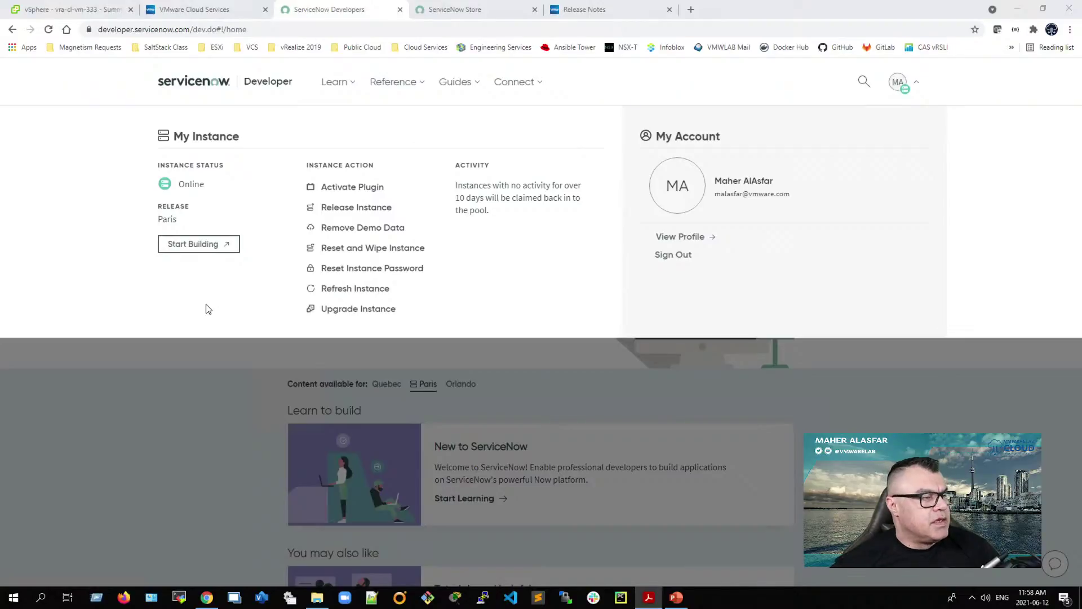
Step: Switch to the vRealize Automation tab and go to its login page
click(208, 9)
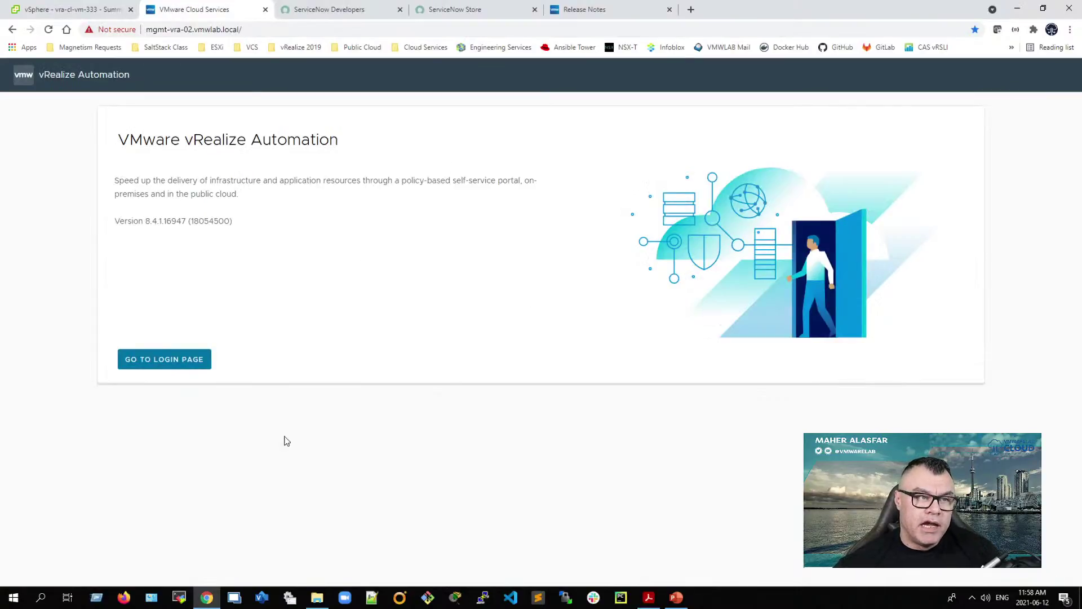
click(199, 31)
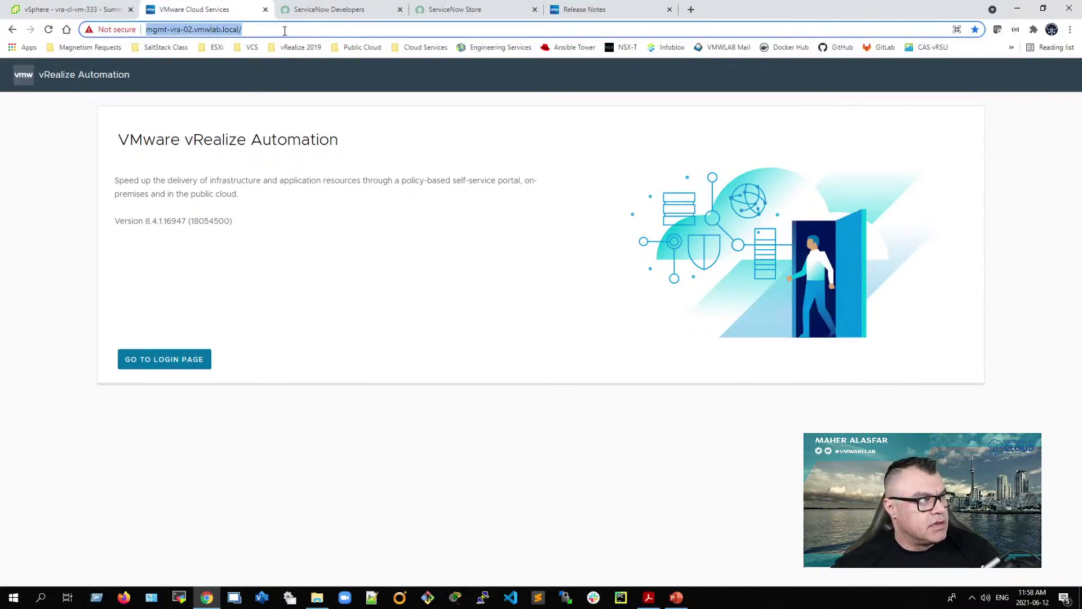
click(181, 364)
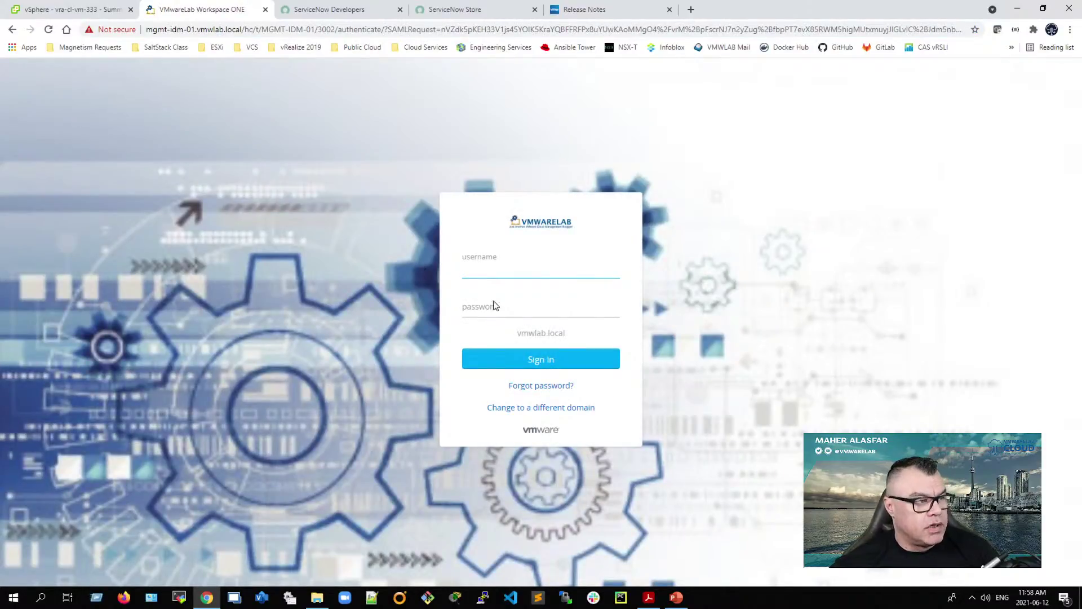
Step: Sign in as cloudadmin, re-entering the password after the incorrect-password error
text(cloudadmin)
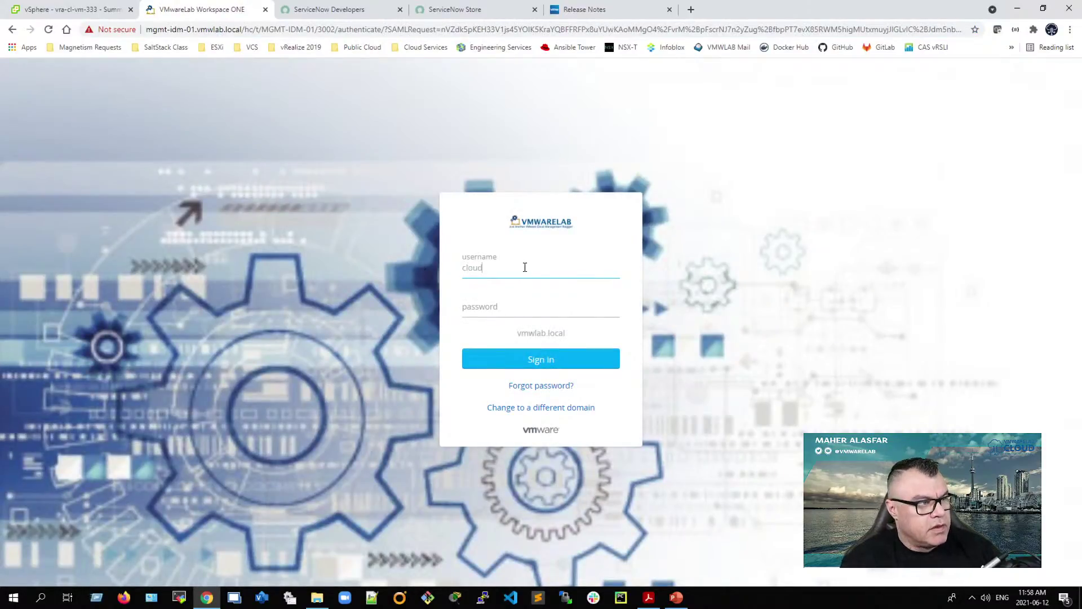
key(Tab)
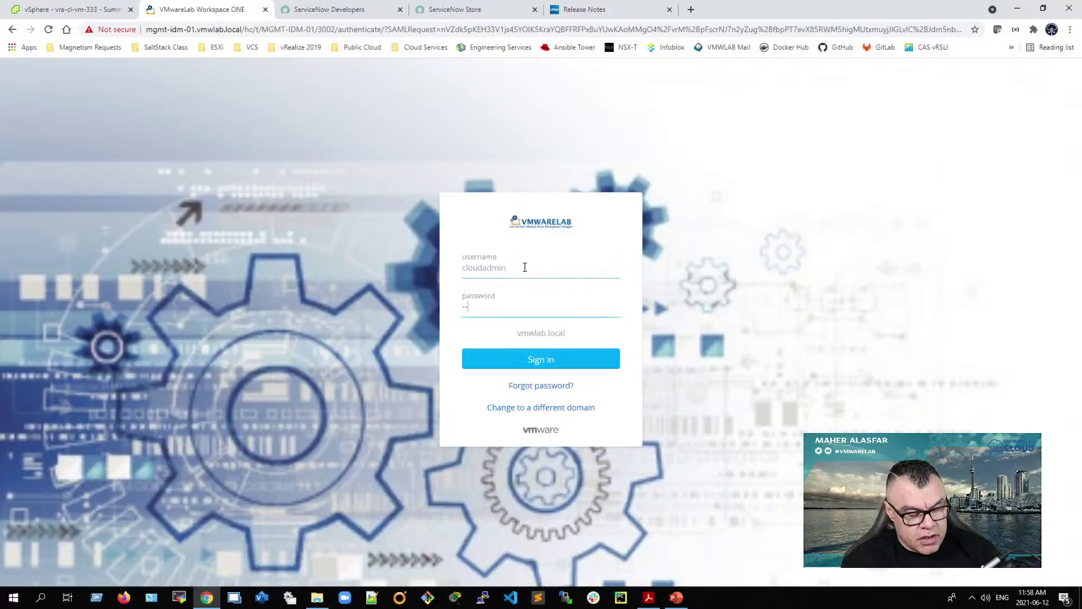
key(Return)
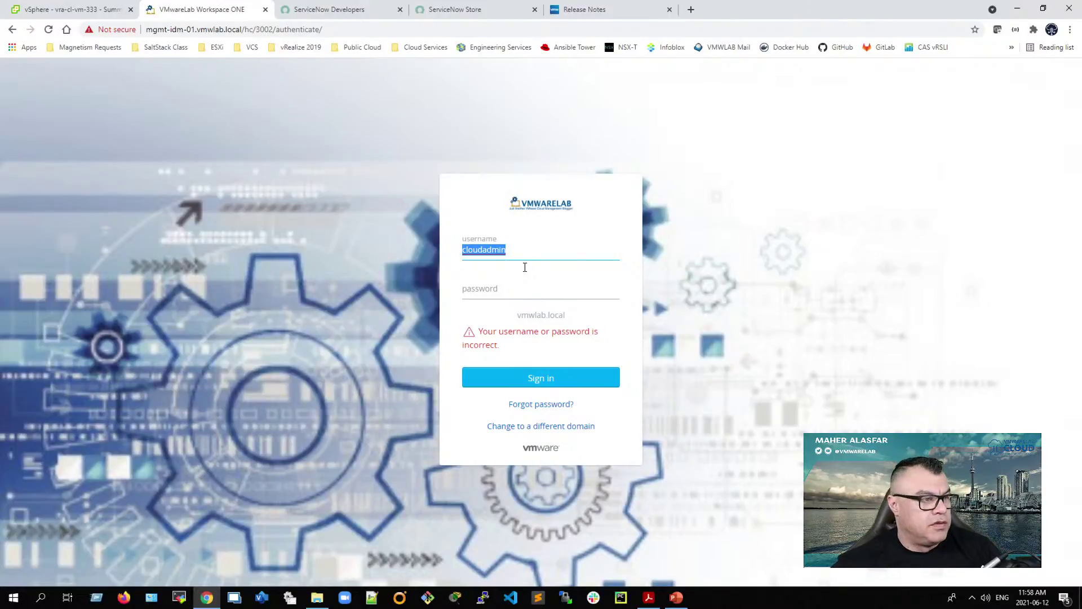
click(499, 290)
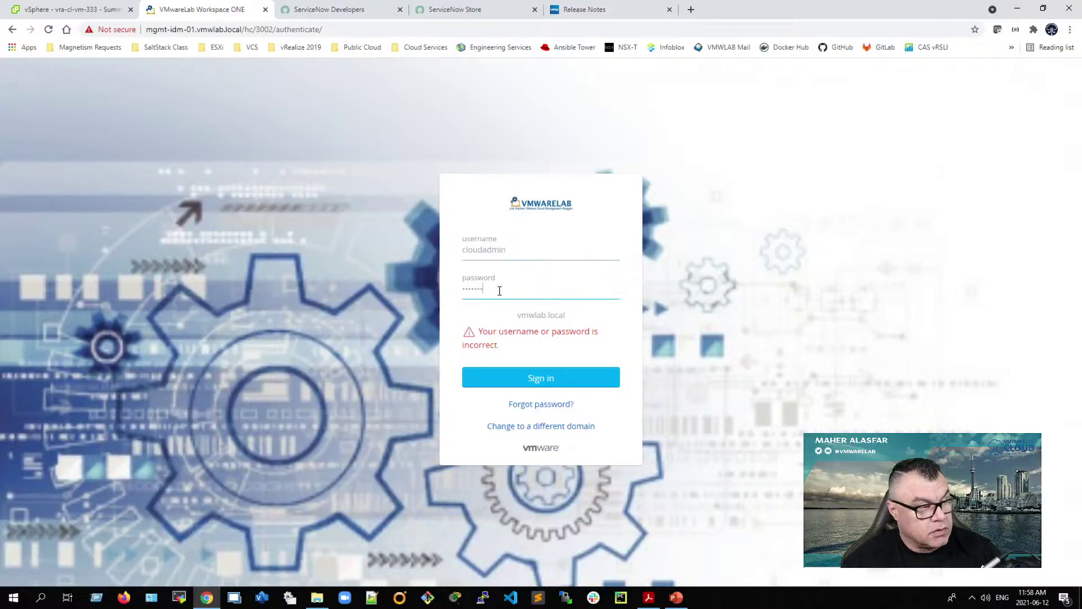
key(Return)
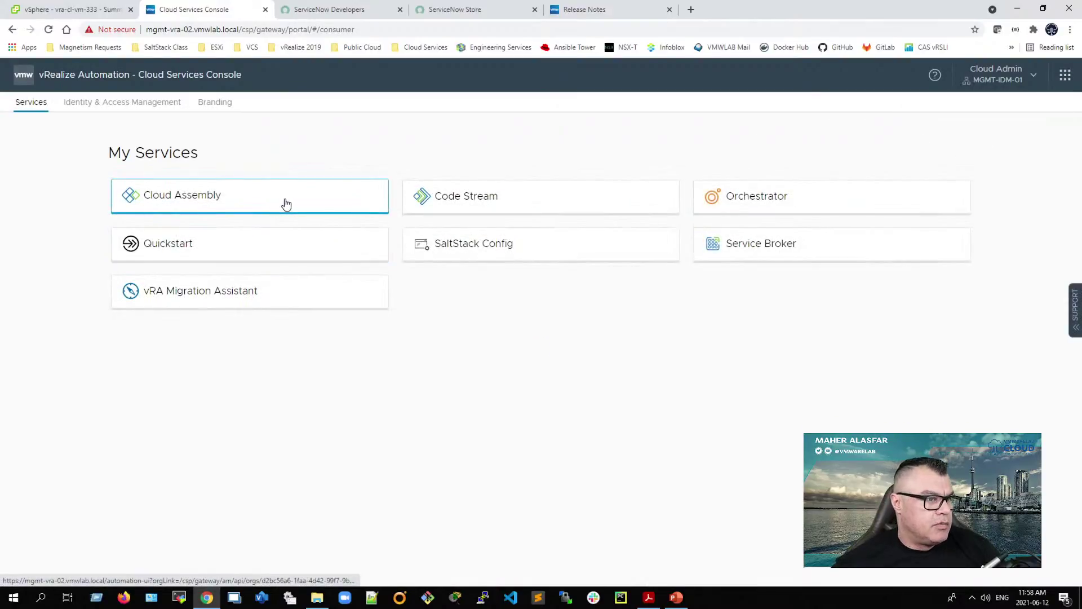
Step: Open the 10-item Service Broker catalog and briefly check the ITSM configuration PDF
click(752, 250)
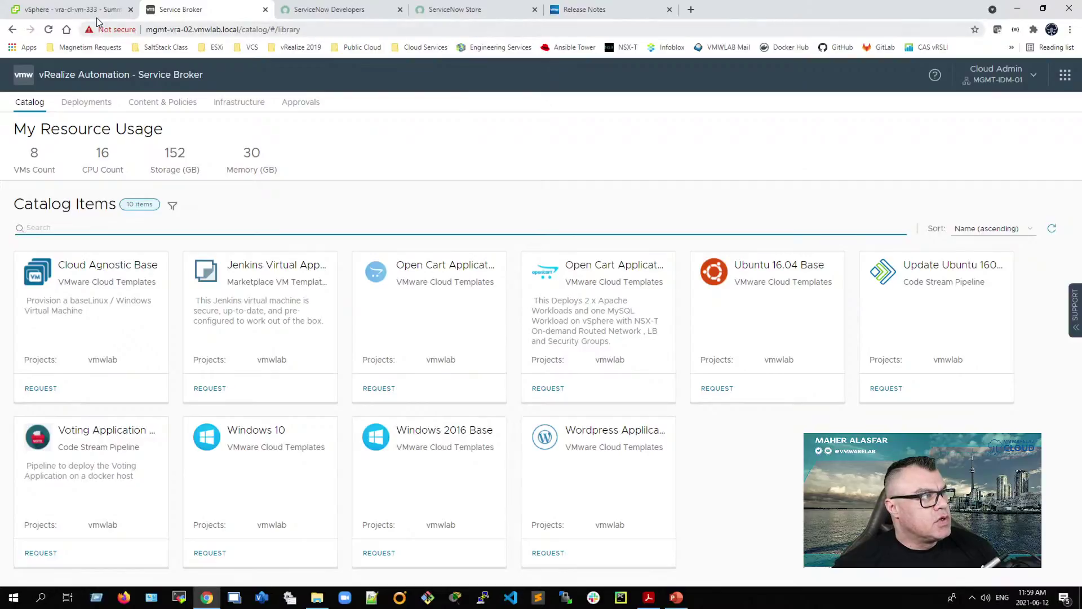
click(649, 597)
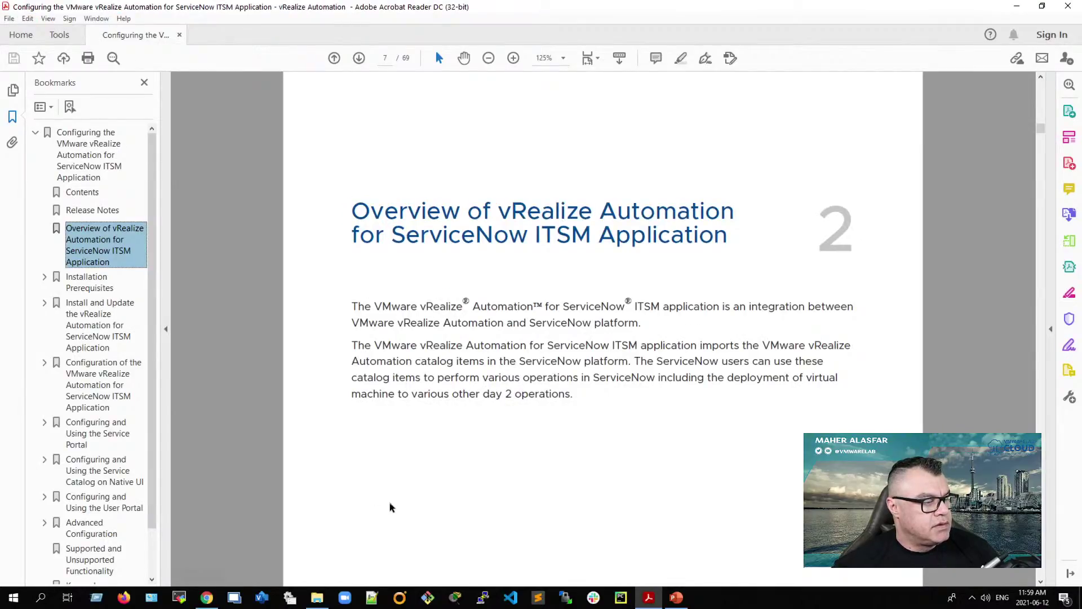
click(207, 597)
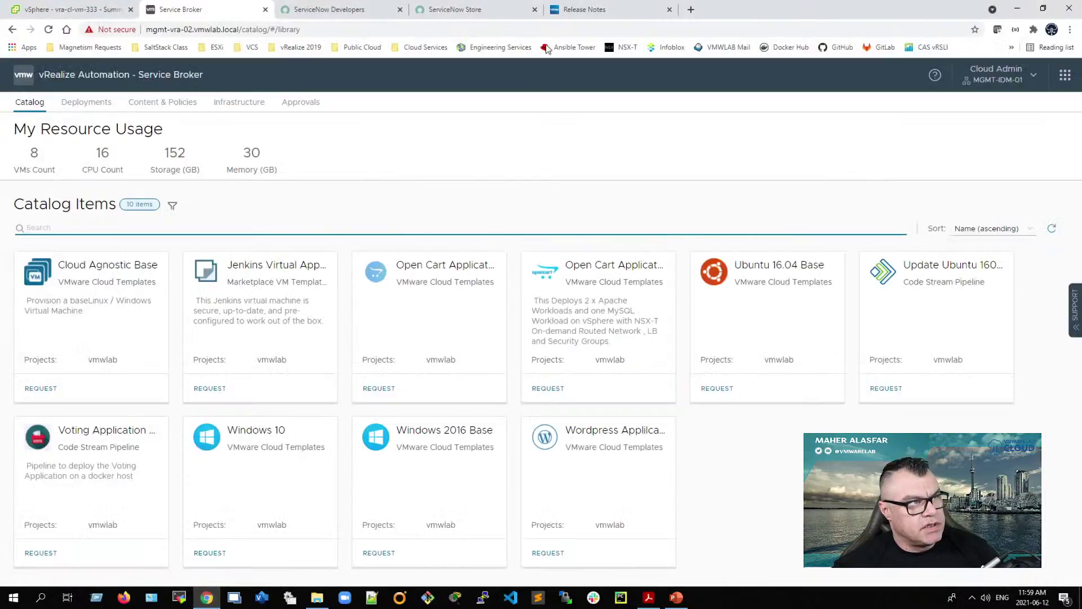
click(691, 9)
Step: Review the ITSM Application 8.3.1 store listing, then switch to the ITSM 8.3 release notes
click(481, 10)
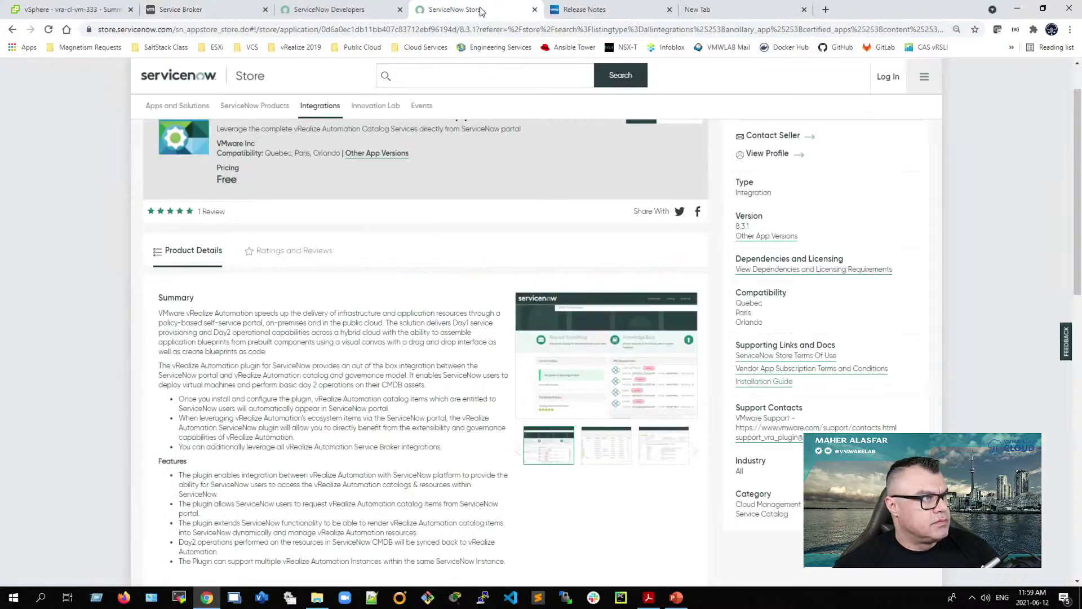
scroll(149, 342, up, 1)
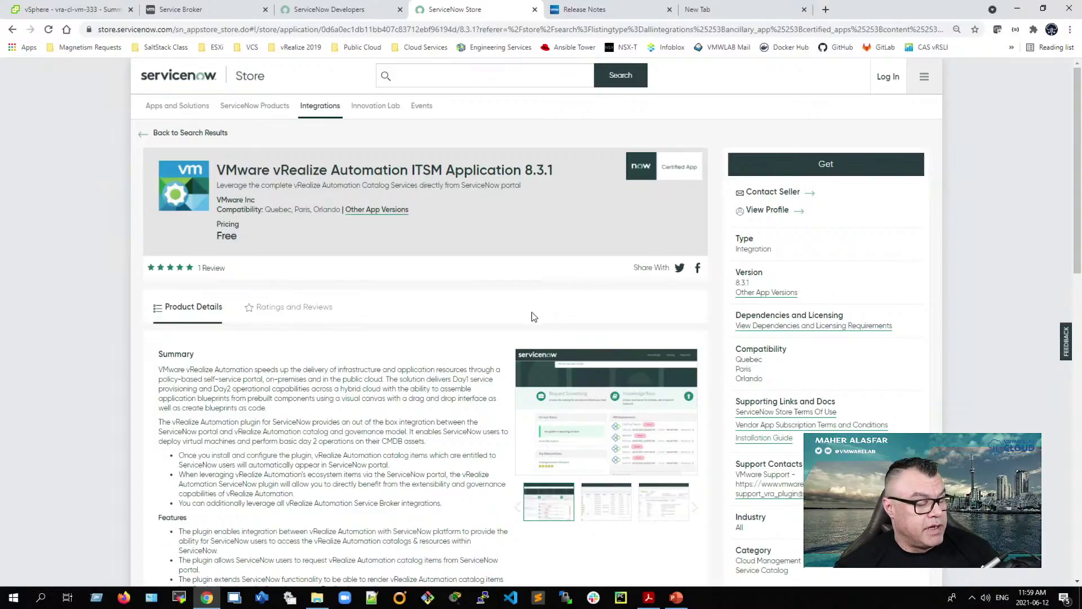
scroll(150, 372, down, 2)
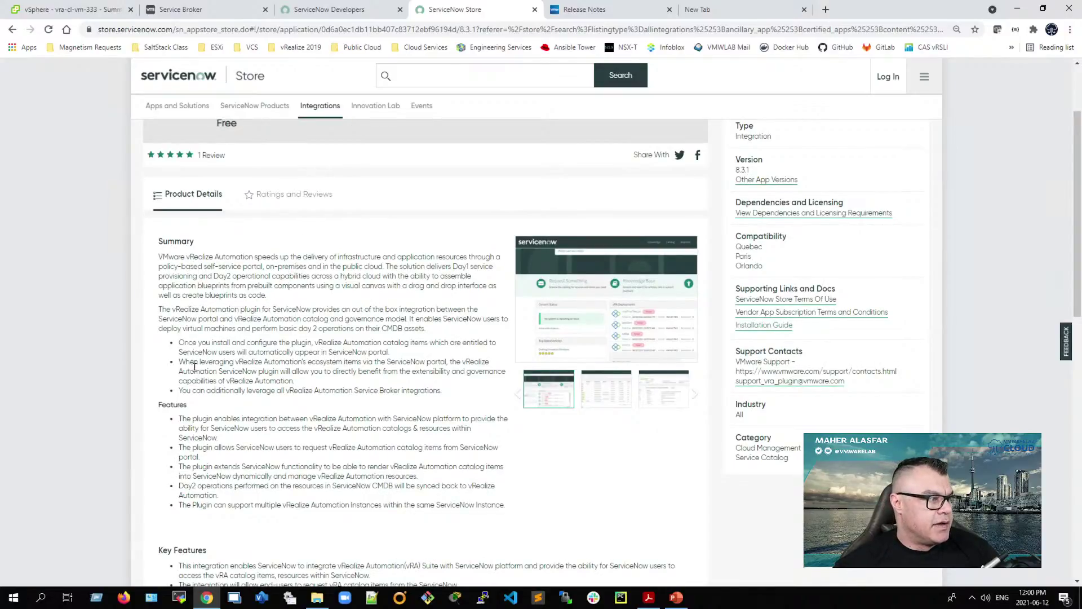
scroll(193, 365, down, 1)
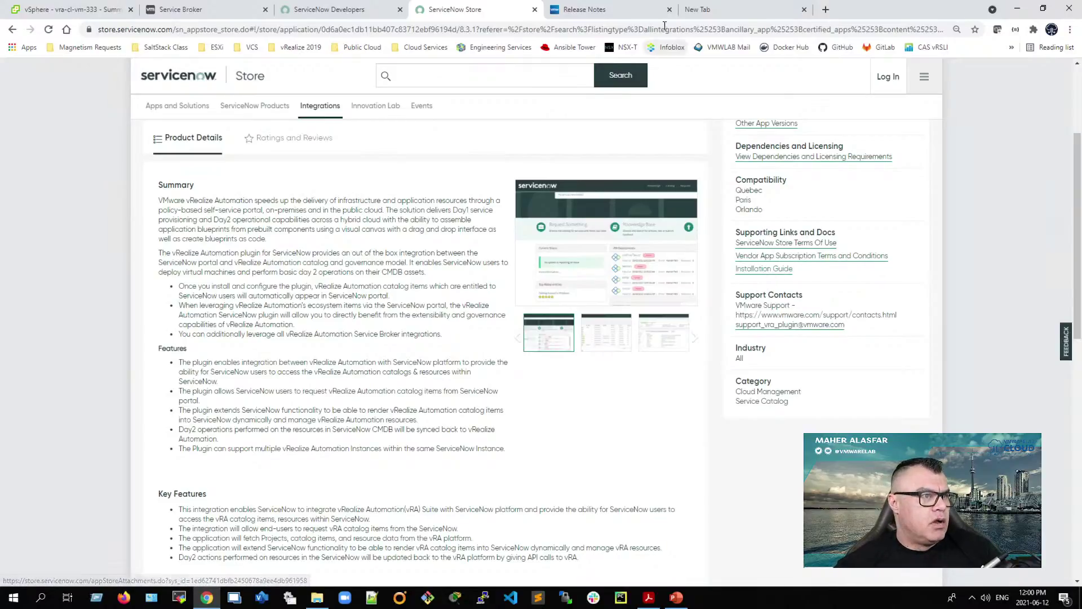
click(597, 13)
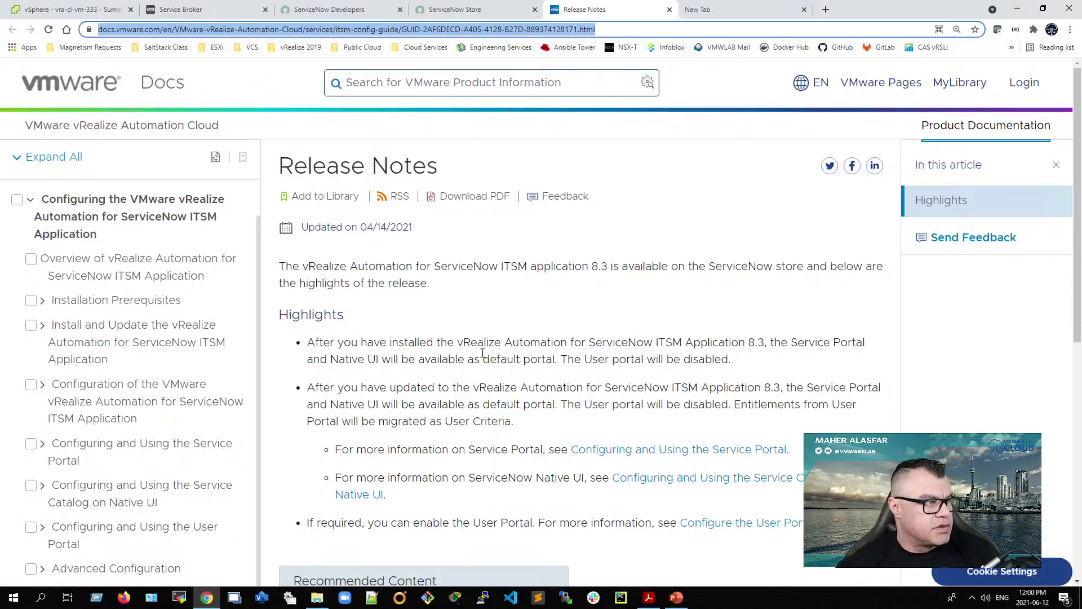
Step: Read further down the ITSM 8.3 release notes, then return to the ServiceNow Store listing
scroll(473, 394, down, 1)
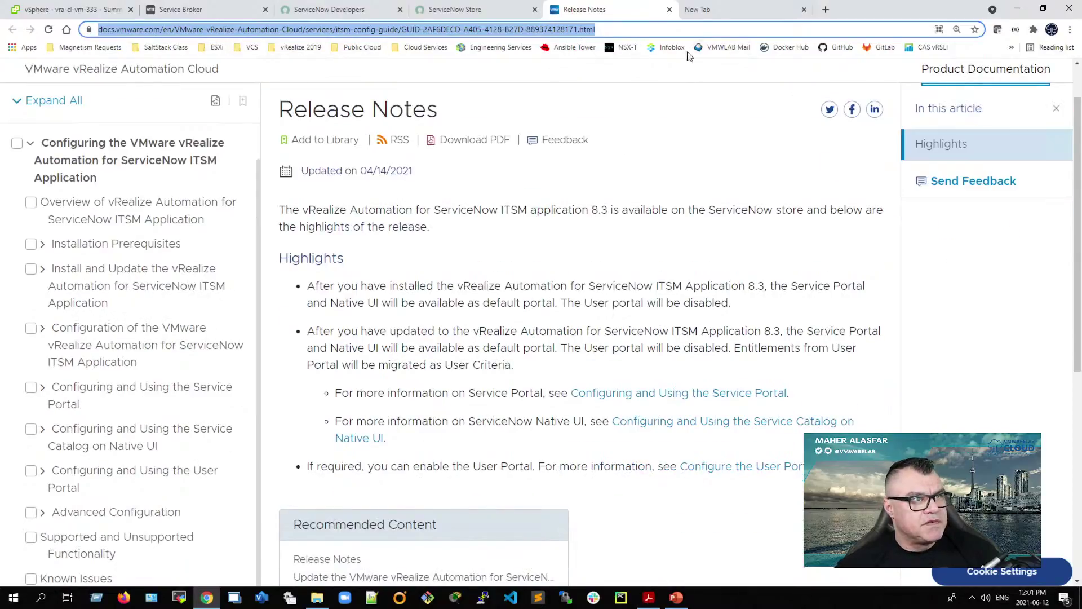
click(456, 22)
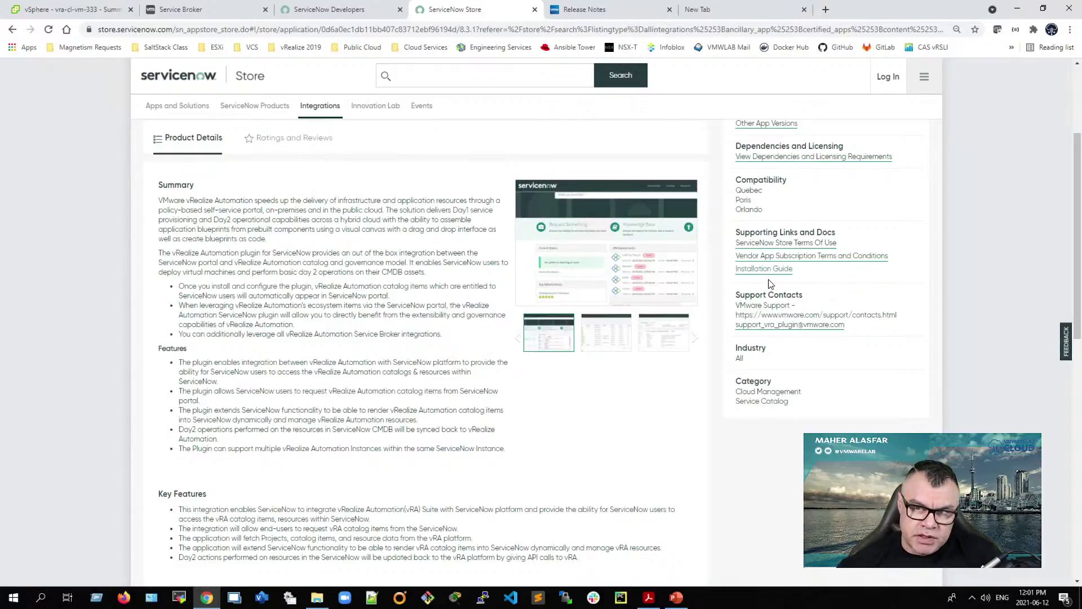
Step: Close the Release Notes, ServiceNow Store and leftover blank browser tabs
click(584, 9)
click(642, 29)
click(669, 9)
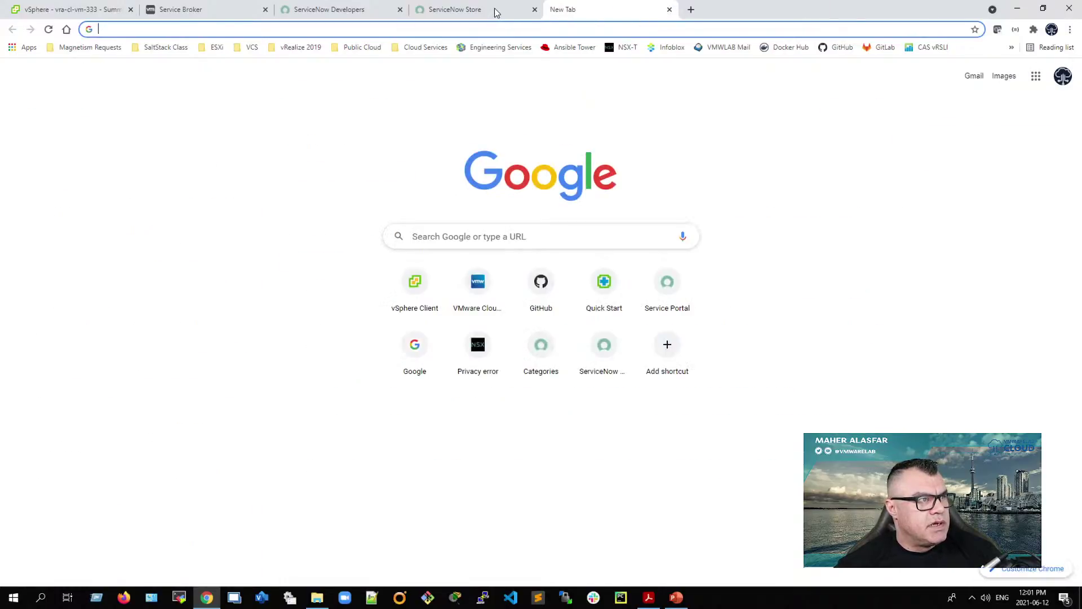
click(496, 11)
click(535, 10)
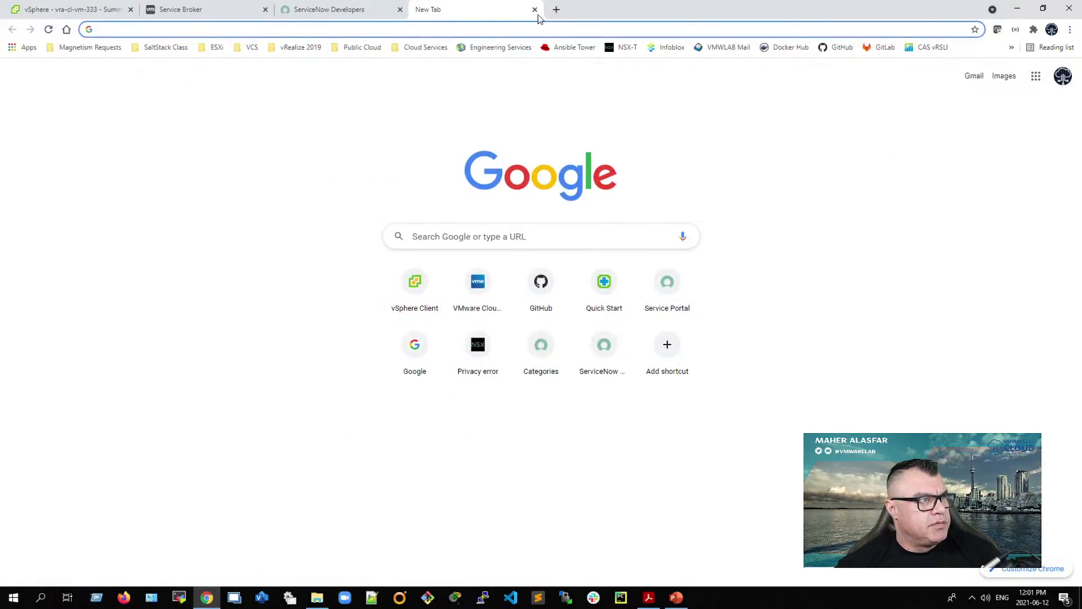
click(536, 9)
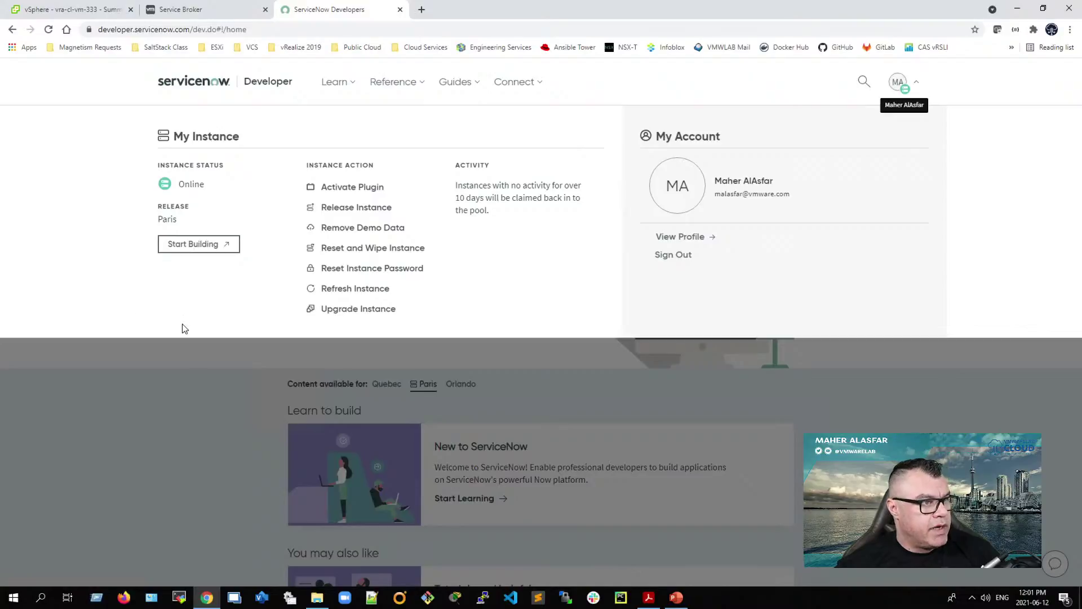
click(658, 600)
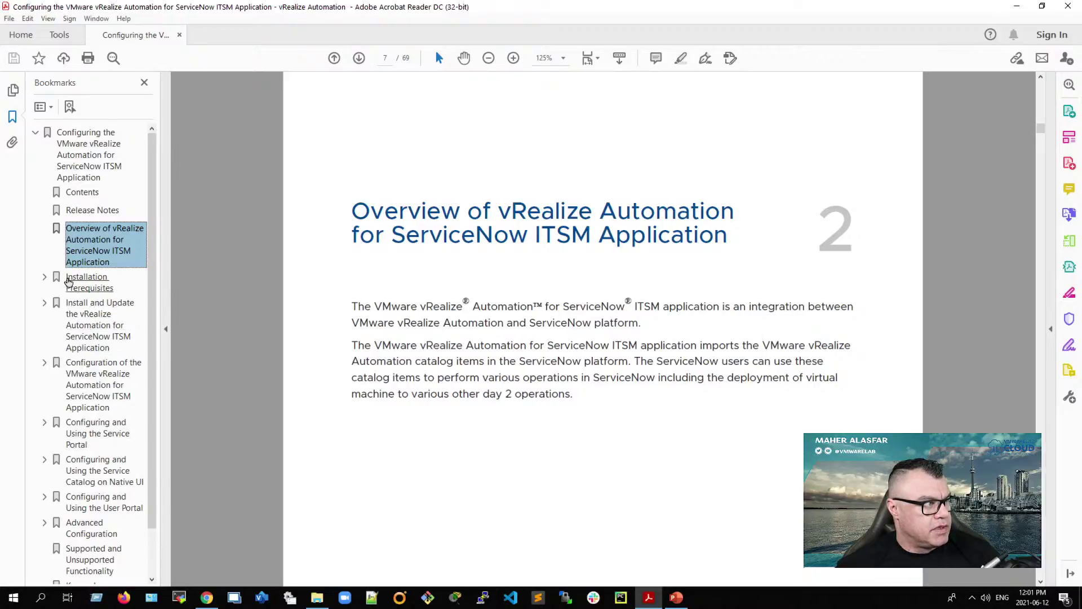
scroll(471, 363, down, 2)
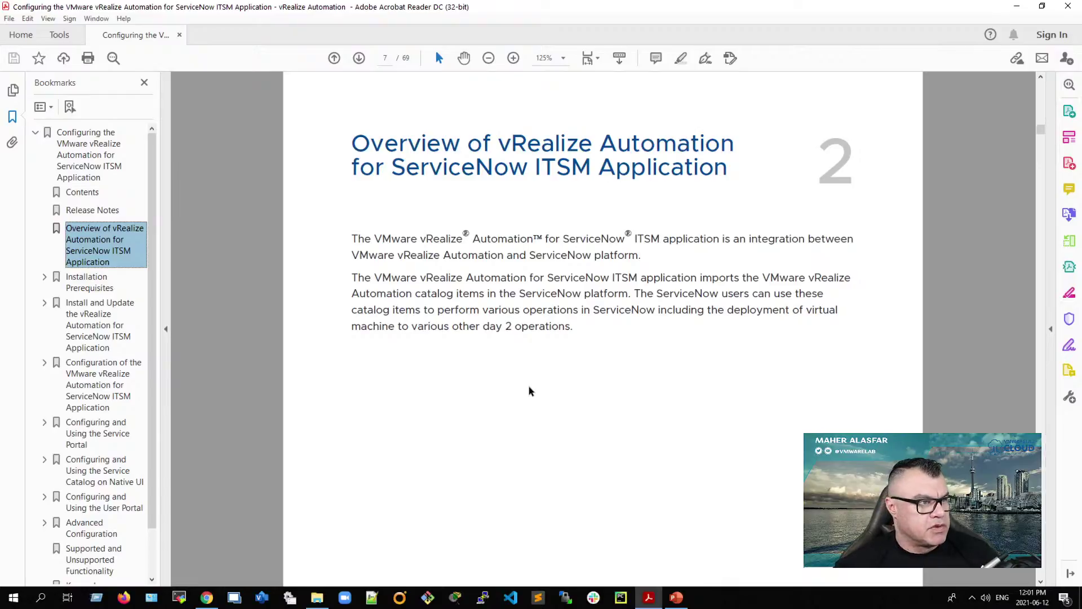
click(1016, 6)
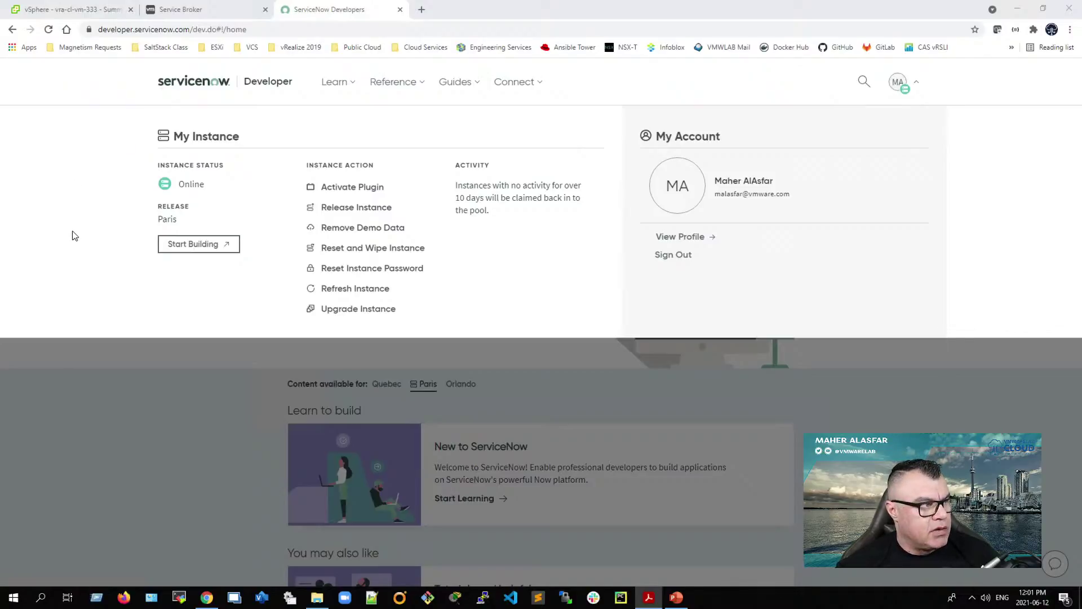
Step: Reset the developer instance admin password, copy the newly generated password, and close the dialog
click(368, 273)
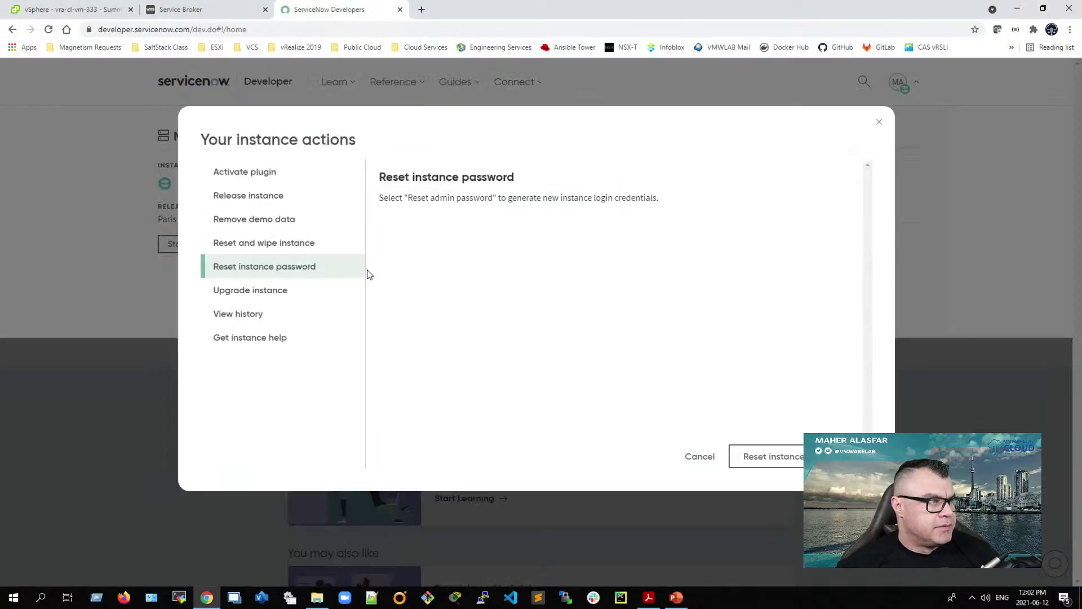
click(787, 459)
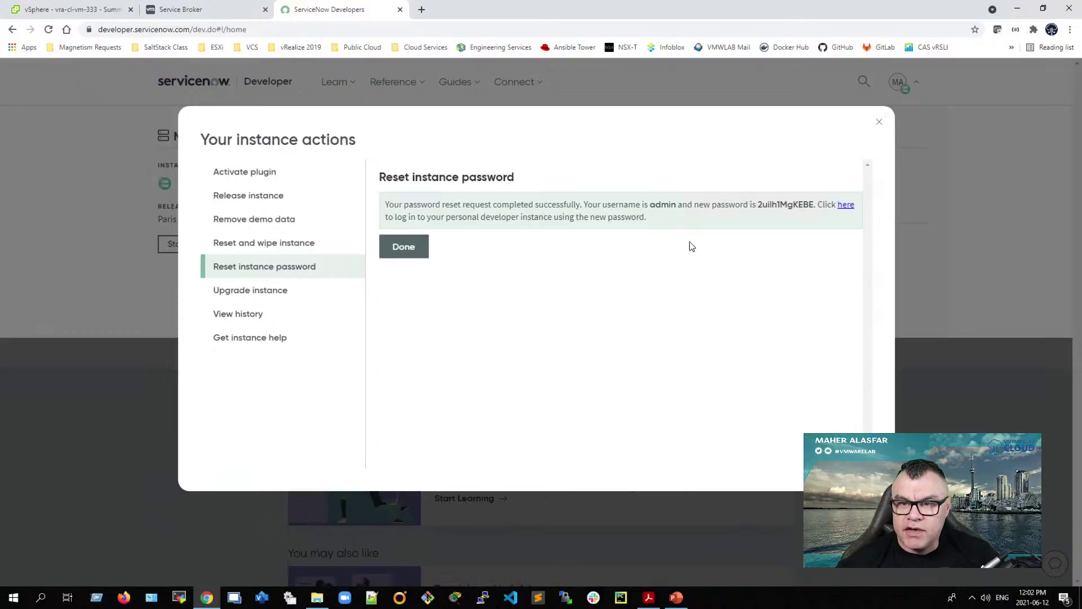
double_click(792, 212)
right_click(792, 213)
click(796, 215)
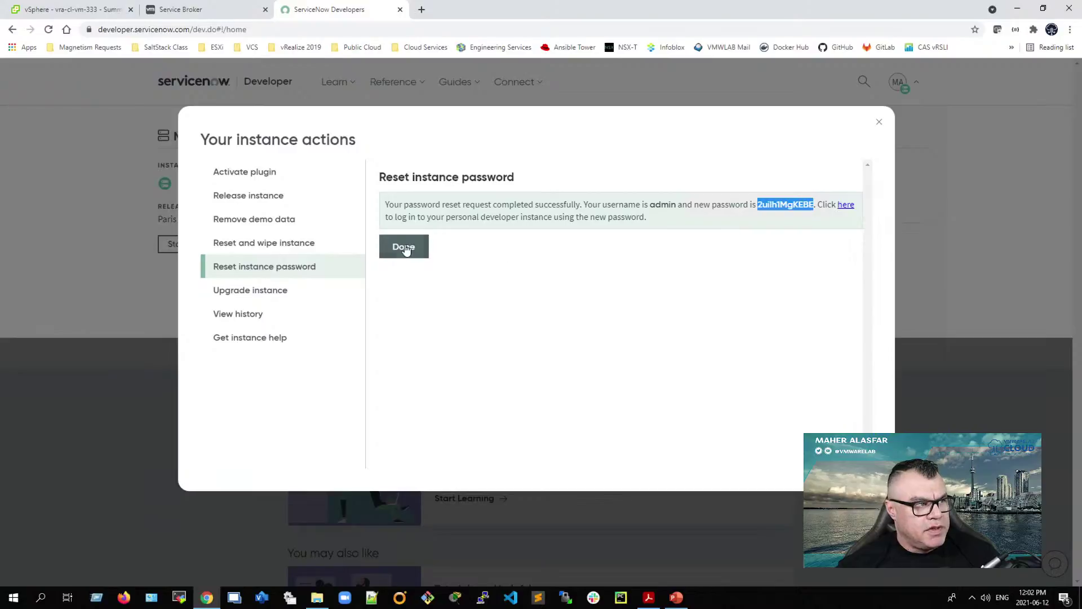
click(403, 246)
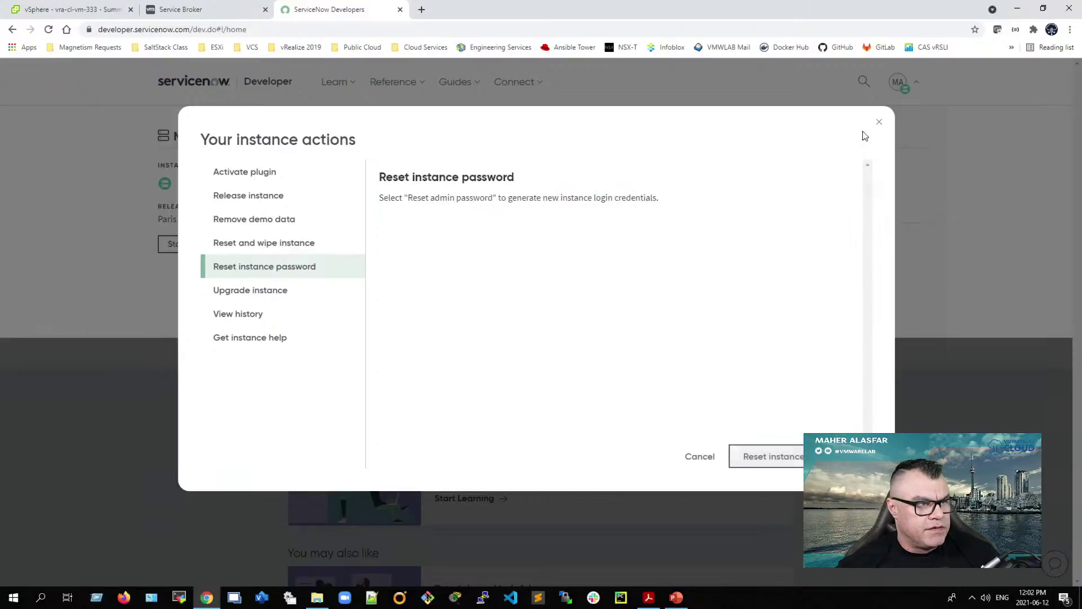
click(880, 124)
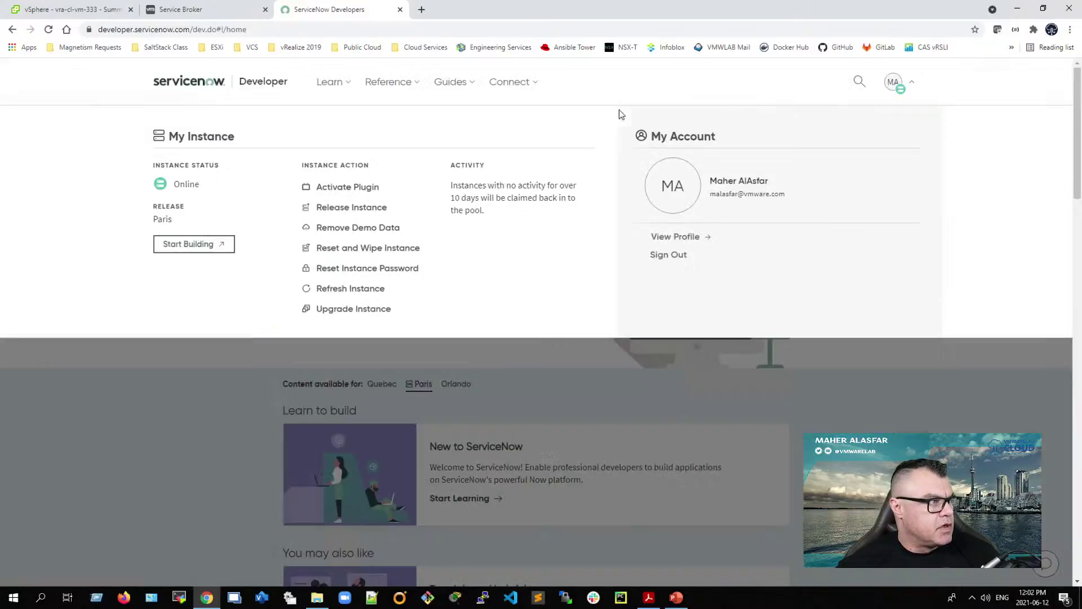
click(189, 242)
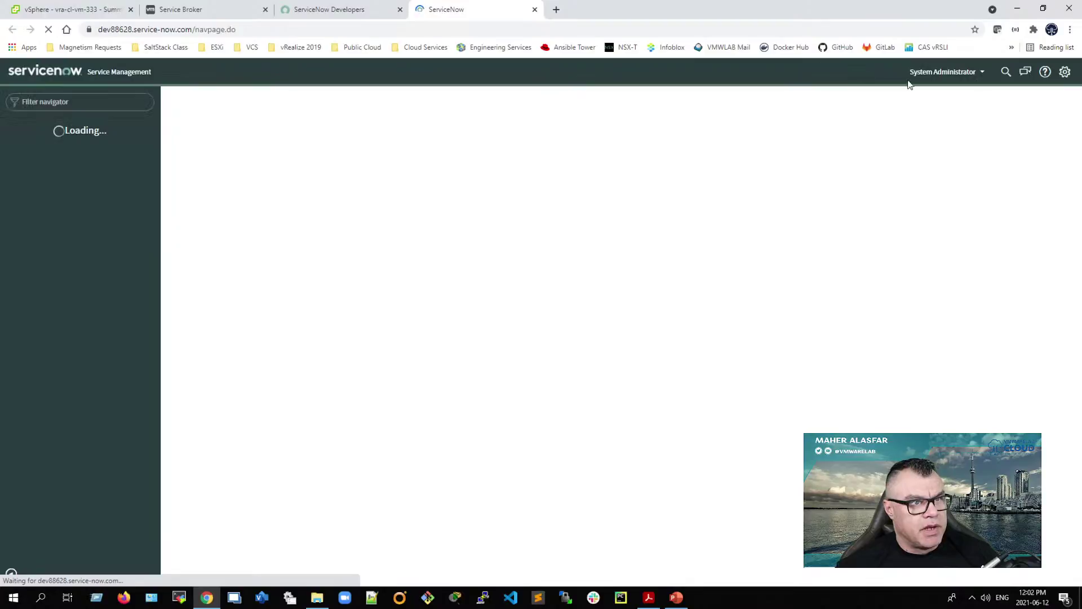
click(963, 73)
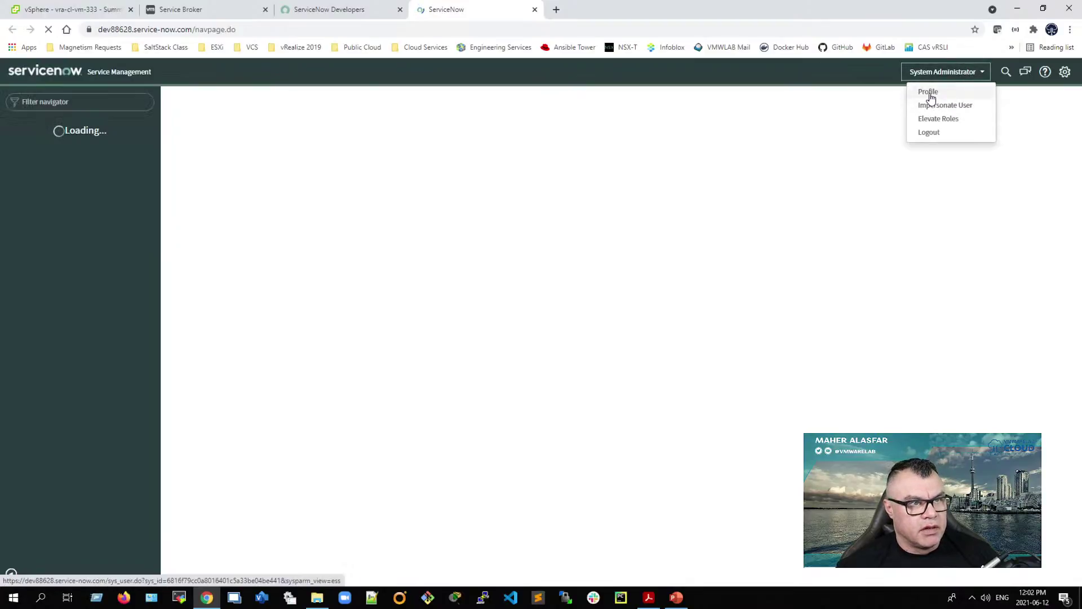
click(930, 93)
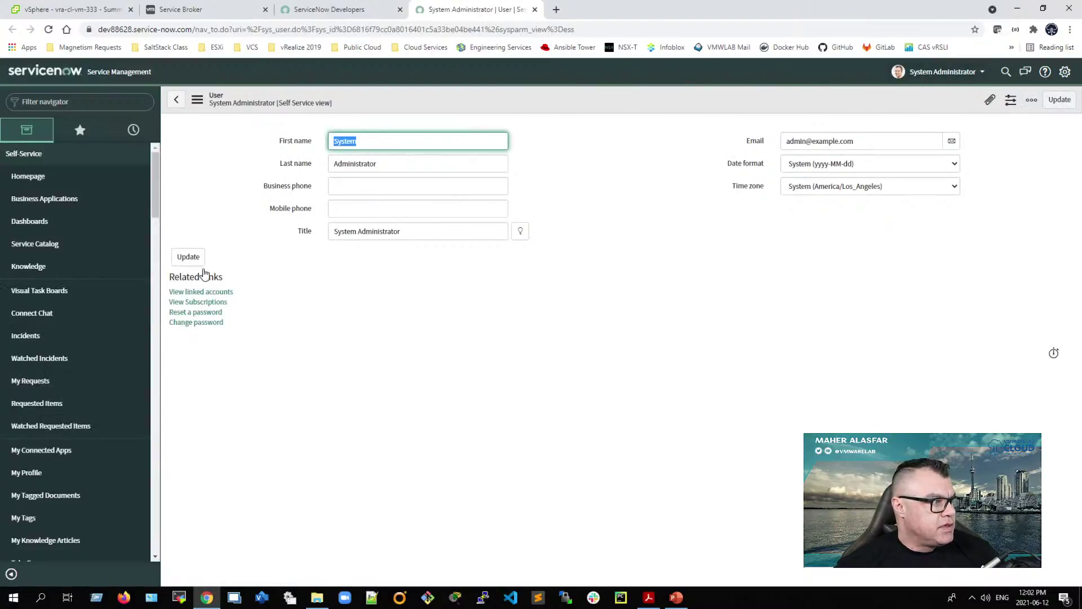
Step: Change the admin password, pasting the old one and entering the new password twice
click(189, 322)
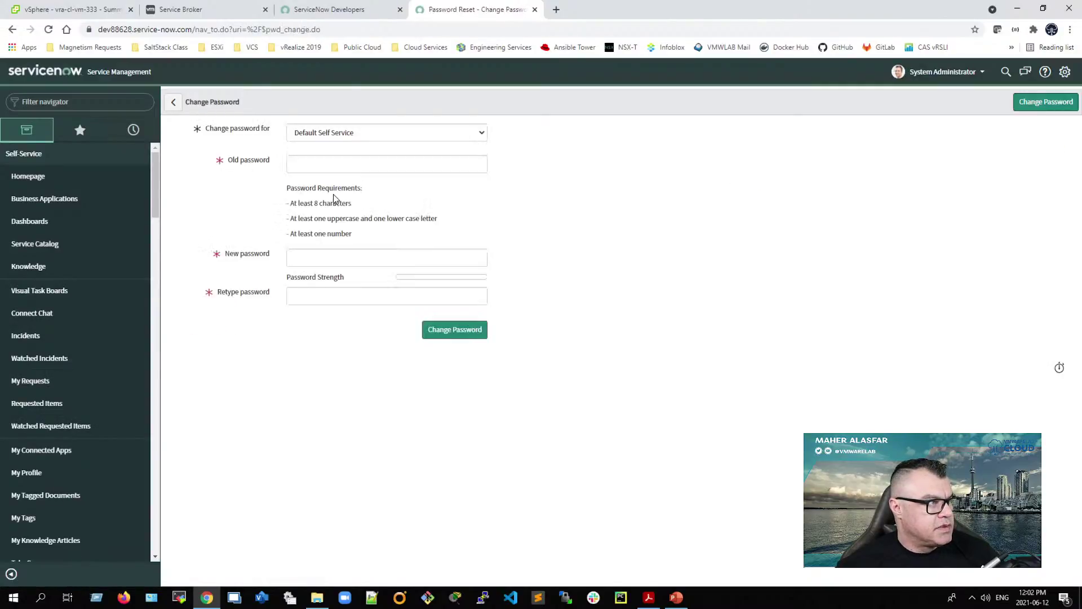
right_click(323, 168)
click(353, 272)
click(323, 259)
text(•)
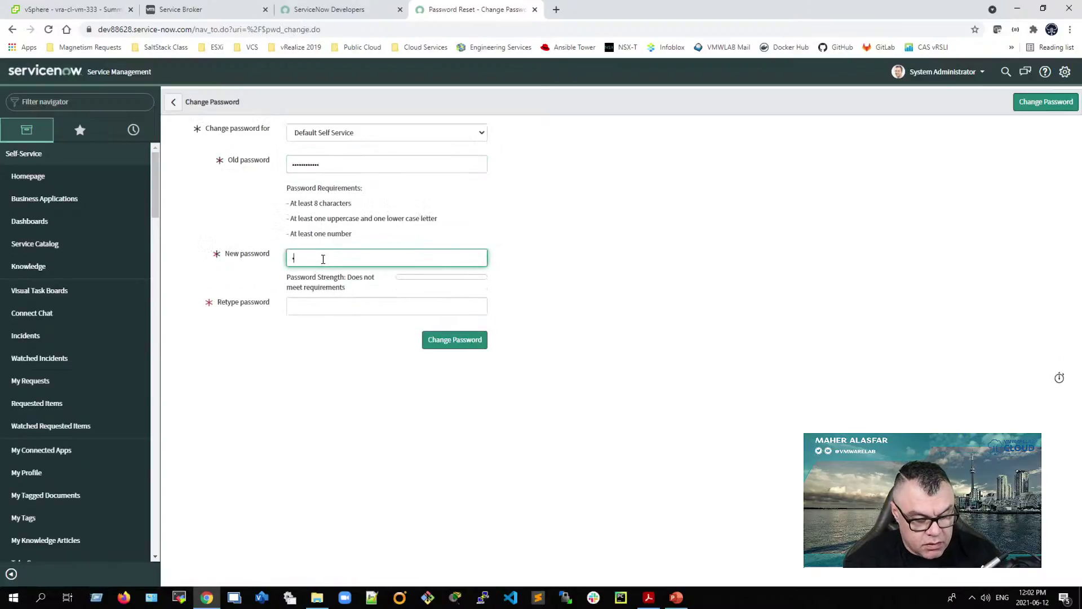
text(•••••••)
key(Tab)
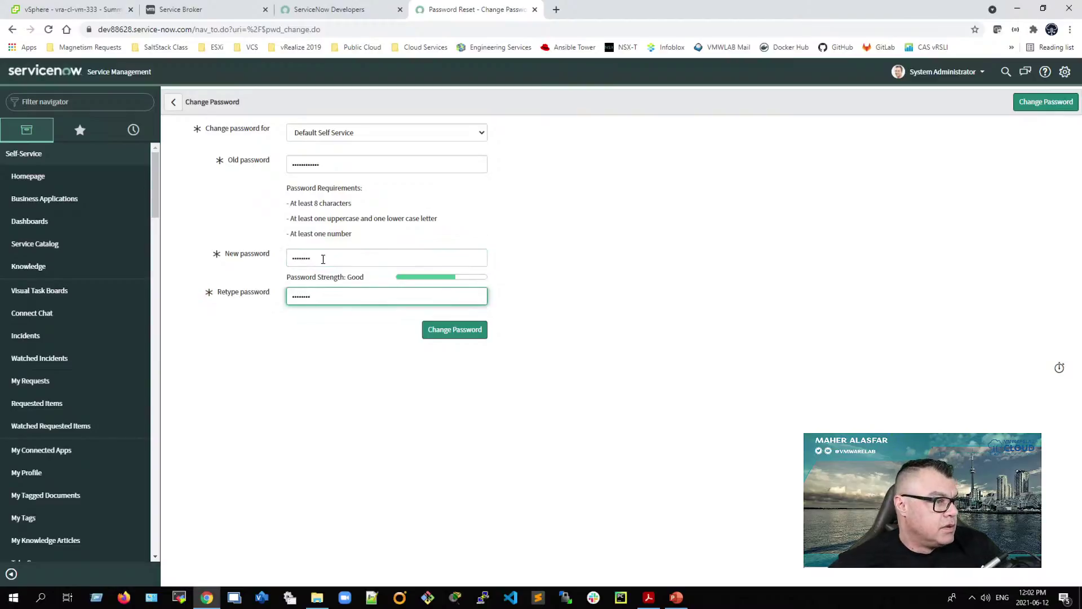
click(456, 334)
key(Tab)
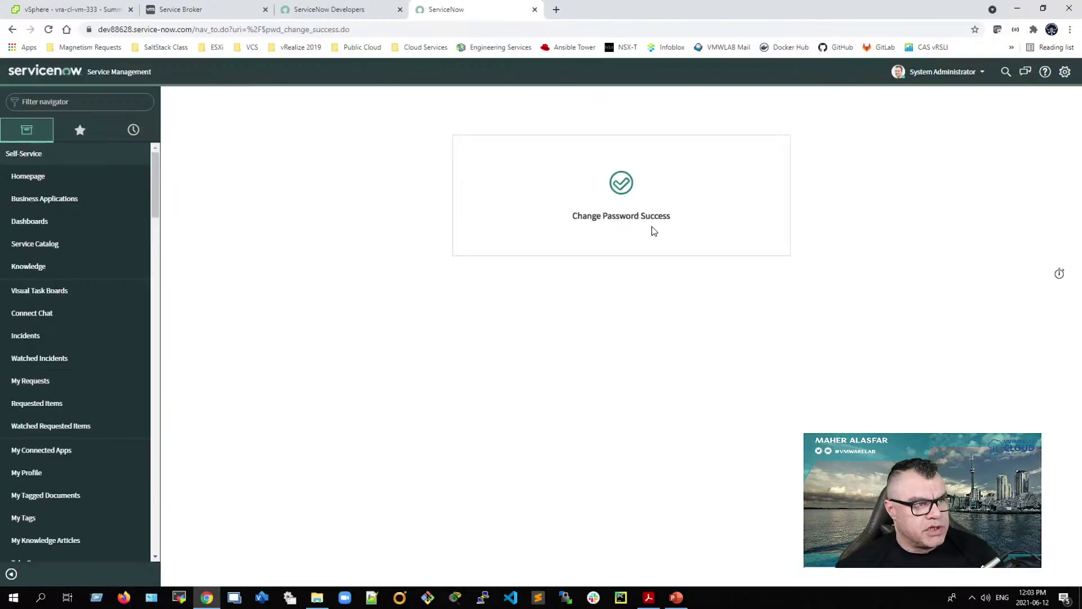
Step: Set the System Administrator profile's time zone to Canada/Eastern and save it
click(967, 72)
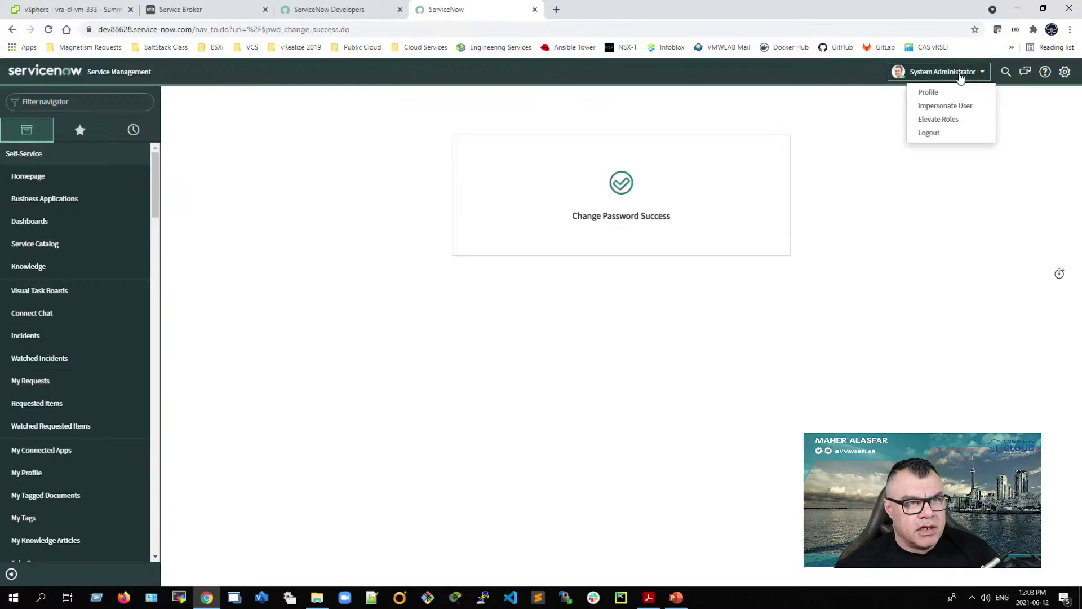
click(928, 92)
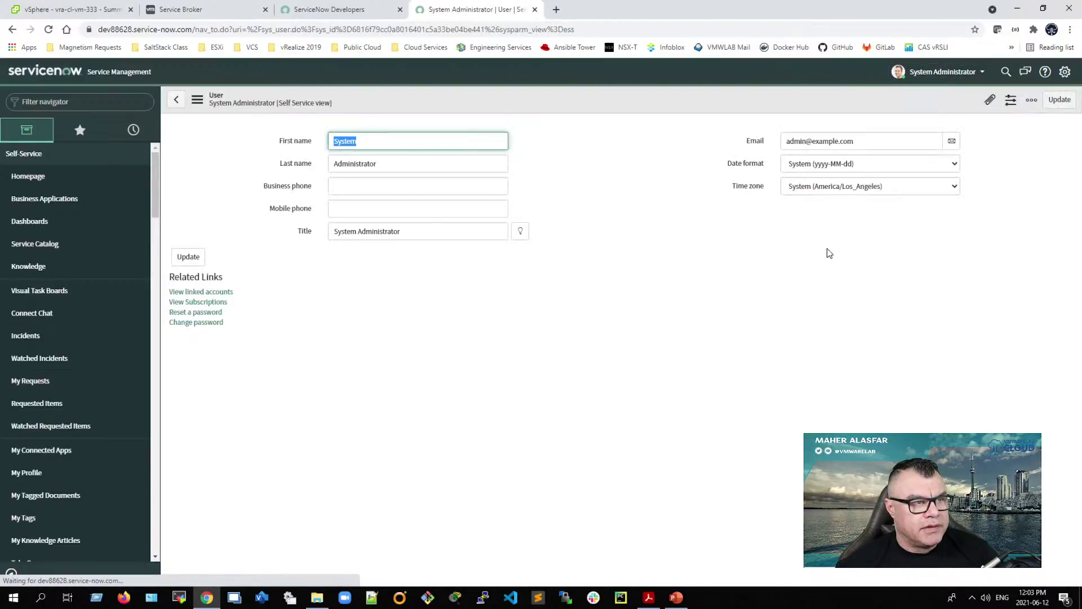
click(823, 187)
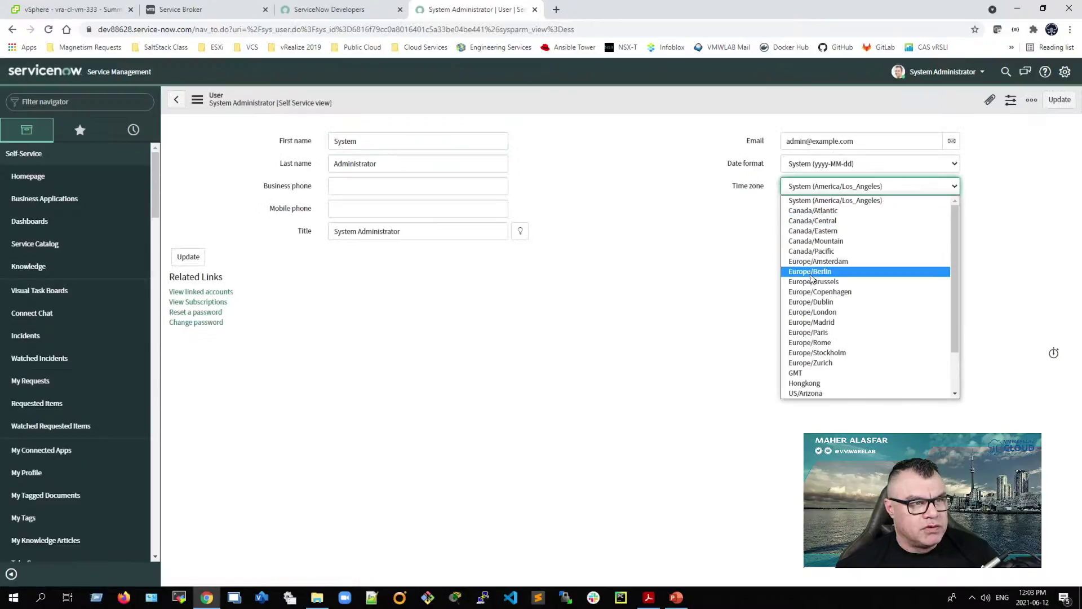
click(838, 234)
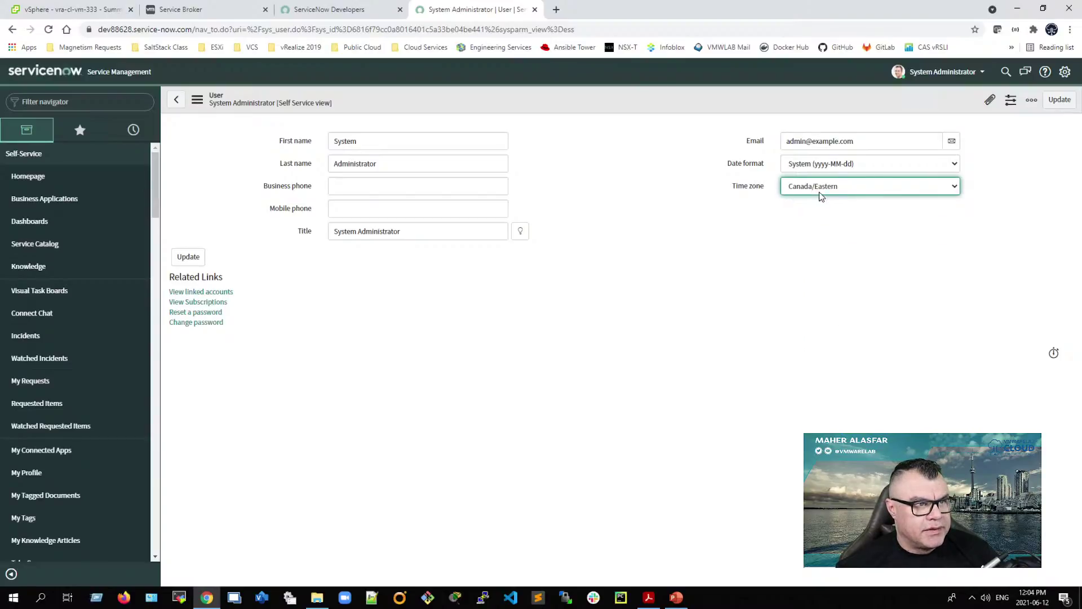
click(187, 257)
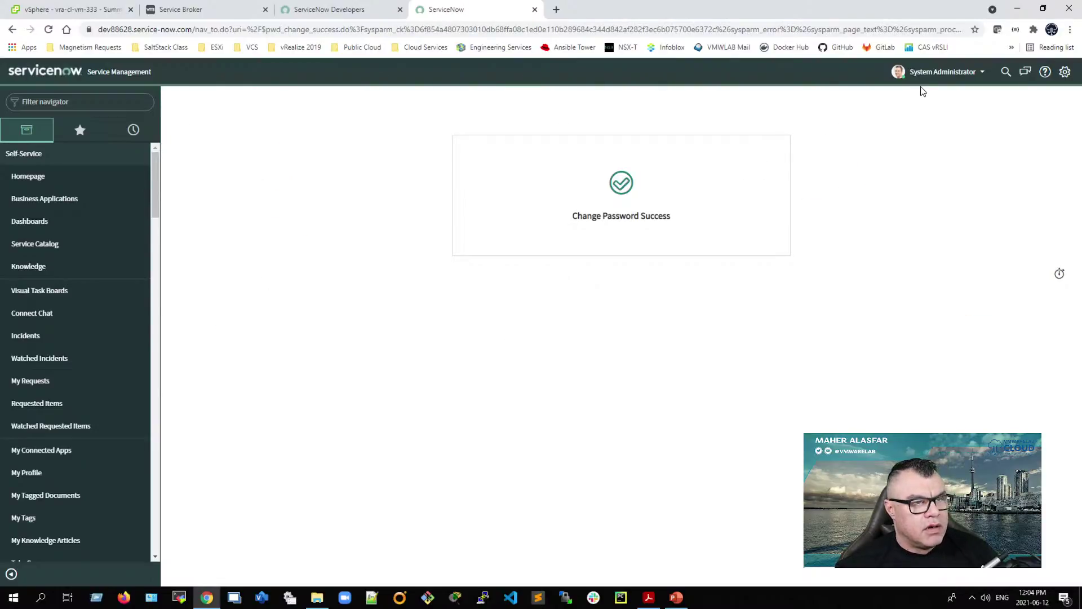
Step: Log out of ServiceNow and sign back in with the admin credentials
click(938, 72)
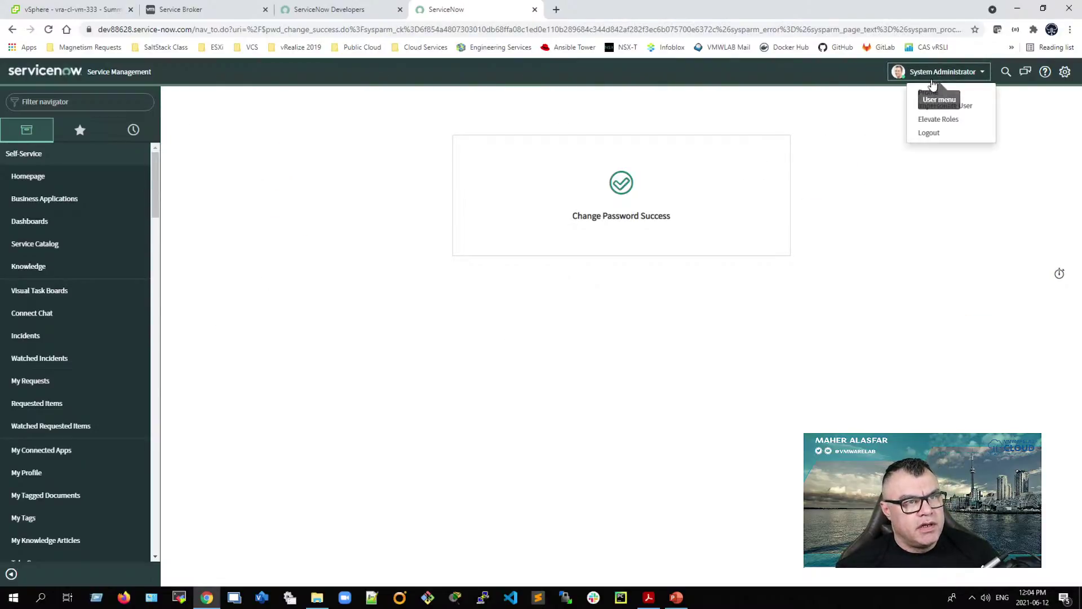
click(928, 133)
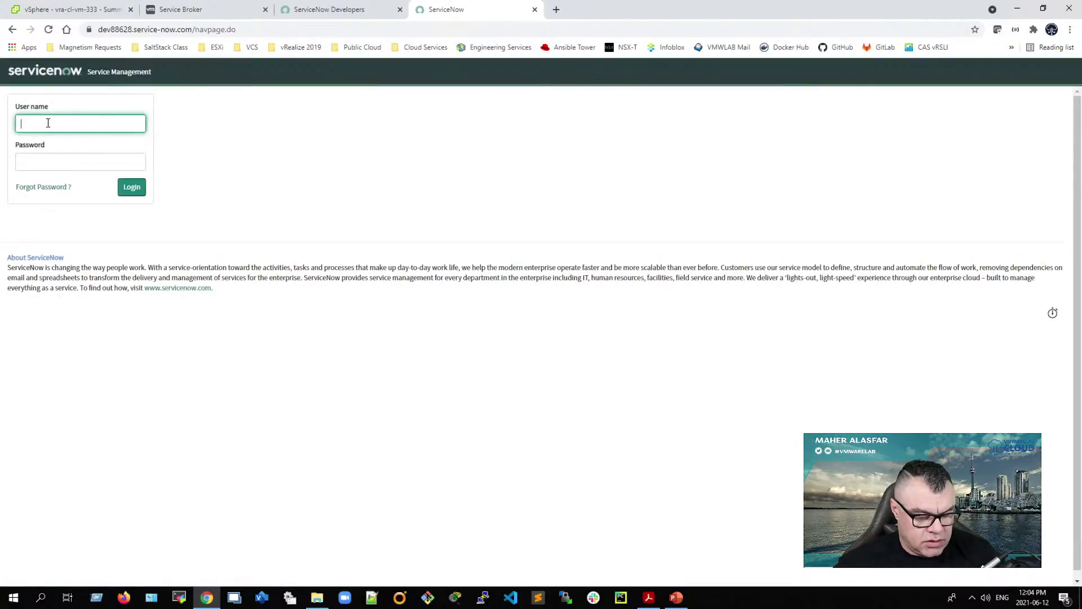
key(Tab)
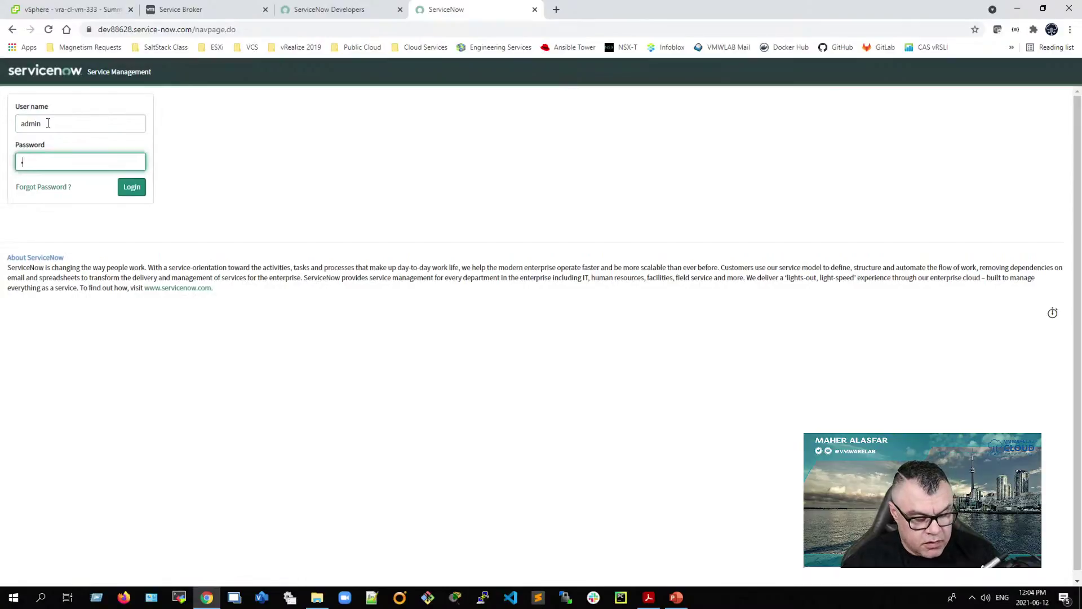
key(Return)
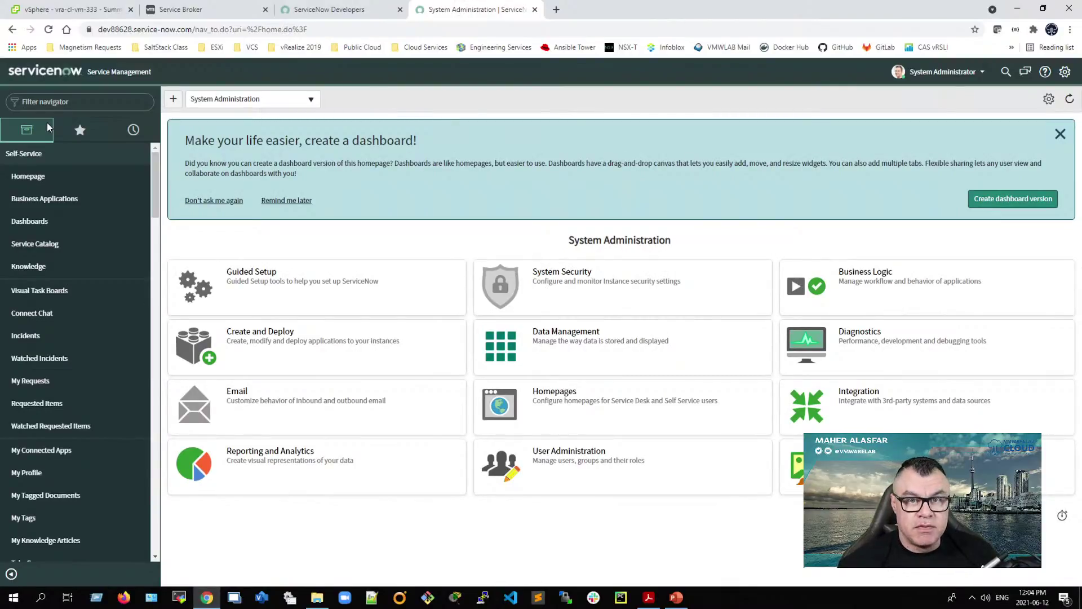
Step: Load vmwarelab.org in a new browser tab
click(555, 12)
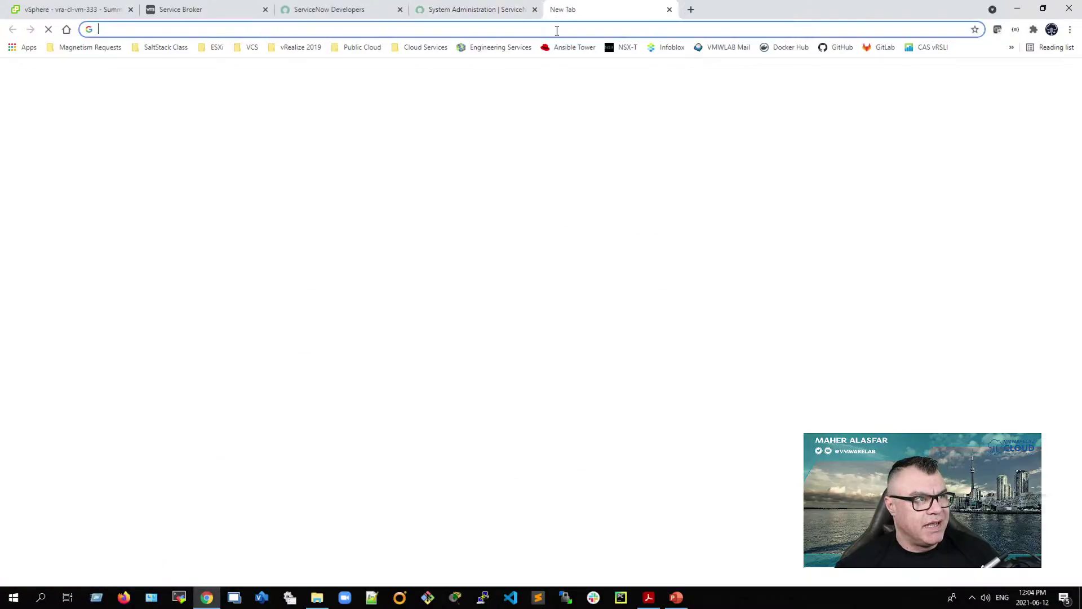
click(557, 31)
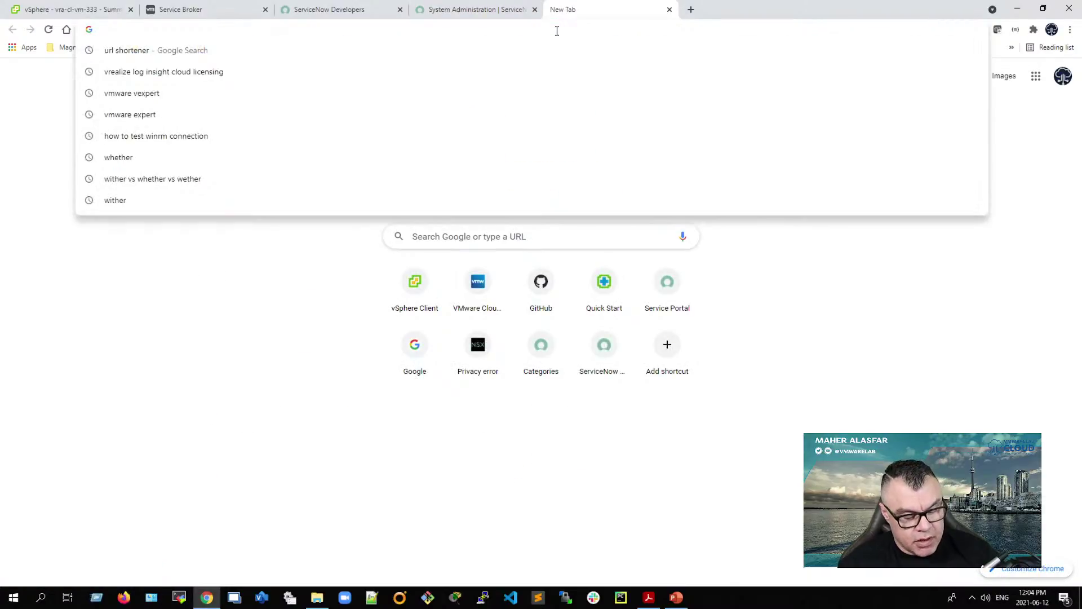
text(vmwarelab.org)
key(Return)
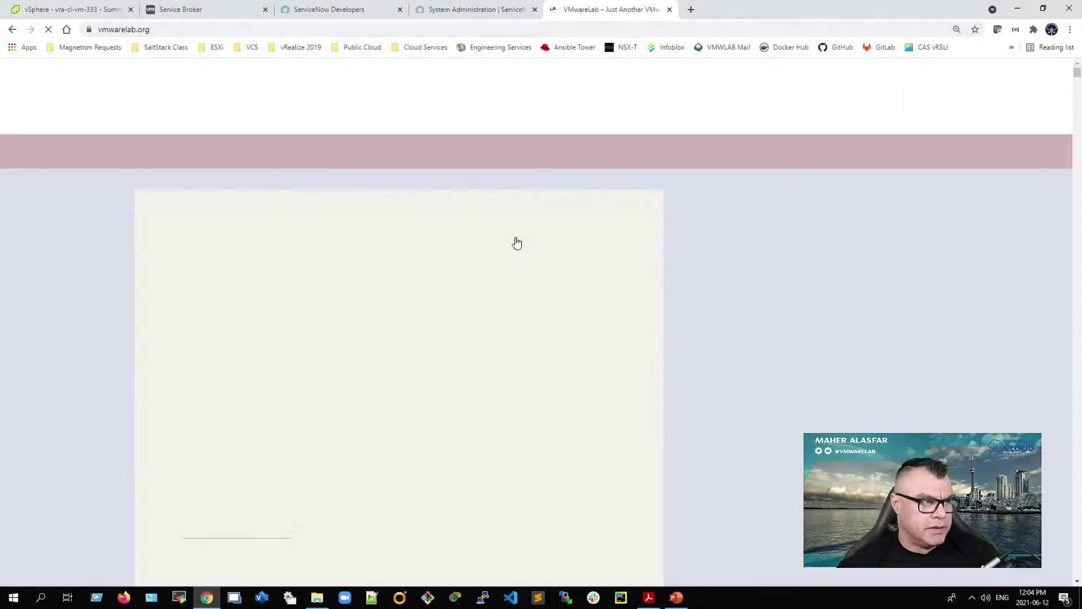
Step: Open the vRealize Automation 7.3 ITSM plug-in article and scroll down to Stage 1
mouse_move(508, 231)
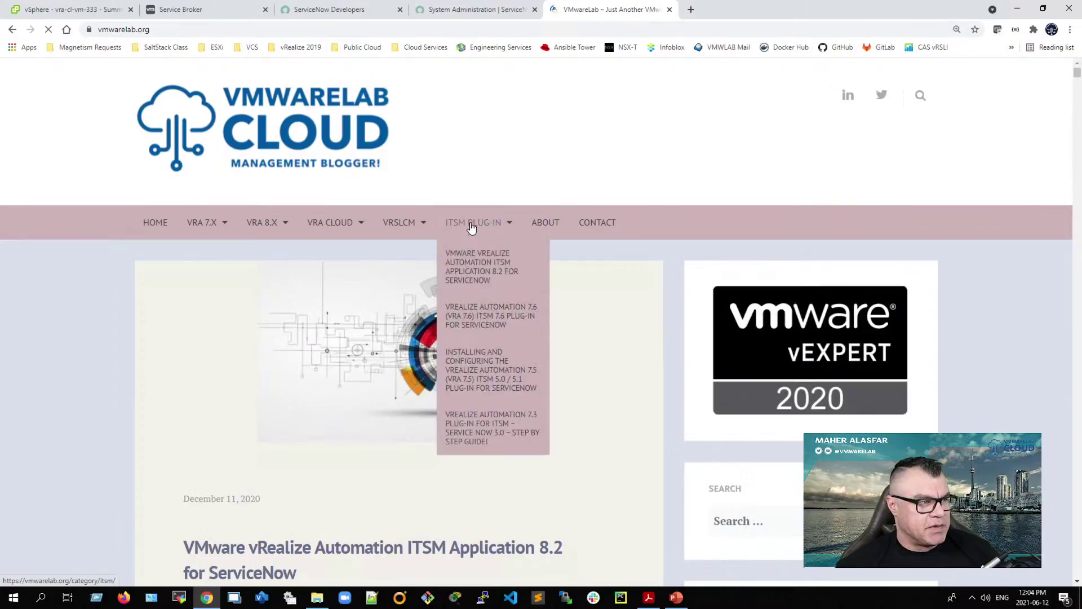
click(492, 450)
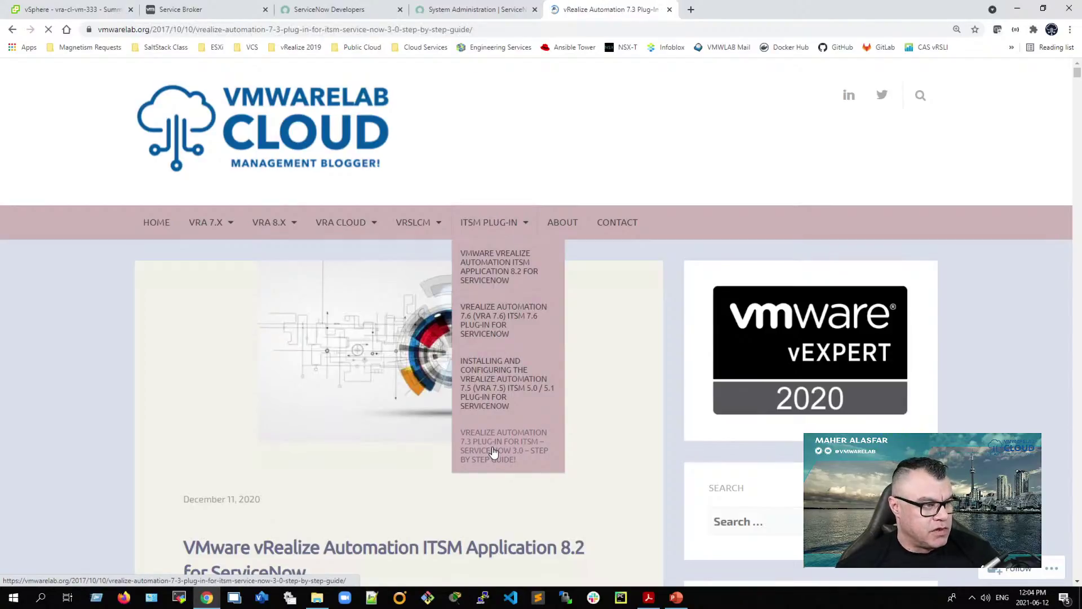
scroll(330, 396, down, 18)
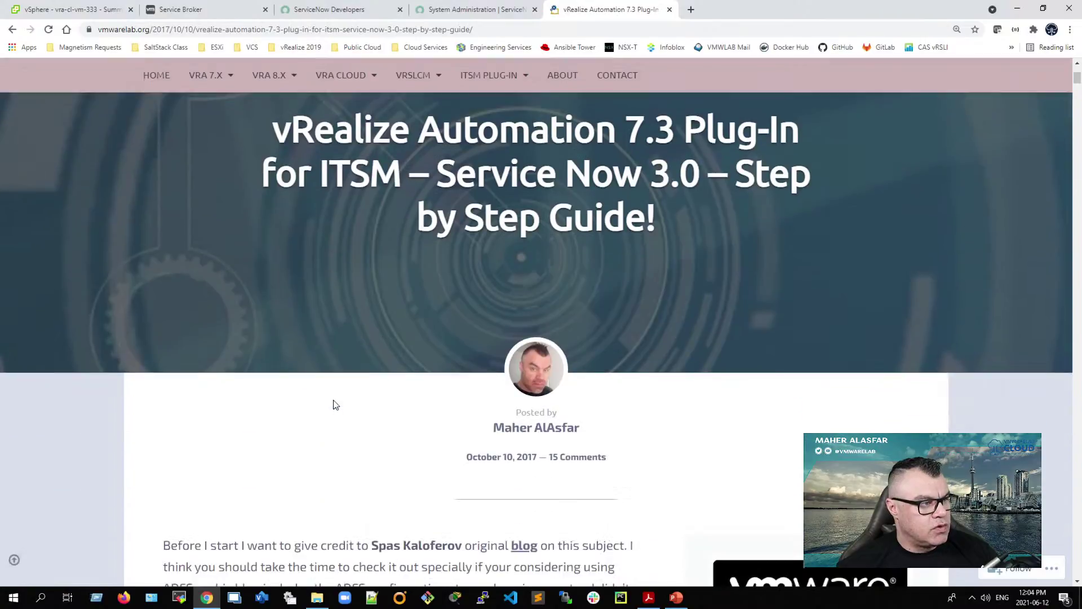
scroll(335, 403, down, 8)
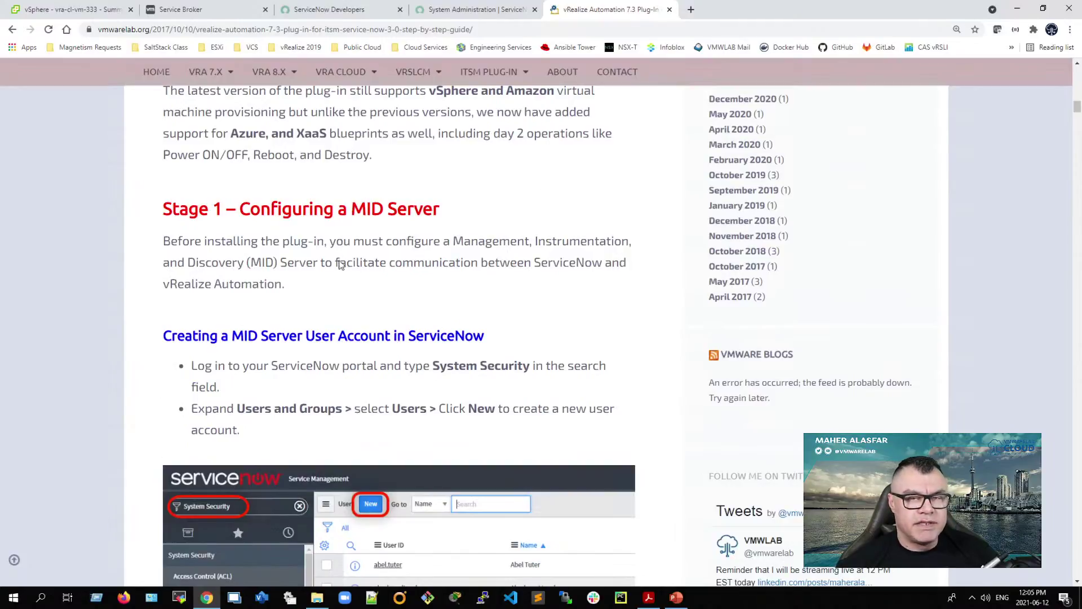
Step: Scroll through the Stage 1 MID Server section of the plug-in guide
scroll(358, 375, down, 7)
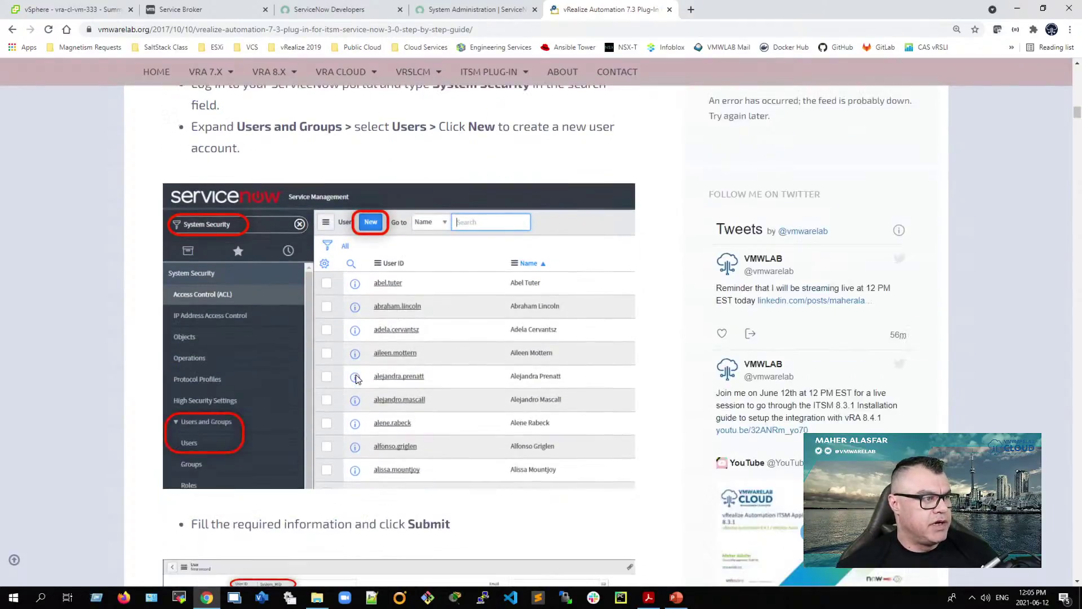
scroll(356, 380, down, 9)
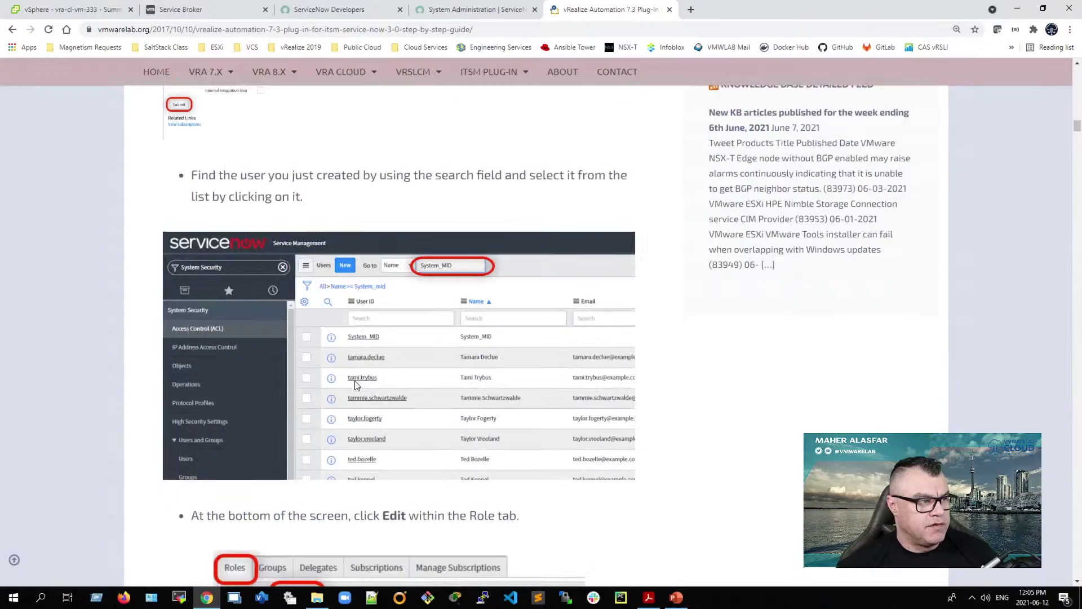
scroll(354, 380, down, 9)
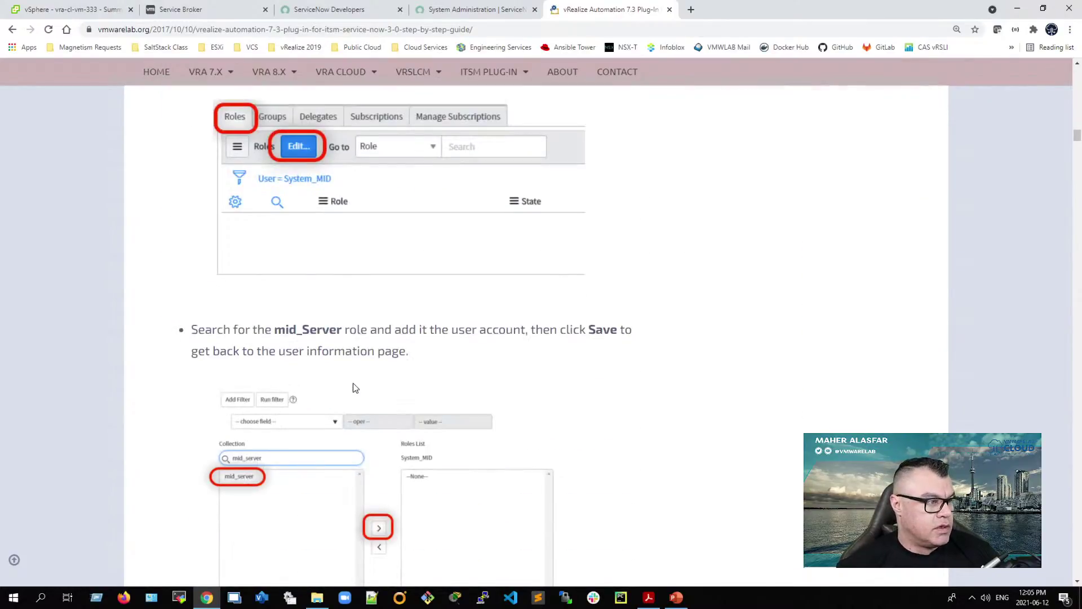
scroll(355, 389, down, 3)
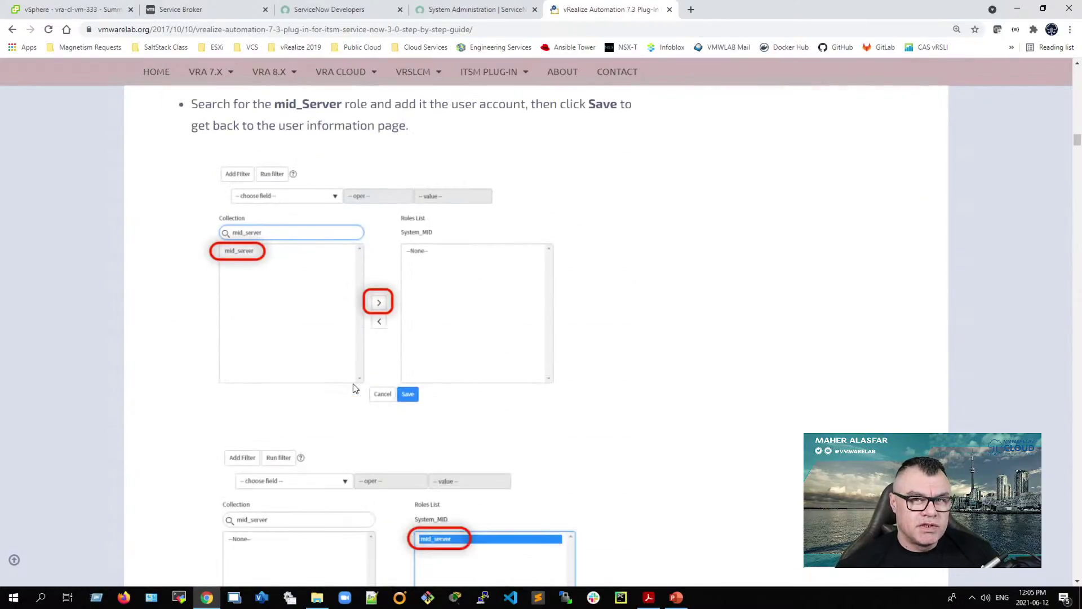
scroll(353, 388, down, 6)
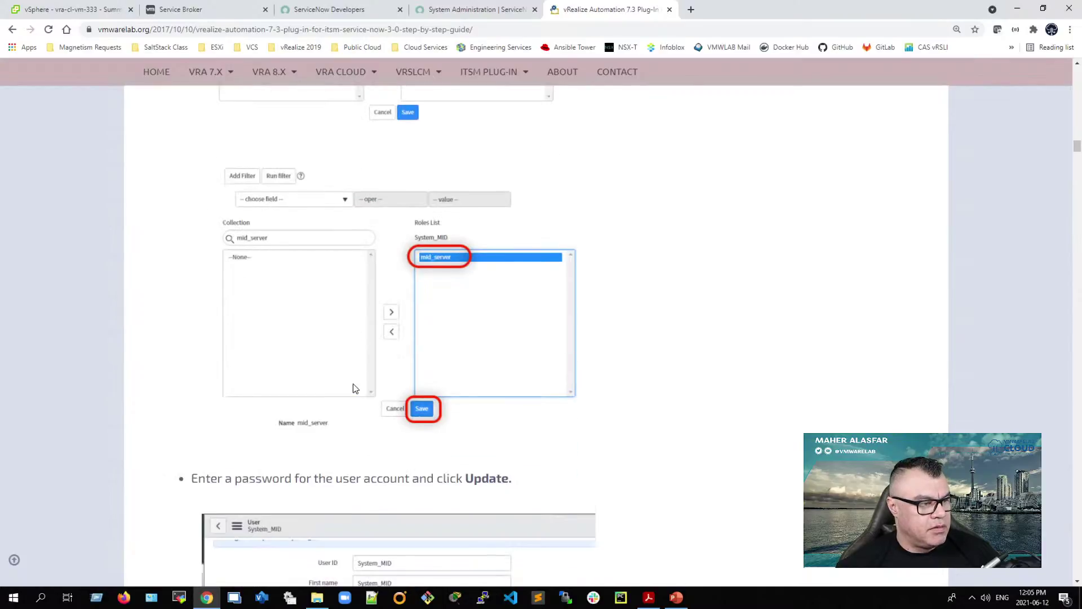
scroll(355, 388, down, 1)
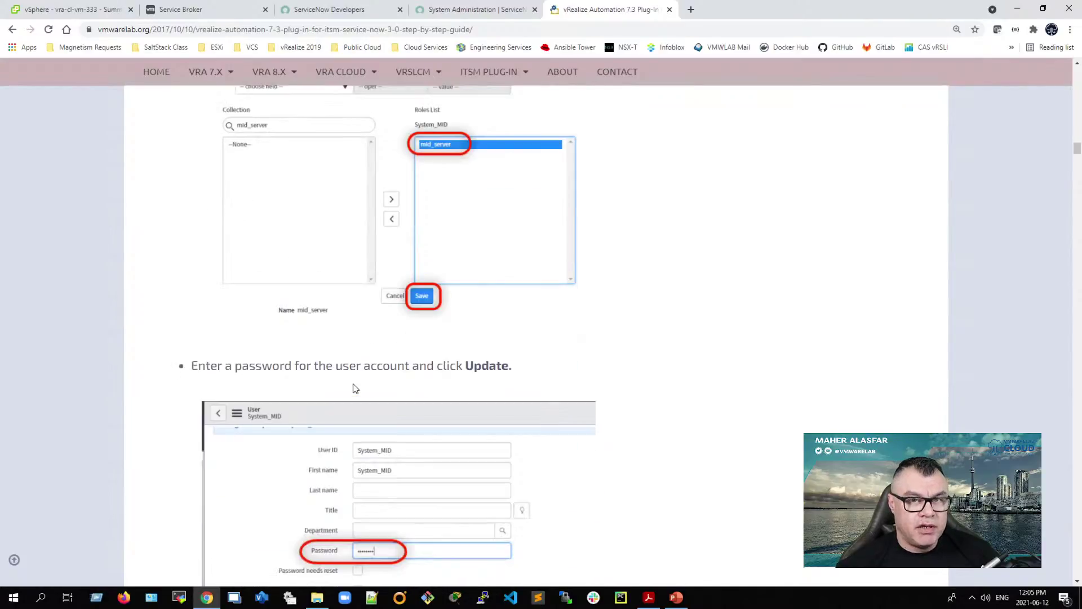
scroll(355, 389, down, 2)
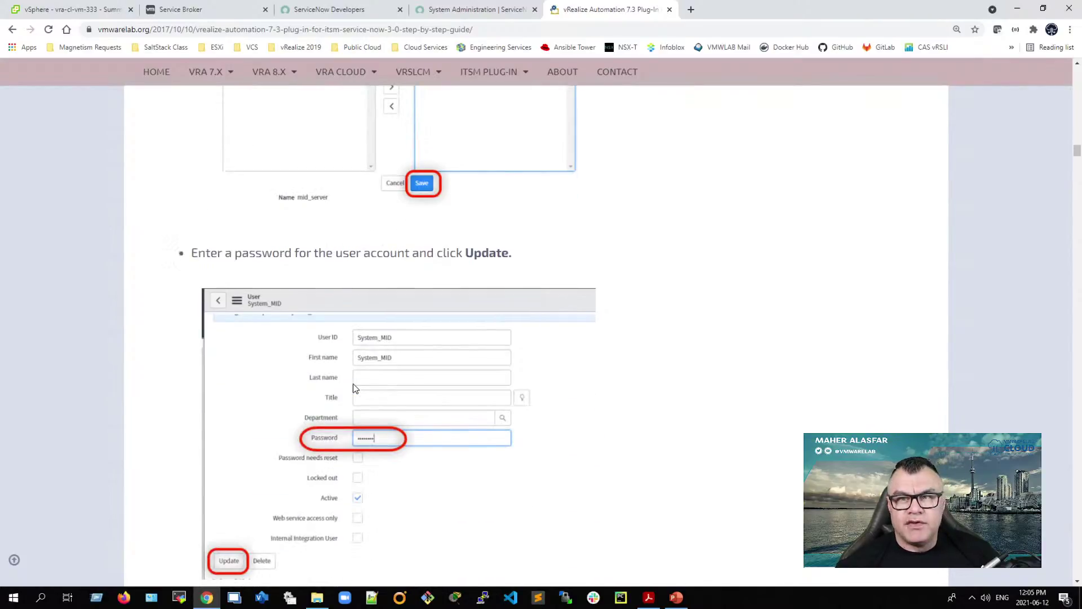
scroll(353, 383, down, 5)
scroll(354, 385, down, 1)
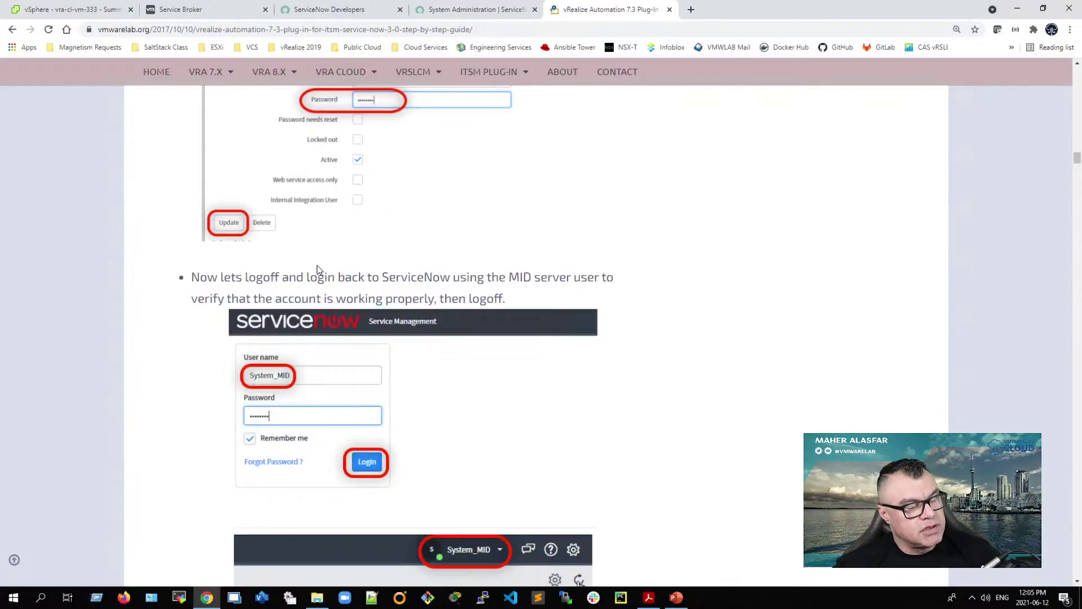
scroll(425, 347, up, 5)
scroll(425, 347, down, 7)
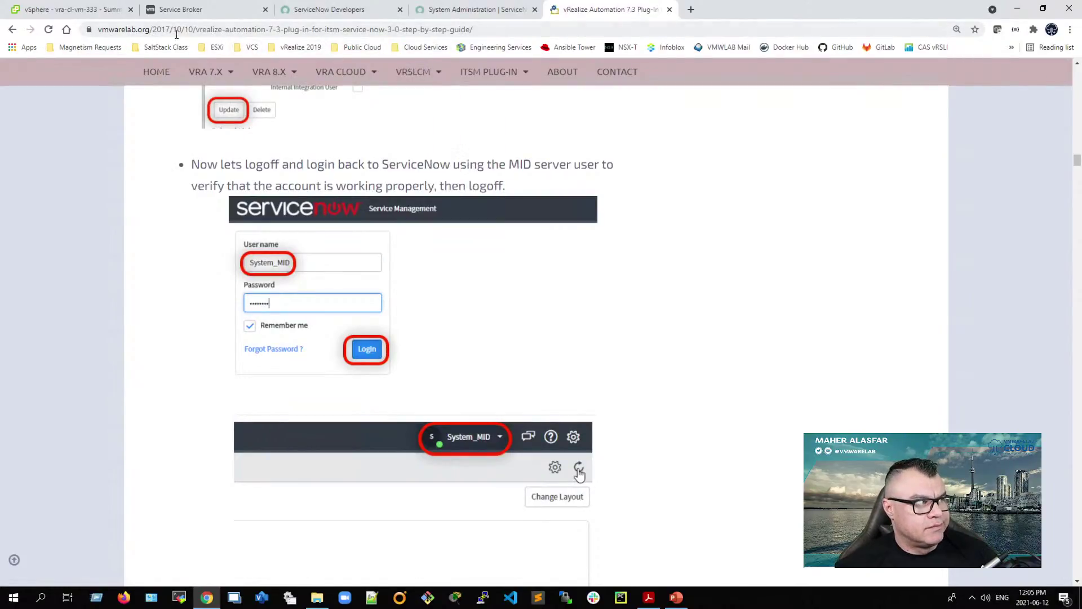
Step: Close the vRealize Automation 7.3 plug-in guide tab to return to ServiceNow
mouse_move(209, 71)
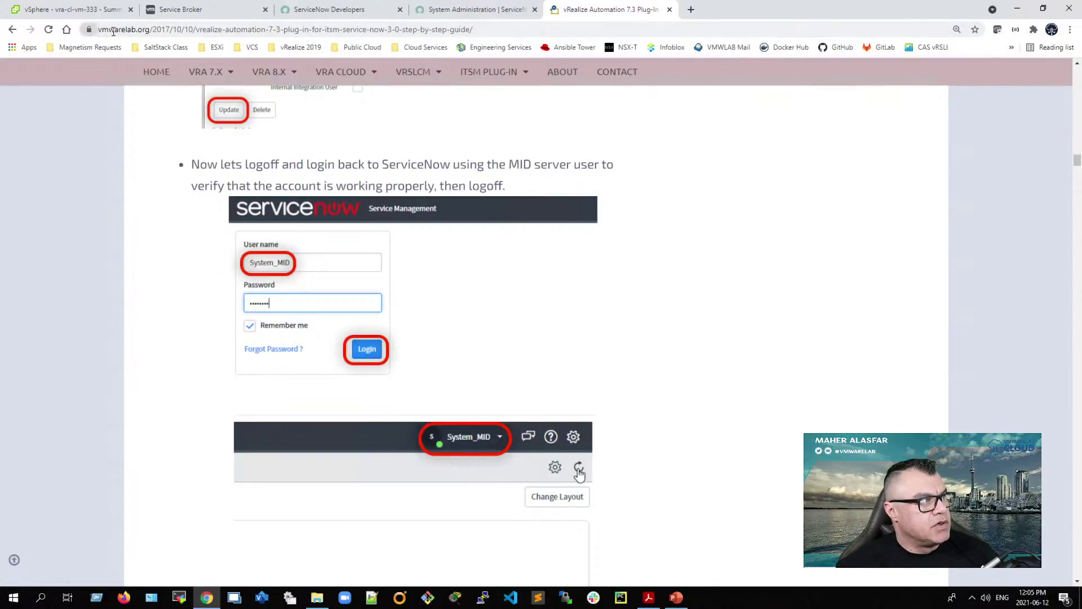
scroll(316, 316, up, 15)
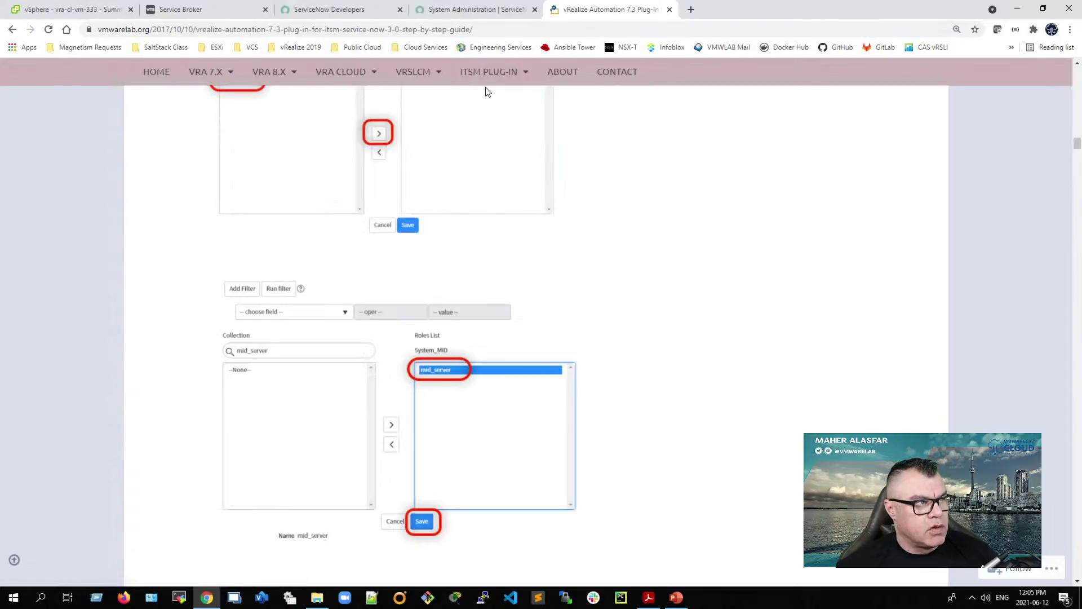
mouse_move(506, 77)
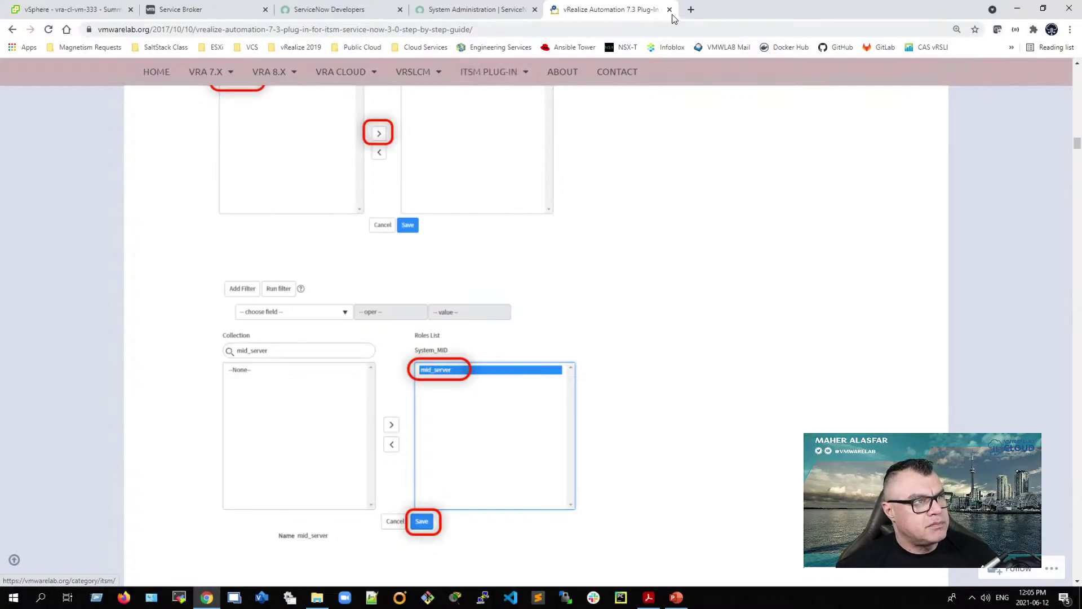
click(669, 10)
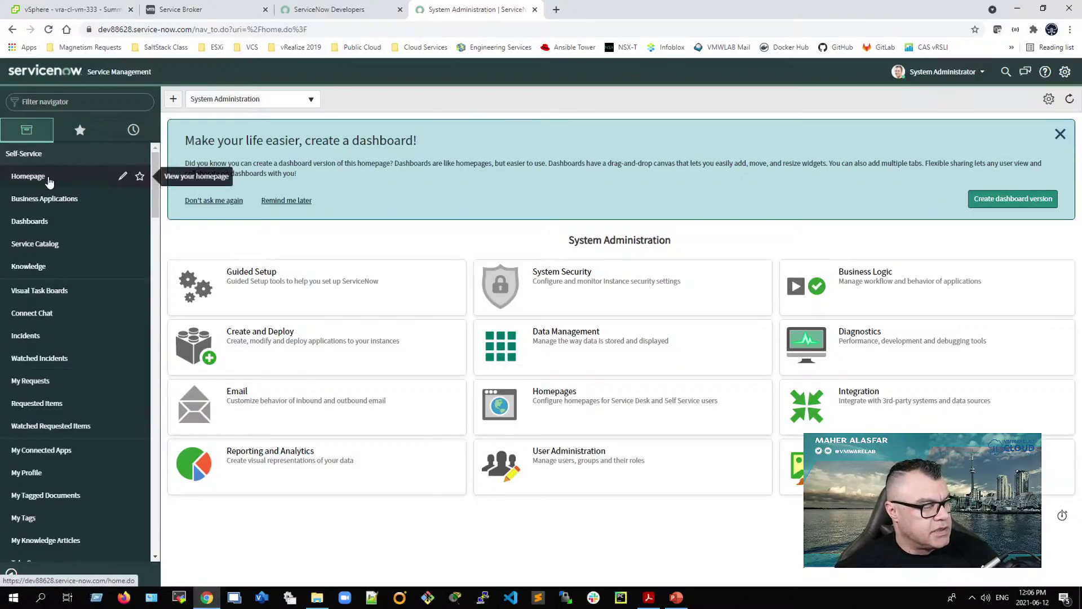
Step: Filter the navigator by 'system Sec', favourite Users, Groups and Roles, and open Users from Favorites
click(50, 102)
text(system)
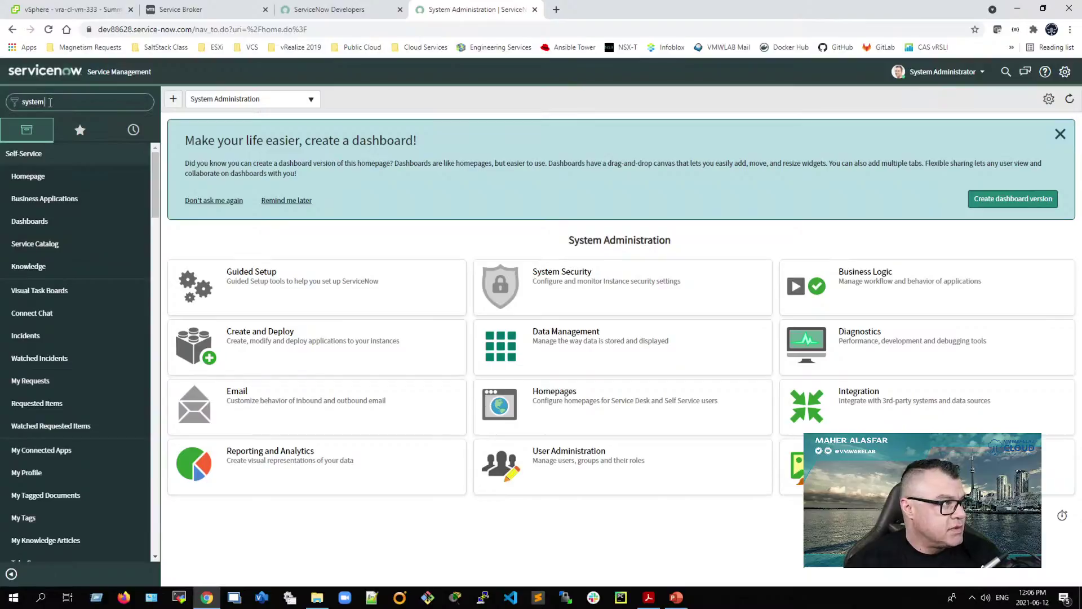
text( Sec)
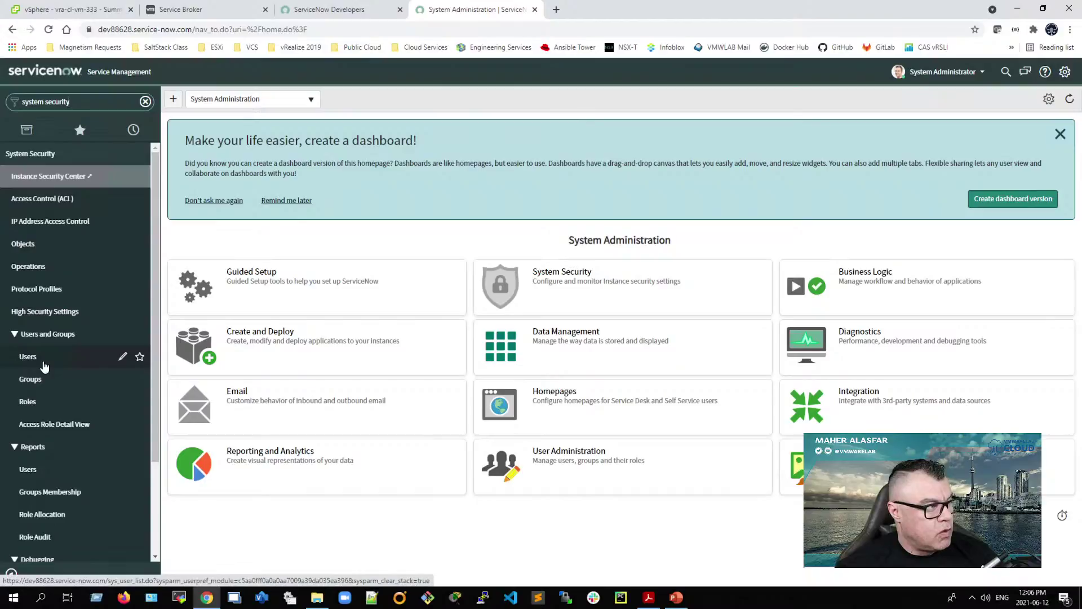
click(140, 356)
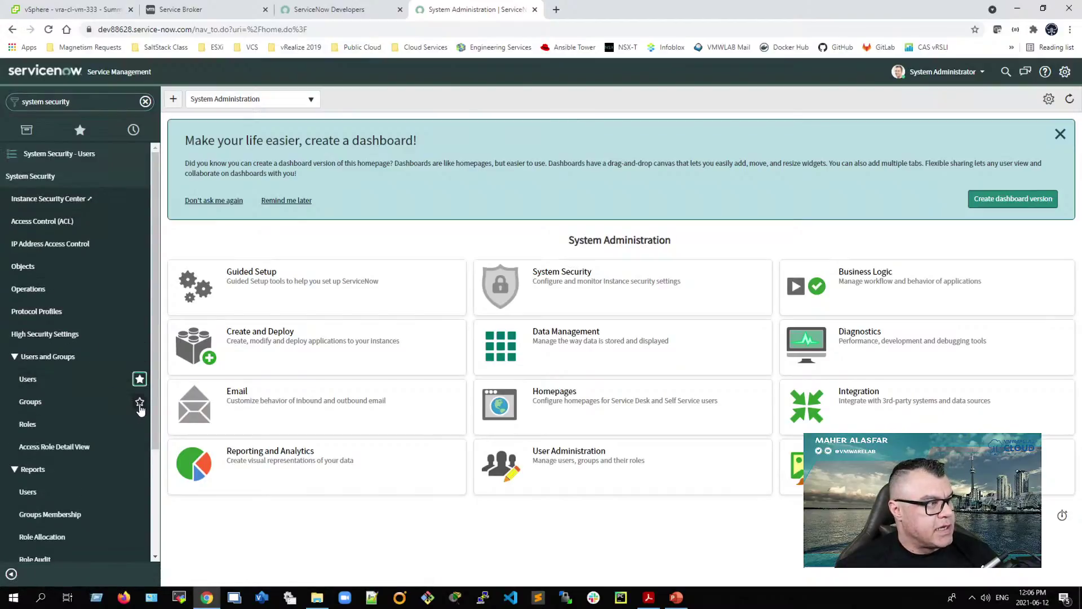
click(139, 402)
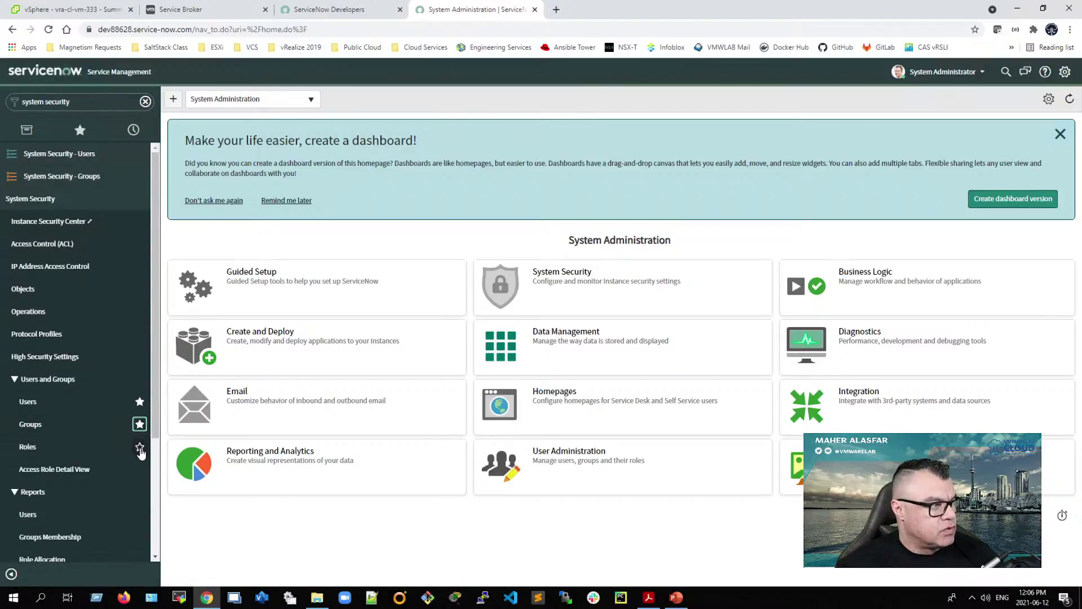
click(140, 446)
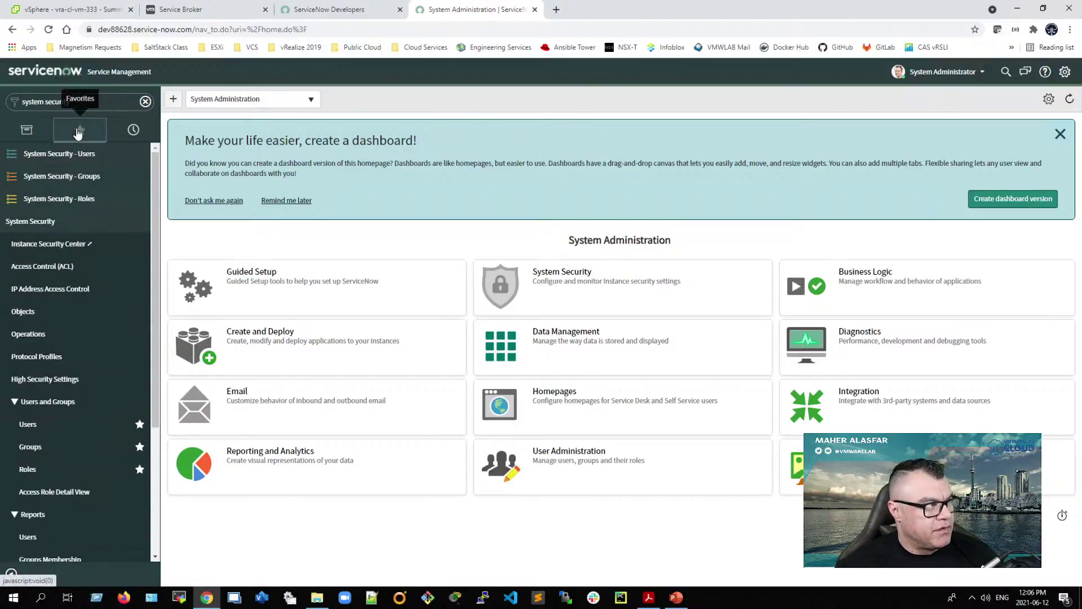
click(80, 130)
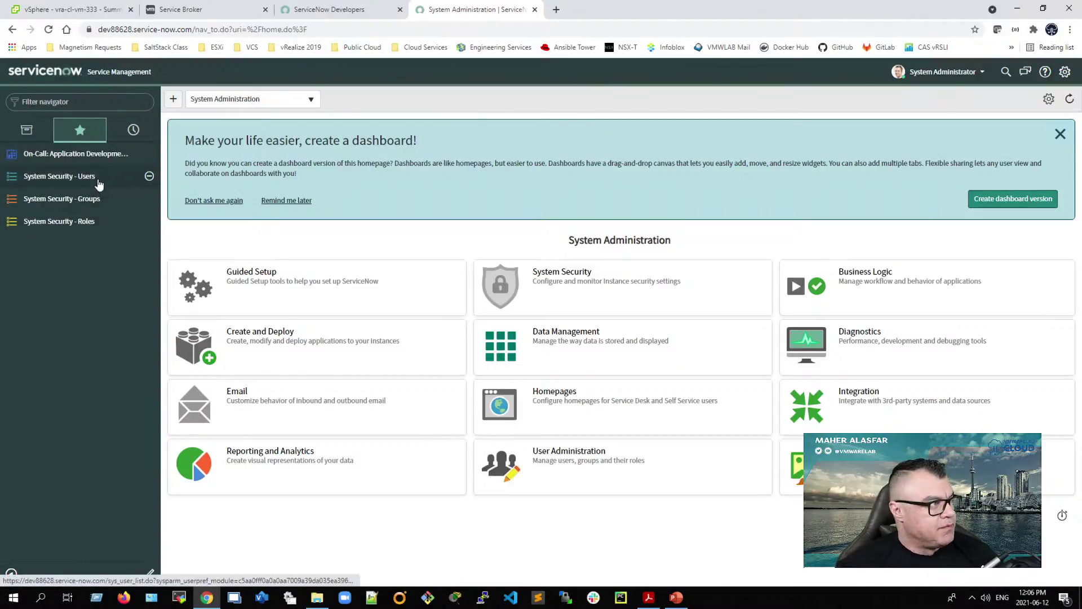
click(87, 176)
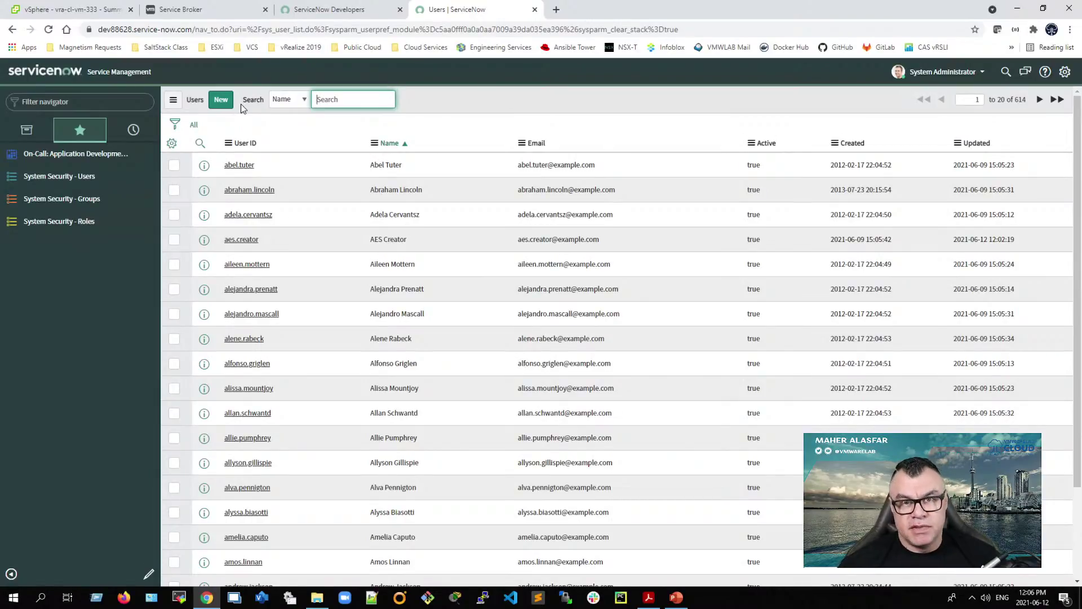
Step: Start a new user with system_mid as User ID, First name, Last name and Title
click(221, 100)
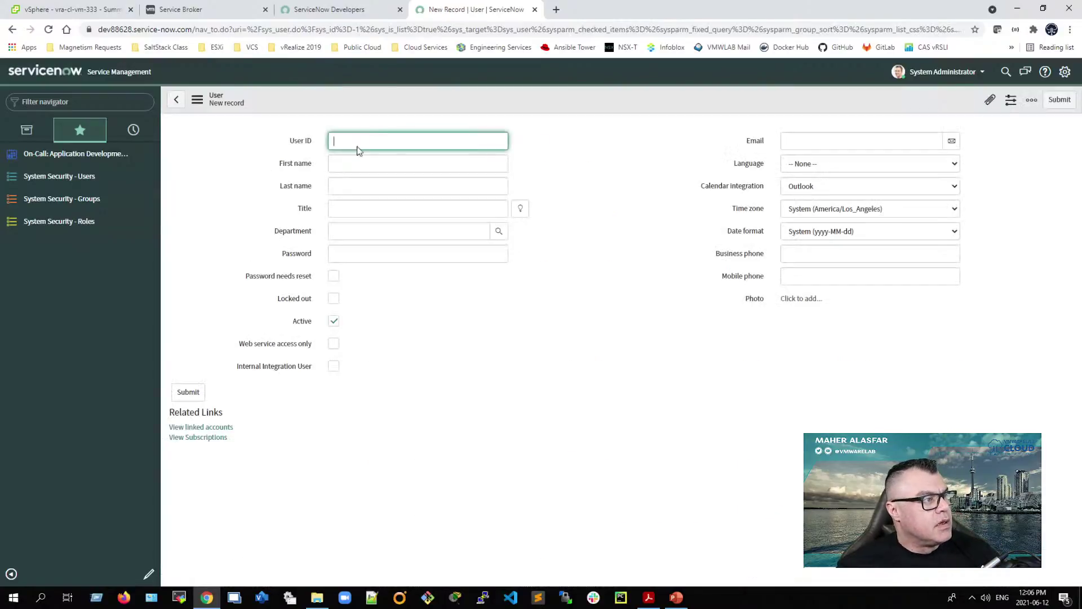
text(syste)
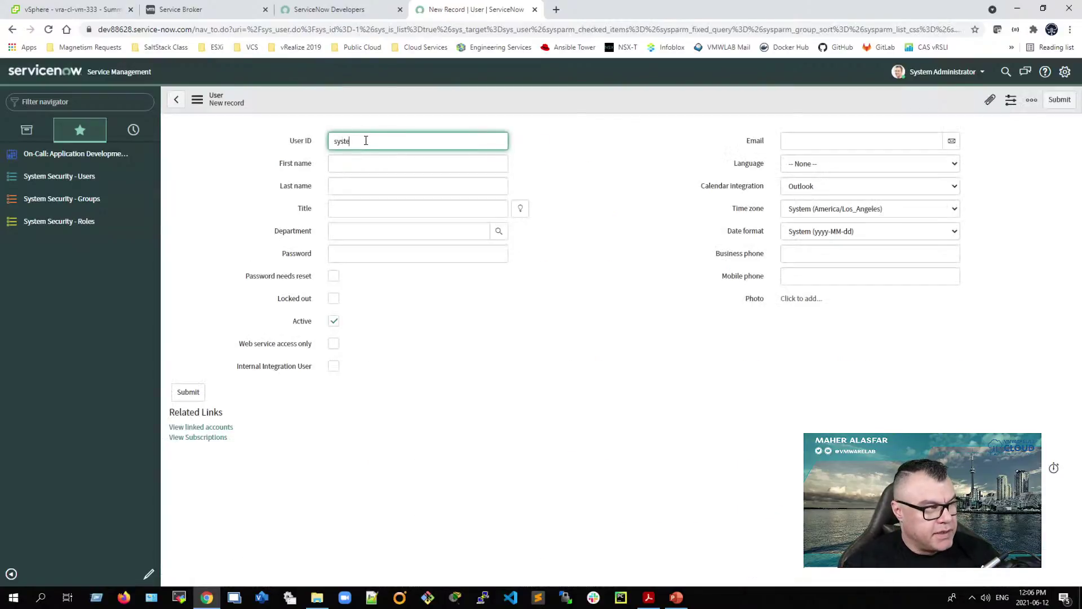
text(m_mid)
key(Tab)
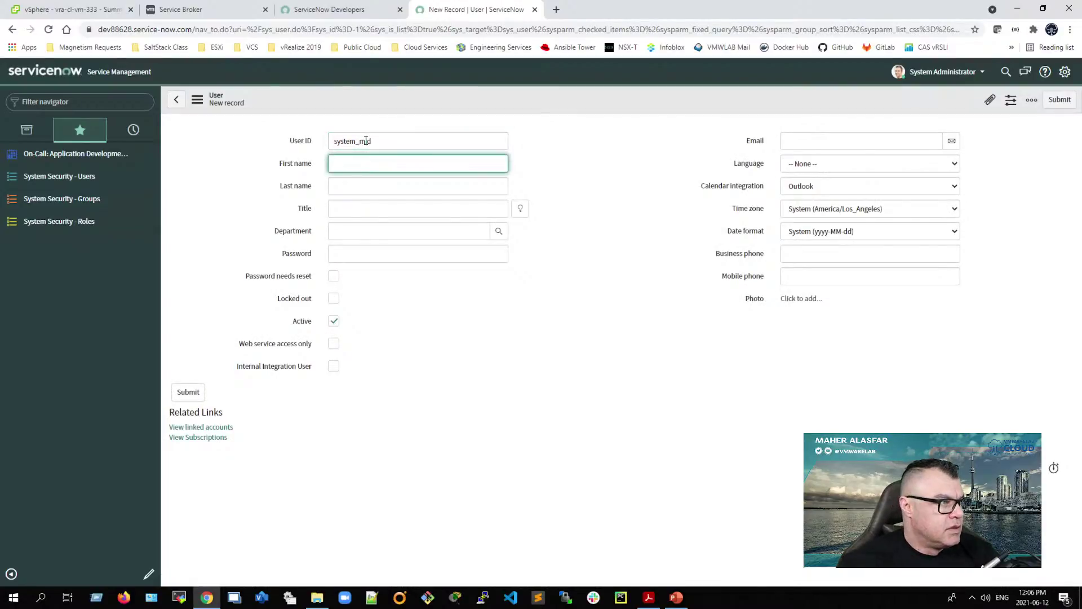
key(shift+Tab)
key(ctrl+c)
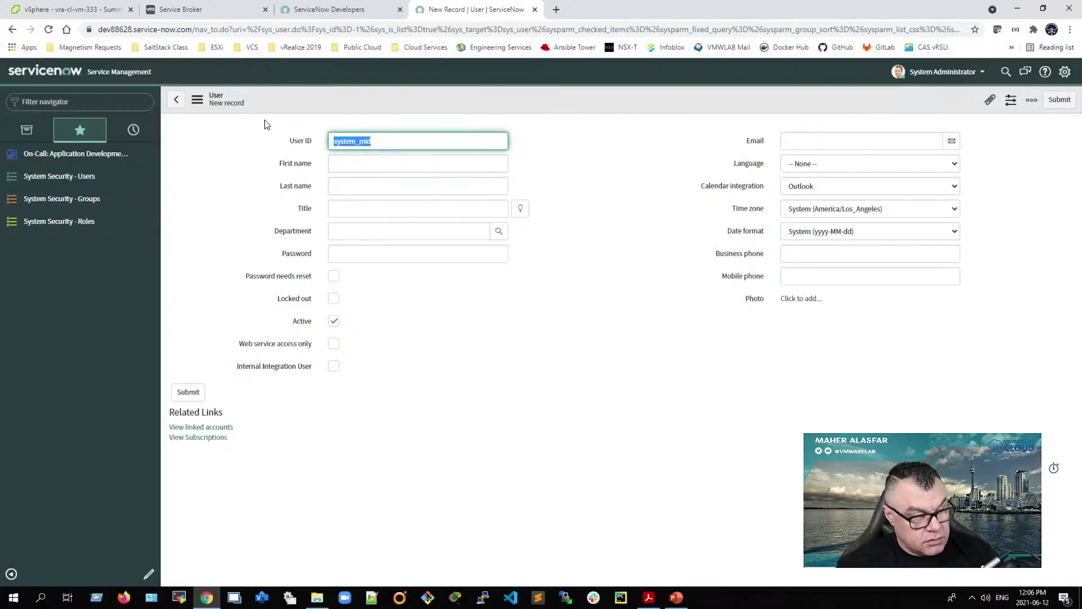
click(341, 164)
key(ctrl+v)
click(344, 190)
key(ctrl+v)
click(335, 209)
key(ctrl+v)
Step: Set the user's password and Canada/Eastern time zone, then submit the record
click(364, 252)
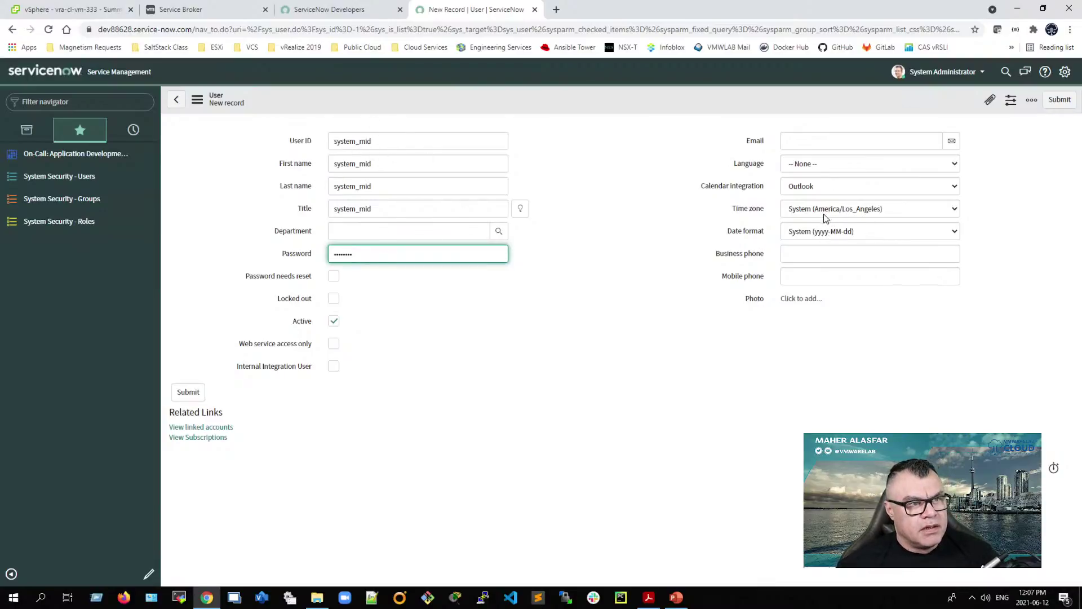
click(837, 213)
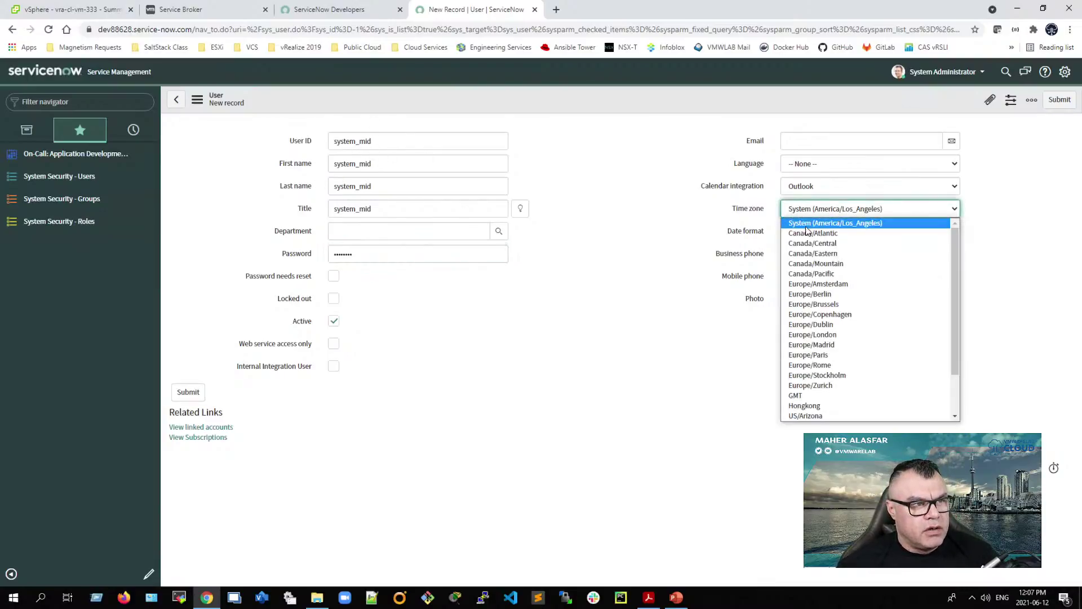
click(836, 255)
click(189, 394)
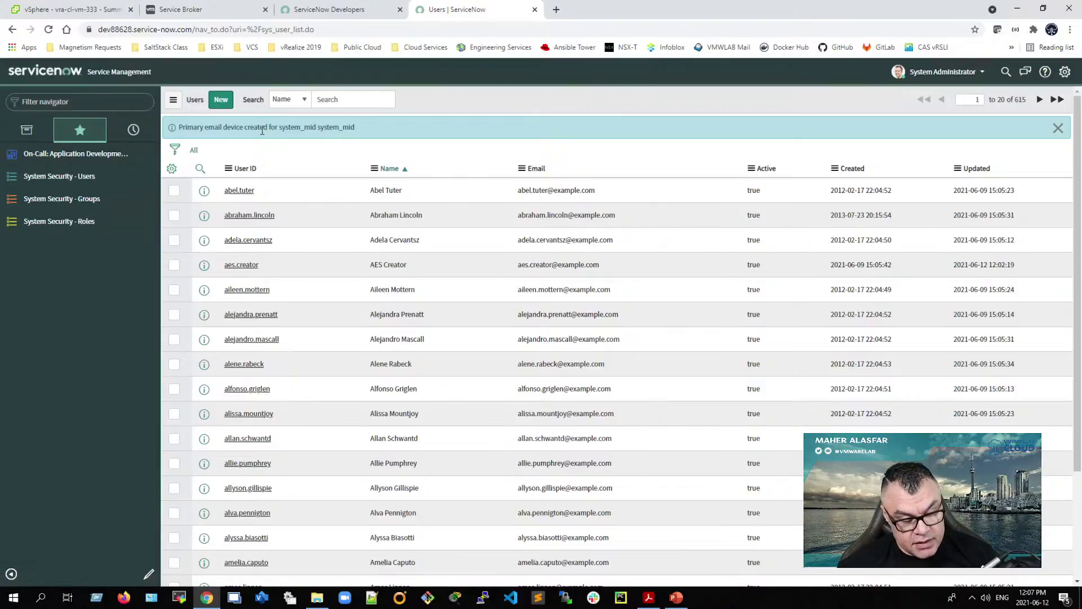
Step: Search the Users list for system_mid and open its user record
click(354, 101)
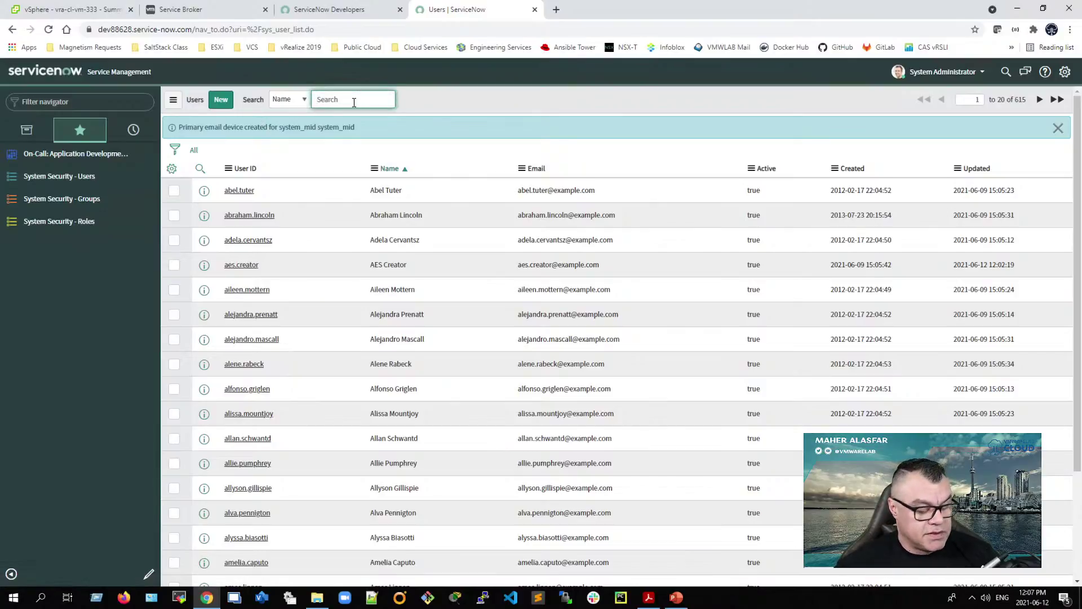
text(system)
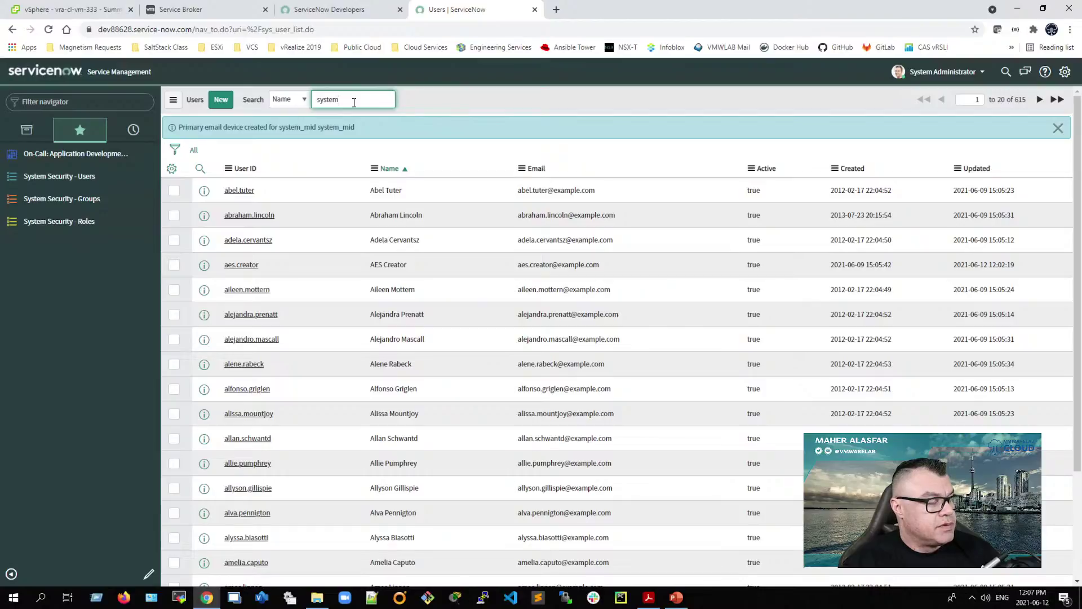
text(_mid)
key(Return)
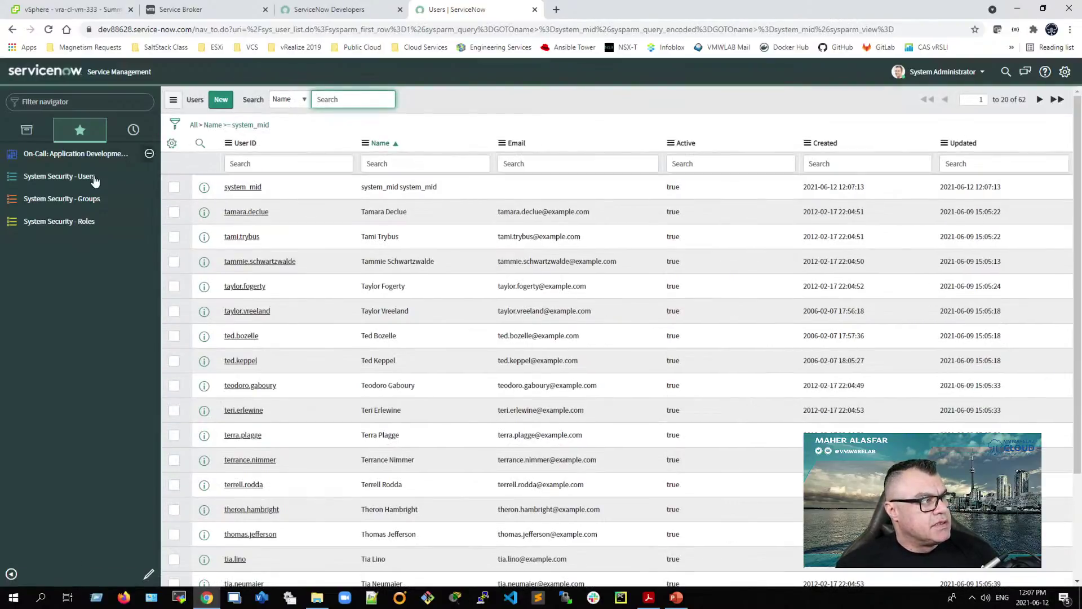
click(249, 189)
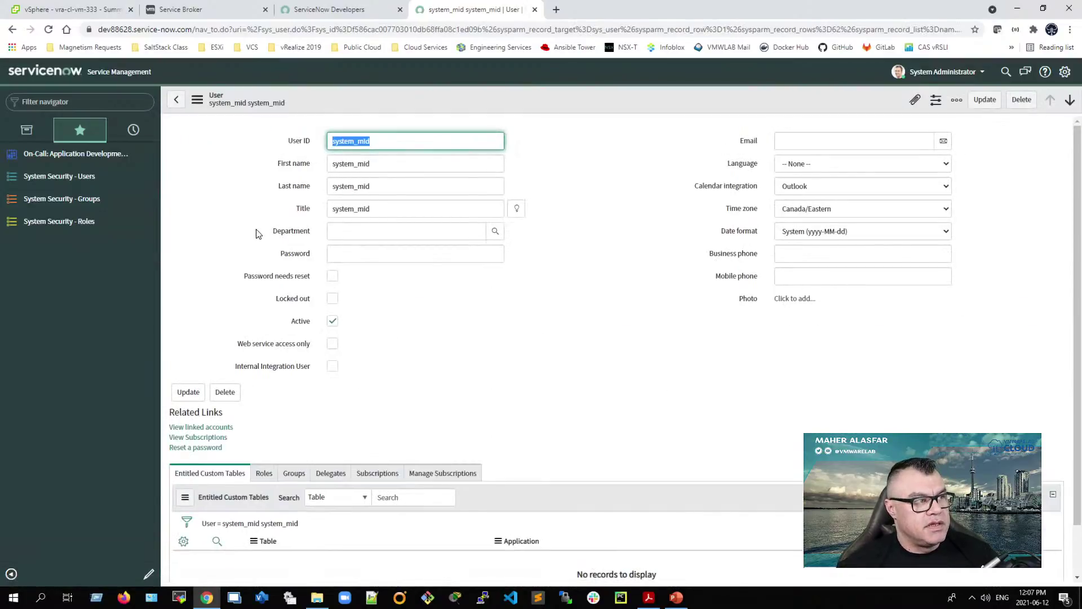
scroll(358, 389, down, 1)
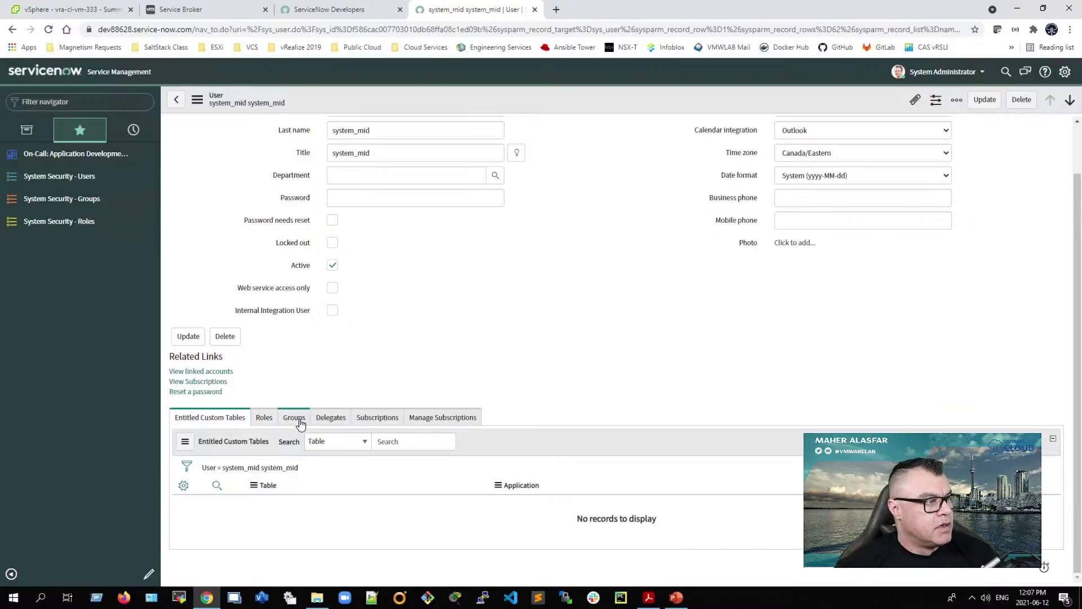
Step: Add the mid_server role to system_mid through the Roles tab's Edit list and save
click(265, 422)
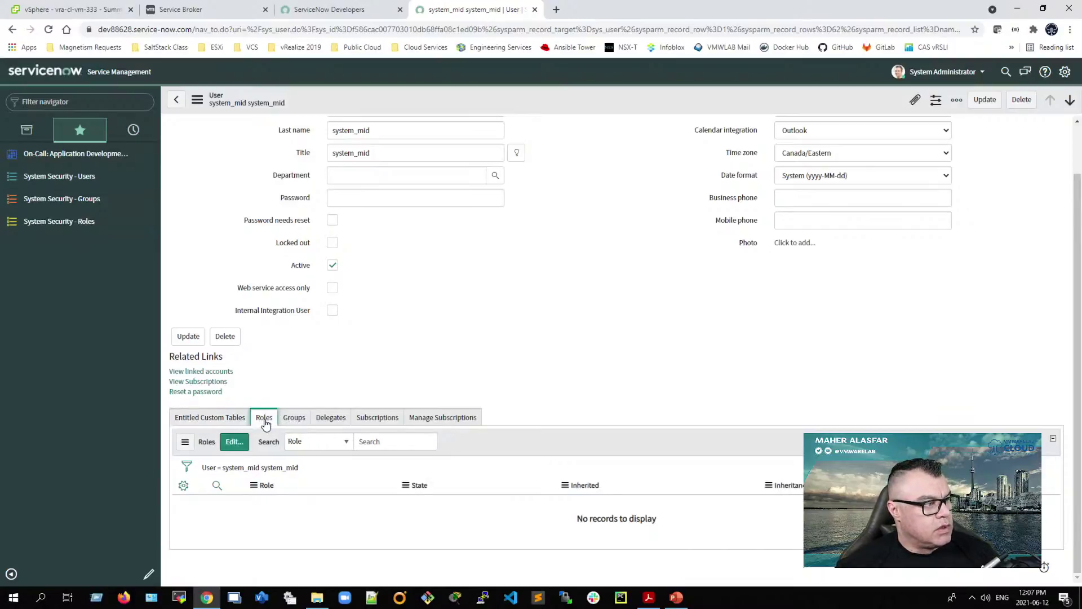
click(229, 453)
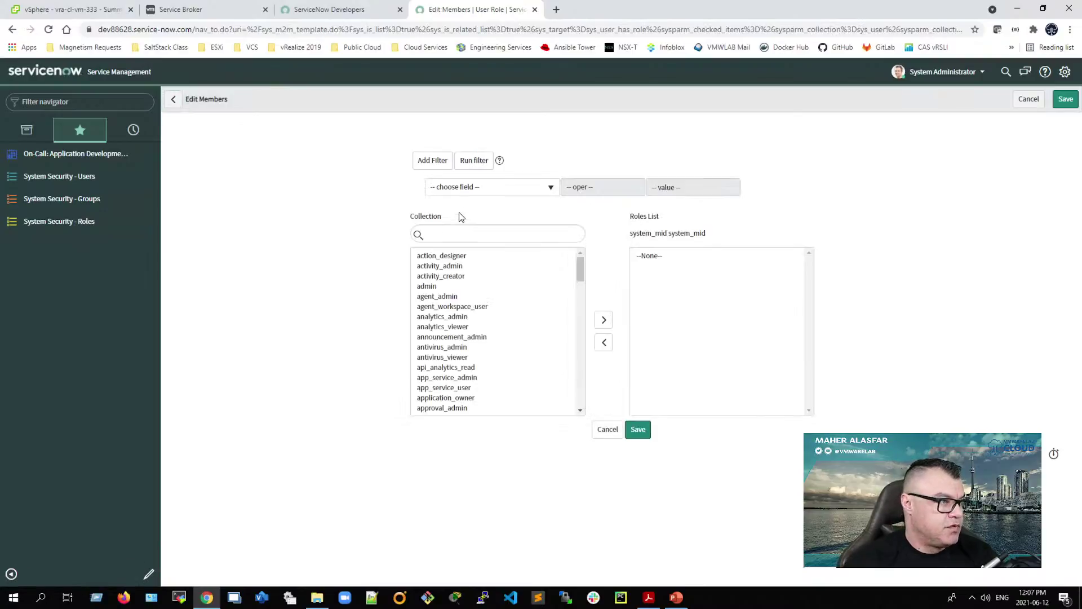
click(448, 235)
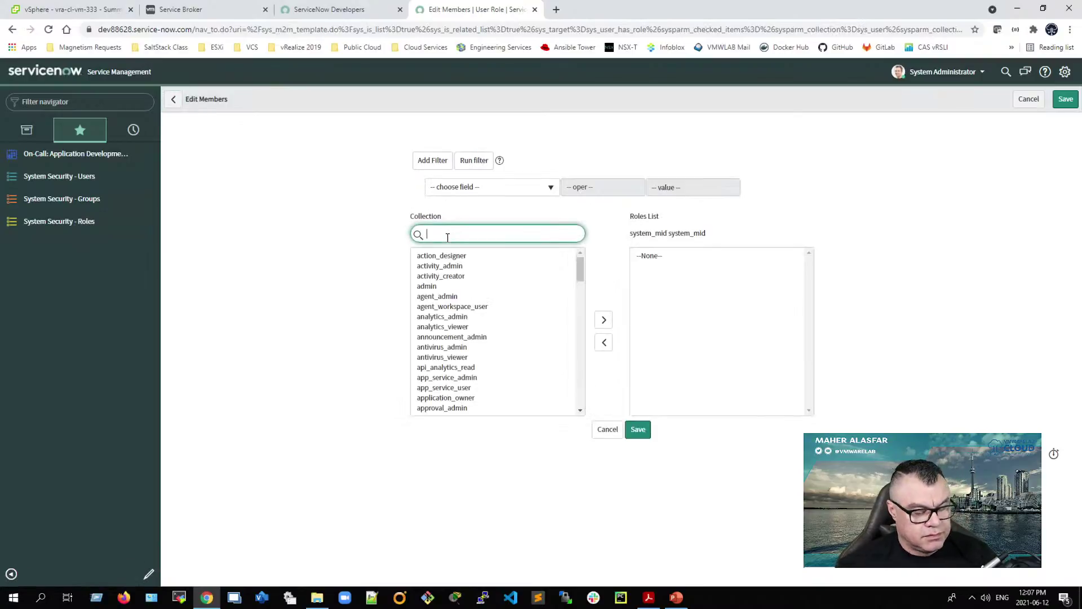
text(mid)
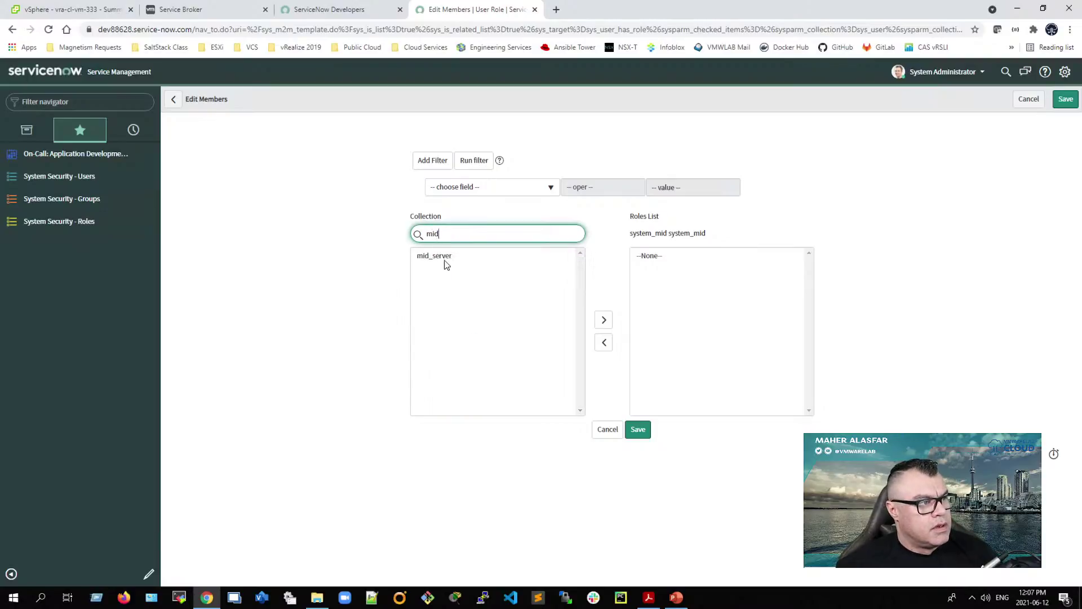
click(444, 258)
click(599, 319)
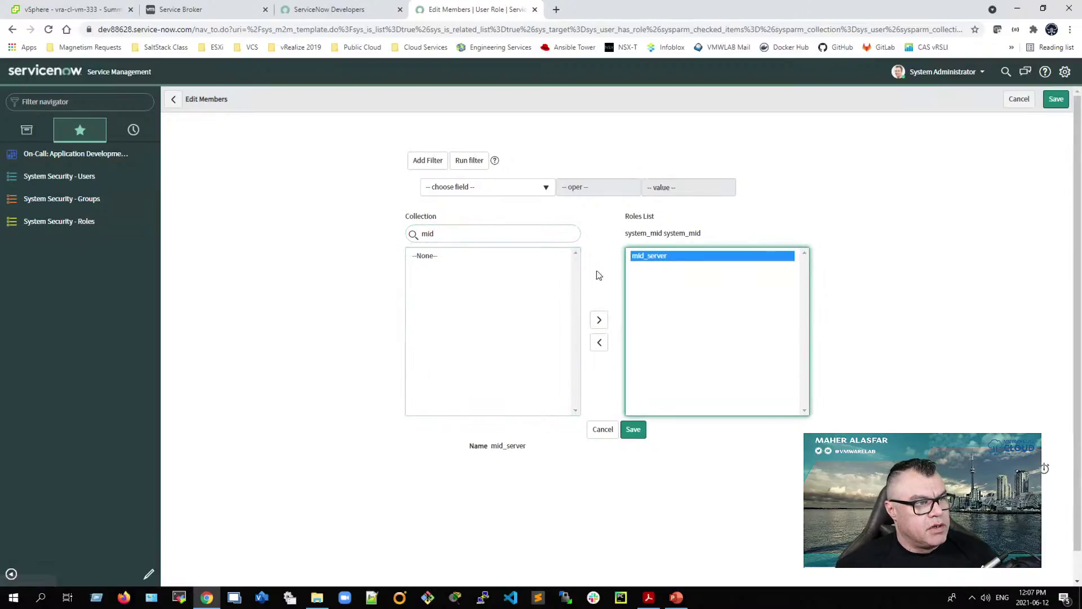
click(640, 439)
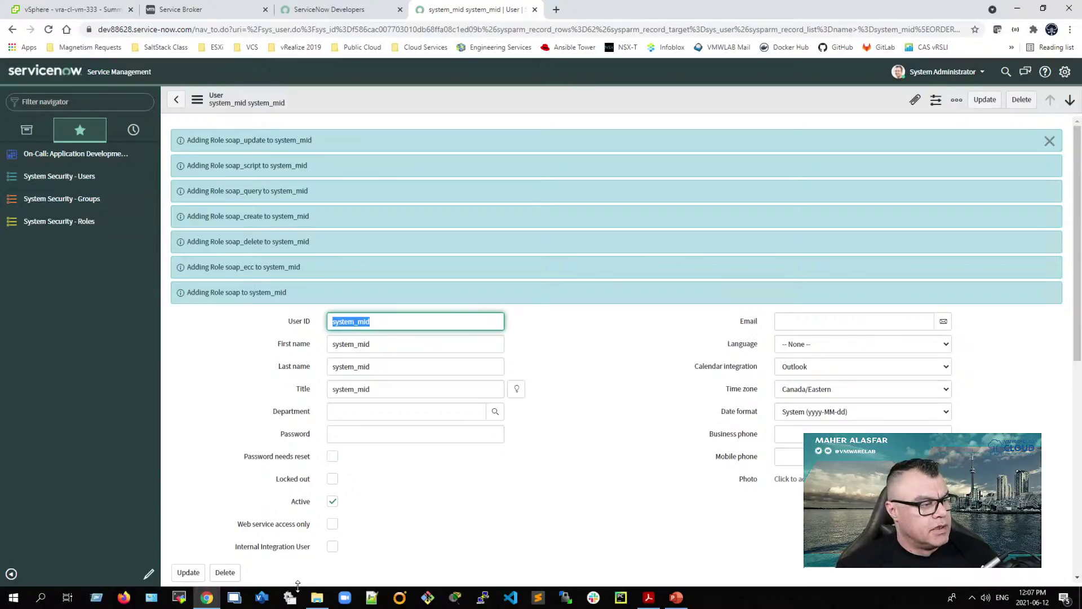
Step: Open an administrator Command Prompt in C:\Mid Server\vmwlab-mid and list its contents
mouse_move(316, 603)
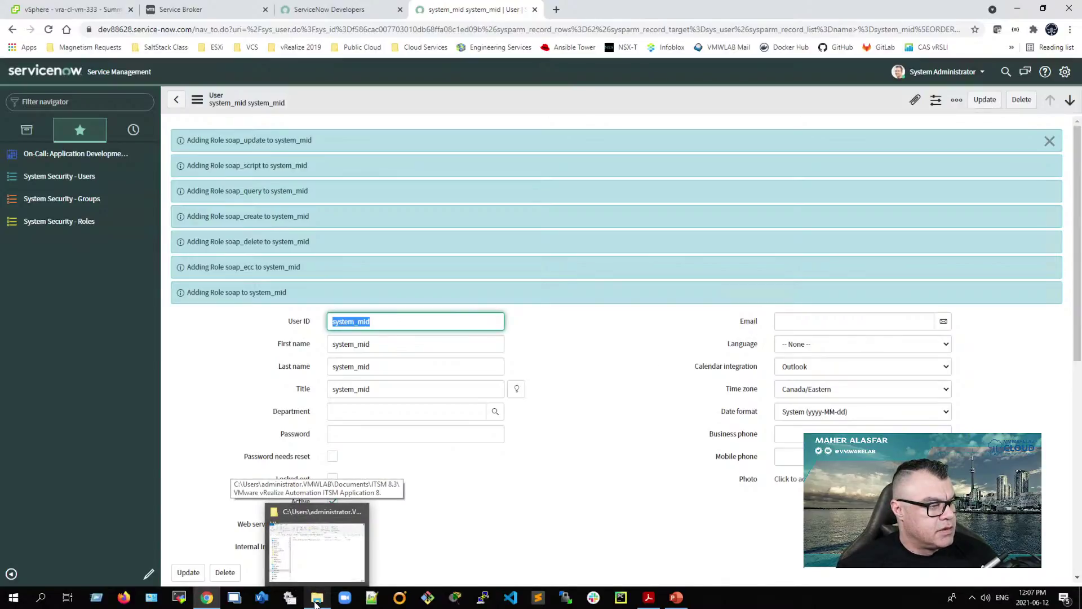
right_click(12, 596)
click(73, 541)
text(cmd)
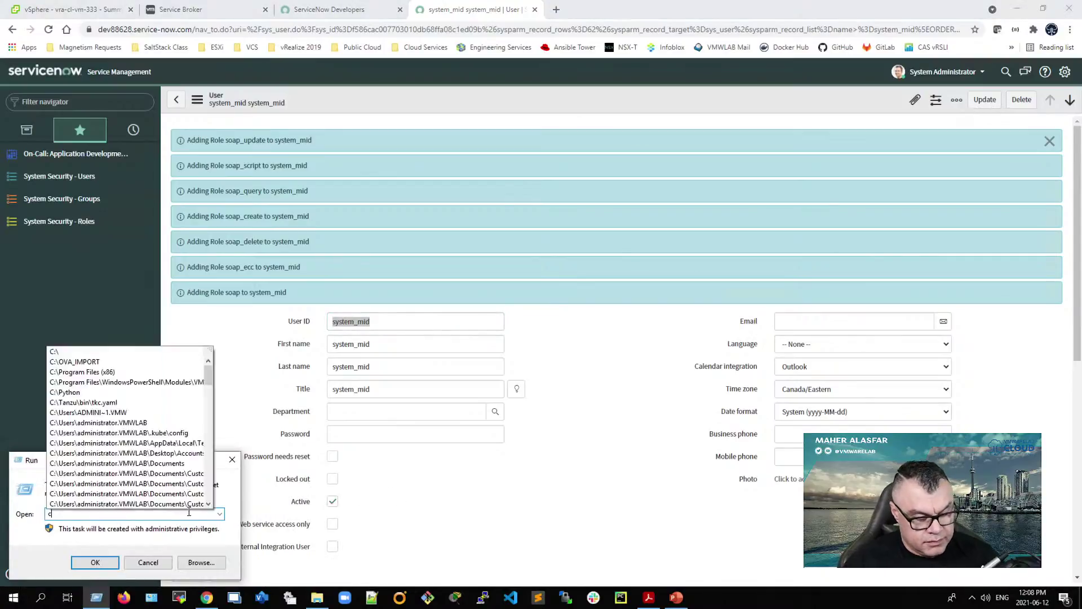
key(Return)
text(cd)
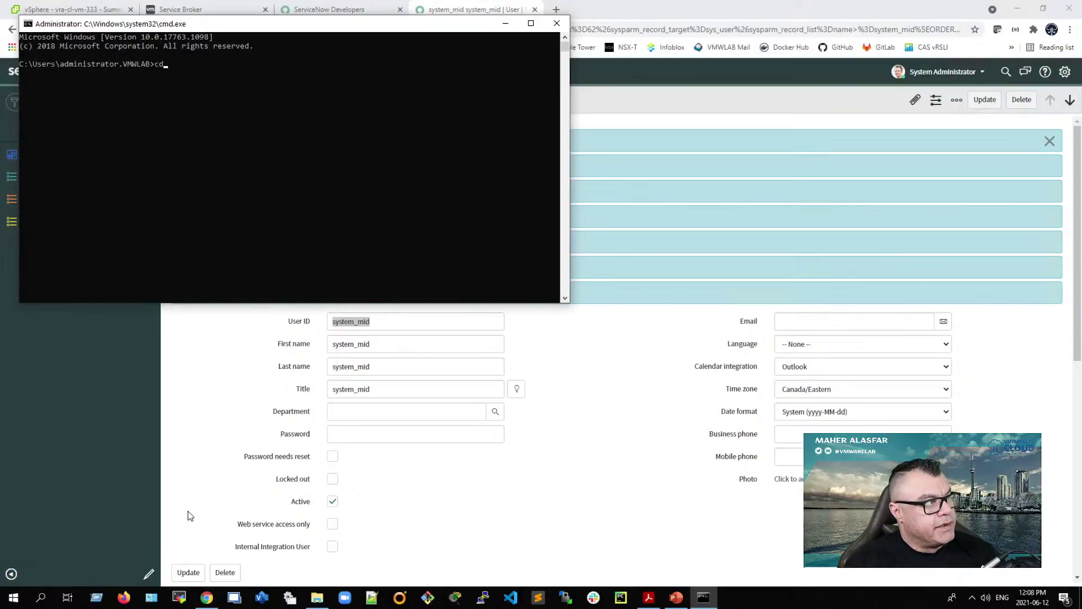
text( "c:\Mid)
key(Tab)
text(\vm)
key(Tab)
key(Return)
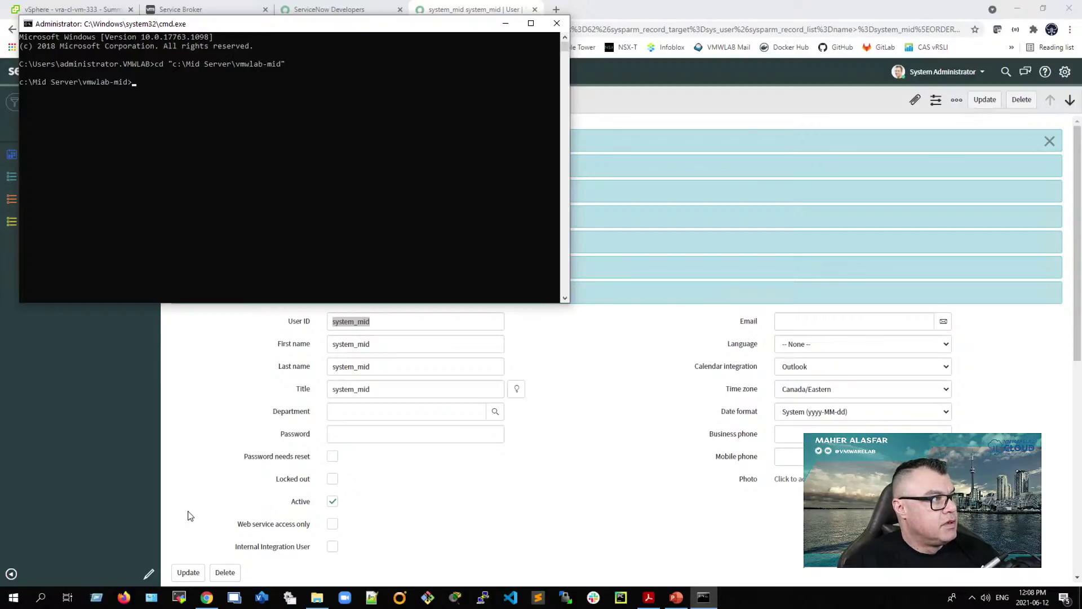
text(dir)
key(Return)
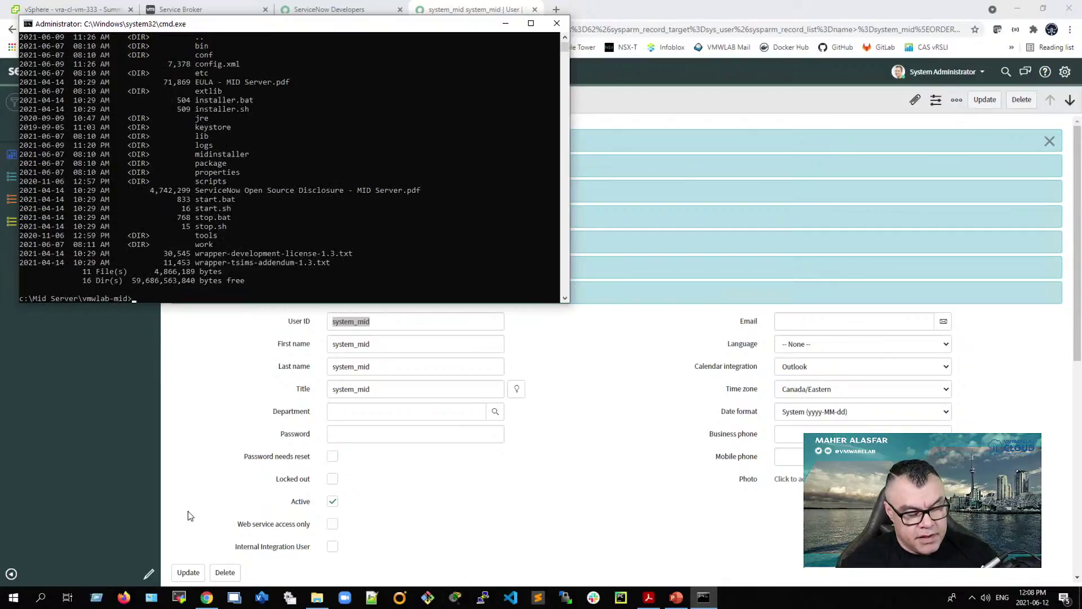
Step: Run stop.bat and then start.bat to restart the MID Server service
text(stop)
text(bat)
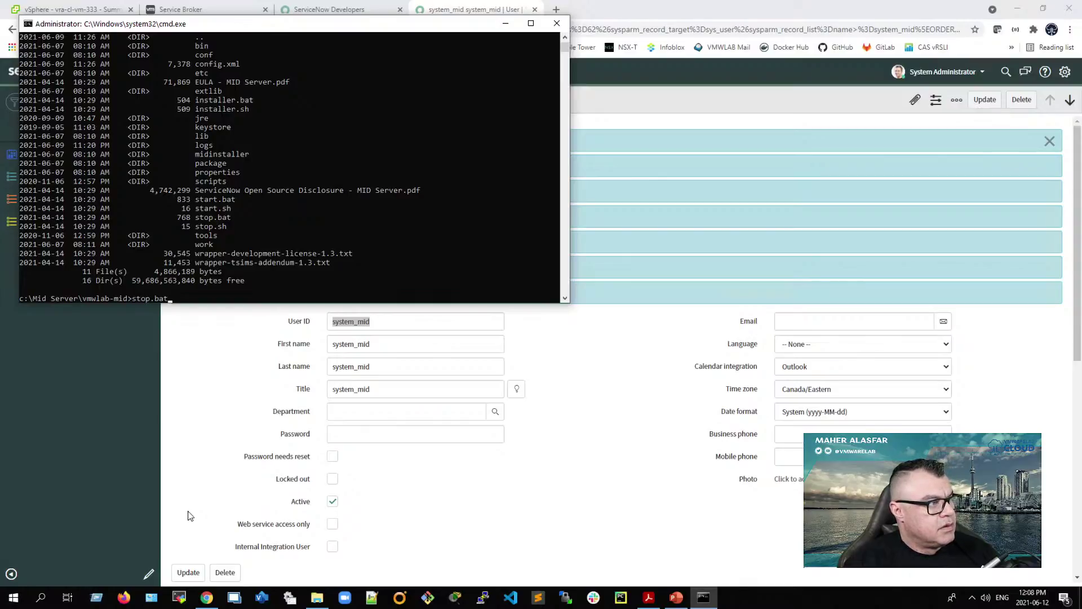
key(Return)
text(start.bat)
key(Return)
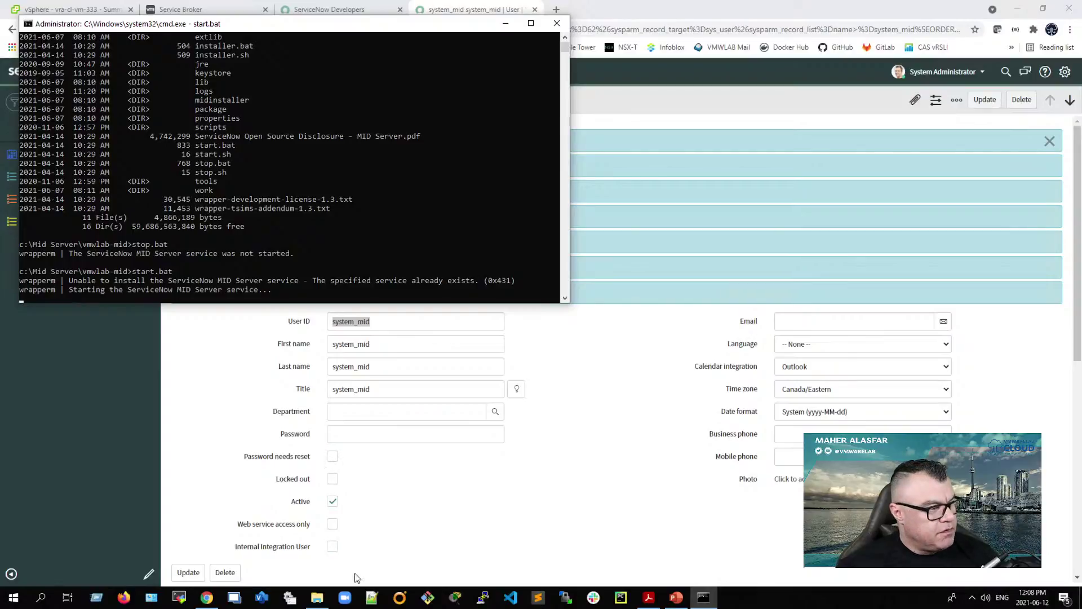
Step: Browse File Explorer to C:\Mid Server\vmwlab-mid and bring up config.xml's context menu
click(316, 596)
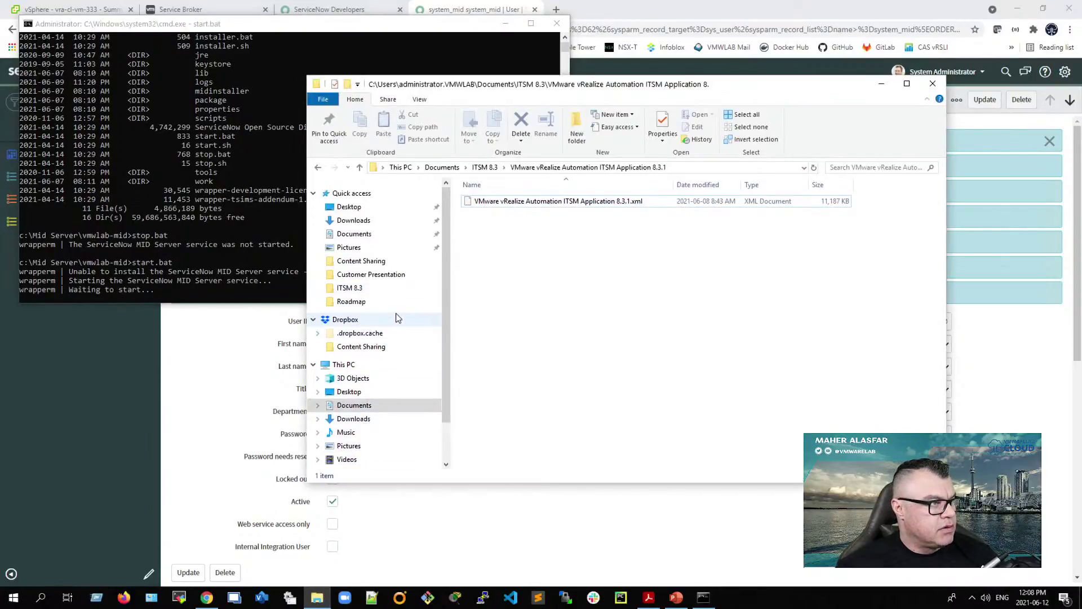
scroll(369, 417, down, 2)
click(369, 424)
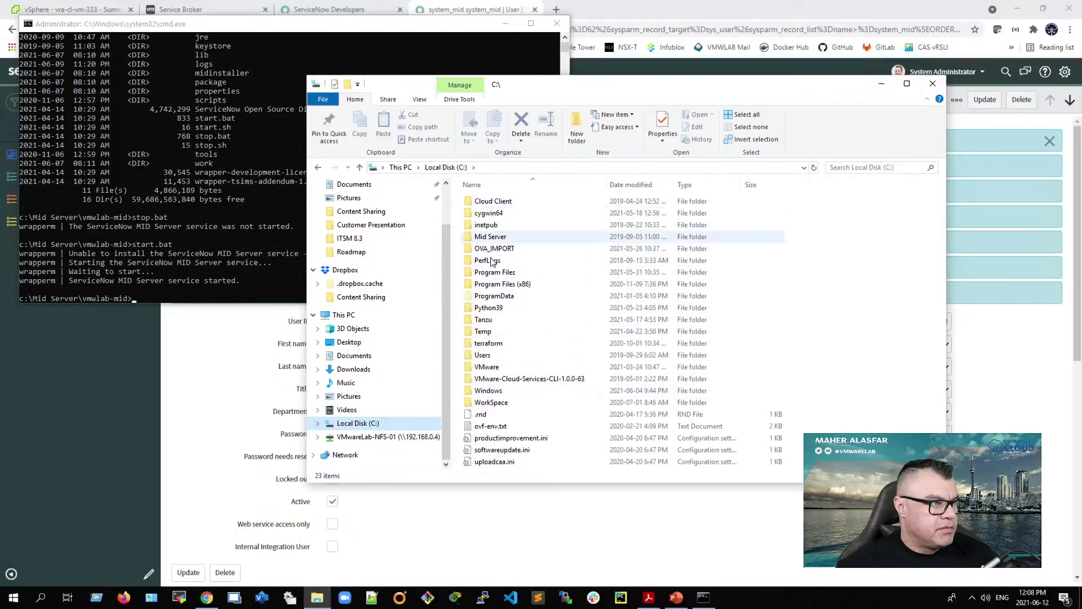
double_click(490, 236)
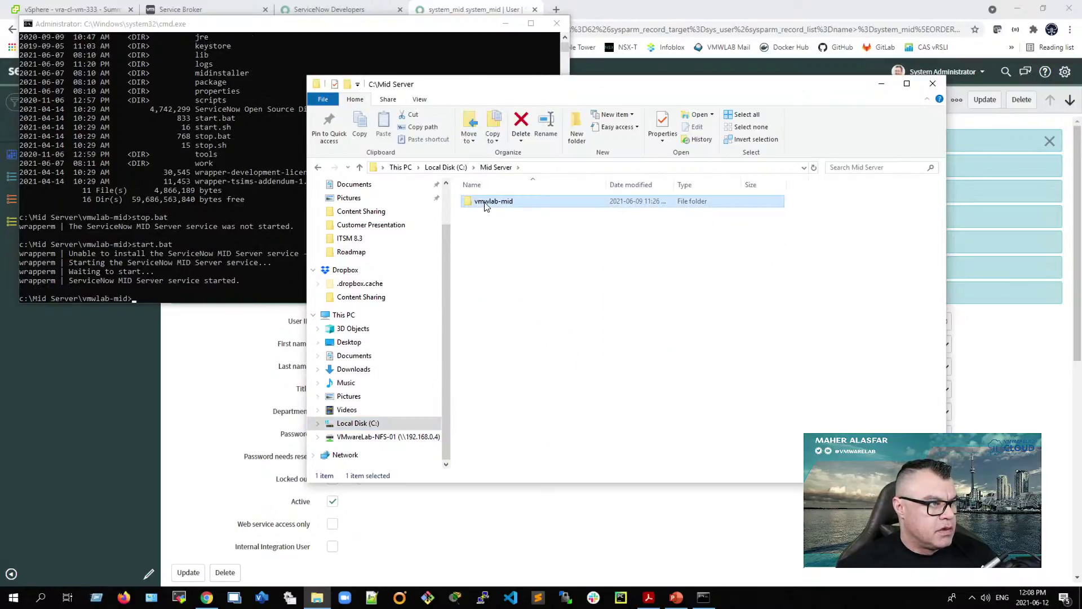
double_click(485, 201)
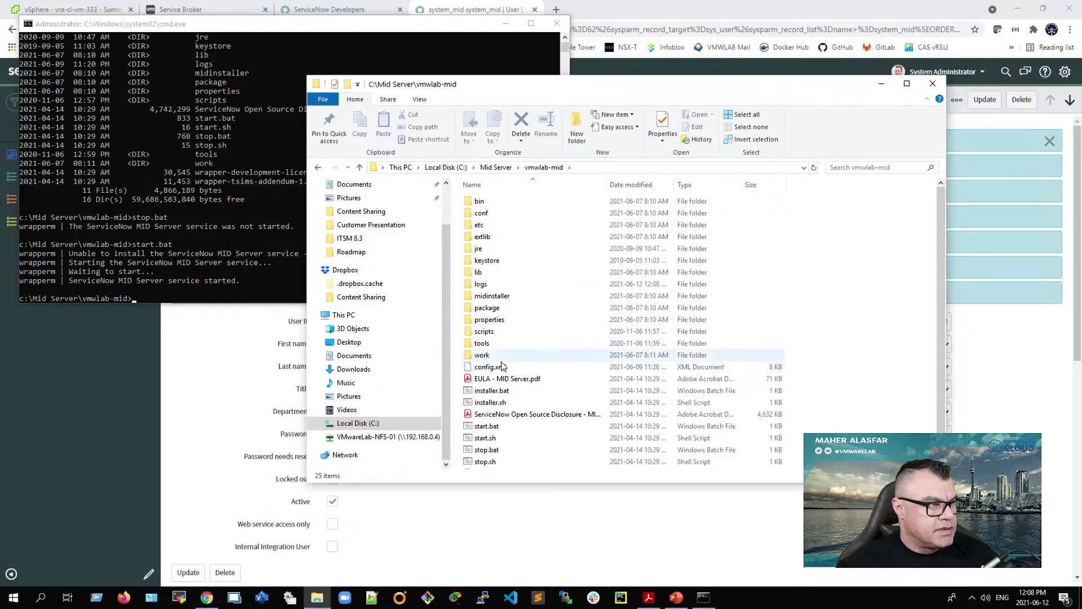
click(500, 367)
right_click(499, 369)
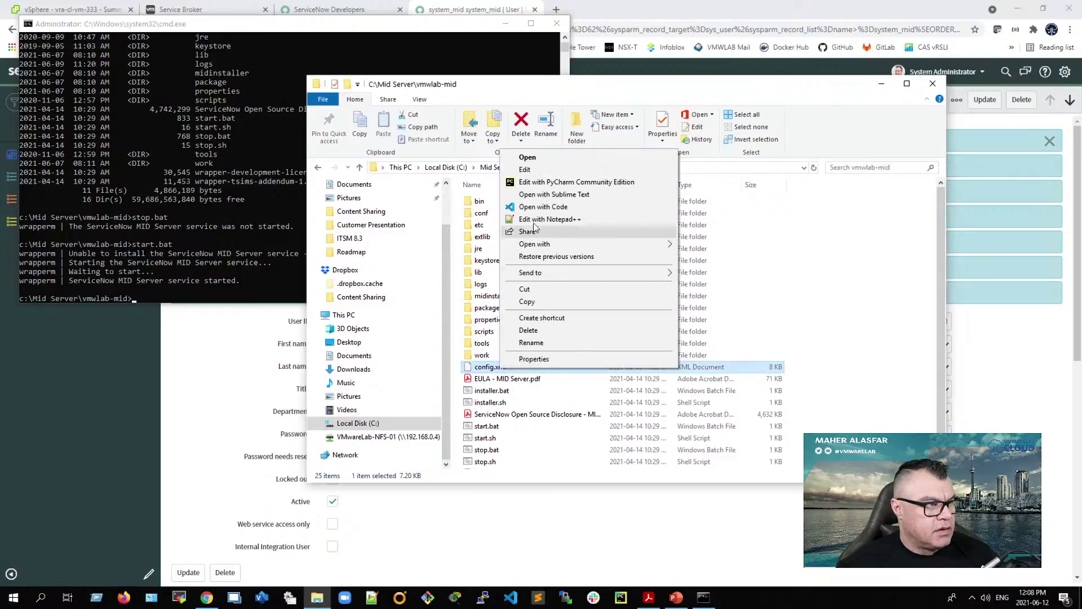
Step: Open config.xml in Sublime Text and check the system_mid username and vmwlab-mid name
click(541, 198)
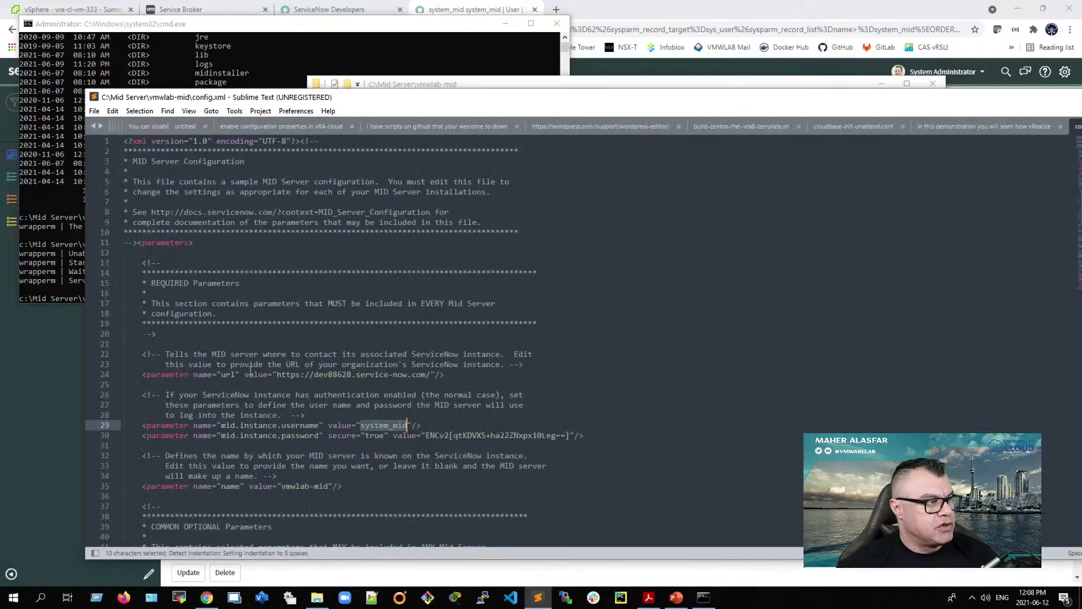
scroll(280, 381, down, 1)
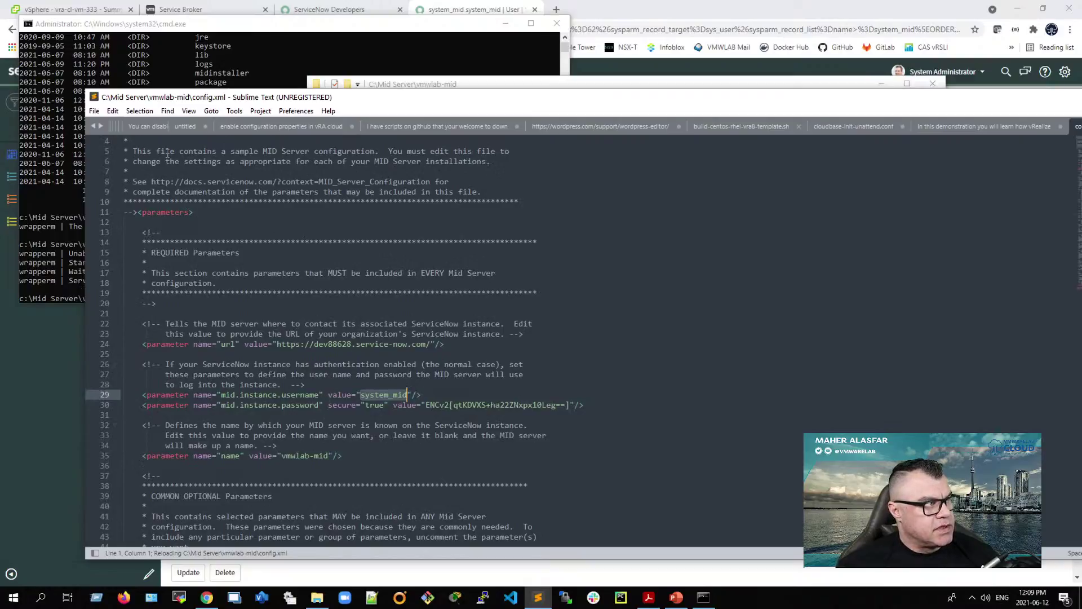
drag(1009, 98, 940, 100)
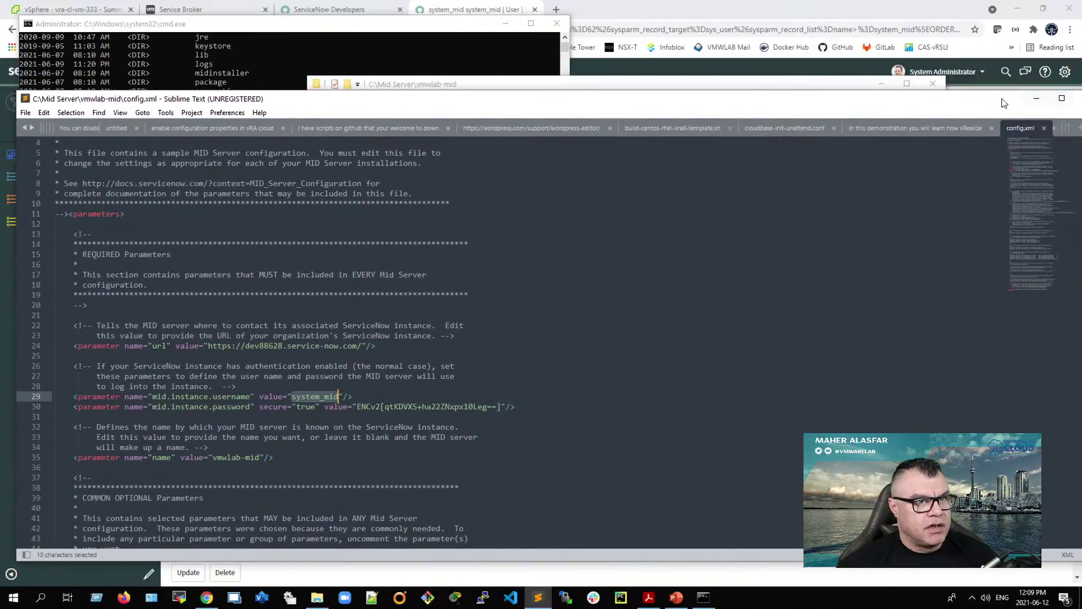
Step: Minimize Sublime Text and close the File Explorer and Command Prompt windows
click(1035, 98)
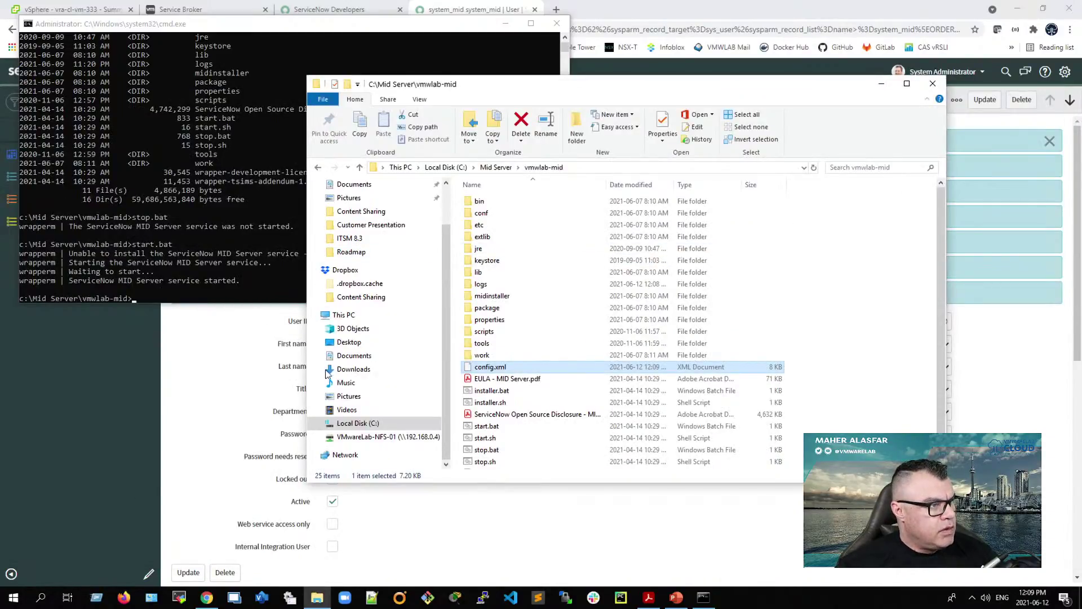
click(933, 83)
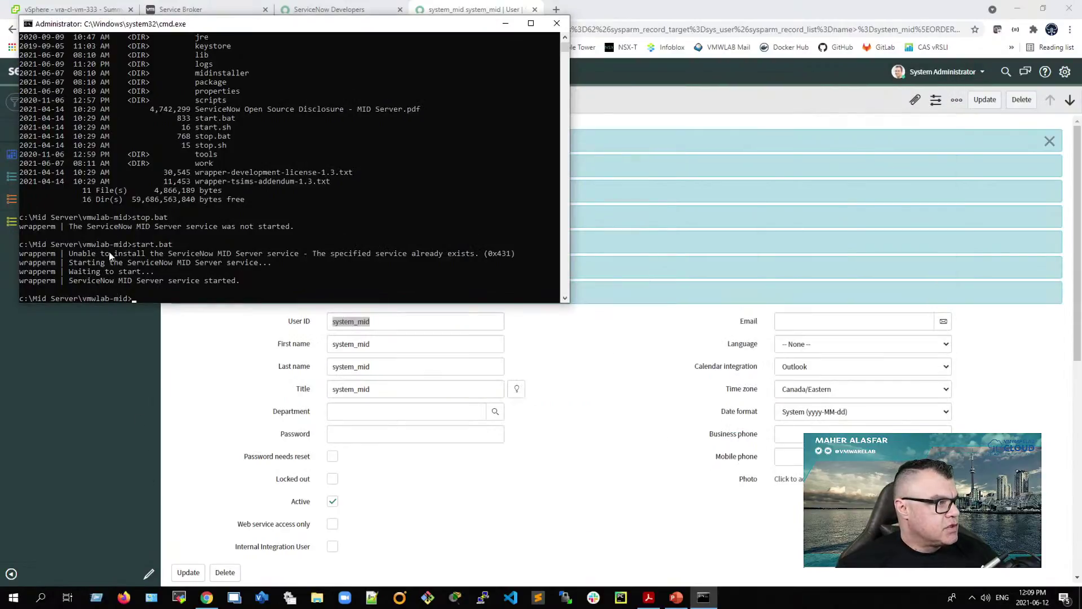
click(557, 23)
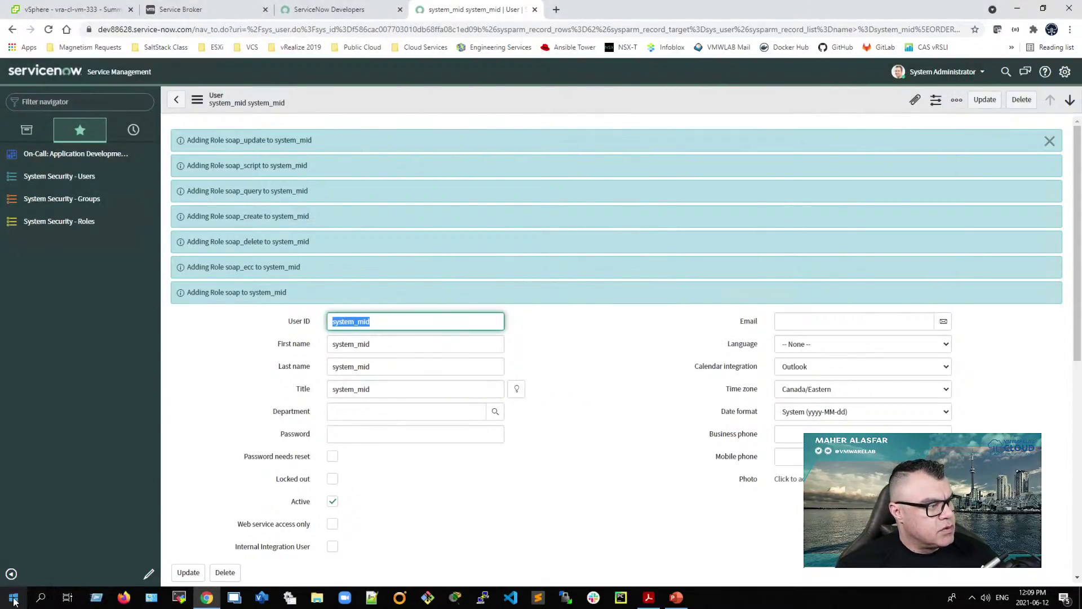
Step: Check in services.msc that ServiceNow MID Server is running, then close Services
right_click(13, 602)
click(60, 545)
text(servic)
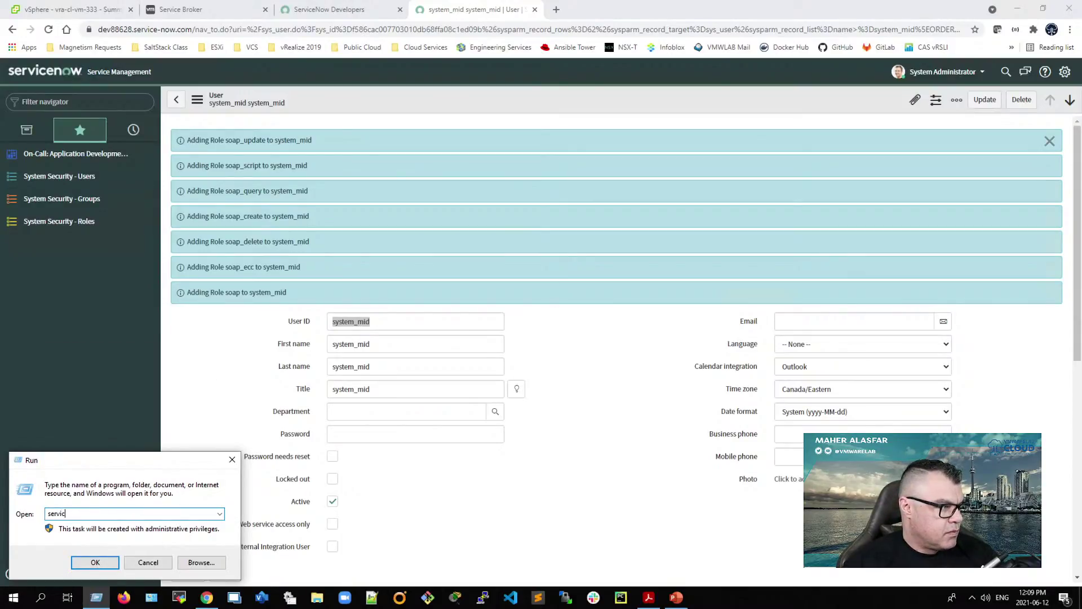
text(es.msc)
key(Return)
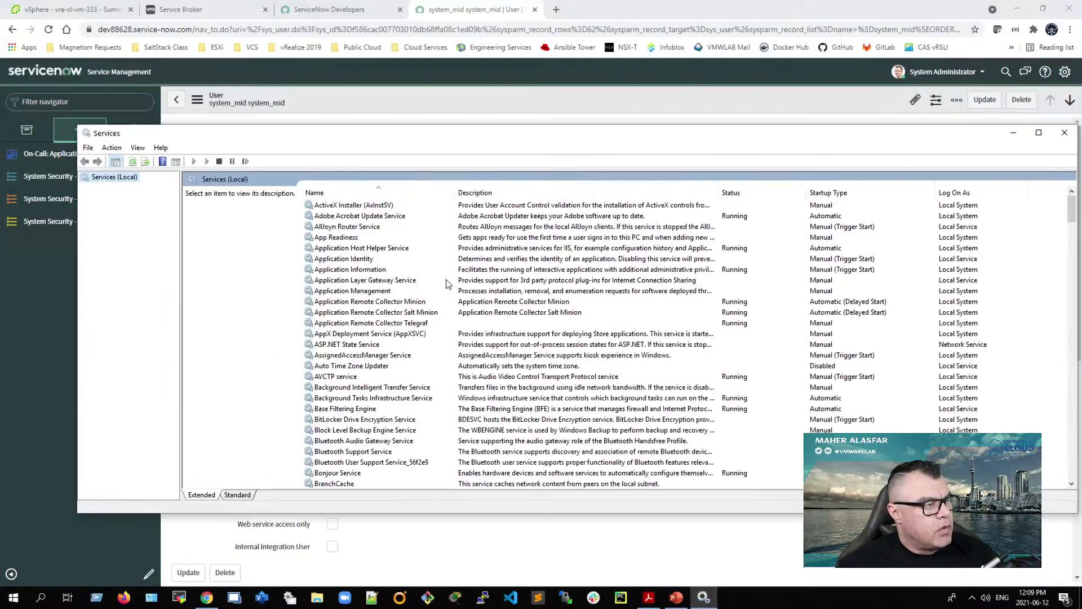
click(385, 280)
text(ser)
click(356, 292)
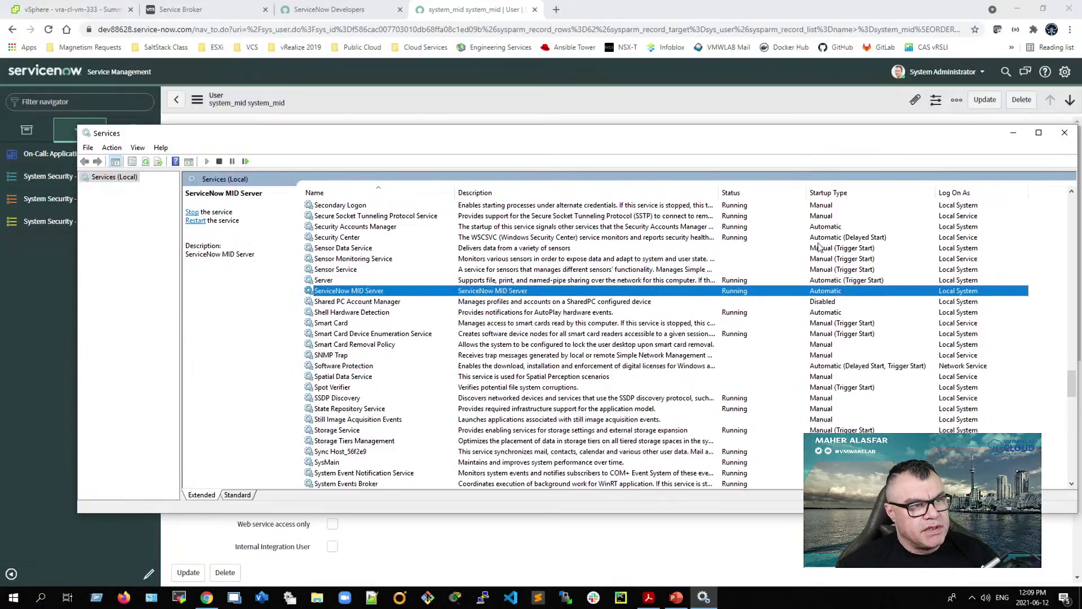
click(1064, 132)
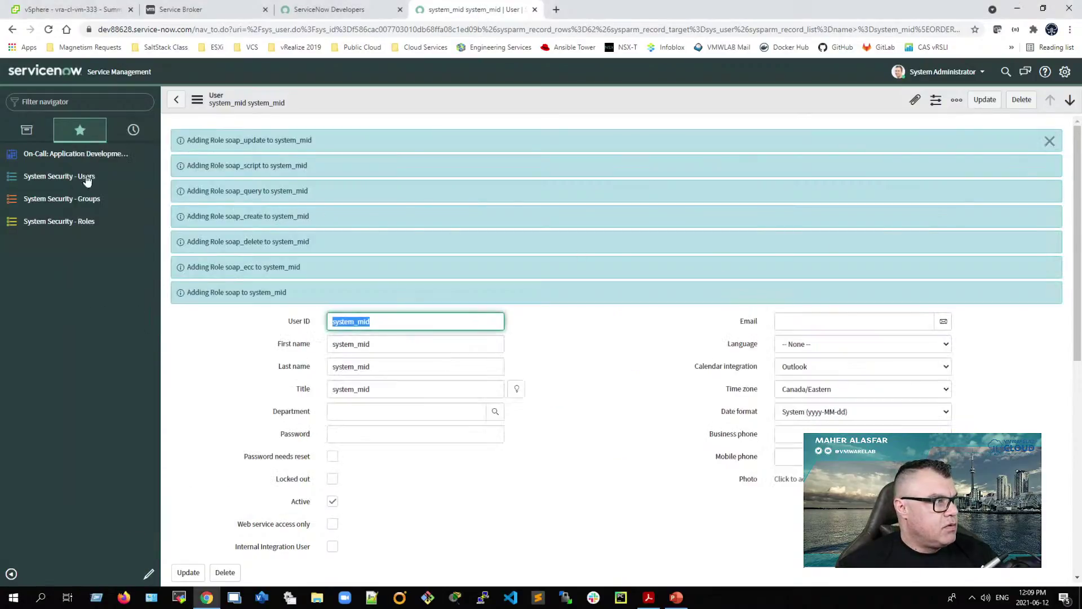
Step: Filter the navigator for 'mid server', favourite MID Server > Servers, and open the MID Servers list
click(58, 106)
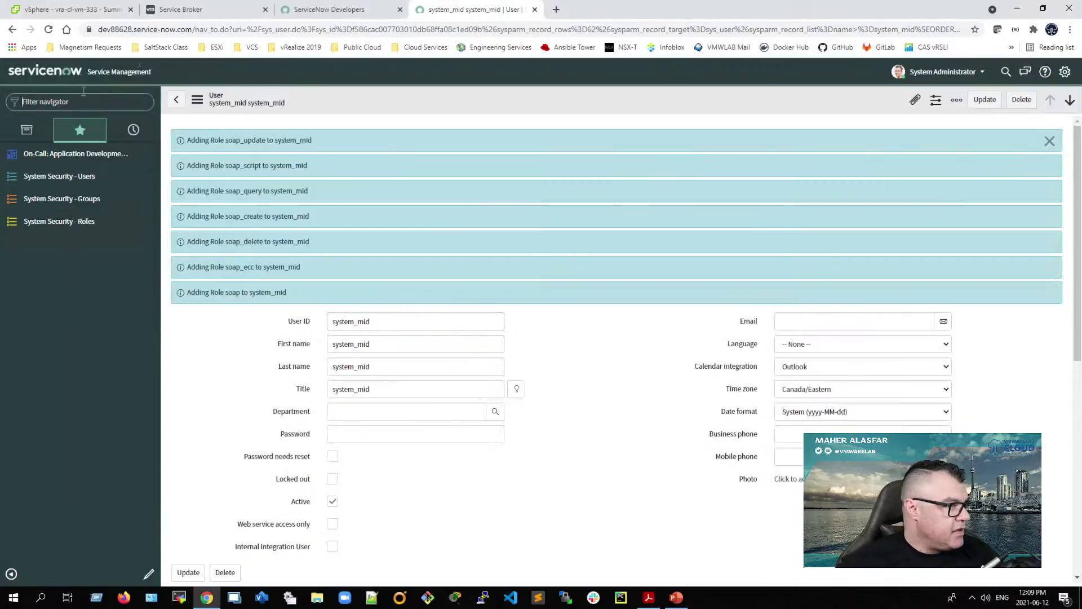
click(26, 130)
click(47, 100)
text(mid)
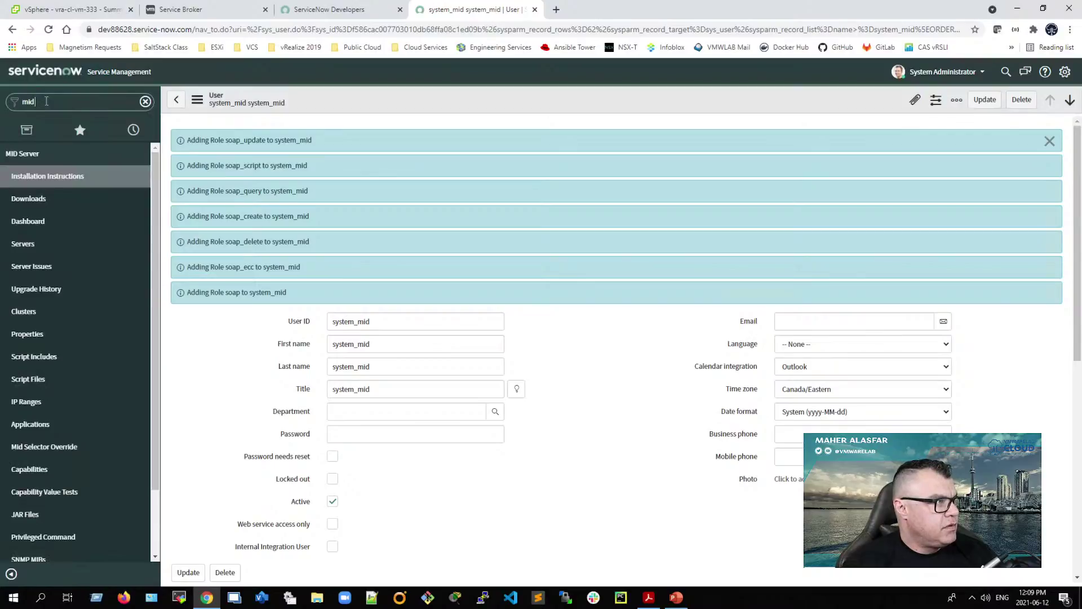
text( server)
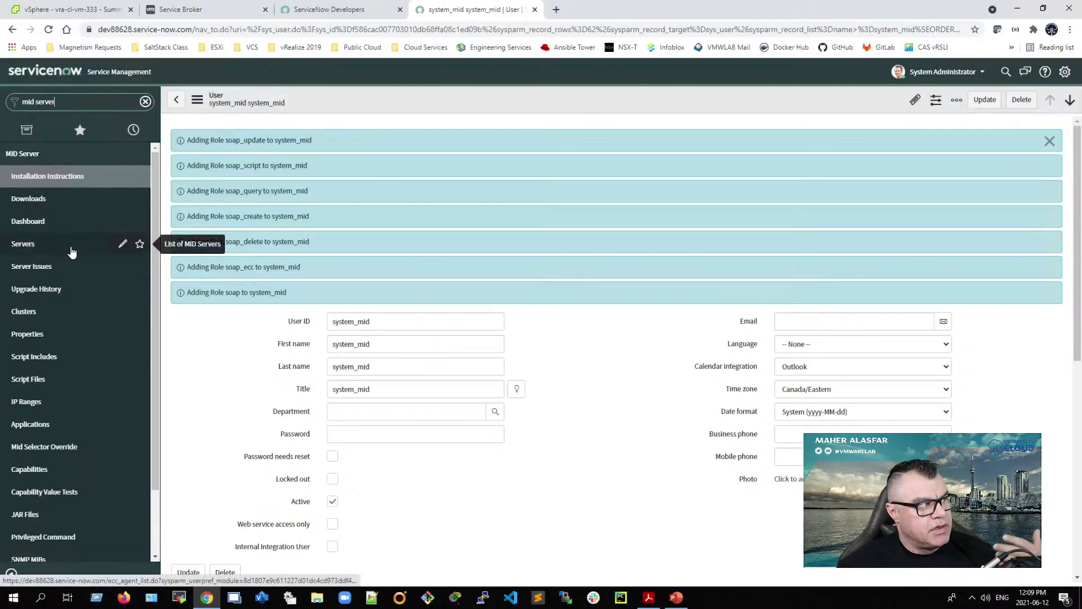
click(139, 244)
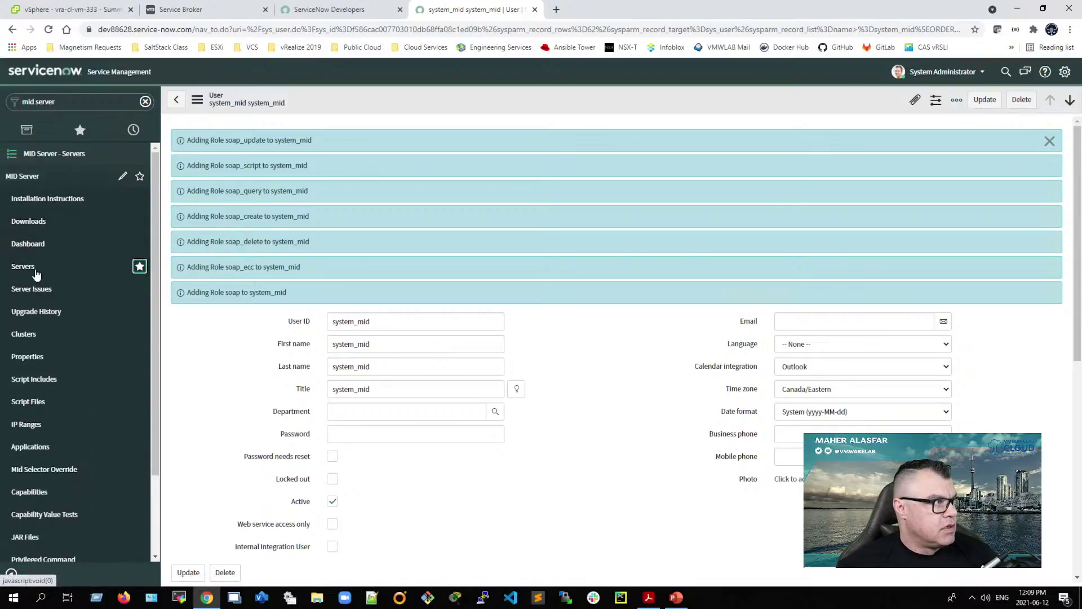
click(50, 270)
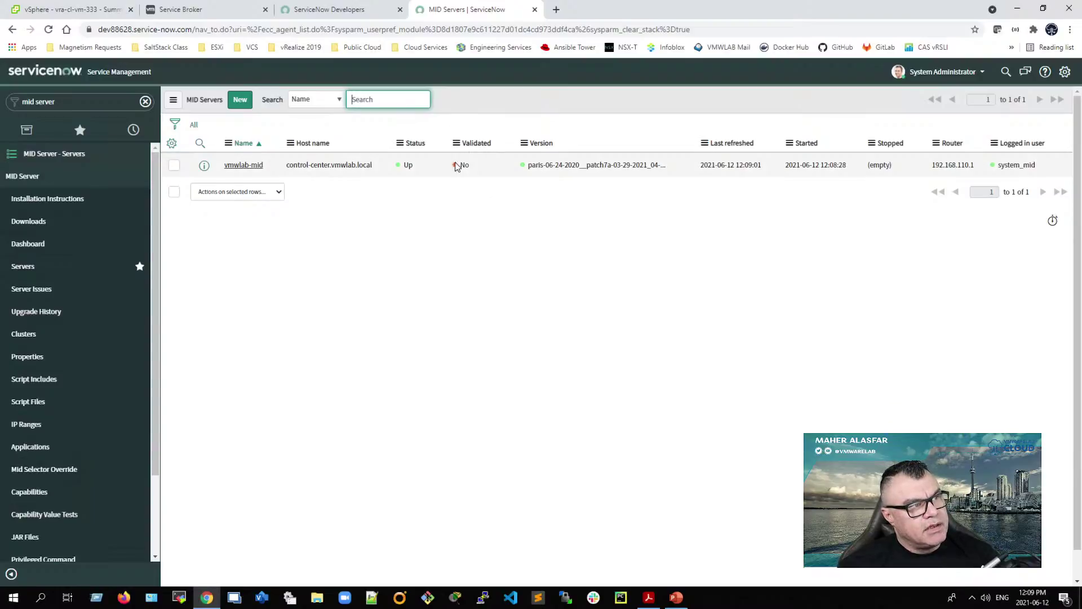
Step: Validate vmwlab-mid, saving initial selection criteria that allow all applications, capabilities and IP ranges
click(174, 166)
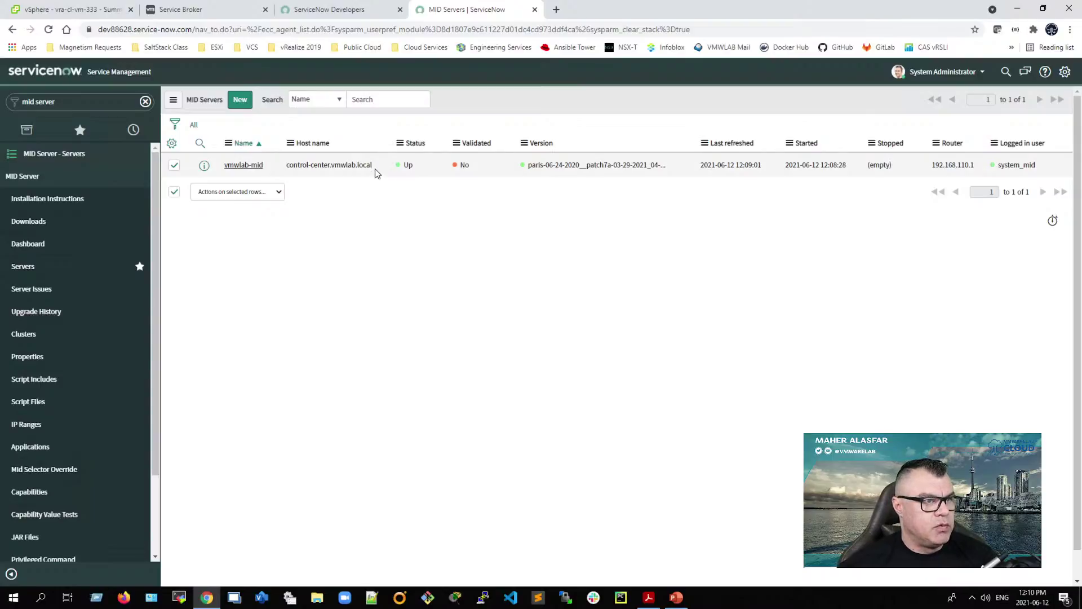
click(278, 192)
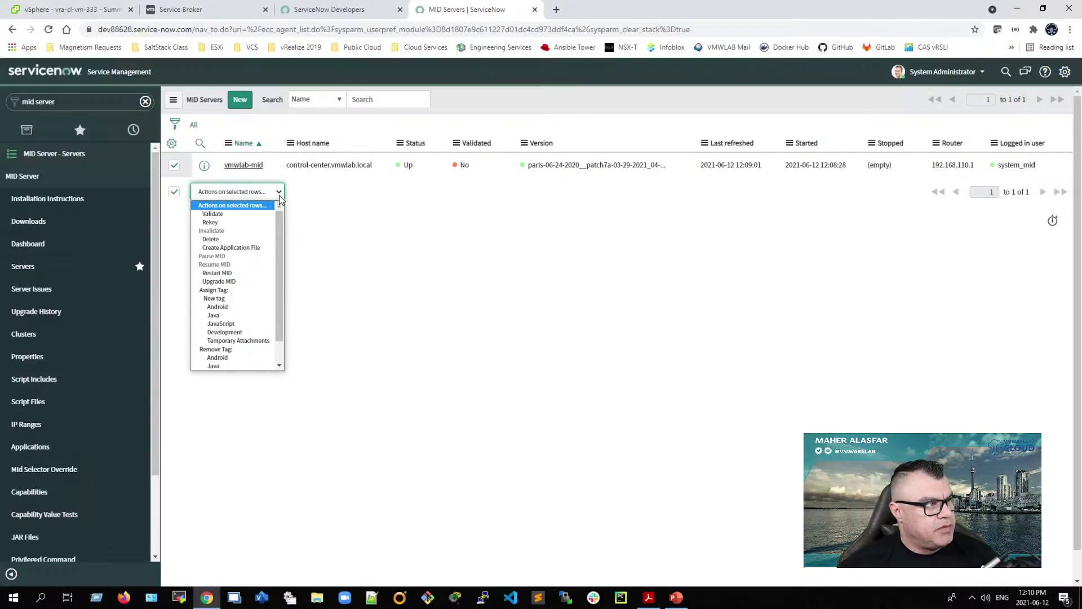
click(212, 214)
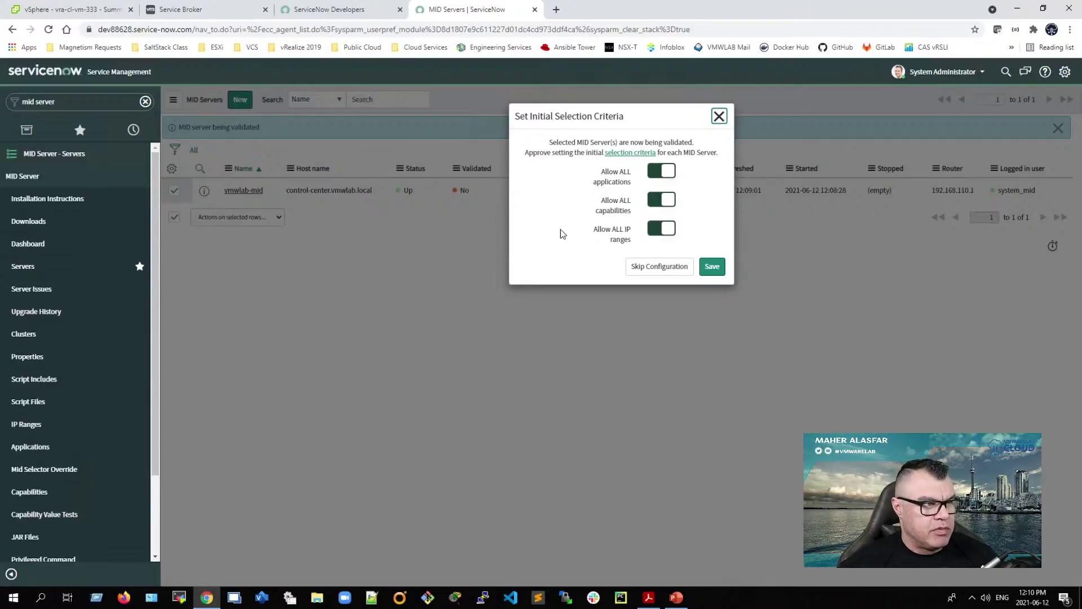
click(715, 269)
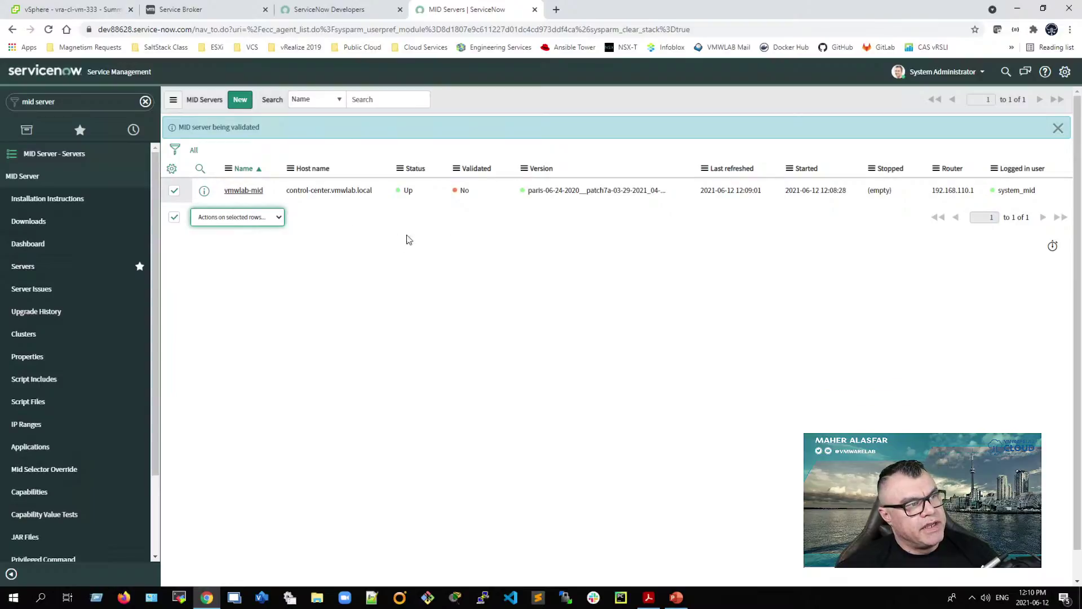
Step: Refresh the MID Servers list until vmwlab-mid shows Validated Yes, then bring up the vRealize Automation PDF guide
click(195, 155)
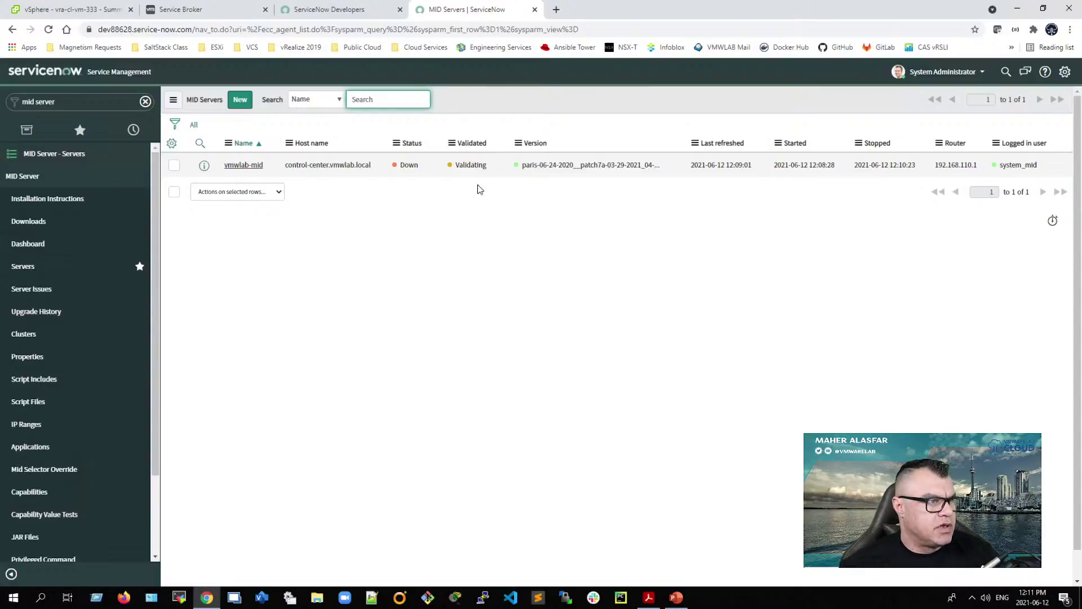
click(194, 125)
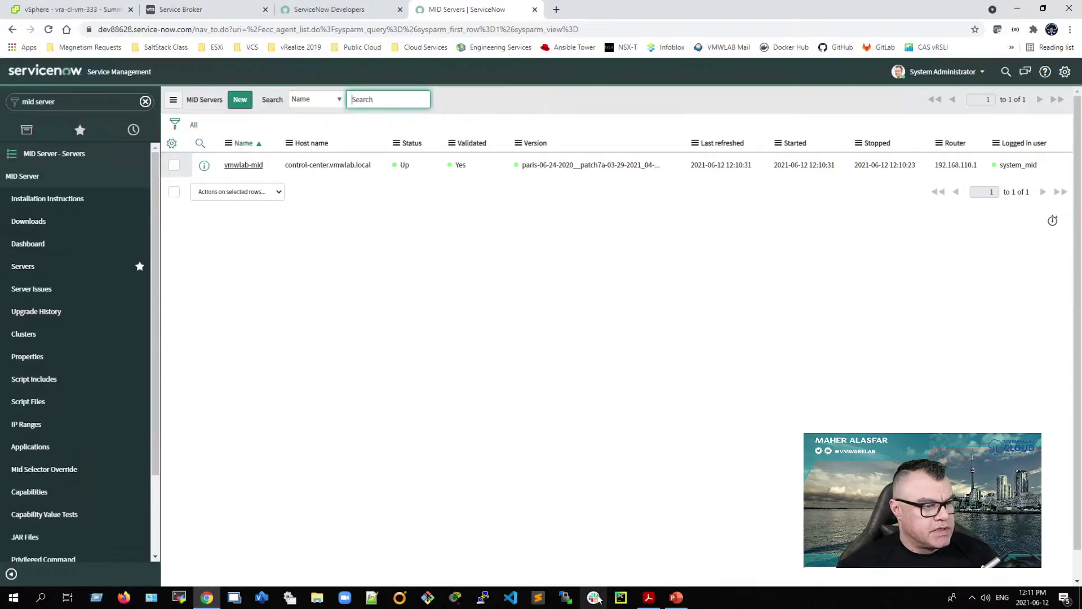
click(648, 597)
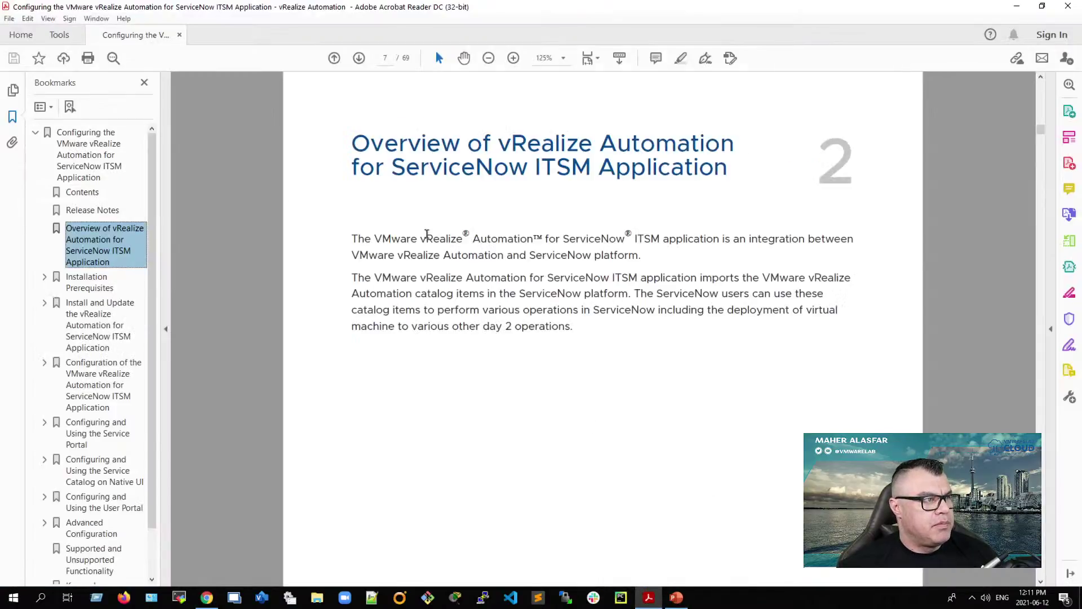
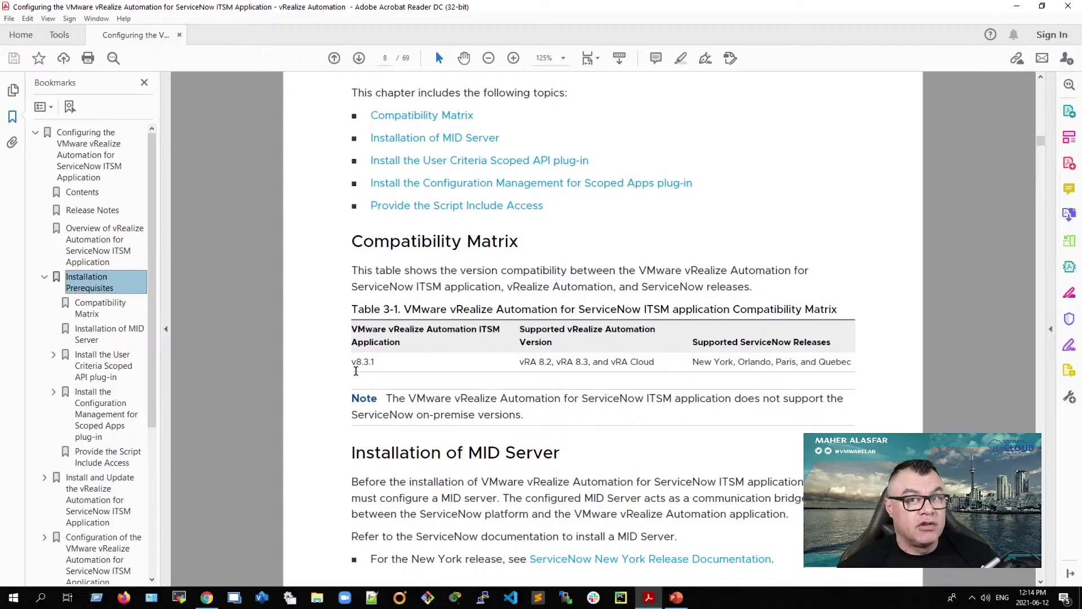
Step: Bring the guide to the User Criteria Scoped API plug-in section on page 9 and snap Acrobat left
scroll(408, 475, down, 10)
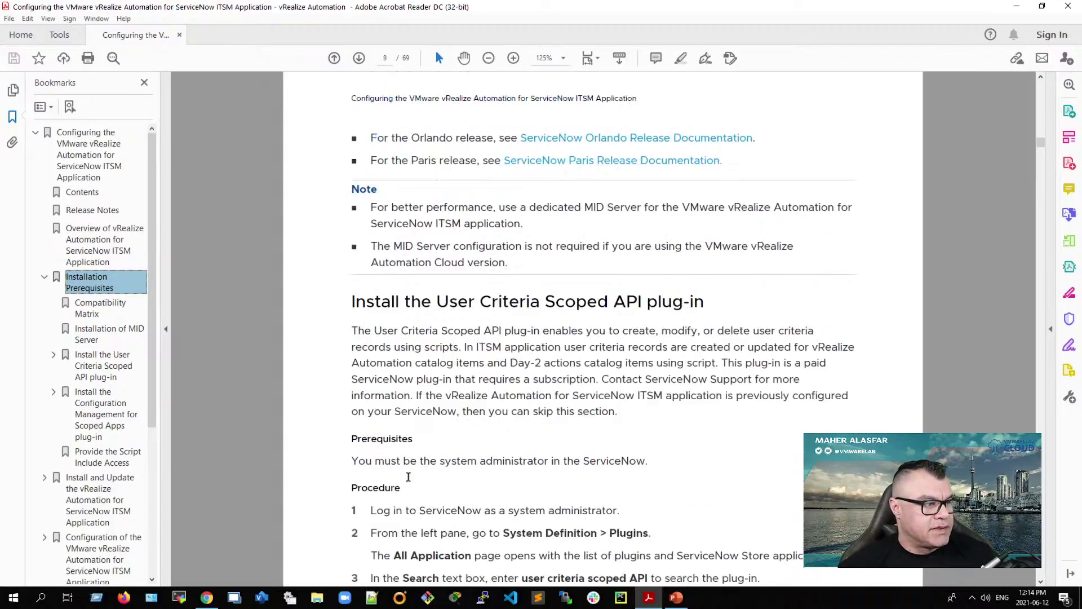
scroll(352, 330, up, 10)
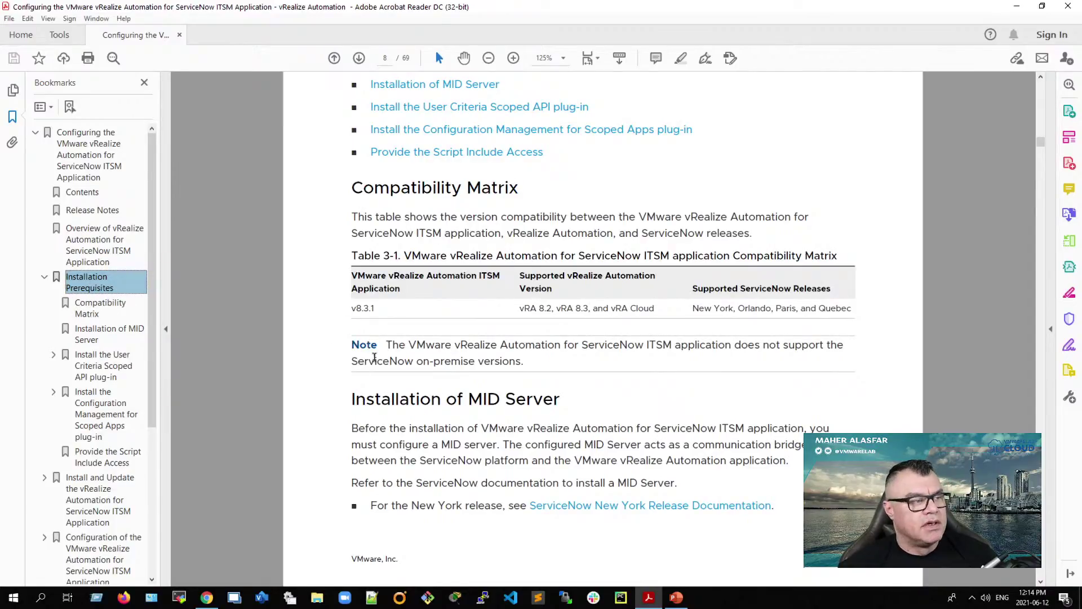
drag(341, 401, 575, 401)
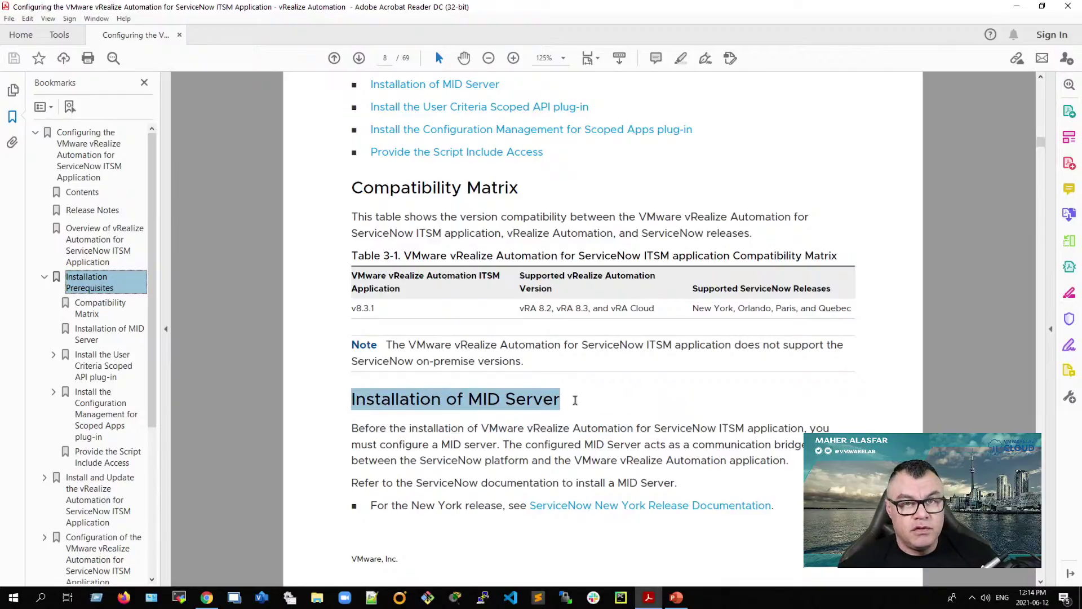
scroll(484, 428, down, 10)
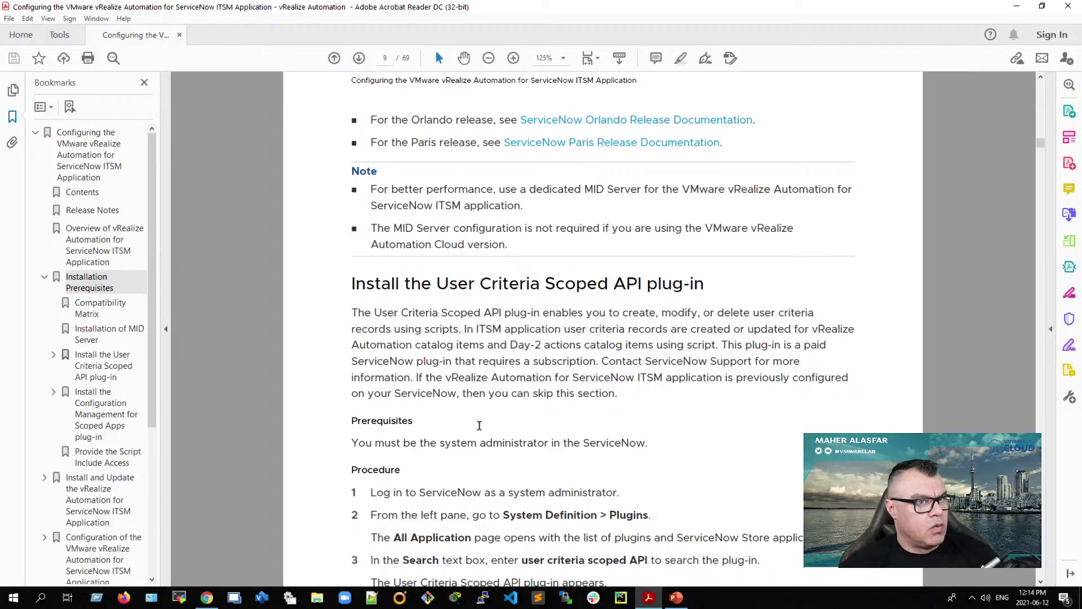
key(super+Left)
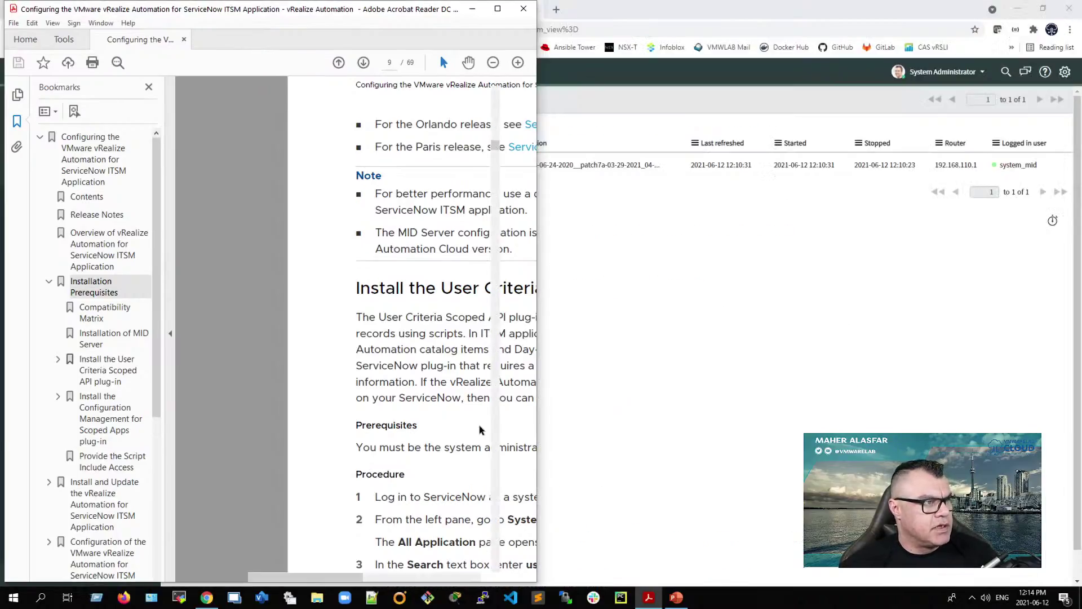
Step: Minimize the slide deck and snap the ServiceNow MID Servers page to the right half
click(733, 359)
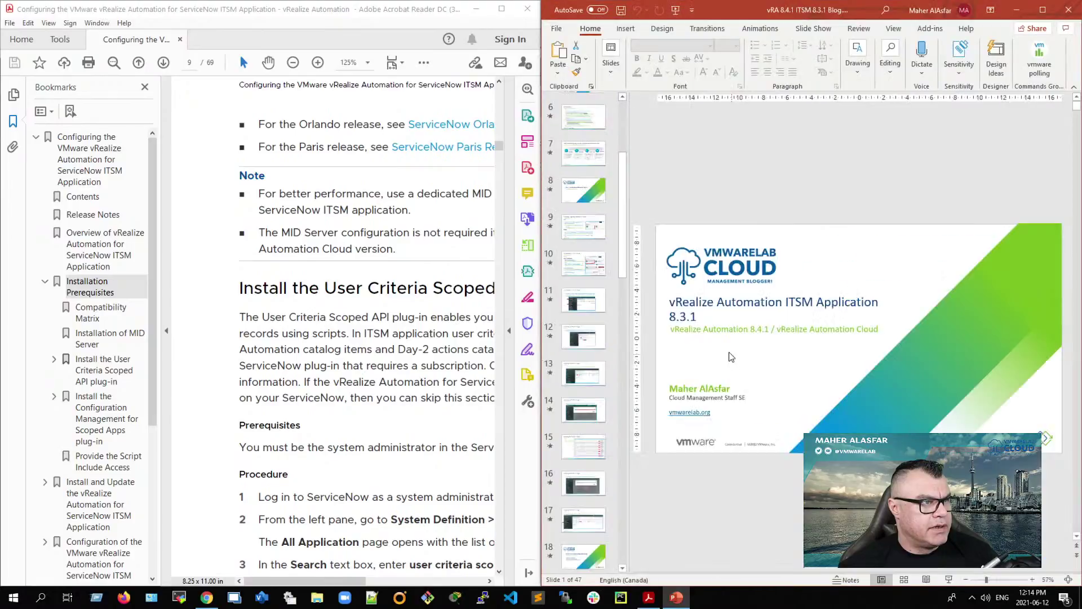
click(1016, 9)
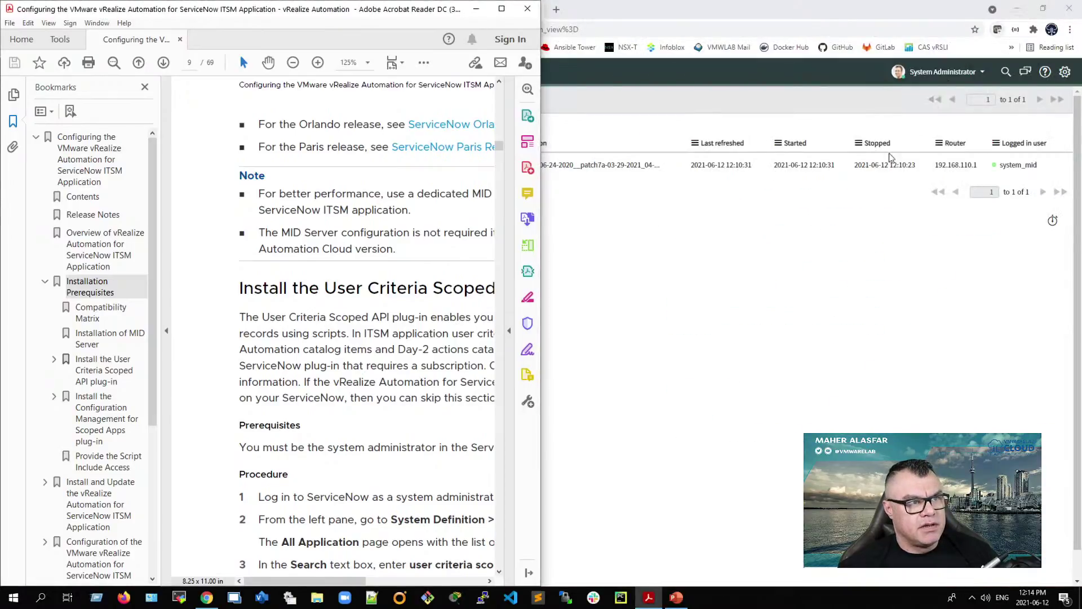
click(780, 205)
key(super+Right)
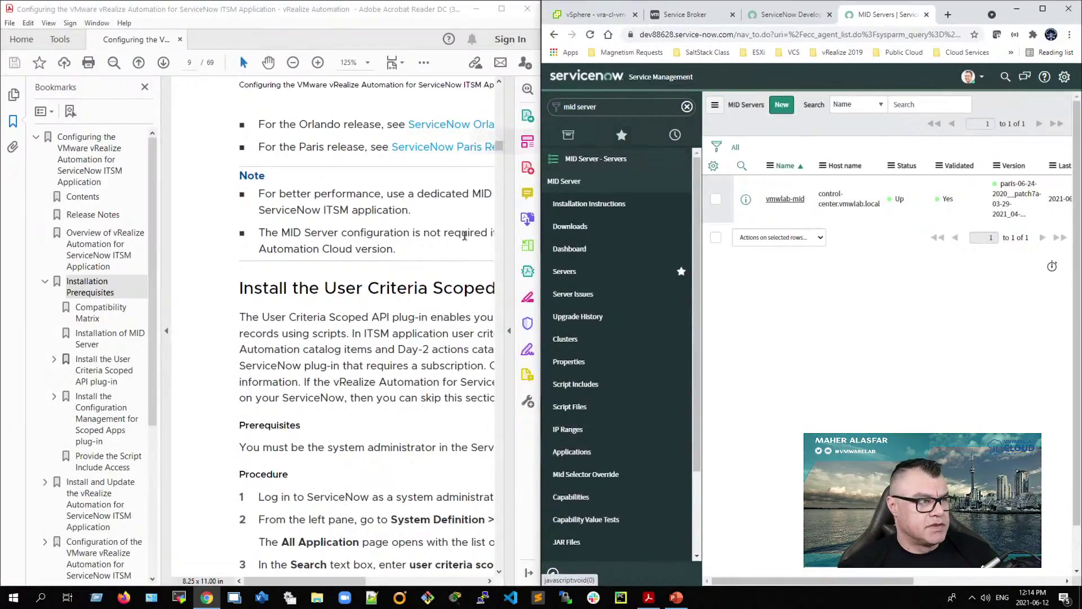
Step: Hide the guide's bookmarks, fit the page to the window, and select 'System Definition' in step 2
click(167, 331)
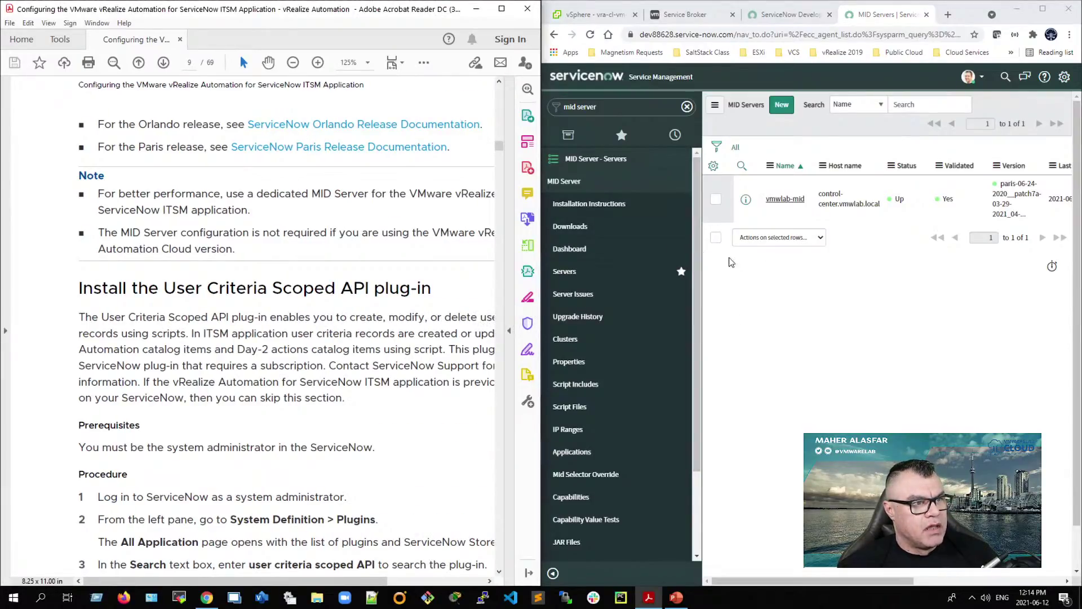
scroll(158, 334, down, 1)
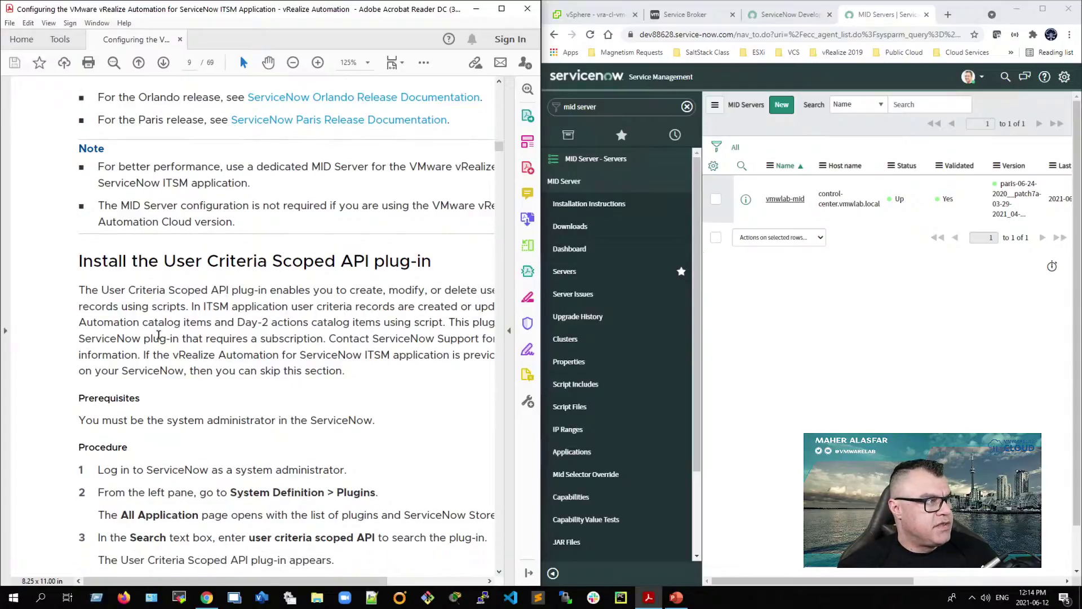
scroll(157, 333, down, 1)
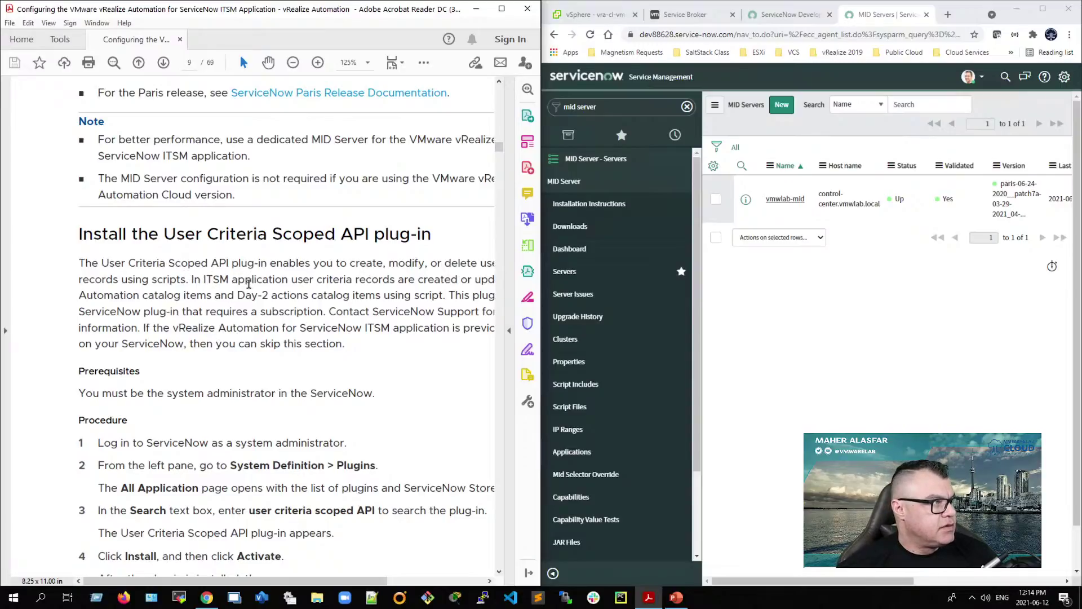
drag(351, 583, 381, 586)
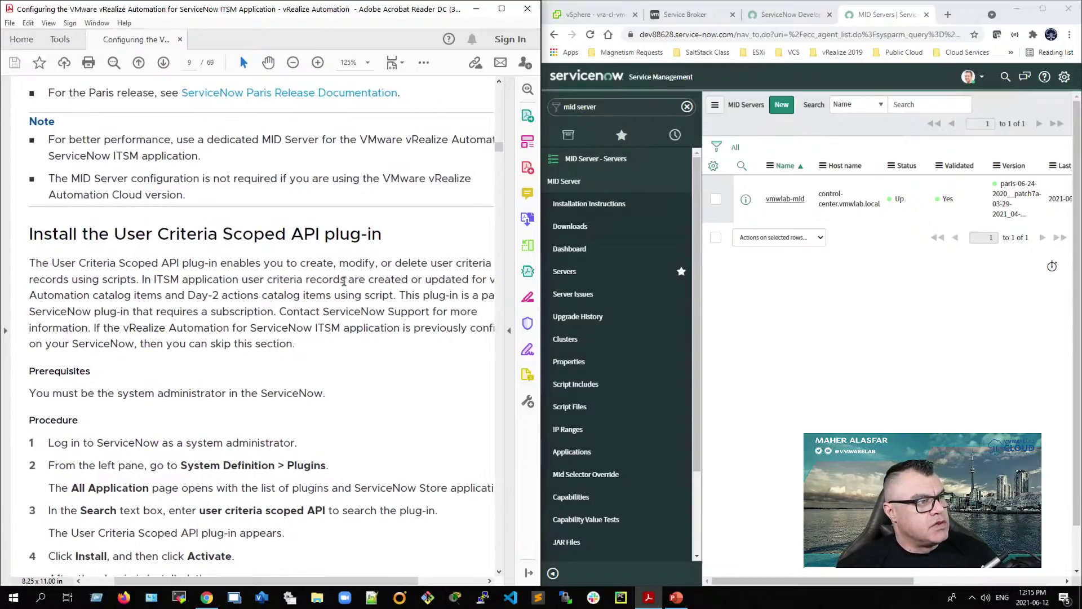
click(292, 62)
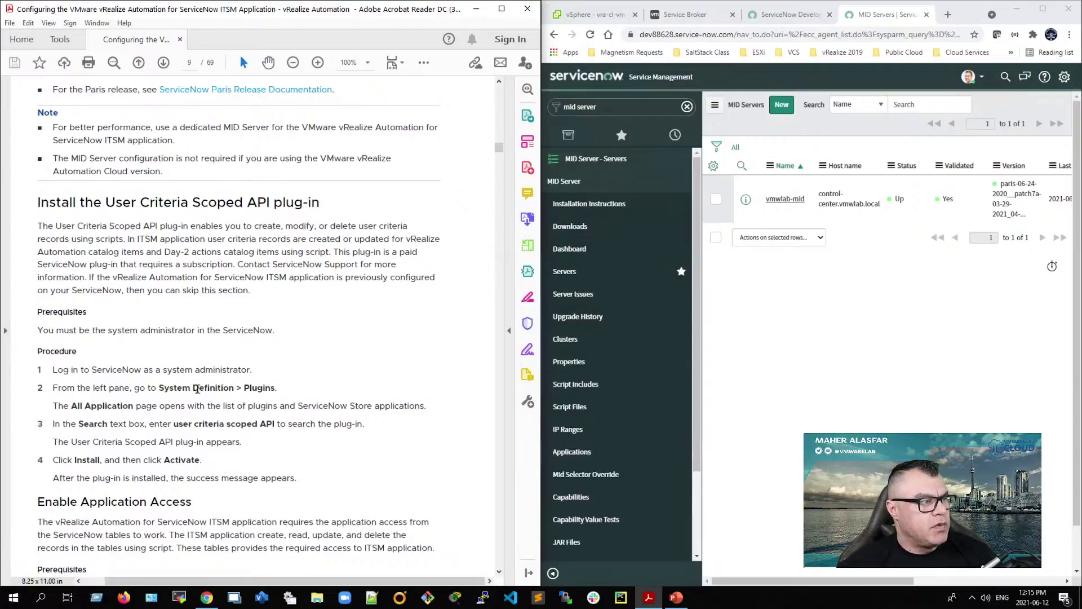
drag(160, 388, 234, 392)
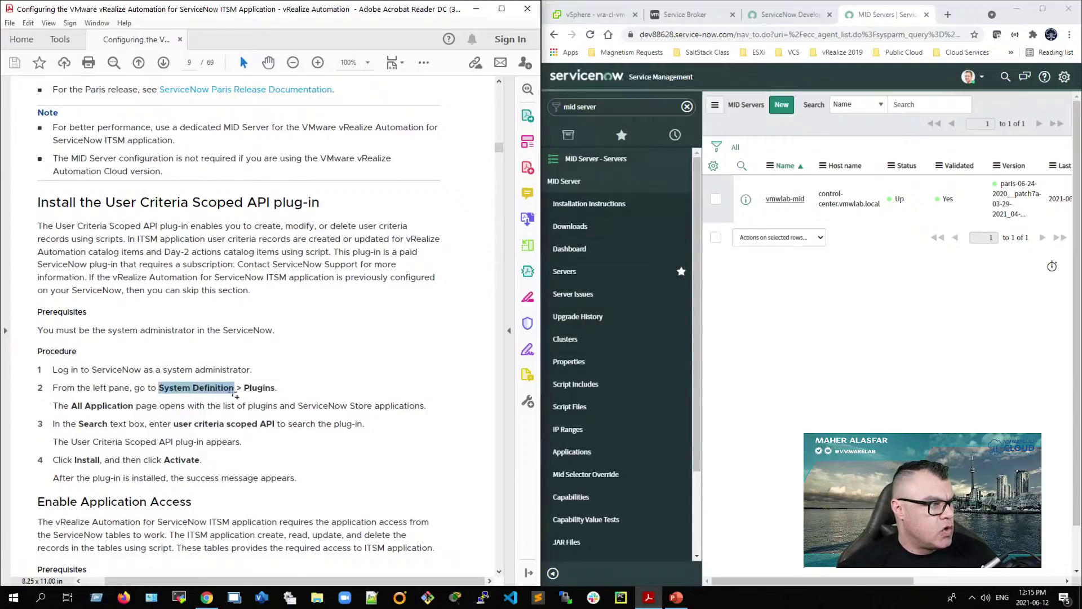
Step: Replace the 'mid server' navigator filter with 'System Definition' copied from the guide
right_click(235, 394)
click(251, 405)
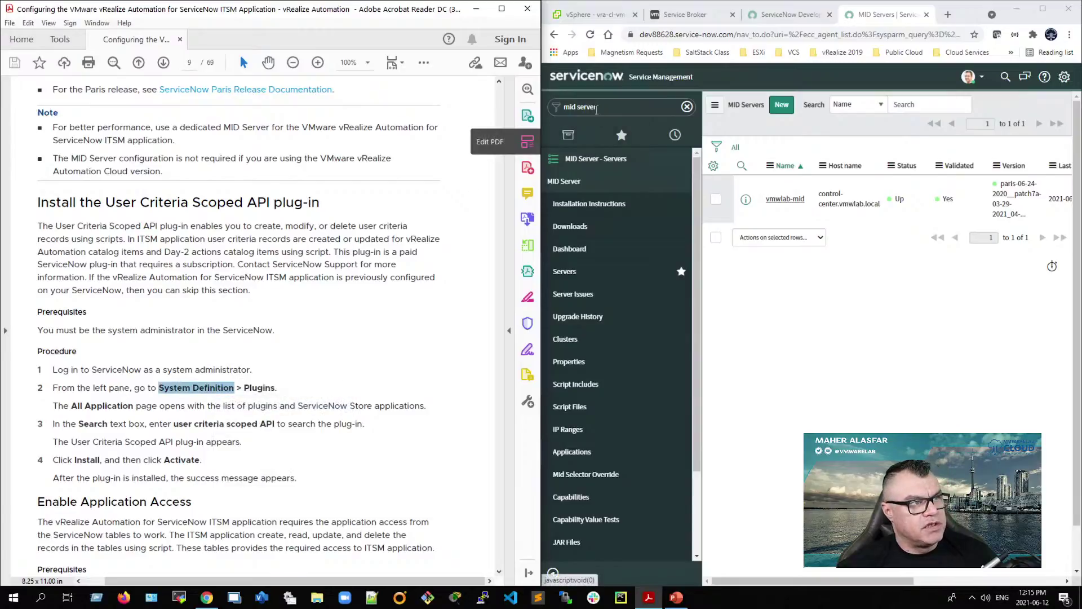
click(687, 106)
right_click(581, 109)
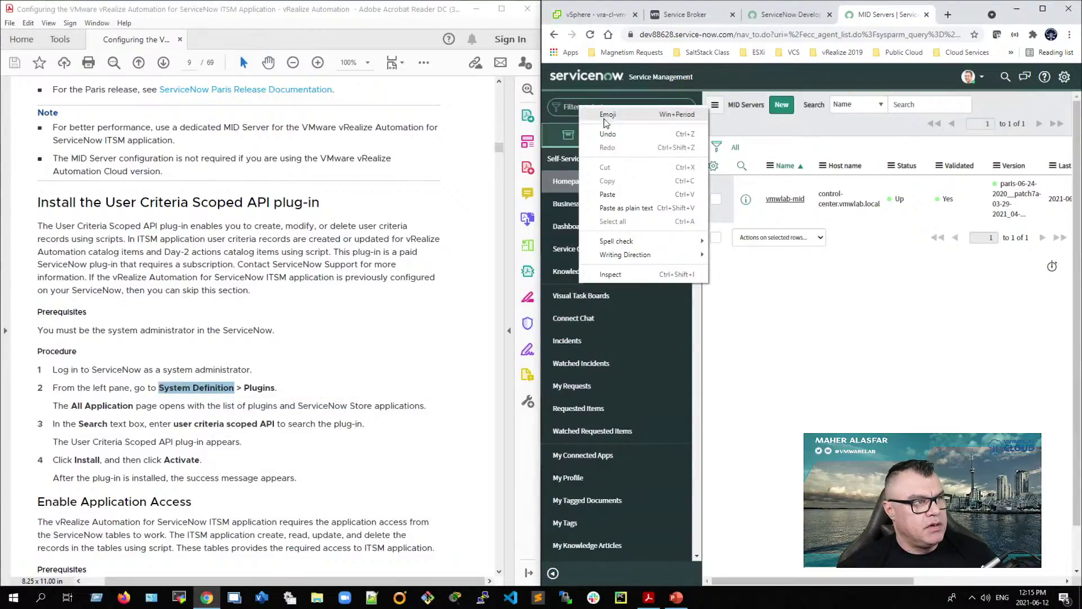
click(608, 193)
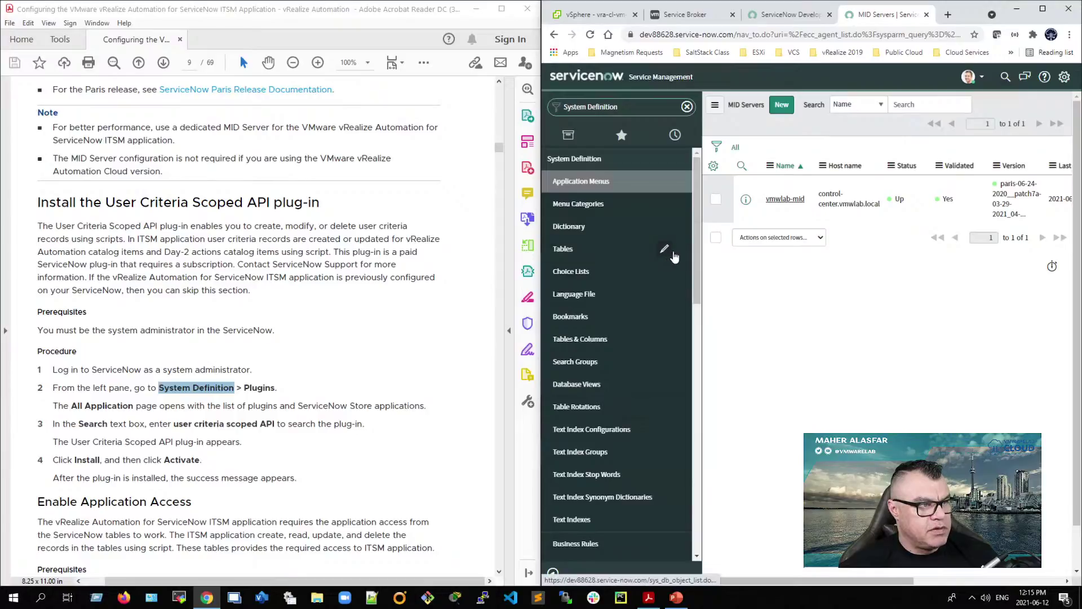
Step: Favourite Tables, Choice Lists, Script Includes and Plugins, then show the Favorites list
click(681, 250)
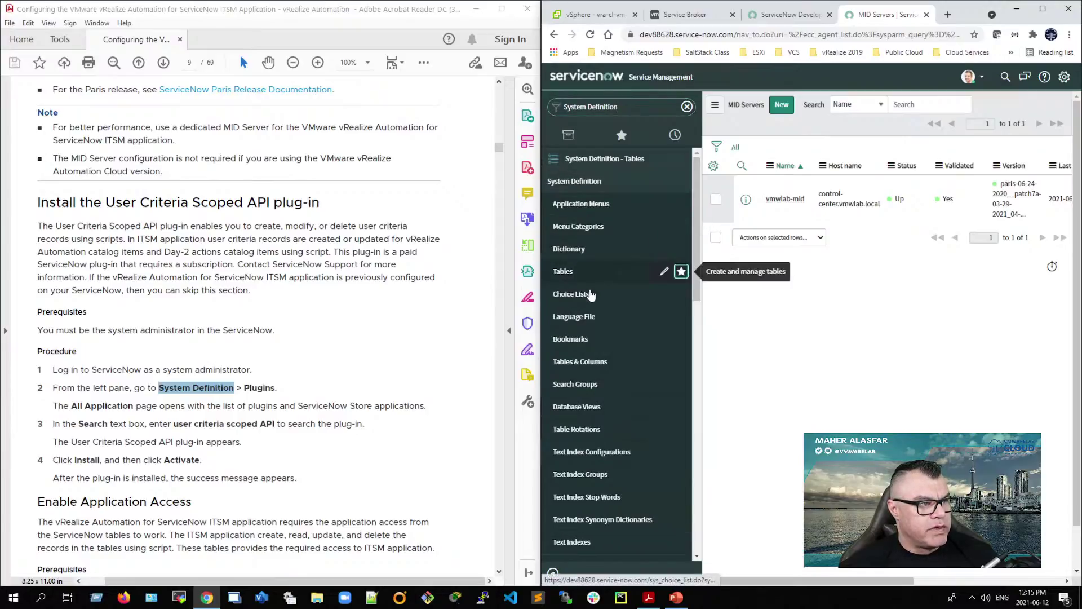
click(681, 294)
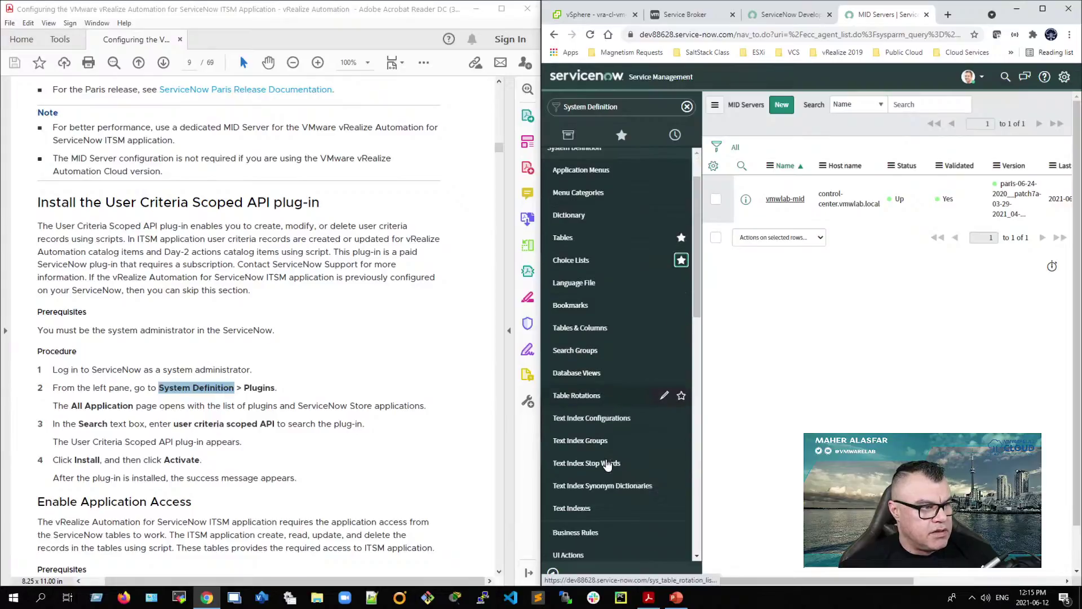
scroll(608, 465, down, 1)
scroll(607, 465, down, 3)
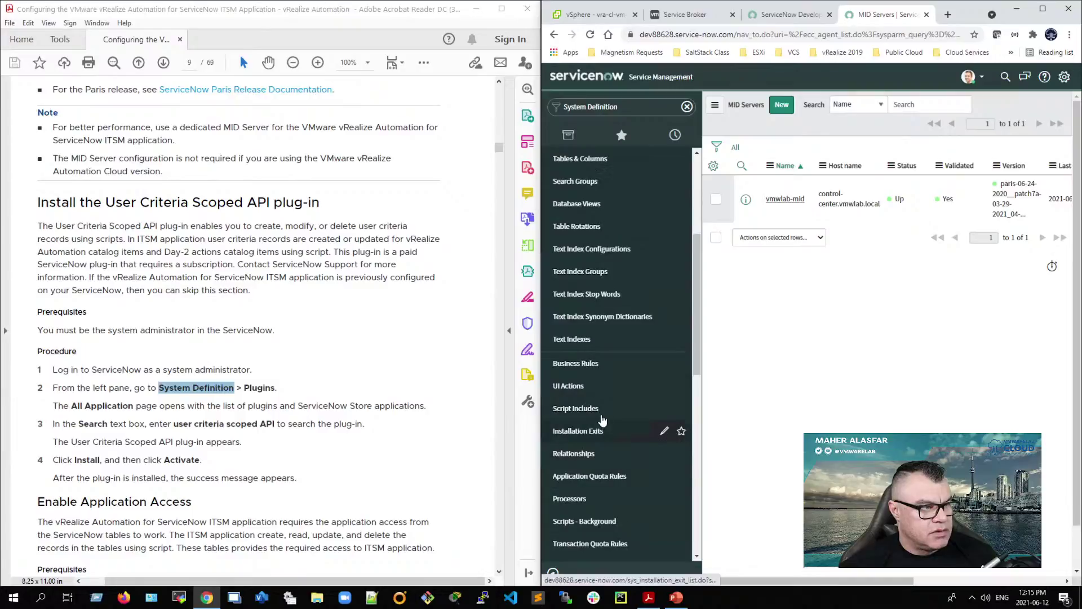
click(682, 409)
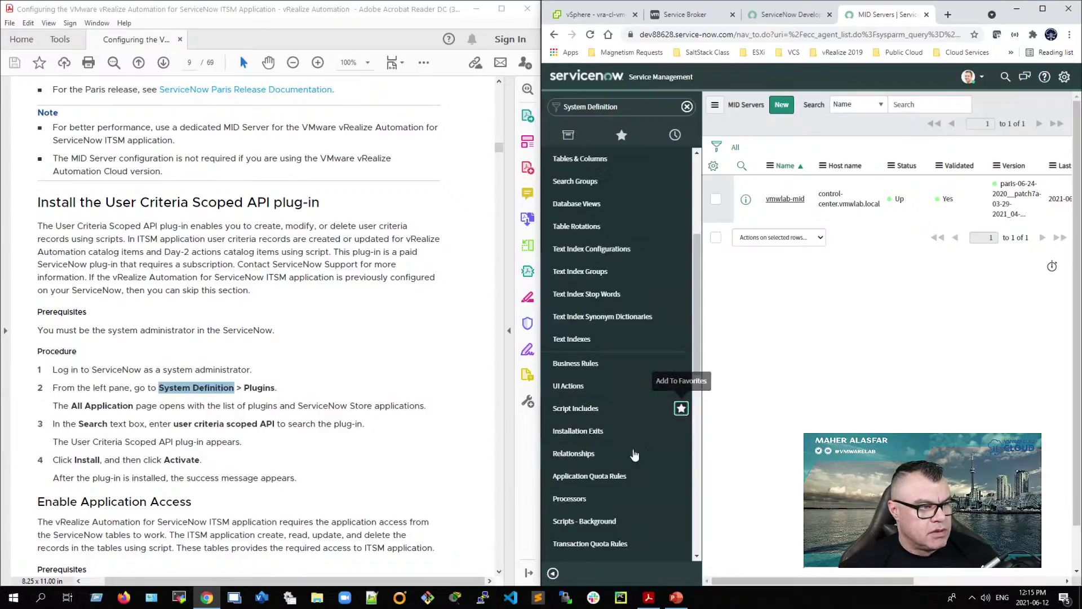
scroll(586, 496, down, 3)
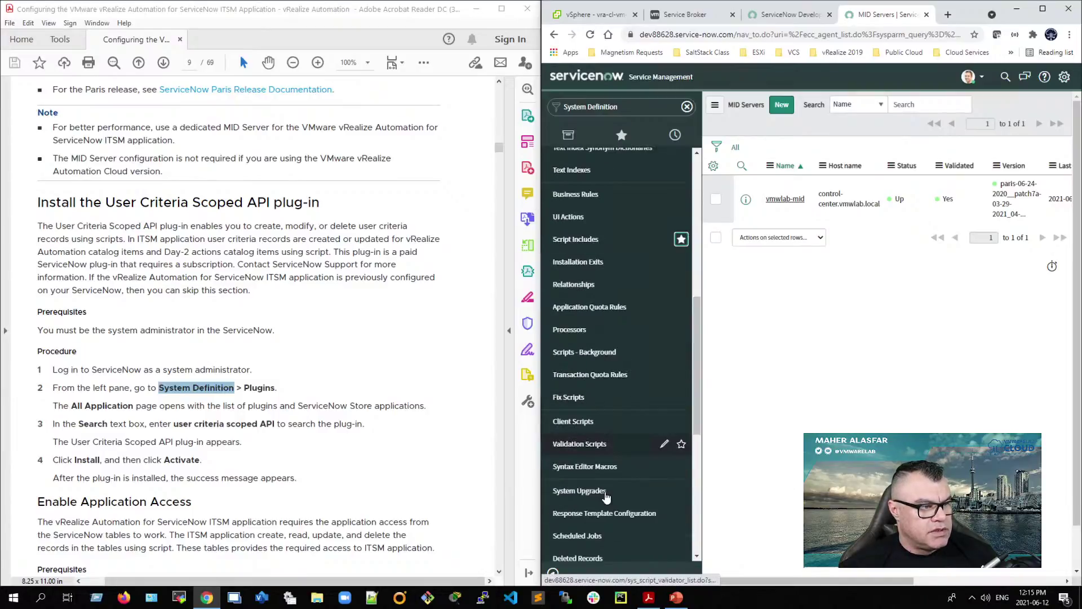
scroll(606, 496, down, 4)
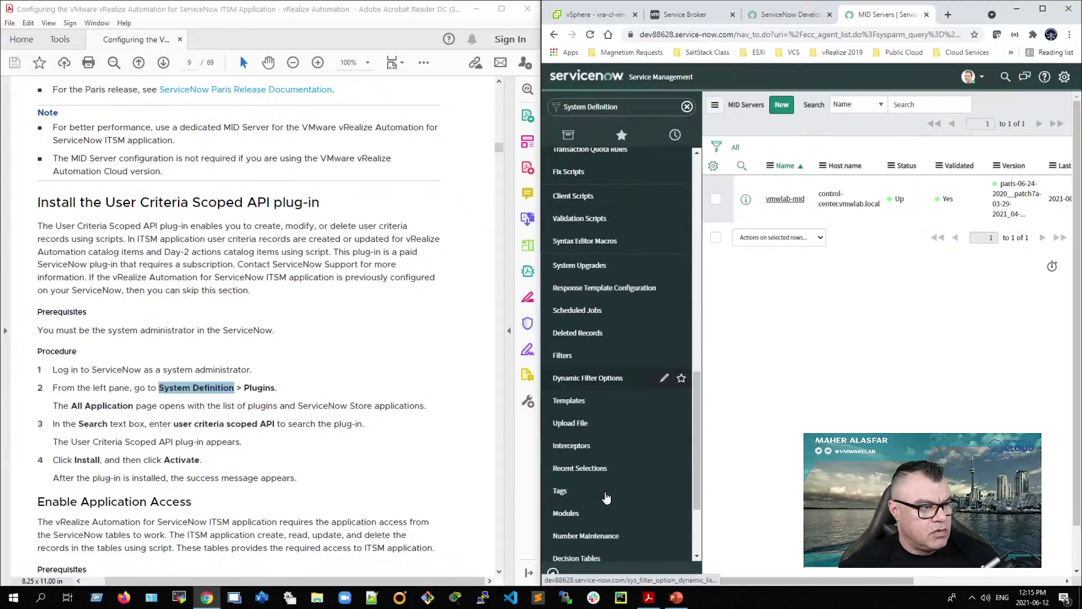
scroll(648, 484, down, 2)
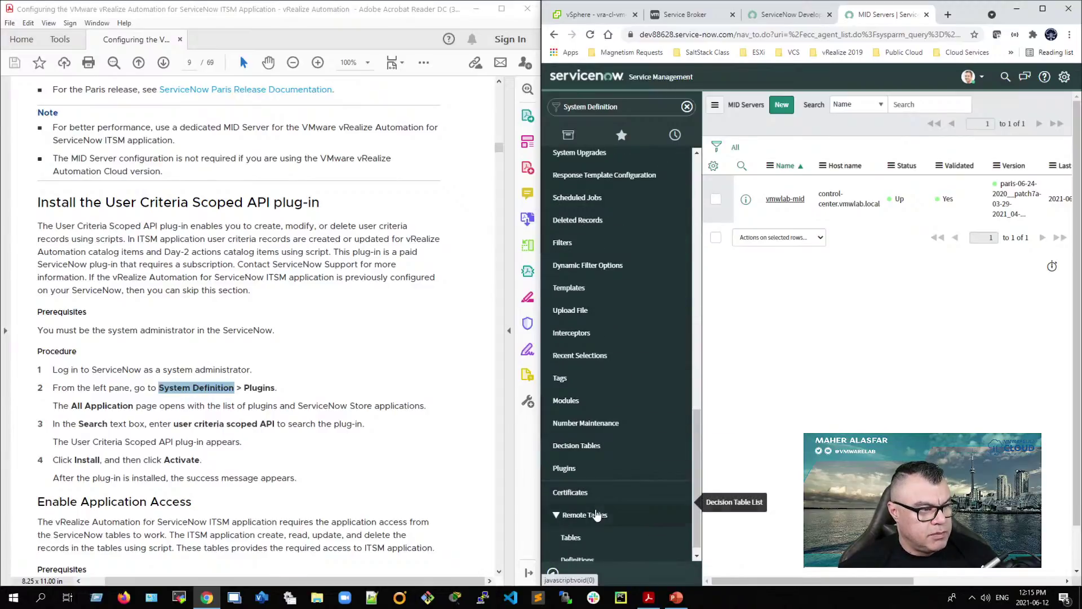
click(681, 468)
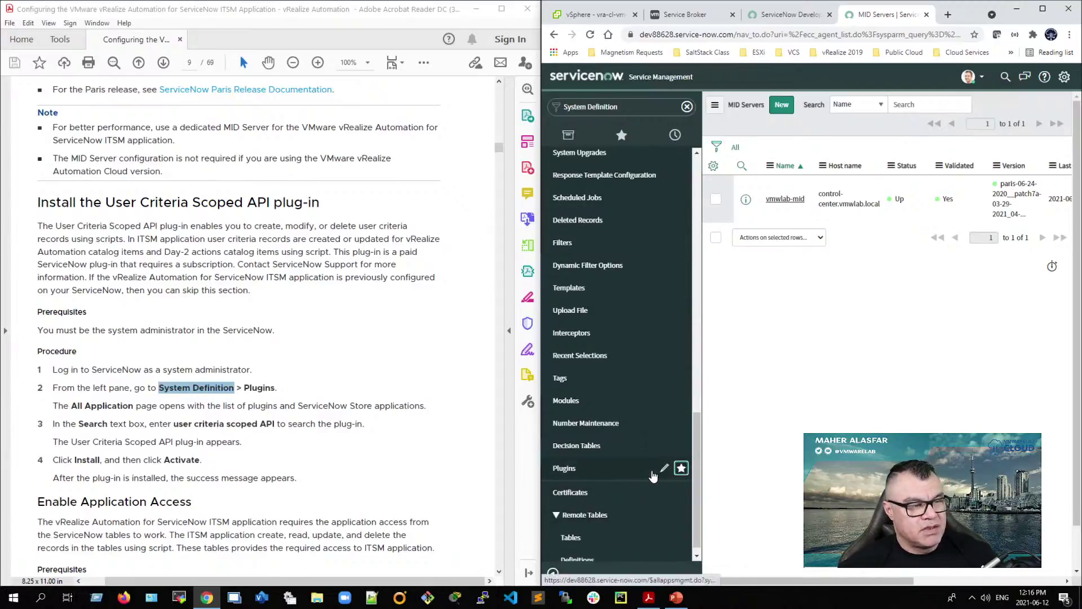
scroll(599, 438, up, 15)
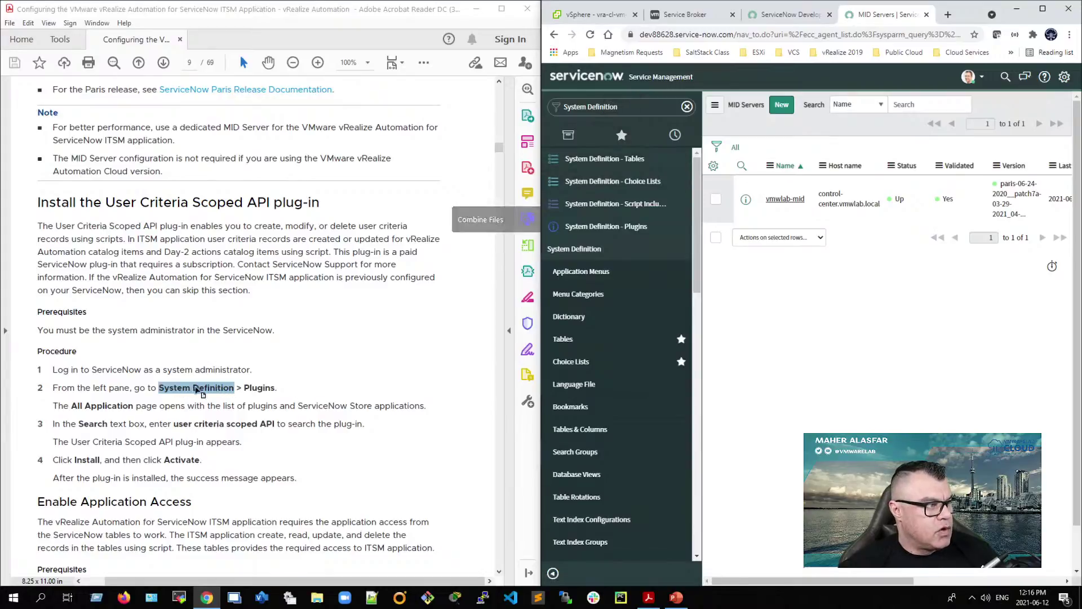
click(621, 142)
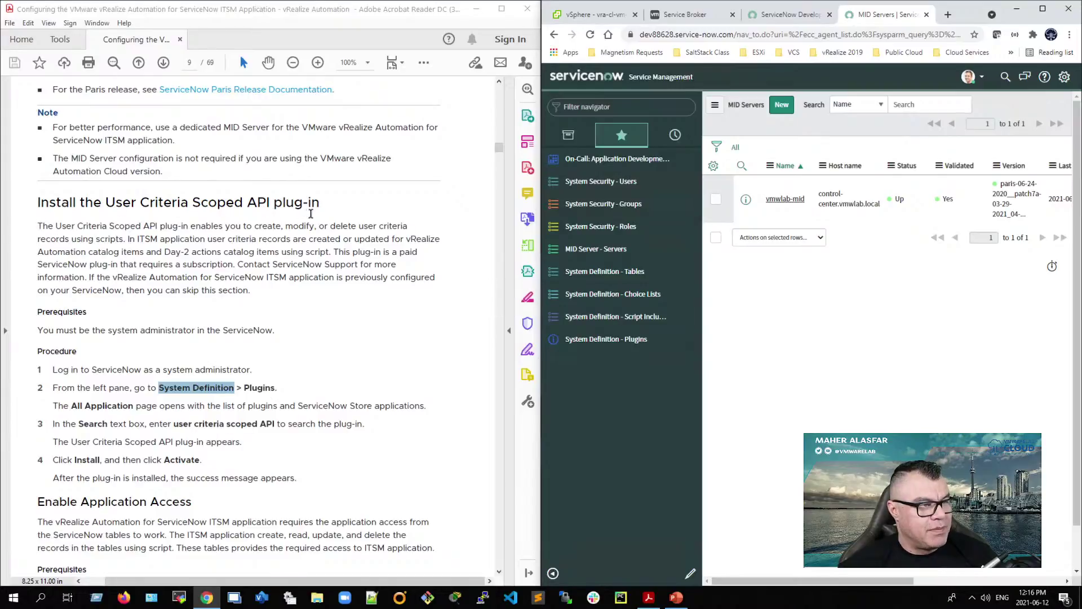
Step: Search the Plugins page for 'user criteria scoped API' copied from the guide
click(628, 342)
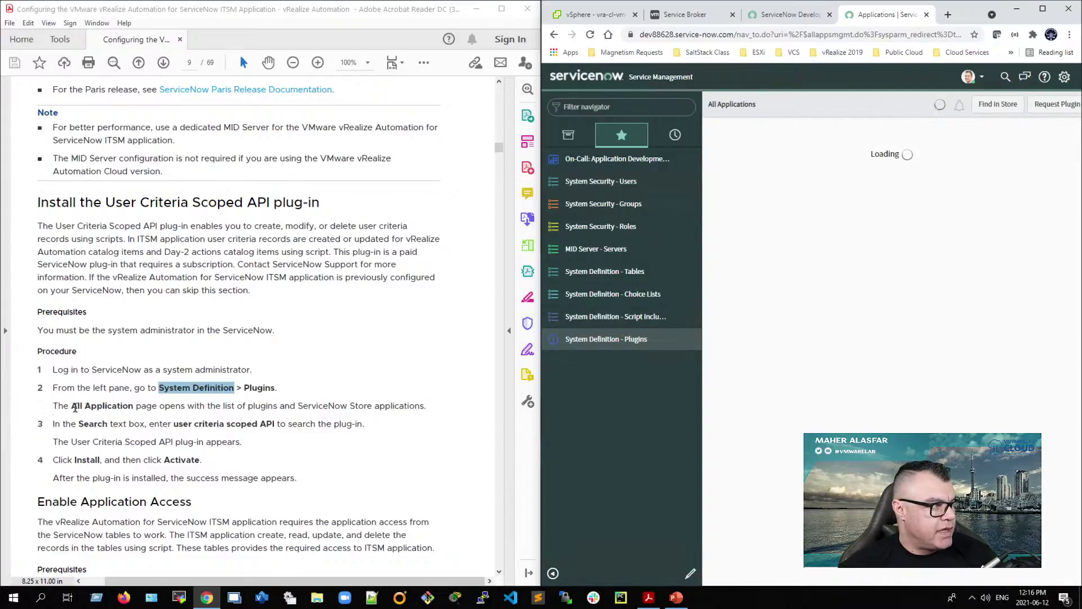
double_click(182, 424)
drag(200, 426, 262, 426)
right_click(275, 429)
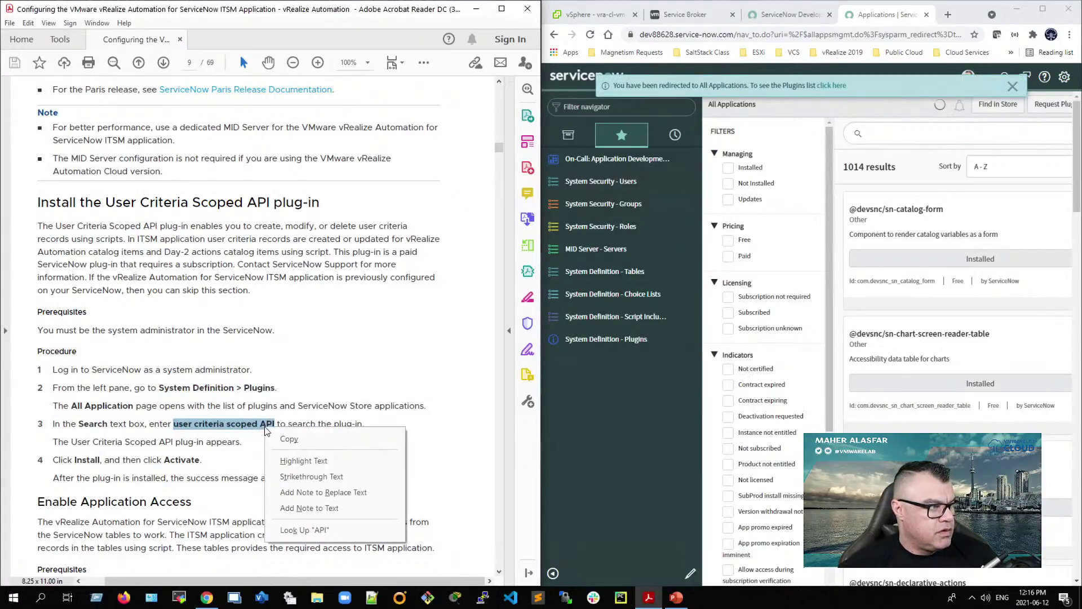
click(293, 443)
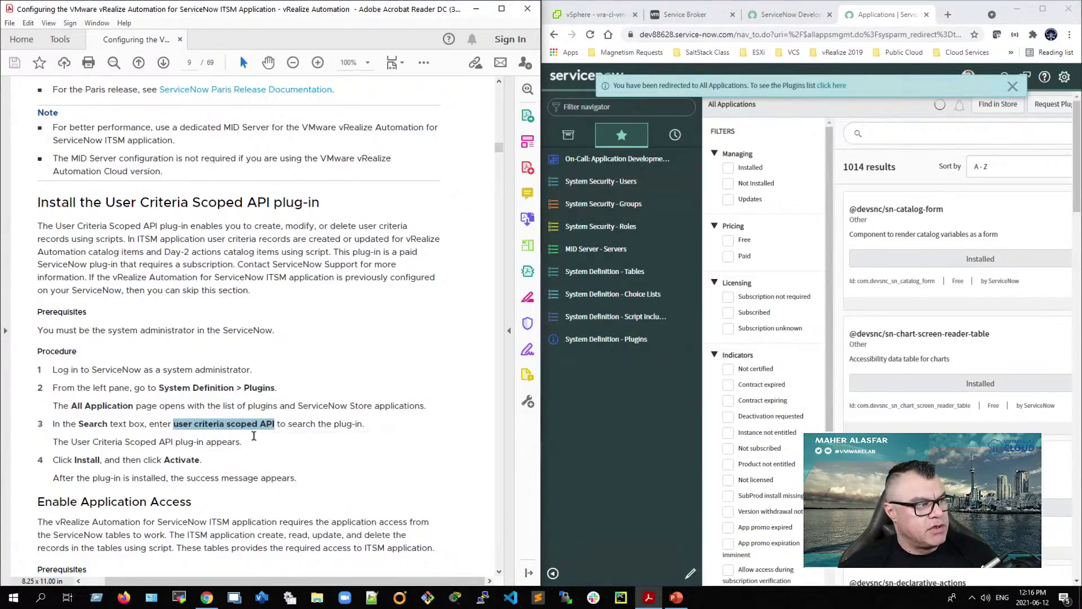
click(872, 132)
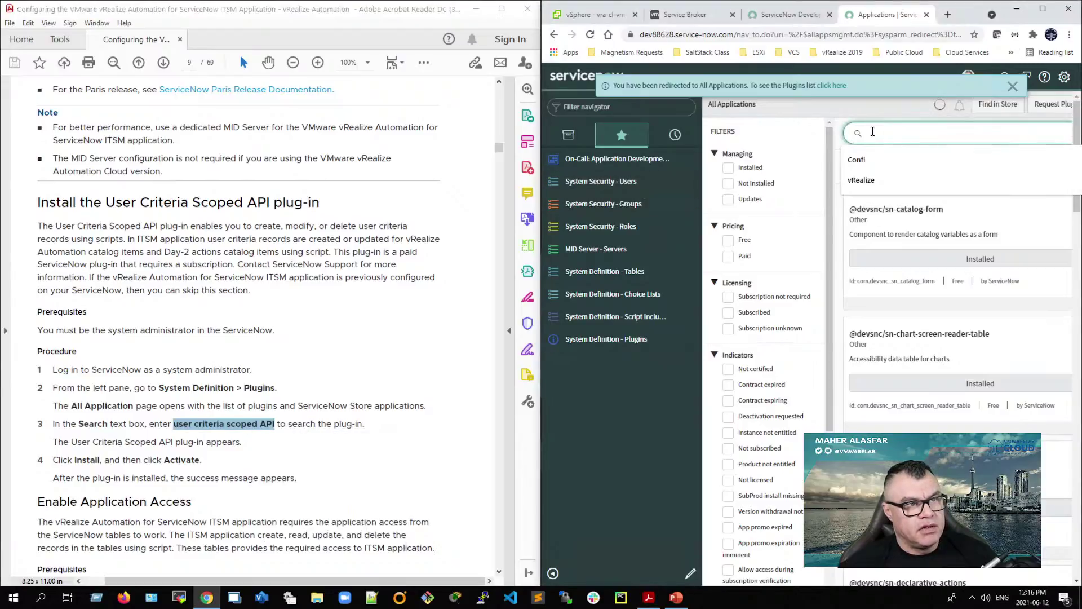
right_click(872, 135)
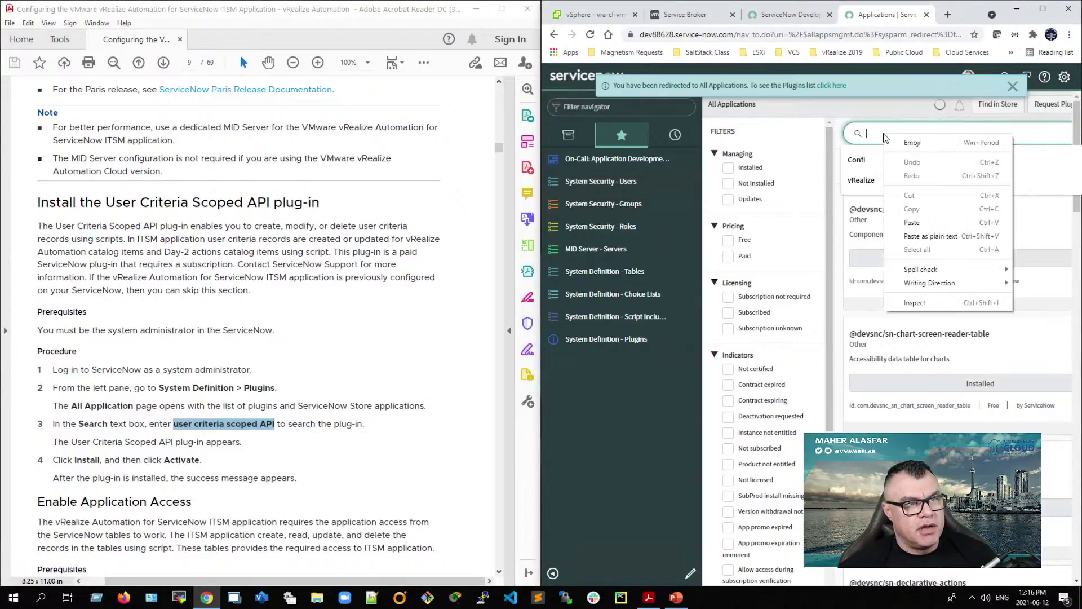
click(913, 217)
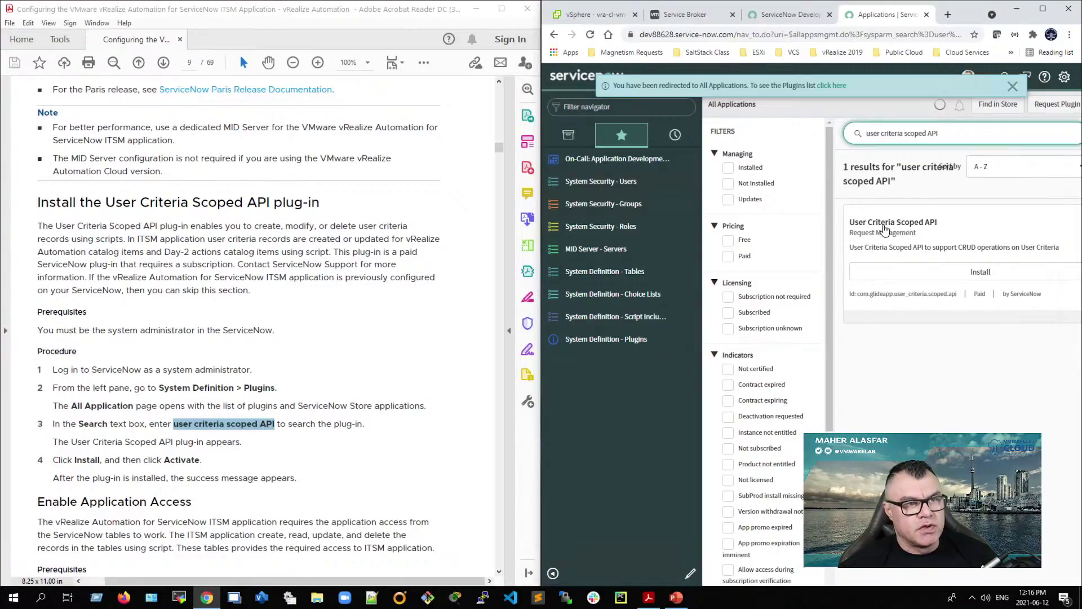
Step: Install and activate the User Criteria Scoped API plug-in, then close and reload
click(974, 273)
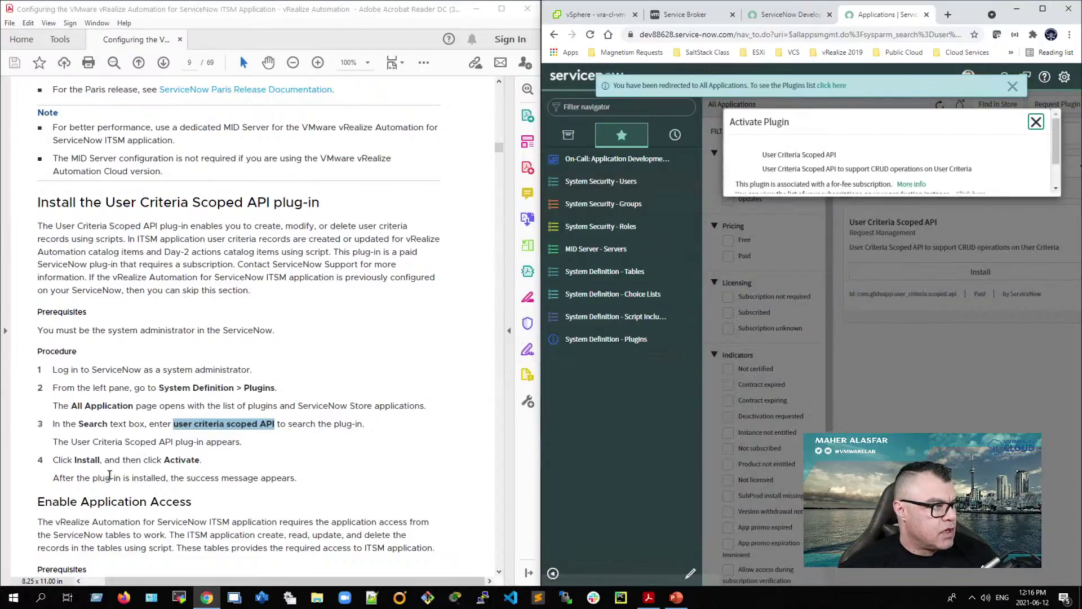
click(1031, 217)
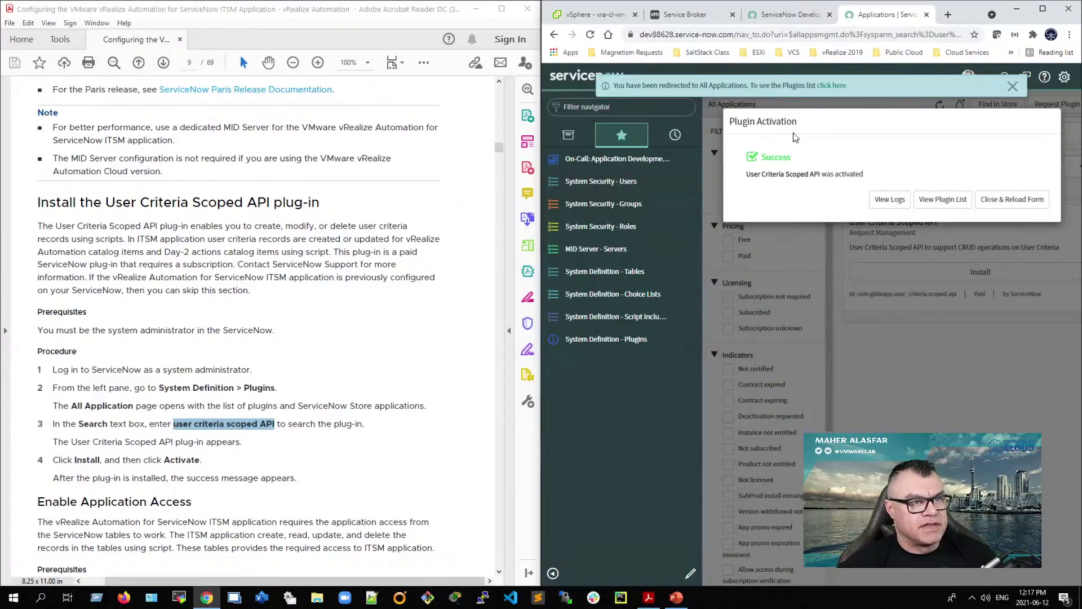
click(1008, 206)
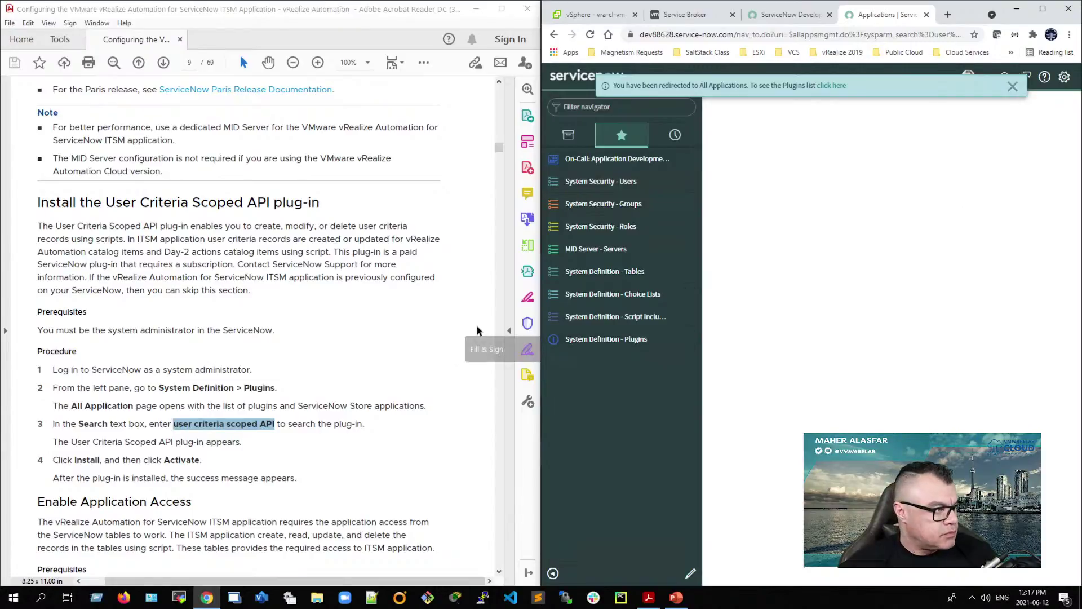
Step: Scroll the guide down to the table-access steps on page 10
scroll(119, 383, down, 1)
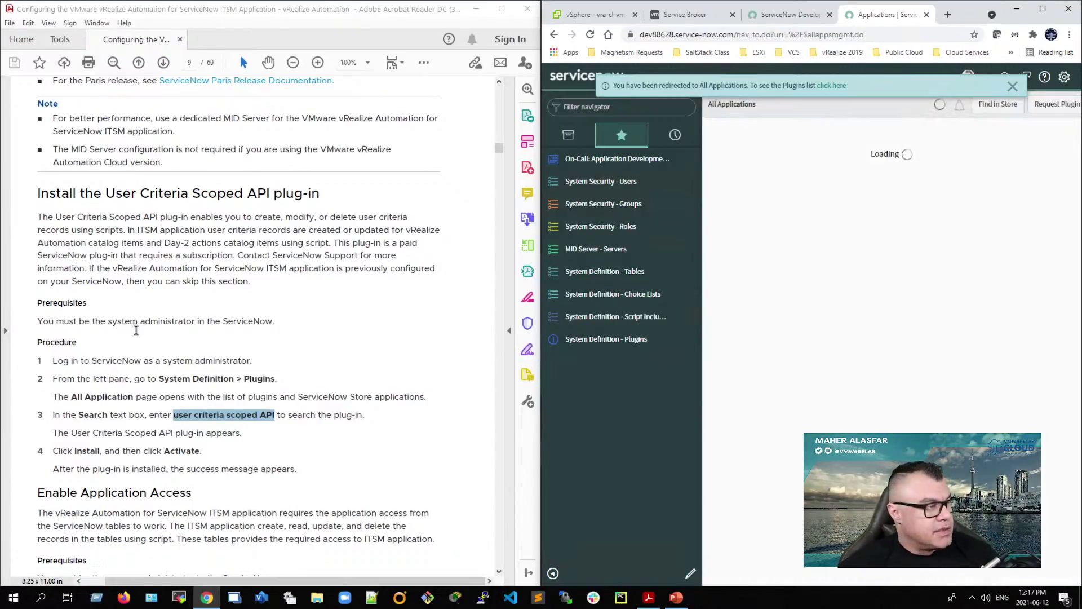
scroll(135, 330, down, 4)
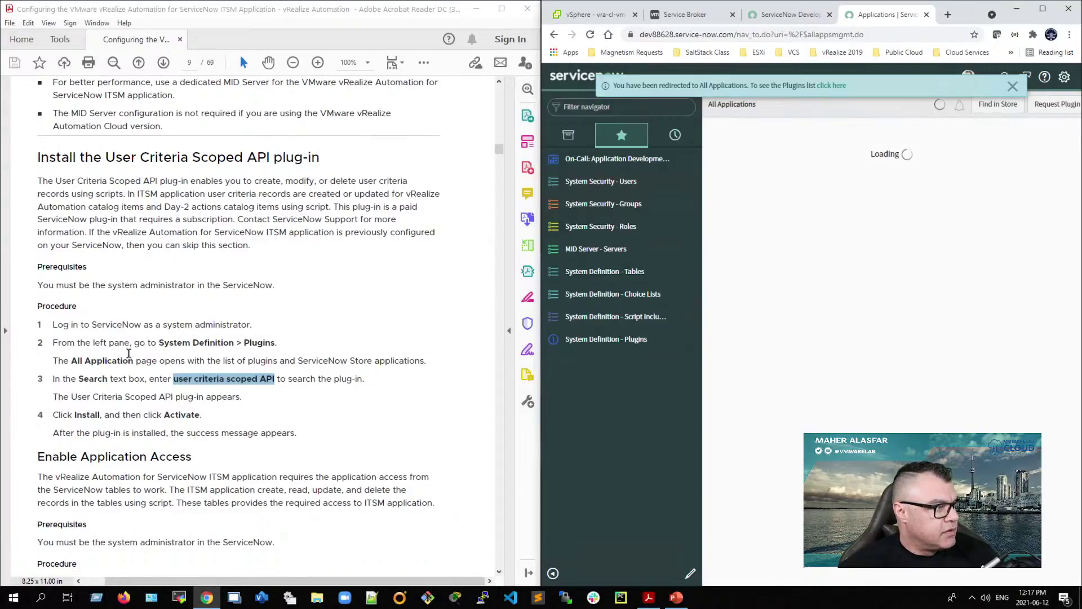
scroll(128, 353, down, 10)
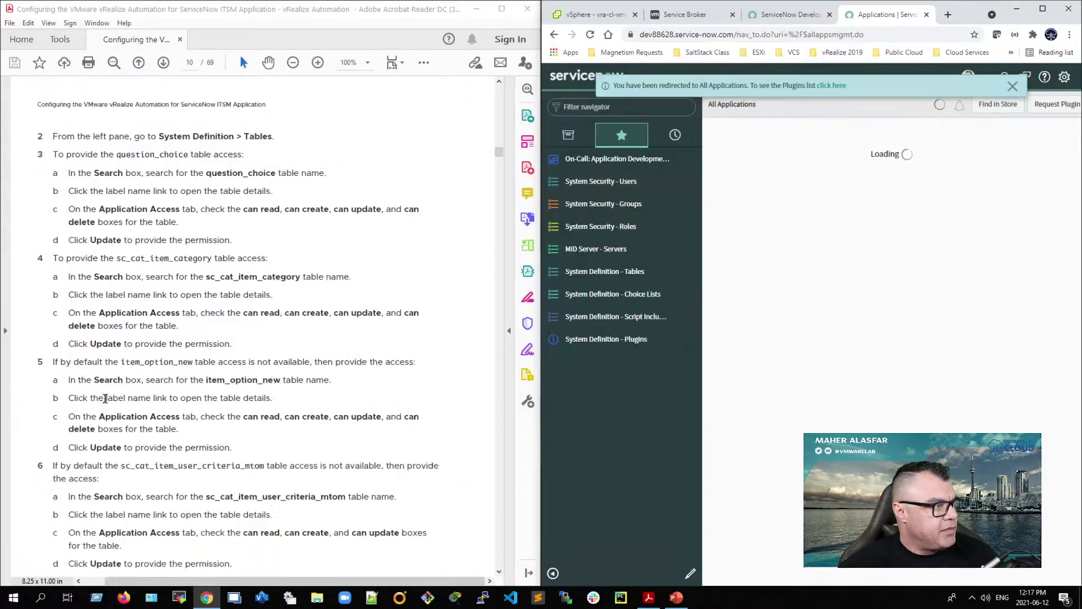
scroll(105, 398, up, 10)
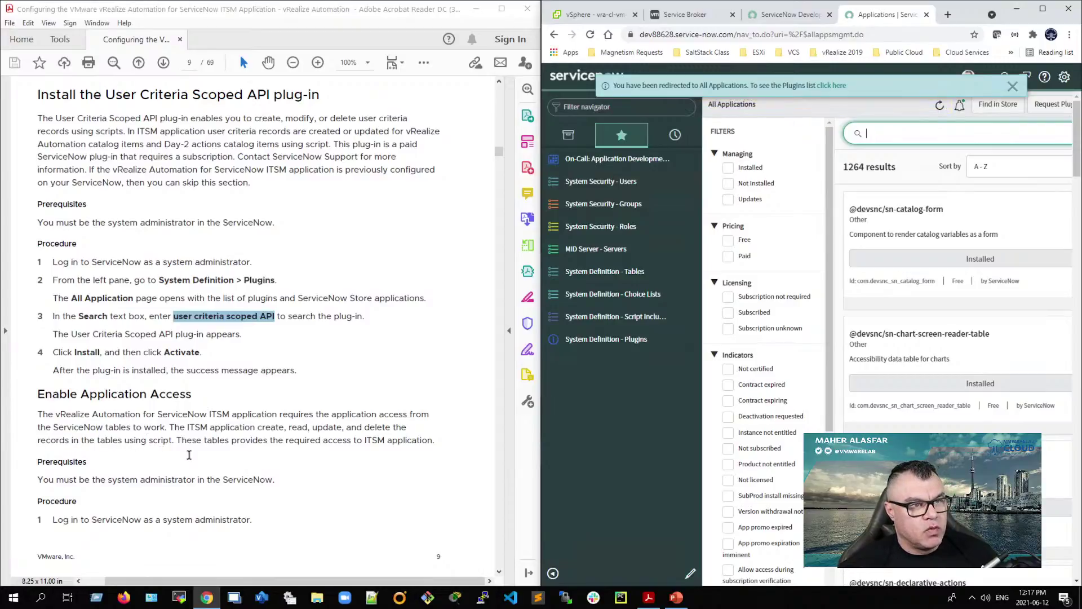
scroll(189, 456, down, 10)
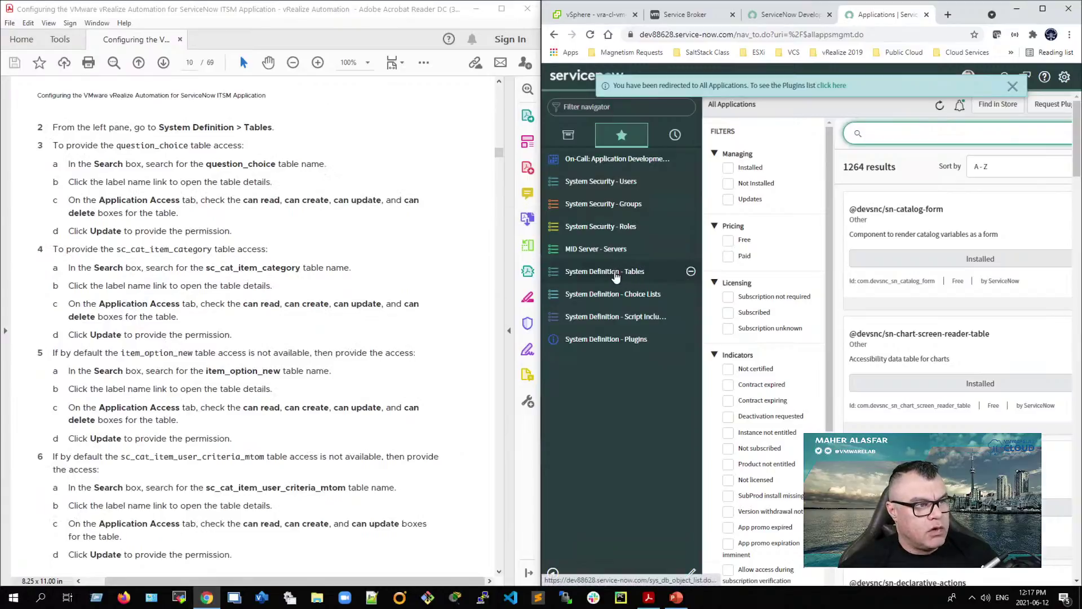
Step: Open System Definition Tables and search for 'question_choice' copied from the guide
click(656, 277)
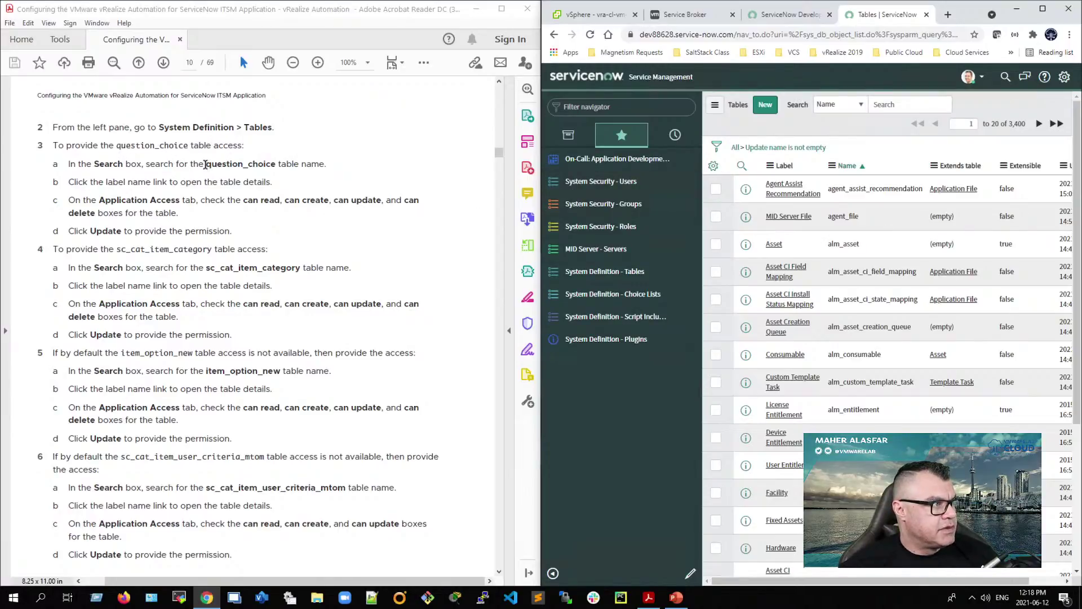
drag(207, 164, 276, 164)
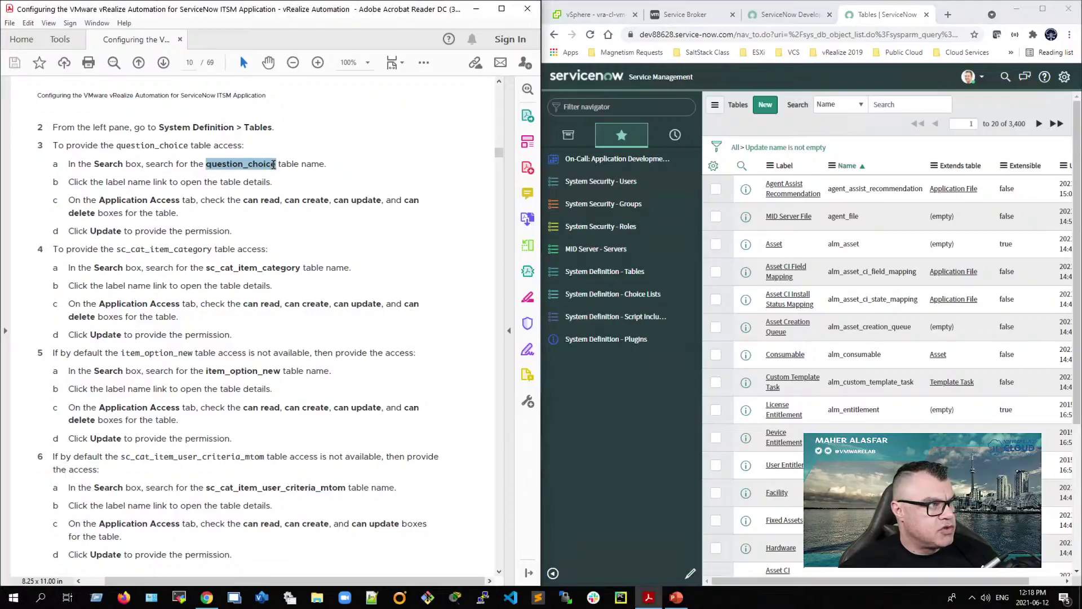
right_click(259, 167)
click(280, 180)
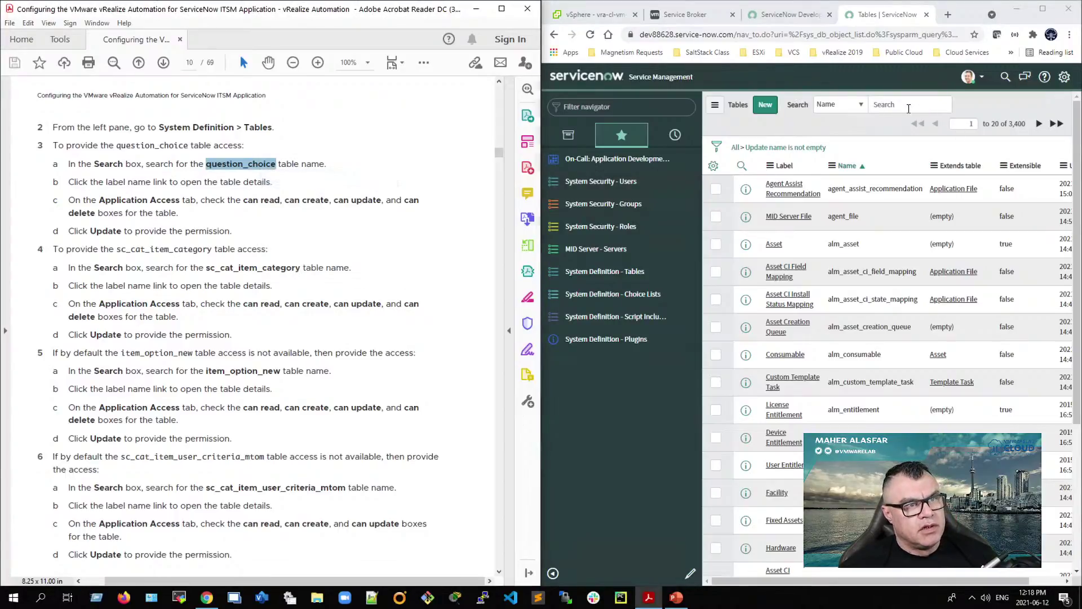
right_click(889, 106)
click(917, 195)
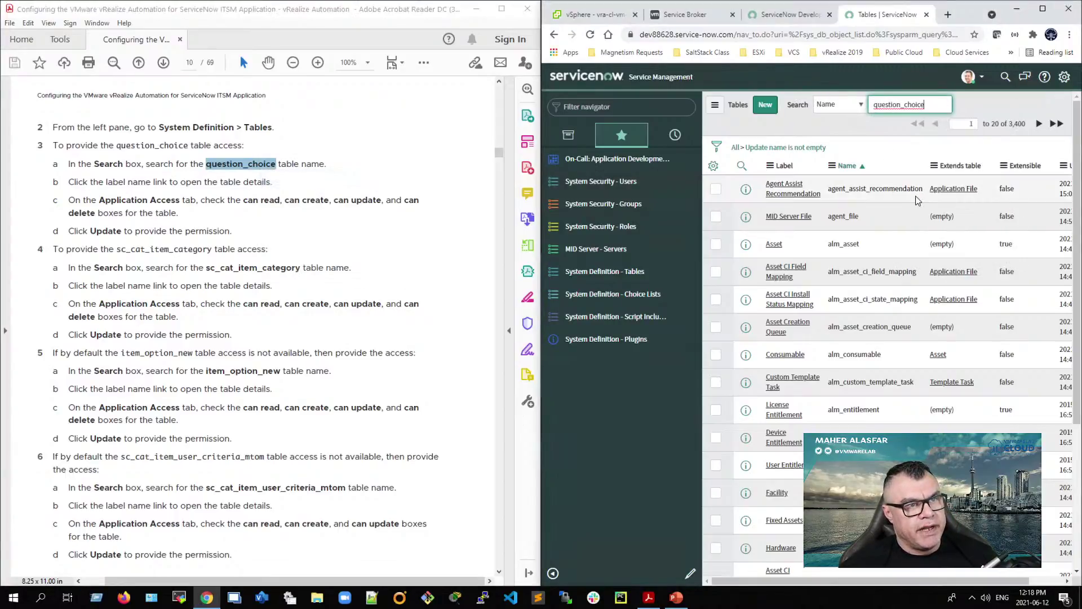
key(Return)
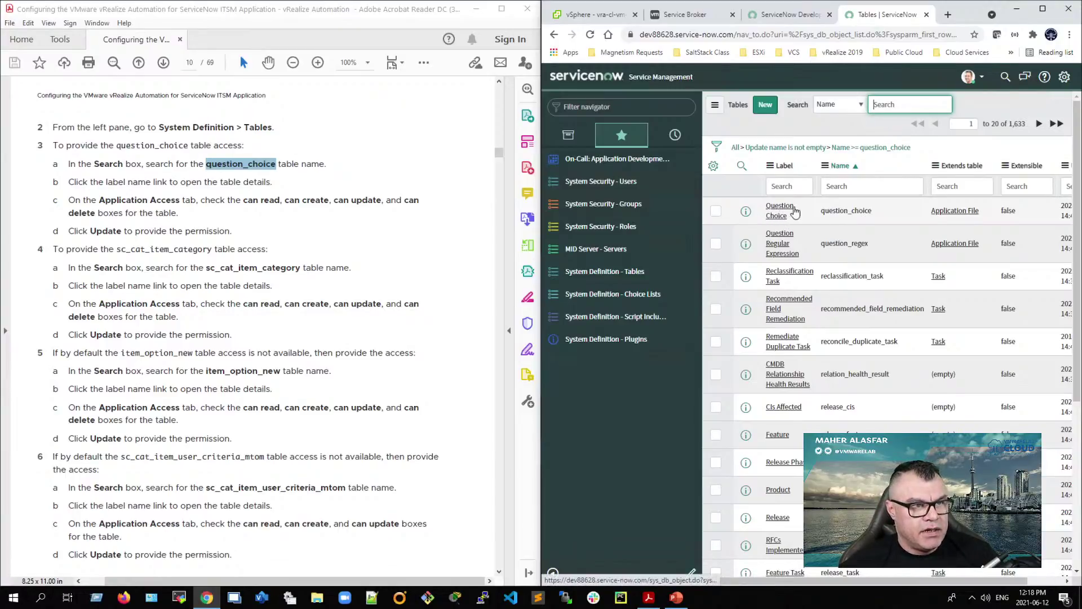
Step: Give Question Choice application read, create, update and delete access, and save
click(783, 209)
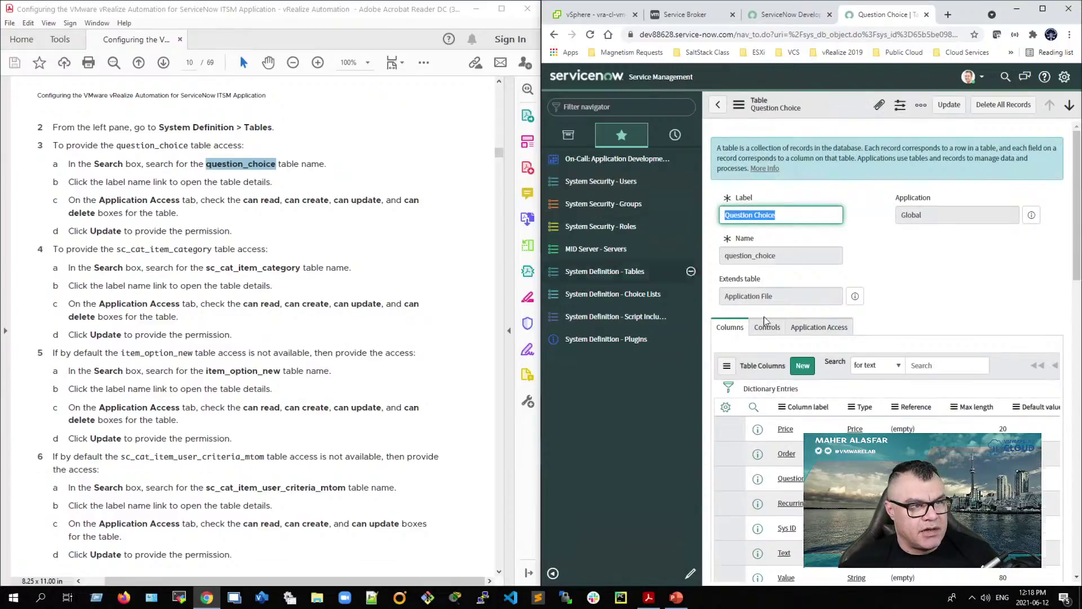
click(814, 327)
scroll(815, 333, down, 1)
click(732, 338)
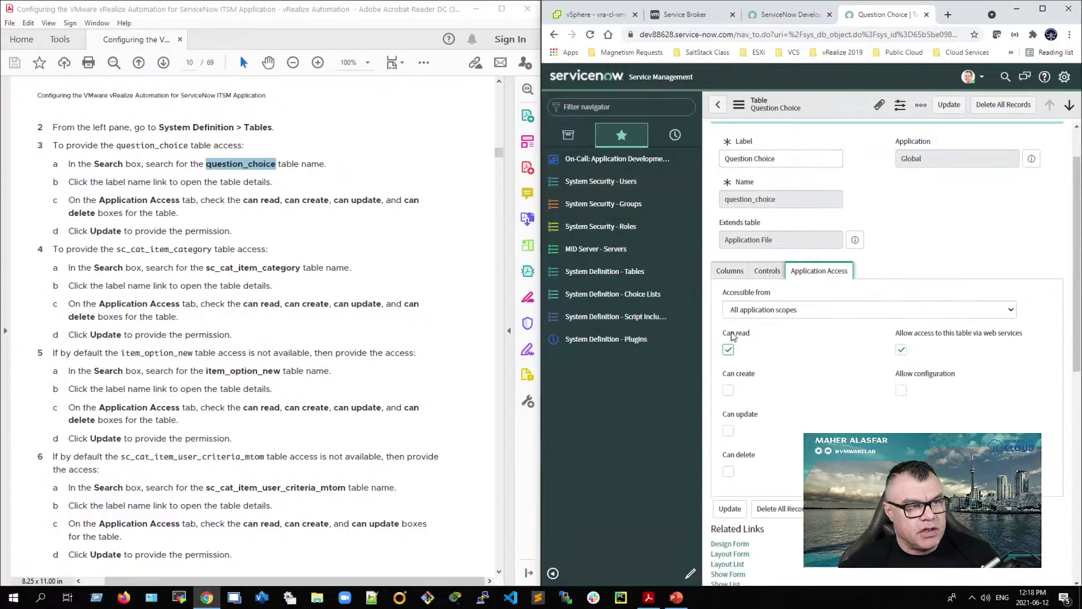
click(729, 392)
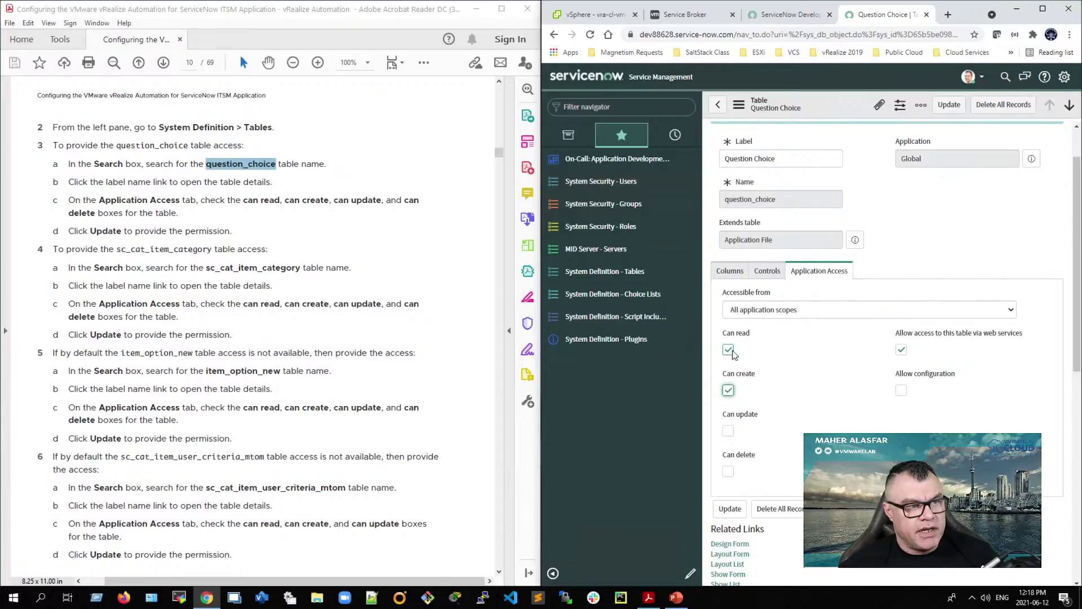
click(728, 432)
click(728, 472)
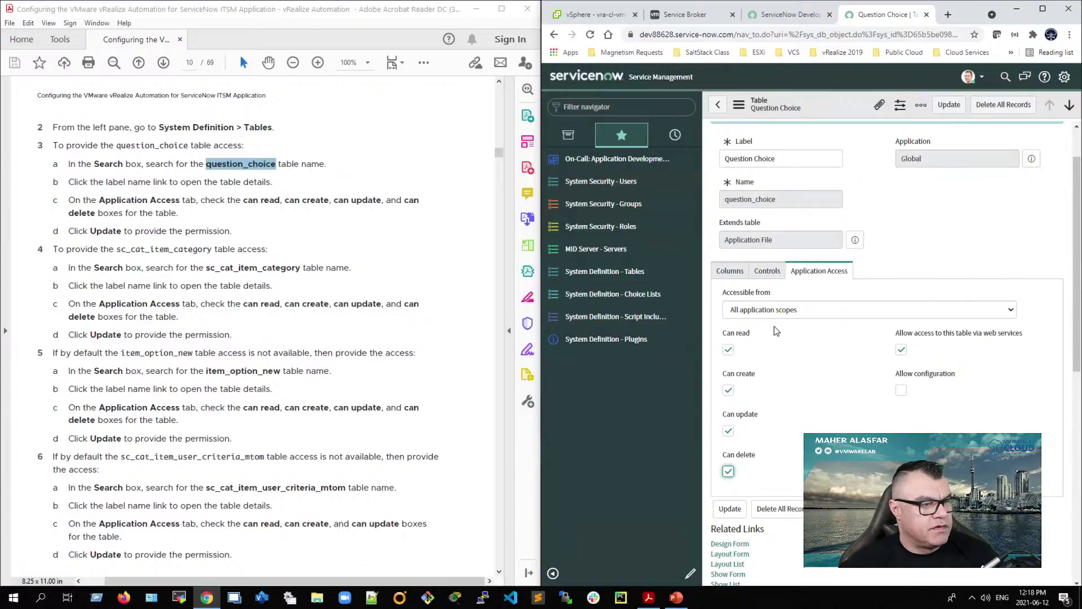
click(730, 509)
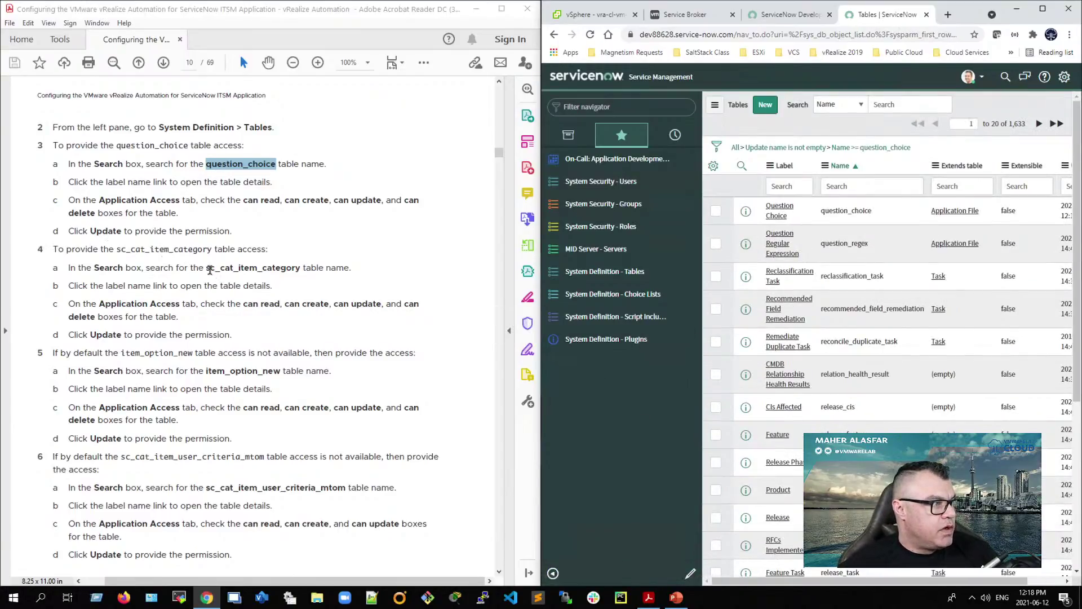
Step: Search the Tables list for 'sc_cat_item_category' copied from the guide
drag(207, 268, 301, 275)
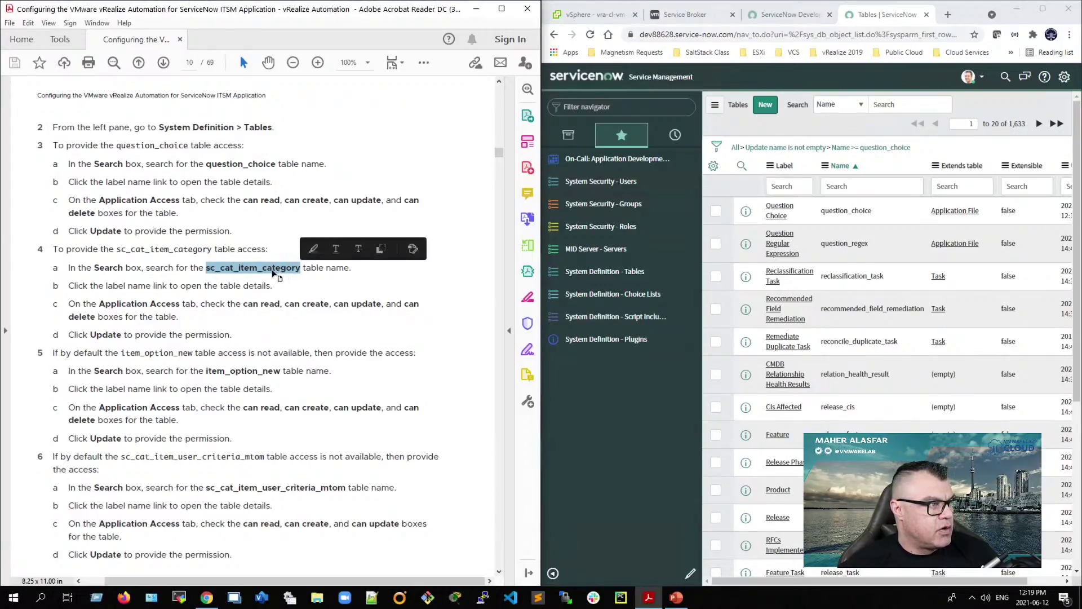
right_click(276, 275)
click(293, 282)
click(903, 104)
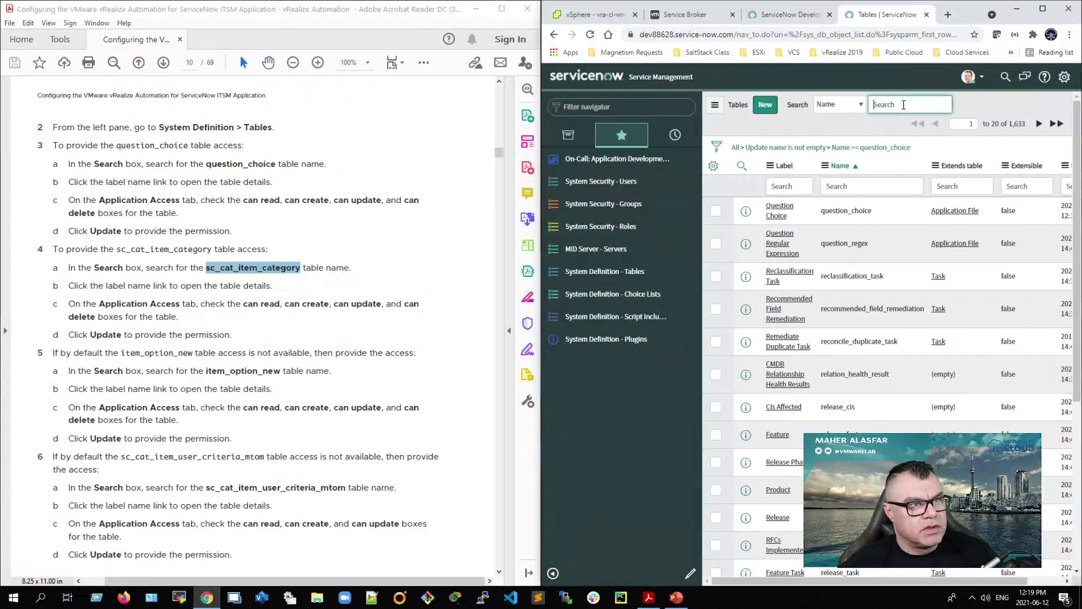
right_click(895, 106)
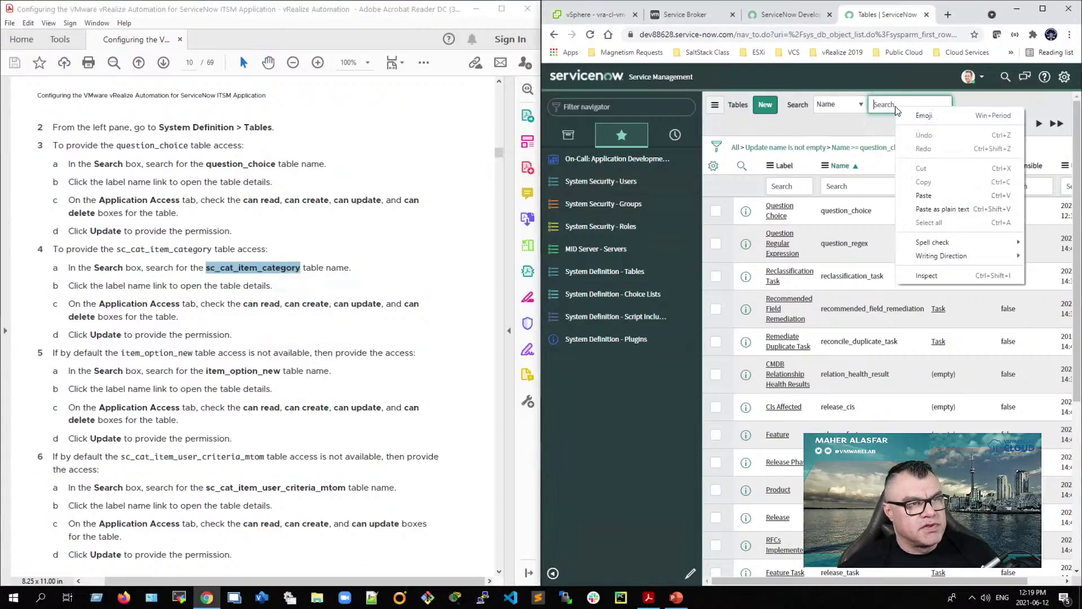
click(923, 195)
key(Return)
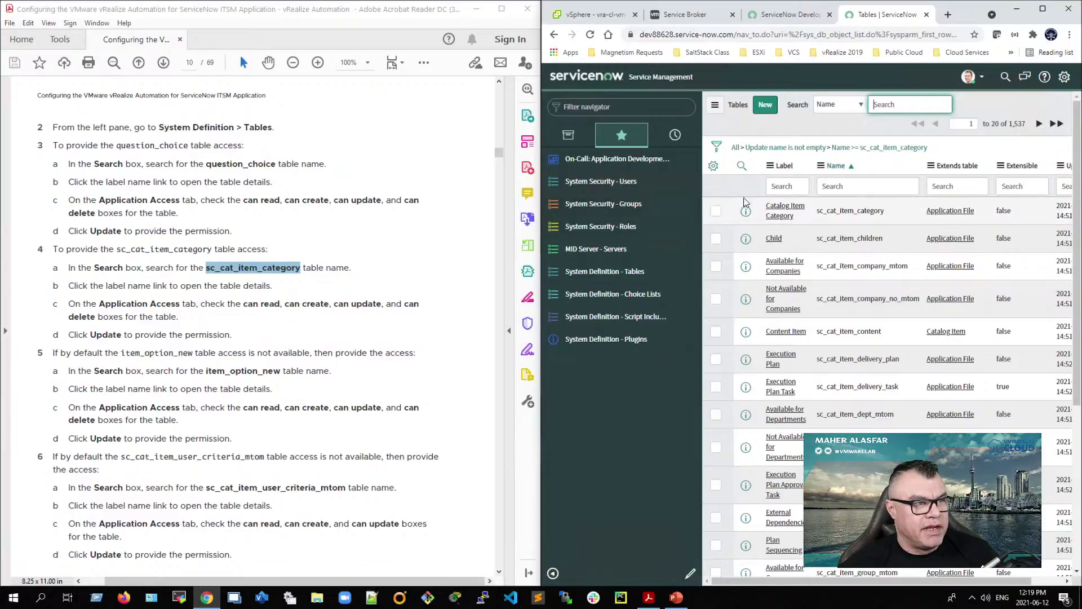
Step: Give Catalog Item Category application create, update and delete access, and save
click(786, 213)
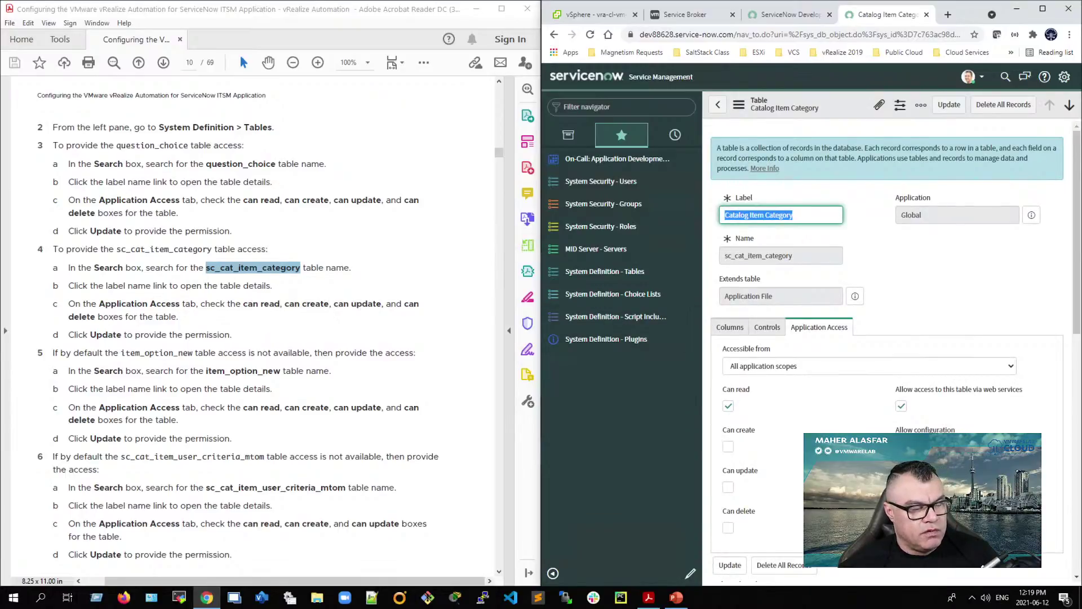
scroll(728, 445, down, 1)
click(728, 390)
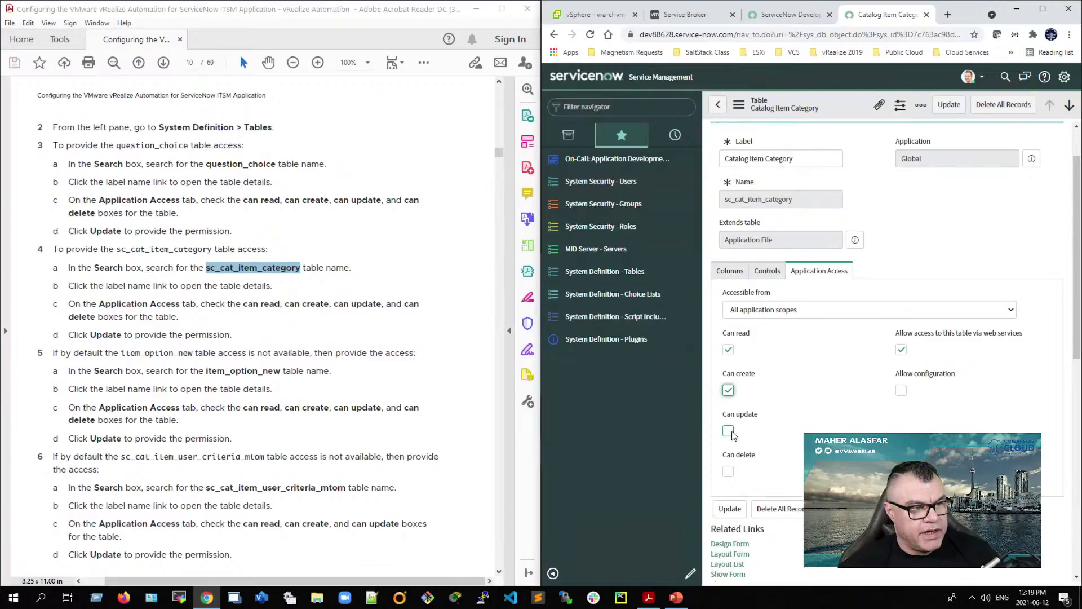
click(728, 430)
click(728, 471)
click(728, 509)
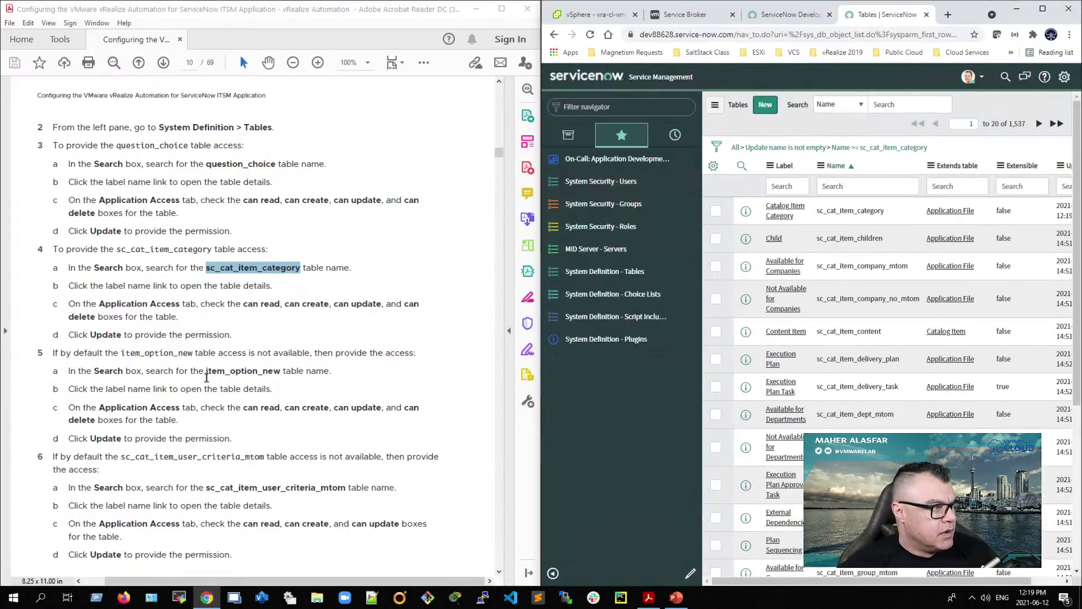
Step: Search the Tables list for 'item_option_new' copied from the guide
drag(206, 372, 283, 380)
right_click(283, 380)
click(285, 387)
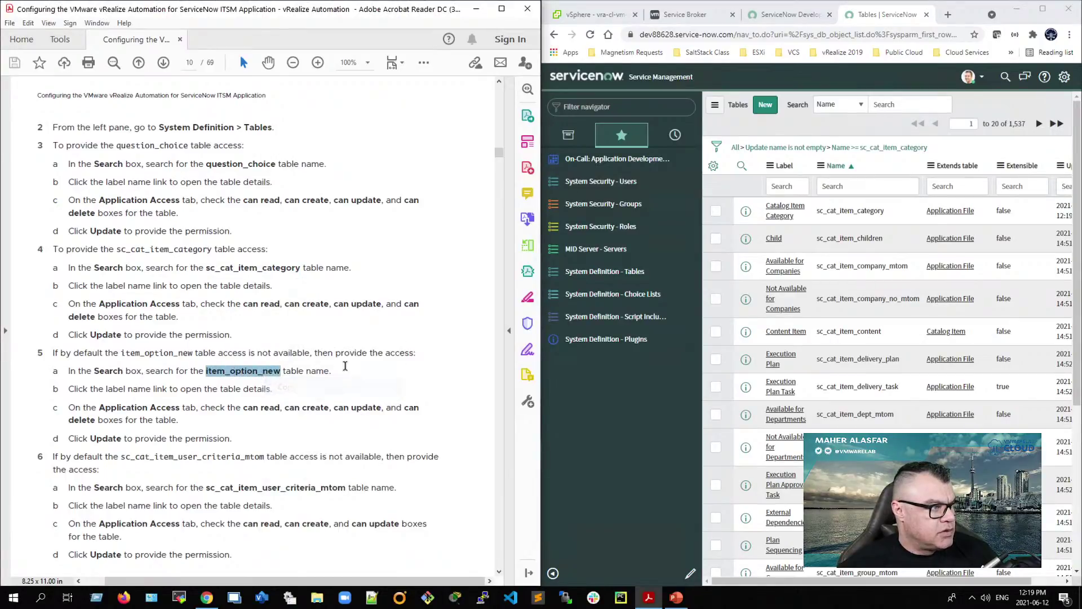
click(844, 187)
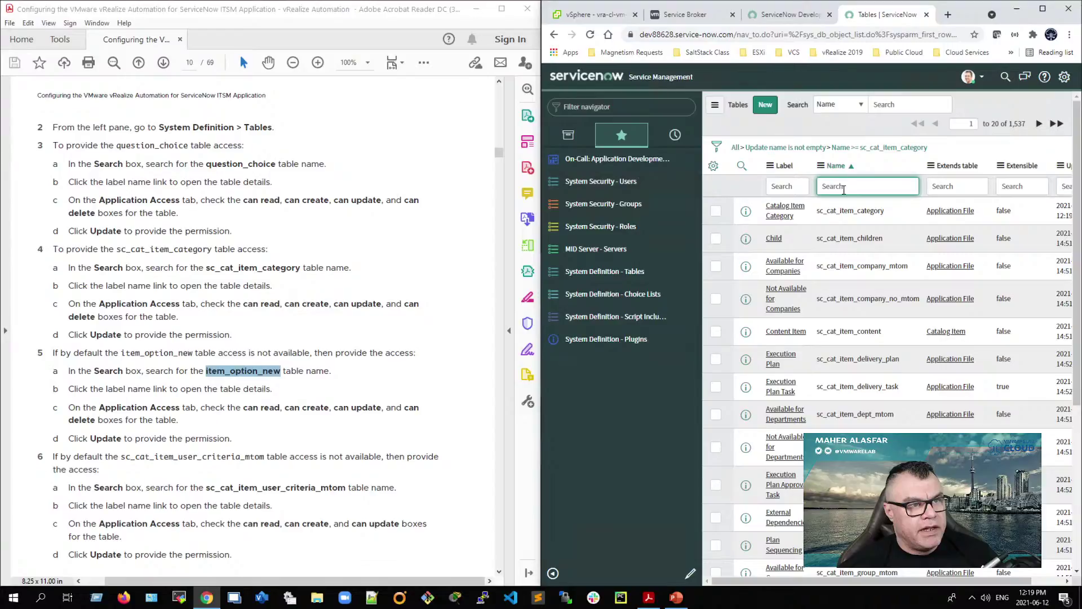
right_click(844, 190)
click(893, 106)
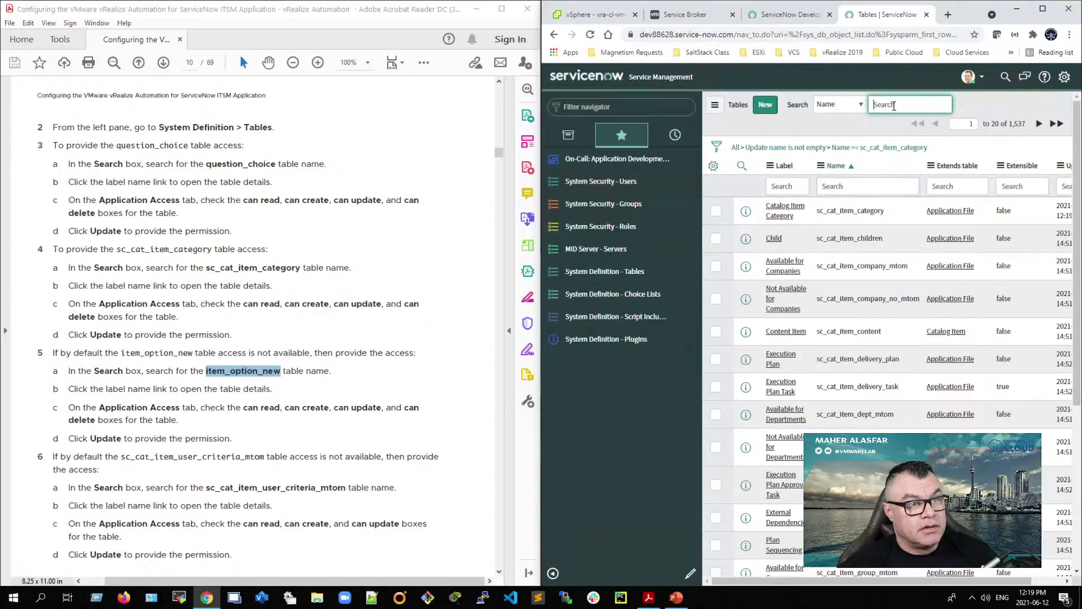
right_click(893, 106)
click(915, 194)
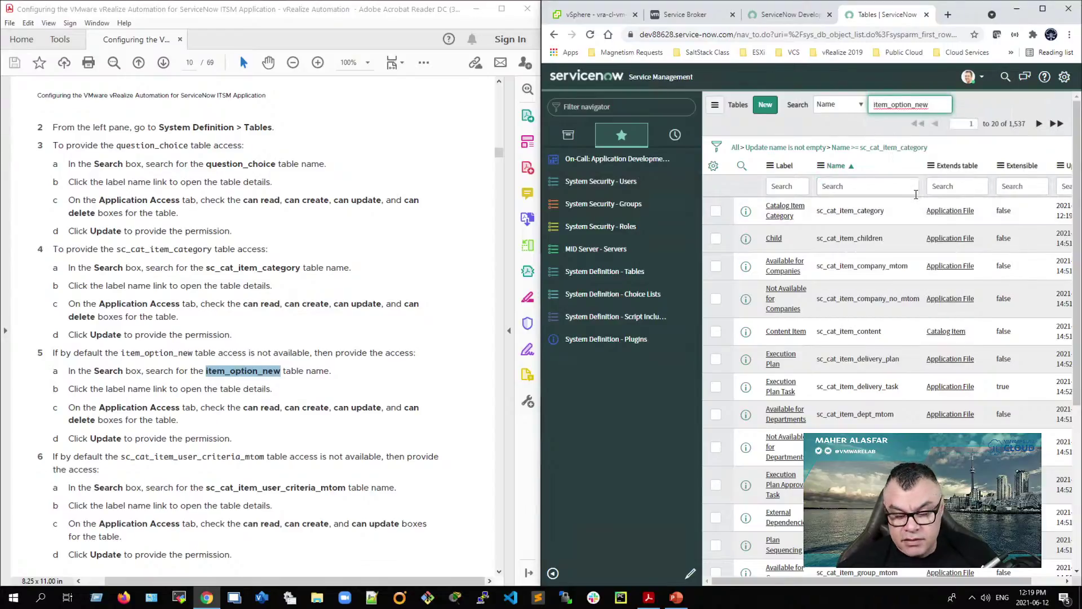
key(Return)
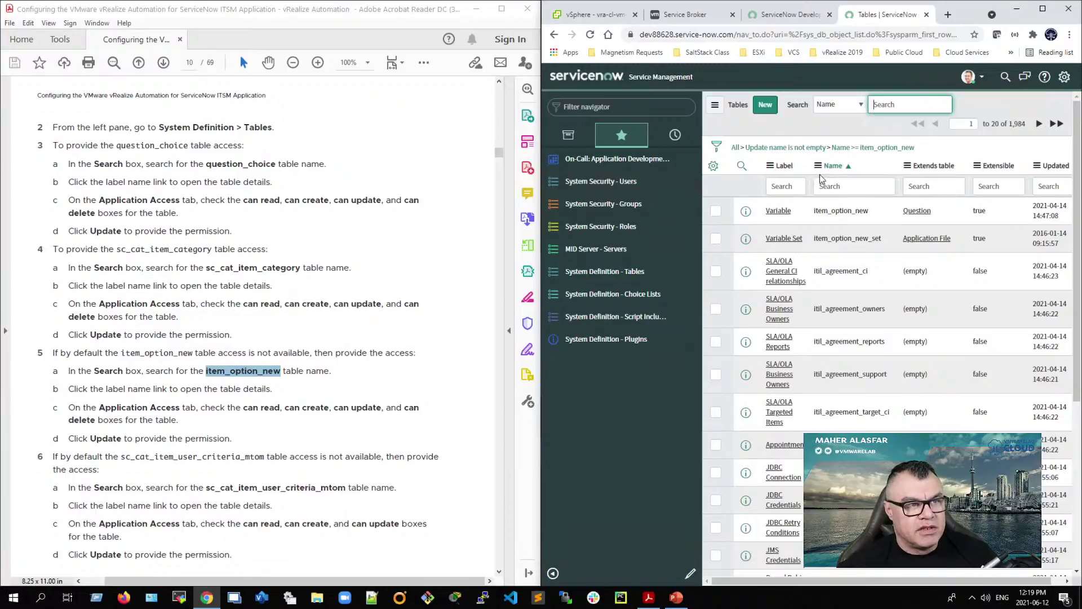
Step: Enable Can delete on the Variable table and save
click(775, 213)
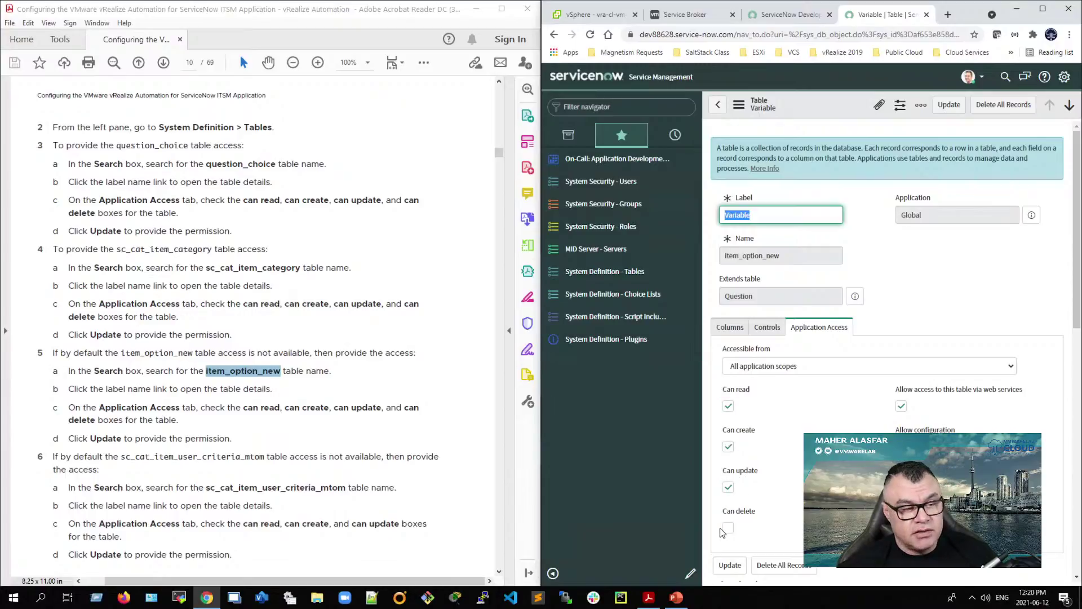
click(728, 527)
click(730, 565)
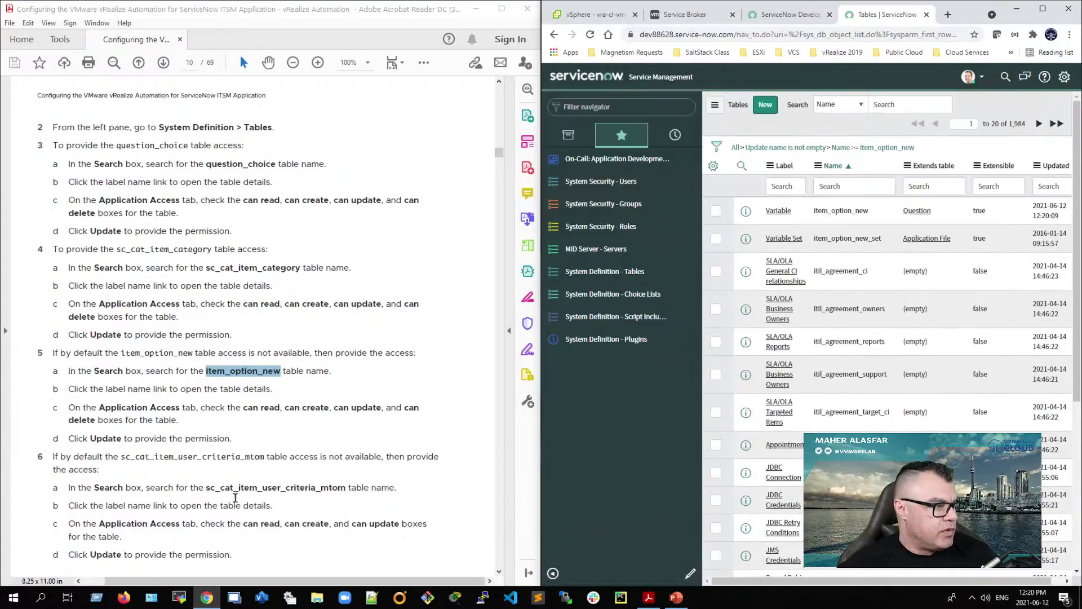
Step: Search the Tables list for 'sc_cat_item_user_criteria_mtom' copied from the guide
drag(206, 488, 317, 496)
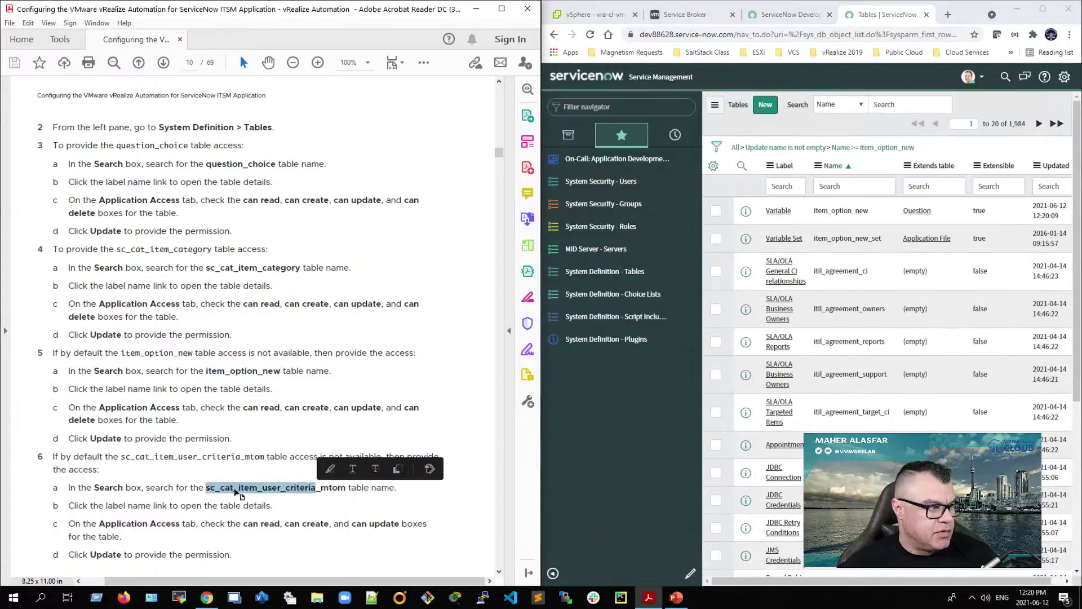
click(208, 492)
drag(207, 489, 345, 493)
right_click(316, 494)
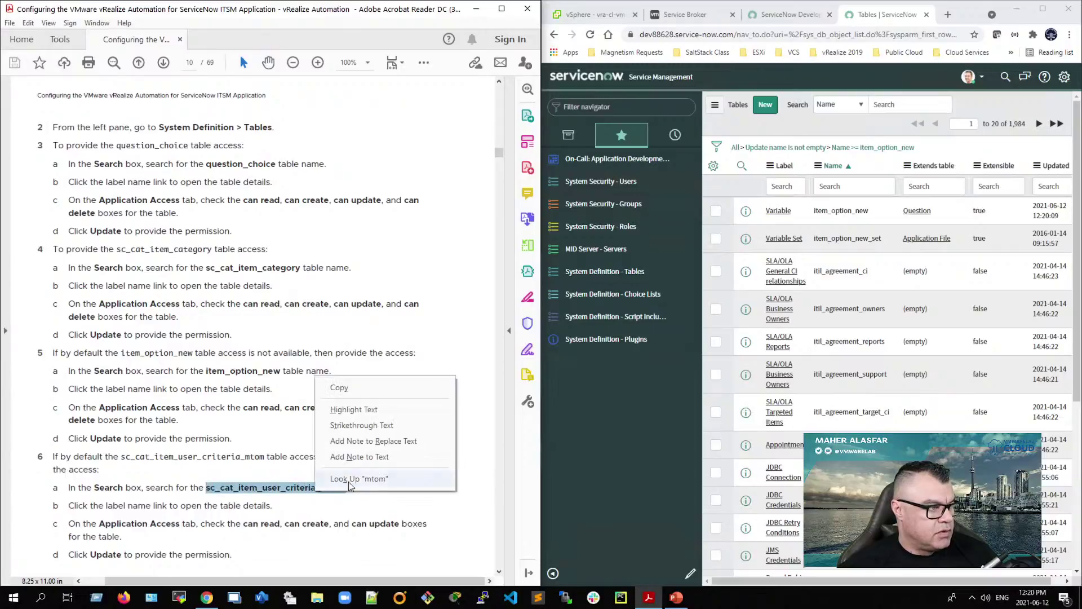
click(349, 387)
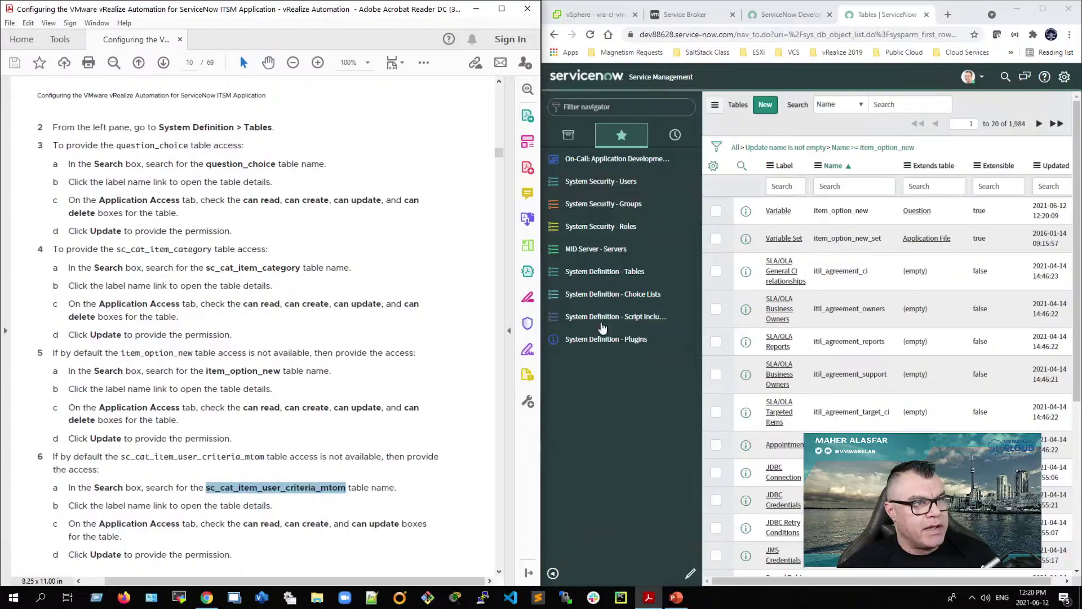
right_click(923, 106)
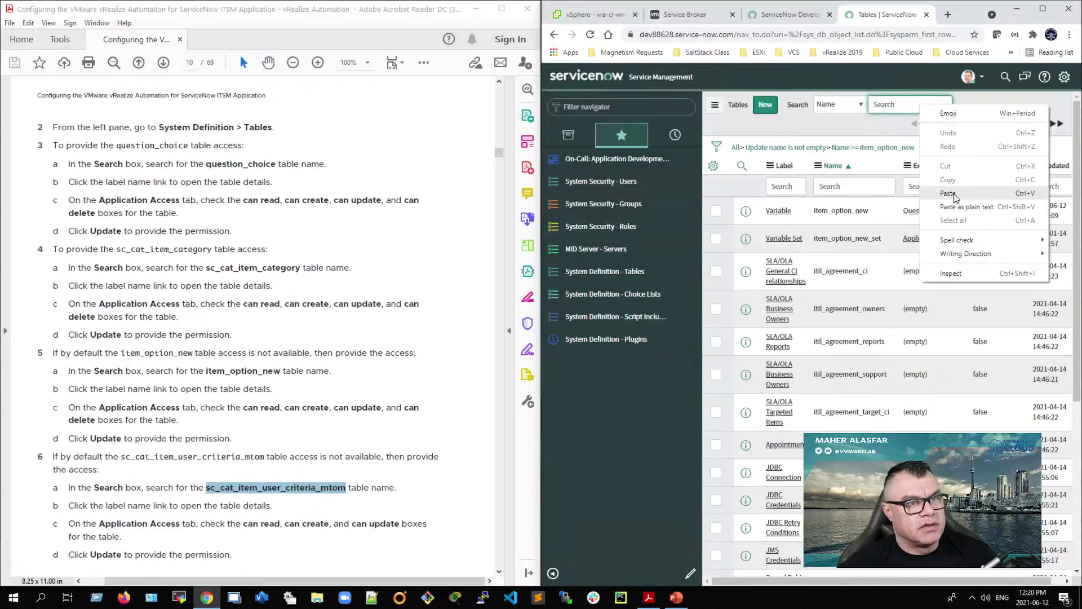
click(947, 192)
key(Return)
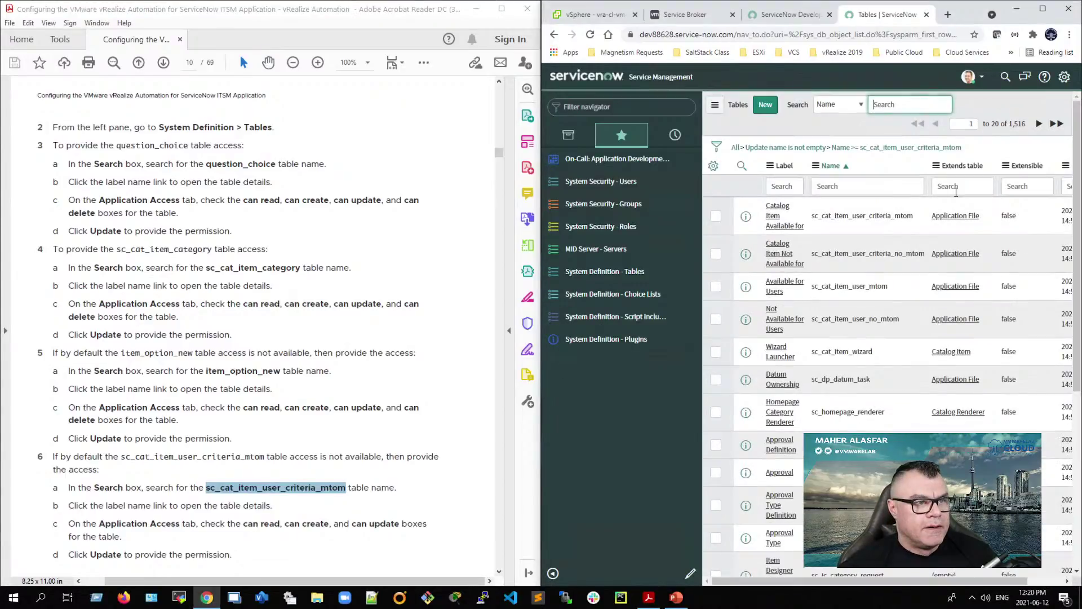
Step: Give Catalog Item Available for application create and update access, and save
drag(922, 217, 774, 212)
click(774, 211)
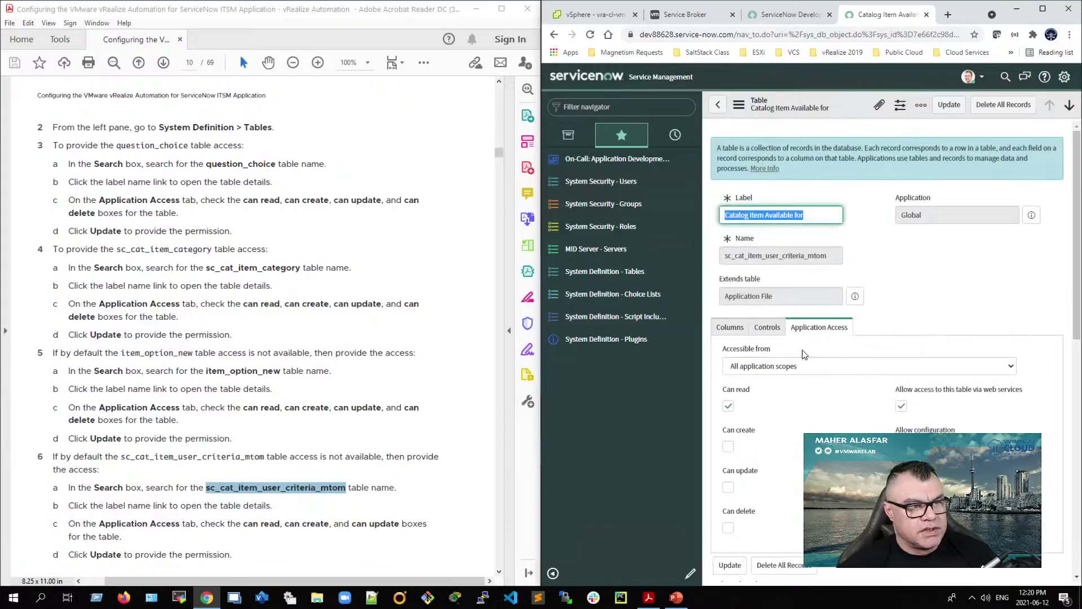
scroll(806, 360, down, 1)
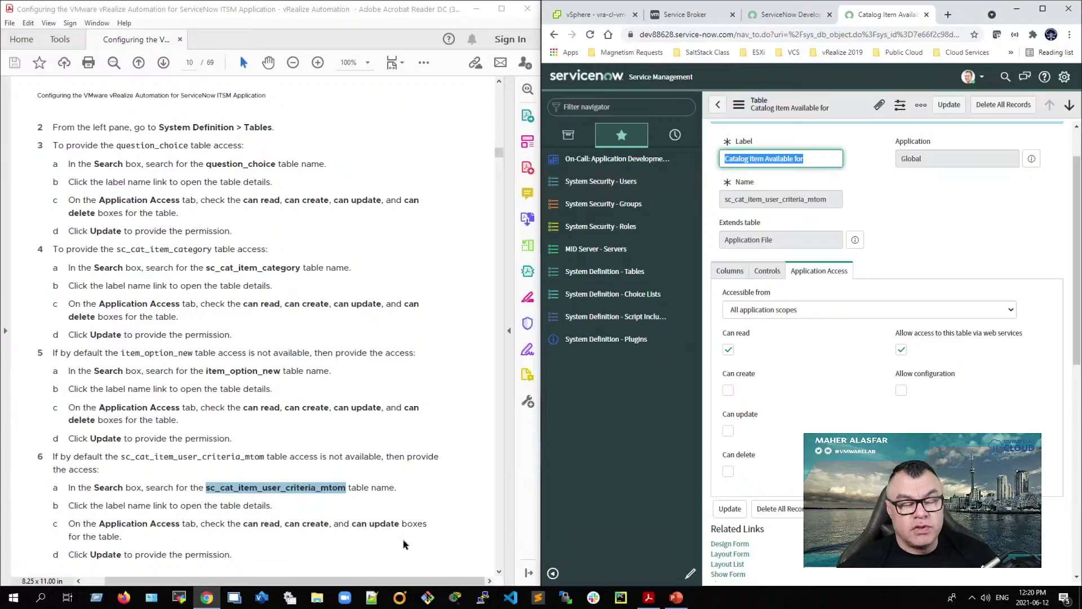
click(727, 390)
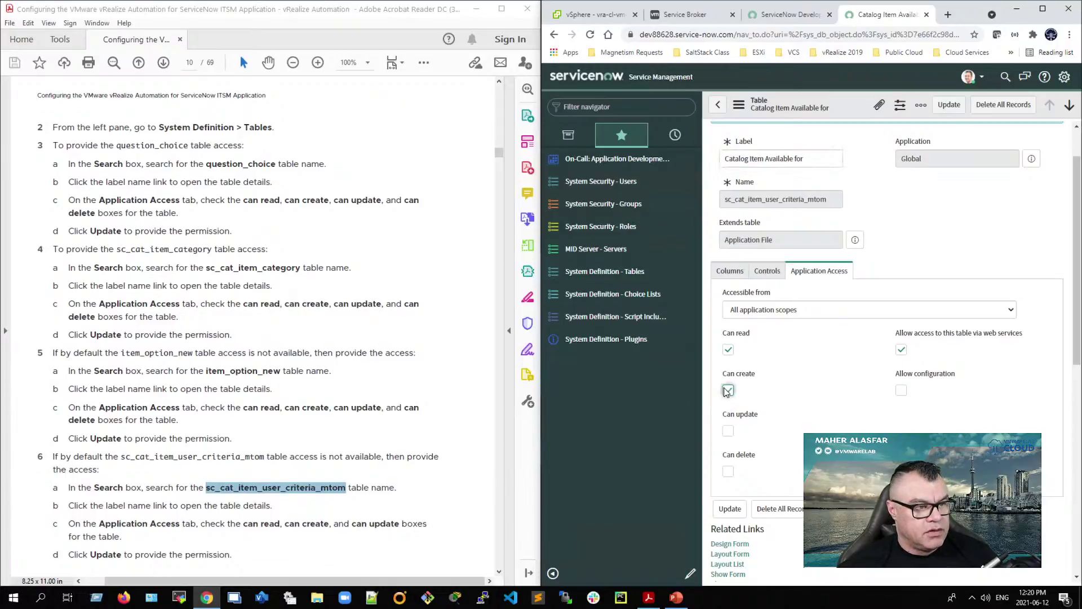
click(728, 431)
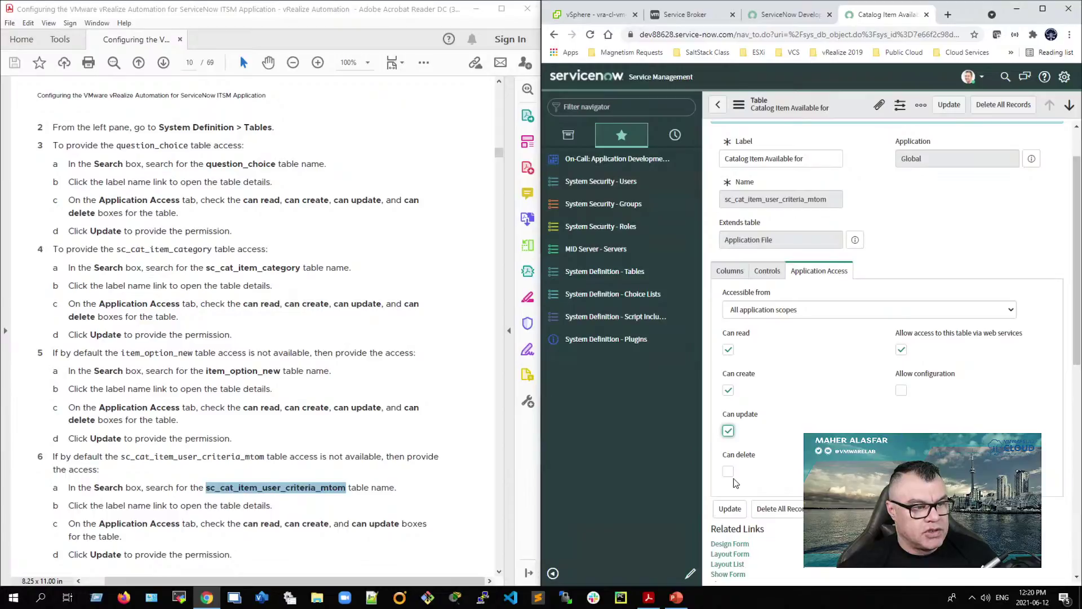
click(730, 509)
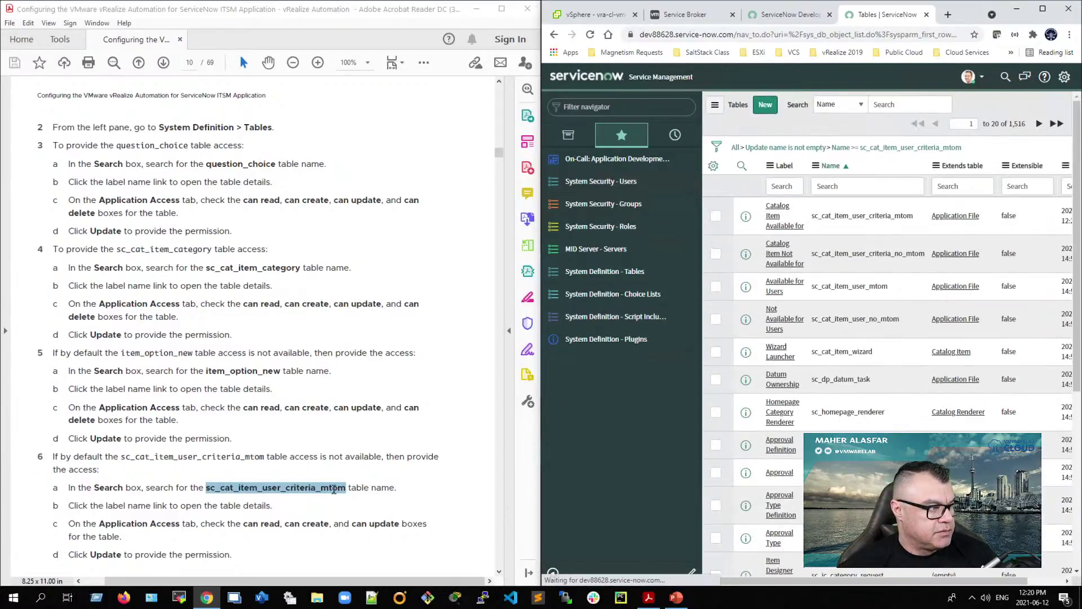
scroll(172, 528, down, 1)
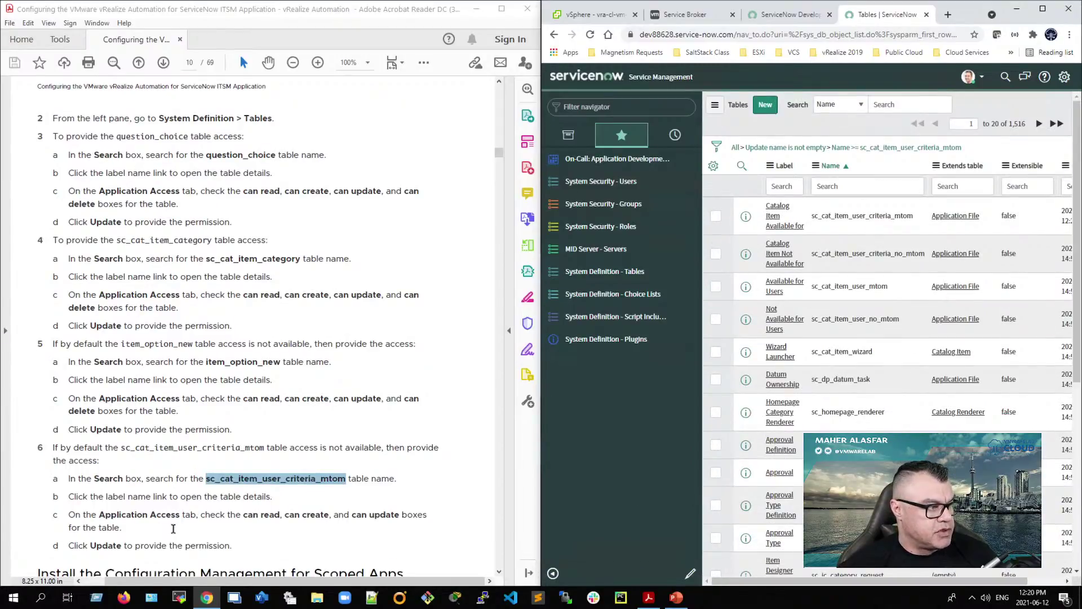
scroll(173, 528, down, 3)
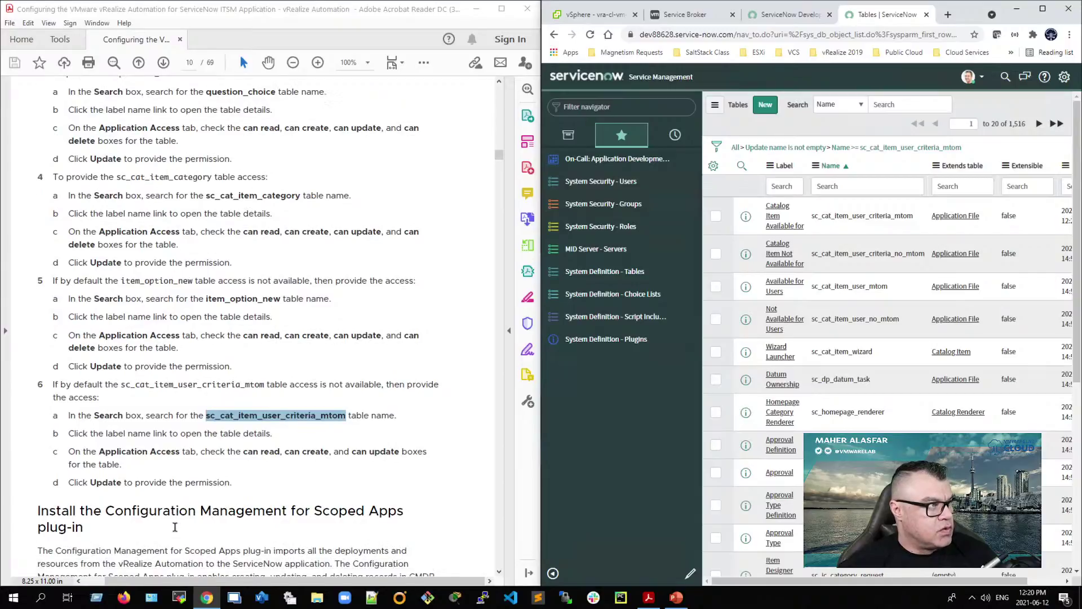
scroll(176, 521, up, 10)
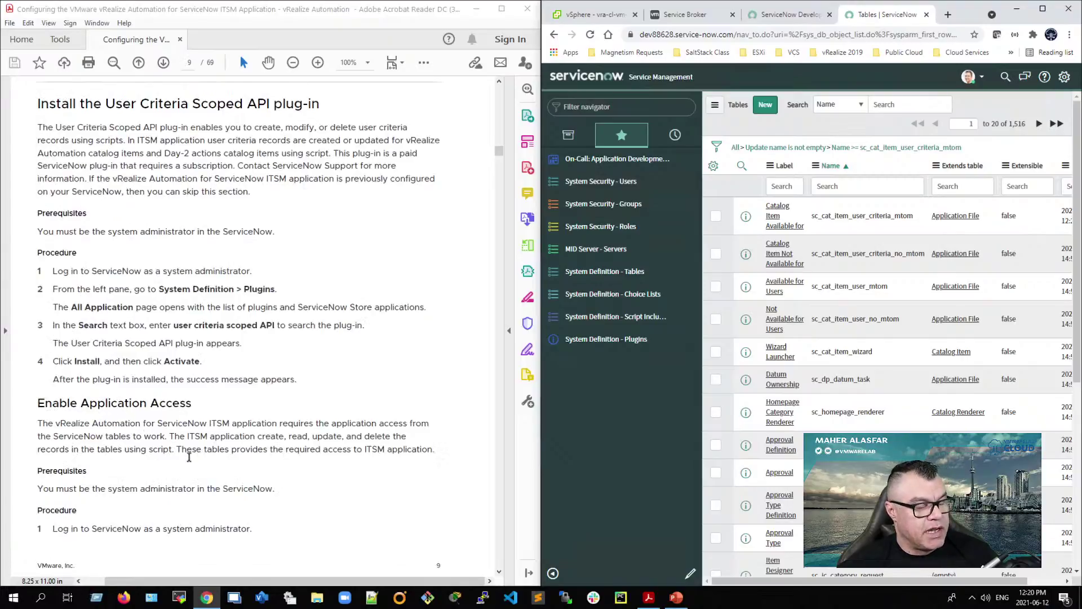
scroll(194, 496, down, 10)
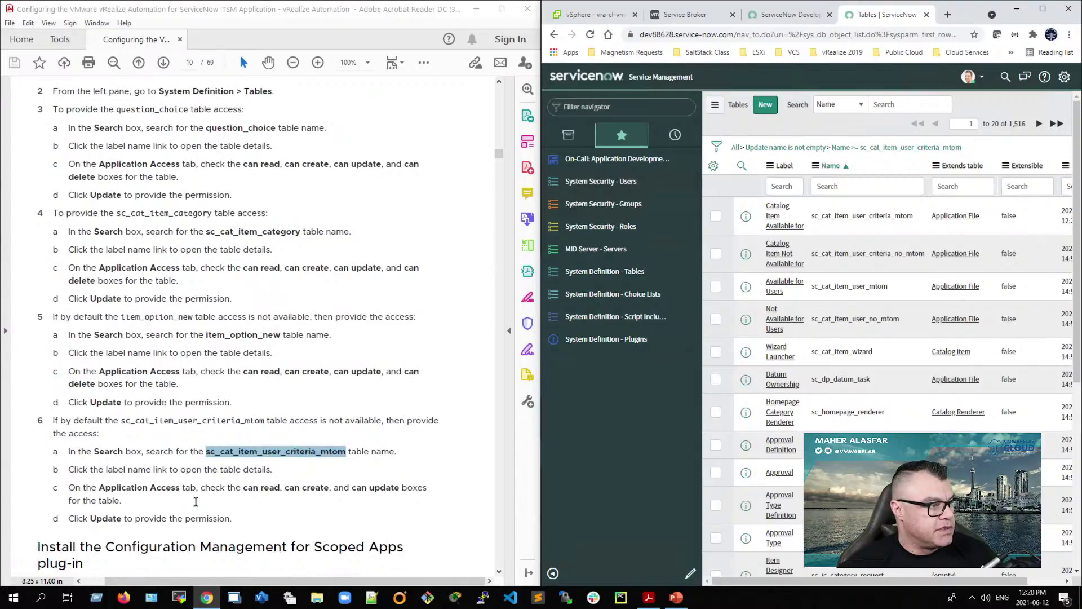
scroll(195, 501, down, 4)
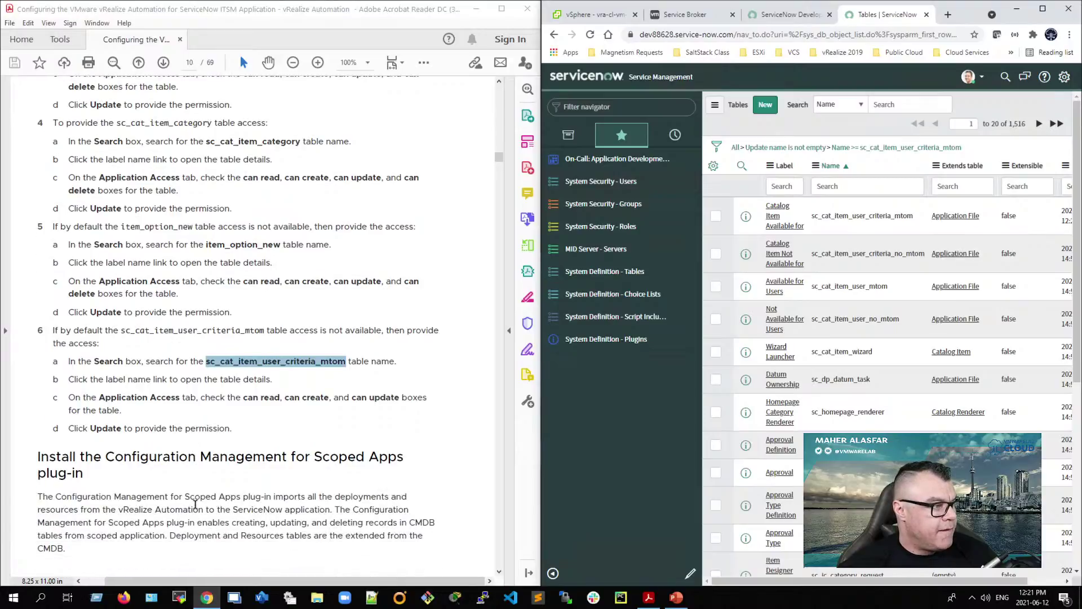
scroll(195, 503, down, 15)
scroll(195, 505, up, 15)
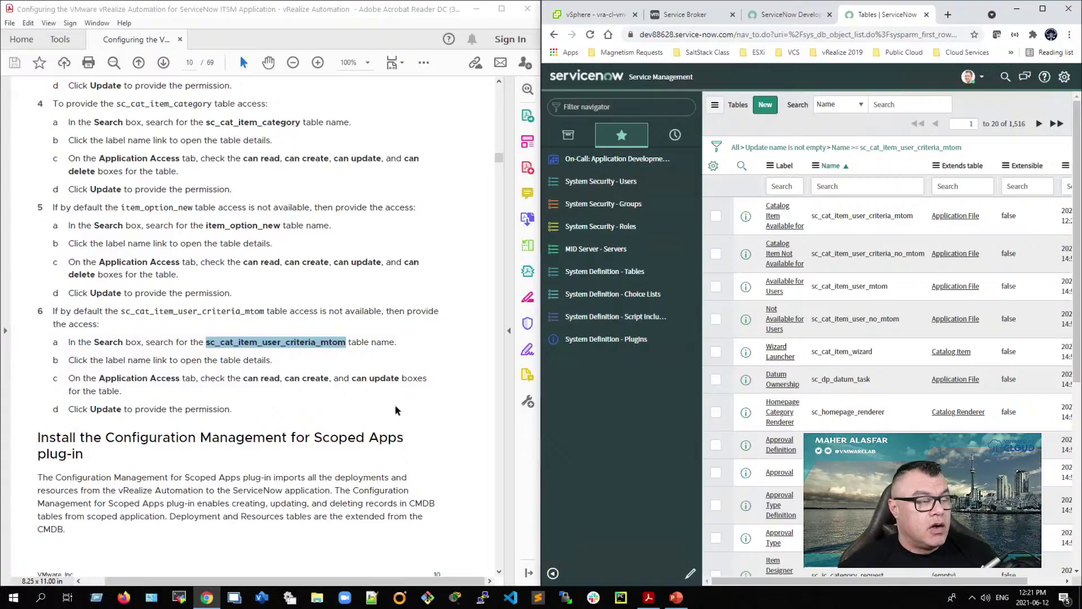
scroll(192, 521, down, 10)
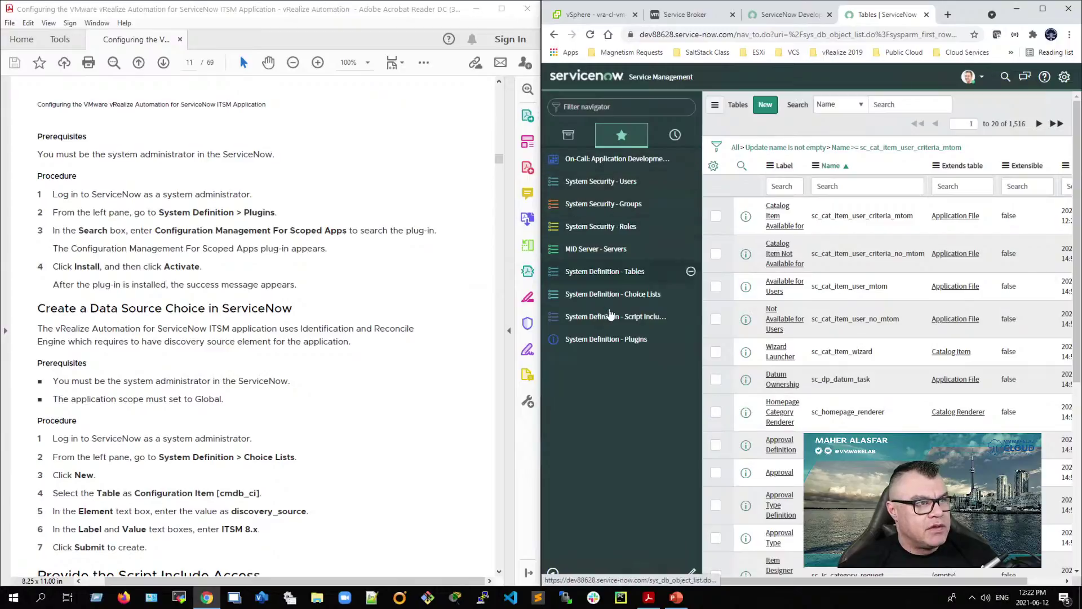
Step: Search Plugins for 'Configuration Management For Scoped Apps', finding the CMDB plug-in already Installed
click(621, 338)
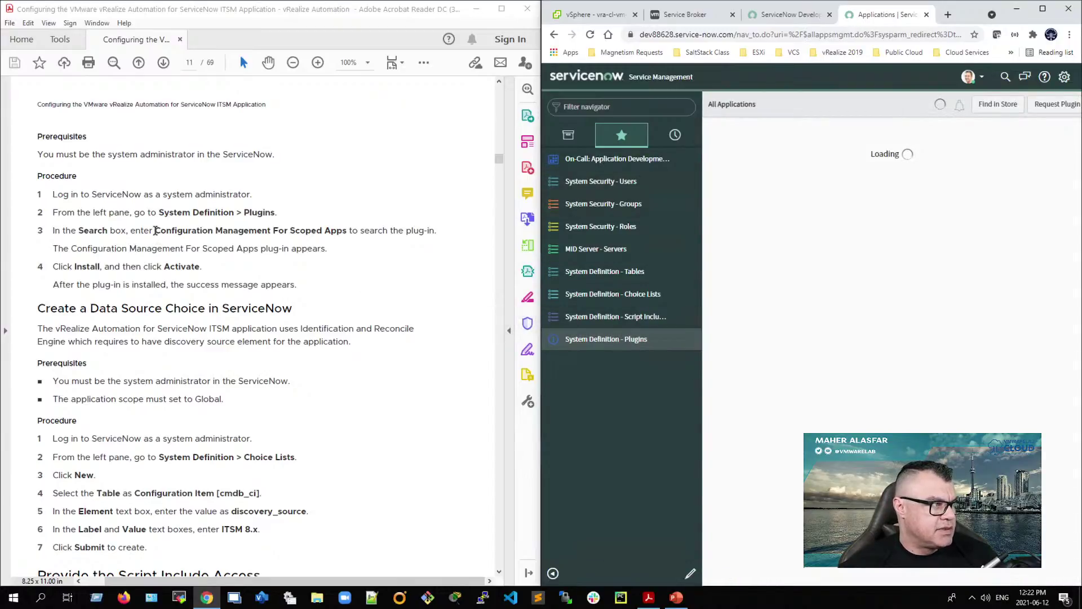
drag(155, 230, 346, 231)
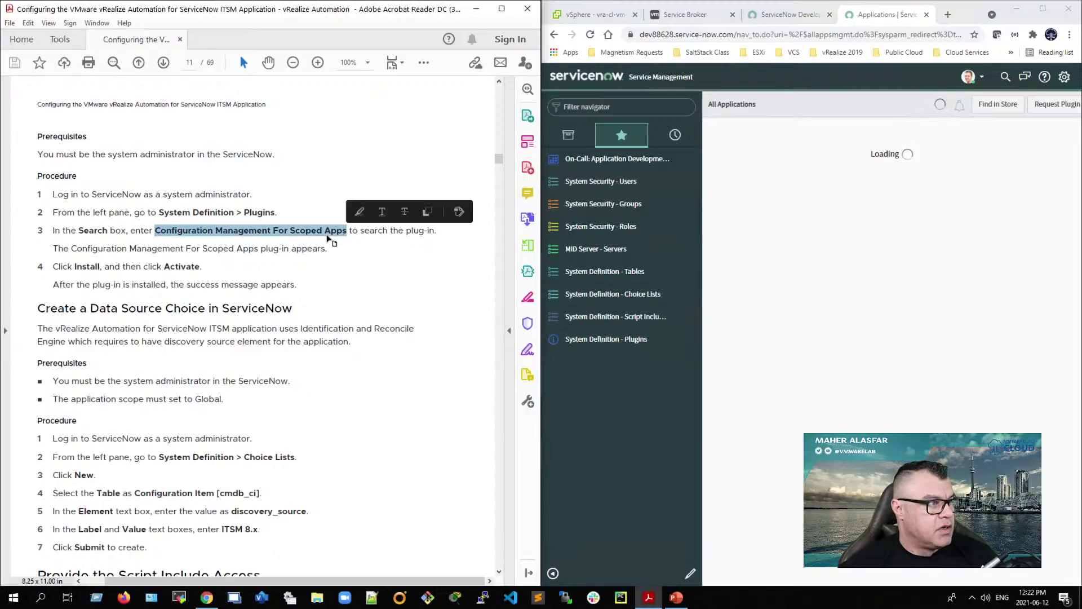
right_click(328, 236)
click(358, 249)
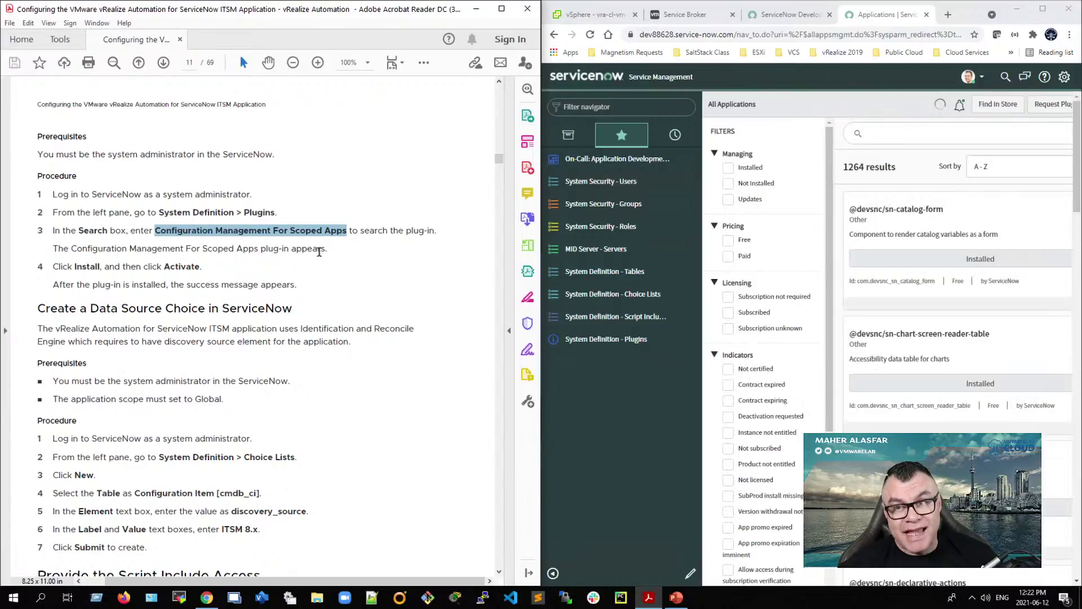
click(941, 132)
right_click(941, 133)
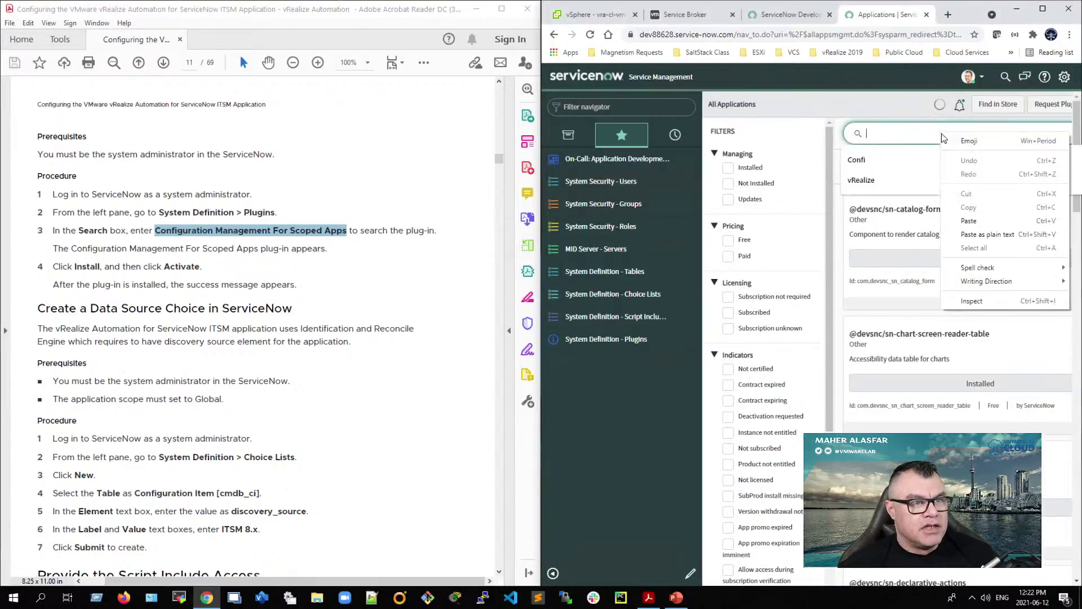
click(974, 221)
key(Return)
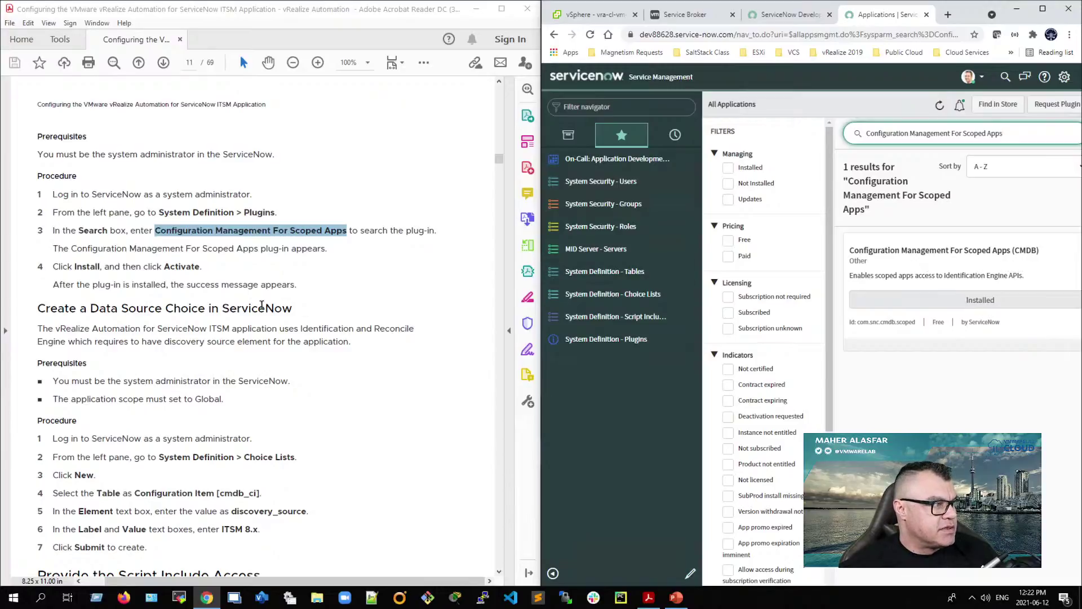
scroll(133, 376, down, 3)
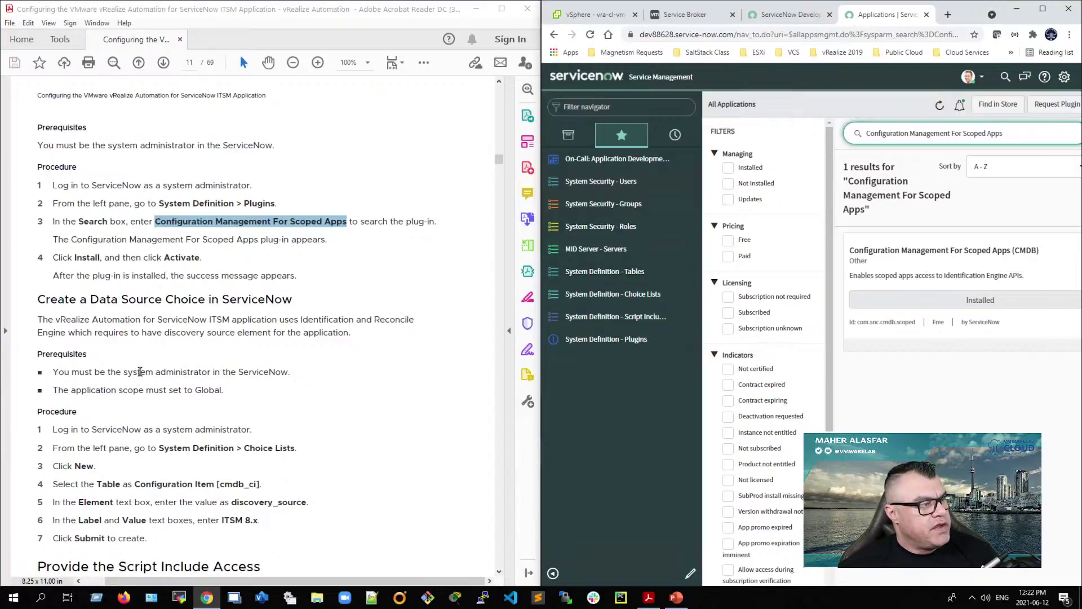
scroll(140, 371, down, 2)
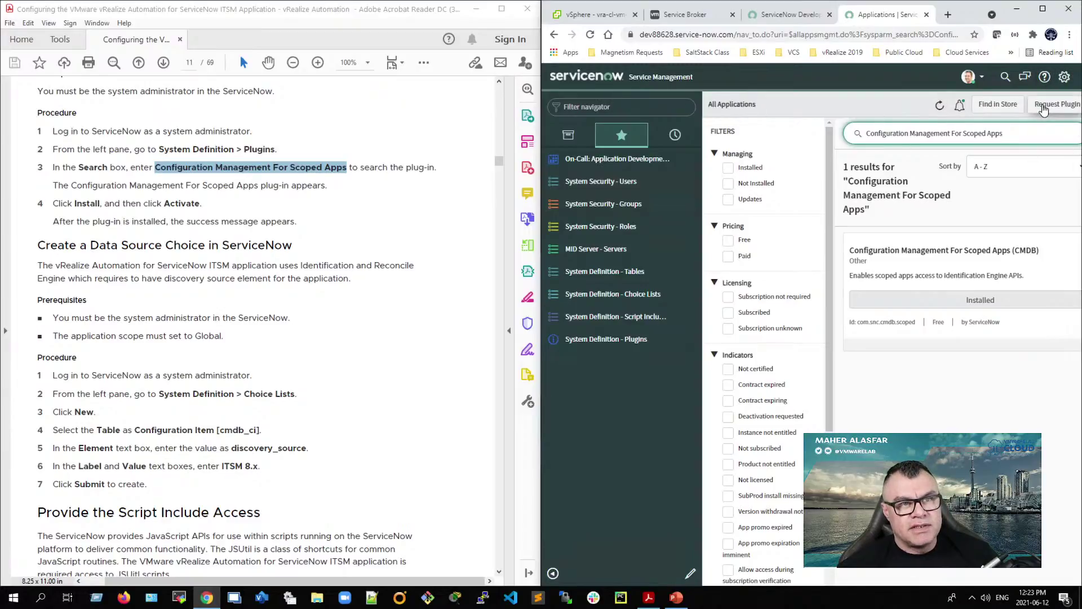
Step: Turn on 'Show application picker in header' in the Developer settings, then maximize Chrome
click(1065, 78)
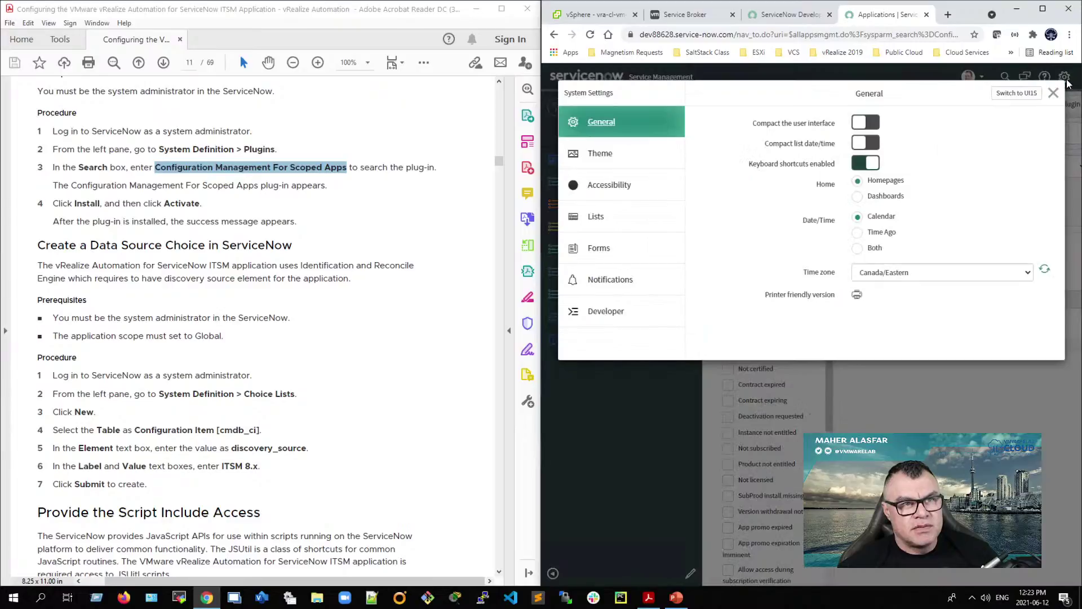
click(609, 322)
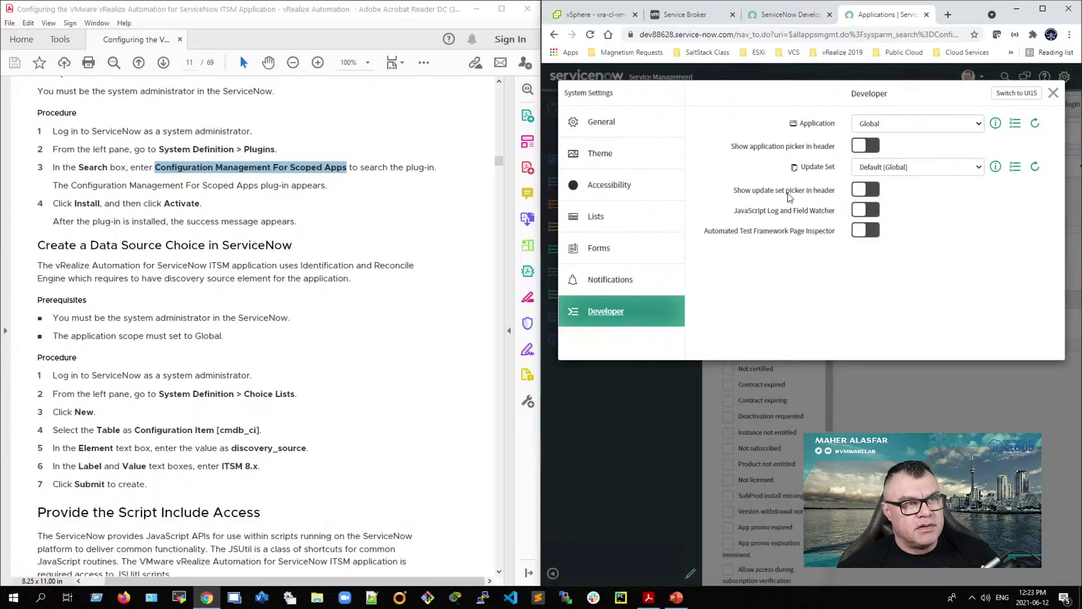
click(861, 146)
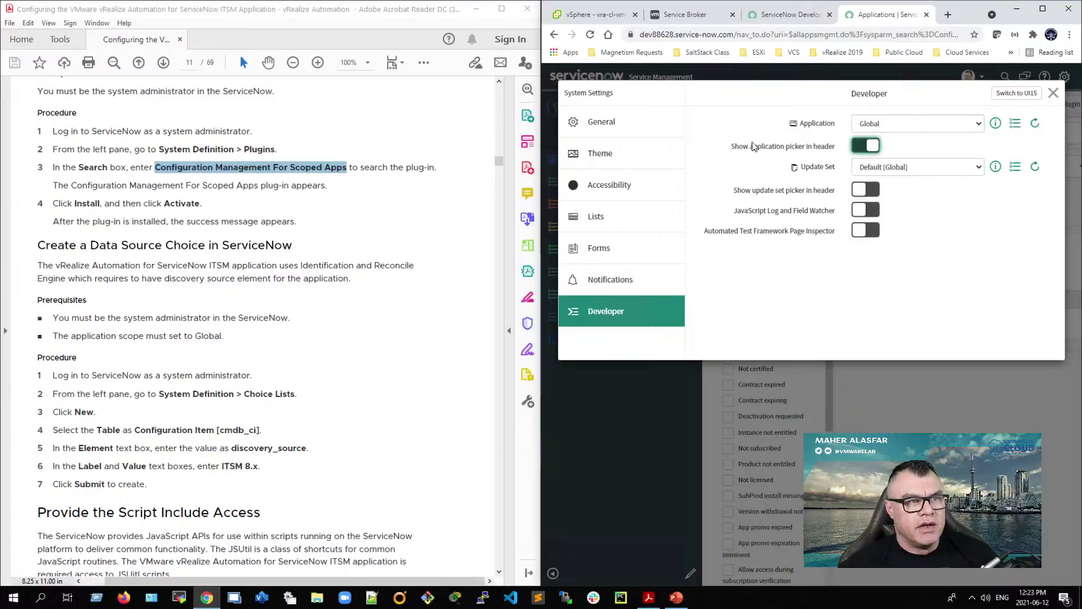
click(1052, 93)
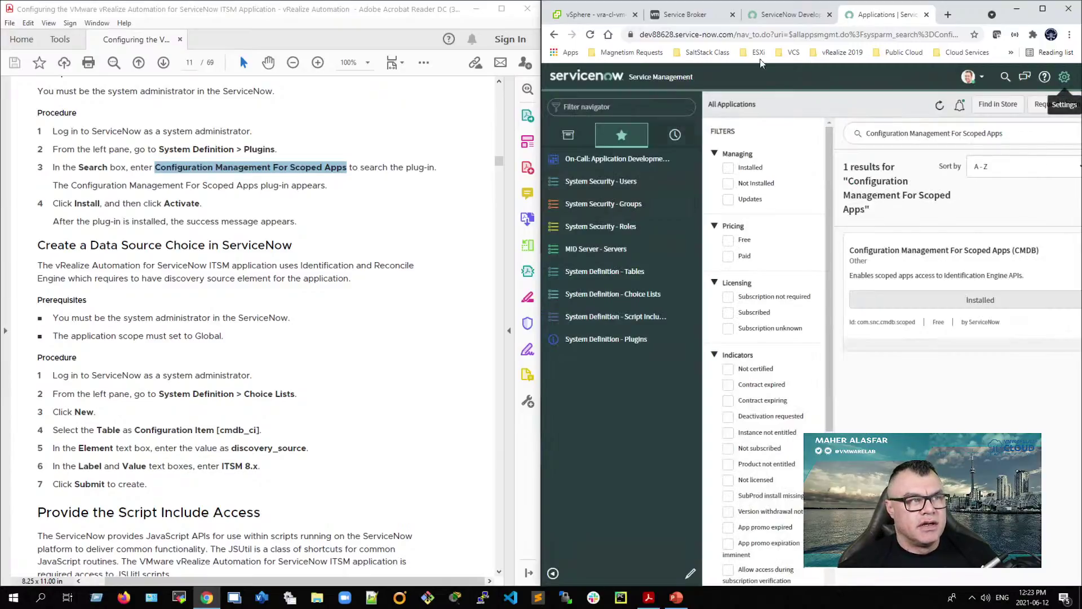
click(1043, 10)
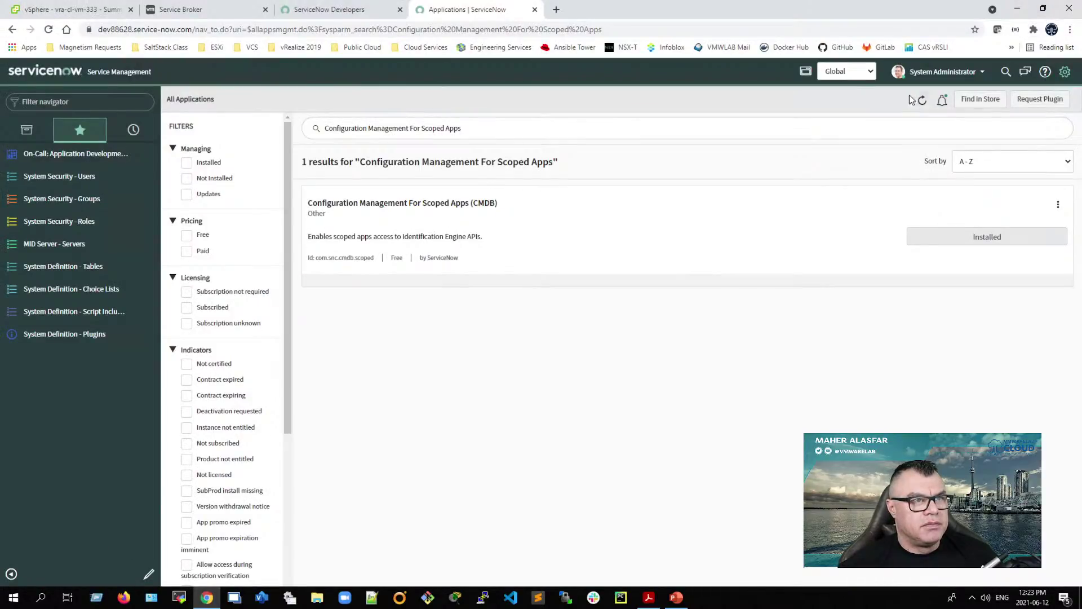
Step: Leave the header application scope picker set to Global
click(871, 72)
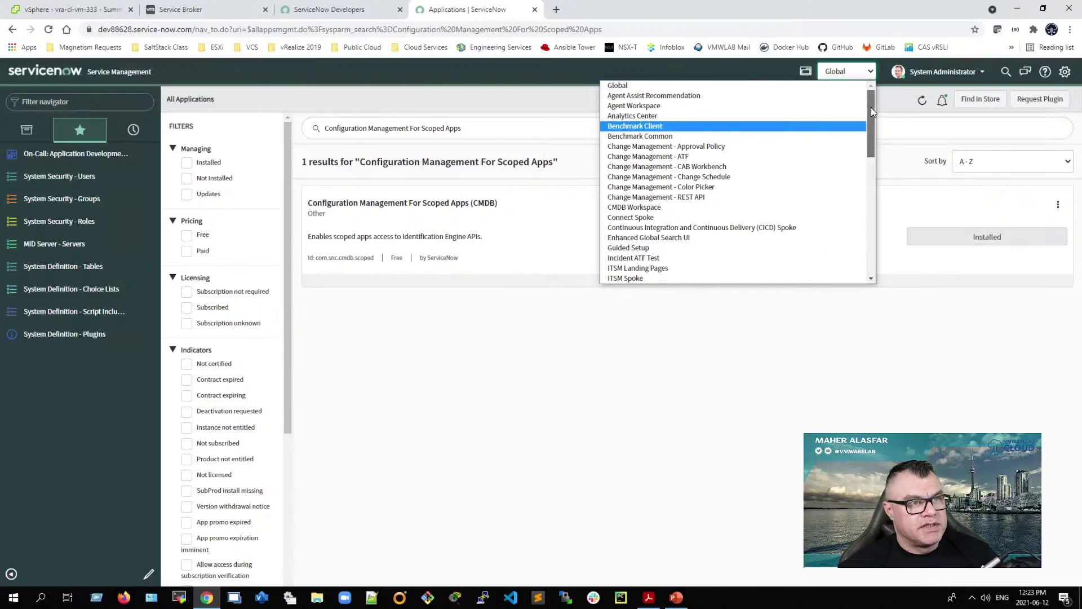
drag(871, 107, 867, 83)
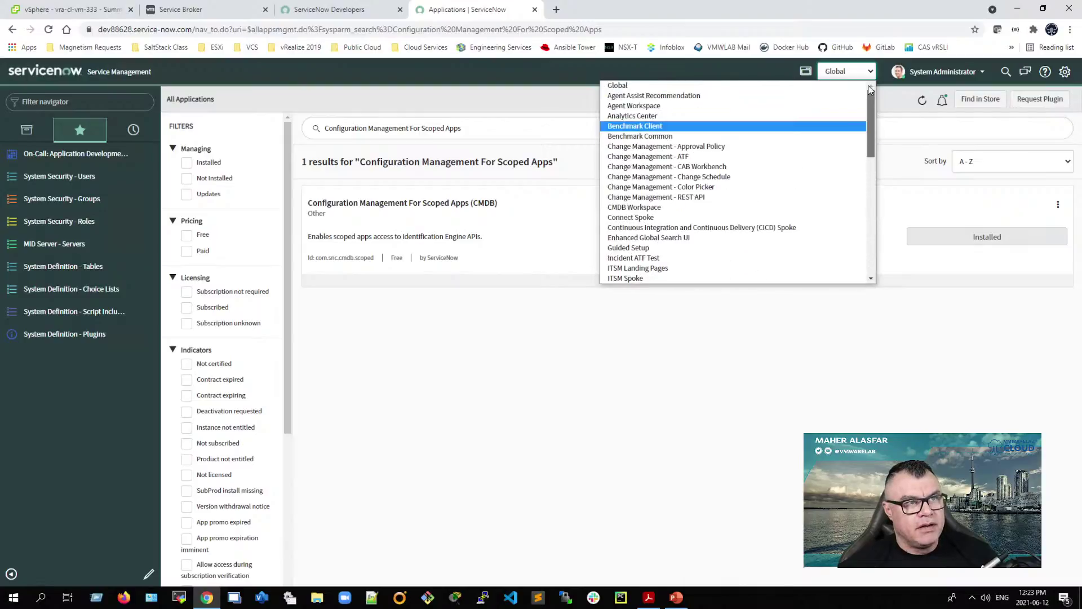
click(756, 68)
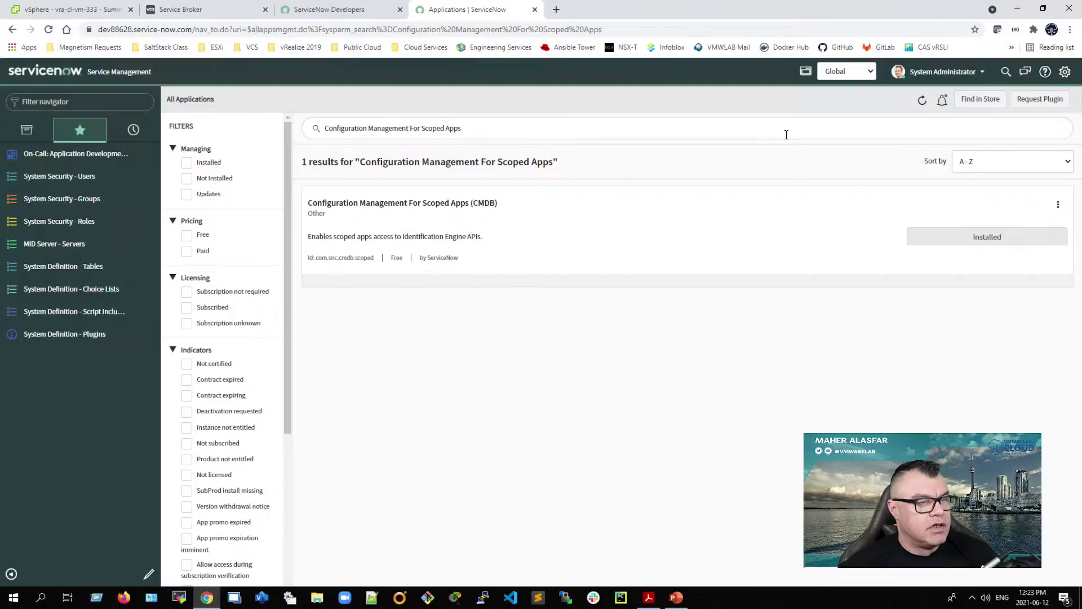
Step: Snap Chrome to the right half of the screen beside the PDF guide
click(1044, 12)
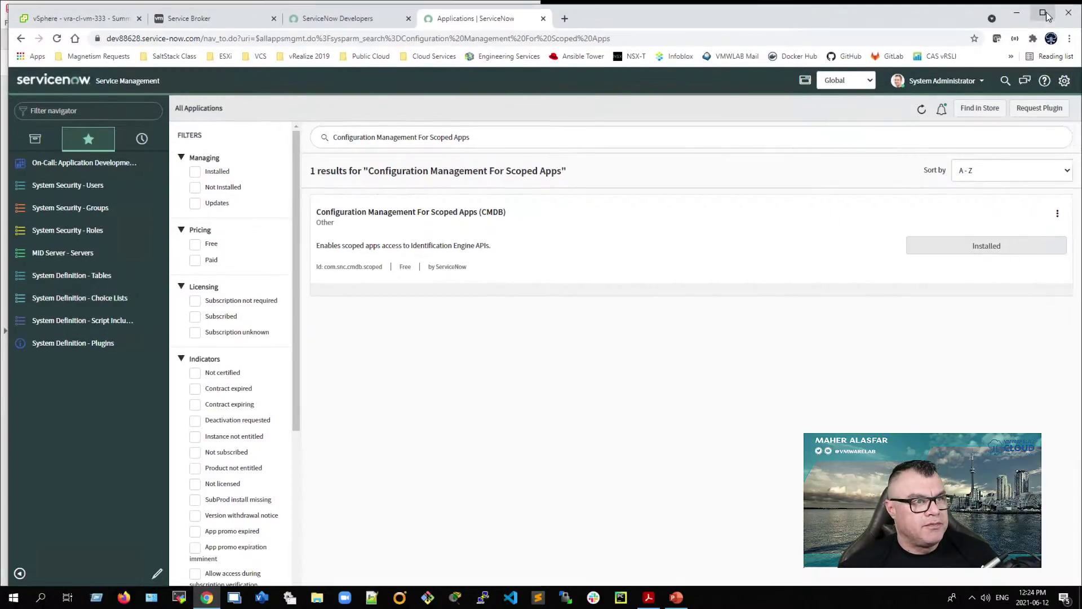
click(1043, 14)
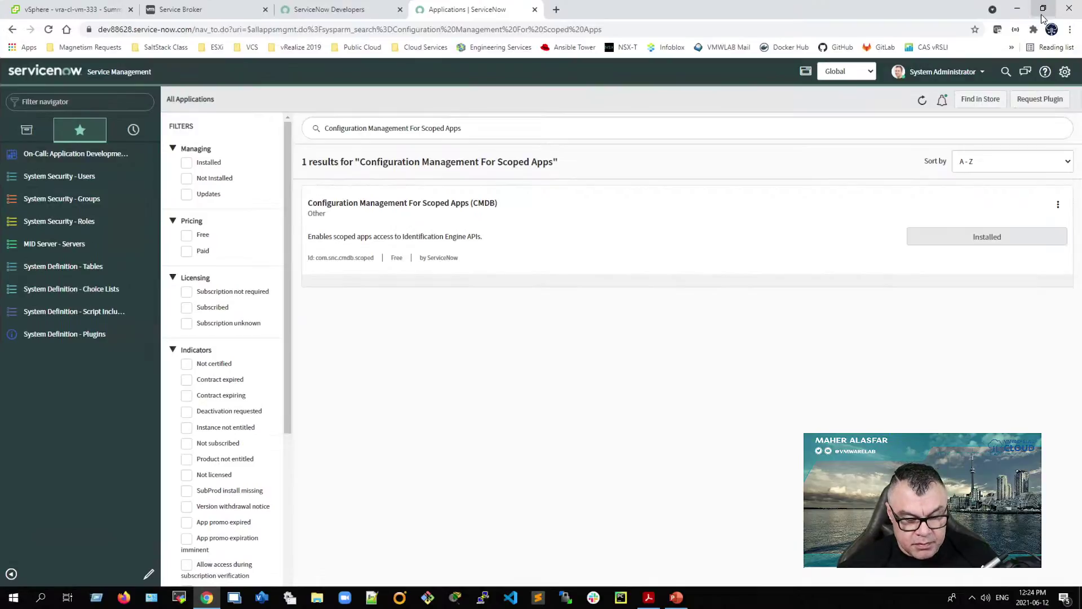
key(super+Right)
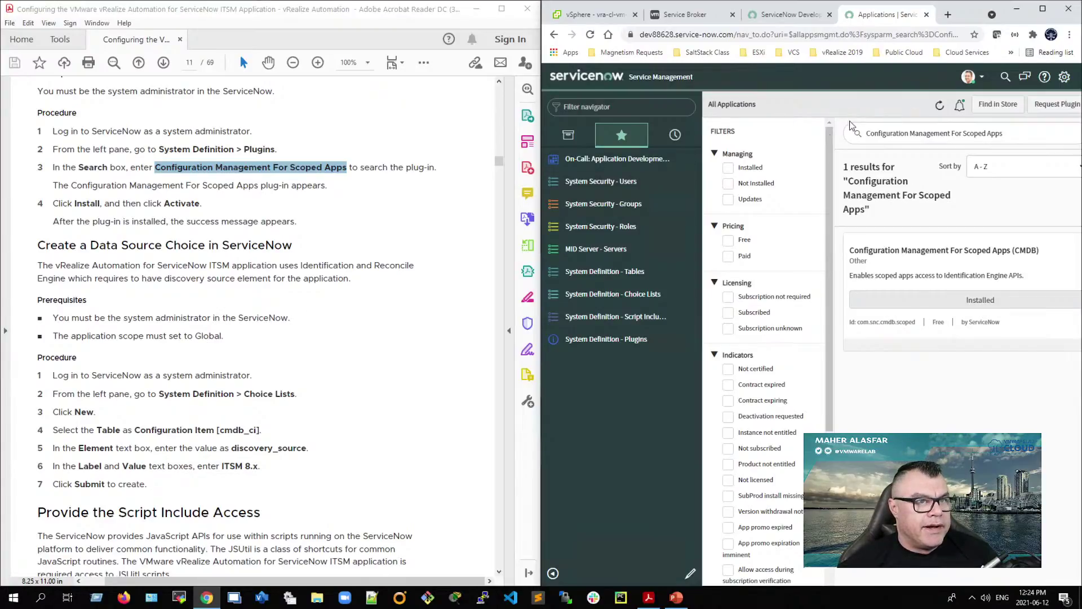
Step: Copy 'System Definition' from step 2 of the PDF guide
double_click(211, 399)
click(177, 396)
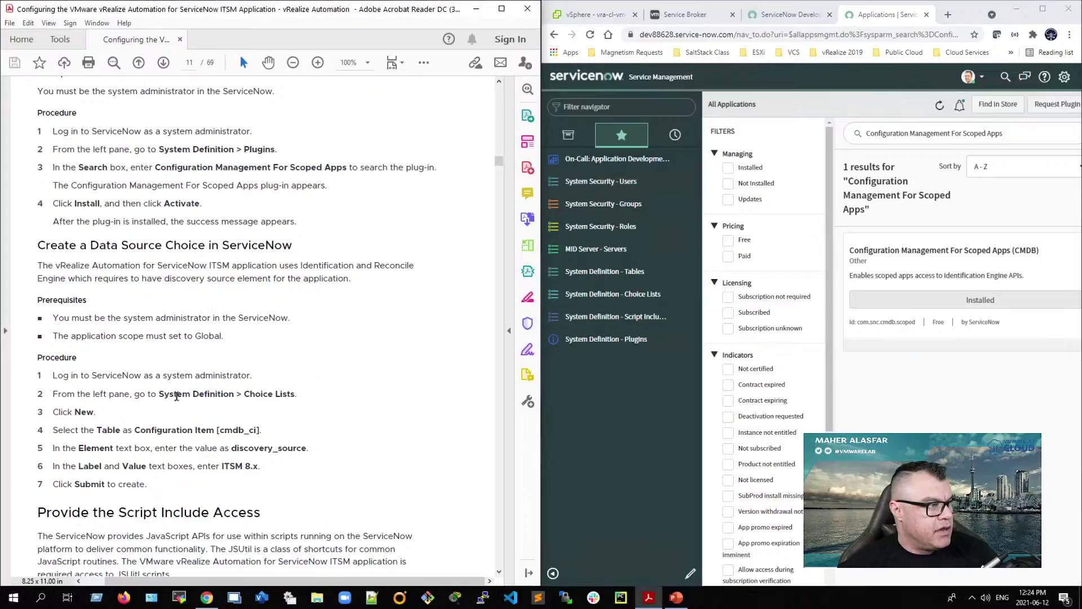
drag(159, 395, 234, 396)
right_click(220, 396)
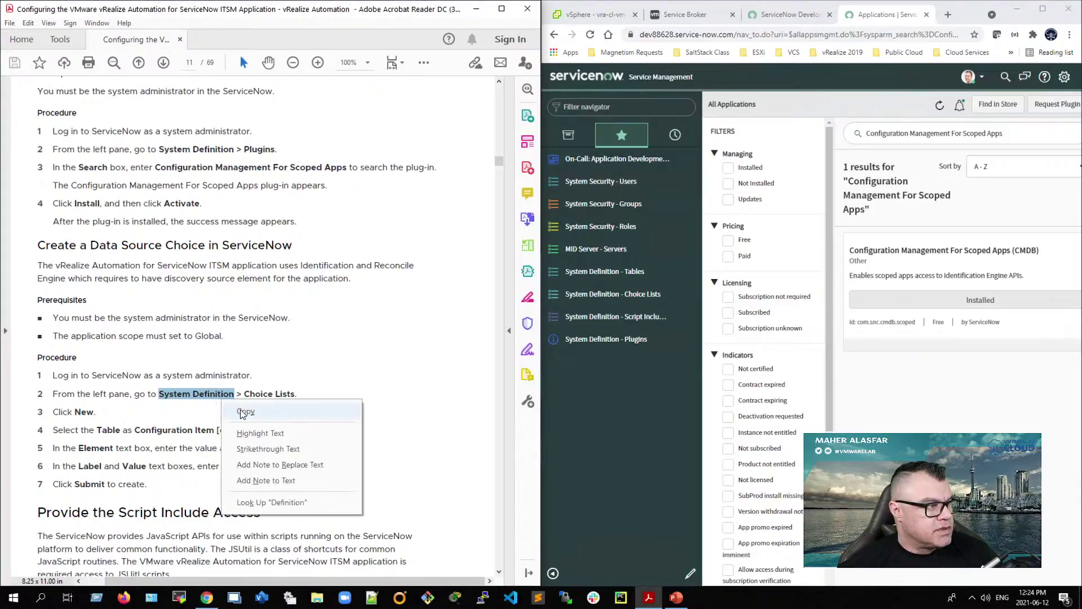
click(239, 408)
Step: Filter the navigator by System Definition, open Choice Lists and start a new Choice record
click(568, 135)
right_click(581, 107)
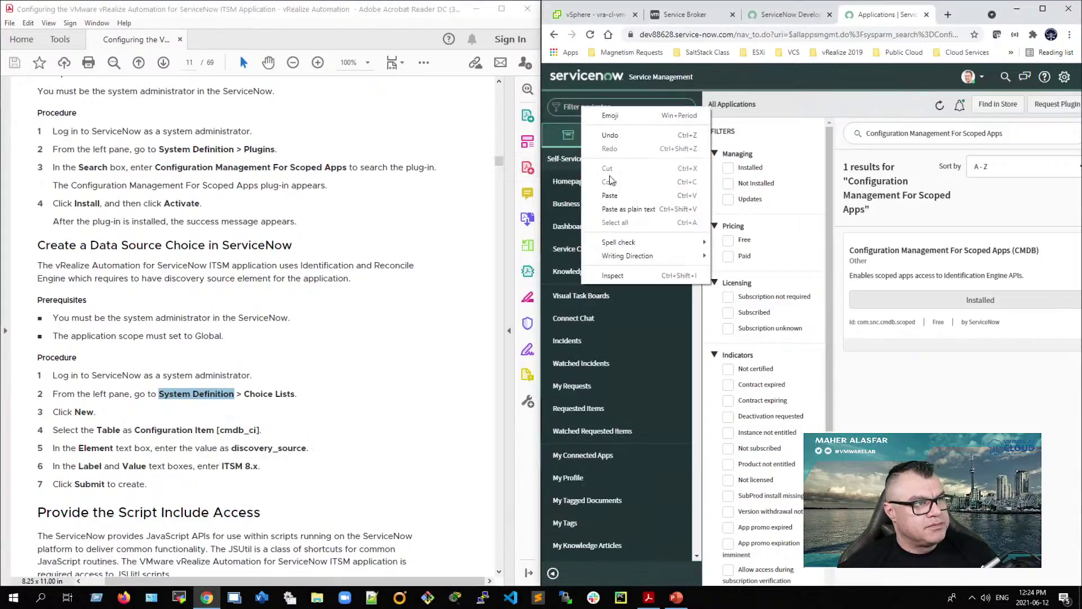
click(600, 192)
click(601, 186)
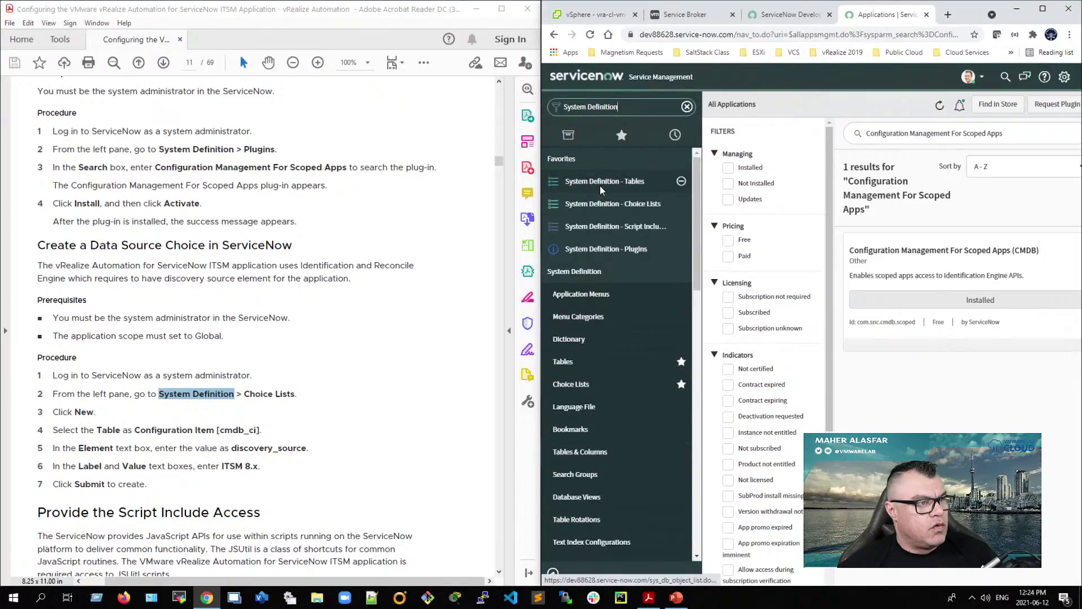
scroll(572, 276, down, 2)
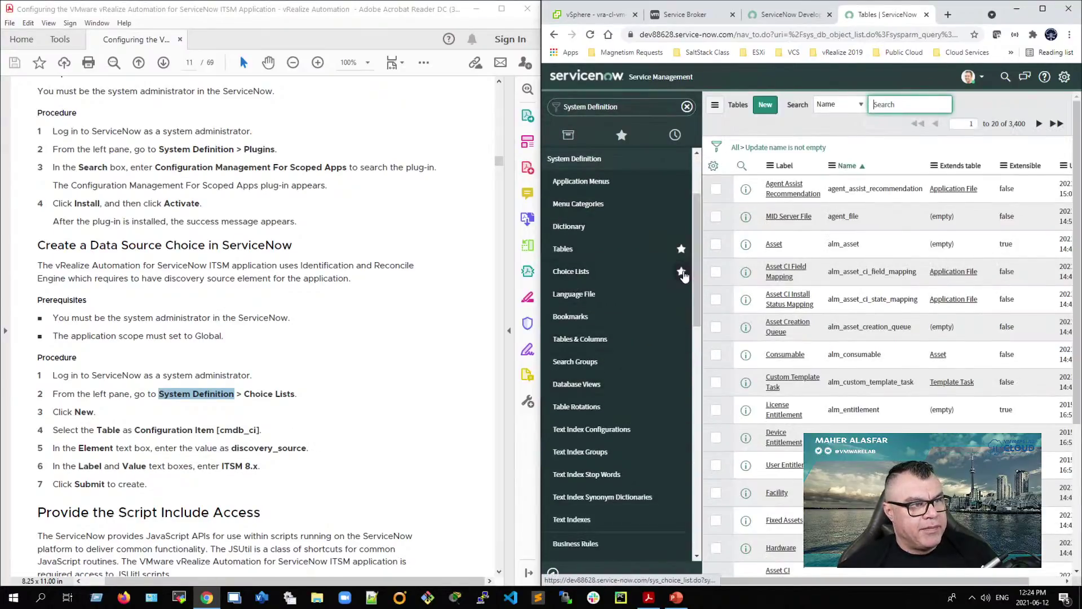
click(590, 271)
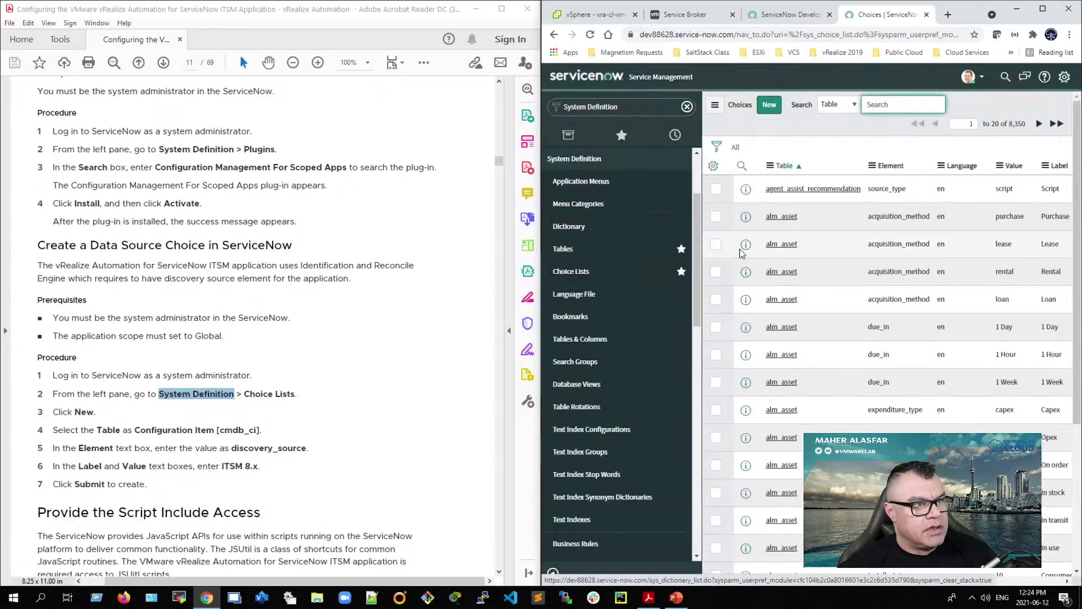
click(771, 107)
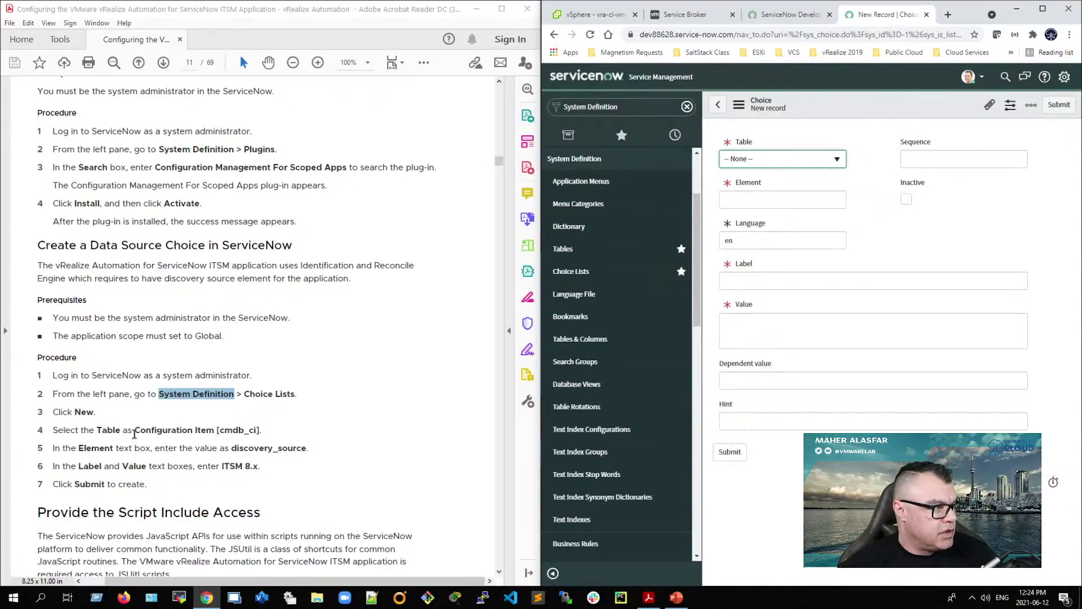
Step: Set the new Choice's Table to Configuration Item [cmdb_ci], copied from the guide
drag(135, 431, 254, 432)
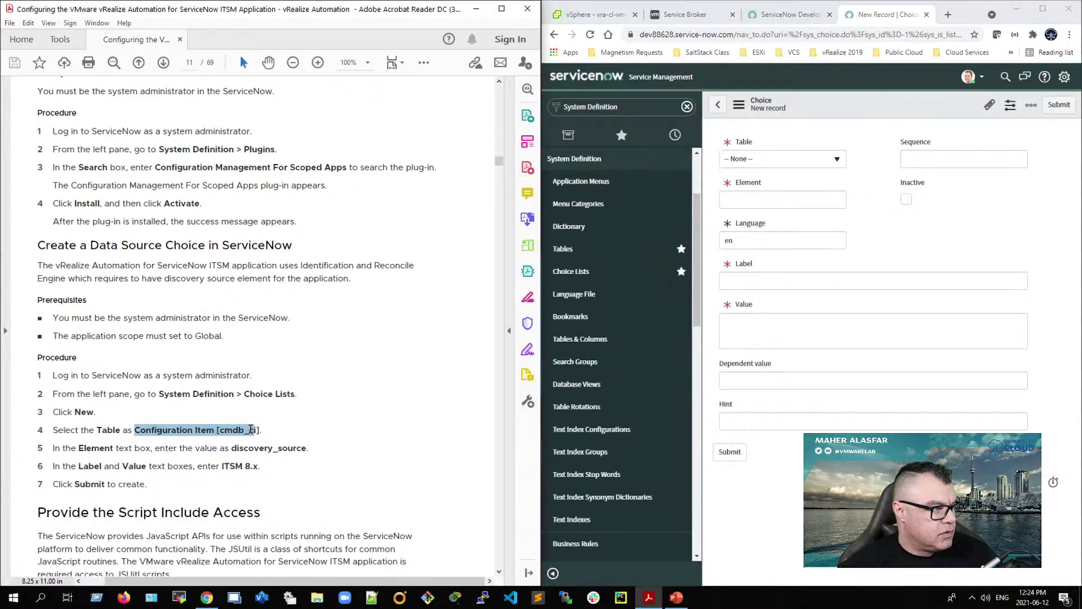
right_click(253, 430)
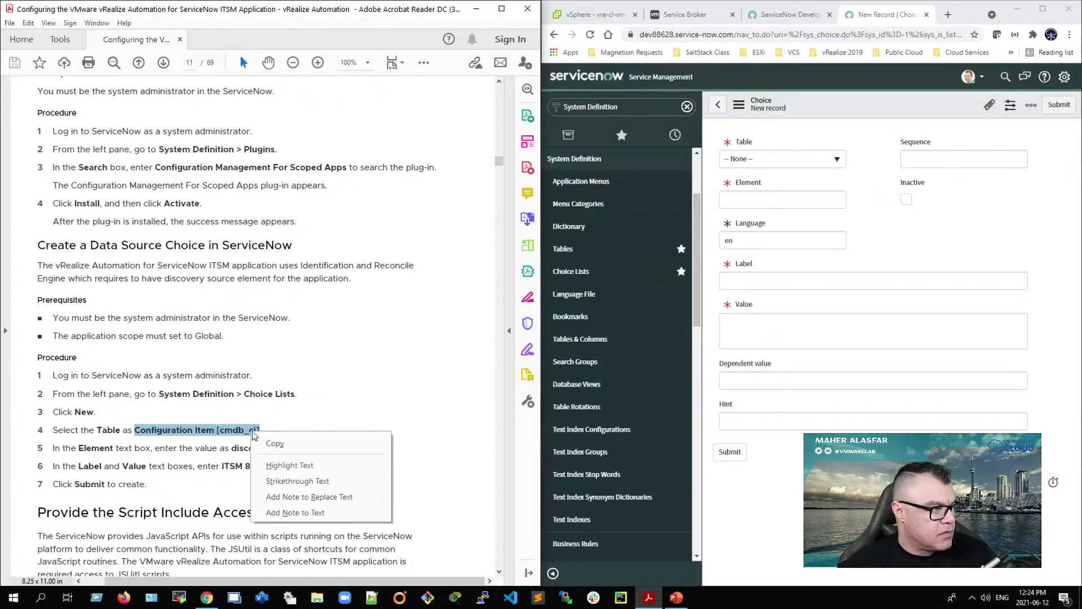
click(266, 440)
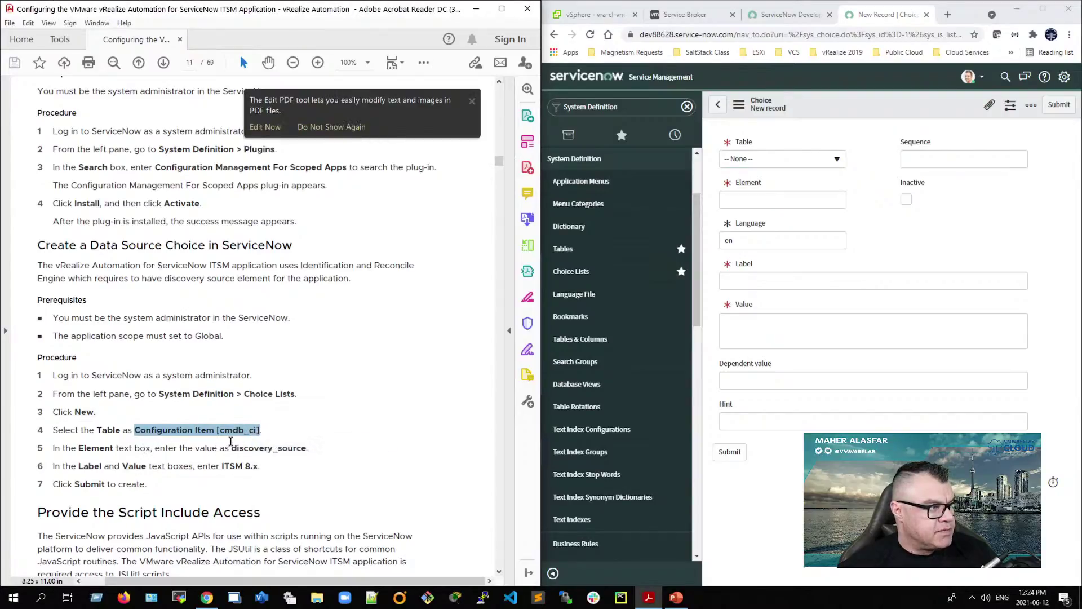
click(838, 164)
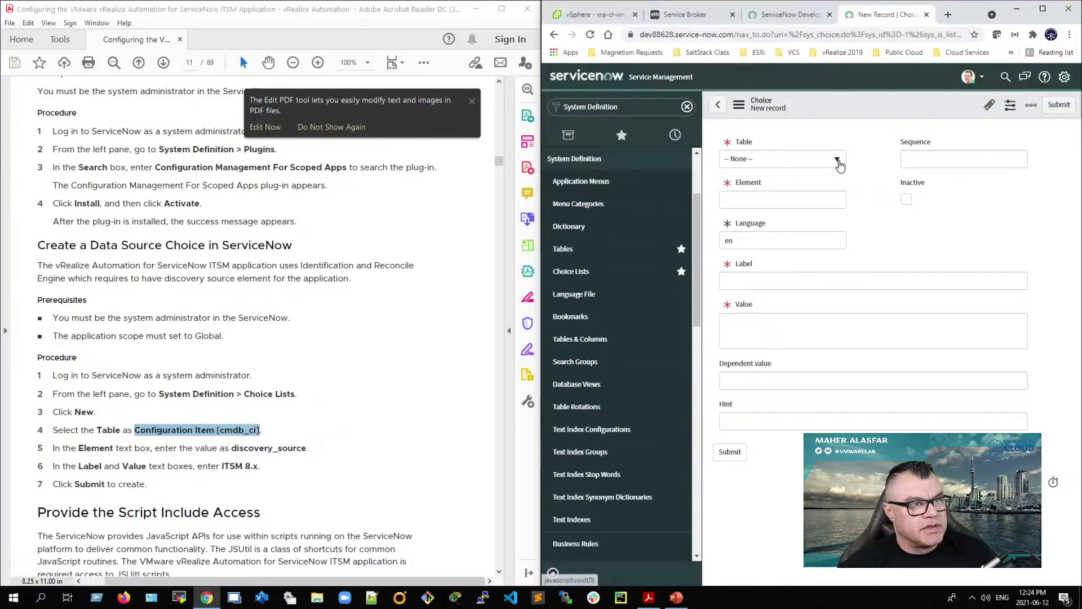
click(837, 160)
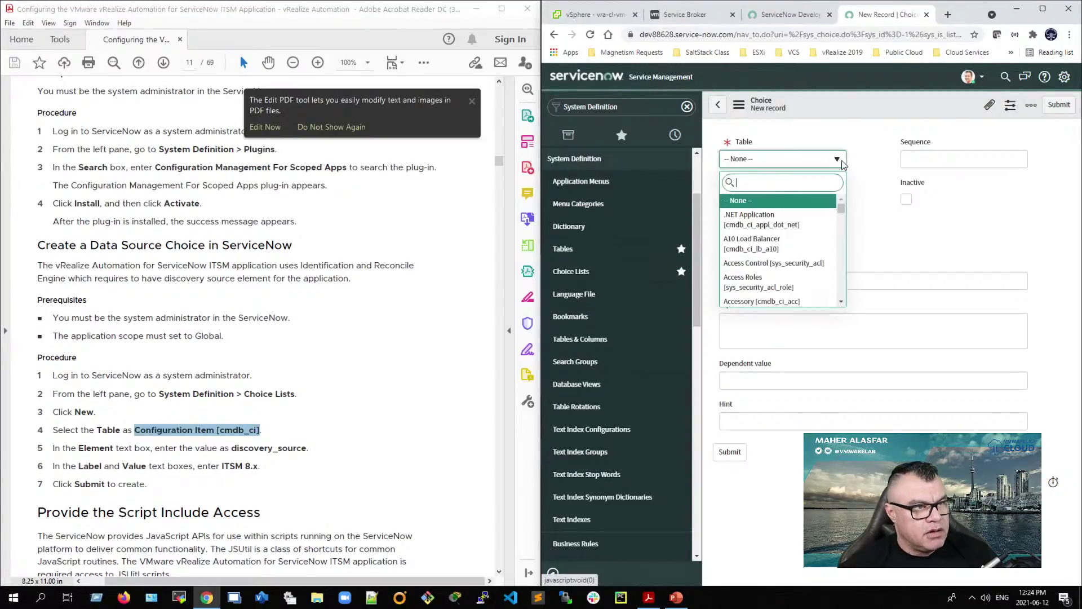
mouse_move(840, 208)
mouse_down()
mouse_move(847, 310)
mouse_move(841, 204)
mouse_up()
right_click(751, 181)
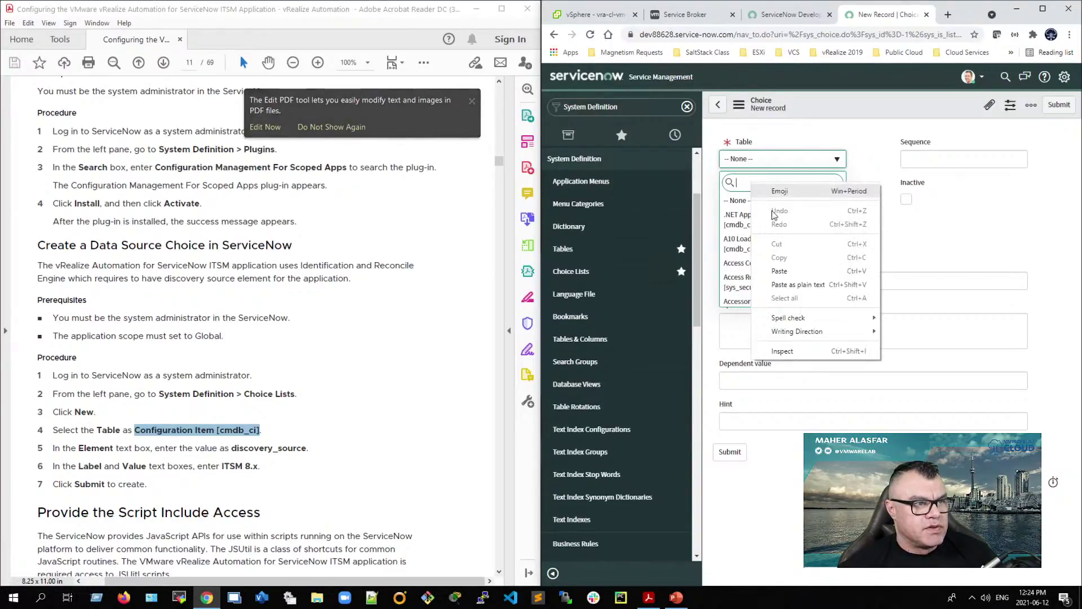
click(779, 271)
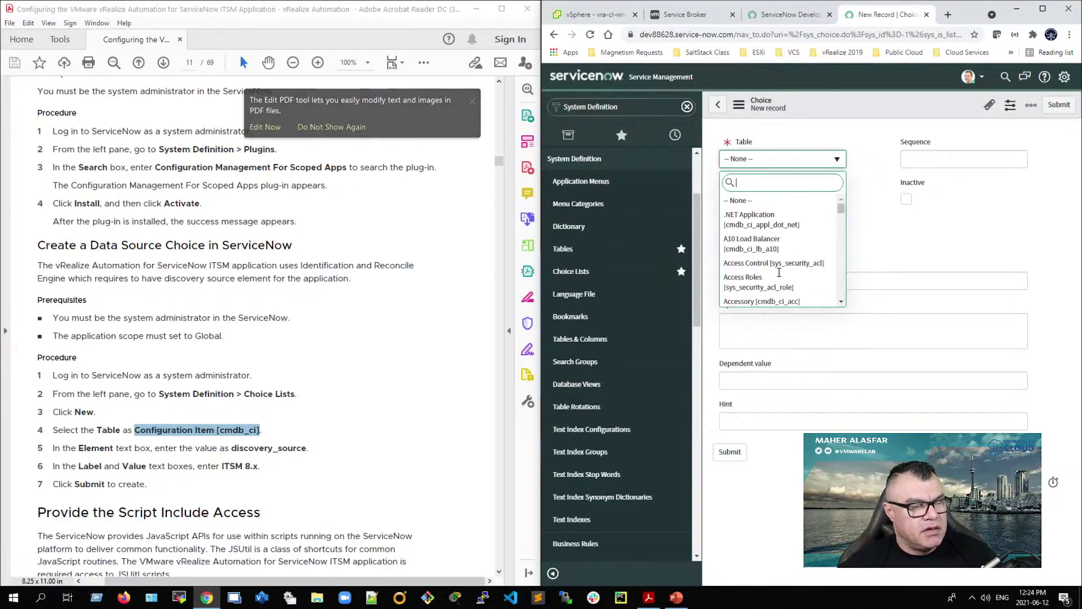
key(ctrl+v)
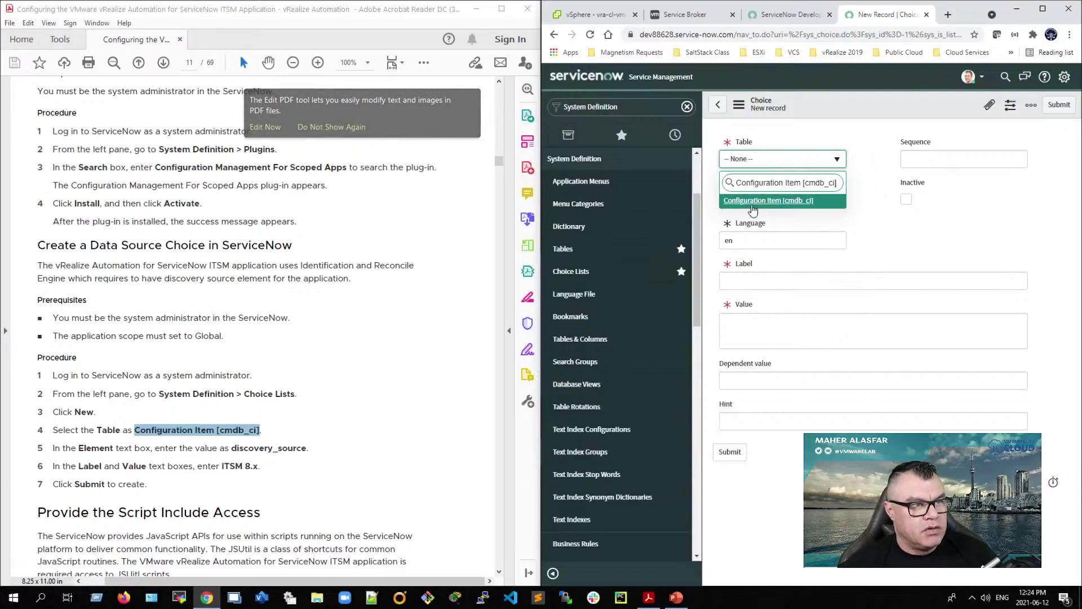
click(761, 201)
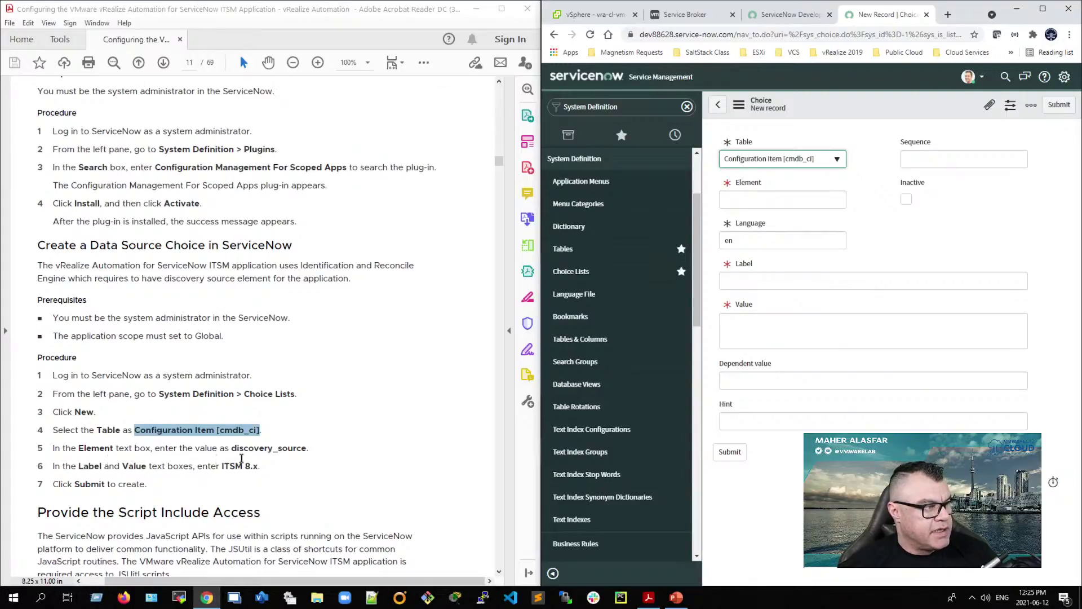
Step: Copy the element name discovery_source from step 5 of the guide
drag(233, 449, 308, 449)
right_click(304, 449)
click(316, 460)
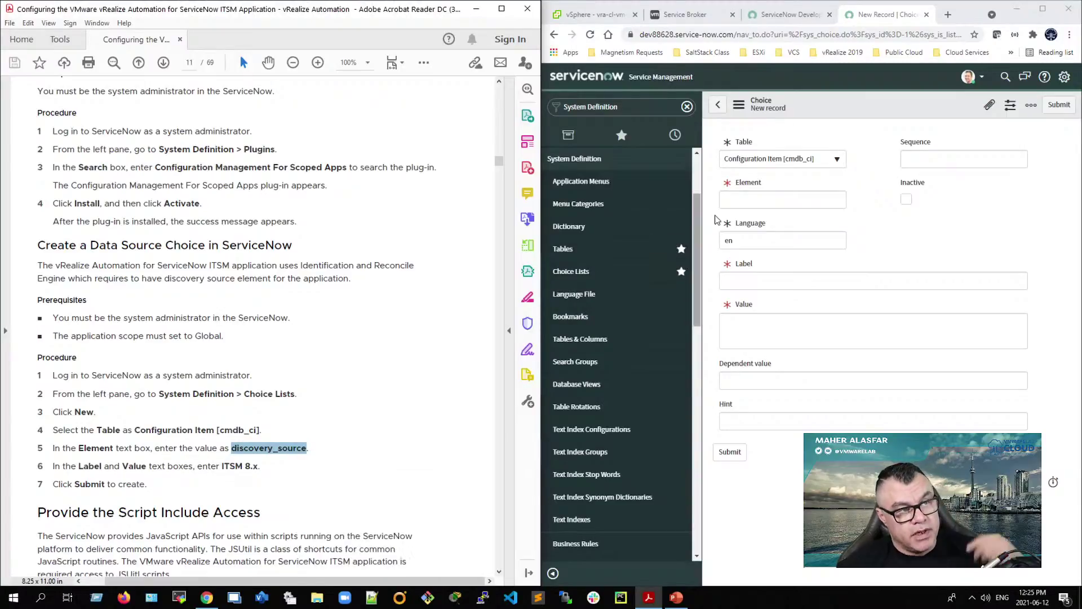
Step: Paste discovery_source into the Choice's Element field
click(733, 199)
right_click(734, 199)
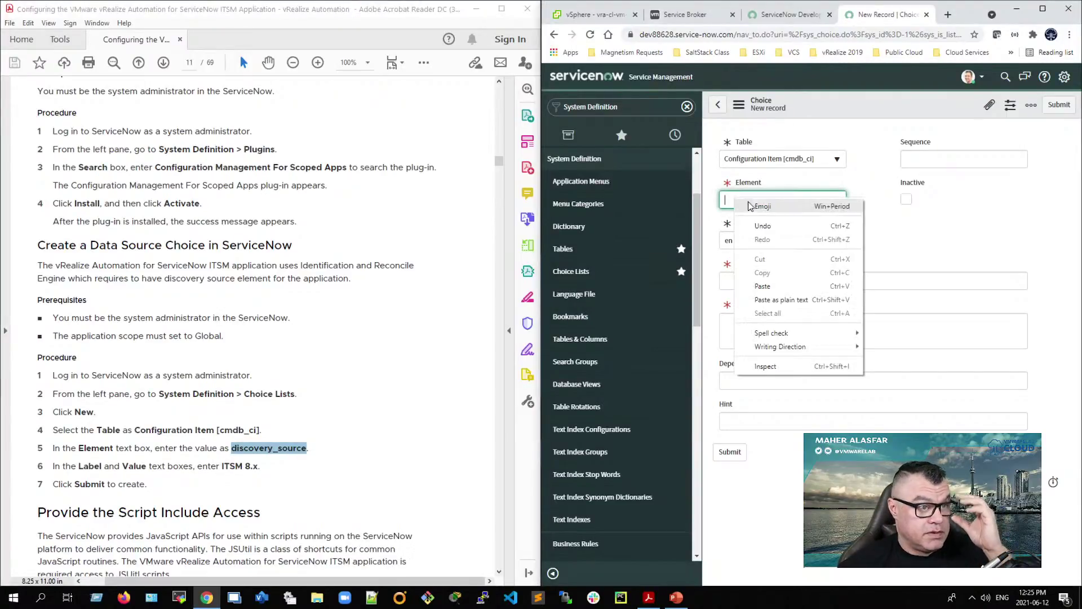
click(764, 287)
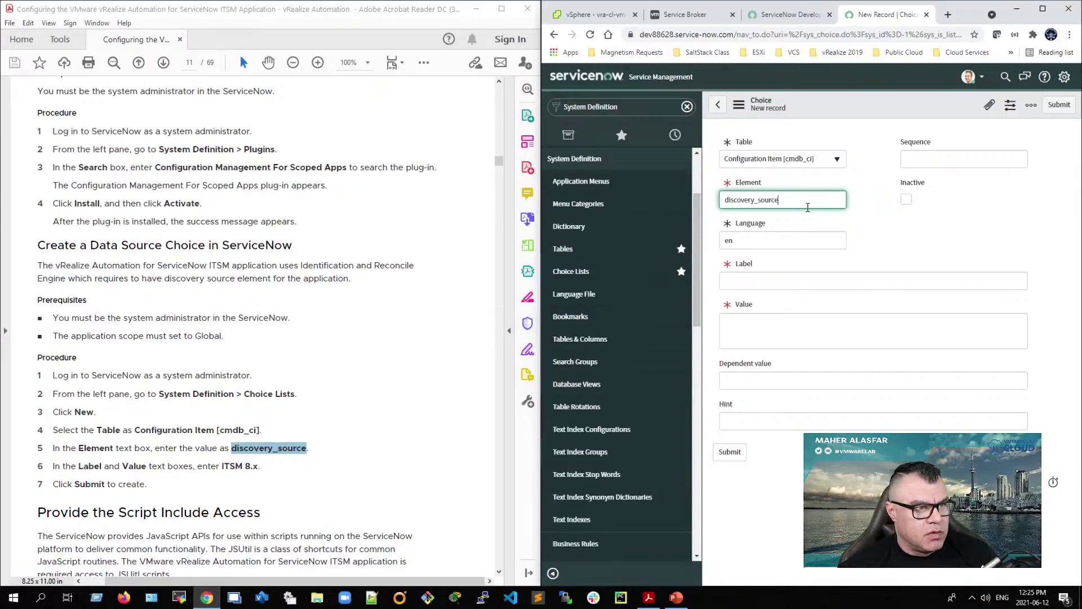
drag(781, 200, 628, 204)
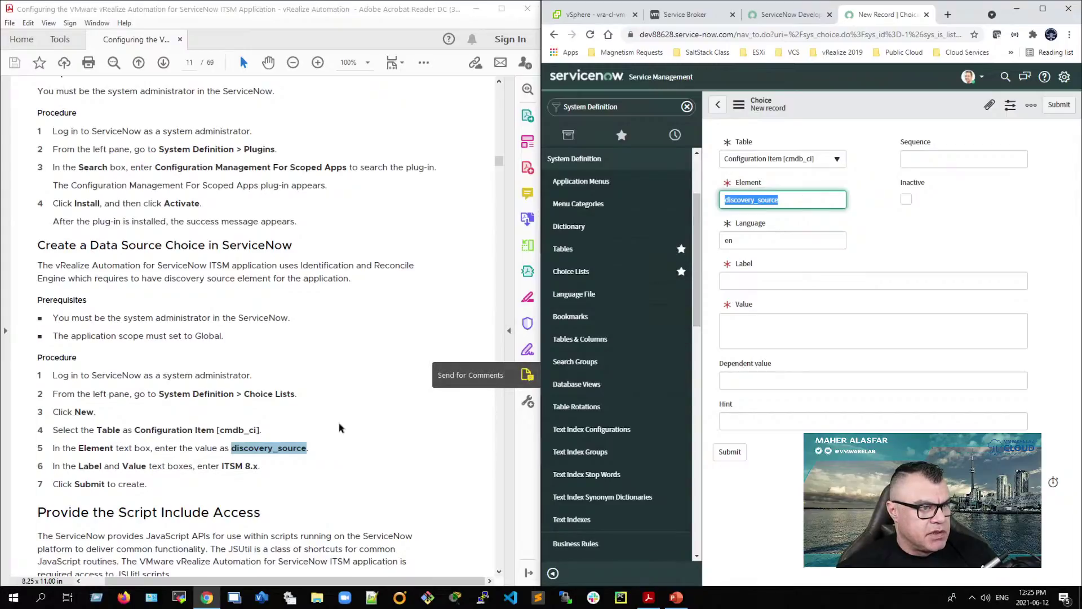
scroll(296, 462, down, 1)
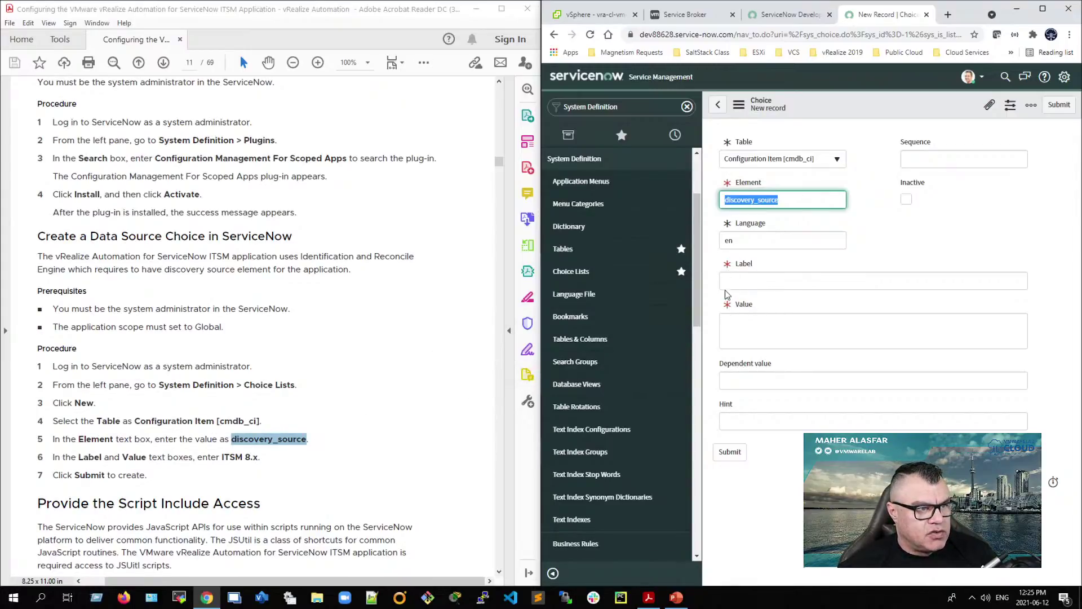
Step: Fill Label and Value with 'ITSM 8.x' from the guide and submit the choice
click(229, 459)
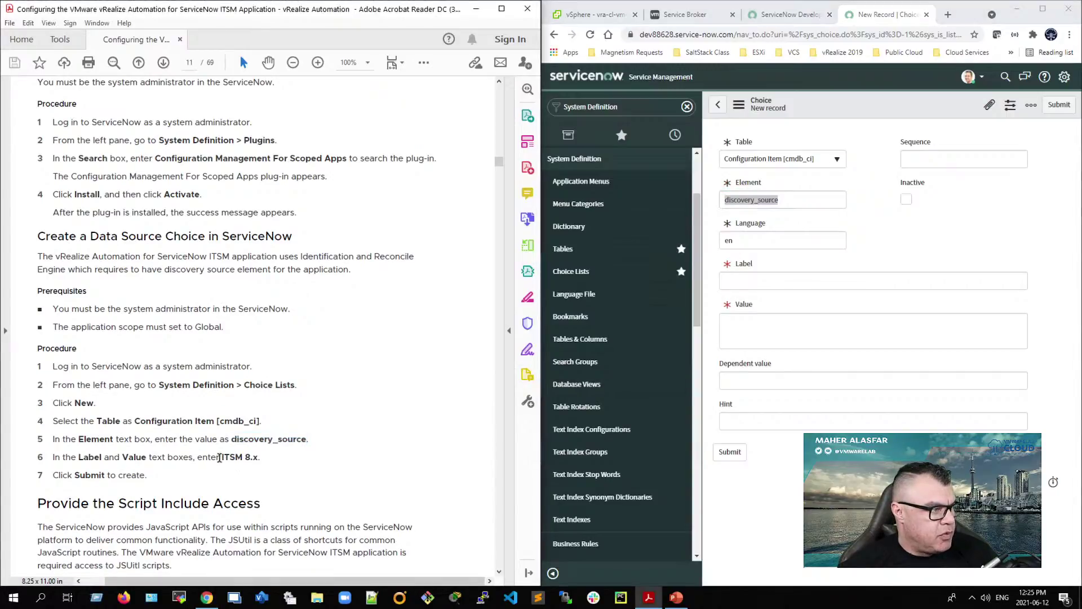
drag(222, 457, 258, 458)
right_click(242, 461)
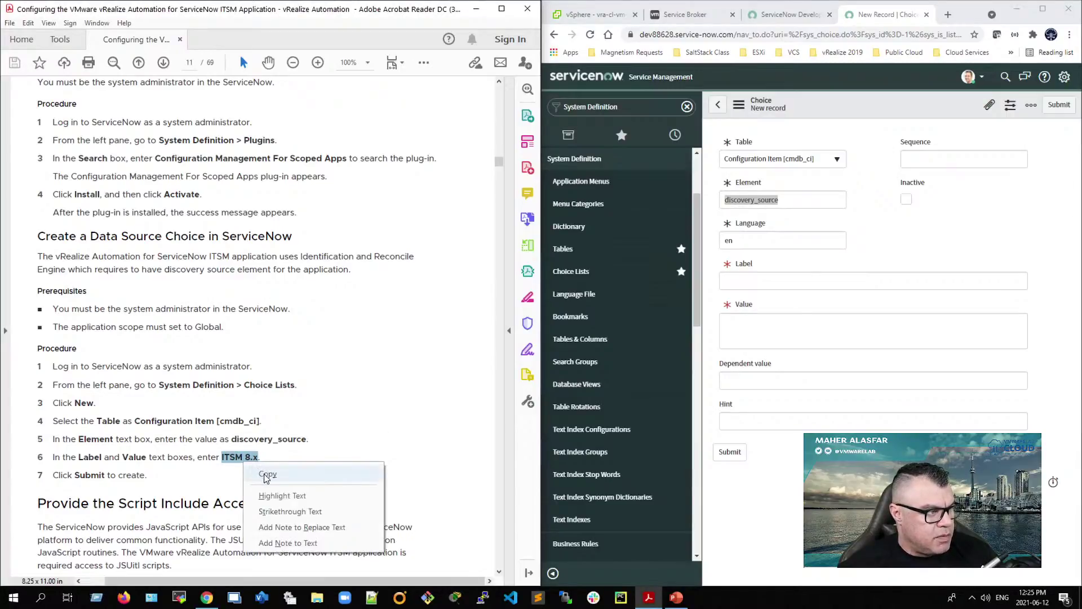
click(266, 476)
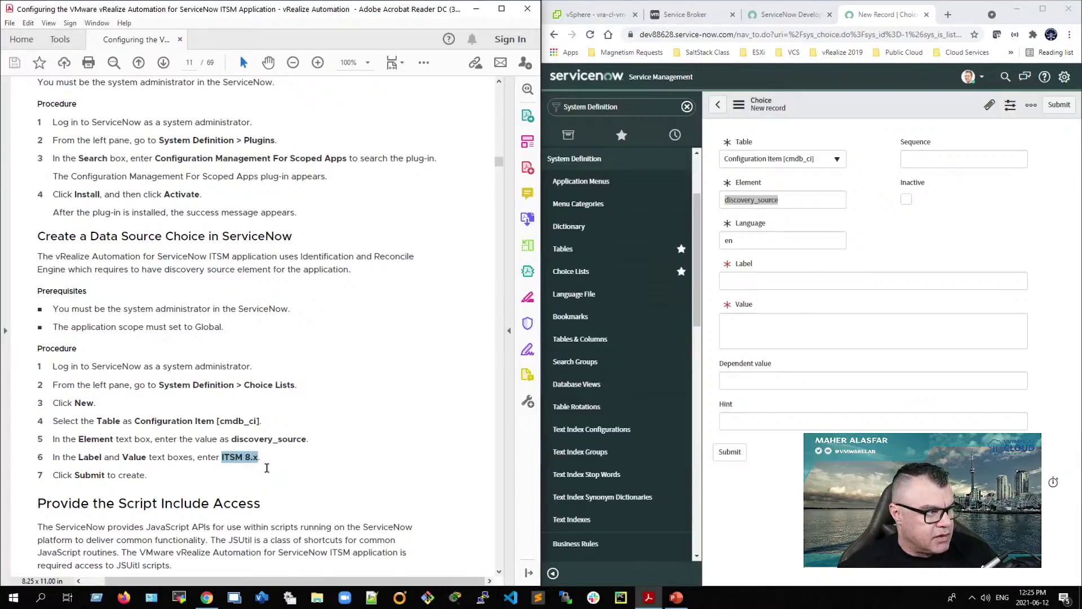
right_click(763, 284)
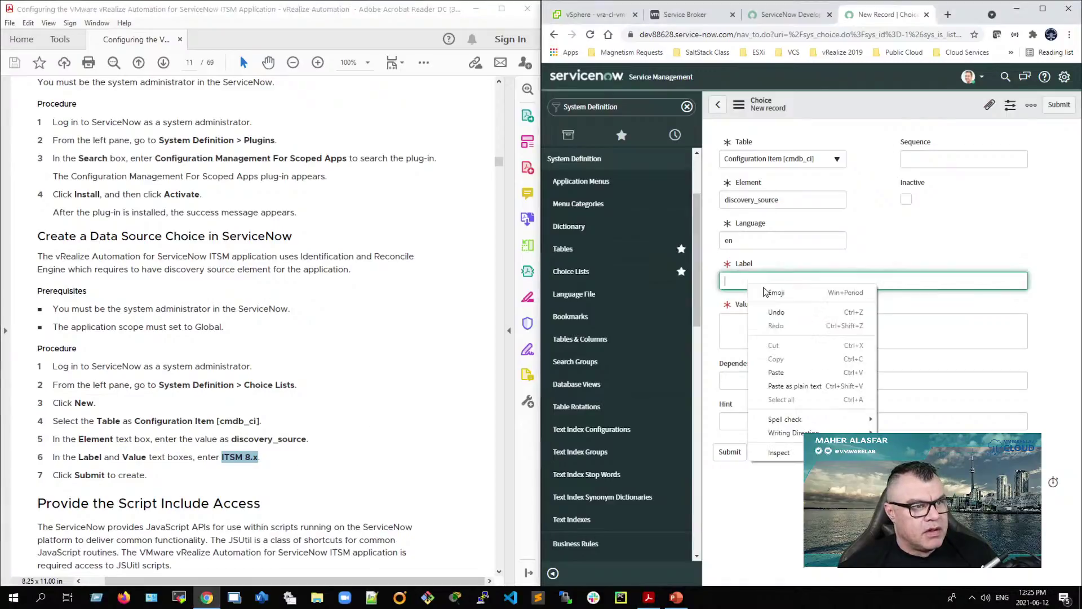
click(772, 370)
right_click(761, 326)
click(777, 412)
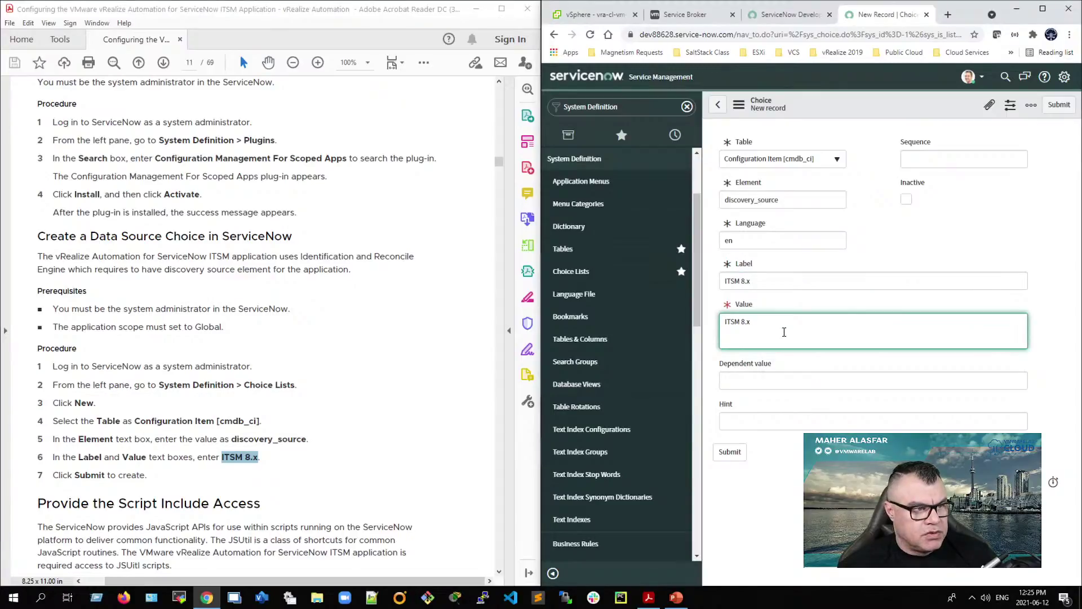
click(767, 279)
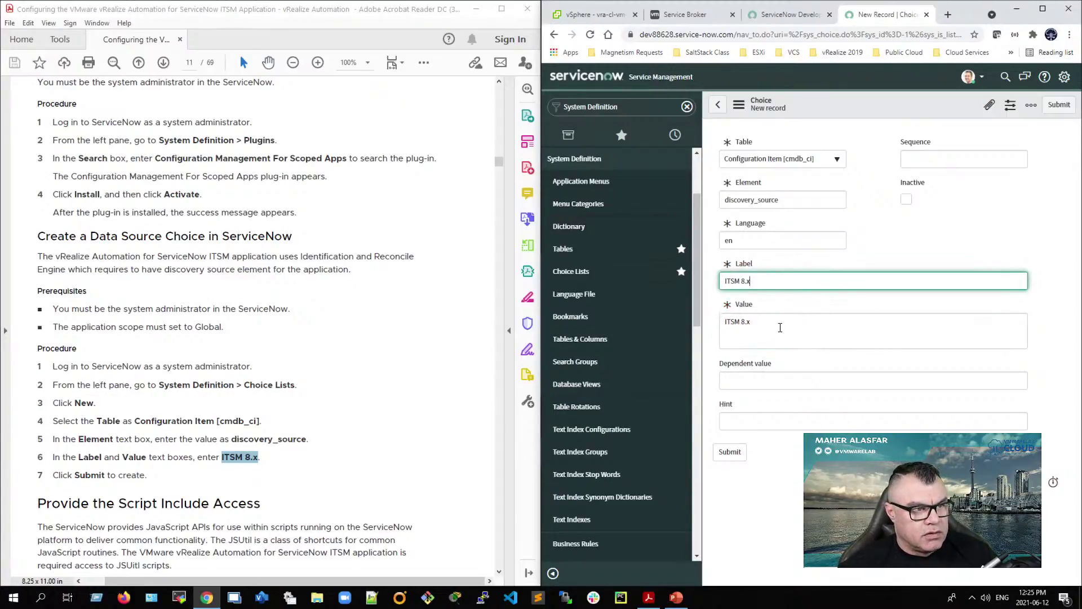
click(745, 338)
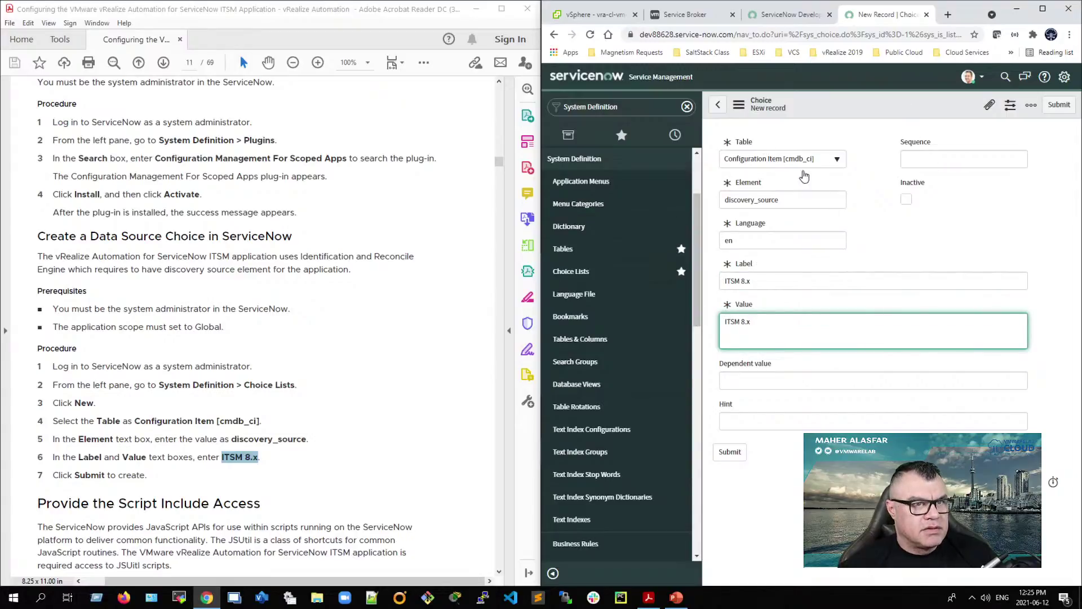
click(730, 451)
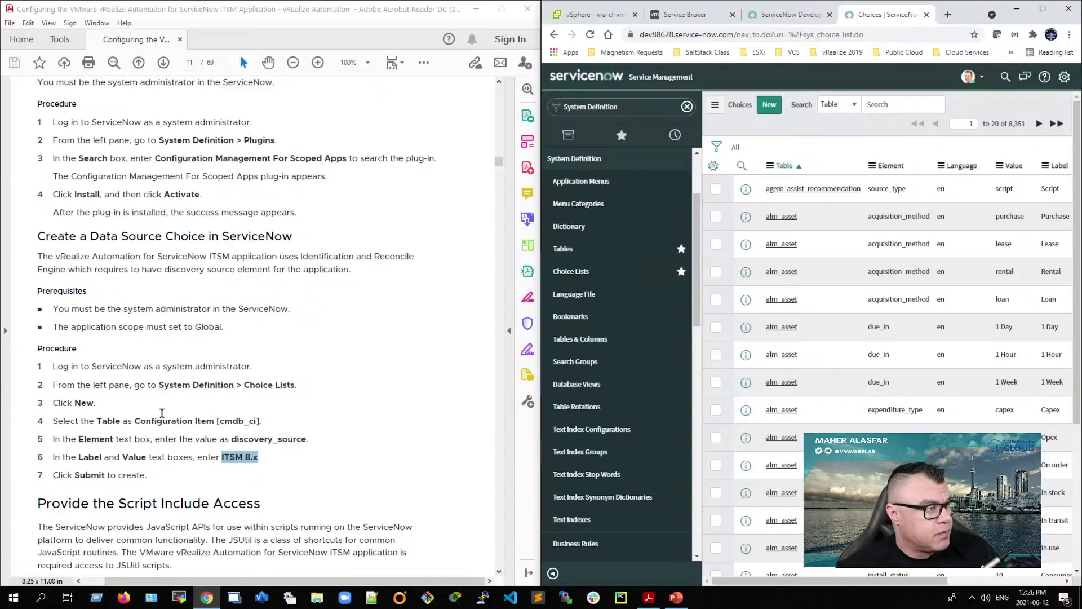
Step: Scroll the PDF guide down to page 12's JSUtil Script Include access procedure
scroll(174, 493, down, 1)
scroll(167, 501, down, 3)
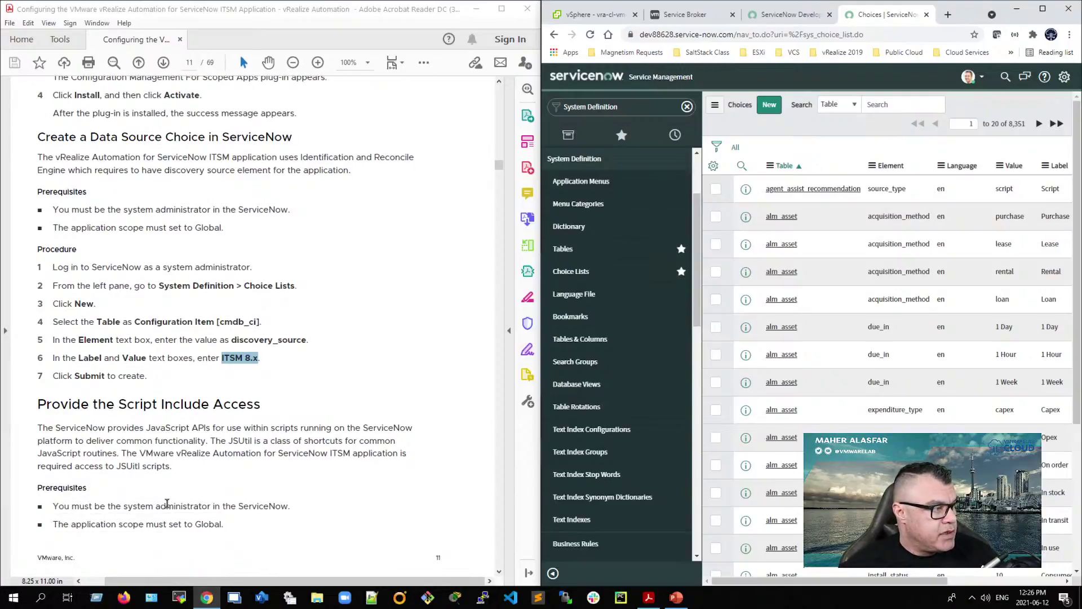
scroll(167, 503, up, 1)
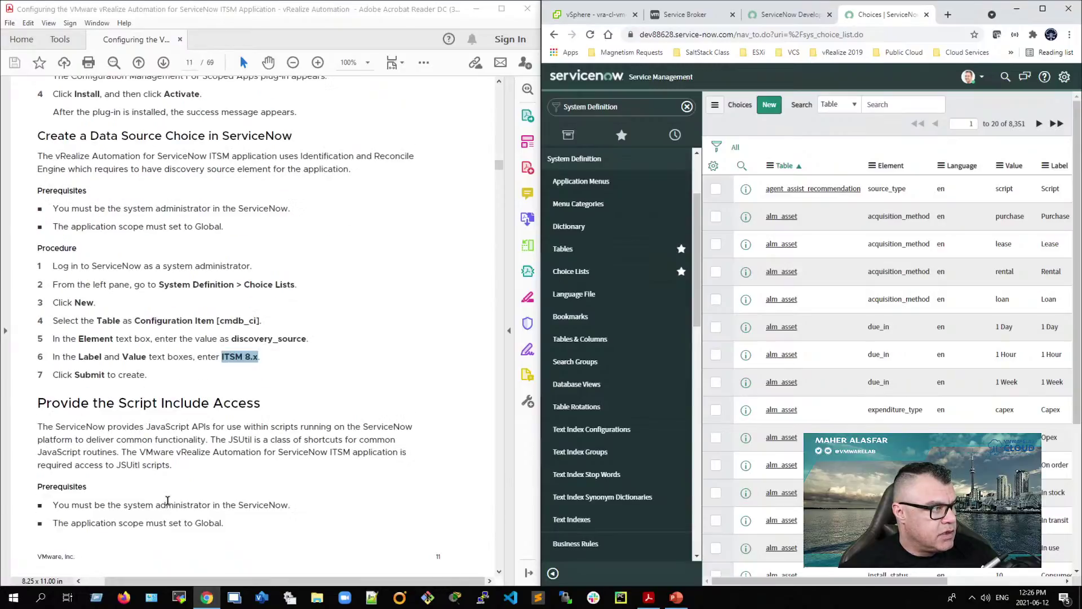
scroll(166, 502, down, 1)
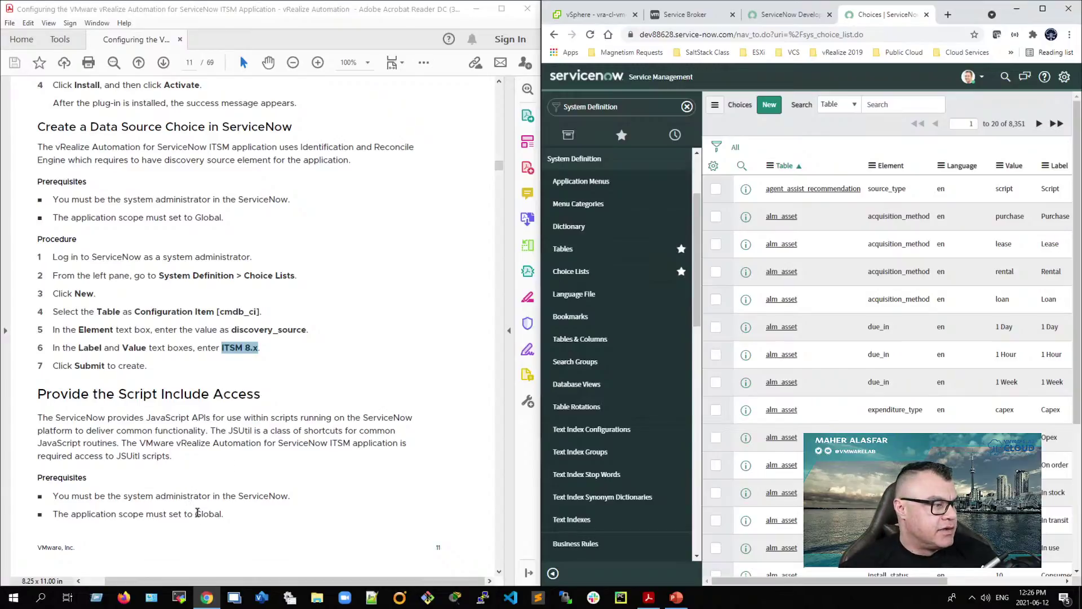
scroll(198, 511, down, 3)
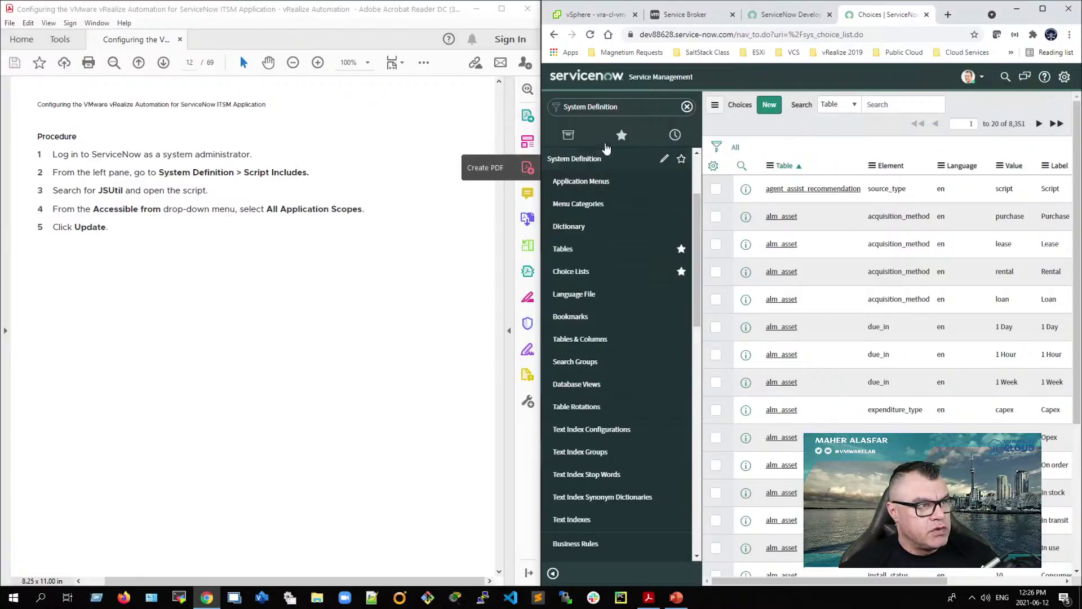
Step: Open System Definition - Script Includes from Favorites, search 'JSUtil' and open its record
click(621, 136)
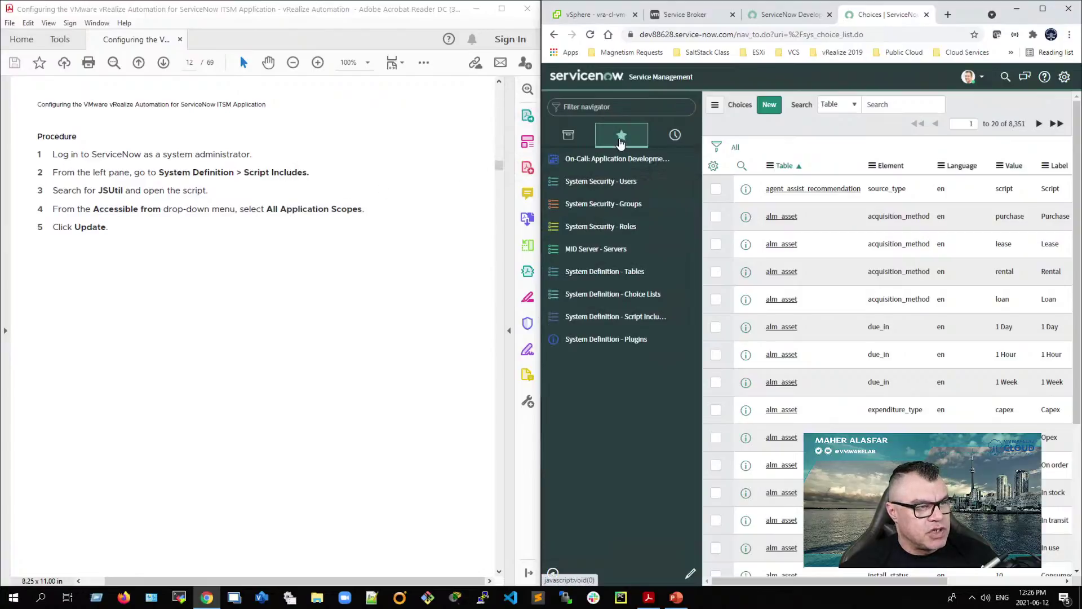
click(620, 320)
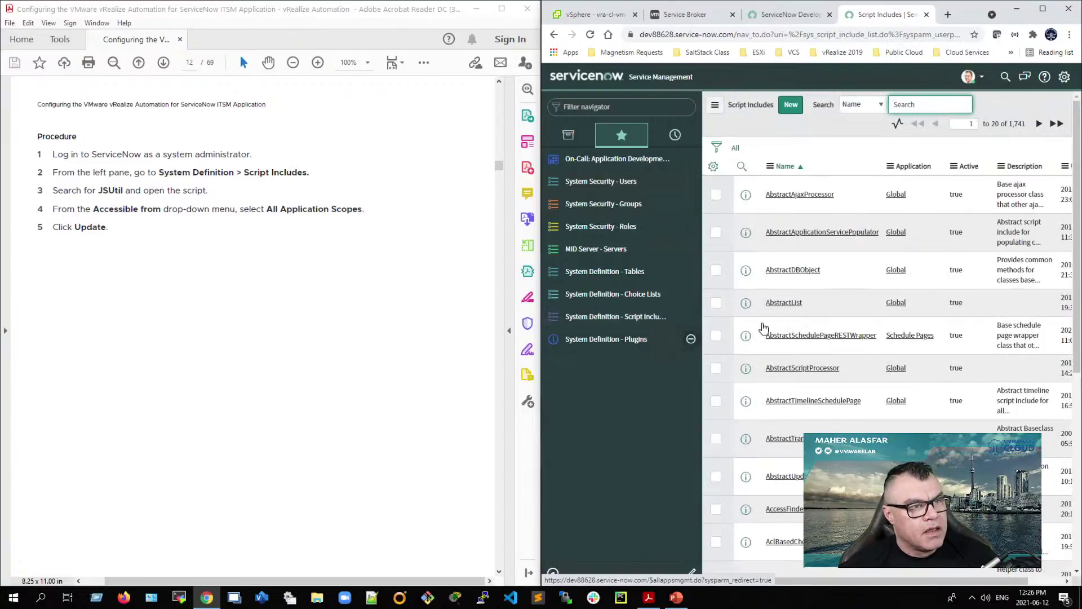
click(922, 104)
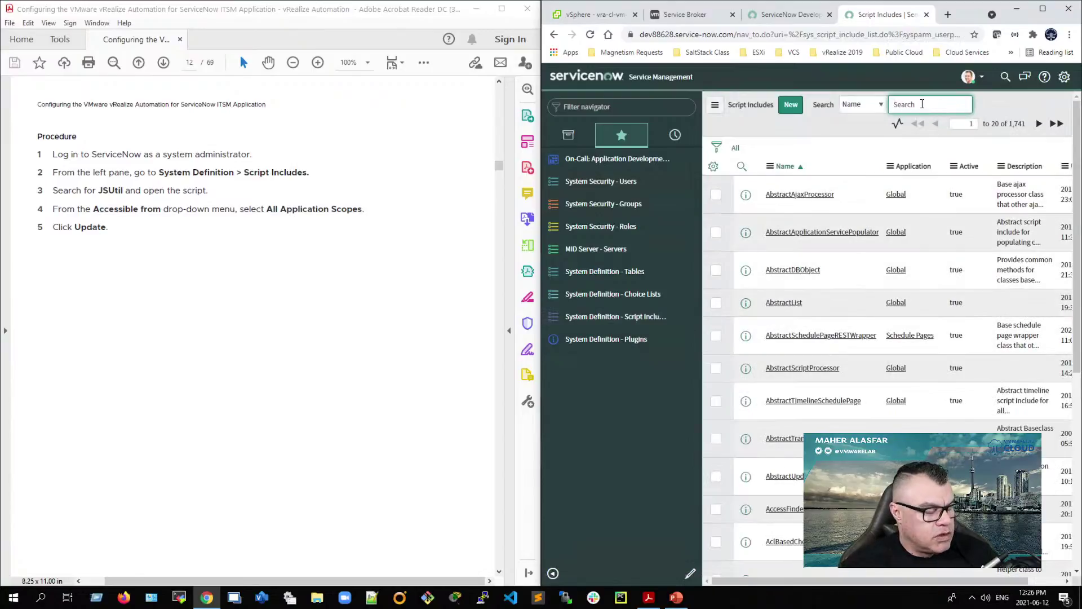
text(JSUtil)
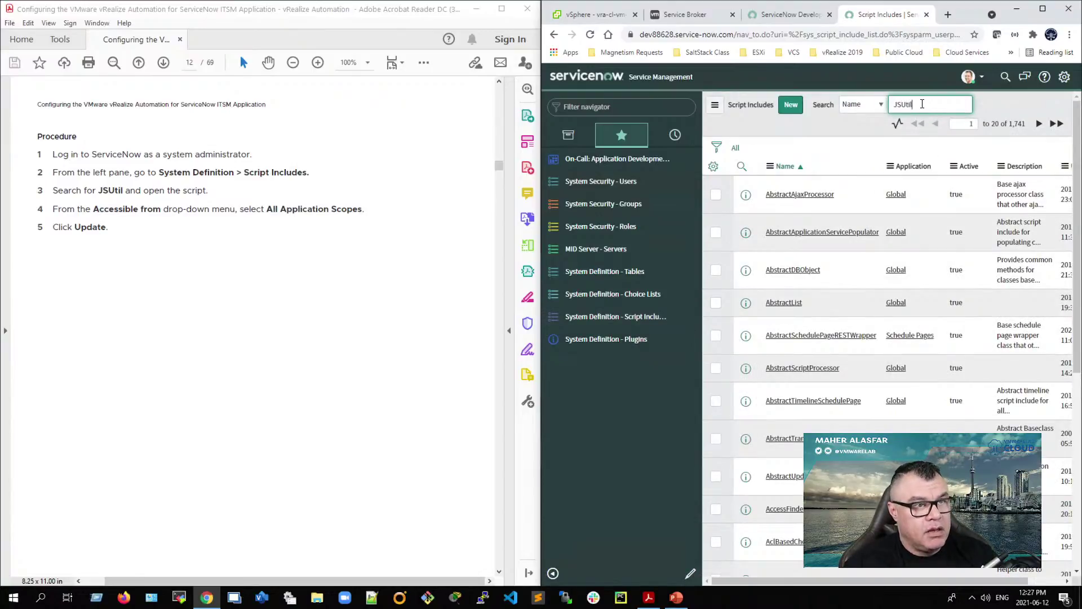
key(Return)
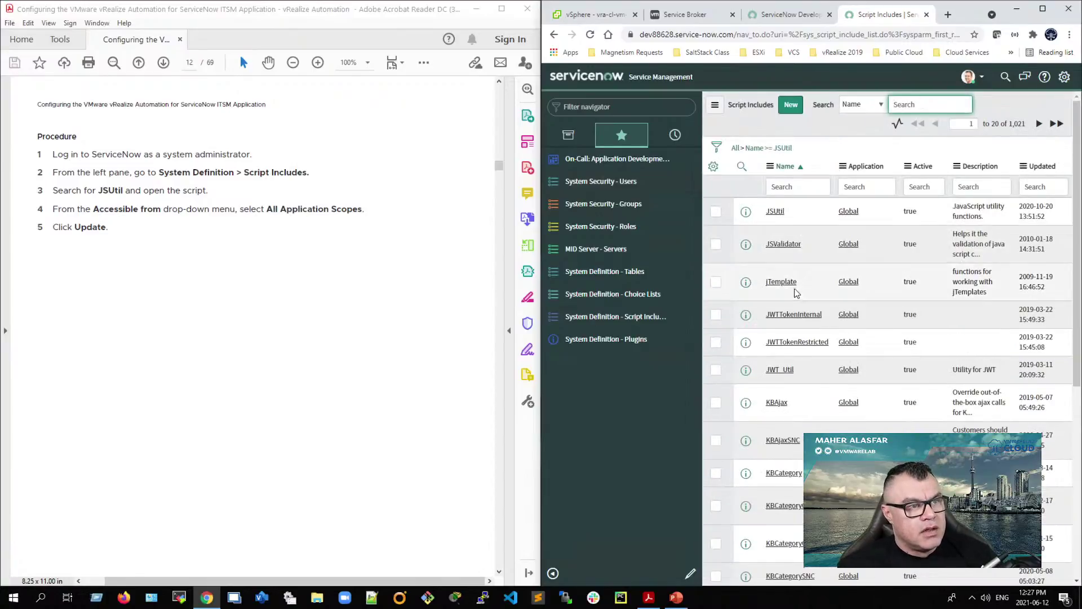
click(775, 213)
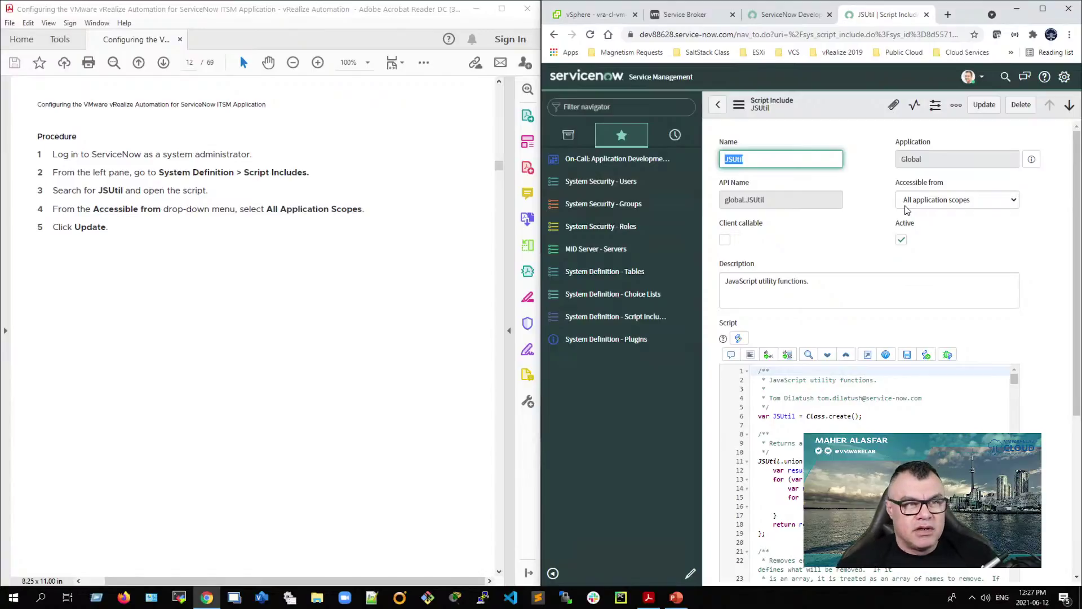
Step: Keep JSUtil's Accessible from at All application scopes and save it with Update
click(923, 204)
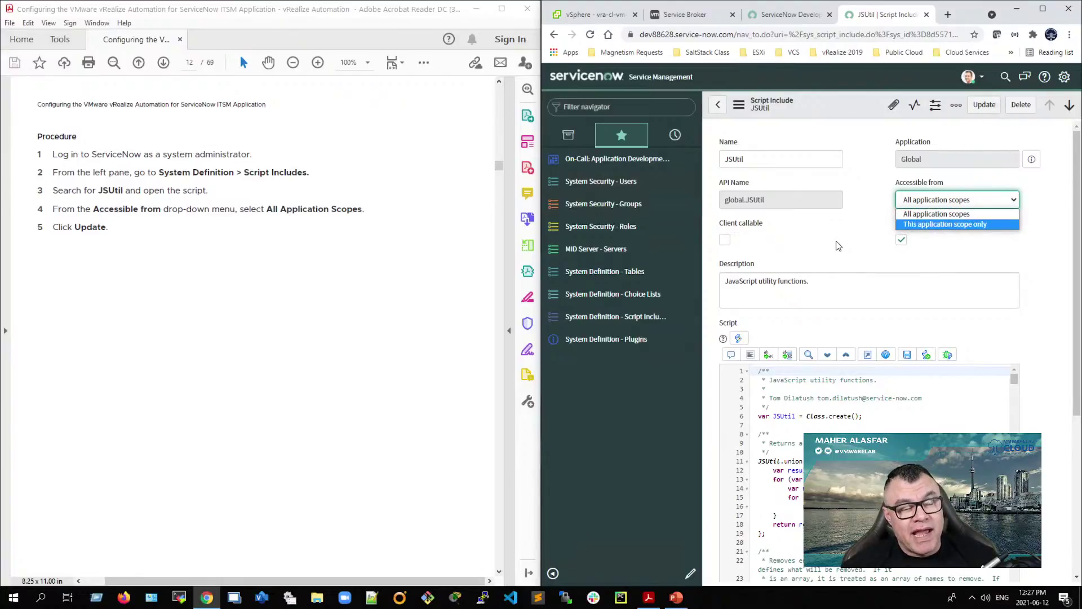
click(850, 260)
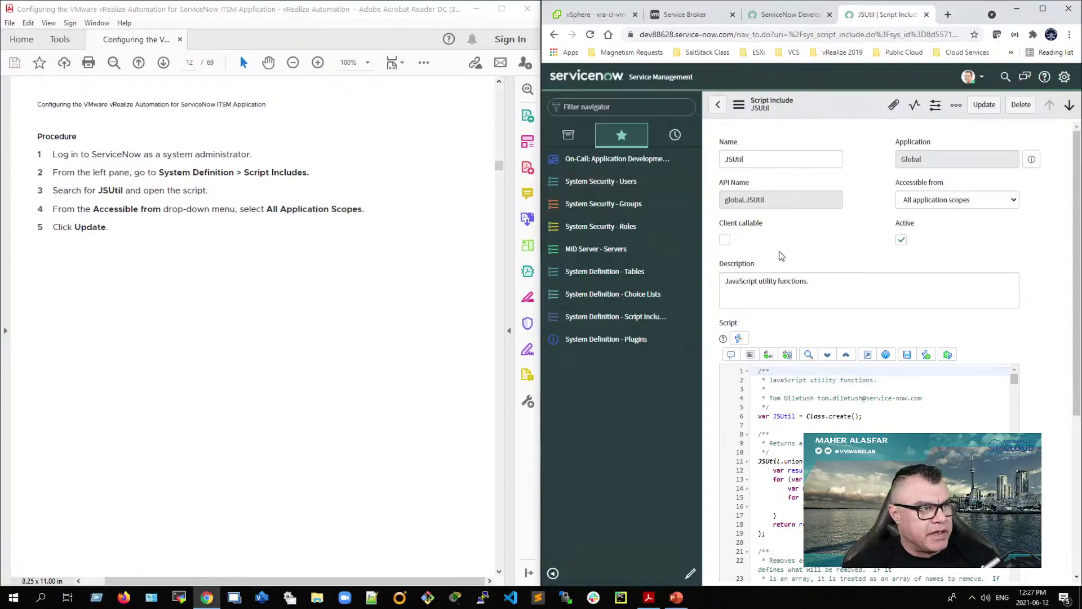
click(979, 105)
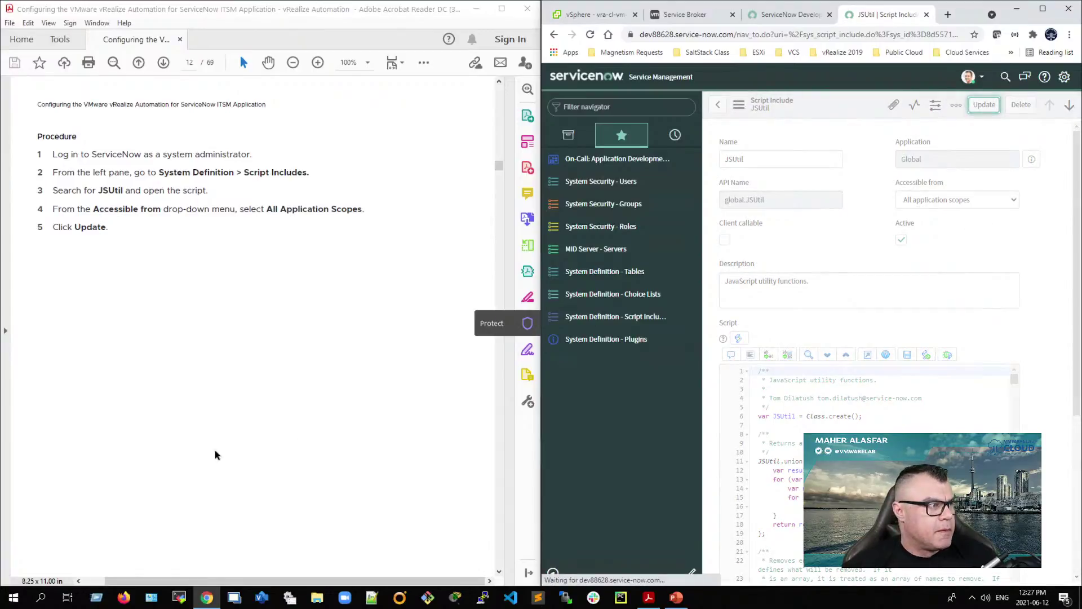
click(187, 441)
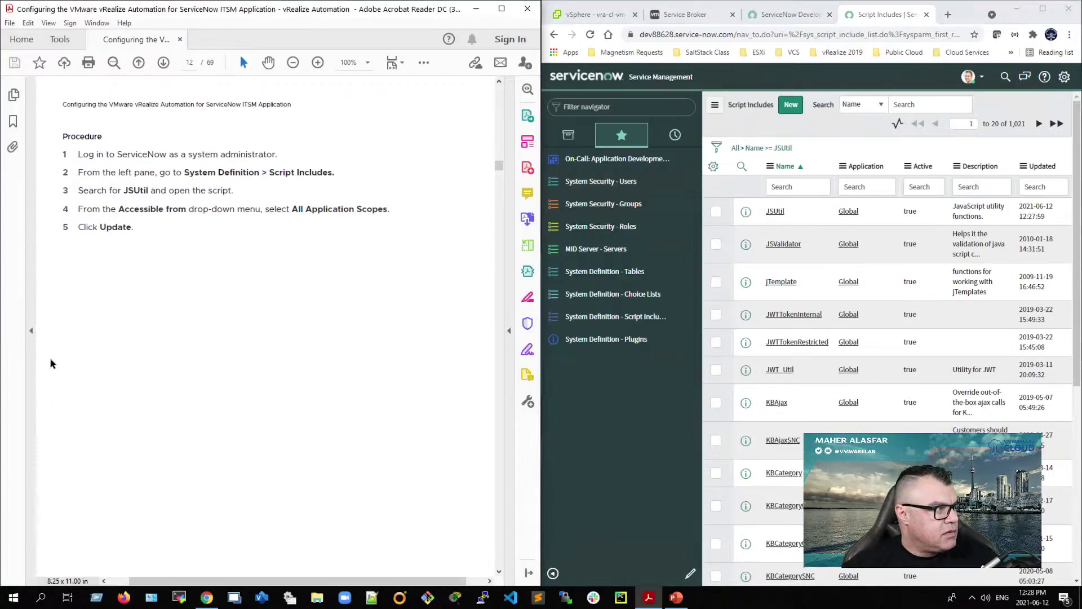
Step: Jump via bookmarks to 'Provide the Script Include Access' in the guide, then hide the bookmarks panel
click(14, 124)
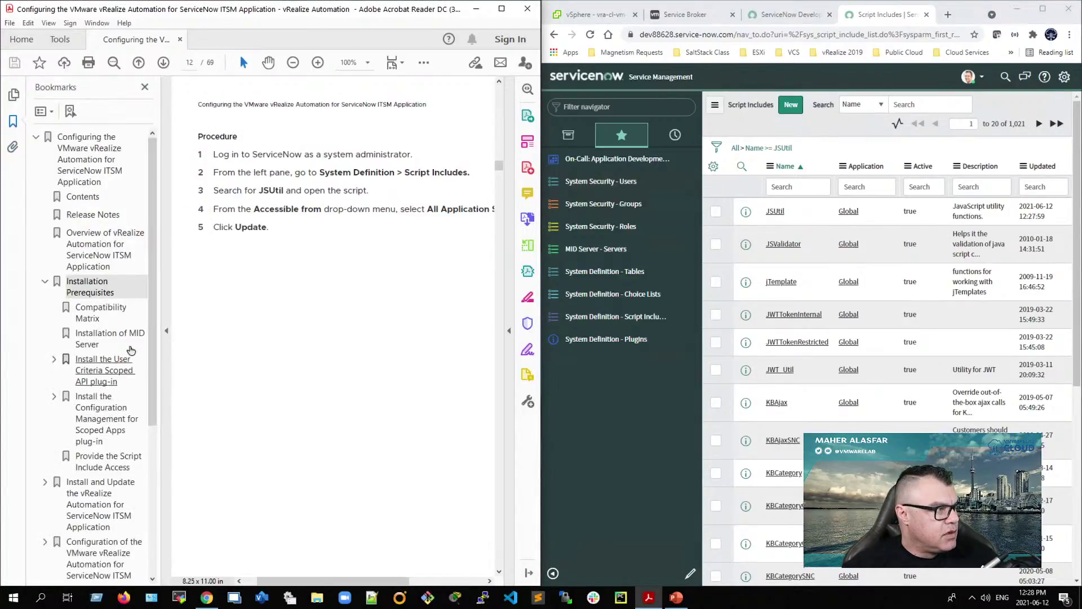
scroll(113, 451, down, 2)
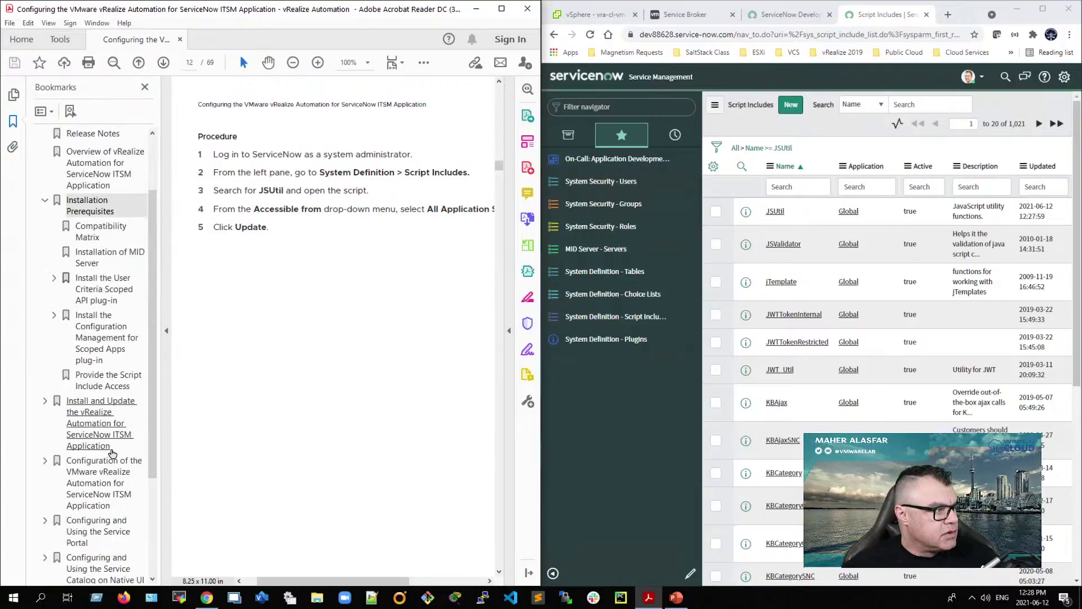
click(111, 381)
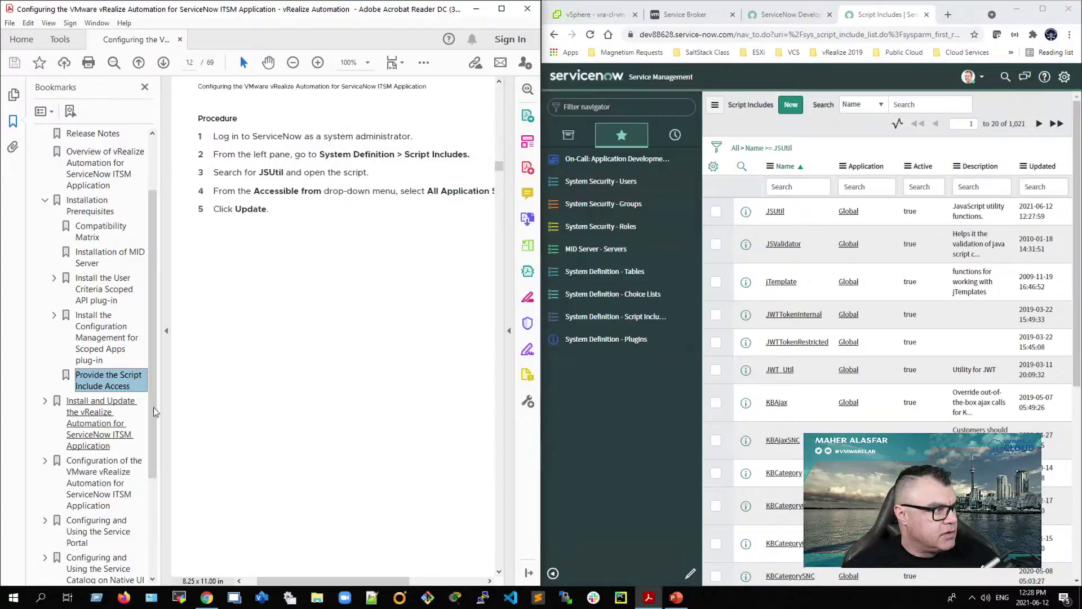
scroll(269, 437, down, 3)
scroll(270, 438, down, 5)
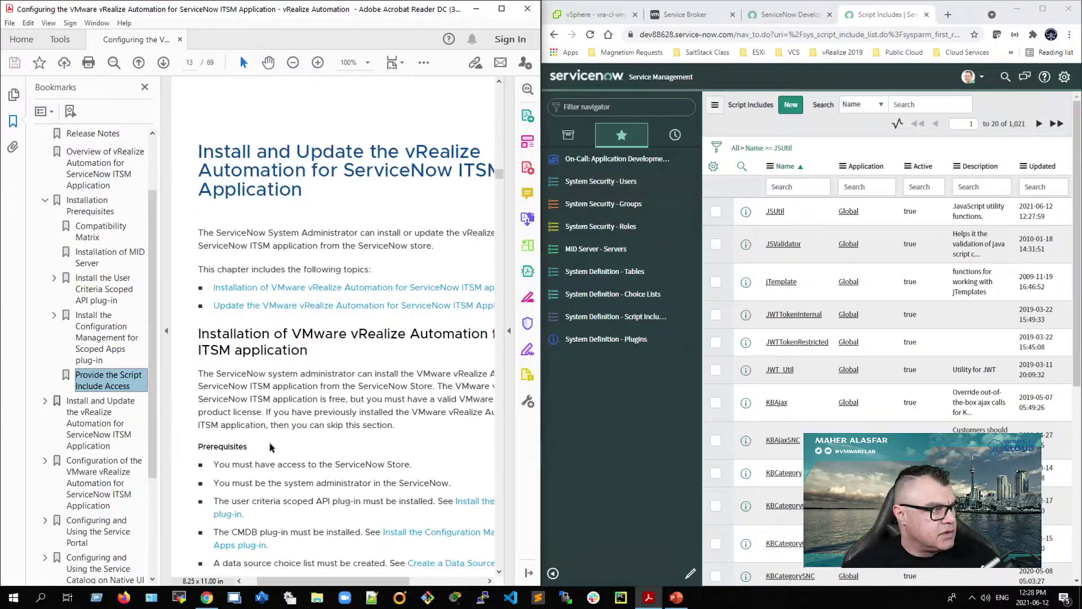
scroll(270, 446, up, 4)
scroll(270, 445, up, 1)
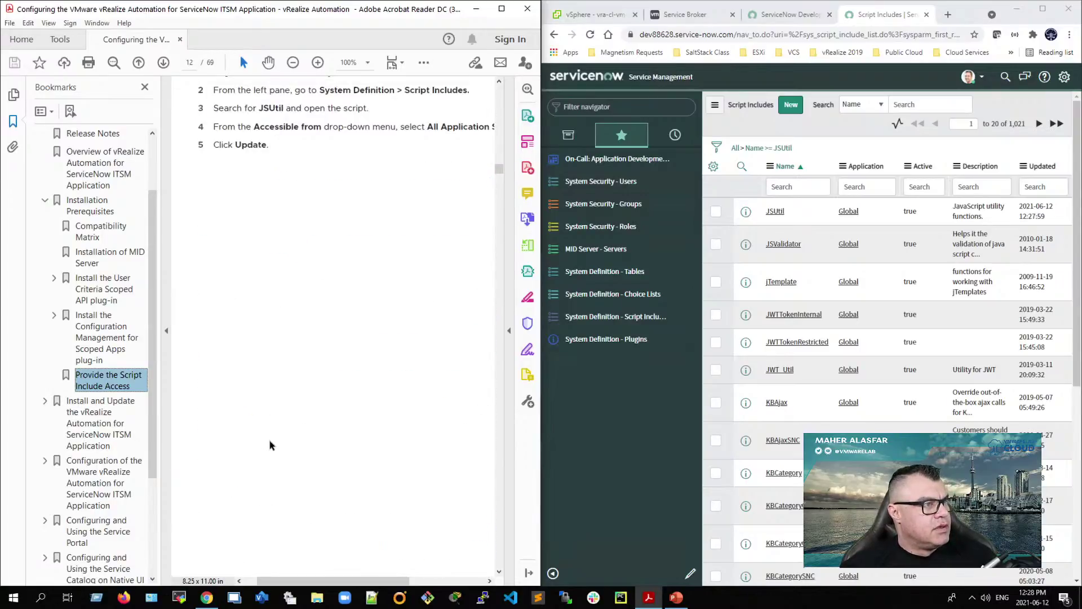
scroll(300, 464, down, 2)
scroll(300, 463, down, 3)
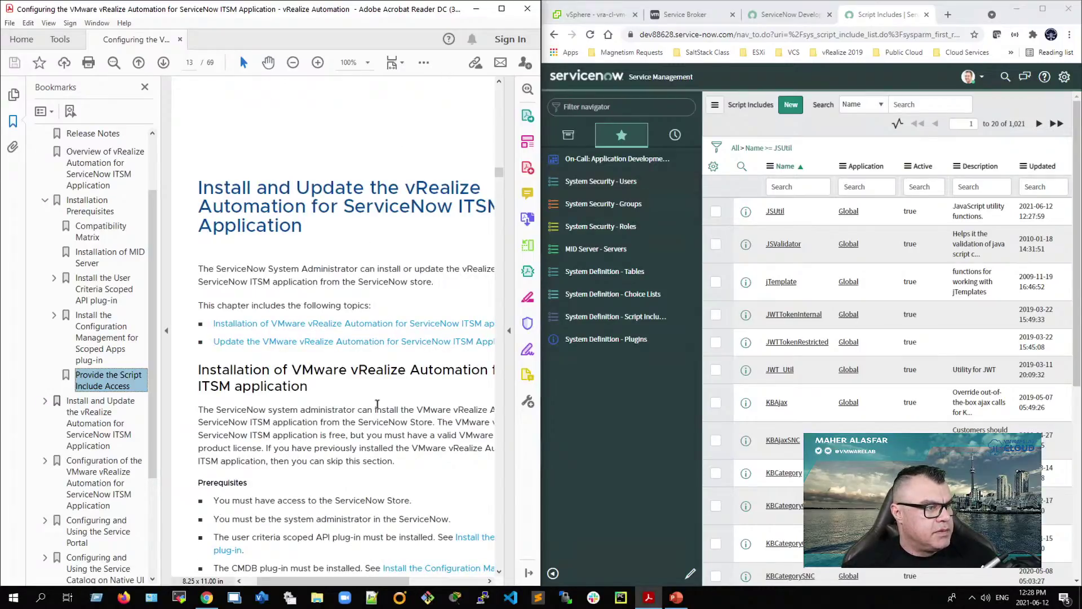
click(167, 331)
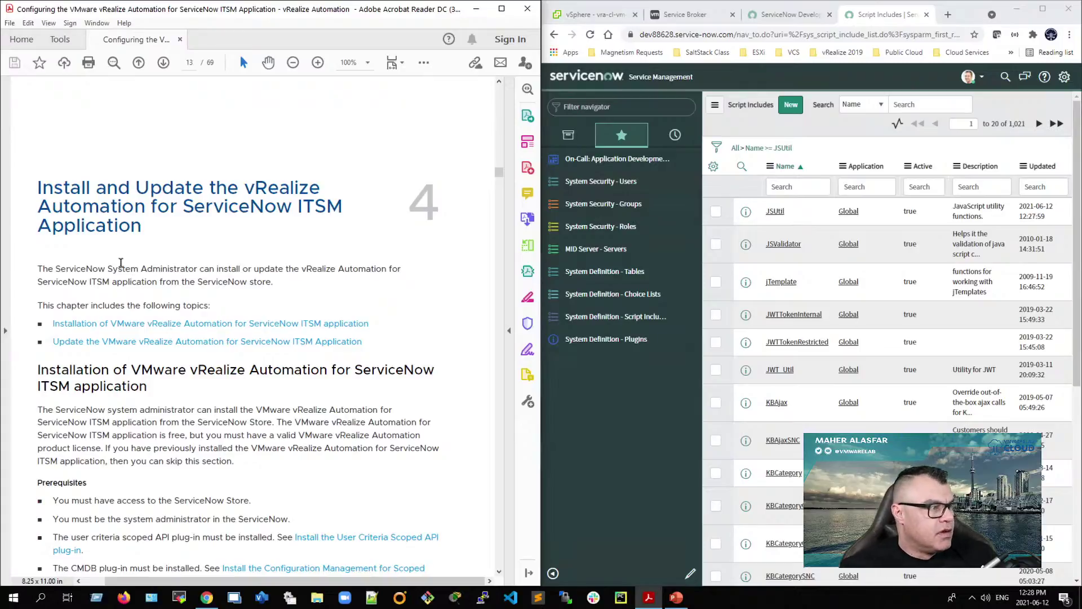
Step: Scroll to page 13's ITSM installation chapter and maximize Acrobat
scroll(208, 443, down, 1)
scroll(219, 451, down, 1)
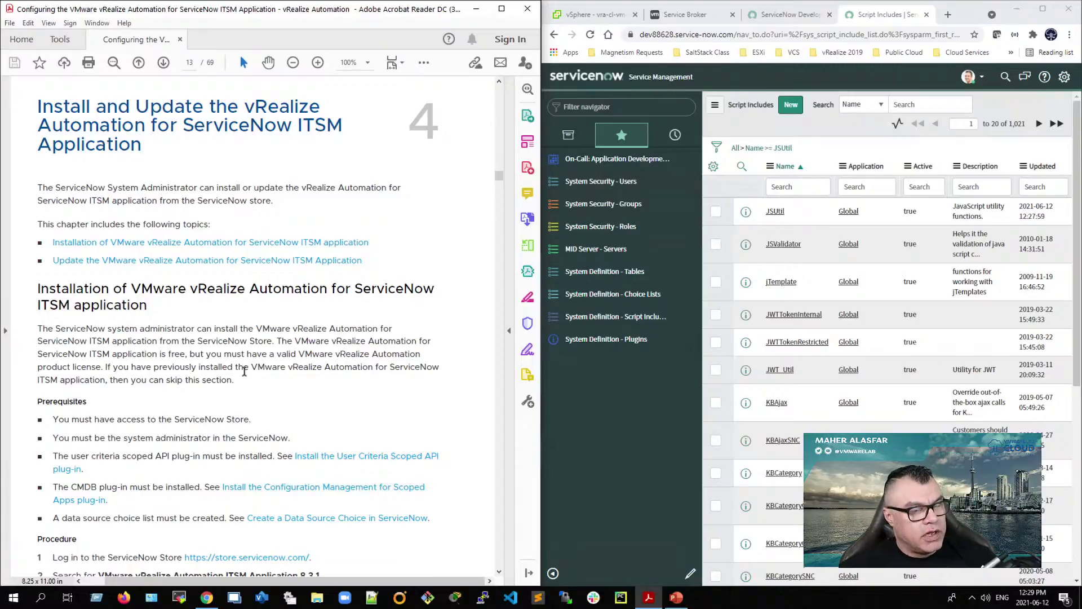
scroll(242, 380, down, 2)
scroll(243, 381, down, 1)
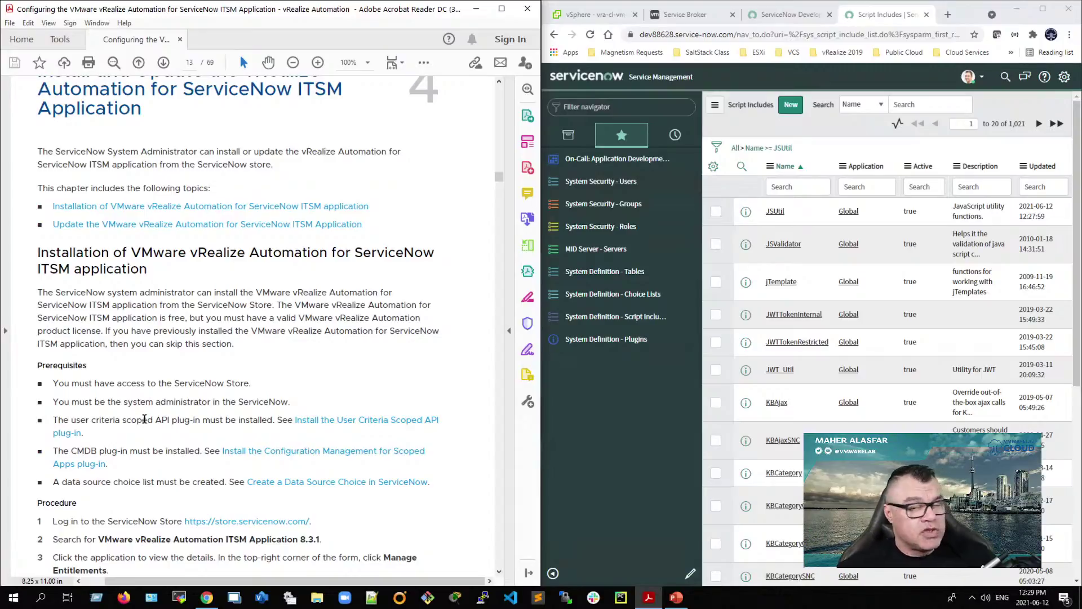
click(501, 9)
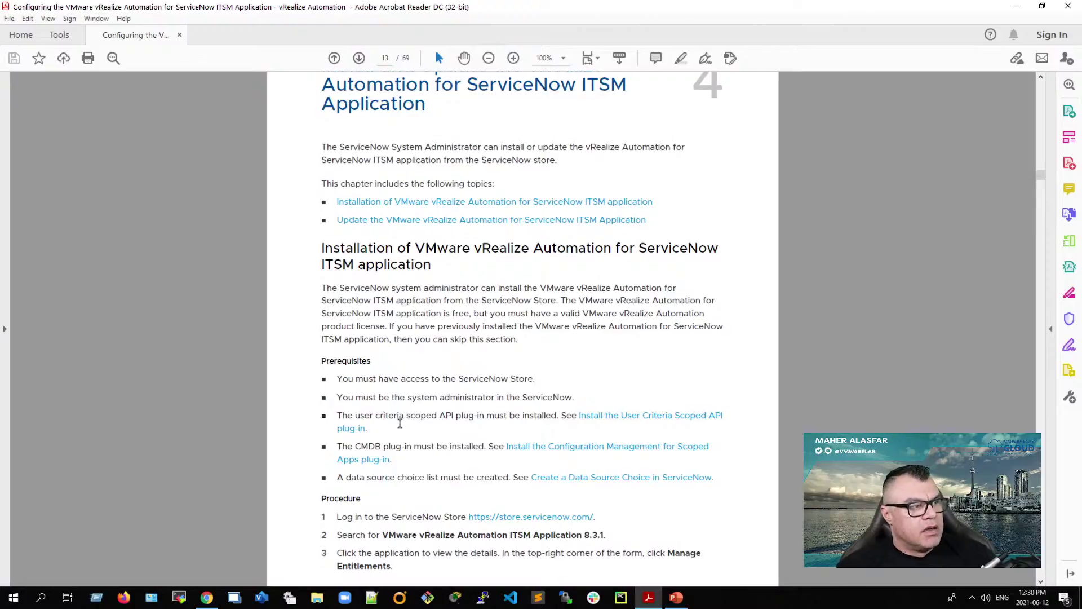
scroll(377, 403, down, 1)
scroll(375, 407, down, 2)
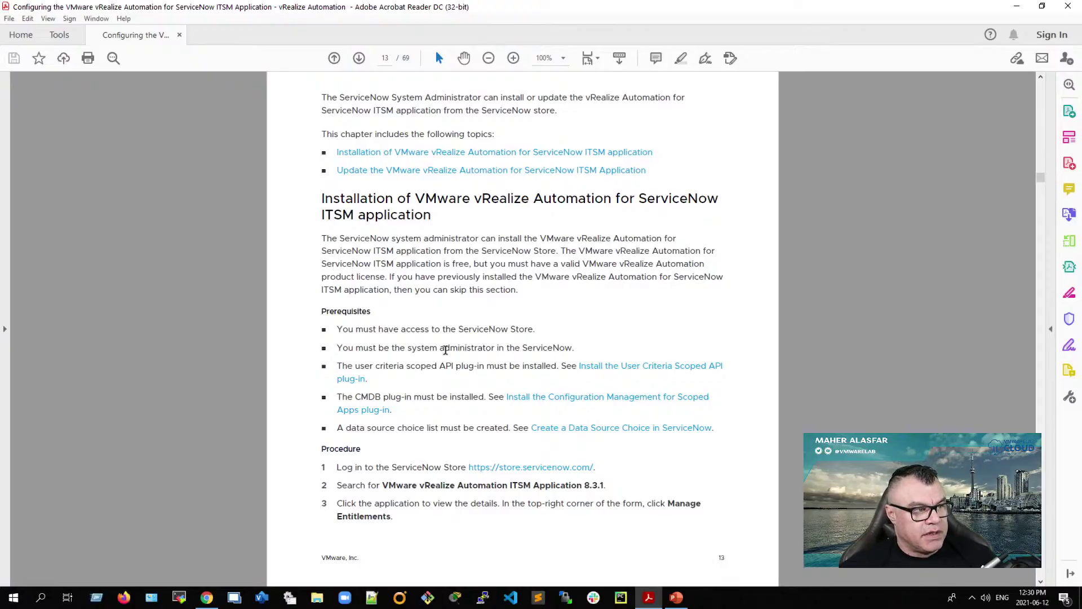
scroll(445, 349, down, 1)
scroll(409, 265, up, 1)
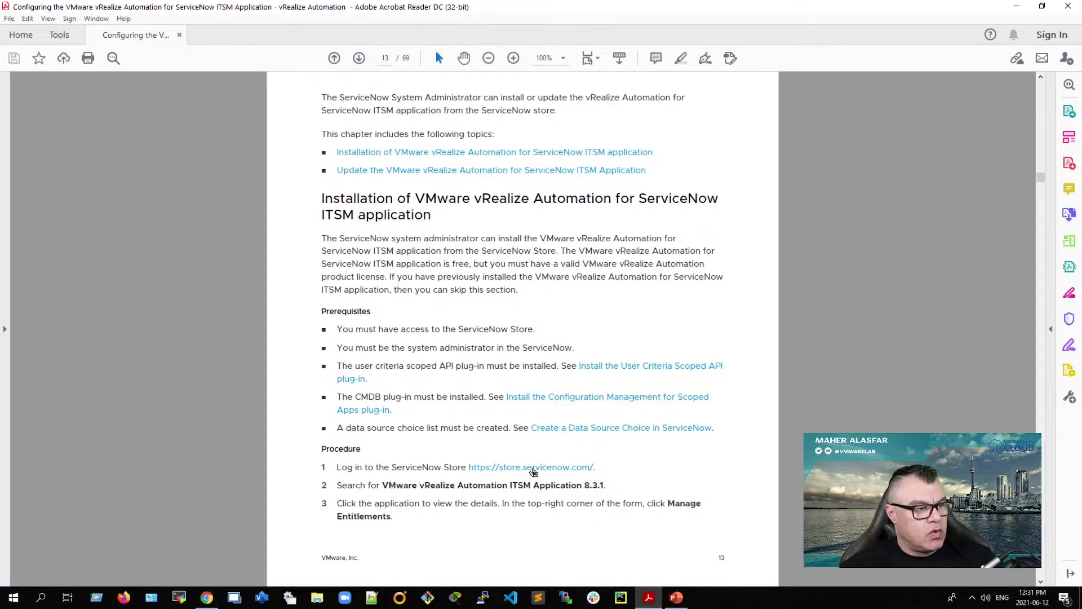
right_click(521, 470)
click(520, 468)
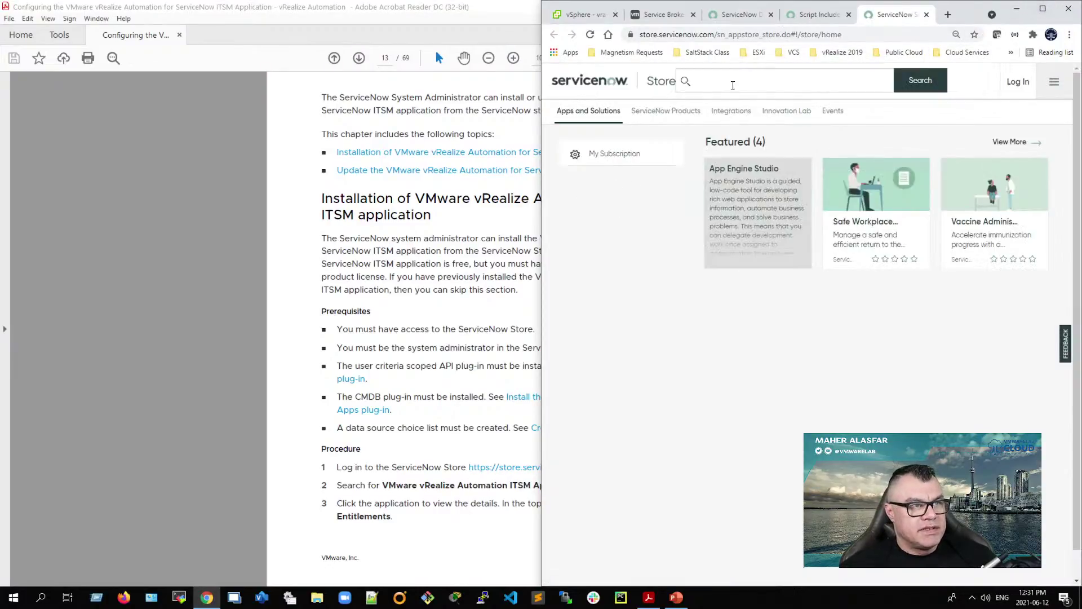
Step: Paste the ITSM application search term into the Store search and attempt to log in
click(731, 80)
text(vRealize Automation ITSM Application)
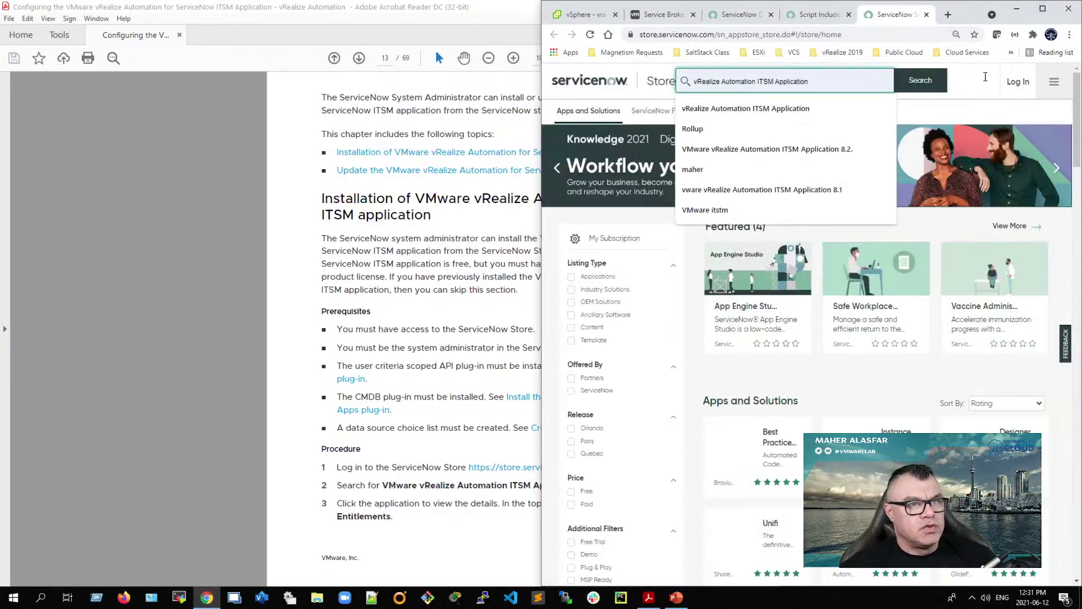
click(1018, 86)
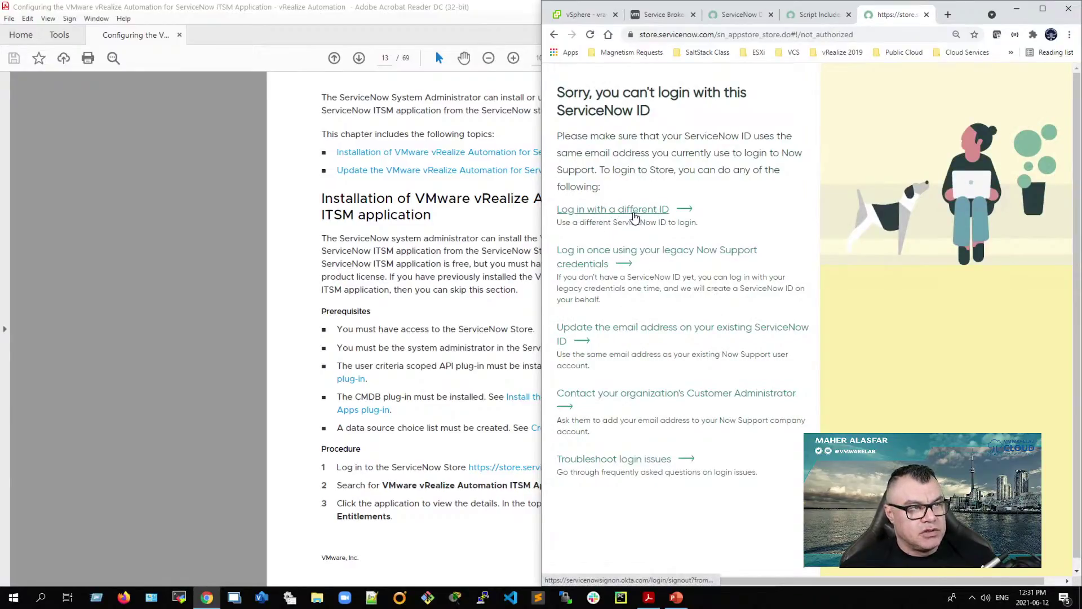
Step: Close the not-authorized Store tab and return to the guide's Store installation page
click(927, 14)
click(401, 319)
scroll(370, 409, down, 5)
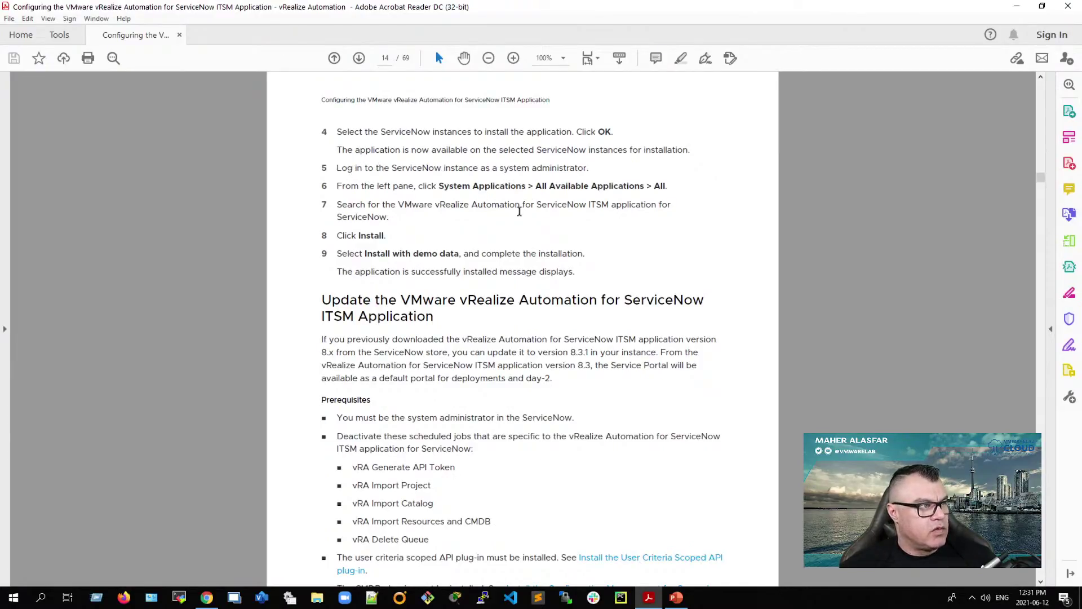
scroll(519, 210, up, 3)
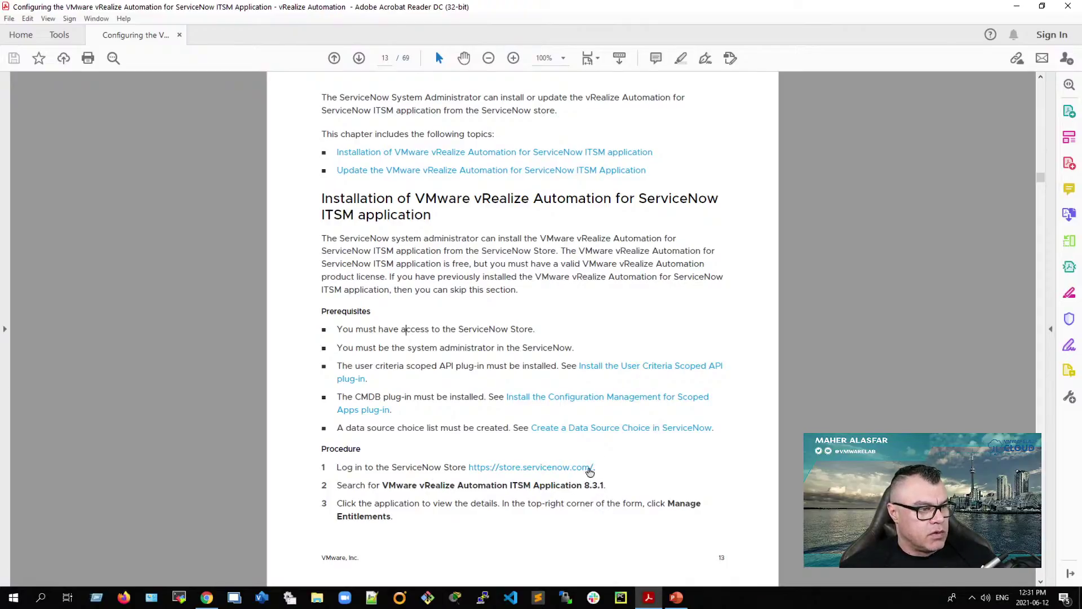
Step: Open the guide's ServiceNow Store link in a maximized browser and trim the address to the Store domain
click(589, 468)
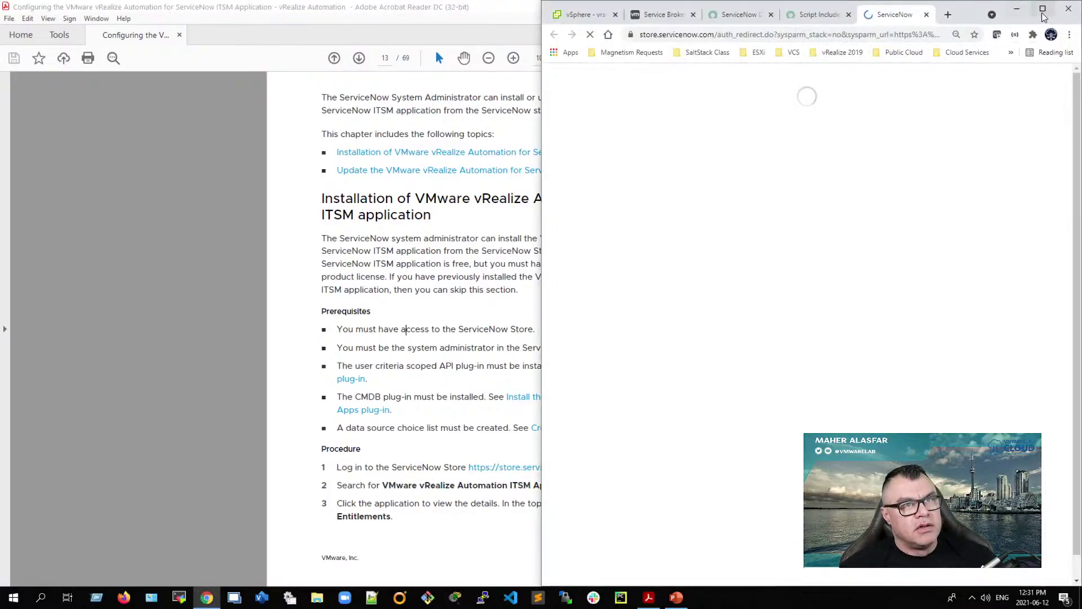
click(1043, 11)
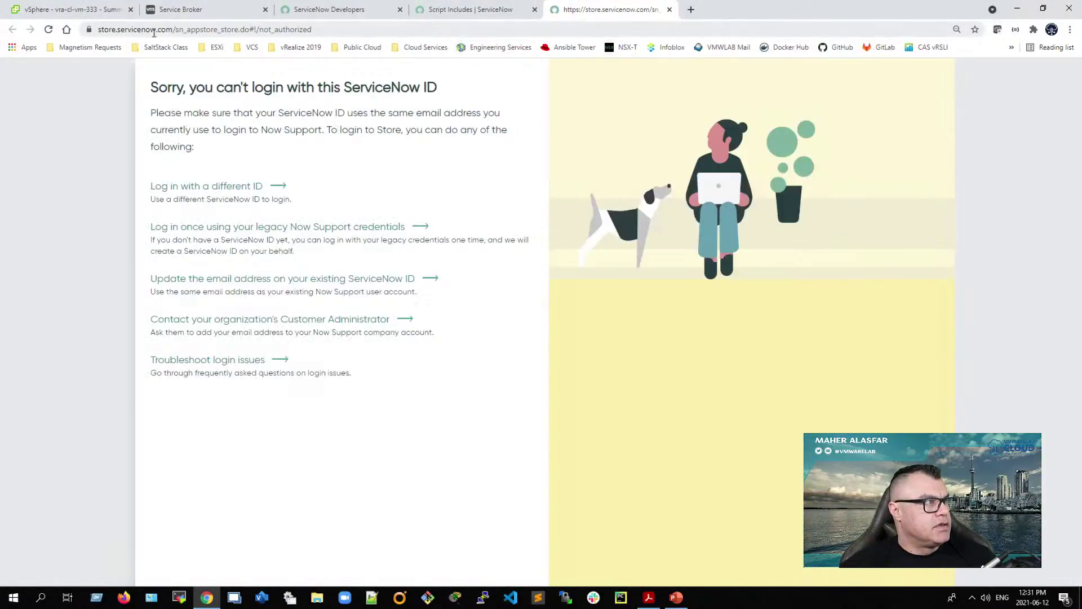
click(154, 30)
click(184, 30)
drag(201, 29, 443, 35)
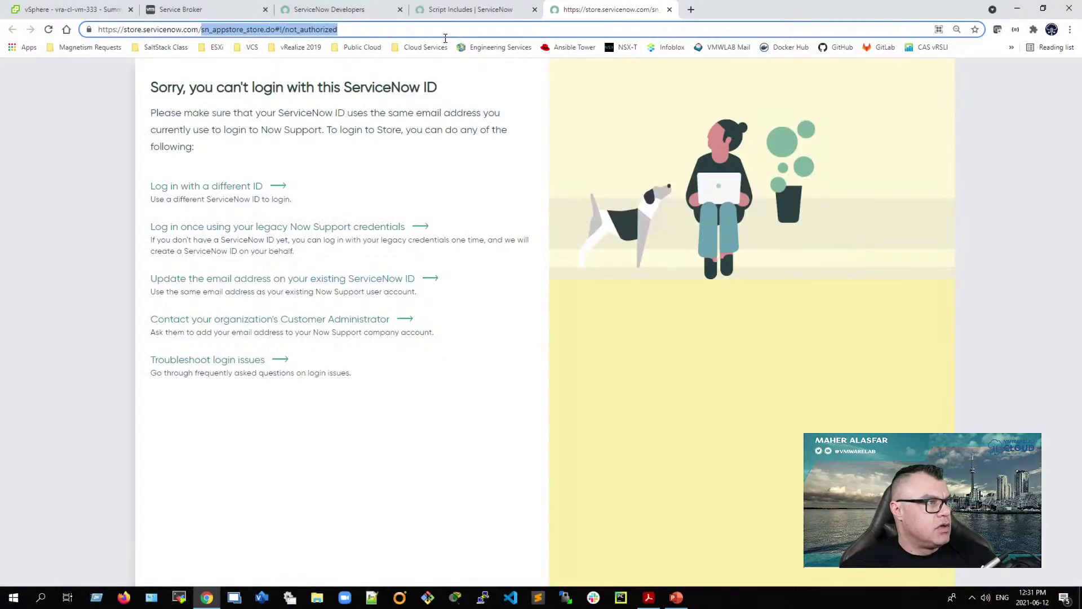
key(BackSpace)
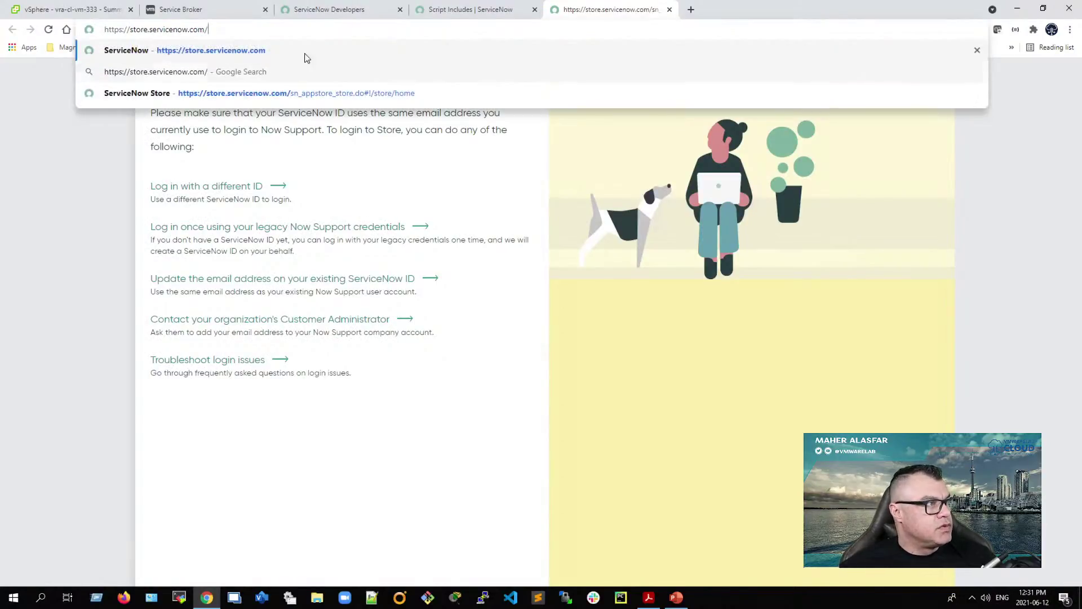
click(309, 50)
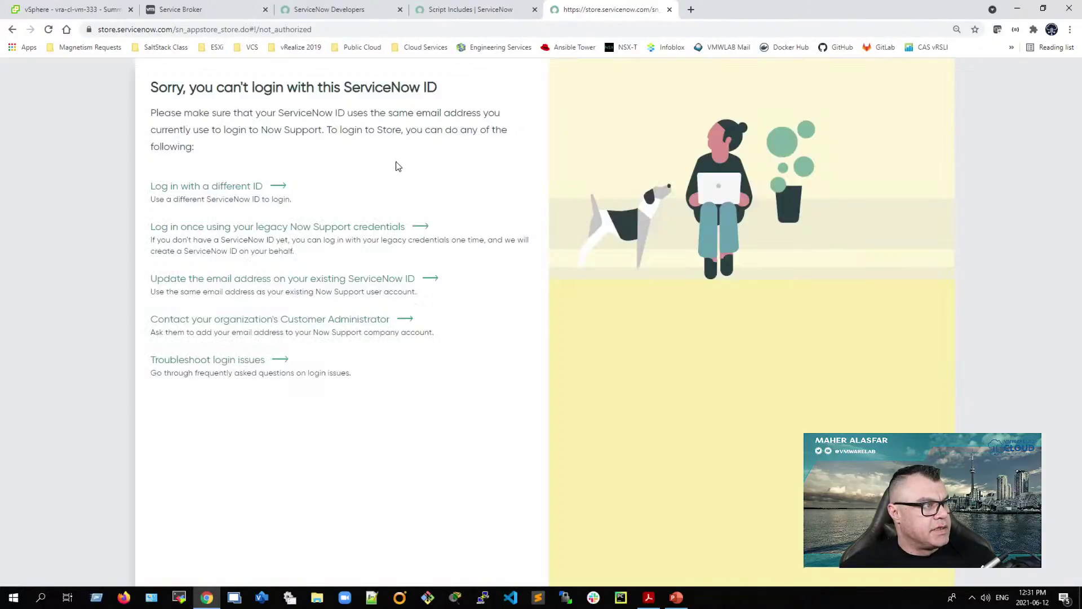
Step: Strip the not_authorized part from the address, reload the Store, and choose 'Log in with a different ID'
click(206, 29)
click(178, 30)
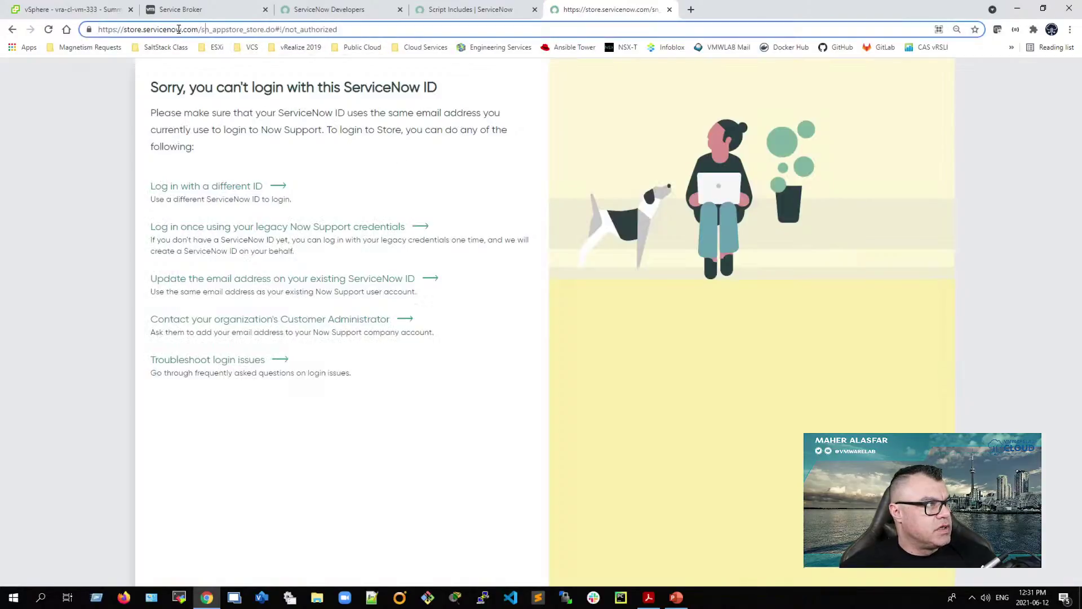
drag(203, 31, 439, 49)
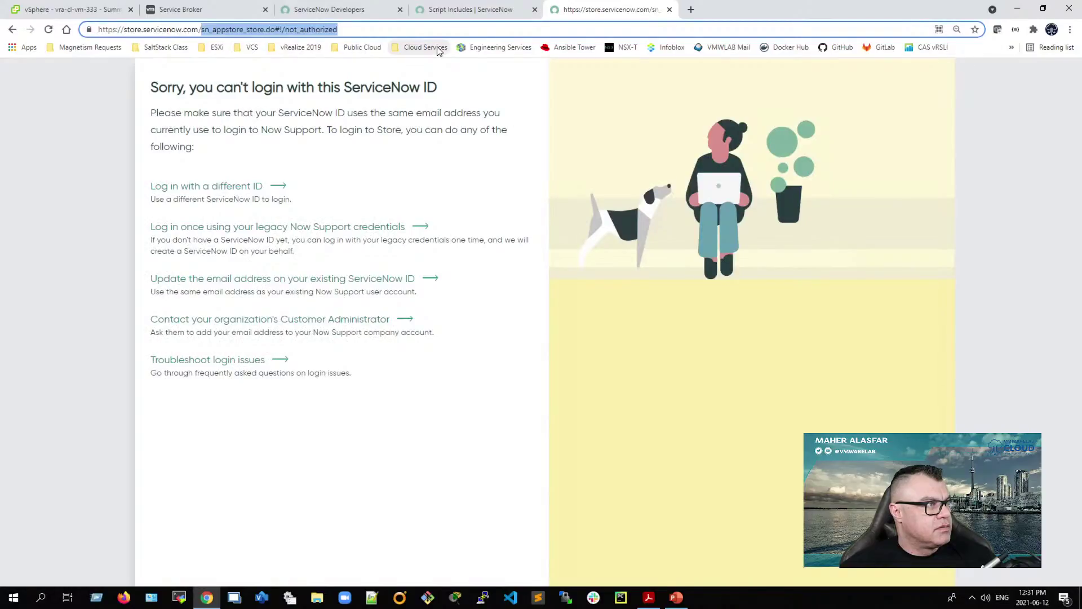
key(BackSpace)
key(Return)
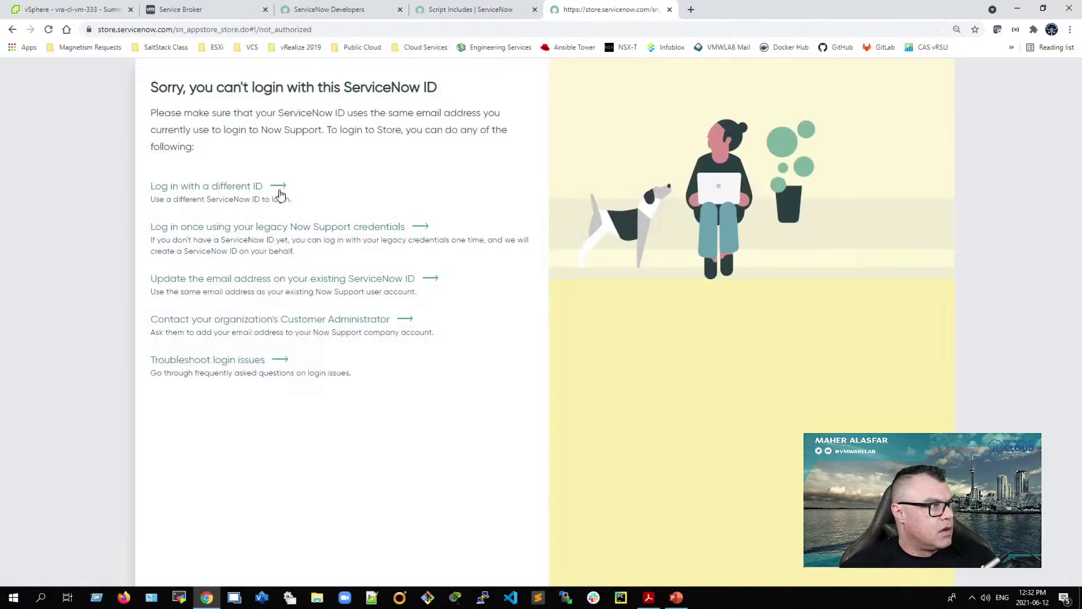
click(284, 188)
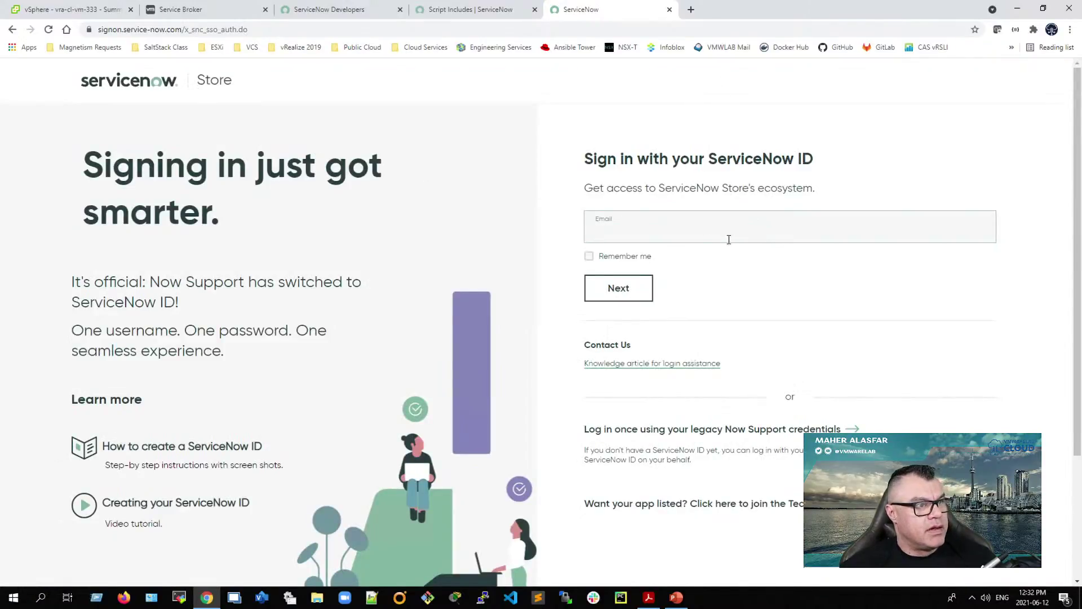
Step: Load store.servicenow.com in a new tab and close the duplicate Store sign-in tab
click(207, 81)
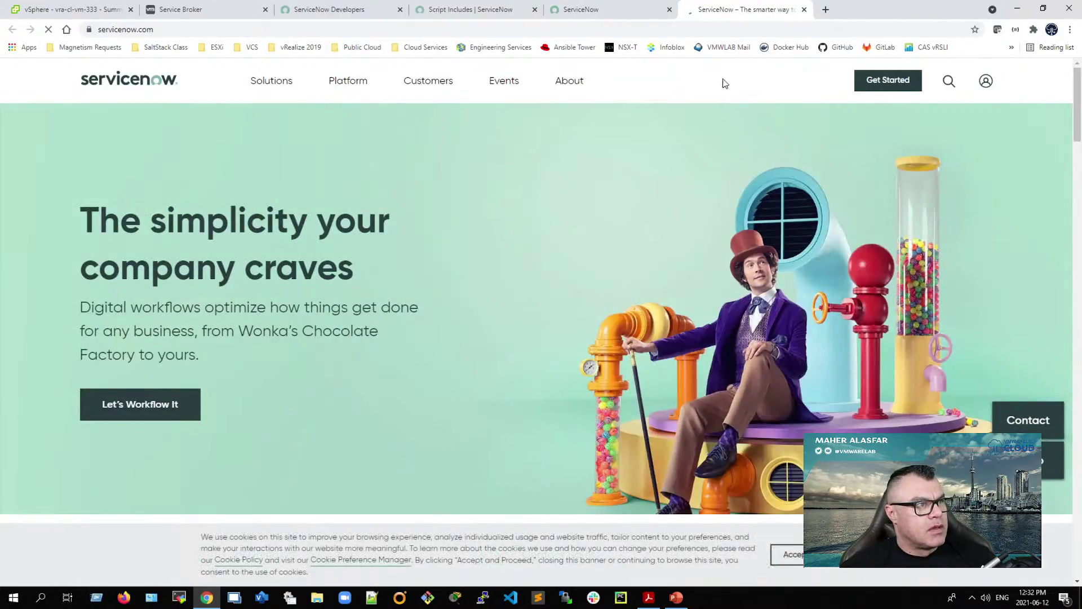
click(522, 31)
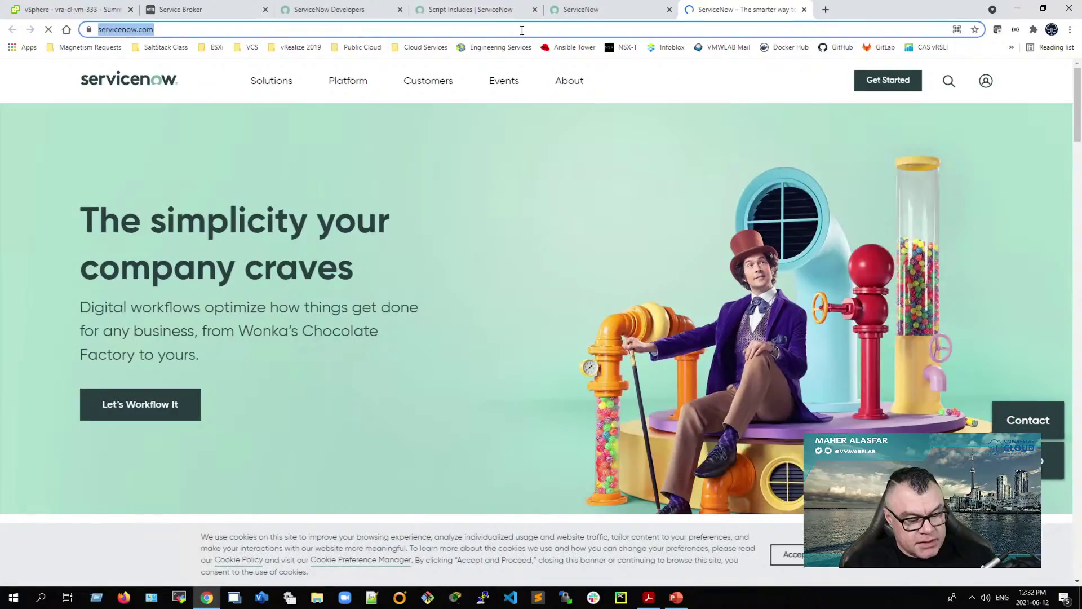
text(store)
key(Return)
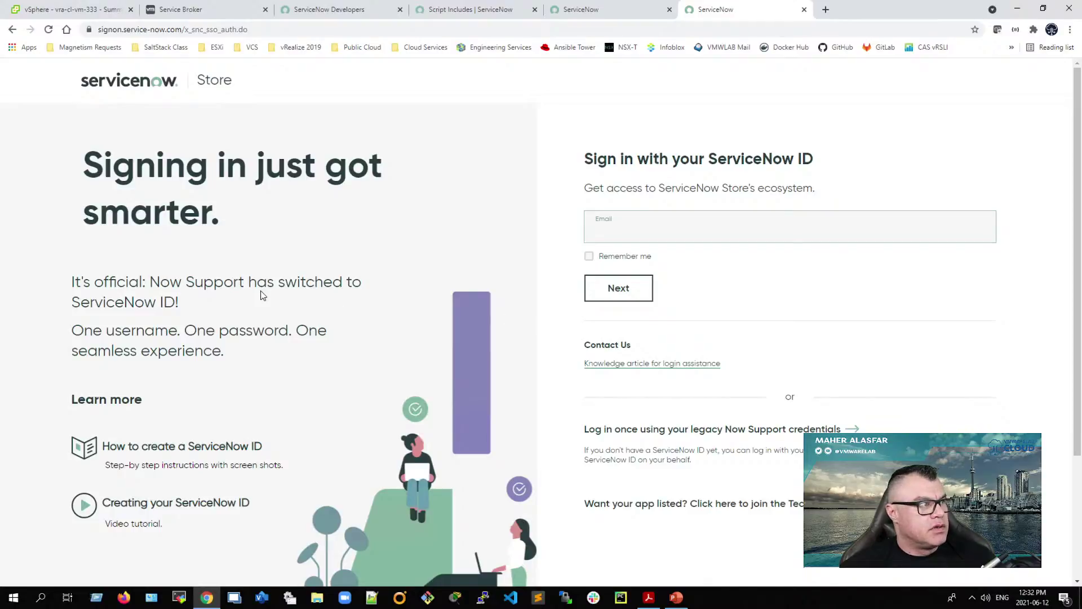
scroll(265, 304, down, 3)
scroll(269, 315, up, 3)
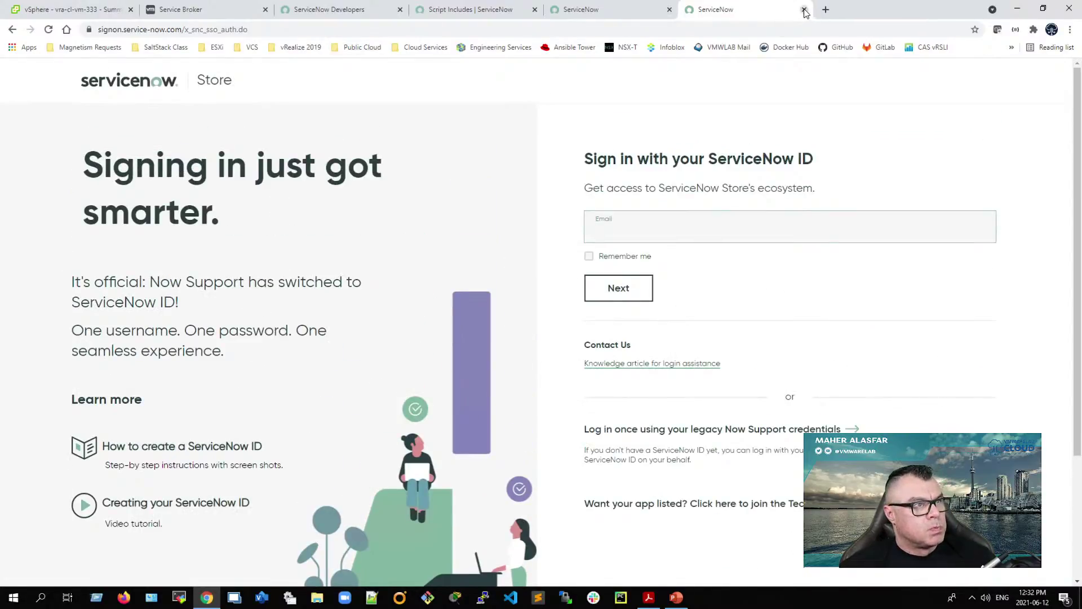
click(615, 11)
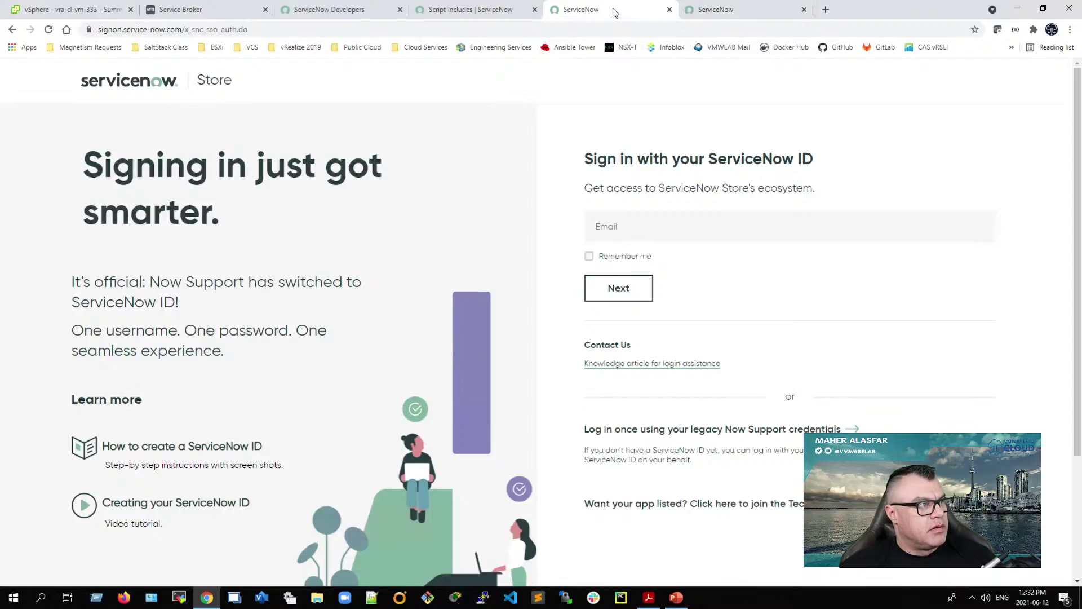
click(670, 10)
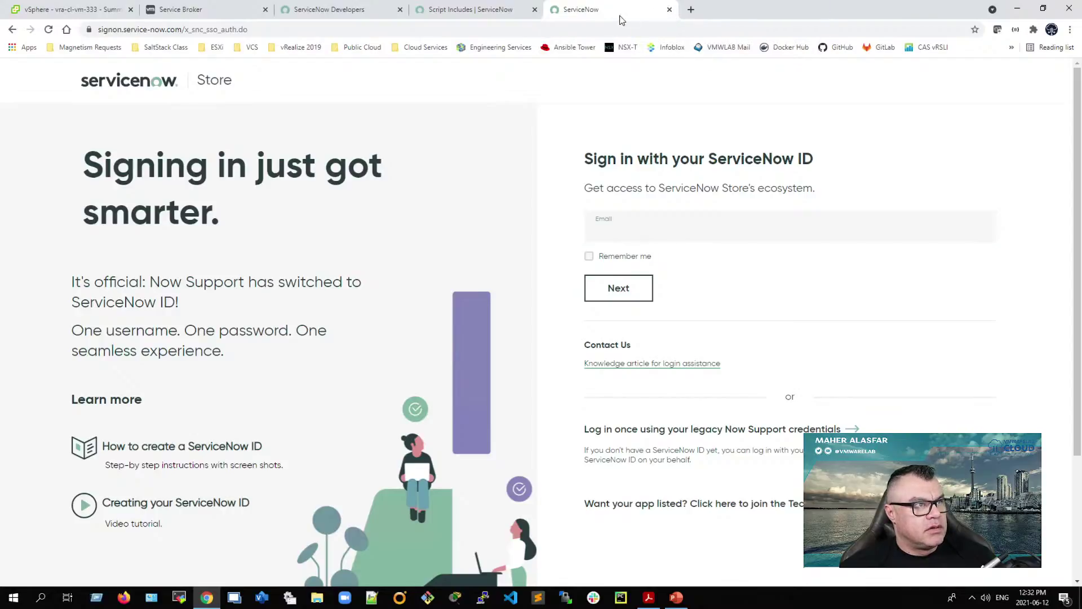
Step: Review the Script Includes list and developer instance details, then bring up the ITSM 8.3.1 slide deck
click(494, 10)
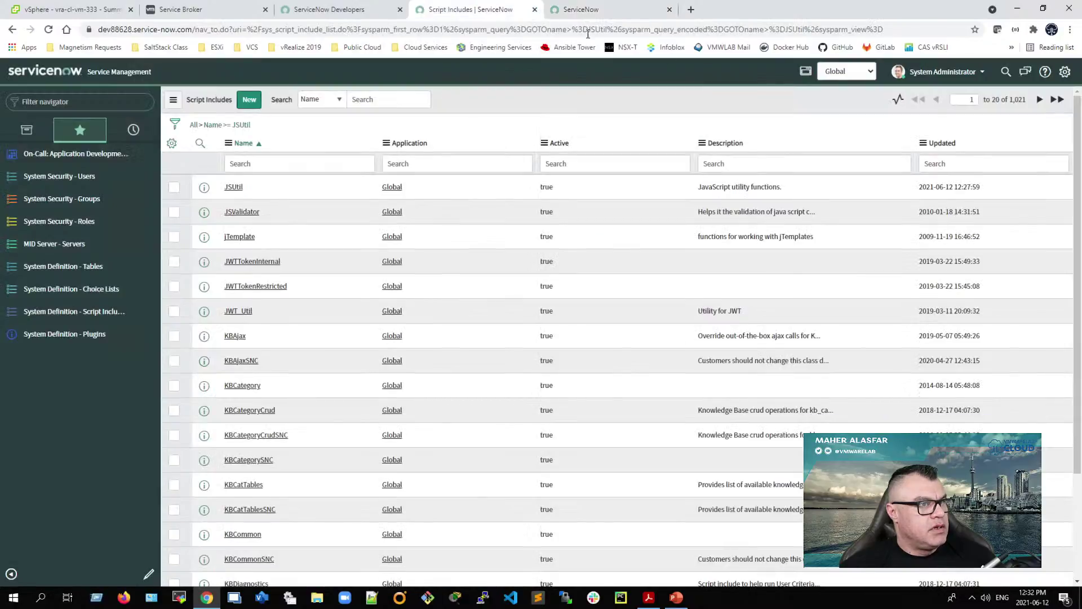
click(630, 13)
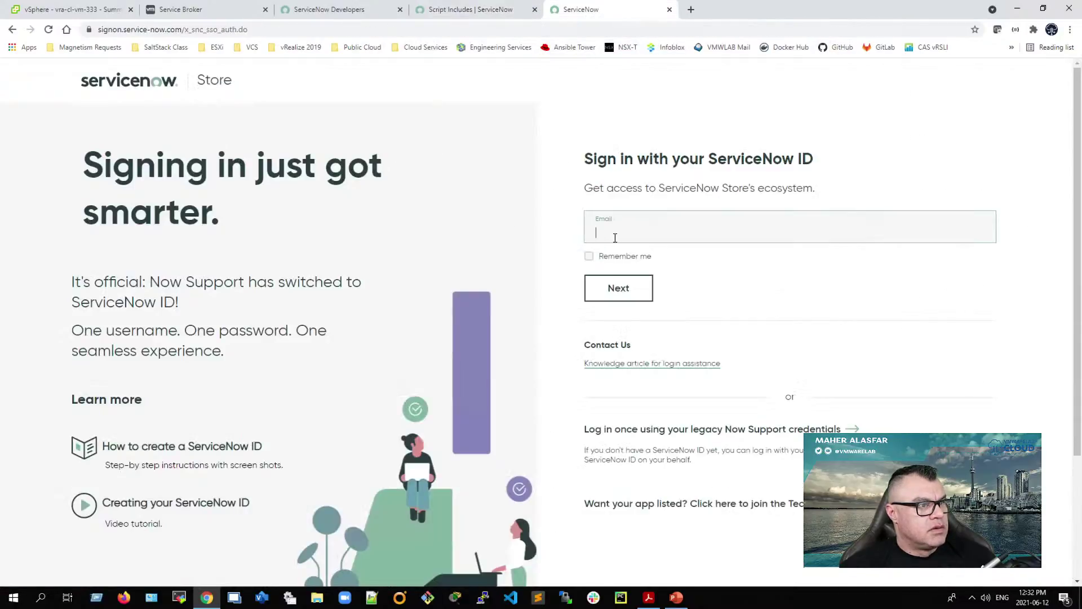
scroll(650, 364, down, 3)
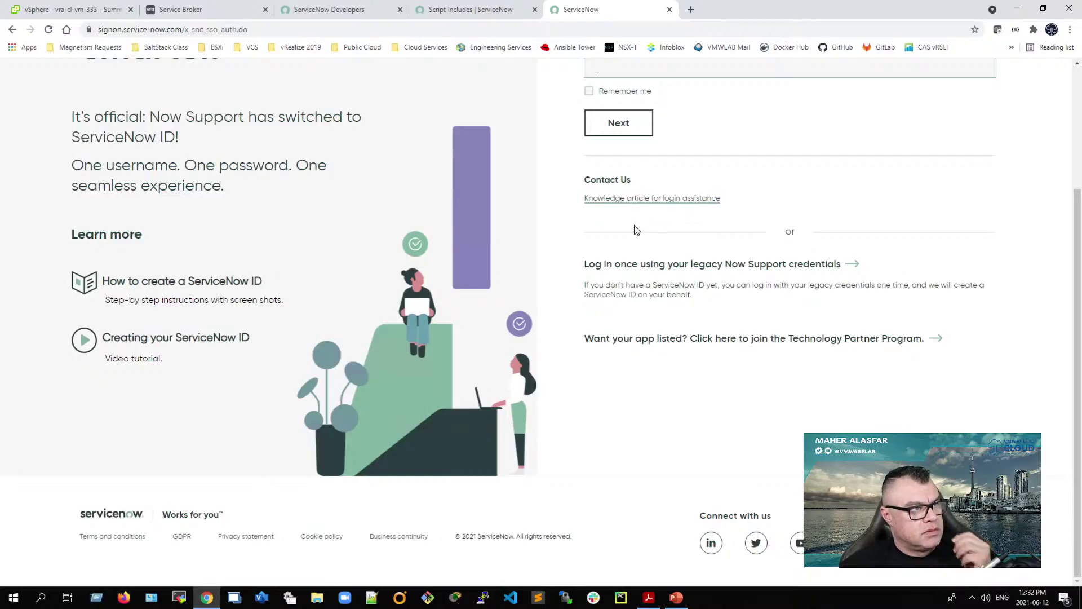
scroll(488, 265, up, 3)
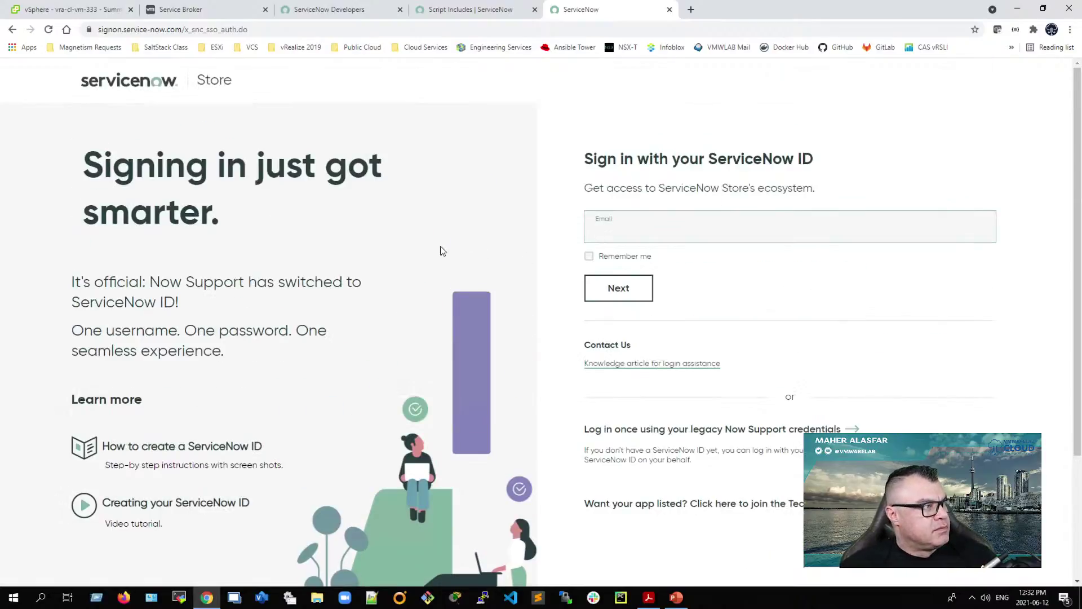
click(350, 10)
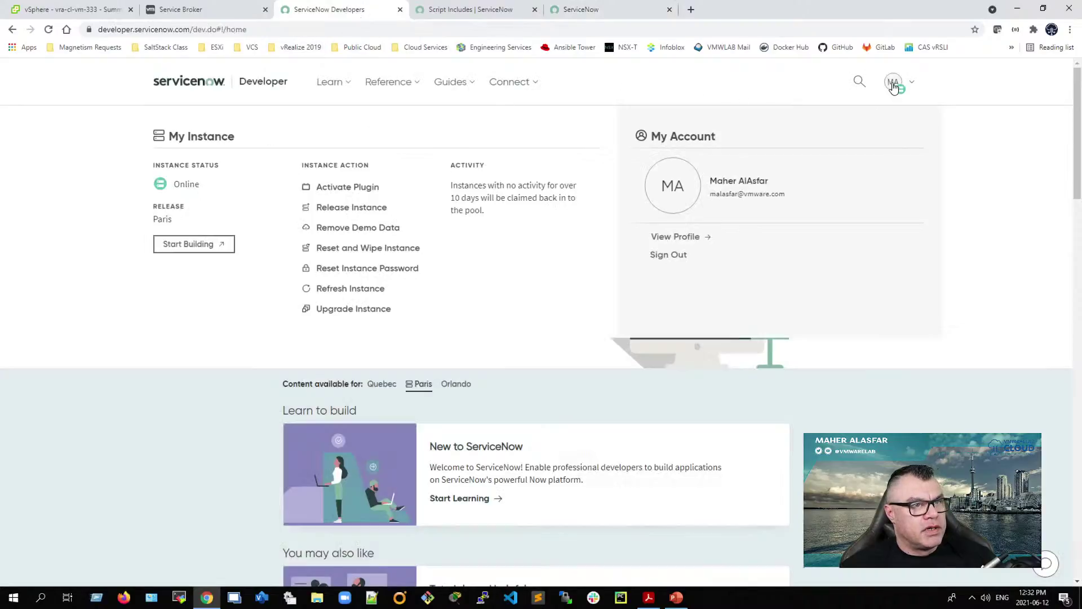
click(893, 85)
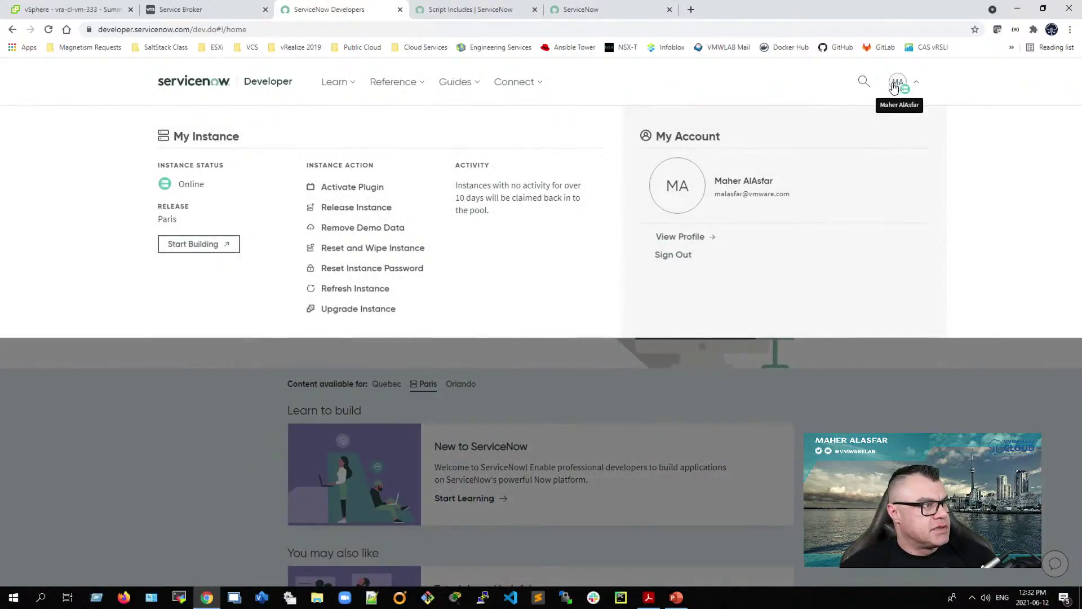
click(506, 11)
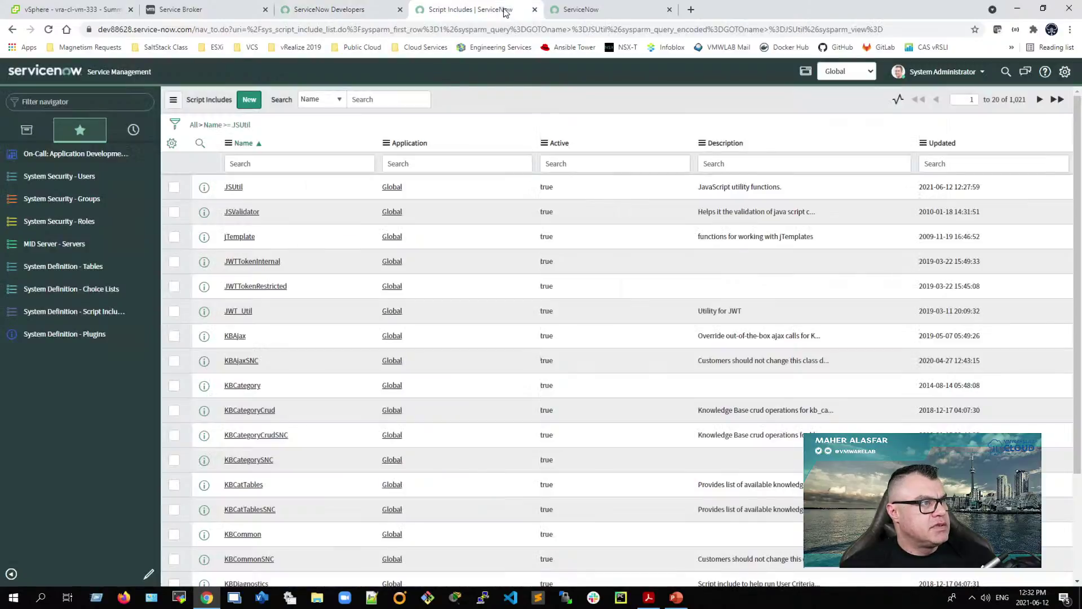
click(596, 16)
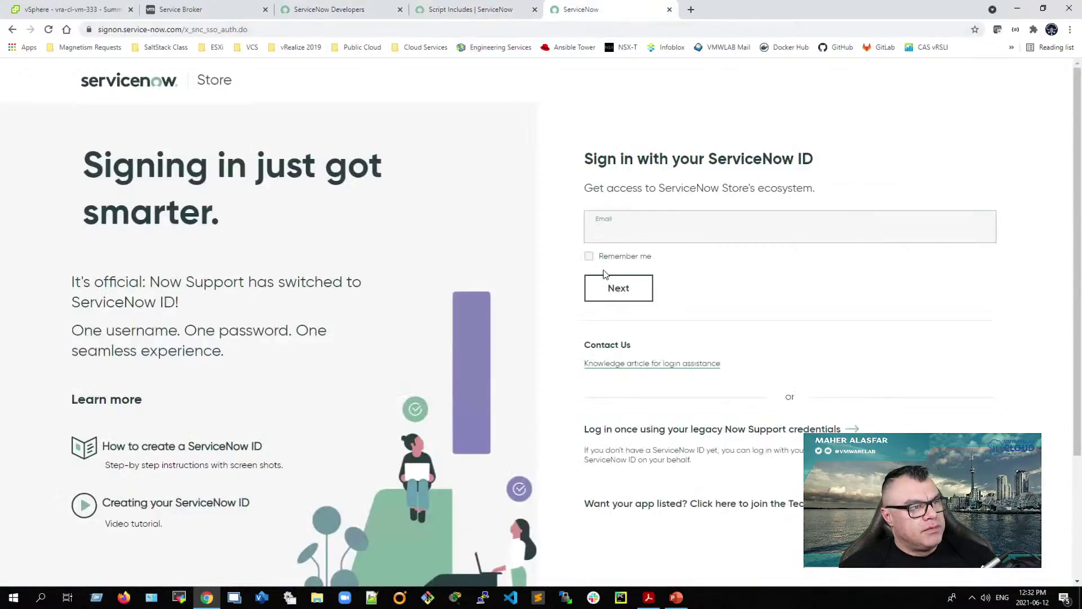
click(677, 596)
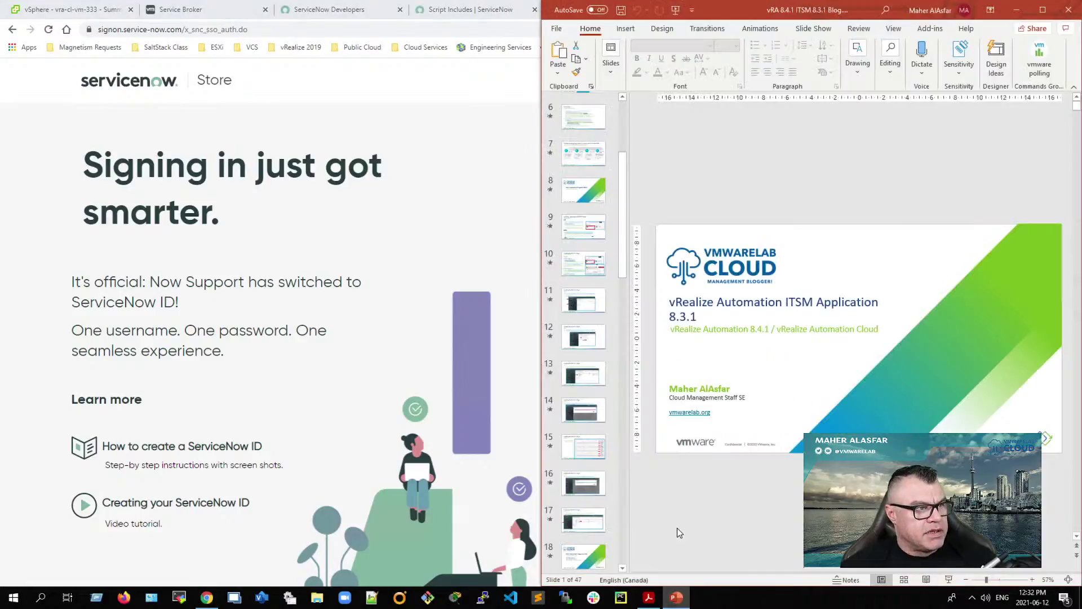
Step: Present slide 10, 'Installing the ITSM 8.3.1 Plugin via ServiceNow Store', full screen
click(584, 264)
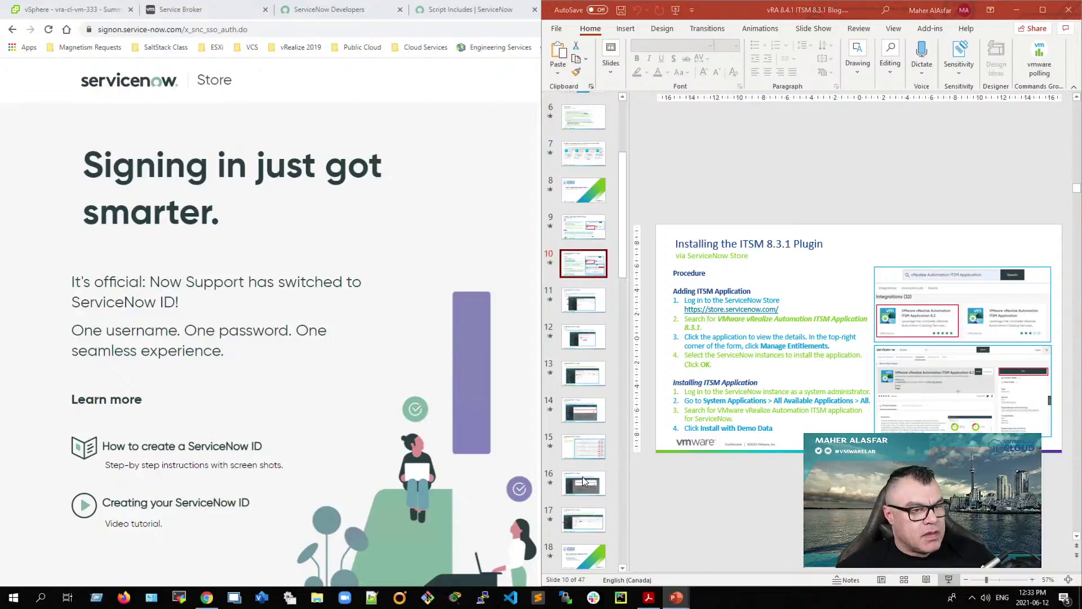
key(shift+F5)
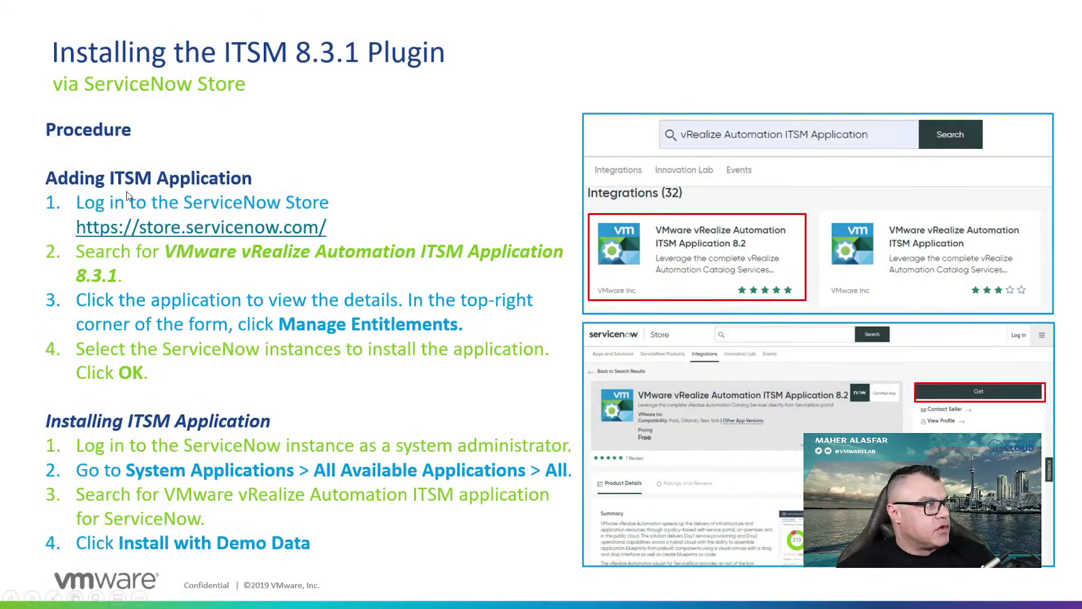
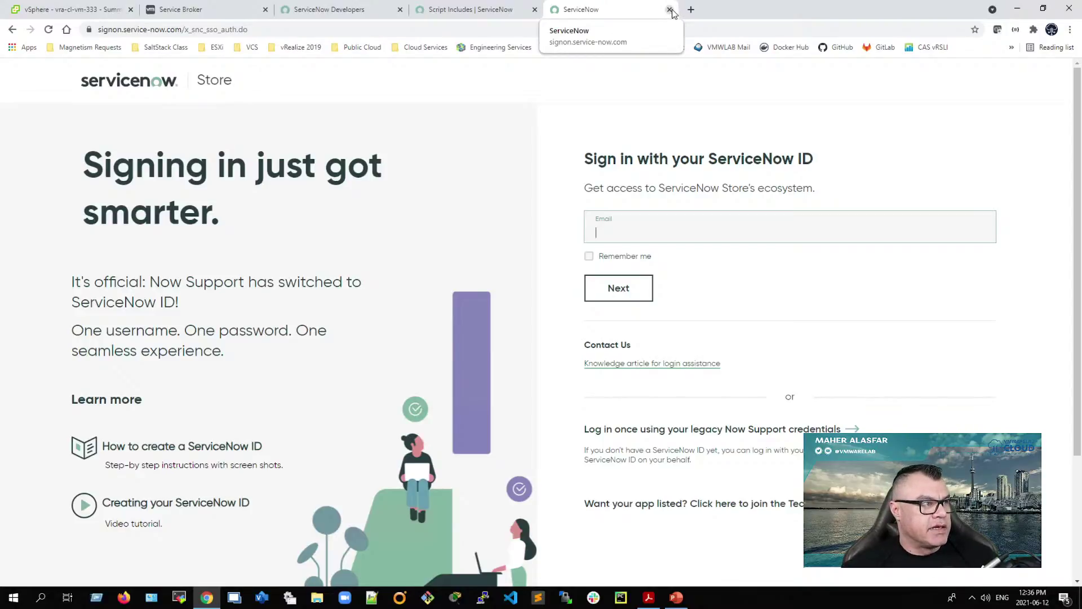
Step: Close the ServiceNow Store sign-in tab and bring the vRealize Automation ITSM guide PDF forward
click(670, 10)
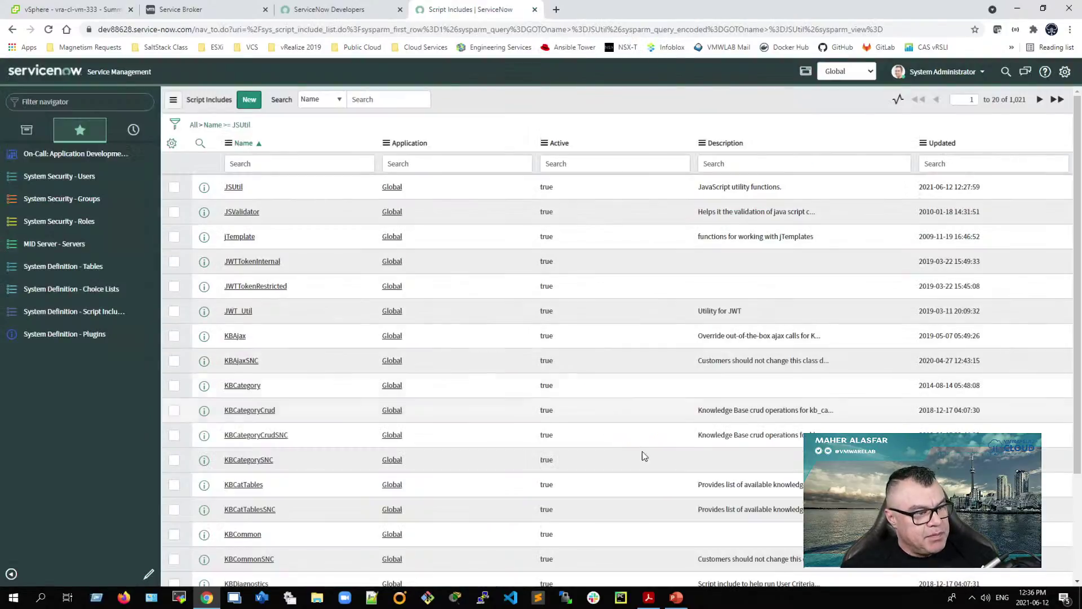
click(650, 601)
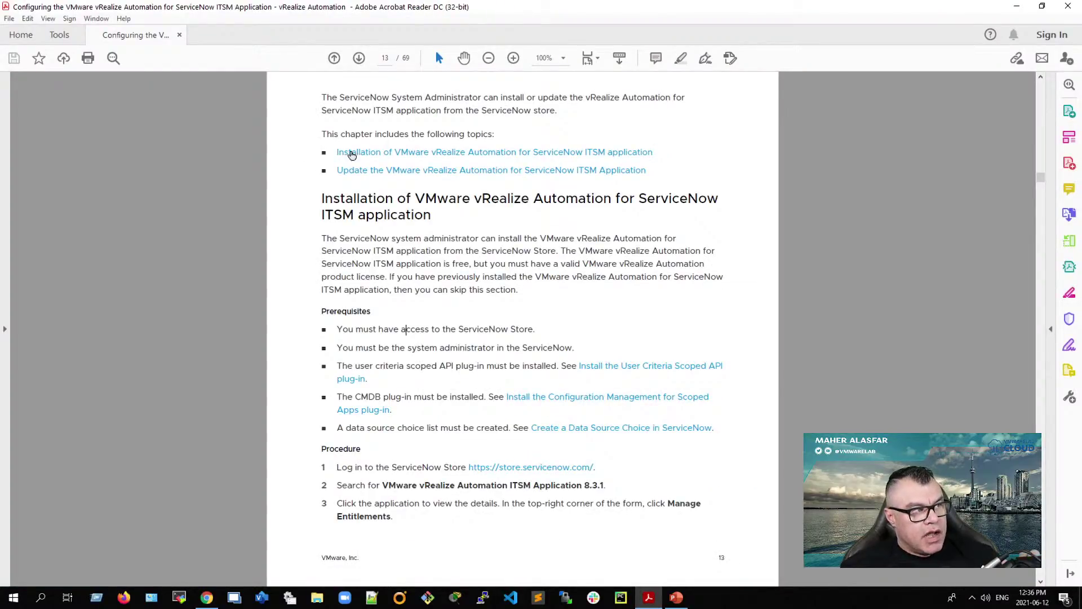
Step: Review page 14's 'Update the VMware vRealize Automation' section, then minimize Acrobat Reader
scroll(440, 383, down, 15)
scroll(441, 387, up, 1)
scroll(441, 386, up, 2)
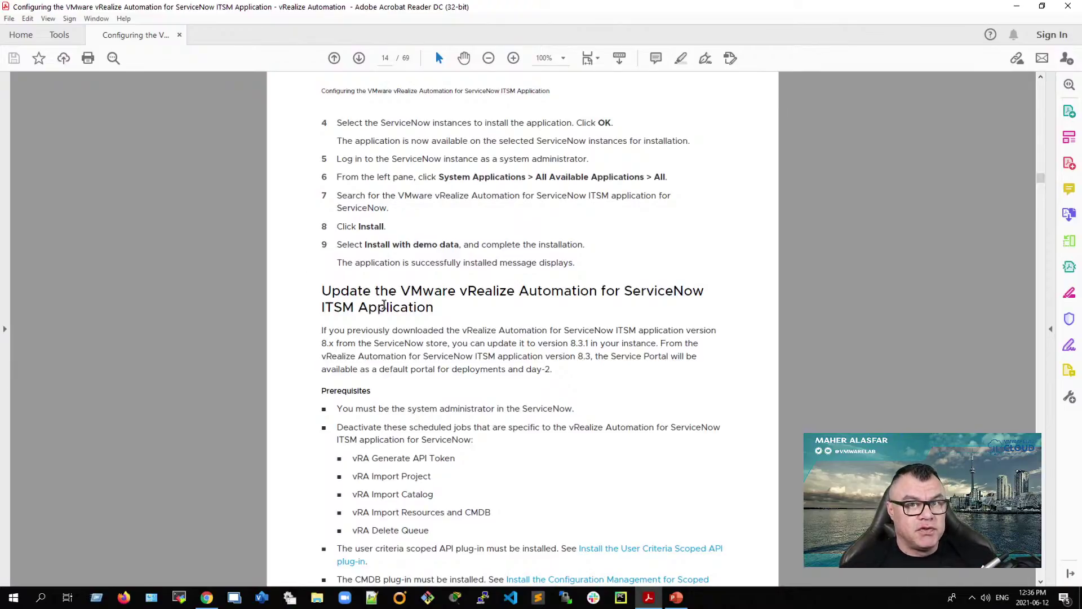
click(1016, 10)
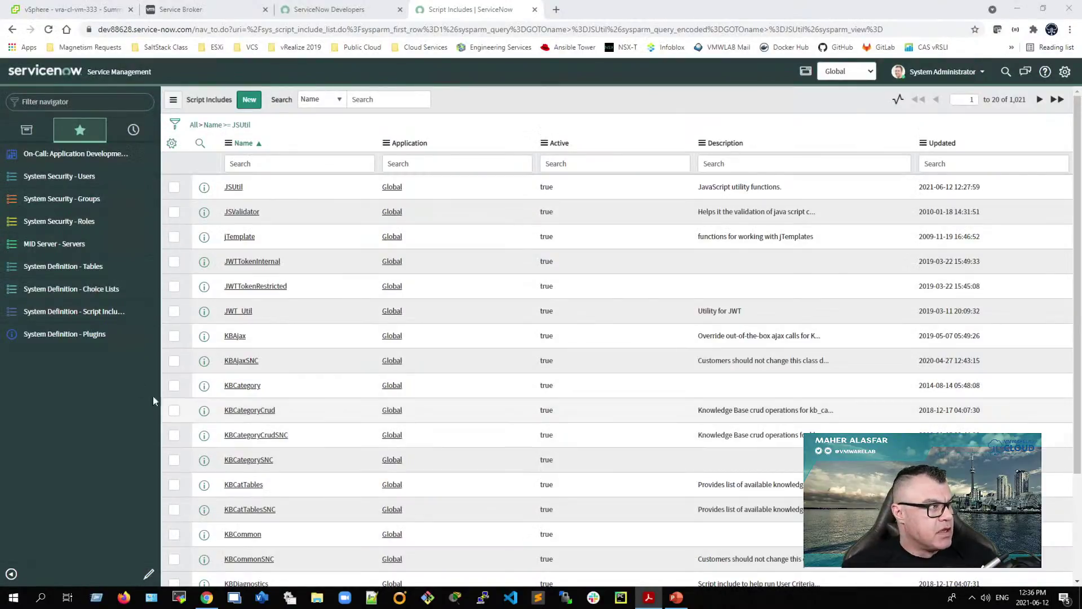
Step: Filter the navigator for 'ret', favorite Retrieved Update Sets, and open its Import Update Set from XML page
click(27, 130)
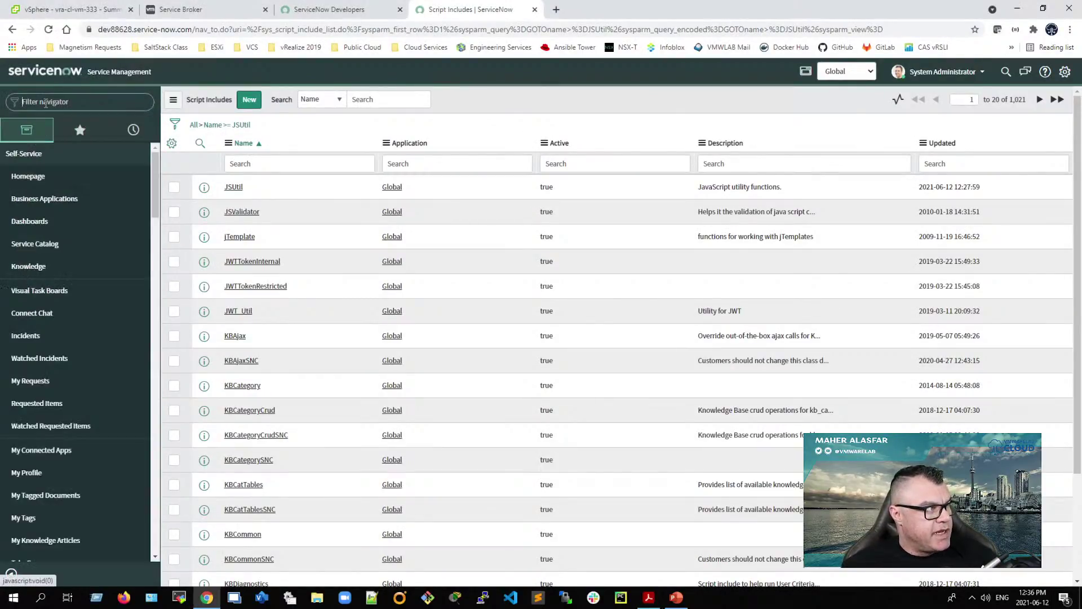
text(ret)
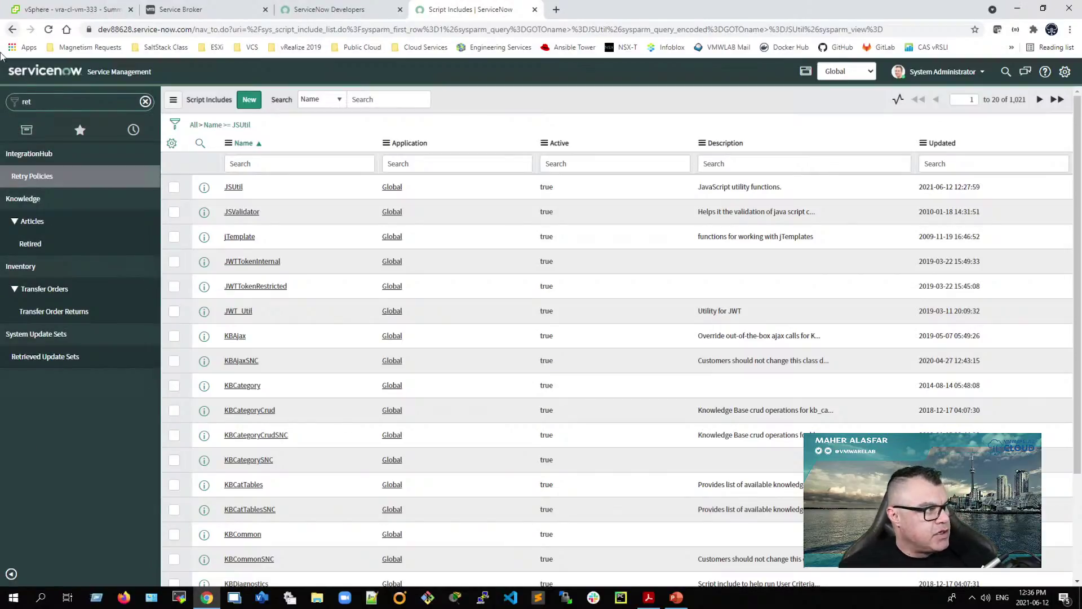
click(148, 357)
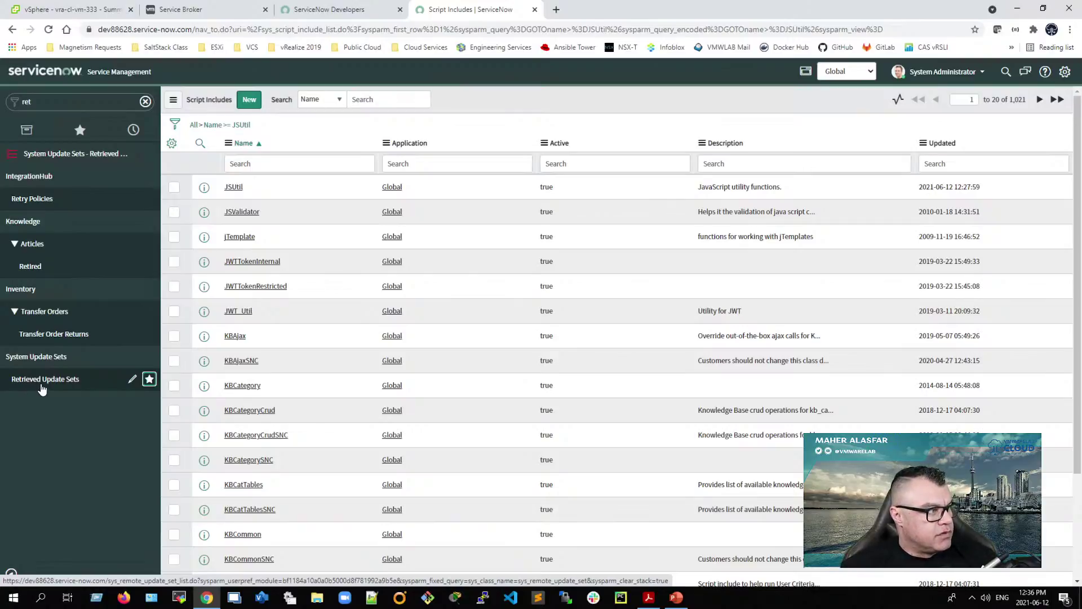
click(42, 388)
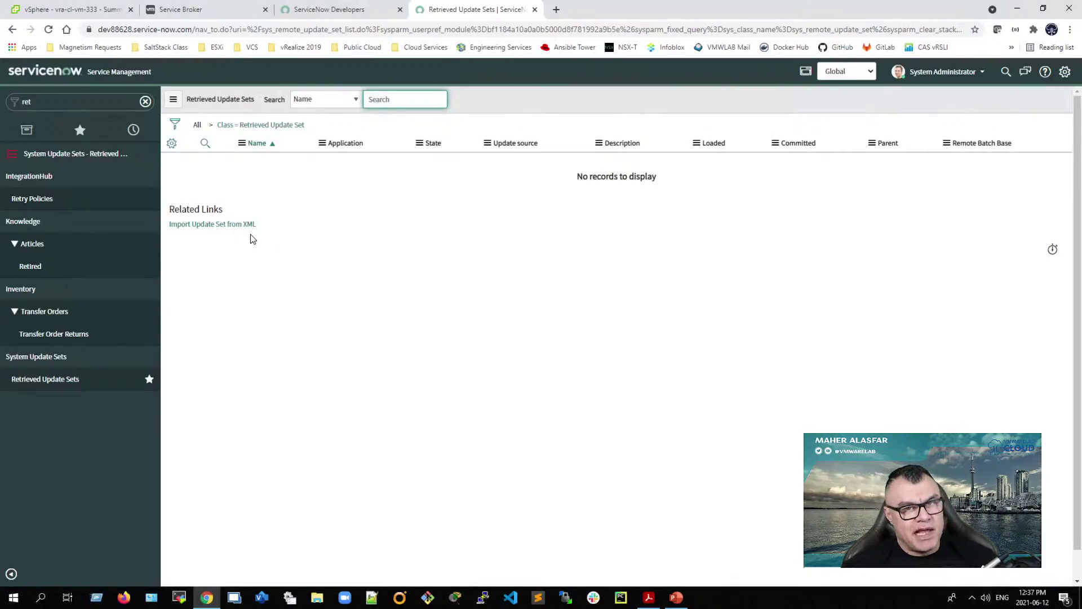
click(238, 226)
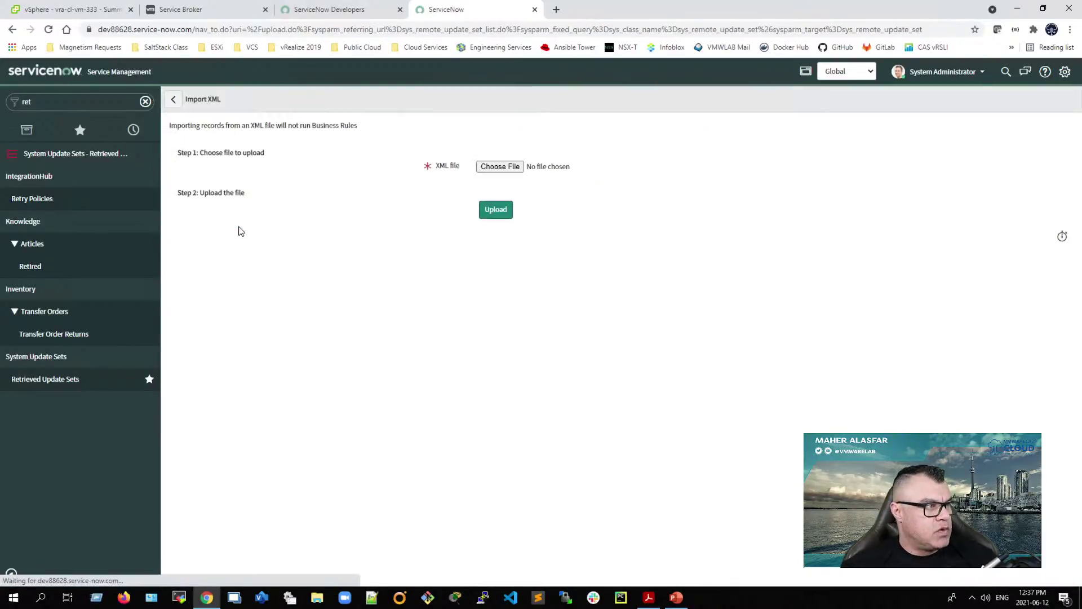
Step: Upload the ITSM Application 8.3.1 XML file from Documents > ITSM 8.3 as a retrieved update set
click(499, 166)
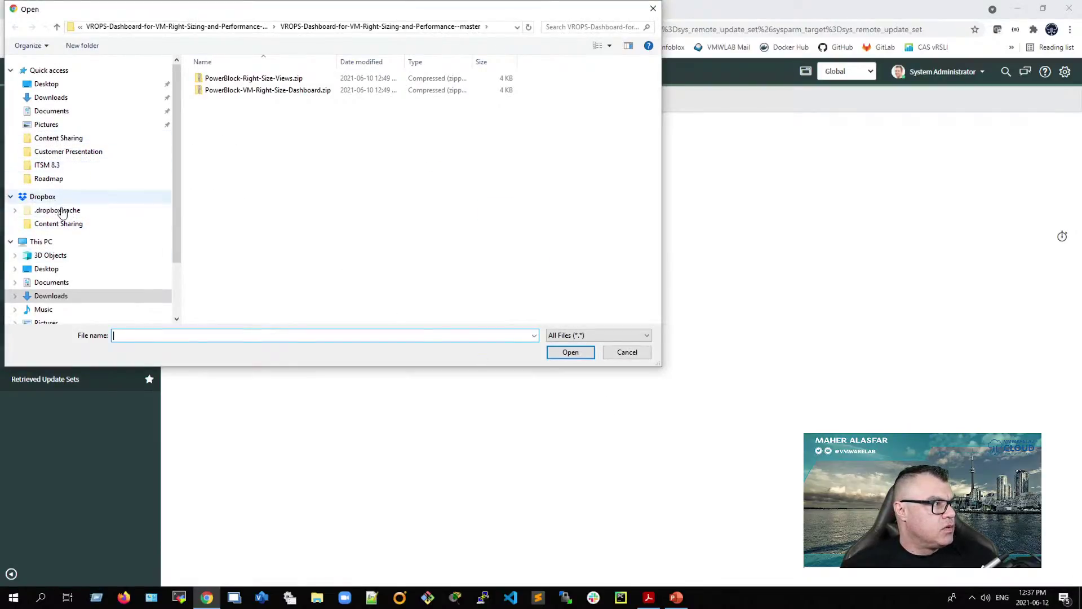
click(66, 283)
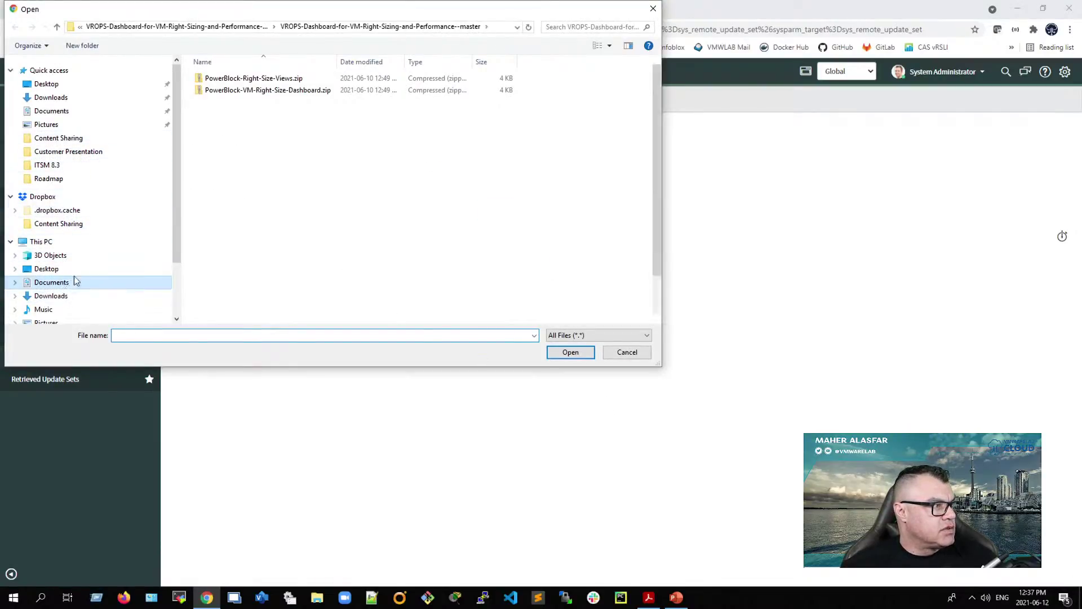
double_click(219, 171)
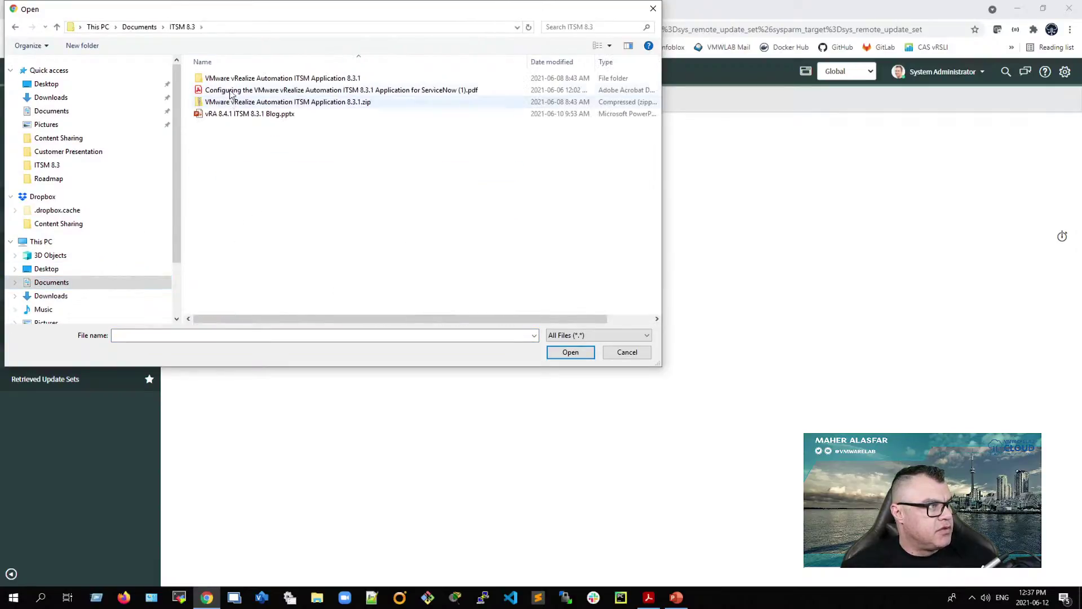
double_click(286, 80)
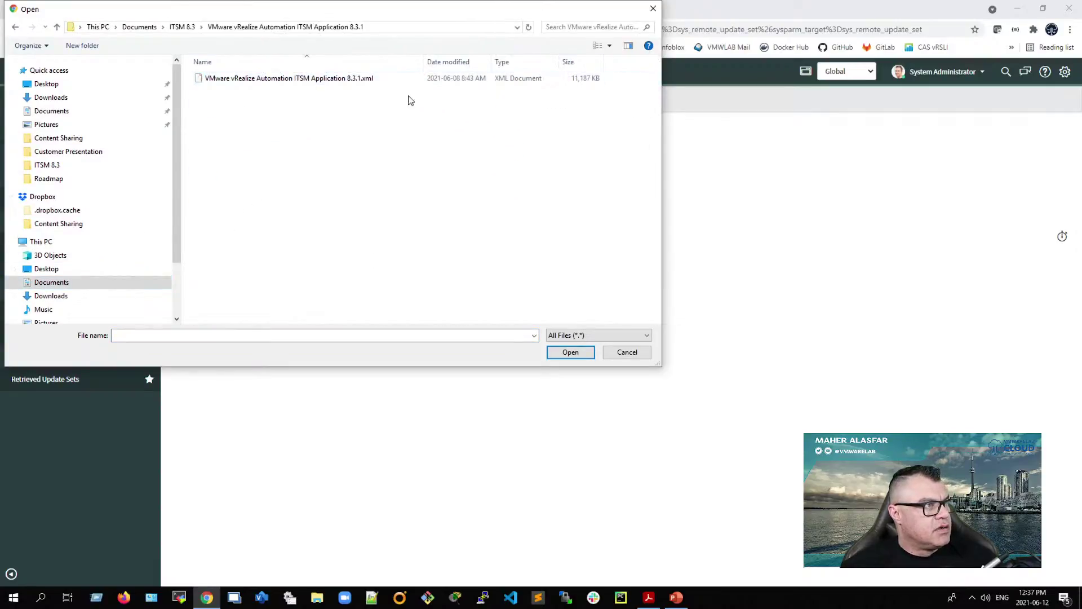
click(379, 81)
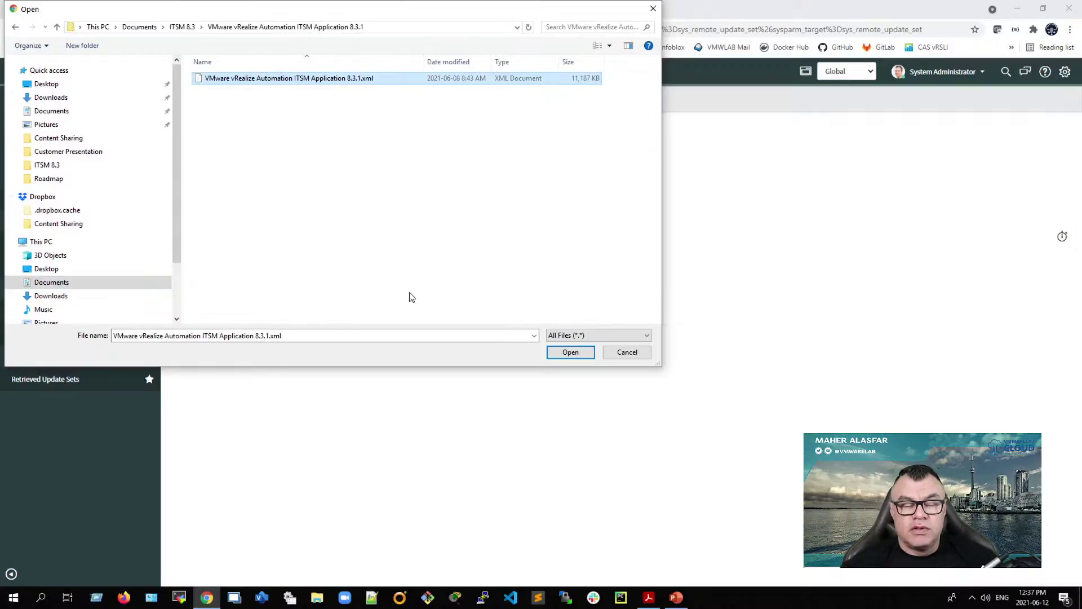
click(569, 352)
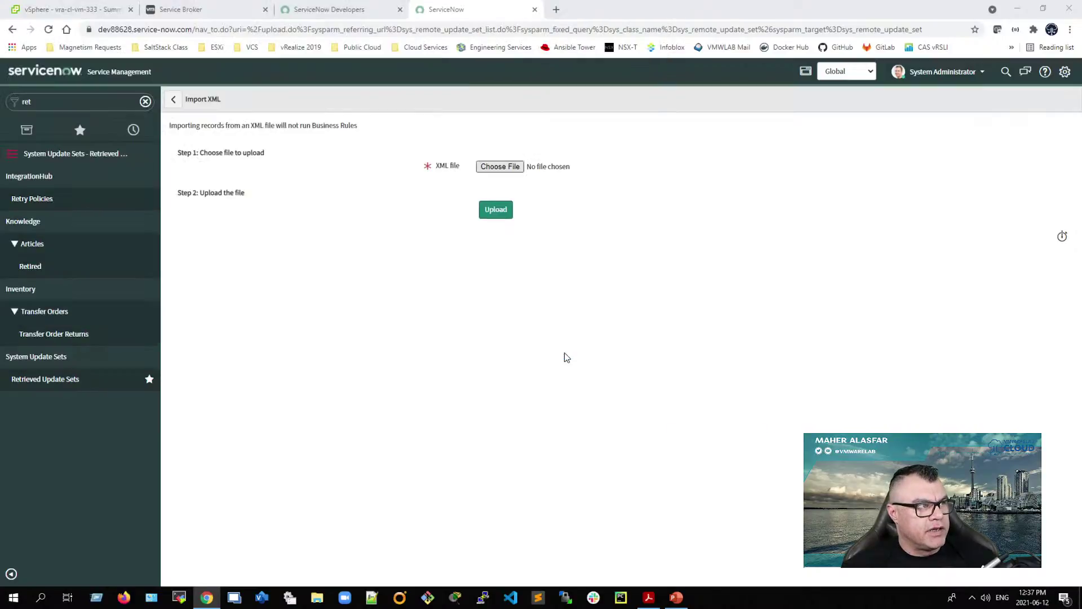
click(493, 216)
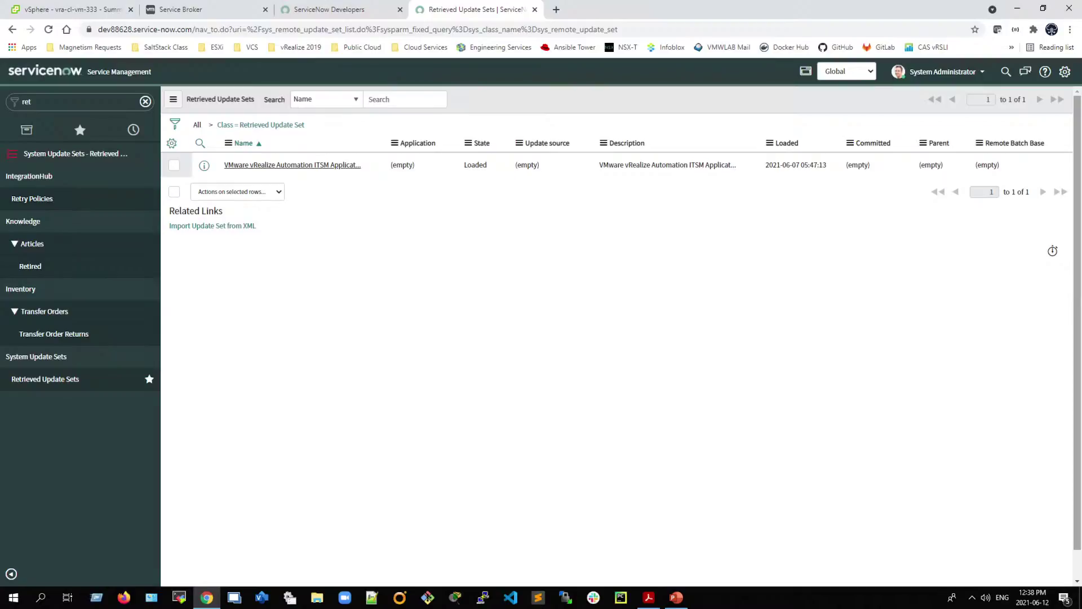
Step: Open the VMware vRealize Automation ITSM Application 8.3.1 update set record and run Preview Update Set
click(174, 165)
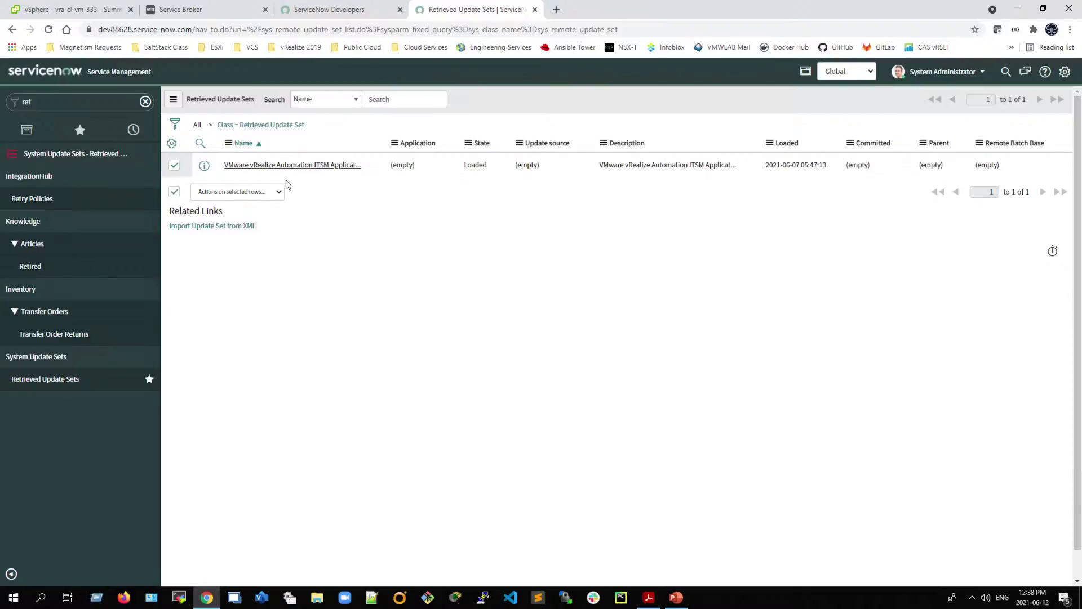
click(322, 167)
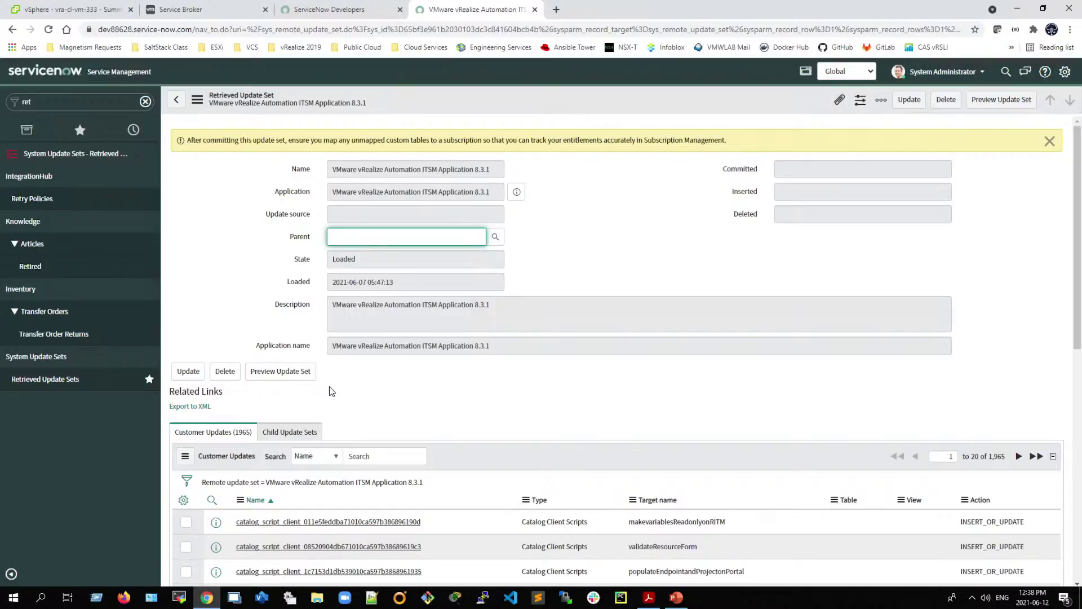
scroll(336, 392, down, 1)
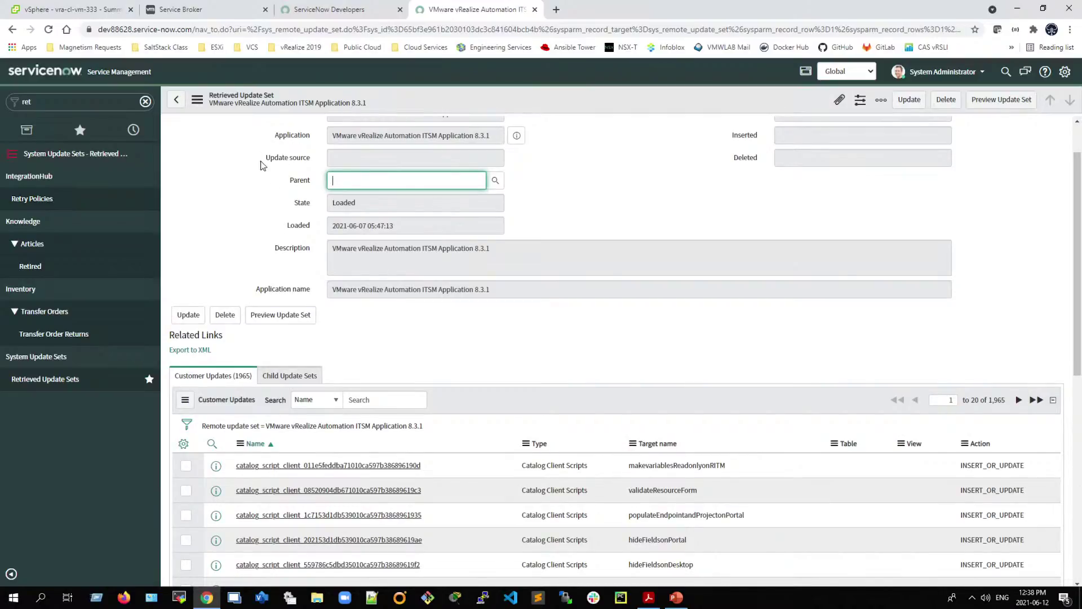
click(277, 319)
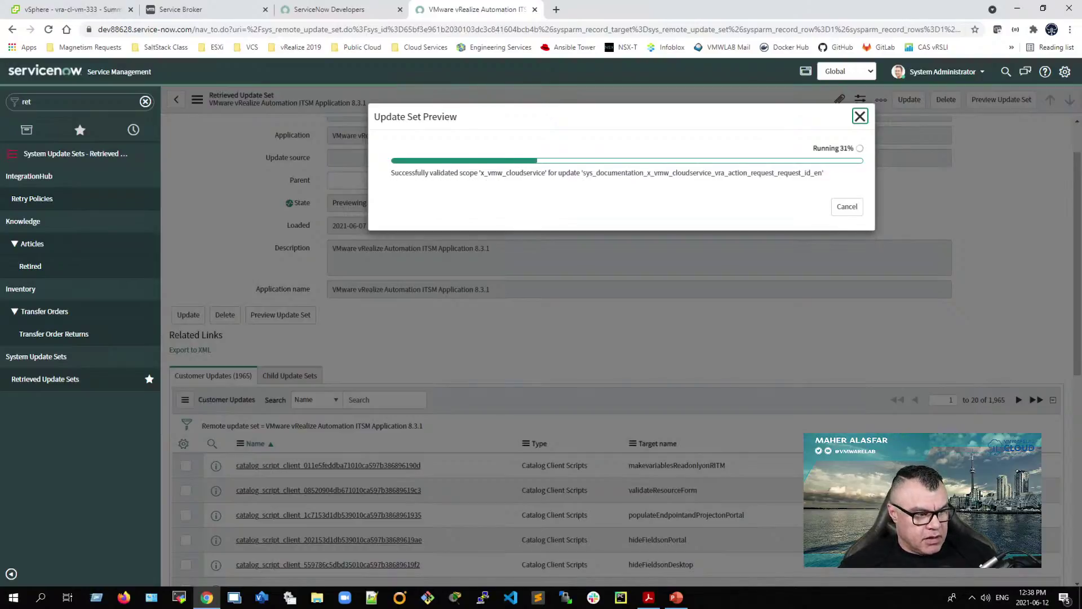
Step: Switch to the configuration guide PDF while the update set preview keeps running
click(649, 597)
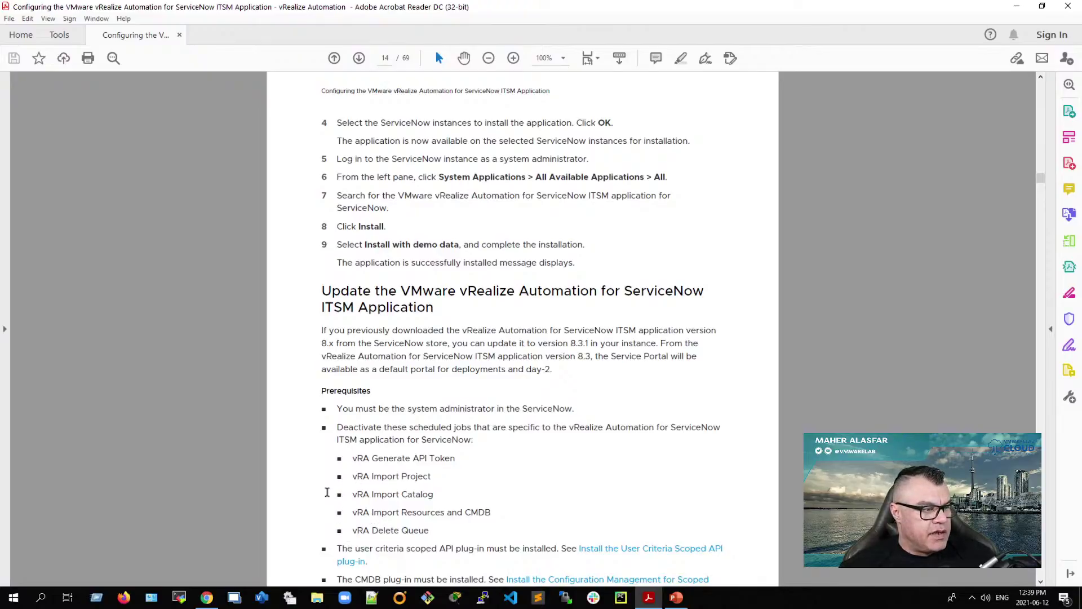
Step: Read through page 14's update prerequisites, including the CMDB plug-in and data source choice list
scroll(327, 492, down, 1)
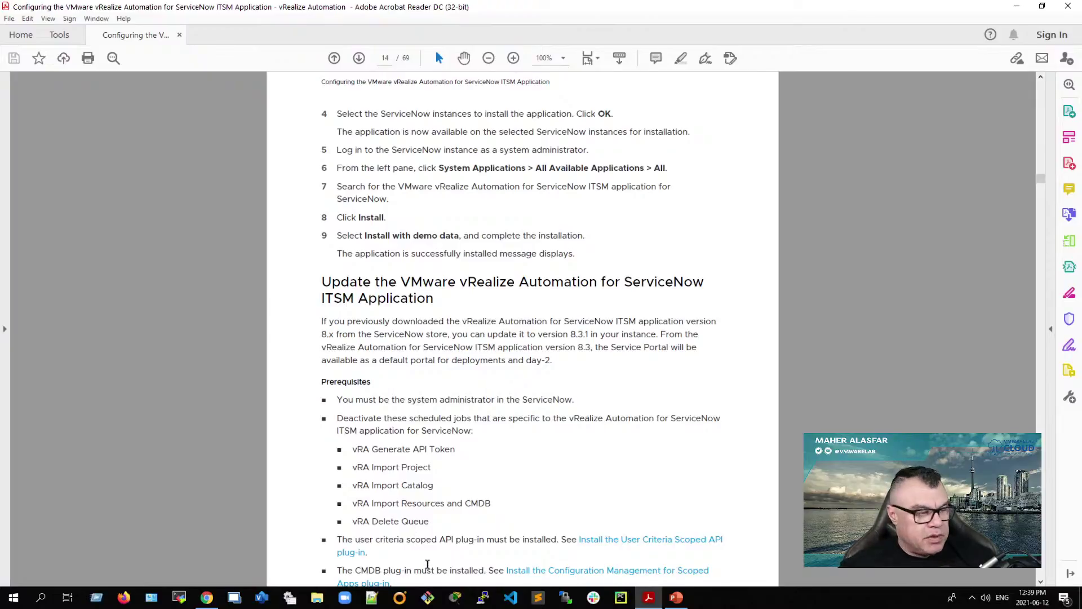
scroll(427, 564, down, 2)
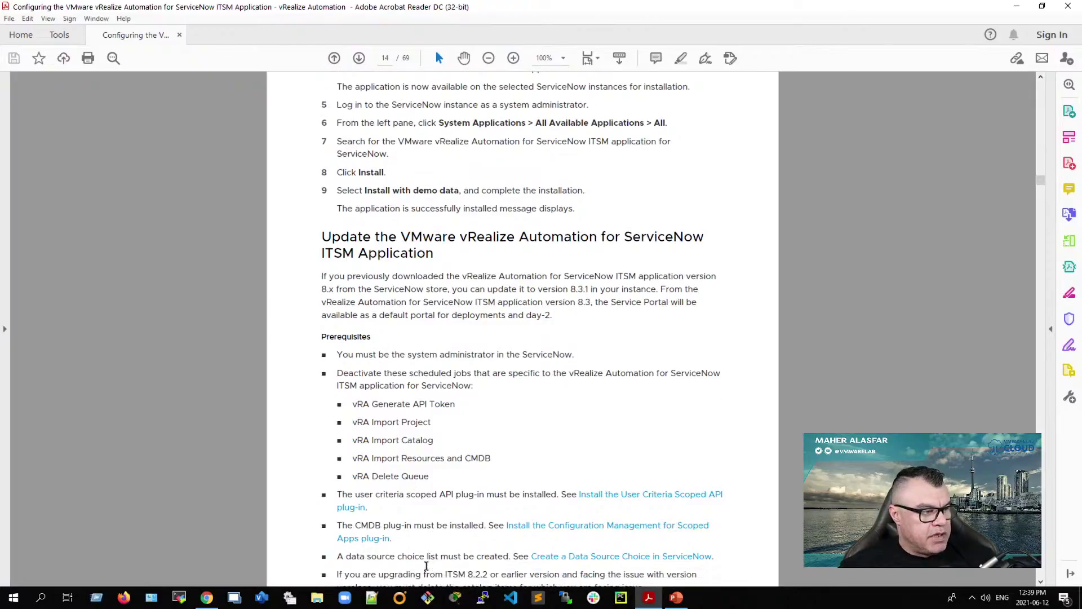
scroll(426, 565, down, 1)
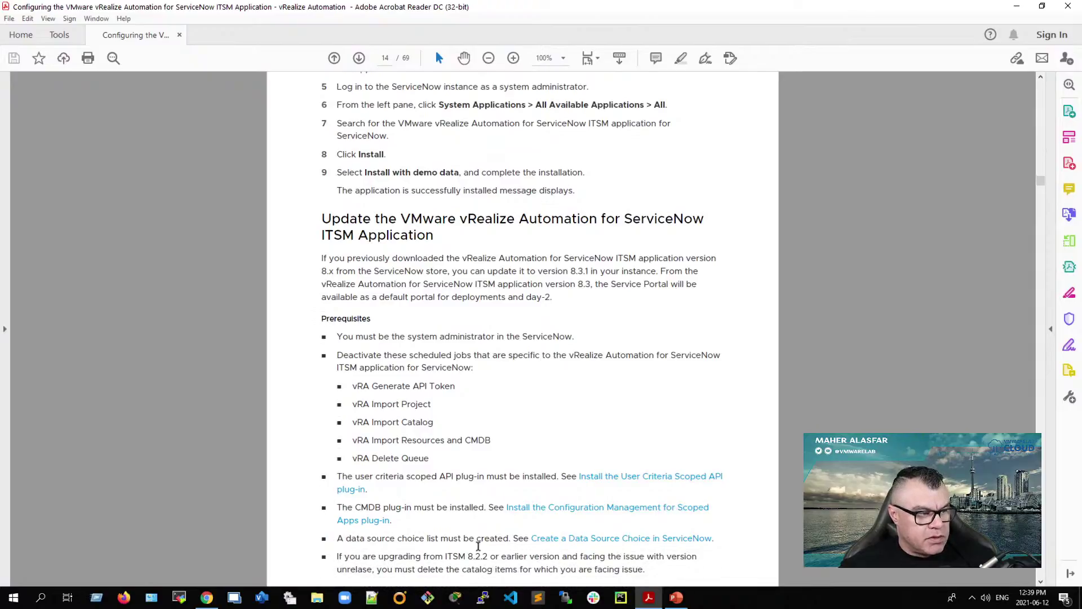
scroll(476, 547, down, 1)
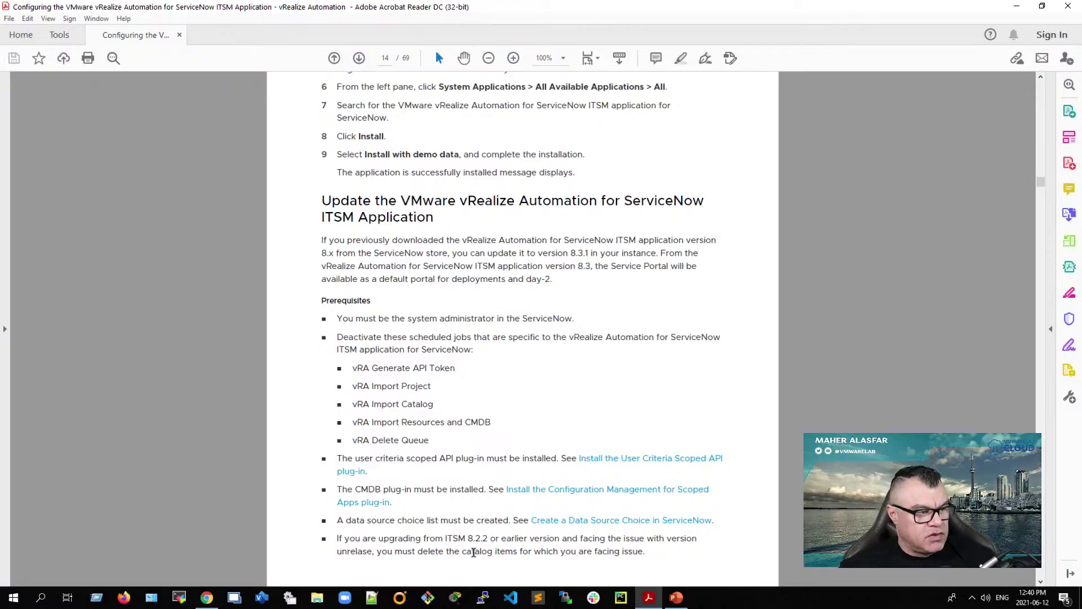
scroll(474, 552, down, 2)
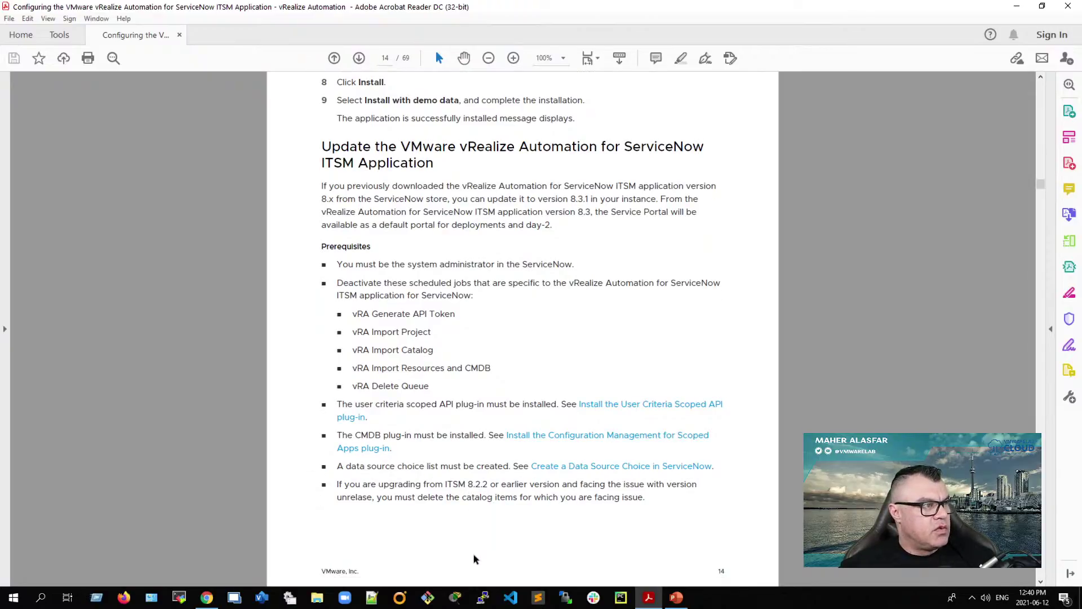
scroll(473, 558, down, 10)
scroll(473, 558, up, 10)
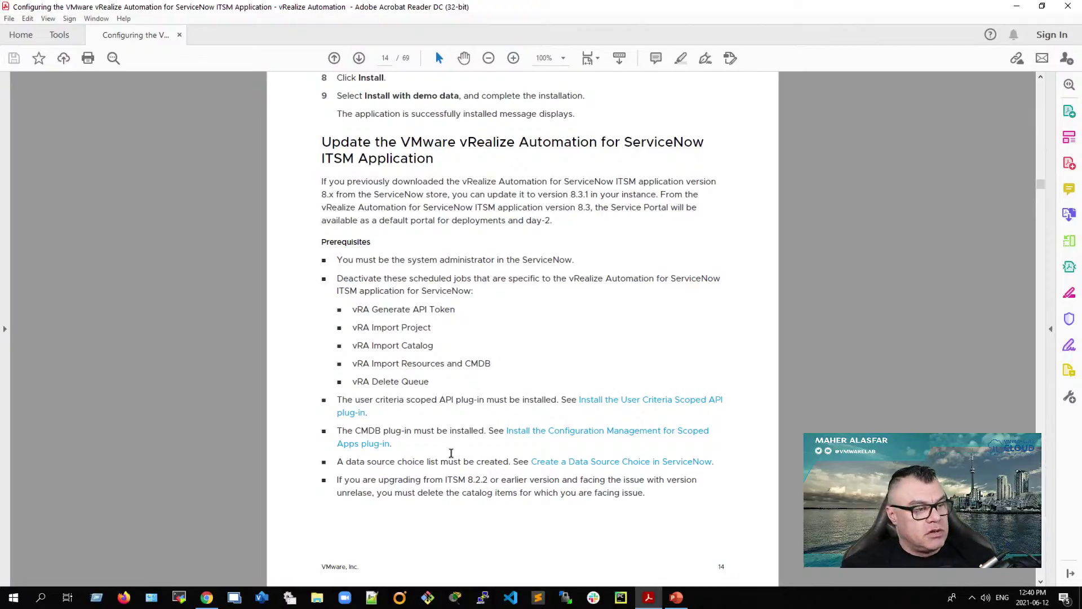
scroll(452, 452, down, 3)
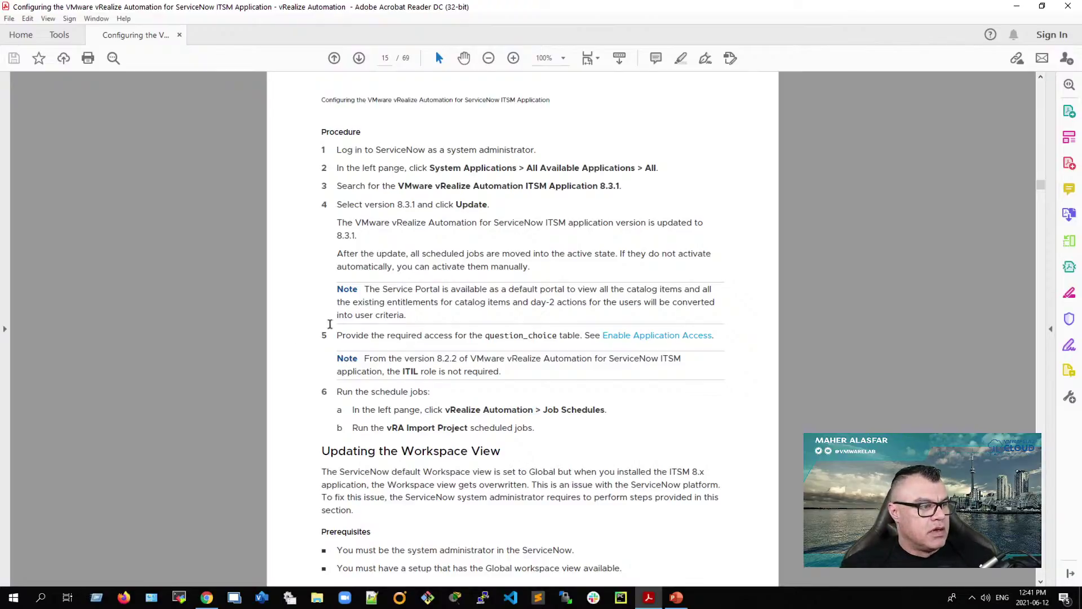
Step: Scroll to chapter 5 on page 17, configuring the vRA ITSM application, then minimize Acrobat
scroll(400, 467, down, 1)
scroll(400, 472, down, 4)
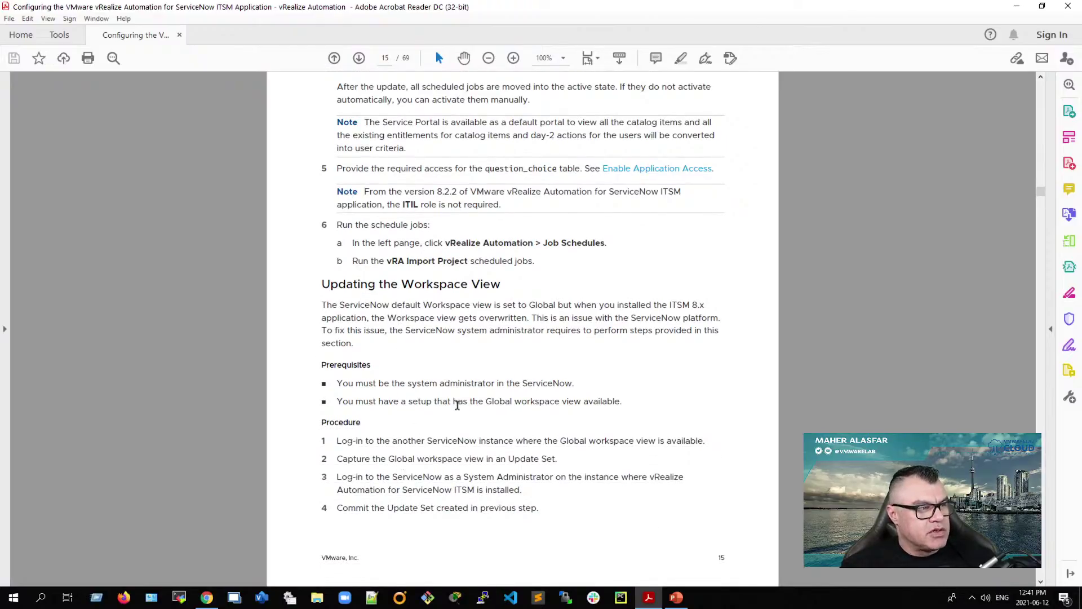
scroll(457, 406, up, 3)
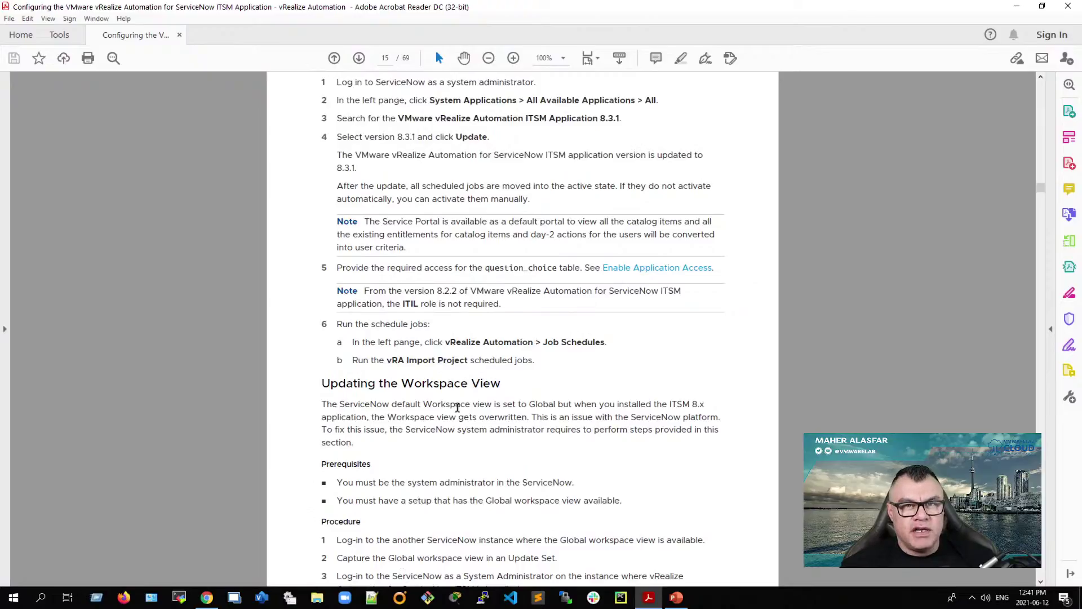
scroll(457, 407, down, 20)
scroll(456, 416, down, 1)
scroll(455, 415, down, 18)
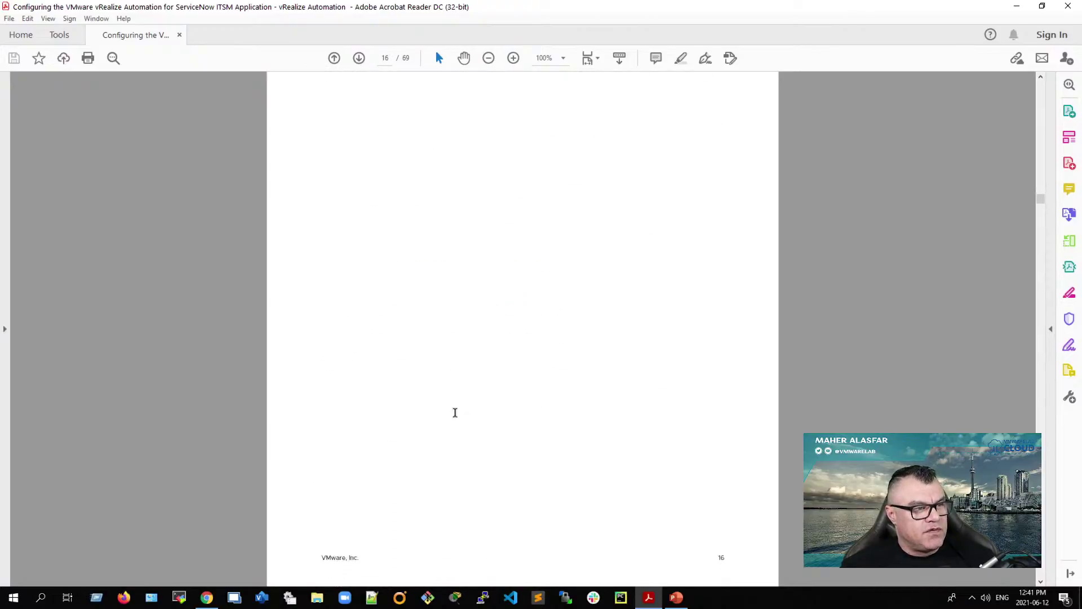
click(1017, 5)
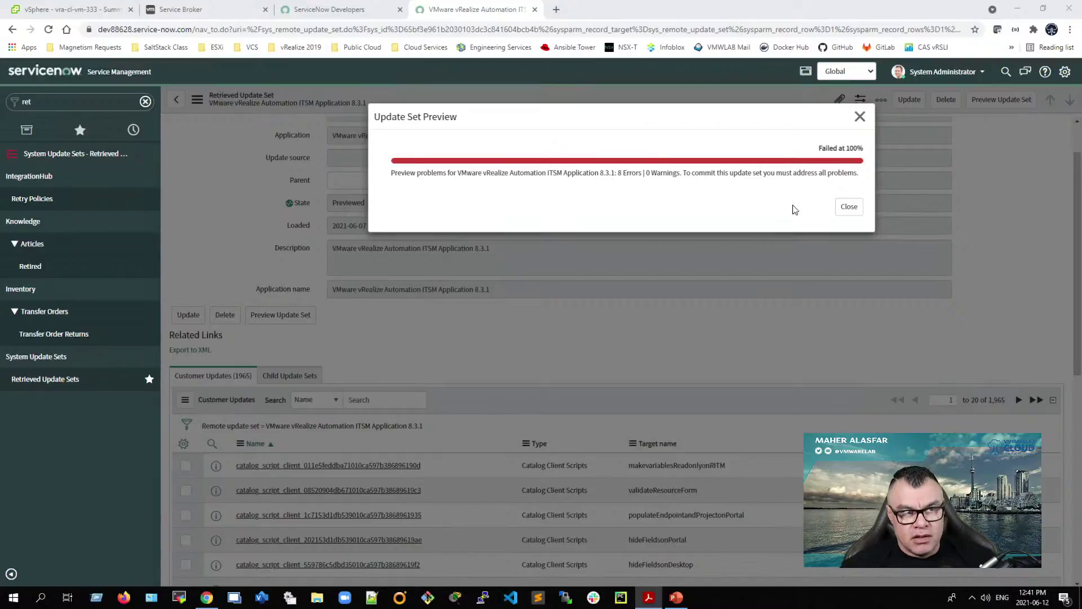
Step: Dismiss the failed preview dialog and accept the remote updates for the first two preview errors
click(848, 207)
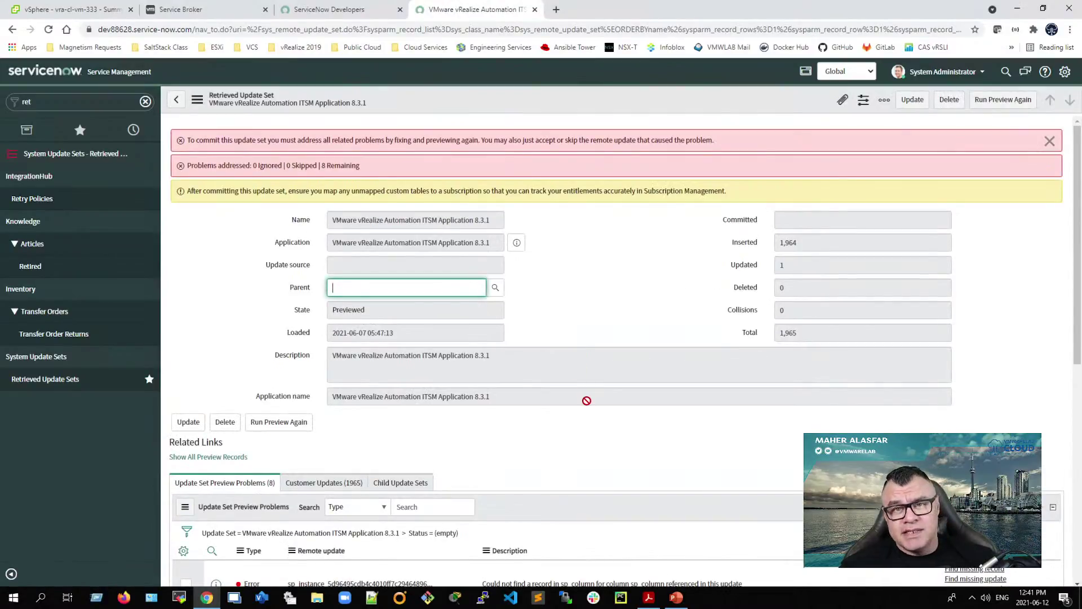
scroll(587, 400, down, 1)
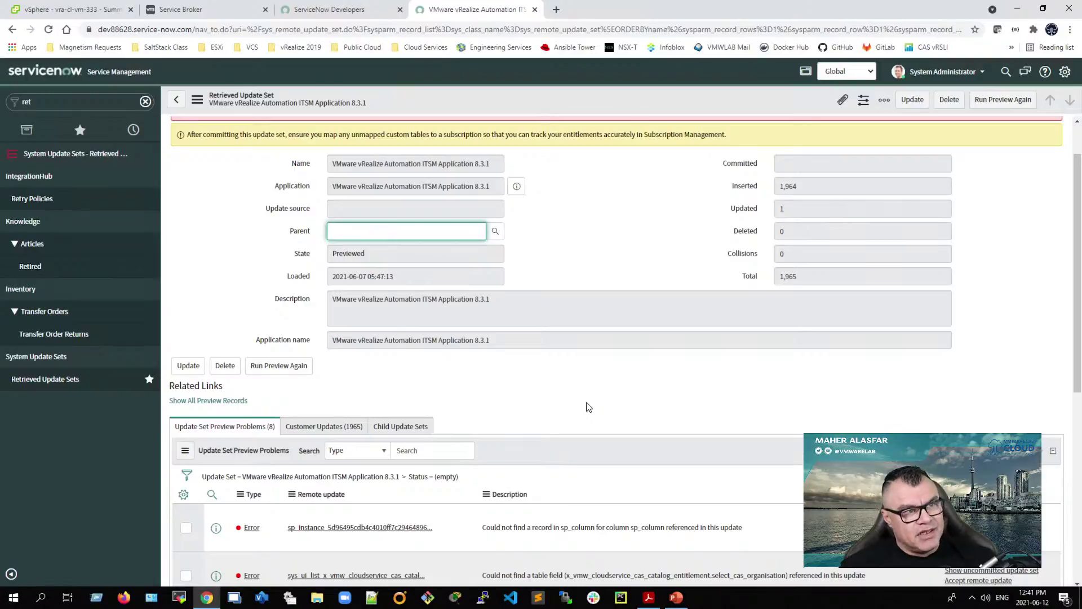
scroll(607, 474, down, 2)
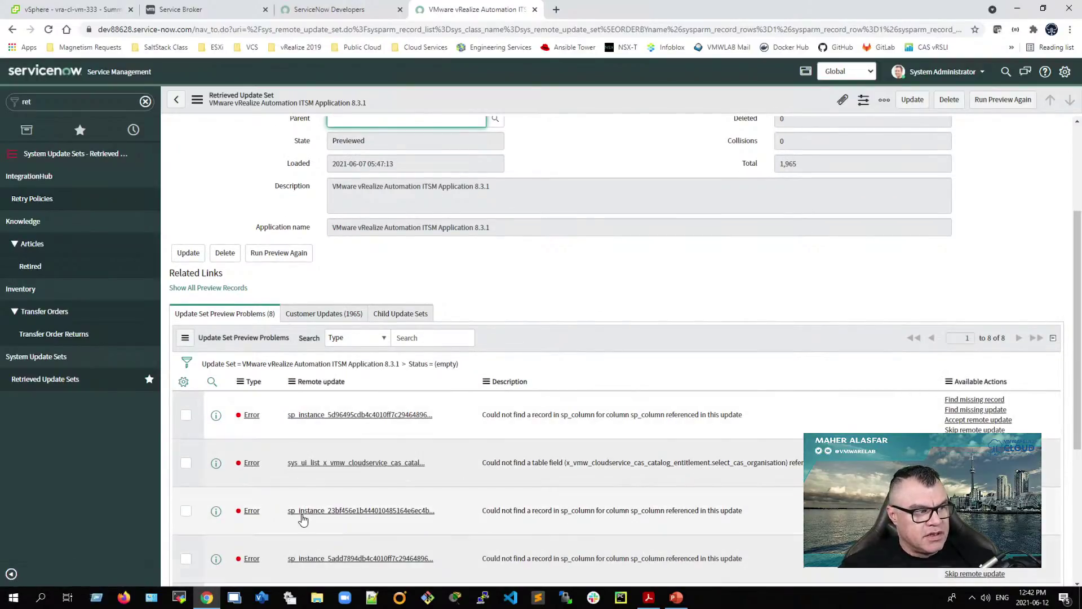
scroll(302, 515, down, 2)
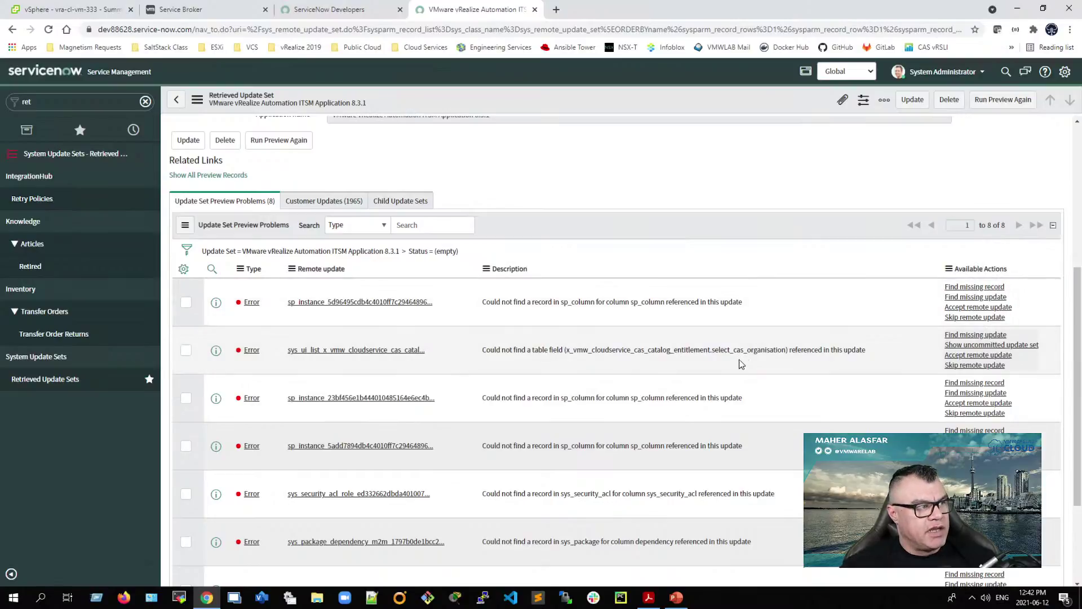
click(965, 308)
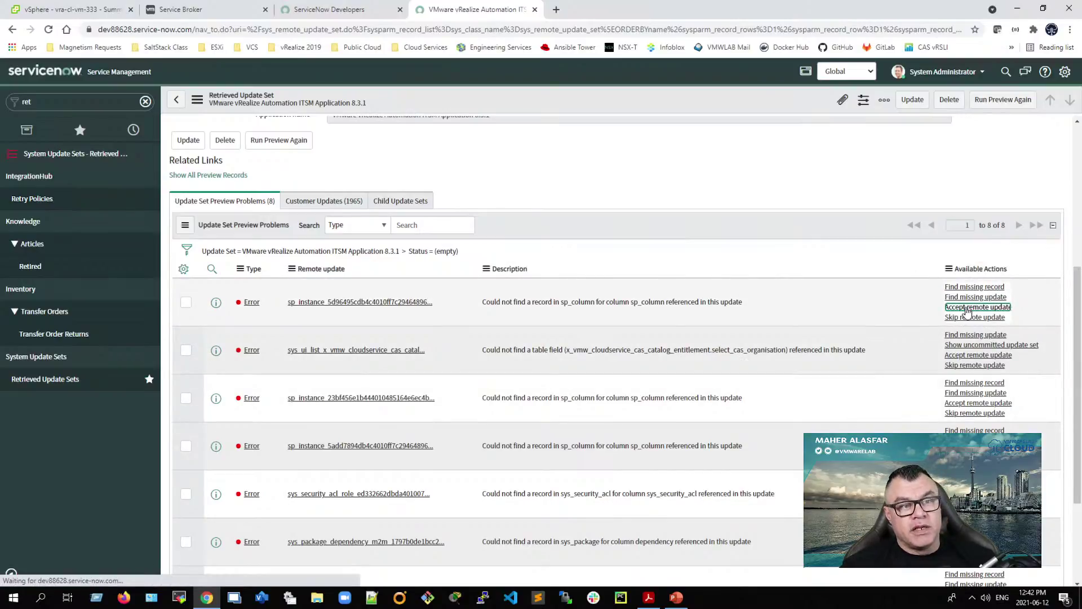
scroll(871, 418, down, 3)
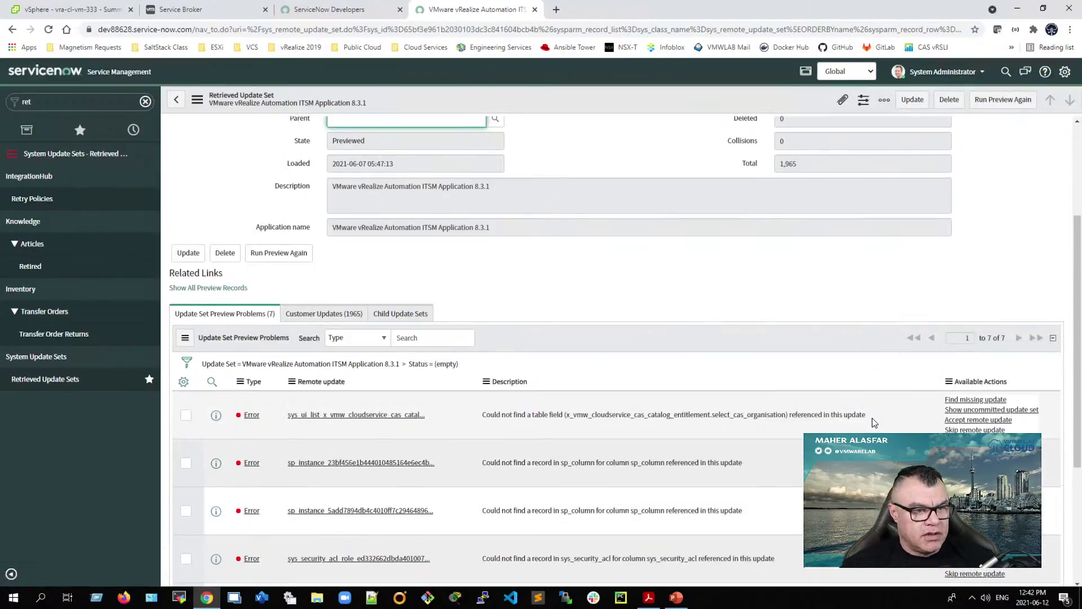
click(965, 420)
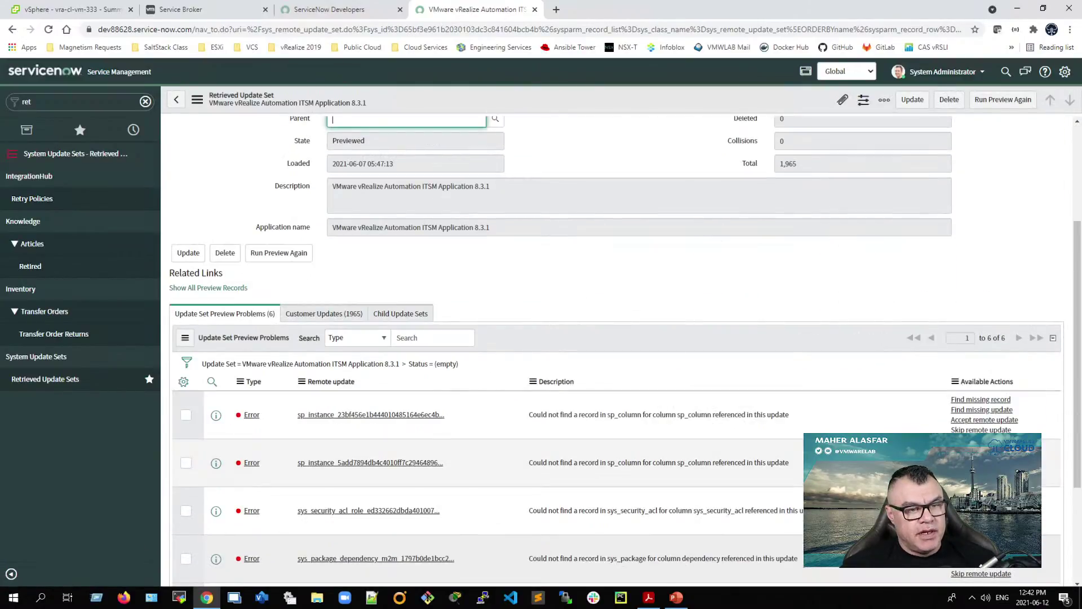
Step: Accept the remote updates on the remaining preview errors until every problem is addressed
click(973, 420)
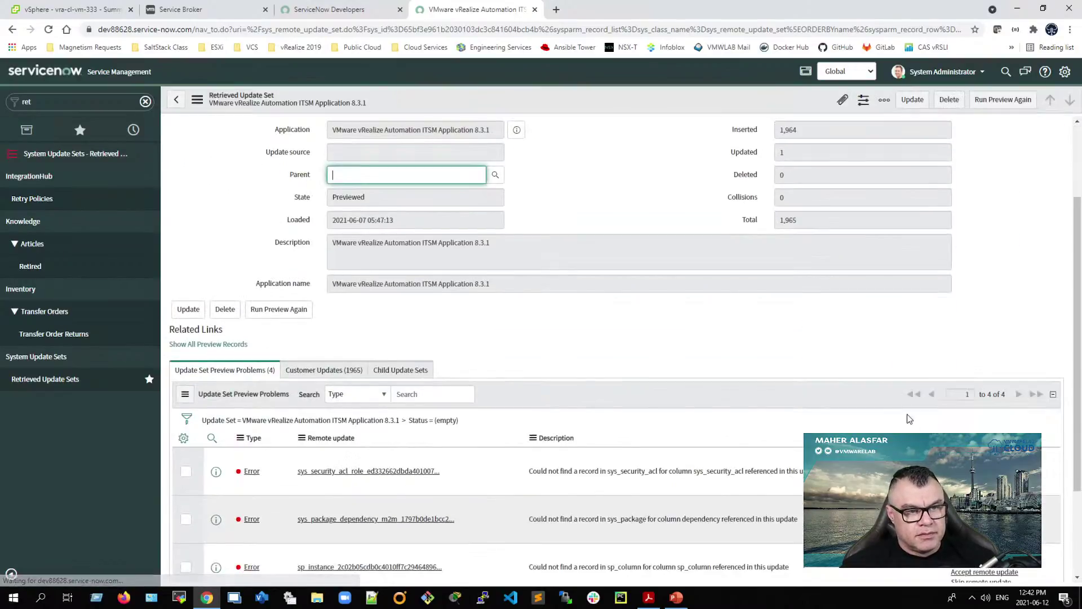
click(975, 364)
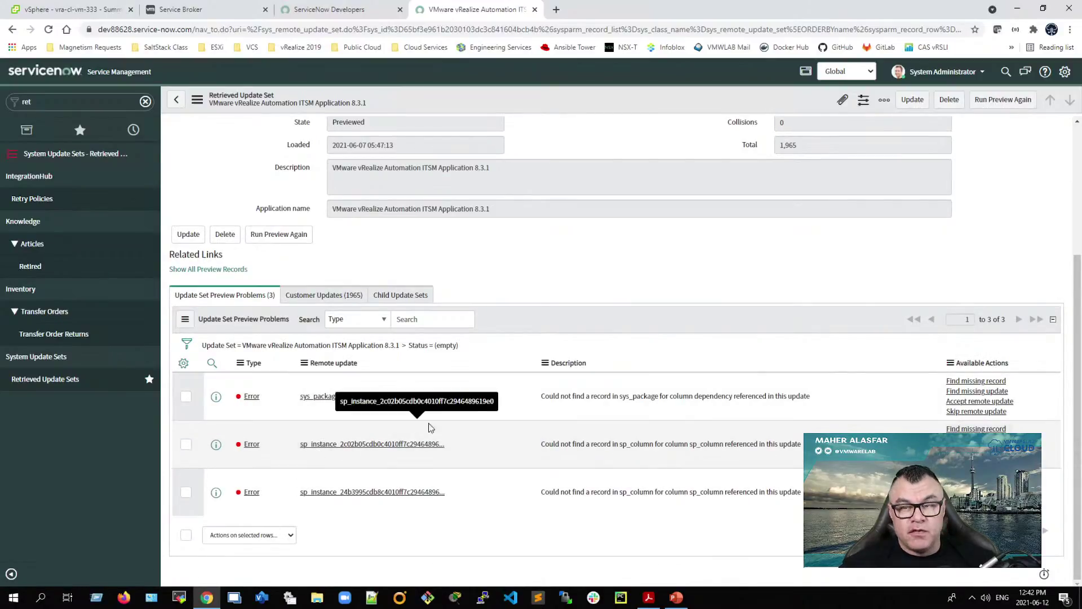
click(963, 402)
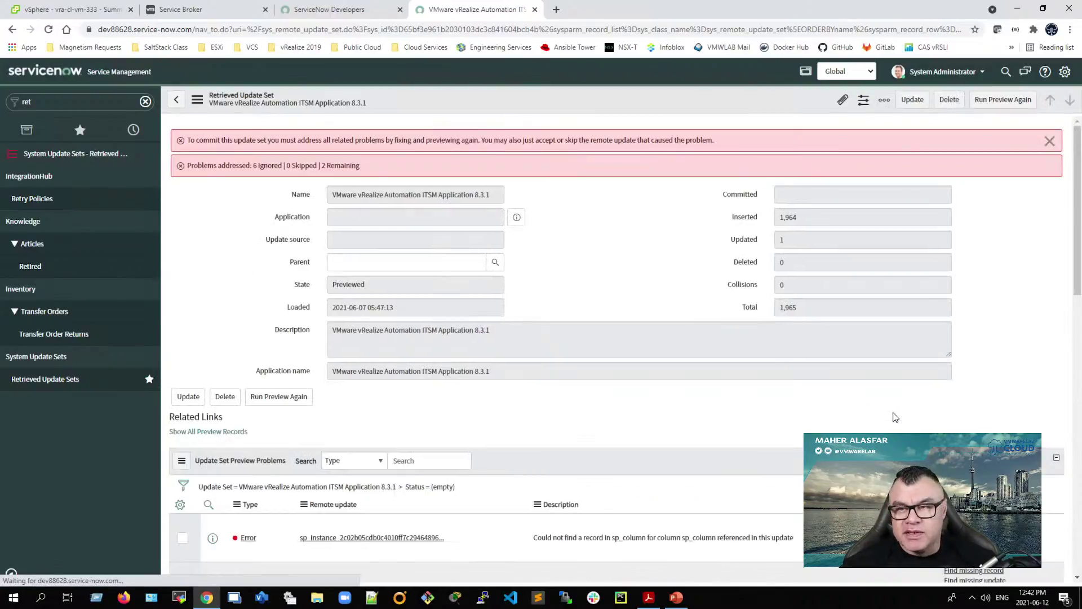
scroll(884, 427, down, 3)
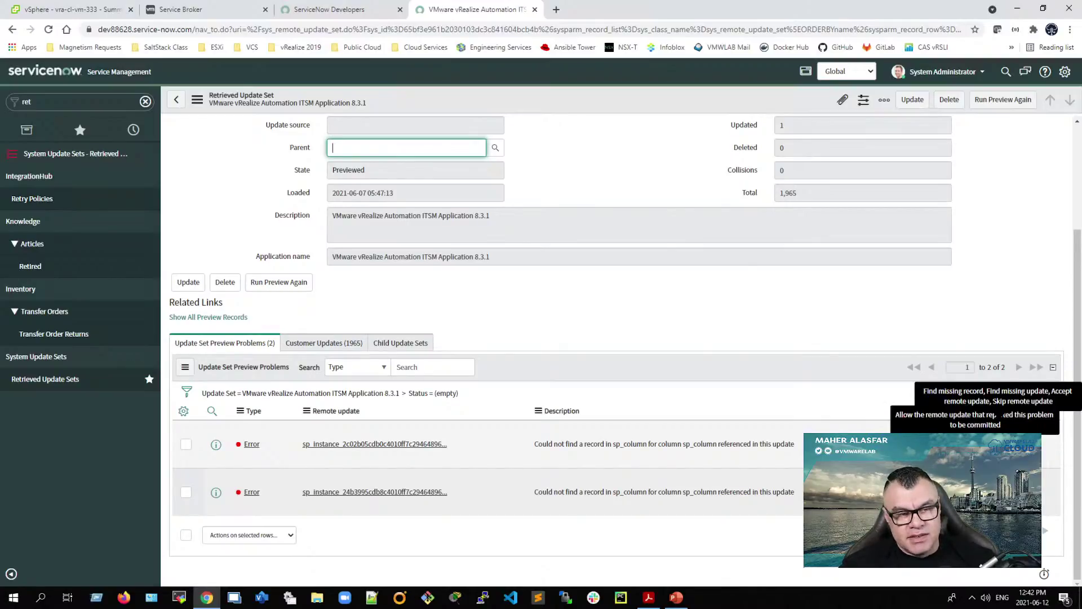
click(973, 449)
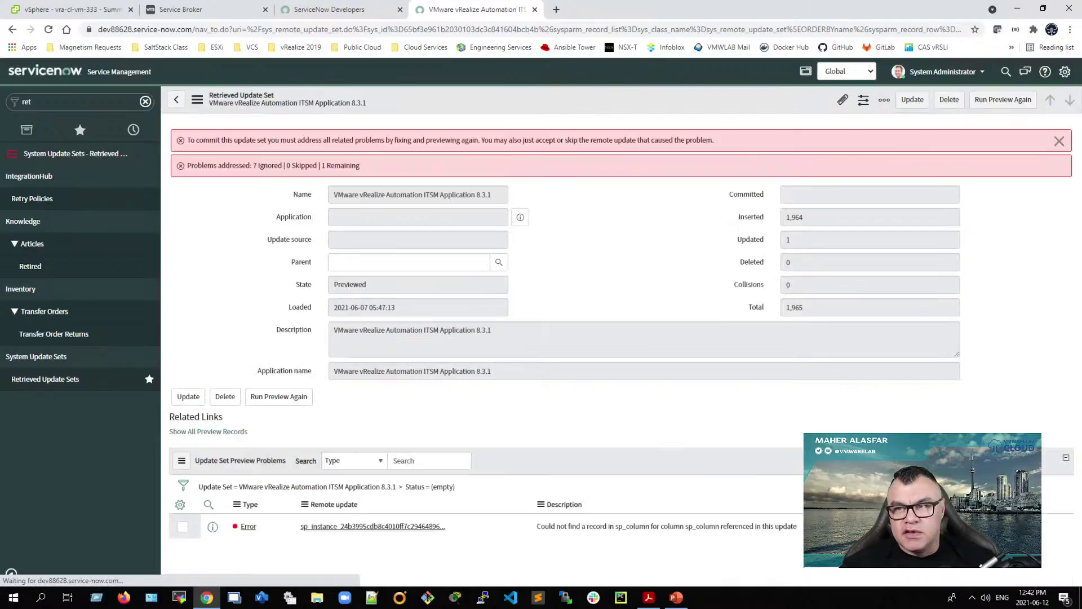
scroll(974, 479, down, 3)
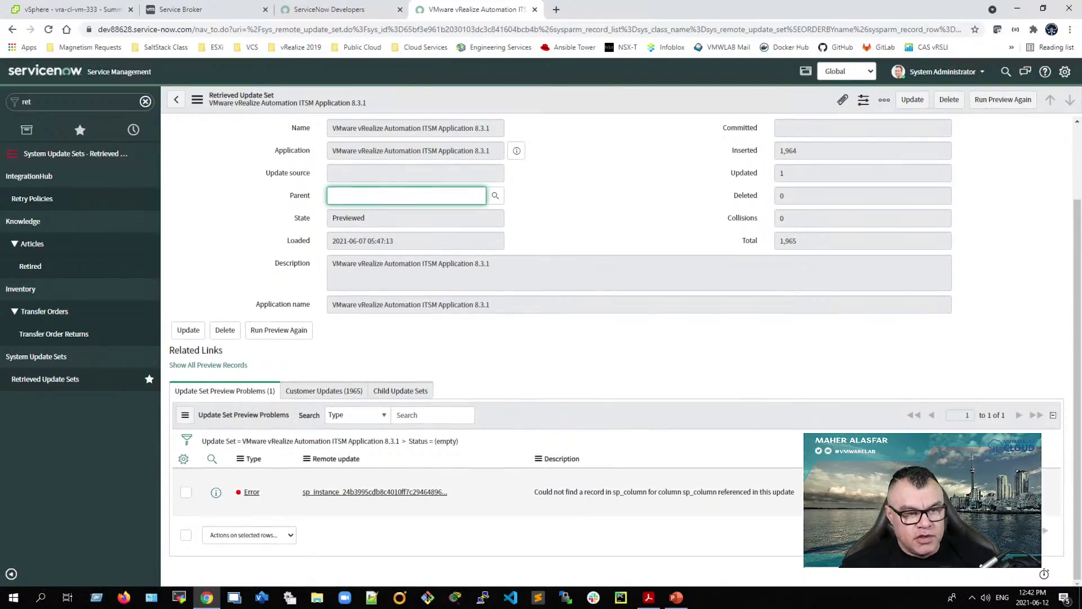
click(973, 479)
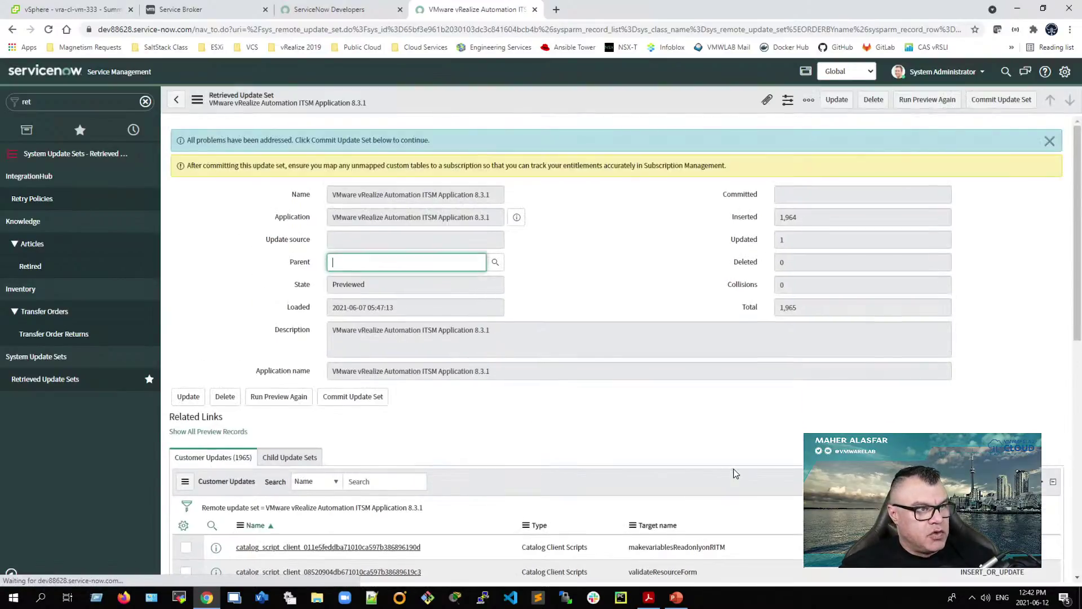
scroll(527, 433, down, 1)
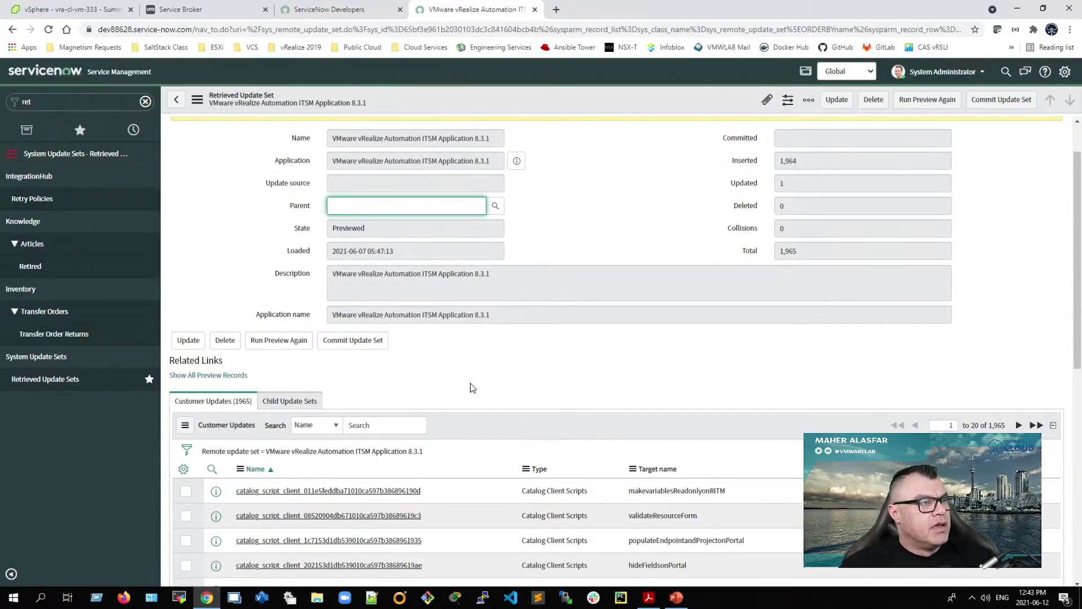
scroll(885, 295, down, 2)
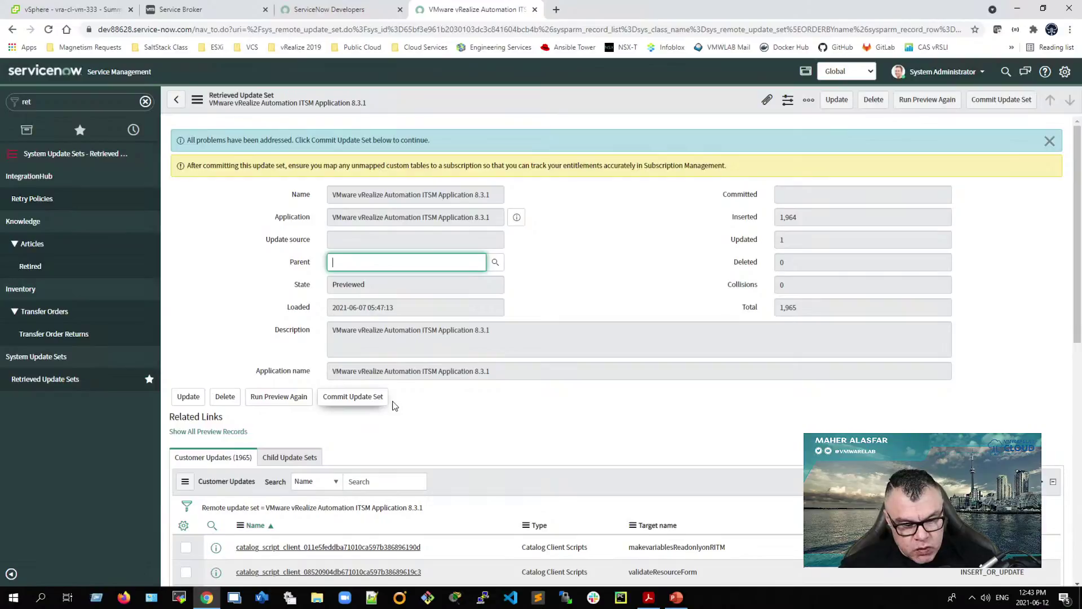
Step: Commit the ITSM 8.3.1 update set and close the dialog after it succeeds at 100%
click(355, 399)
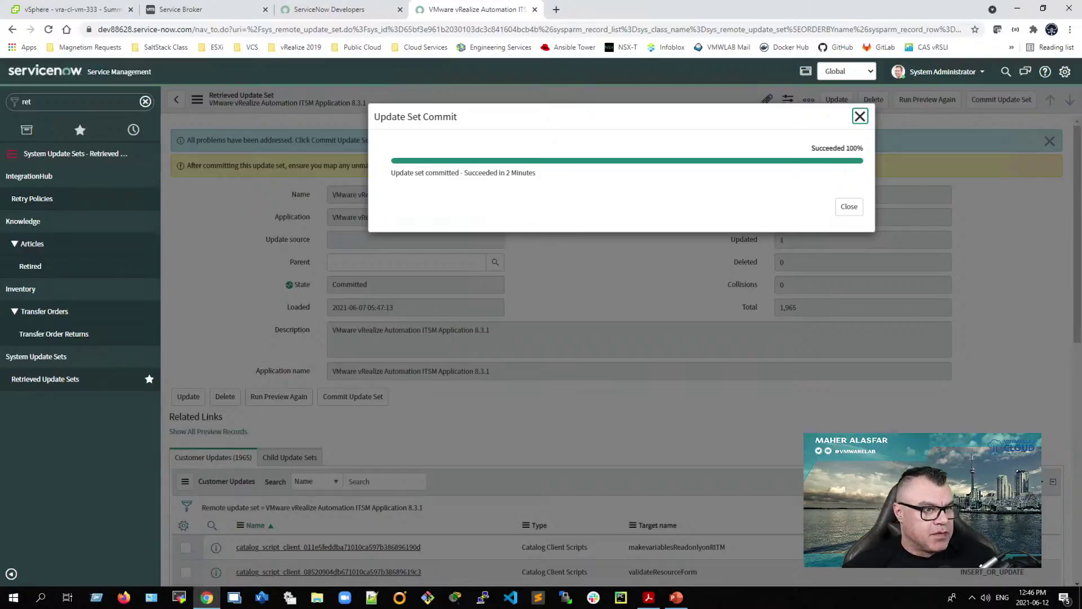
click(847, 209)
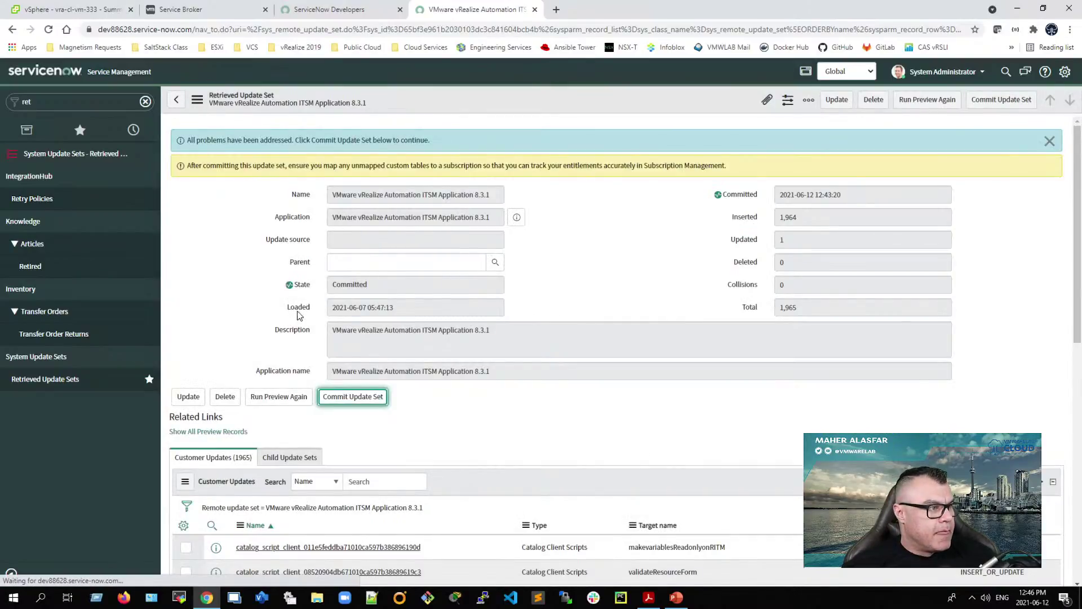
Step: Go back to Retrieved Update Sets, highlight the 8.3.1 set's Committed state, and dock the browser right
click(176, 99)
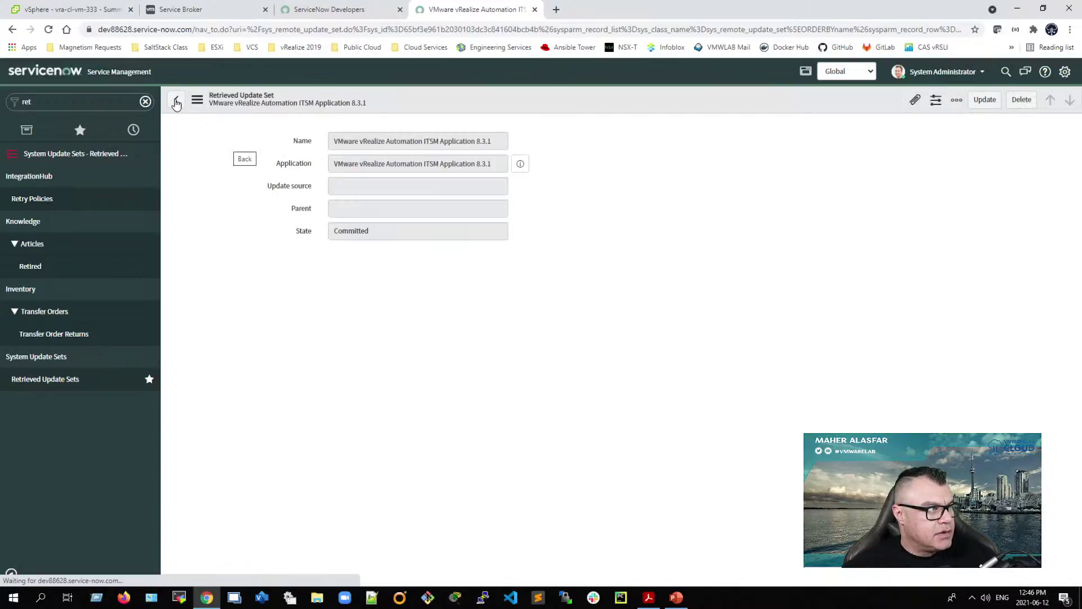
click(176, 102)
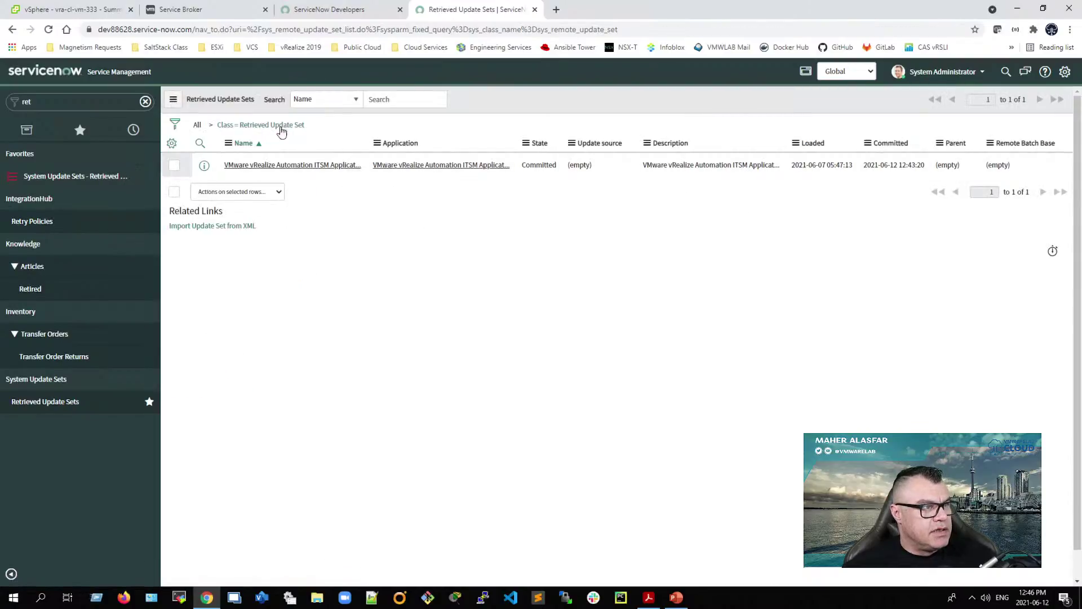
drag(559, 166, 523, 169)
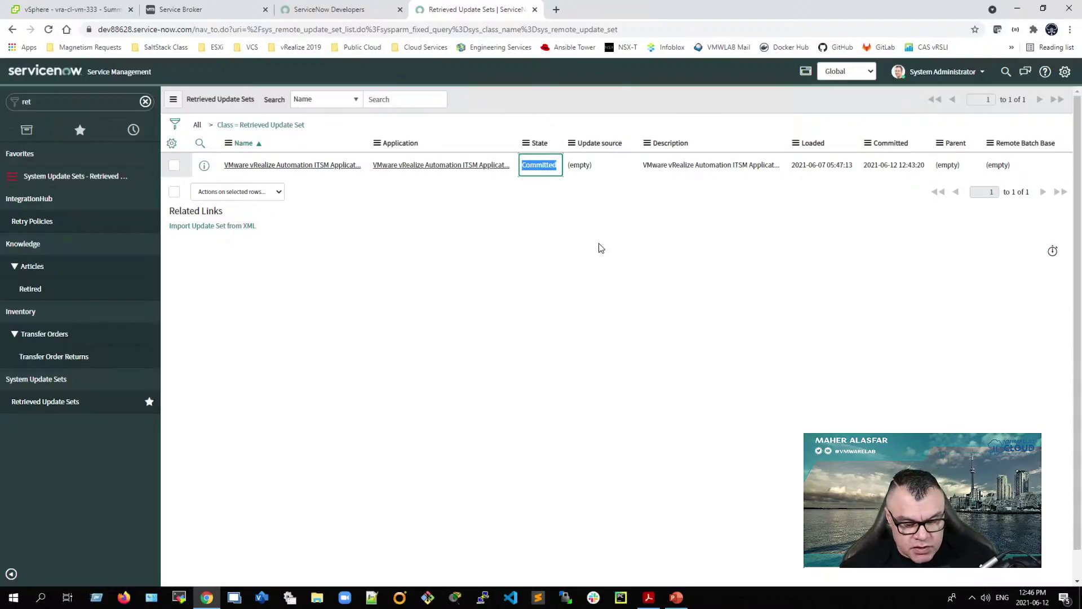
key(super+Right)
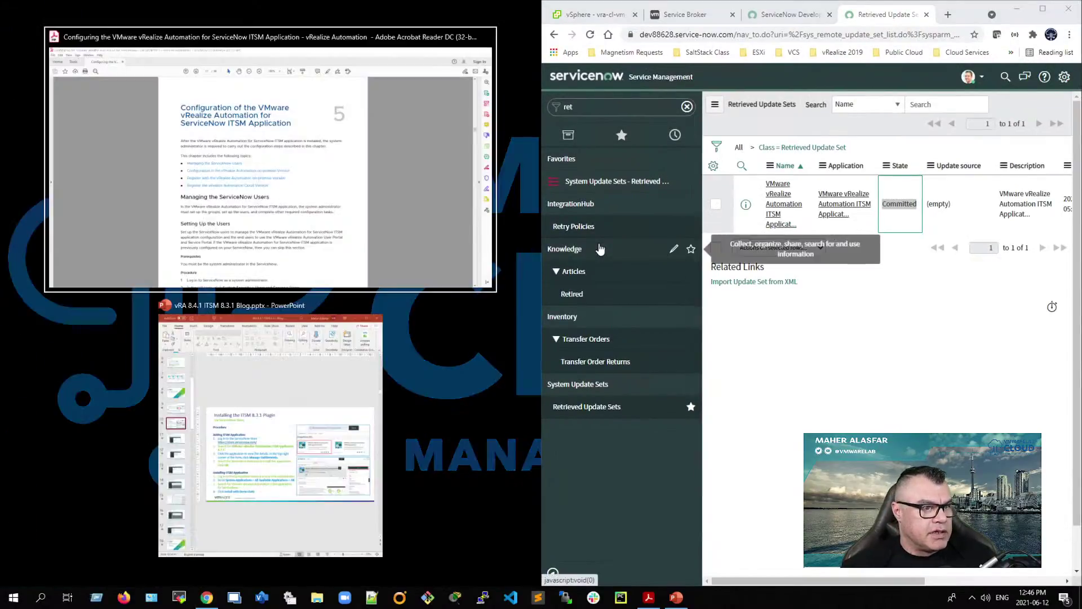
Step: Jump the PDF guide to the ITSM application configuration chapter using its bookmarks
click(341, 234)
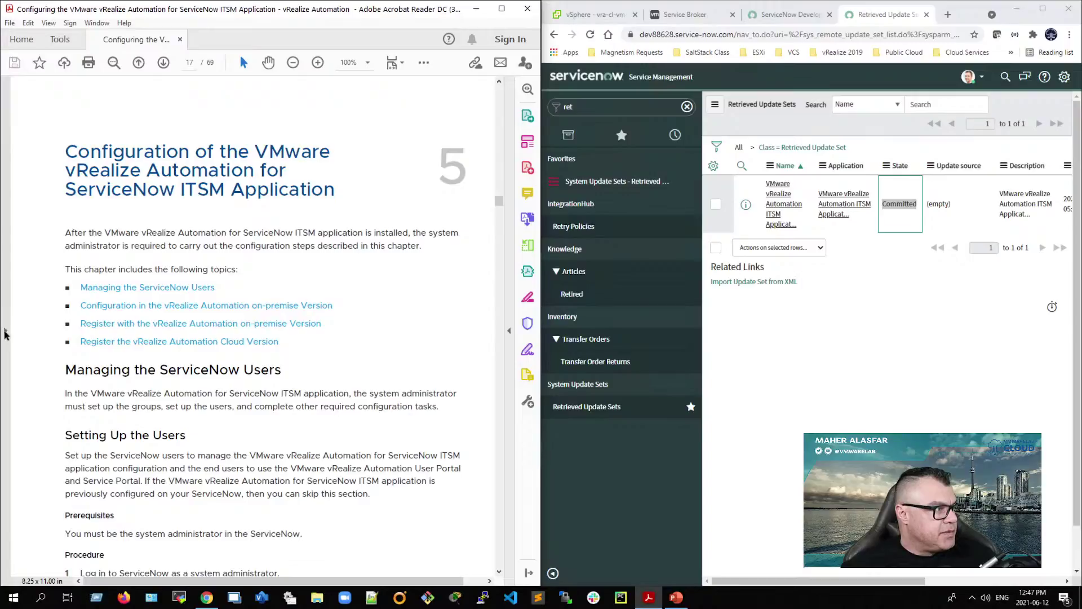
click(5, 331)
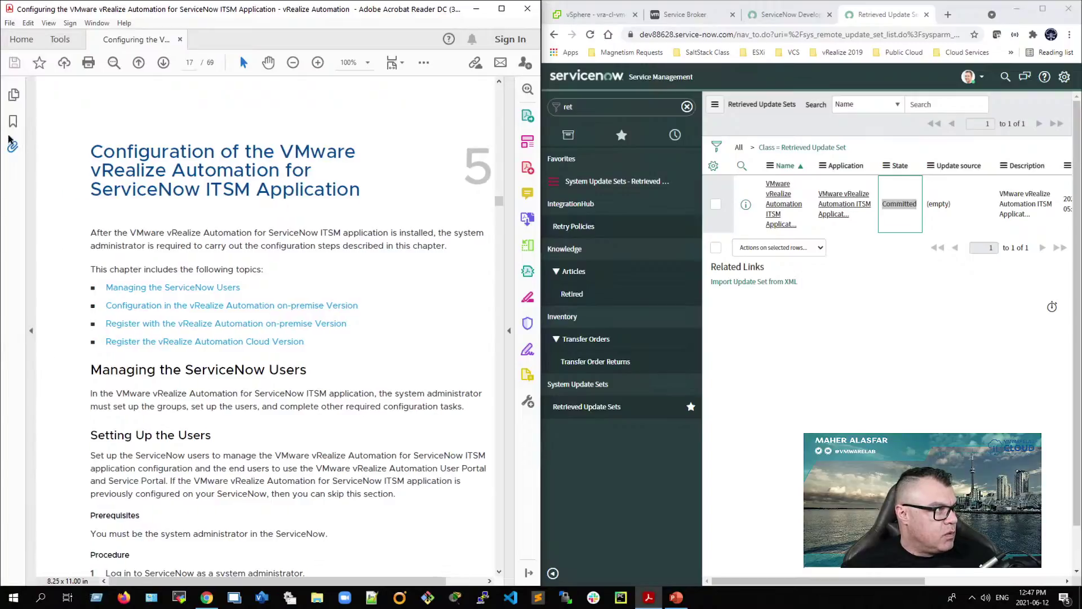
click(13, 123)
scroll(82, 423, down, 1)
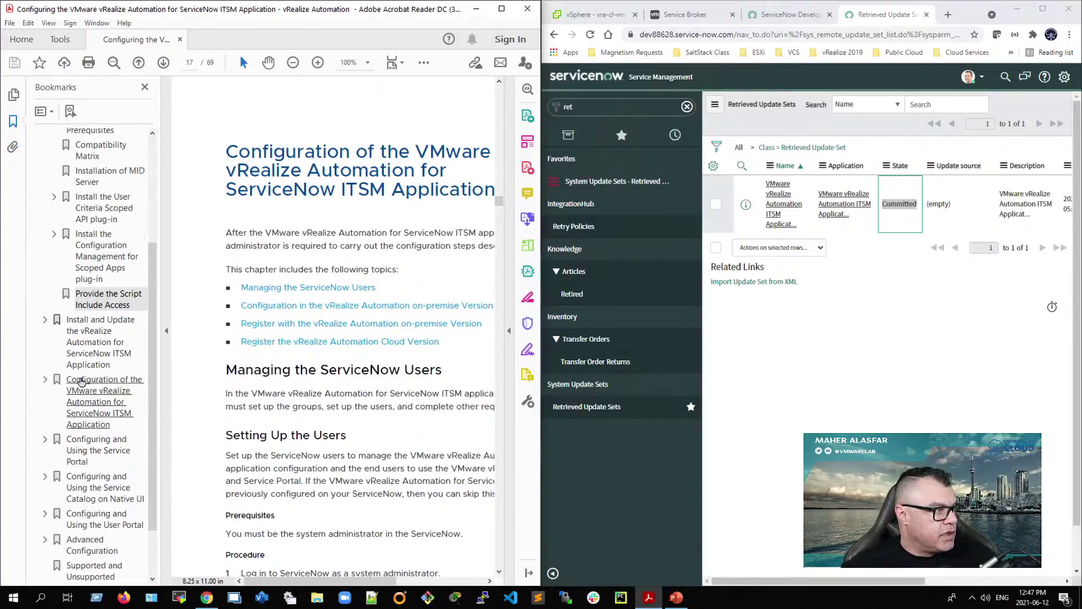
click(84, 400)
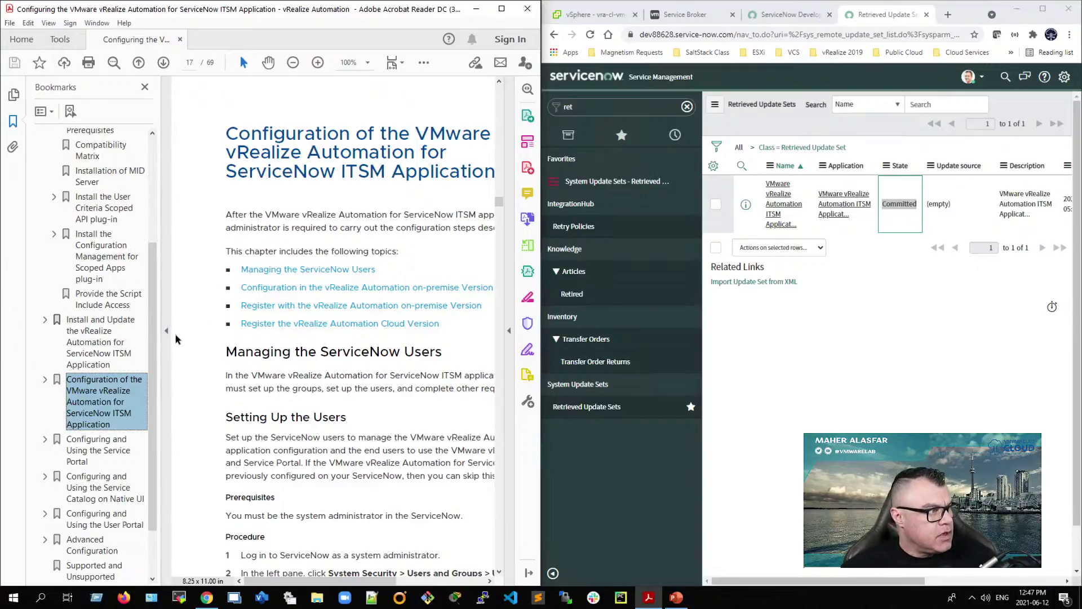
click(166, 333)
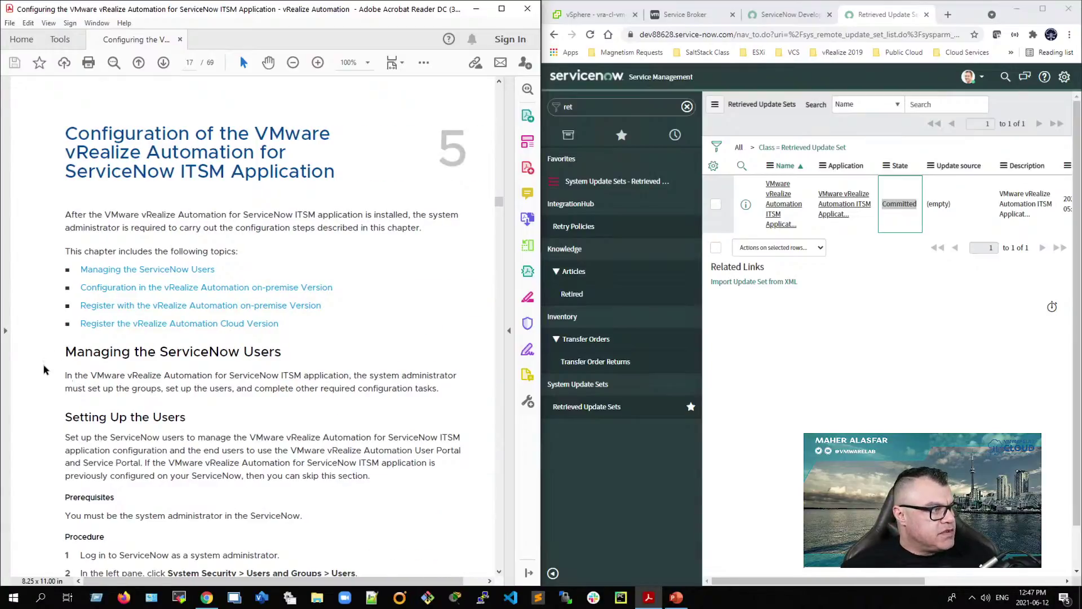
scroll(46, 372, down, 1)
scroll(47, 372, down, 2)
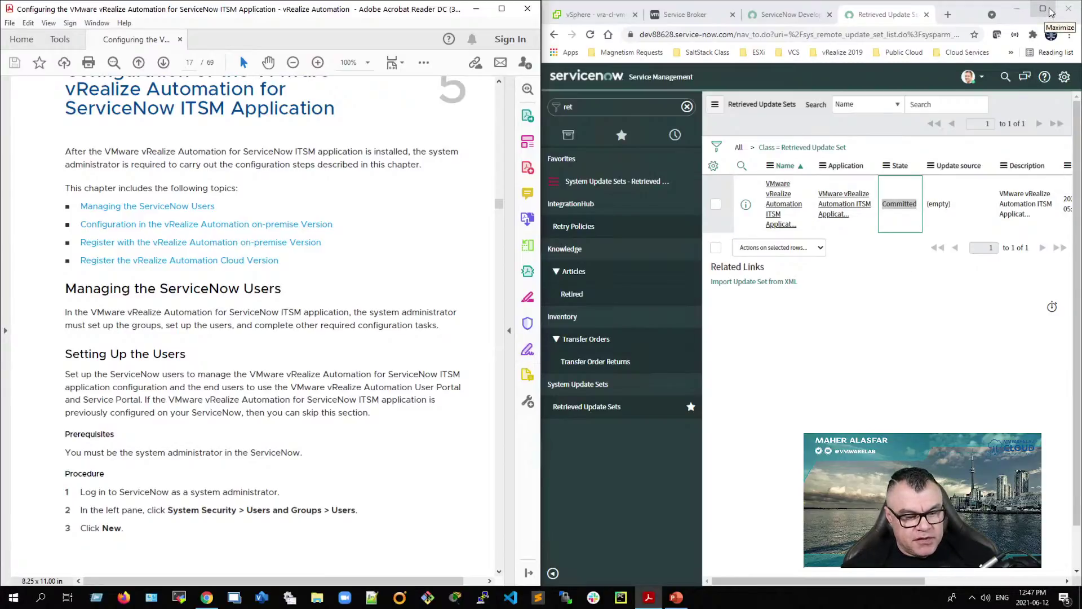
Step: Re-dock ServiceNow beside the guide and scroll to page 18's User Roles table
click(1049, 9)
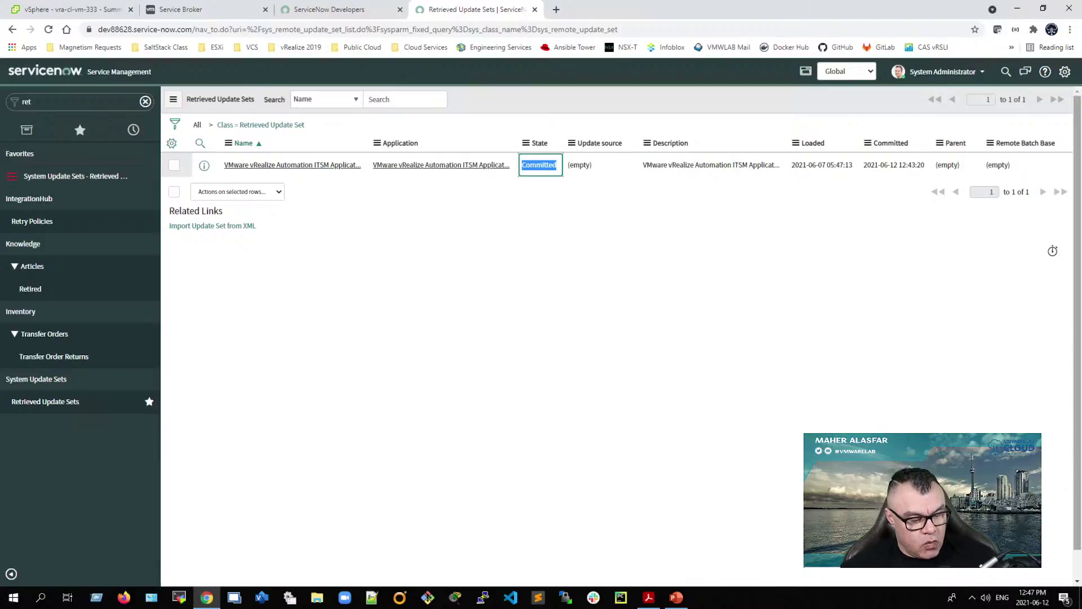
key(super+Right)
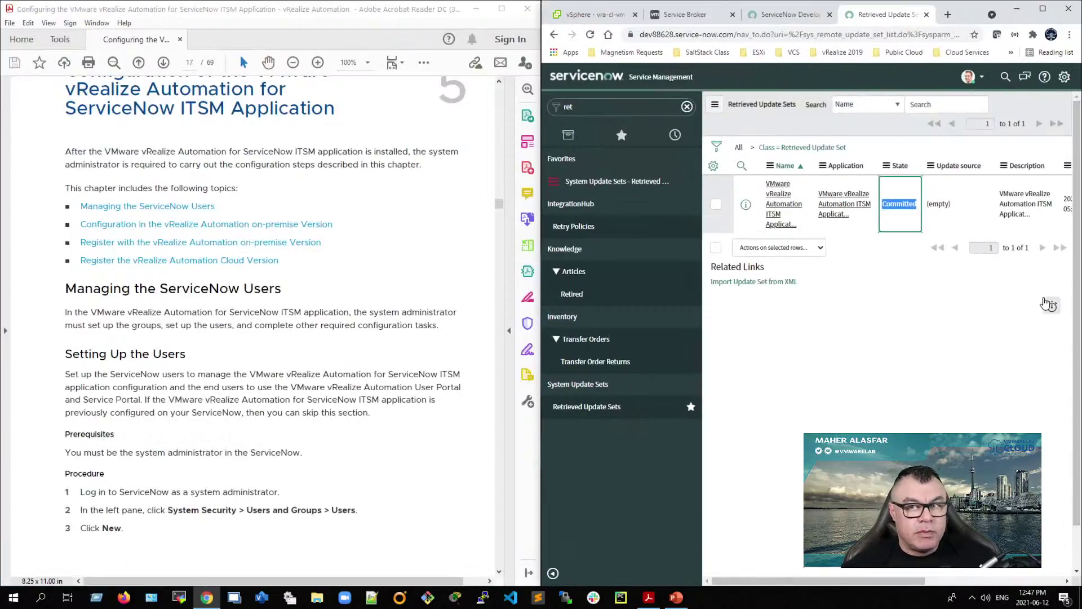
scroll(176, 381, down, 1)
scroll(175, 382, down, 10)
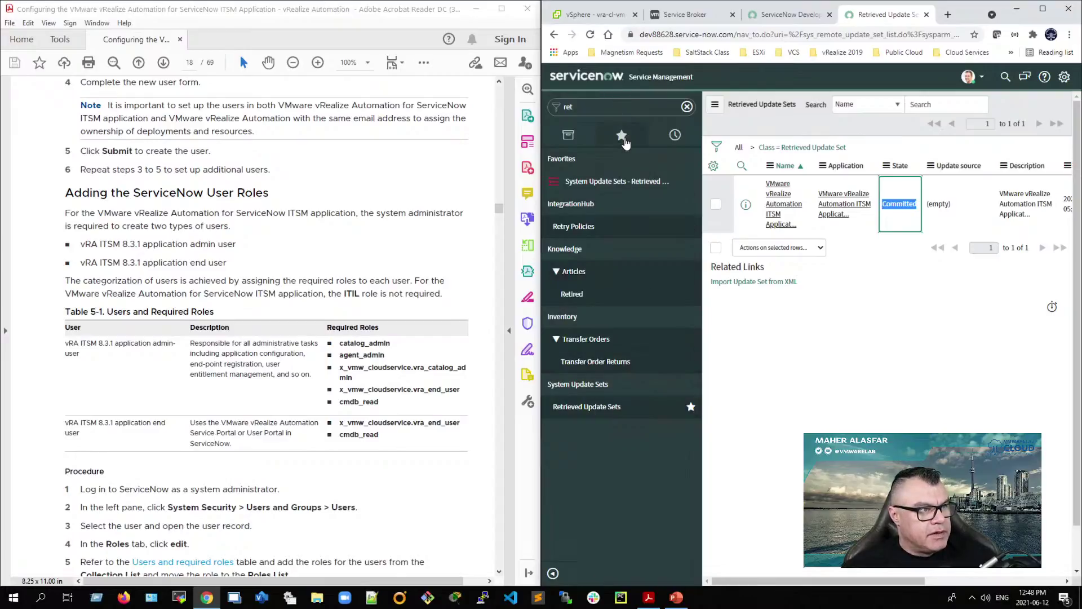
Step: Start a new user from Favorites with ITSM_Admin as user ID, first name, last name and title
click(623, 138)
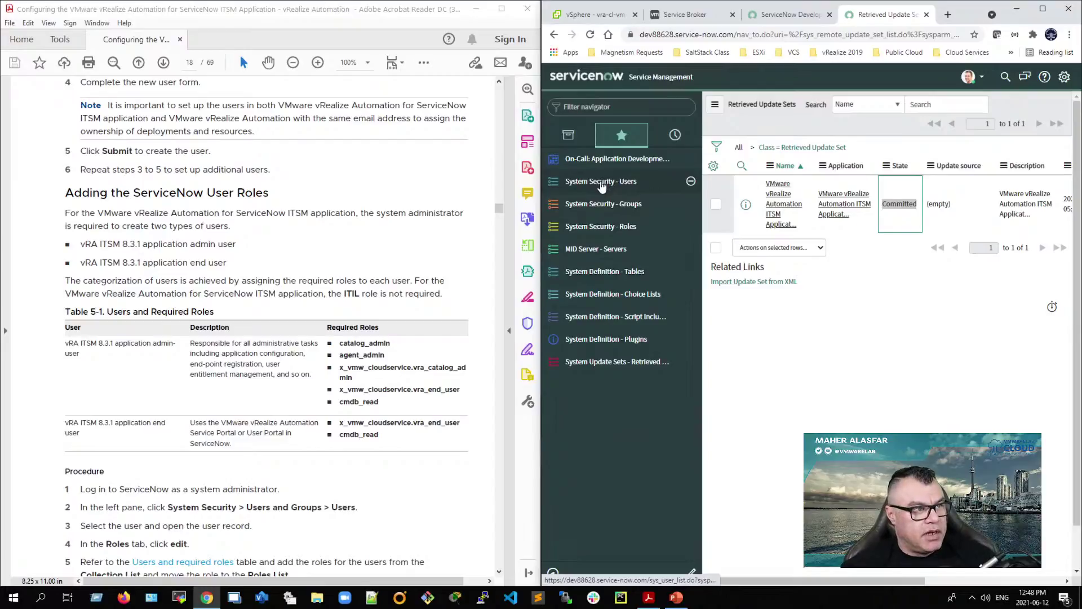
click(633, 187)
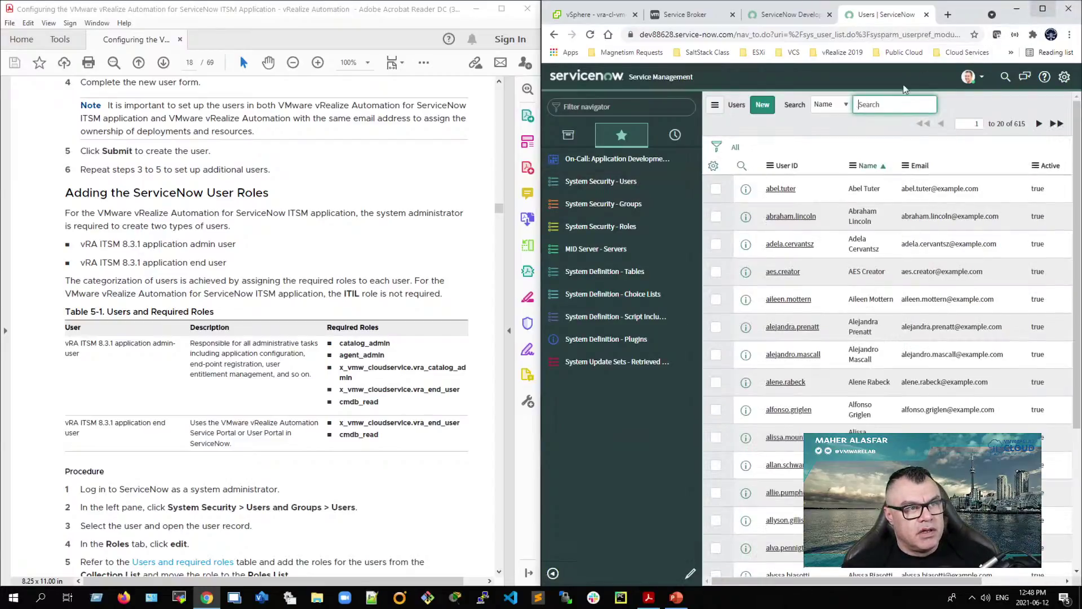
click(765, 104)
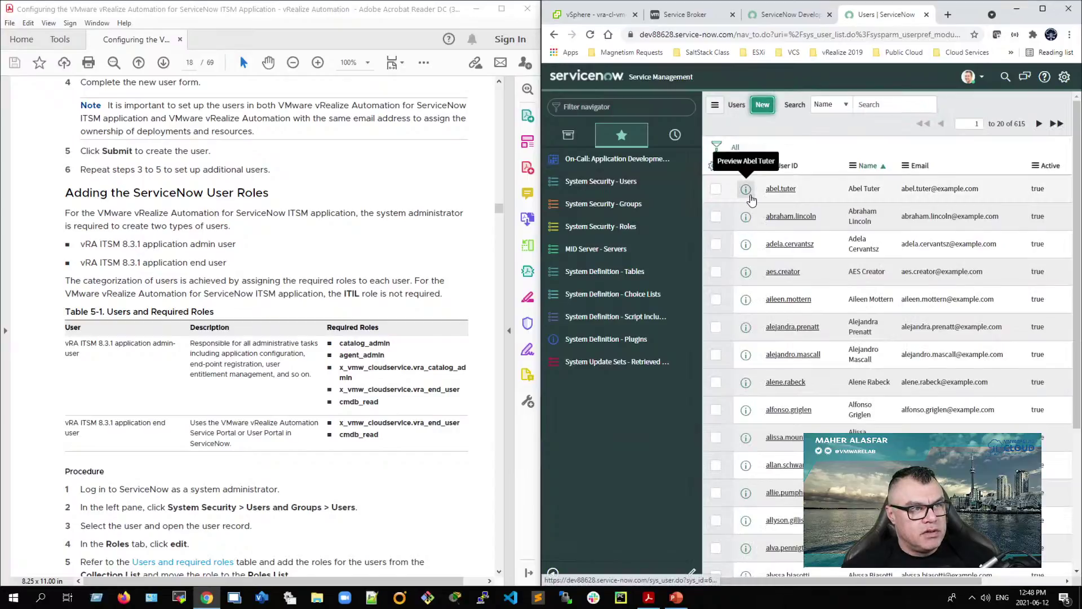
text(ITSM)
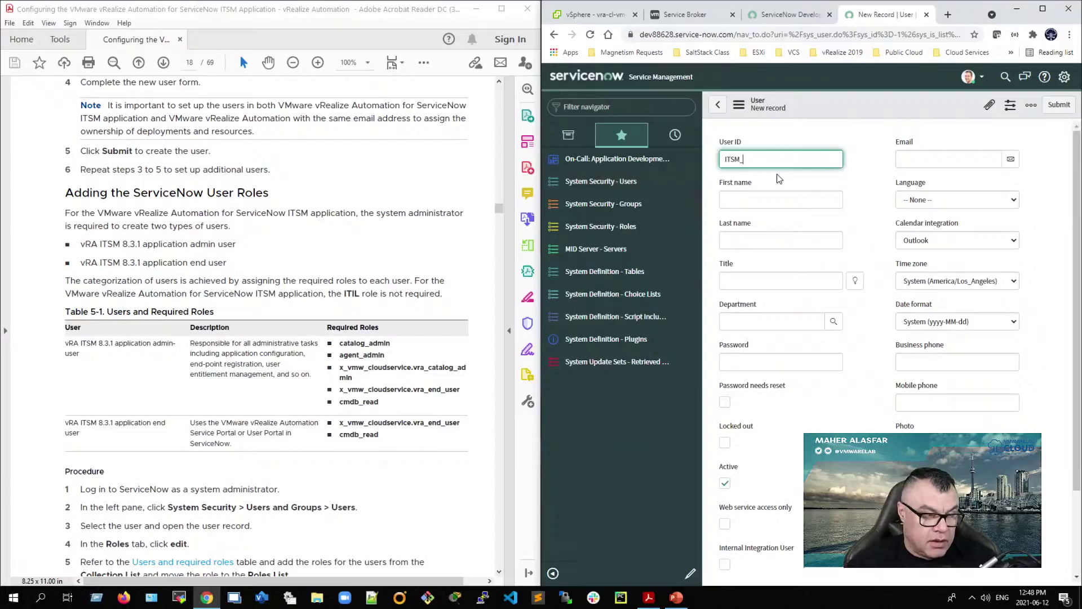
text(_Admin)
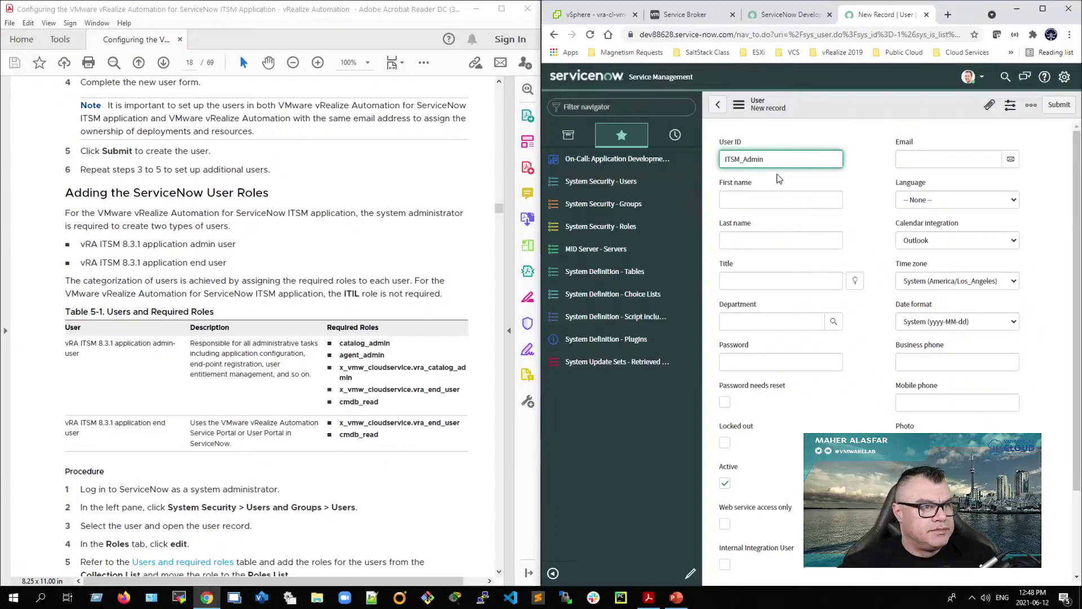
key(ctrl+a)
key(ctrl+c)
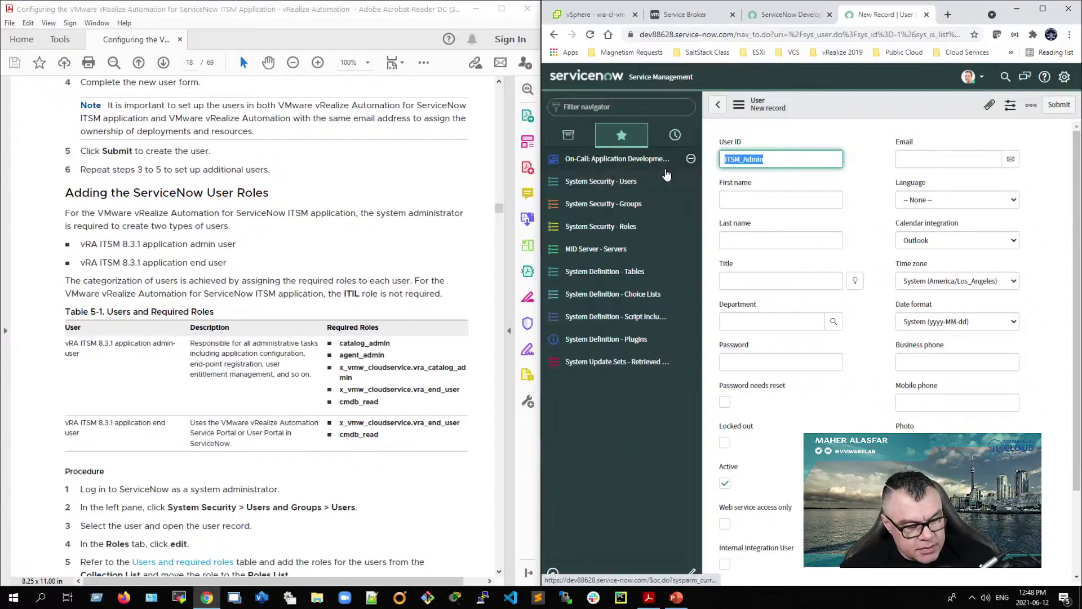
click(752, 199)
key(ctrl+v)
click(755, 240)
key(ctrl+v)
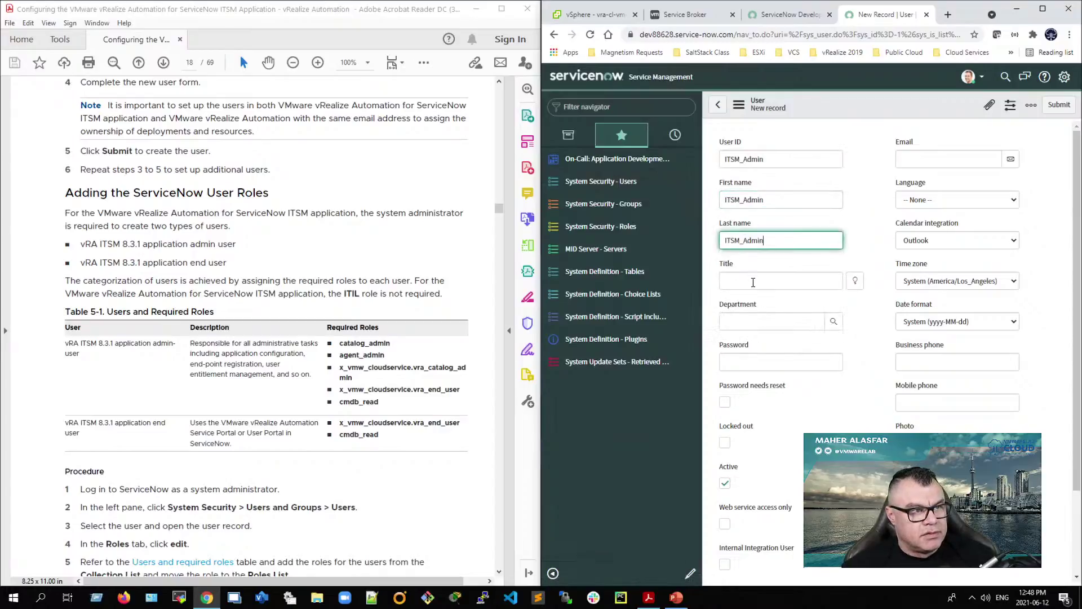
click(752, 280)
key(ctrl+v)
Step: Give ITSM_Admin a password and Canada/Eastern time zone, then submit the user
click(756, 362)
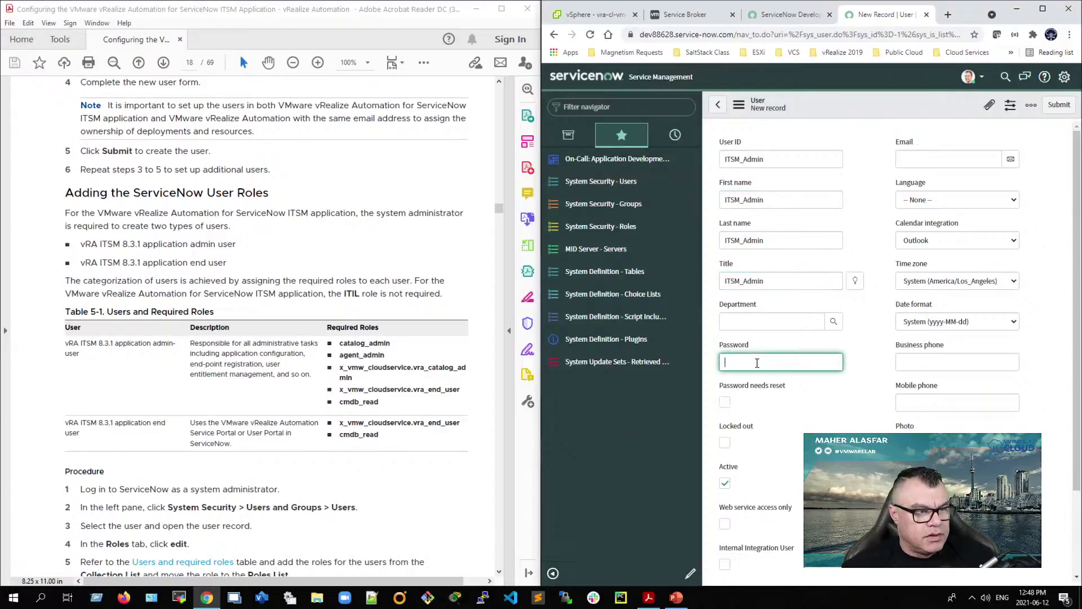
text(••••••••)
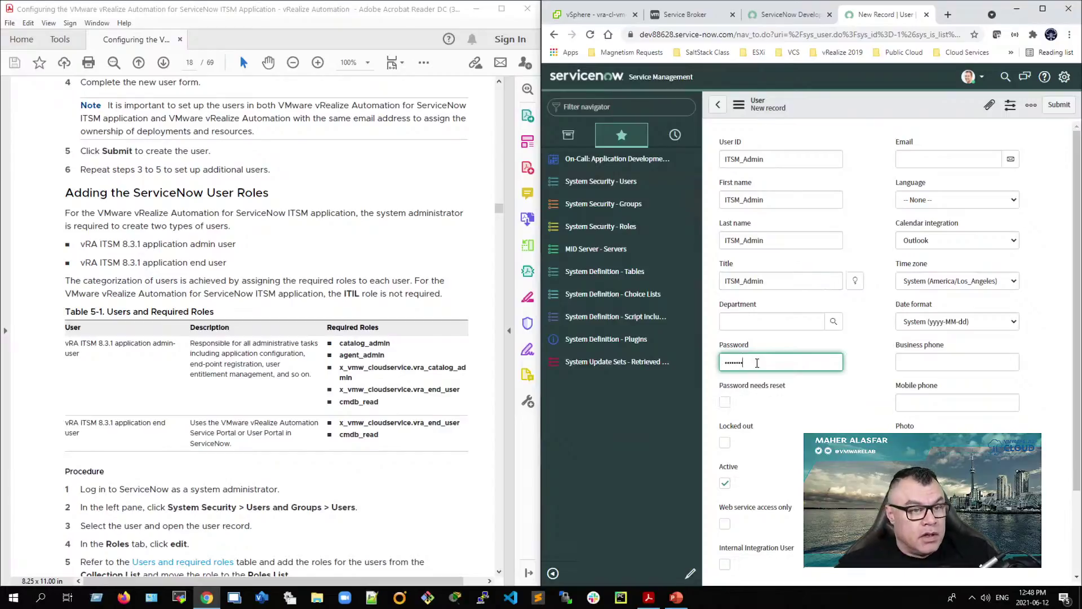
click(947, 281)
click(944, 333)
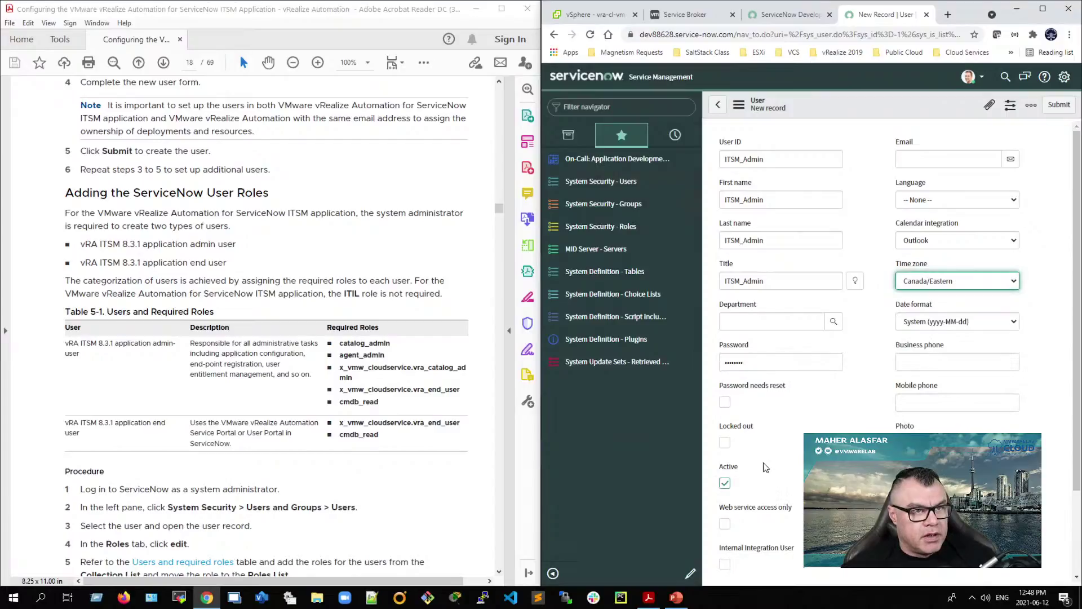
scroll(767, 473, down, 2)
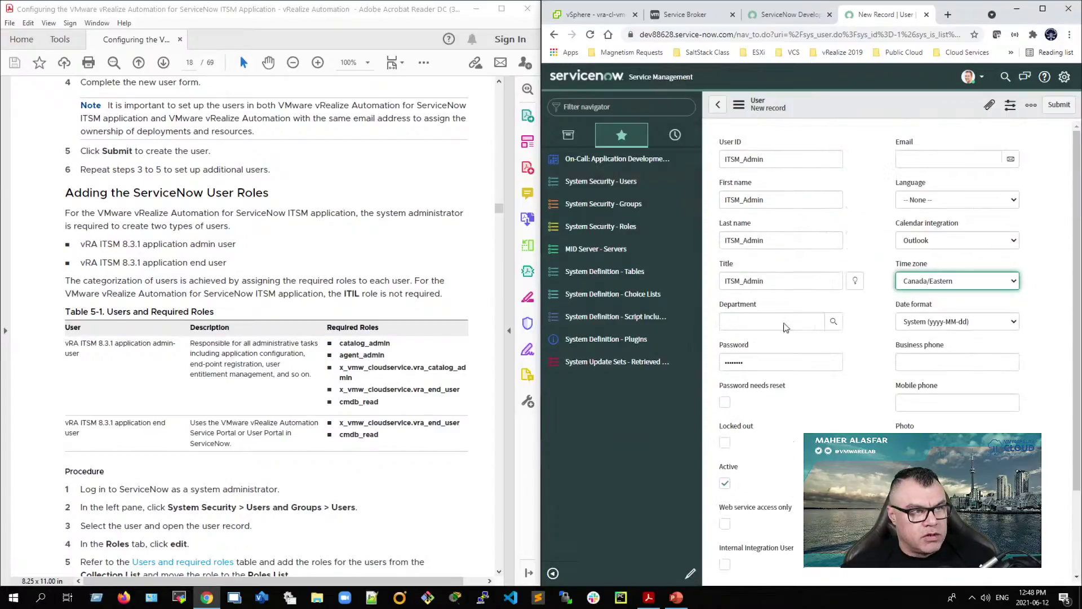
click(728, 491)
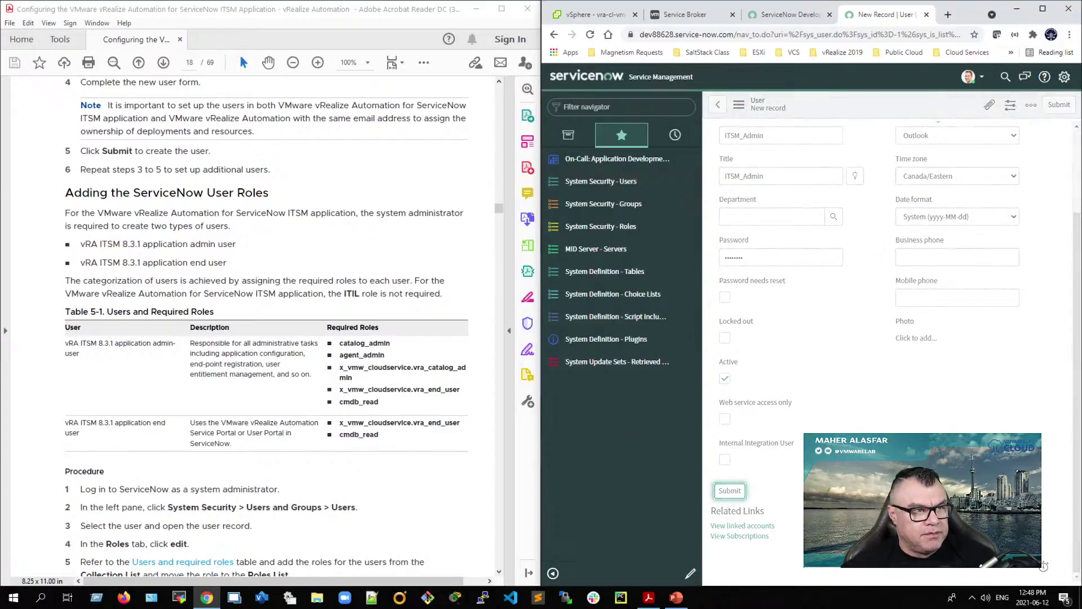
Step: Start another user with ITSM_User1 as user ID, first name, last name and title
click(764, 113)
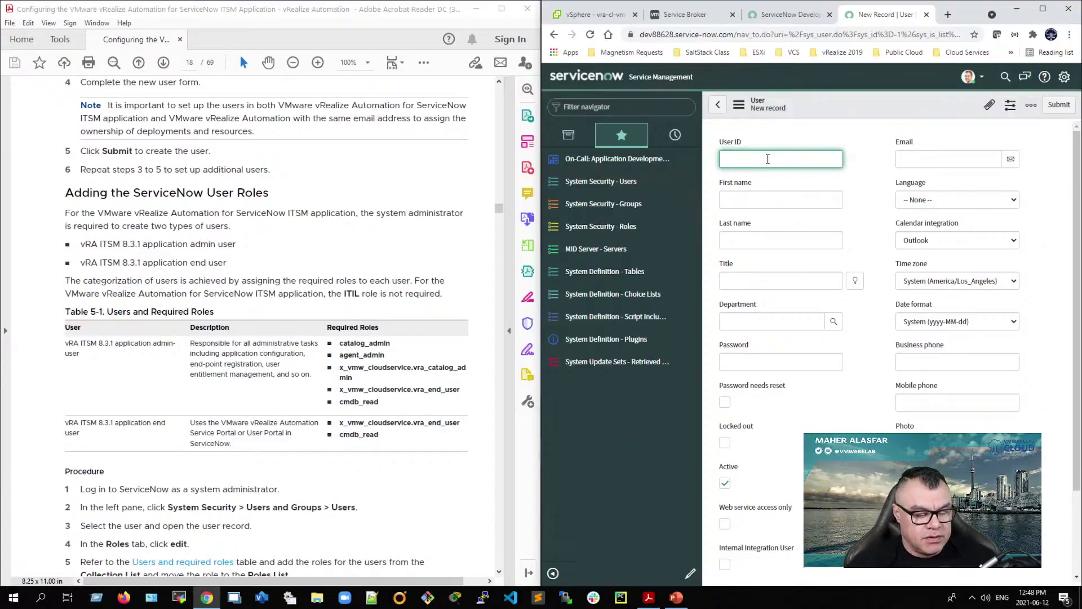
text(ITSM-)
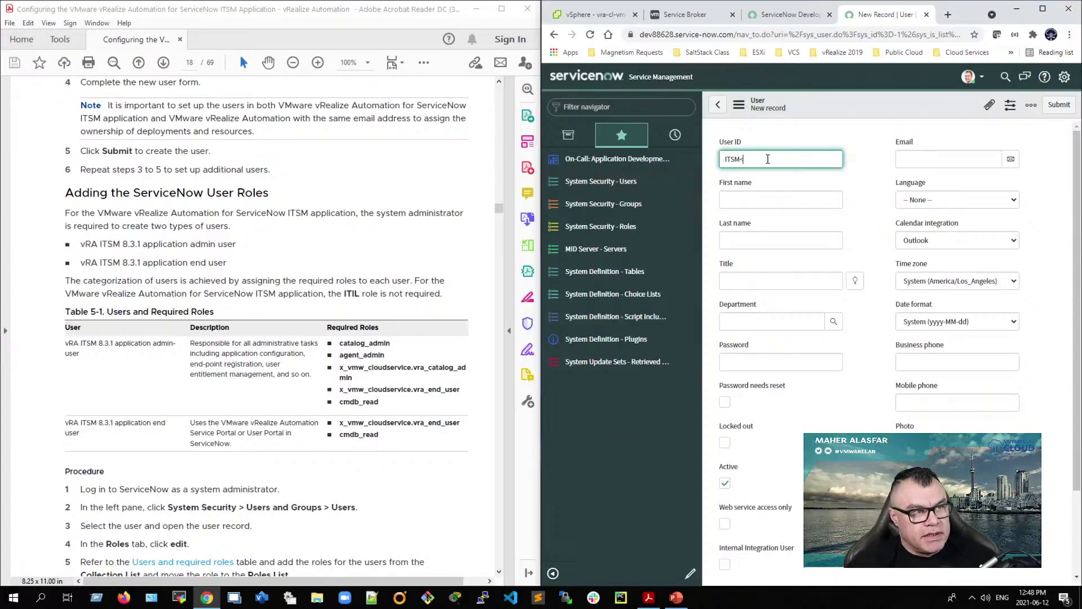
text(User12)
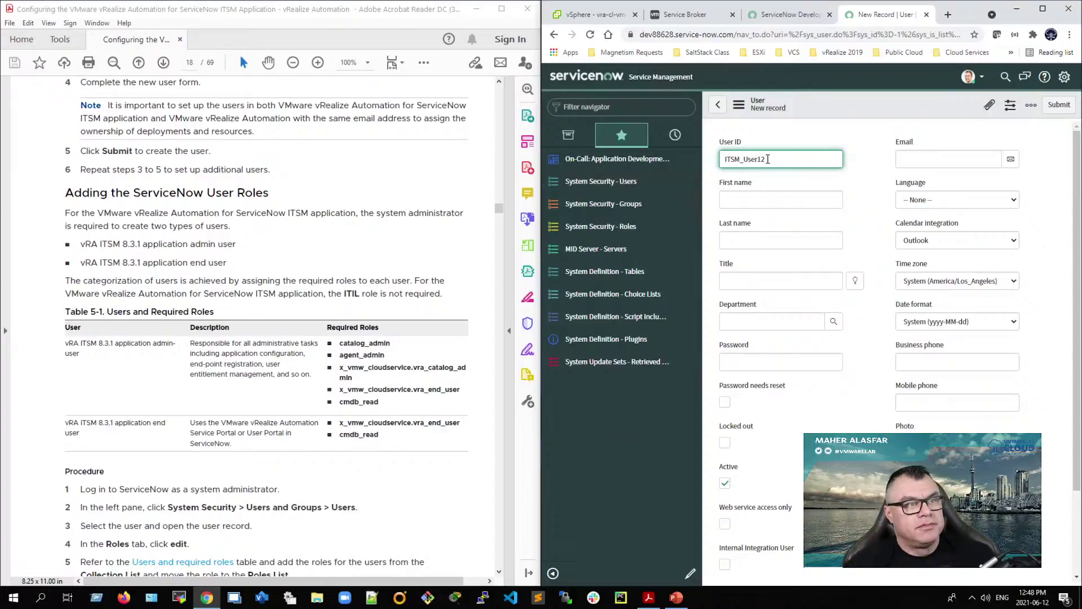
key(BackSpace)
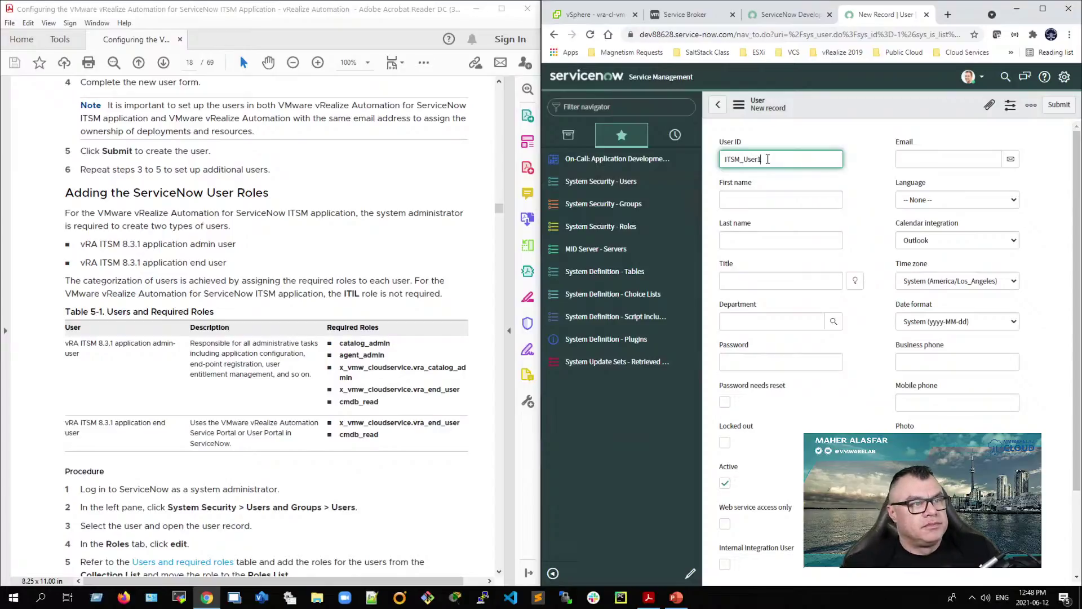
double_click(774, 159)
key(ctrl+c)
click(747, 197)
key(ctrl+v)
click(760, 243)
key(ctrl+v)
click(761, 279)
key(ctrl+v)
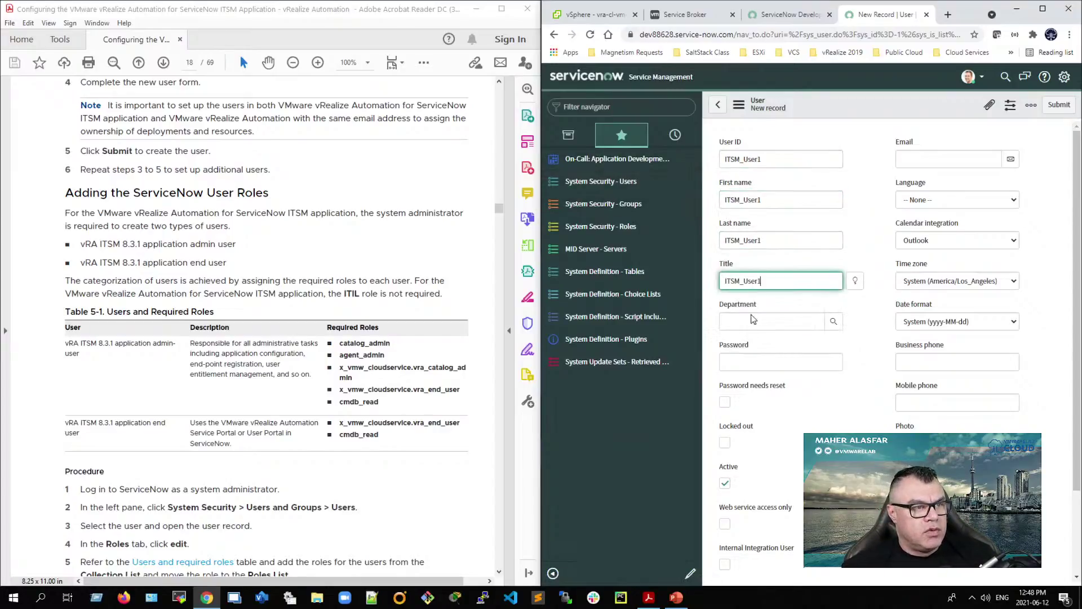
Step: Give ITSM_User1 a password and Canada/Eastern time zone, then submit the user
click(764, 363)
text(••••••••)
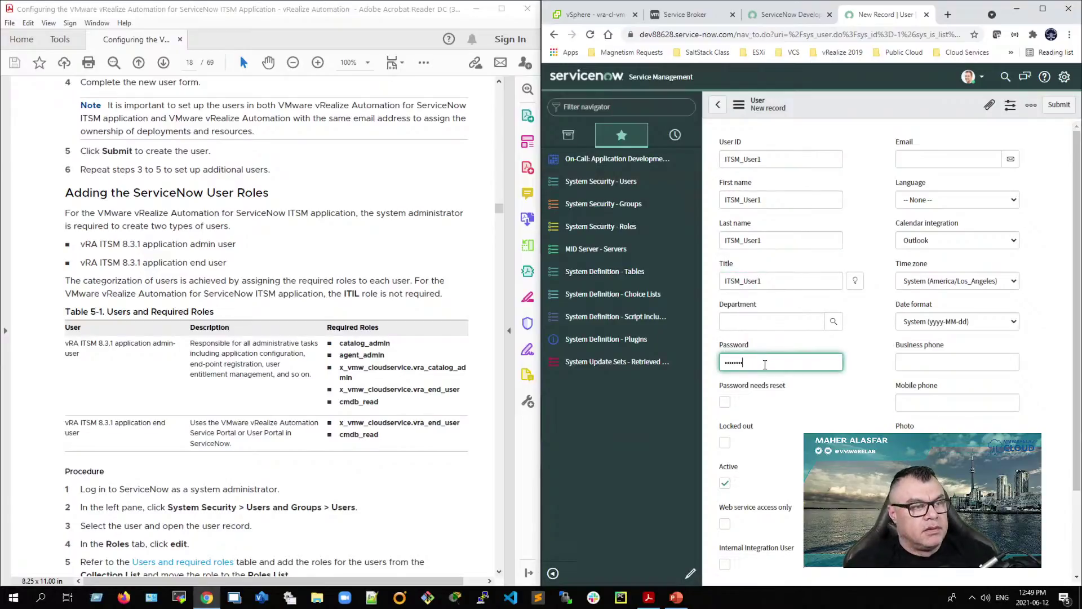
click(945, 281)
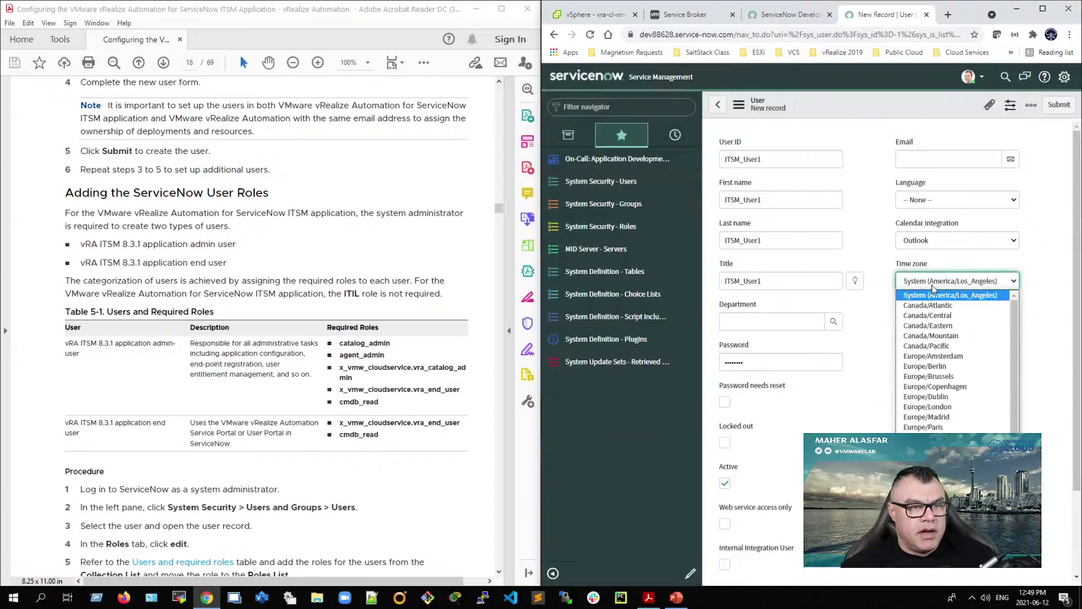
click(961, 325)
scroll(930, 366, down, 3)
click(731, 500)
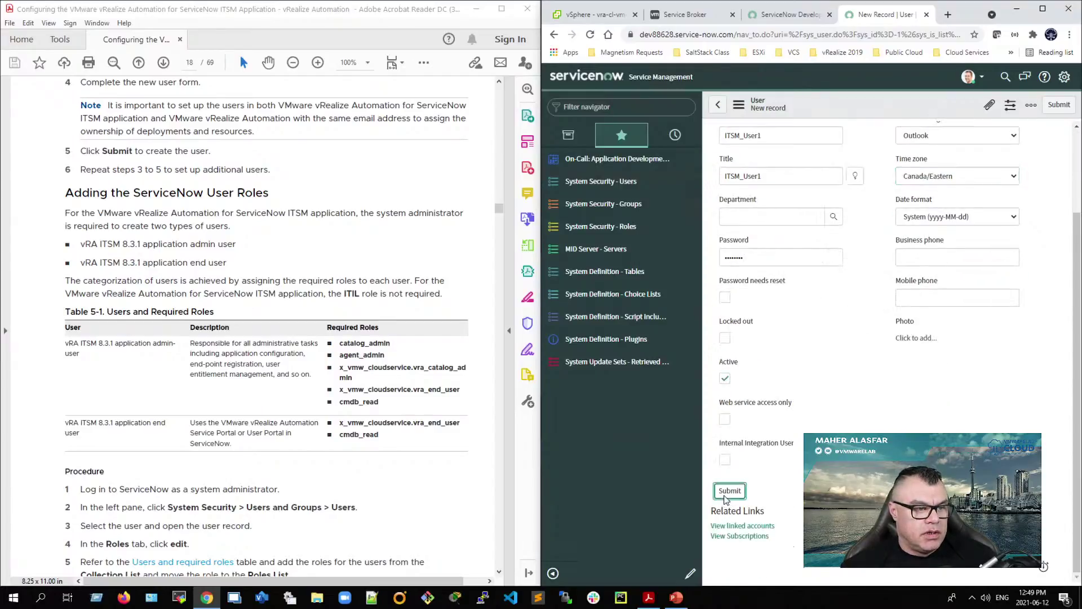
Step: Start a third user with ITSM_User2 as user ID, first name, last name and title
click(763, 105)
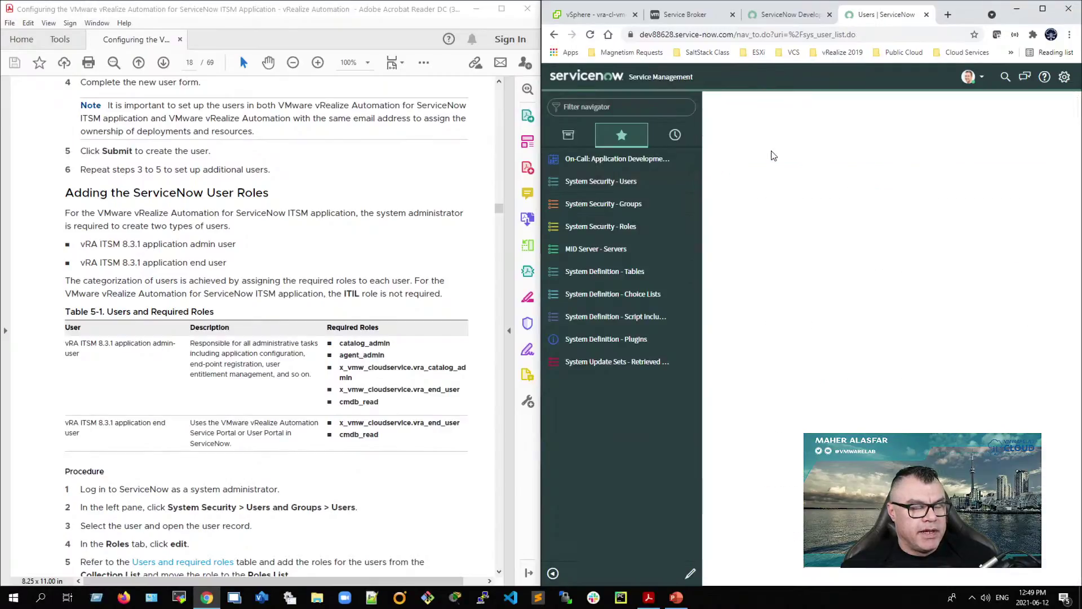
text(ITSM_User1)
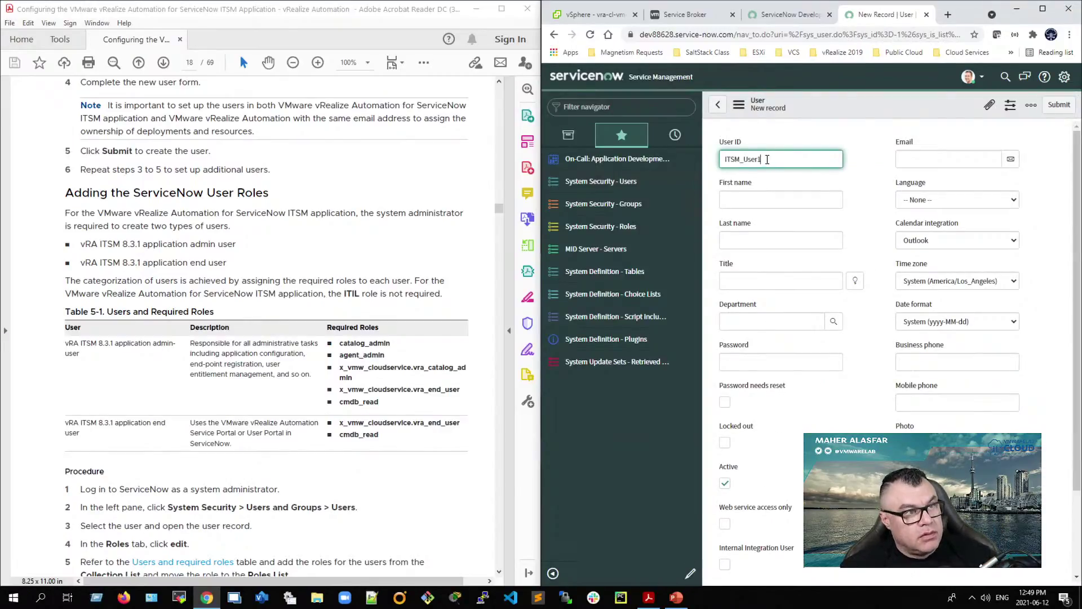
key(BackSpace)
text(2)
key(ctrl+a)
key(ctrl+c)
click(769, 200)
key(ctrl+v)
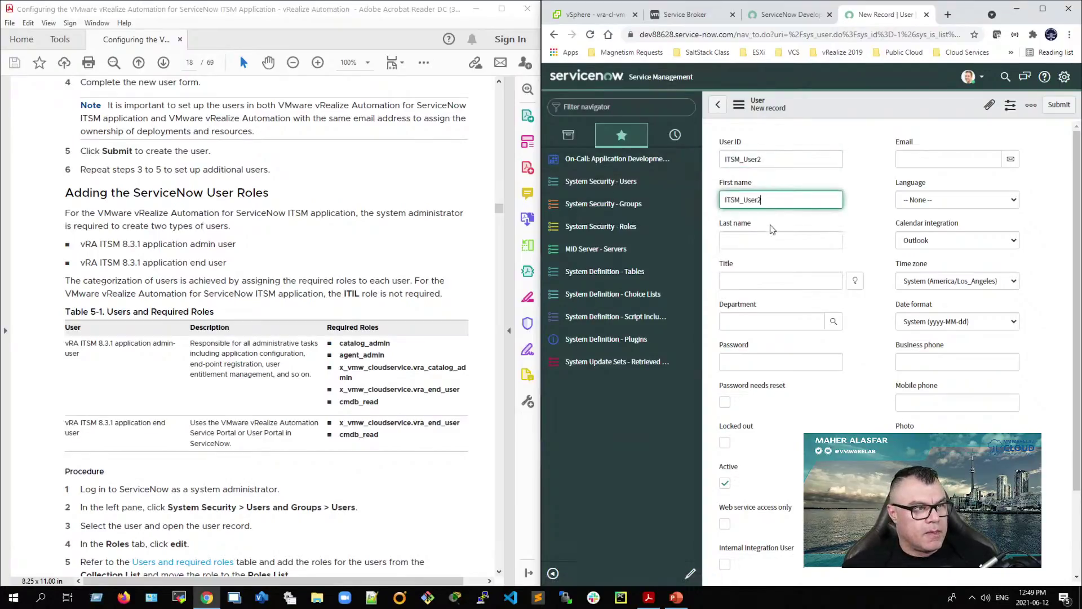
click(754, 240)
key(ctrl+v)
click(758, 281)
key(ctrl+v)
Step: Give ITSM_User2 a password and Canada/Eastern time zone, then submit the user
click(765, 364)
text(••••••••)
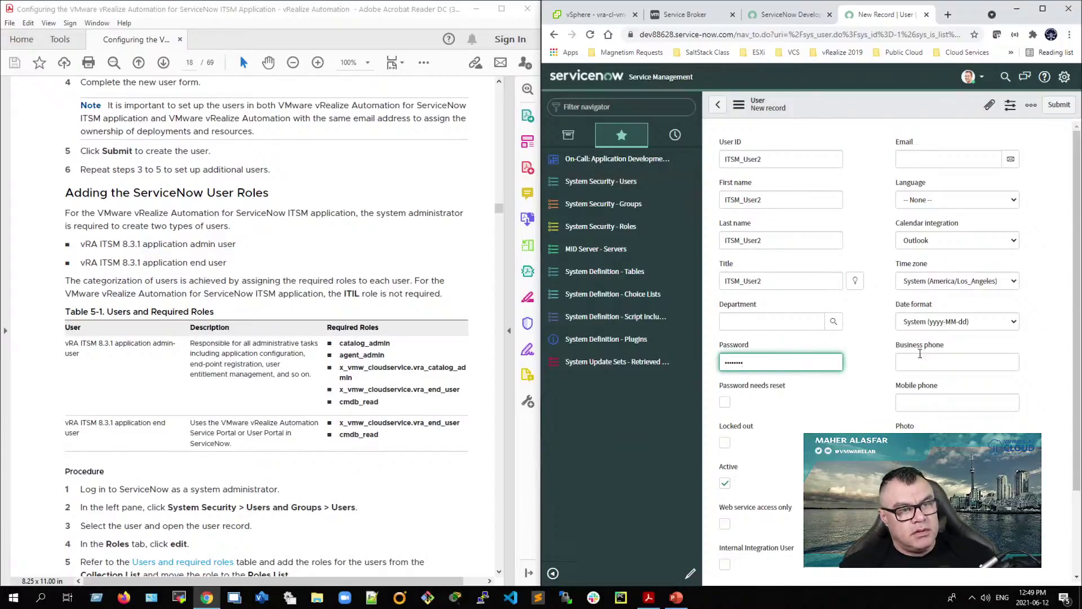
click(953, 280)
click(961, 331)
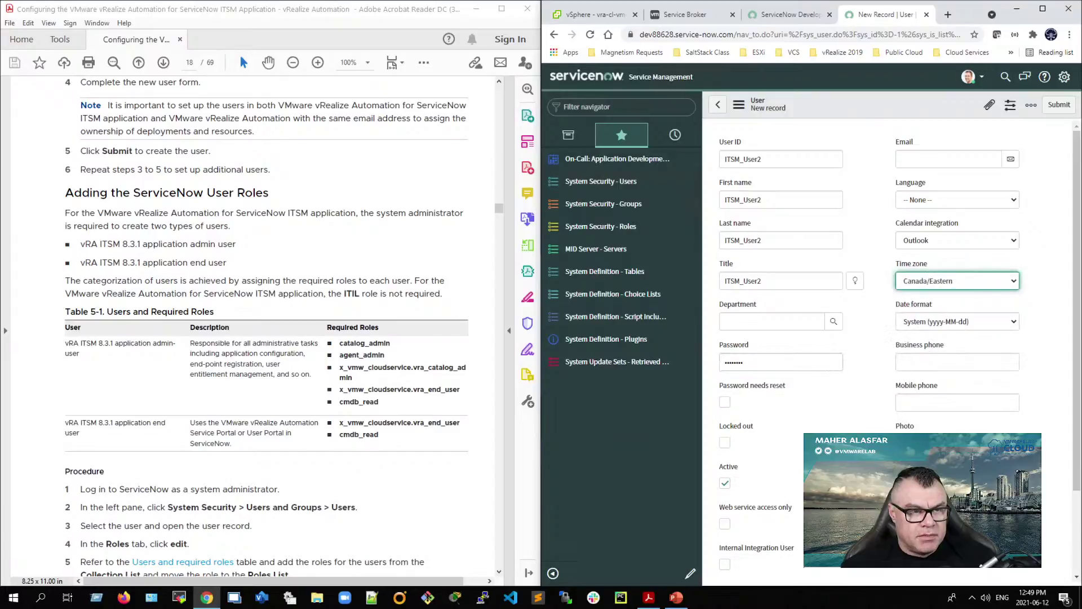
scroll(725, 483, down, 3)
click(735, 493)
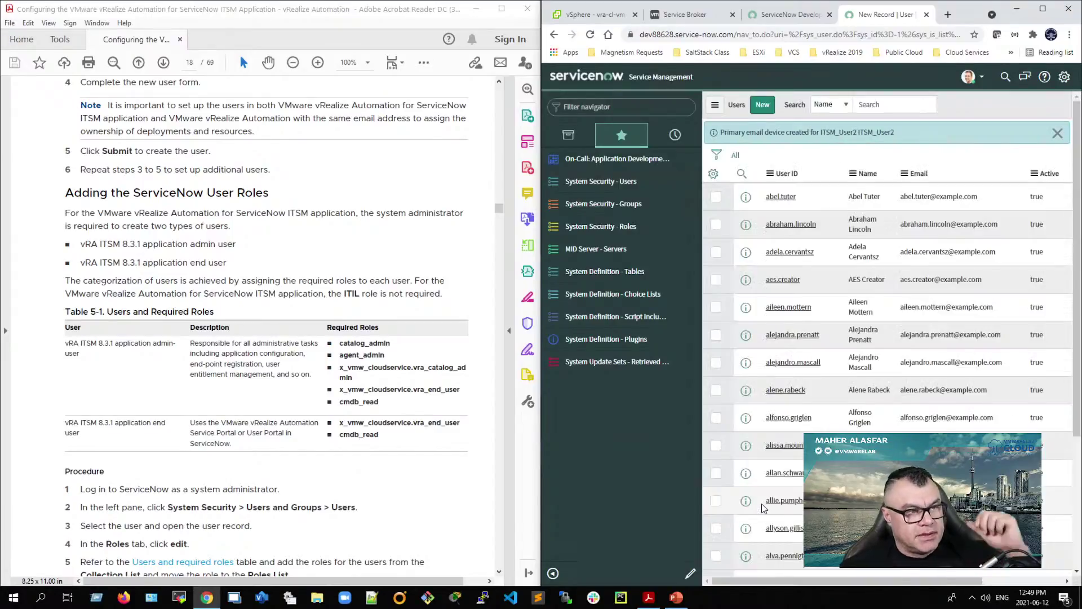
Step: Filter the ServiceNow Users list to users matching 'ITSM'
click(903, 105)
text(ITSM)
key(Return)
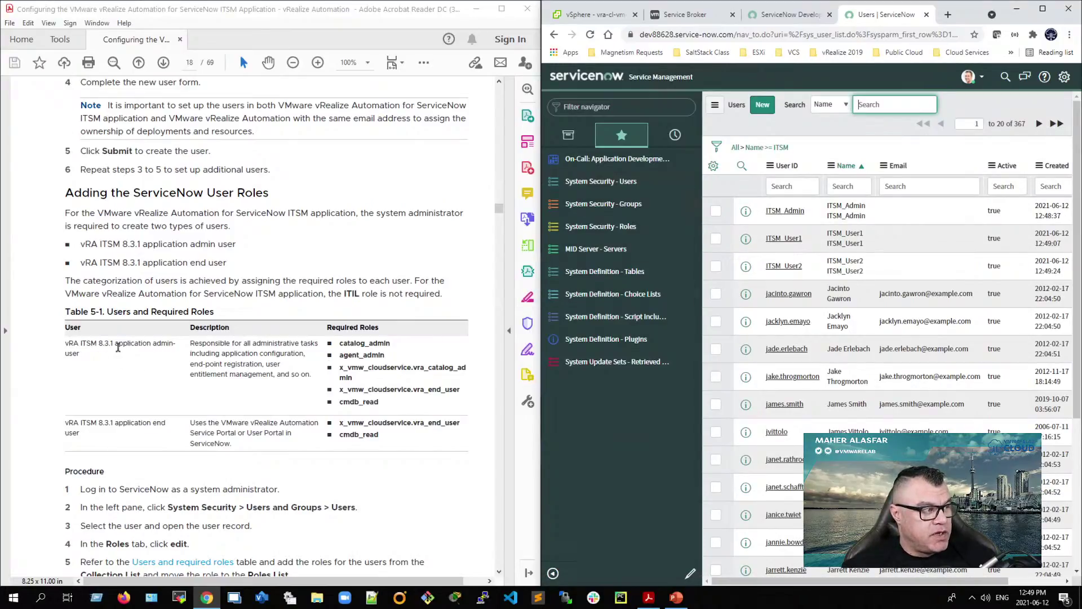
Step: Note the admin and end-user roles in the guide's table, then open ITSM_Admin's record
drag(113, 344, 166, 343)
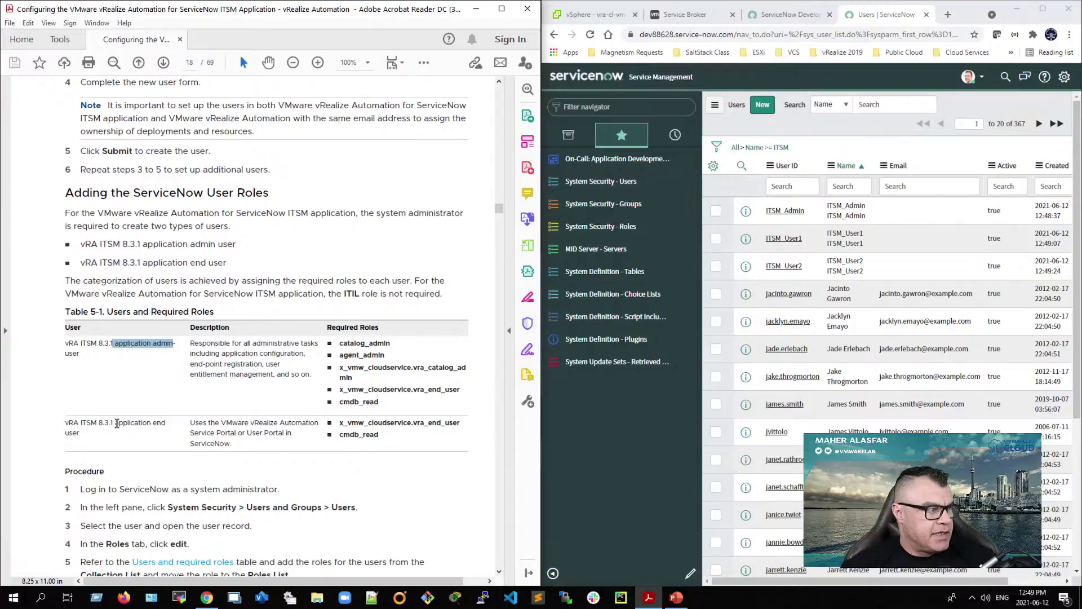
drag(113, 423, 143, 436)
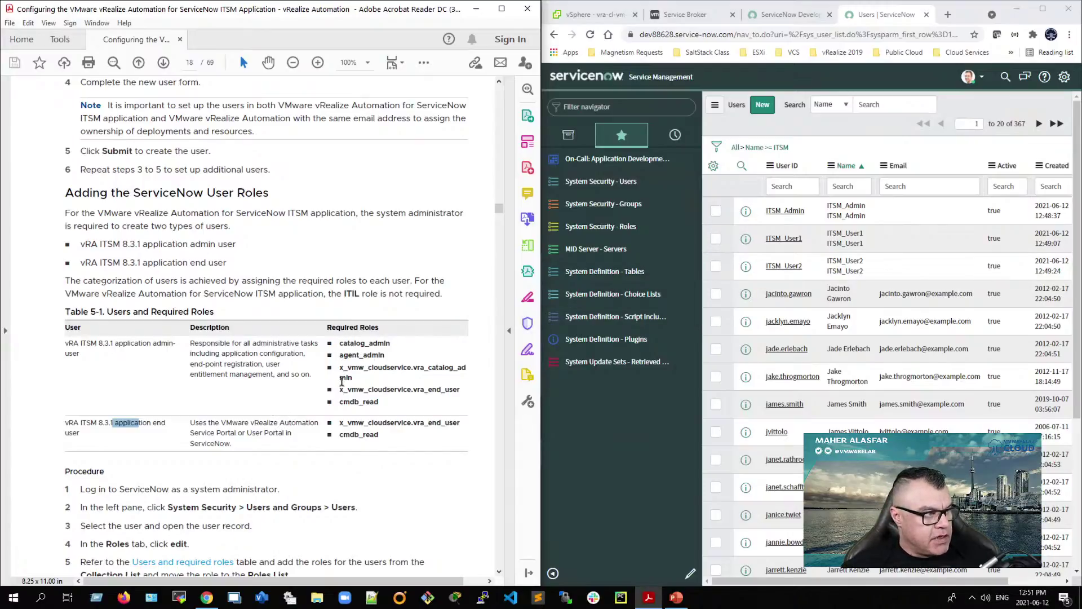
click(786, 211)
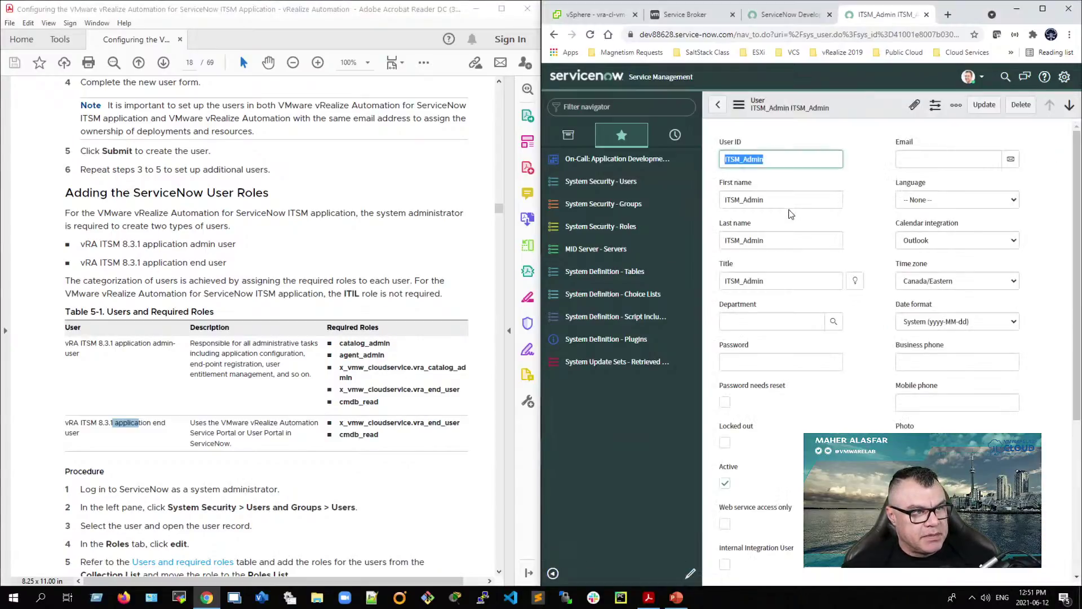
Step: Add catalog_admin and agent_admin to ITSM_Admin's roles list
scroll(800, 408, down, 5)
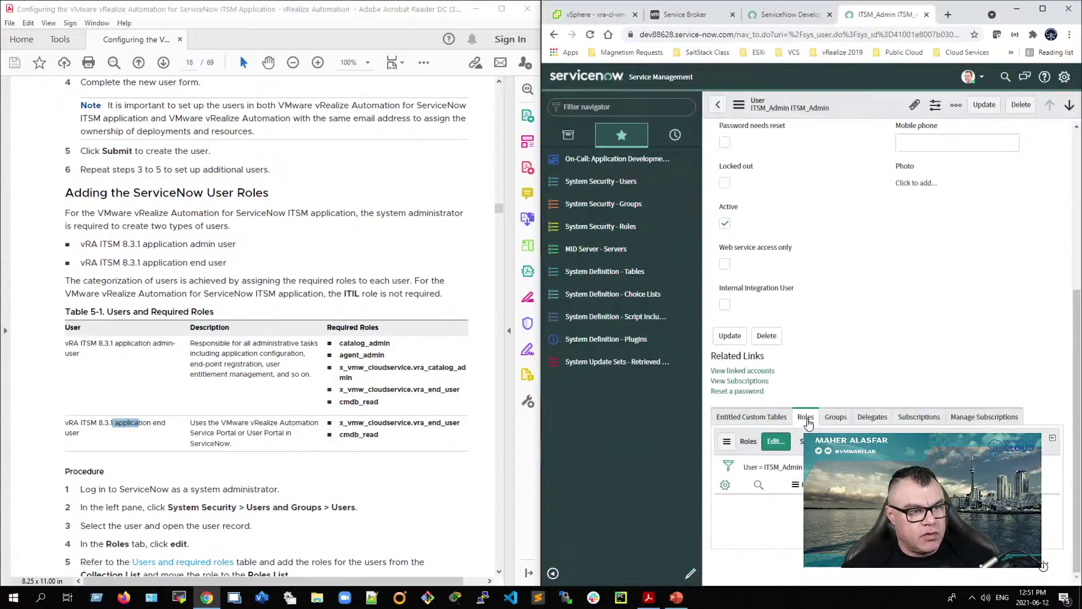
click(776, 442)
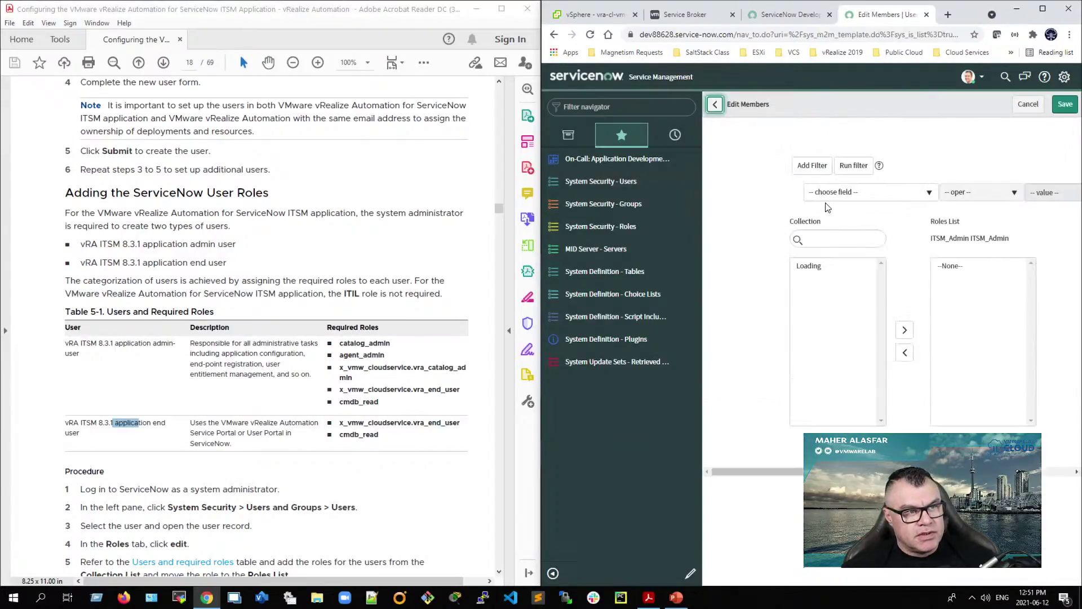
click(831, 242)
text(catalog)
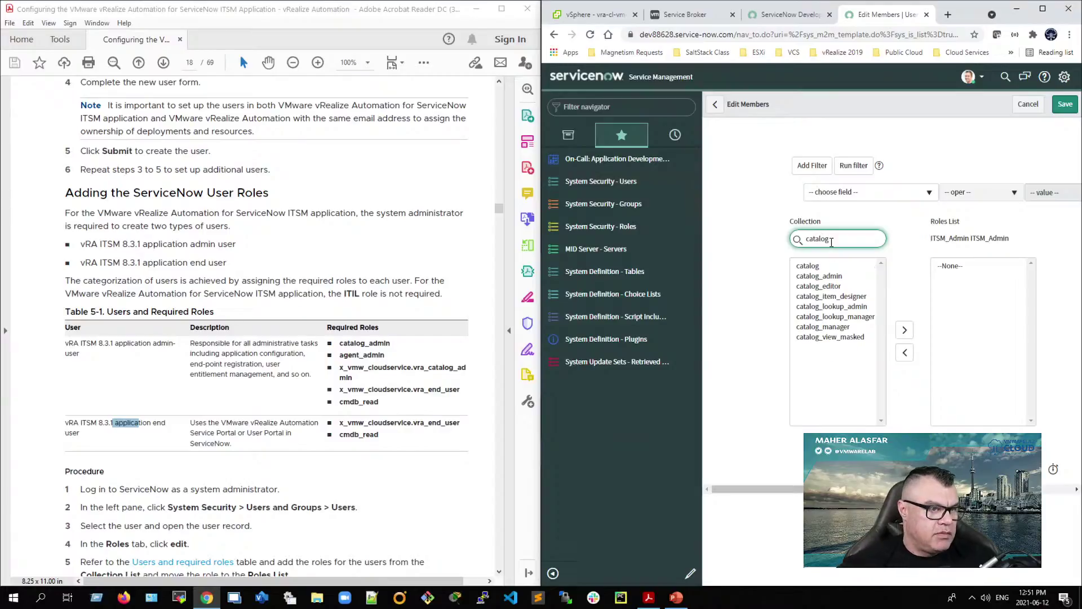
double_click(819, 275)
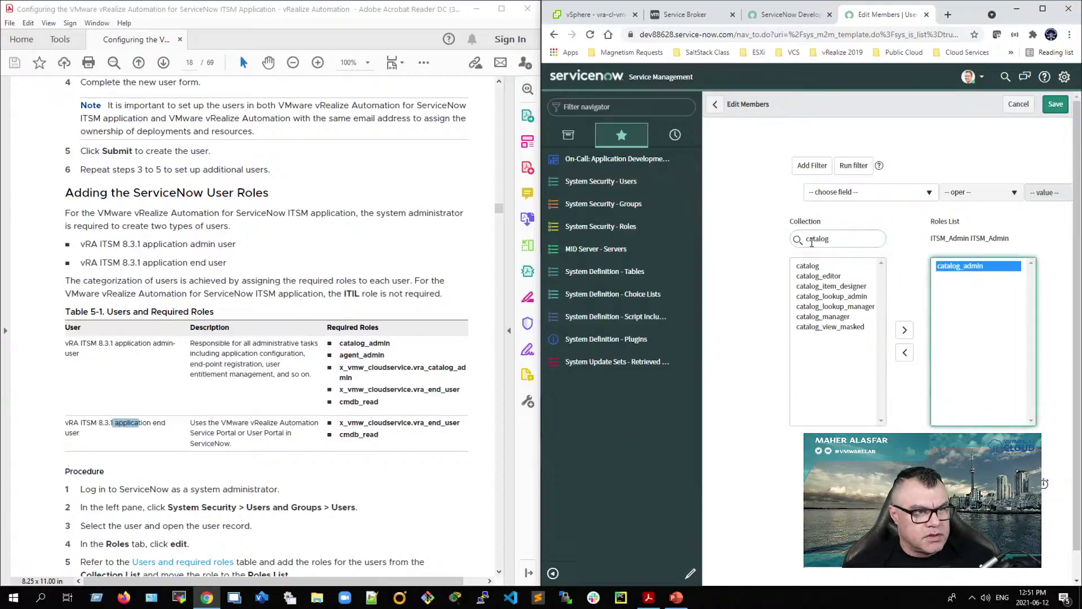
drag(843, 239, 792, 239)
text(age)
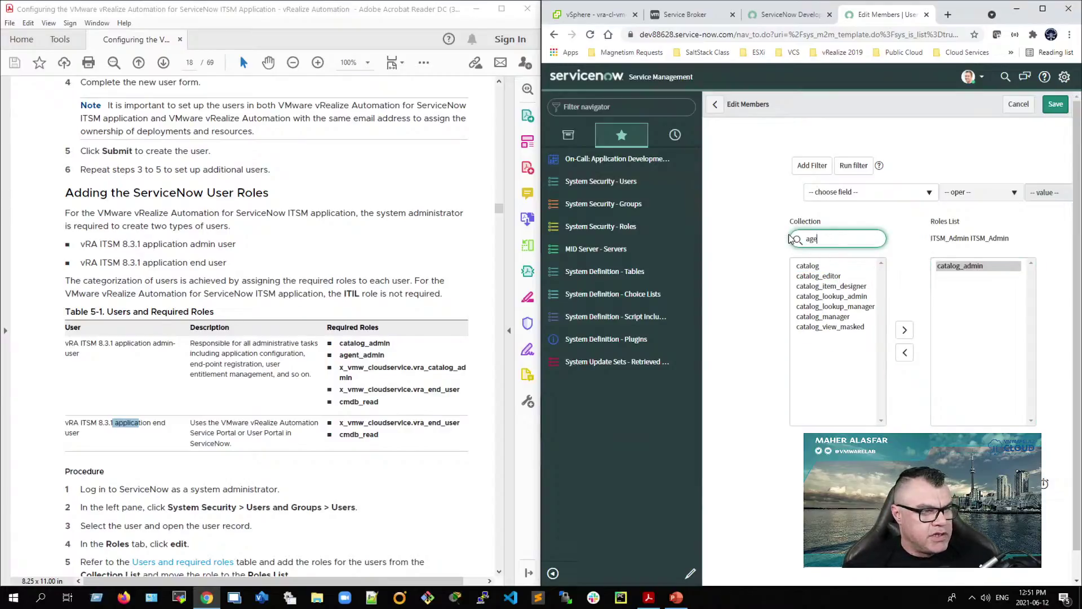
click(824, 267)
double_click(825, 267)
Step: Add x_vmw_cloudservice.vra_catalog_admin and x_vmw_cloudservice.vra_end_user, checking their full names
drag(840, 239, 780, 241)
text(x)
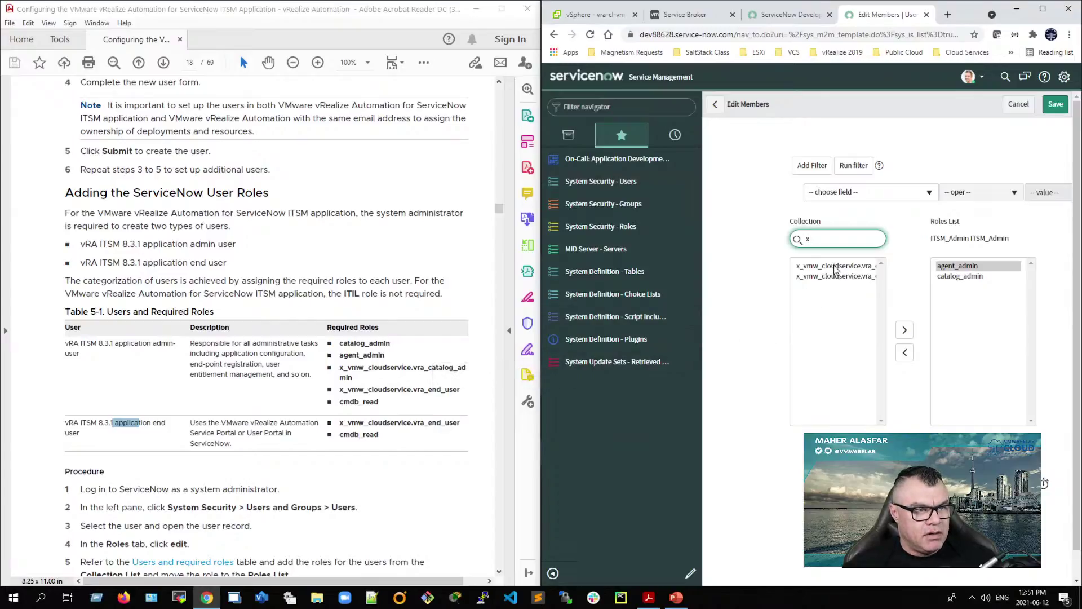
double_click(835, 266)
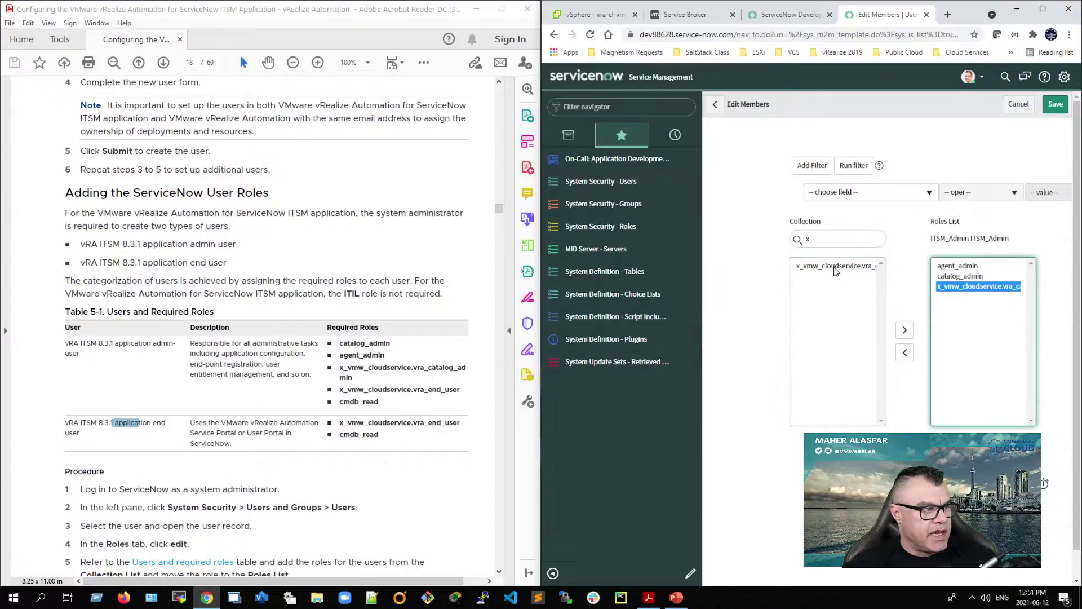
double_click(835, 267)
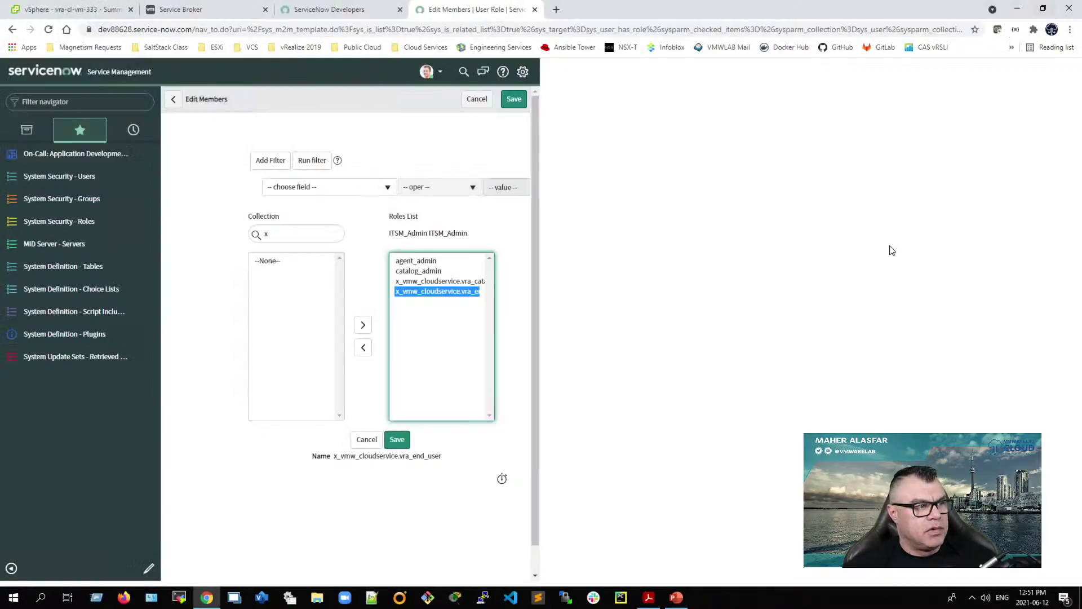
click(1042, 9)
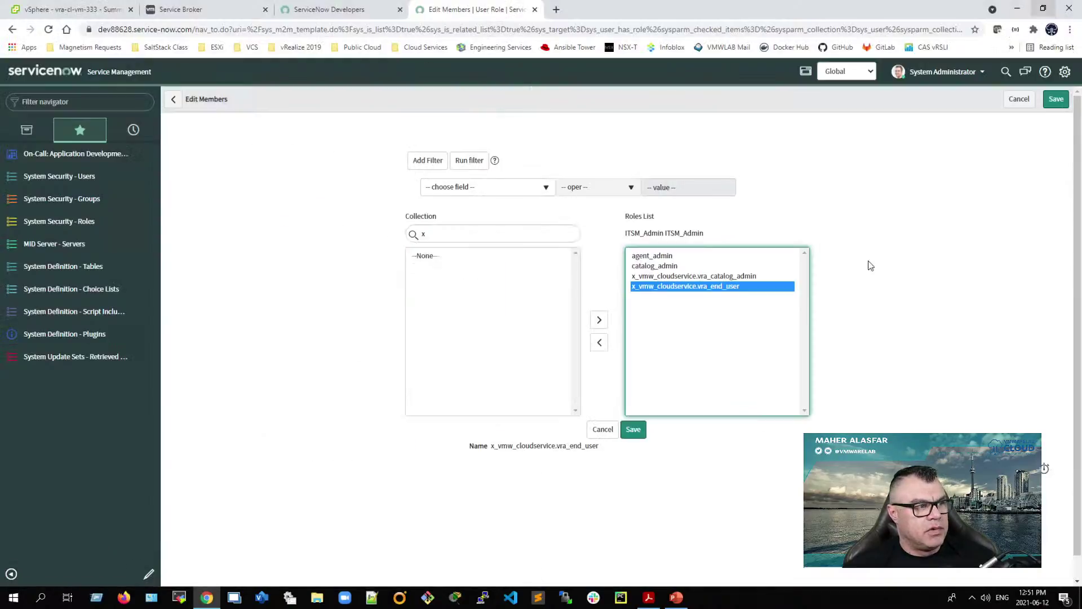
click(733, 276)
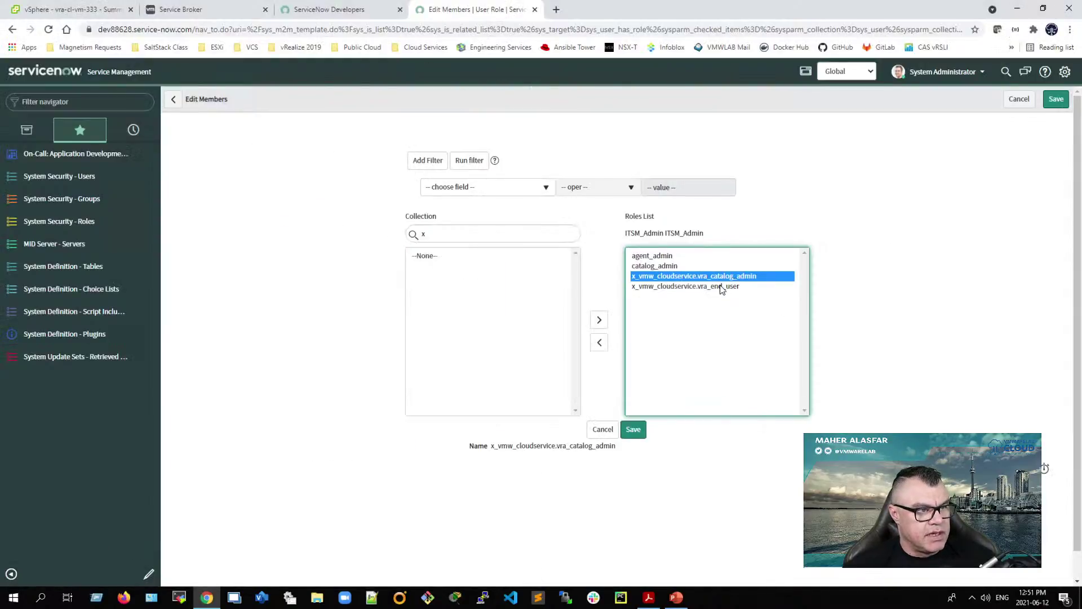
click(705, 288)
click(702, 279)
click(701, 287)
click(699, 278)
click(698, 287)
click(697, 279)
Step: Add cmdb_read and save ITSM_Admin's role assignments
click(697, 286)
click(445, 233)
text(cmdb)
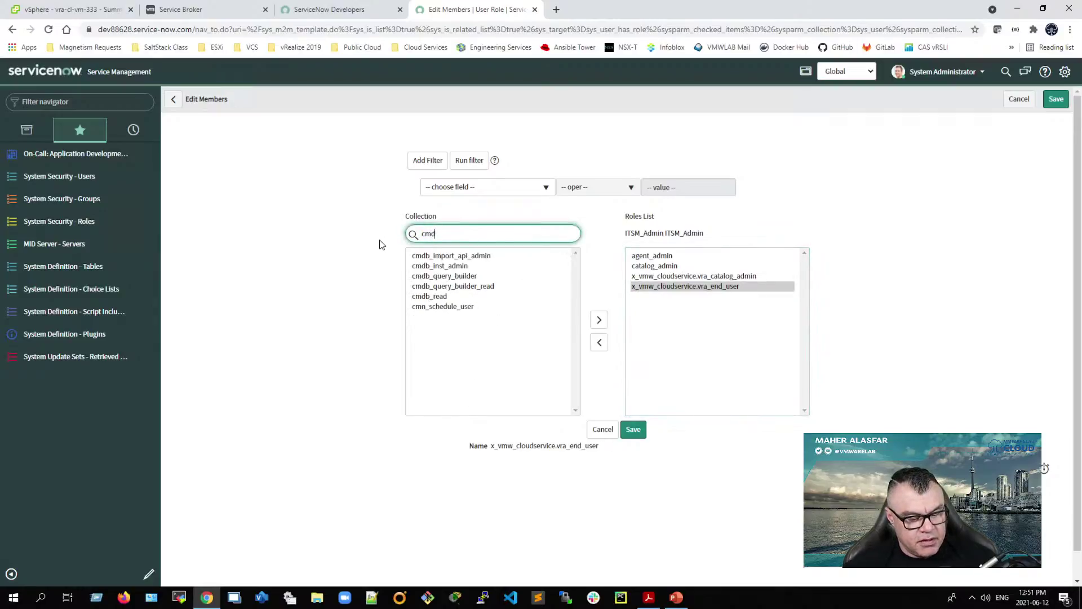
double_click(435, 297)
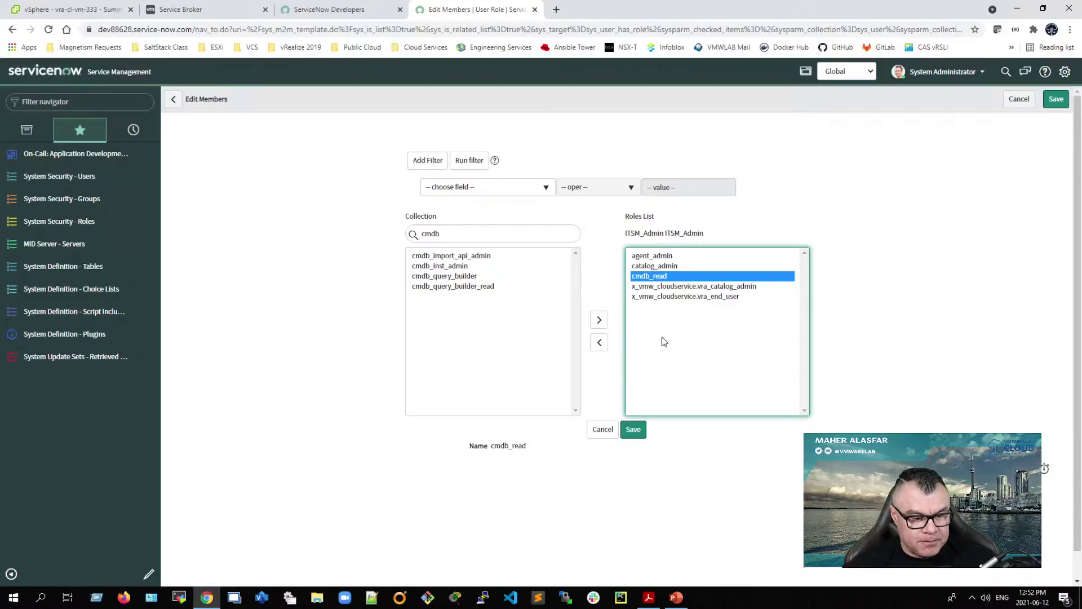
click(634, 430)
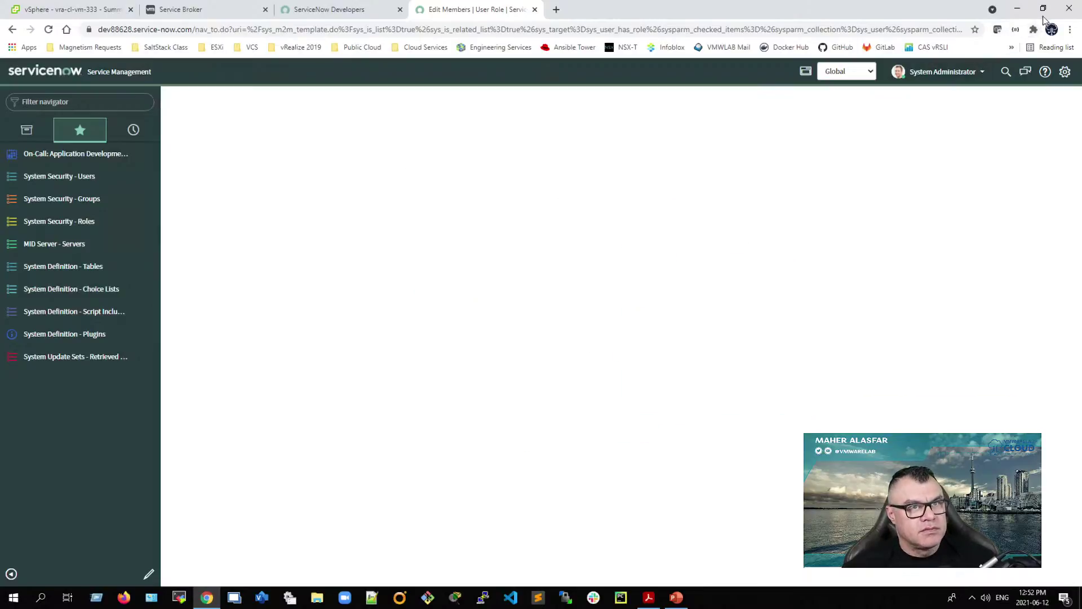
Step: Return to the ITSM users list and dock the browser beside the PDF guide
click(1044, 9)
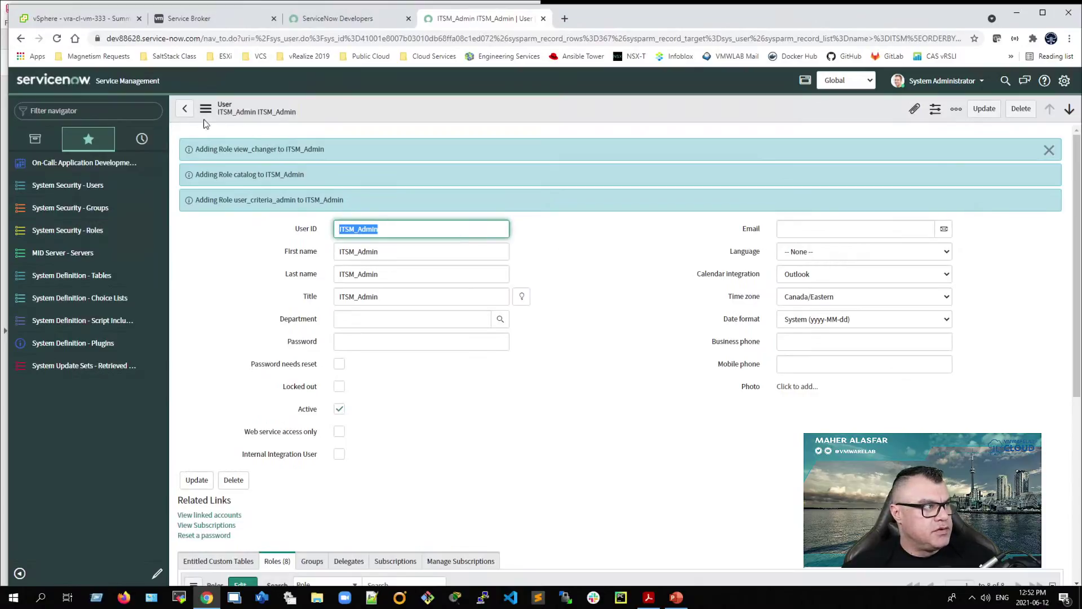
click(190, 110)
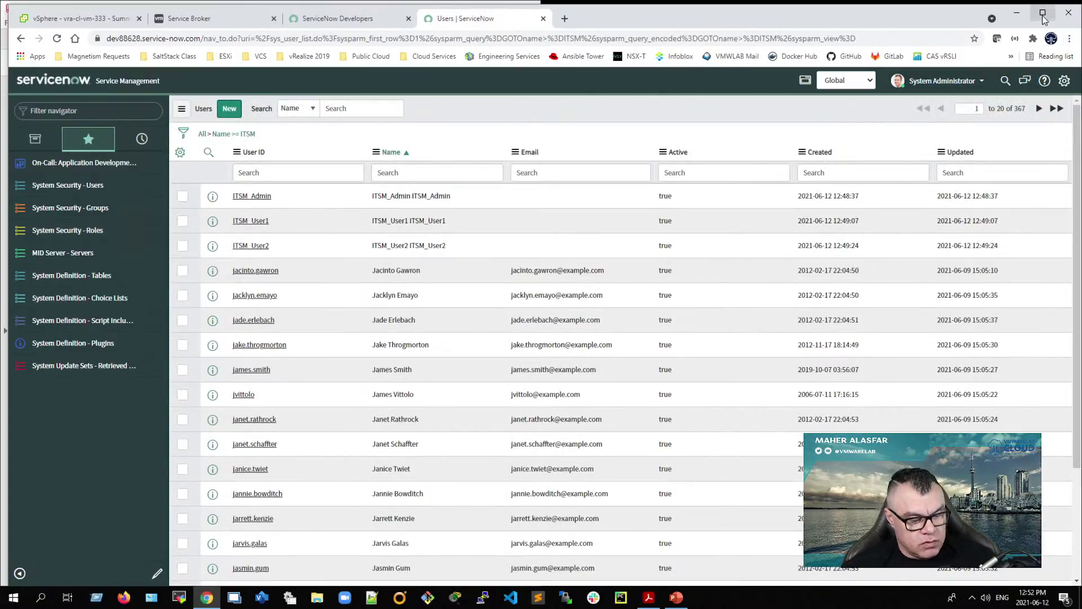
click(1042, 14)
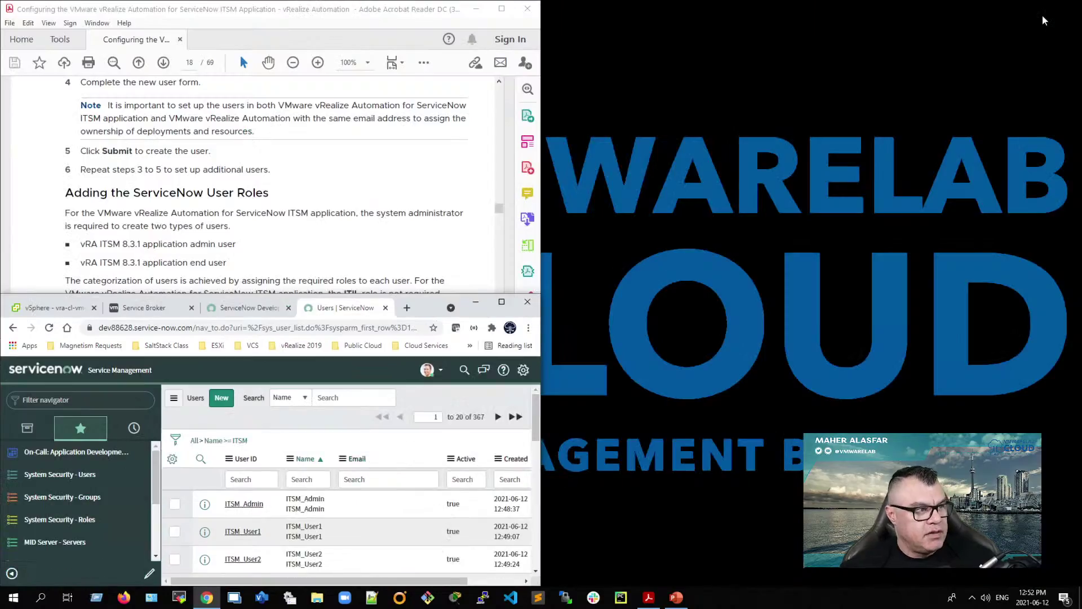
key(super+Right)
key(super+Left)
key(super+Right)
key(super+Left)
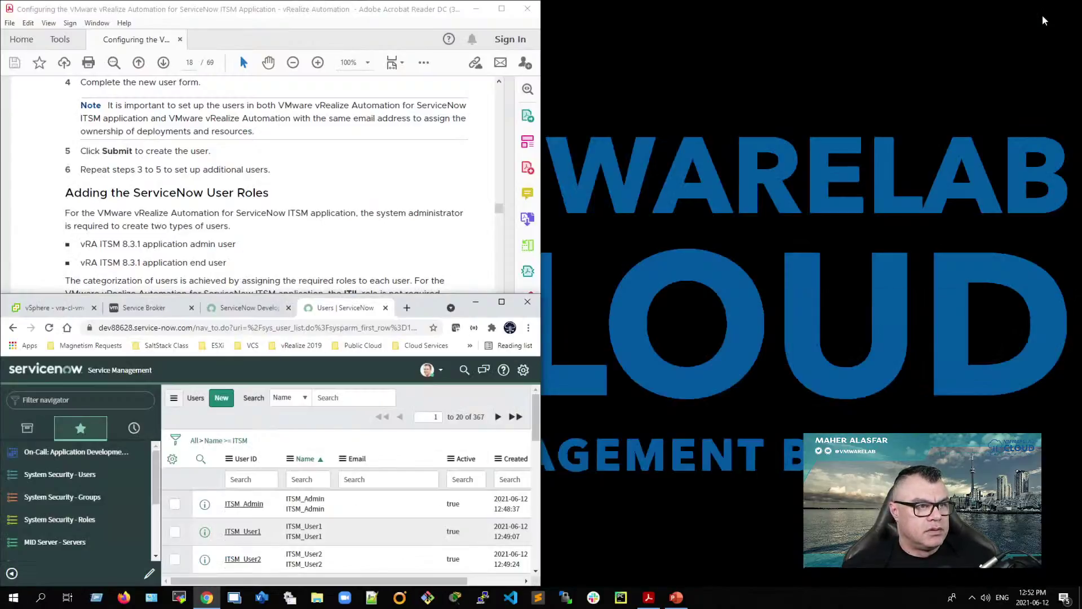
key(super+Right)
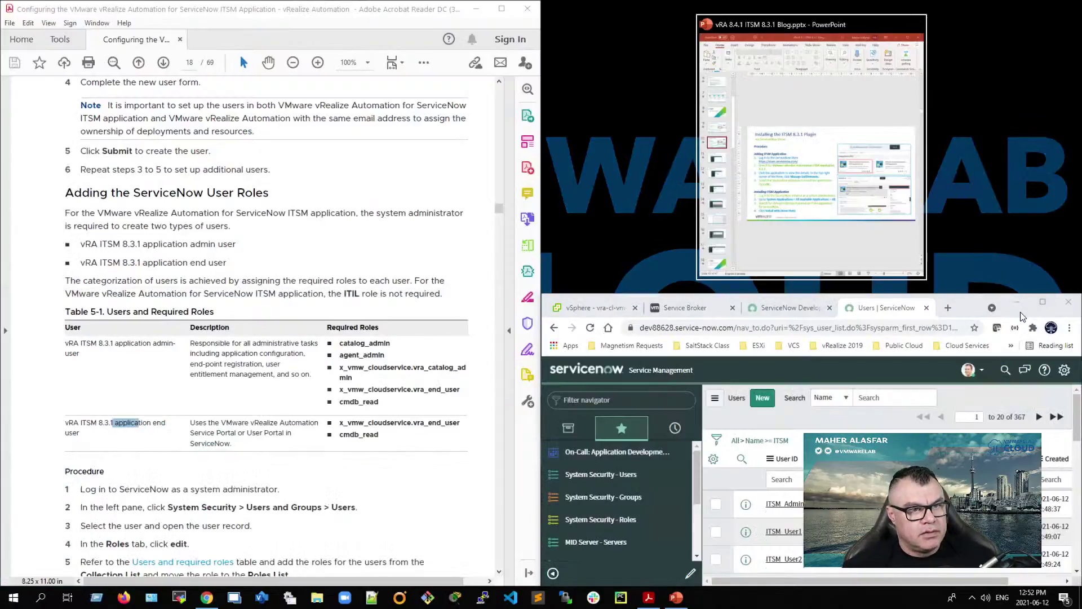
Step: Re-dock the browser in the right half and open the ITSM_User1 record
click(1041, 304)
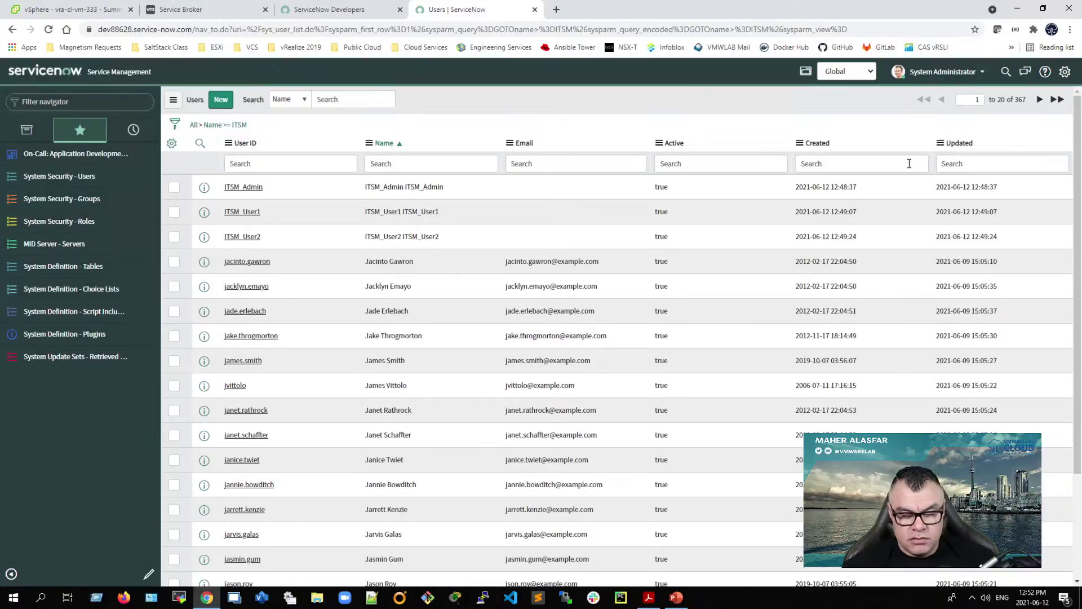
key(super+Right)
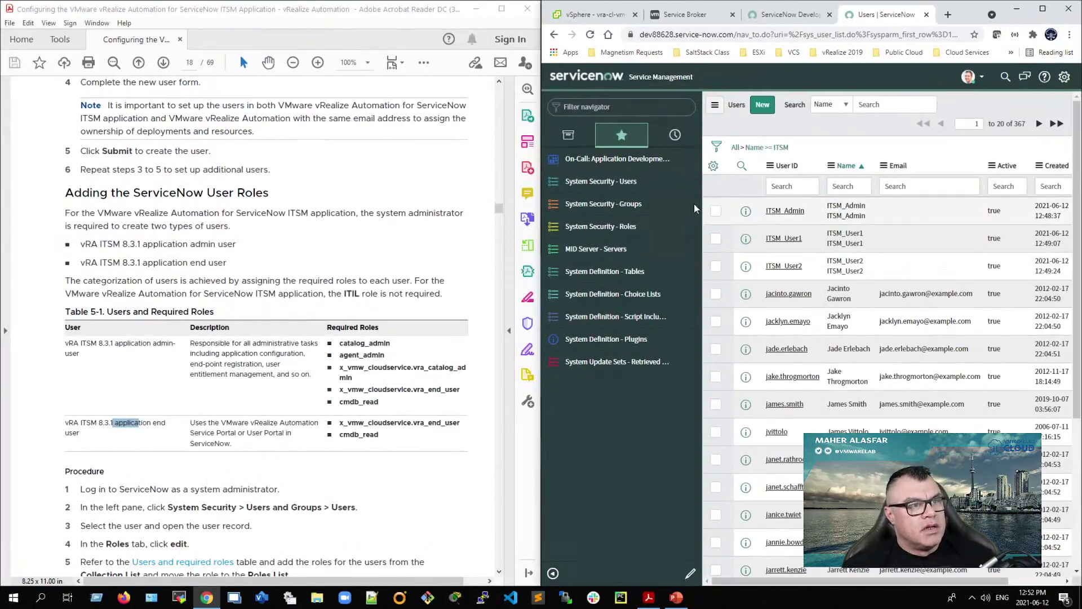
click(787, 239)
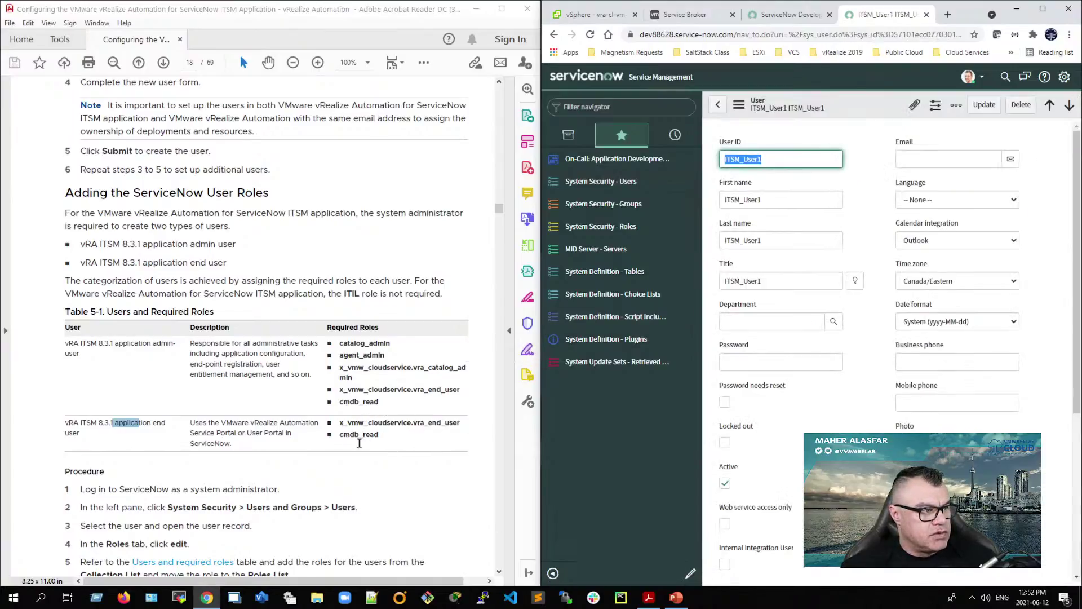
Step: Add the x_vmw_cloudservice.vra_end_user role to ITSM_User1's roles list
click(1042, 8)
scroll(353, 444, down, 1)
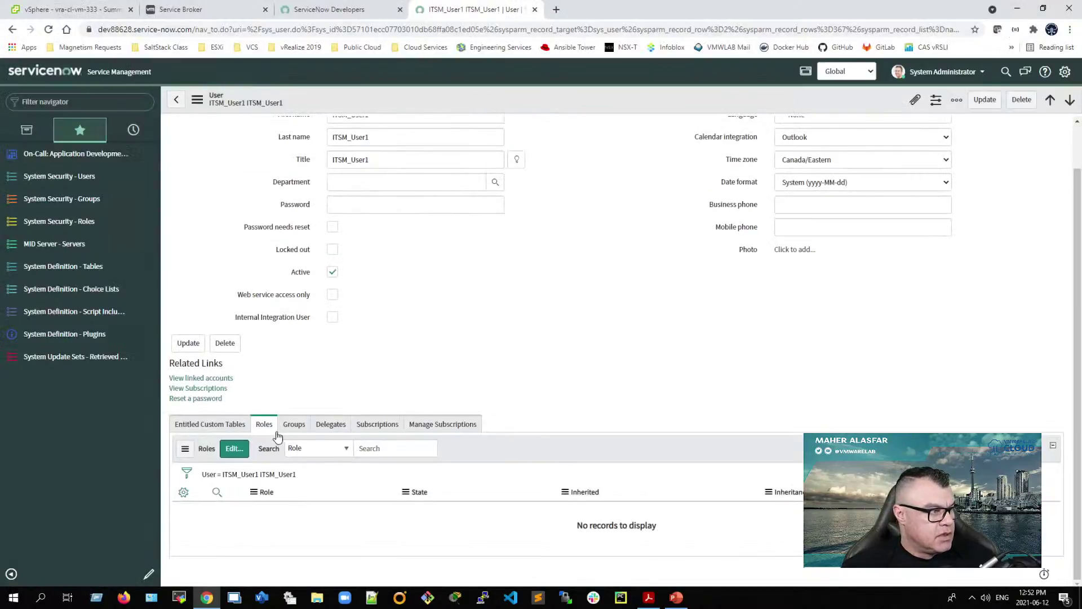
click(232, 453)
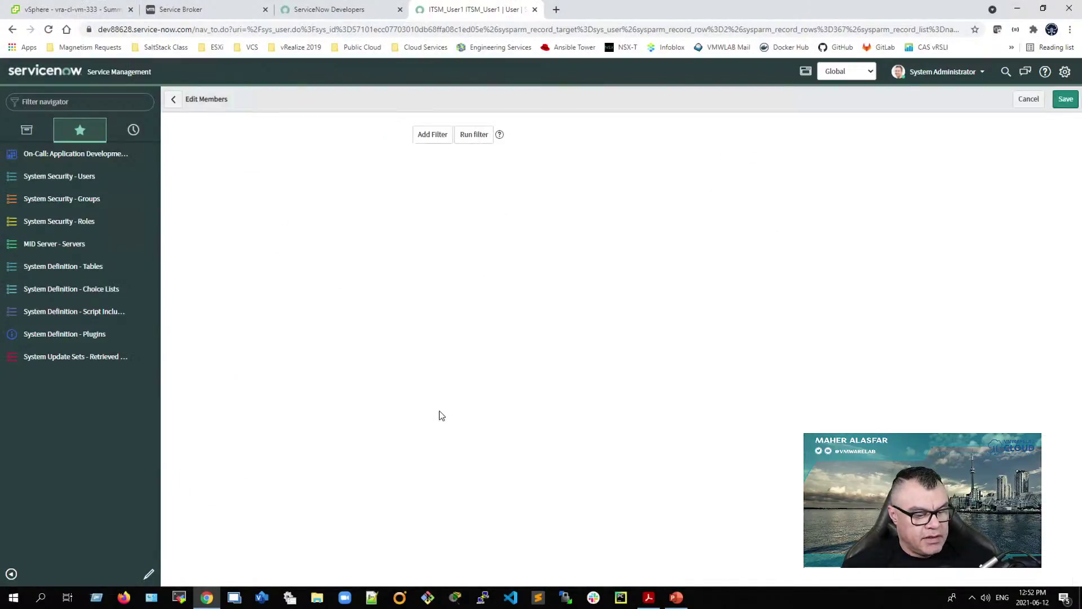
click(479, 239)
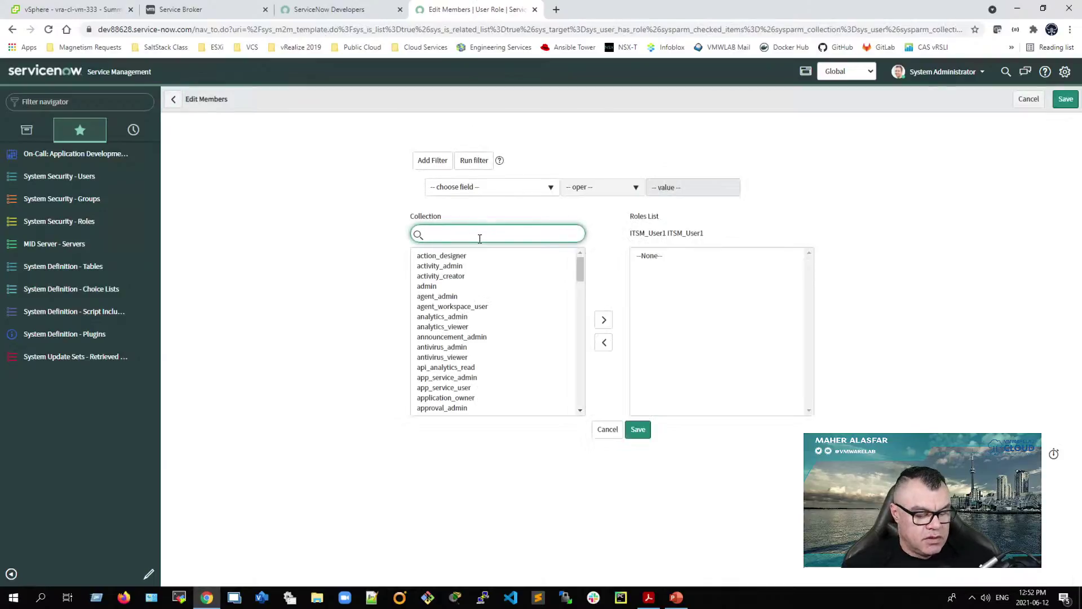
text(x_)
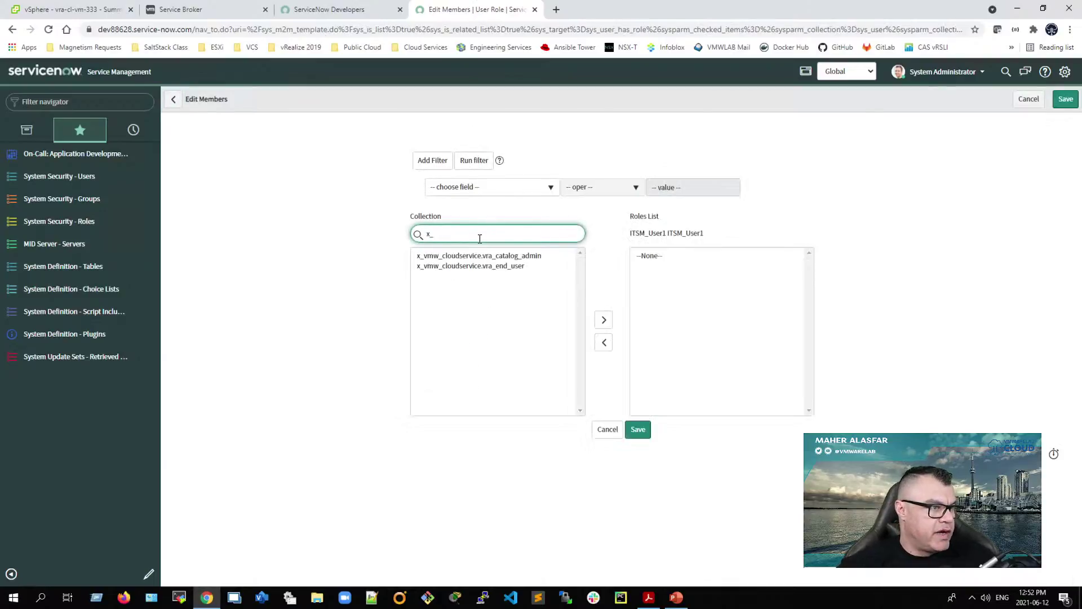
double_click(514, 267)
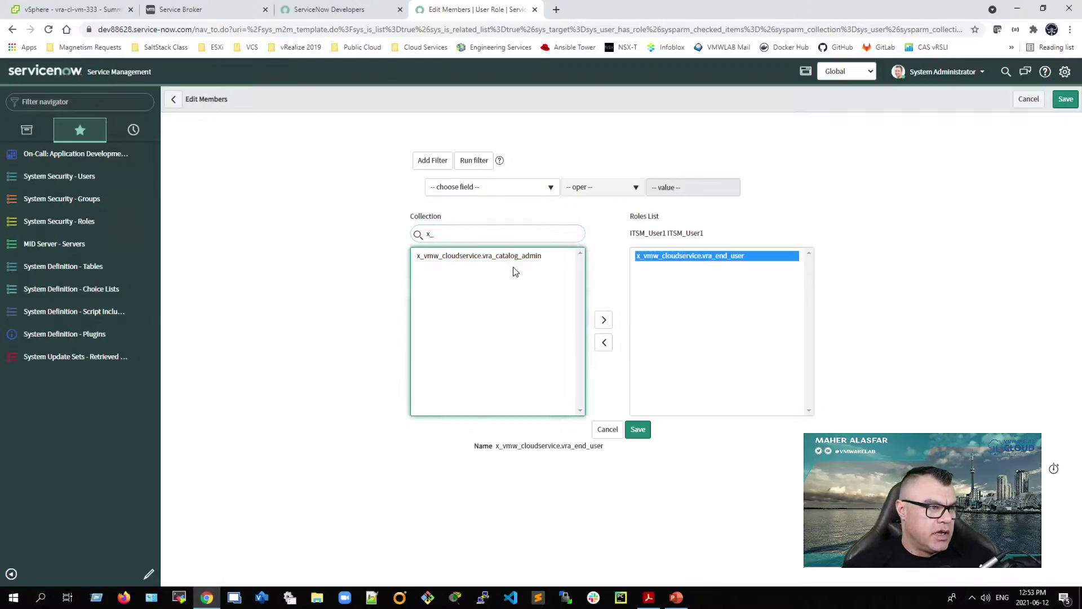
click(698, 263)
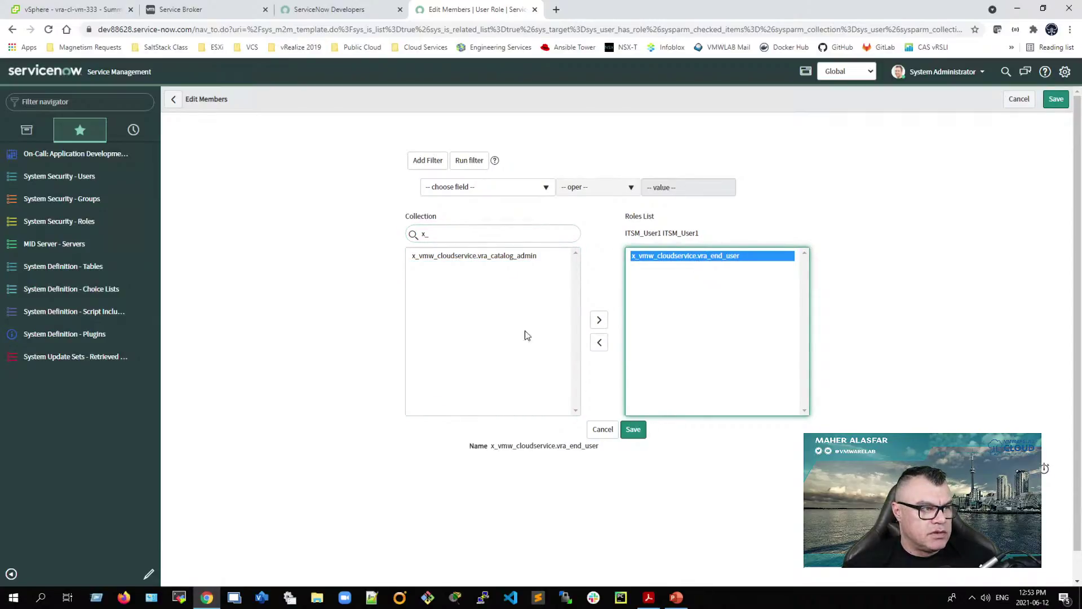
Step: Add cmdb_read, save ITSM_User1's roles, and return to the filtered users list
drag(471, 232, 376, 233)
text(cmdb)
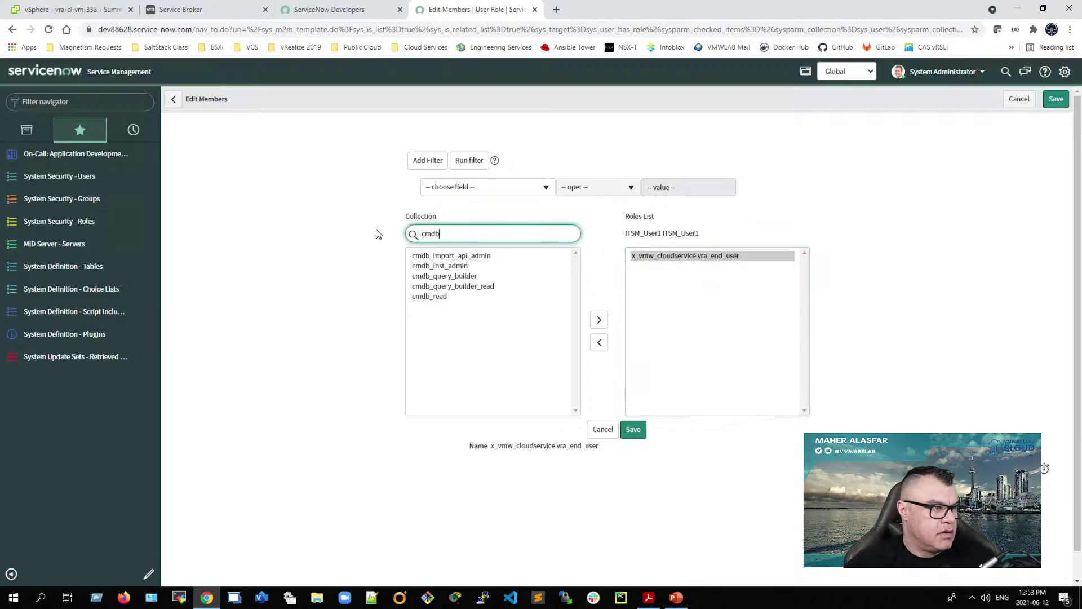
double_click(445, 296)
click(633, 432)
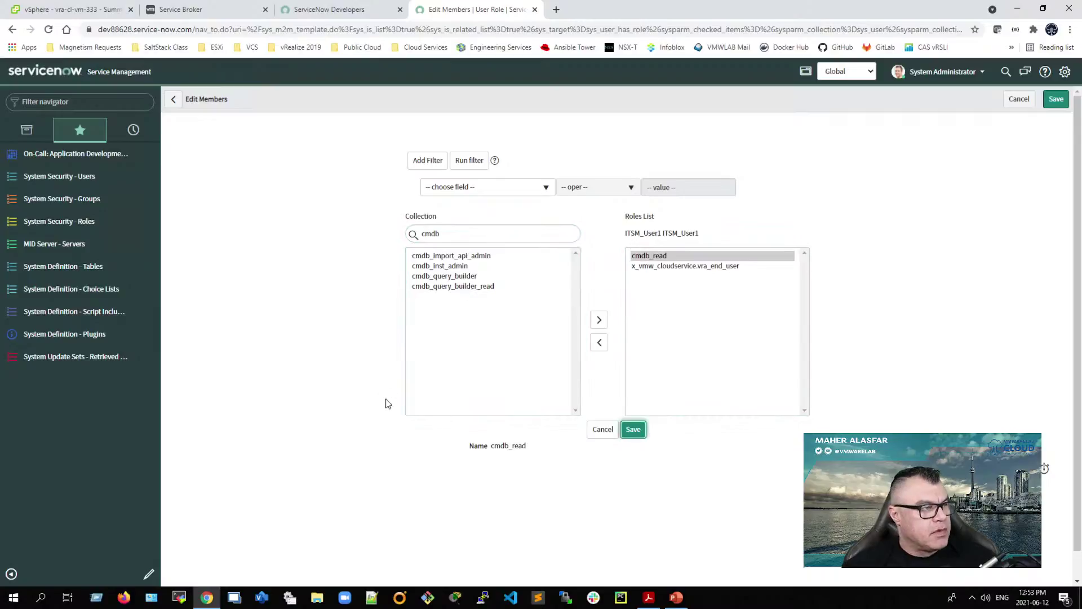
click(175, 99)
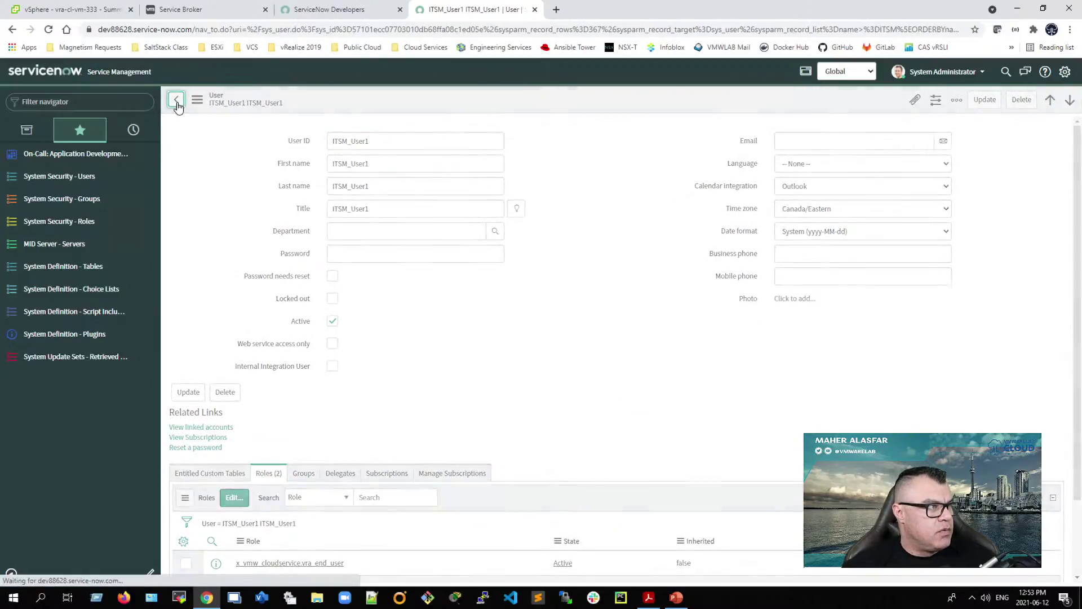
Step: Open ITSM_User2 and add the x_vmw_cloudservice.vra_end_user role
click(243, 236)
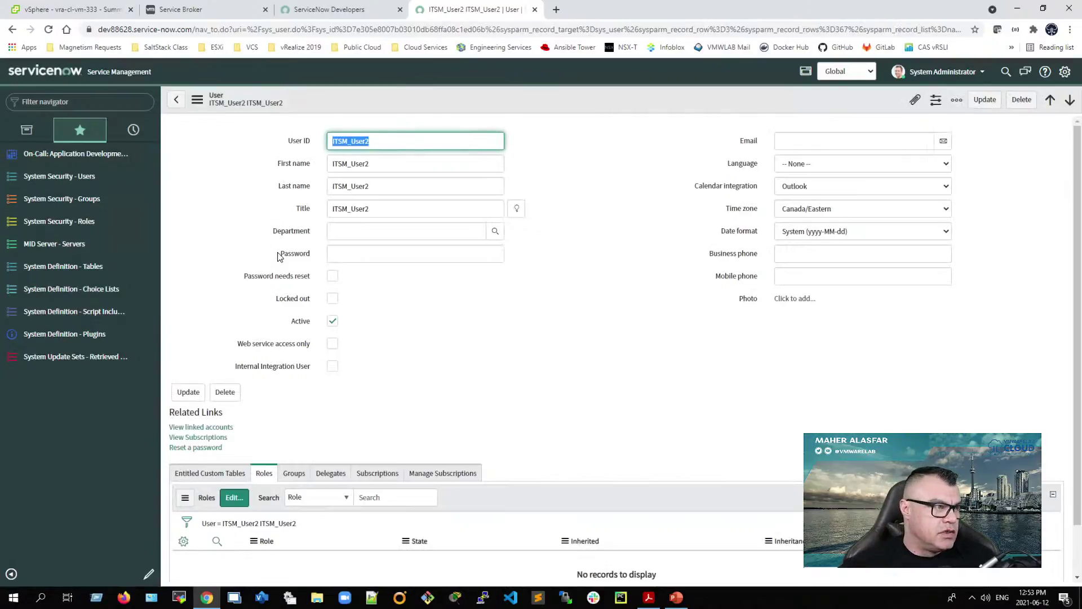
click(233, 498)
click(467, 238)
text(x_)
click(475, 267)
double_click(475, 267)
Step: Add cmdb_read, save ITSM_User2's roles, and dock the browser beside the guide
drag(481, 232, 383, 235)
text(cmdb)
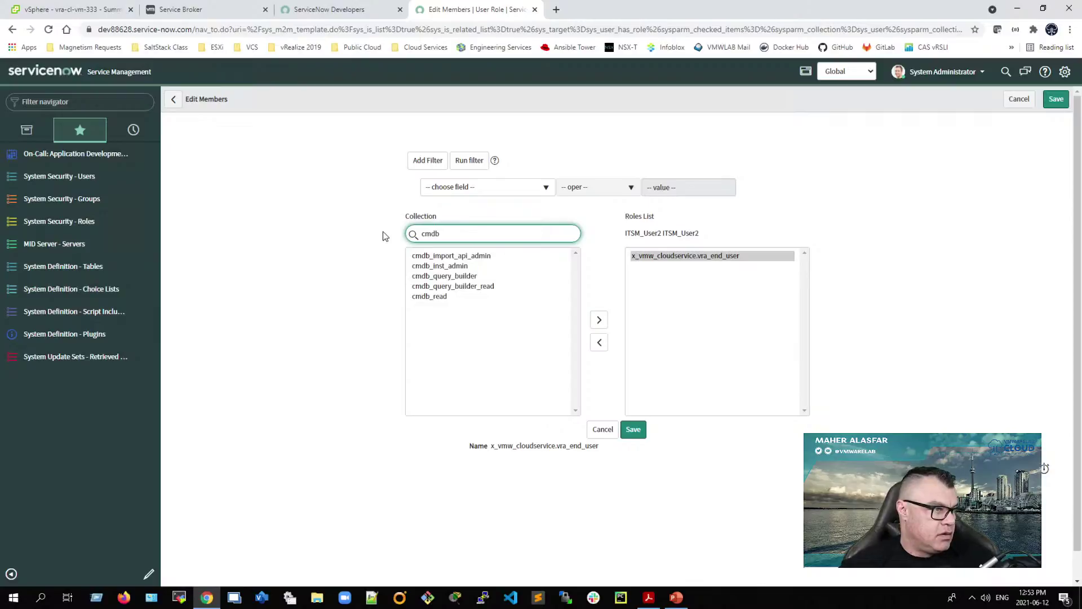
click(455, 296)
double_click(454, 297)
click(633, 429)
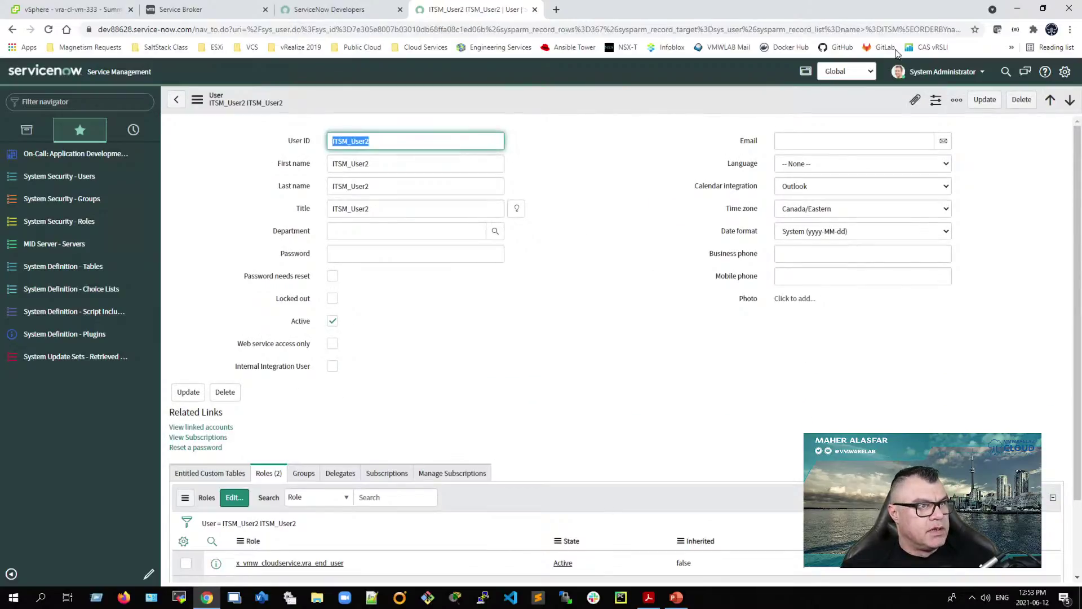
key(super+Right)
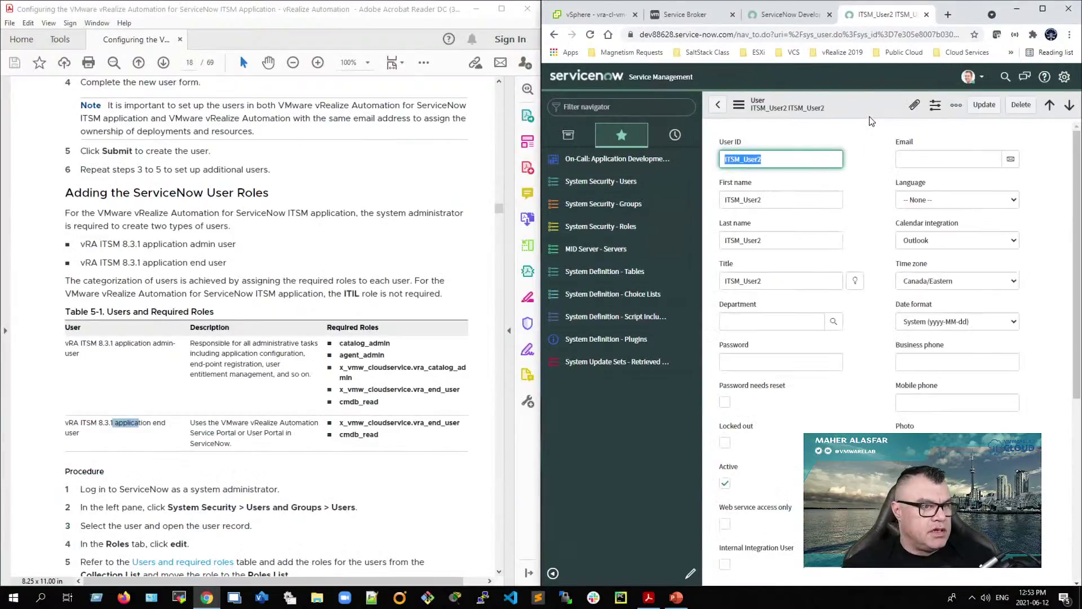
Step: Highlight the admin and end-user rows in Table 5-1, then scroll the guide to page 19
drag(65, 343, 160, 367)
drag(65, 423, 140, 434)
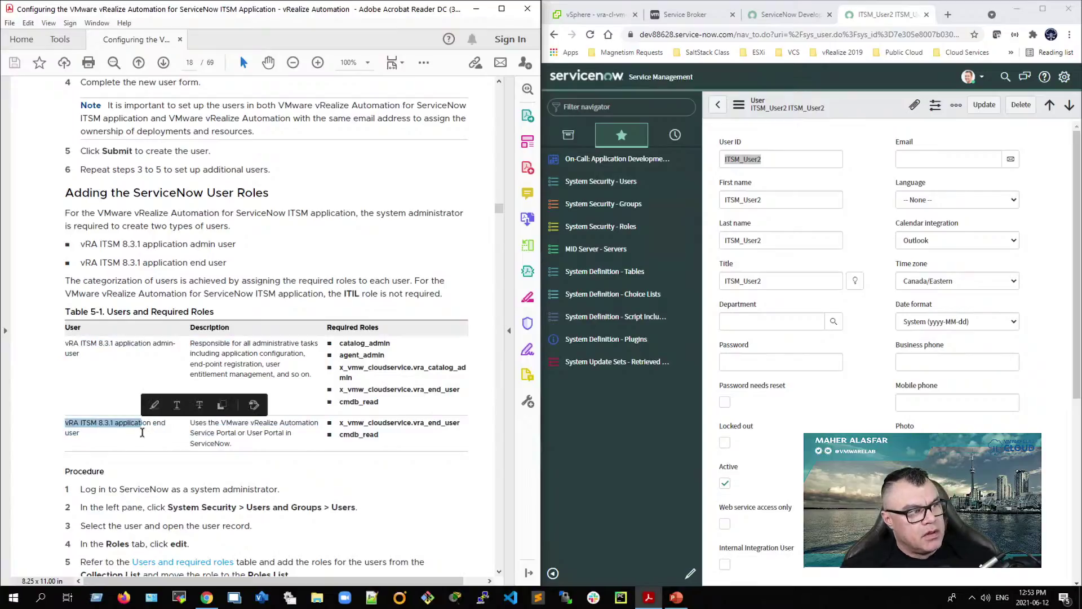
scroll(142, 431, down, 2)
scroll(143, 428, down, 10)
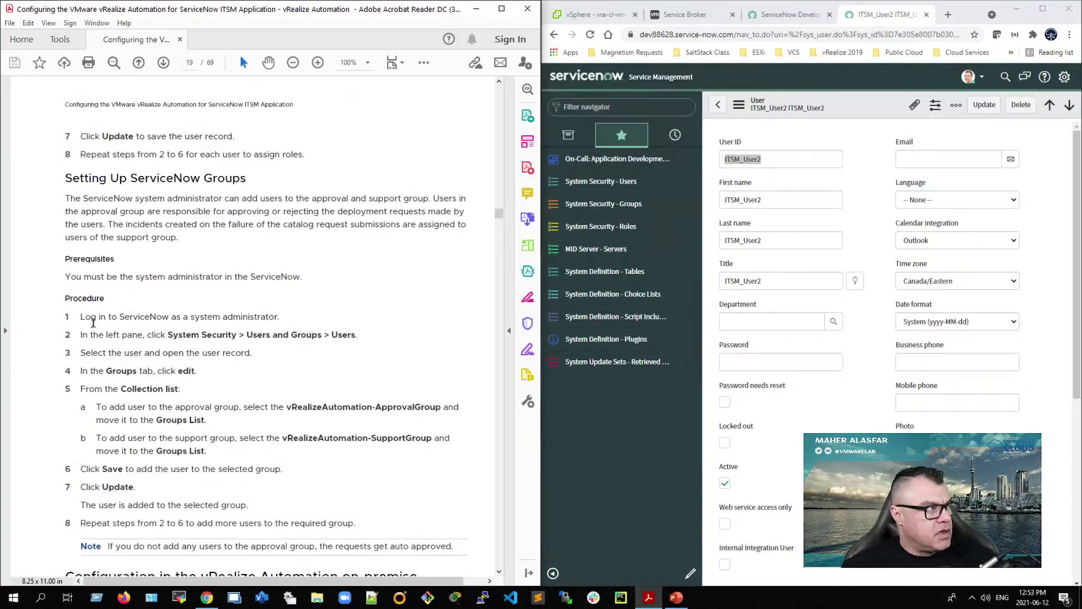
scroll(127, 306, down, 1)
scroll(127, 306, down, 2)
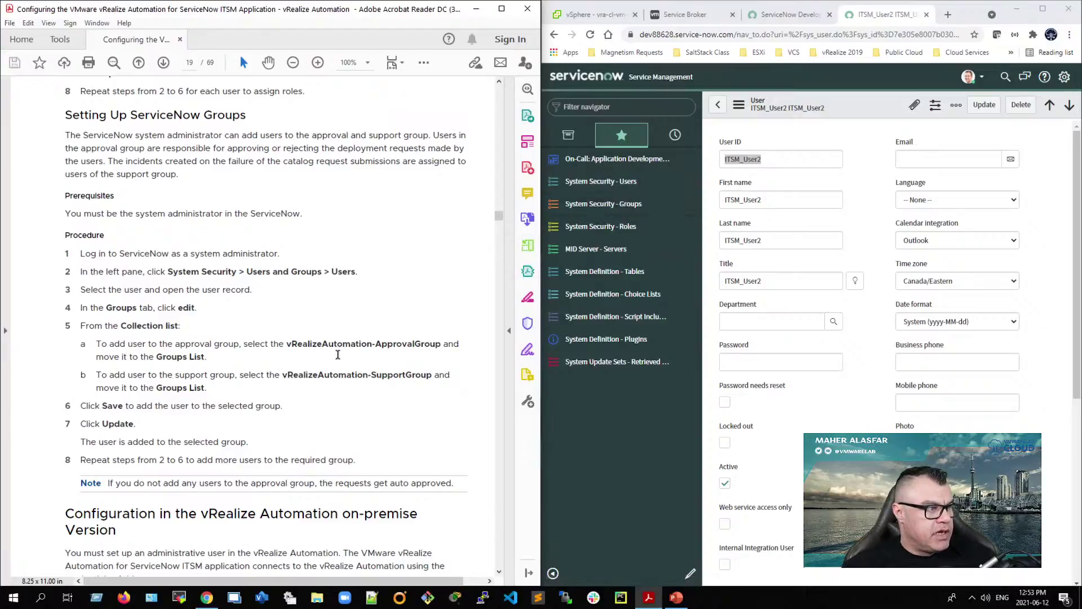
Step: Highlight the ApprovalGroup and SupportGroup names on page 19, then open ServiceNow's Groups list
drag(291, 344, 443, 344)
drag(282, 375, 431, 376)
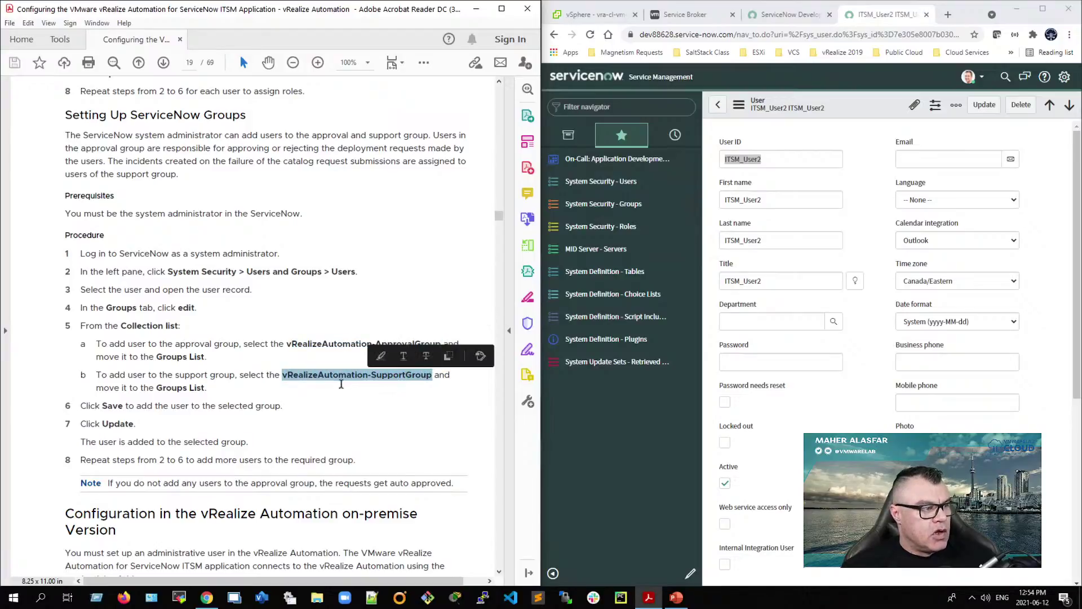
click(302, 351)
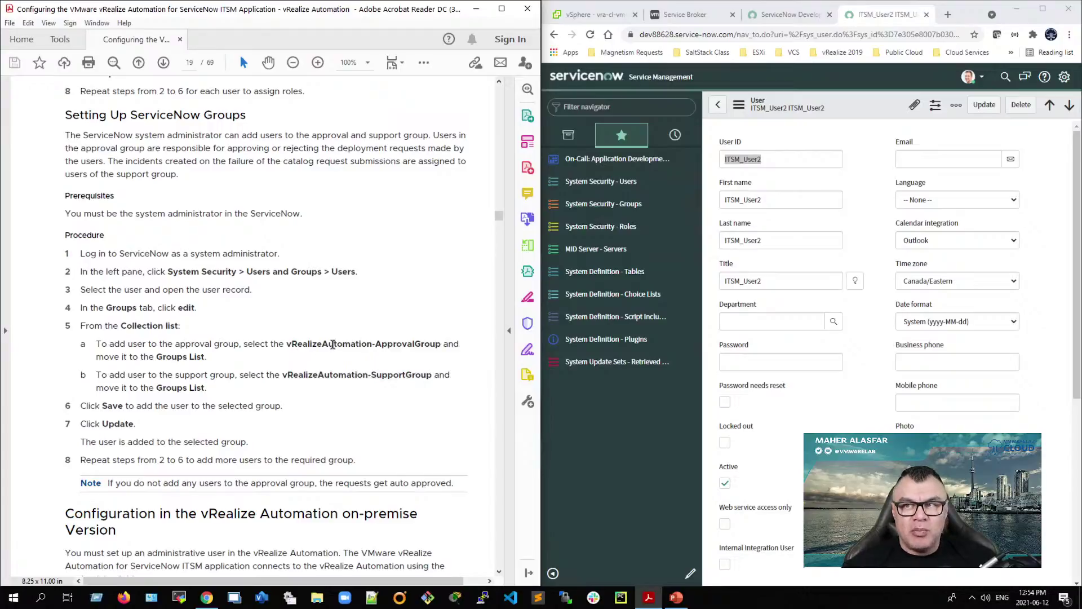
click(624, 210)
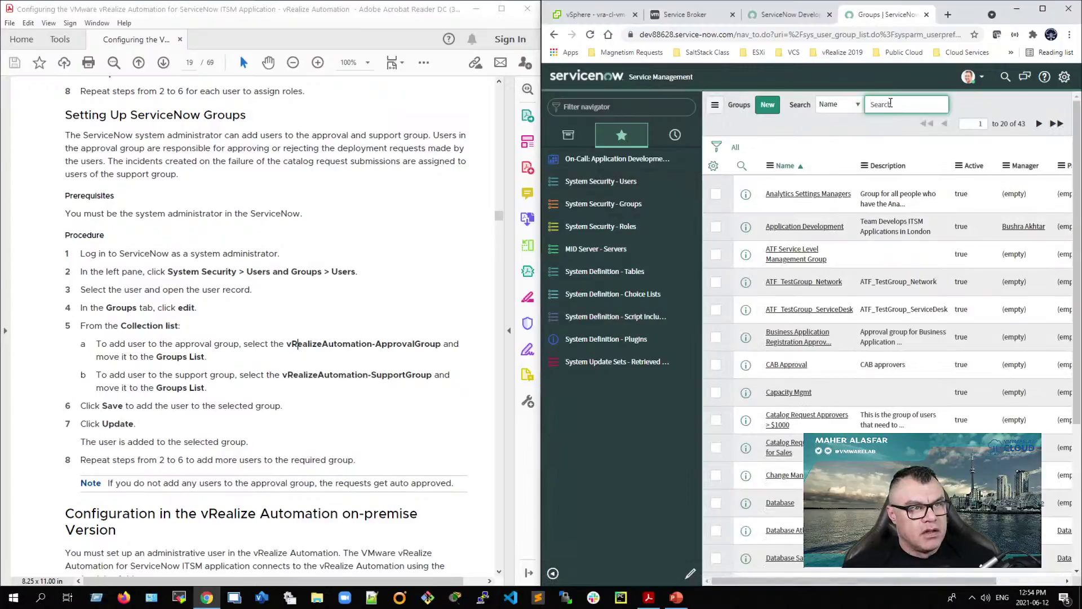
Step: Search groups for 'vRealize' and open vRealizeAutomation-ApprovalGroup's Group Members
text(v)
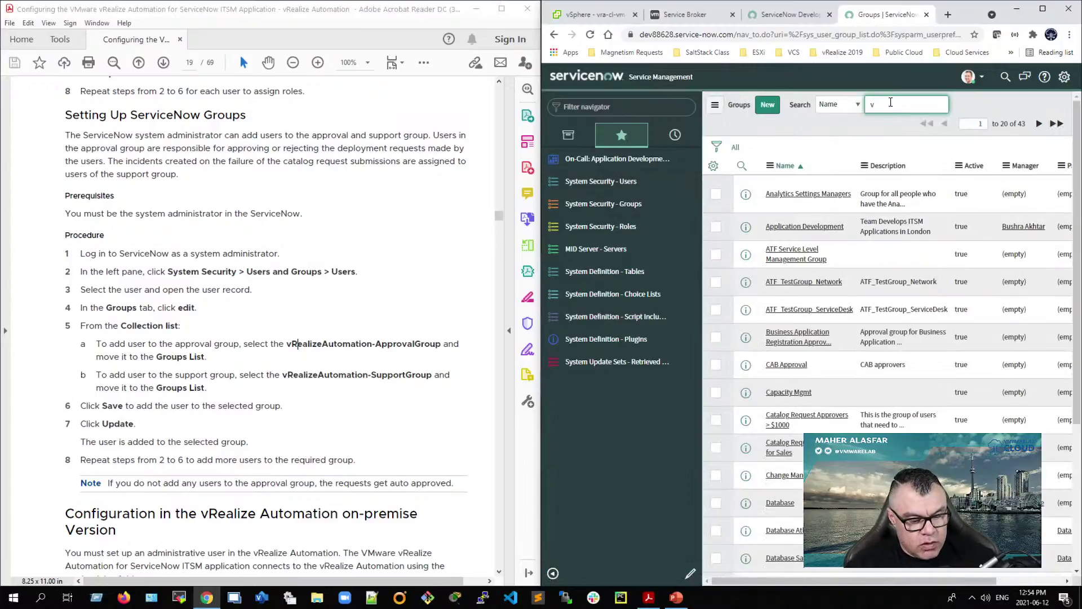
text(Realize)
key(Return)
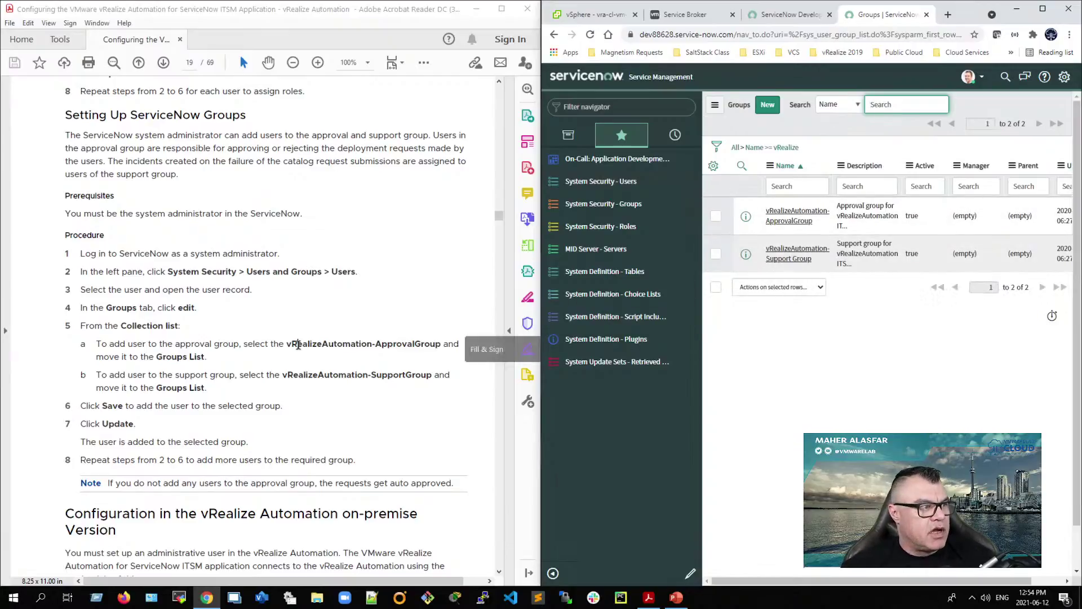
click(789, 215)
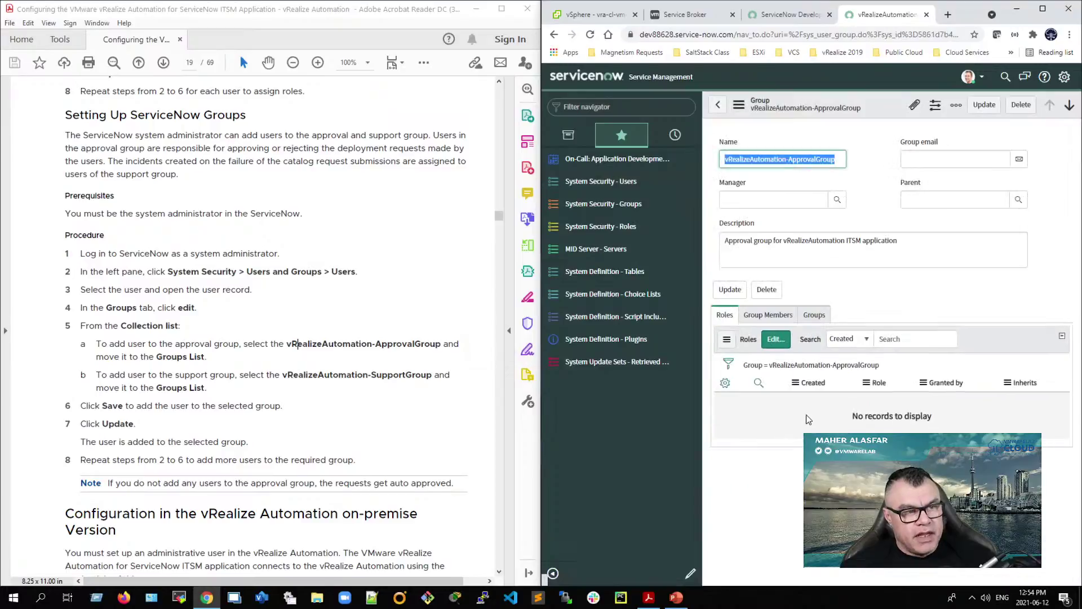
click(765, 317)
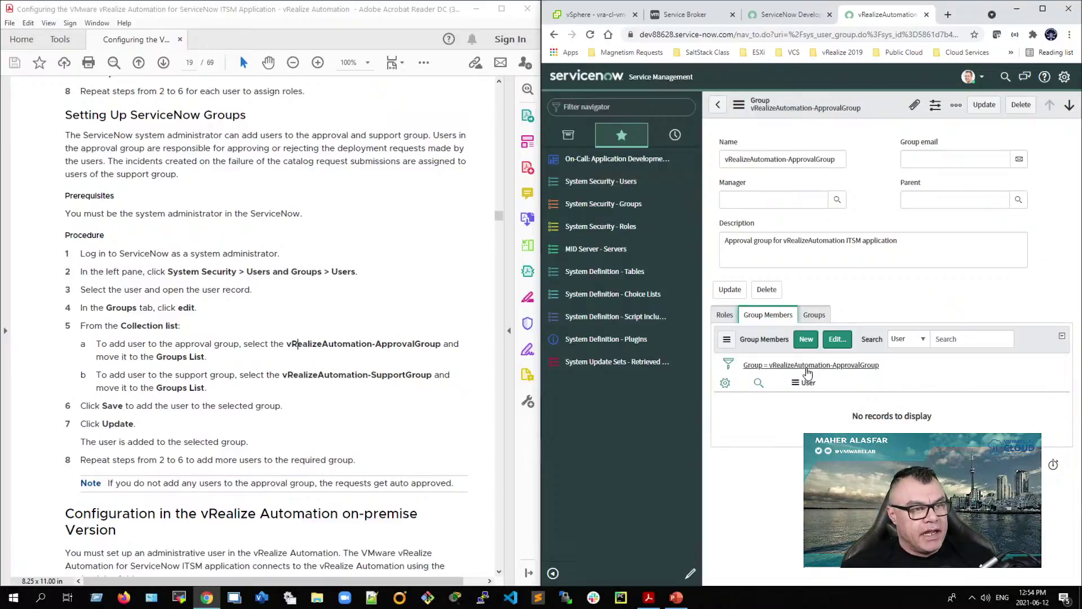
Step: Add ITSM_Admin to the ApprovalGroup's members and save
click(838, 342)
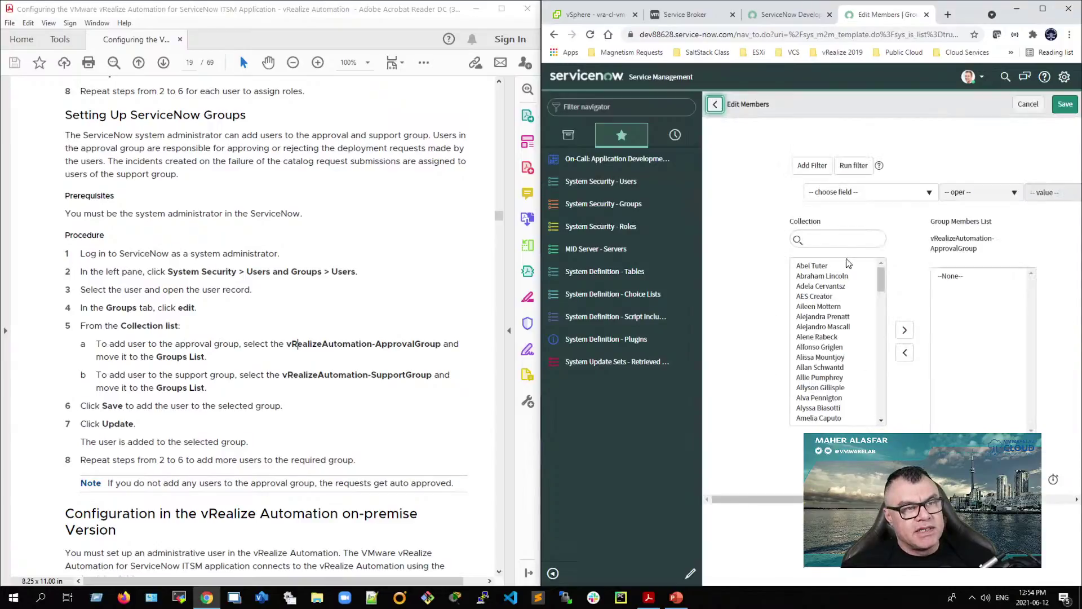
click(845, 241)
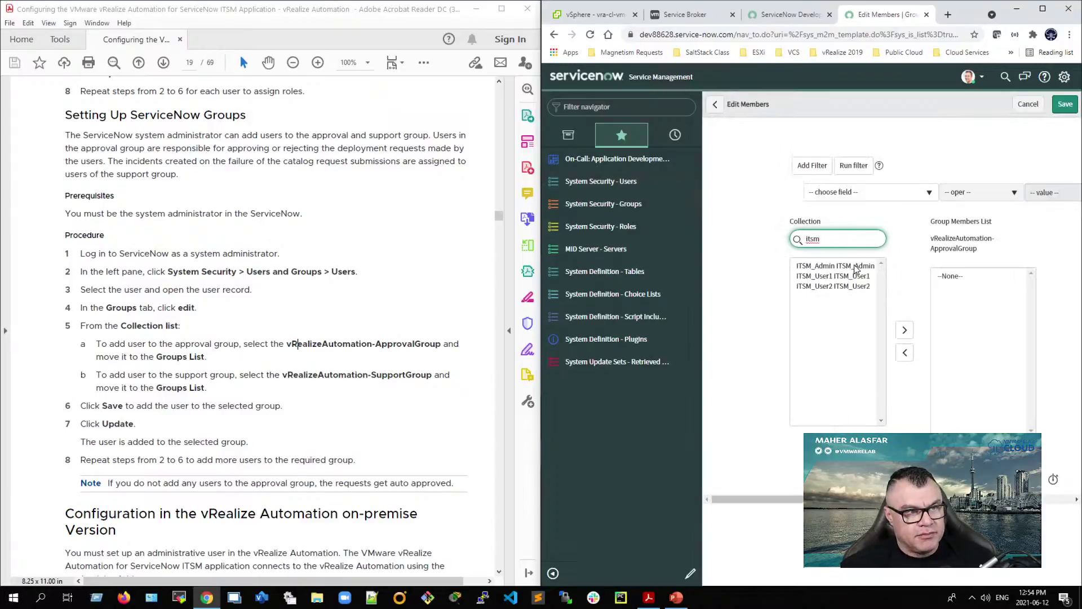
click(853, 266)
click(906, 331)
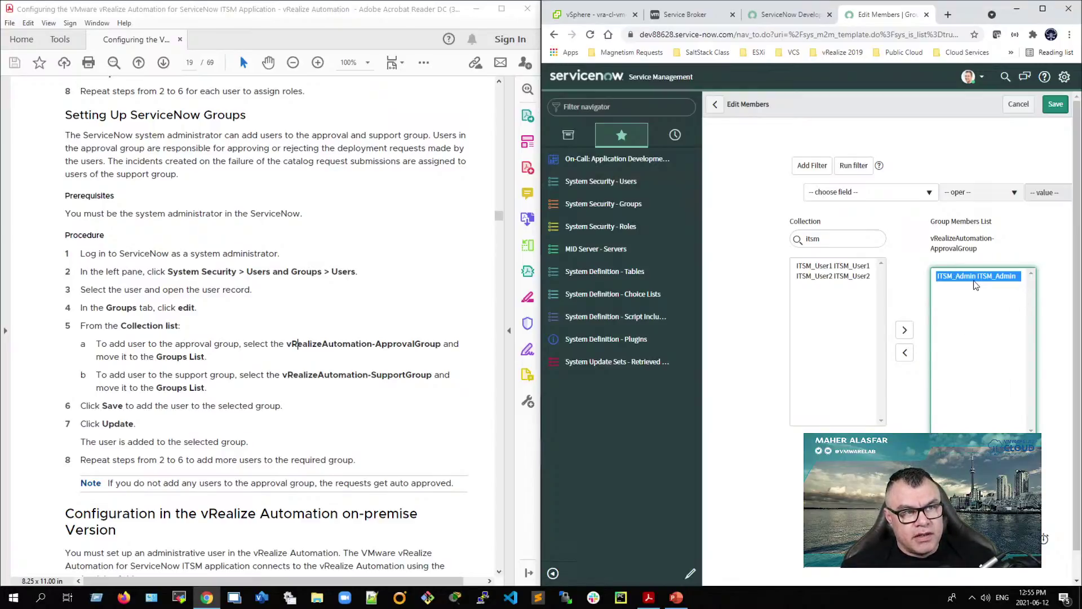
click(1056, 104)
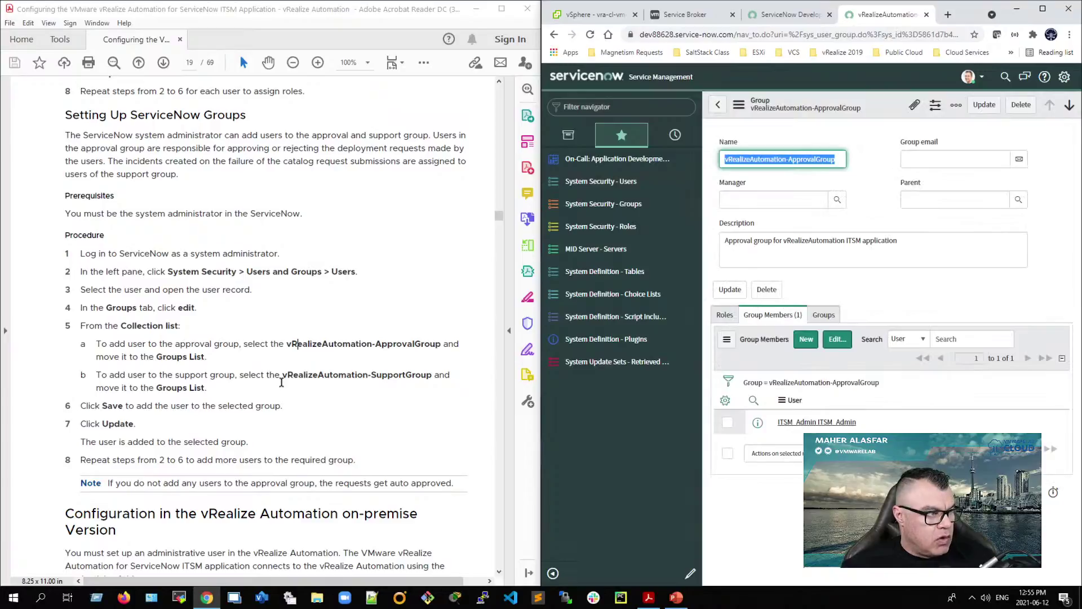
click(718, 105)
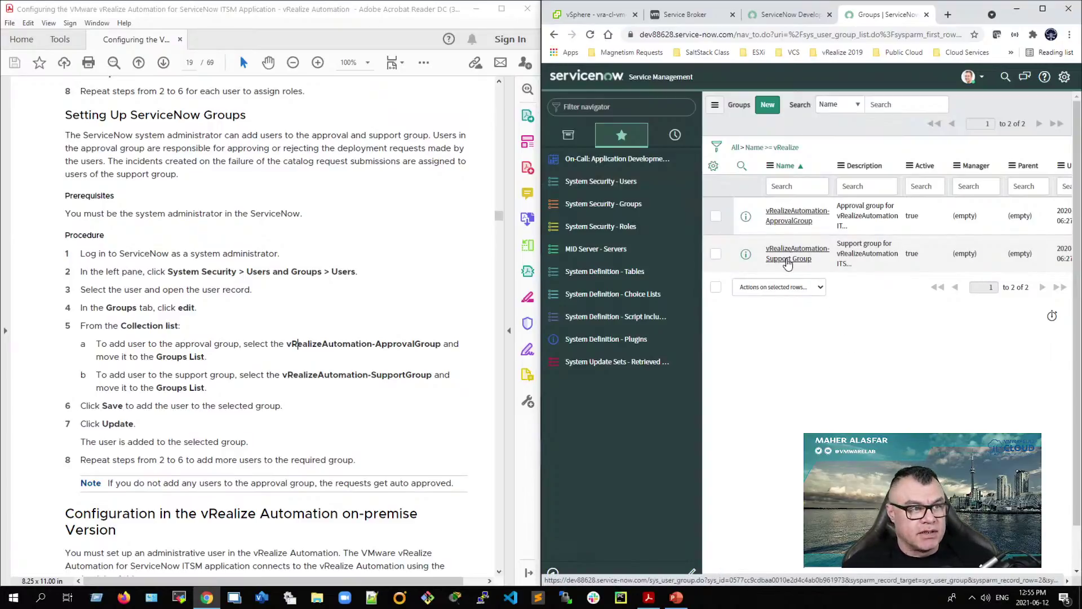
Step: Open vRealizeAutomation-Support Group, find ITSM_Admin with 'itsm', add it as a member and save
click(787, 255)
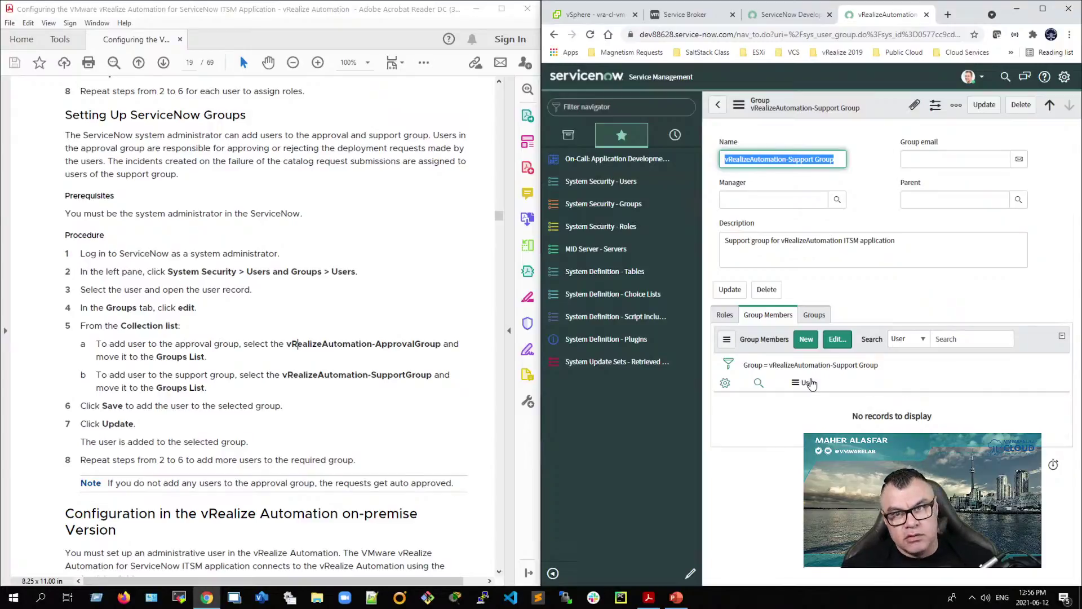
click(842, 344)
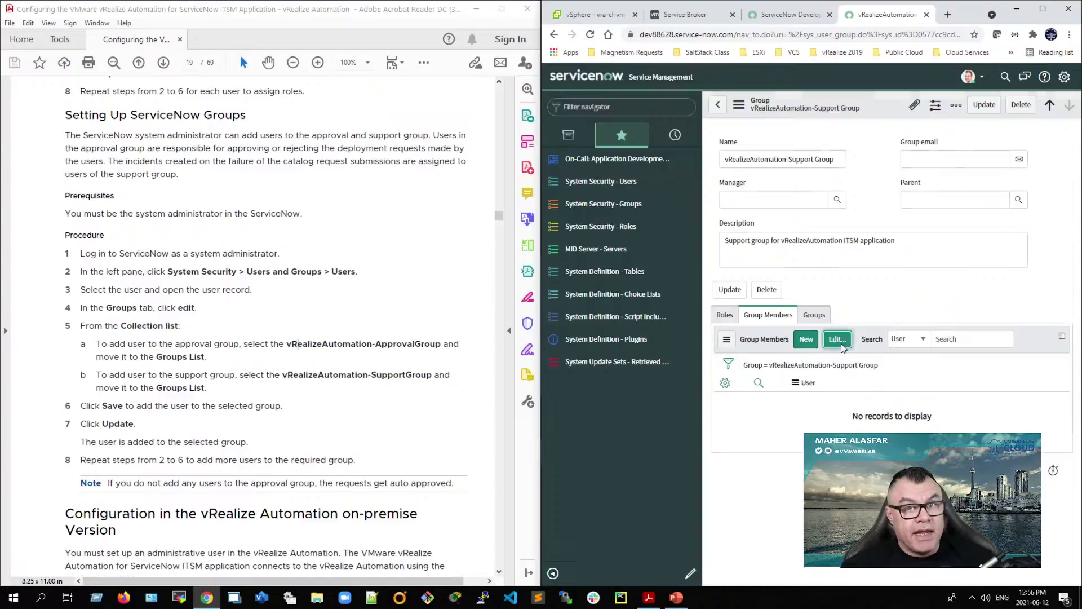
click(828, 240)
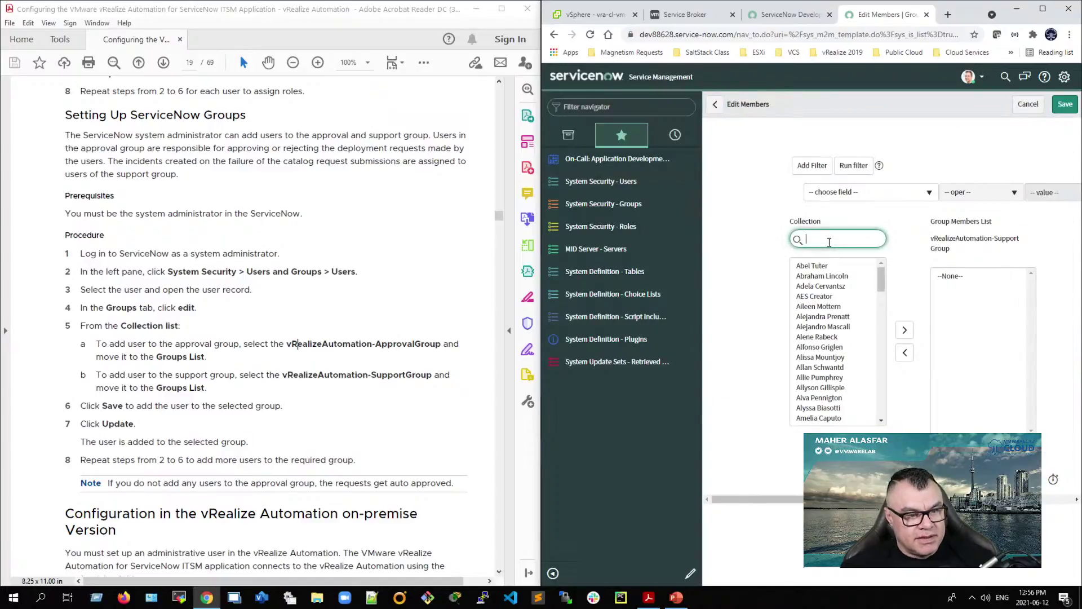
text(itsm)
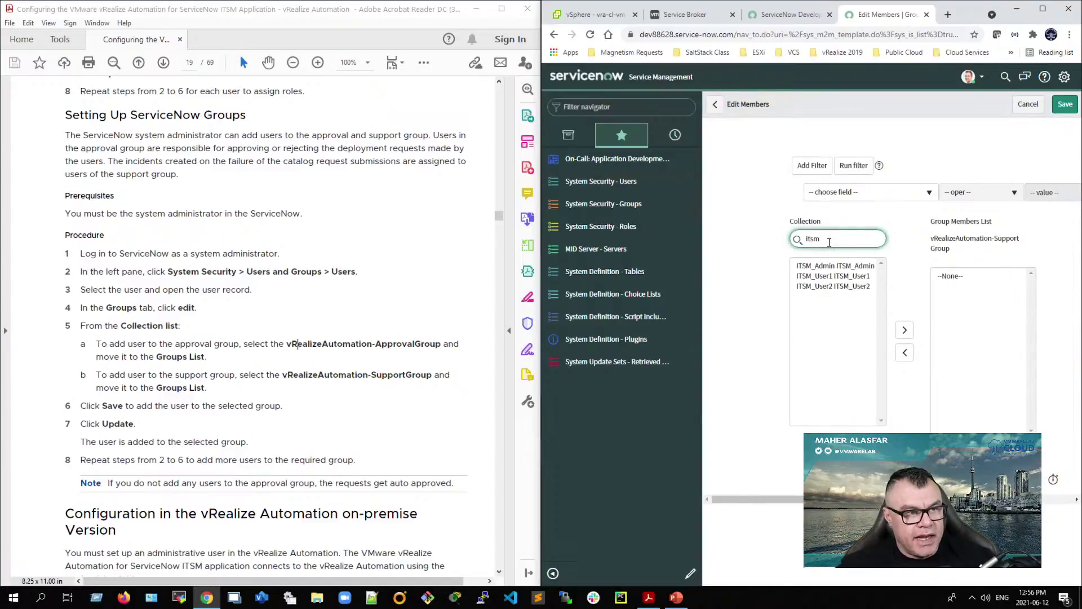
click(839, 266)
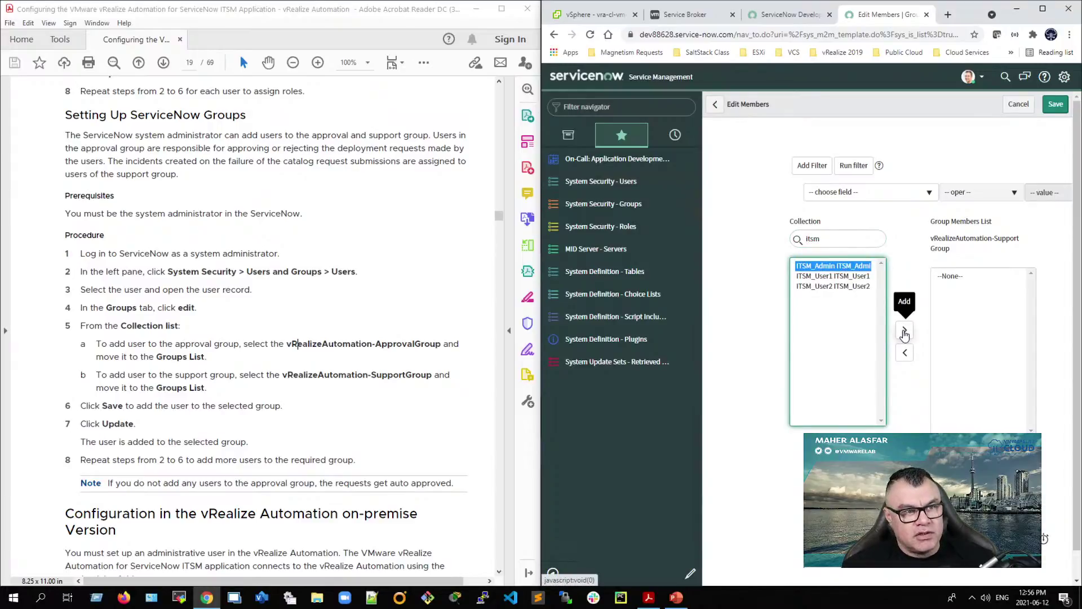
click(904, 332)
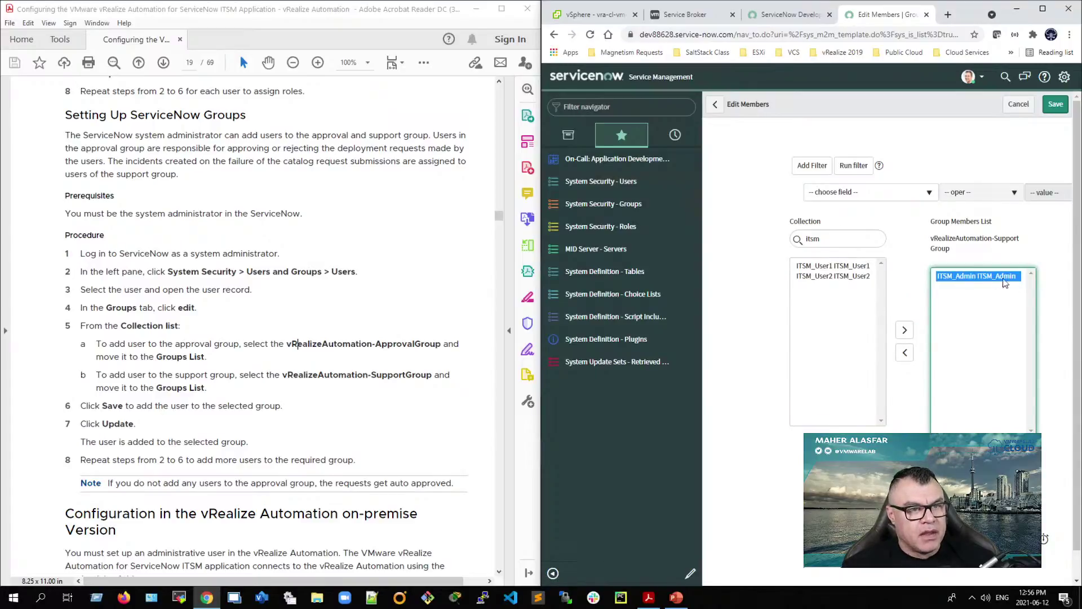
click(1055, 103)
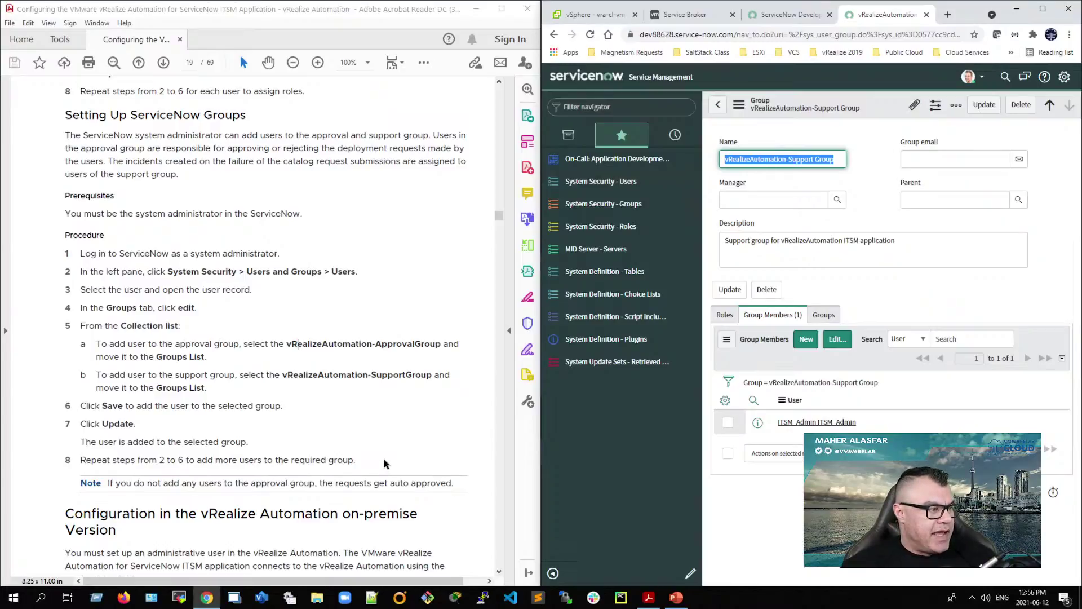
scroll(192, 488, down, 1)
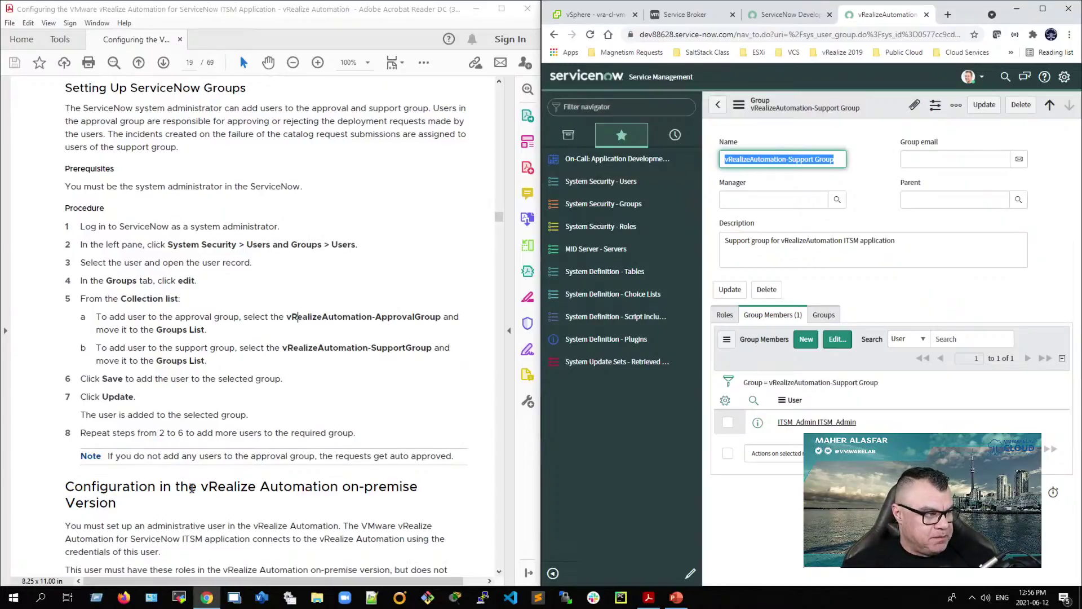
Step: Deselect the group procedure text in the guide and open ServiceNow's Users list of 618 records
drag(161, 457, 71, 435)
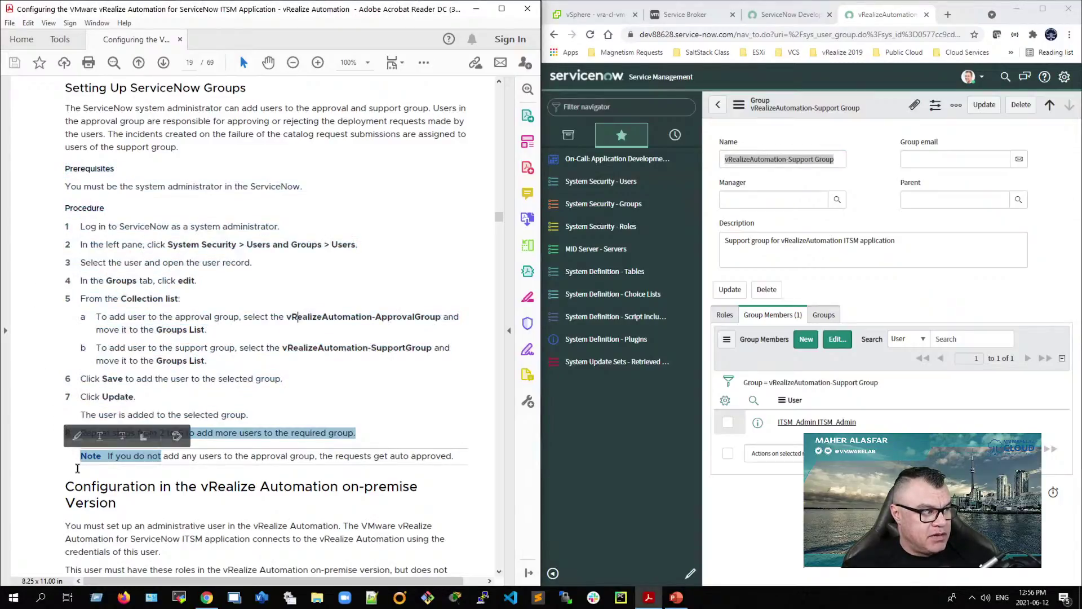
click(89, 475)
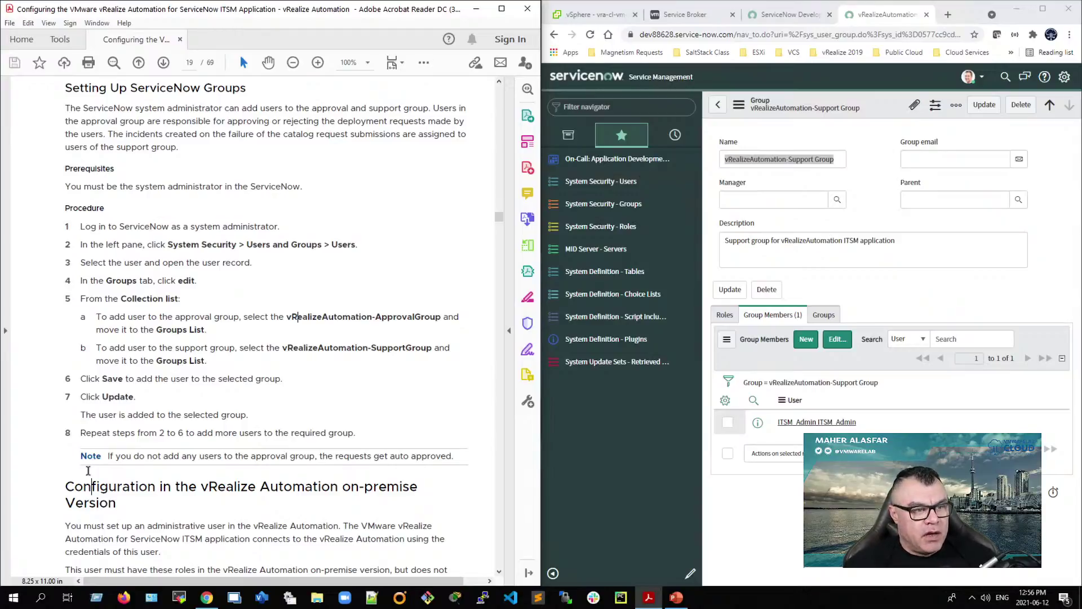
click(583, 189)
scroll(367, 420, up, 15)
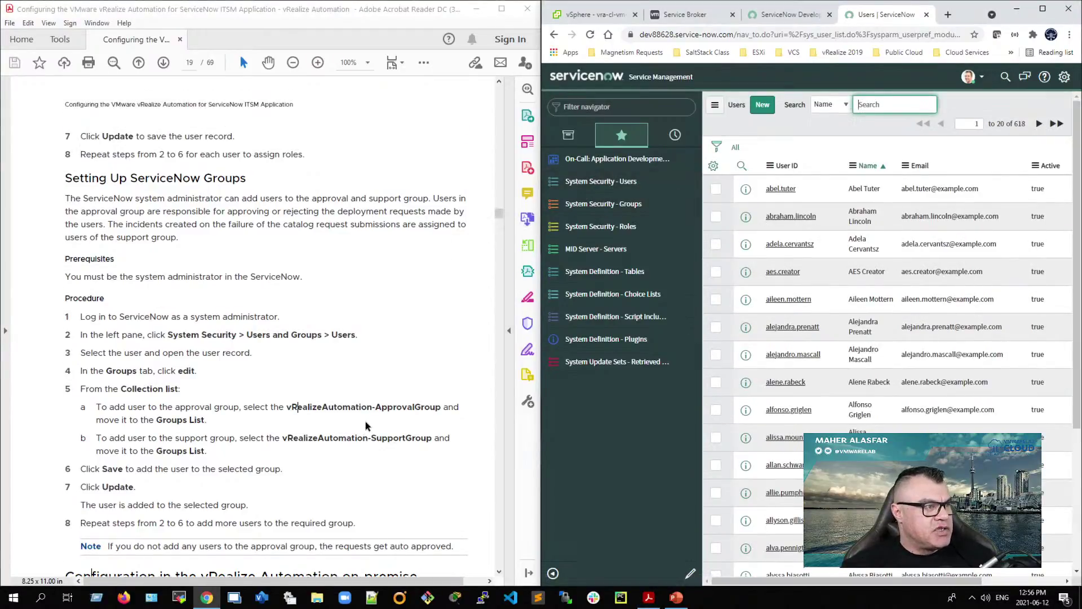
Step: Search Users for 'ITSM' and open the ITSM_Admin user record
drag(64, 243, 176, 263)
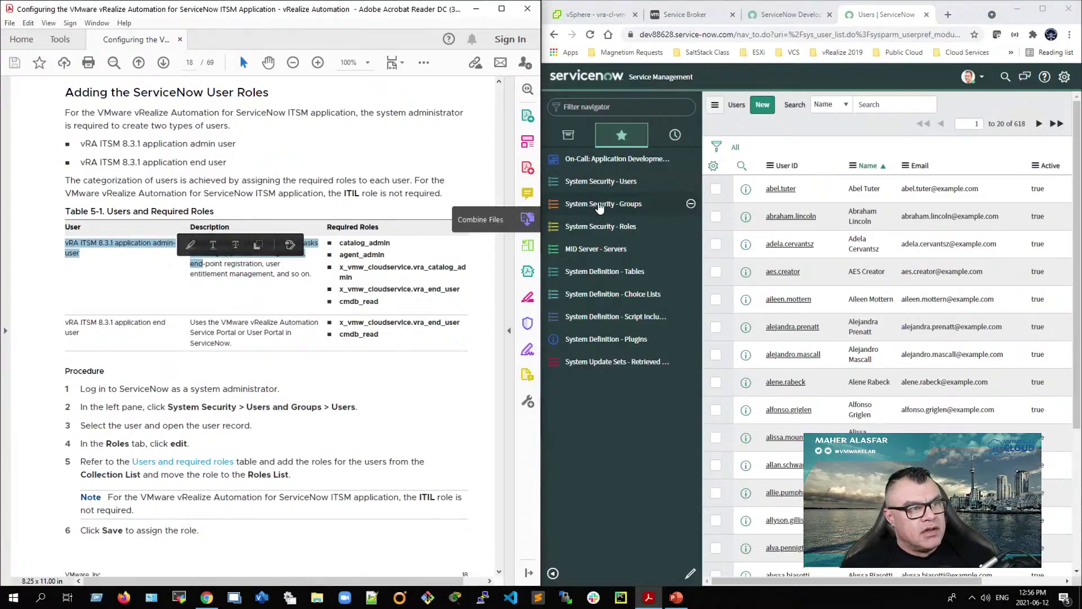
click(614, 191)
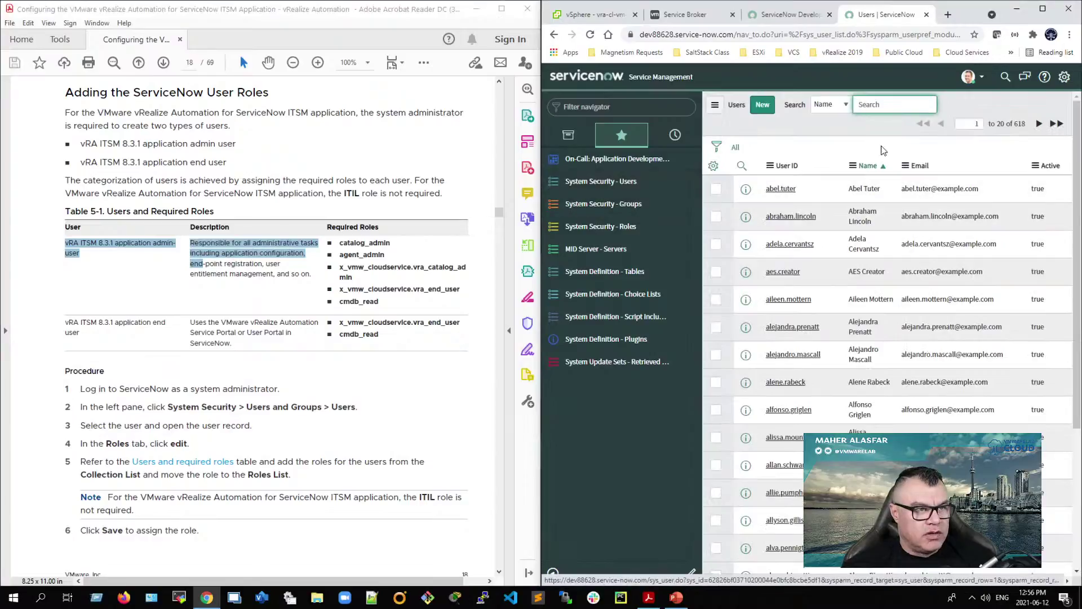
text(ITSM)
key(Return)
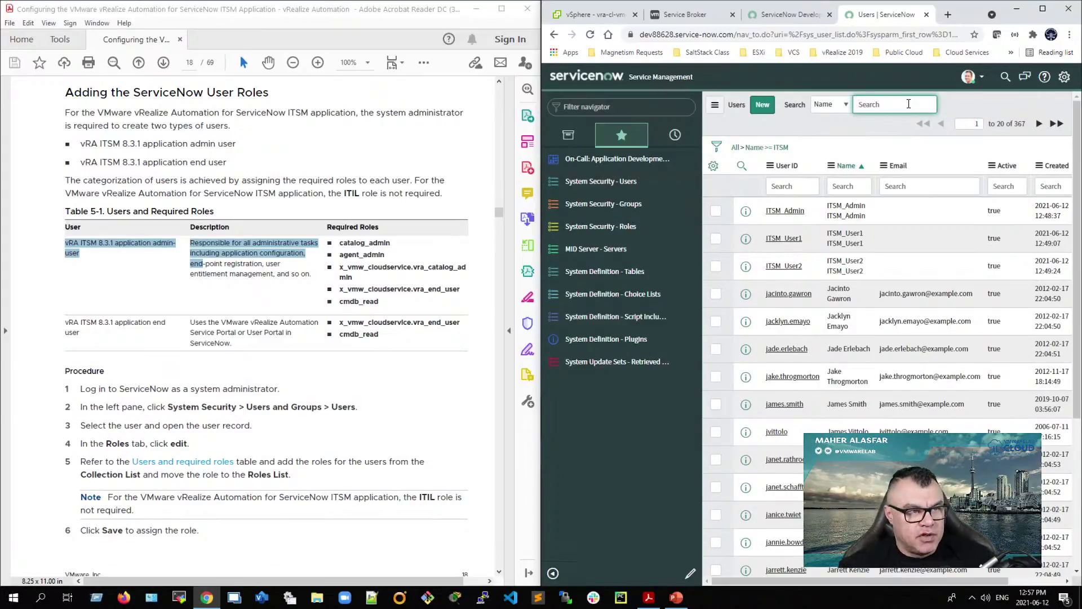
click(788, 216)
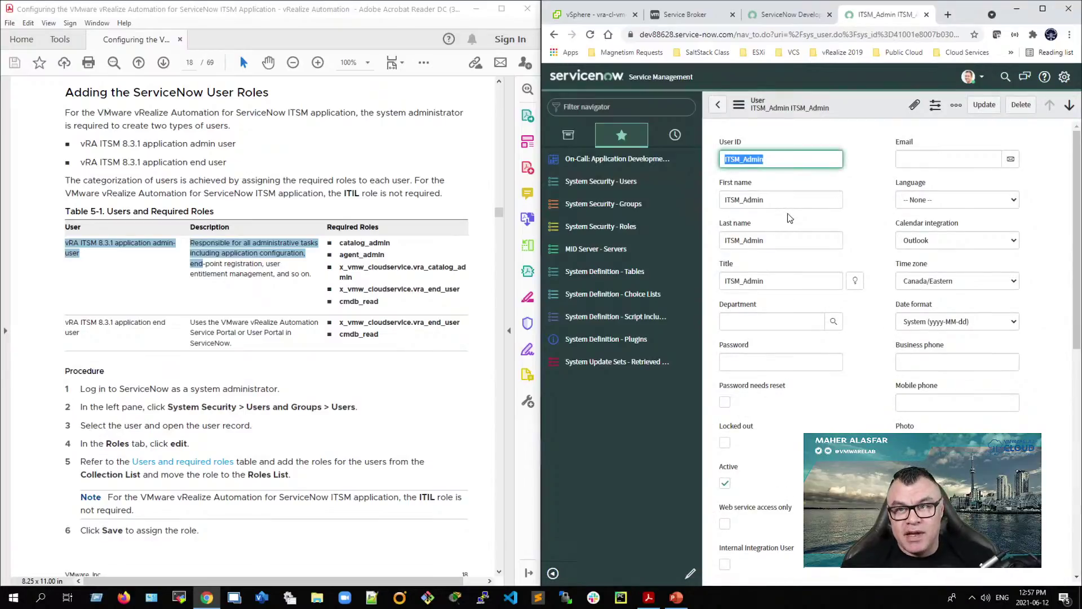
Step: Add the approver_user role to ITSM_Admin's Roles List and save
scroll(771, 489, down, 6)
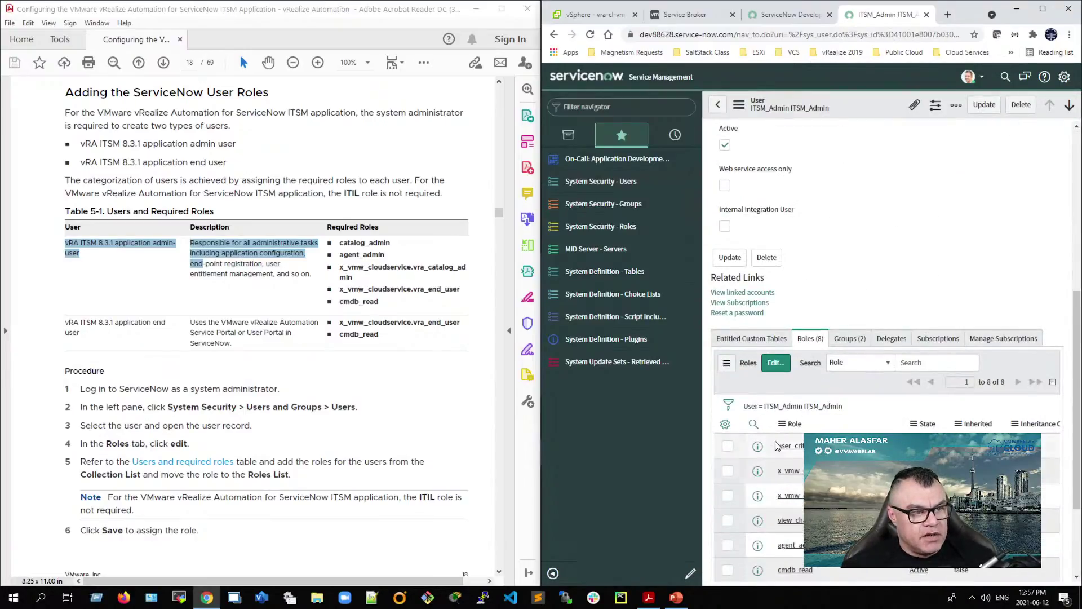
click(776, 365)
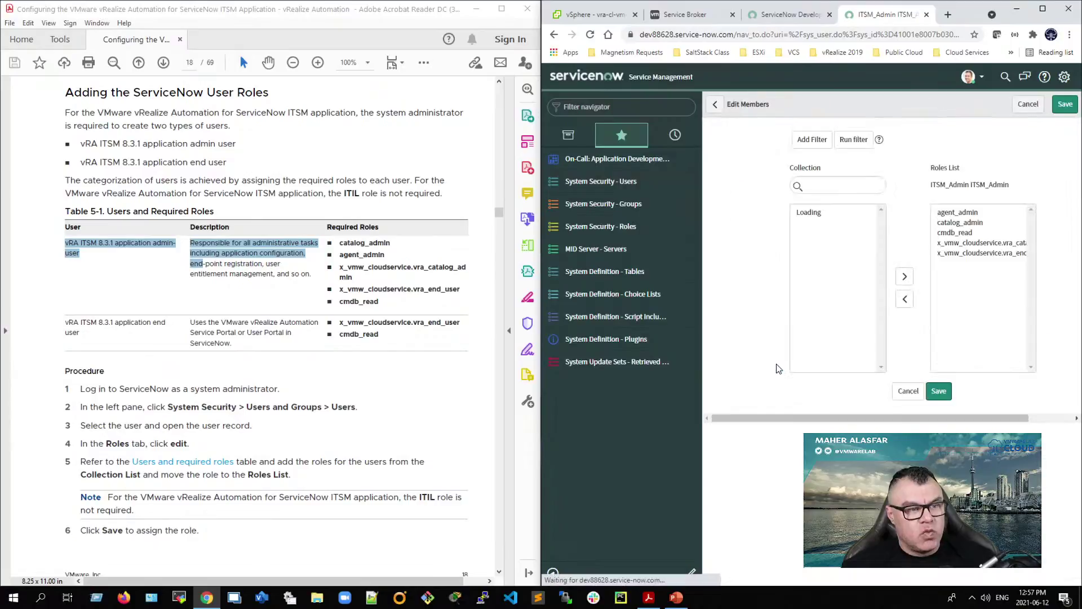
click(819, 240)
text(appro)
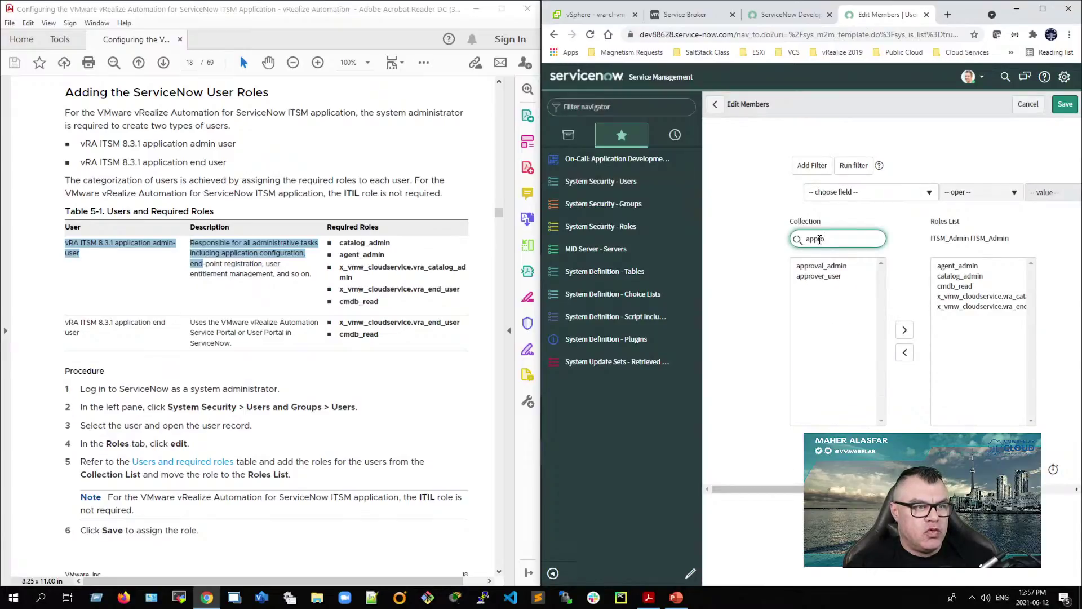
click(820, 277)
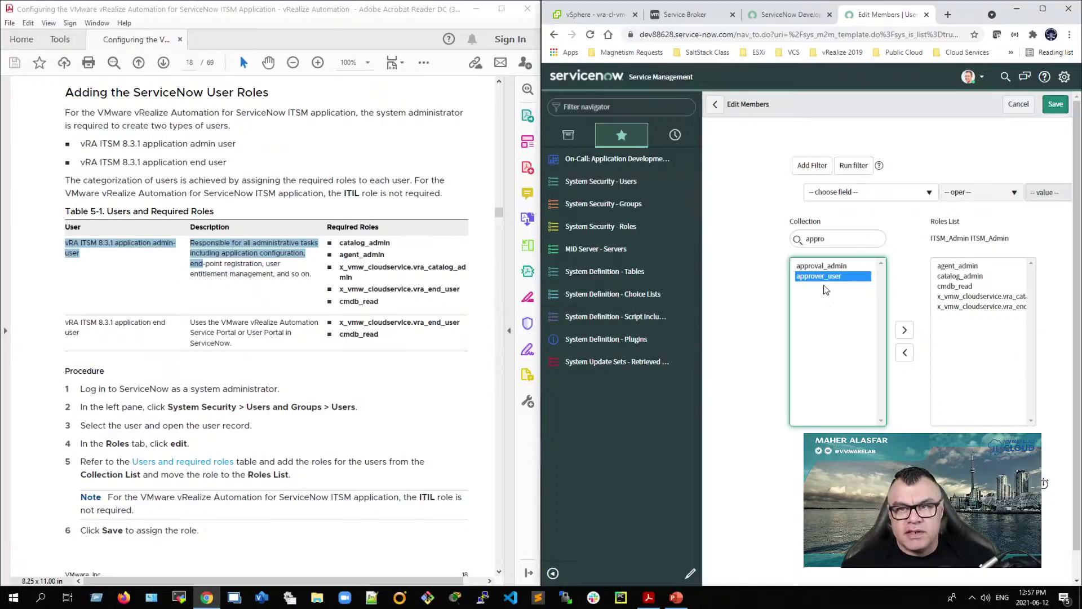
click(904, 333)
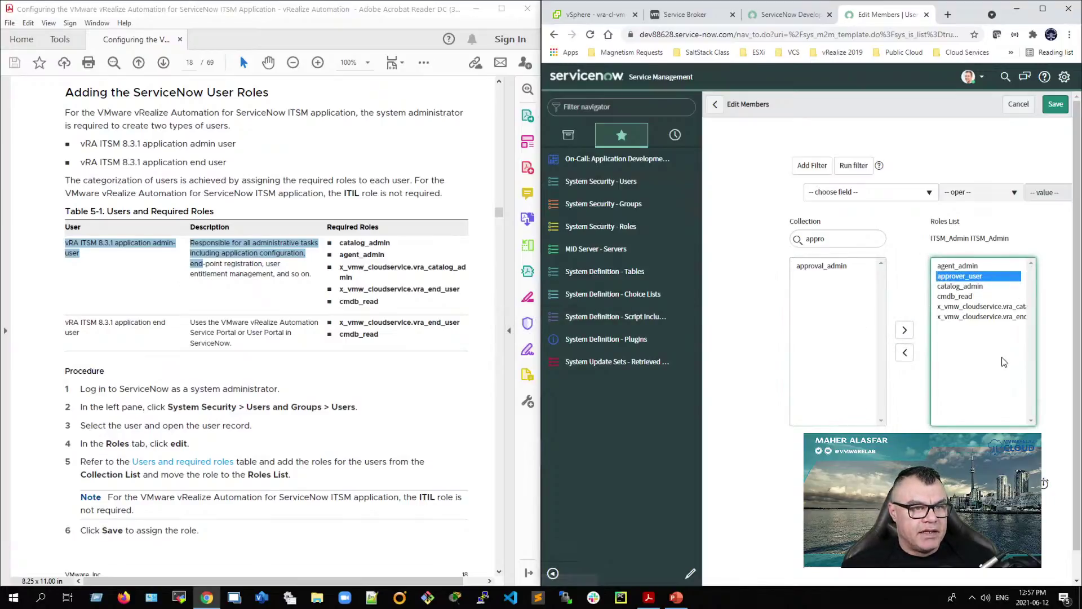
click(928, 458)
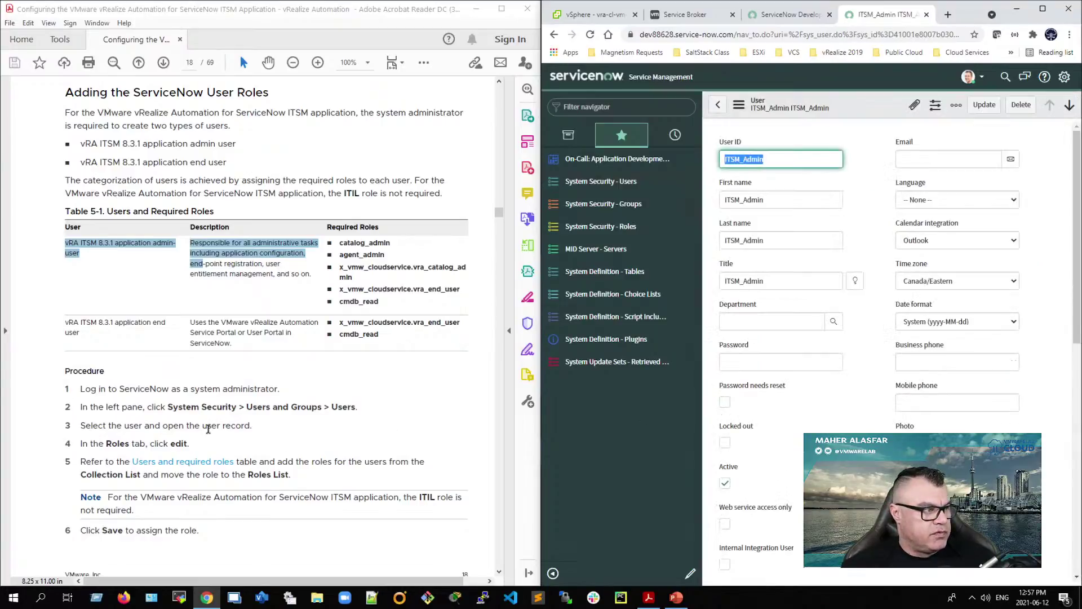
Step: Scroll the guide to the 'Configuration in the vRealize Automation on-premise Version' section
scroll(215, 432, down, 10)
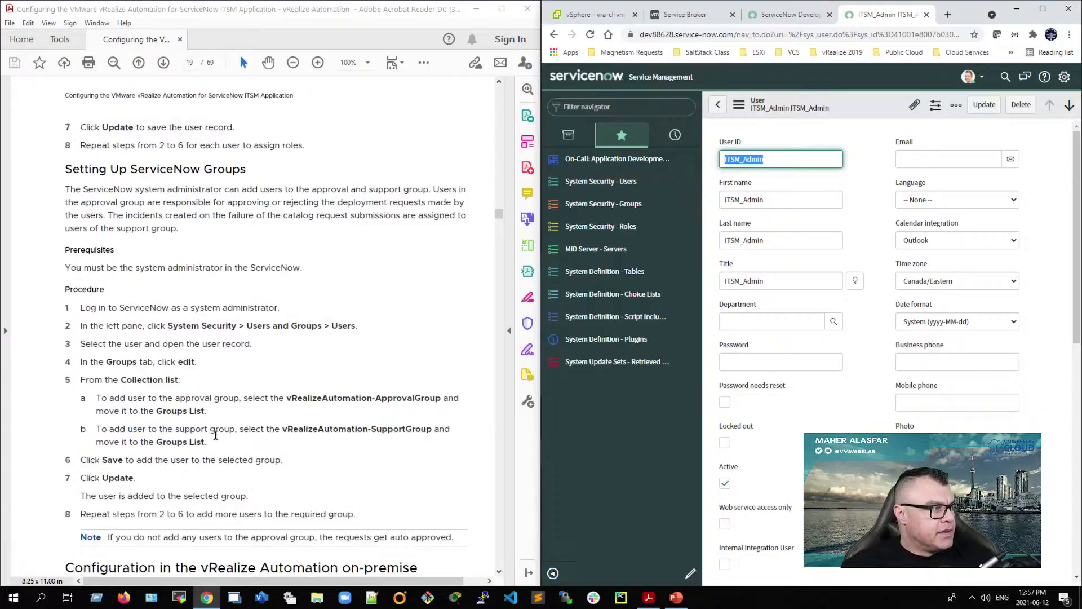
scroll(216, 434, down, 3)
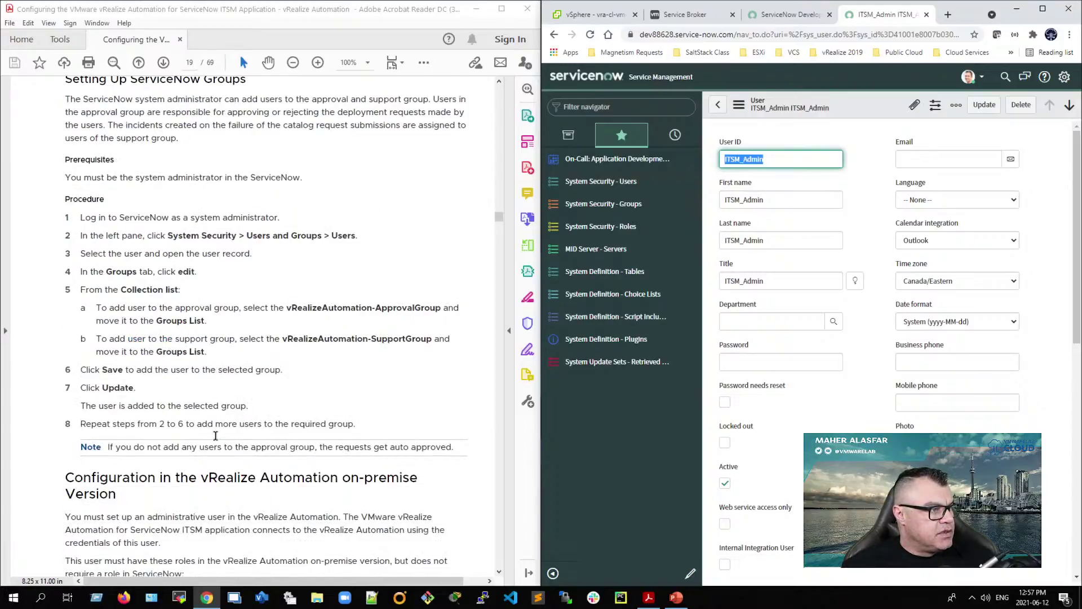
scroll(175, 448, down, 15)
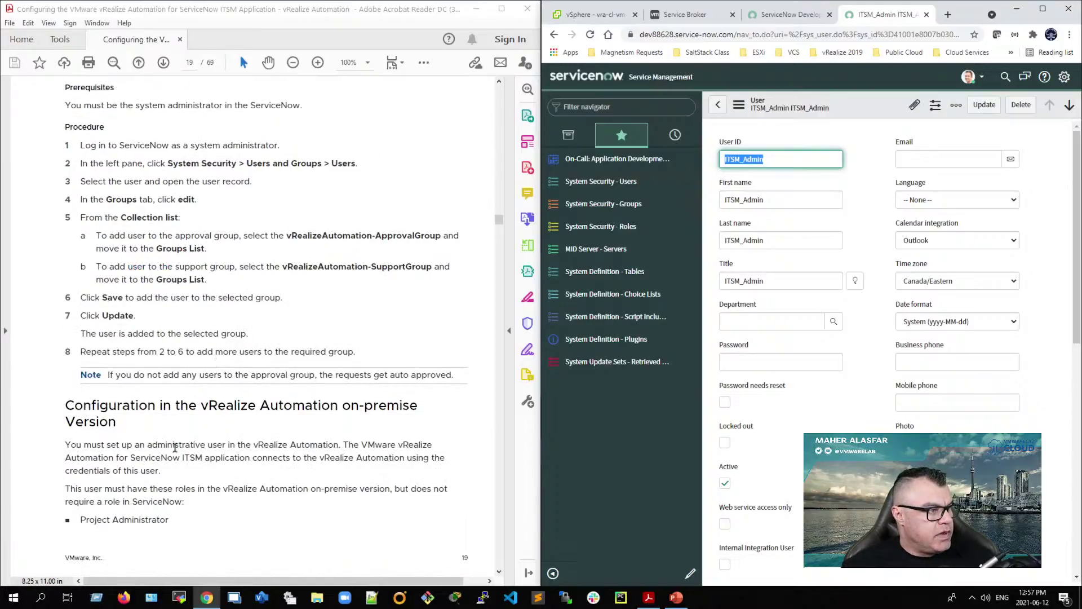
scroll(175, 448, up, 15)
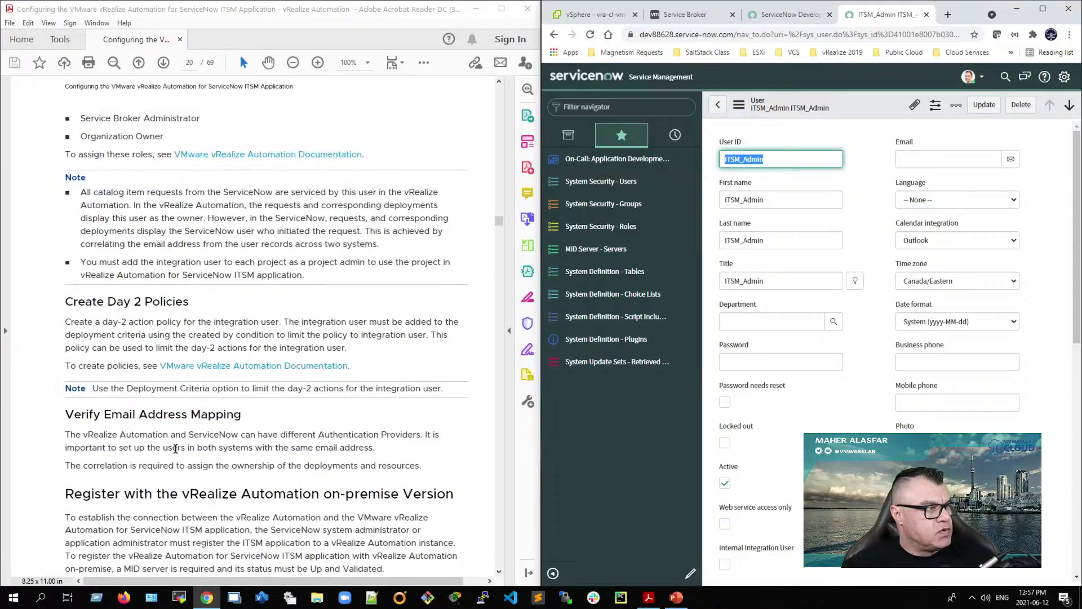
scroll(179, 449, down, 17)
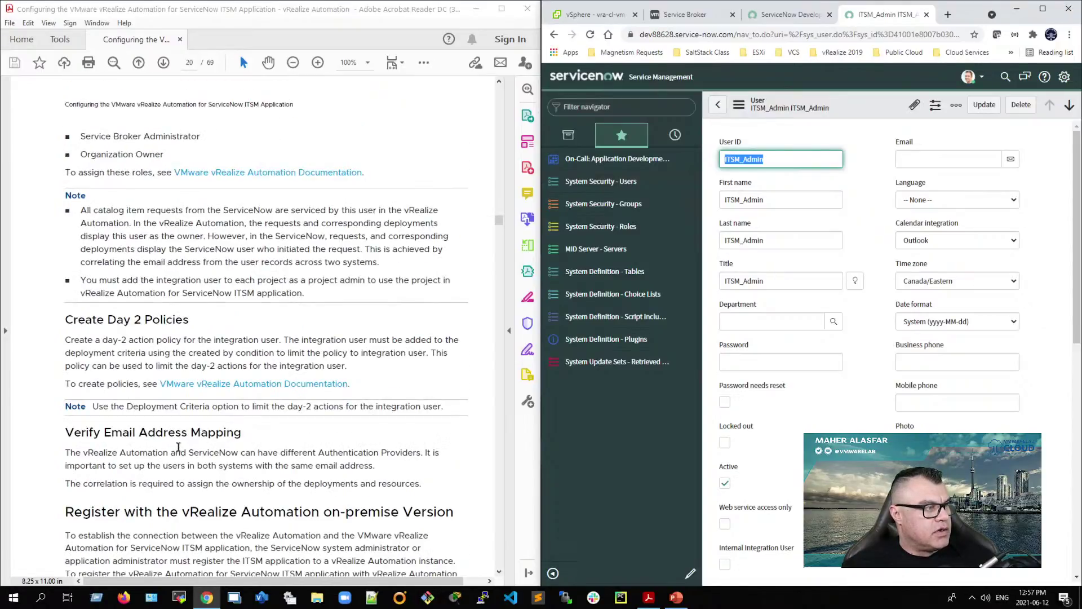
scroll(181, 449, up, 17)
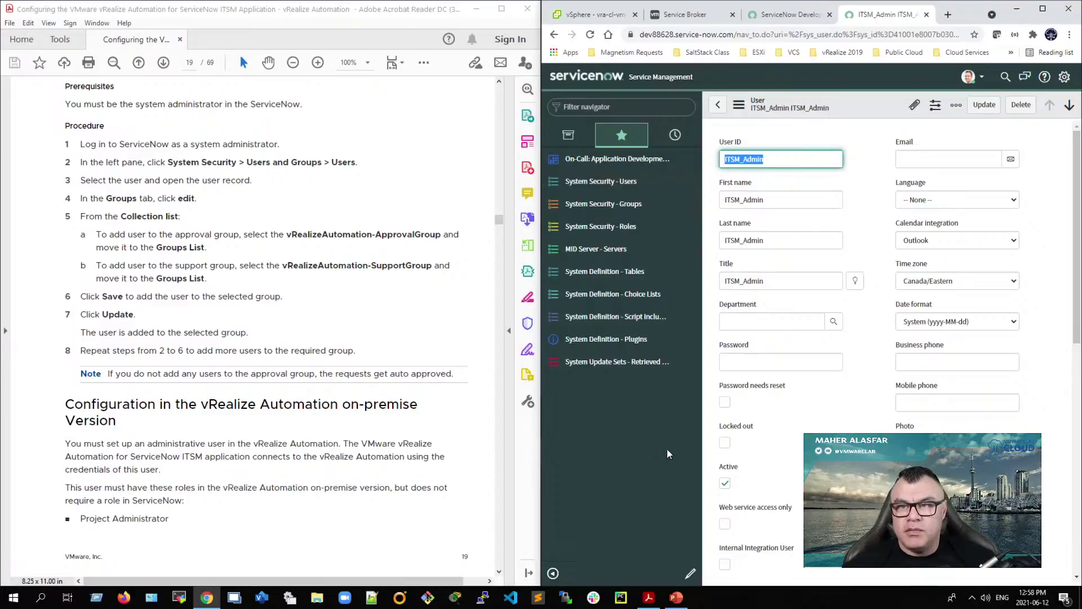
Step: Filter the navigator for vRealize and star vRealize Automation as a favorite
click(570, 140)
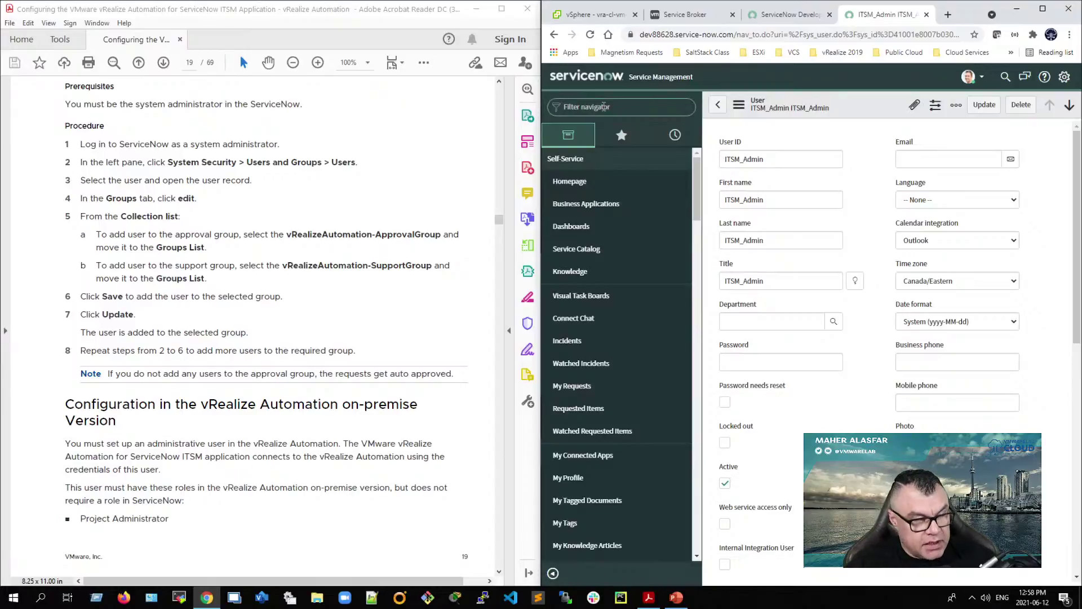
click(603, 107)
text(vRa)
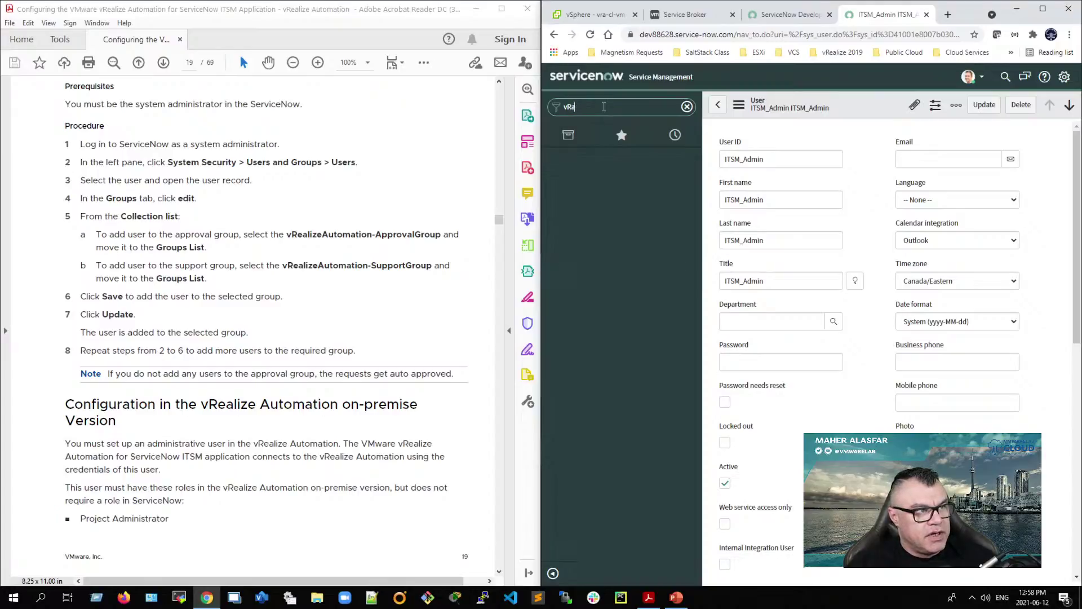
text(lizei)
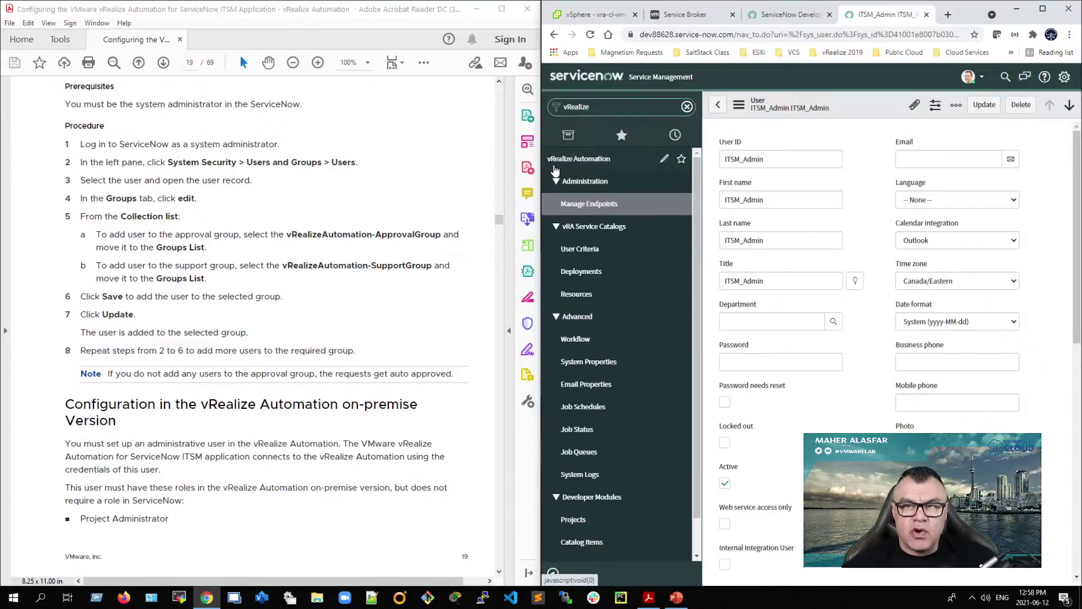
click(680, 159)
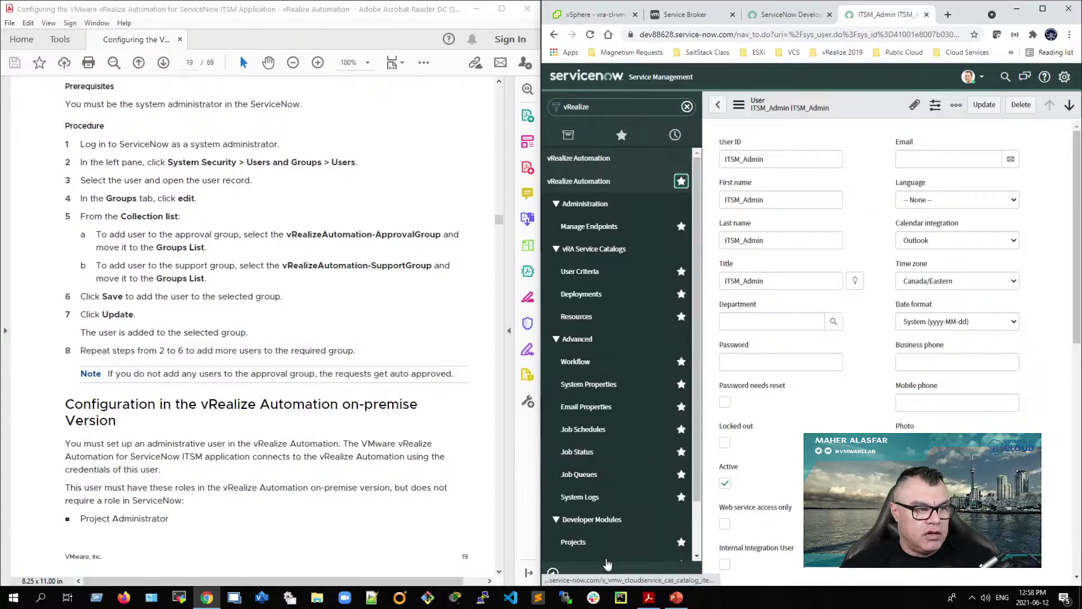
Step: Open Manage Endpoints from the vRealize Automation entry in Favorites
click(622, 135)
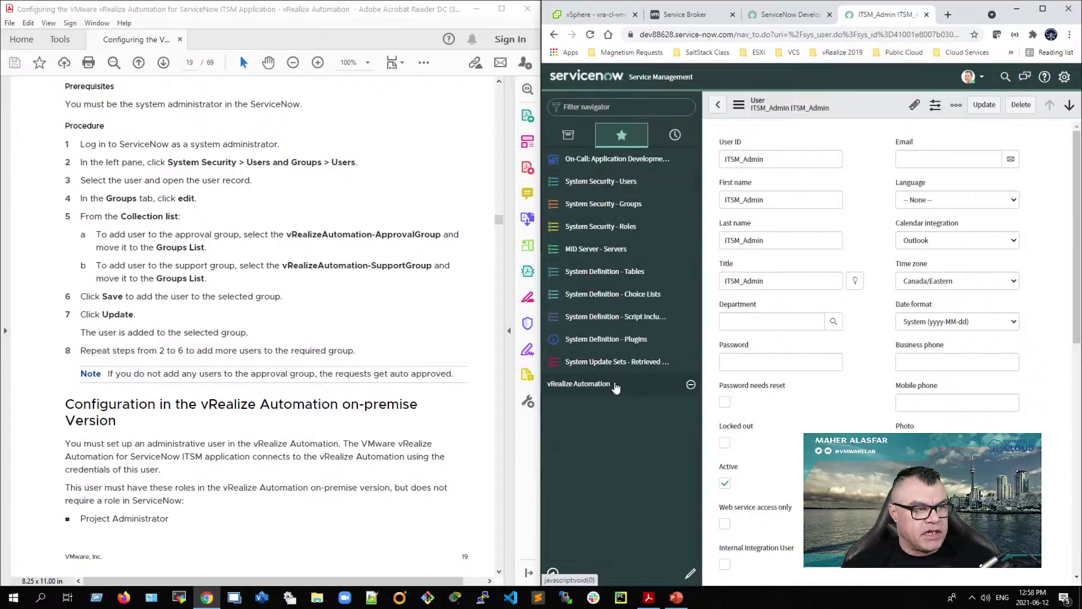
click(589, 384)
scroll(613, 452, down, 2)
scroll(613, 451, down, 2)
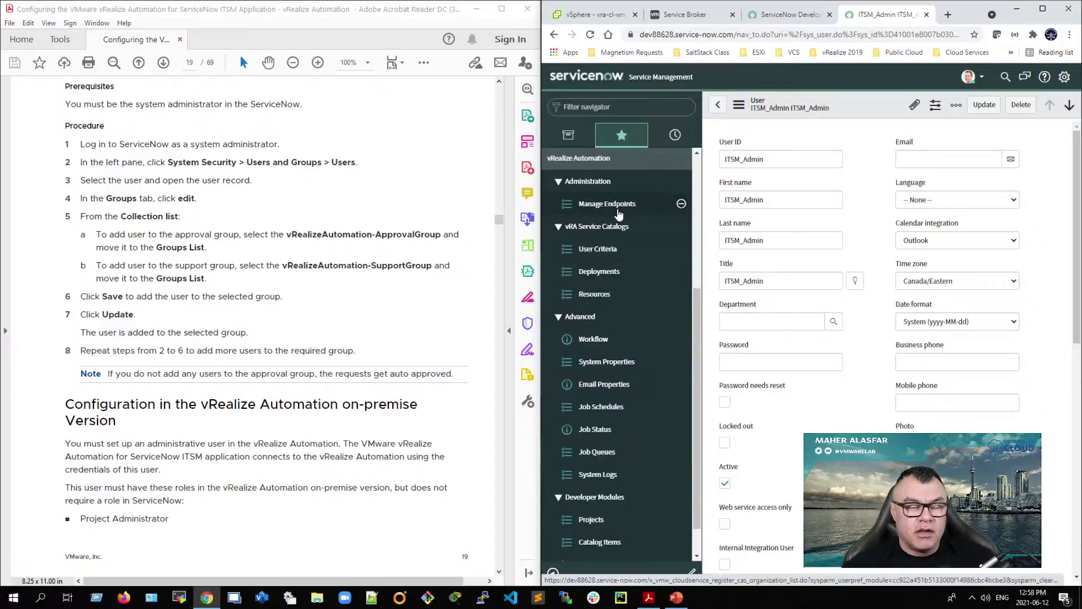
click(615, 208)
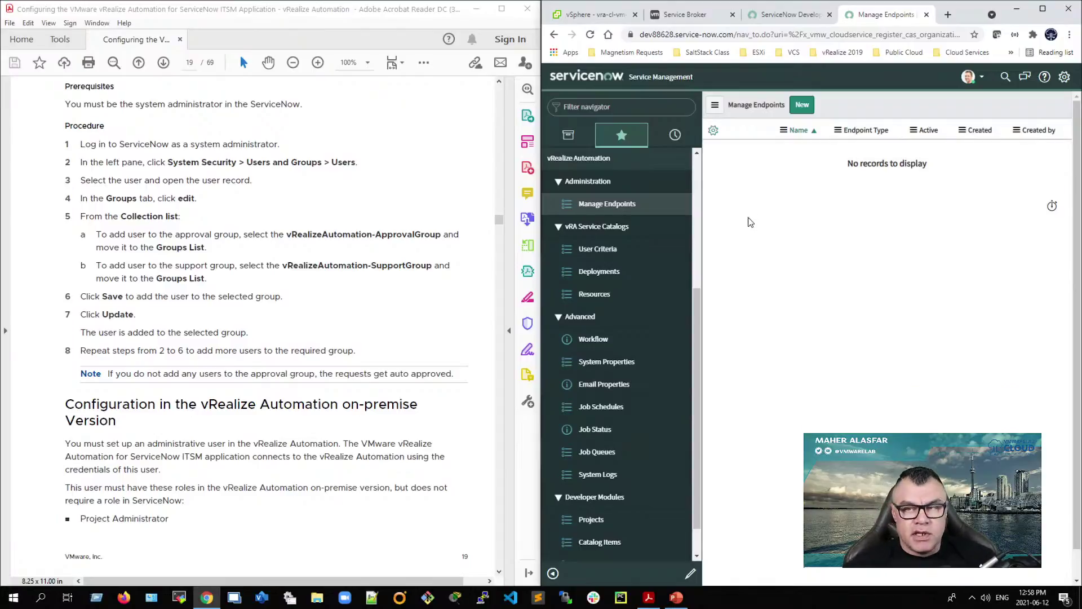
Step: Sign out of vRealize Automation in the vRA Service Broker tab
click(697, 17)
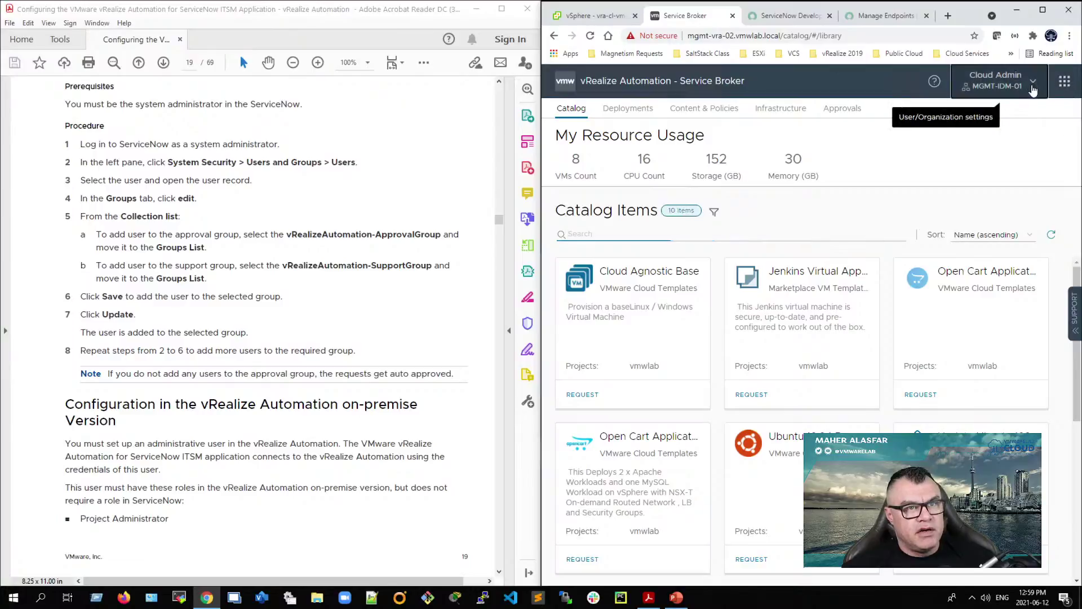
click(996, 81)
click(929, 559)
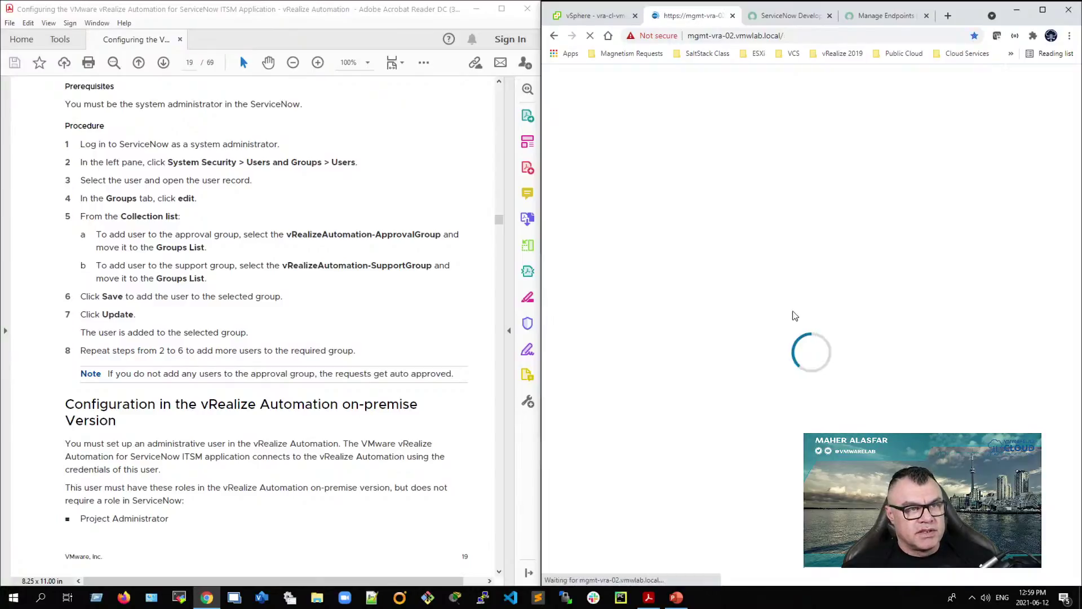
Step: Trim the trailing slash from the vRA address, then start a new vRealize Automation (vRA) endpoint
click(708, 37)
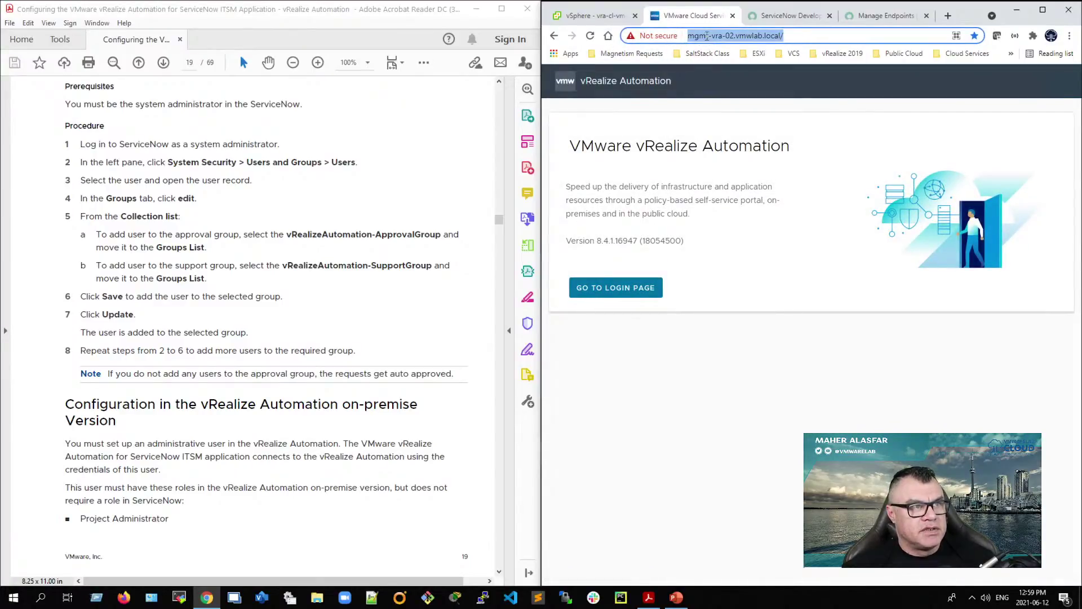
click(814, 33)
key(BackSpace)
drag(813, 33, 683, 36)
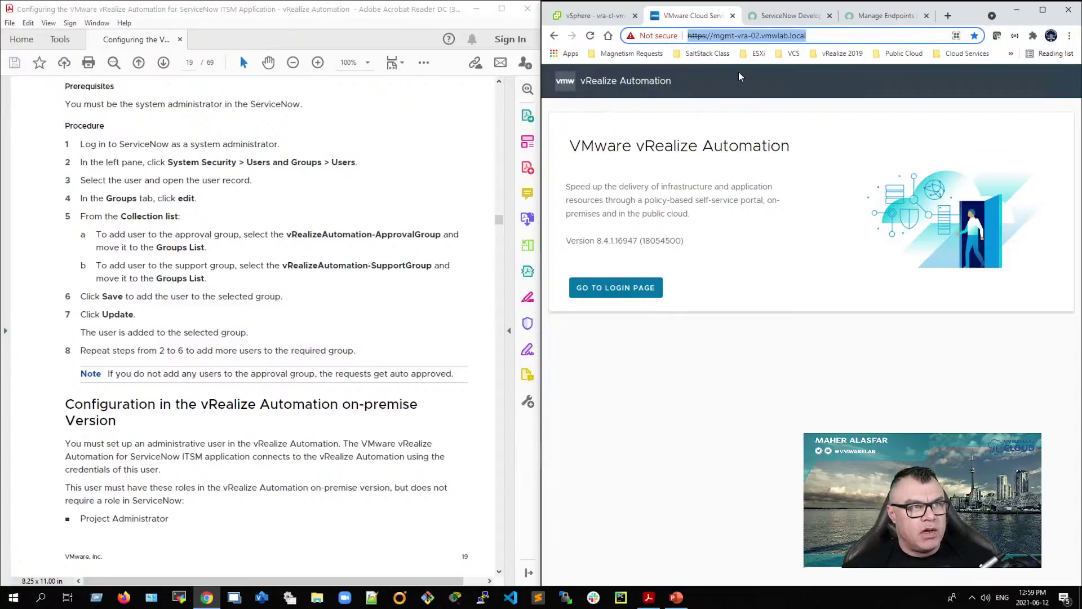
click(886, 16)
click(804, 112)
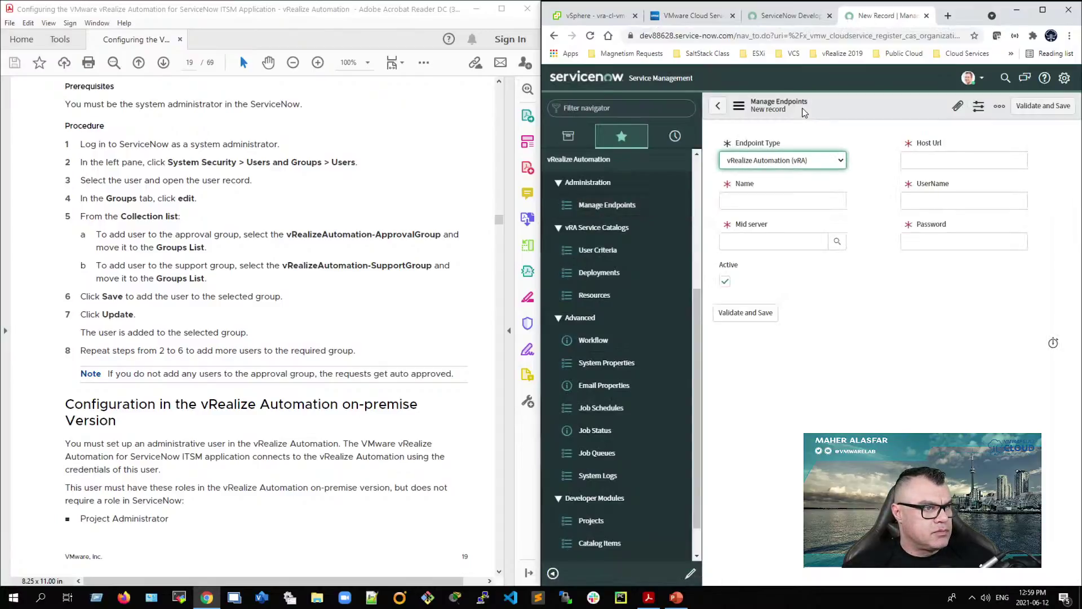
Step: Name the endpoint vRA 8, keeping the vRealize Automation (vRA) endpoint type
click(766, 201)
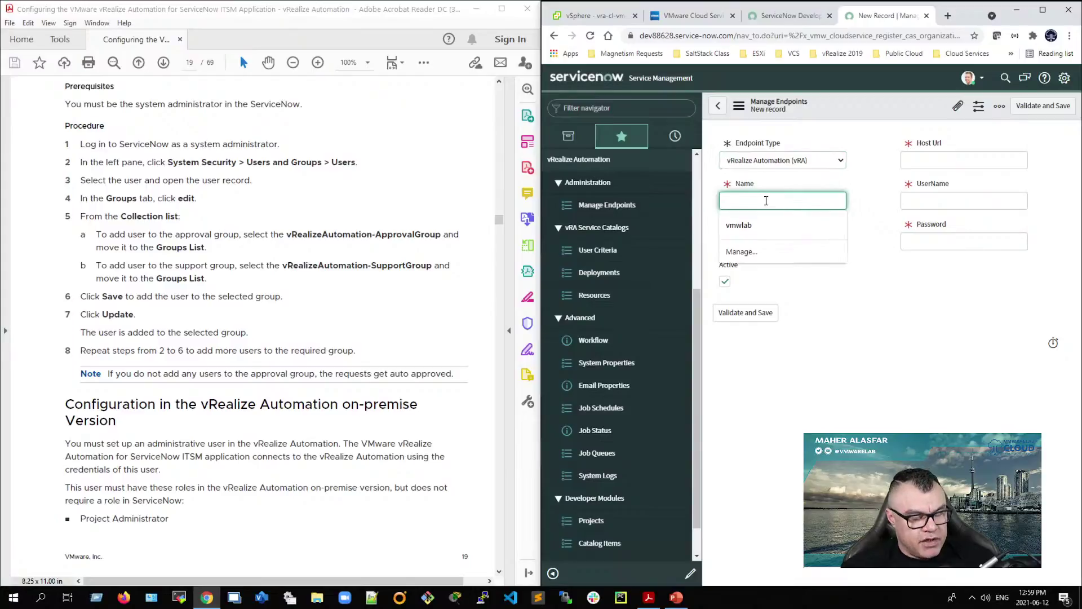
text(vRA 8)
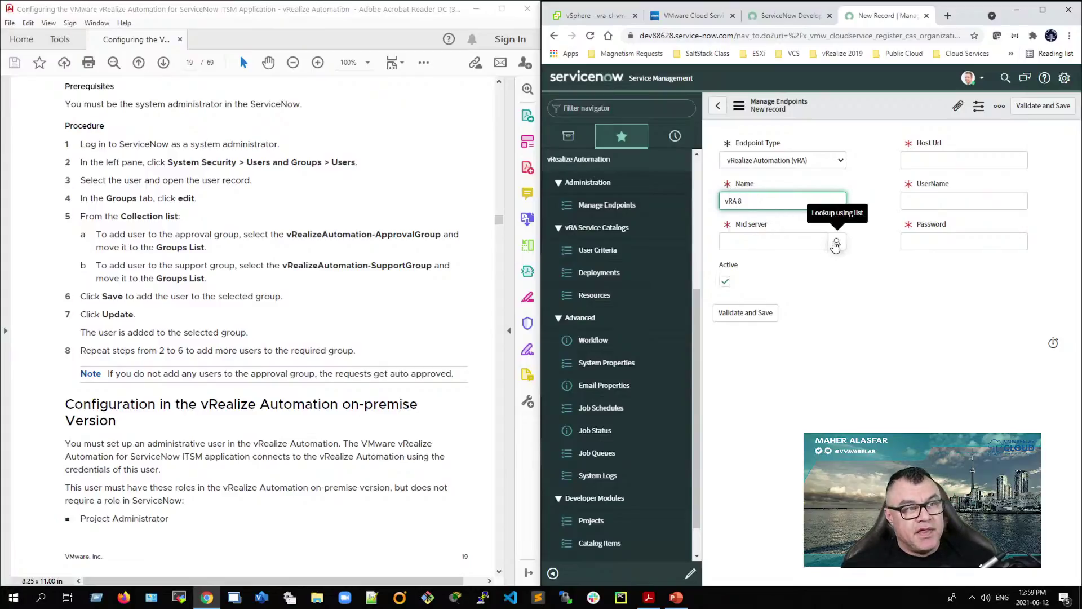
click(807, 163)
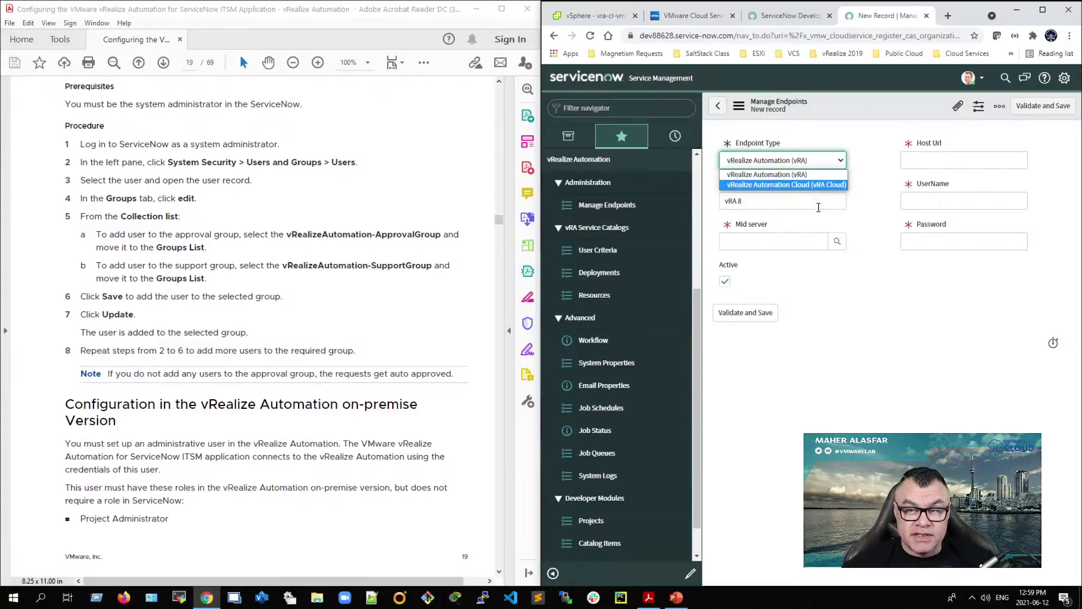
click(770, 204)
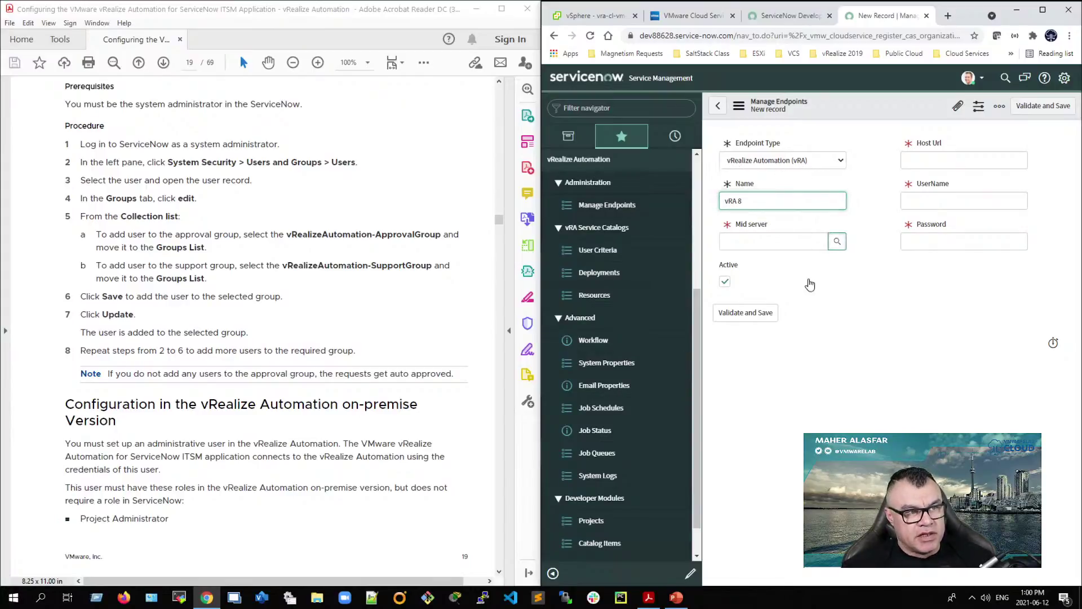
Step: Select vmwlab-mid as the endpoint's MID server
click(837, 241)
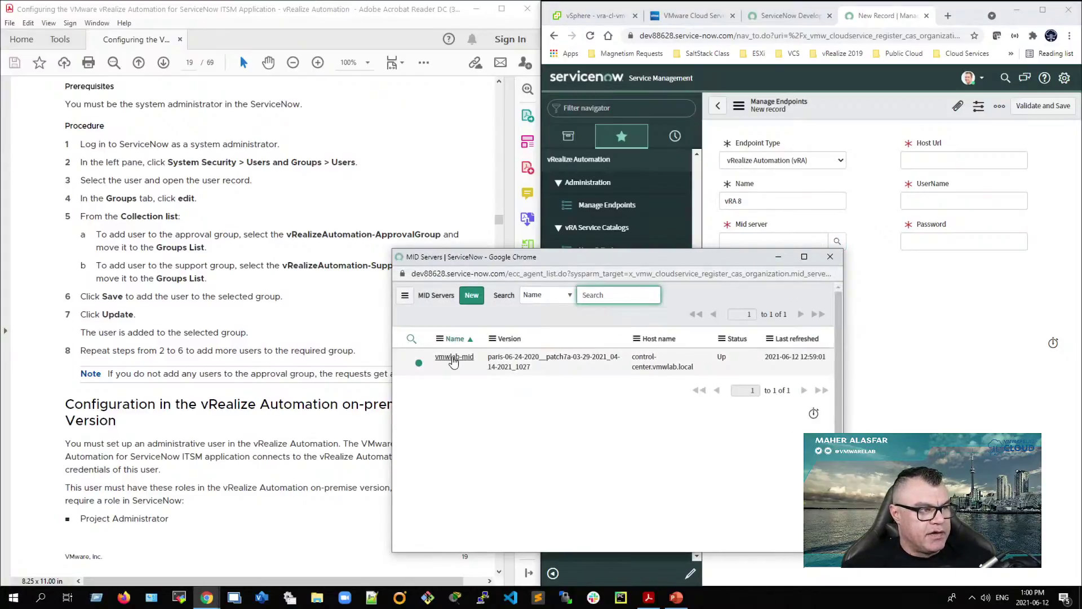
click(454, 357)
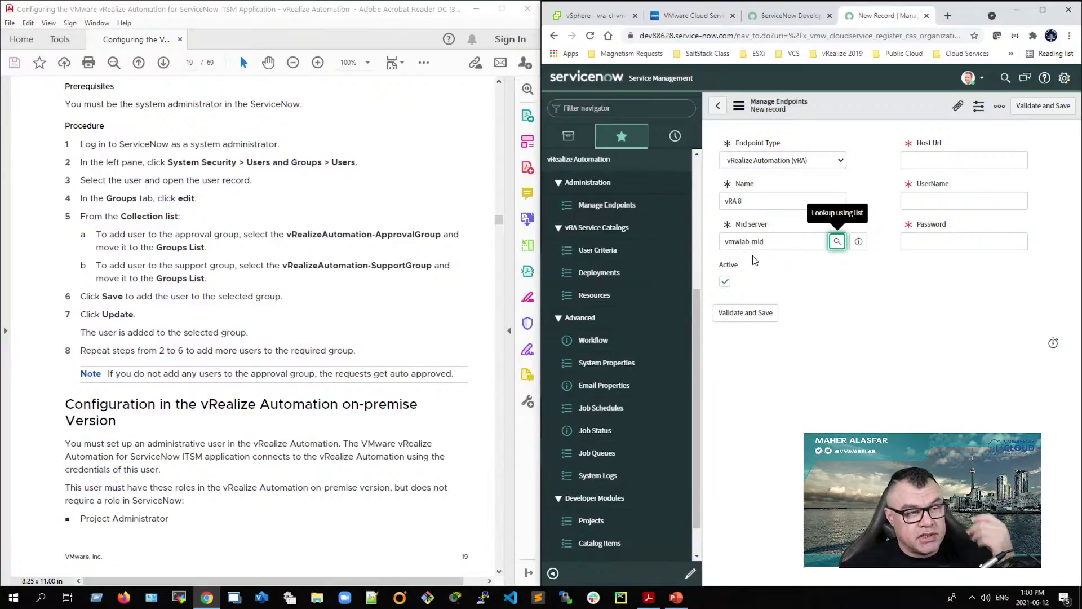
click(929, 162)
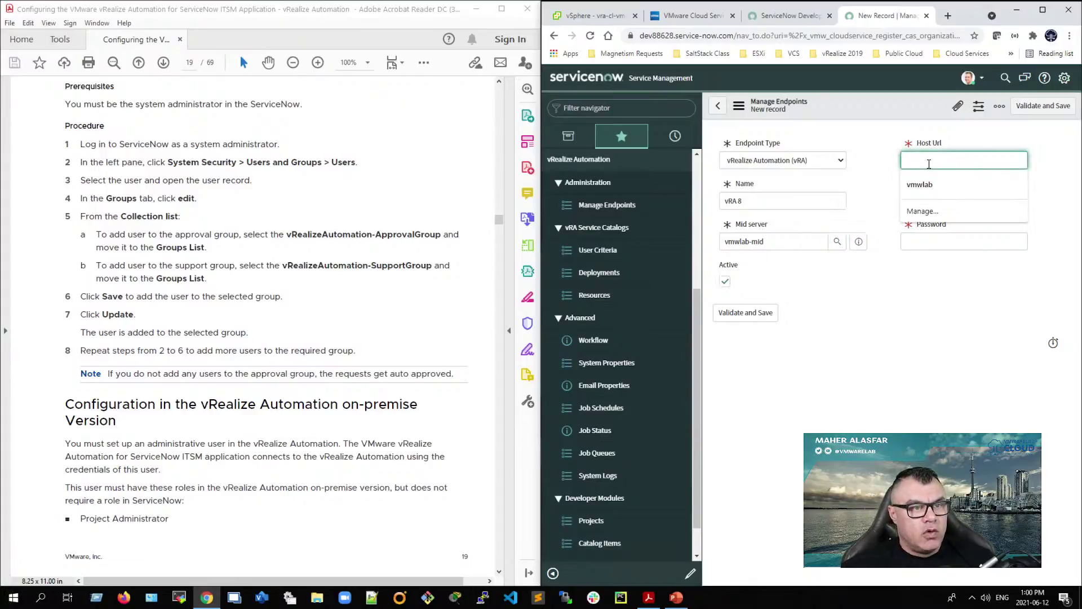
double_click(935, 144)
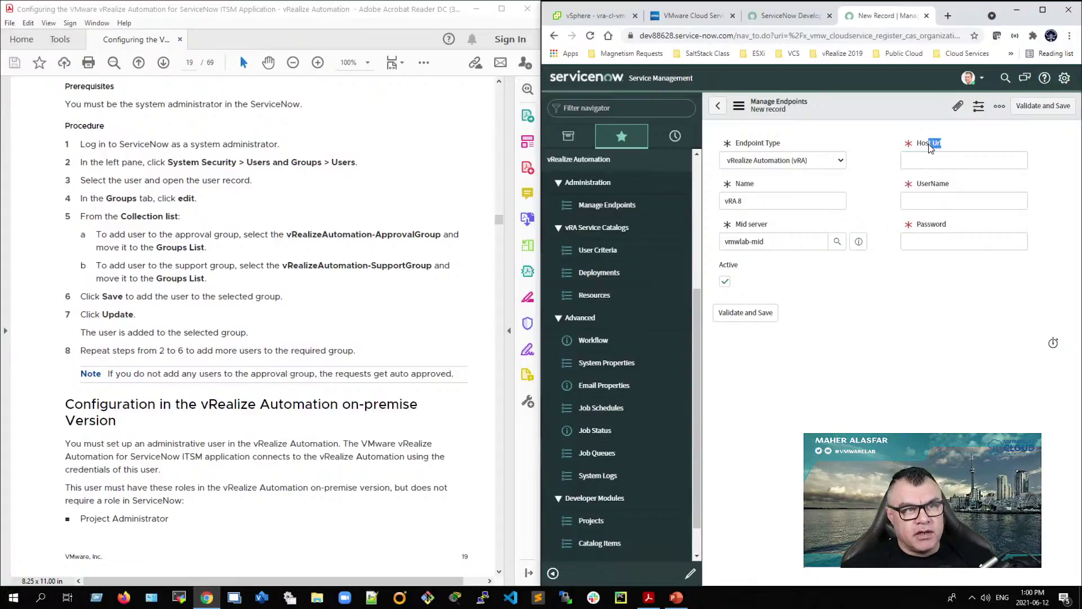
click(936, 146)
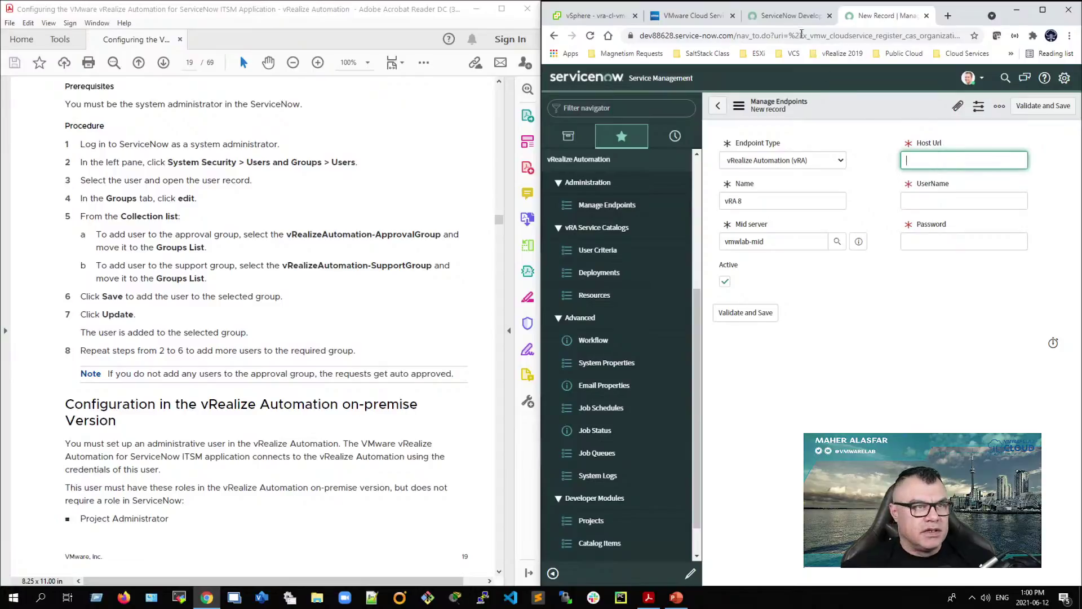
click(701, 16)
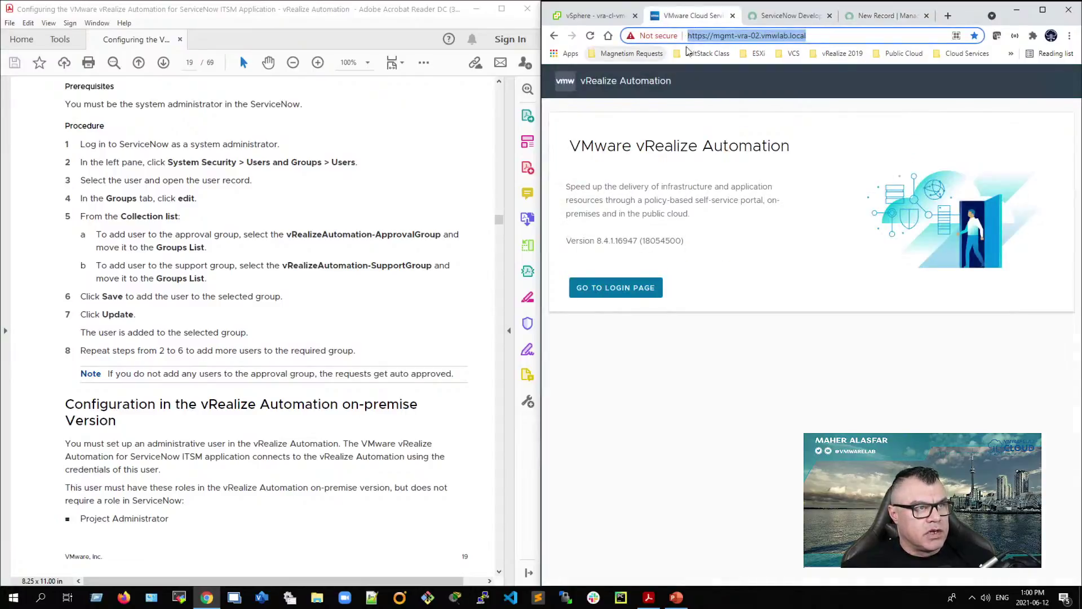
right_click(766, 40)
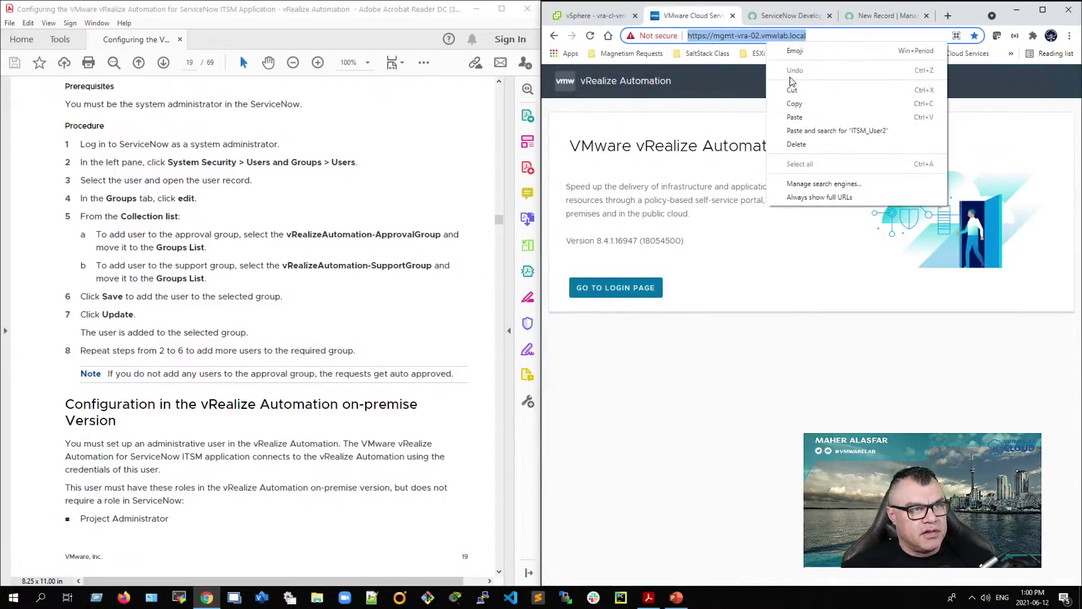
click(794, 104)
click(887, 16)
right_click(943, 158)
click(969, 242)
drag(1025, 163, 878, 162)
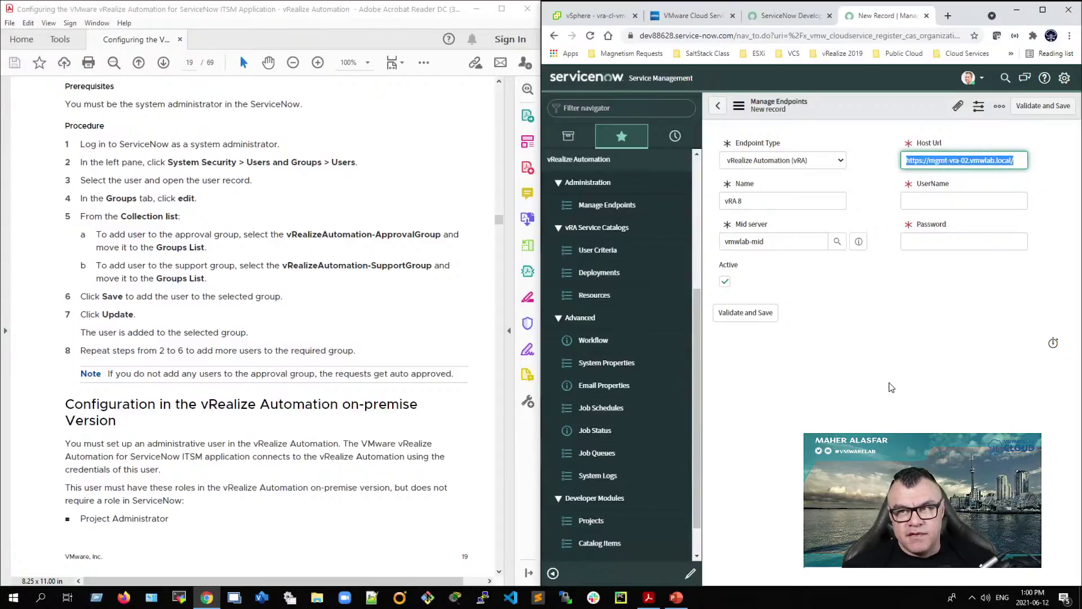
click(935, 198)
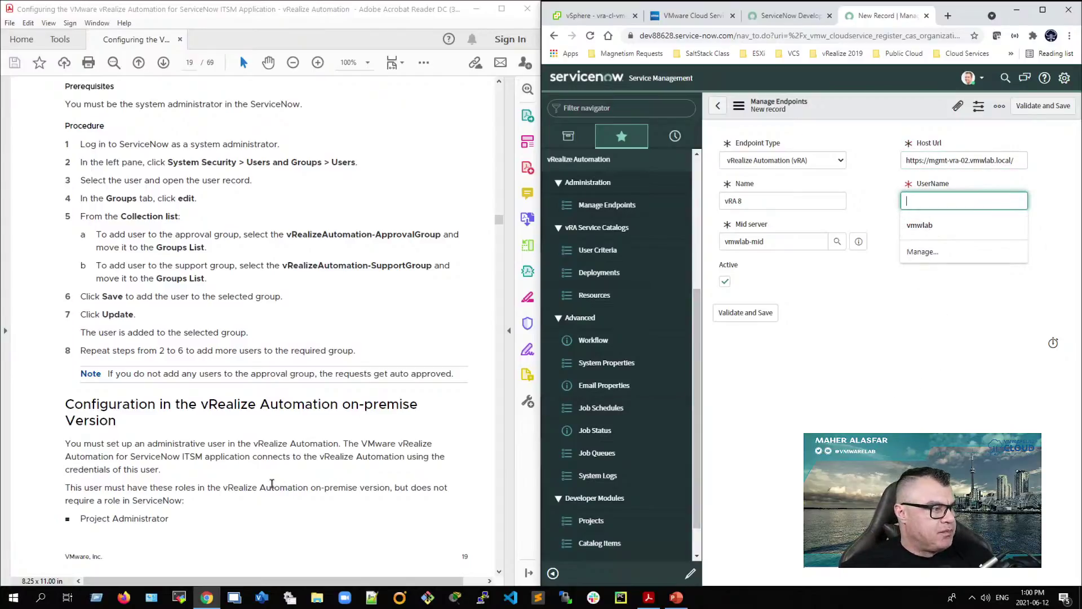
click(253, 457)
drag(67, 488, 241, 493)
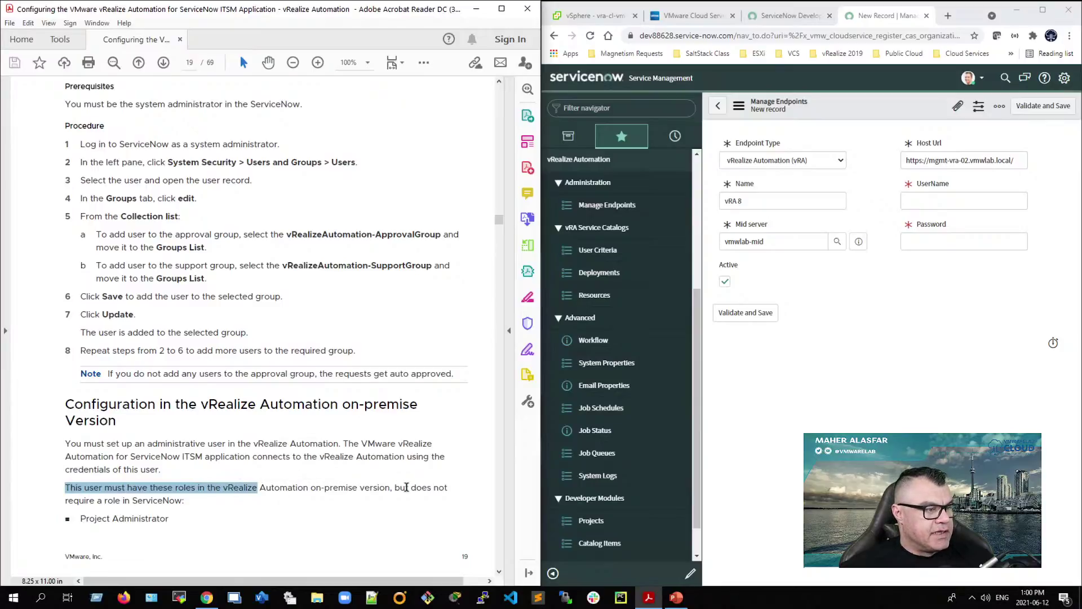
drag(406, 486, 446, 488)
drag(65, 501, 170, 509)
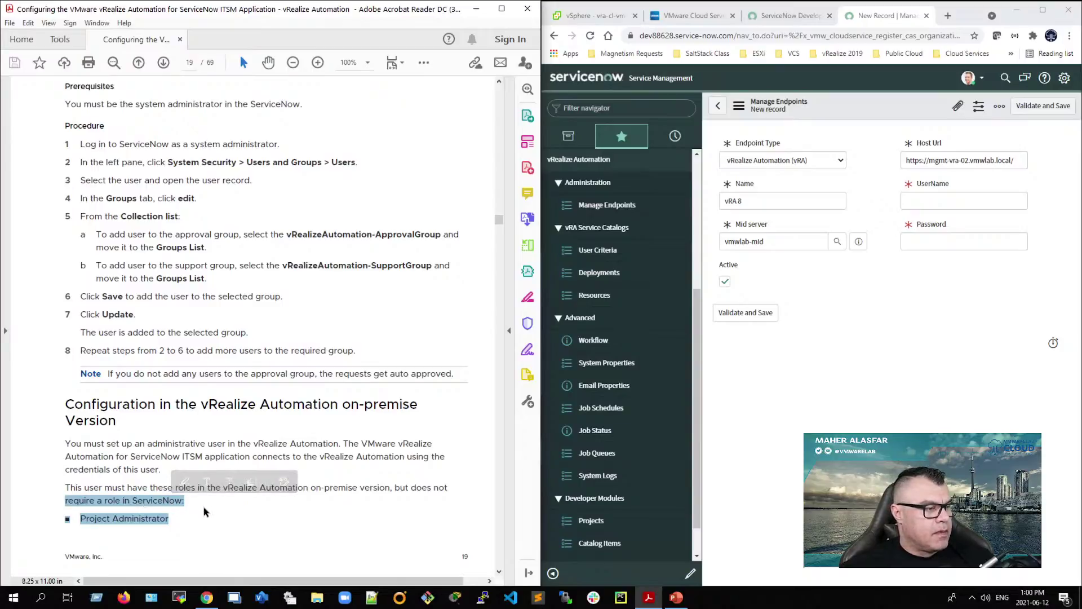
scroll(204, 510, down, 1)
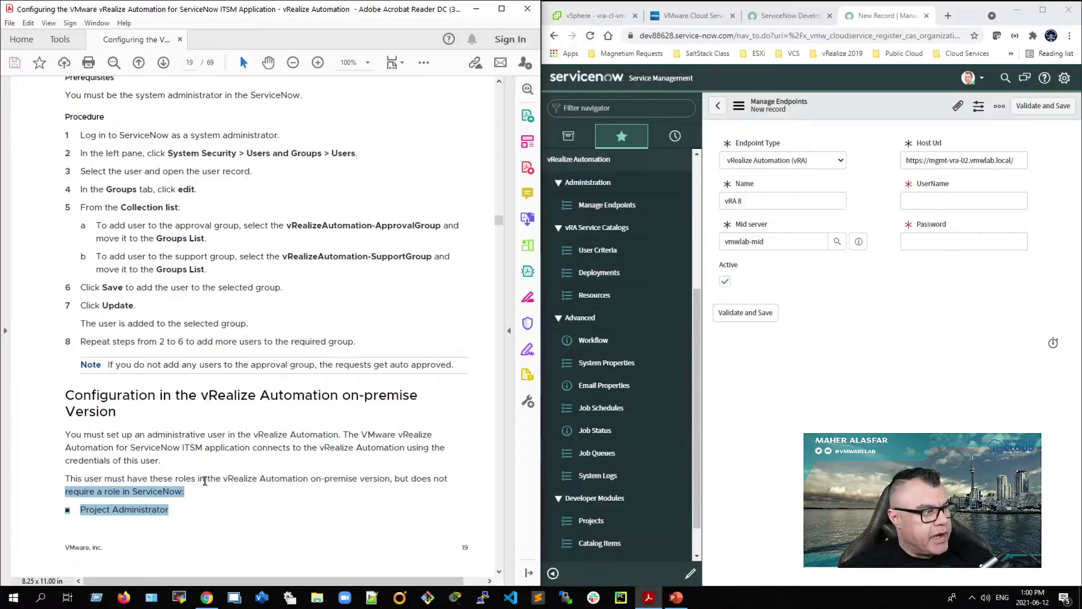
scroll(209, 510, down, 10)
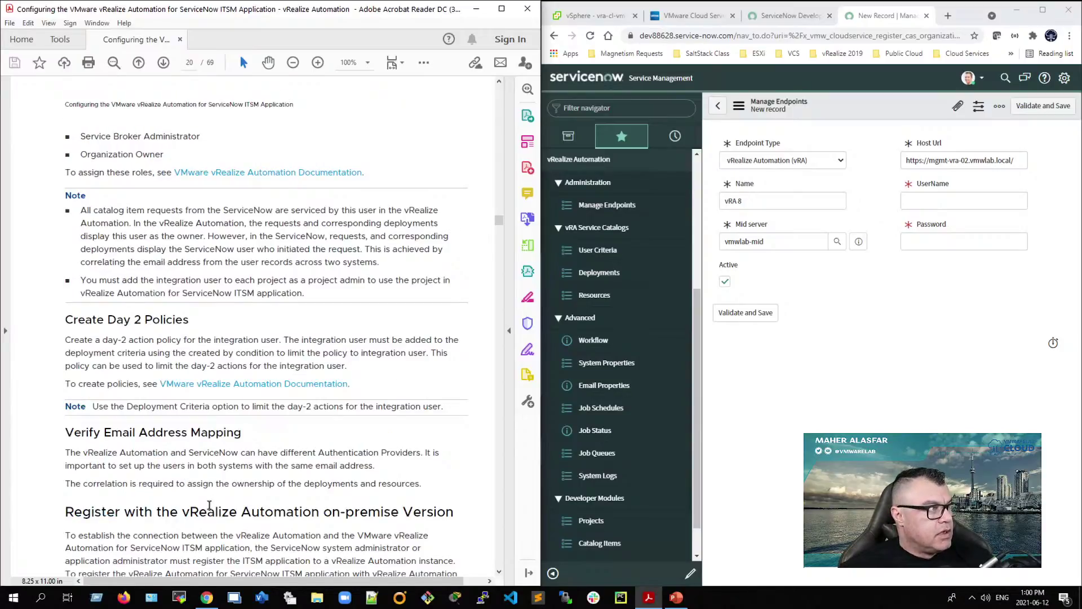
scroll(209, 505, up, 10)
click(111, 510)
drag(82, 510, 170, 511)
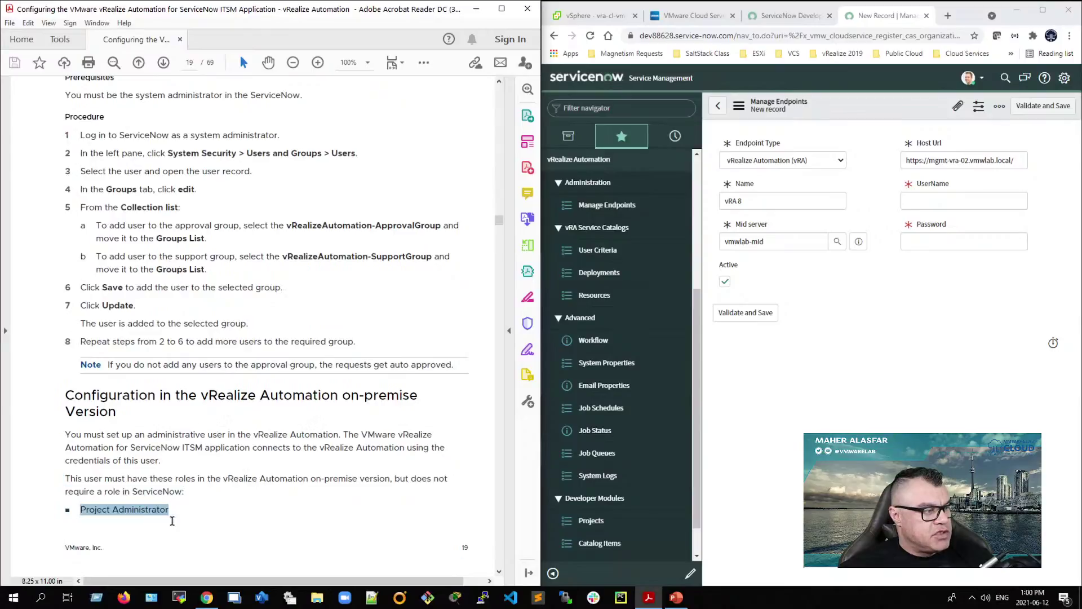
scroll(175, 510, down, 10)
drag(81, 136, 223, 134)
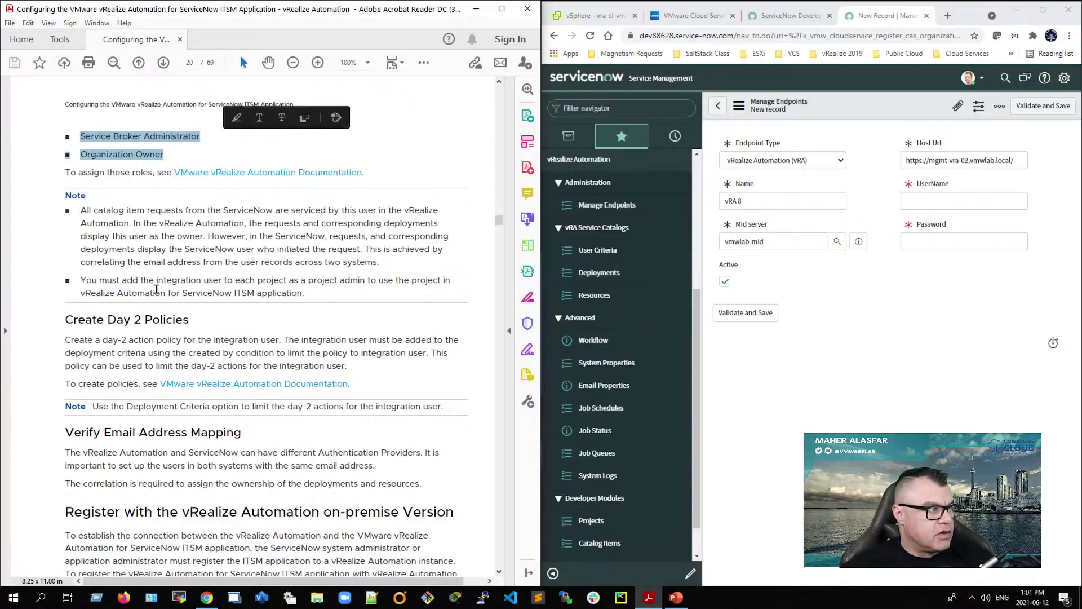
scroll(156, 289, up, 8)
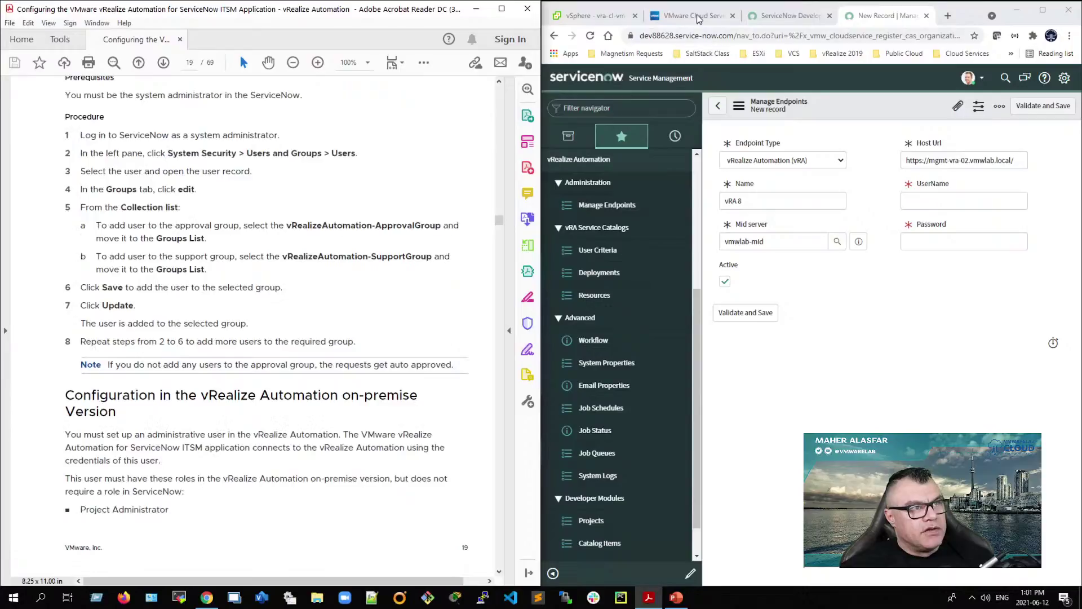
Step: Sign in to vRealize Automation with the cloud admin account credentials
click(690, 17)
click(622, 289)
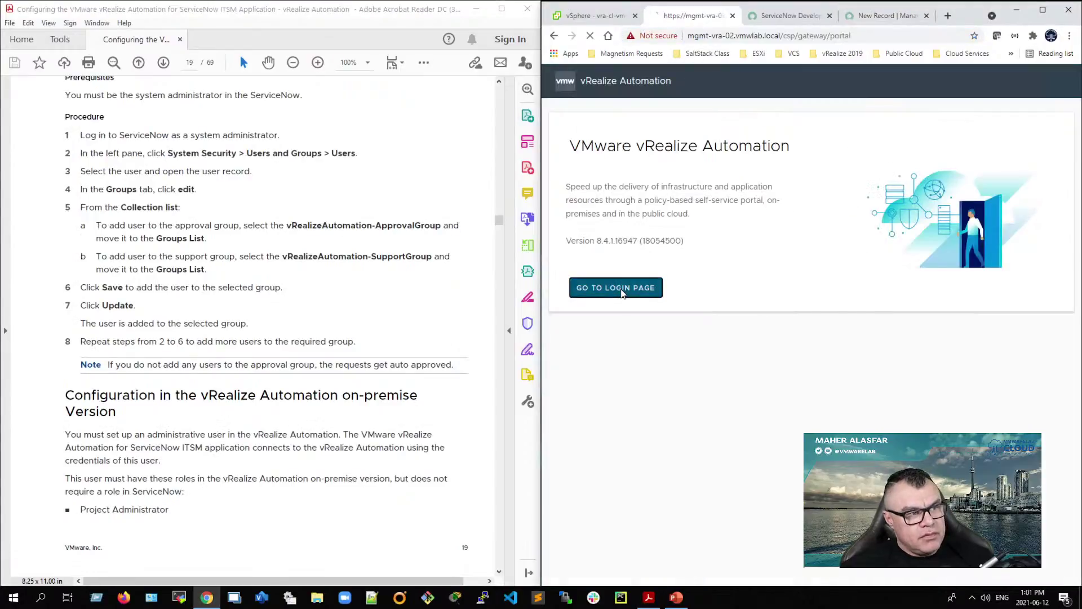
text(cloudadmin)
key(Tab)
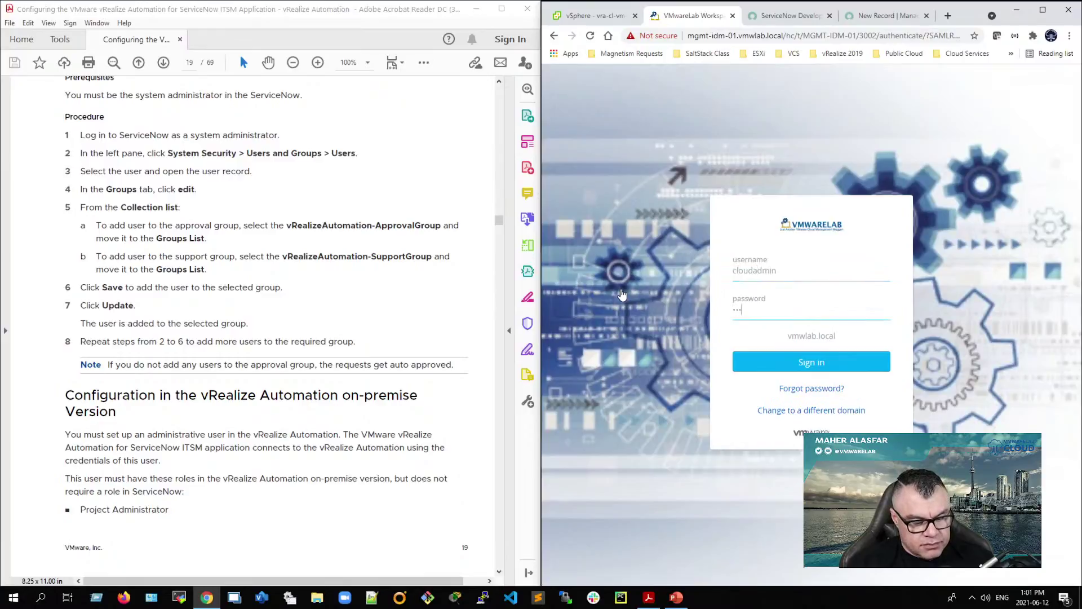
key(Return)
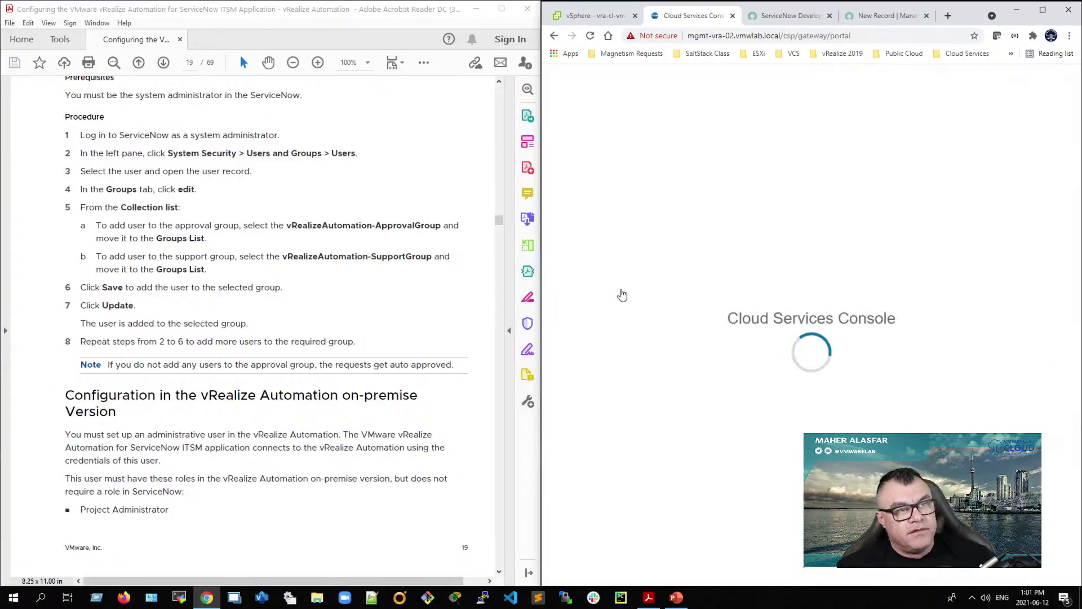
Step: Review the Service Now user's roles in Active Users, confirming Organization Owner and Service Broker Administrator, without changes
click(646, 113)
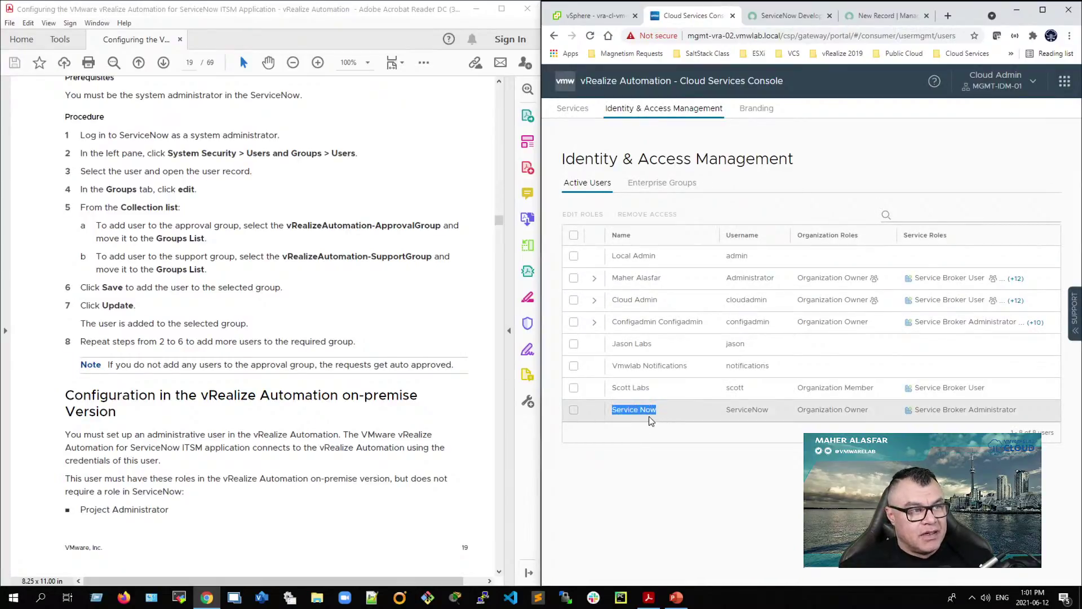
click(574, 409)
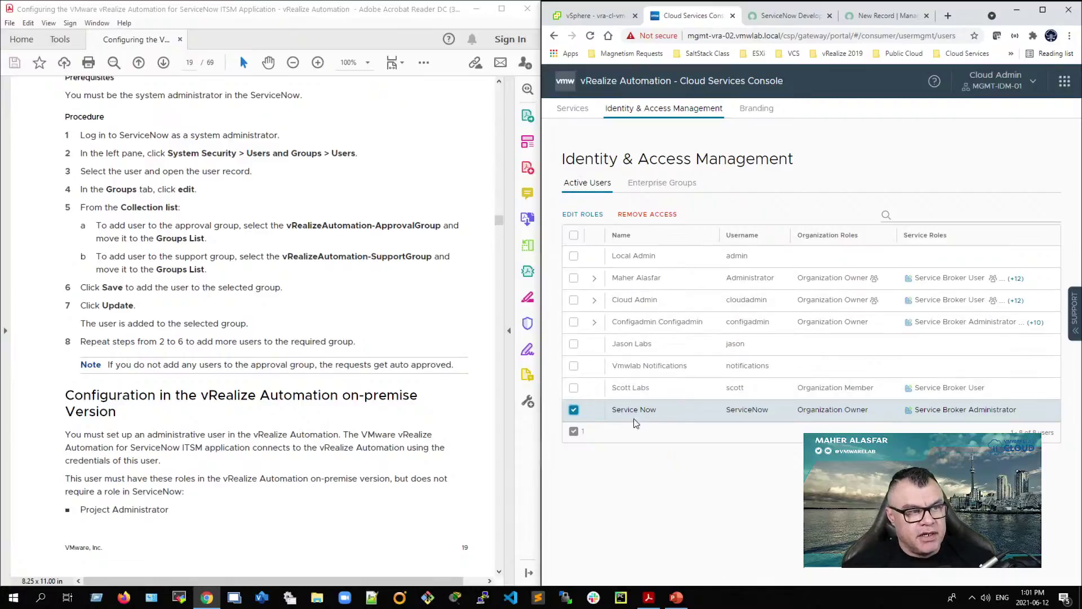
click(588, 215)
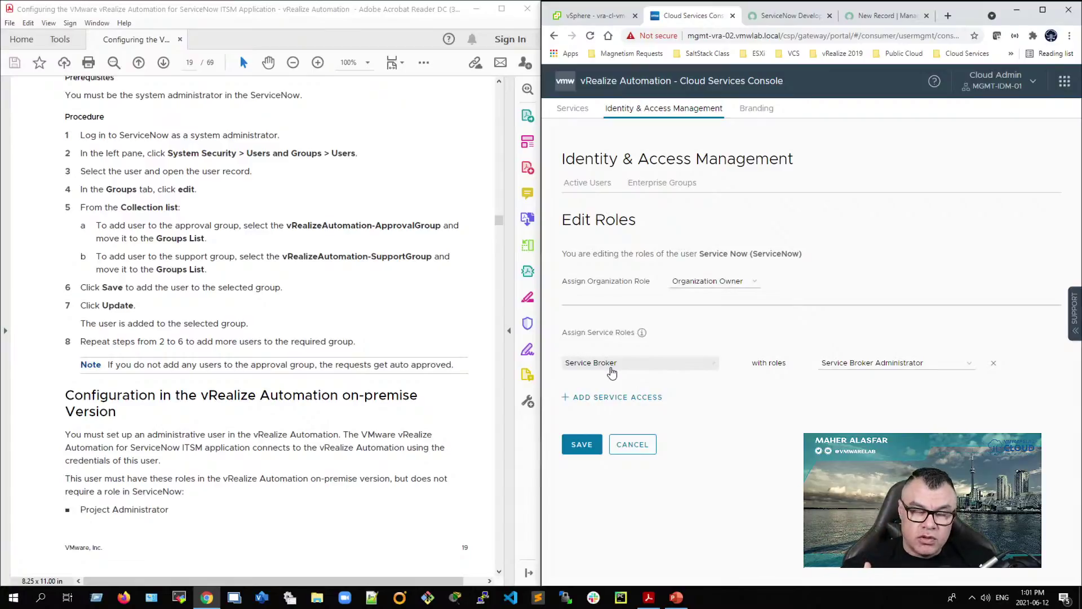
click(967, 364)
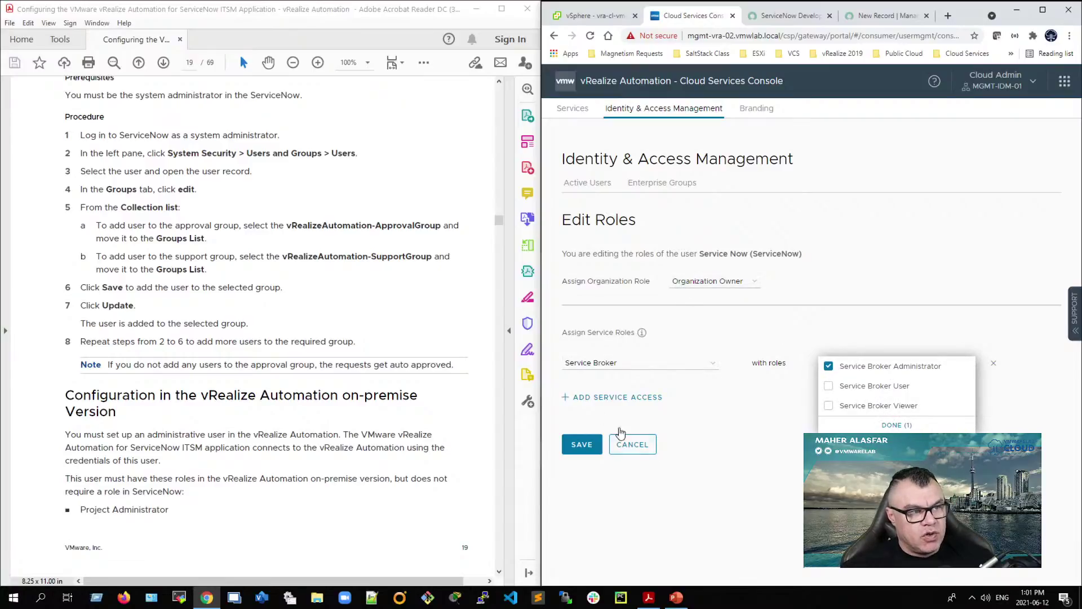
click(703, 489)
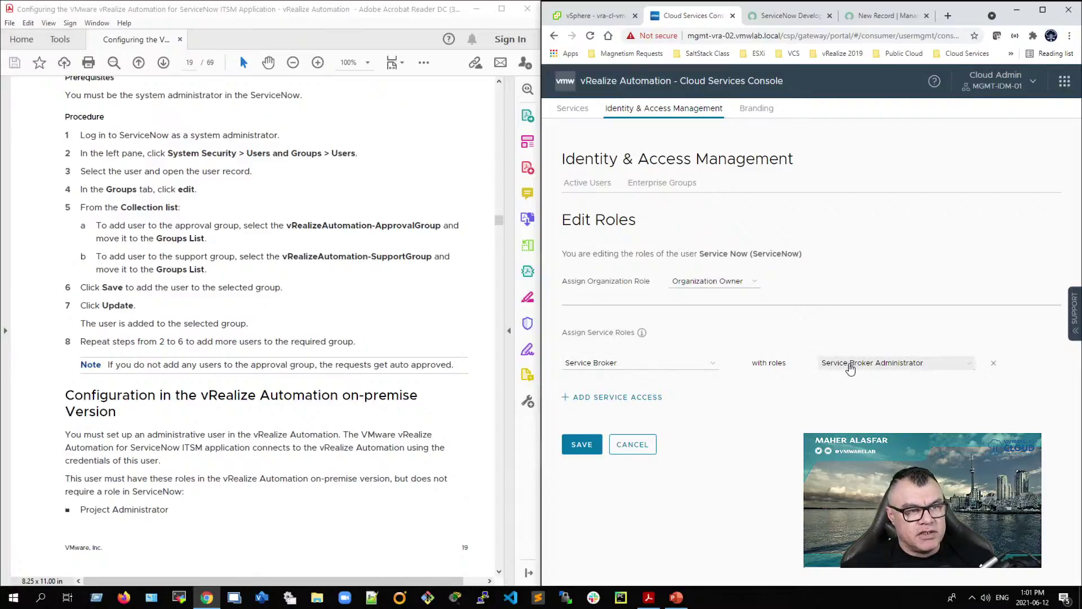
click(635, 446)
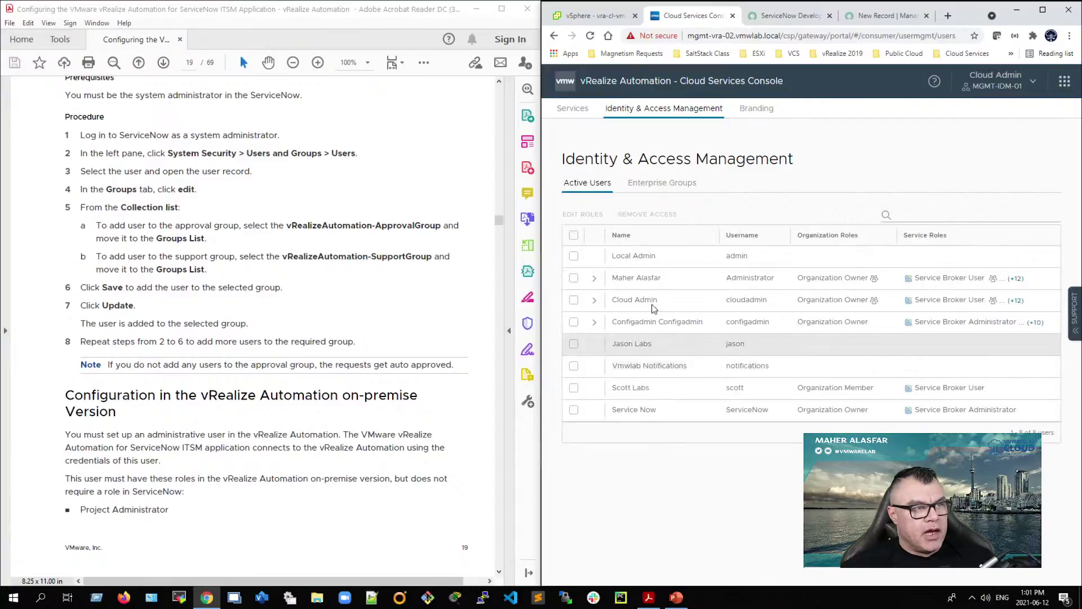
Step: Go to Cloud Assembly's Infrastructure Projects list and open the vmwlab project summary
click(575, 109)
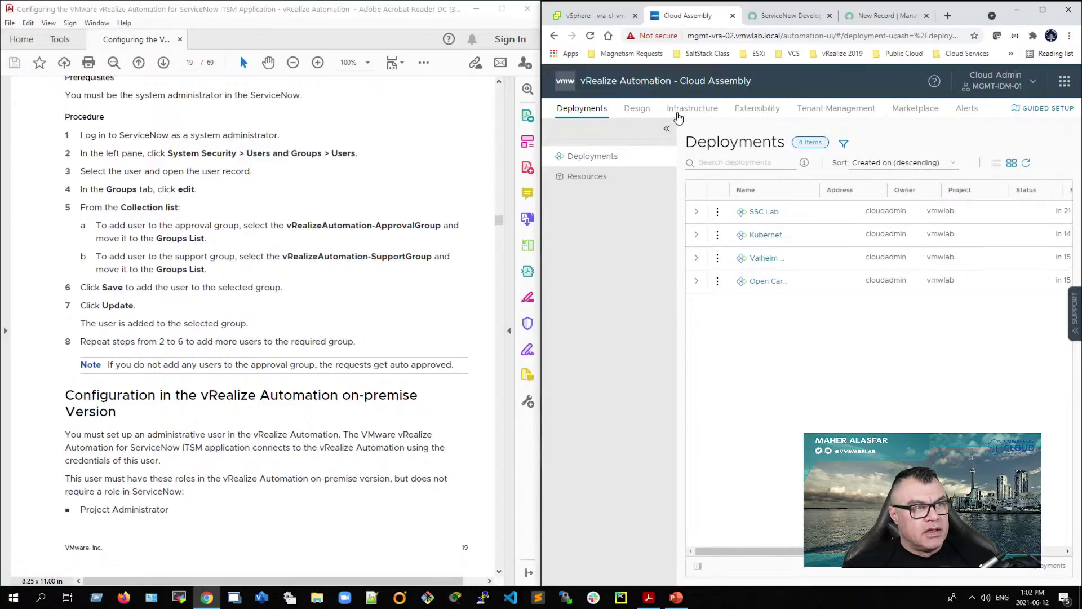
click(676, 108)
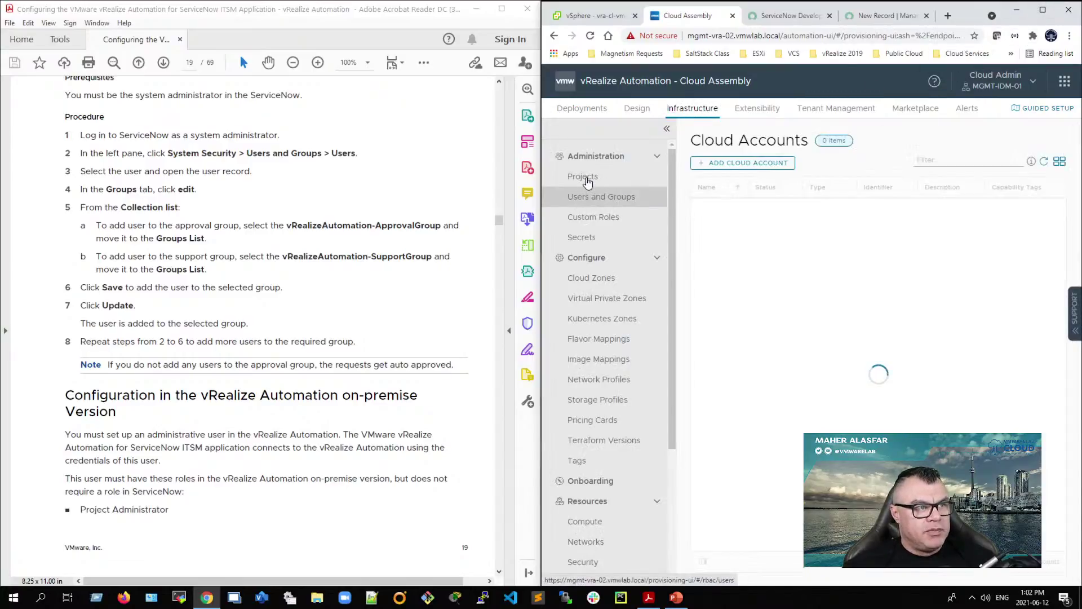
click(593, 179)
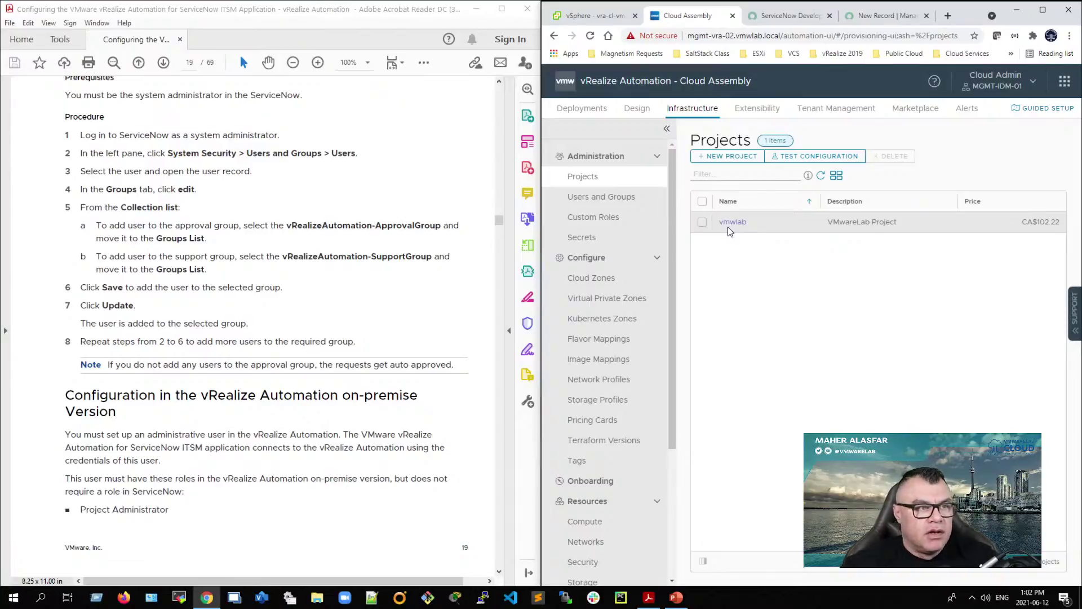
click(743, 224)
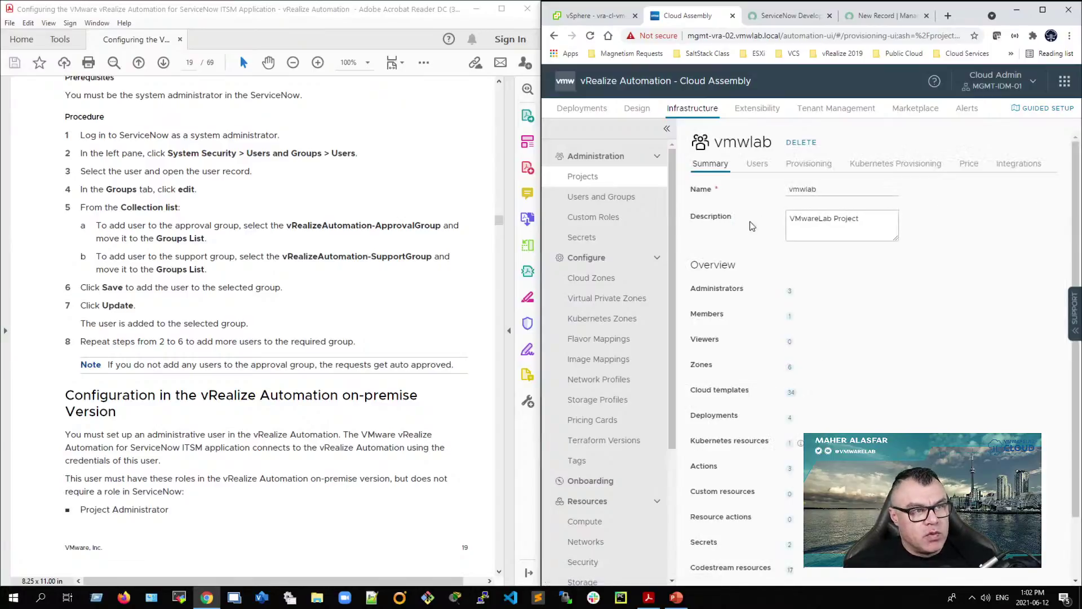
Step: Show the vmwlab project's Users tab with the navigation panel hidden to widen the view
click(757, 163)
drag(892, 360, 824, 354)
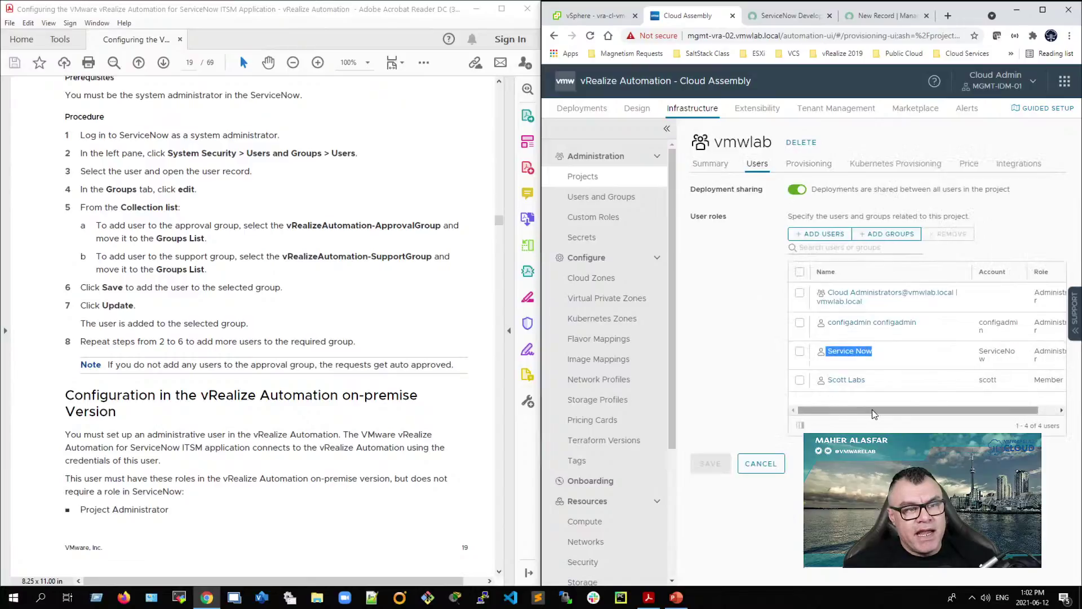
drag(873, 415, 892, 414)
drag(1013, 351, 1081, 363)
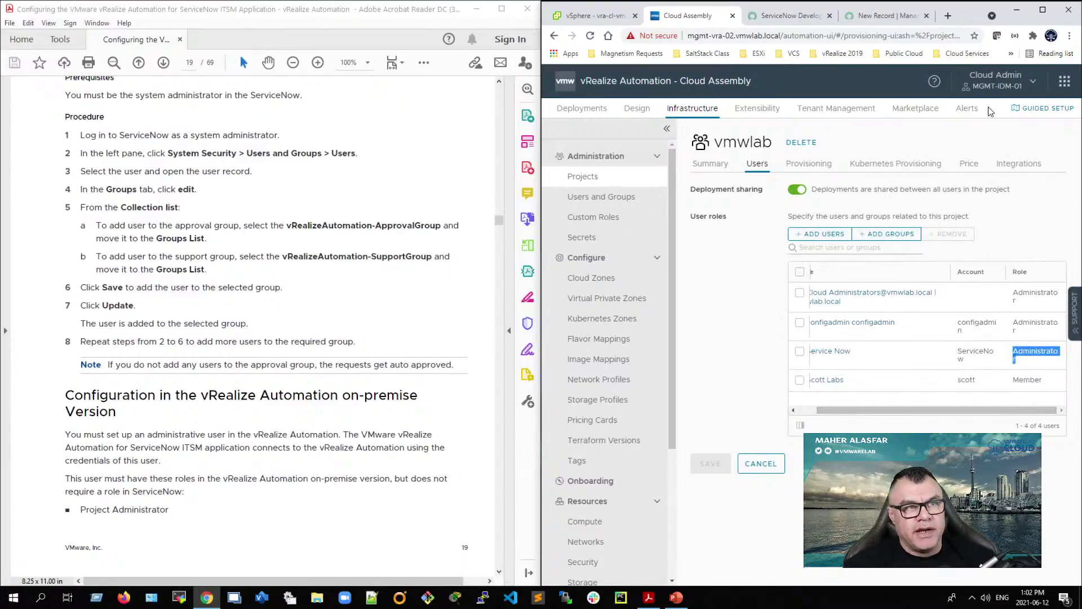
click(667, 129)
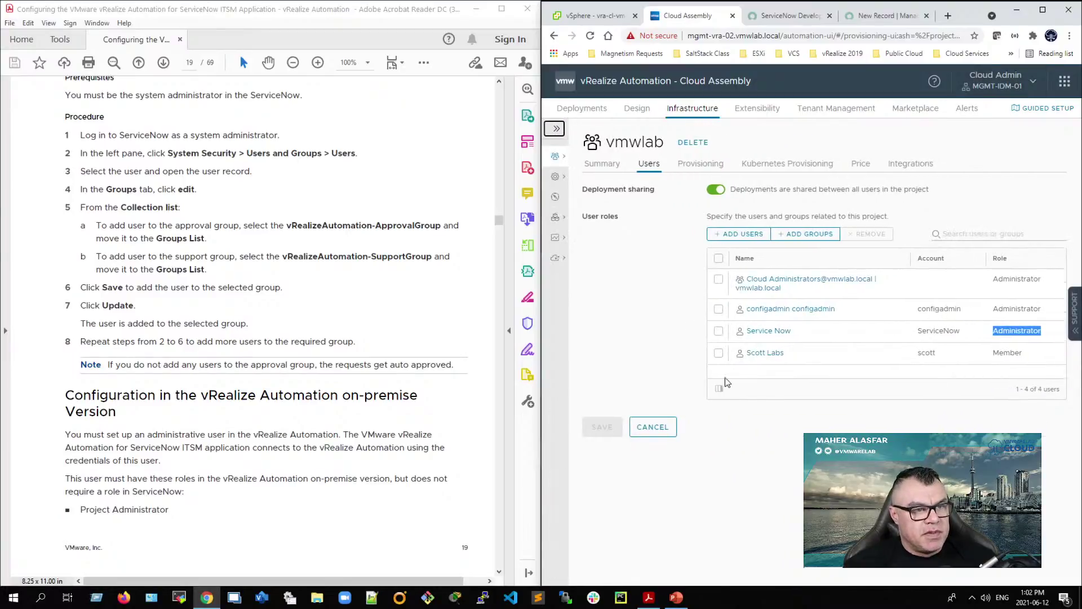
click(864, 418)
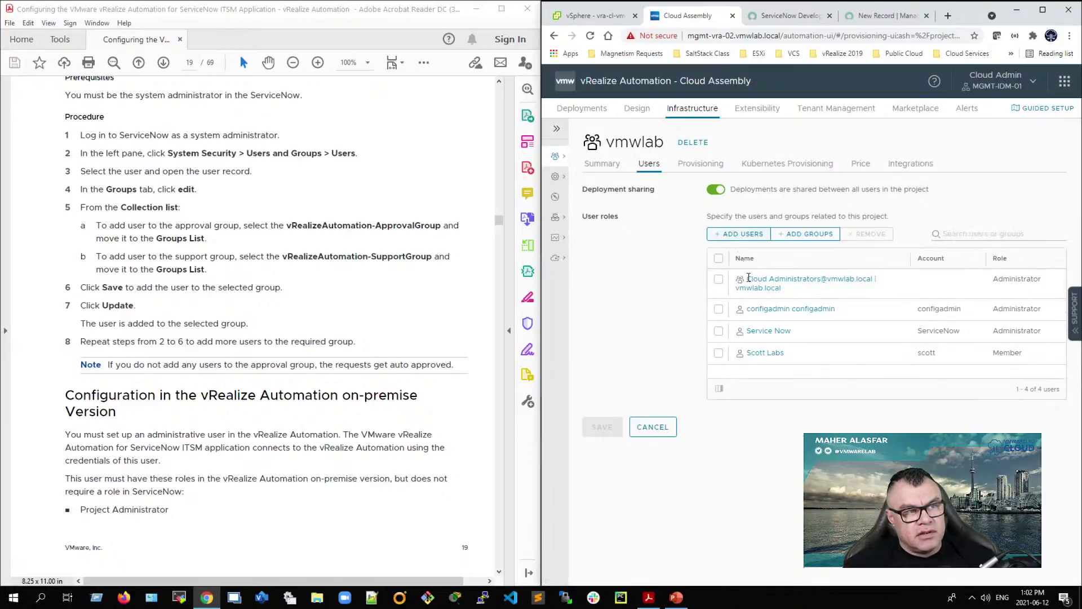
drag(607, 142, 665, 144)
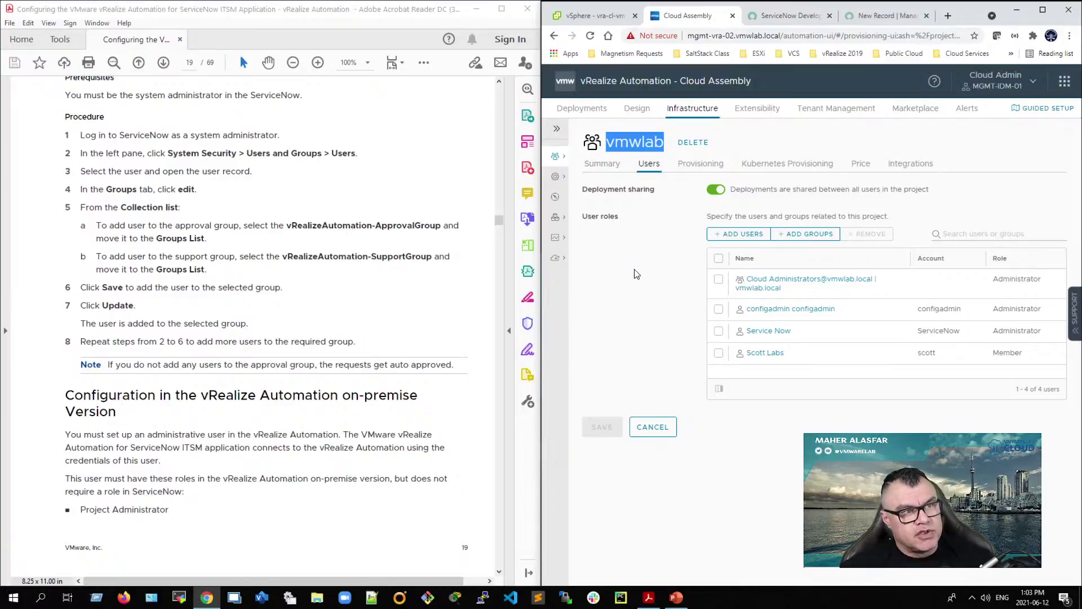
Step: Confirm the Service Now user is vmwlab Administrator, then cancel back to Projects unchanged
drag(808, 335, 745, 337)
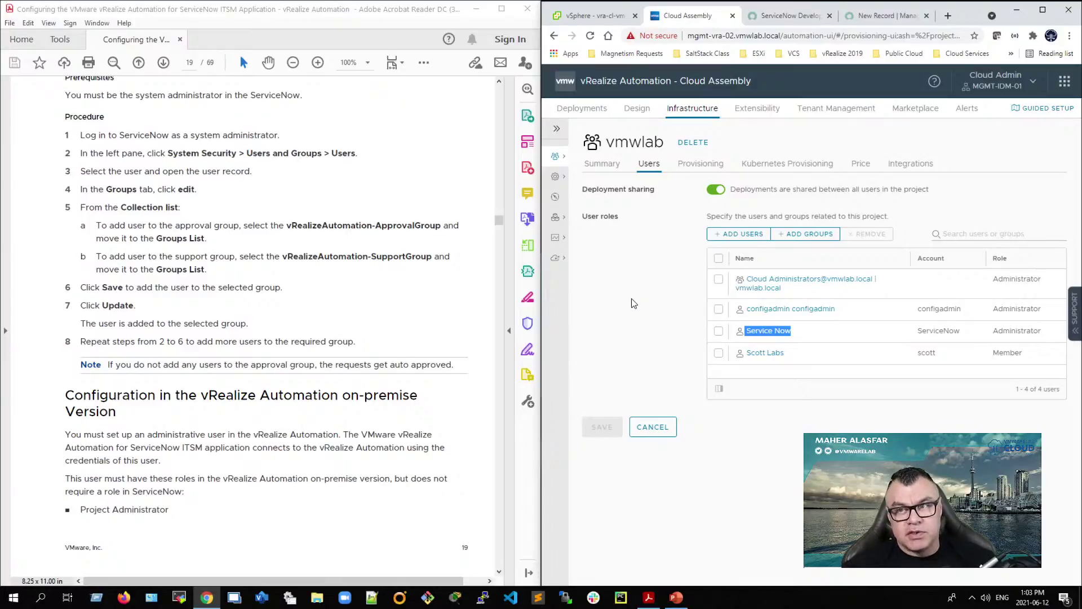
click(781, 333)
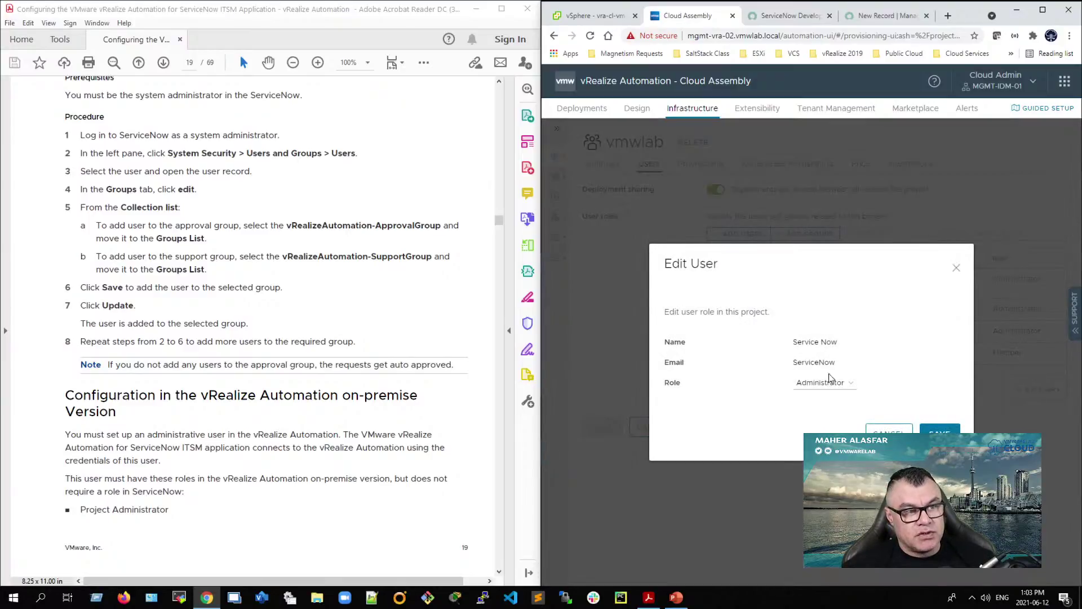
click(891, 430)
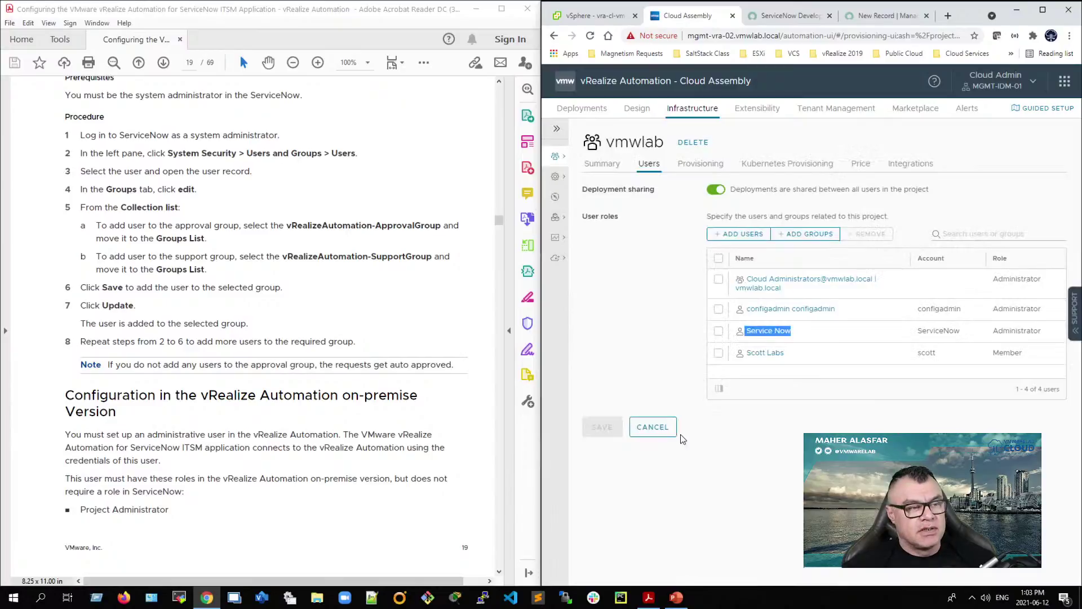
click(653, 426)
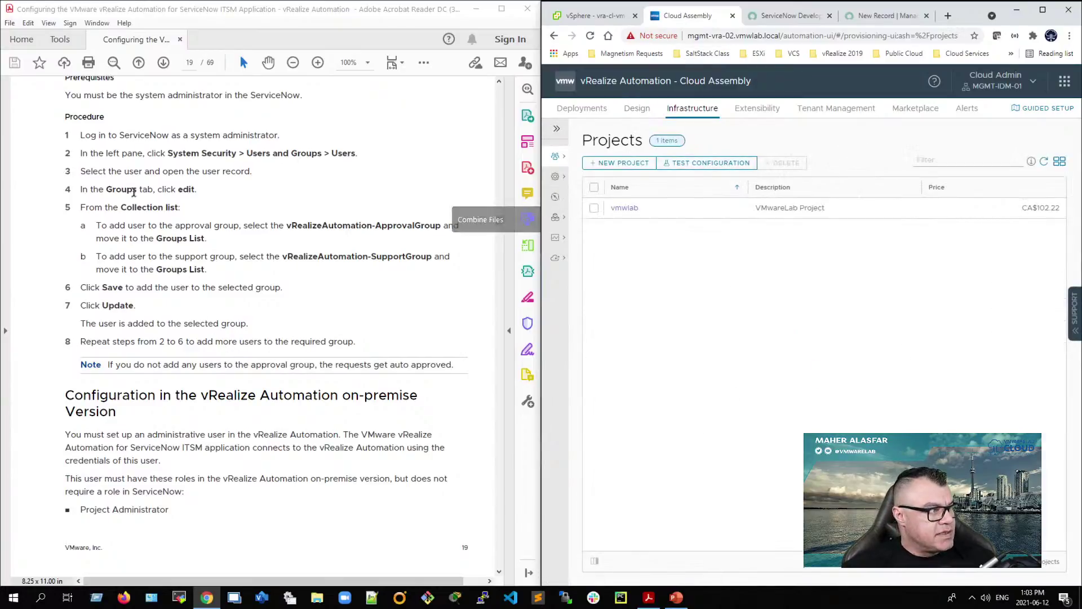
scroll(210, 424, down, 10)
scroll(207, 436, up, 8)
drag(65, 478, 226, 518)
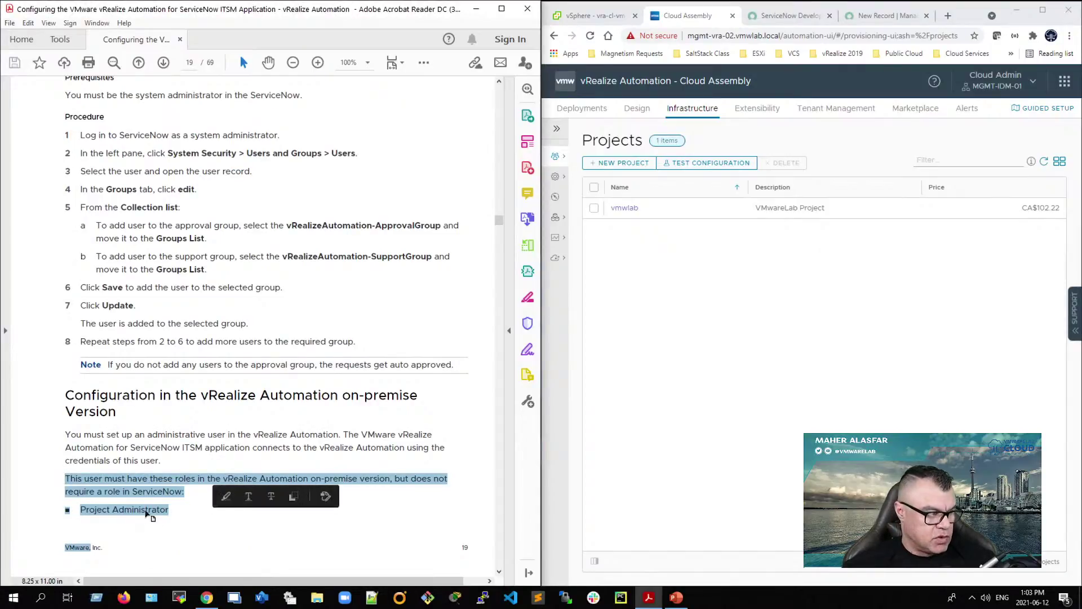
click(147, 495)
double_click(149, 492)
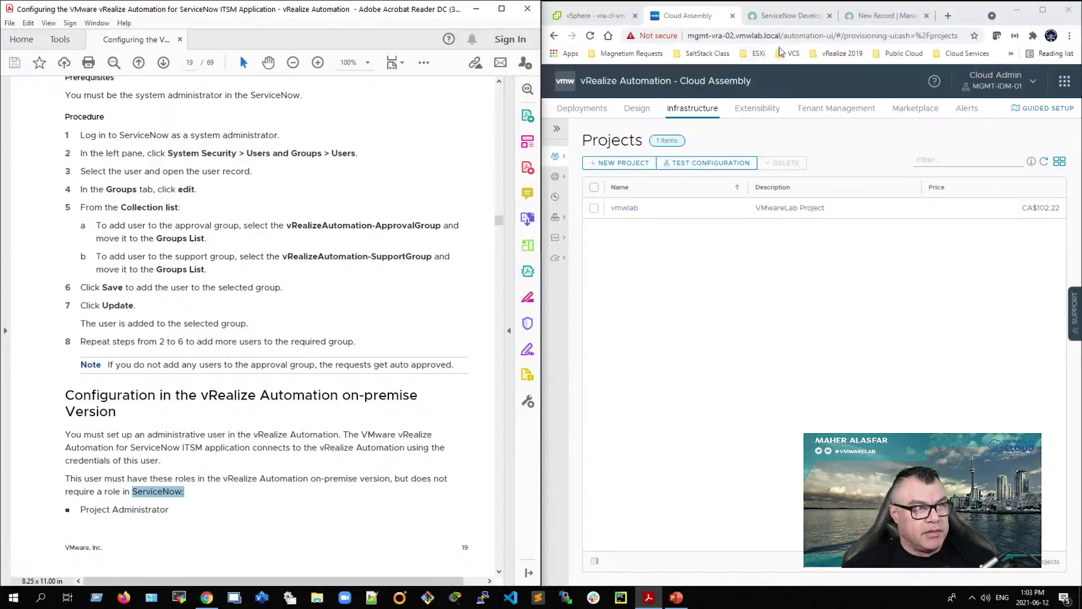
Step: Enter the vRA service account username and password on the vRA 8 endpoint, then validate and save
click(872, 21)
click(933, 200)
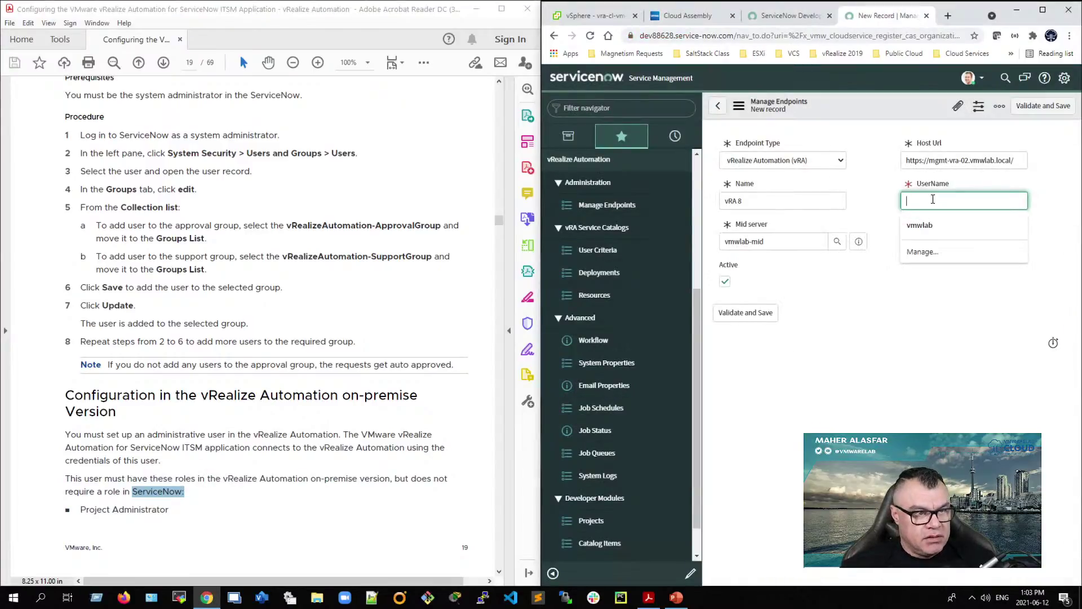
text(servi)
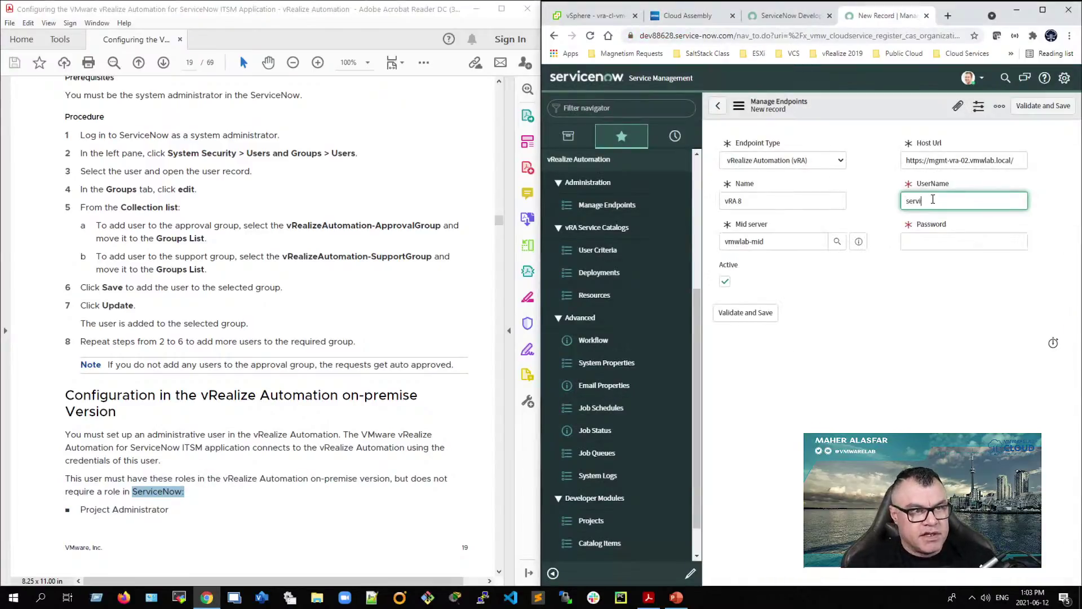
text(cenow)
key(Tab)
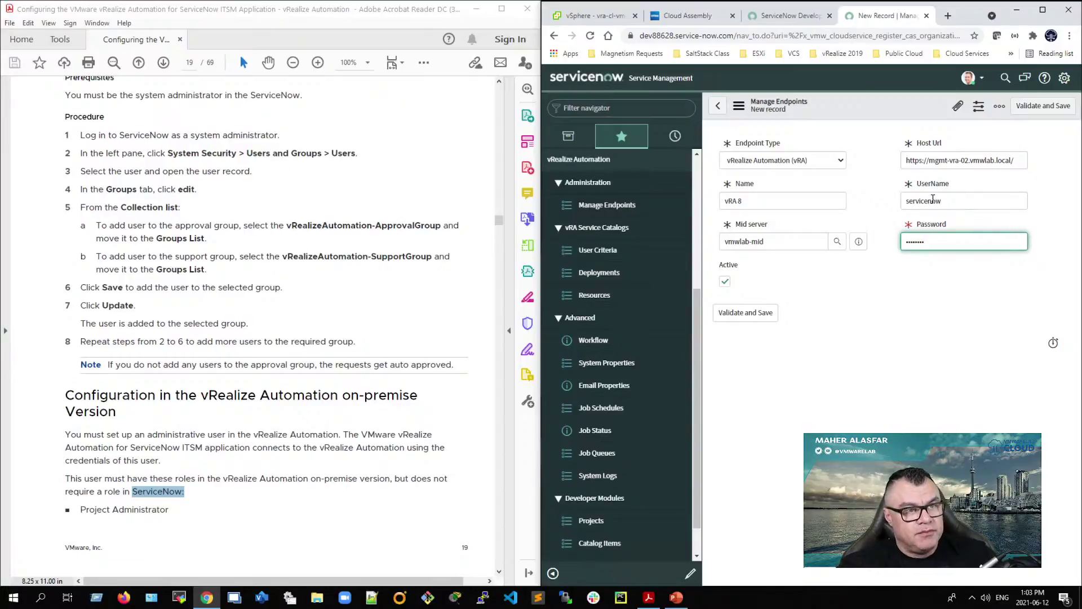
click(744, 316)
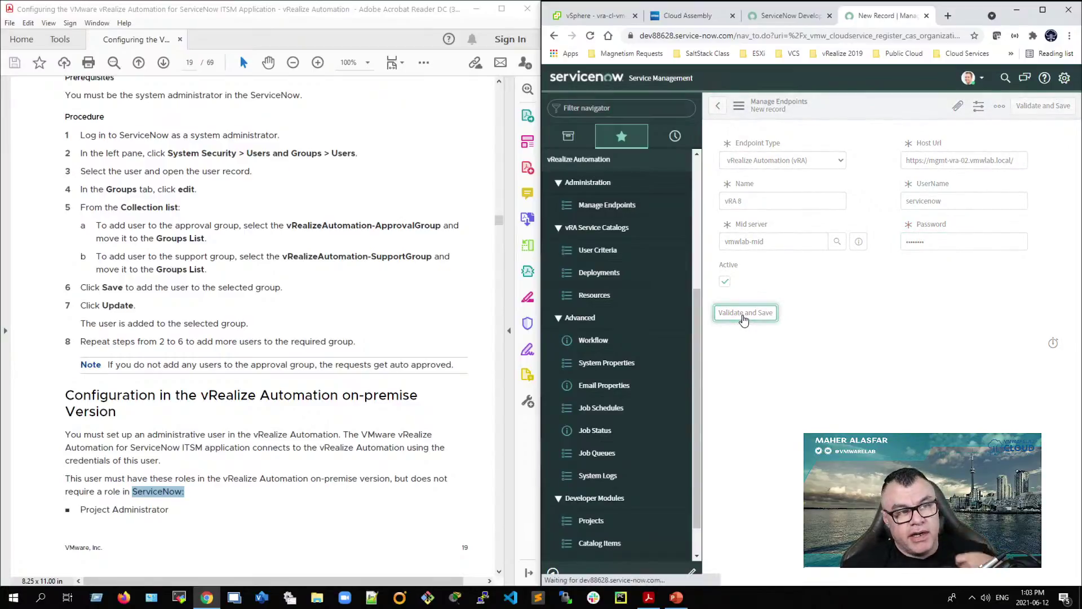
click(1042, 10)
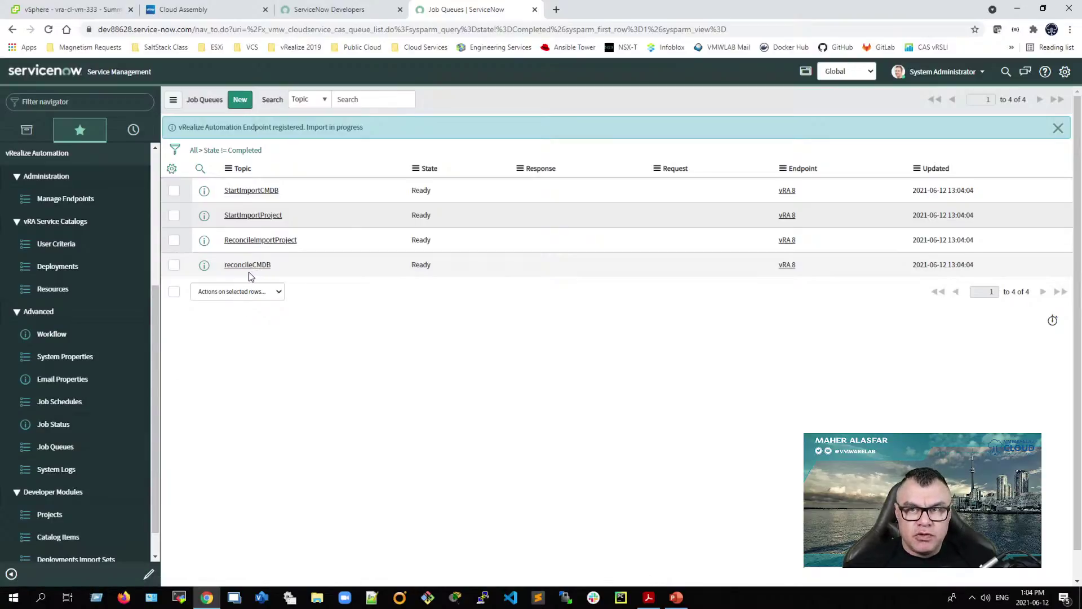
Step: Filter Job Queues to State != Completed and reload until 36 vRA 8 jobs appear
click(216, 150)
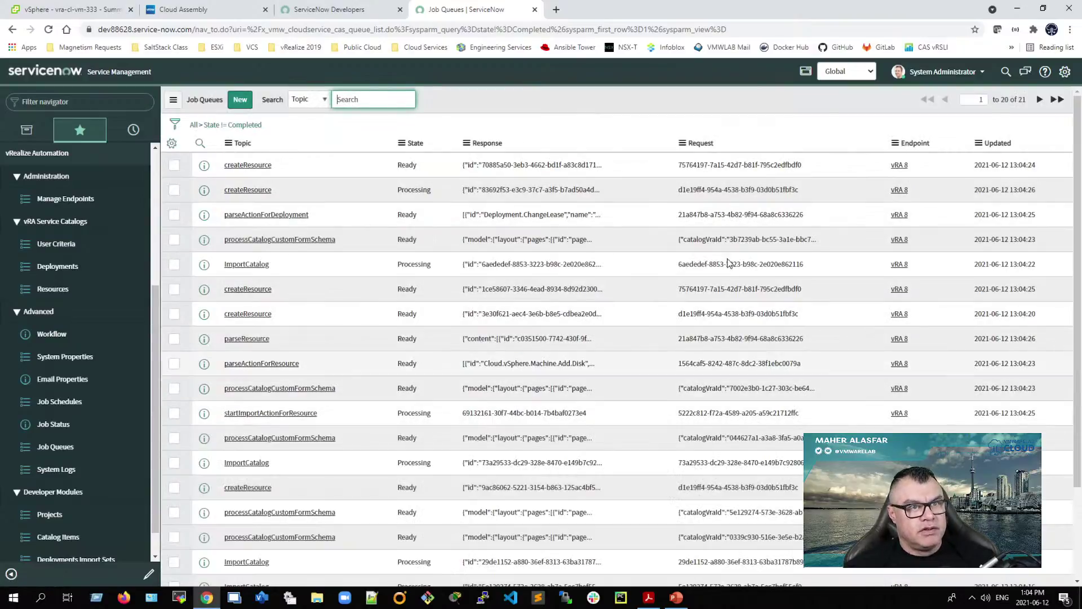
scroll(395, 360, down, 2)
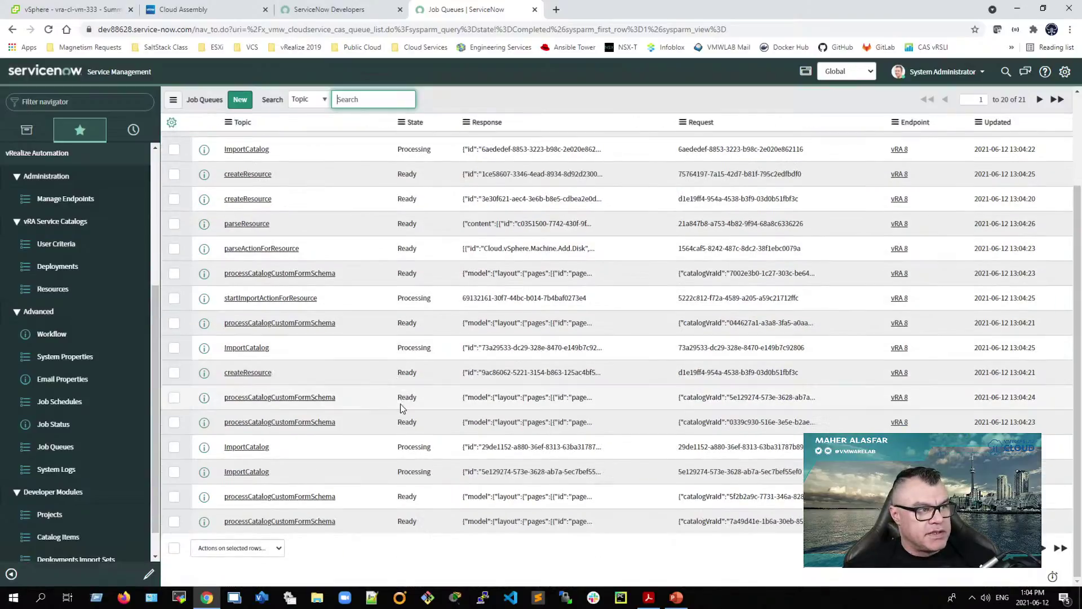
scroll(401, 407, up, 2)
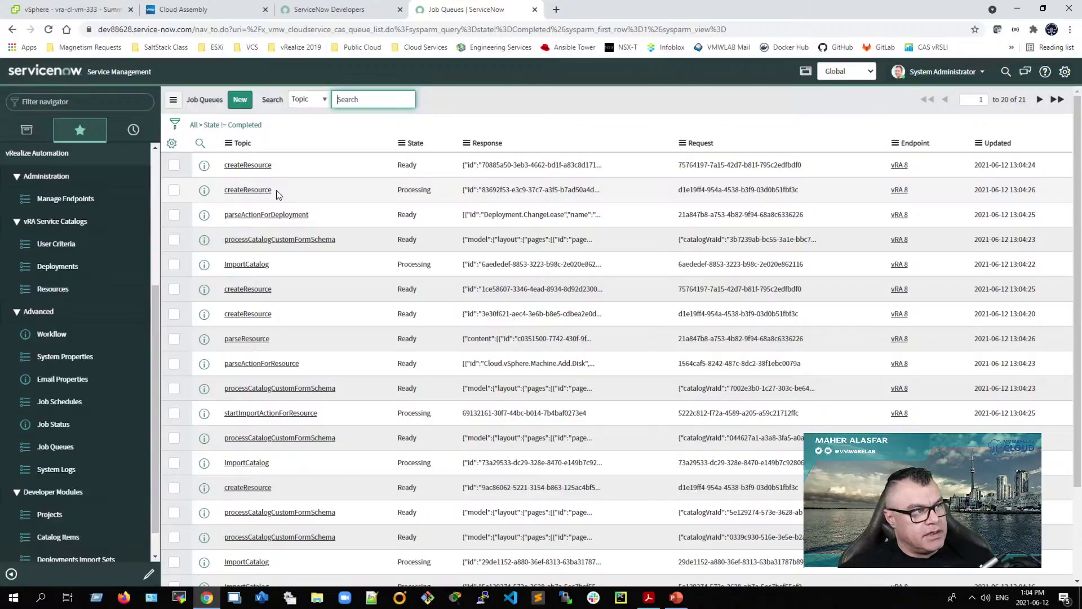
click(218, 128)
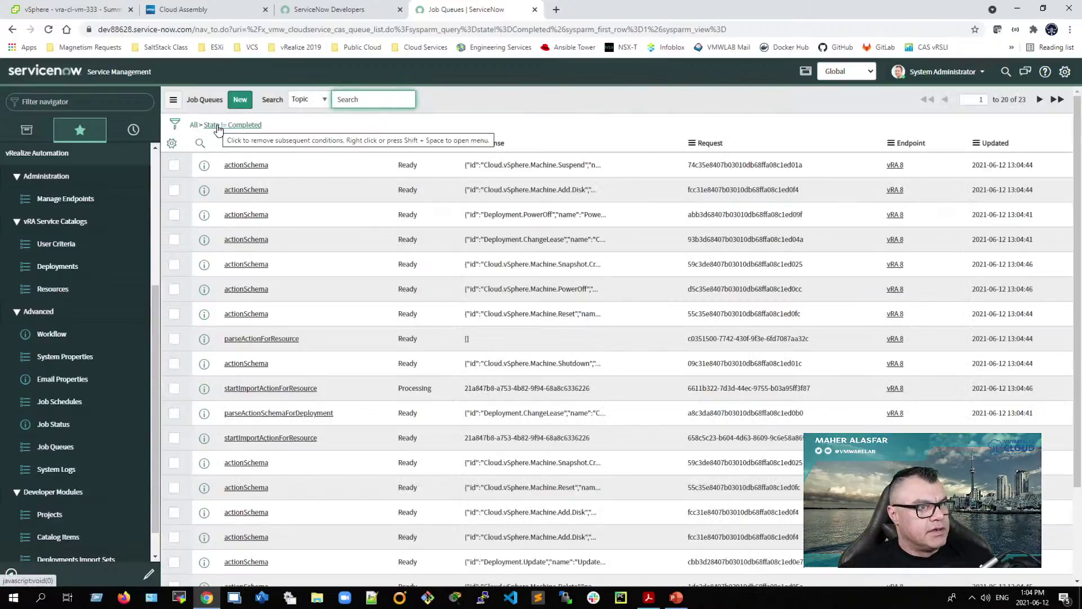
click(219, 128)
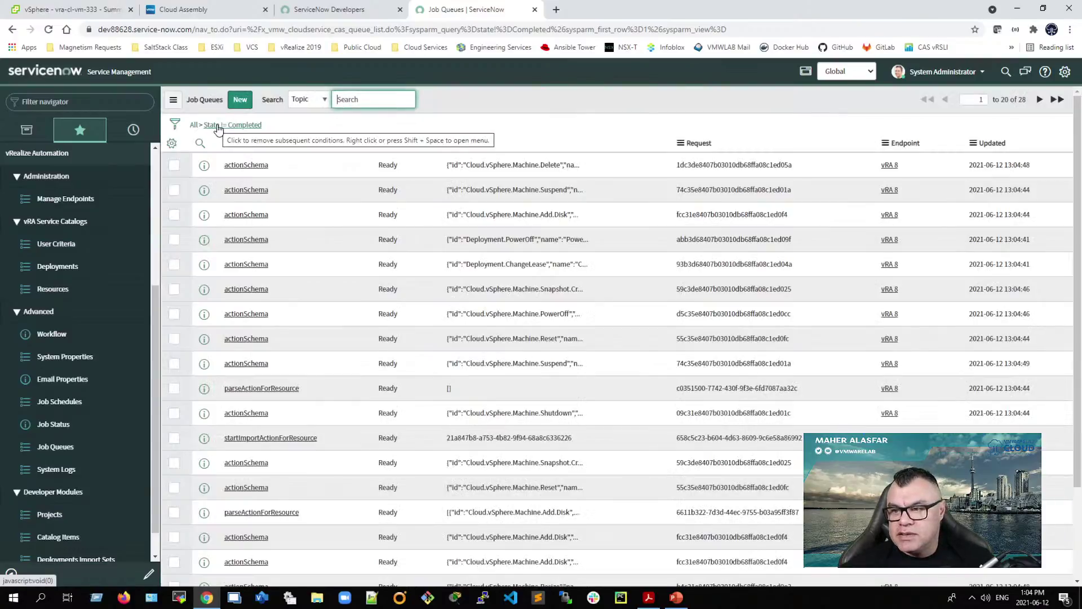
click(218, 128)
click(218, 128)
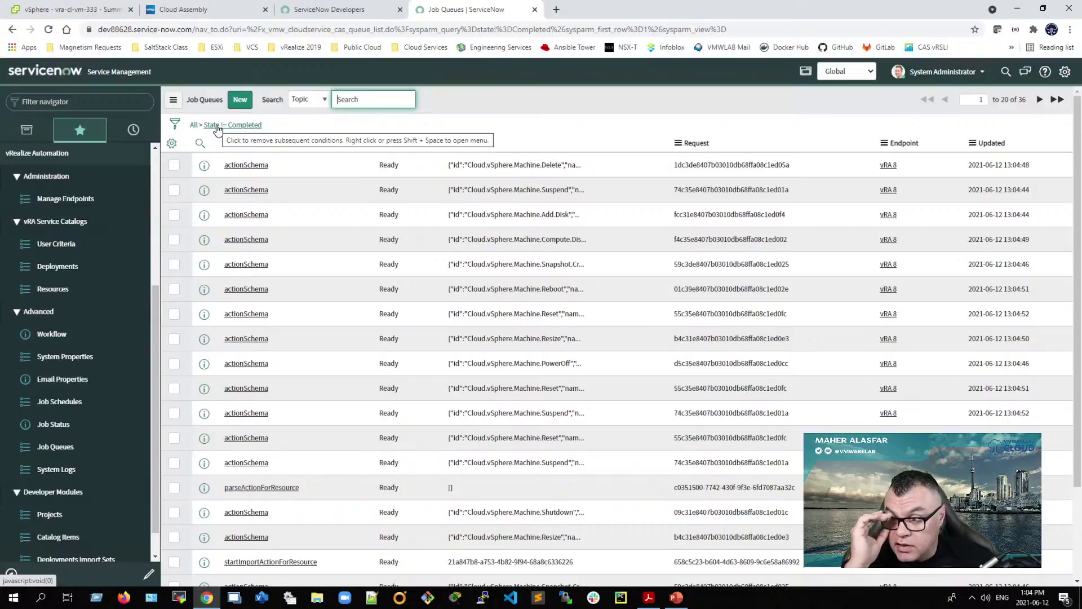
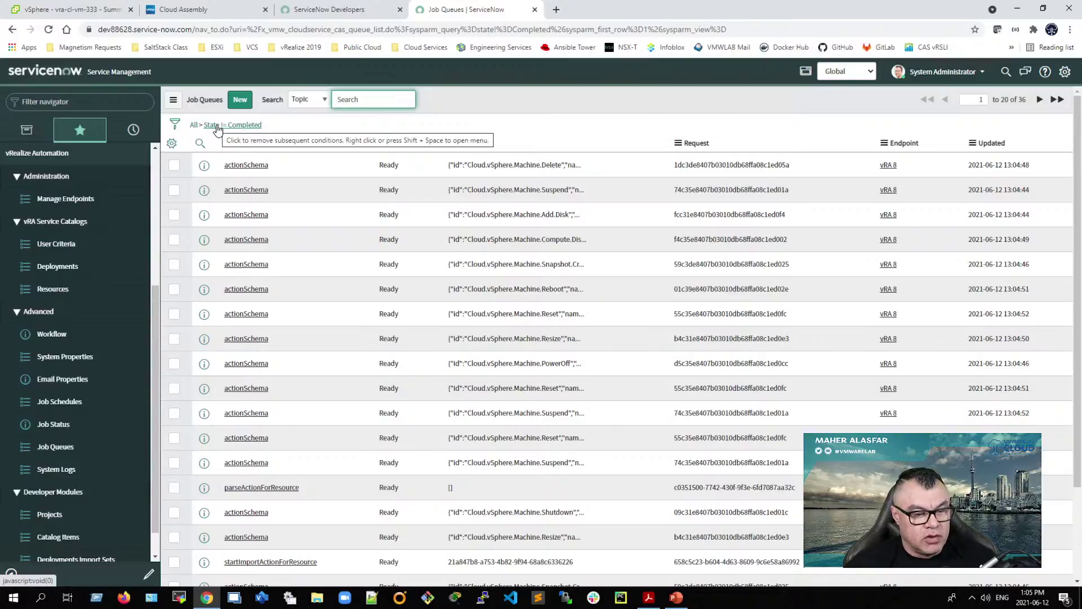
Step: Change the Job Queues filter to State != Completed and confirm no records remain
click(224, 126)
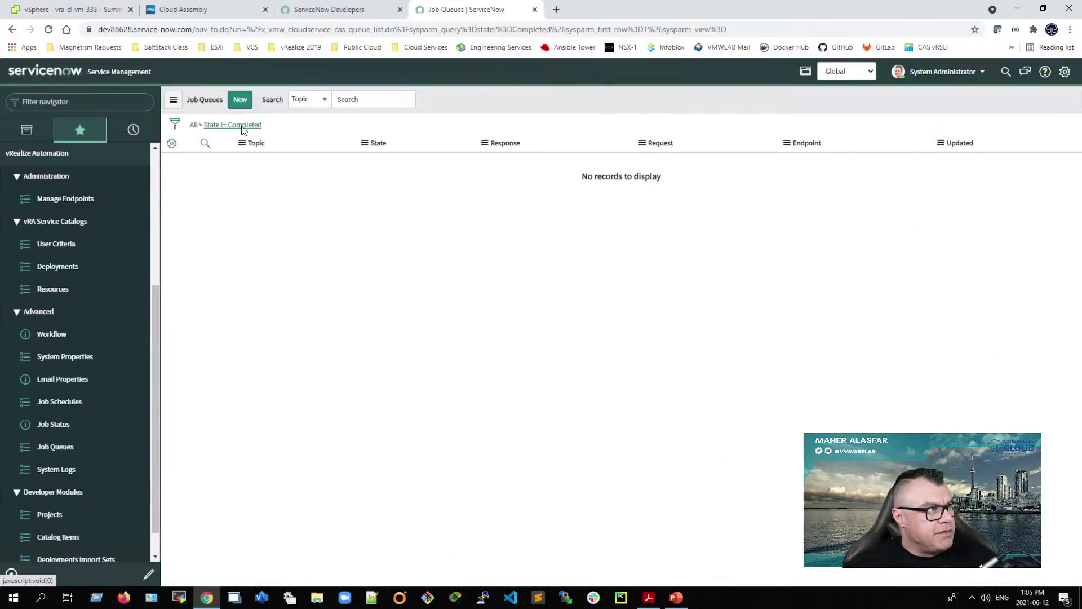
drag(575, 177, 670, 188)
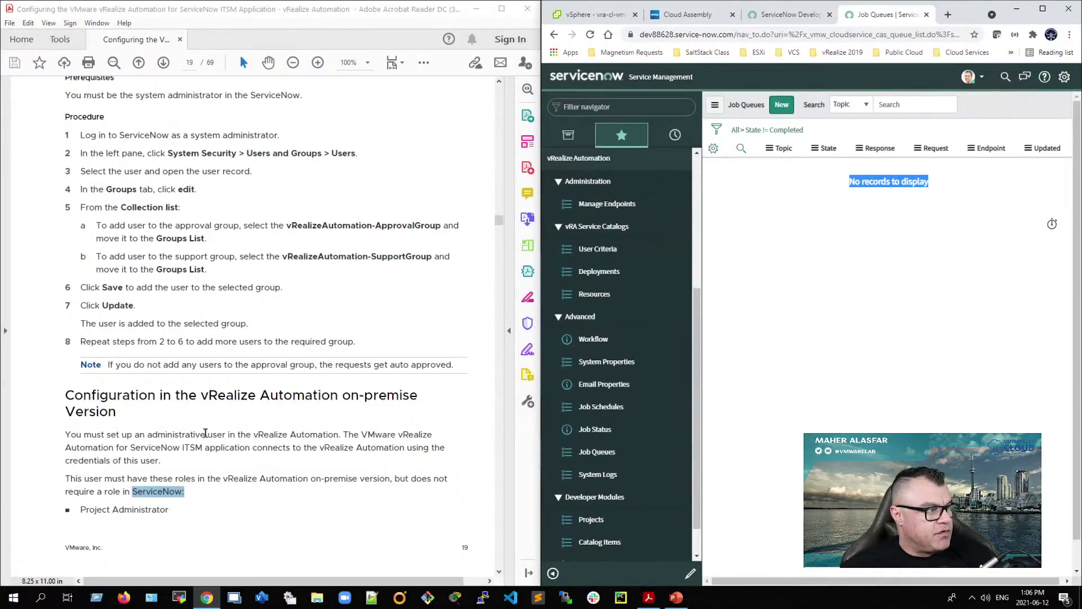
Step: Scroll the guide to page 20 and highlight the Create Day 2 Policies heading
scroll(249, 435, down, 5)
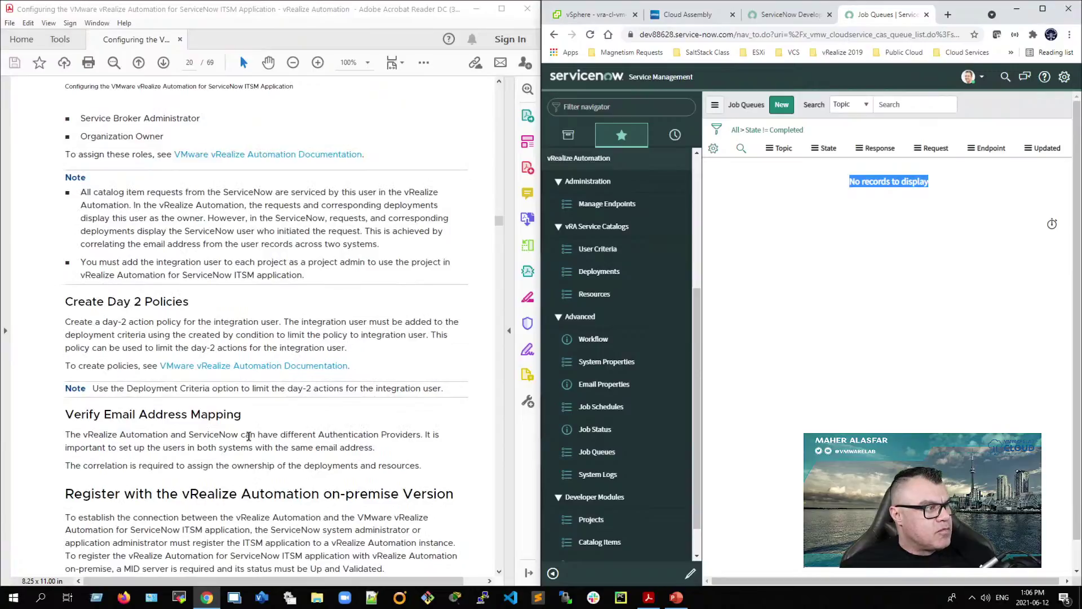
scroll(248, 435, up, 1)
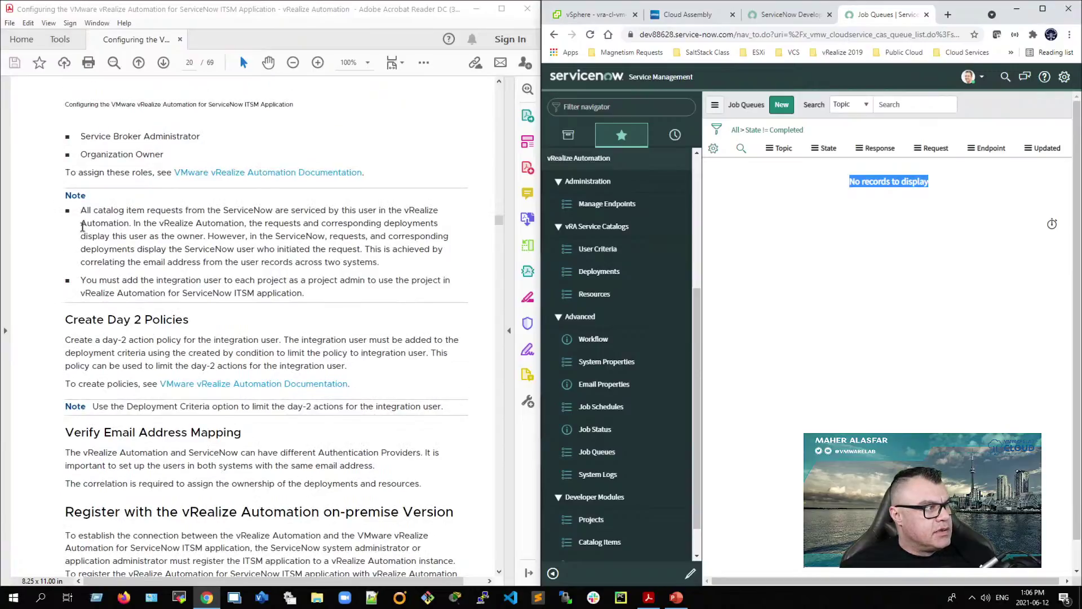
scroll(81, 236, up, 3)
scroll(80, 249, down, 3)
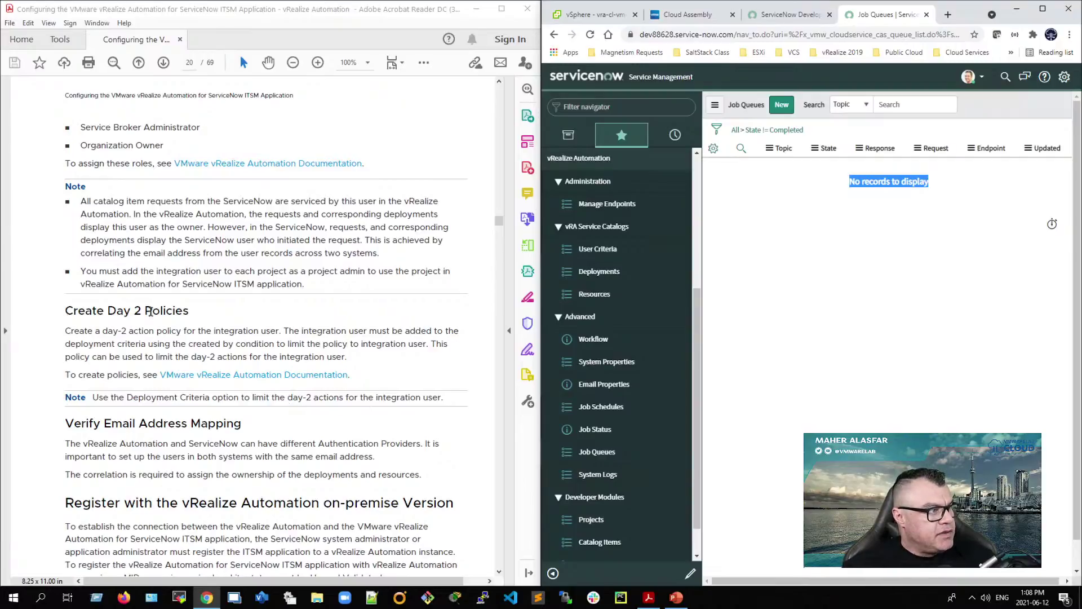
drag(66, 311, 189, 311)
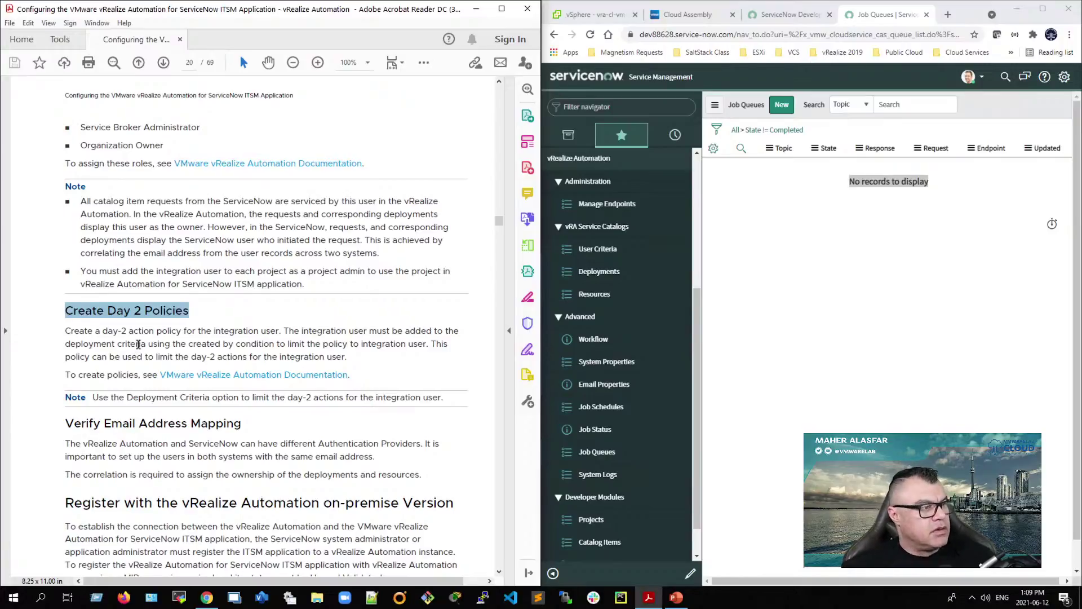
Step: Highlight the on-premise registration heading, then scroll to Register the vRealize Automation Cloud Version on page 22
scroll(53, 403, down, 4)
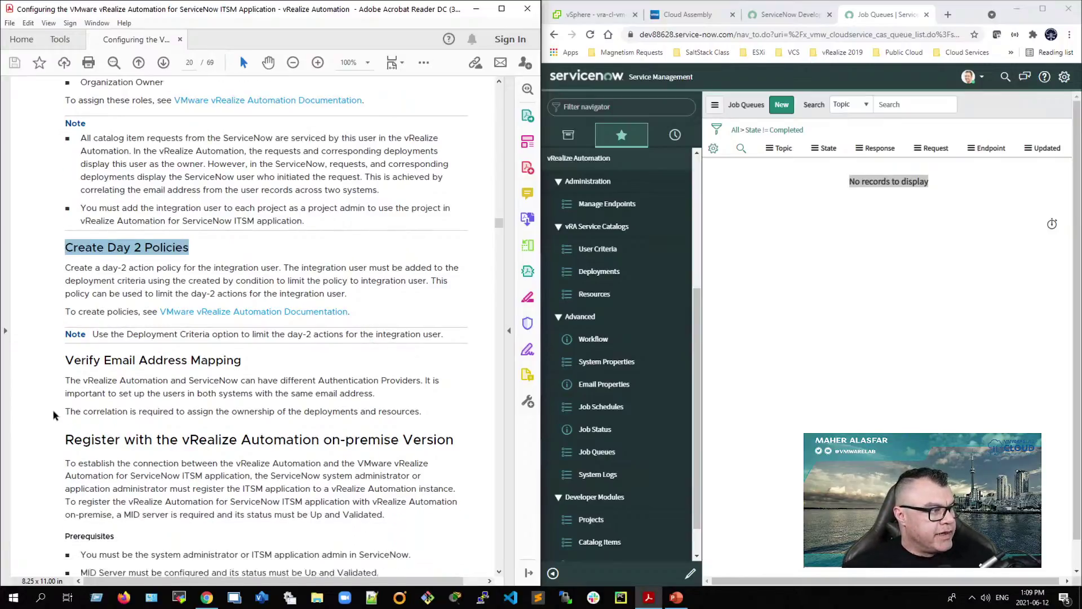
drag(63, 393, 435, 391)
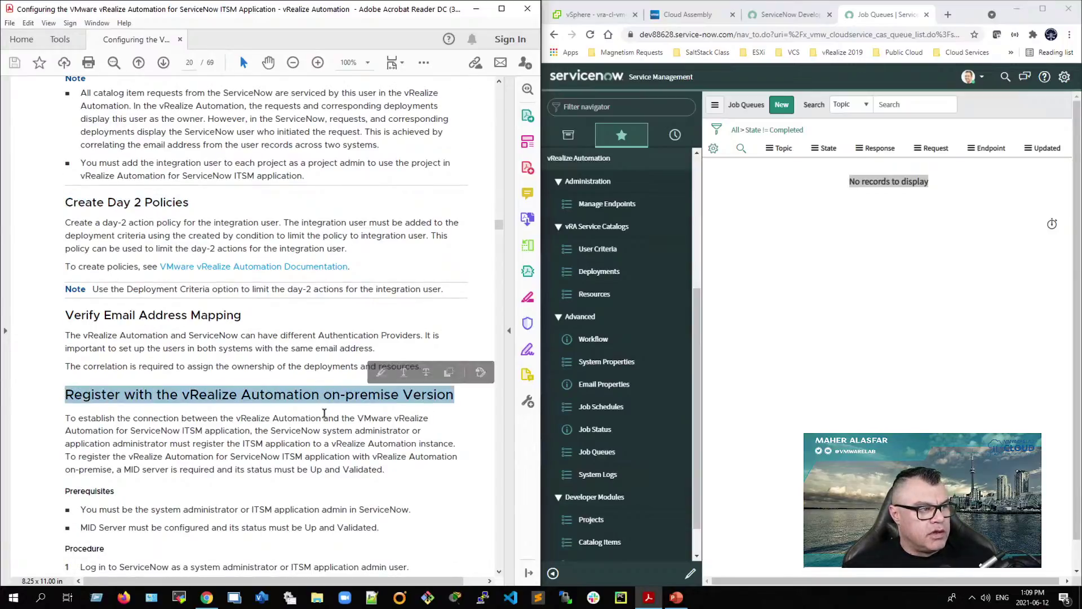
scroll(263, 415, down, 15)
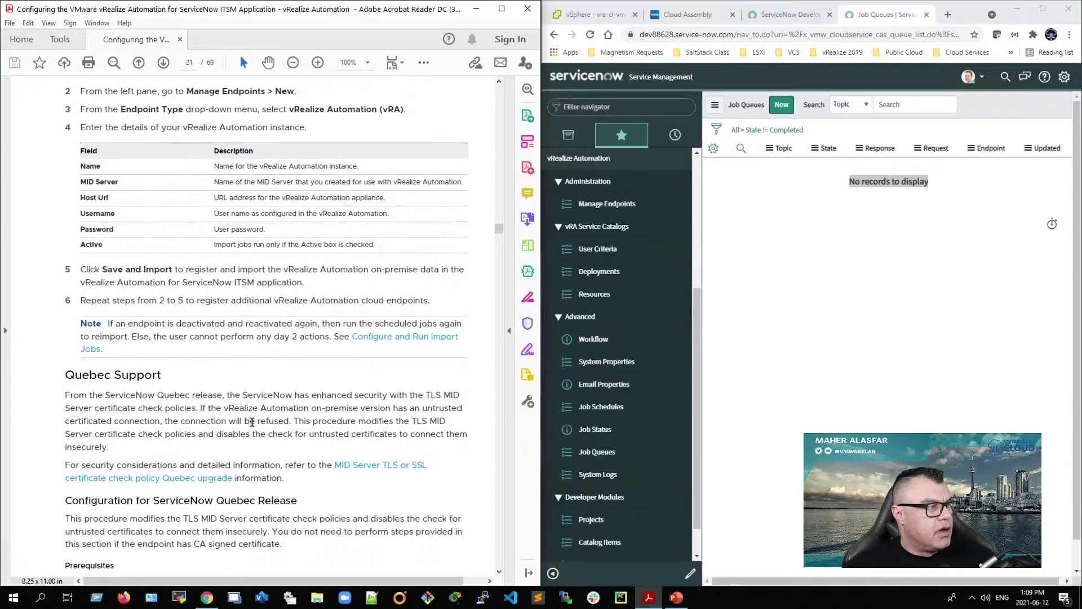
scroll(251, 421, down, 4)
scroll(252, 421, down, 1)
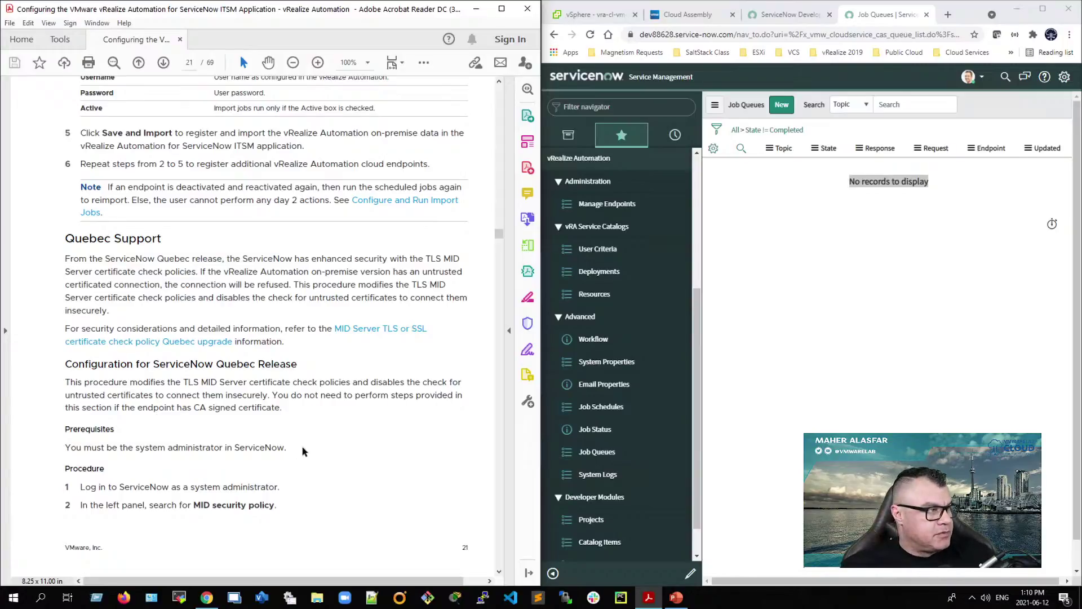
scroll(302, 445, down, 10)
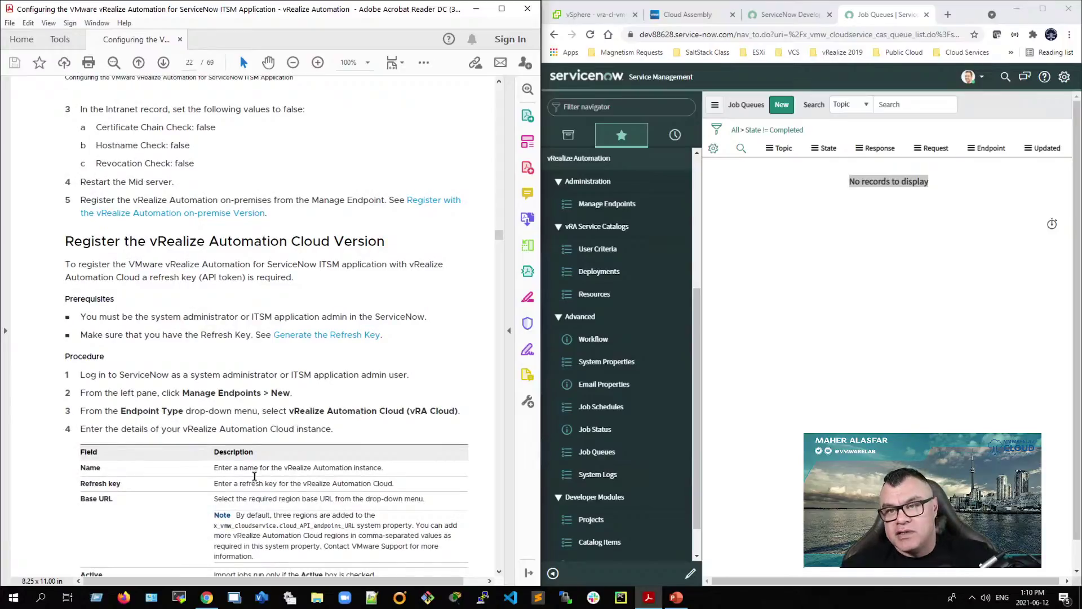
scroll(255, 467, down, 3)
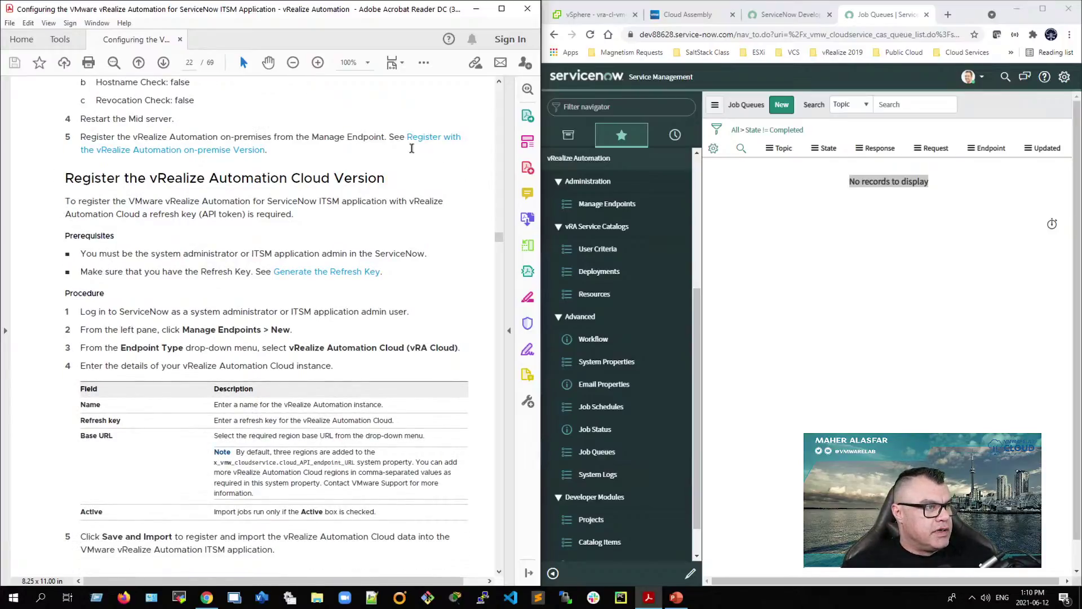
Step: Create a new Manage Endpoints record of type vRealize Automation Cloud, reaching Refresh Key, then switch to PowerPoint
click(602, 205)
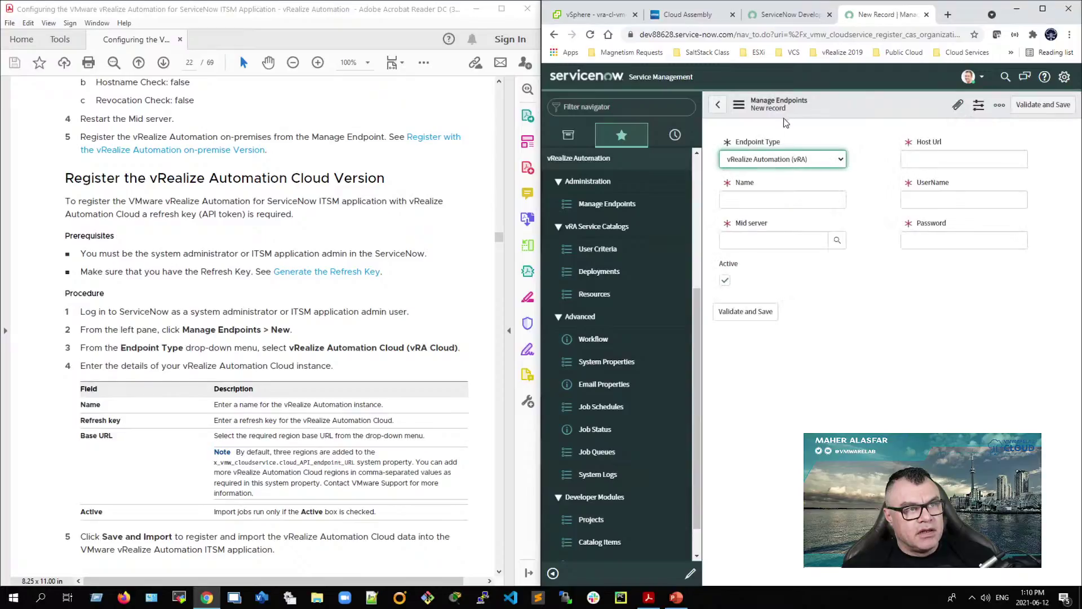
click(840, 161)
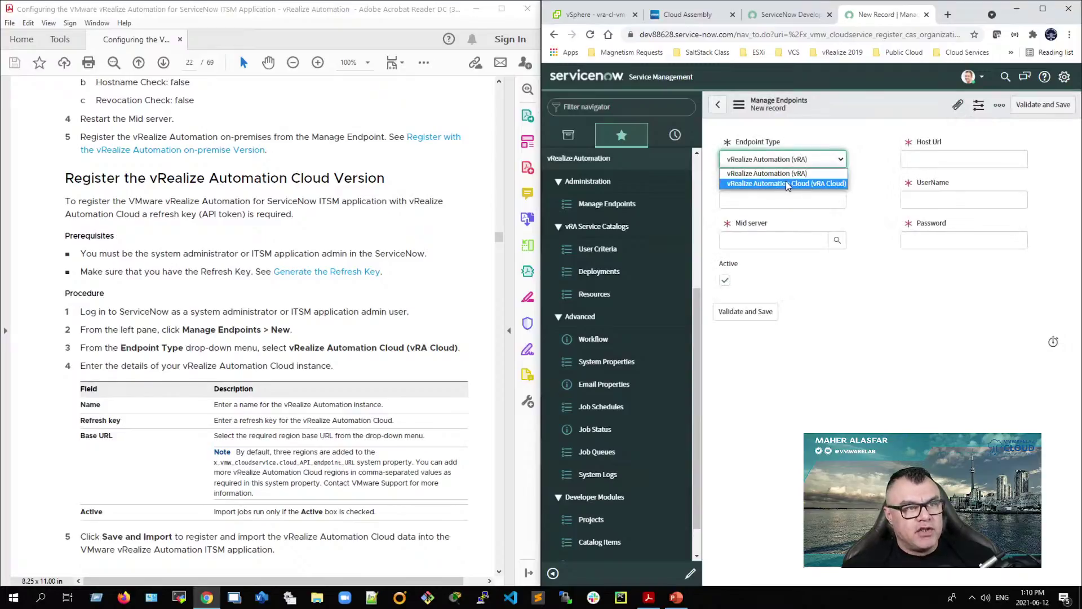
click(785, 184)
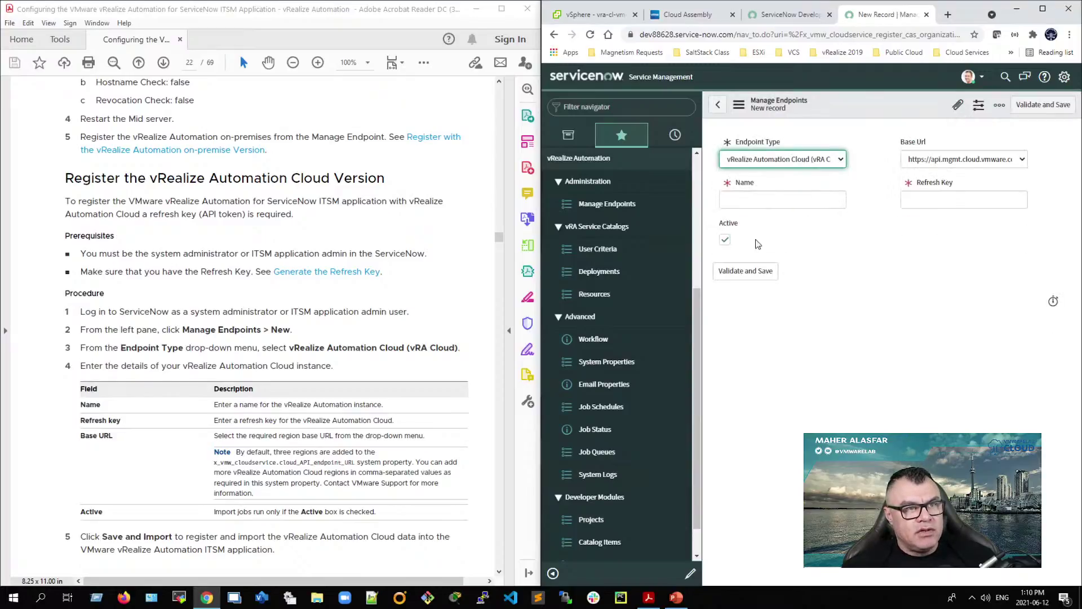
click(743, 203)
click(962, 197)
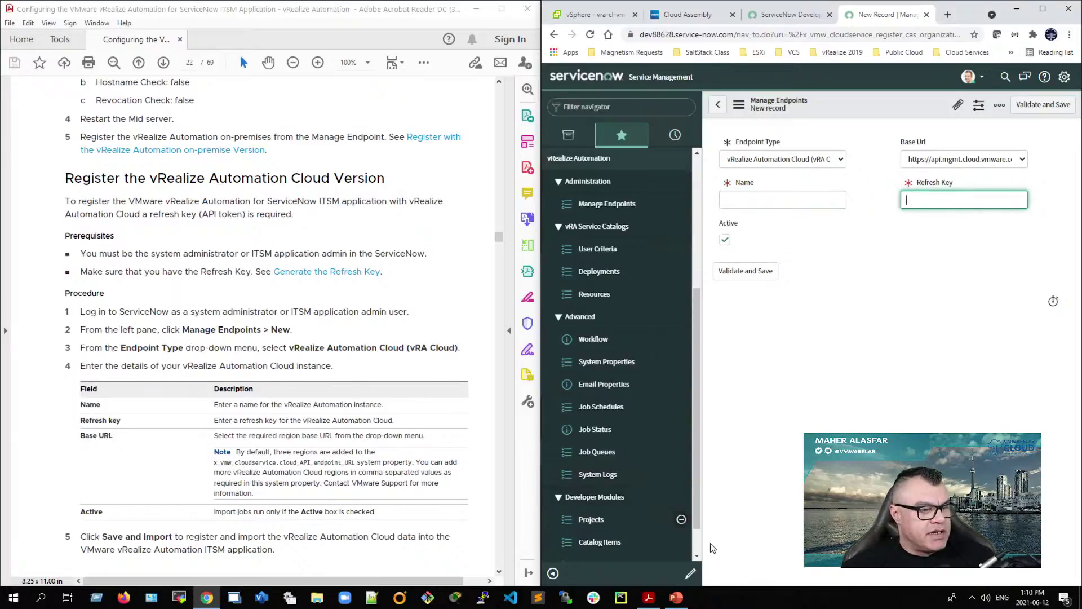
click(677, 600)
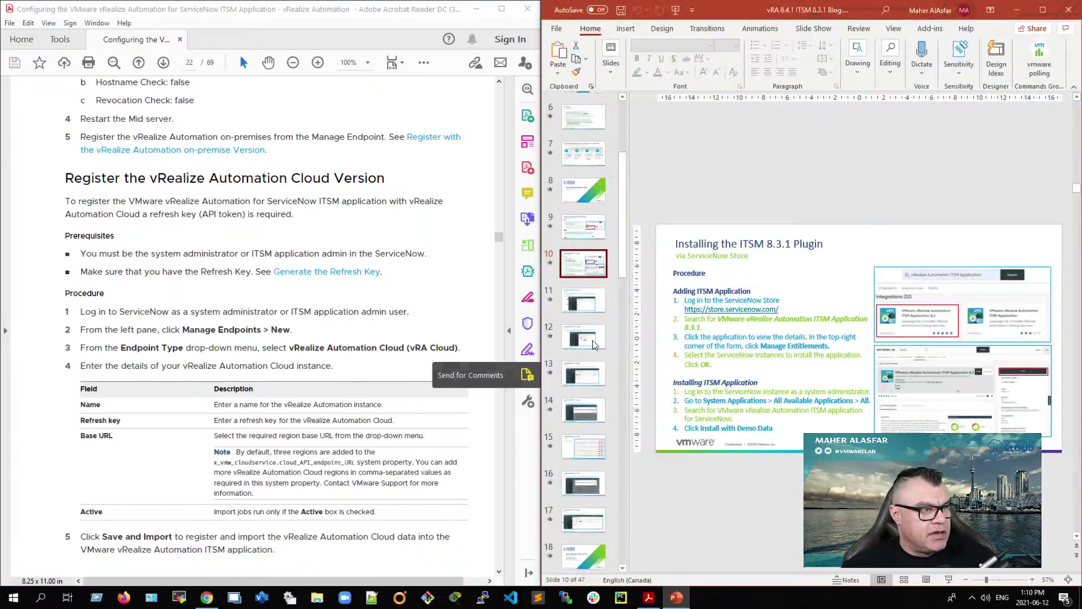
Step: Go to slide 30, Setup the API Token for vRA Cloud, and present it full screen
scroll(588, 360, down, 1)
click(587, 367)
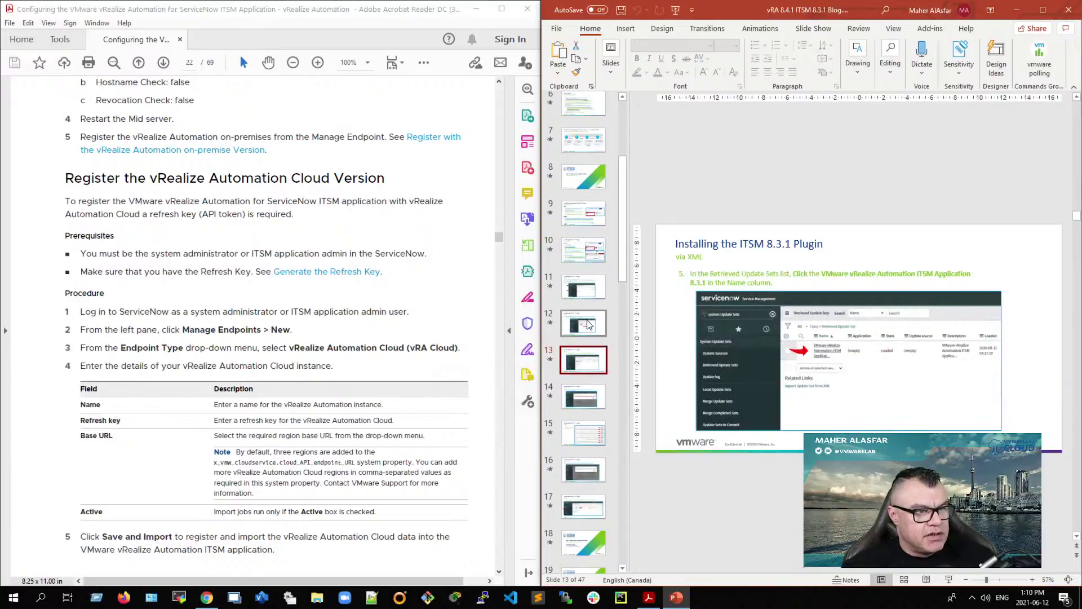
click(588, 324)
scroll(591, 383, down, 5)
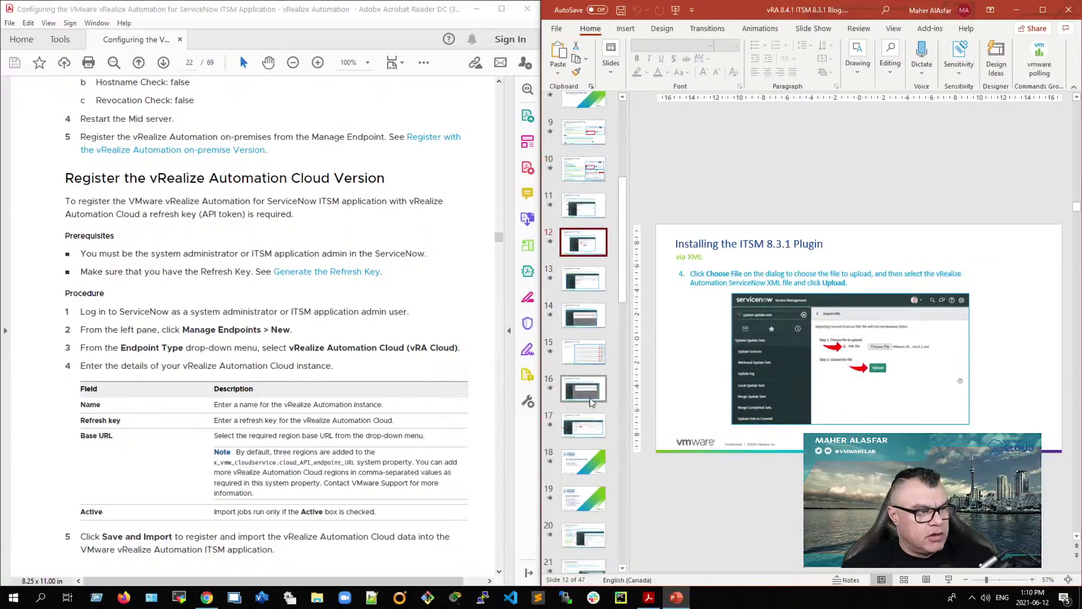
click(585, 467)
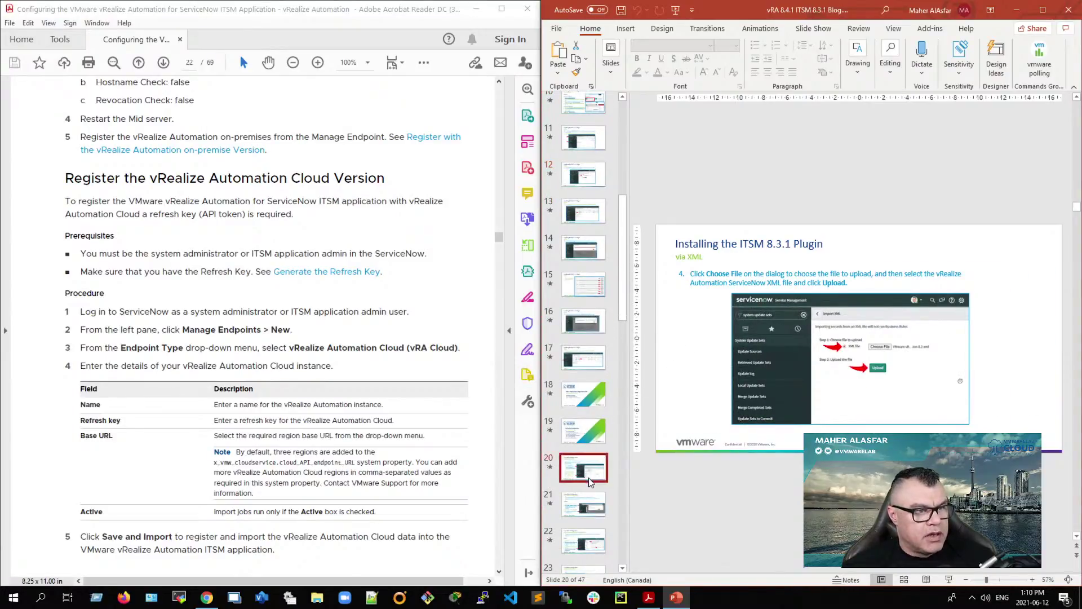
click(582, 507)
scroll(583, 504, down, 5)
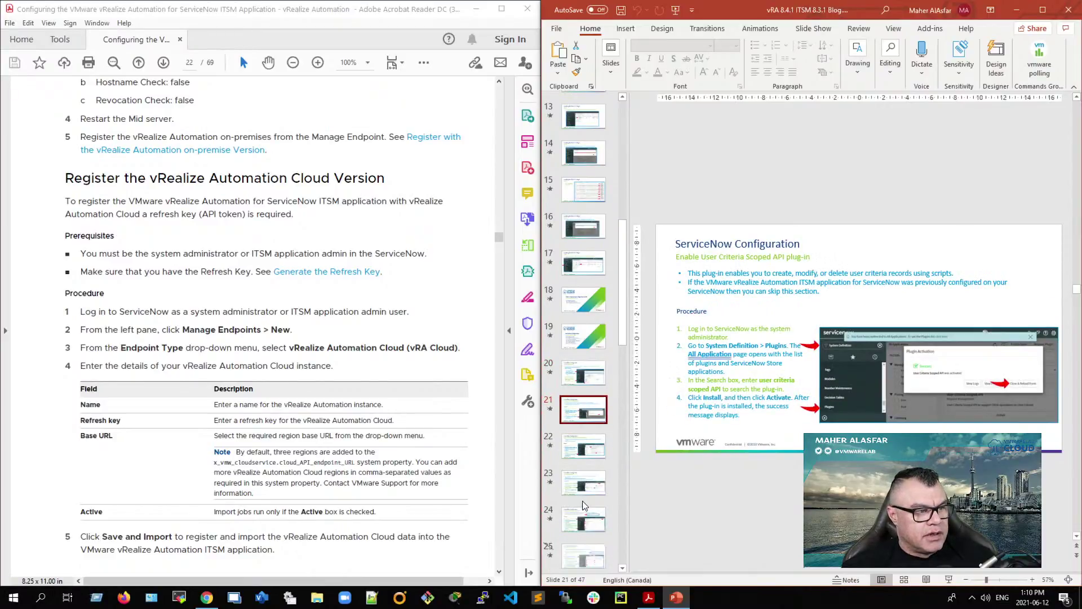
scroll(582, 500, down, 3)
click(584, 497)
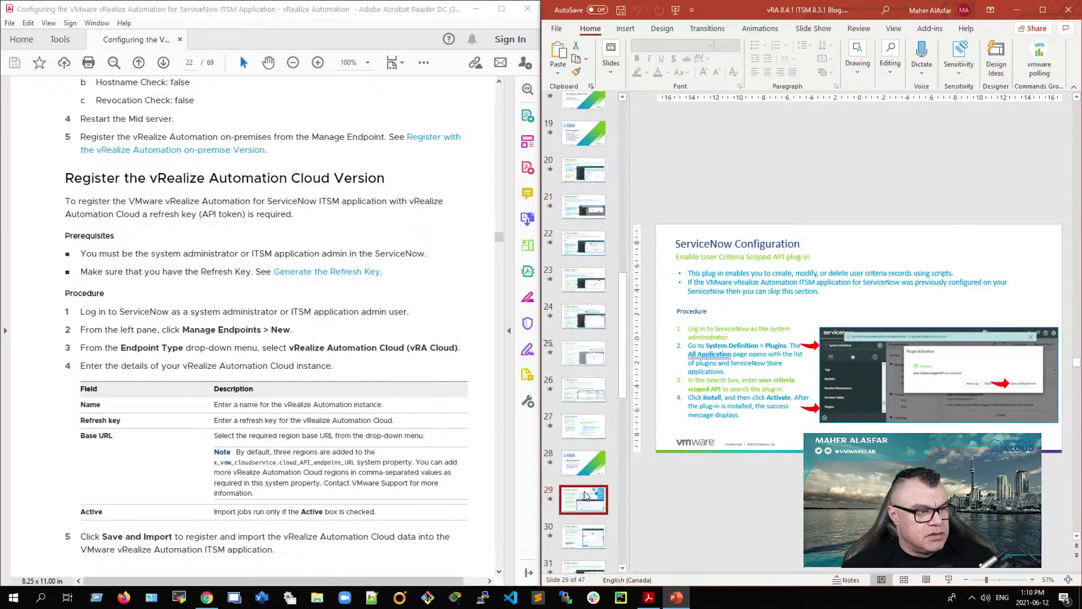
scroll(585, 497, down, 2)
click(587, 474)
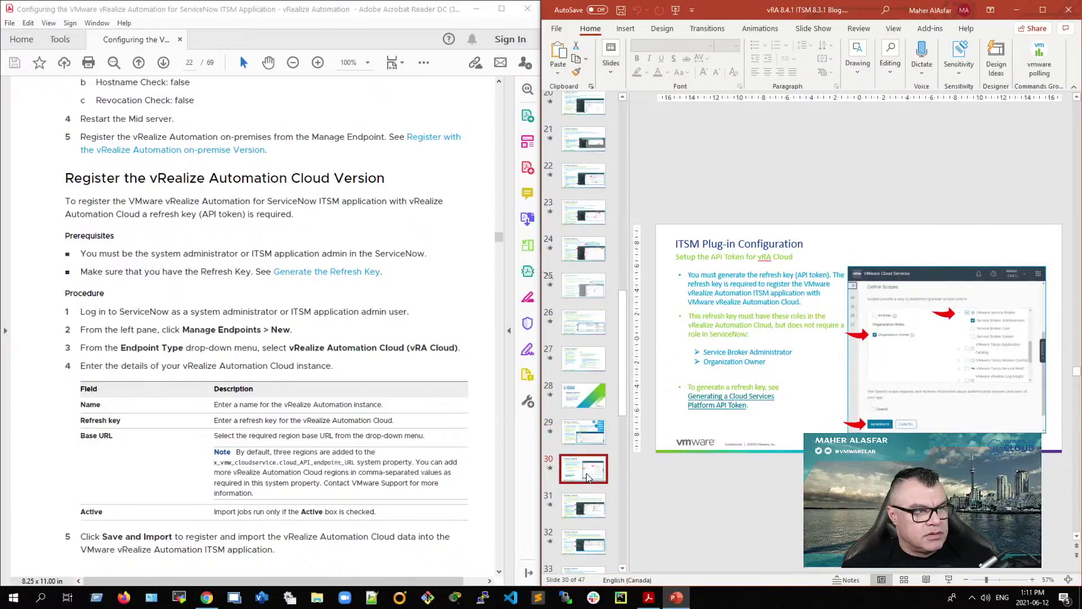
click(948, 580)
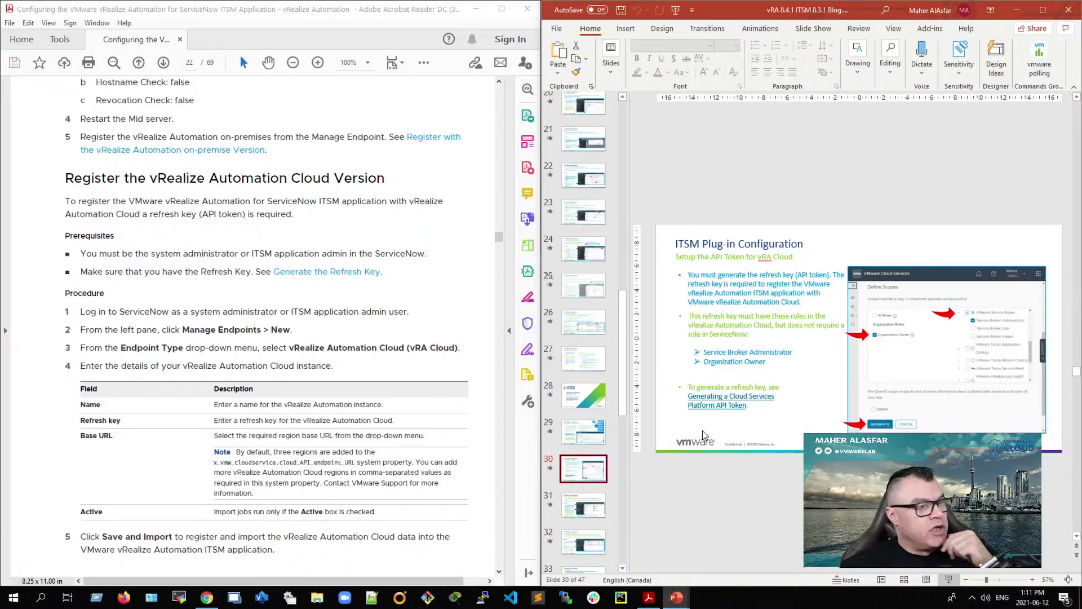
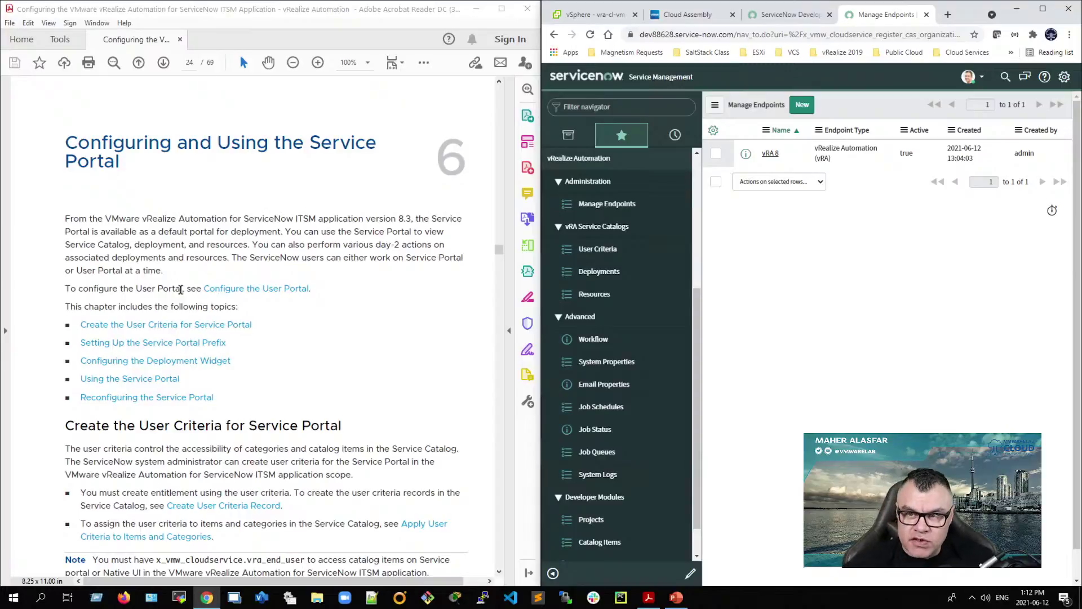
Step: Scroll the guide to page 24 and highlight the 'Create the User Criteria for Service Portal' heading
scroll(186, 451, down, 1)
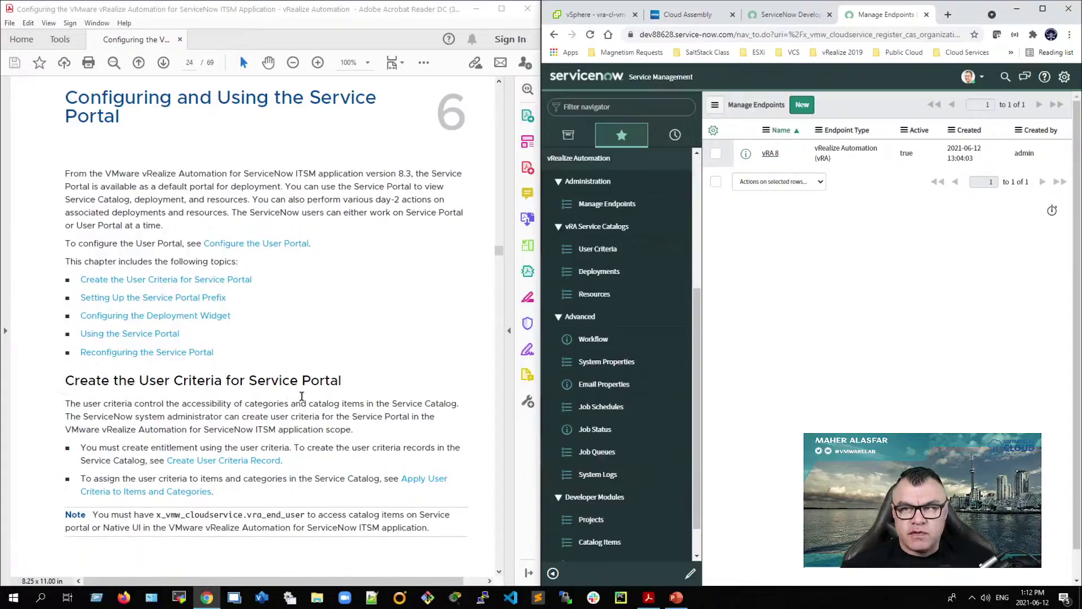
scroll(302, 396, down, 1)
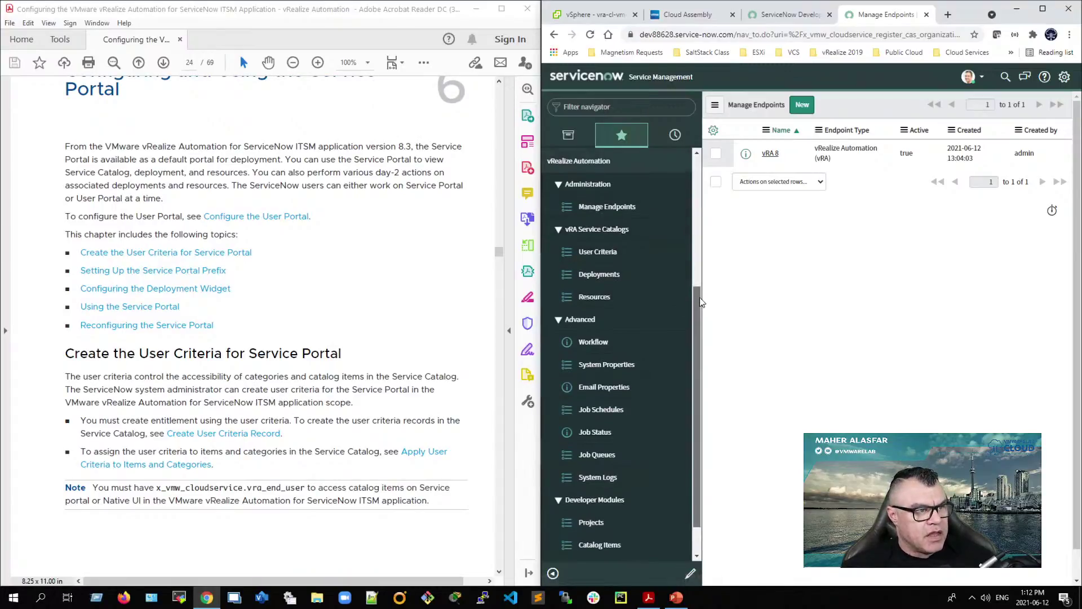
scroll(590, 227, down, 1)
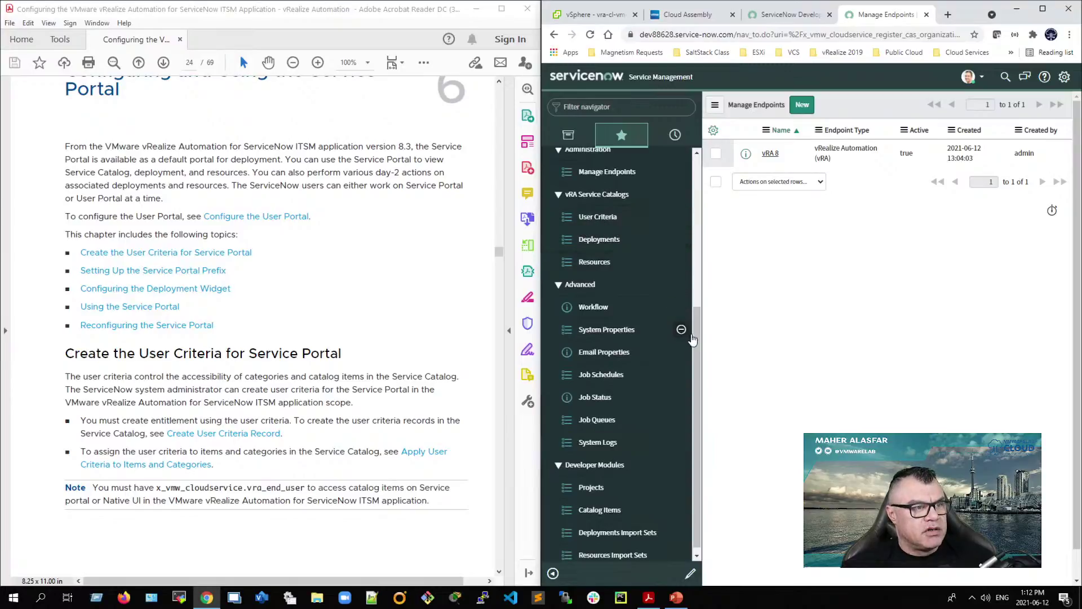
scroll(697, 303, up, 1)
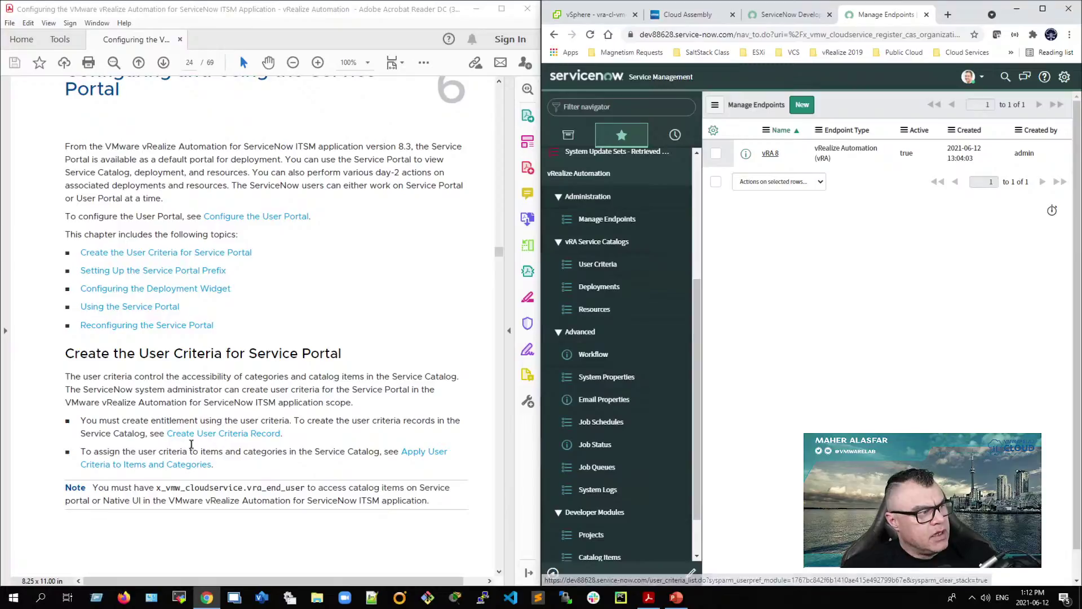
scroll(75, 445, down, 1)
scroll(74, 447, down, 1)
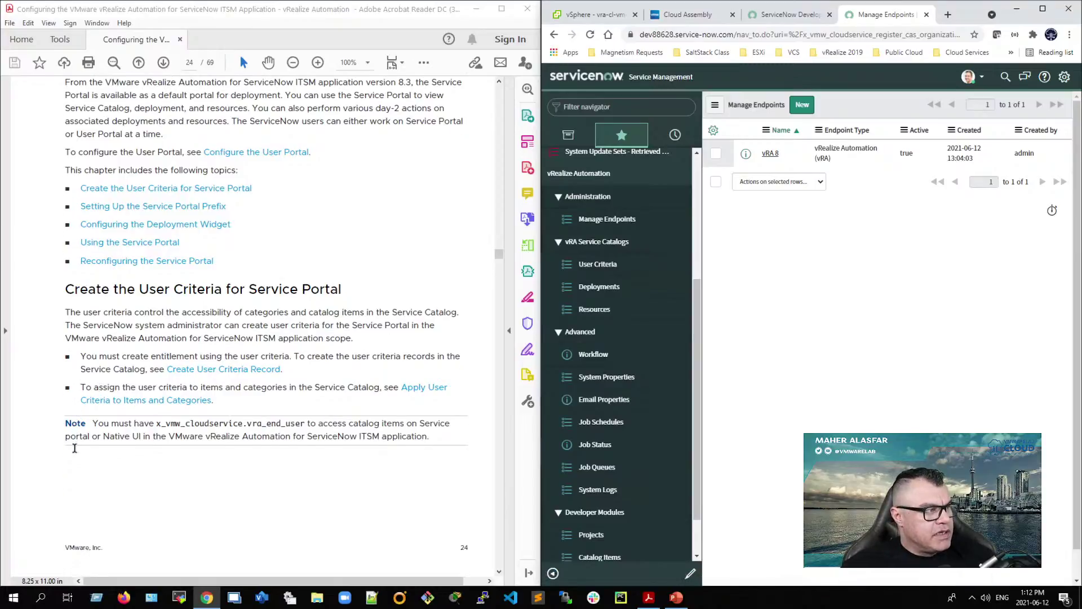
scroll(74, 449, down, 10)
scroll(75, 448, up, 10)
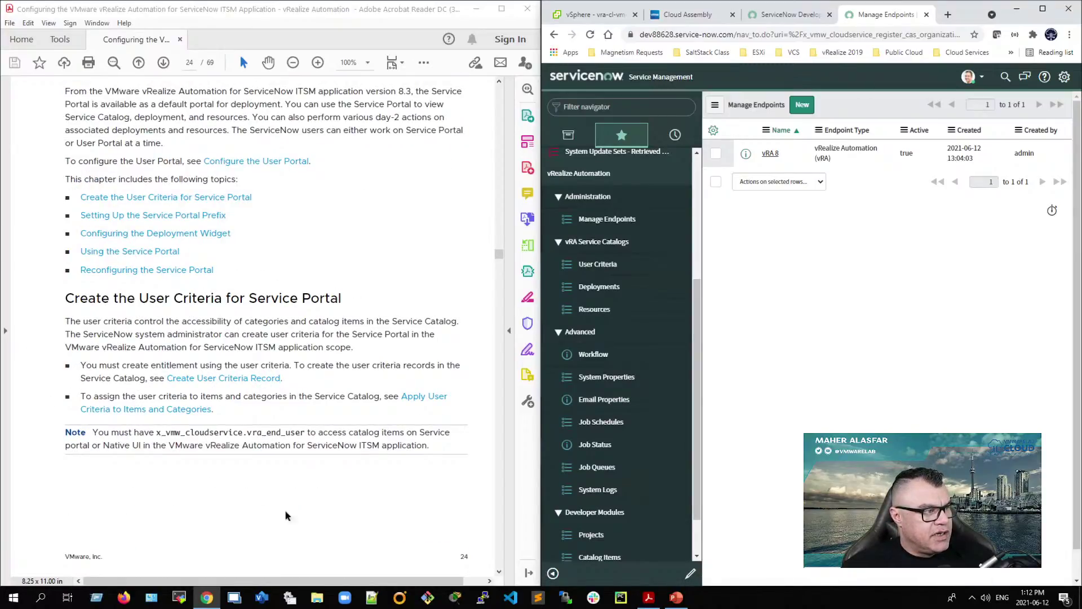
drag(66, 298, 439, 451)
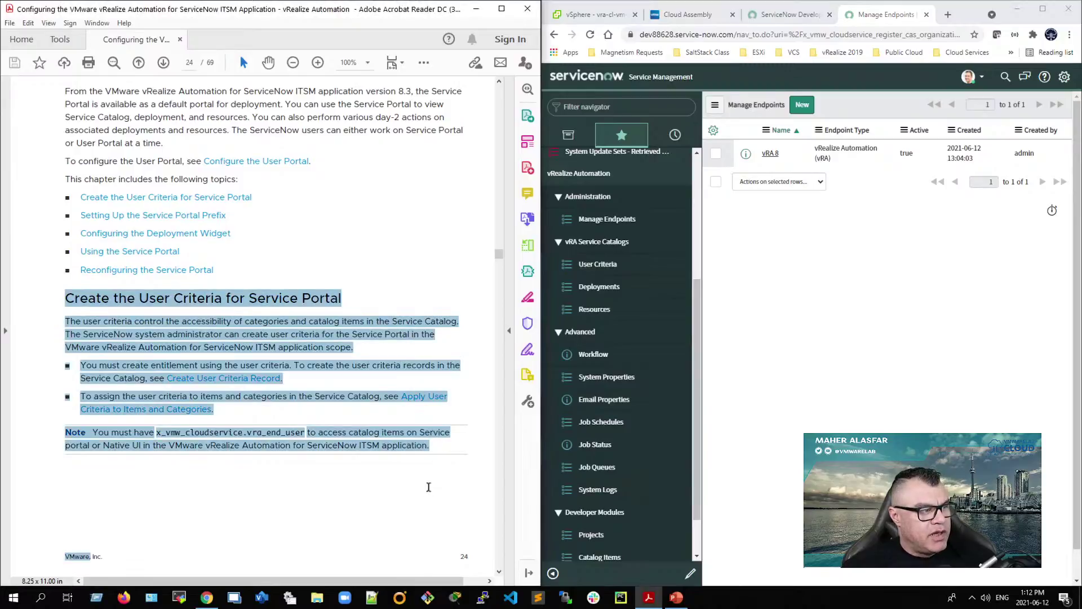
click(336, 493)
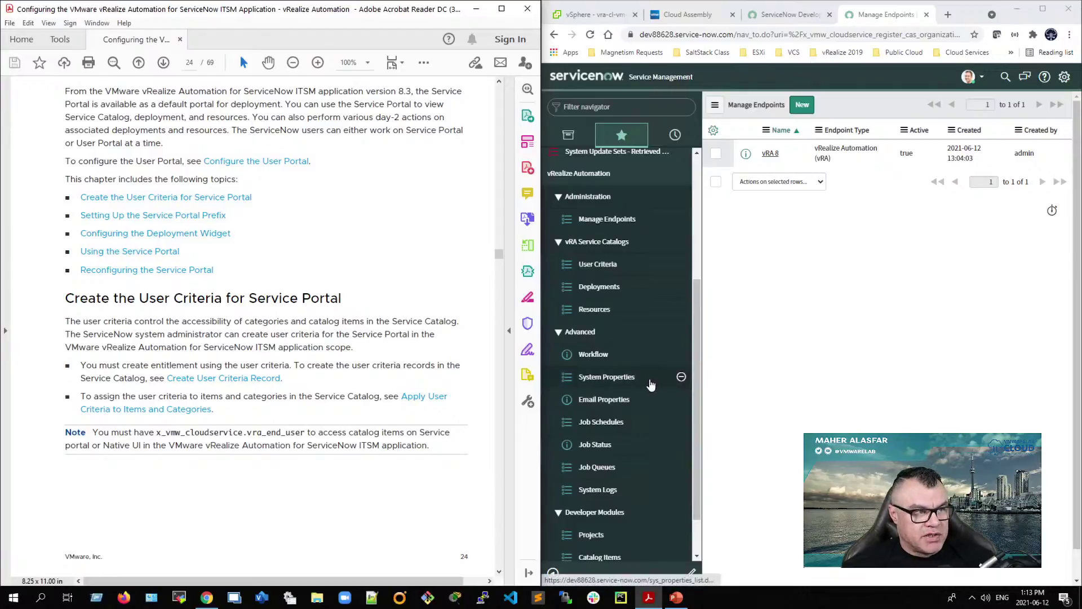
Step: Open the User Criteria list and start a new record named 'UC - ITSM ADMIN'
click(600, 271)
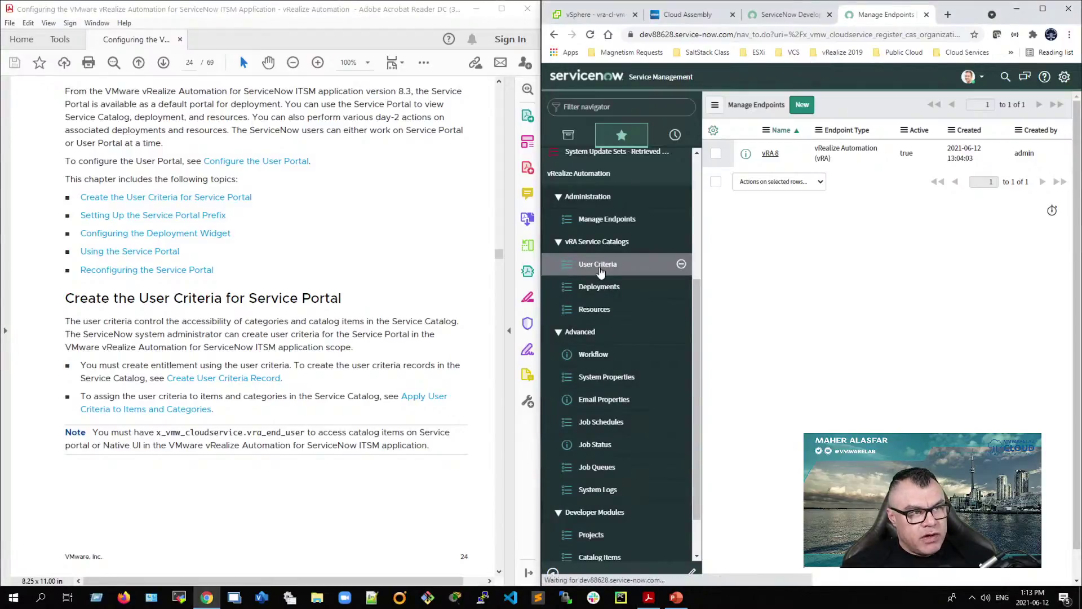
click(809, 107)
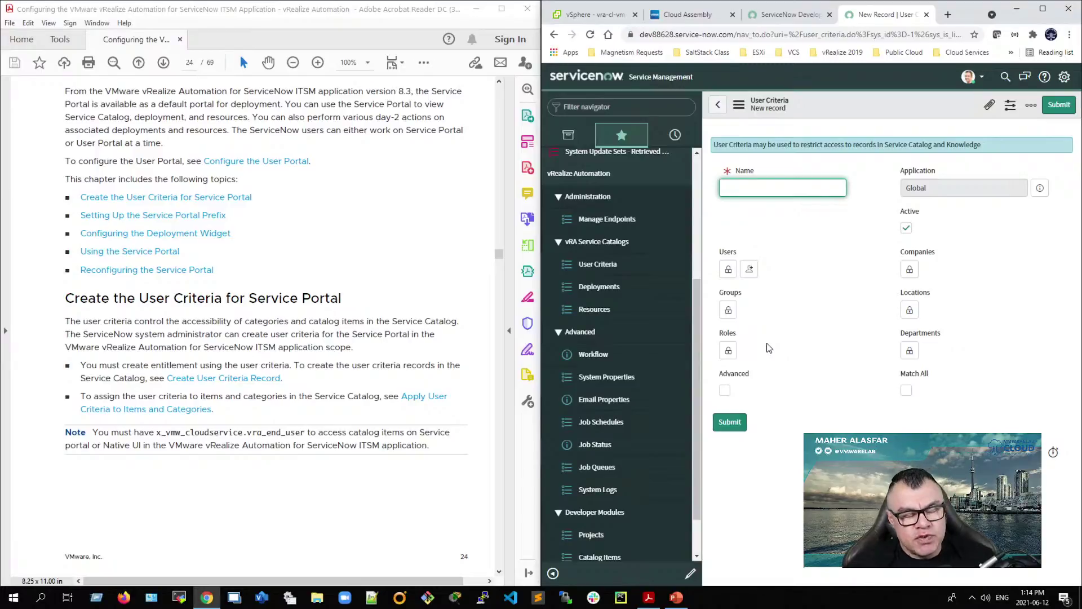
text(ITSM ADMIN)
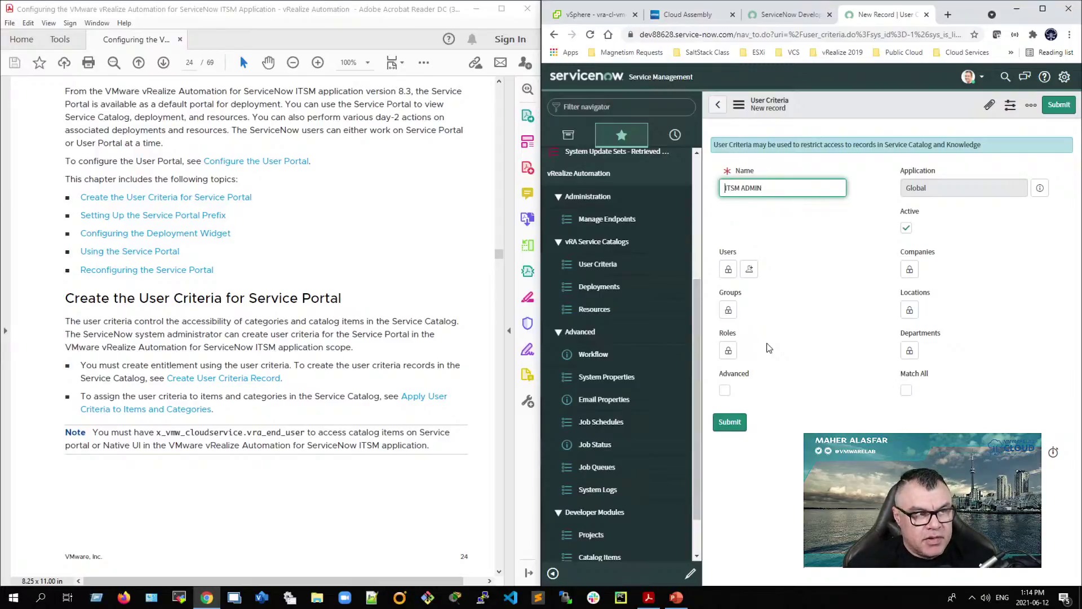
key(Home)
text(UC)
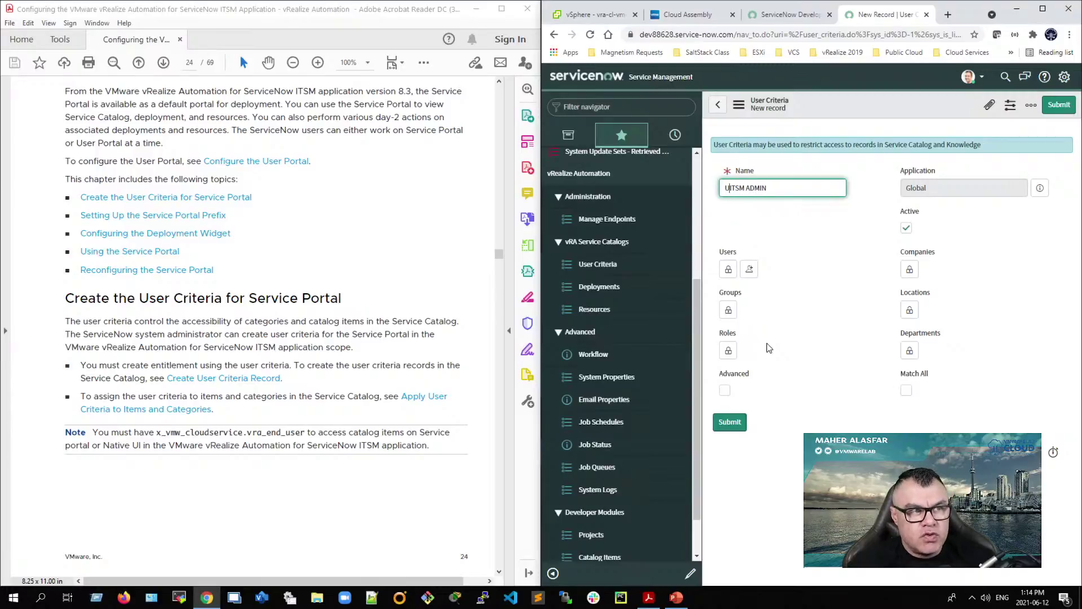
text( -)
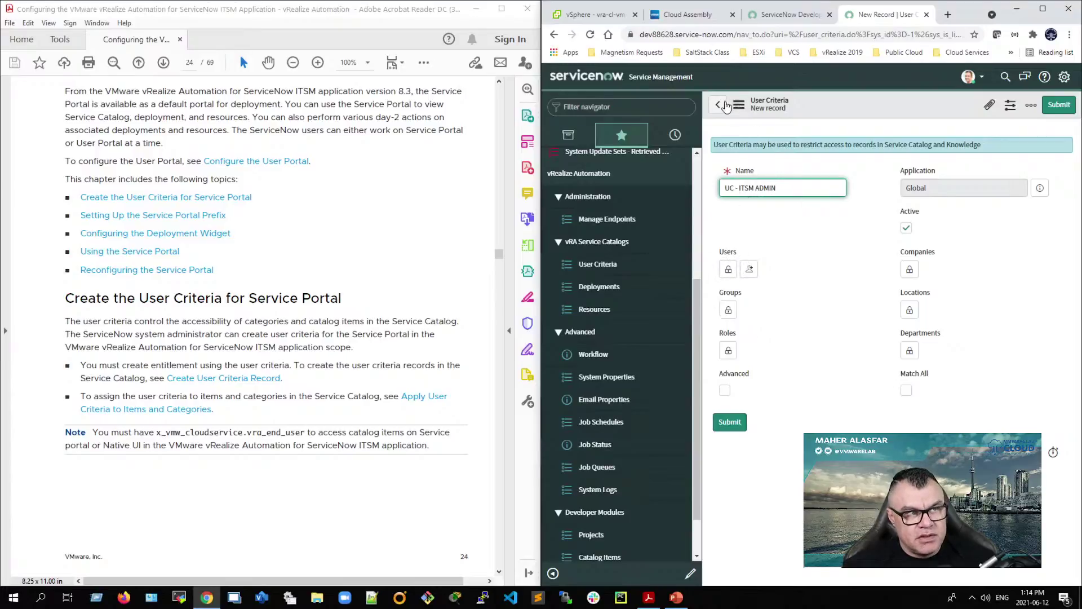
Step: Add the ITSM_Admin user to the criteria, submit it, and begin another blank record
click(728, 269)
text(itsm)
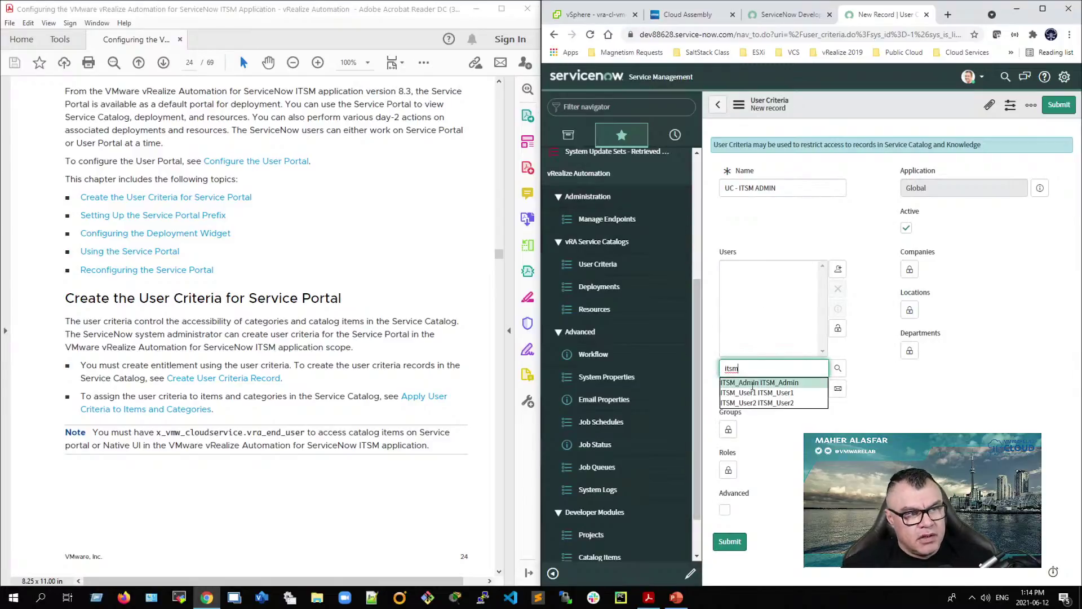
double_click(760, 383)
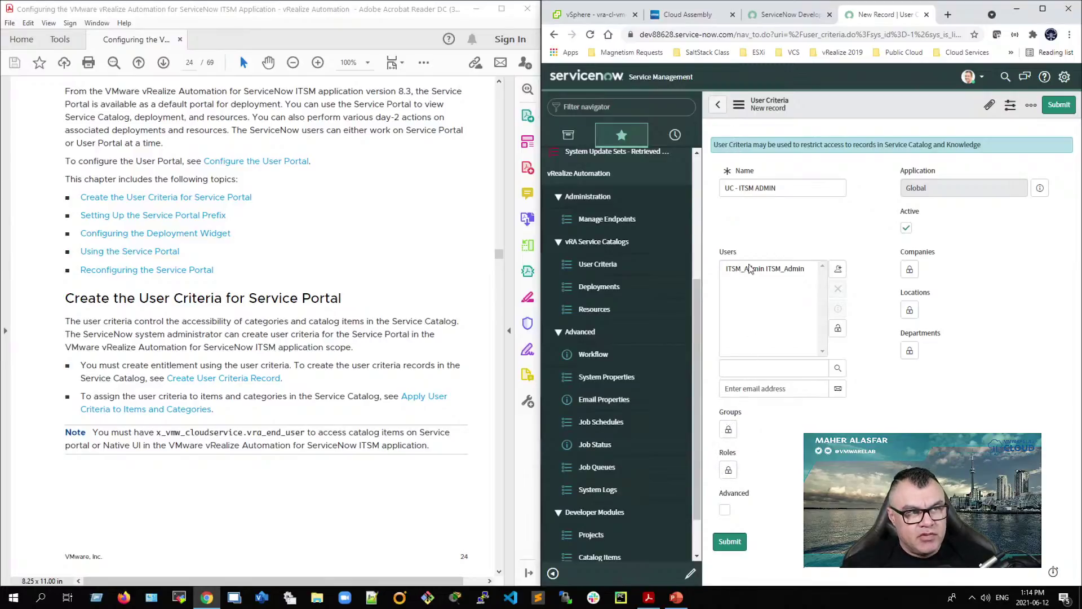
click(729, 542)
click(809, 105)
click(780, 188)
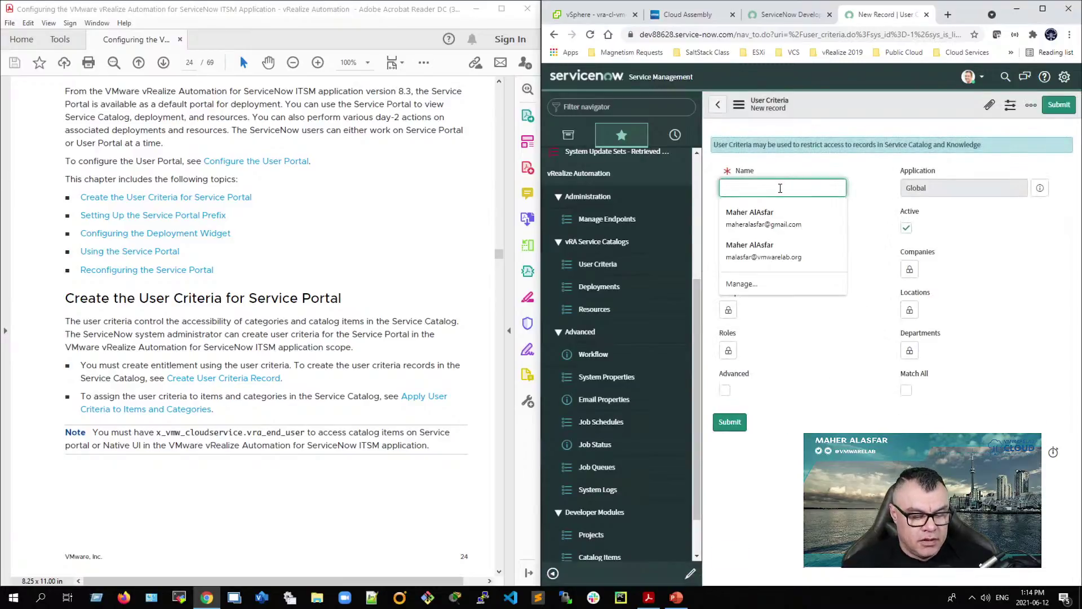
Step: Create user criteria 'UC - ITSM User 1' containing ITSM_User1 and submit it
text(UC)
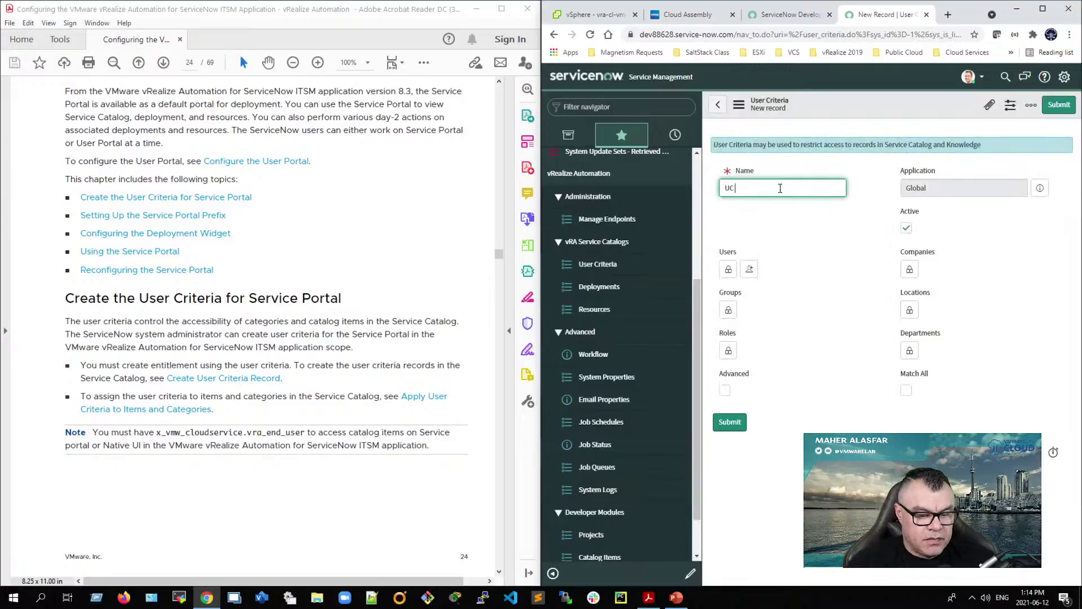
text( - ITSM User 1)
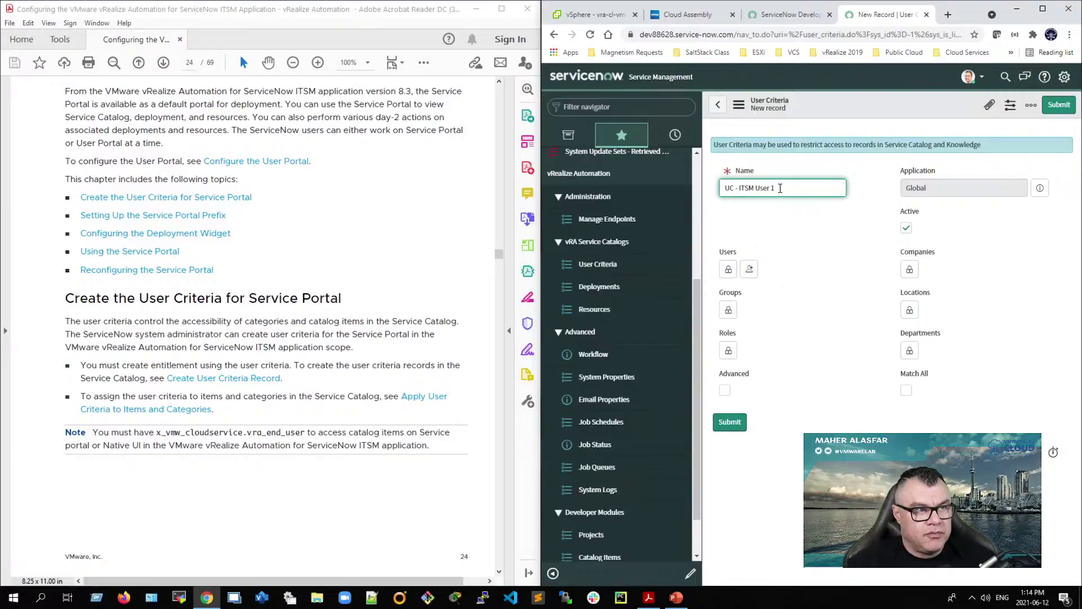
click(728, 269)
text(itsm)
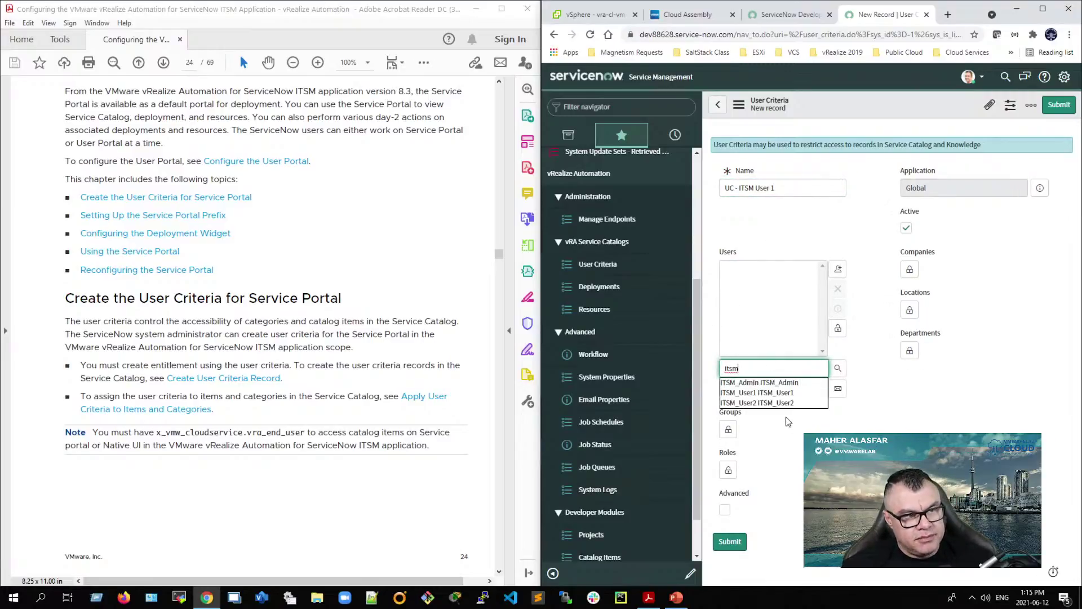
click(774, 392)
click(732, 542)
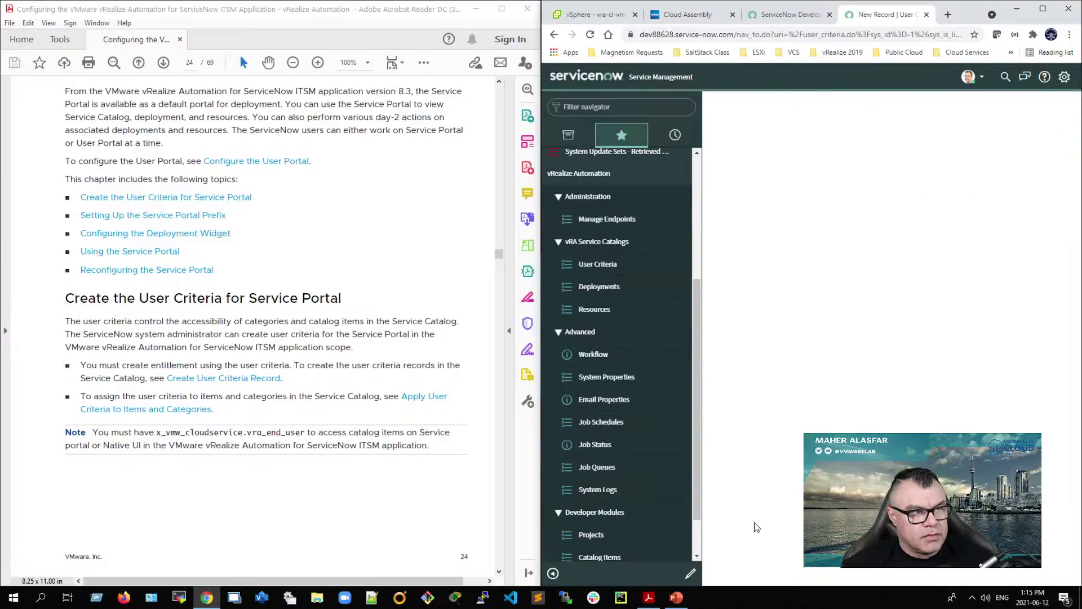
Step: Create user criteria 'UC - ITSM User 2' containing ITSM_User2 and submit it
click(808, 106)
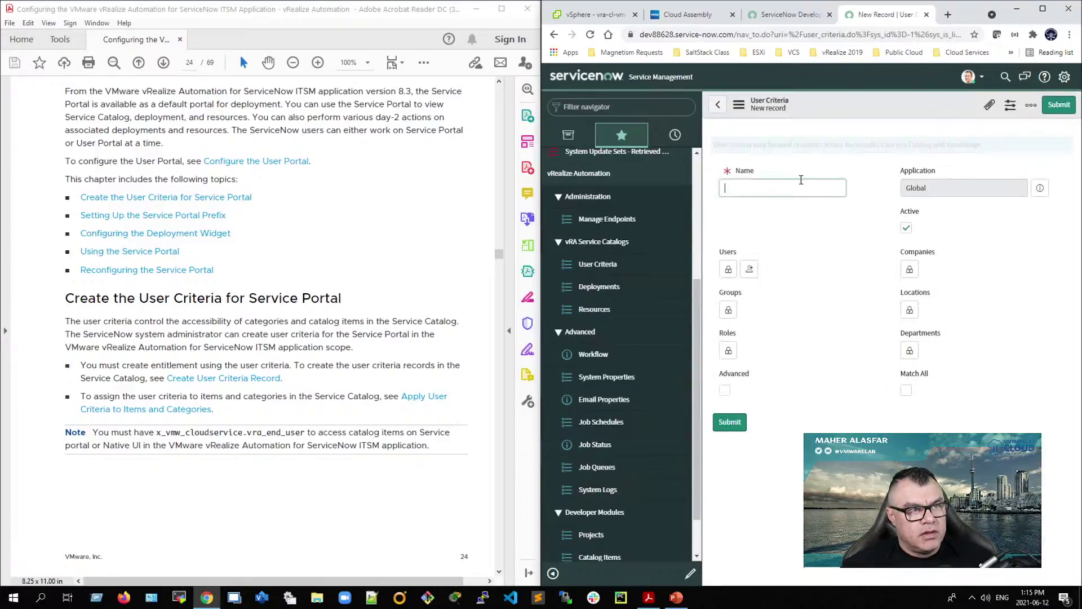
click(800, 181)
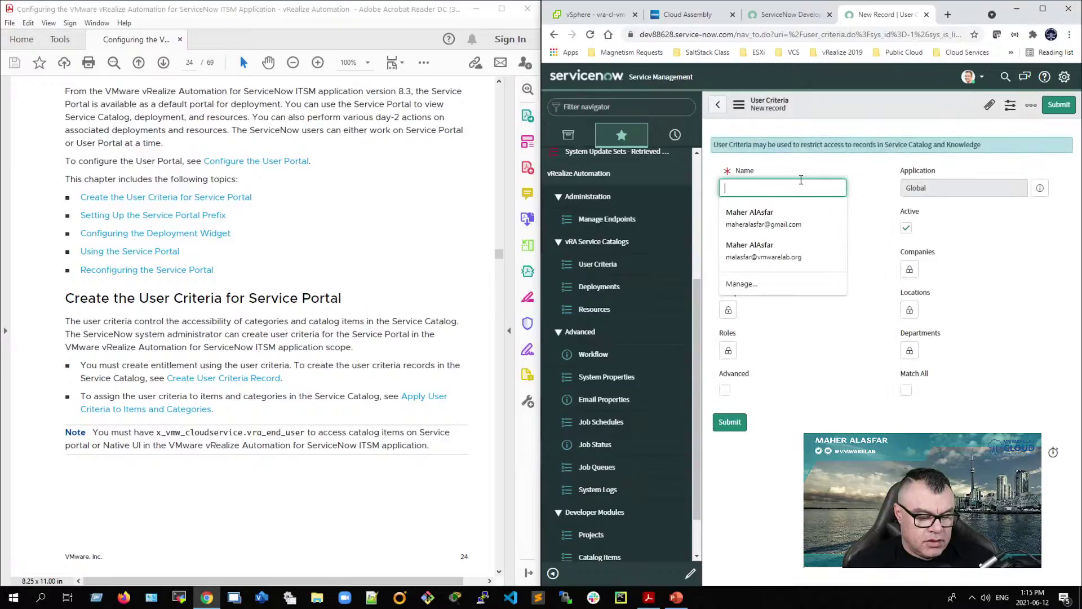
text(UC - ITSM User 2)
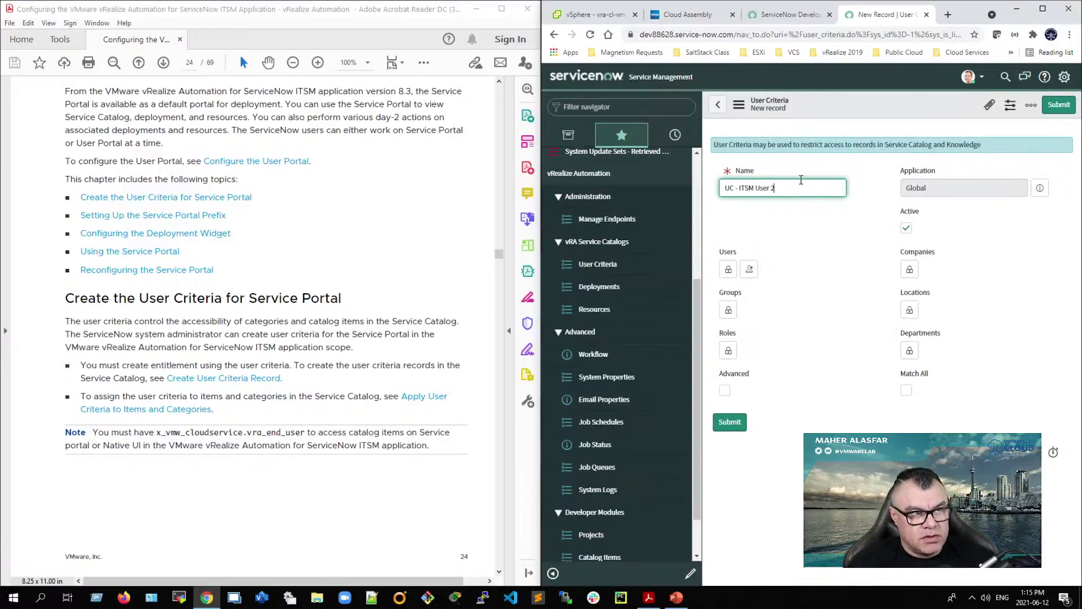
click(728, 269)
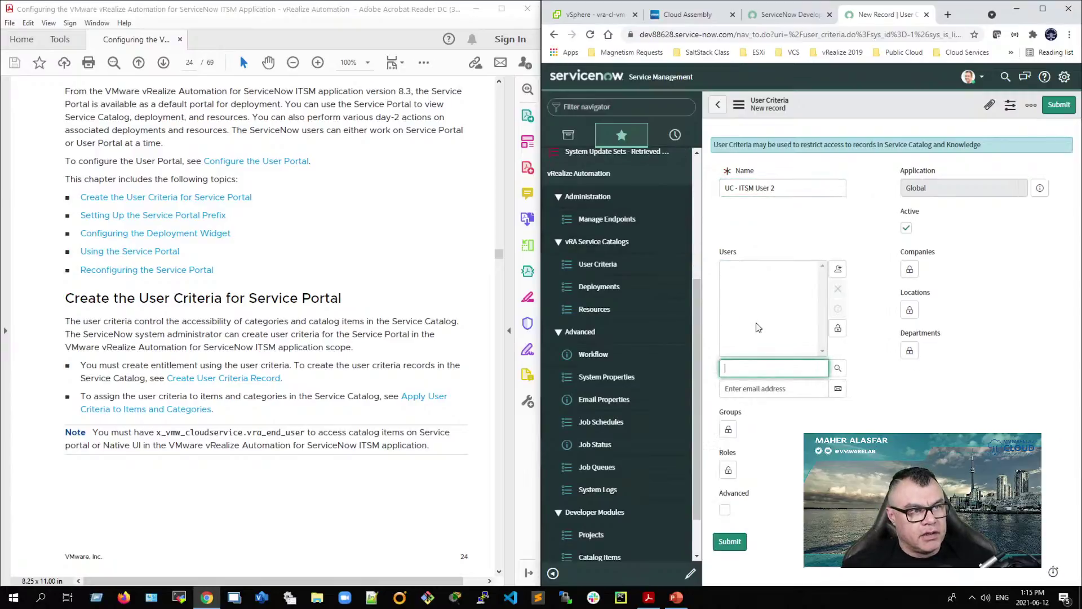
text(itsm)
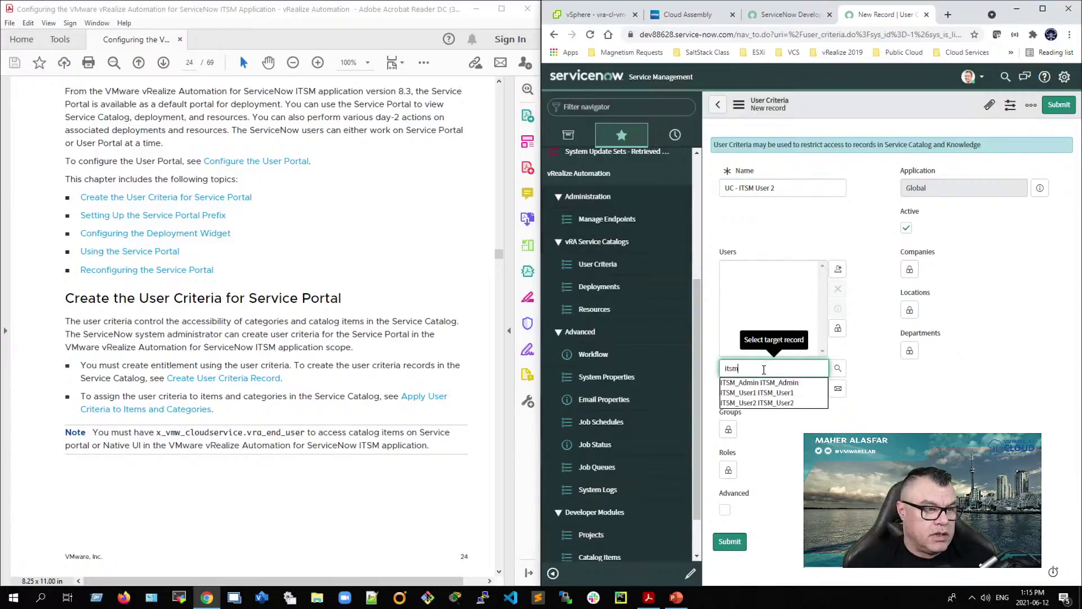
click(788, 402)
click(729, 541)
click(923, 104)
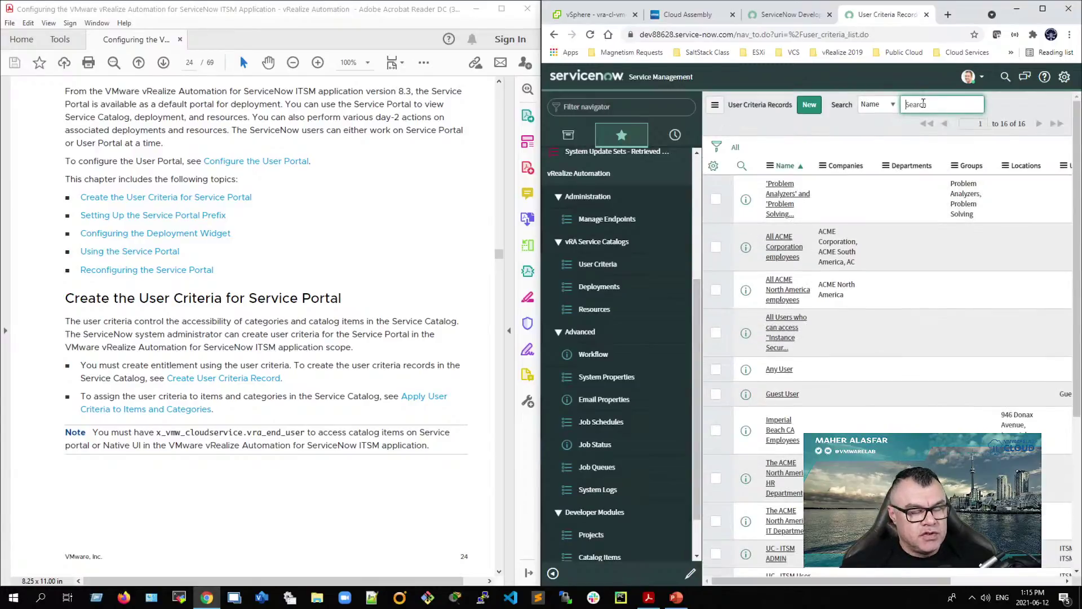
Step: Filter the user criteria list to names starting with 'UC' and maximize the browser
text(UC)
key(Return)
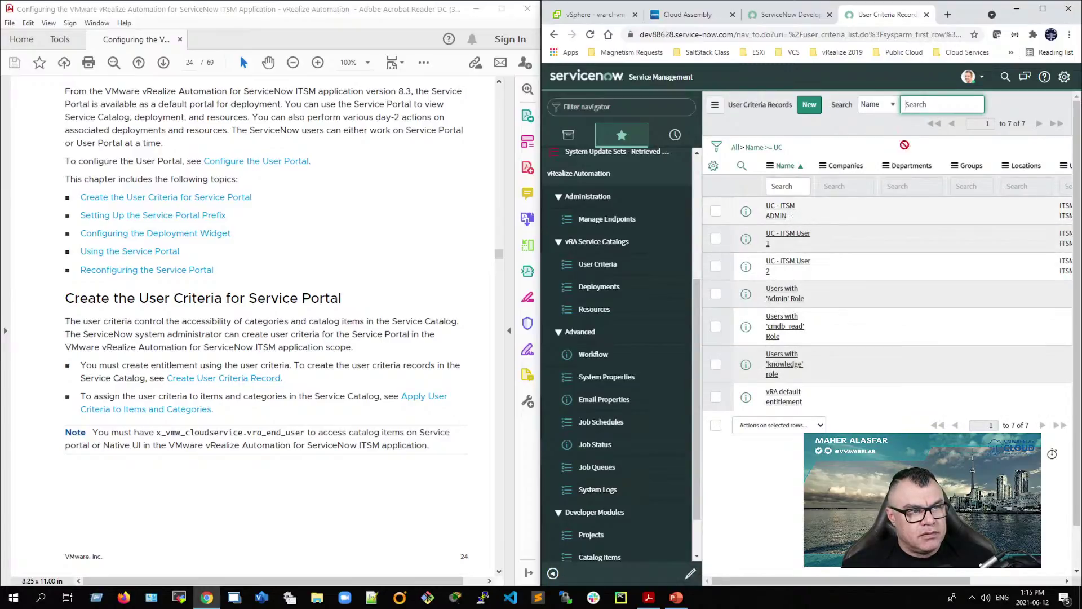
click(1043, 9)
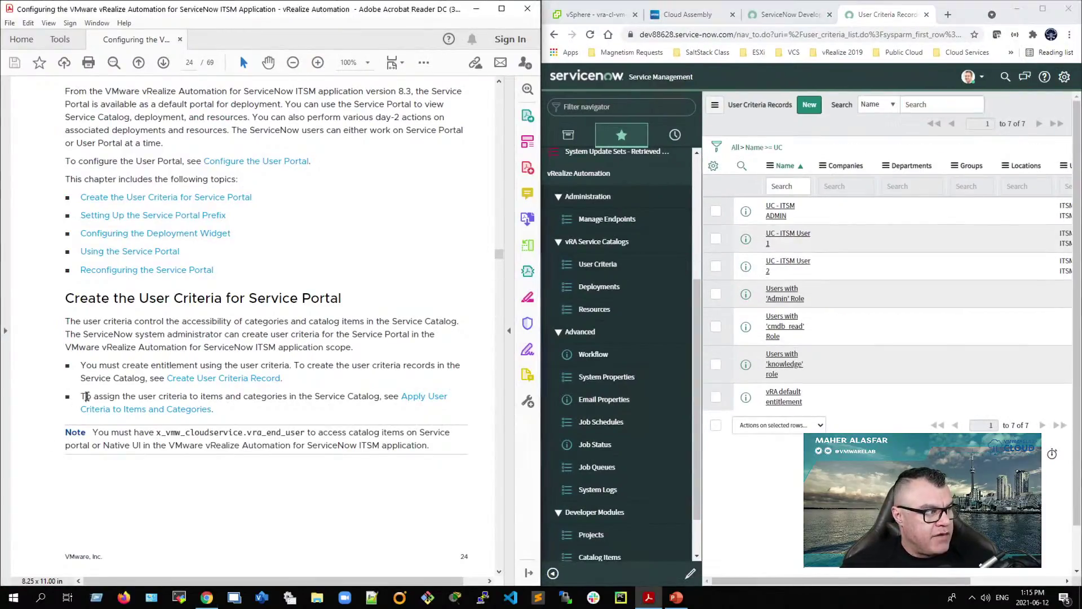
Step: Highlight the guide's instructions on assigning user criteria, then open the vRA Projects list
drag(84, 397, 186, 397)
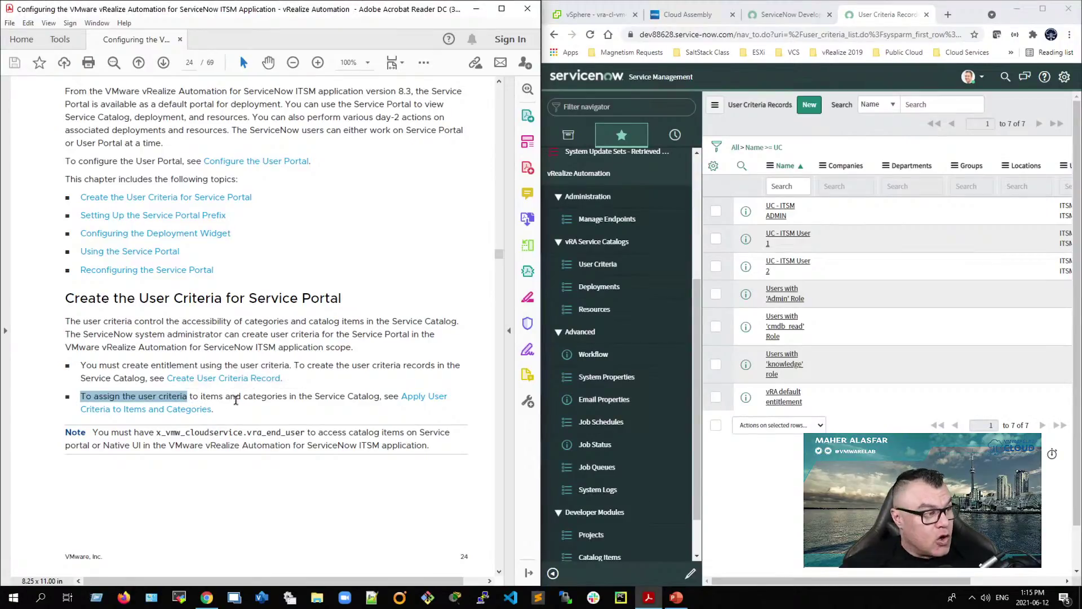
double_click(265, 397)
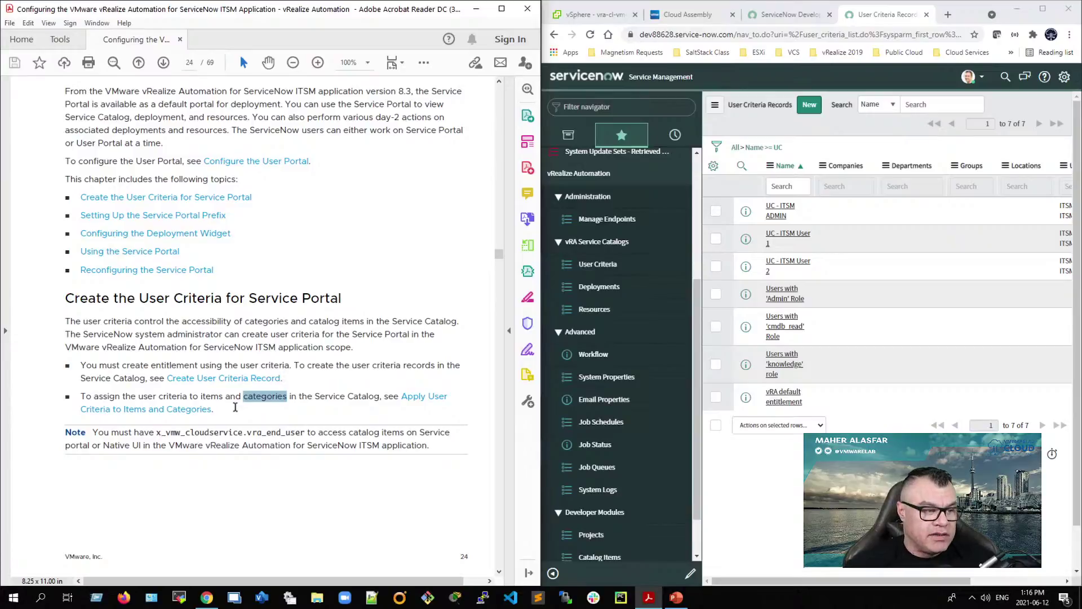
click(610, 542)
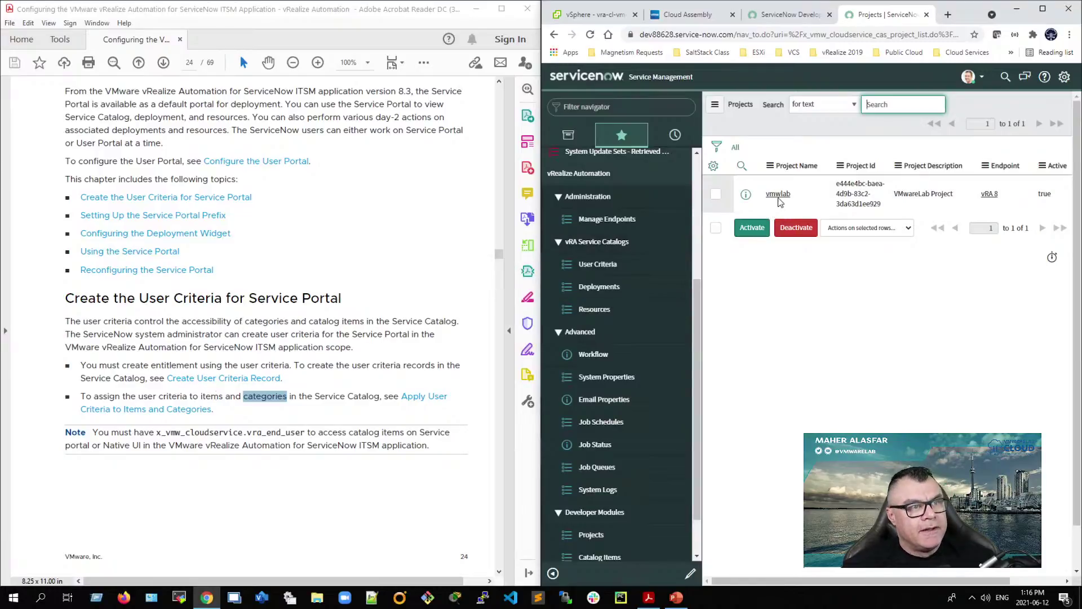
Step: Open the vmwlab project record and scroll down to its Users and Catalog Item sections
click(780, 198)
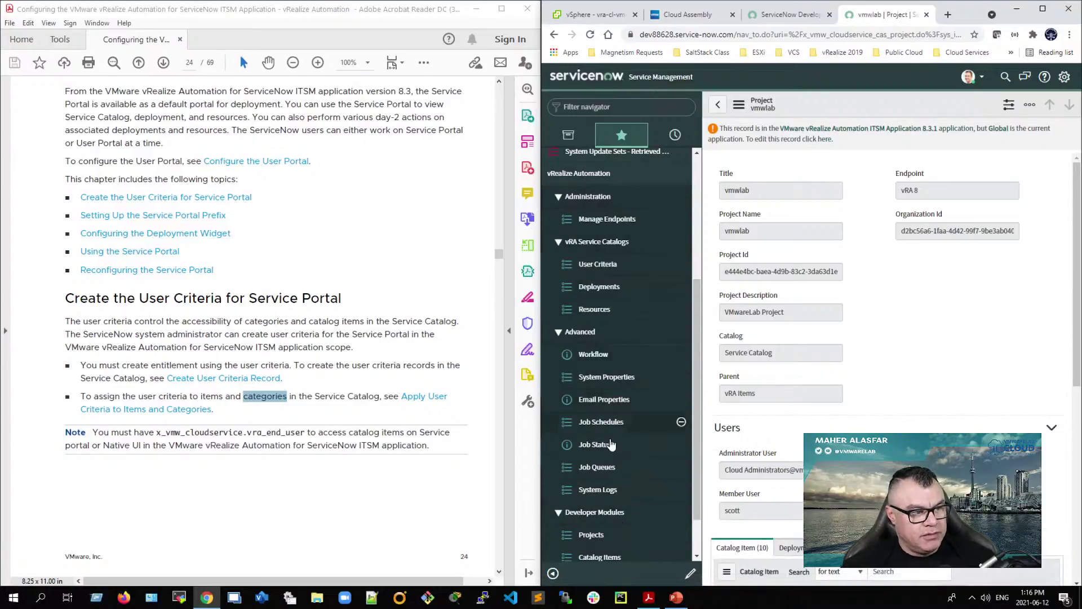
scroll(613, 448, down, 1)
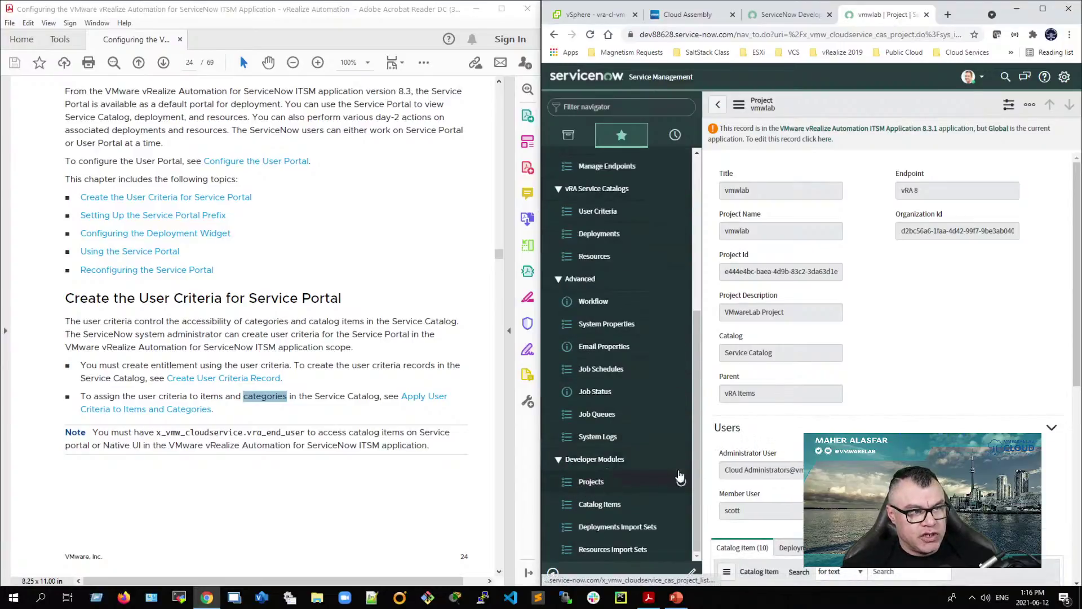
scroll(863, 390, down, 4)
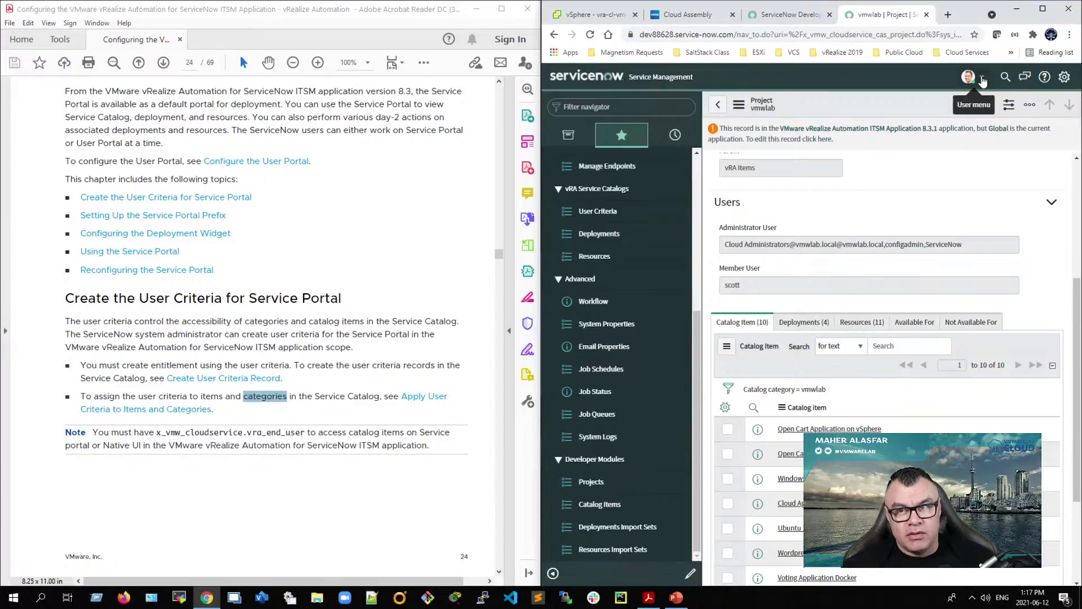
click(983, 80)
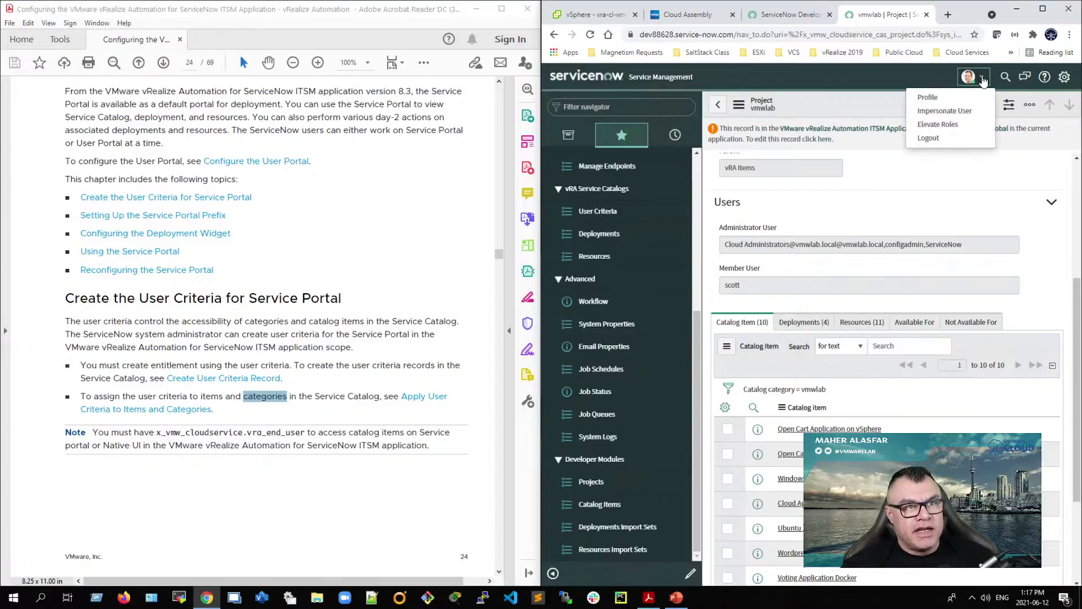
Step: Pick VMware vRealize Automation ITSM Application 8.3.1 in the header application picker
click(1042, 9)
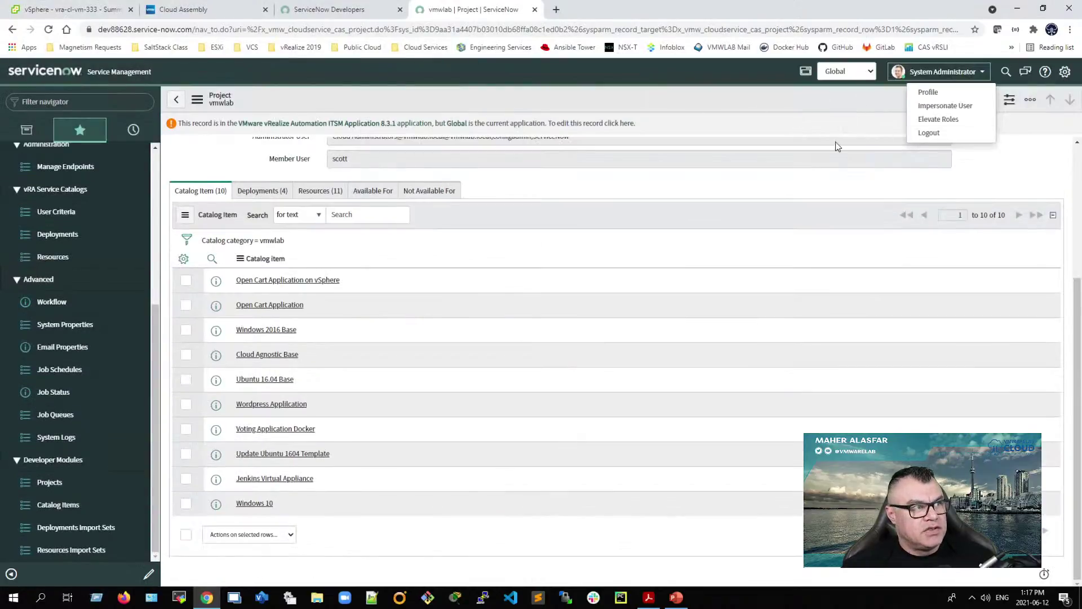
scroll(837, 189, up, 1)
click(836, 190)
scroll(834, 191, up, 3)
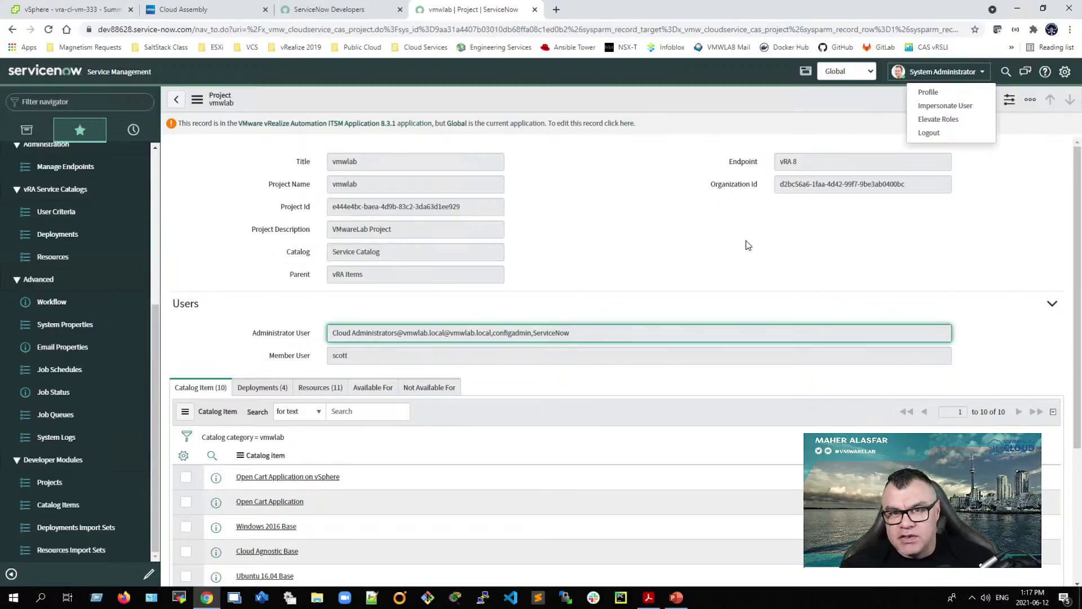
click(841, 73)
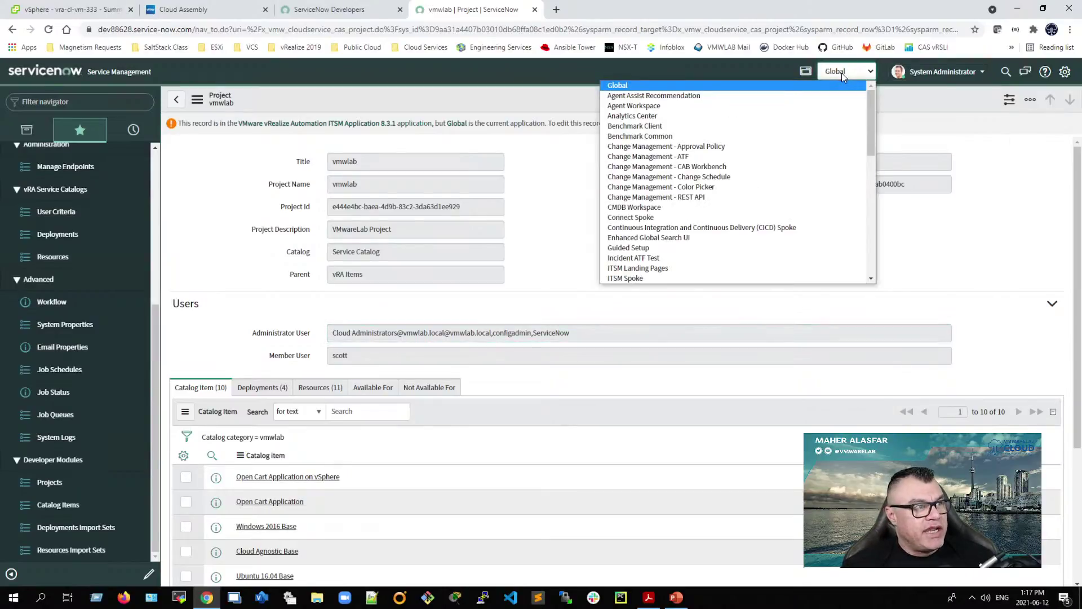
click(555, 227)
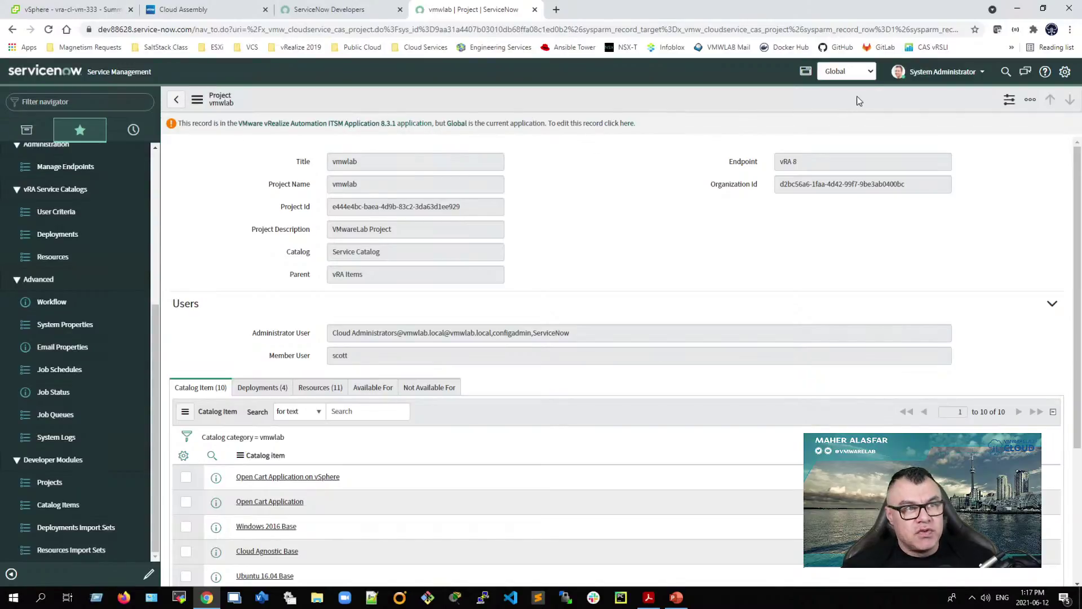
click(860, 74)
drag(871, 131, 835, 250)
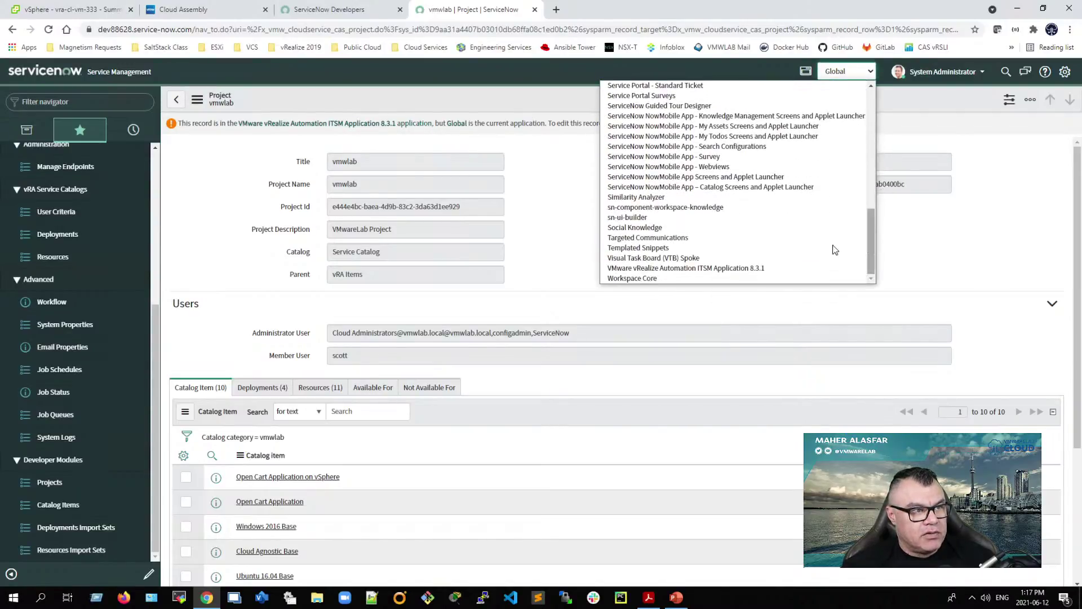
click(732, 269)
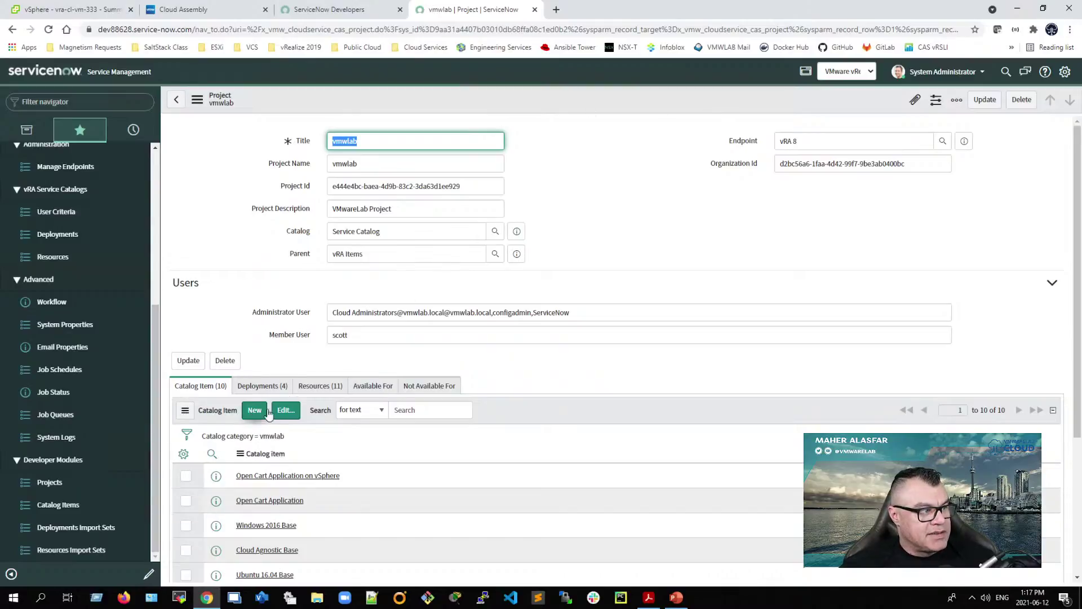
Step: Add 'UC - ITSM User 1' to vmwlab's Available For list, filtering the collection by 'uc', and save
click(375, 394)
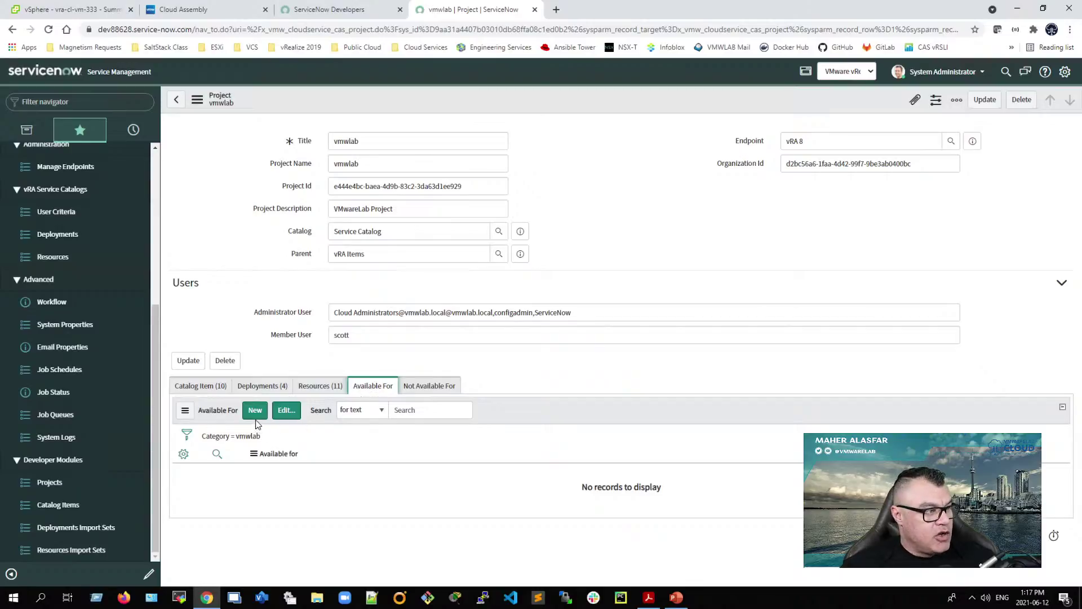
click(286, 411)
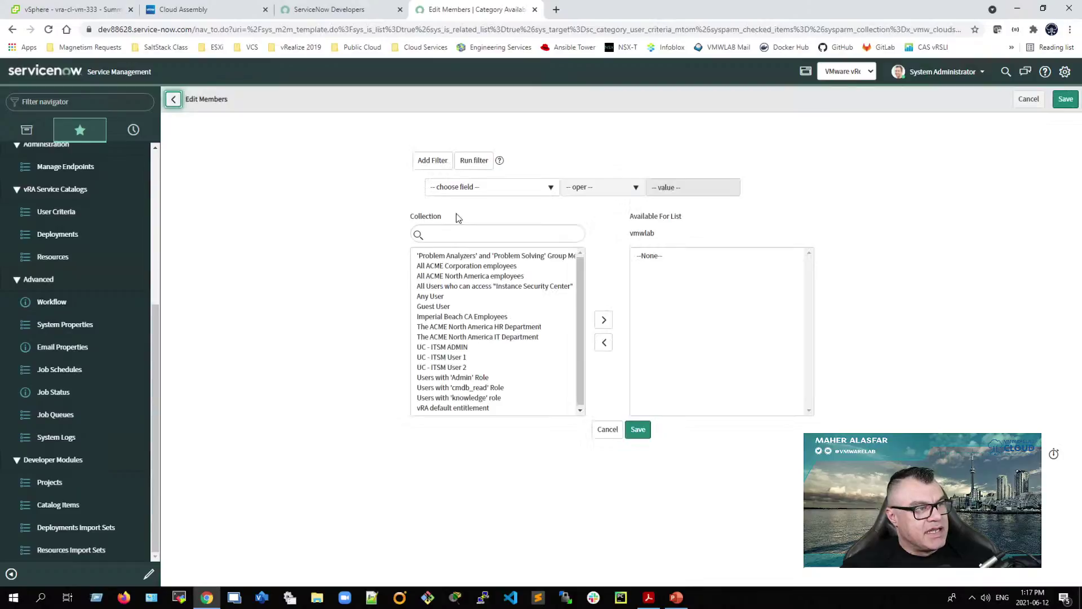
click(456, 235)
text(itsm)
drag(458, 236, 417, 237)
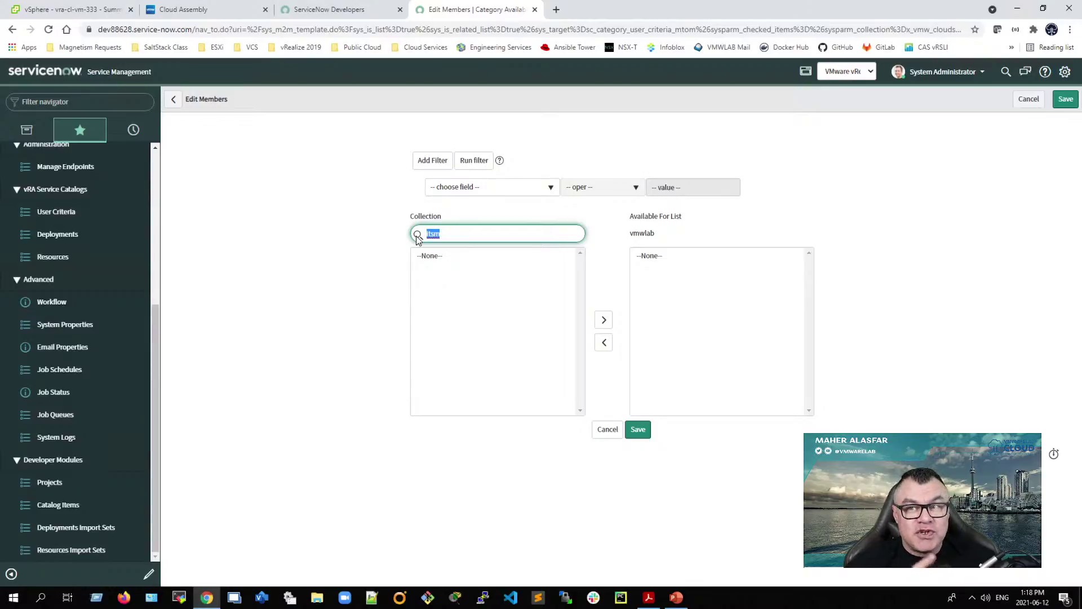
text(uc)
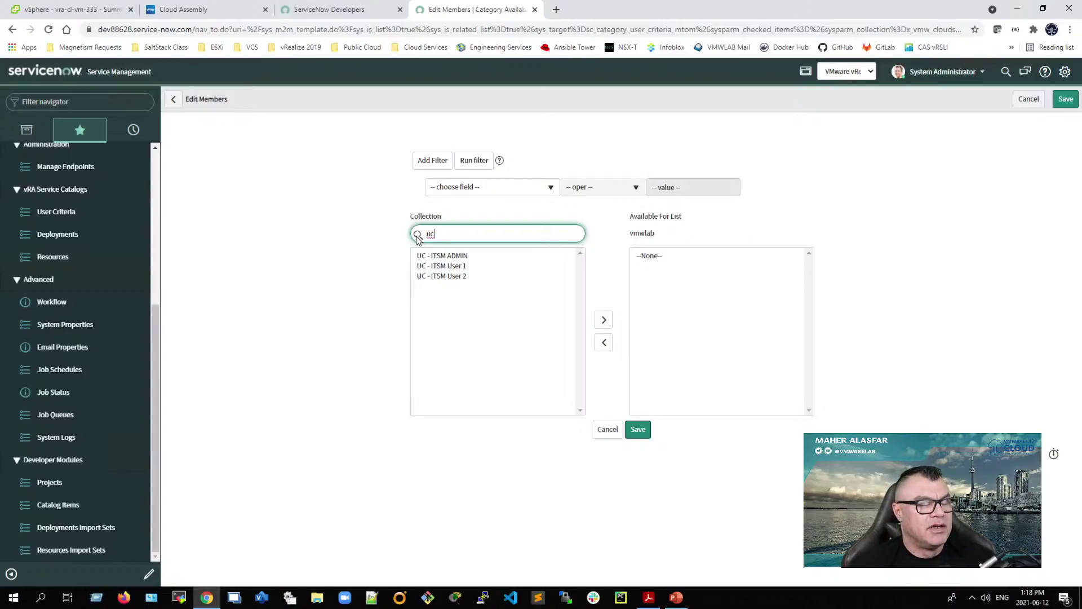
click(457, 266)
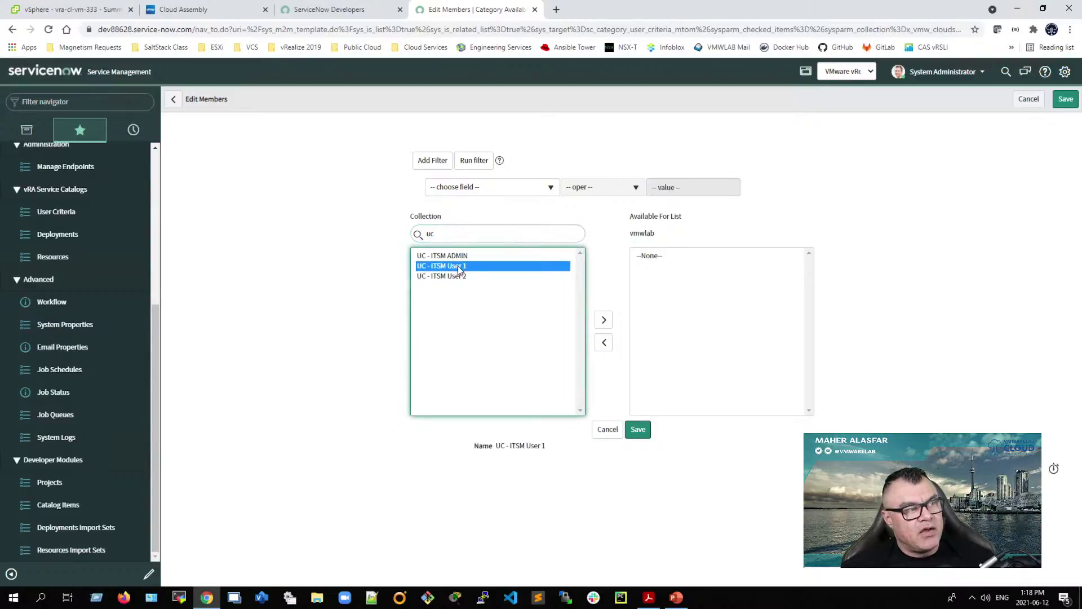
click(599, 319)
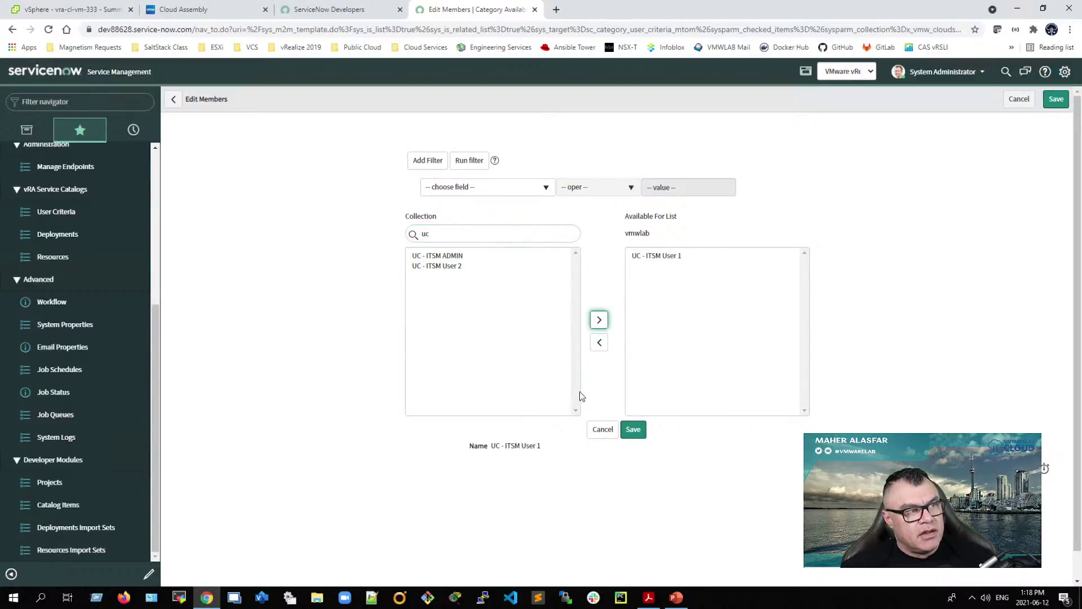
click(634, 430)
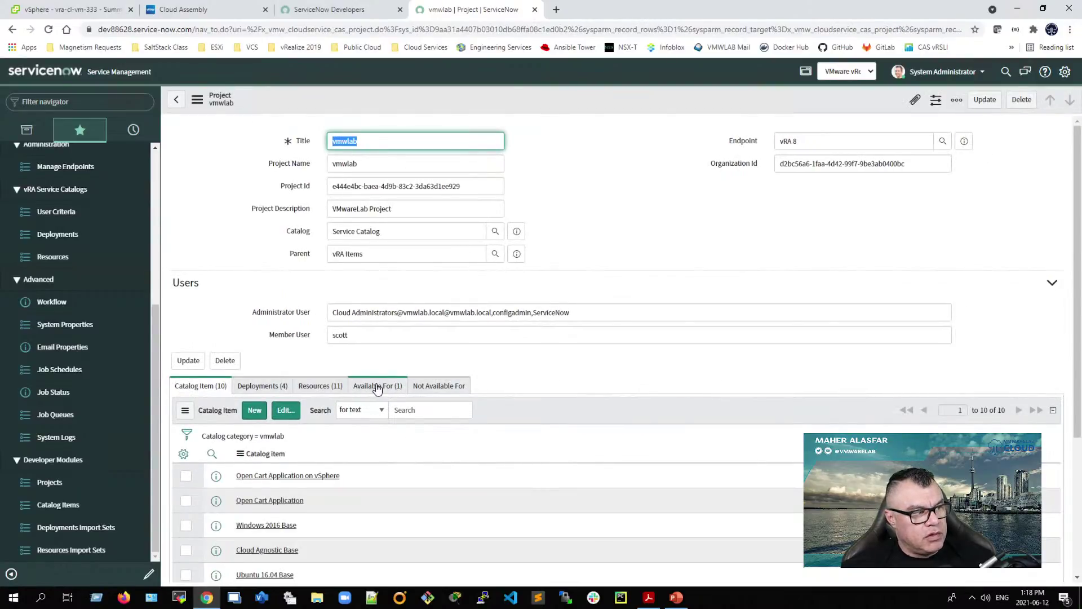
click(372, 385)
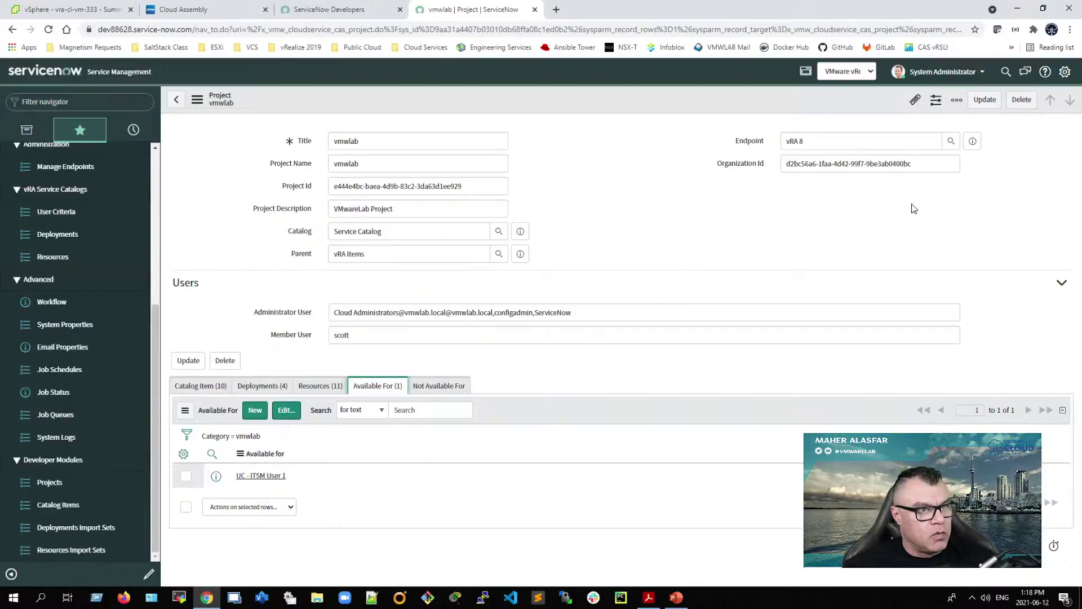
Step: Update the vmwlab project, then star Service Portal Home and Service Portal Configuration as favorites
click(984, 99)
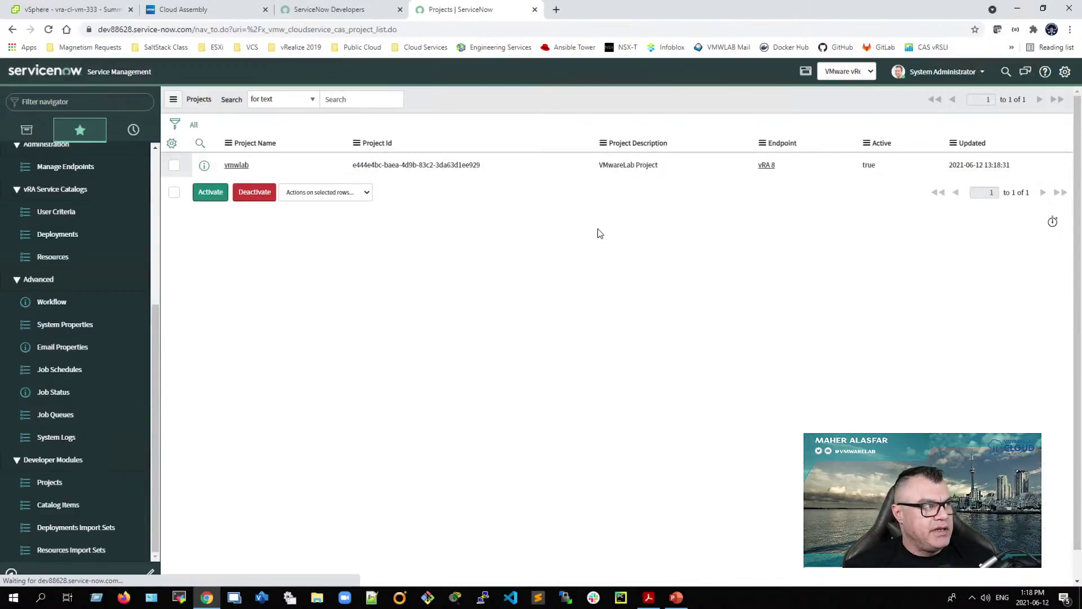
drag(162, 341, 158, 171)
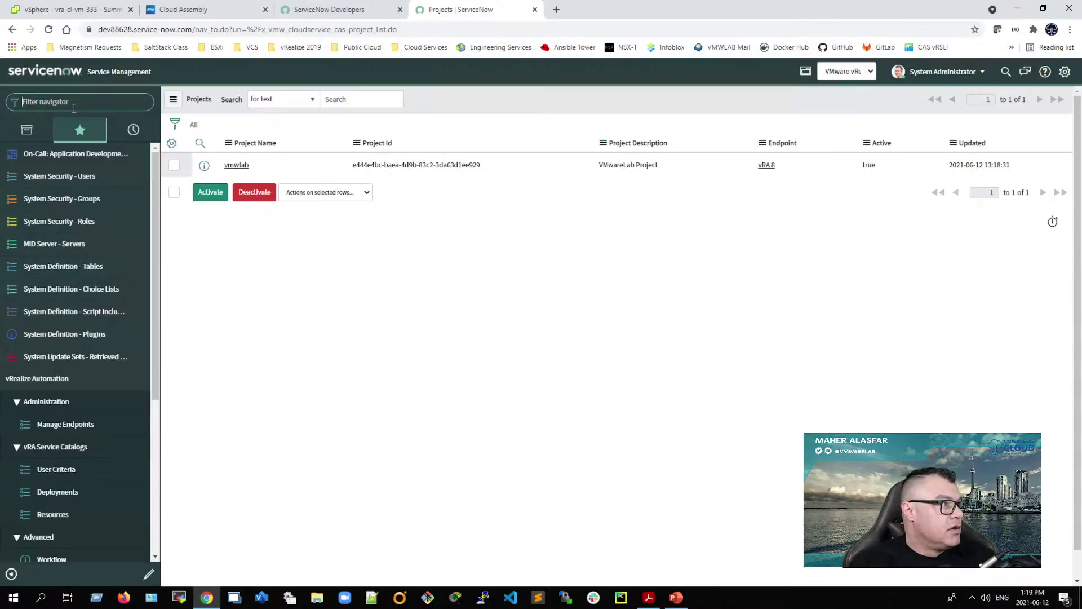
click(26, 131)
click(78, 101)
text(service)
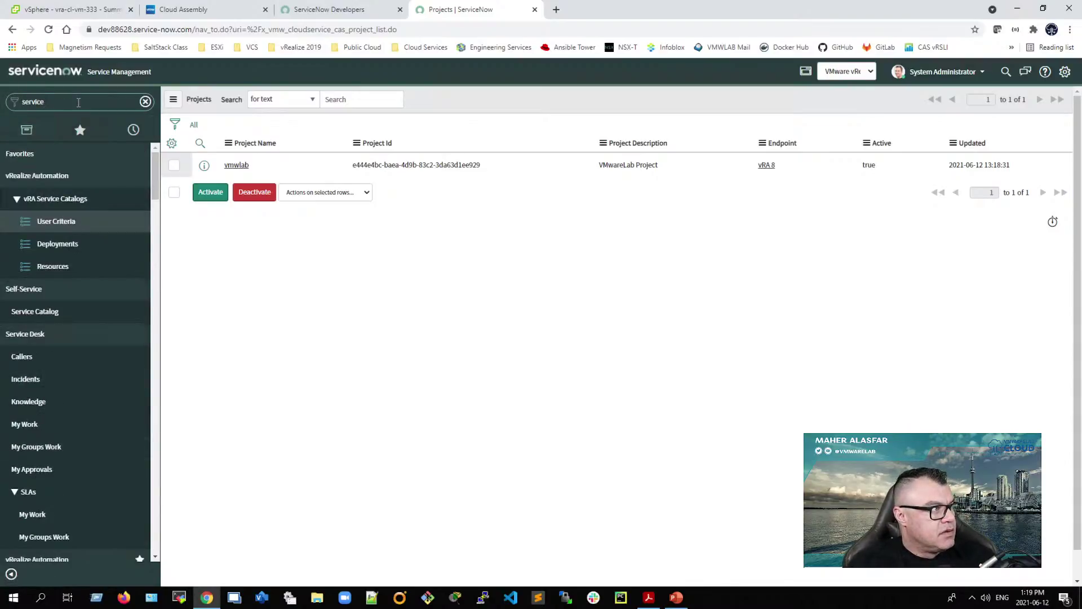
text( portal)
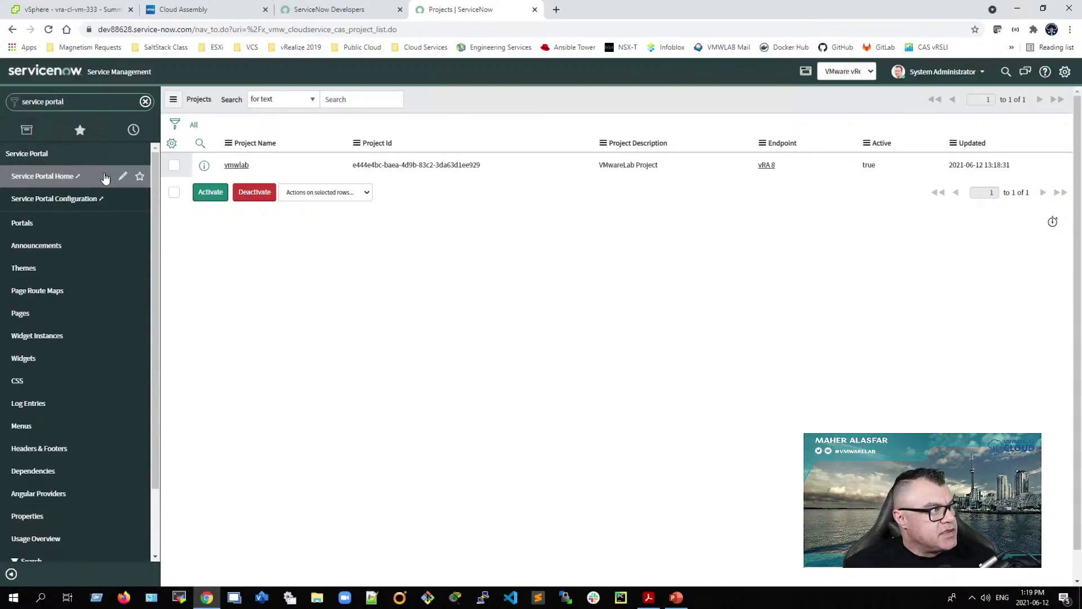
click(140, 176)
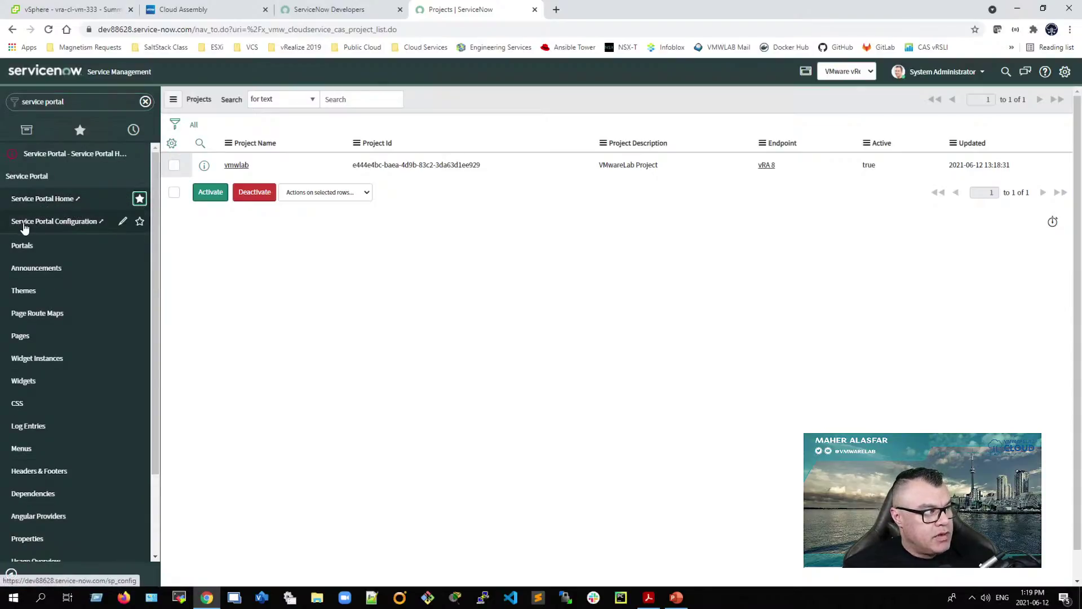
click(140, 220)
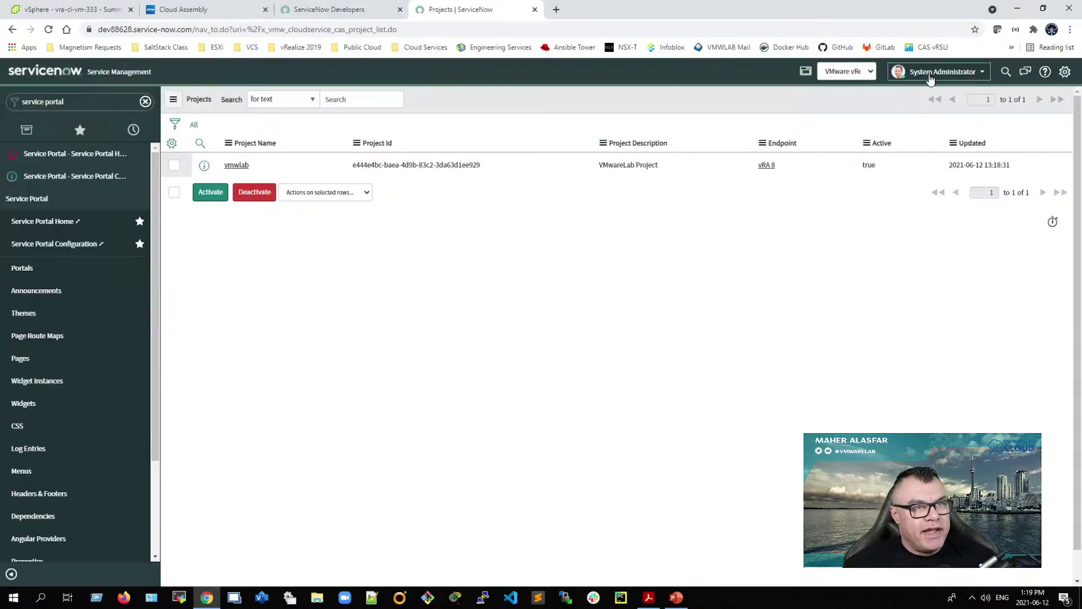
Step: Impersonate ITSM_User1 by searching 'itsm' in the Impersonate User dialog
click(930, 72)
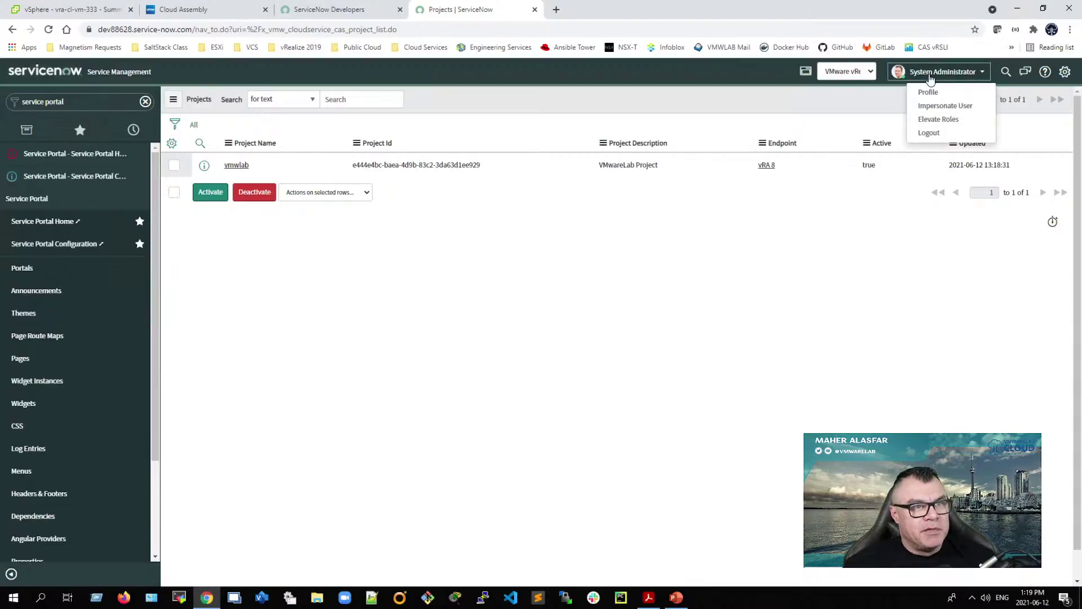
click(934, 107)
click(507, 117)
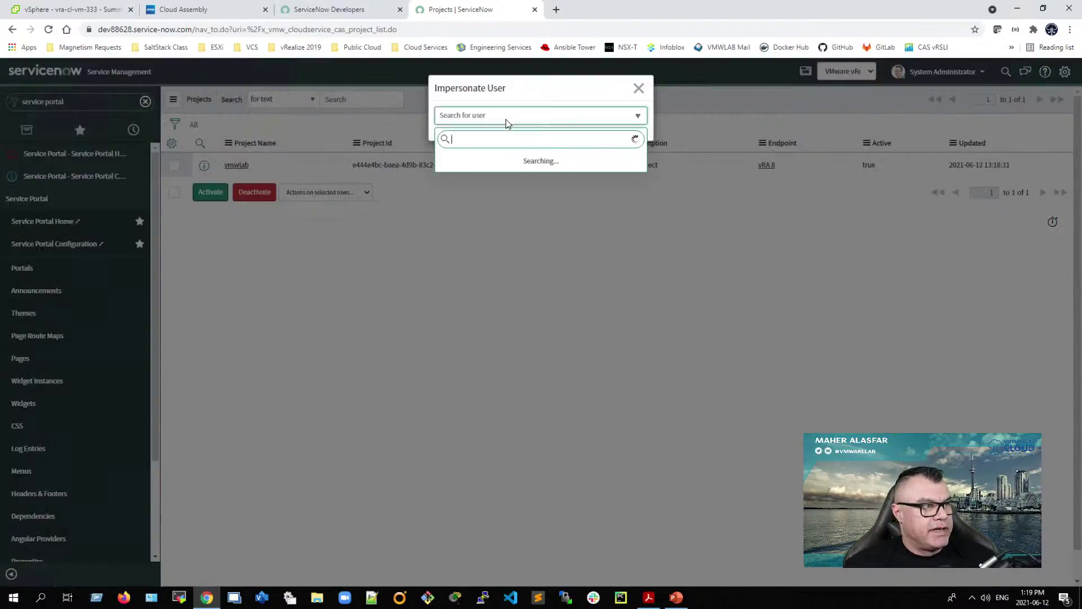
text(itsm)
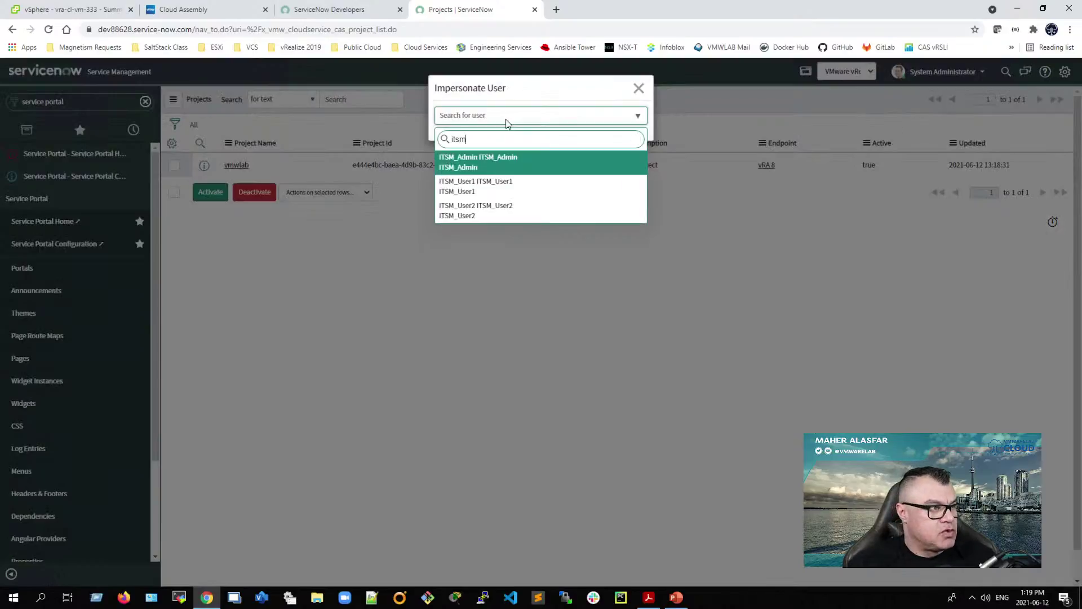
click(478, 191)
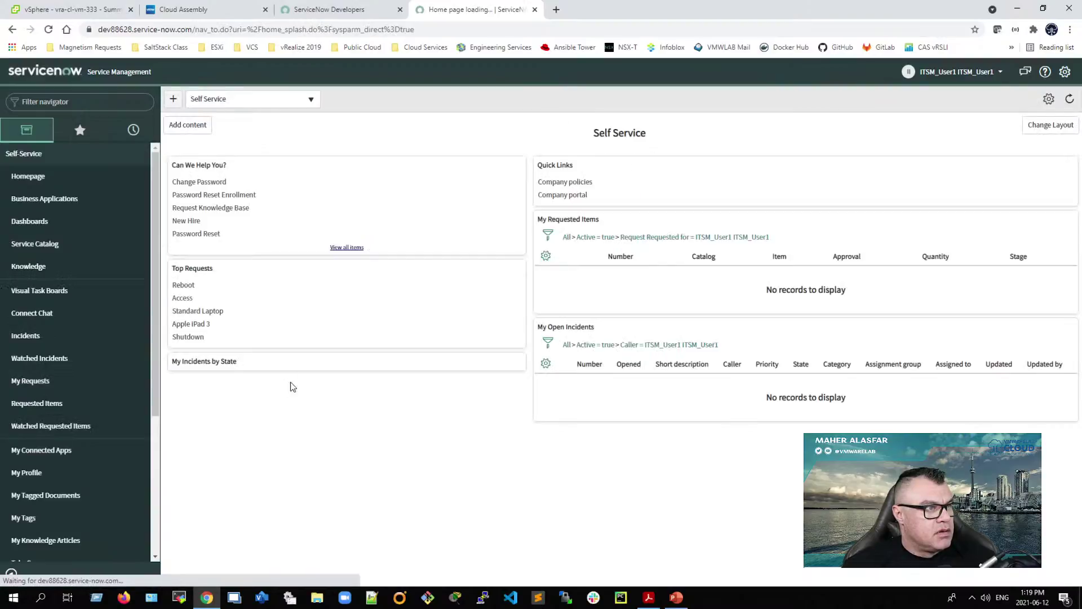
Step: Replace the URL path with 'sp' to load the Service Portal, then open its Catalog
click(212, 31)
click(212, 32)
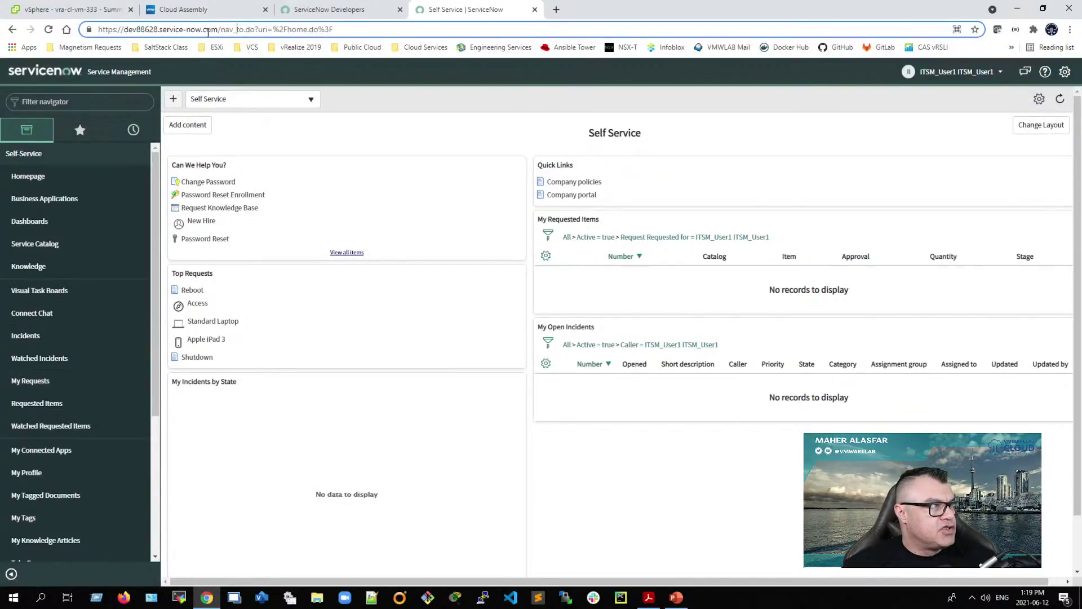
drag(219, 28, 317, 32)
click(285, 34)
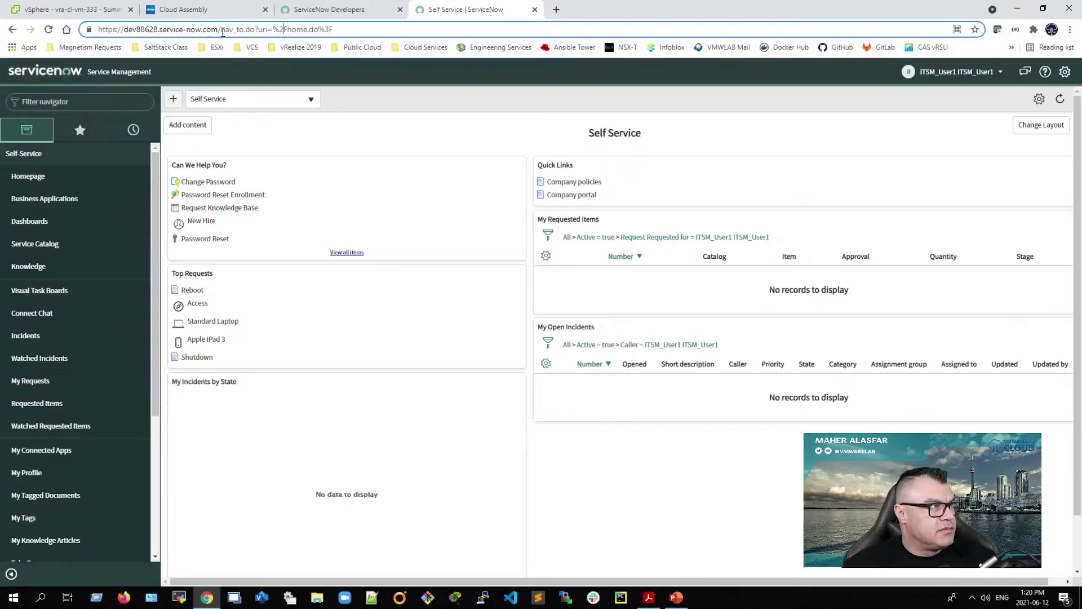
drag(221, 31, 359, 34)
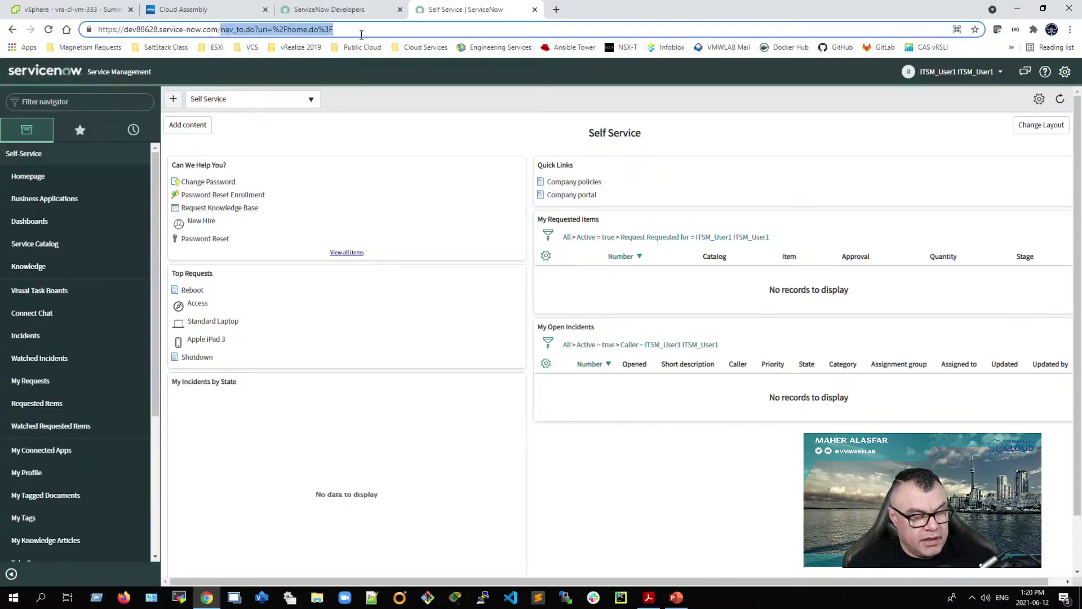
text(sp)
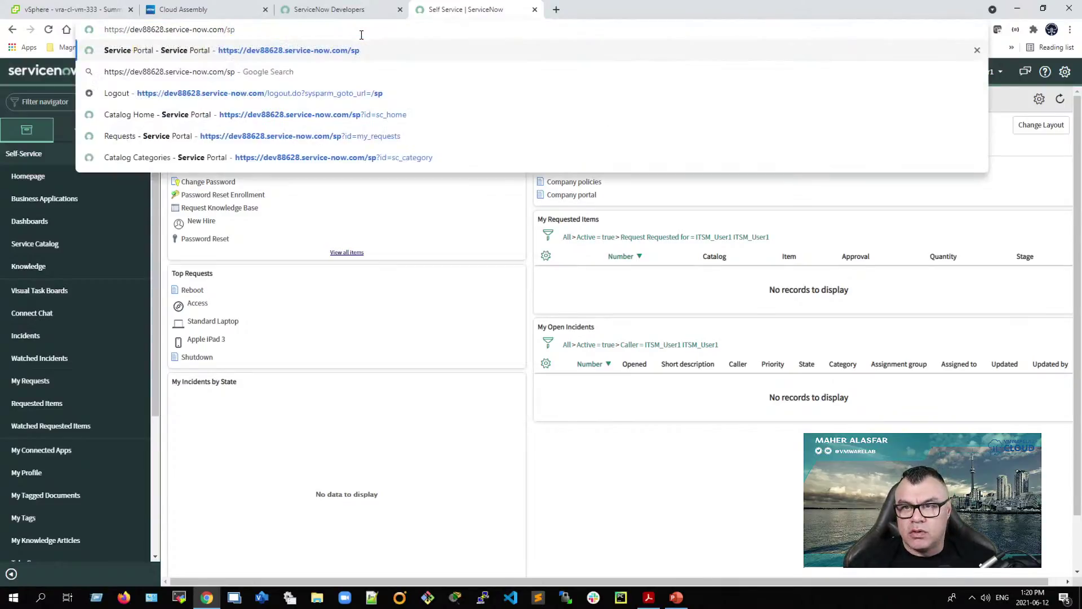
key(Return)
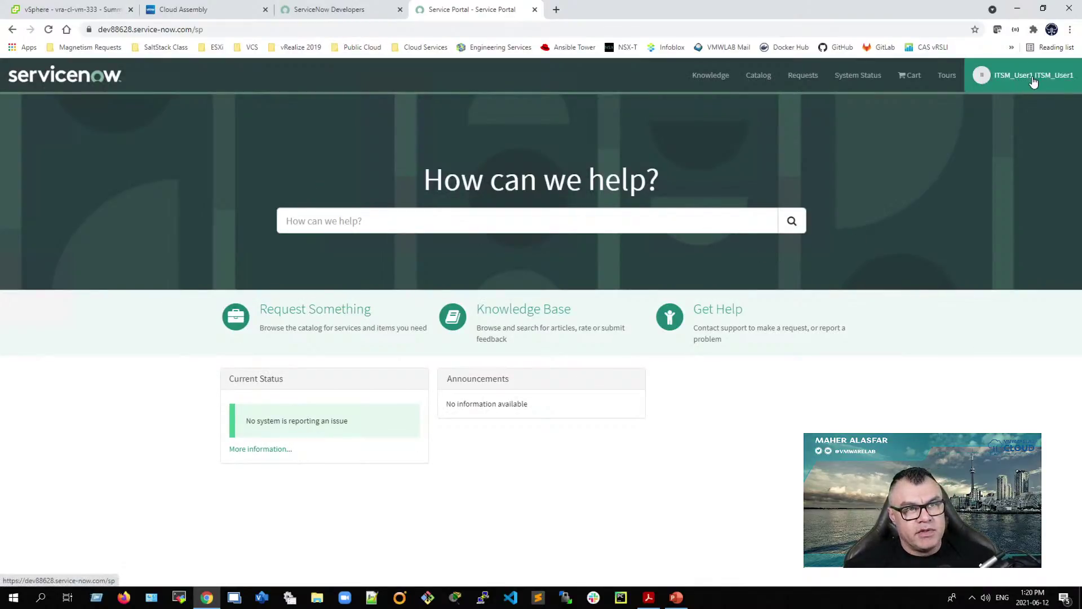
click(760, 79)
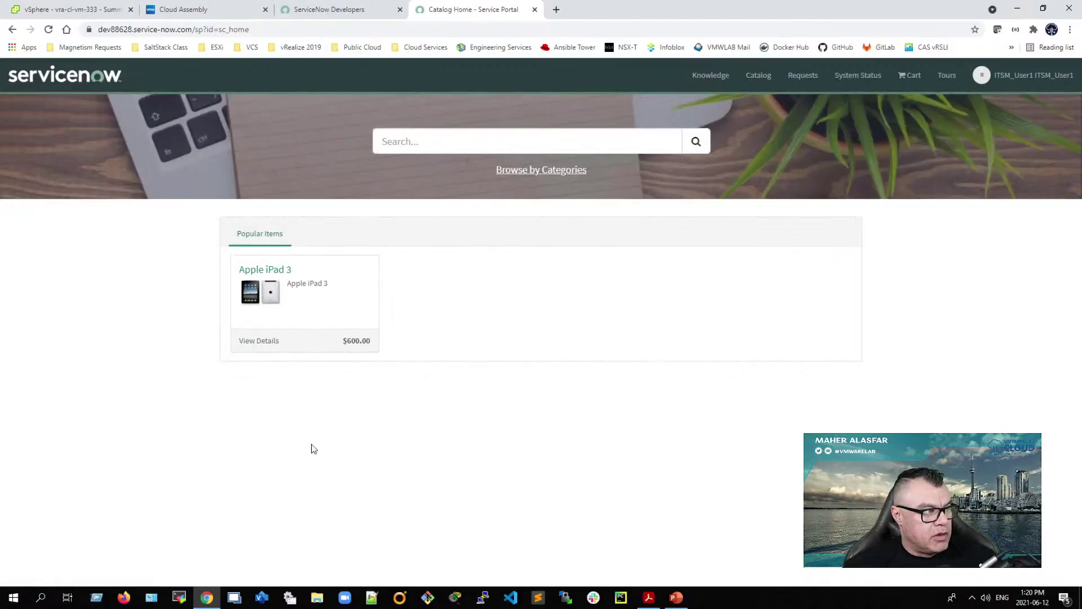
Step: Browse catalog categories and expand vRA Actions and vRA Items to list vmwlab's nine items
click(545, 172)
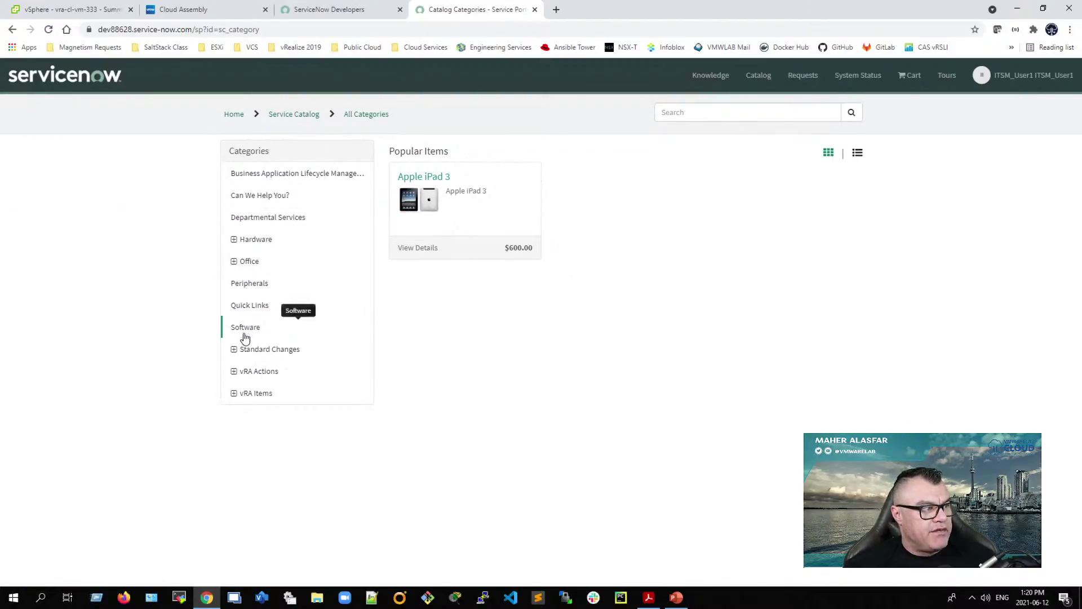
click(234, 372)
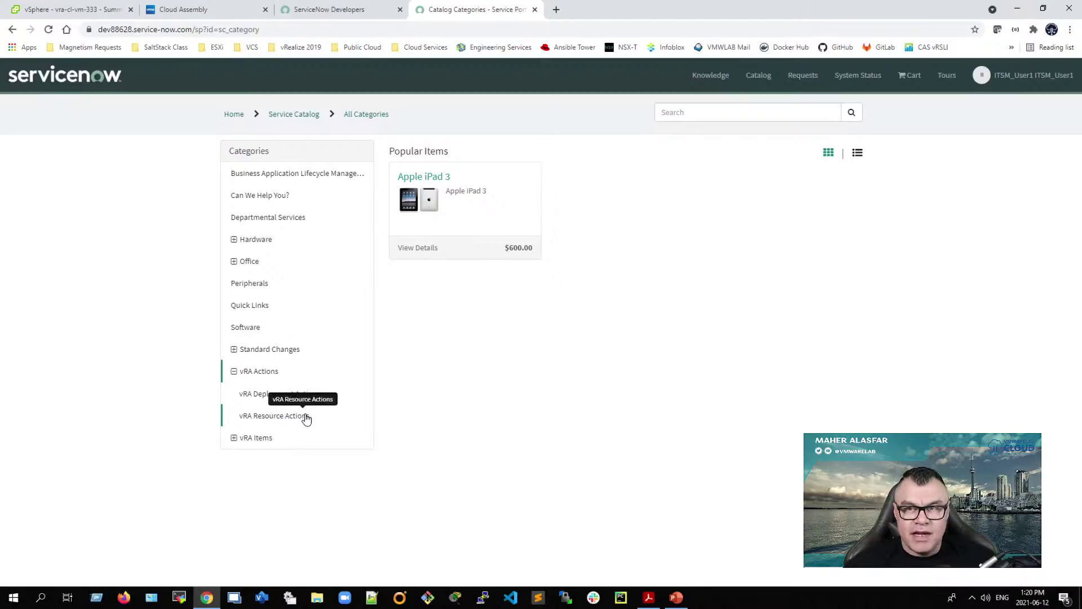
click(234, 439)
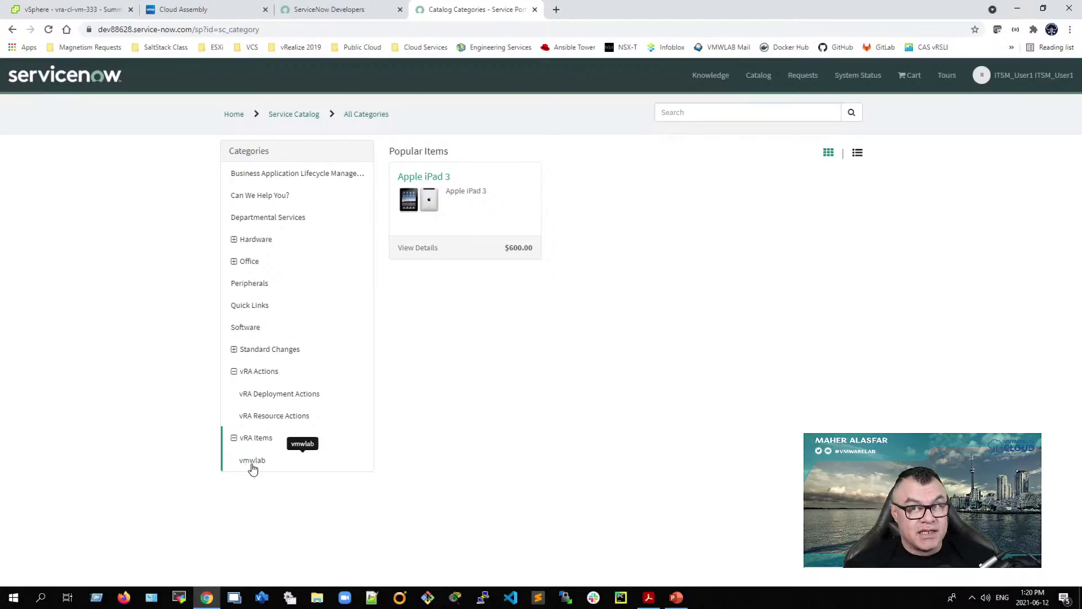
click(253, 462)
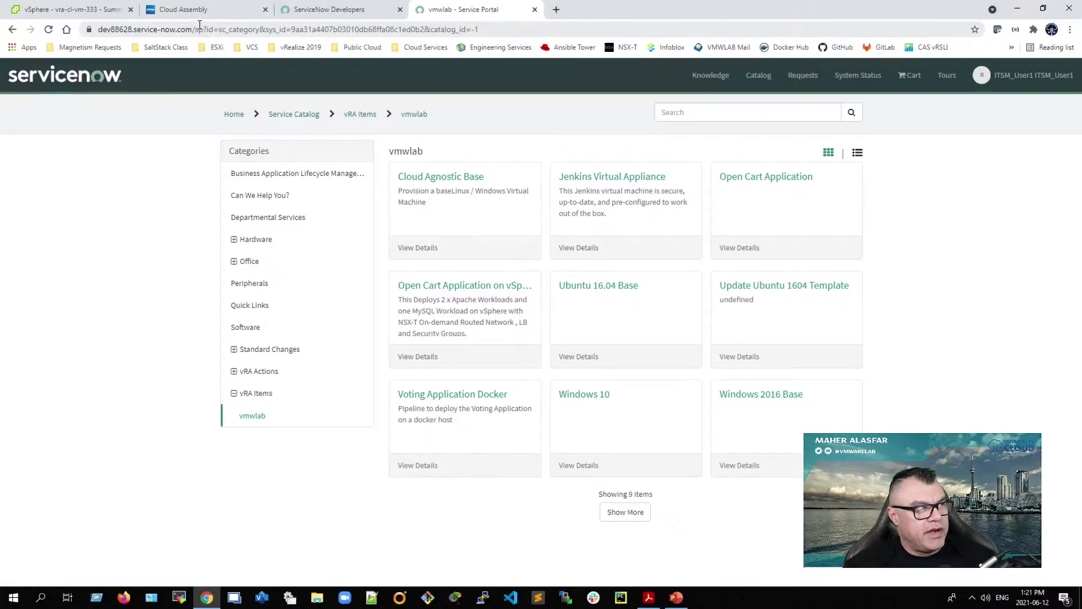
Step: Remove the portal path from the URL to reload the classic Service Management interface
drag(196, 31, 505, 31)
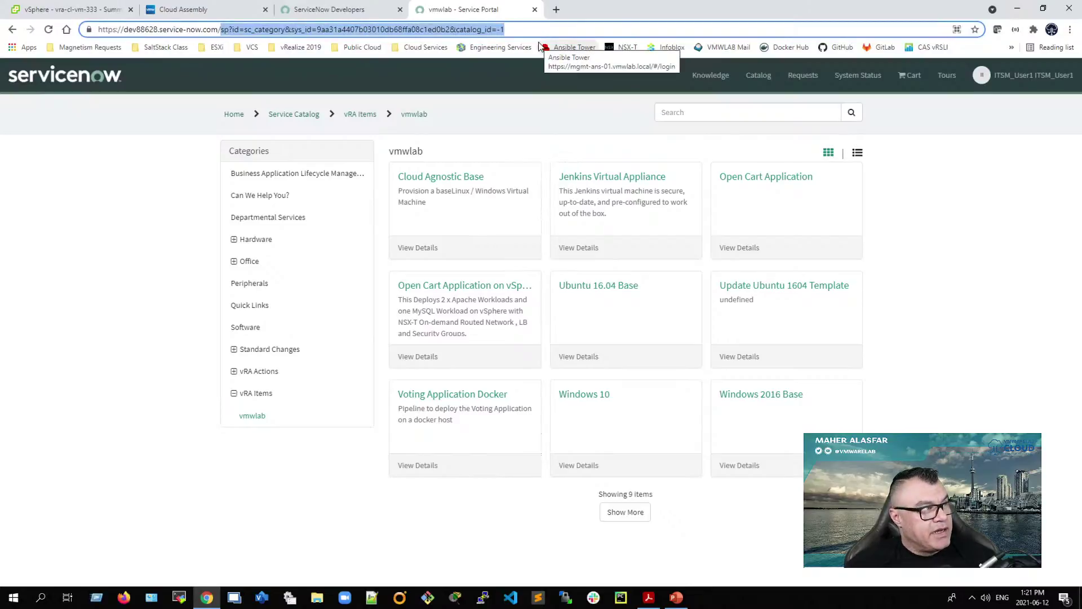
key(BackSpace)
key(Return)
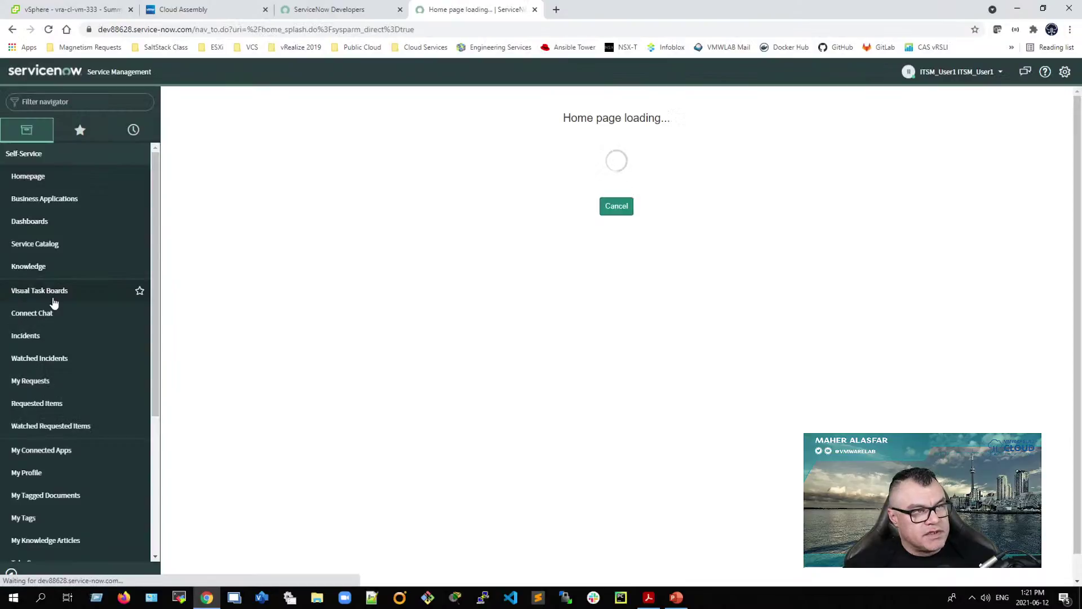
Step: End the current impersonation, then impersonate ITSM_User2 found by searching 'itsm'
click(965, 71)
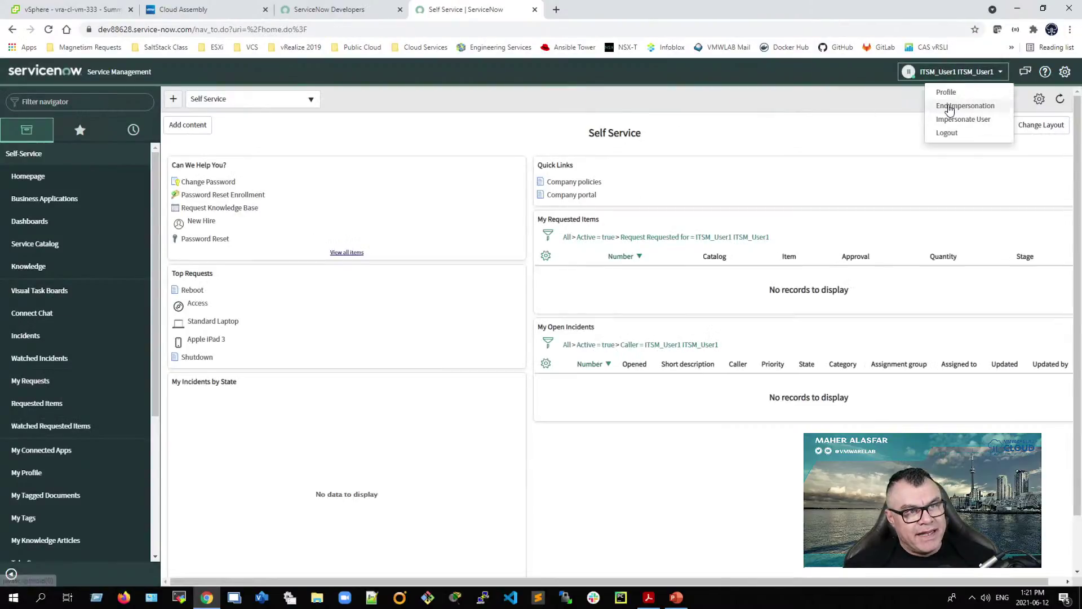
click(949, 107)
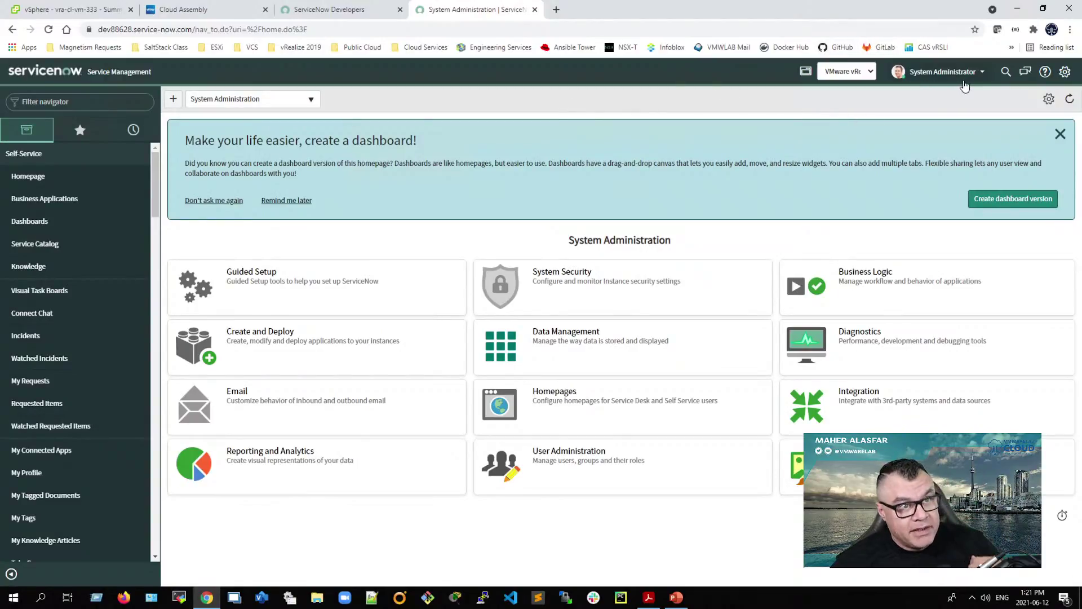
click(947, 72)
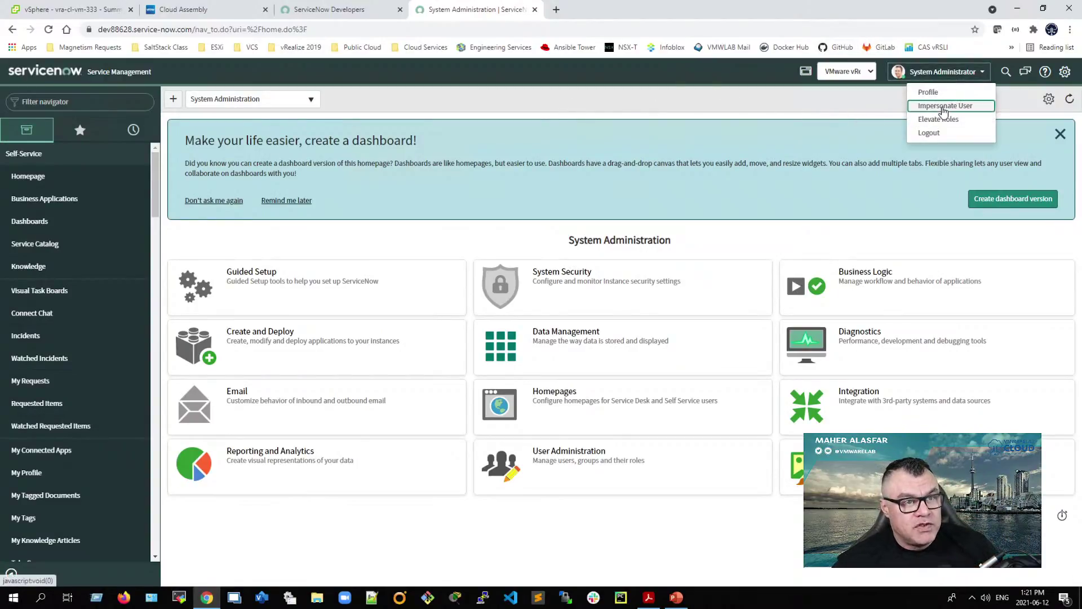
click(942, 107)
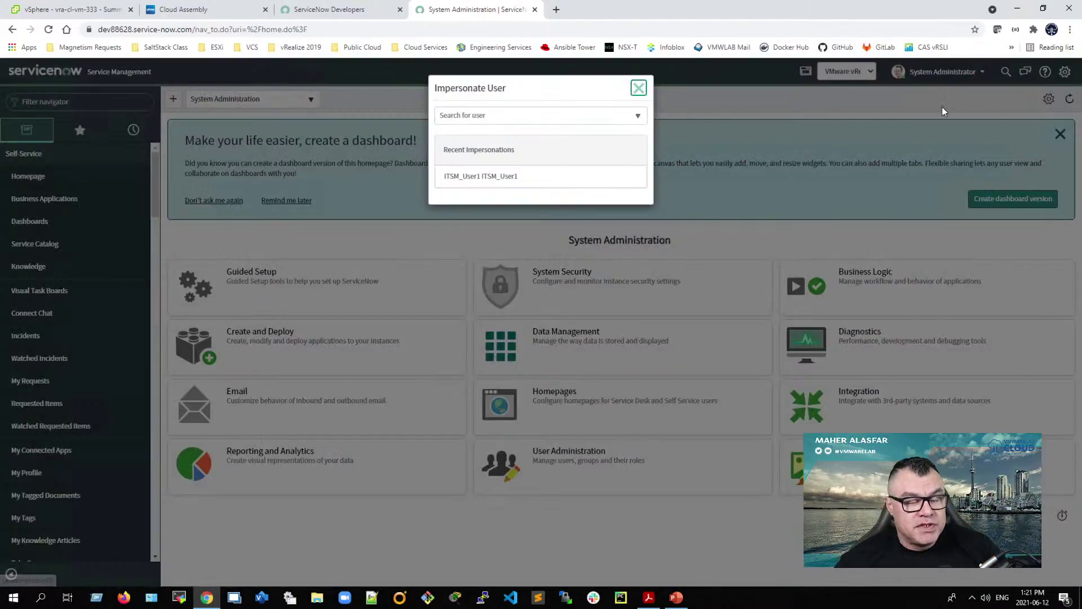
click(508, 116)
text(itsm)
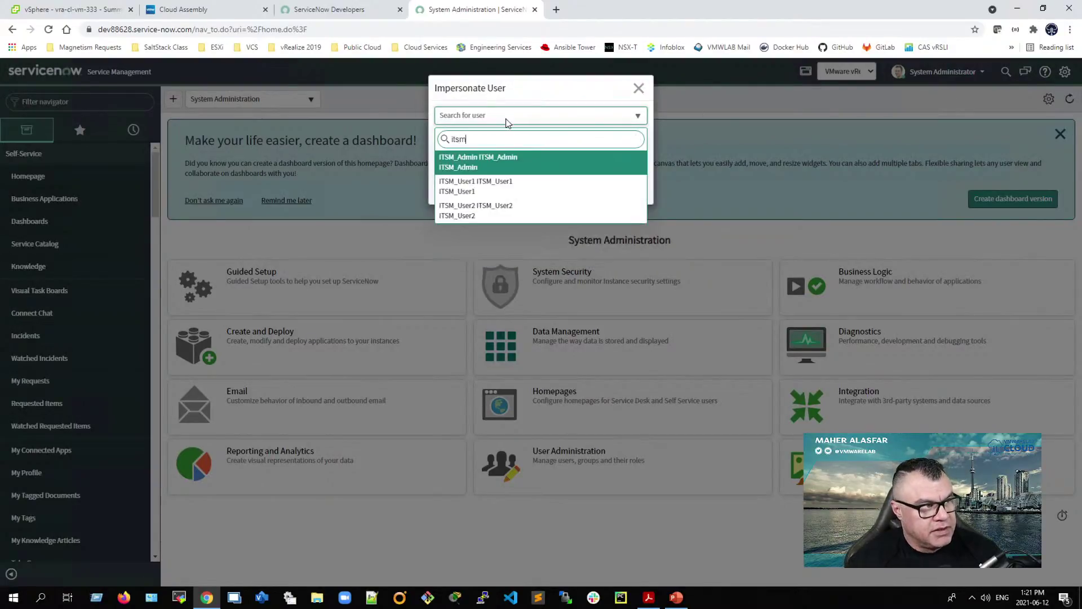
click(489, 209)
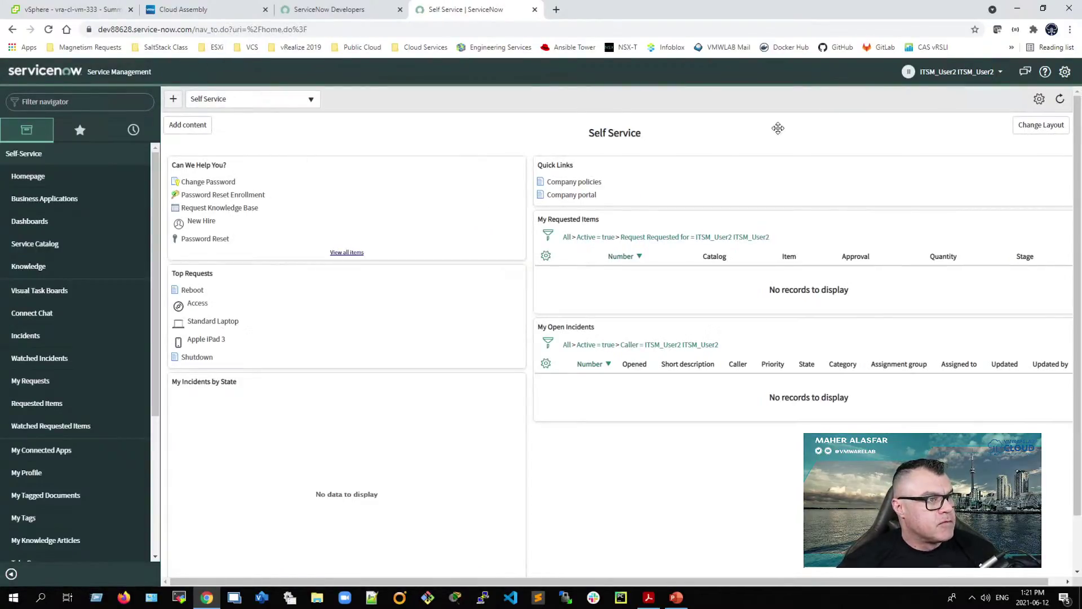
Step: Load the /sp Service Portal and browse catalog categories as ITSM_User2, with no vRA Items
click(196, 29)
click(193, 31)
drag(224, 30, 365, 32)
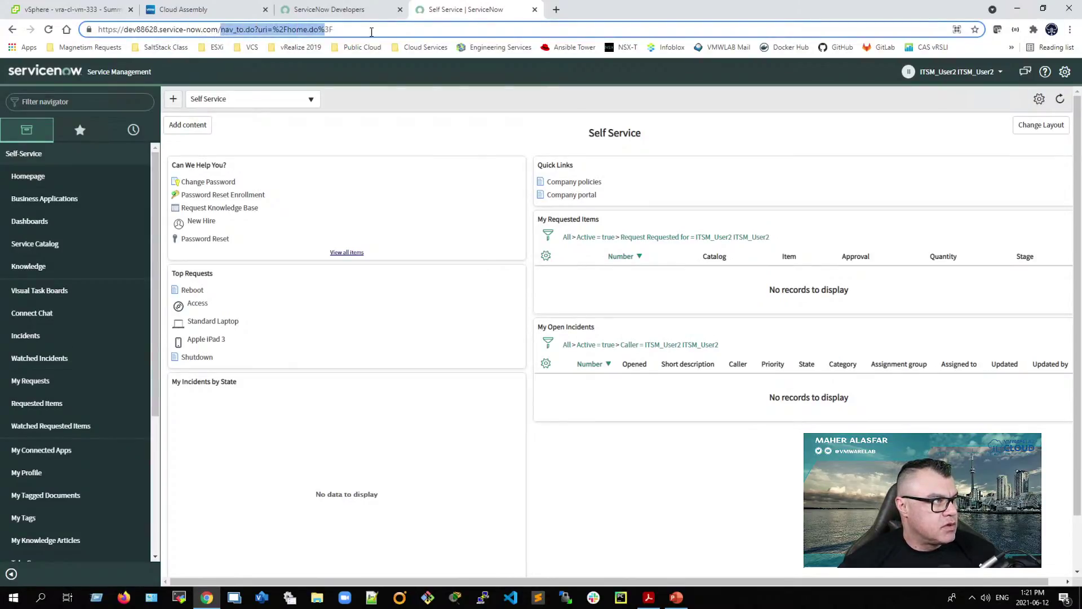
text(sp)
key(Return)
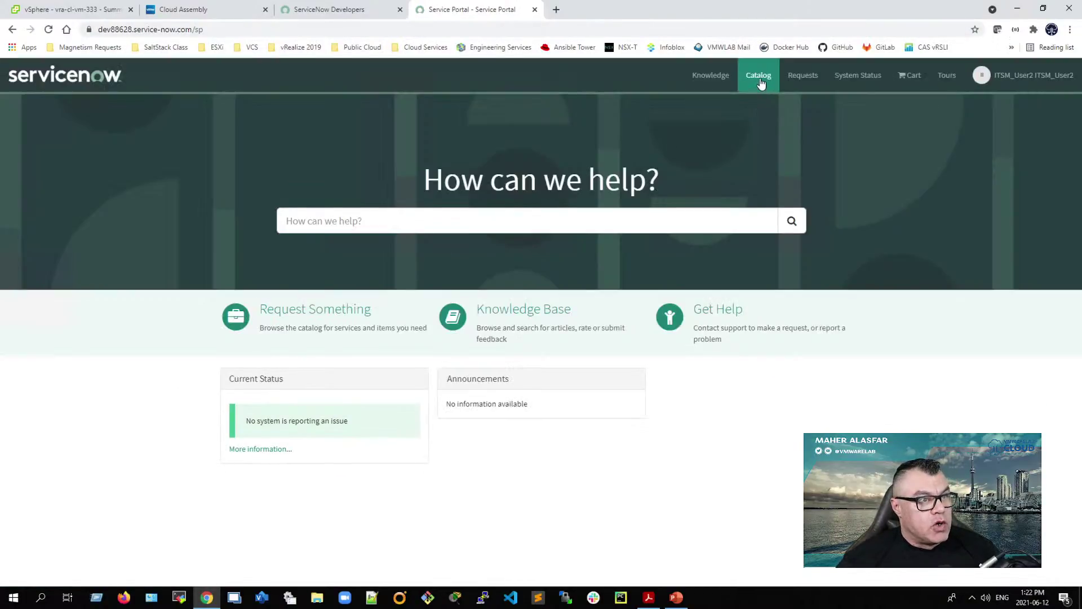
click(759, 79)
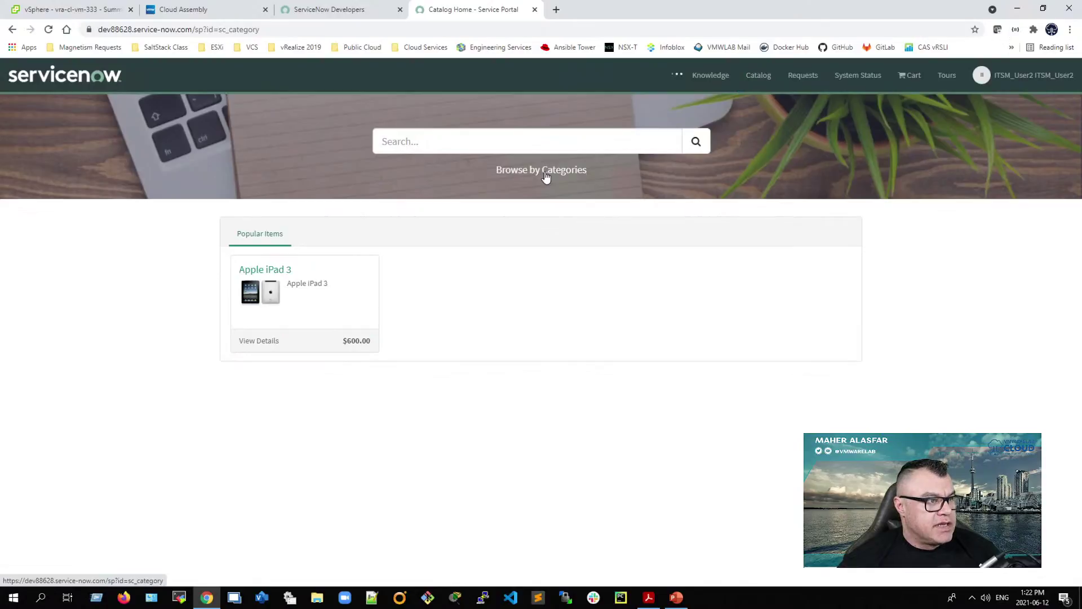
click(546, 172)
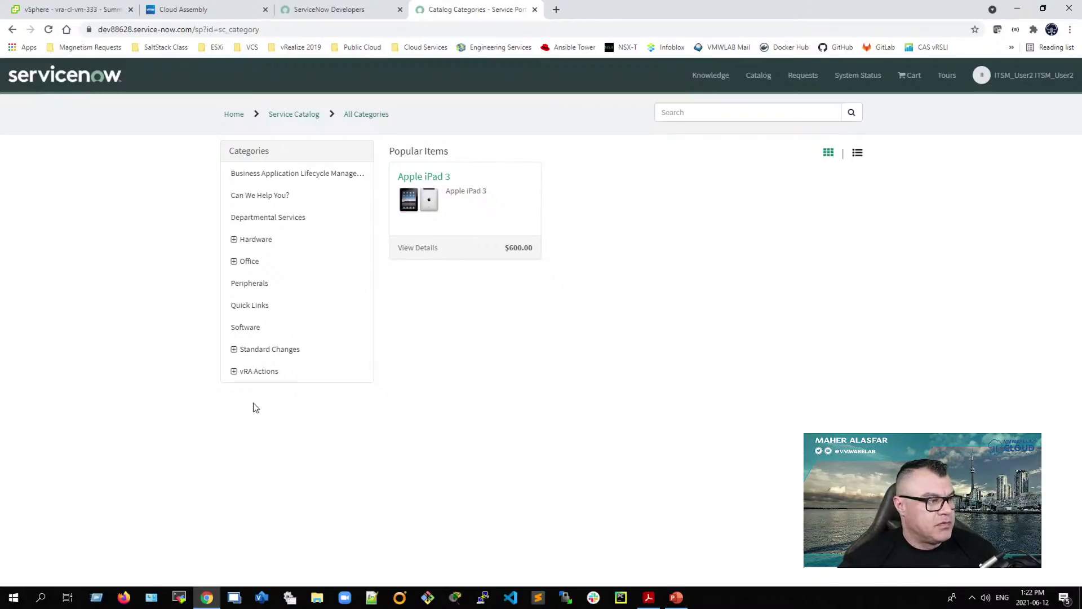
Step: Return to the base URL and end impersonation, back to System Administrator
click(192, 33)
drag(221, 31, 283, 33)
key(BackSpace)
key(Return)
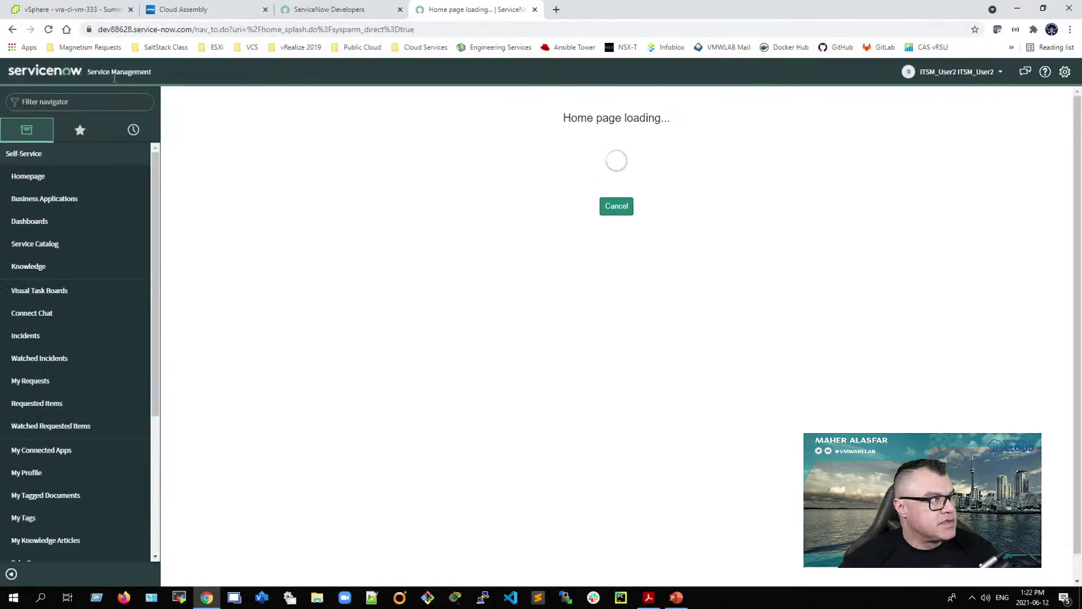
click(965, 73)
click(939, 119)
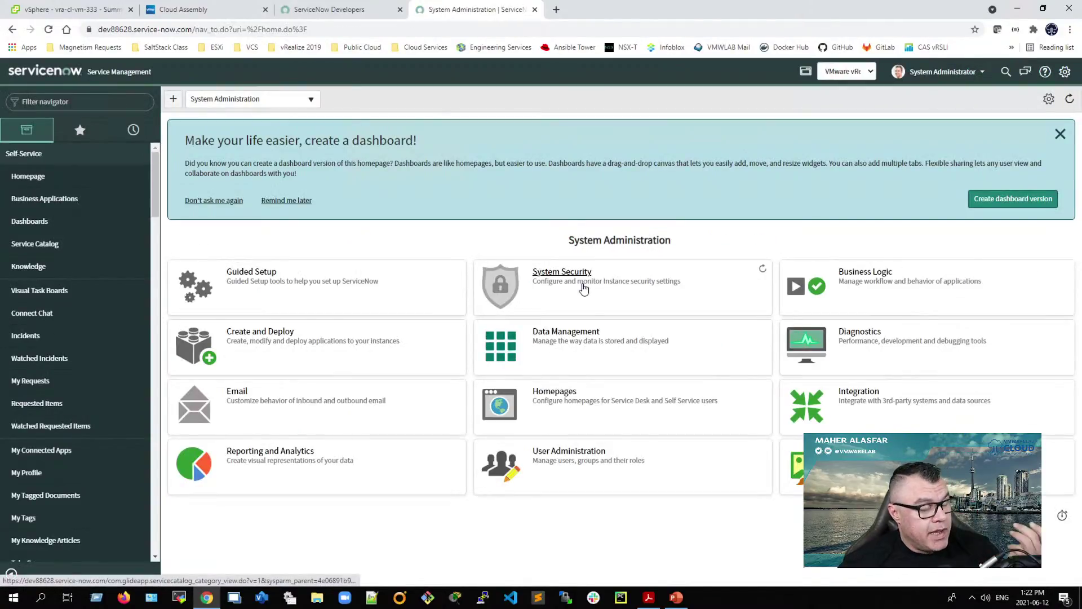
Step: Open the vmwlab record from Favorites > Projects and show its Available For tab
click(82, 134)
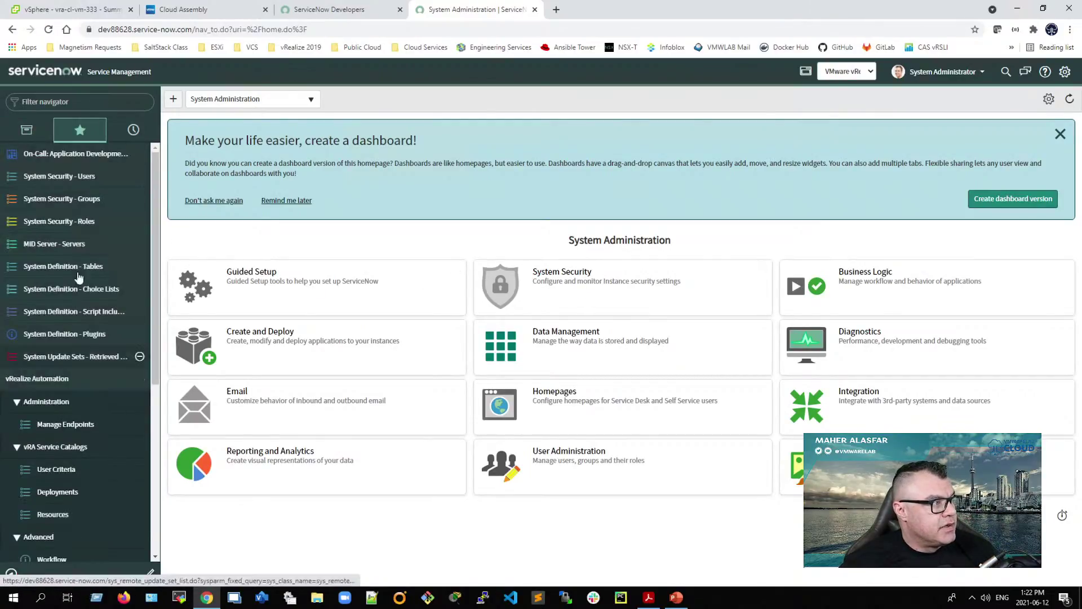
scroll(107, 439, down, 1)
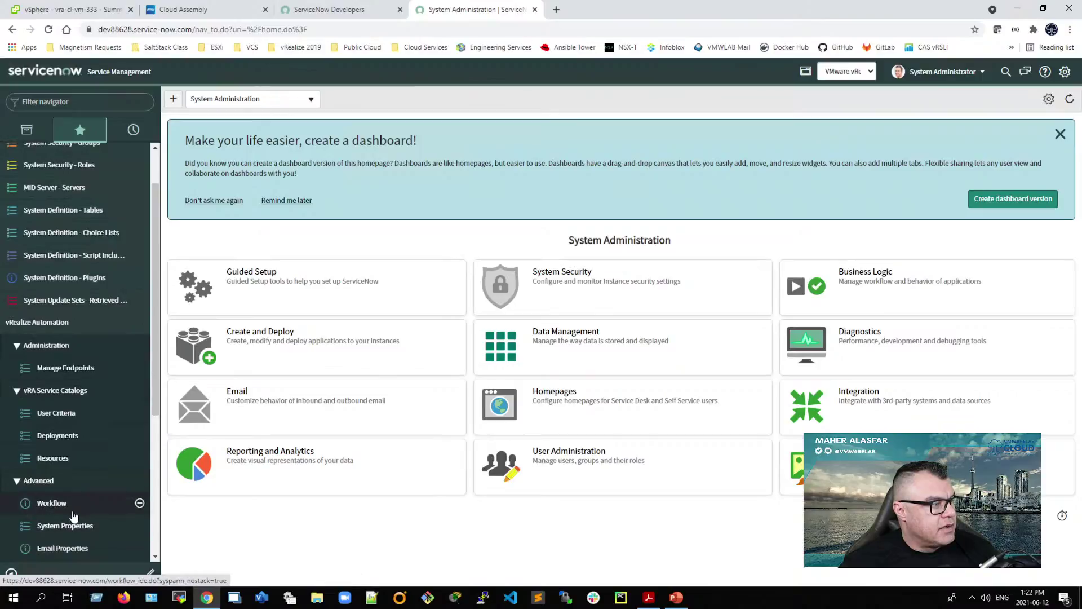
scroll(79, 498, down, 3)
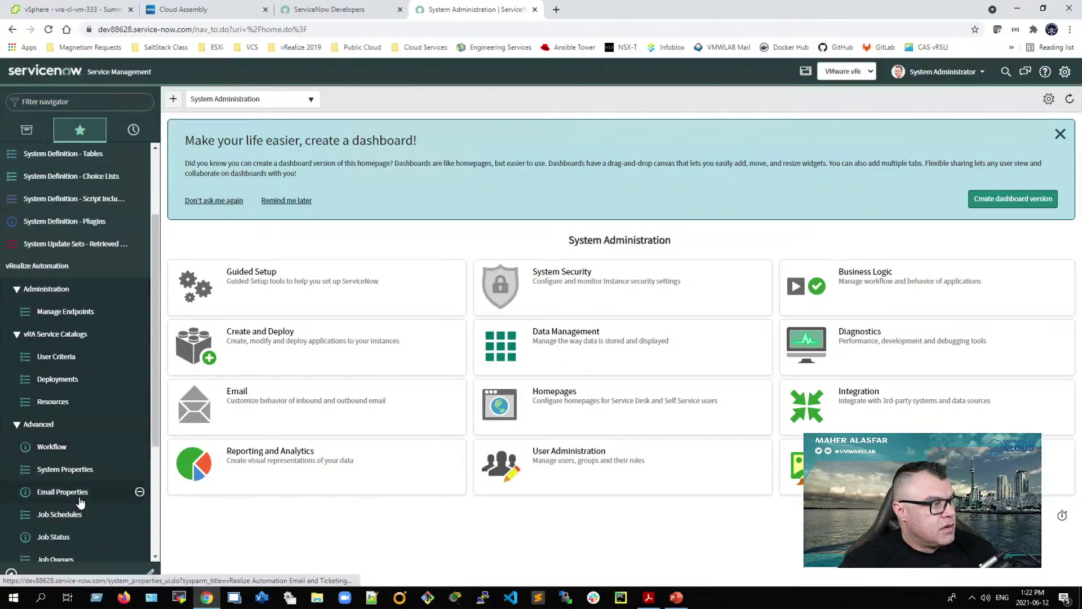
click(95, 515)
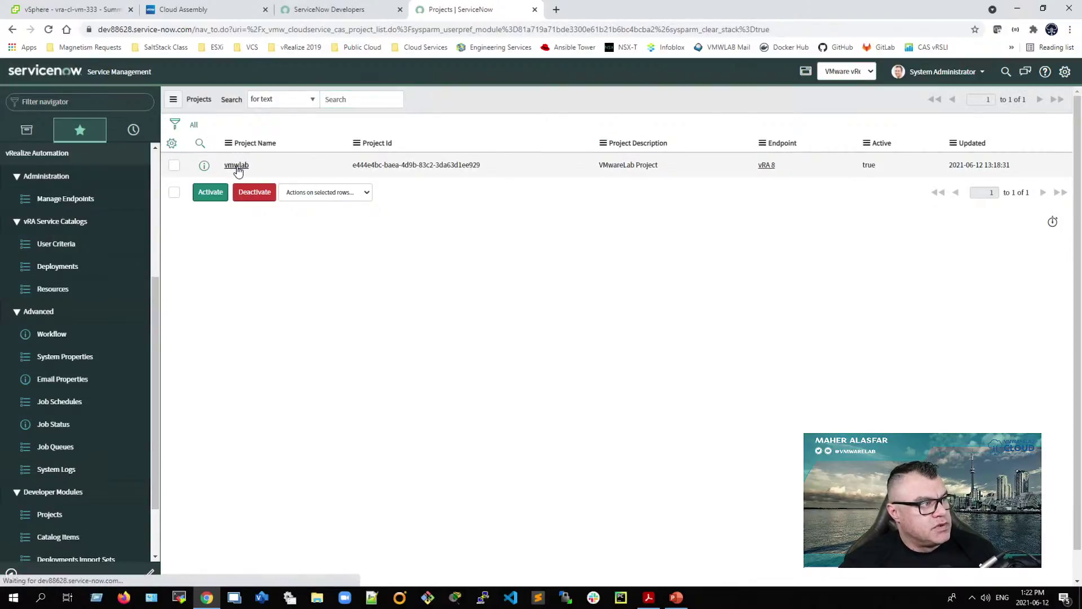
click(239, 167)
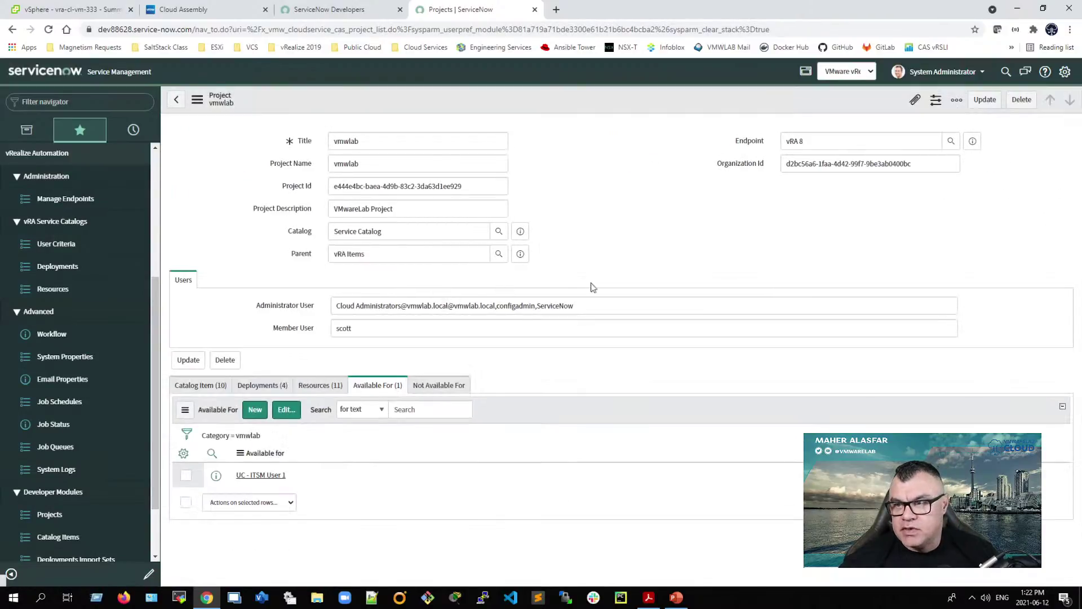
click(378, 386)
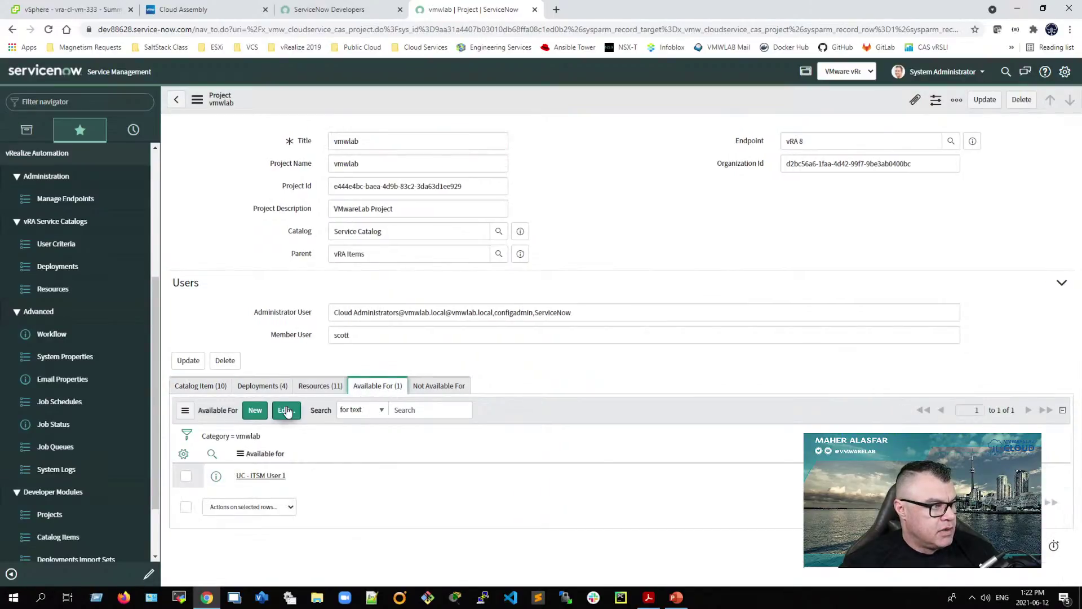
Step: Add UC - ITSM ADMIN and UC - ITSM User 2 to vmwlab's Available For list and save
click(287, 410)
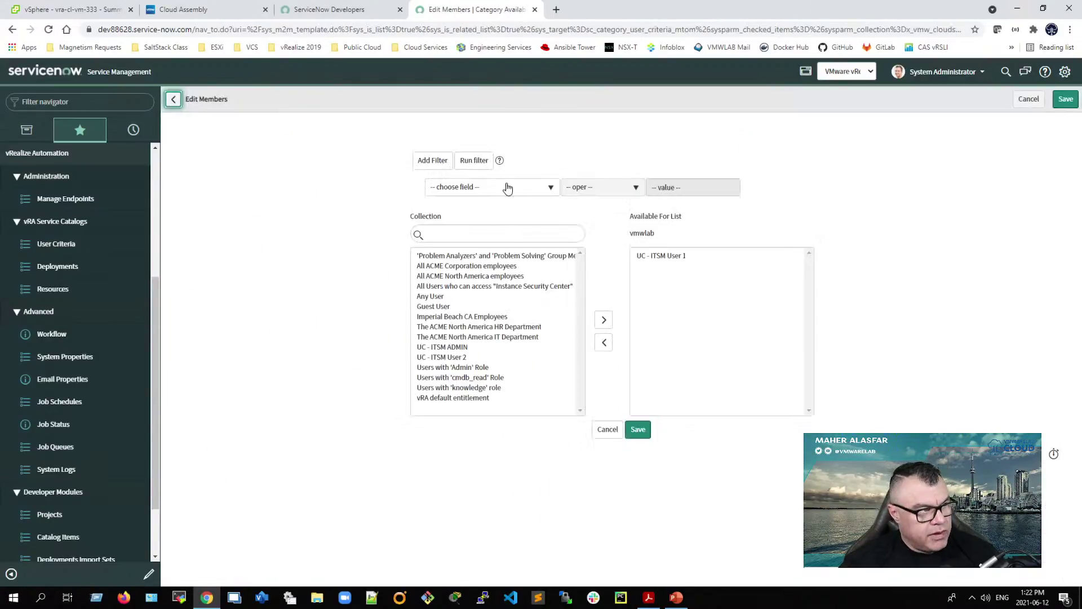
click(482, 234)
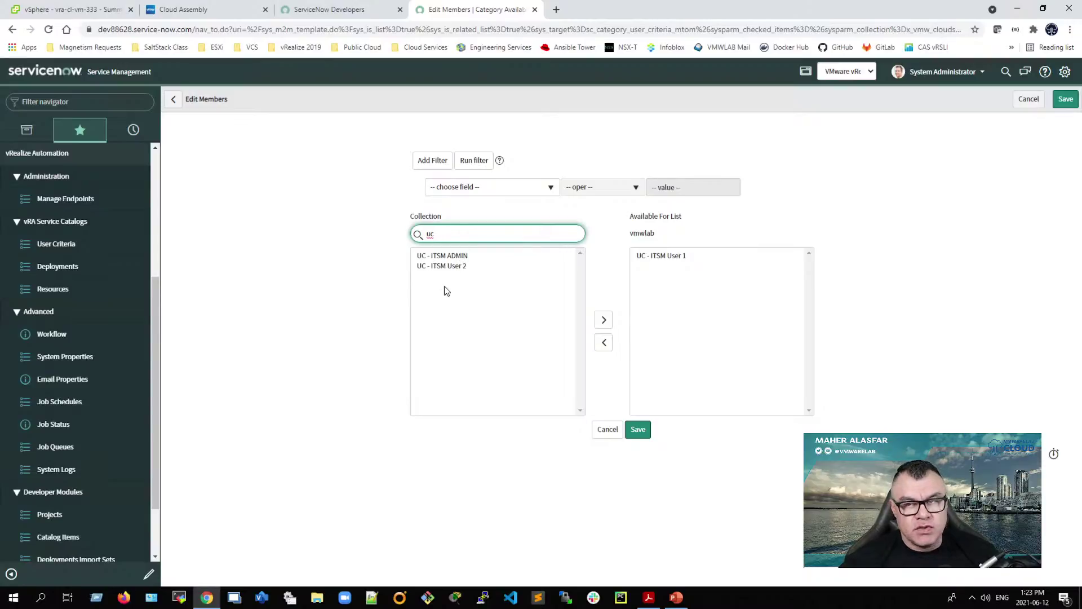
click(441, 257)
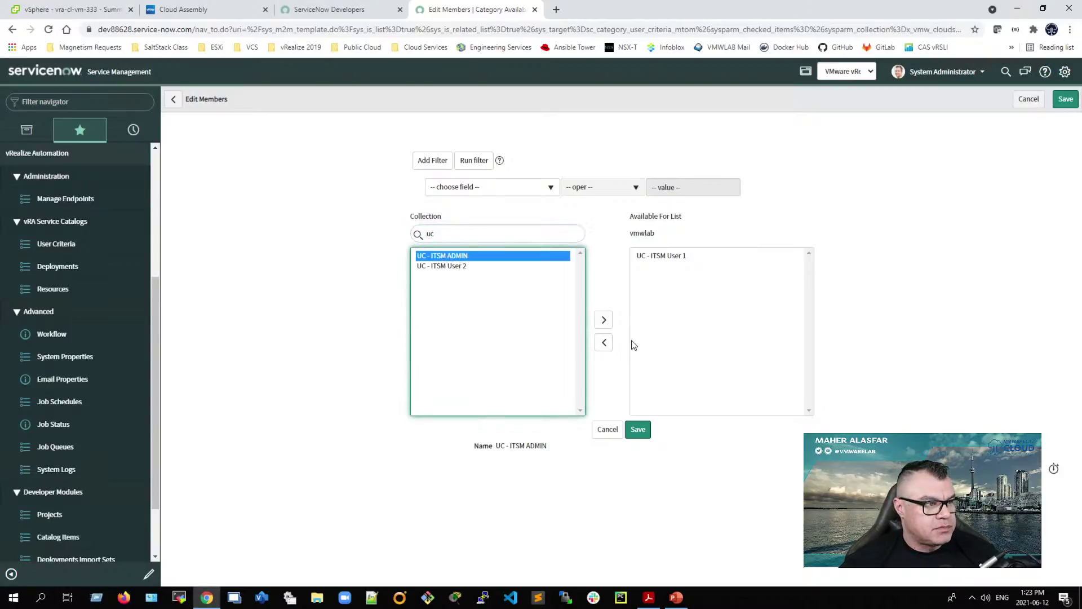
click(599, 321)
click(462, 257)
click(599, 320)
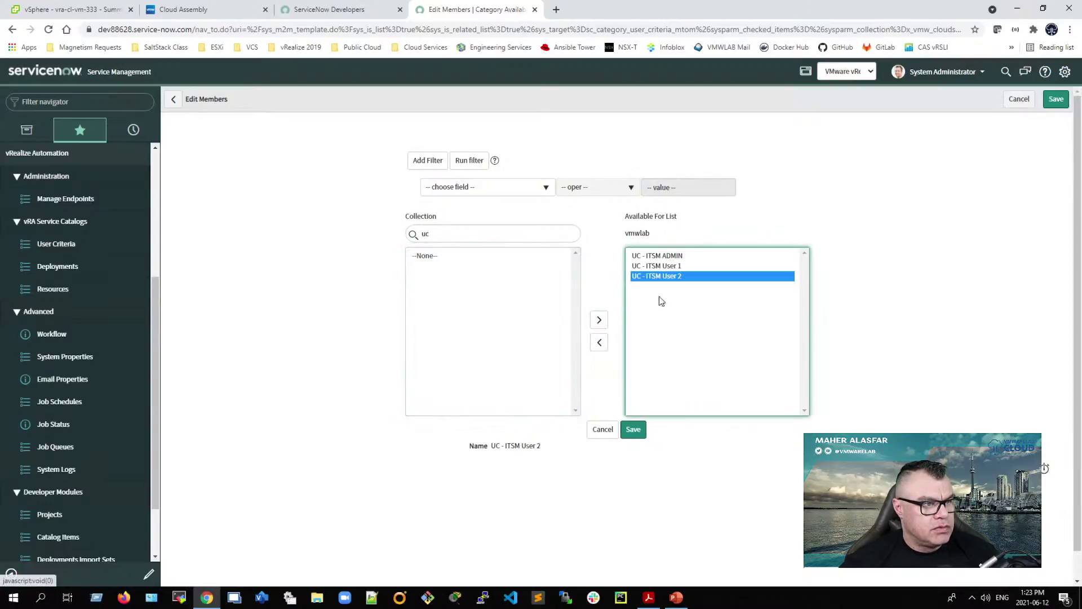
click(632, 430)
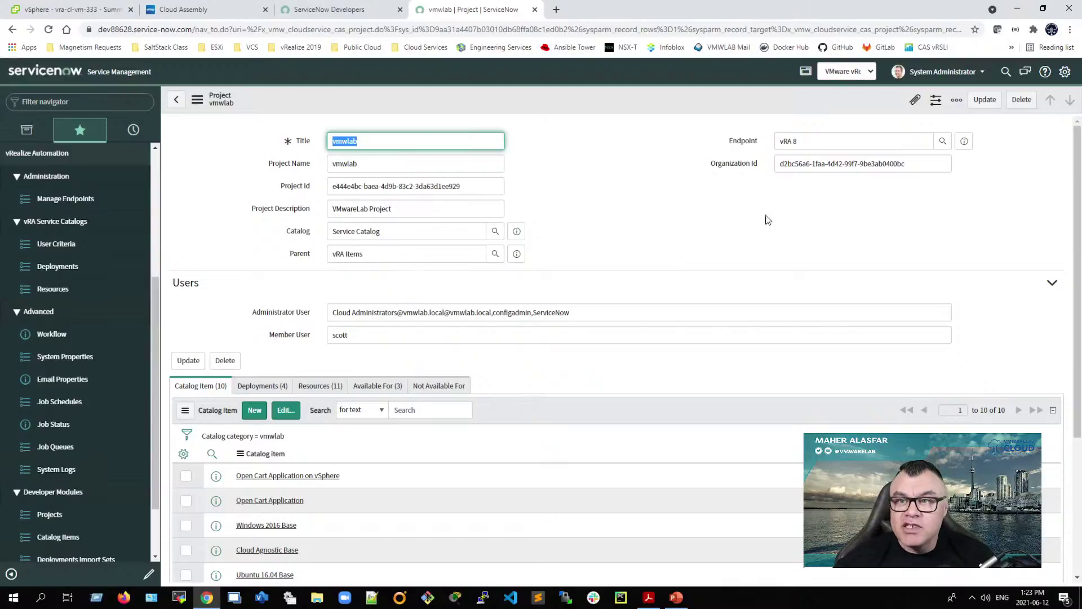
Step: Impersonate ITSM_User1 and load the Service Portal at the /sp path
click(938, 78)
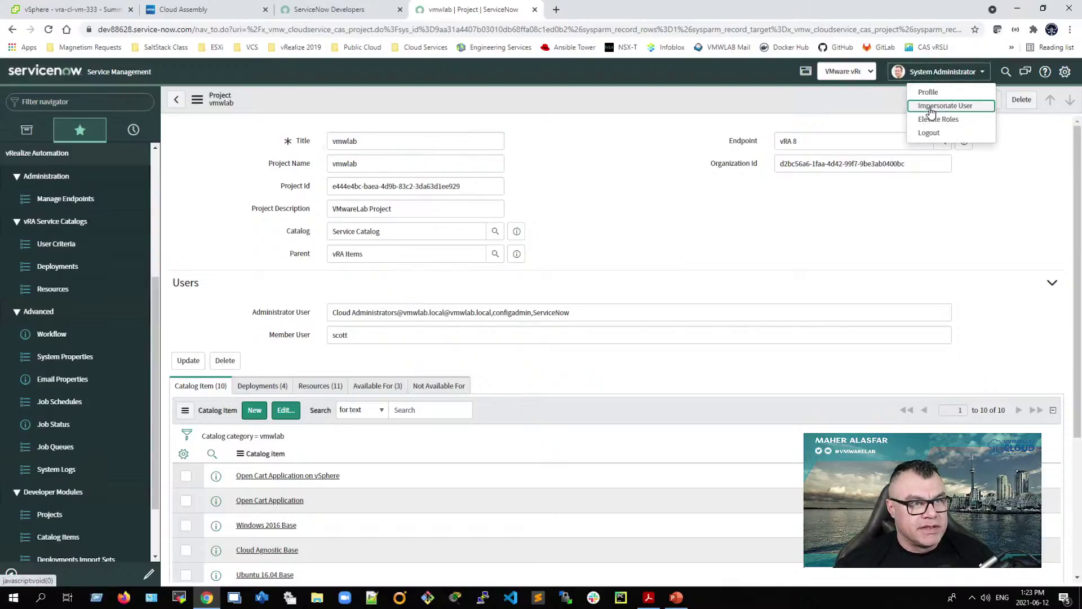
click(933, 107)
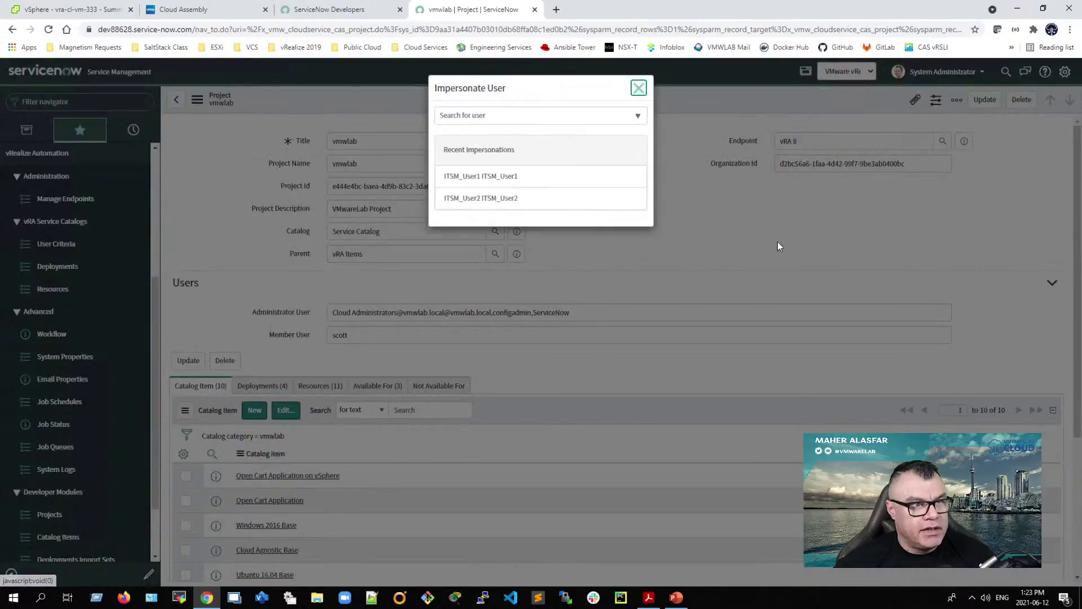
click(513, 179)
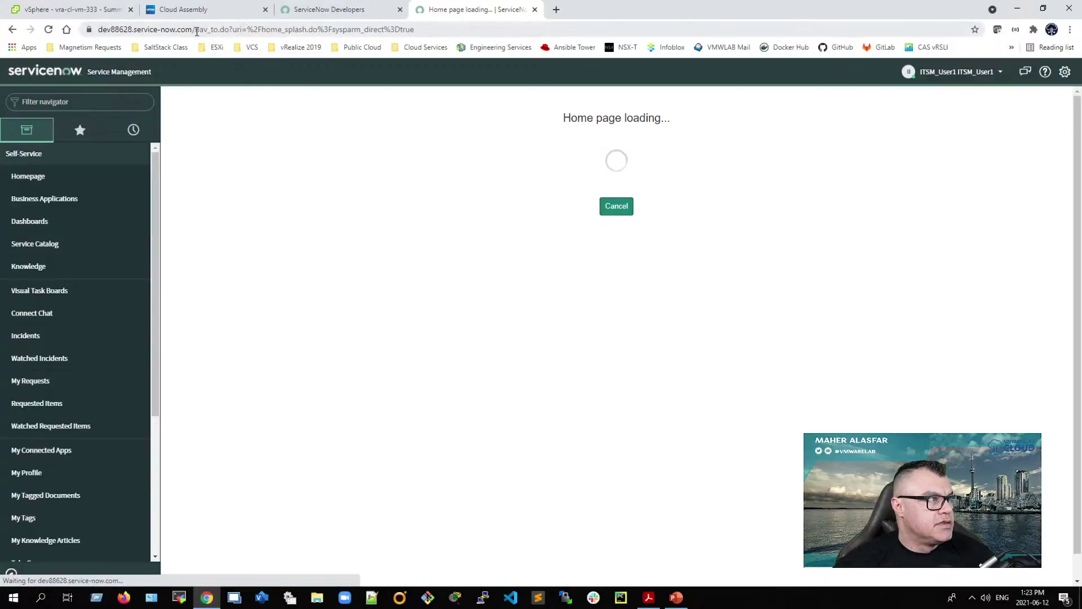
drag(197, 32, 427, 35)
text(sp)
key(Return)
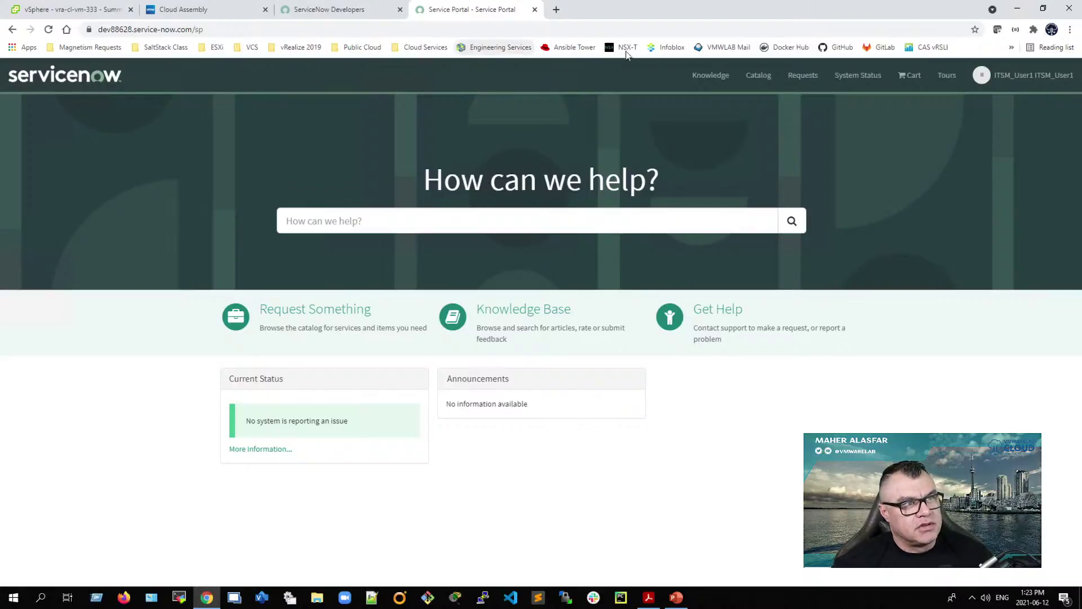
Step: Go through Catalog > Browse by Categories > vRA Items > vmwlab to open Cloud Agnostic Base
click(759, 82)
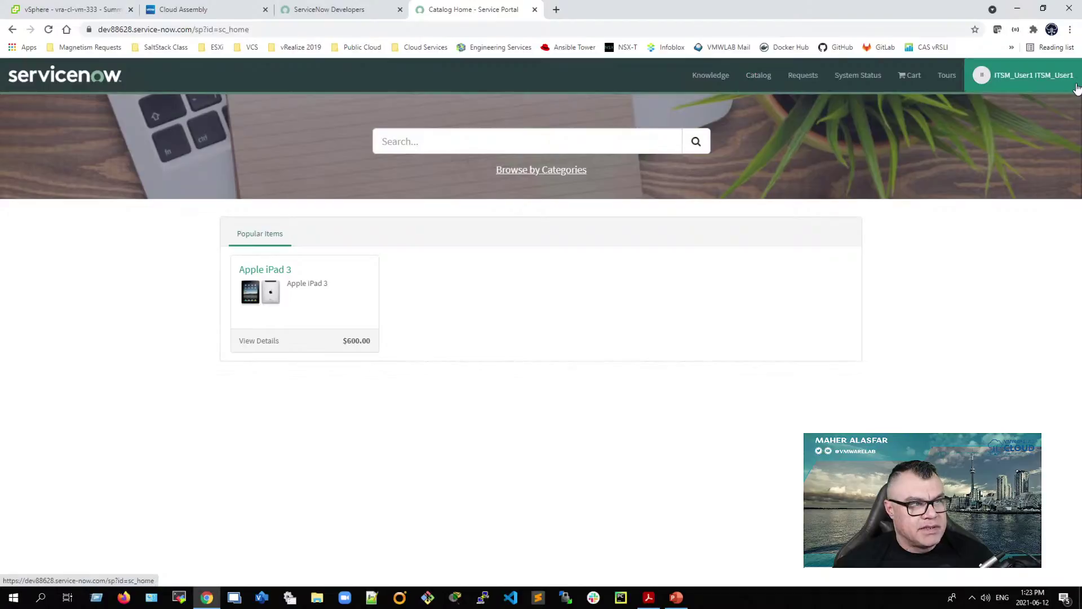
click(540, 174)
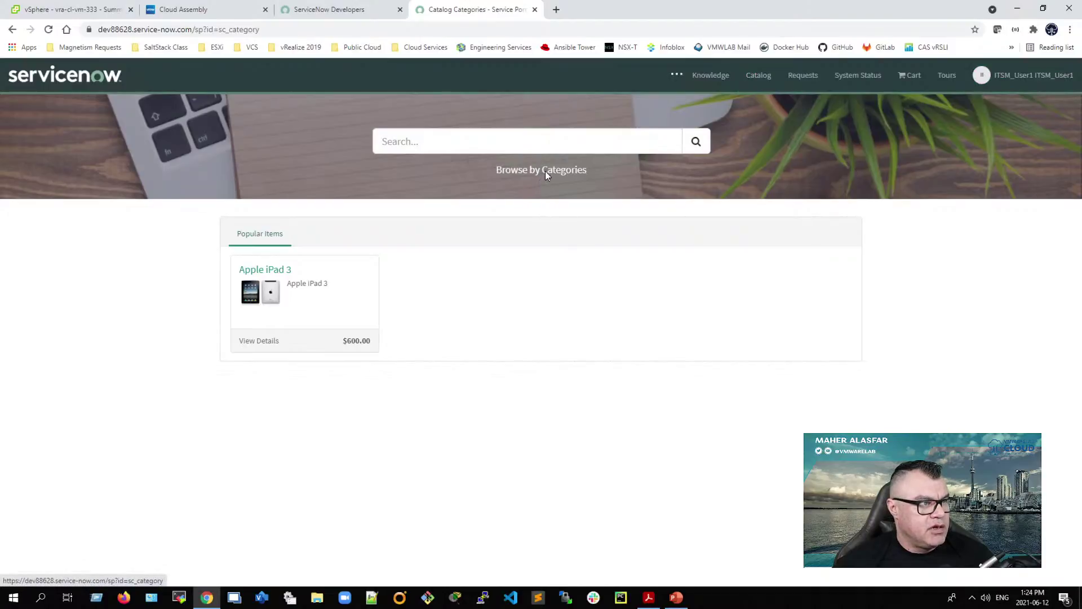
click(242, 398)
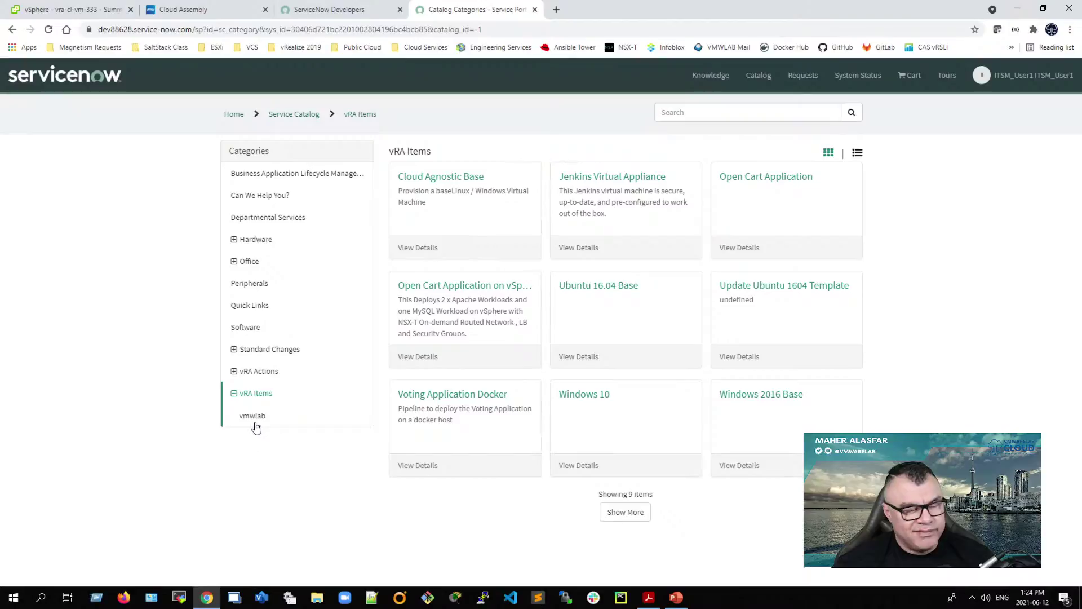
click(251, 420)
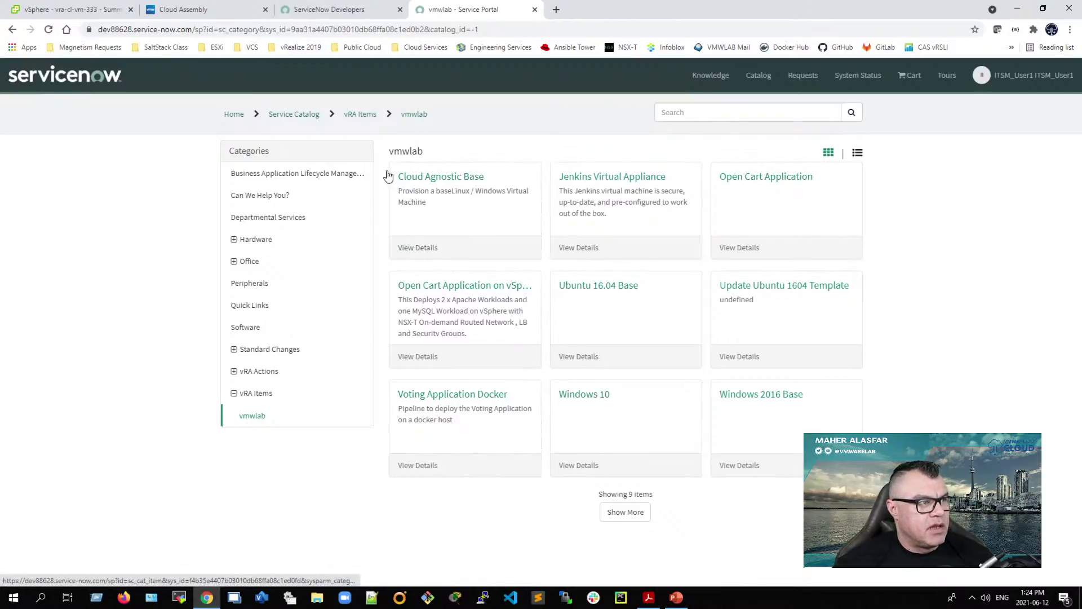
click(415, 252)
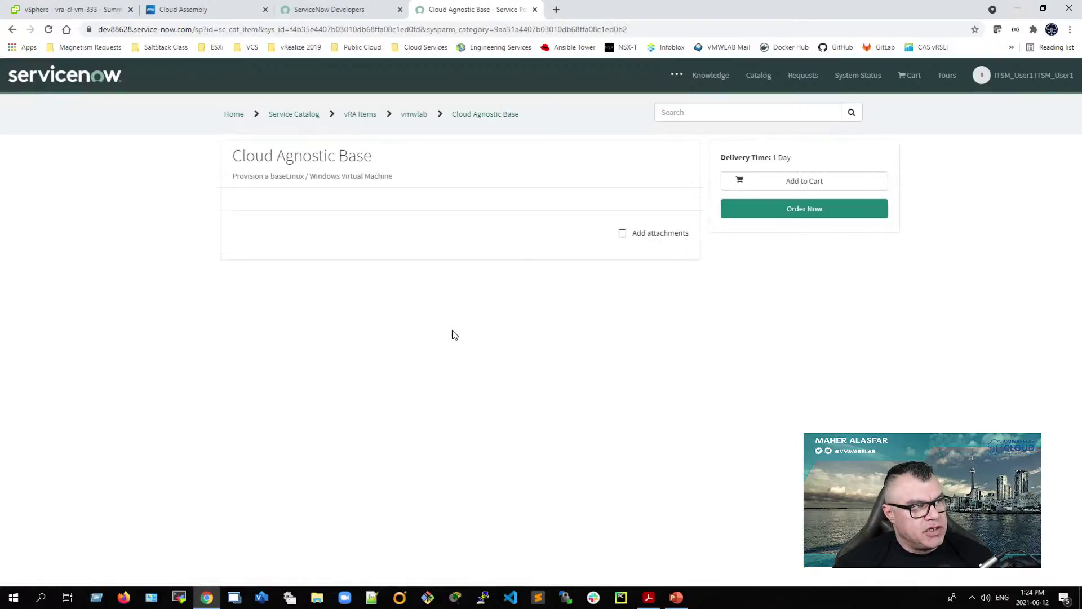
Step: Switch from Cloud Assembly to Service Broker and start a Cloud Agnostic Base request
click(193, 16)
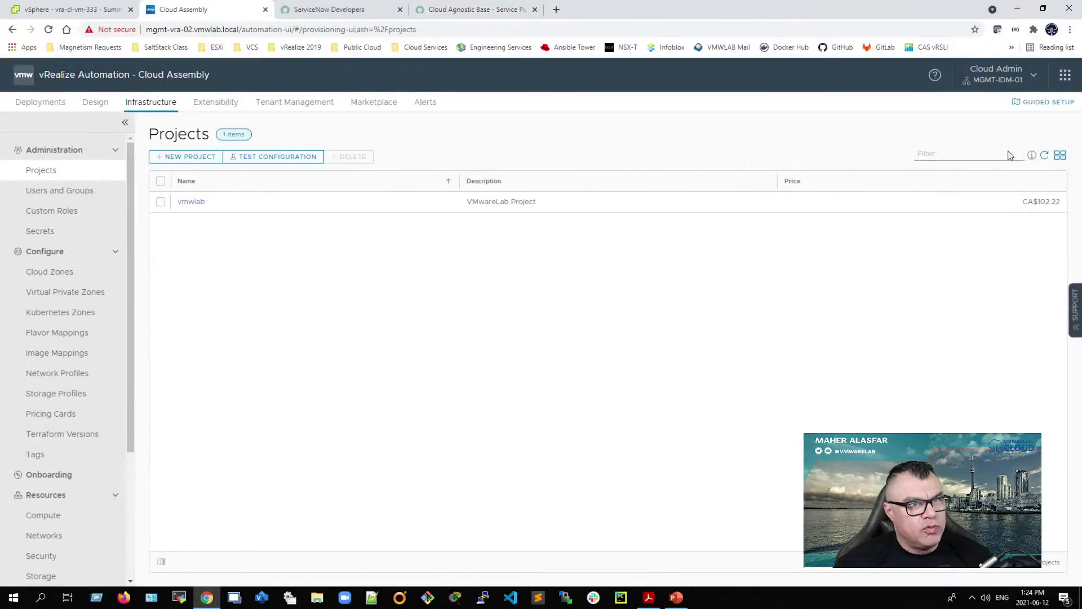
click(1065, 75)
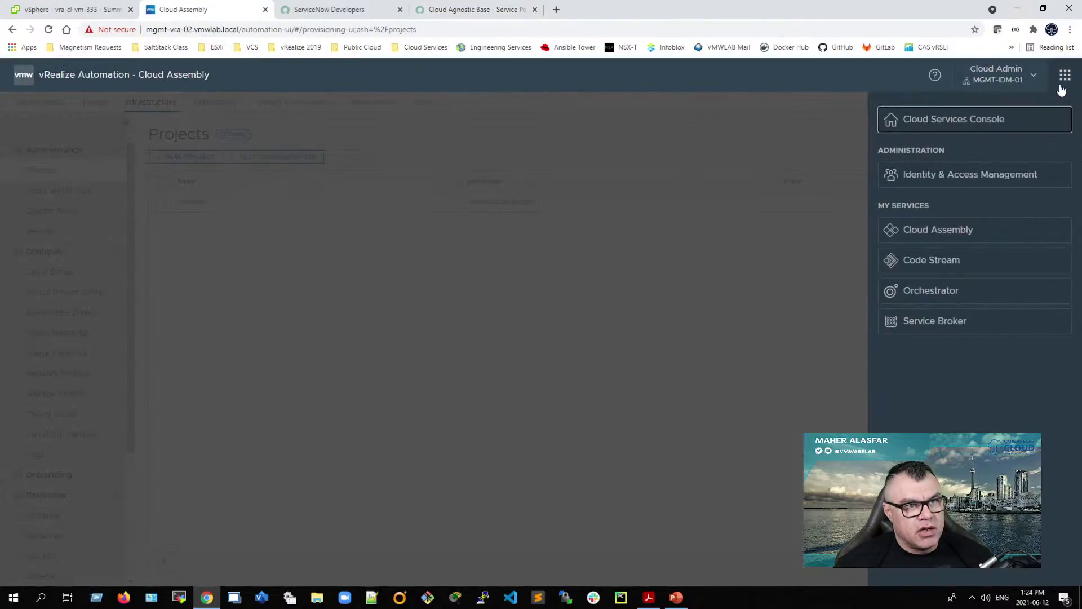
click(935, 320)
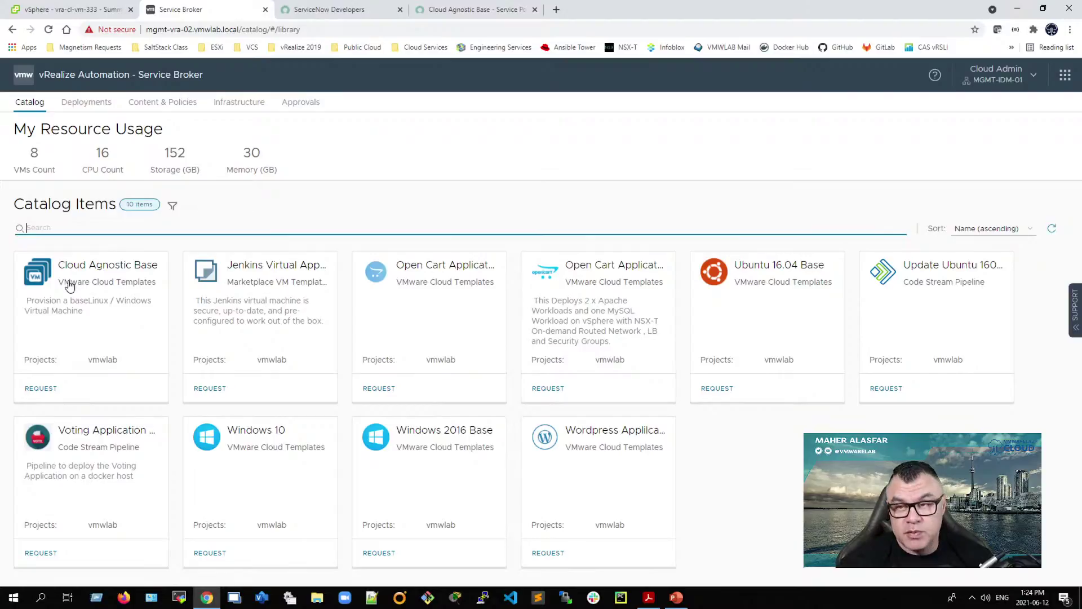
click(38, 390)
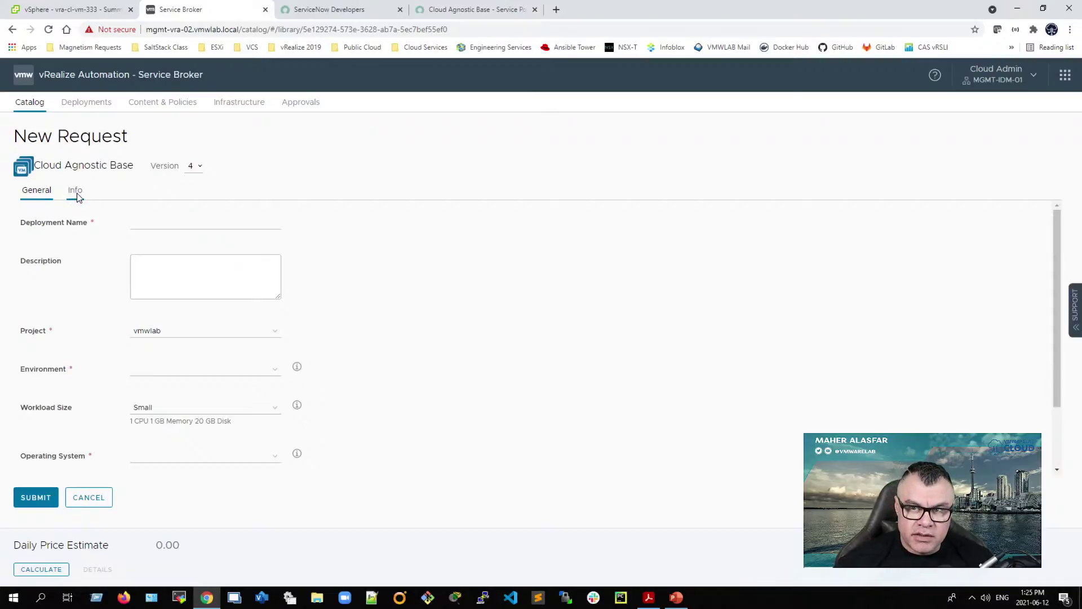
Step: Show the Info inputs: Small machine size (1 CPU, 2 GB, 20 GB disk), blank food choices
click(78, 197)
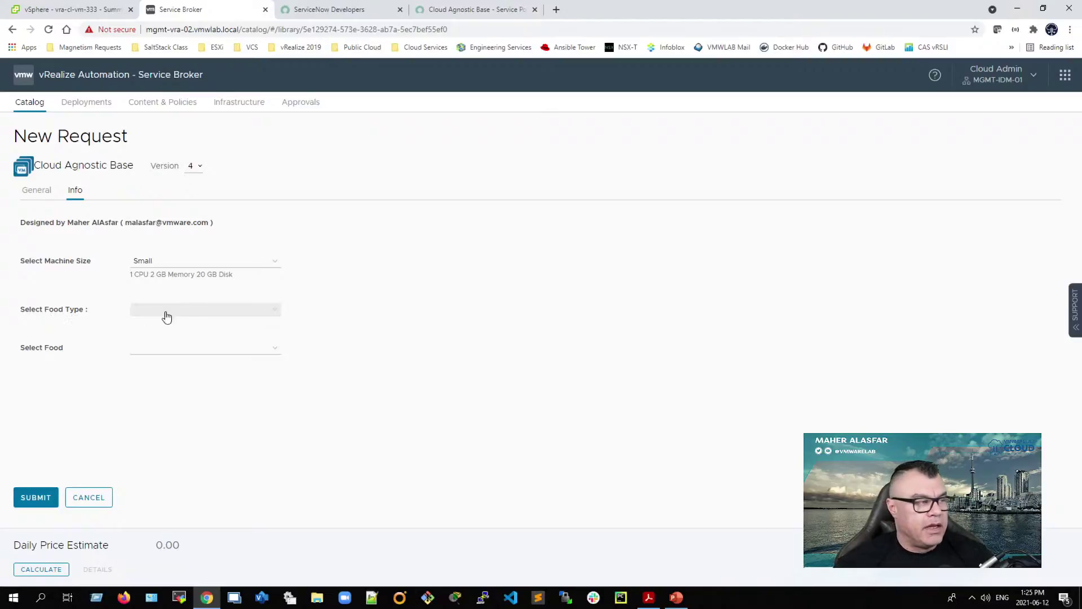
Step: Set the food type to Fruits and review its Select Food options
click(263, 314)
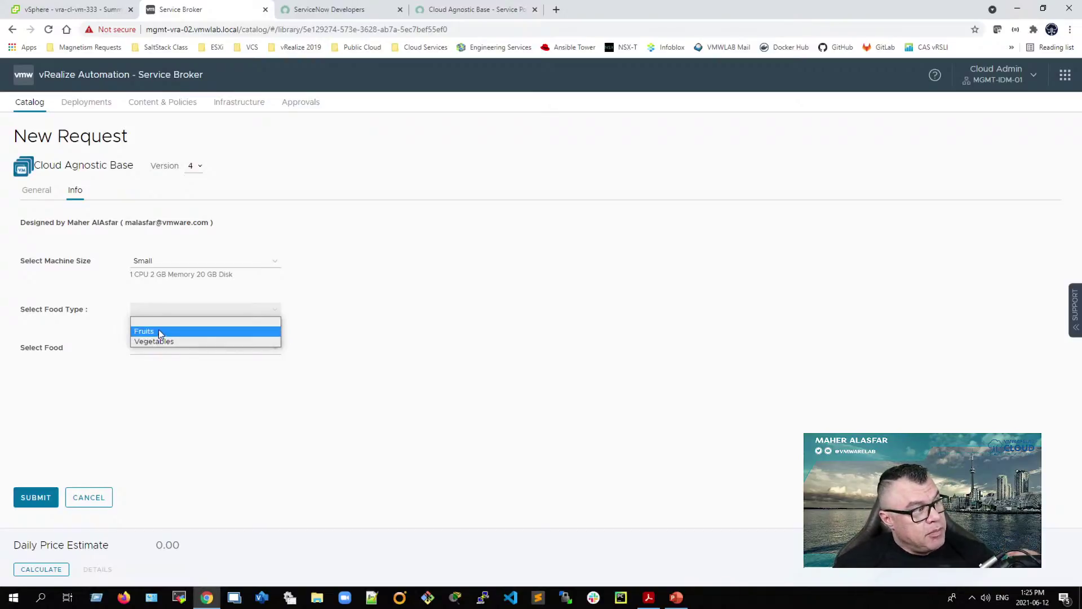
click(155, 331)
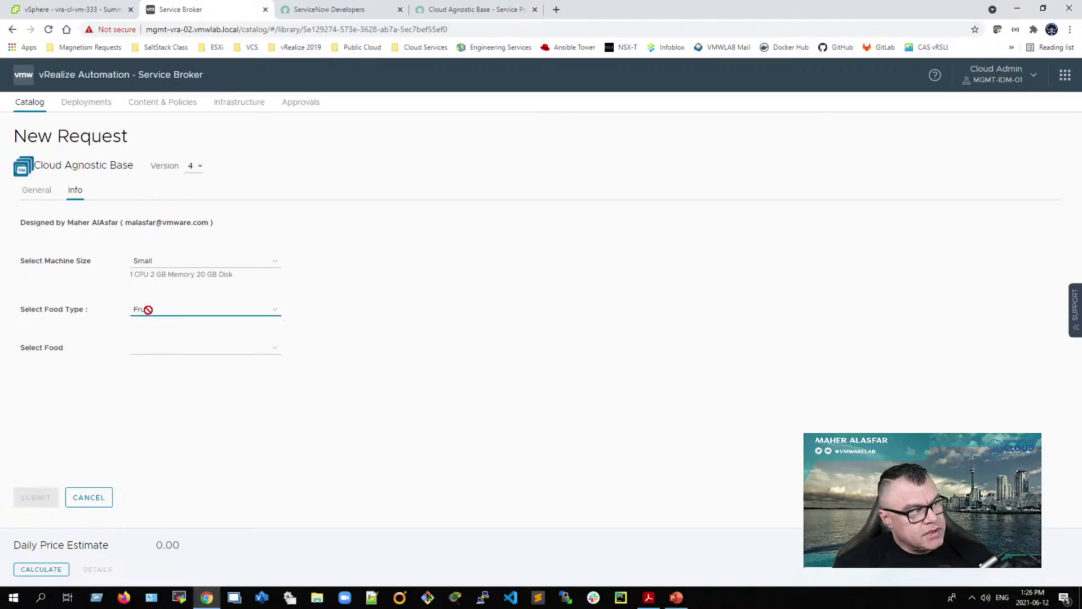
click(273, 353)
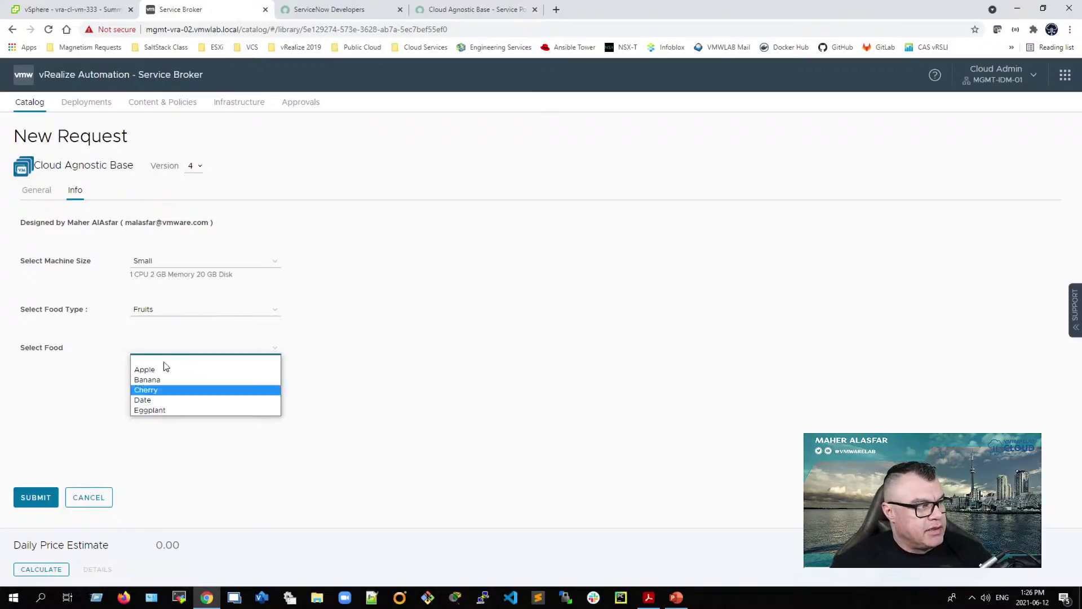
Step: Change the food type to Vegetables, review its foods, then go back to ServiceNow
click(173, 312)
click(152, 342)
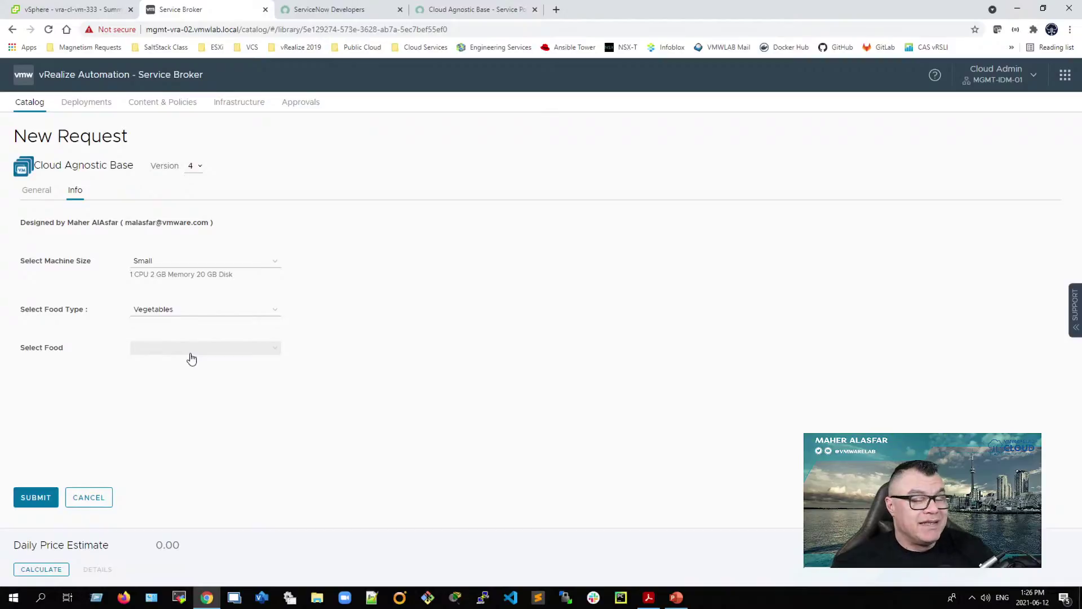
click(193, 348)
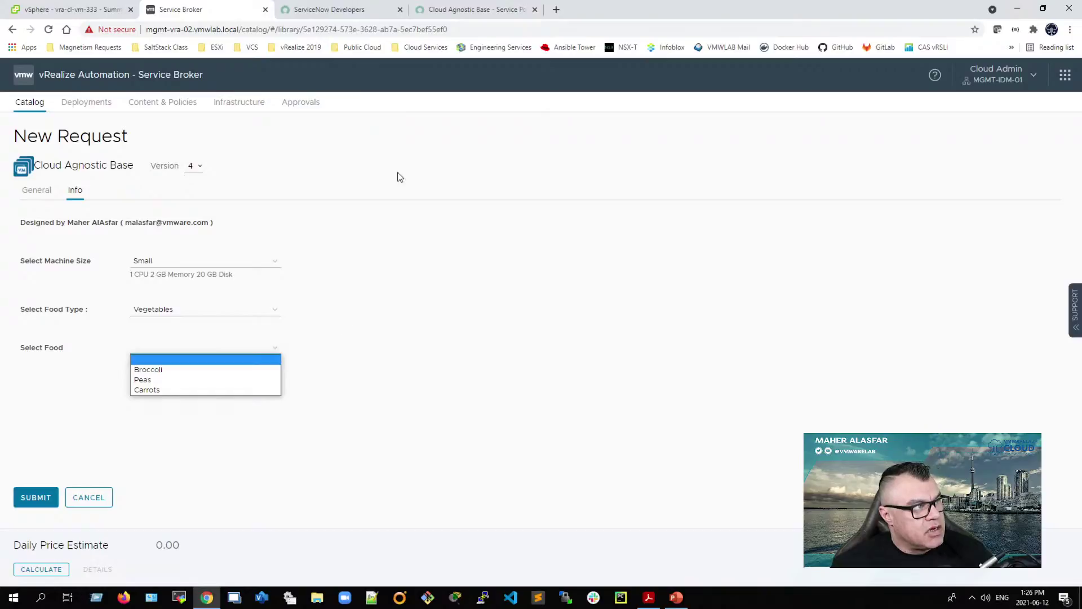
click(445, 10)
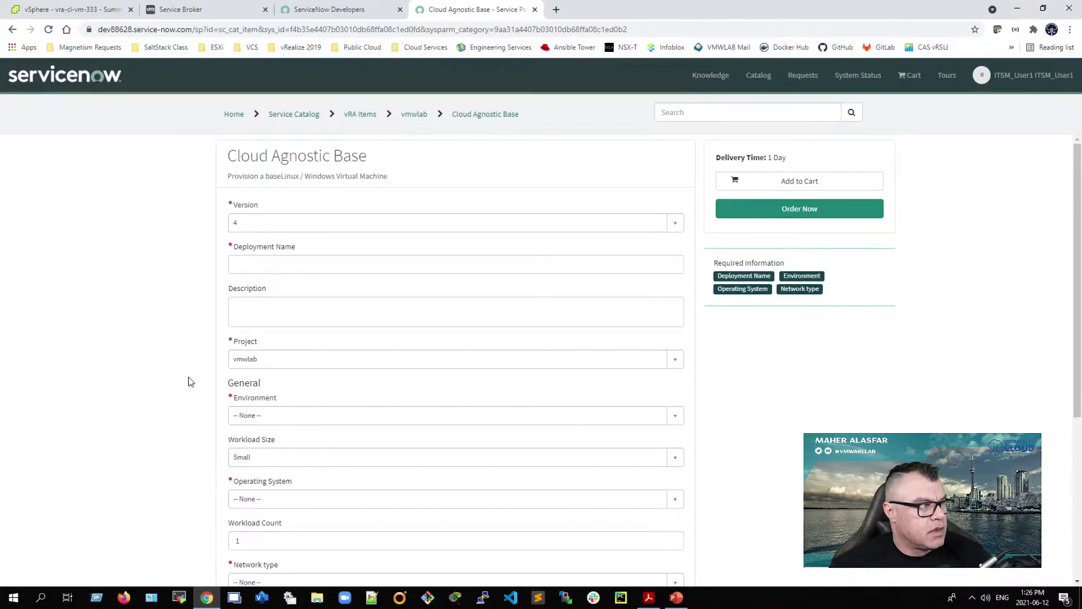
Step: Name the deployment 'ITSM User 1' and keep vmwlab as the project
click(258, 264)
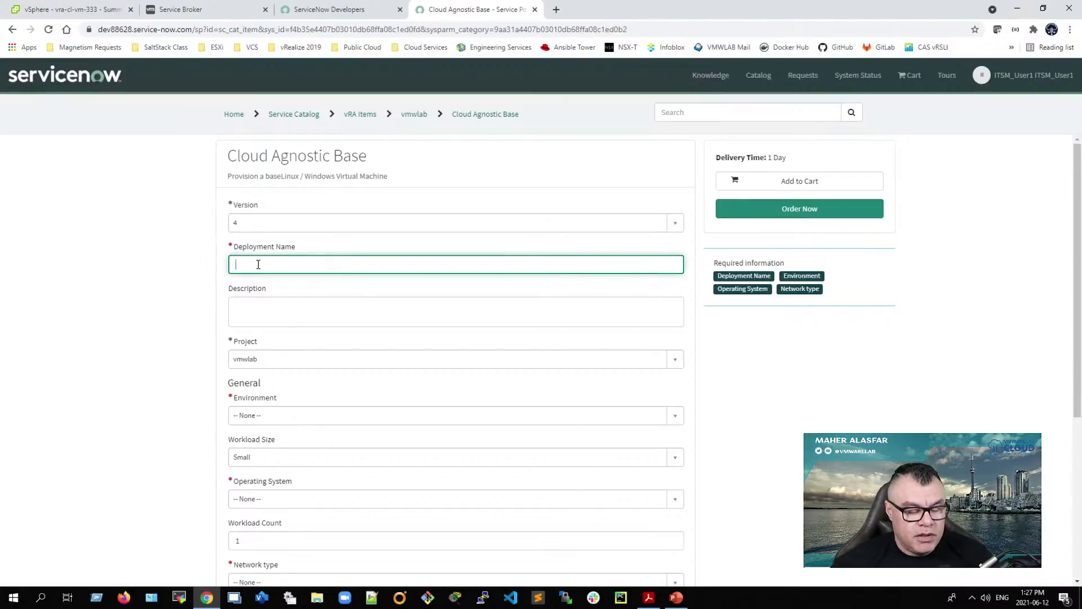
text(ITSM User 1)
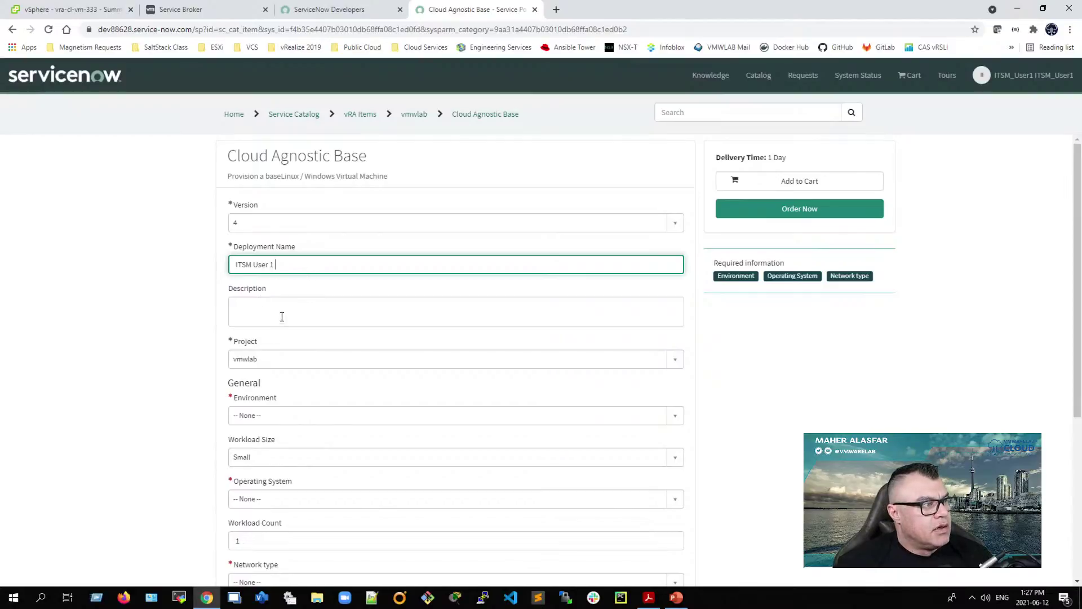
click(263, 307)
scroll(177, 391, down, 1)
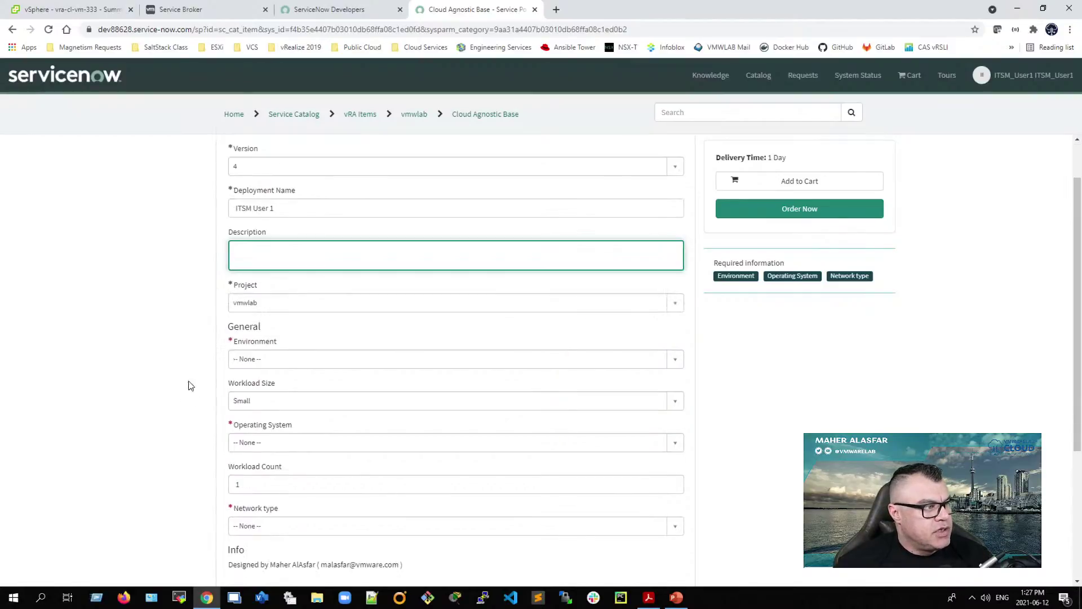
click(246, 304)
click(248, 339)
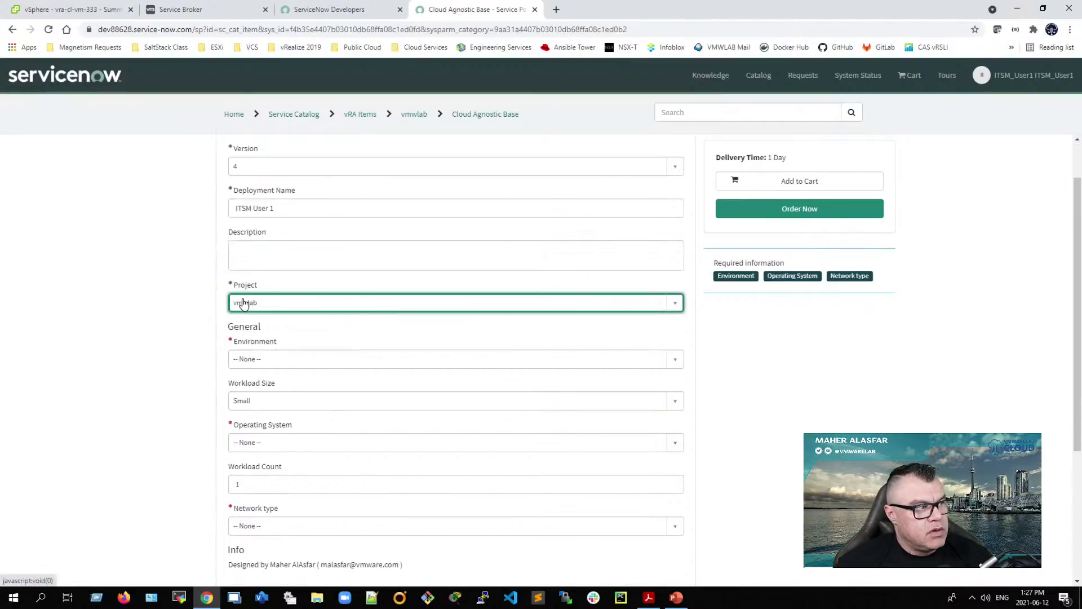
Step: In the Service Broker General fields, check the deployment name and keep vmwlab as the project
click(215, 12)
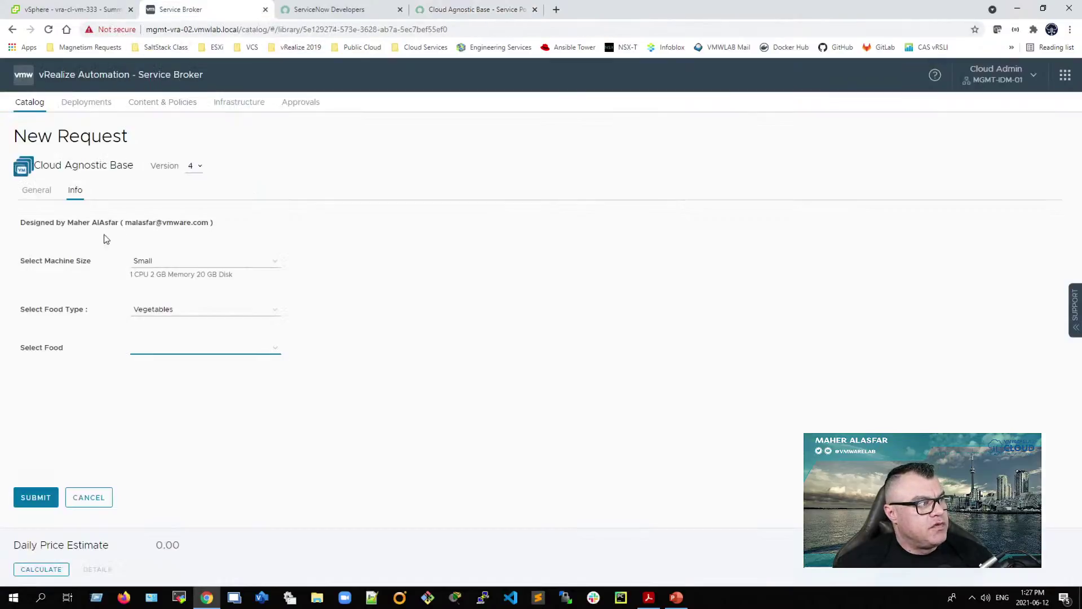
click(34, 192)
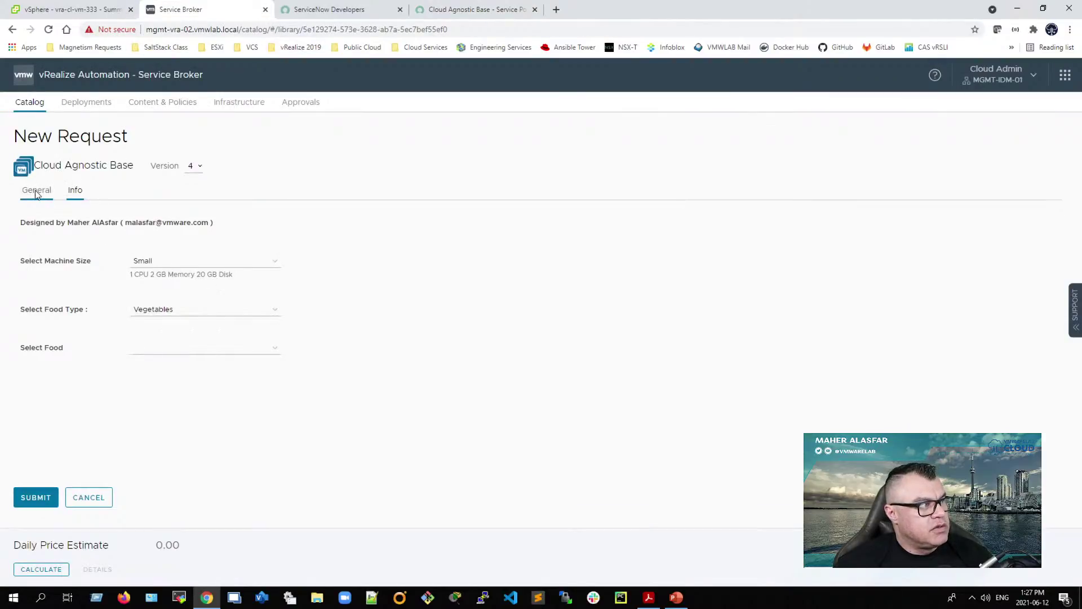
click(169, 221)
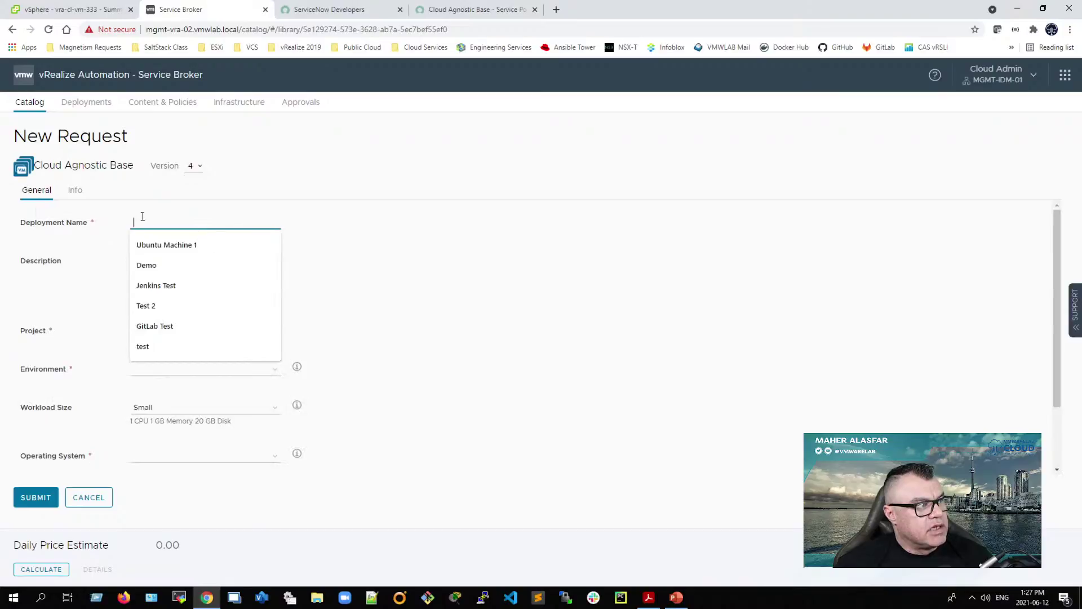
click(66, 305)
click(203, 331)
click(72, 325)
Step: Review the Environment, Workload Size (keeping Small), Operating System and Network type choices
click(202, 371)
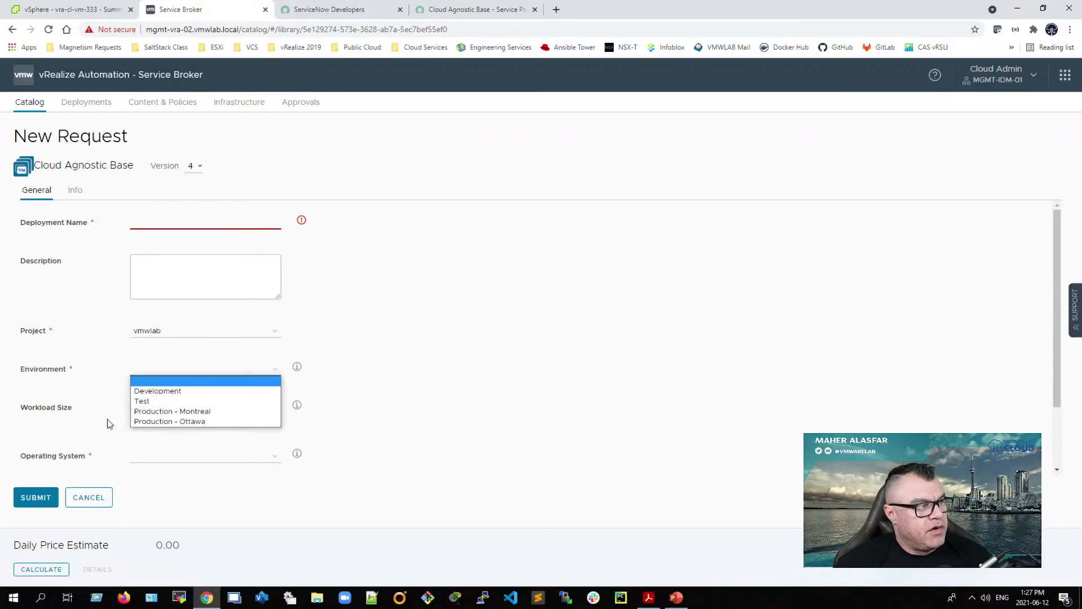
click(64, 374)
click(157, 411)
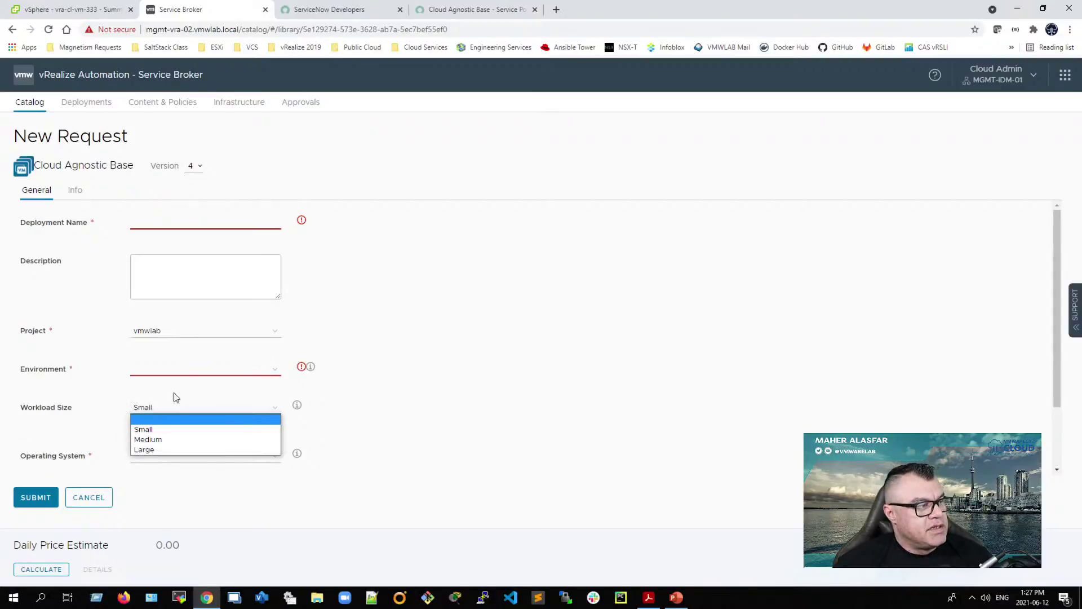
click(143, 429)
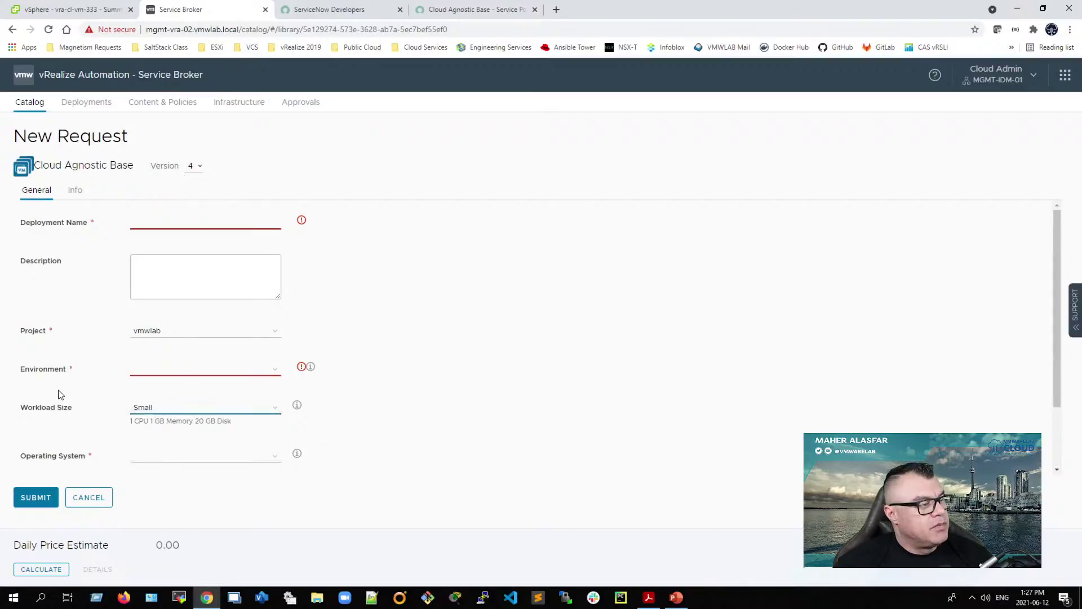
click(143, 458)
scroll(434, 459, down, 1)
scroll(435, 458, down, 1)
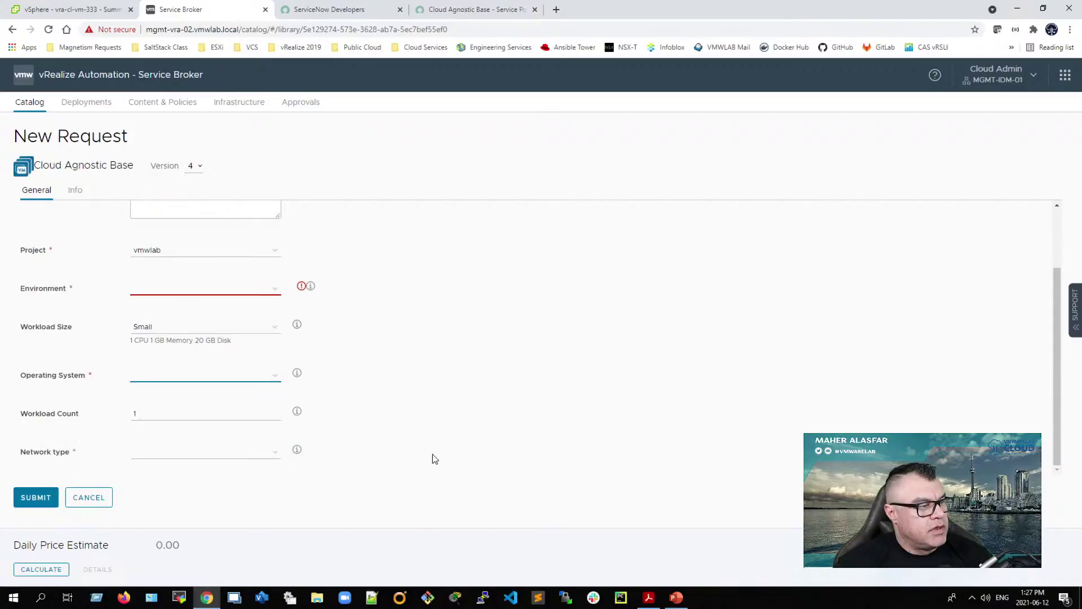
key(Tab)
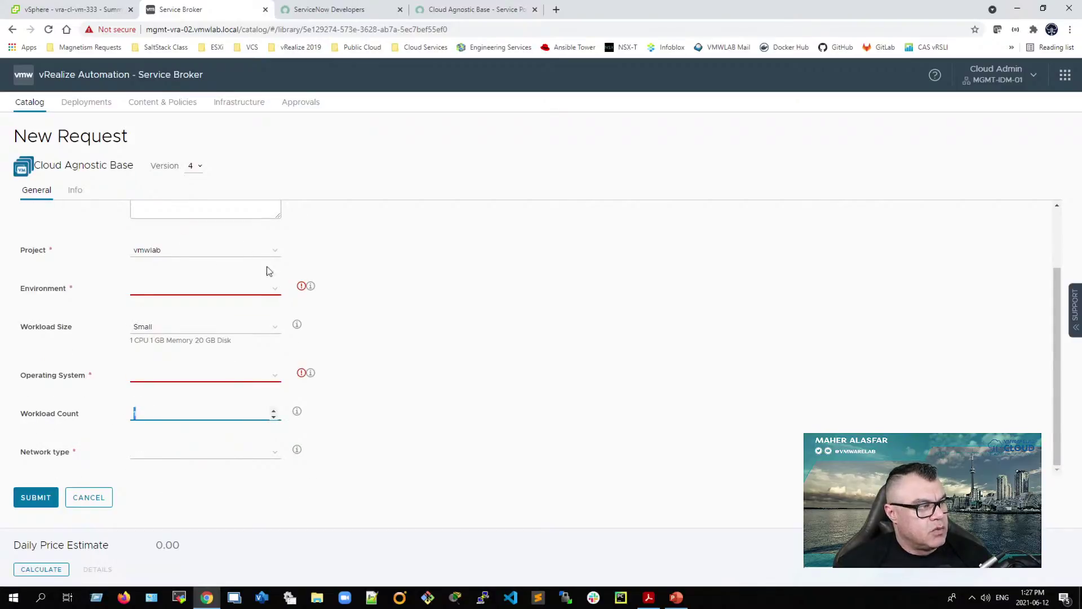
click(172, 460)
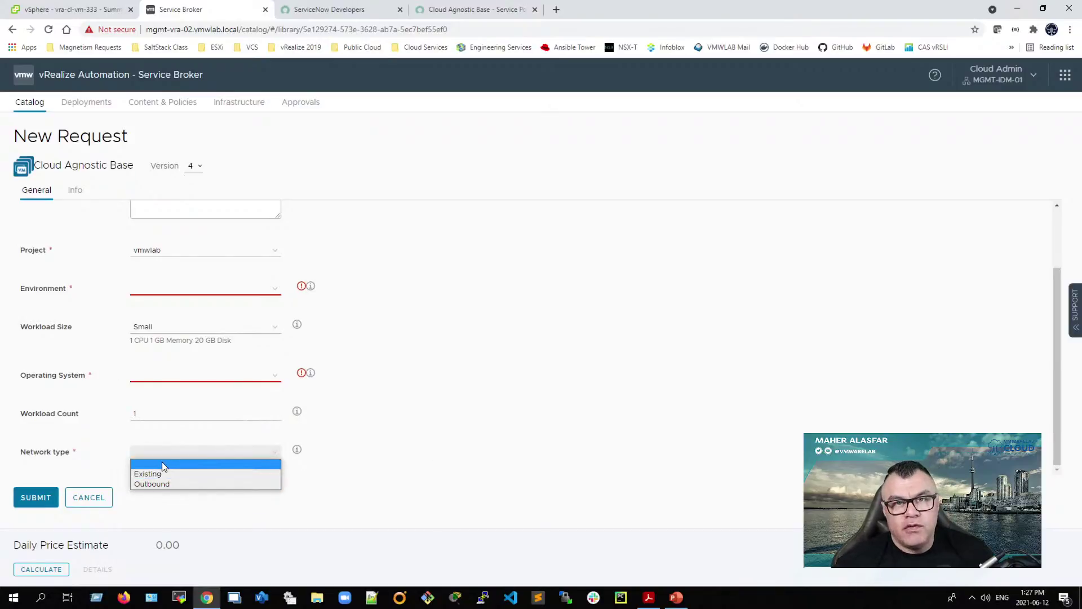
Step: Set the ServiceNow order's Environment to Production - Montreal
click(461, 10)
click(253, 361)
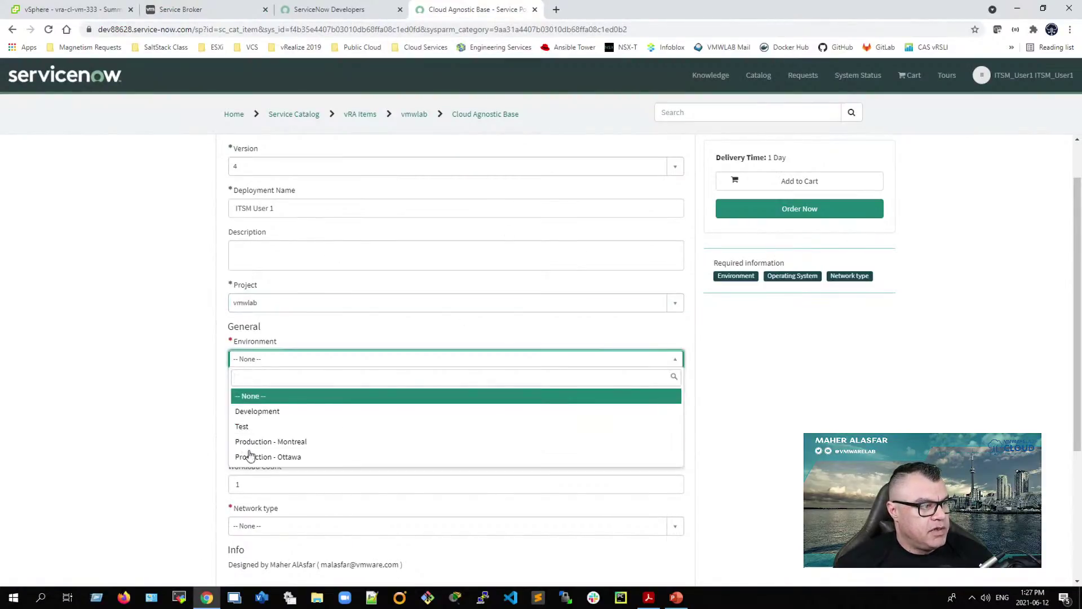
click(328, 445)
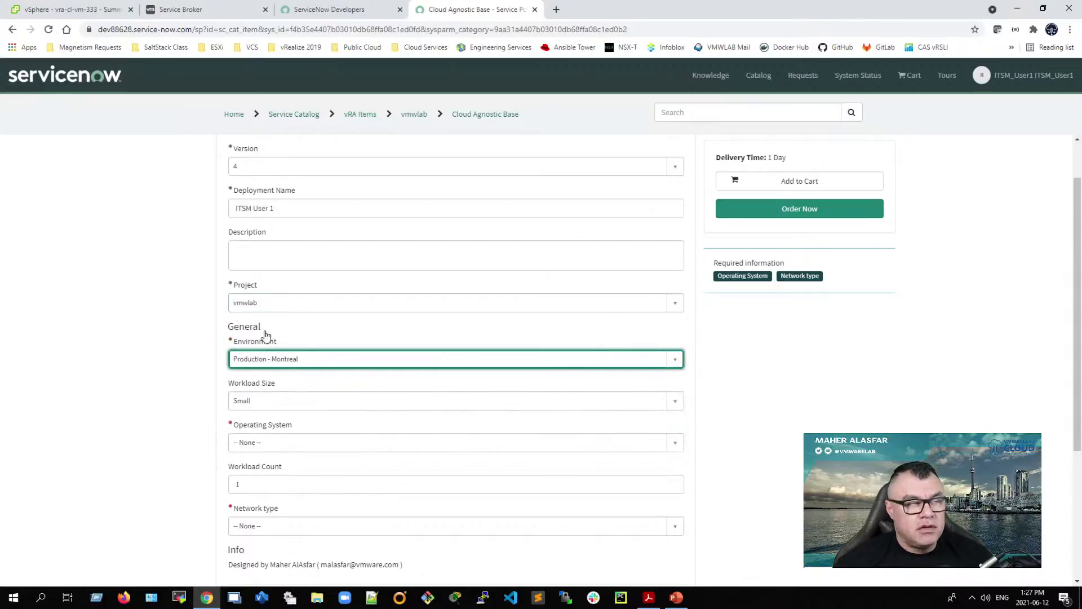
click(56, 9)
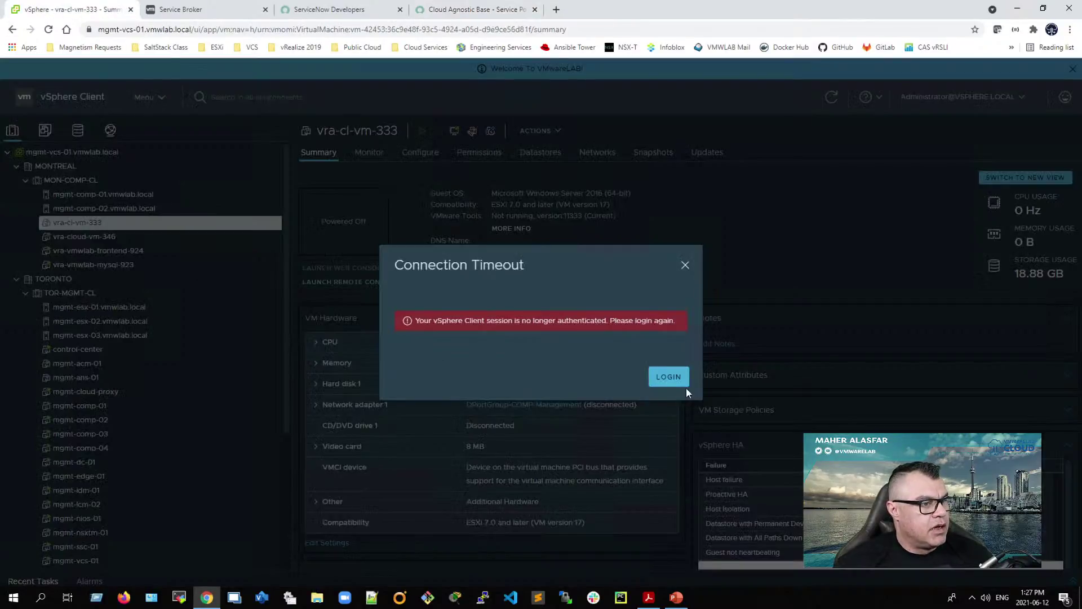
Step: Log back into the vSphere Client with the saved administrator credentials after the timeout
click(669, 378)
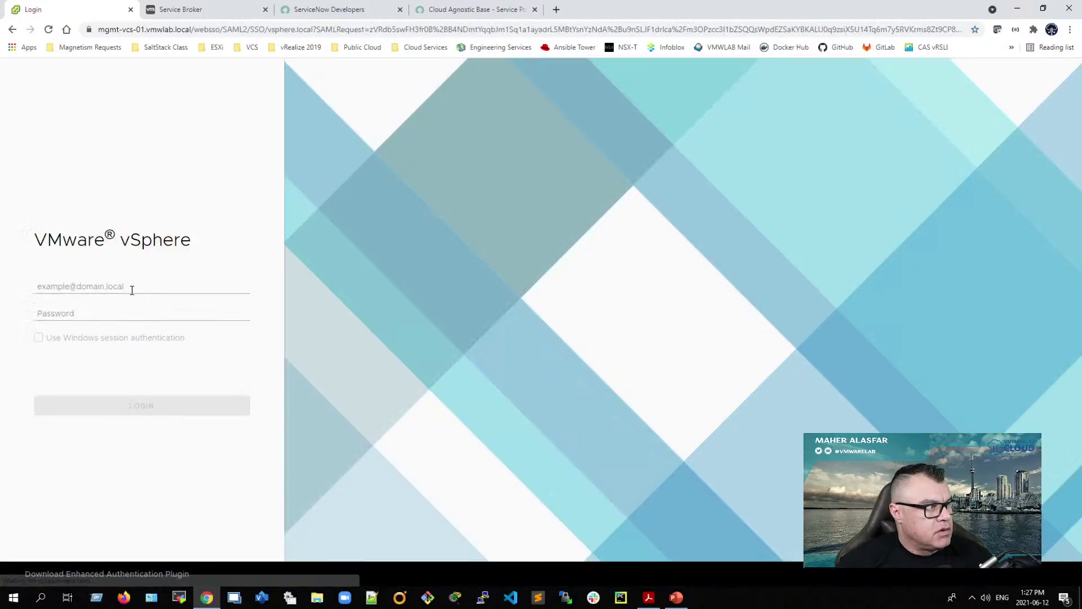
click(129, 285)
text(asd)
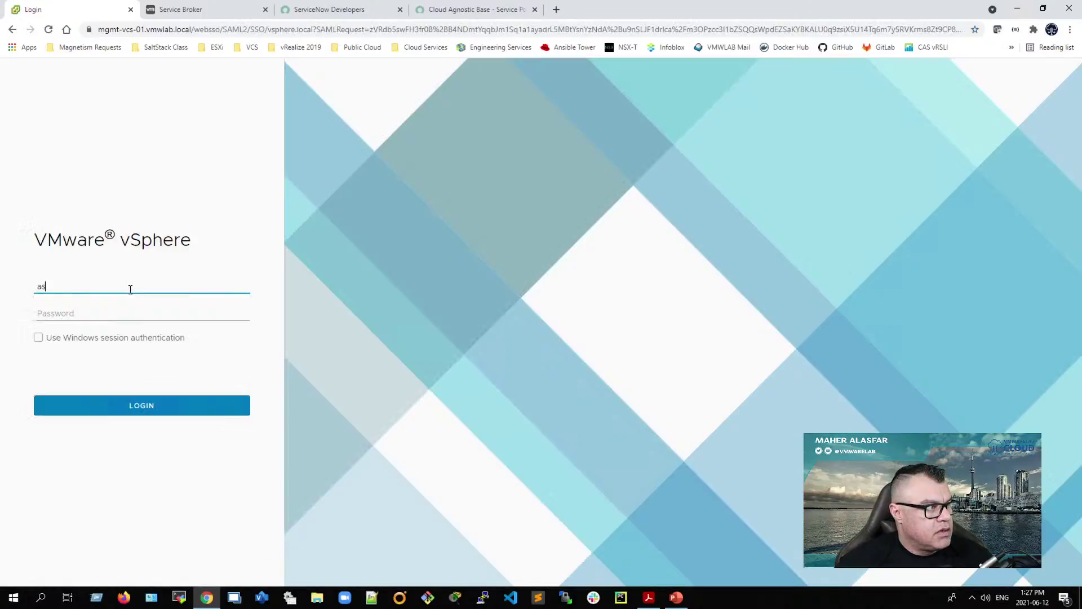
key(BackSpace)
key(BackSpace)
click(125, 309)
click(125, 316)
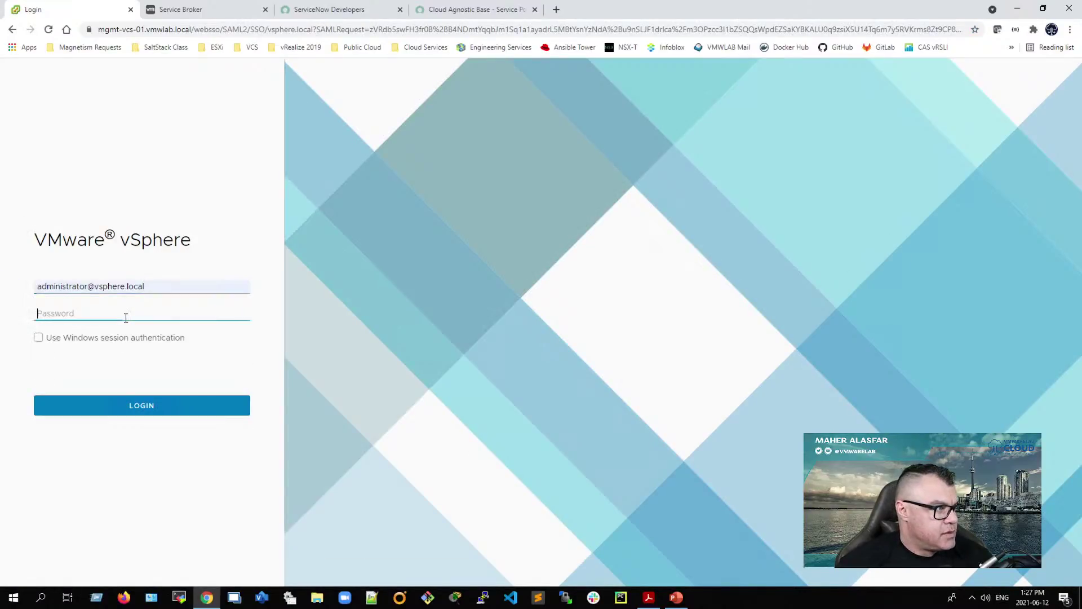
text(V)
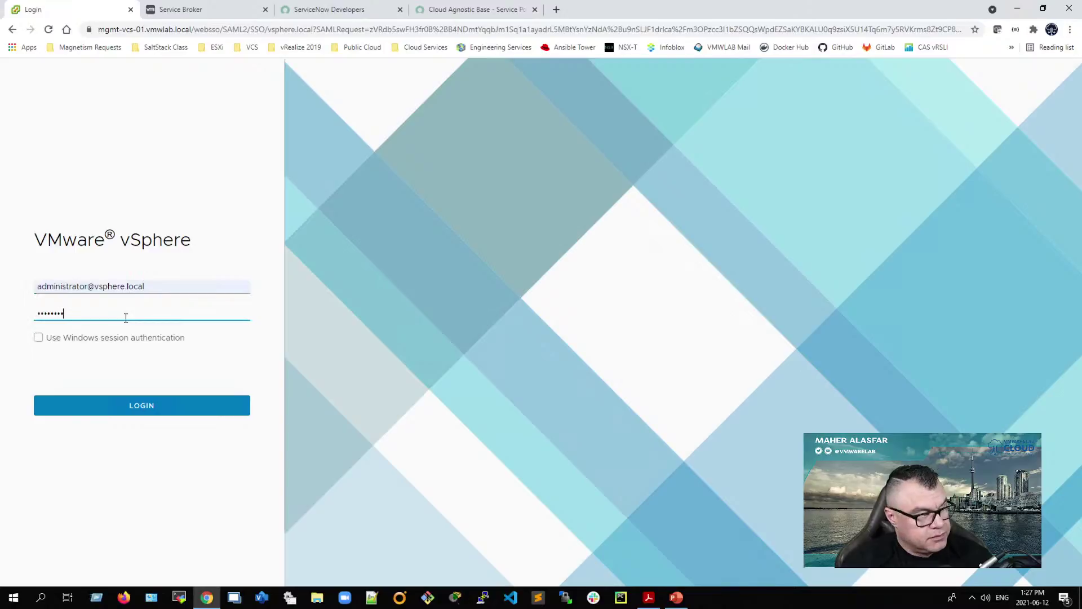
key(Return)
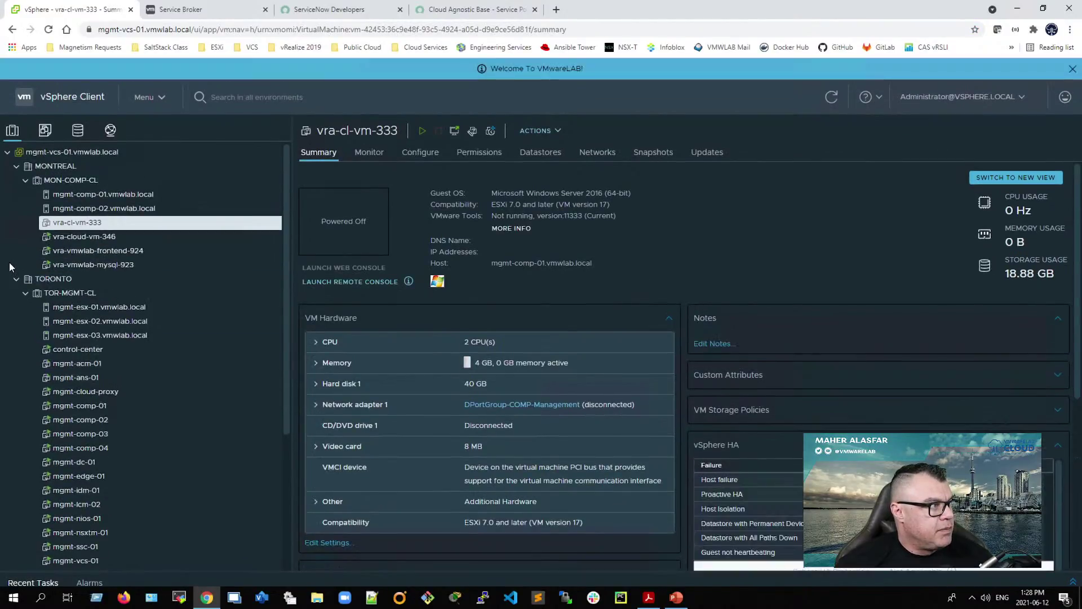
Step: Collapse TORONTO and show the MON-COMP-CL cluster, then return to ServiceNow
click(16, 279)
click(77, 183)
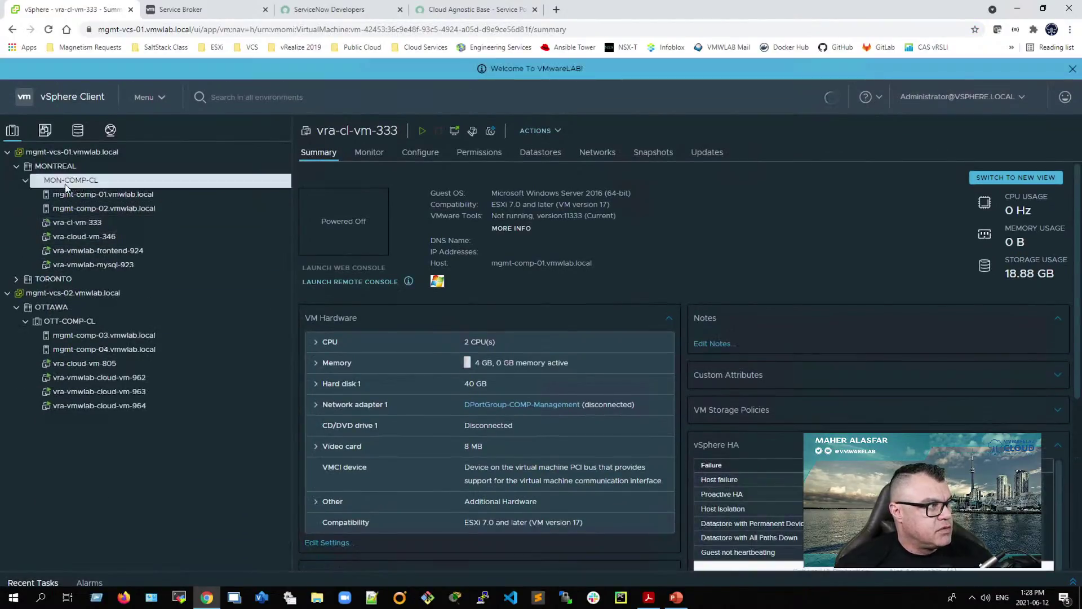
click(451, 11)
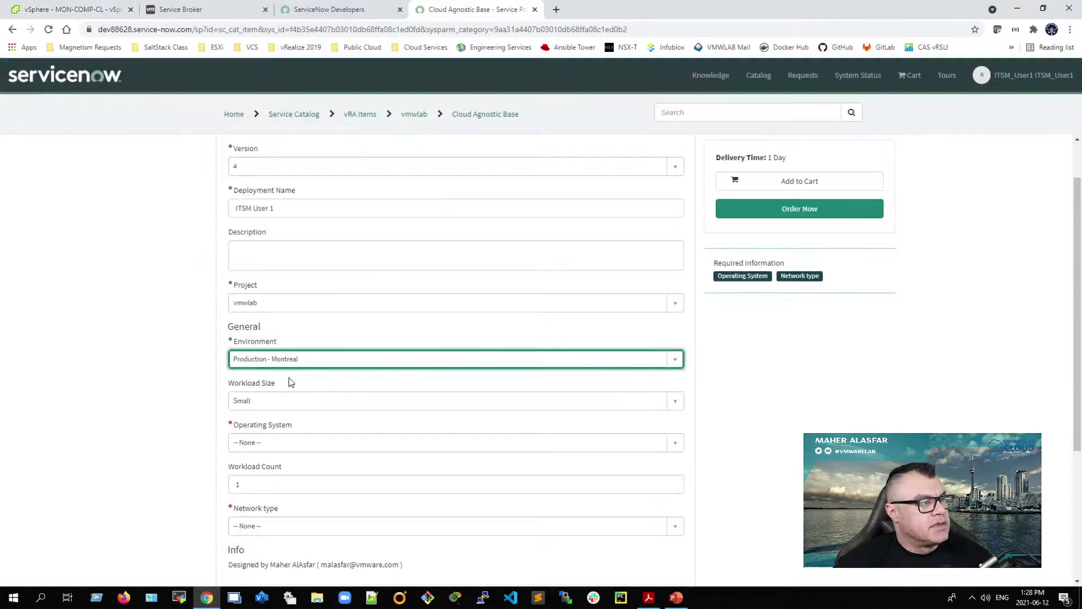
Step: Confirm the order keeps Environment Production - Montreal and Workload Size Small
click(280, 358)
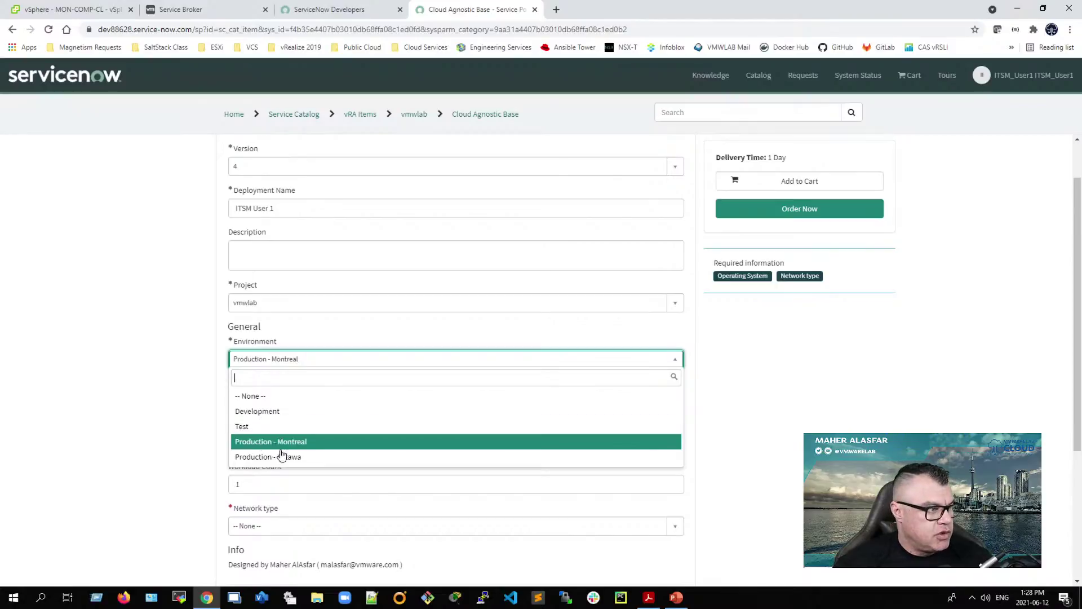
click(189, 447)
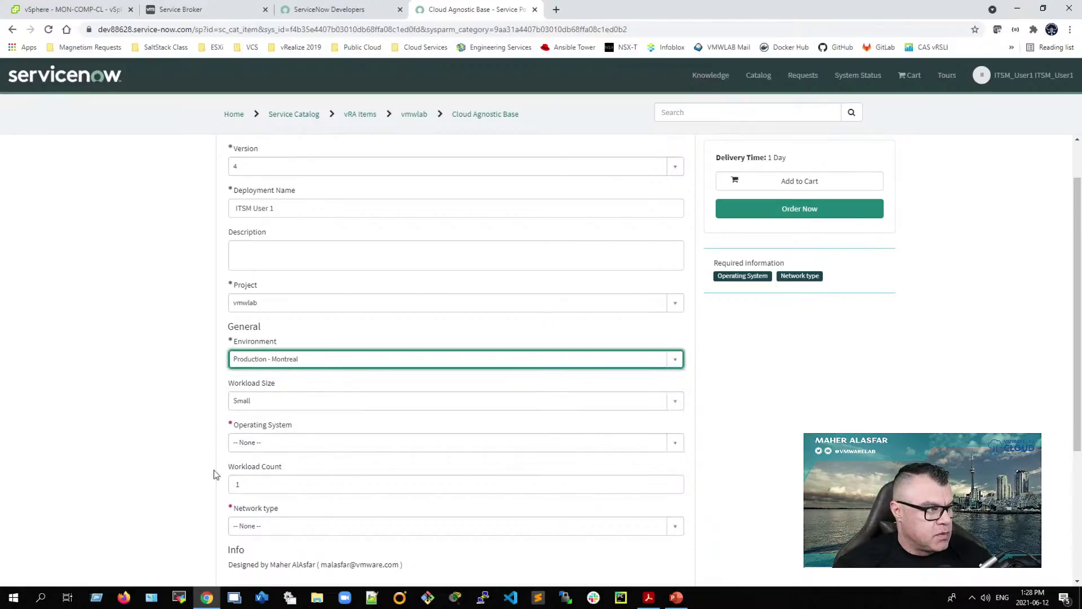
click(268, 402)
click(193, 445)
scroll(188, 525, down, 1)
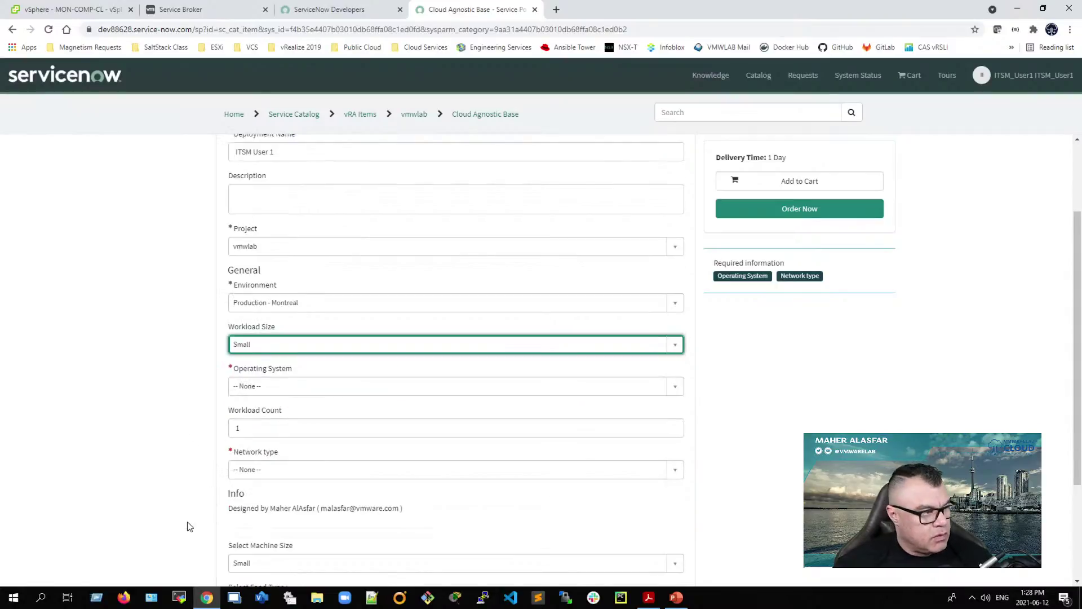
Step: Set Operating System to Linux and Network type to Existing
click(270, 391)
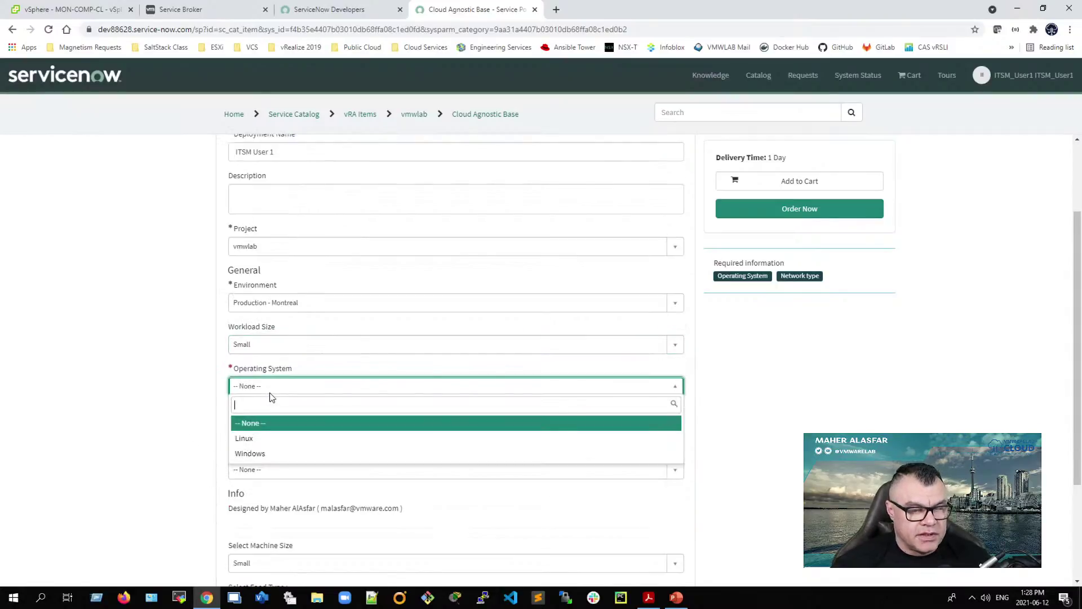
click(257, 441)
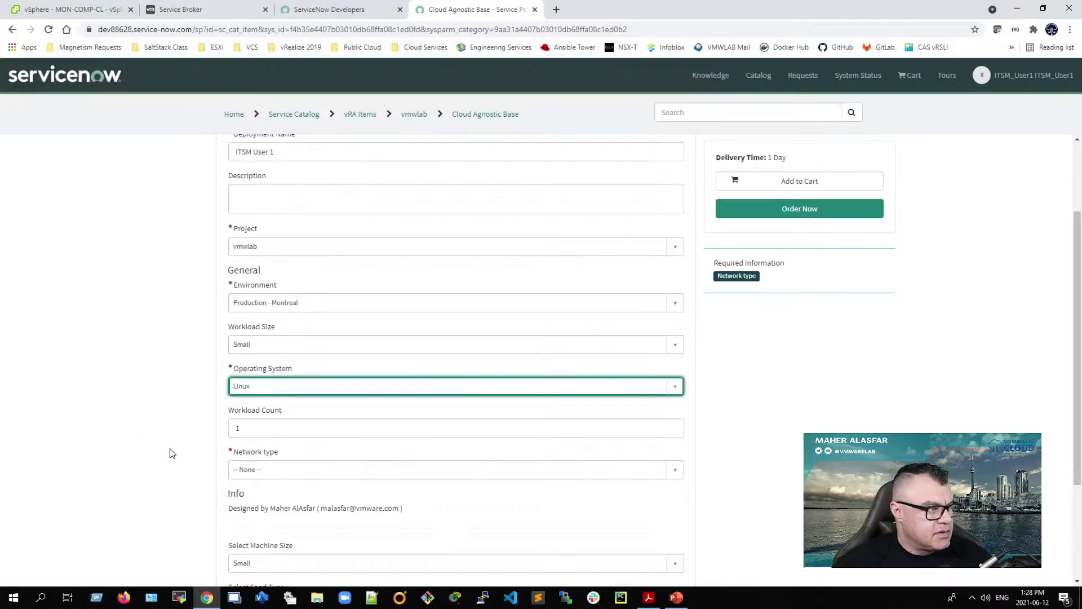
scroll(172, 452, down, 1)
click(262, 417)
click(254, 466)
scroll(164, 488, down, 2)
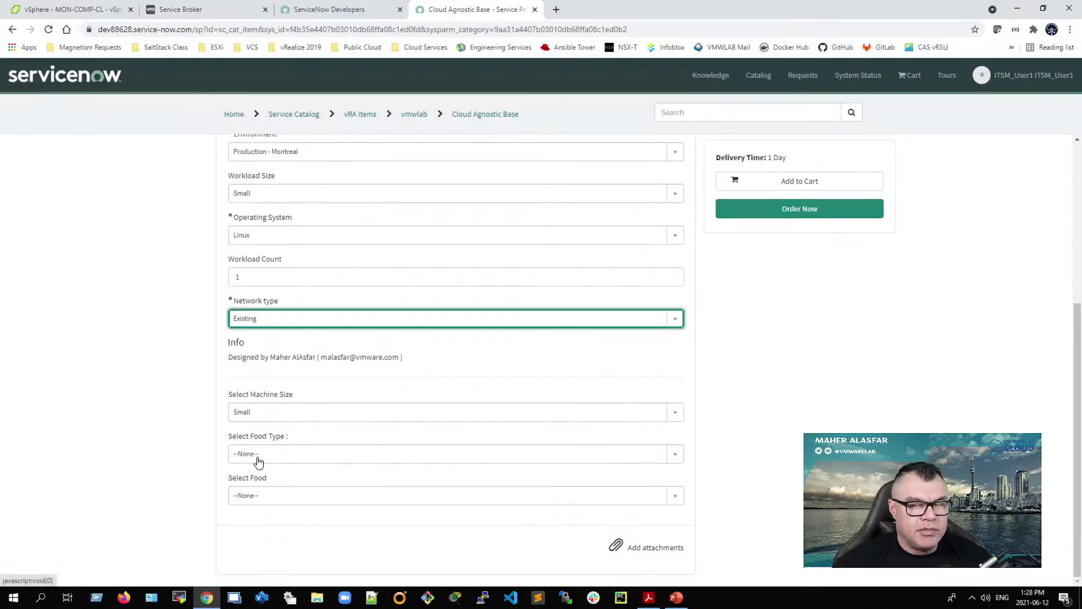
Step: Try food type Fruits with Banana, then switch the food type to Vegetables
click(278, 459)
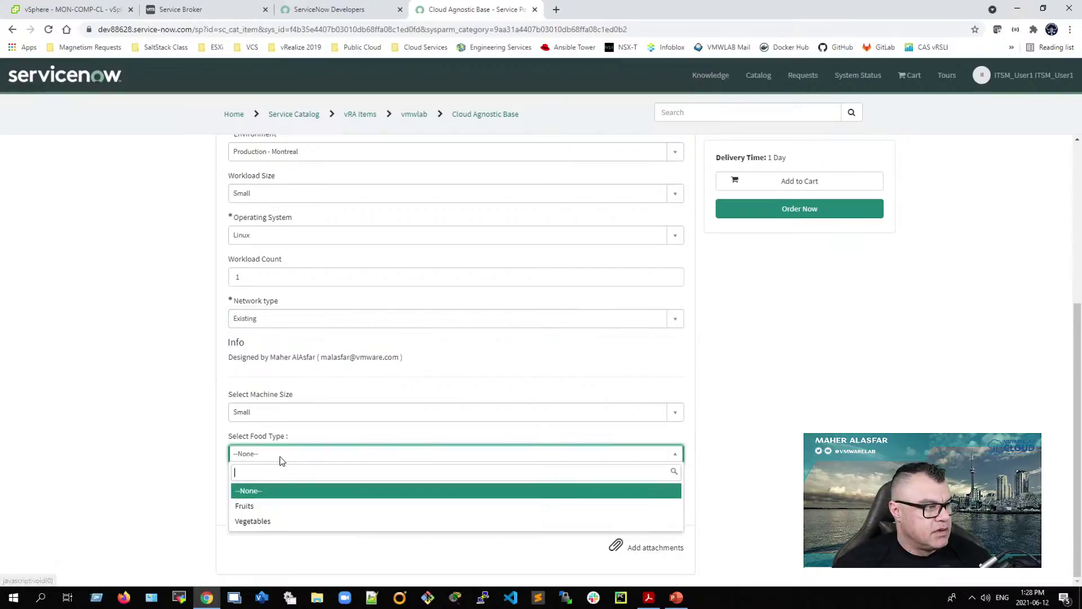
click(258, 502)
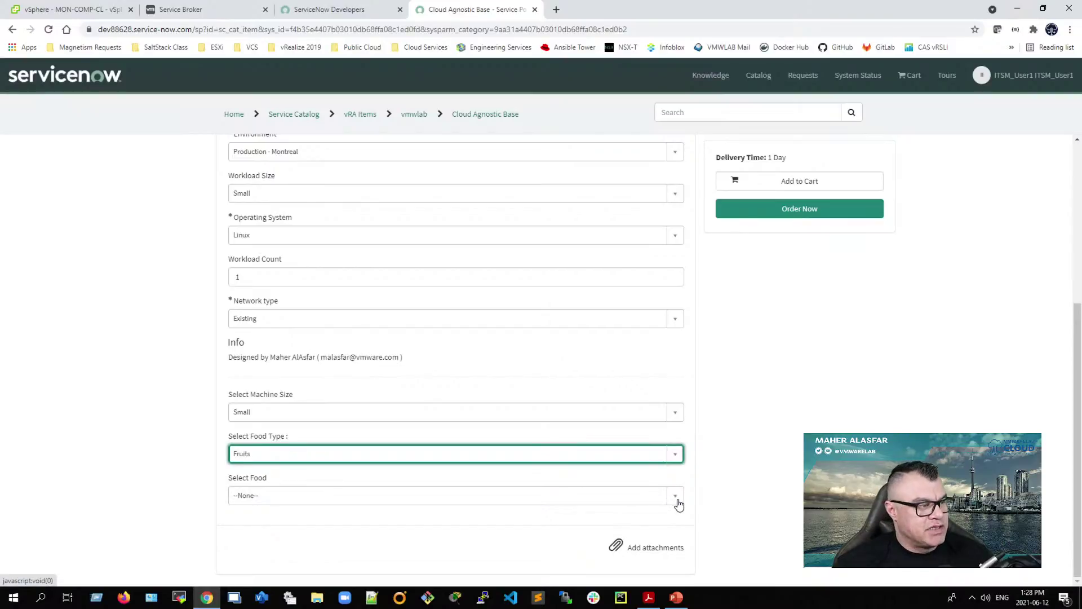
click(678, 503)
click(245, 440)
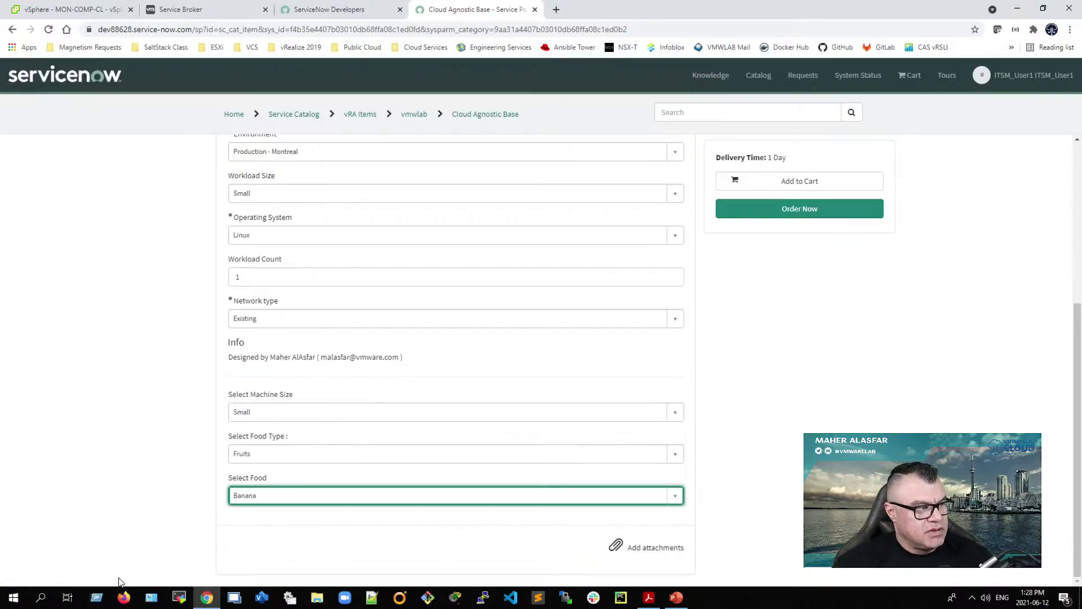
click(297, 459)
click(251, 519)
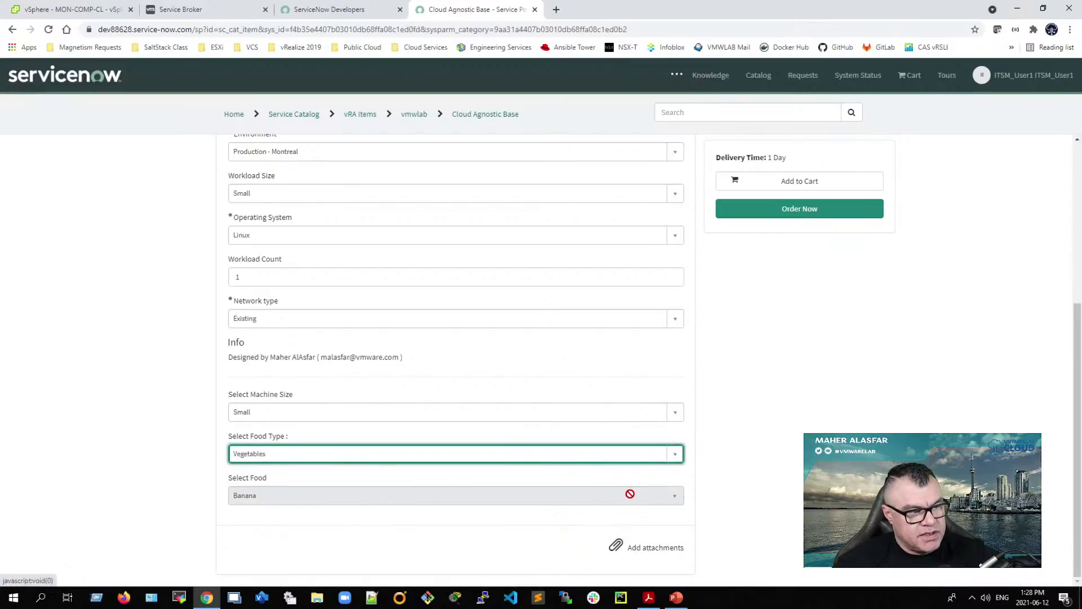
click(433, 494)
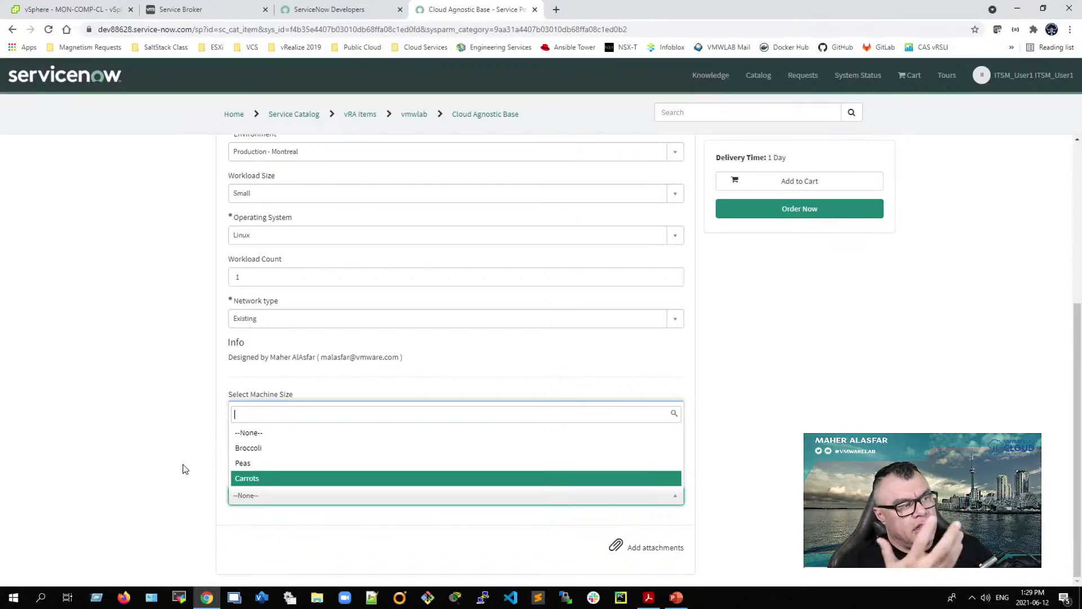
click(129, 459)
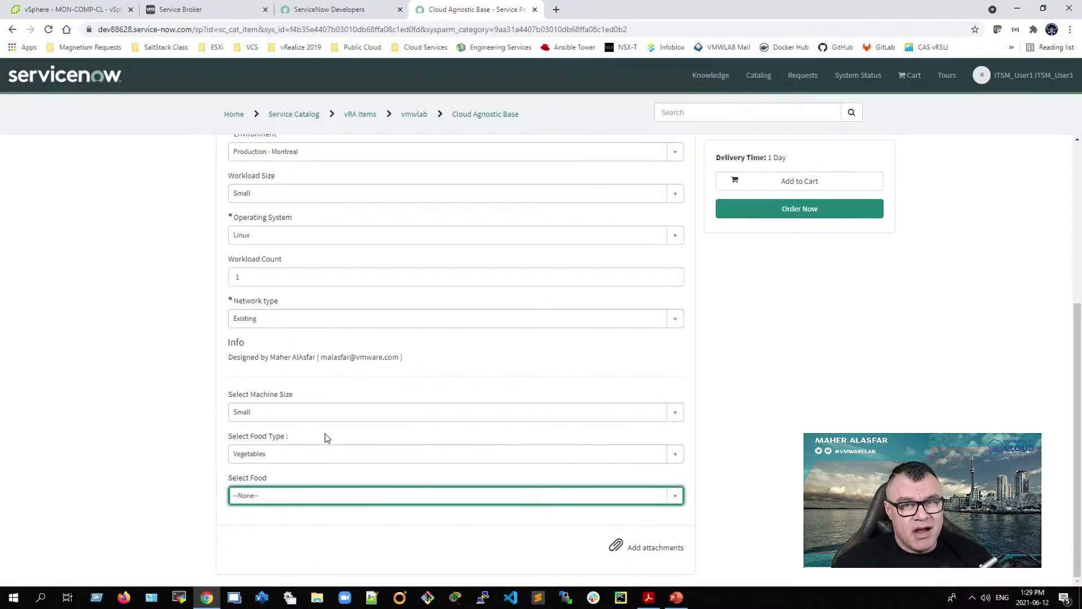
Step: Choose Broccoli as the food in the Cloud Agnostic Base request form
click(203, 9)
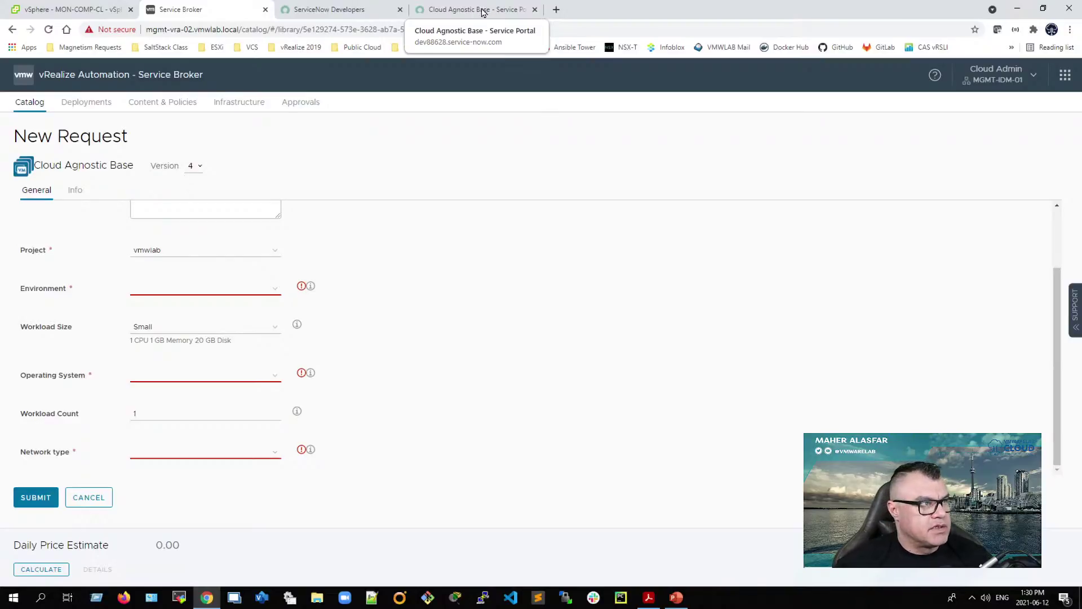
click(469, 17)
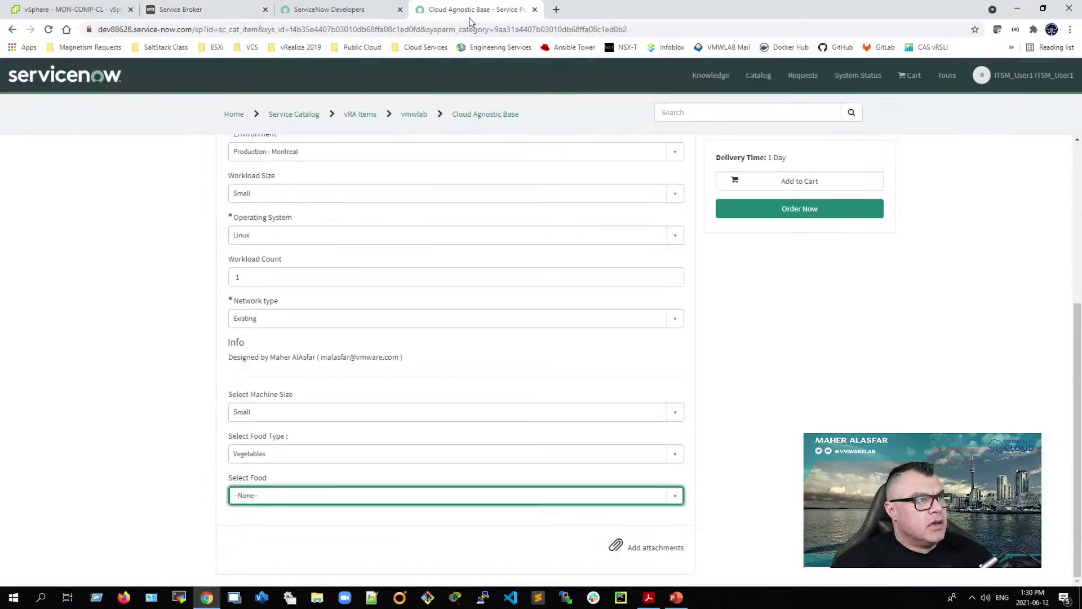
click(261, 496)
click(260, 449)
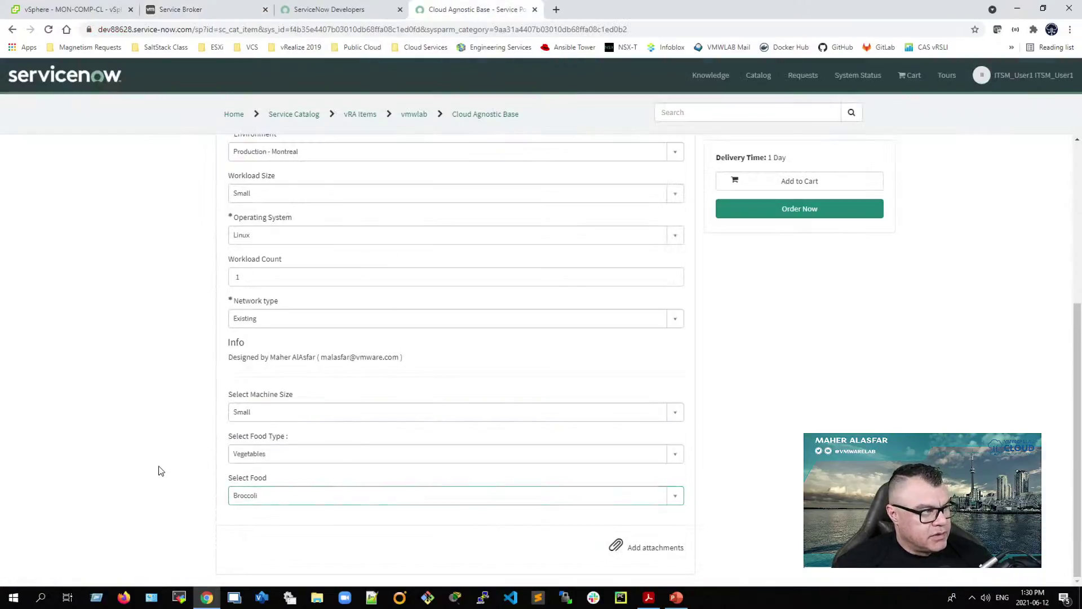
scroll(160, 471, up, 5)
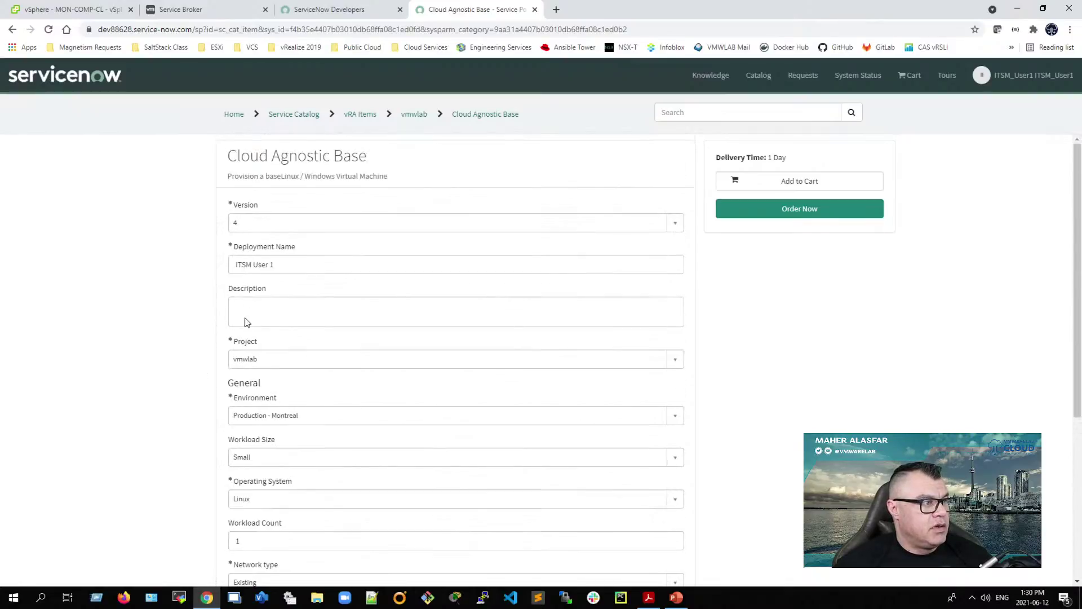
Step: Order the Cloud Agnostic Base item and check out, creating request REQ0010001
click(814, 215)
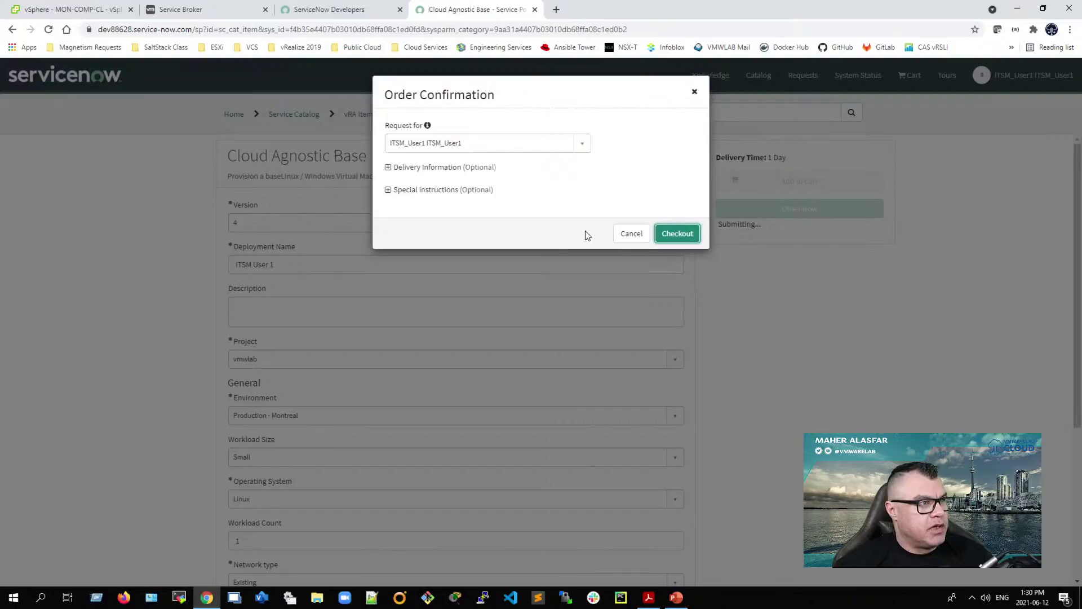
click(676, 235)
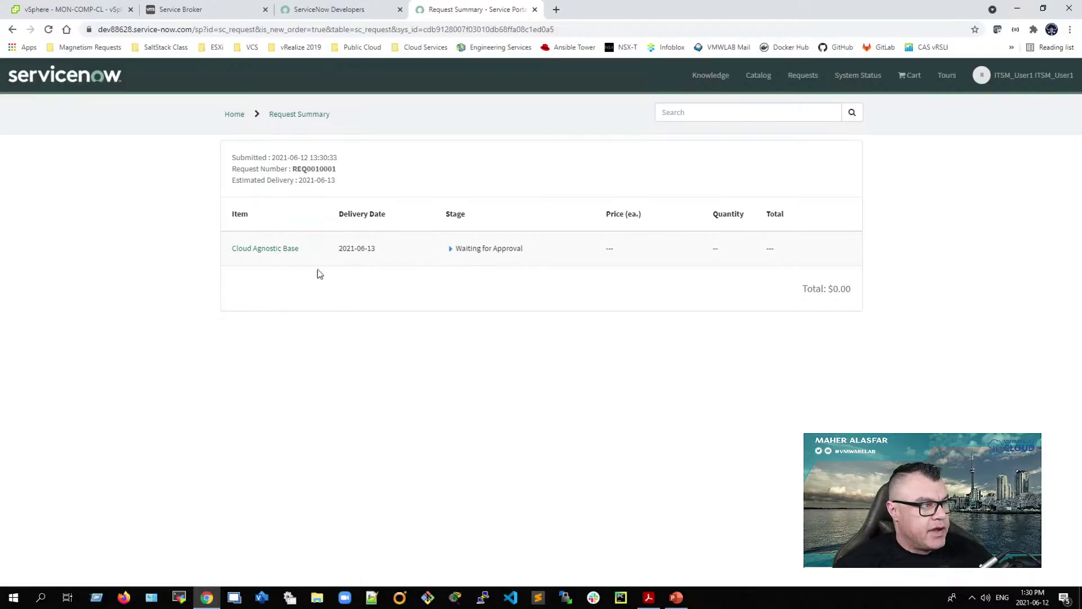
Step: Expand the Waiting for Approval stage and select the request number and pending approver
drag(293, 169, 339, 170)
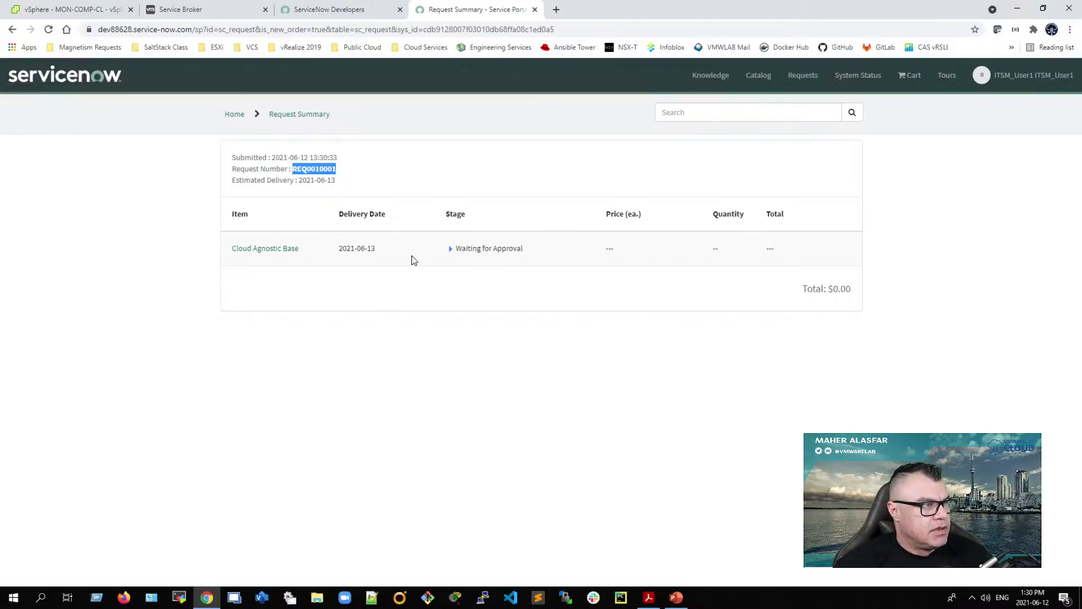
click(450, 249)
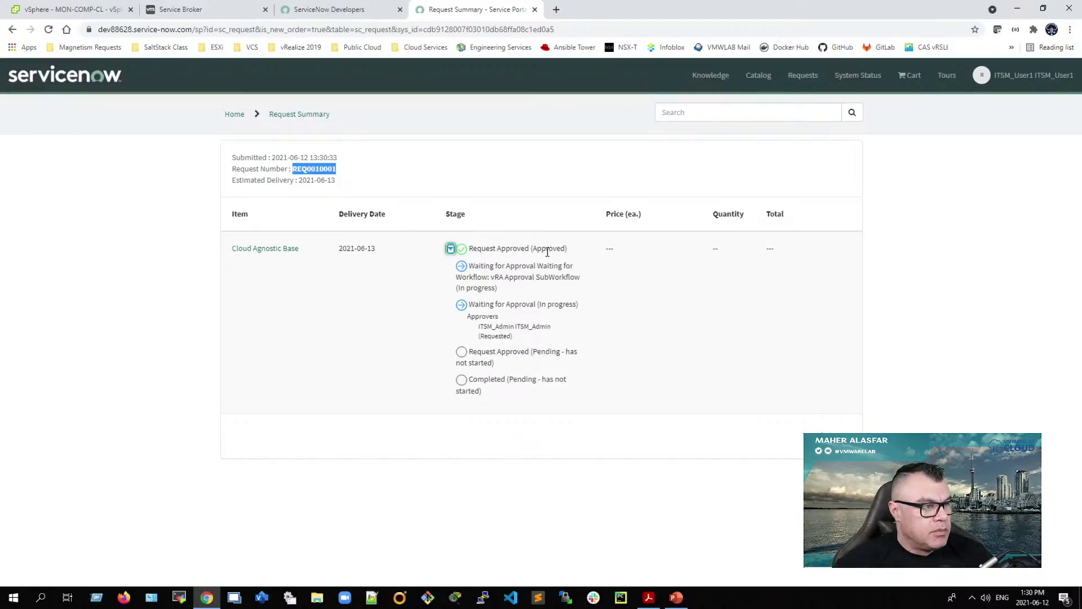
drag(479, 326, 555, 331)
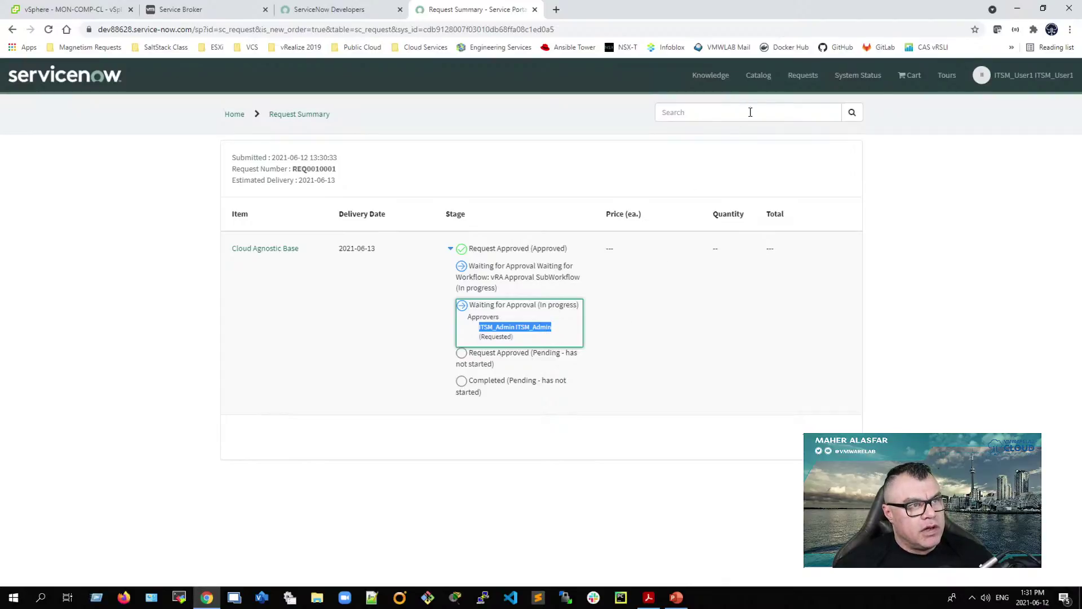
Step: Trim the URL to the instance root to load the Service Management home page
click(273, 30)
click(200, 29)
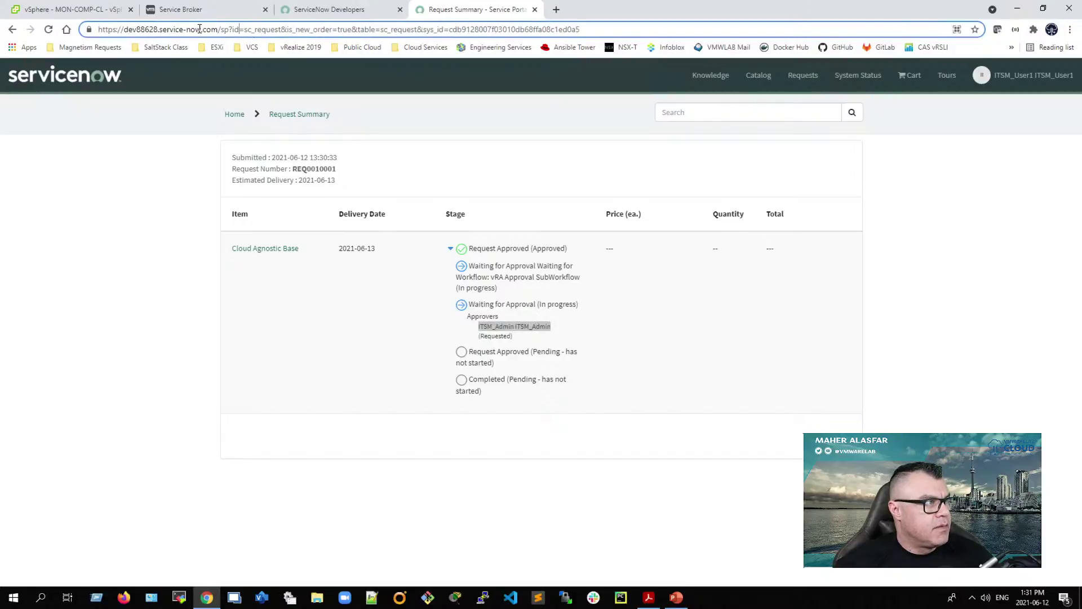
drag(222, 31, 588, 49)
key(BackSpace)
key(Return)
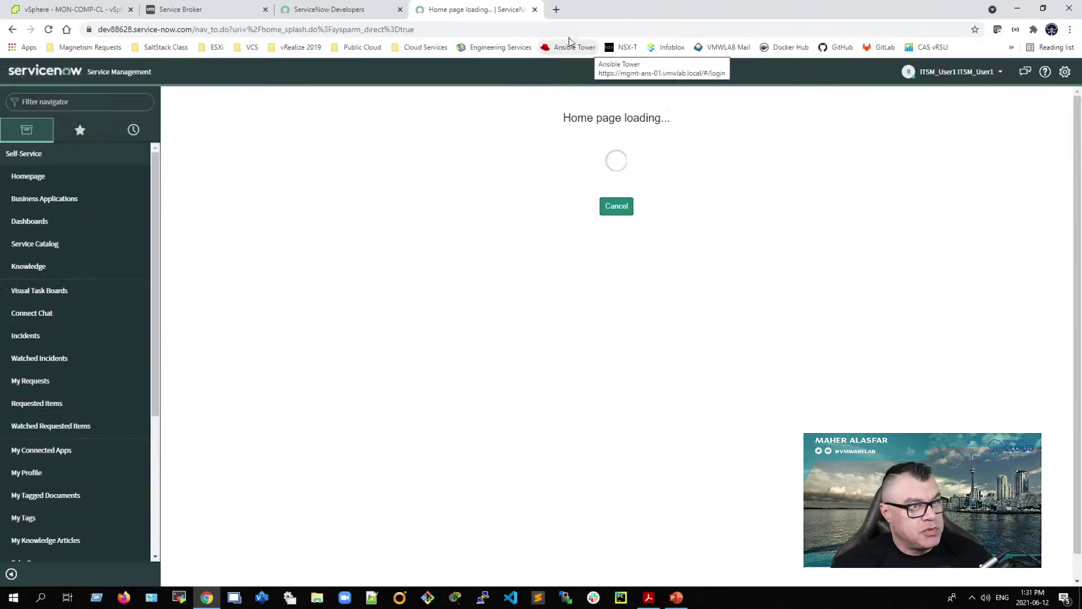
Step: End the current impersonation and impersonate ITSM_Admin instead
click(968, 75)
click(945, 106)
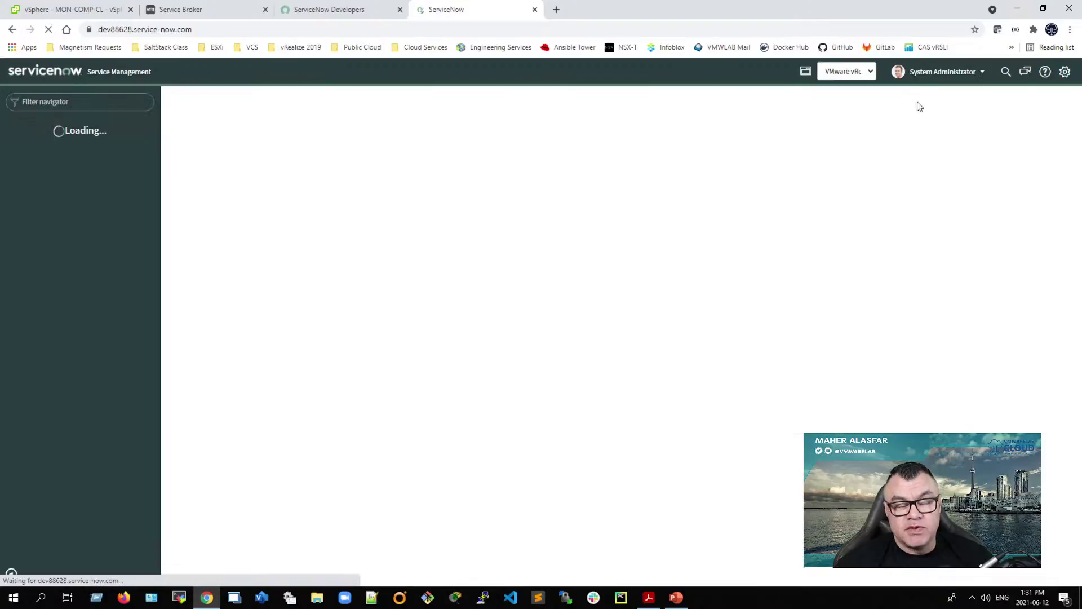
click(941, 72)
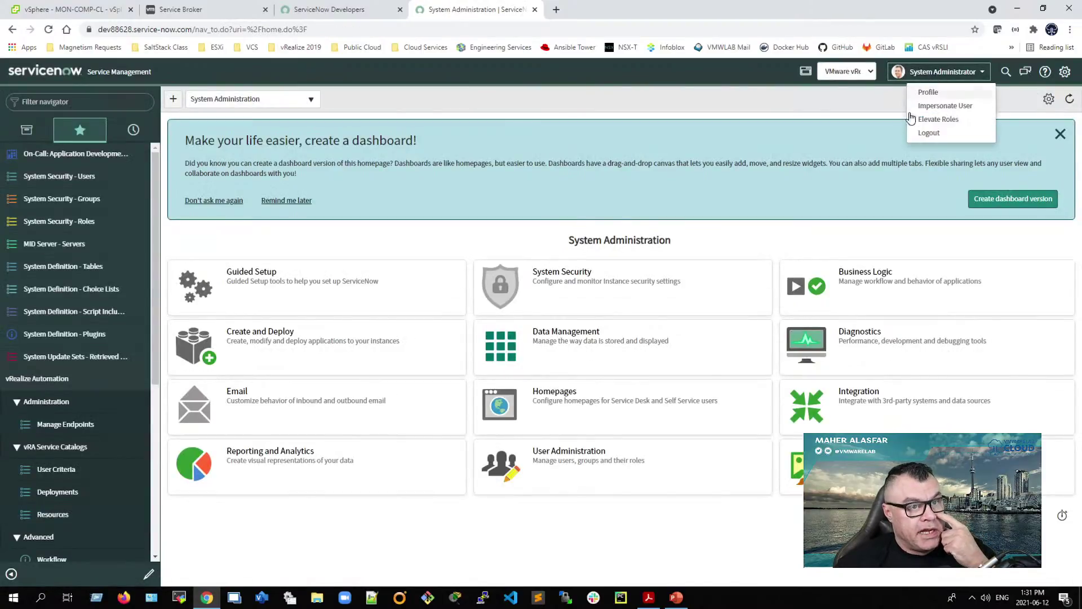
click(945, 107)
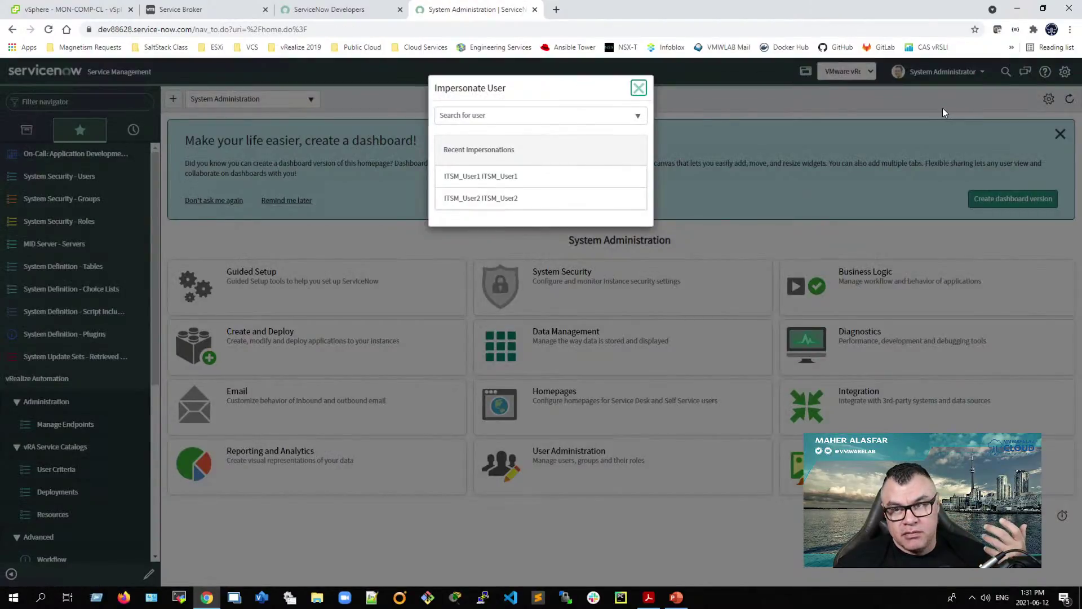
click(496, 116)
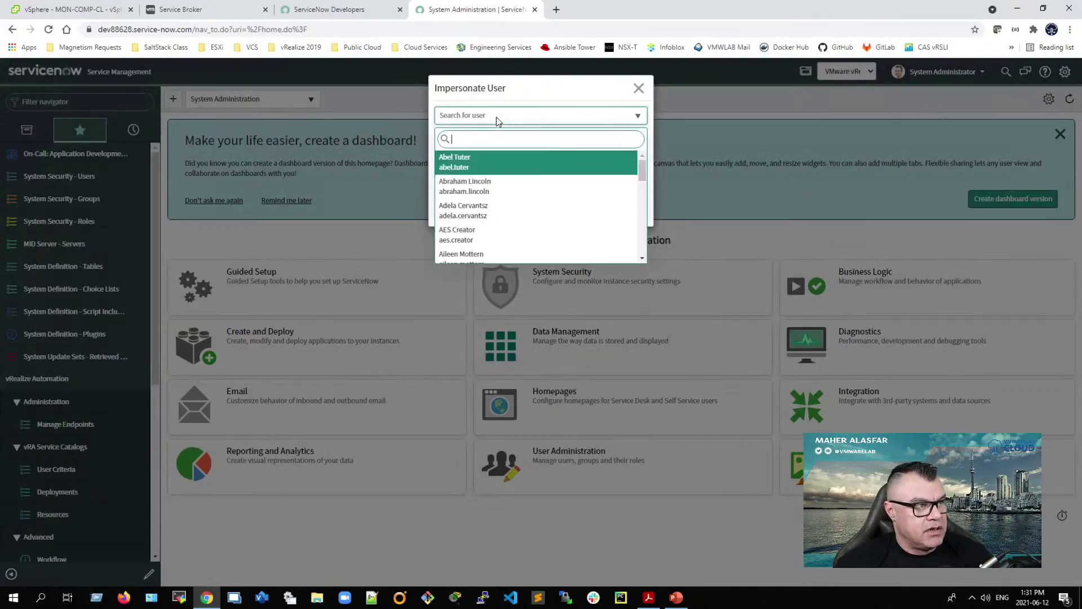
text(ITSM)
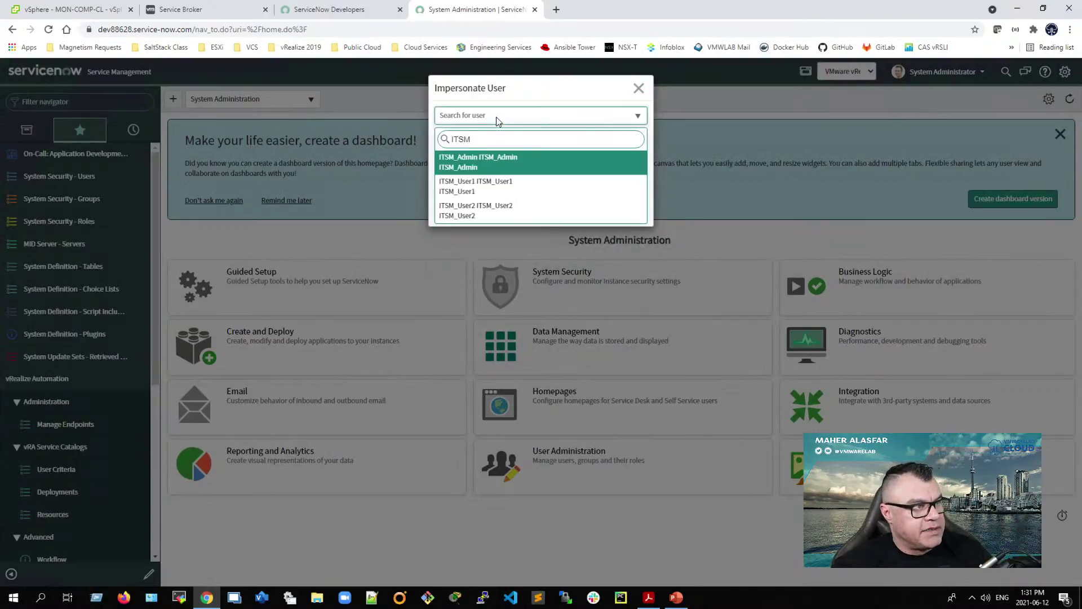
click(461, 165)
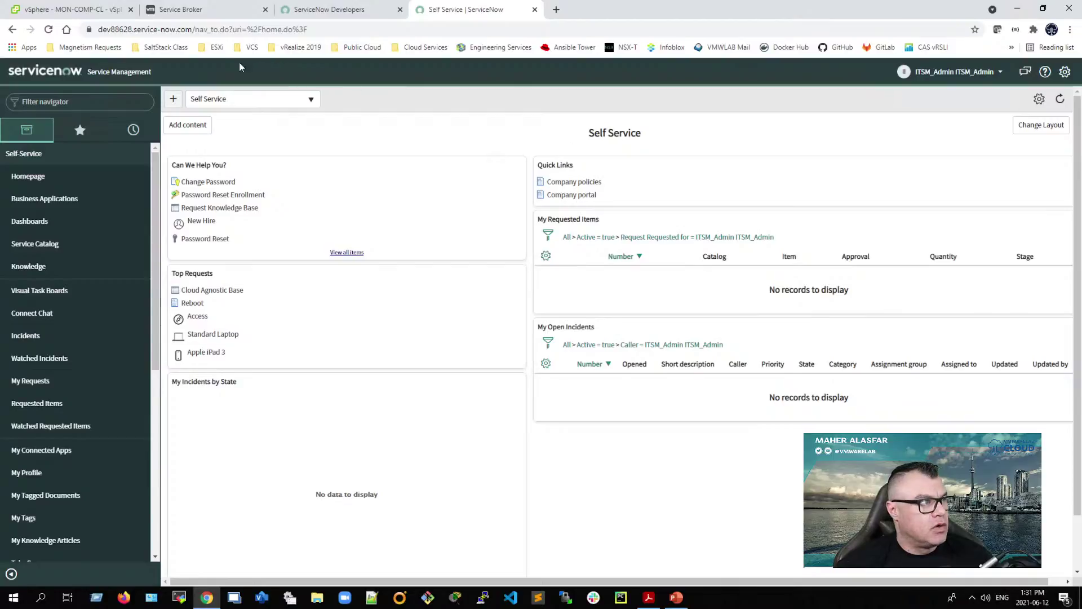
click(217, 29)
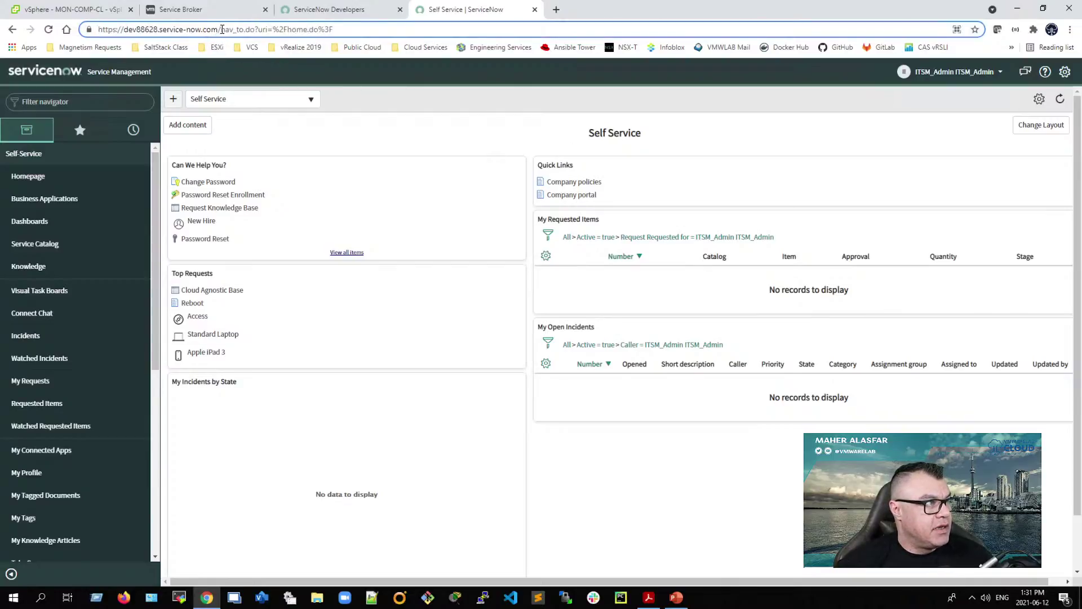
drag(220, 30, 336, 30)
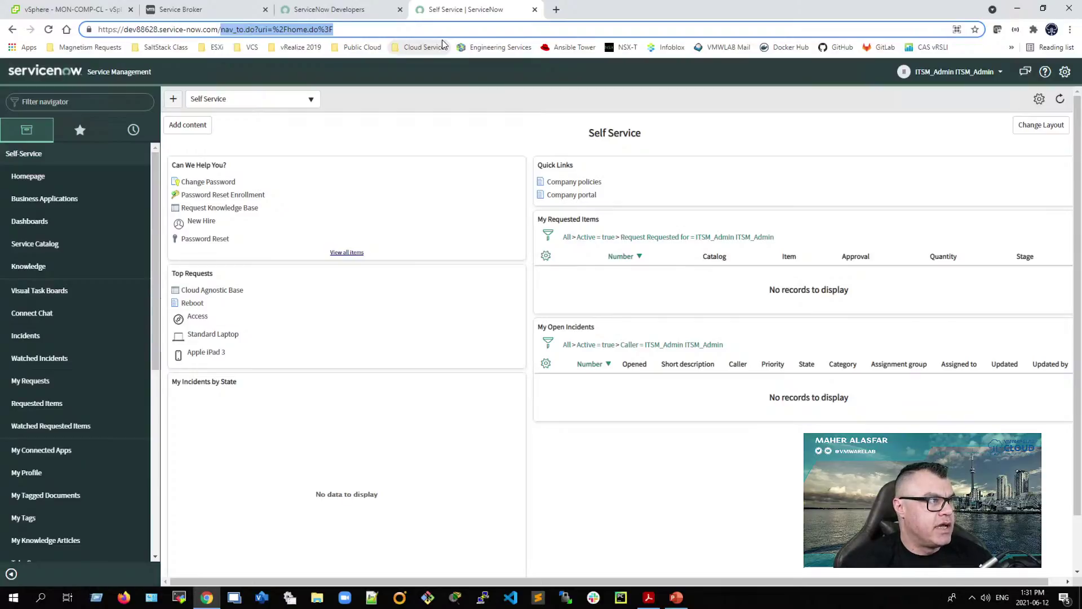
Step: Load the /sp Service Portal and open the RITM virtual machine approval from all approvals
text(sp)
key(Return)
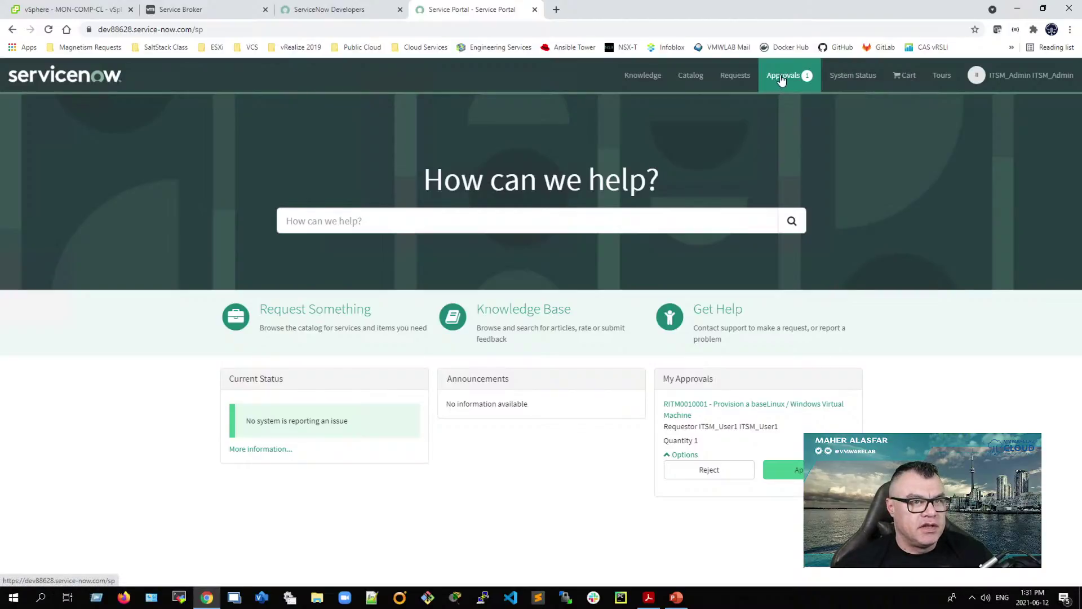
click(782, 79)
click(676, 101)
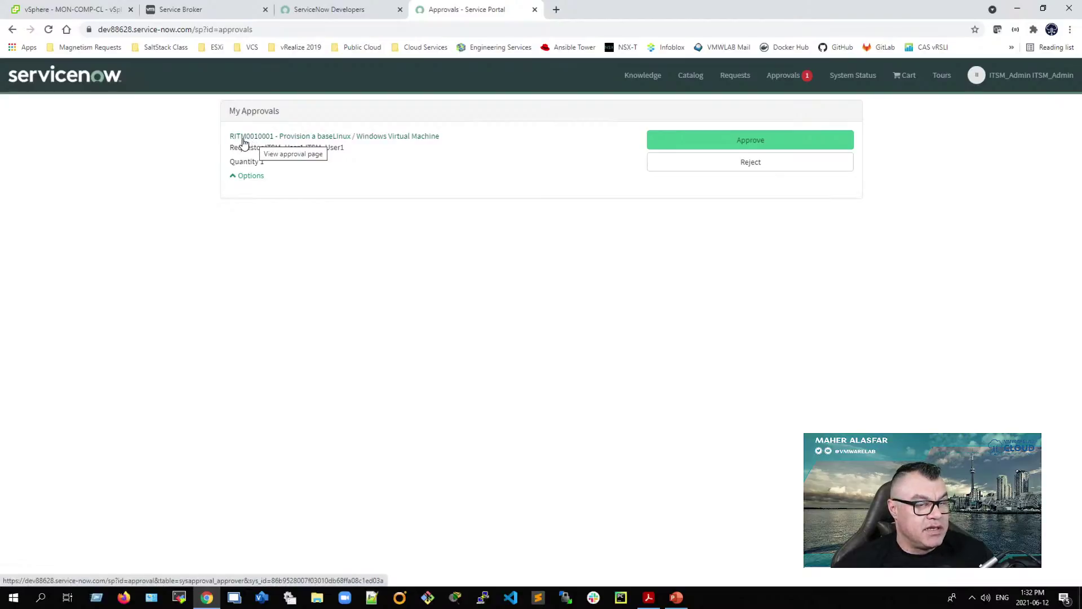
click(255, 137)
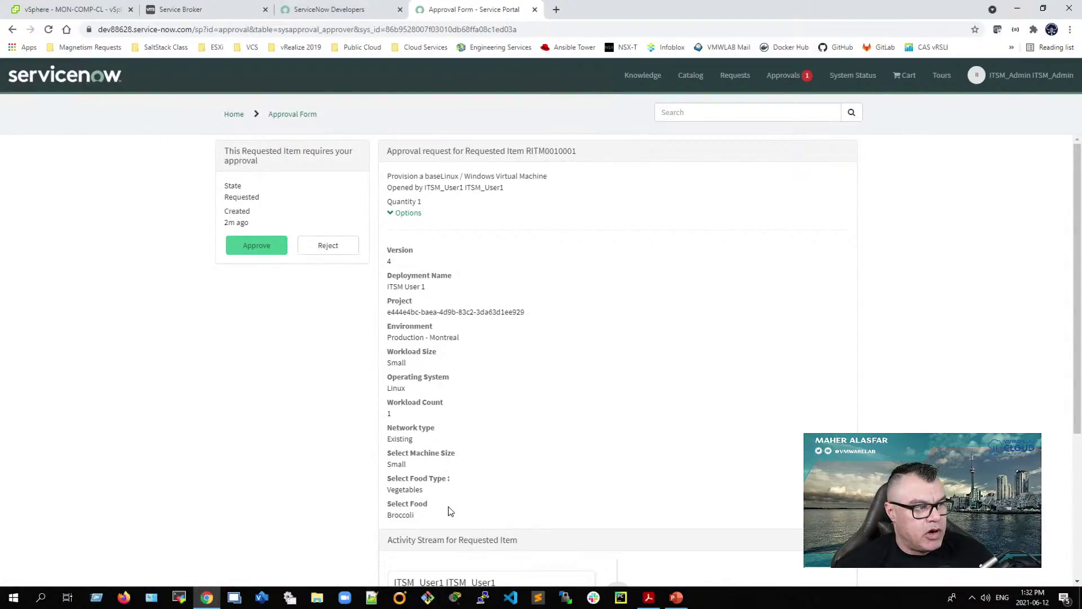
scroll(451, 511, down, 3)
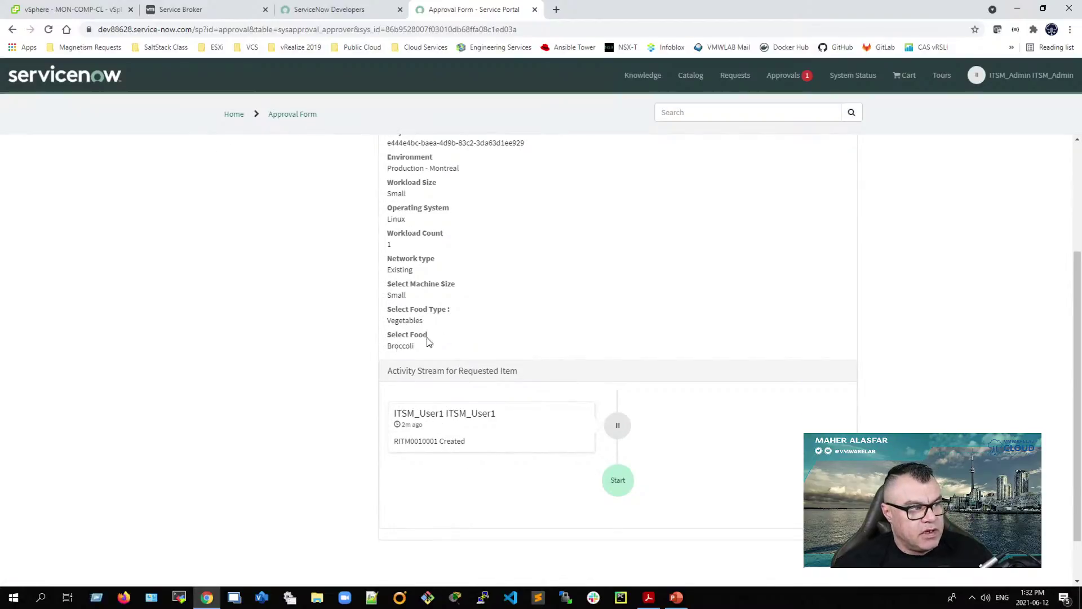
scroll(453, 431, up, 3)
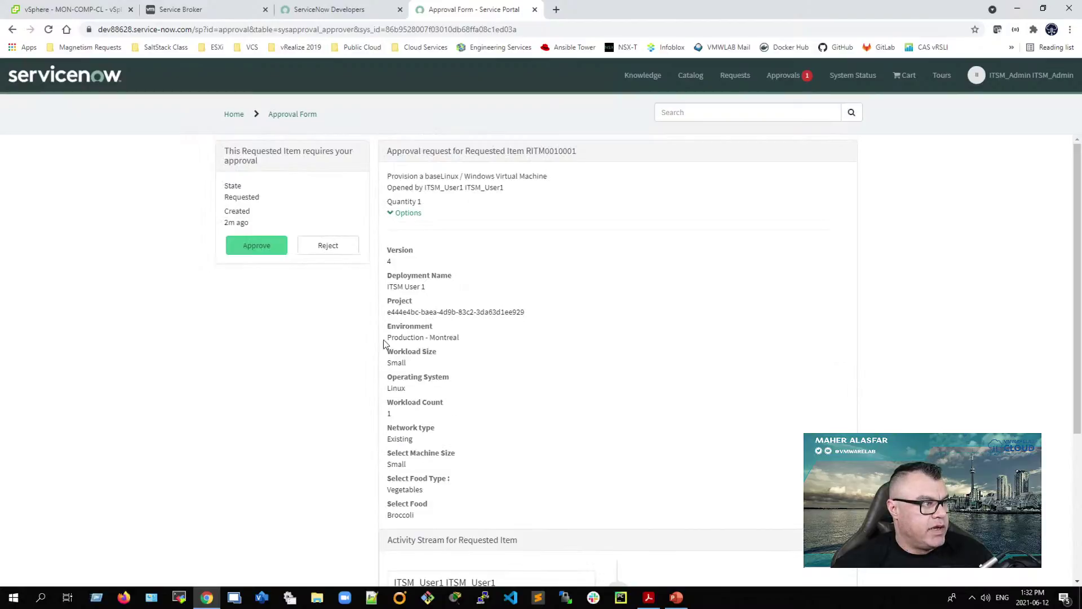
Step: Approve the RITM0010001 virtual machine request and confirm its state is Approved
click(251, 248)
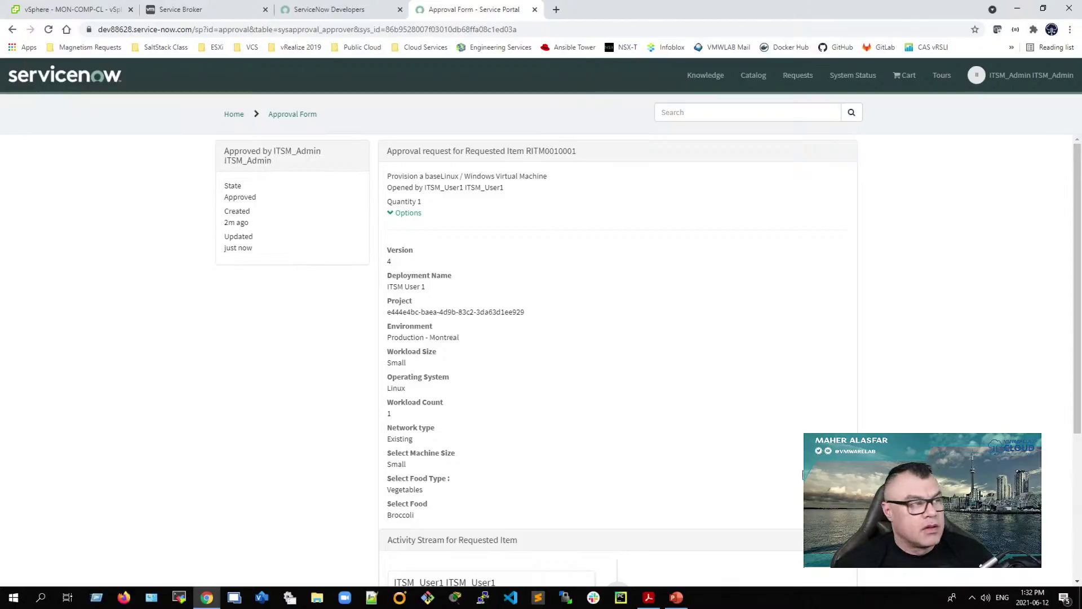
scroll(322, 367, down, 4)
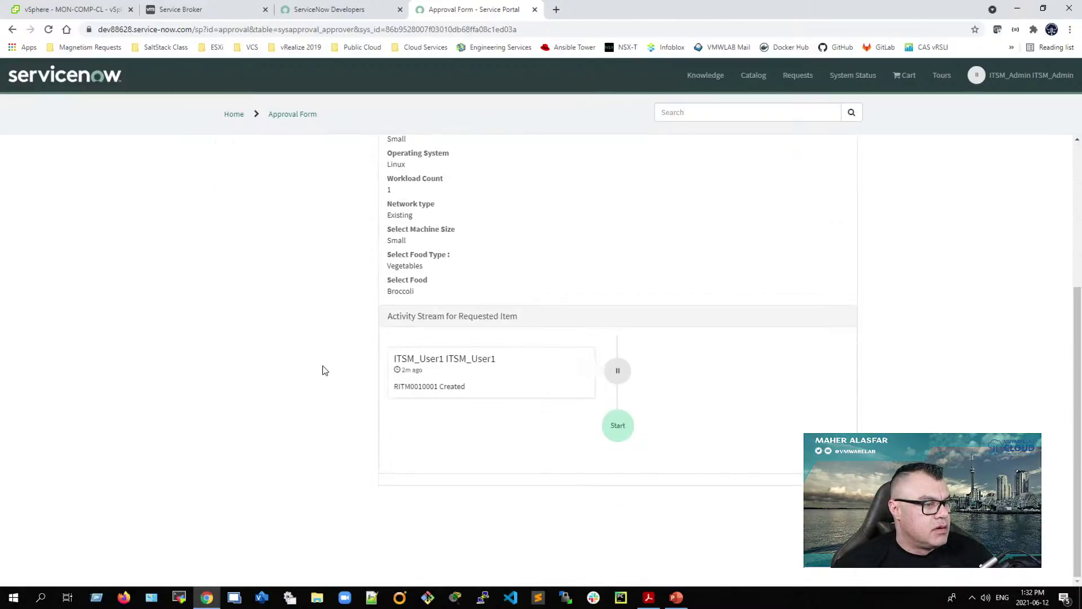
scroll(324, 369, up, 4)
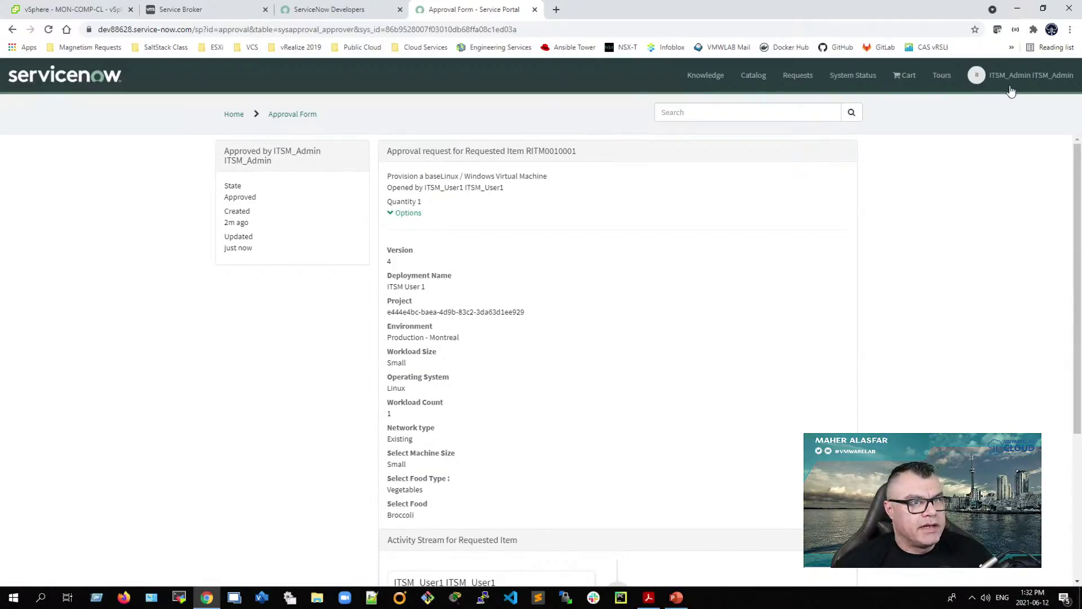
Step: Clear the address path to load the instance's main ServiceNow page
click(237, 30)
click(239, 30)
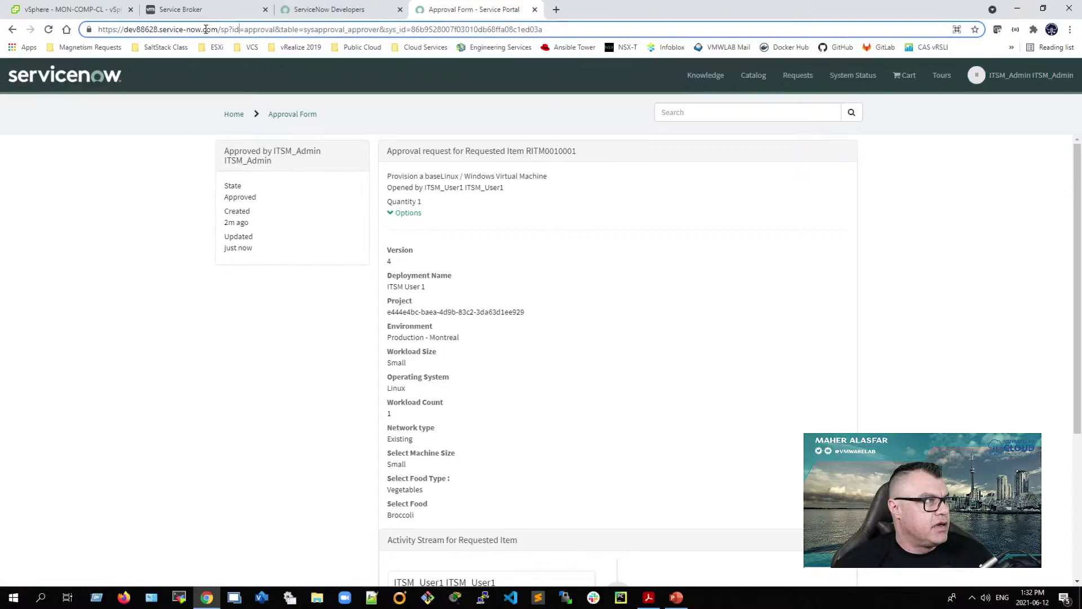
drag(220, 30, 552, 29)
key(BackSpace)
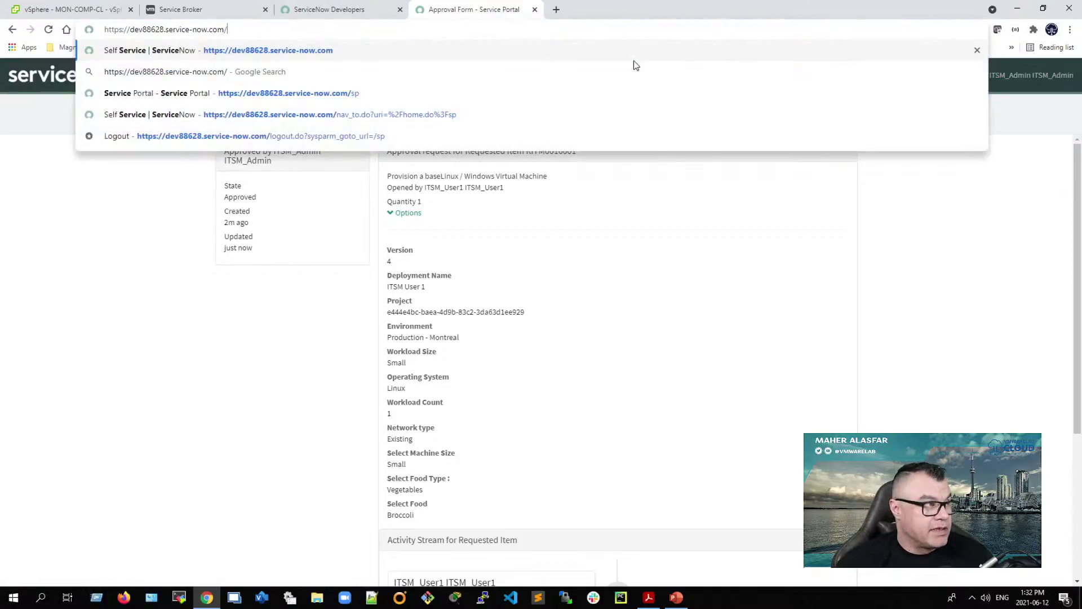
key(Return)
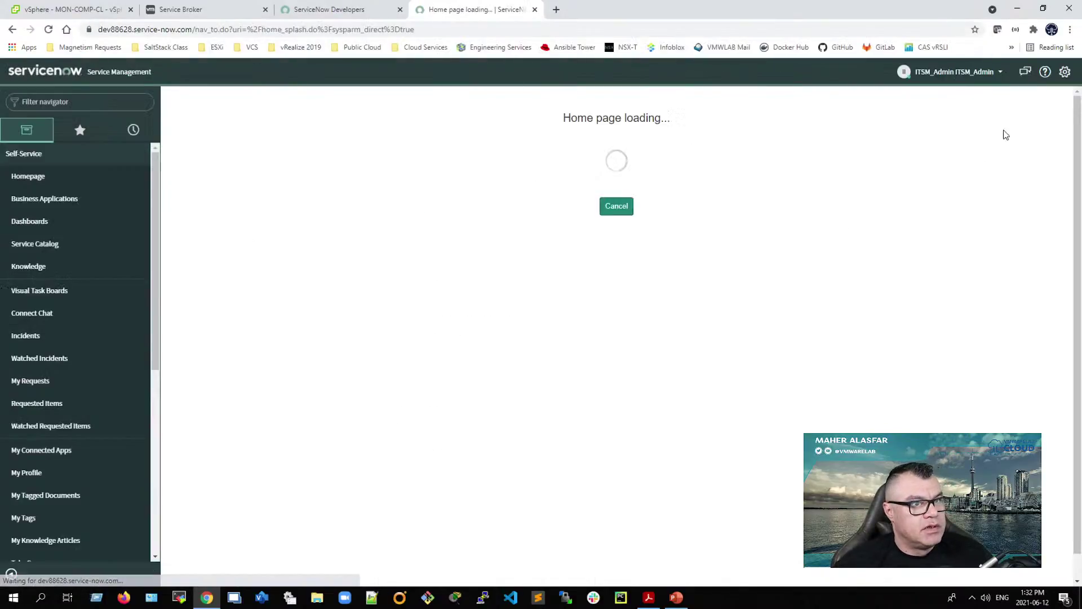
Step: Impersonate the ITSM end user and expand the approval stages of their Approved Cloud Agnostic Base item
click(960, 73)
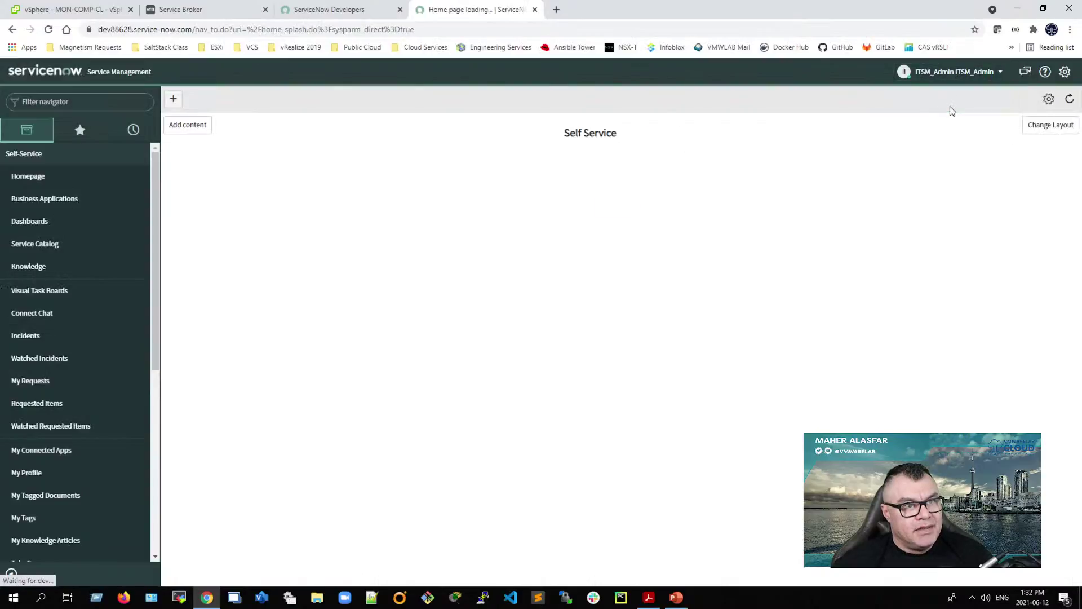
click(943, 76)
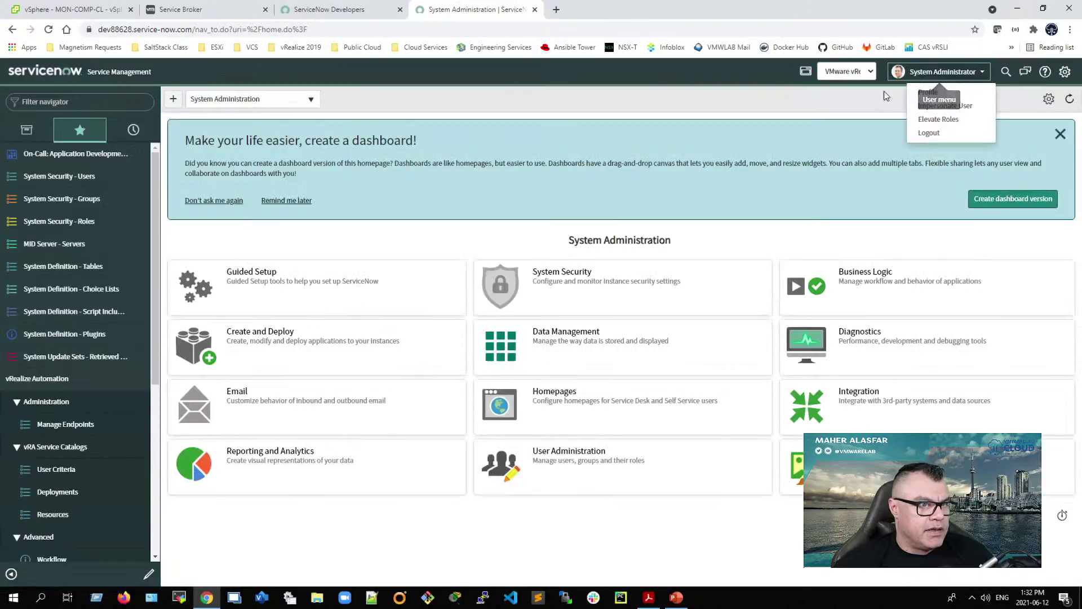
click(940, 106)
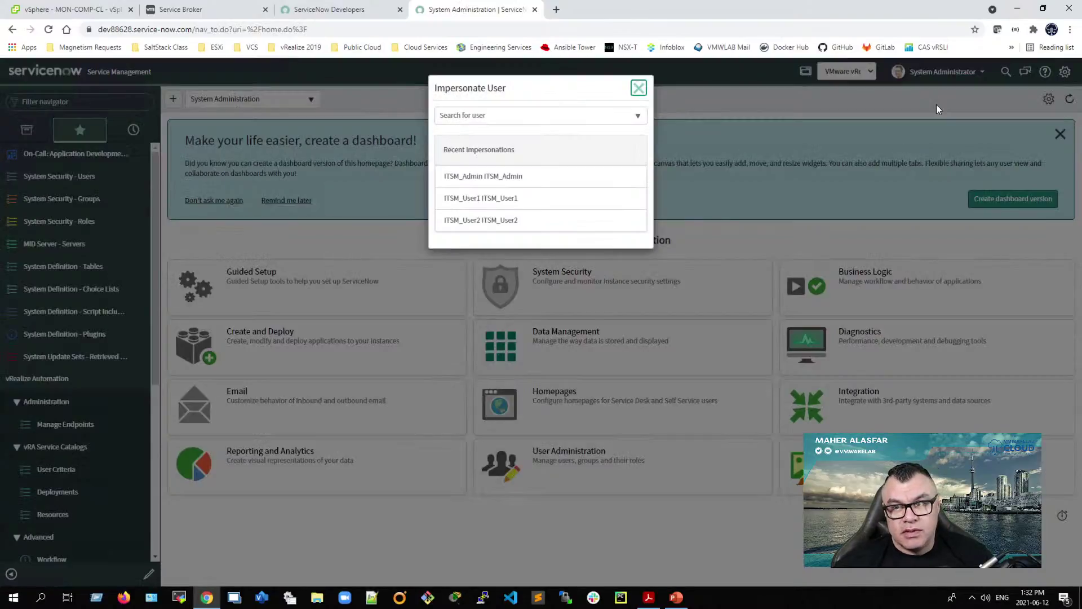
click(498, 200)
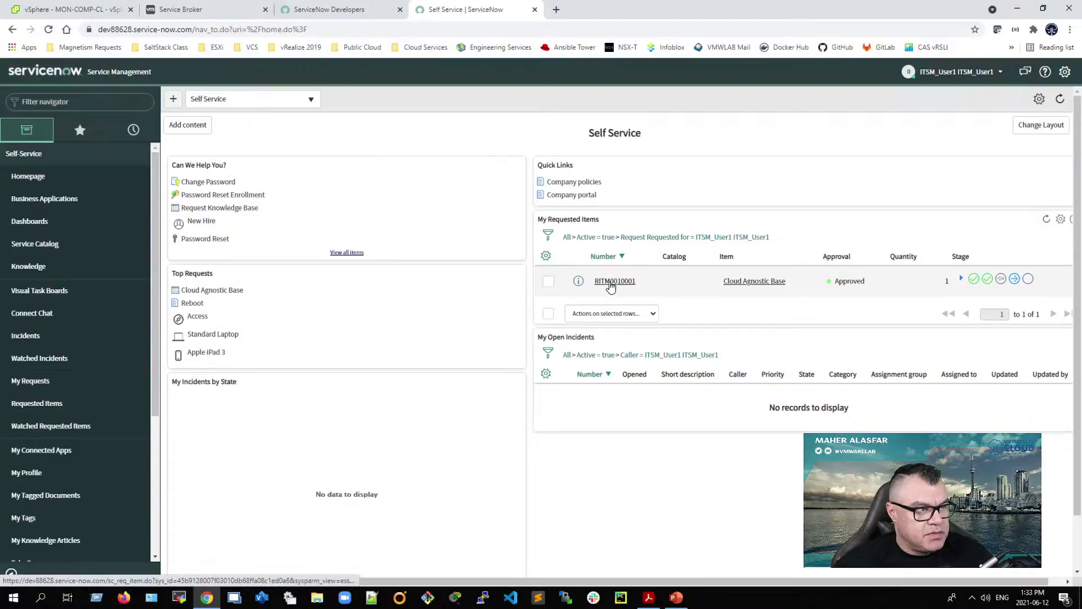
drag(831, 281, 905, 290)
click(960, 279)
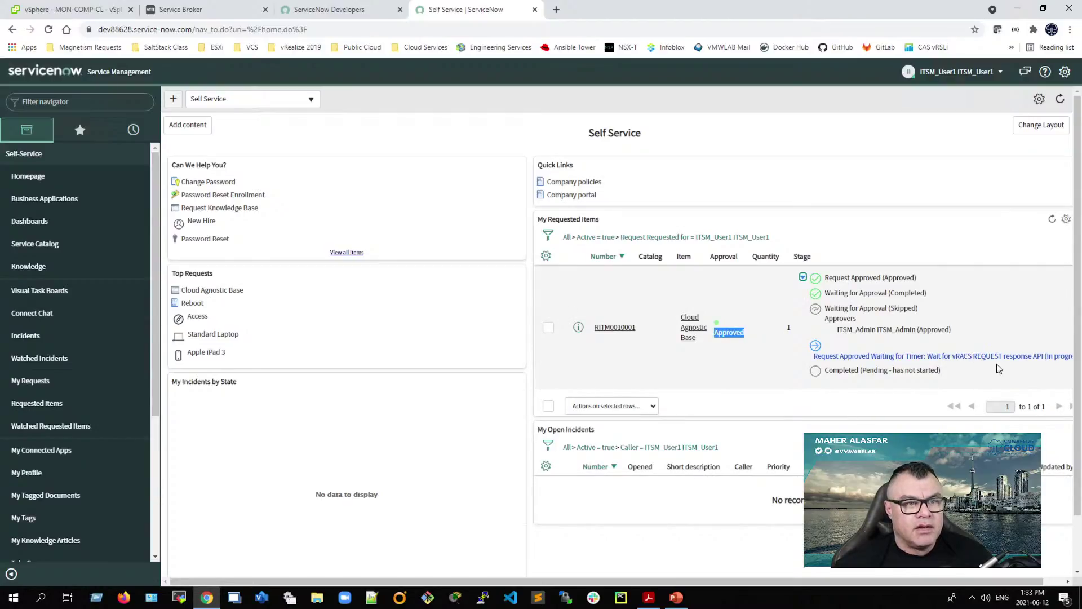
Step: In Service Broker card view, open the ITSM User 1 deployment and locate machine vra-cloud-vm-408 on VCS-01/MONTREAL
click(192, 11)
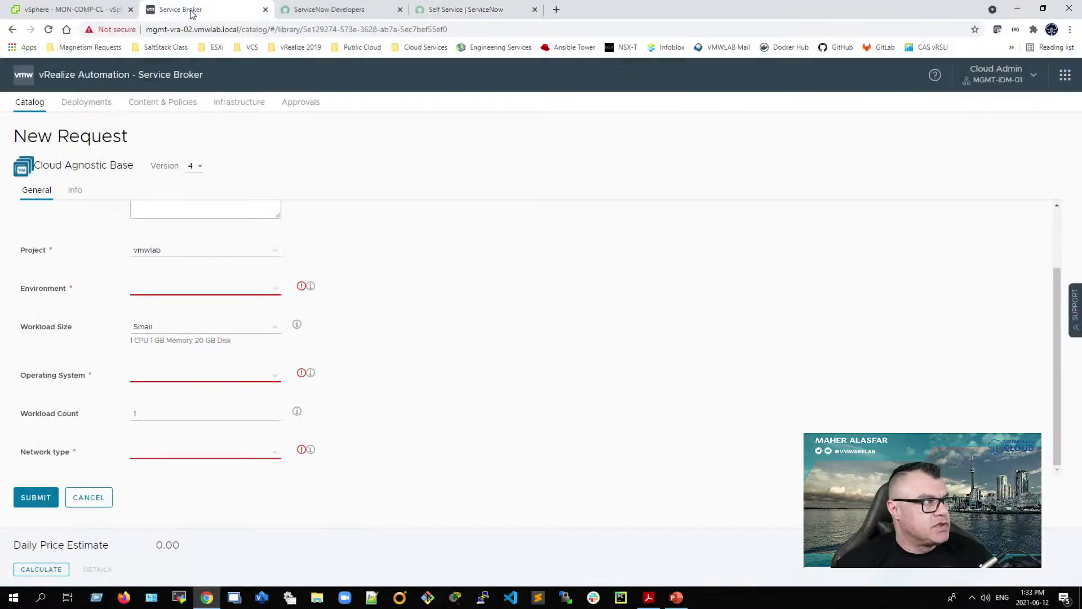
click(85, 105)
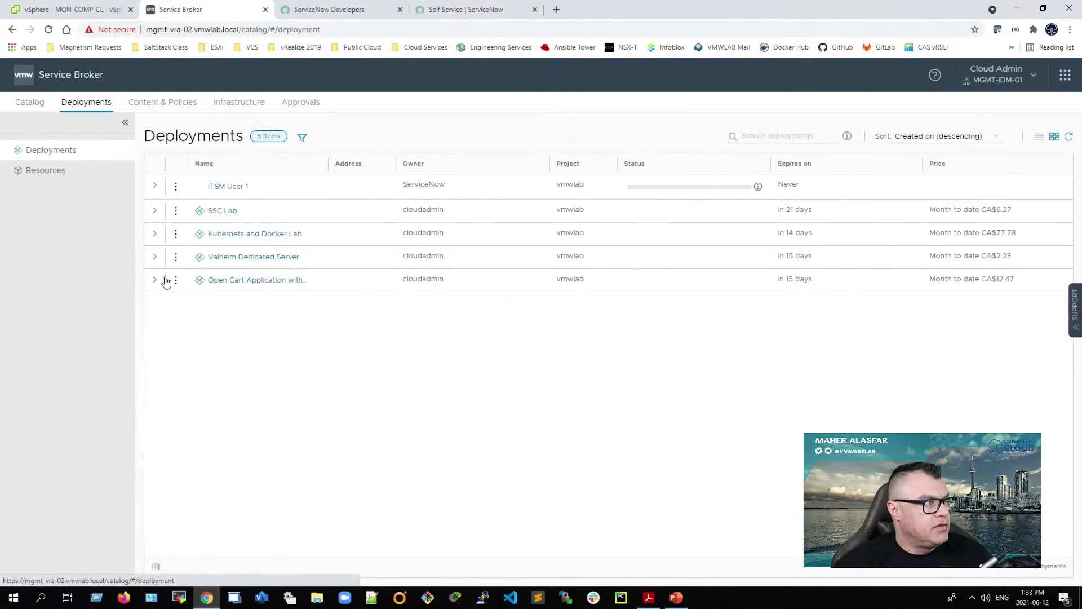
click(1053, 135)
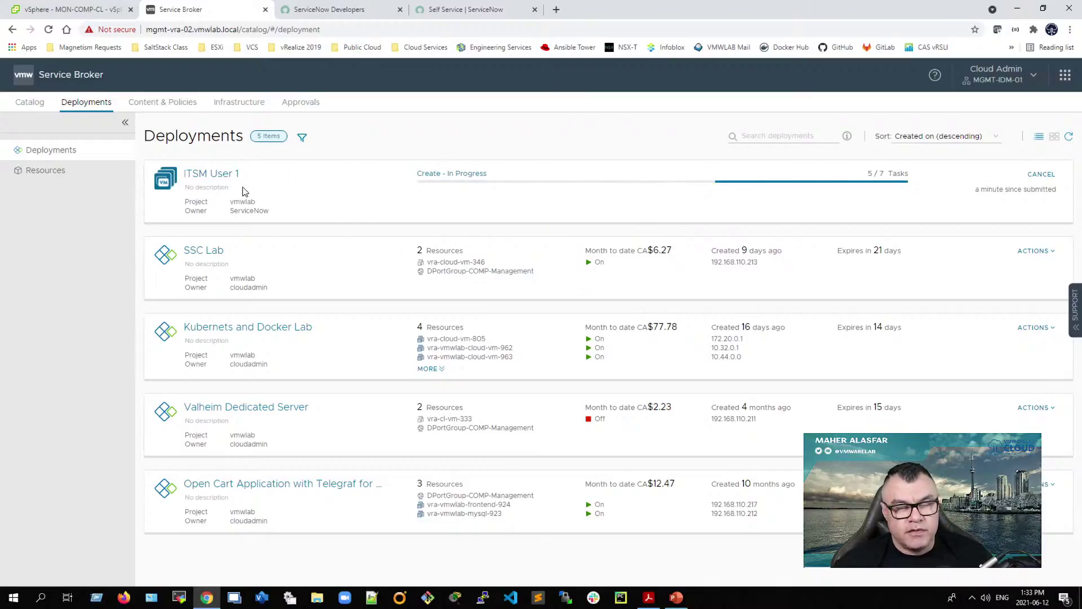
click(206, 173)
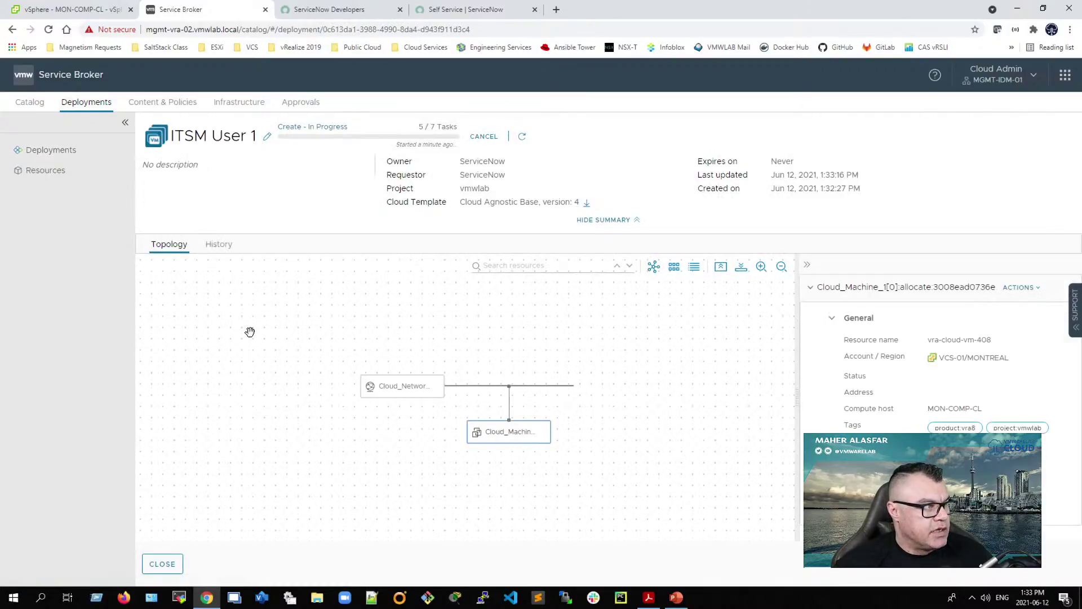
drag(992, 341, 924, 345)
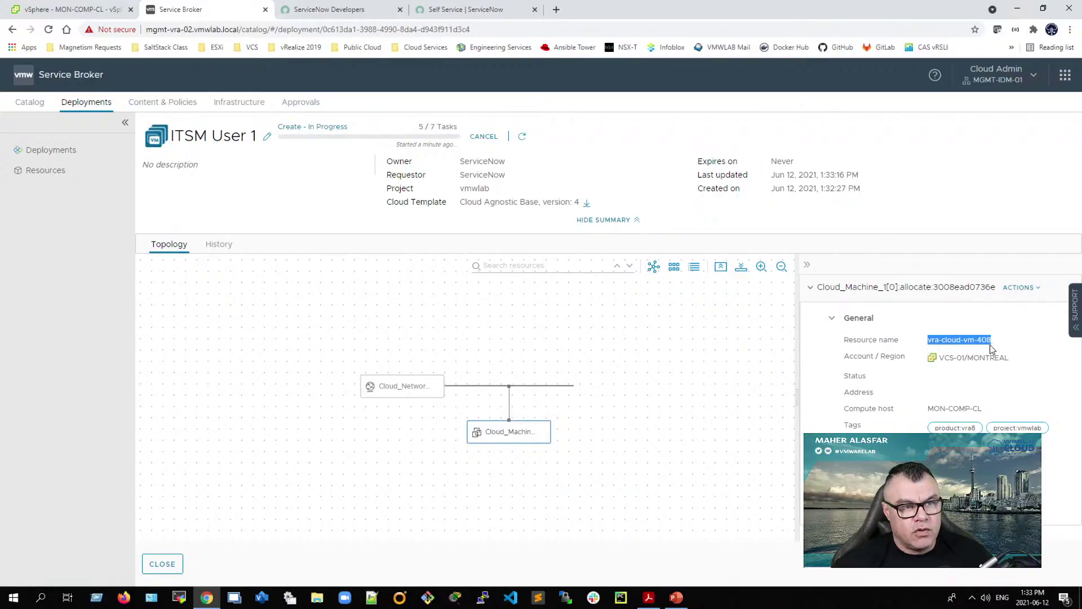
drag(1020, 358, 937, 367)
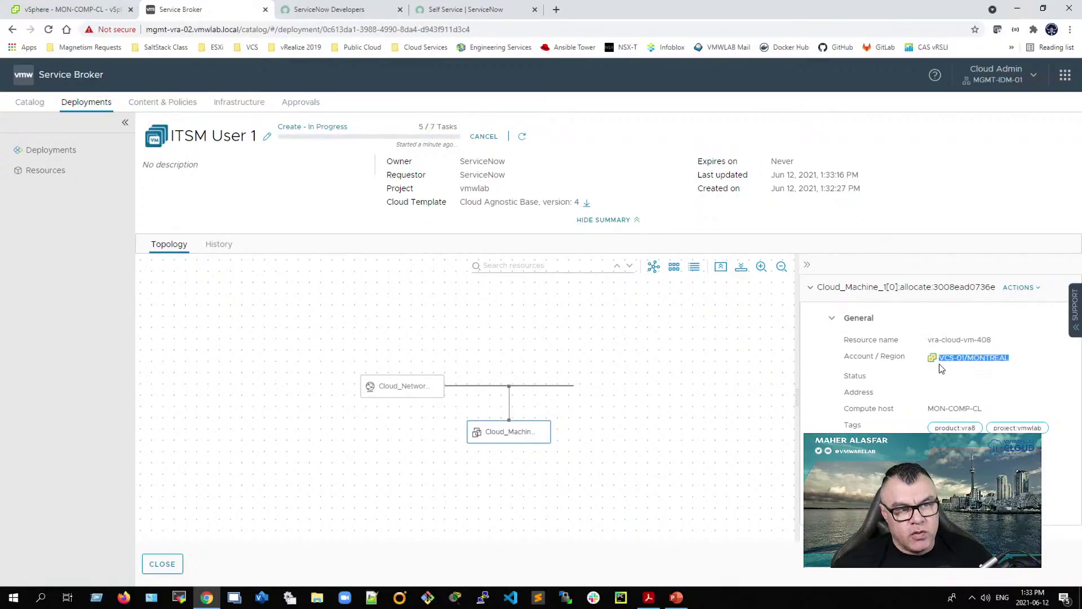
click(49, 14)
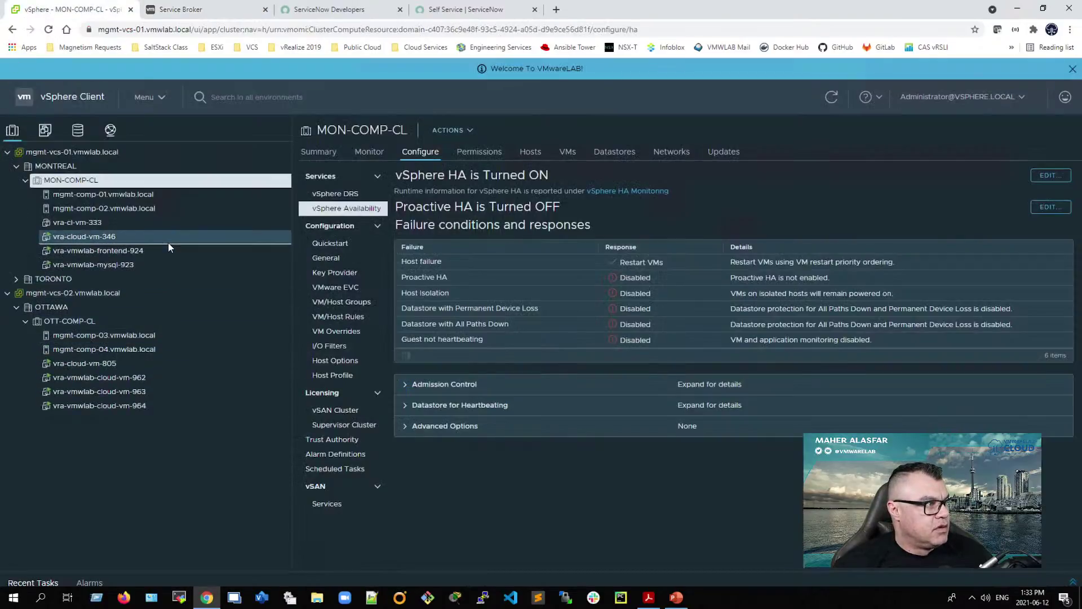
Step: Show Recent Tasks and collapse mgmt-vcs-02.vmwlab.local, leaving the MON-COMP-CL cluster expanded
click(1073, 584)
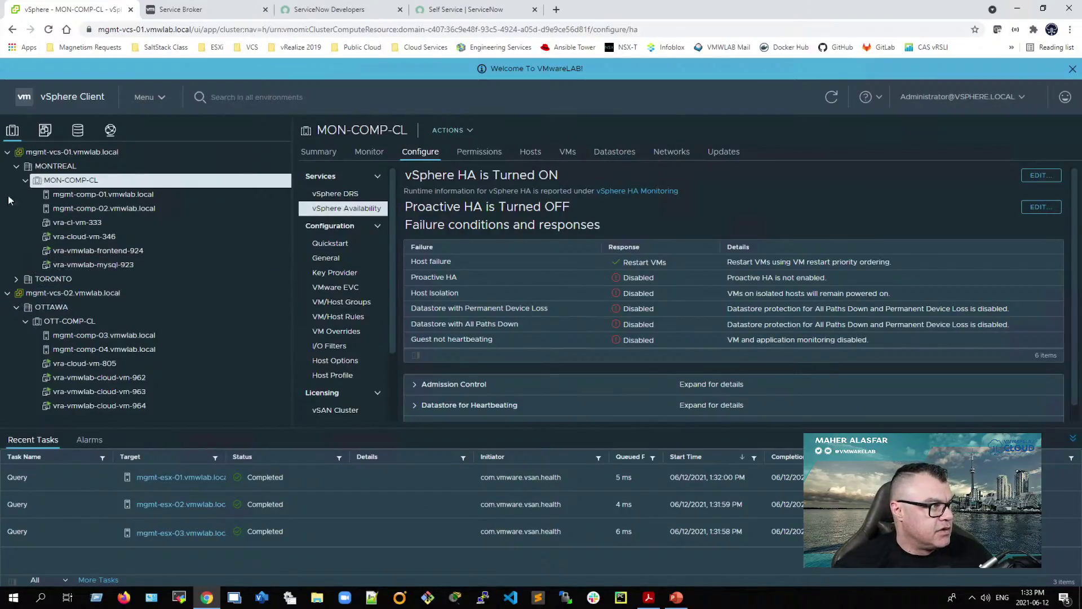
click(7, 293)
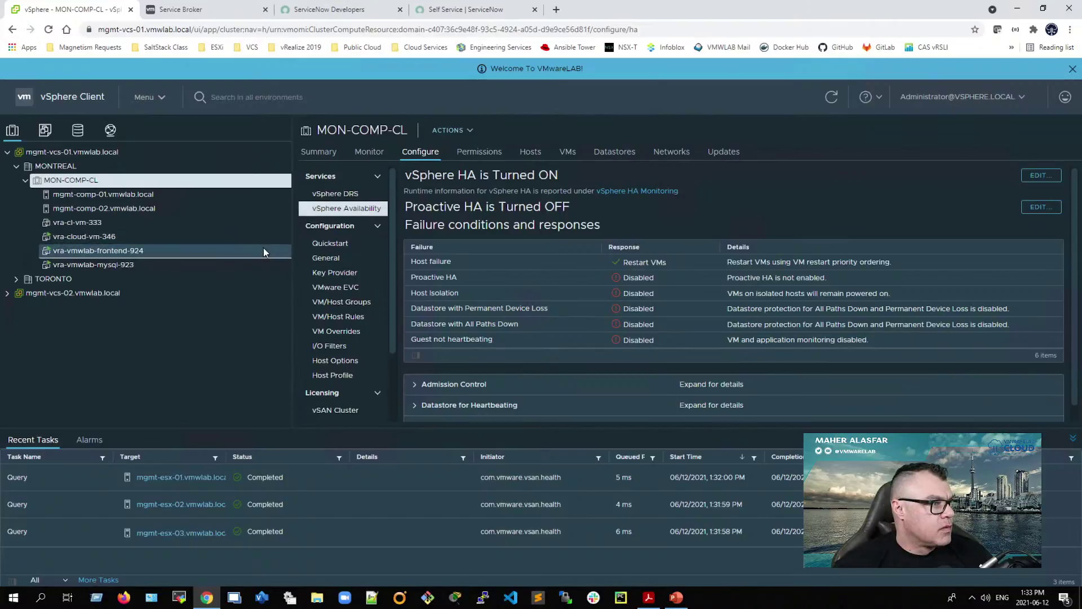
Step: Go to the ServiceNow Service Portal by replacing the address path with /sp
click(462, 10)
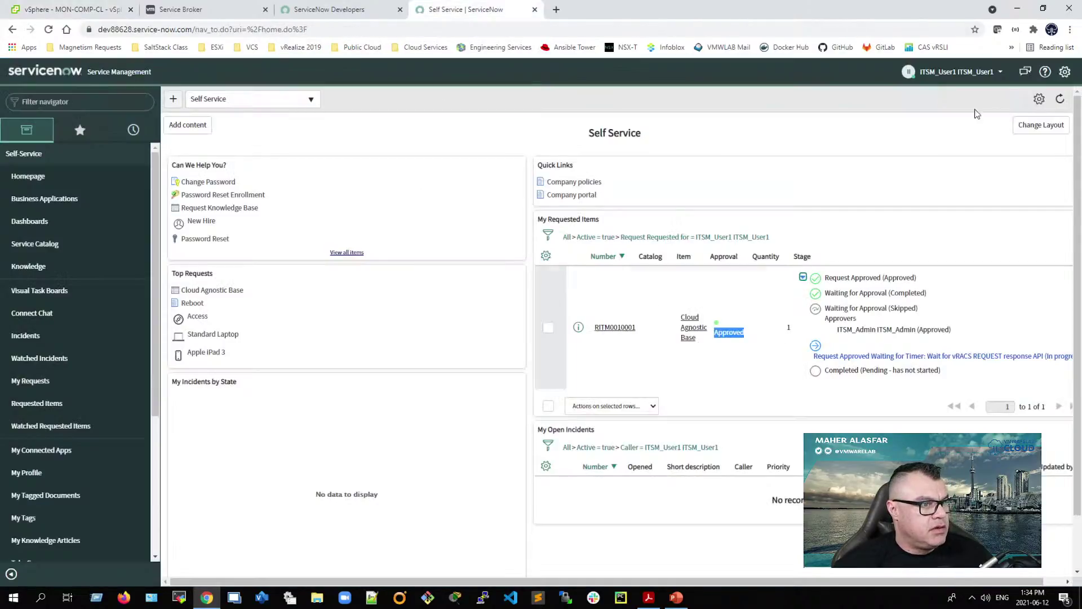
click(246, 29)
click(212, 31)
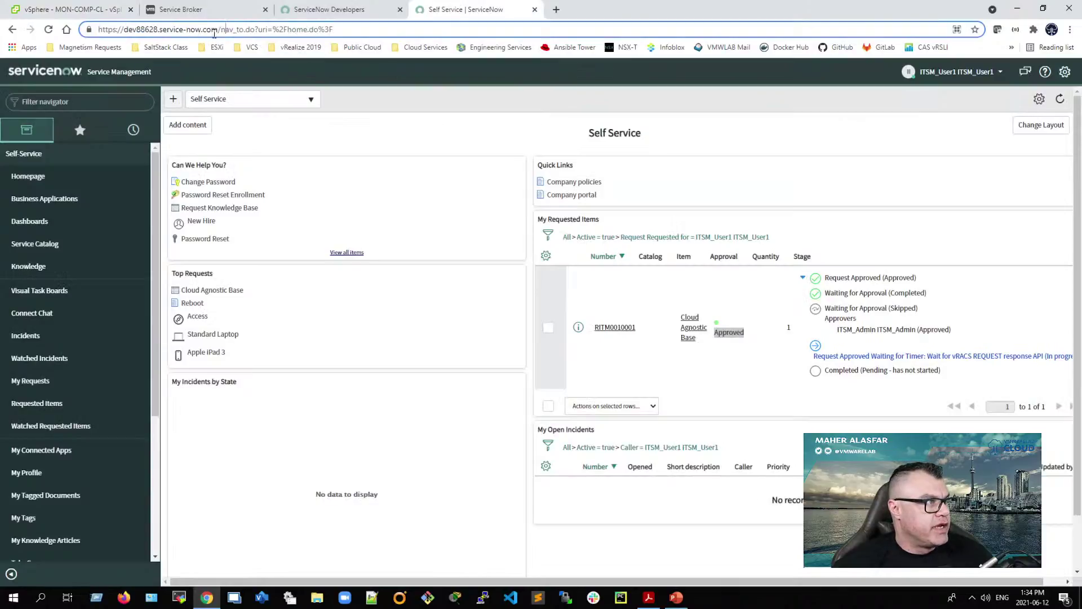
drag(231, 31, 396, 44)
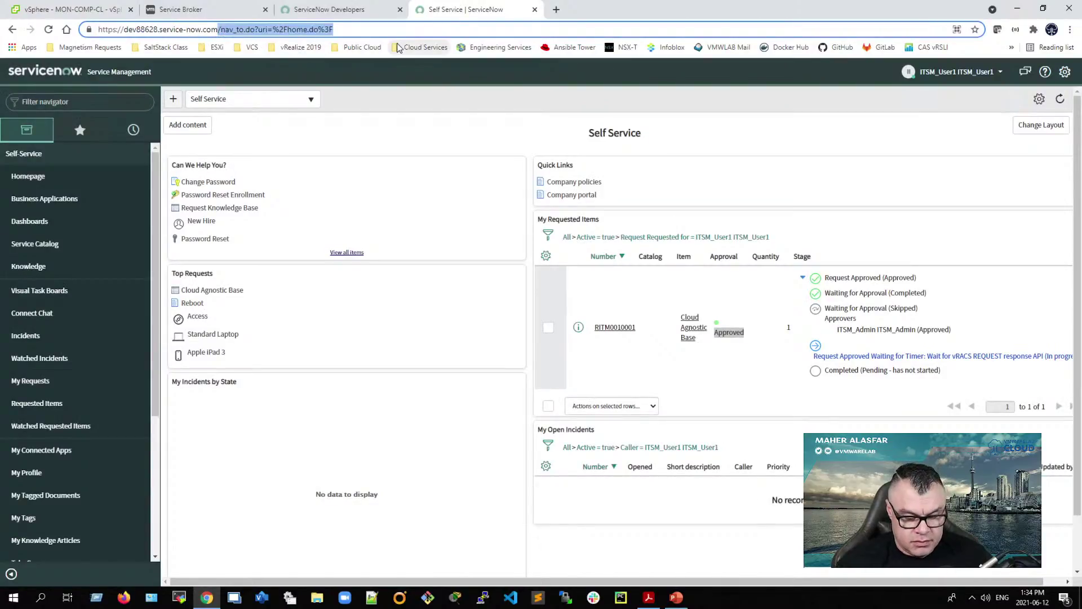
key(BackSpace)
text(sp)
key(Return)
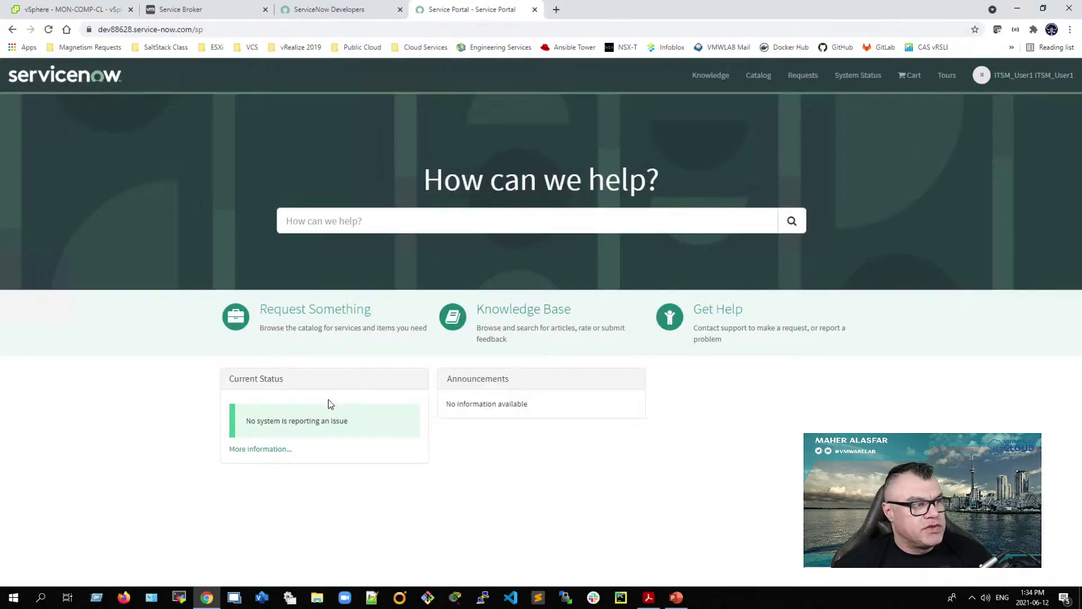
Step: Open the Cloud Agnostic Base request from Requests and expand its stages showing approval and the vRA wait
click(803, 79)
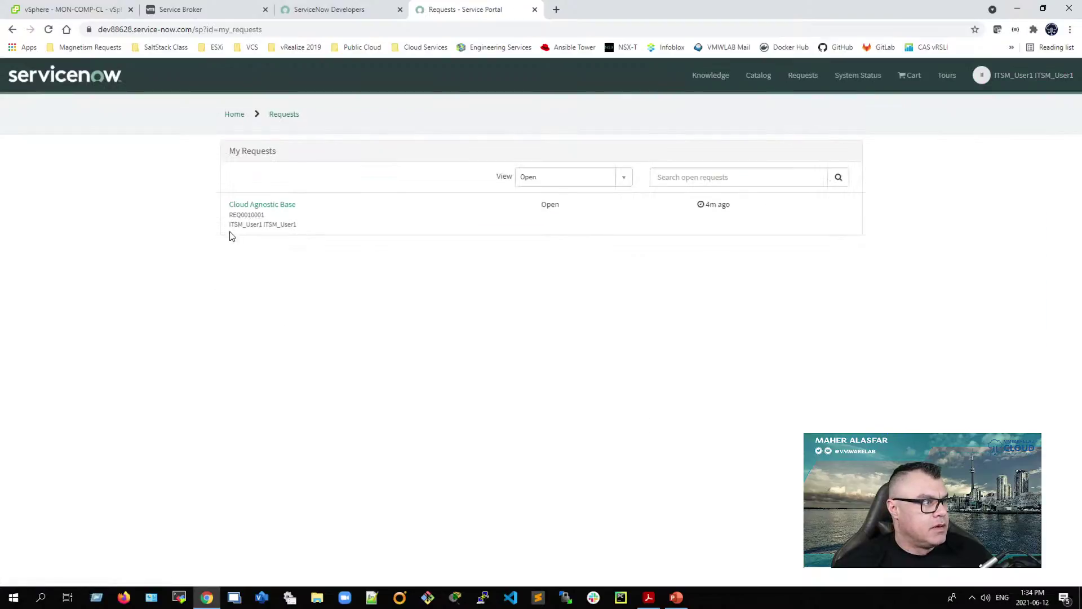
drag(539, 216, 592, 206)
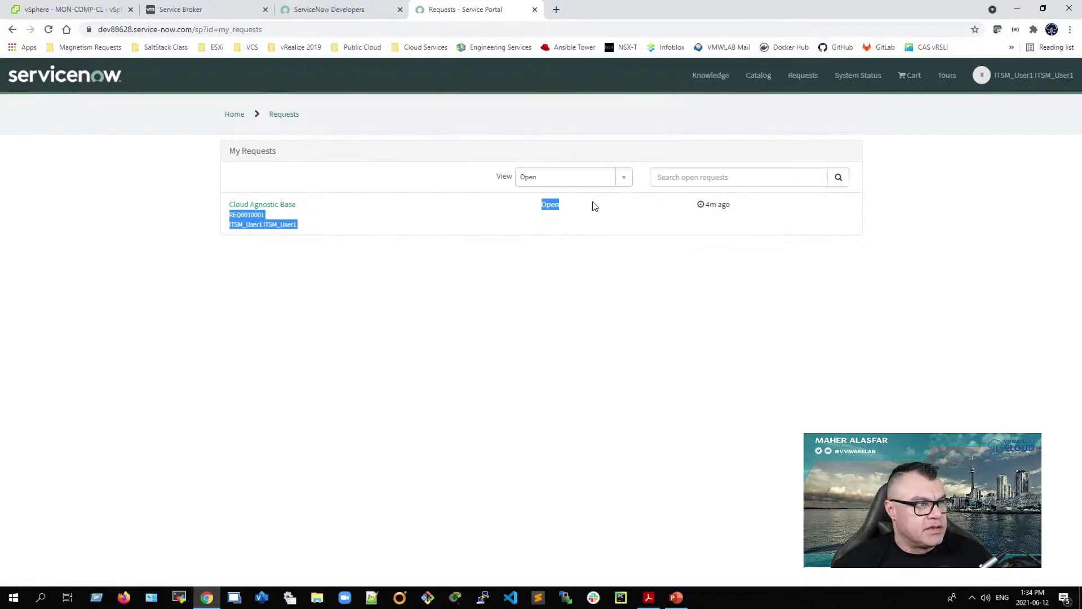
click(265, 206)
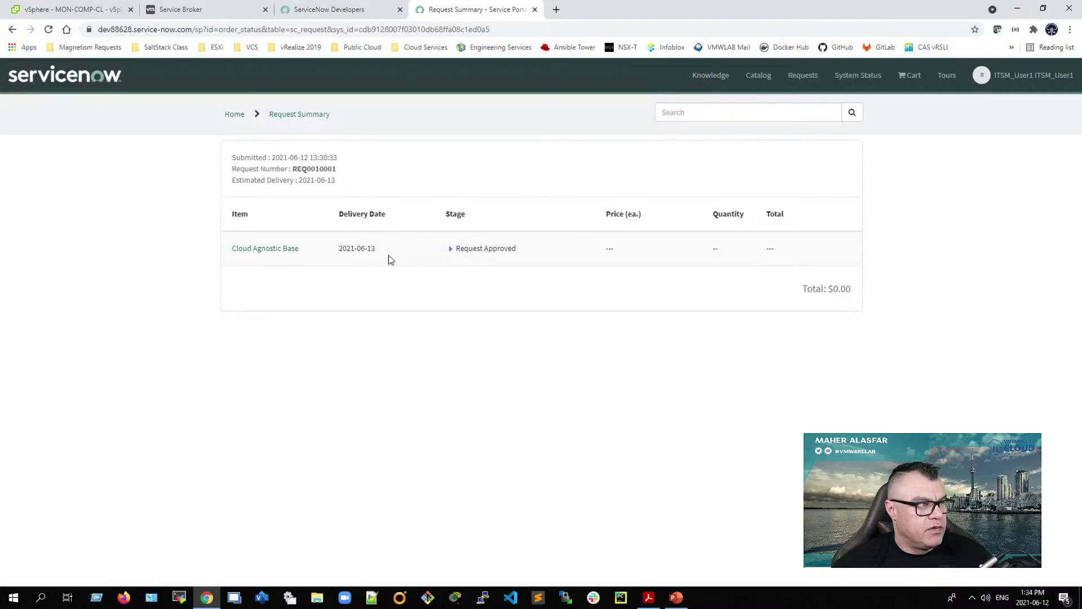
click(450, 249)
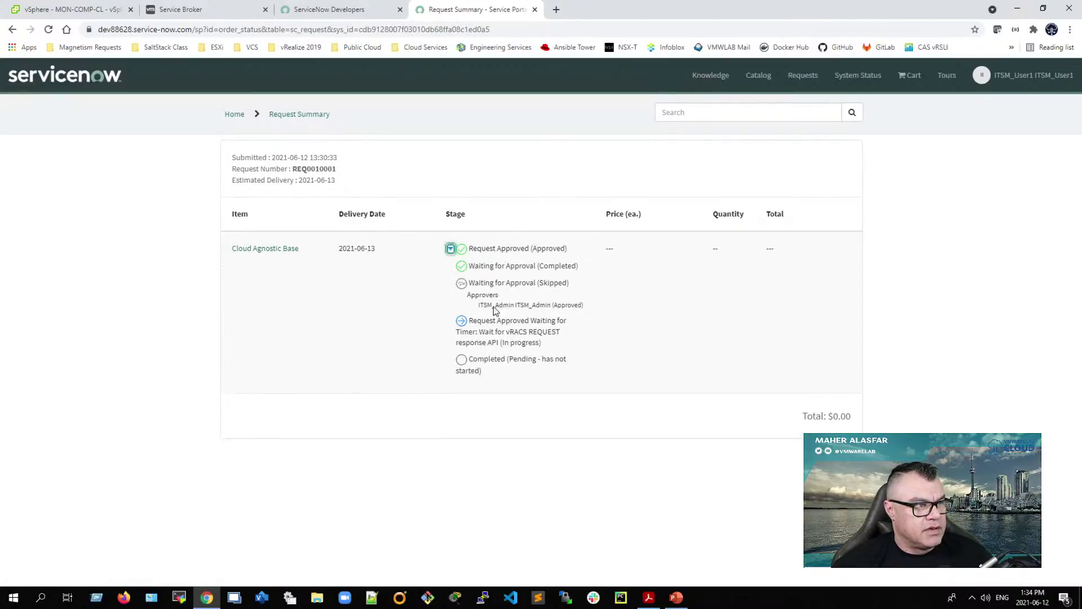
drag(481, 308, 611, 312)
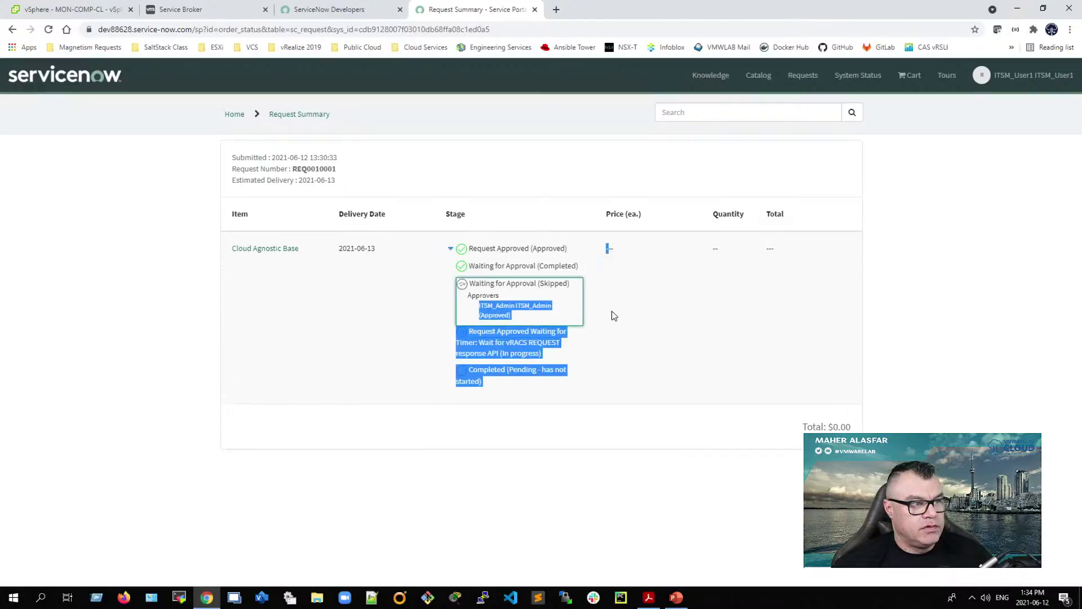
click(466, 337)
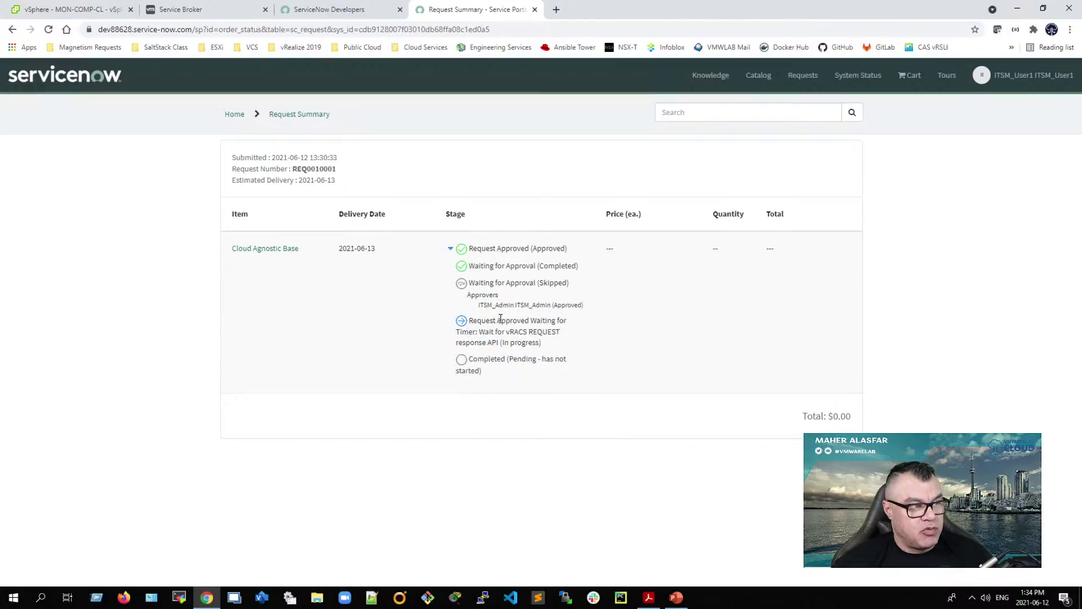
click(218, 13)
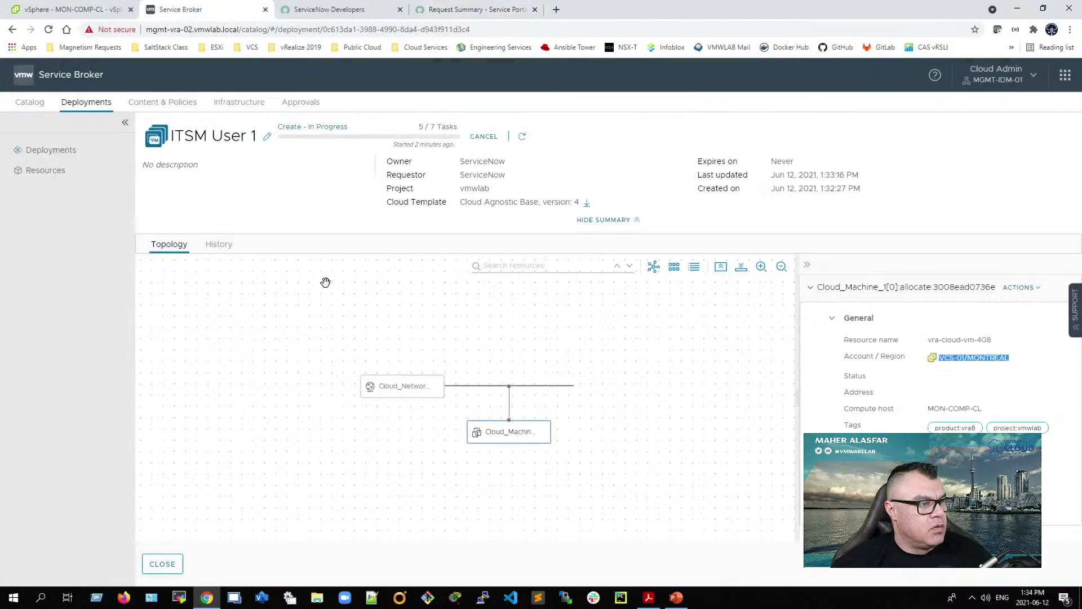
Step: Review the ITSM User 1 deployment's History events showing the cloud machine still being created
click(218, 244)
scroll(665, 485, down, 3)
scroll(643, 428, up, 3)
drag(498, 333, 398, 332)
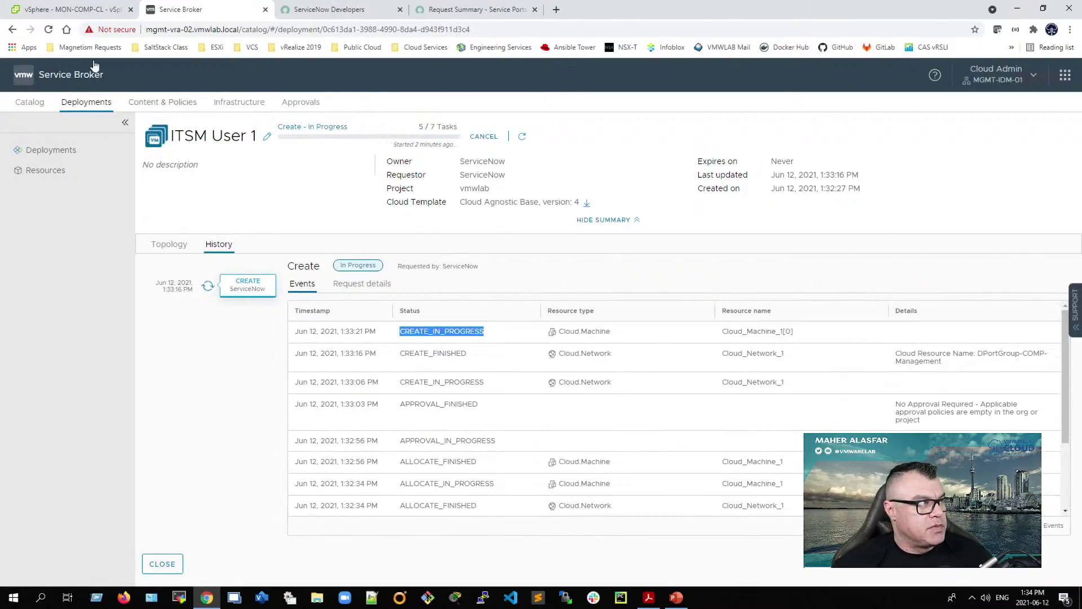
click(55, 10)
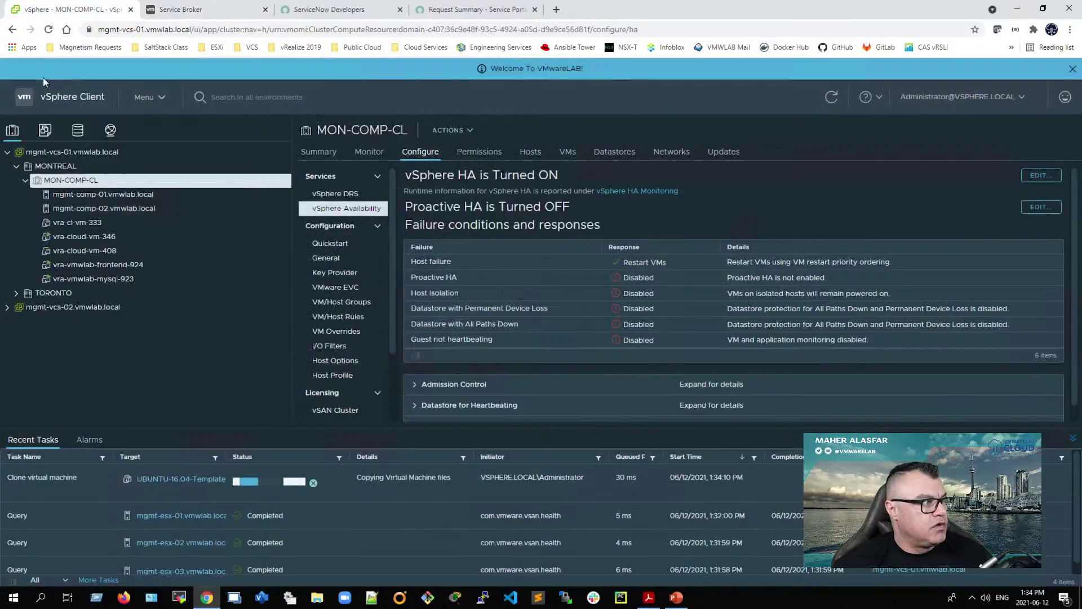
Step: View the vra-cloud-vm-408 Summary in the Montreal cluster, then return to the ServiceNow request summary
click(171, 252)
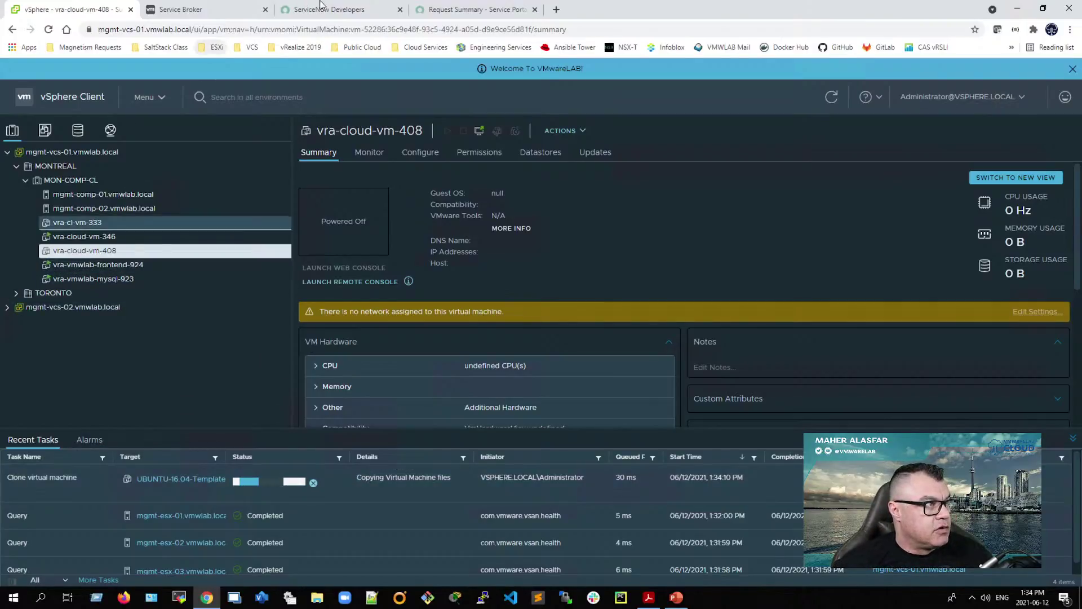
click(450, 10)
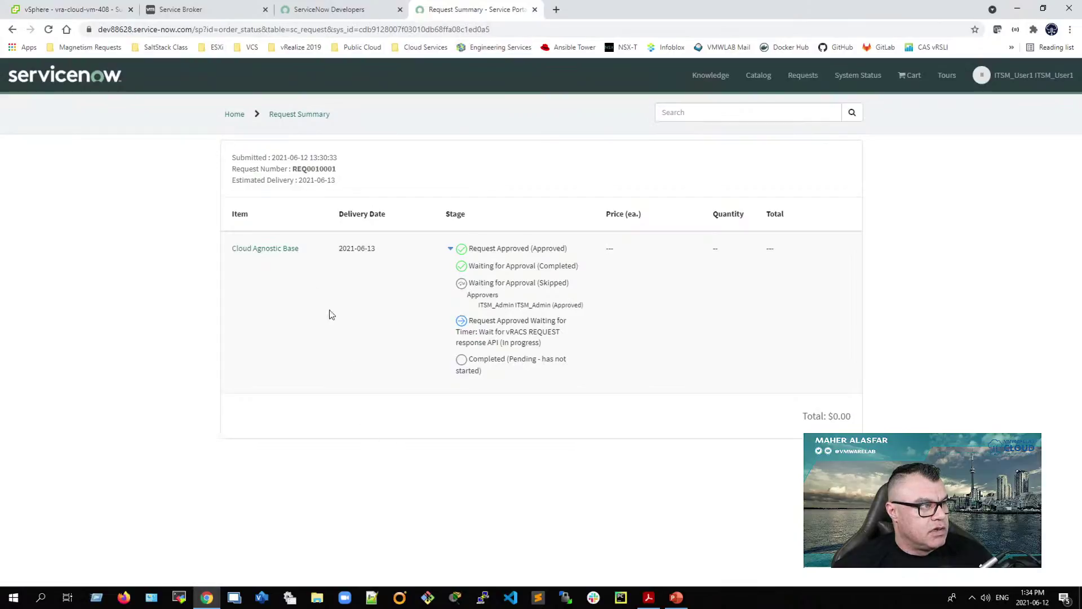
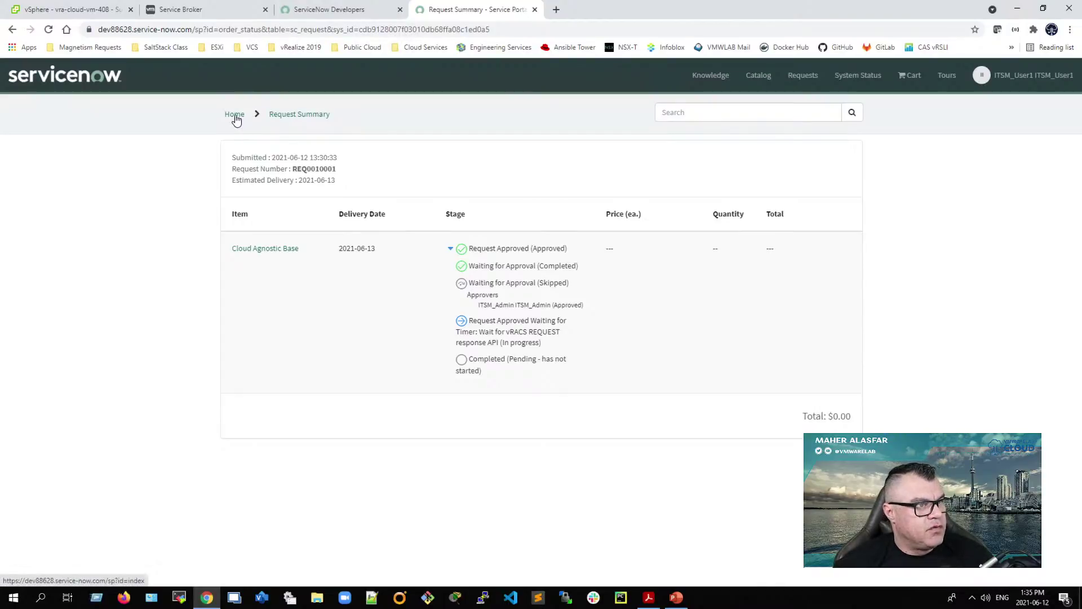
Step: Go from the portal home to My Requests, where the Cloud Agnostic Base request is still Open
click(235, 116)
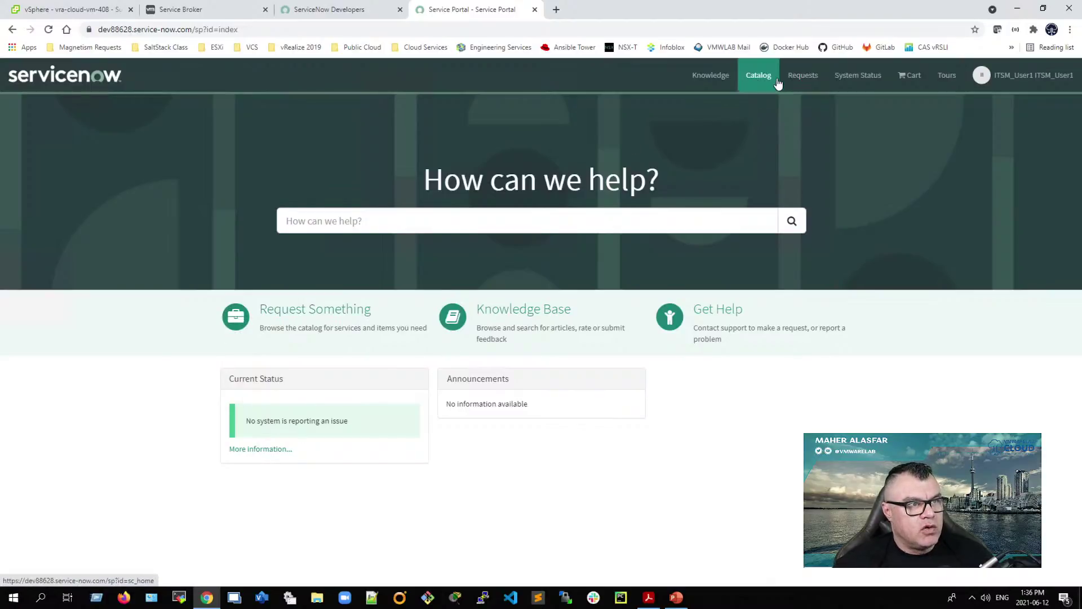
click(802, 76)
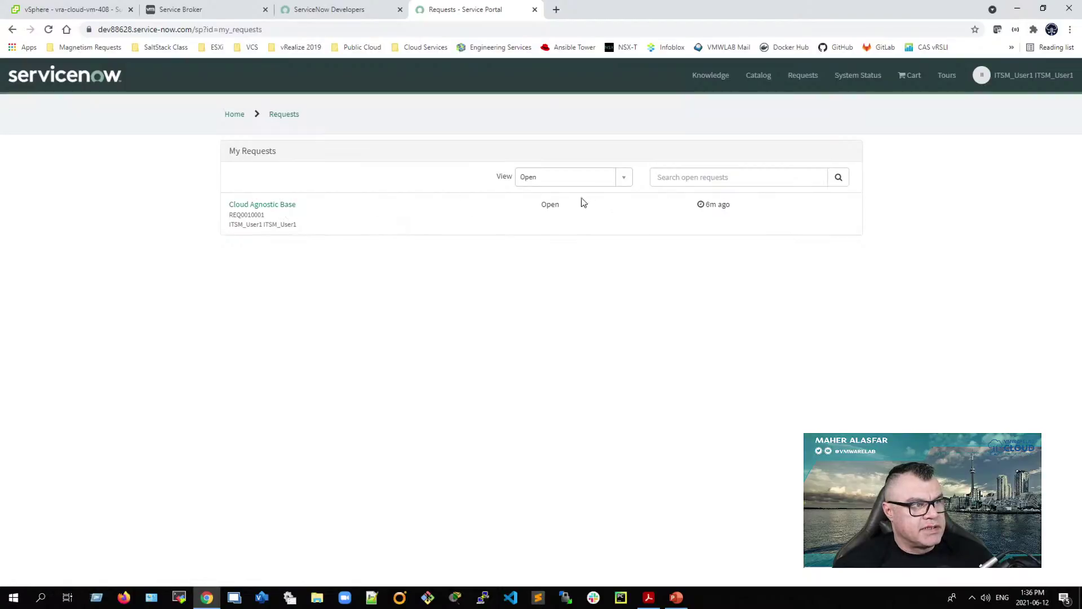
triple_click(552, 204)
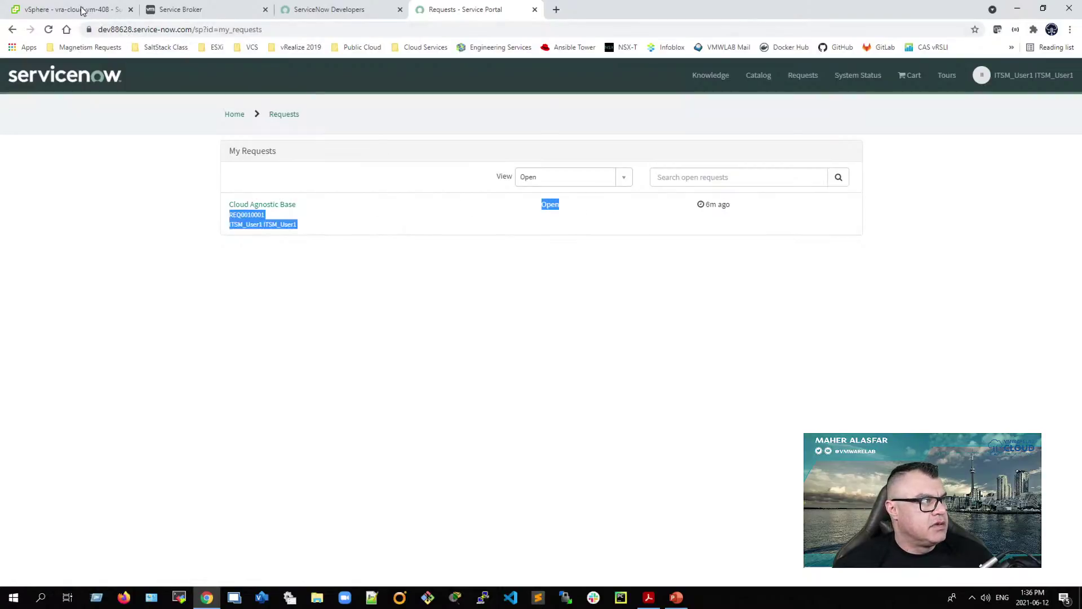
Step: Show the Summary of vra-cloud-vm-408 in vSphere, powered on with Ubuntu, 2 CPUs and 2 GB memory
click(81, 9)
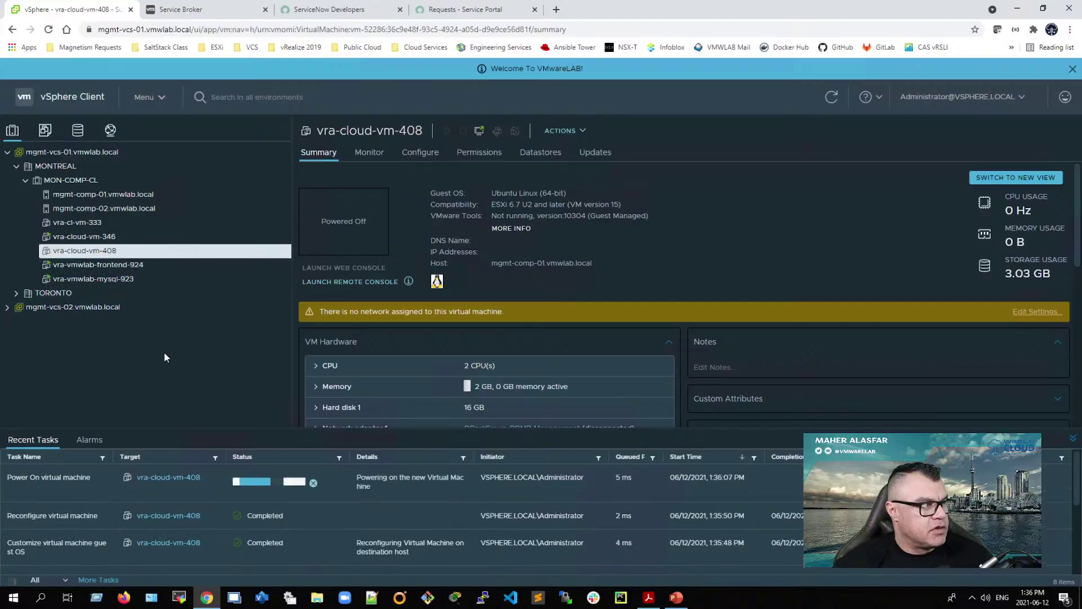
click(174, 307)
click(120, 252)
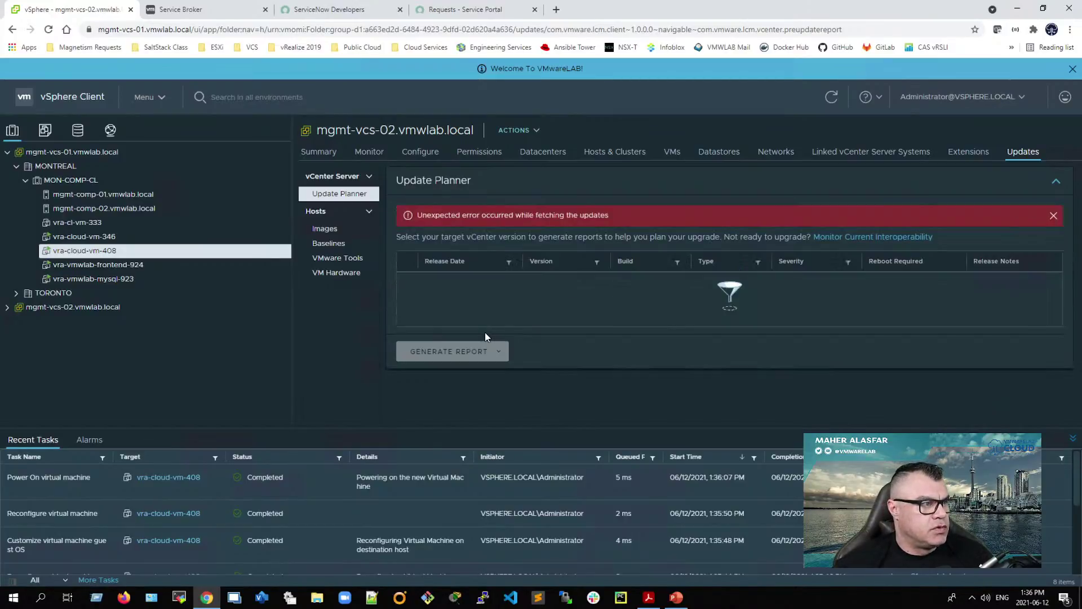
click(319, 152)
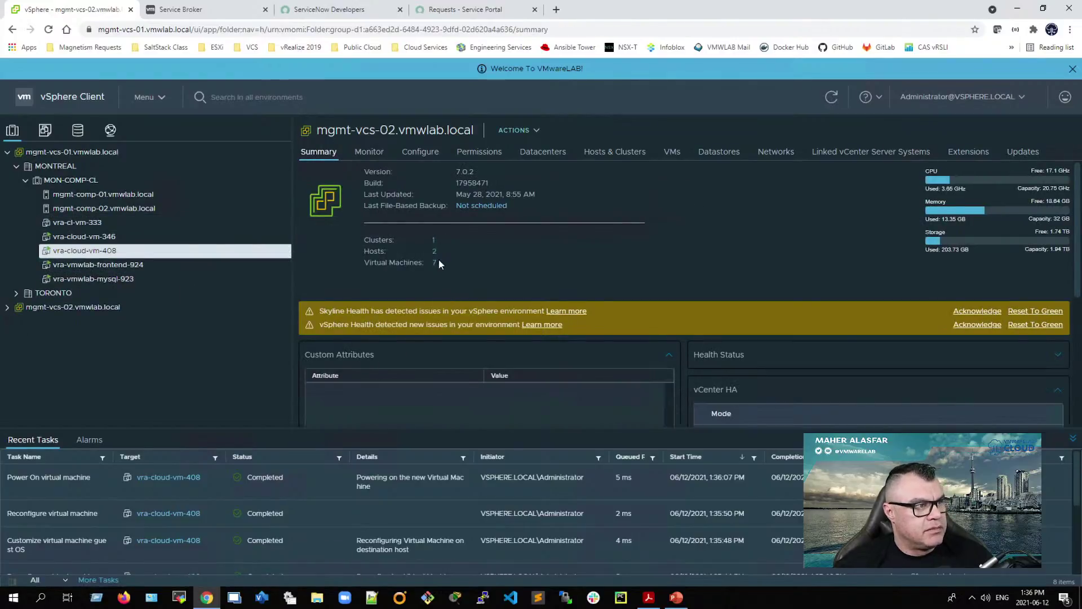
click(102, 237)
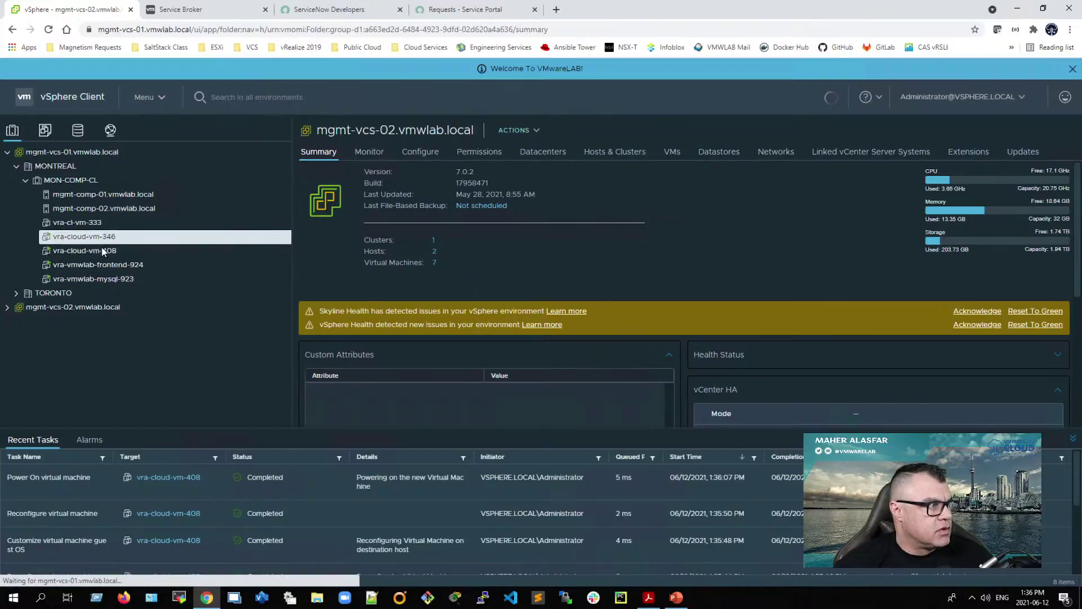
click(100, 251)
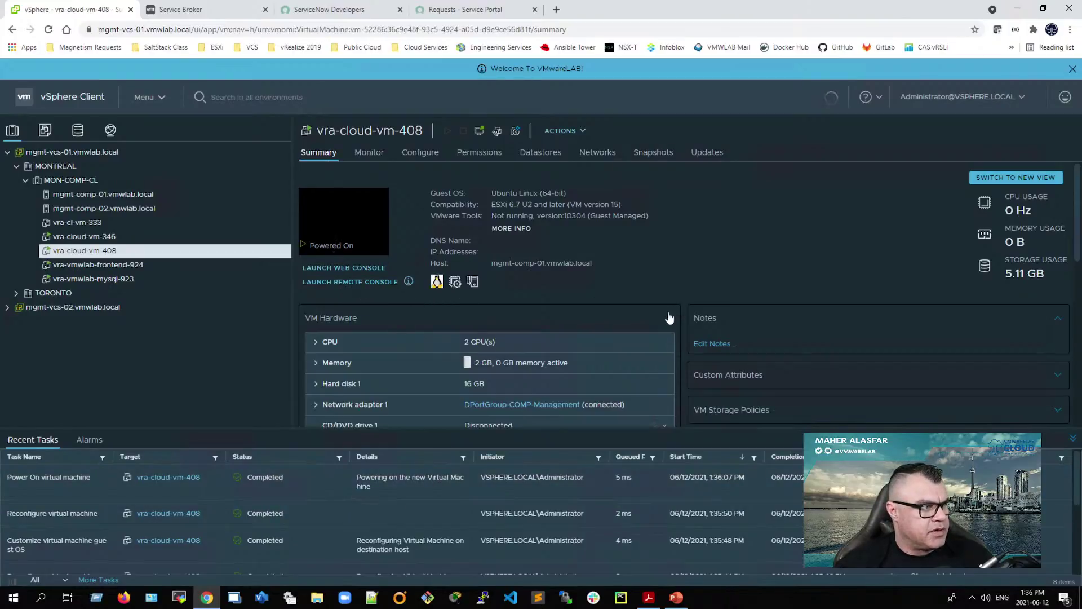
Step: Move the vra-cloud-vm-408 remote console to the right and bring the ITSM configuration guide forward
drag(317, 59, 899, 122)
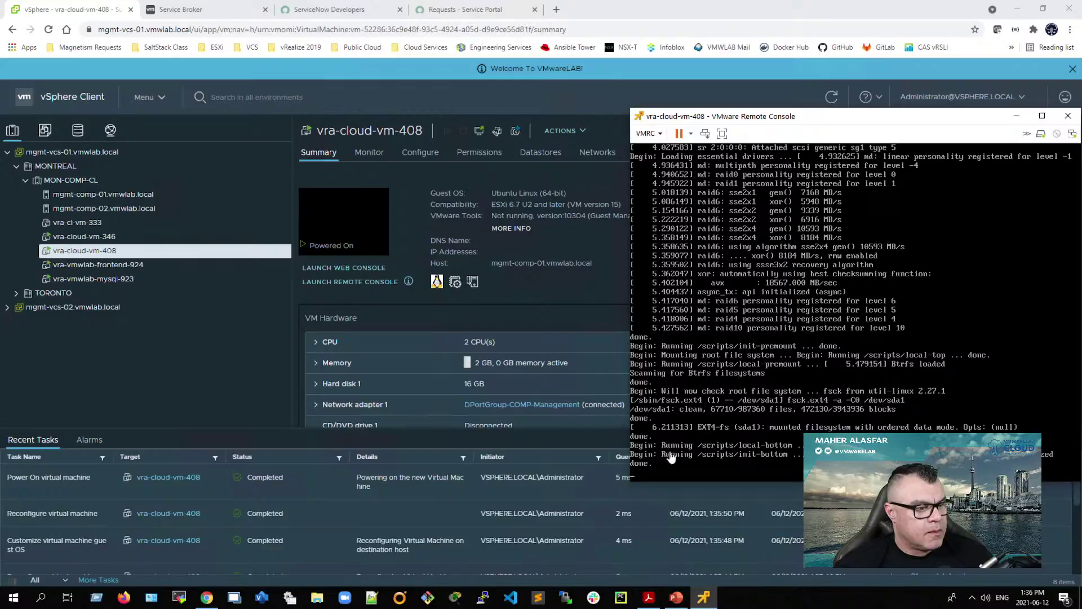
click(649, 599)
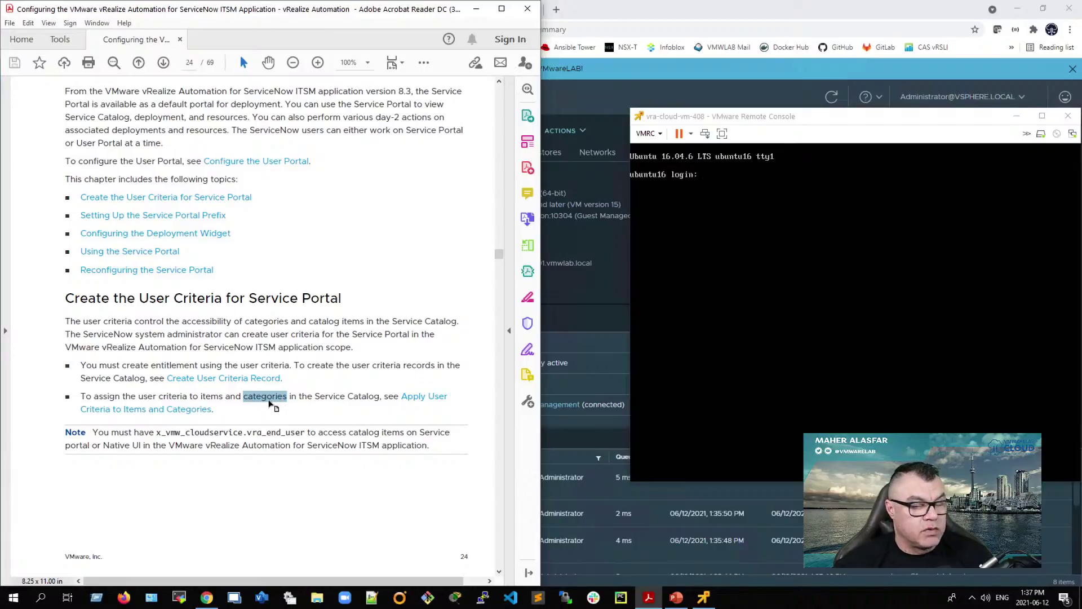
Step: Scroll the guide to page 25, 'Setting Up the Service Portal Prefix', then return to the browser
scroll(265, 401, down, 1)
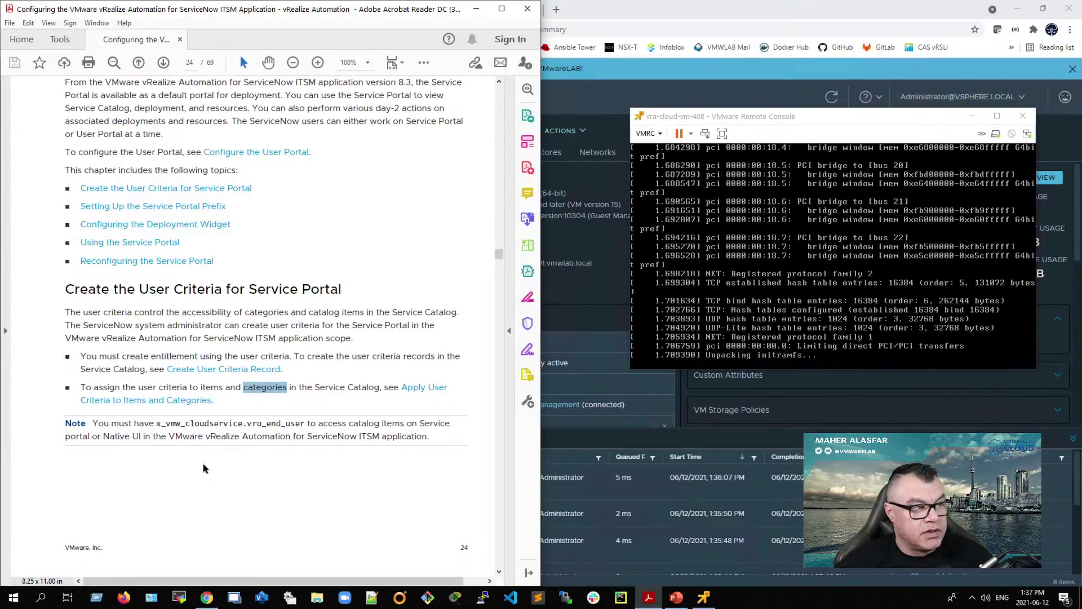
scroll(204, 468, down, 5)
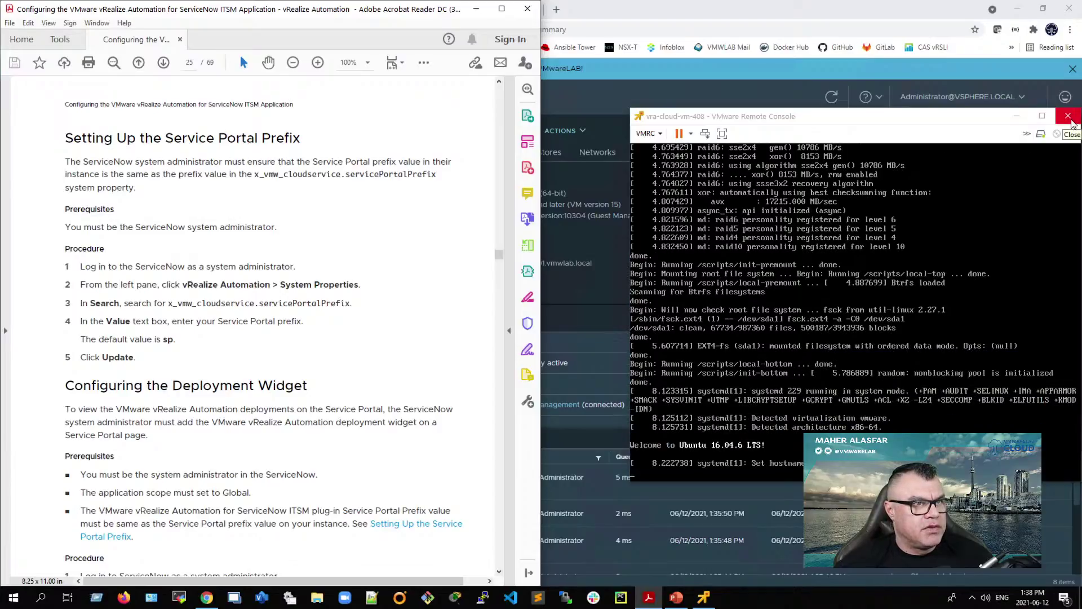
click(864, 17)
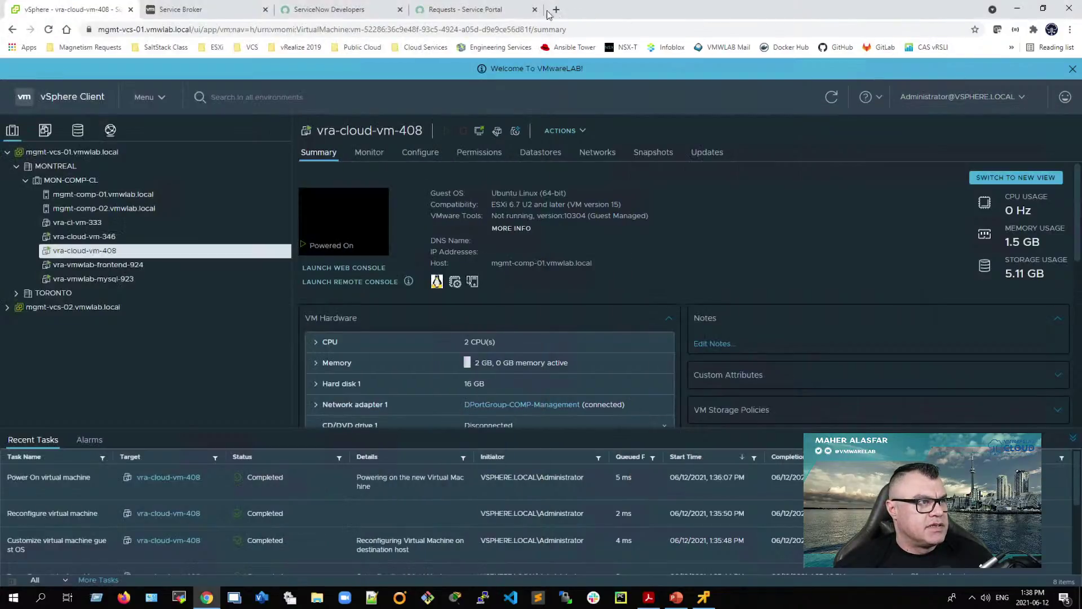
Step: Snap Chrome right, load the ServiceNow instance root, and end the user impersonation
click(494, 9)
key(super+Right)
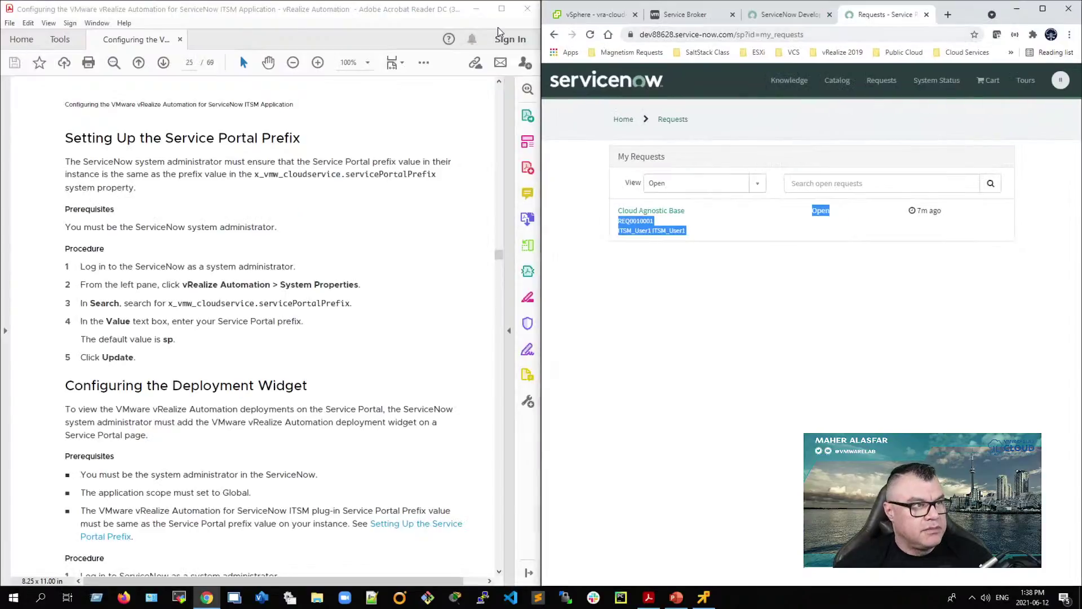
double_click(744, 36)
drag(765, 36, 888, 38)
key(BackSpace)
key(BackSpace)
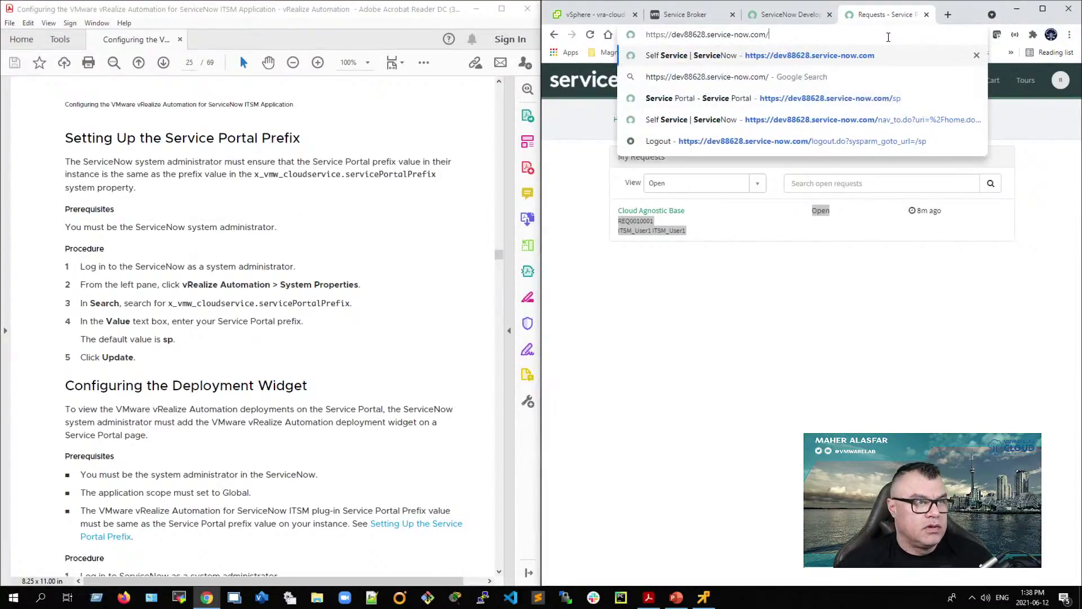
key(Return)
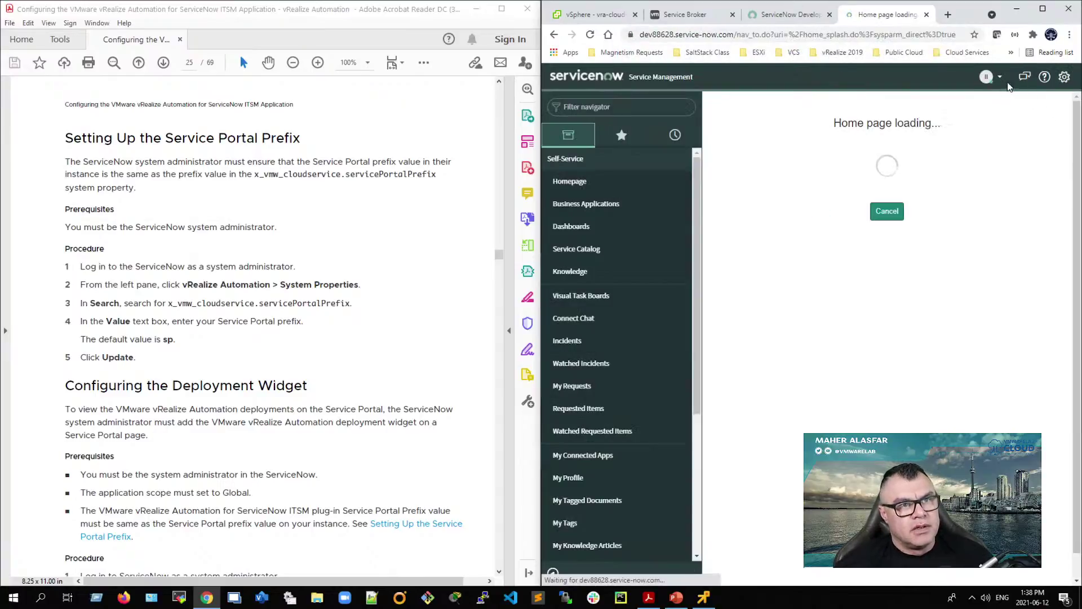
click(999, 79)
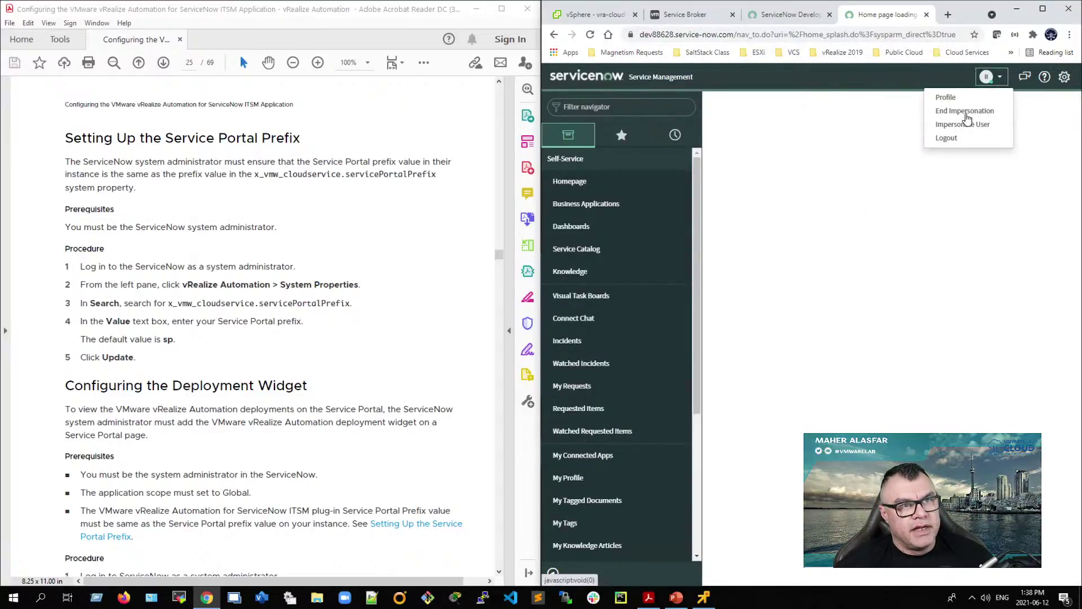
click(967, 118)
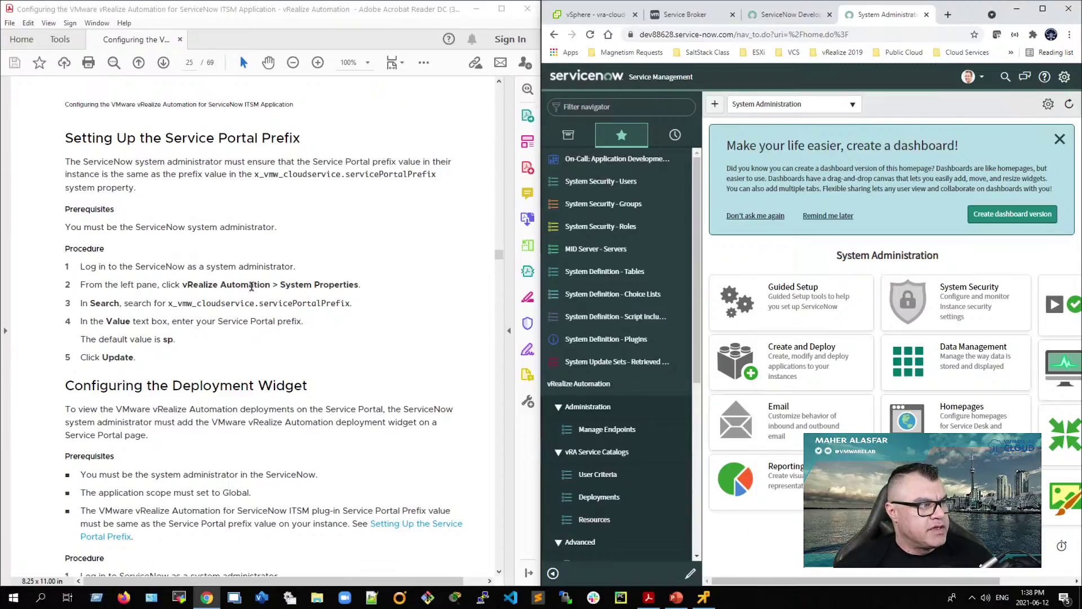
Step: Open vRealize Automation System Properties and copy x_vmw_cloudservice.servicePortalPrefix from the guide
scroll(646, 417, down, 3)
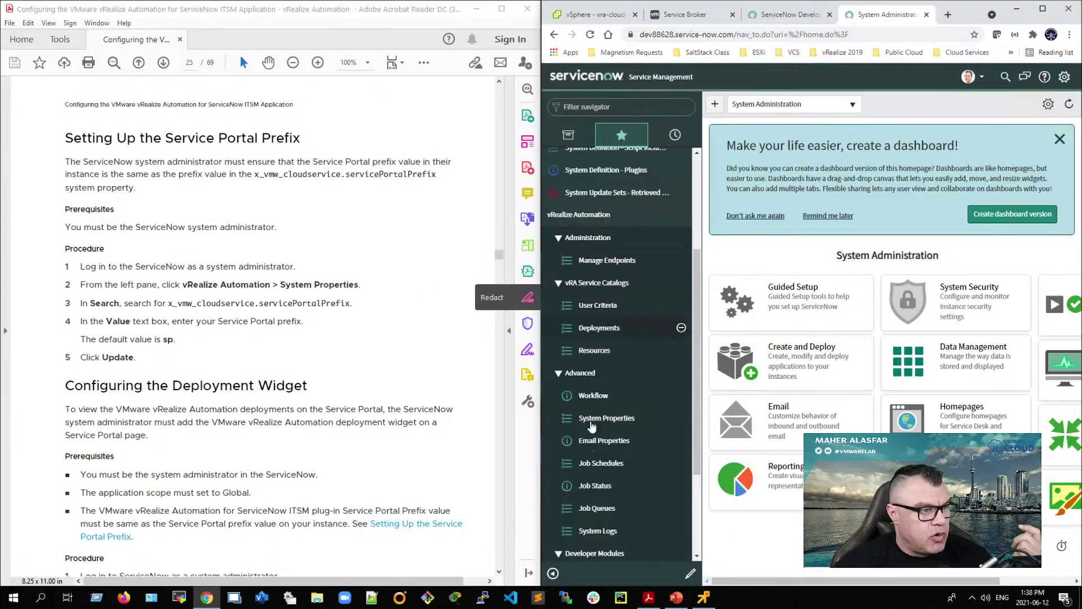
scroll(615, 241, down, 2)
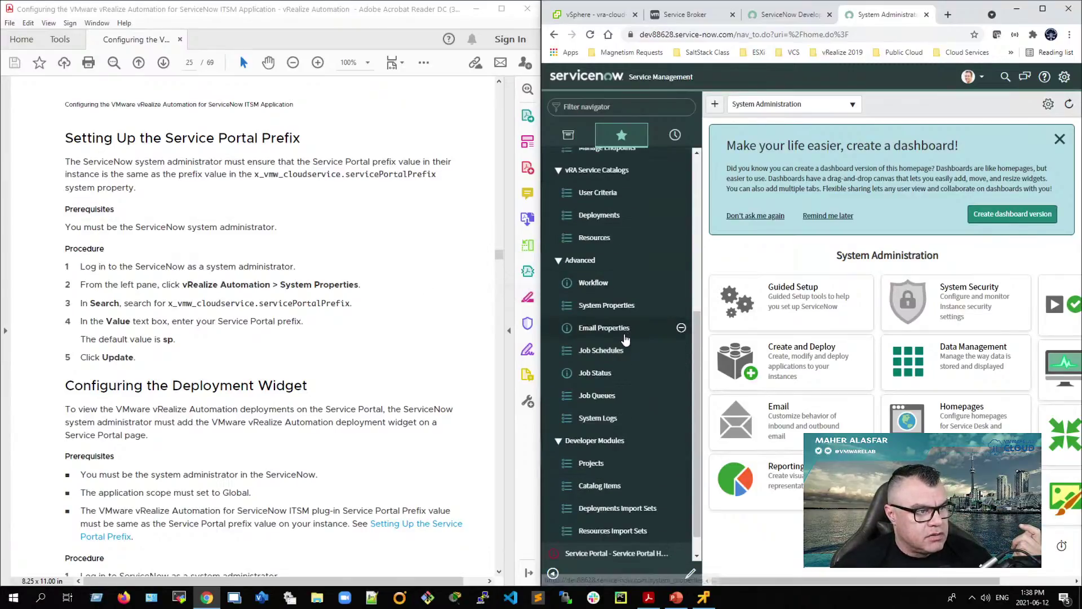
click(606, 307)
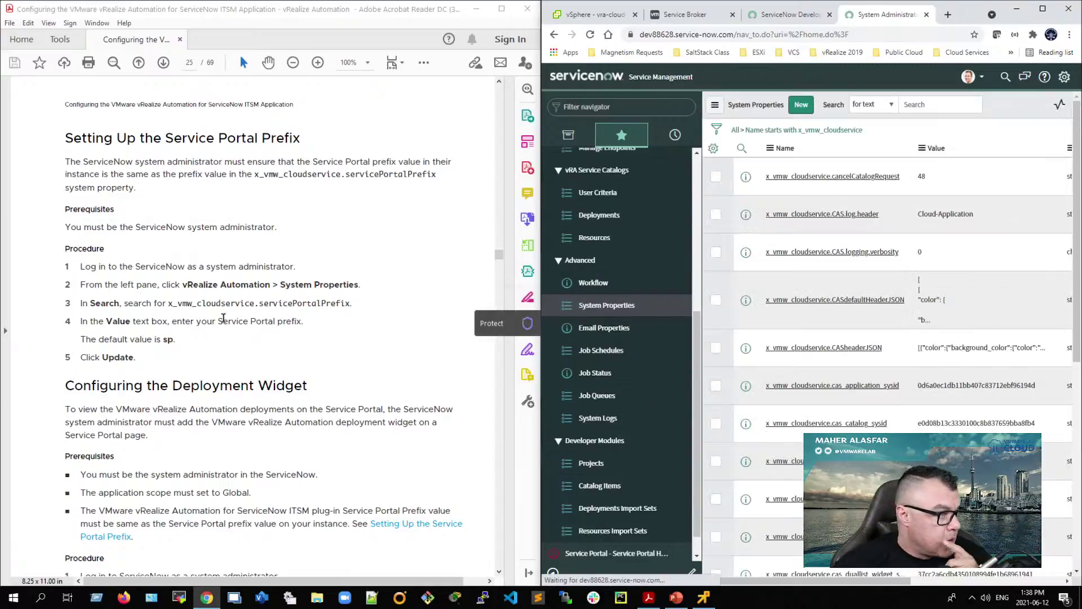
drag(168, 304, 355, 303)
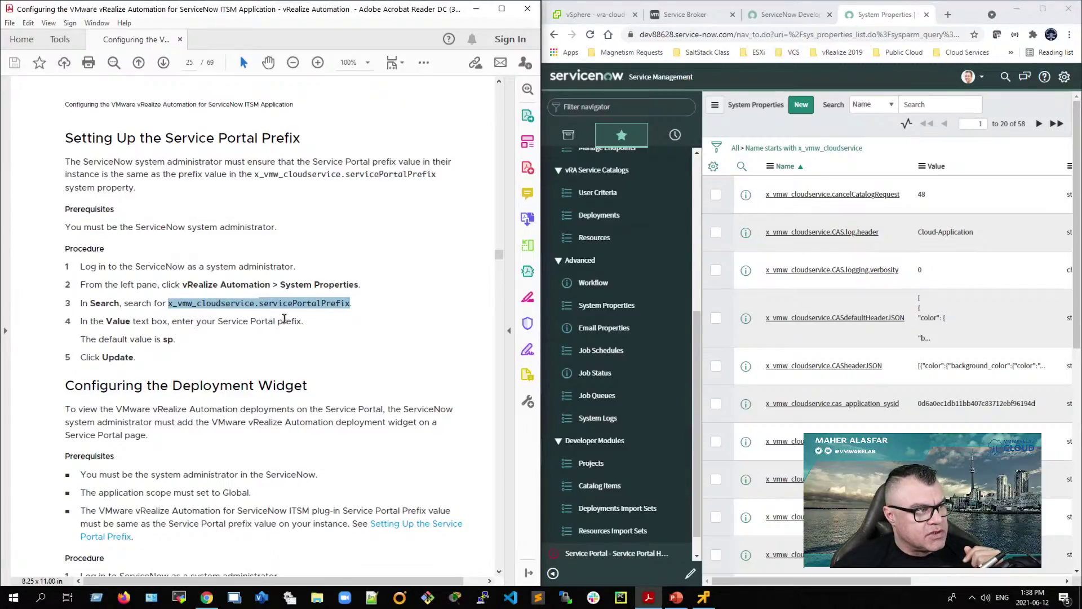
double_click(168, 339)
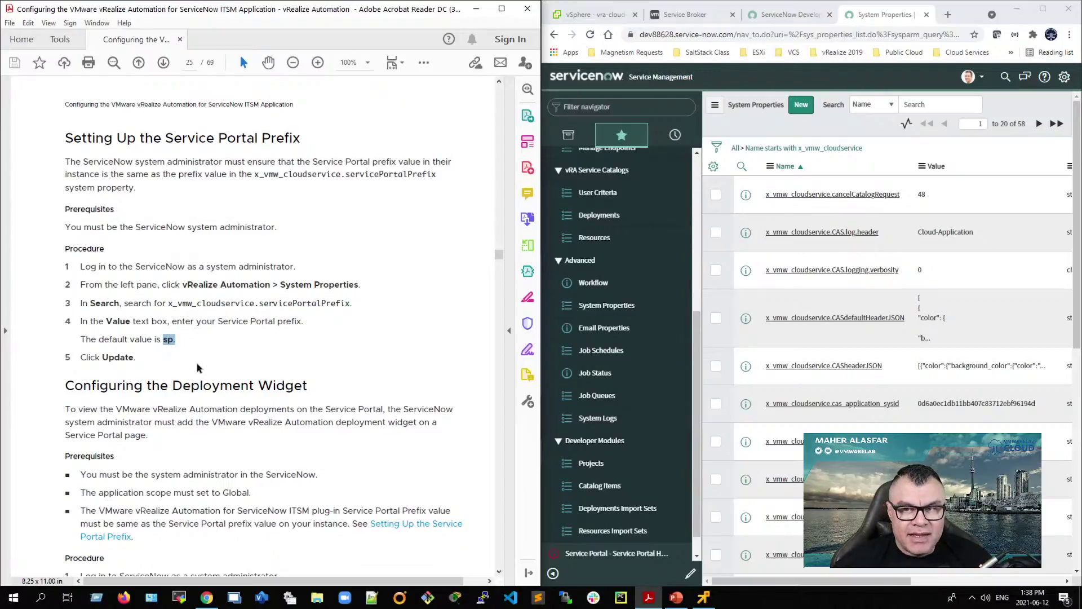
click(201, 305)
drag(167, 304, 345, 306)
right_click(345, 306)
click(351, 321)
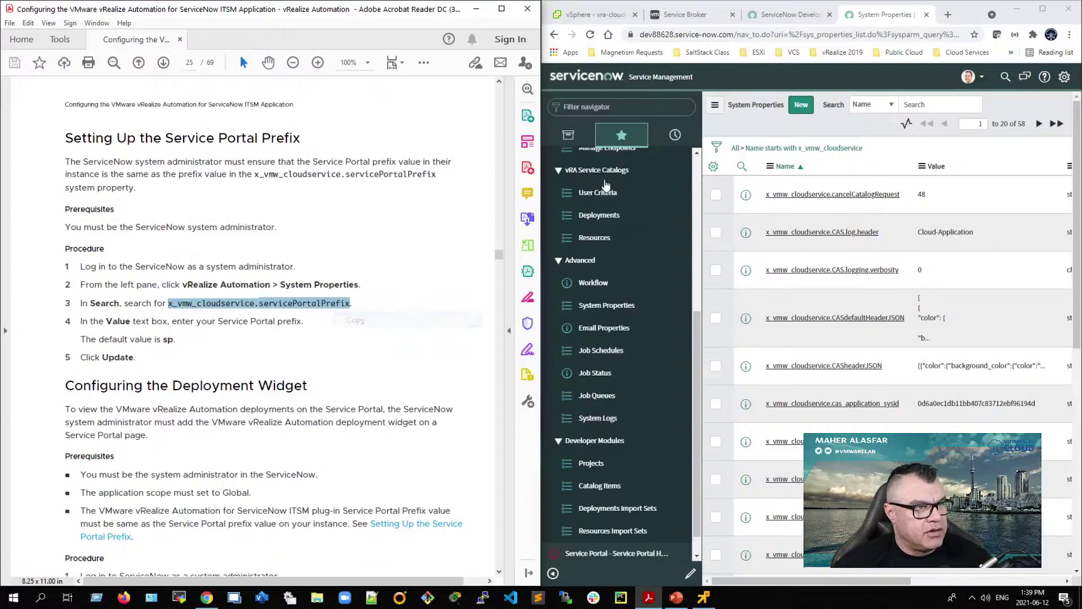
Step: Filter System Properties on x_vmw_cloudservice.servicePortalPrefix and confirm its value is sp
click(922, 105)
right_click(921, 104)
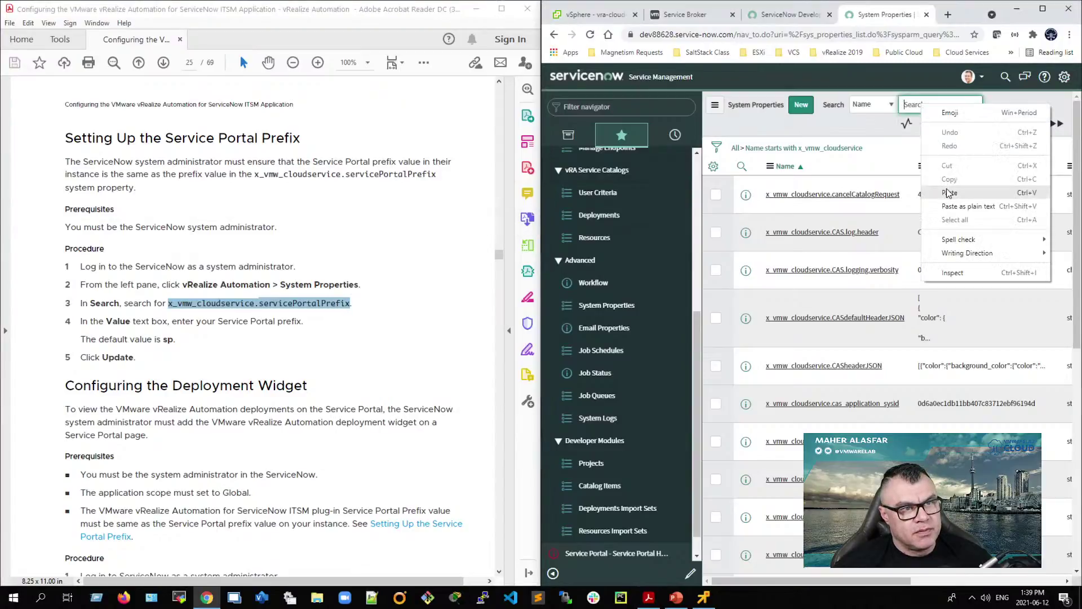
click(949, 190)
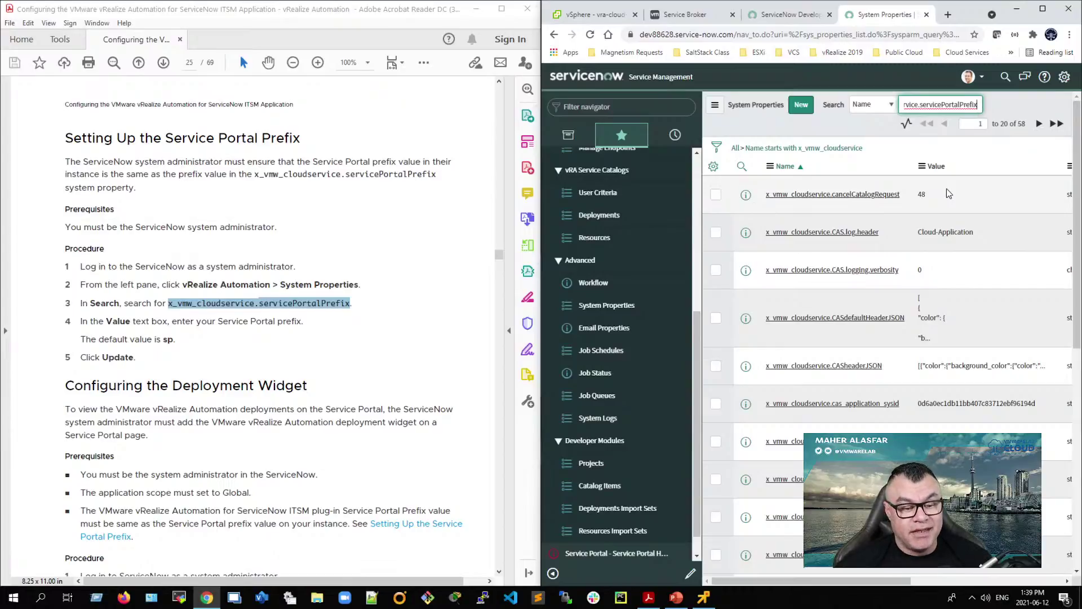
key(Return)
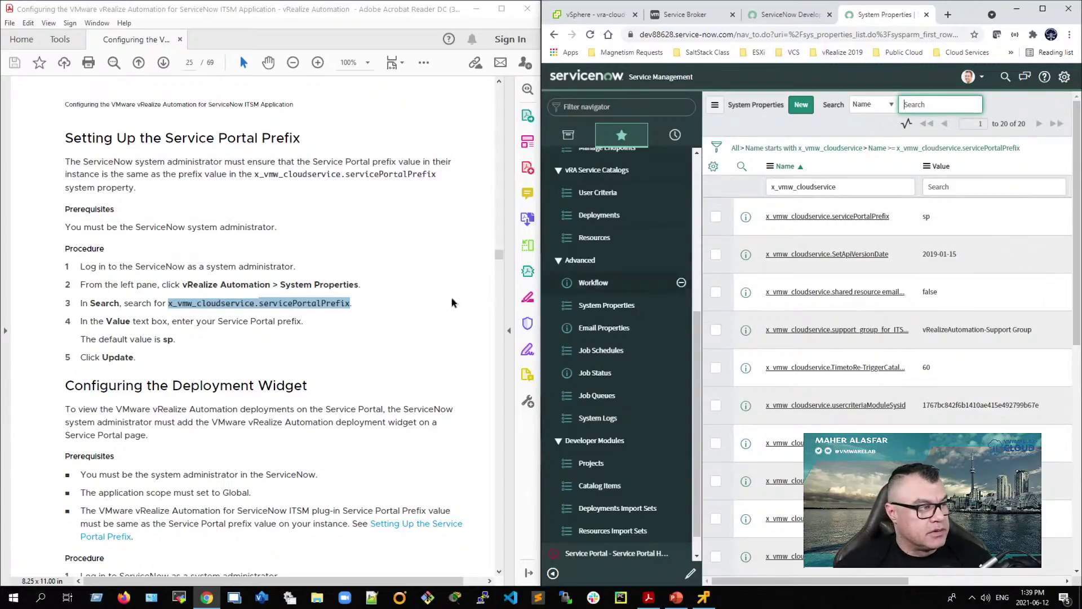
double_click(935, 219)
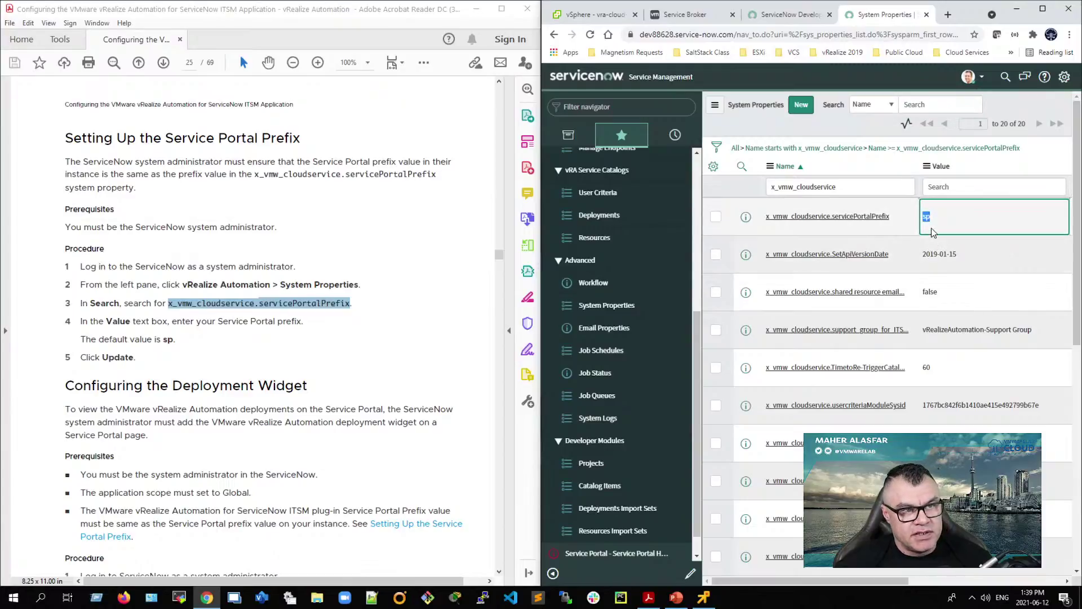
scroll(225, 362, down, 3)
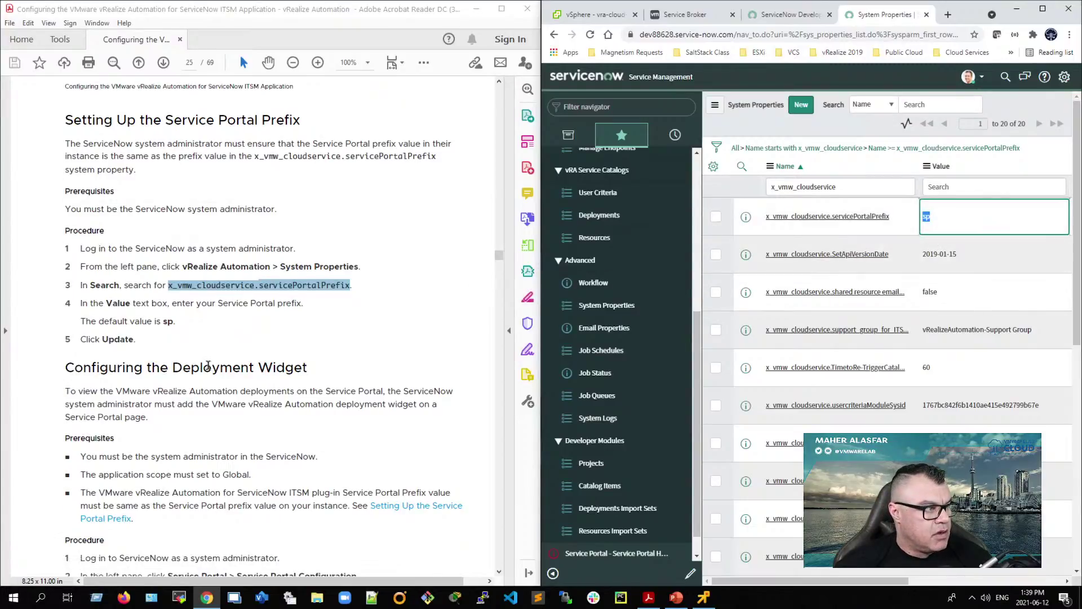
scroll(204, 372, down, 4)
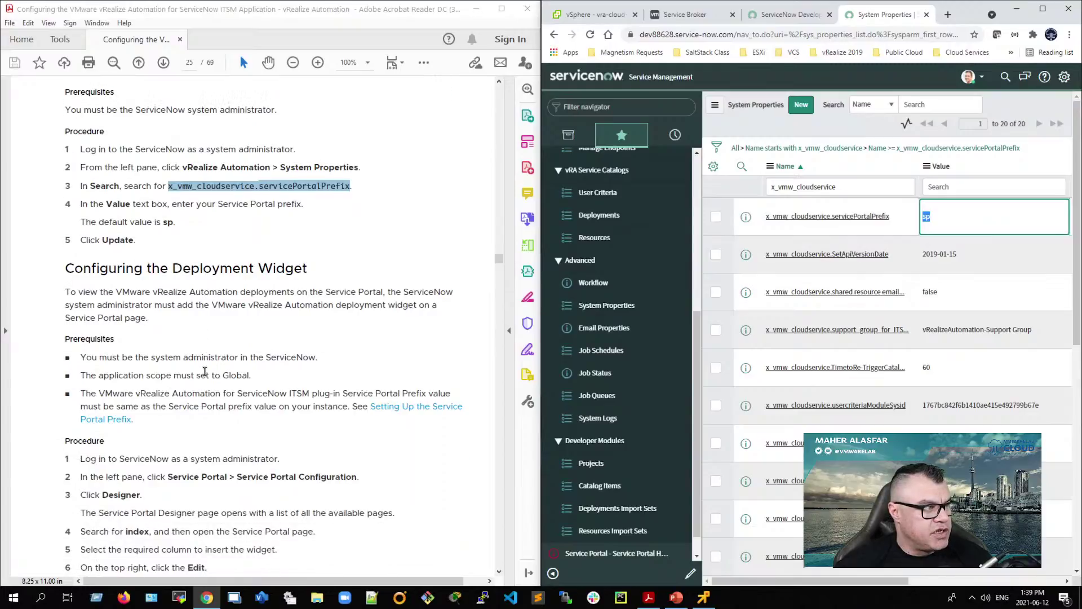
Step: Highlight the 'Configuring the Deployment Widget' heading on page 25 of the guide
drag(69, 219, 267, 215)
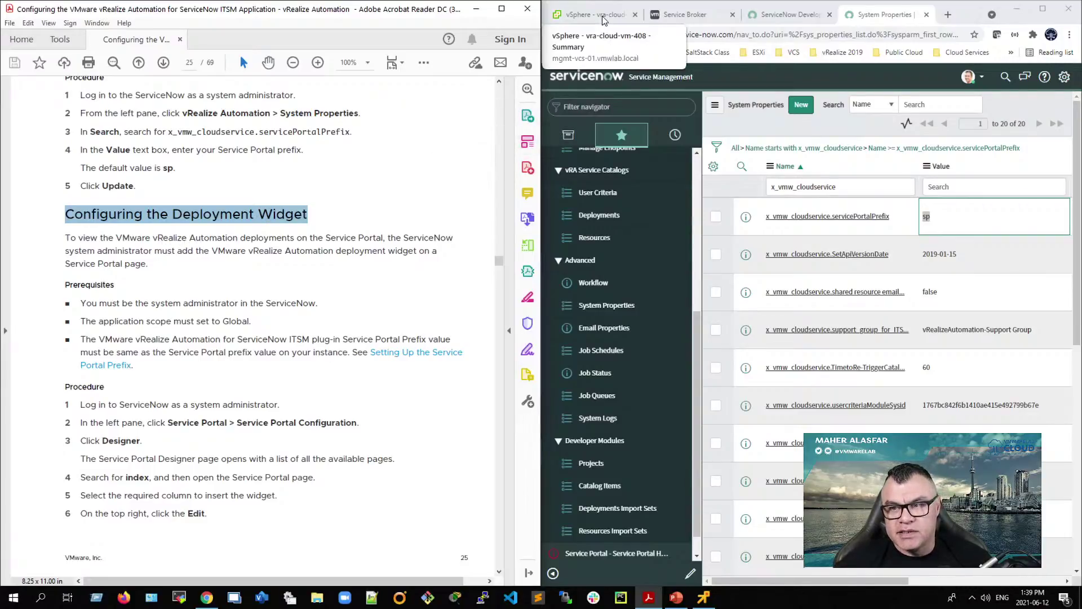
Step: Match the ITSM User 1 deployment to the VM's IP 192.168.110.214, then return to all Deployments
click(594, 15)
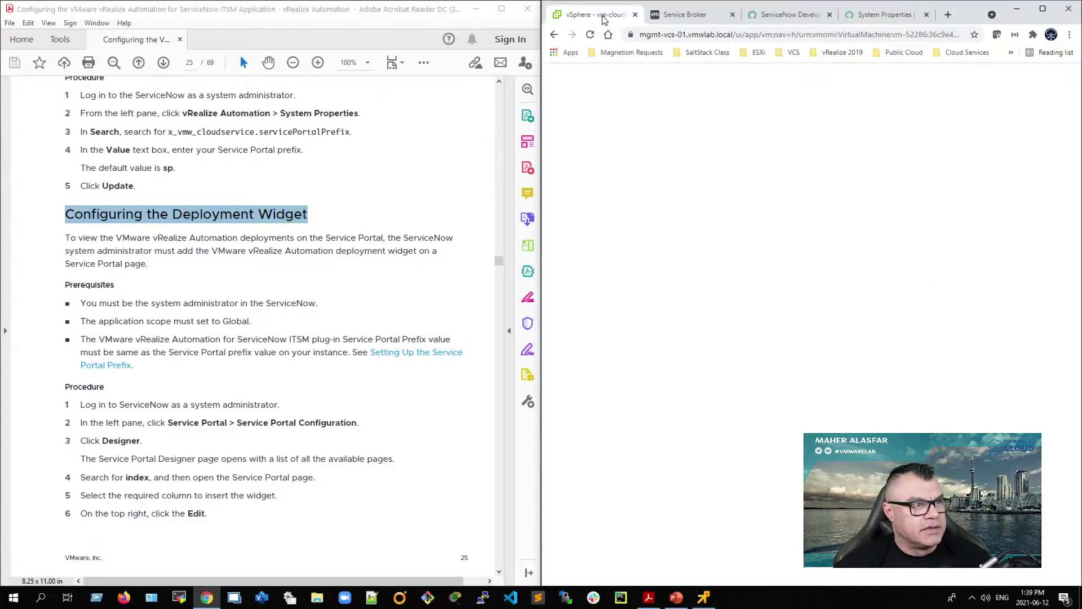
drag(942, 282, 871, 275)
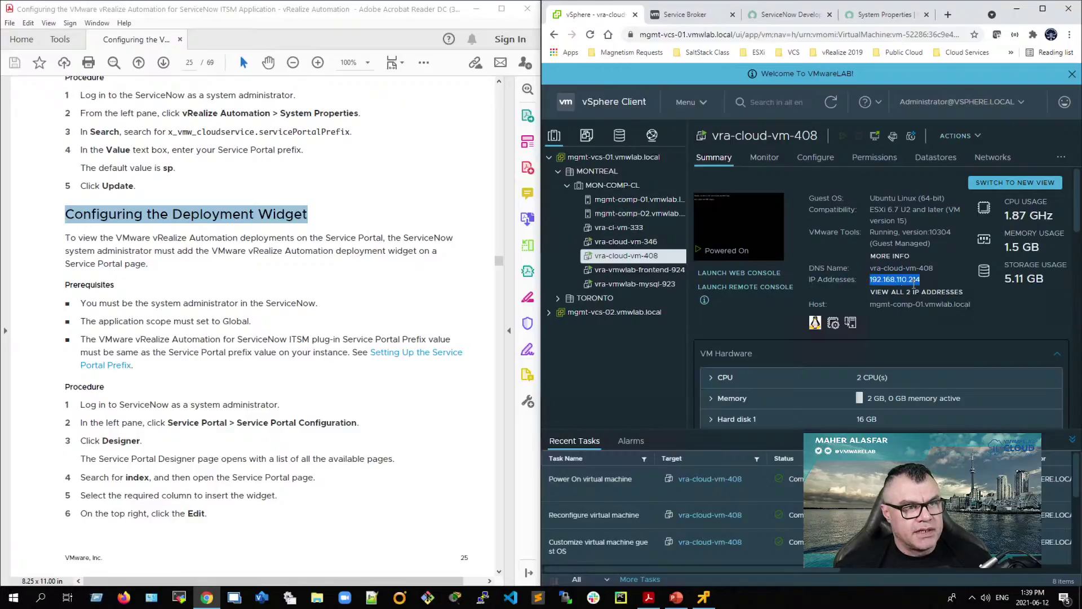
click(685, 17)
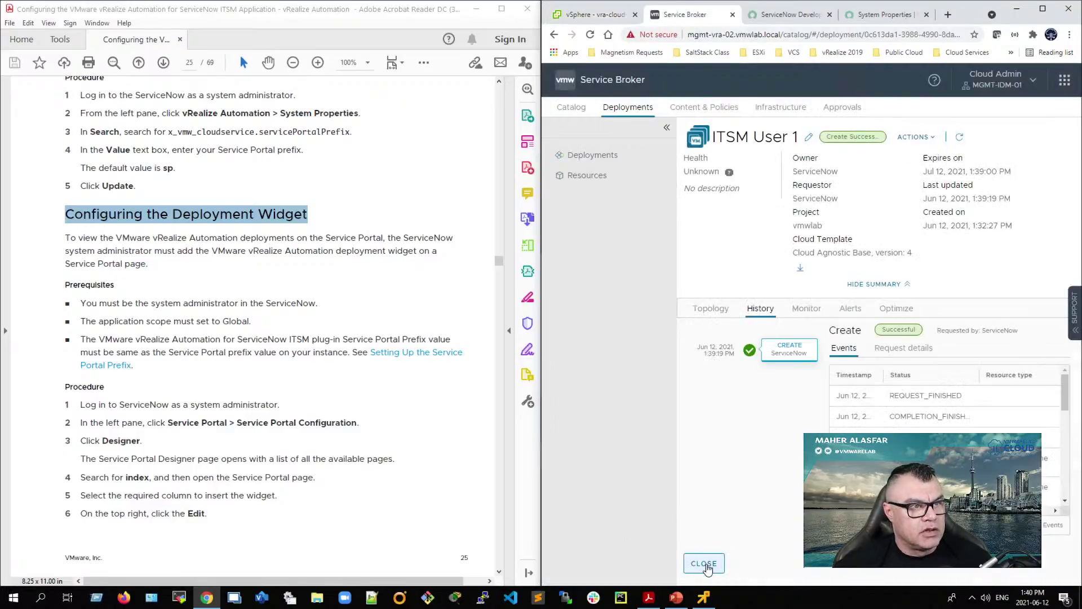
click(704, 561)
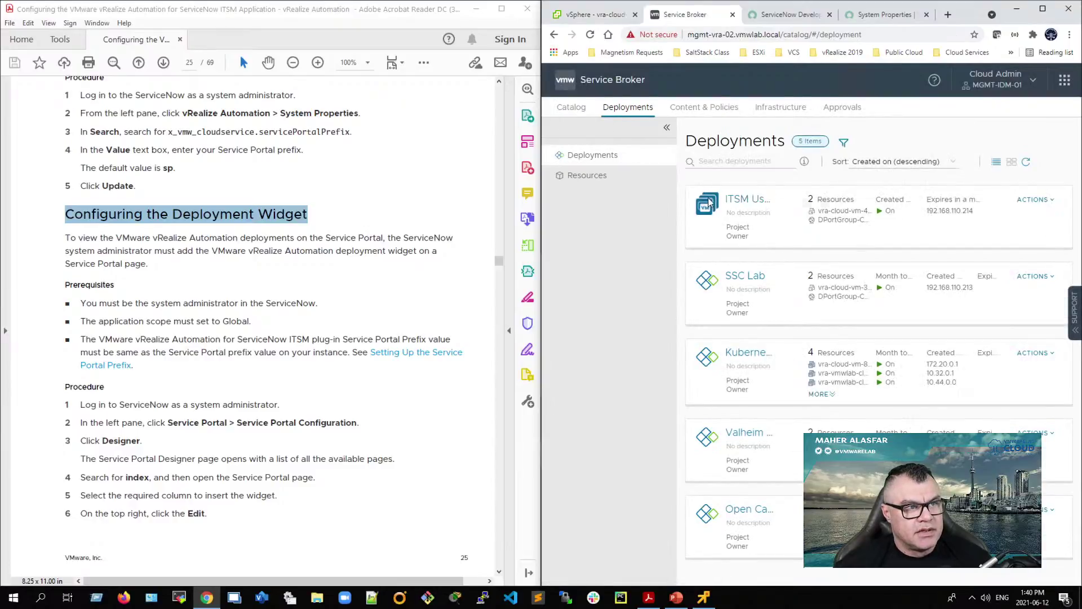
drag(950, 224, 800, 200)
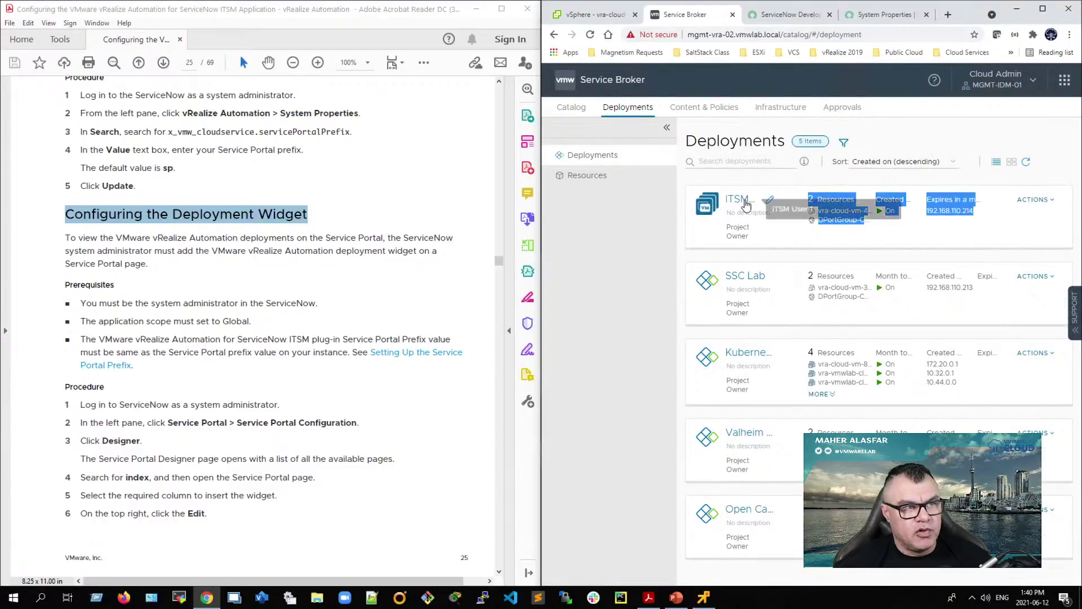
Step: Impersonate the ITSM test user from the account menu and maximize the browser
click(877, 15)
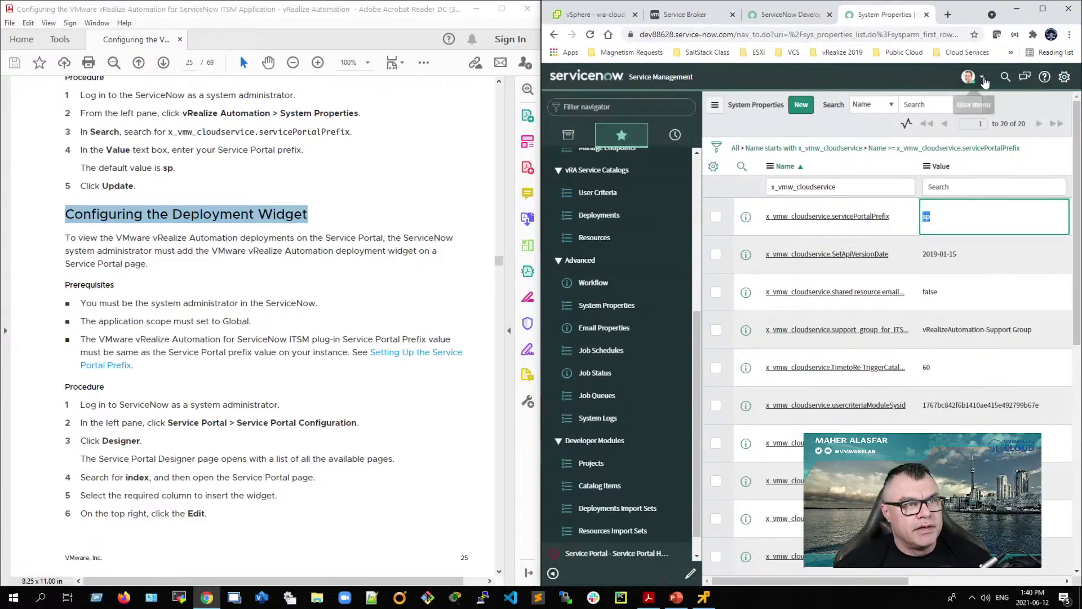
click(971, 77)
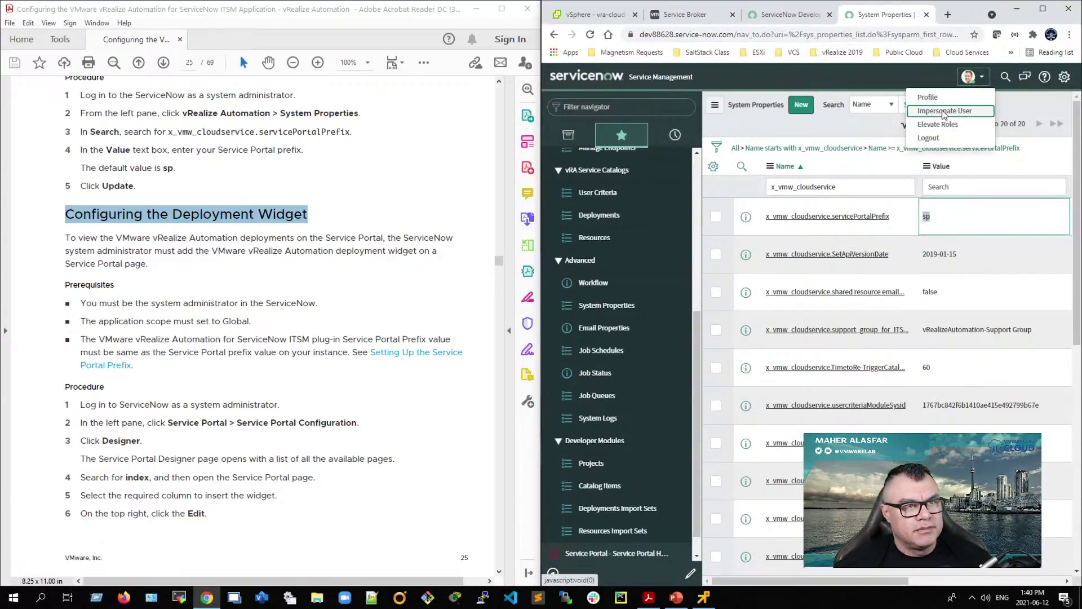
click(942, 112)
click(797, 210)
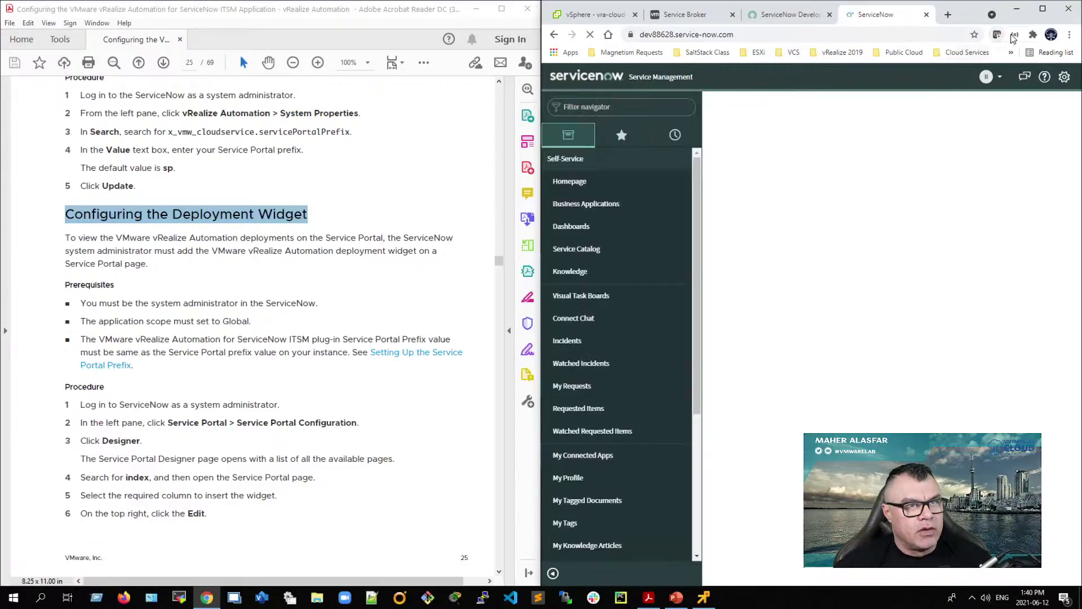
click(1042, 9)
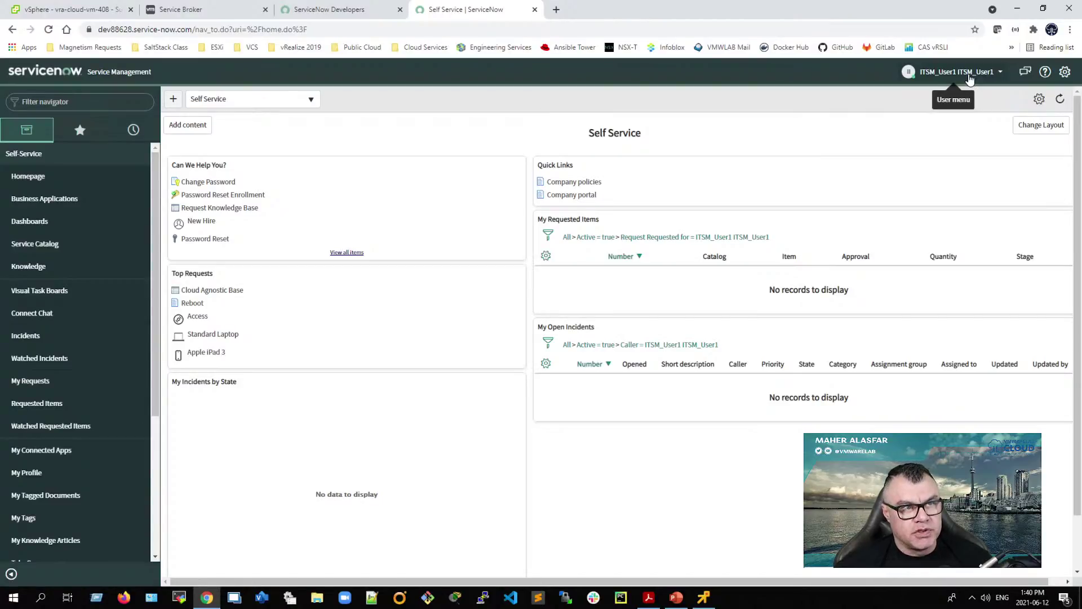
click(213, 31)
click(203, 31)
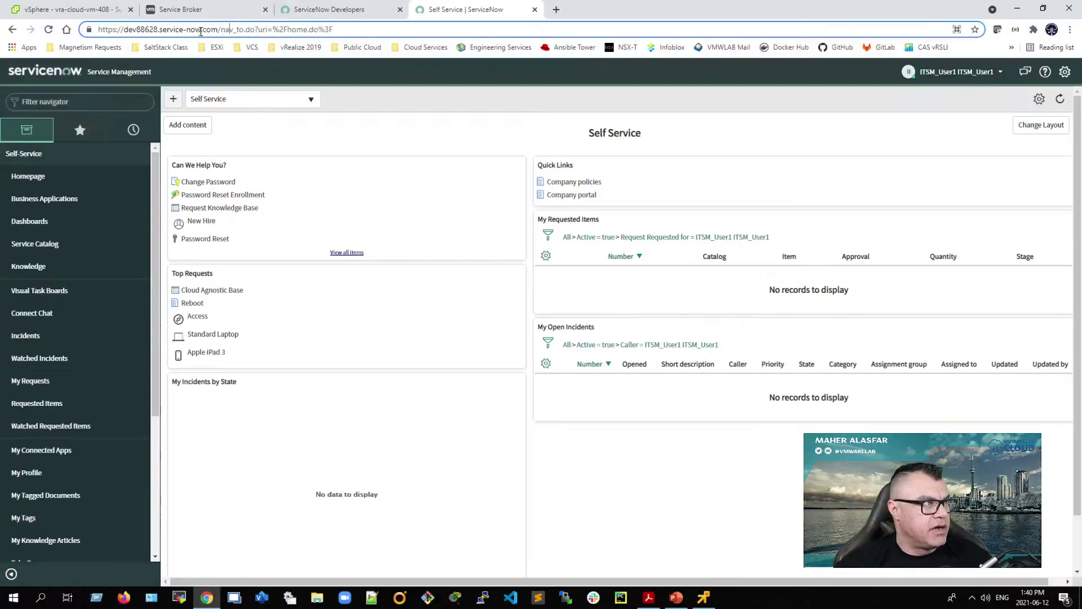
Step: Open the Service Portal at /sp as the test user and browse the catalog's All Categories
drag(221, 31, 403, 57)
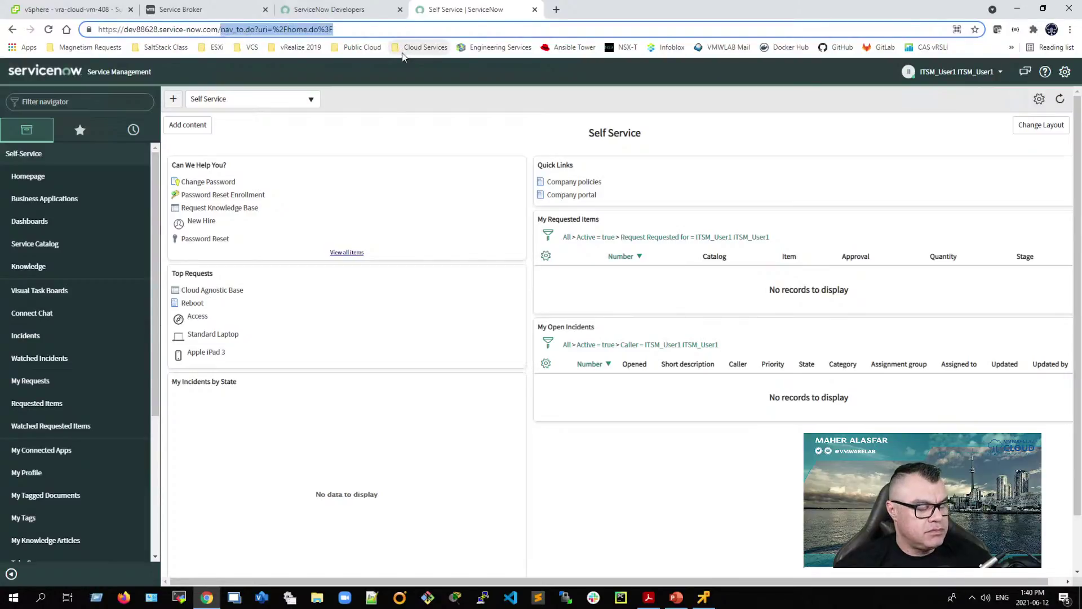
text(sp)
key(Return)
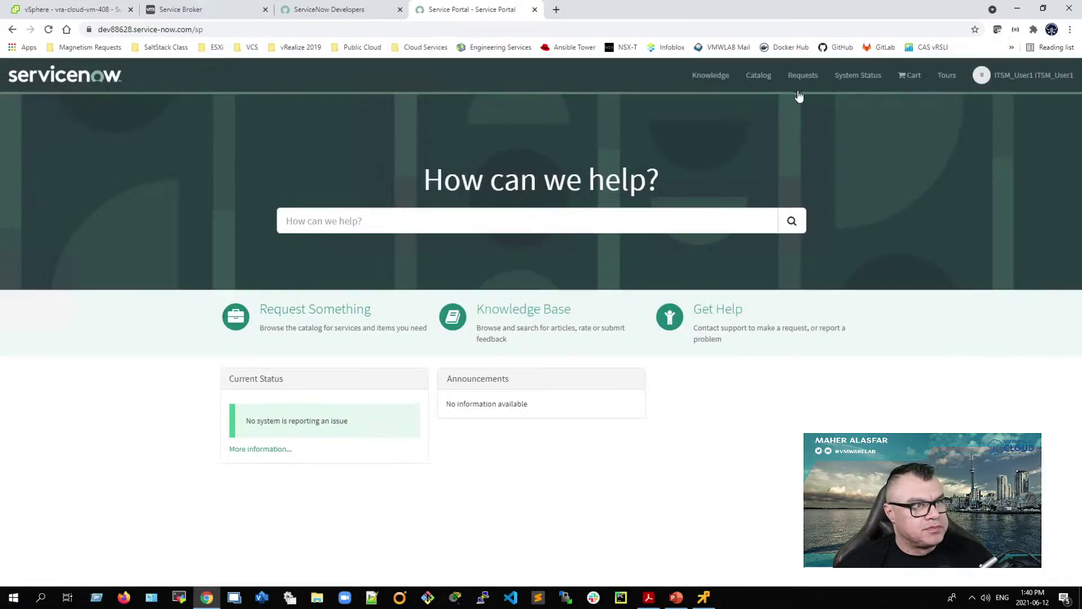
click(801, 85)
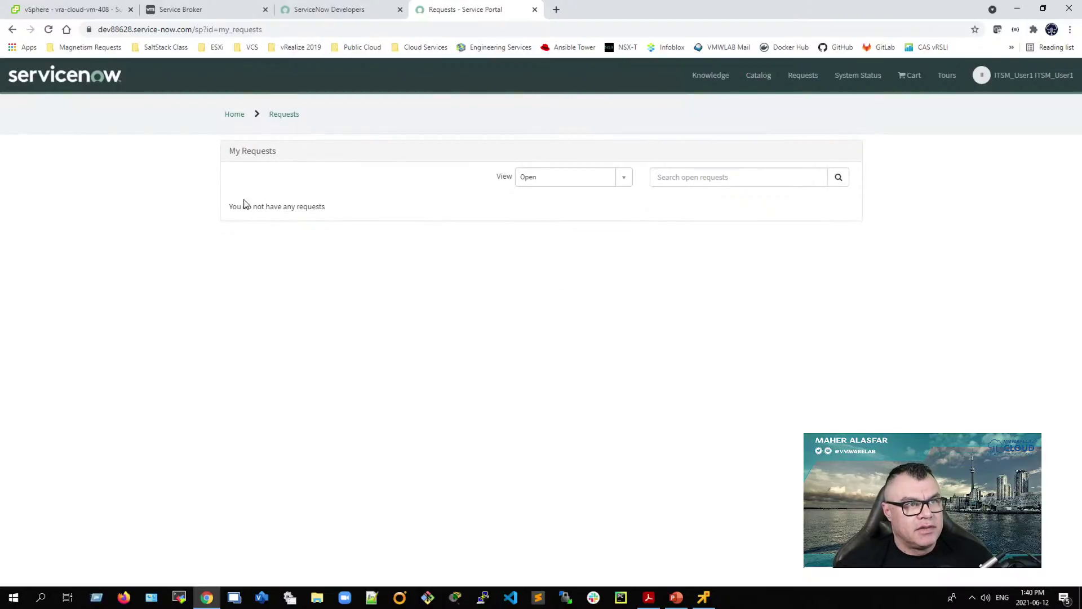
click(764, 83)
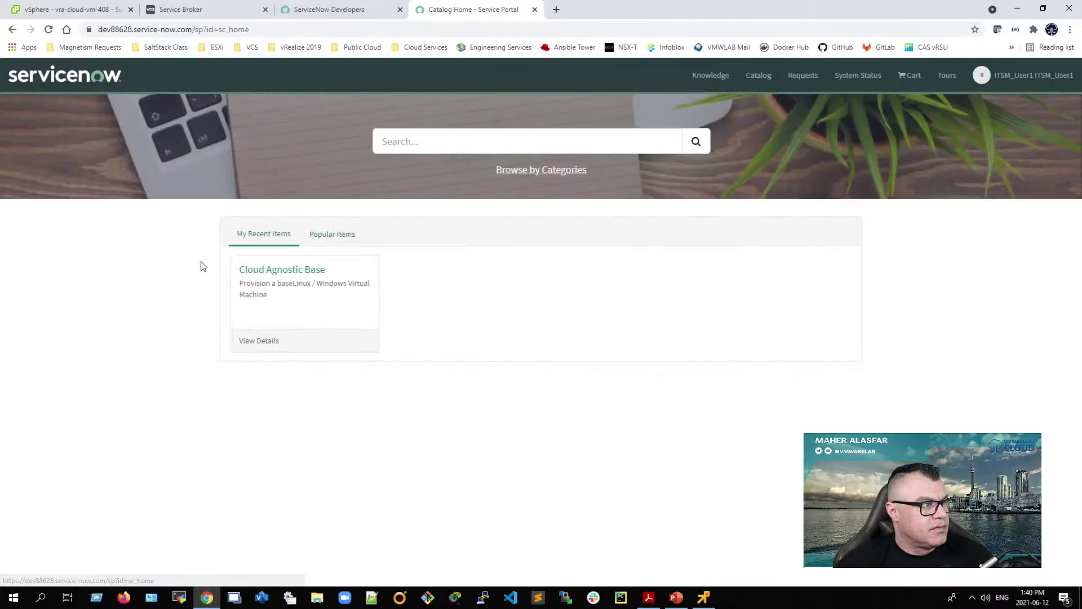
click(539, 175)
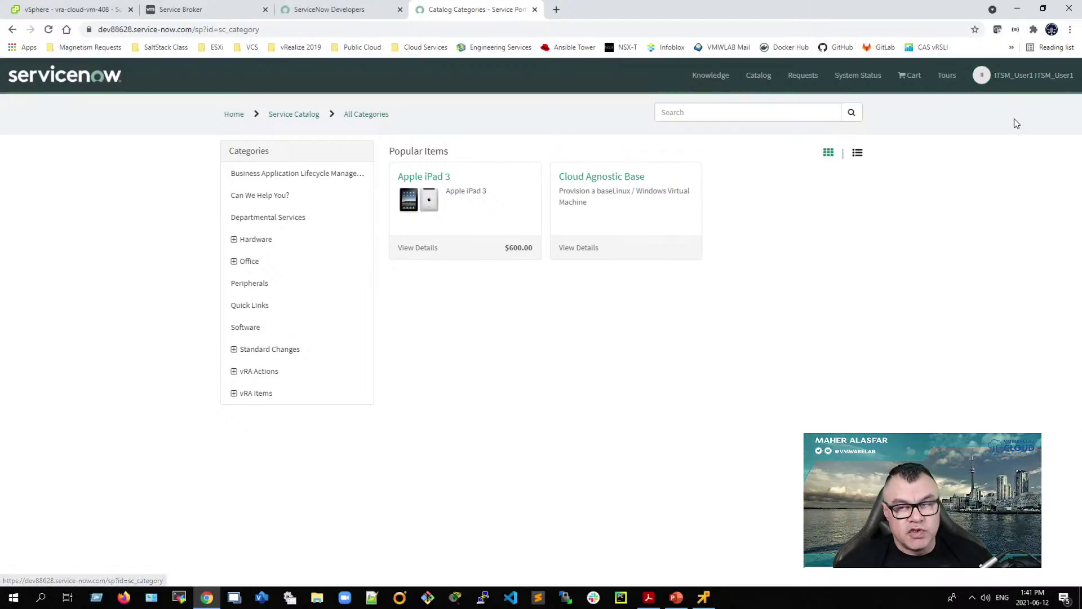
Step: Open the Power Off deployment action and choose deployment ITSM User 1 (endpoint vRA 8, project vmwlab)
click(242, 376)
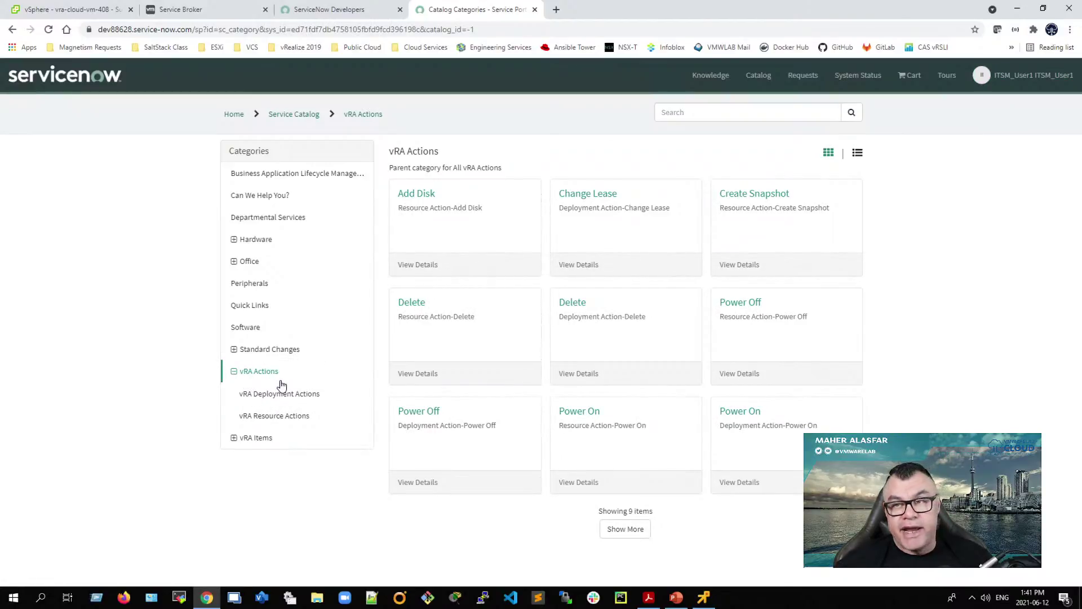
click(271, 399)
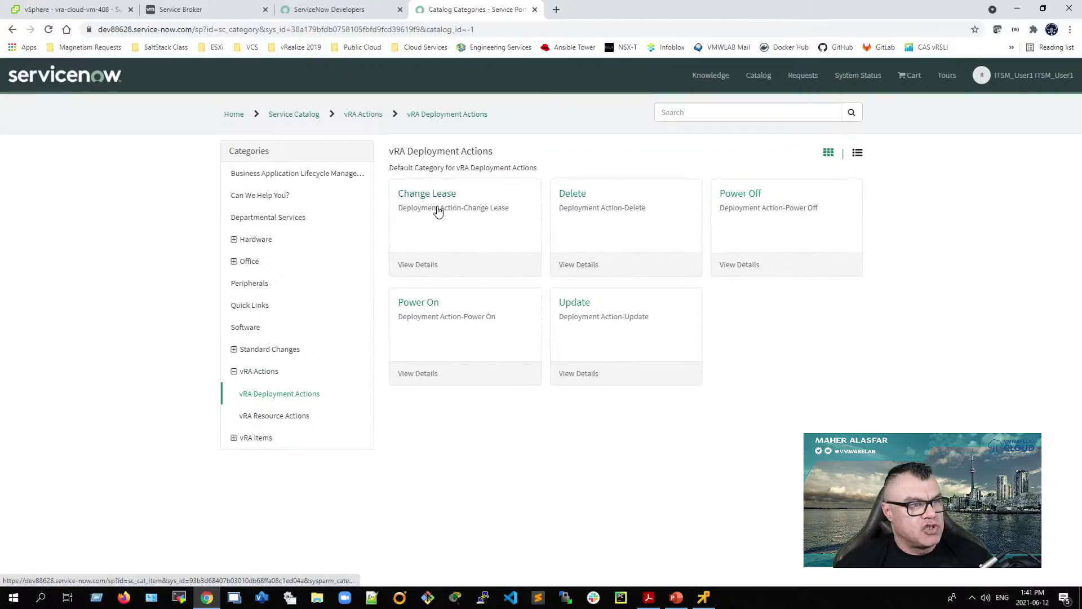
click(739, 269)
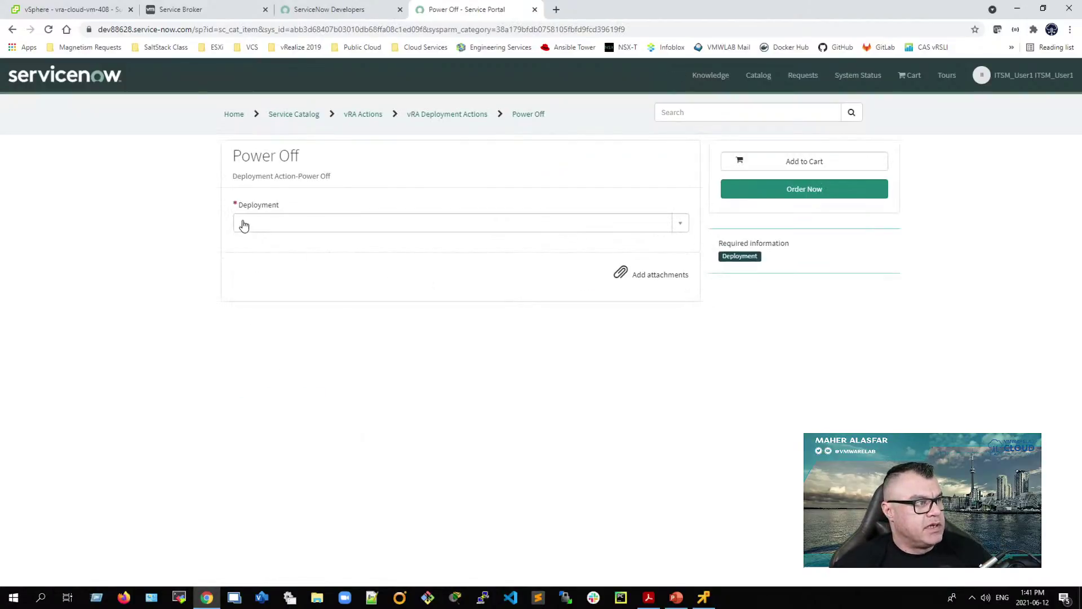
click(680, 224)
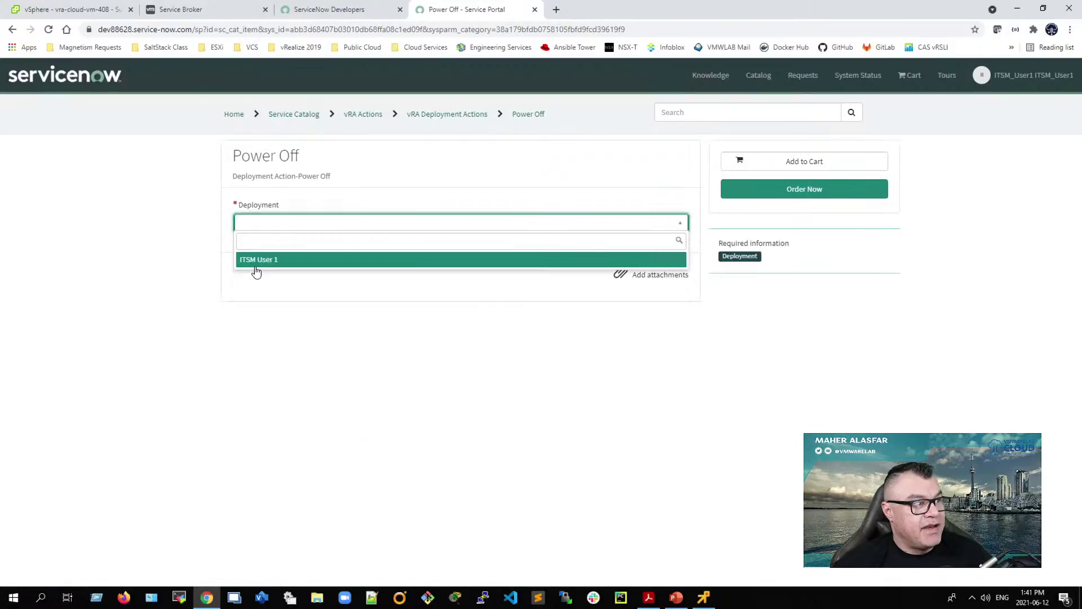
click(266, 259)
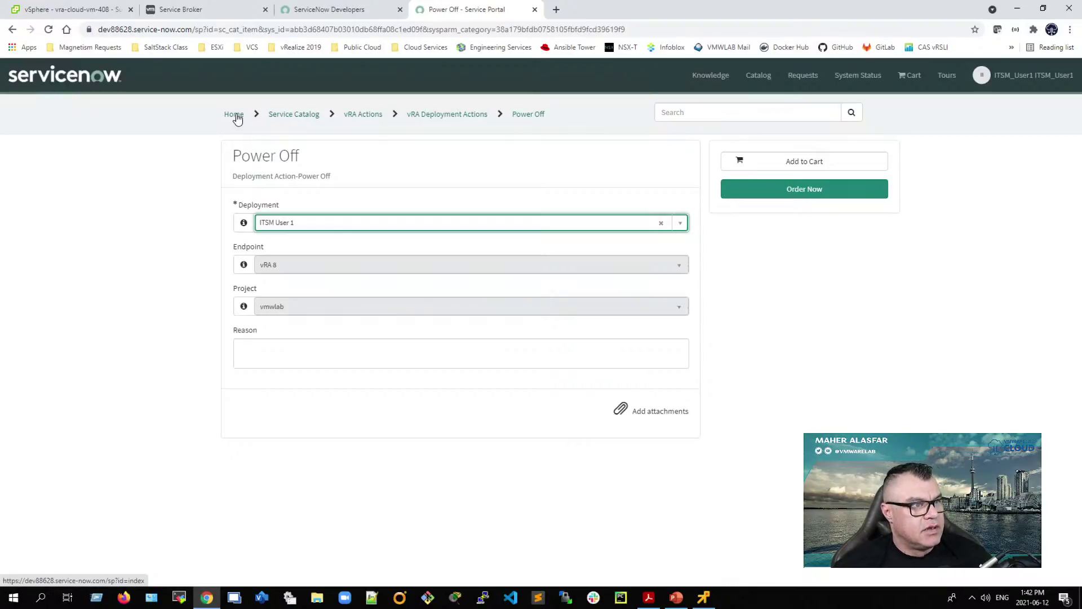
Step: Leave the unfinished Power Off form and return to the portal home
click(236, 115)
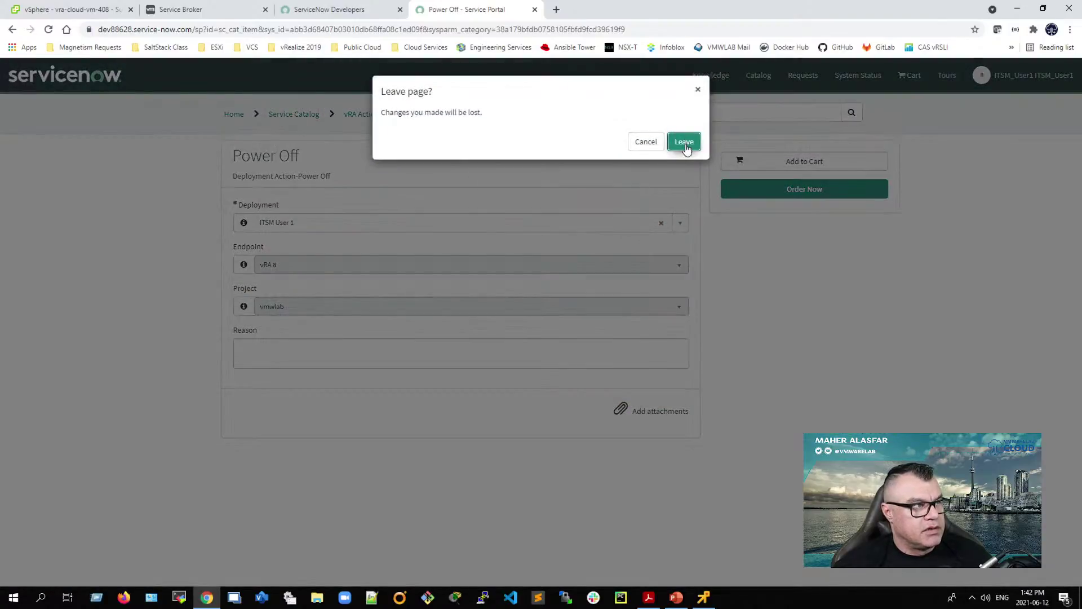
click(647, 144)
click(231, 115)
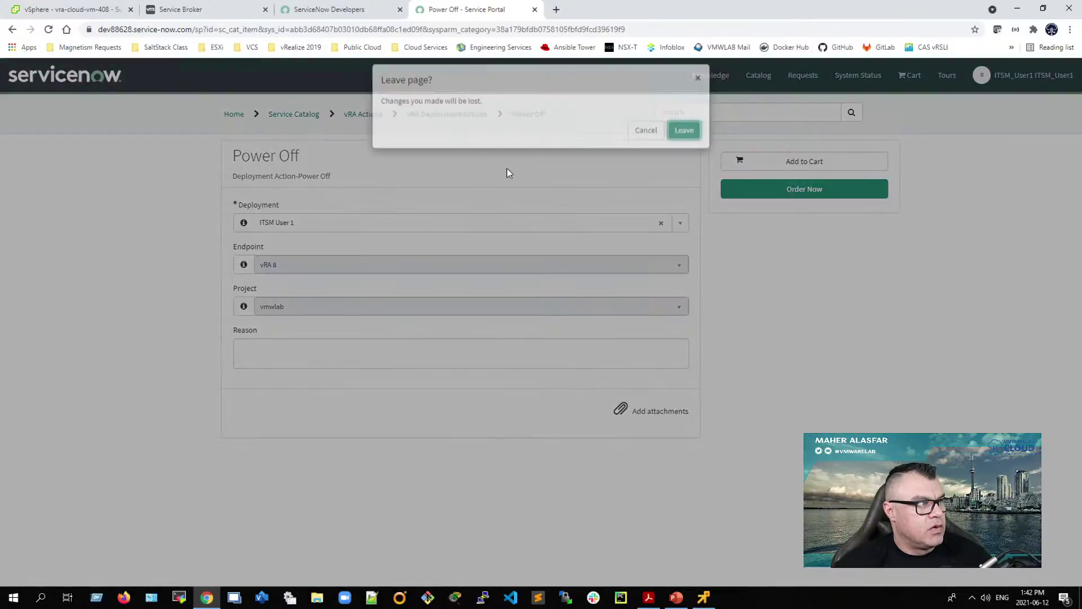
click(652, 213)
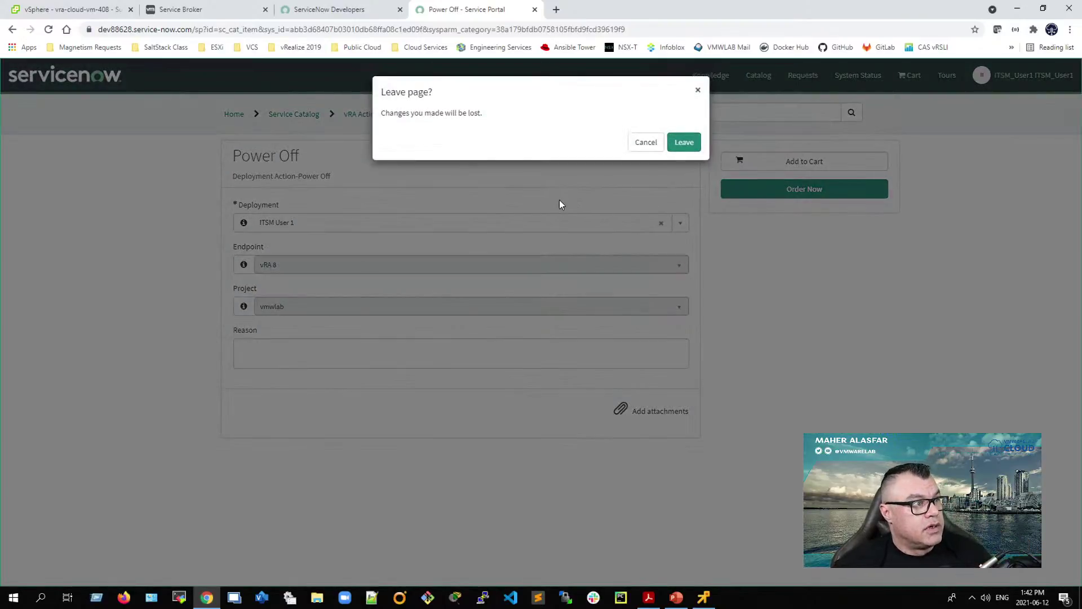
click(683, 142)
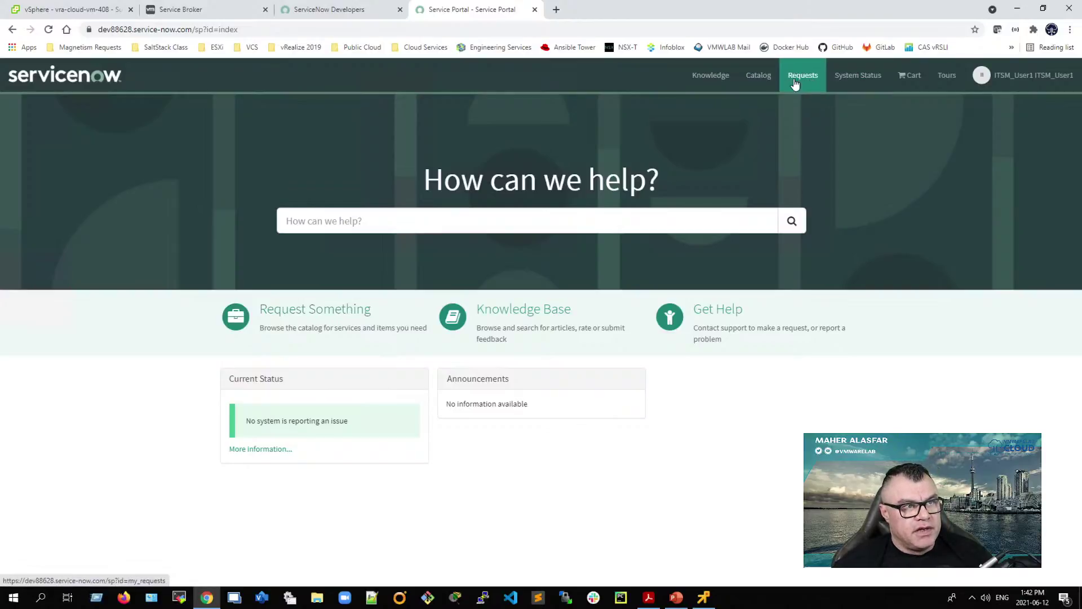
Step: Browse the catalog by category to vRA Actions > vRA Resource Actions
click(758, 82)
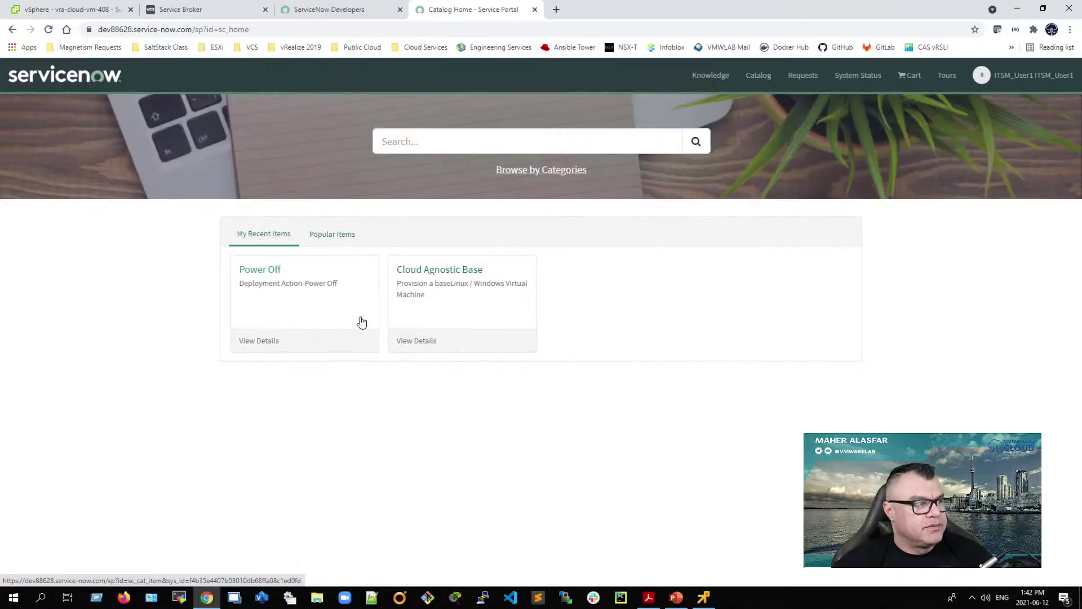
click(547, 172)
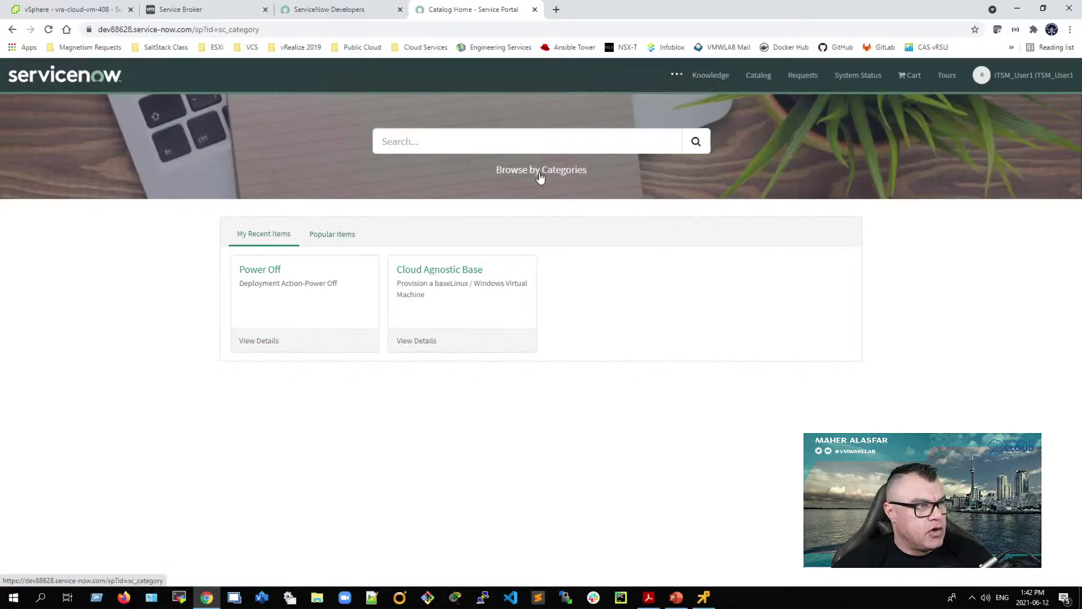
click(234, 371)
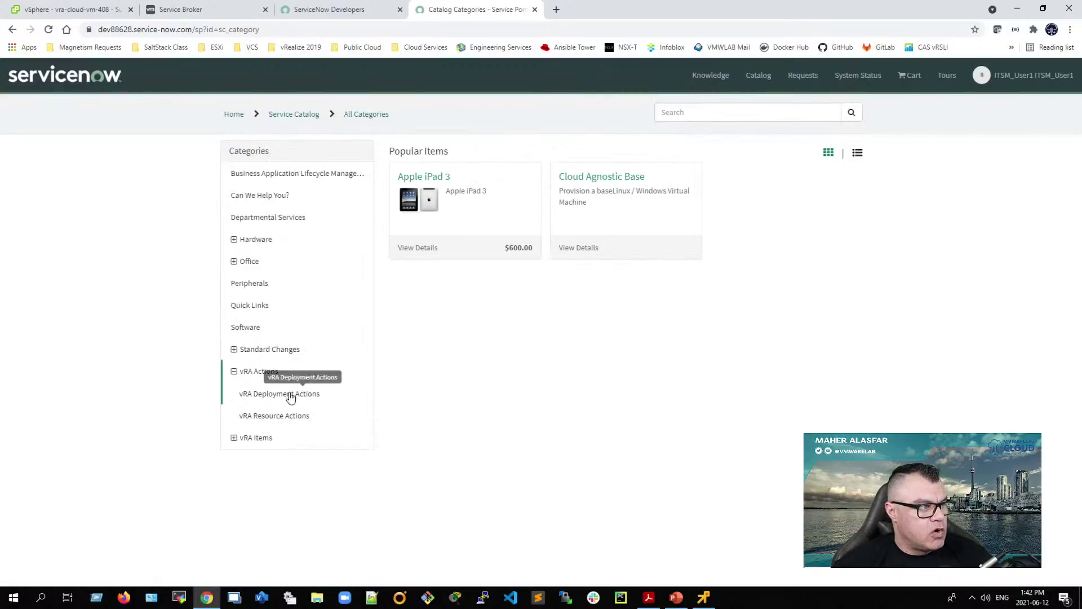
click(271, 422)
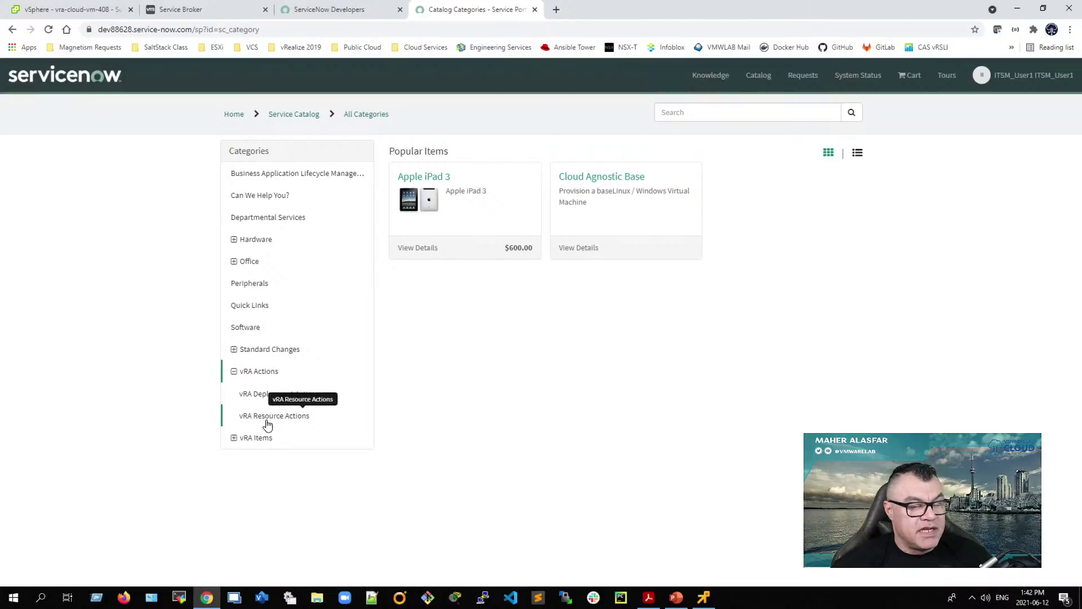
Step: Open the Delete resource action, choose deployment ITSM User 1, and check the offered resource vra-cloud-vm-408
click(290, 422)
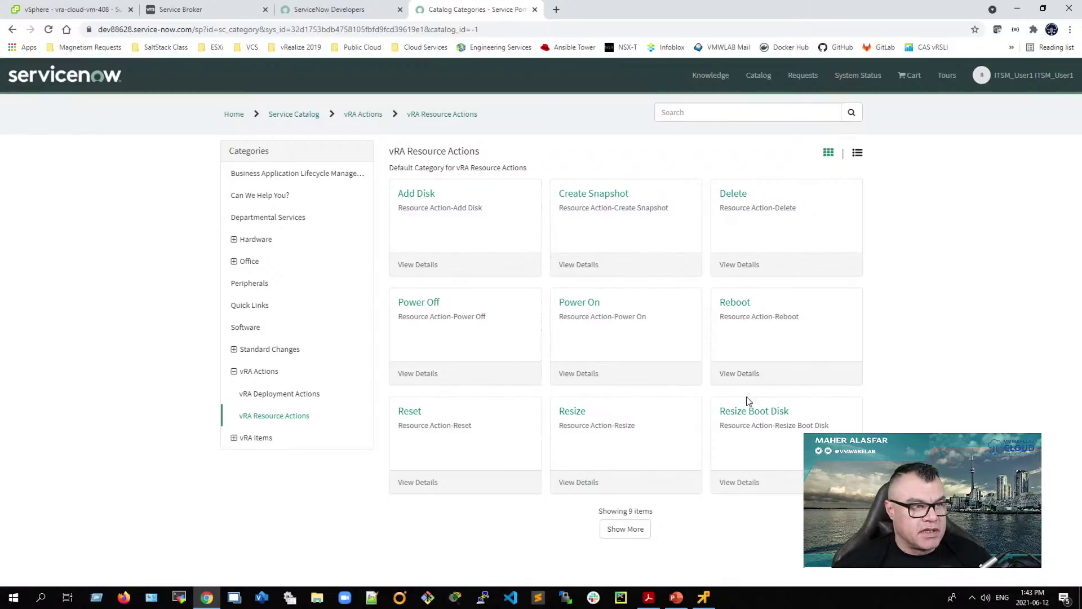
click(733, 198)
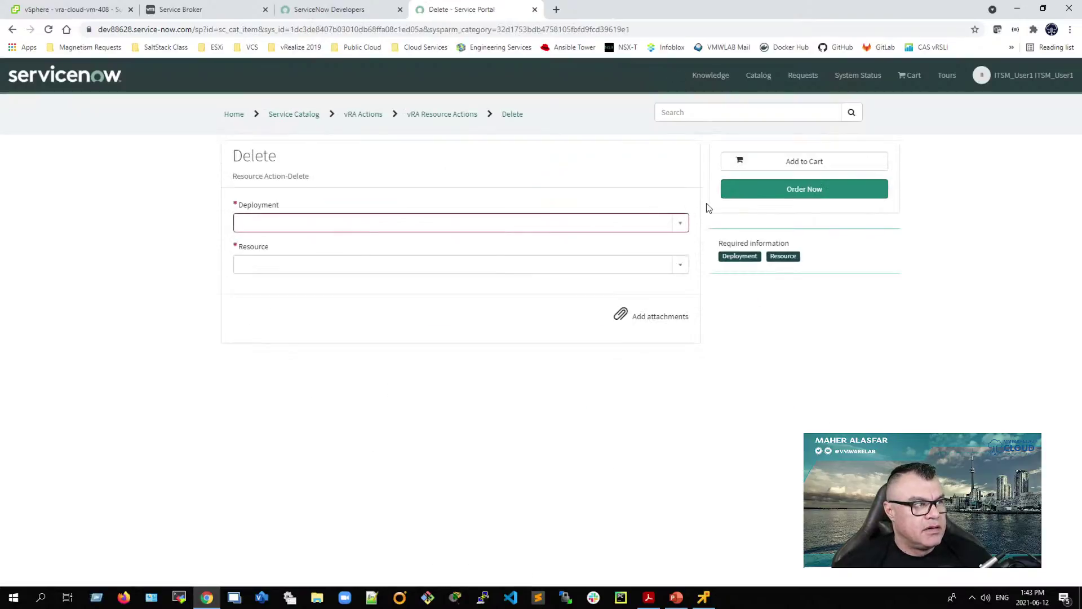
click(542, 225)
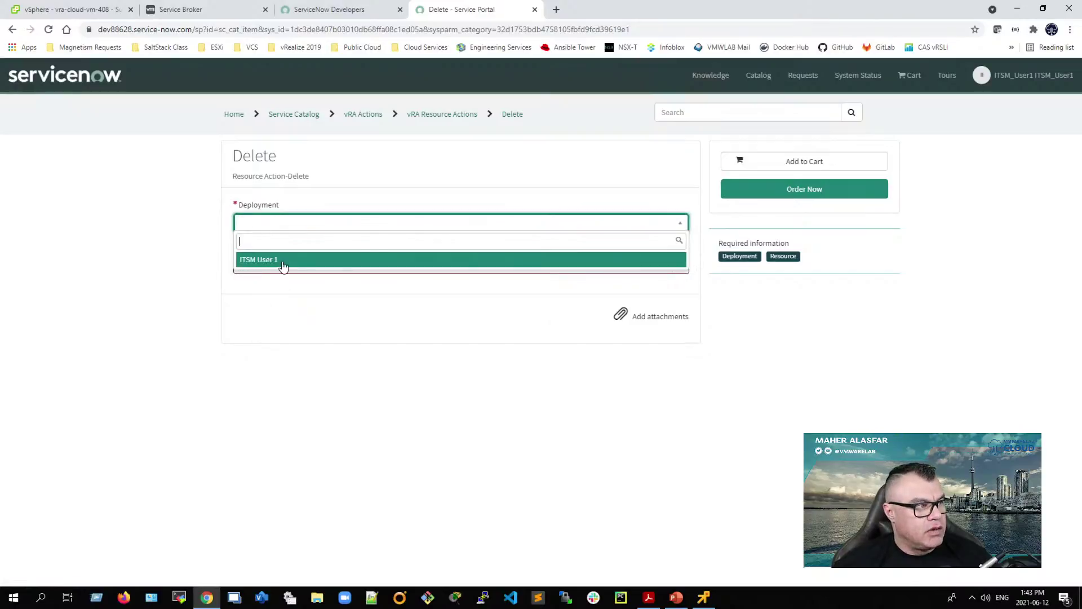
click(269, 260)
click(299, 266)
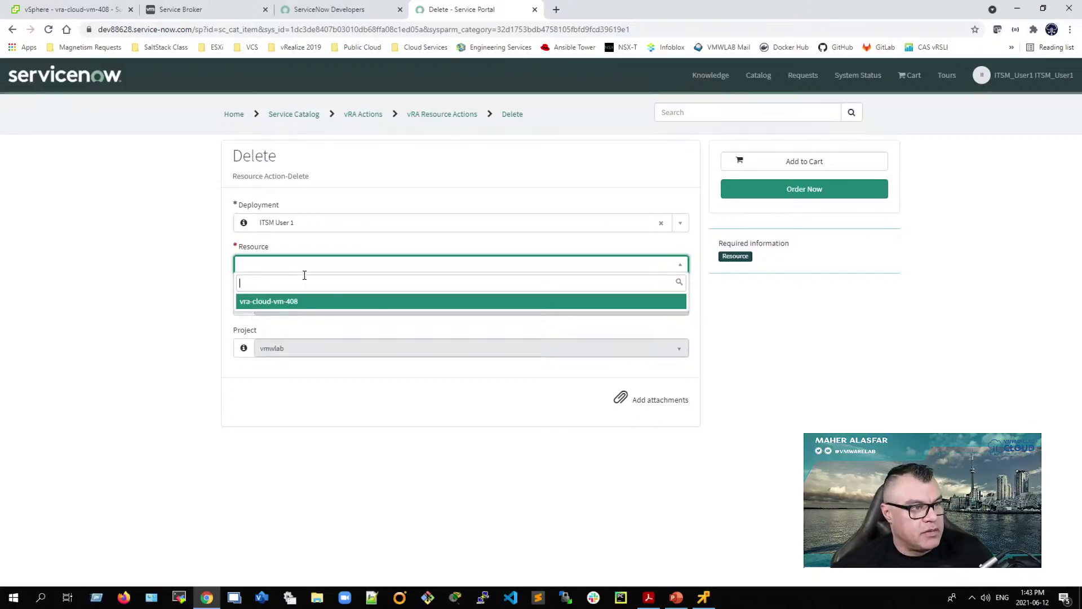
click(825, 355)
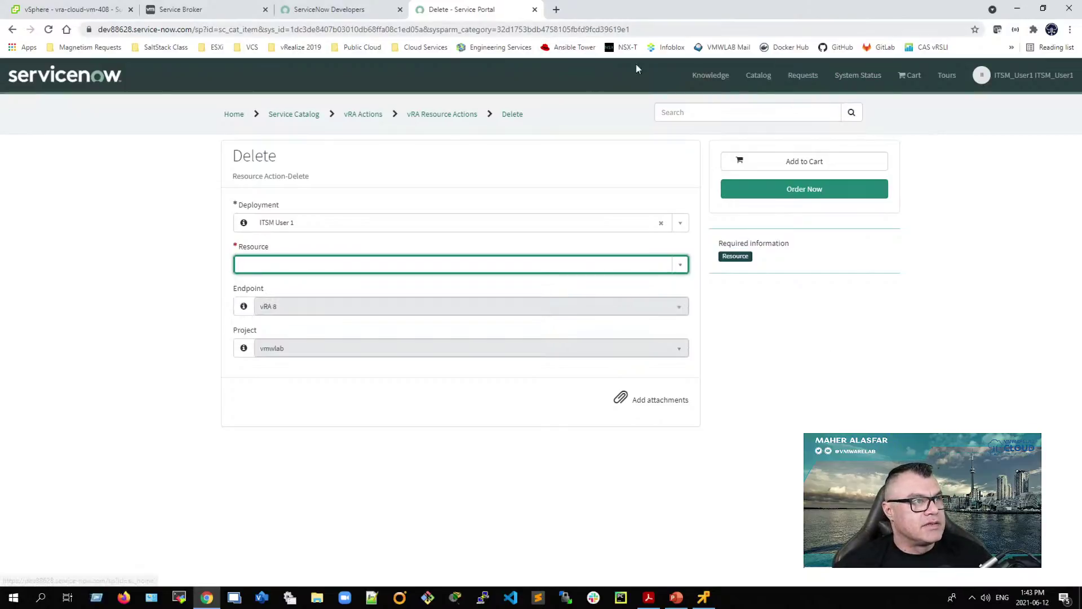
Step: Trim the URL to the instance base address and leave the unfinished order form
click(233, 32)
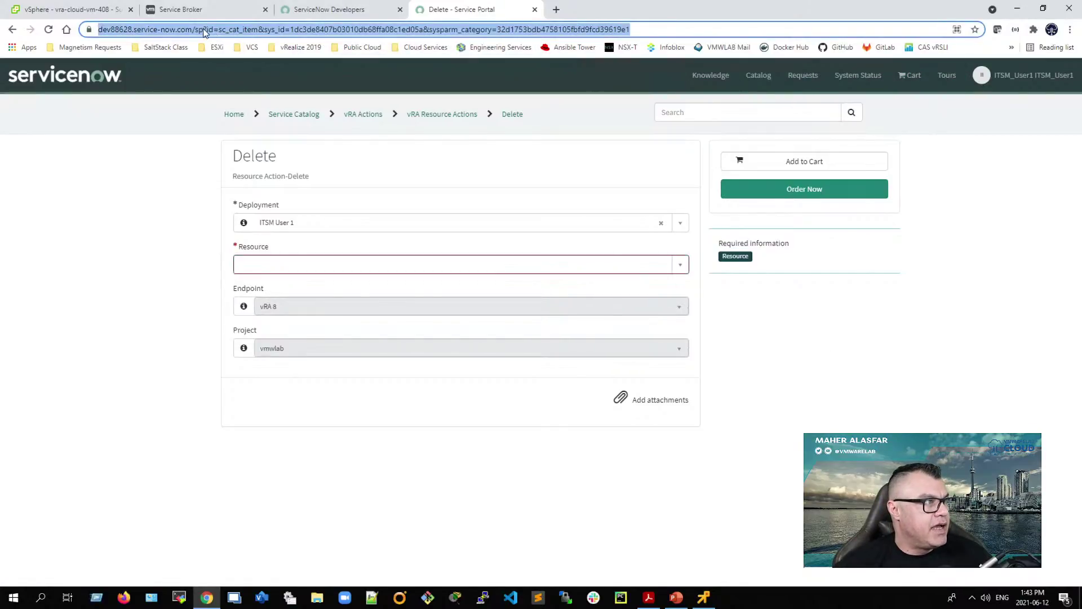
click(208, 34)
drag(221, 30, 1001, 83)
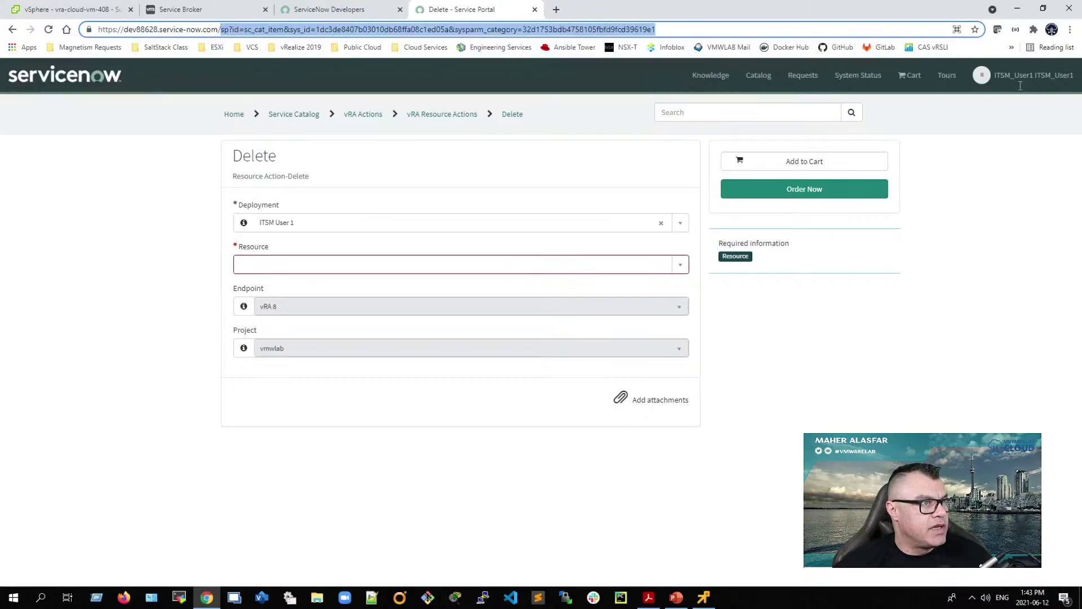
key(BackSpace)
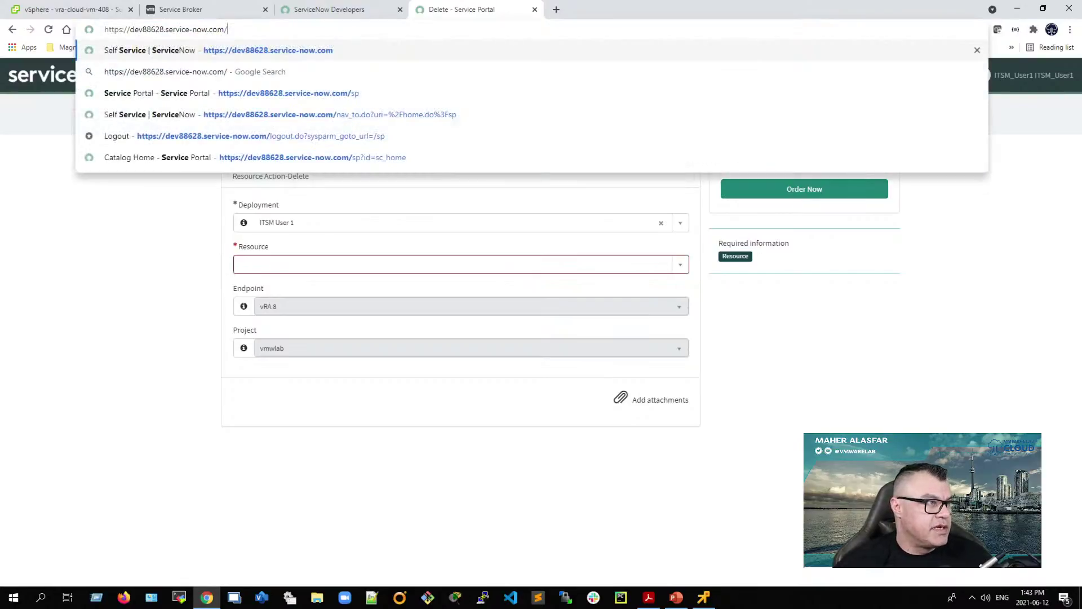
key(Return)
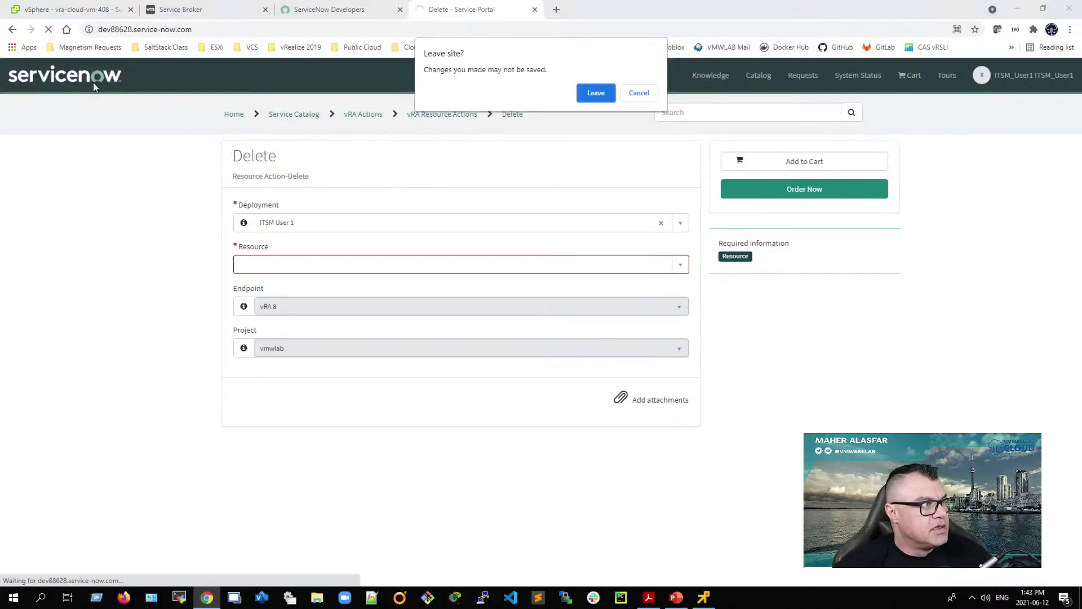
click(593, 95)
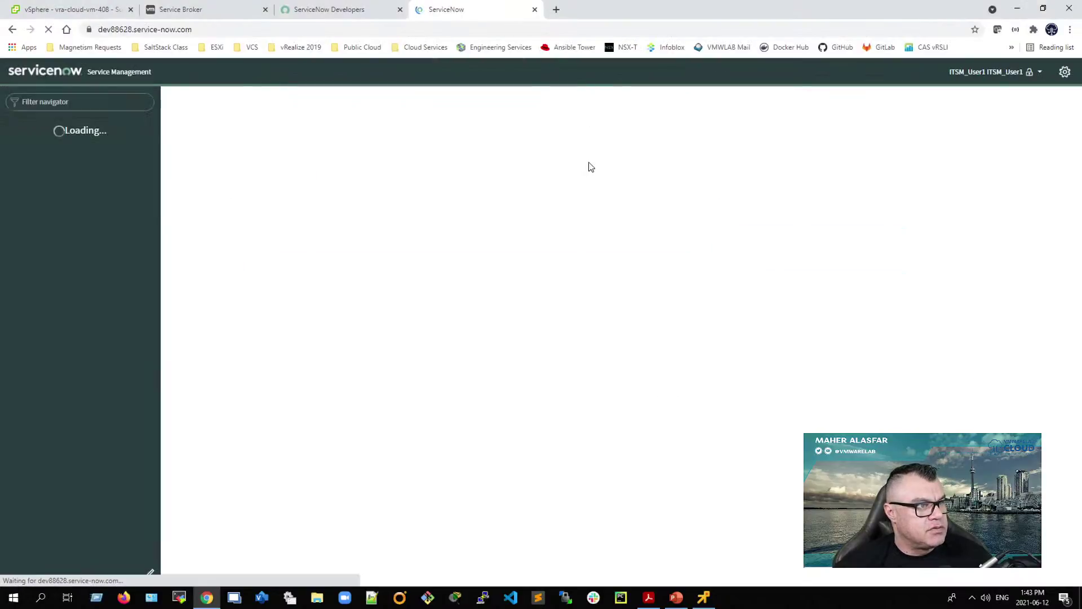
Step: End impersonation to return as System Administrator, with Chrome beside the PDF guide
click(949, 72)
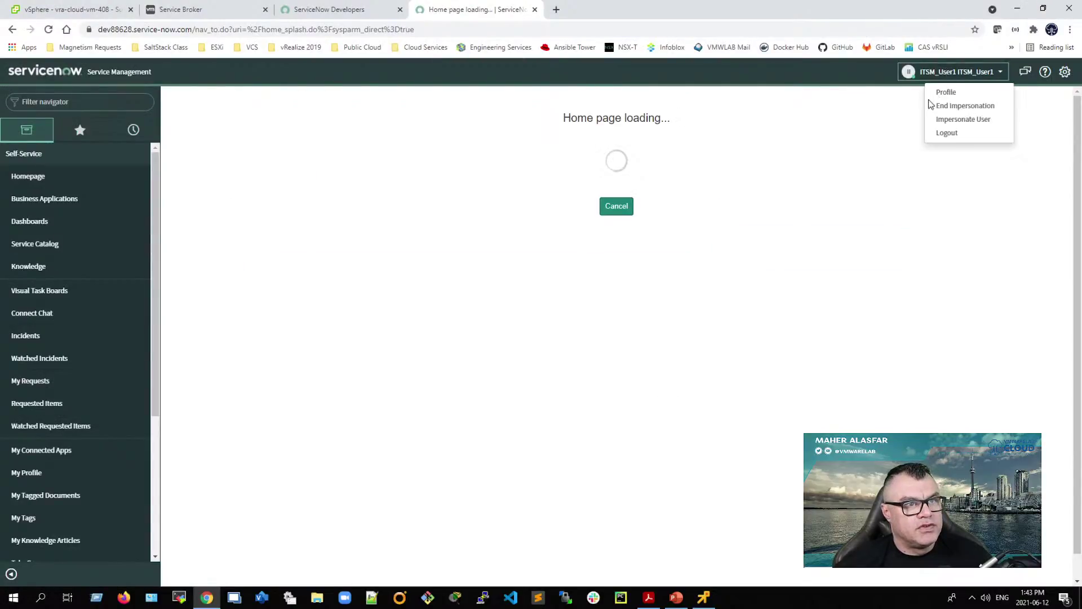
click(942, 106)
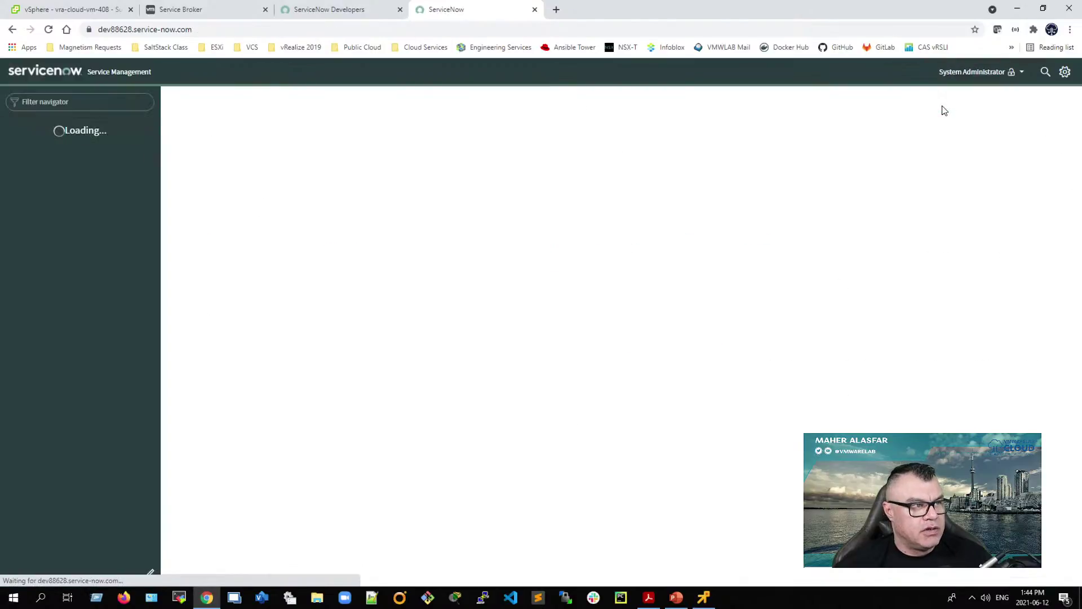
key(super+Right)
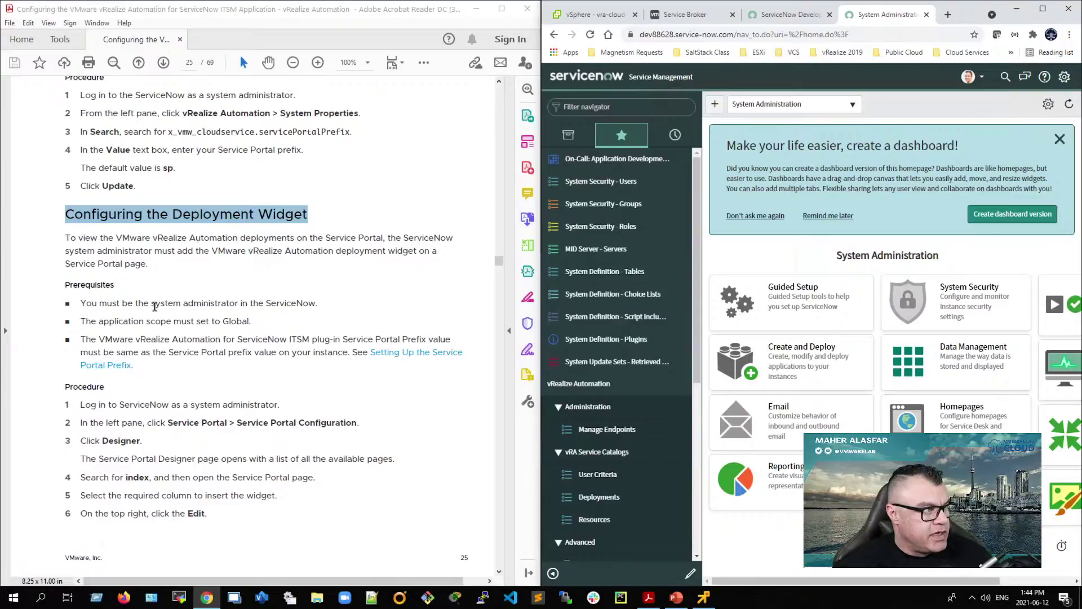
Step: Switch the application scope from the VMware vRealize Automation app to Global
drag(149, 303, 248, 303)
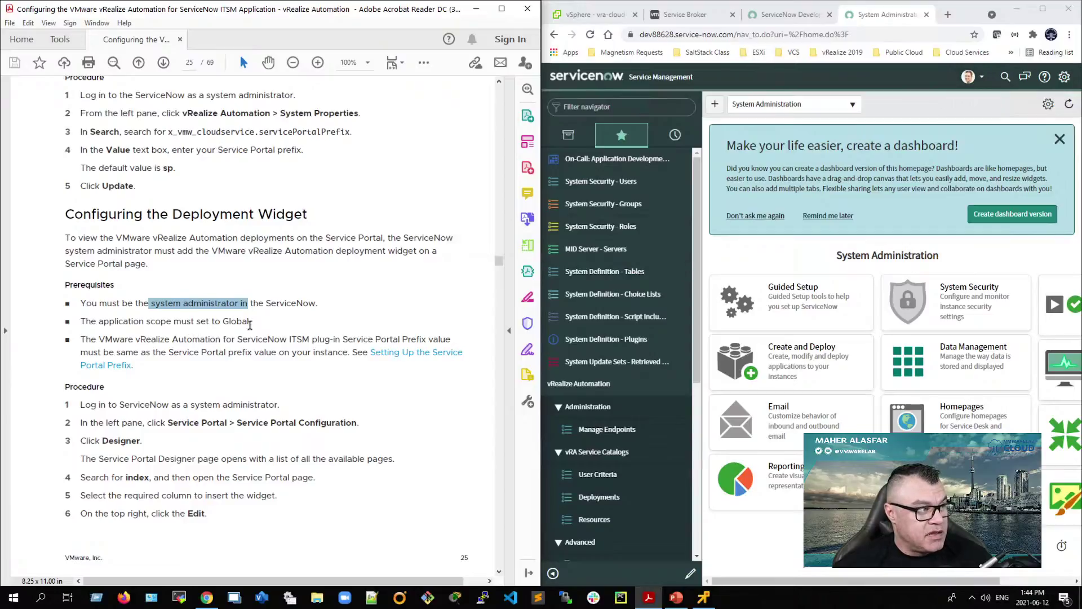
click(1042, 9)
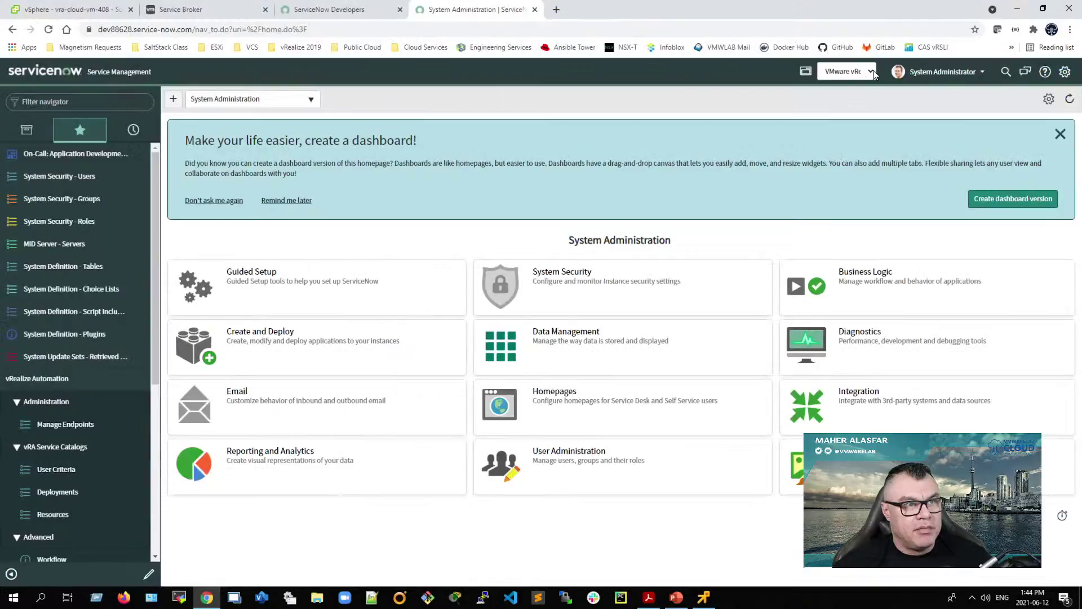
click(862, 71)
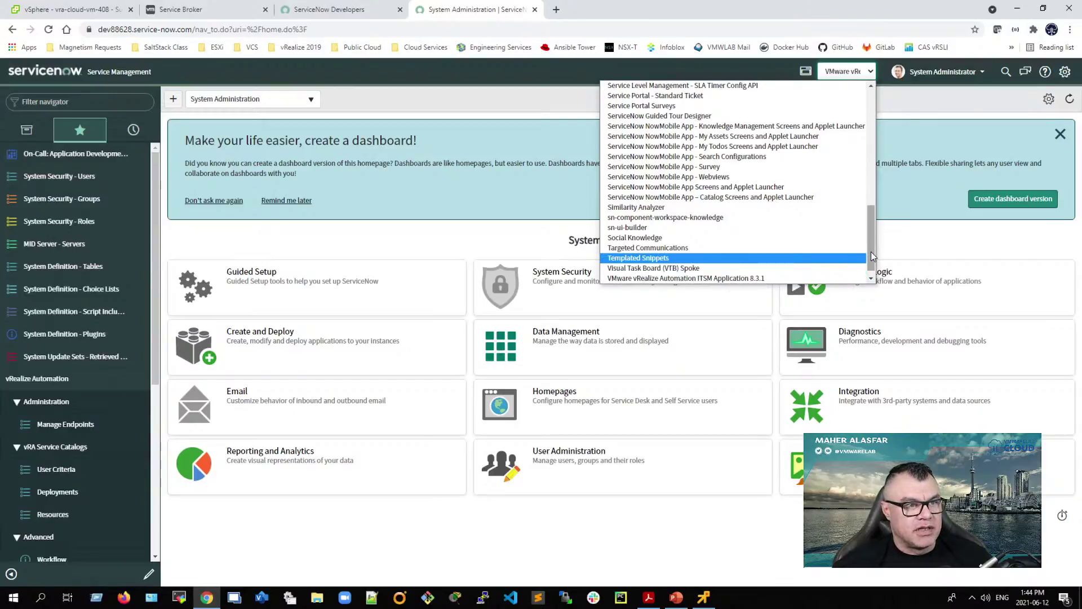
drag(871, 251, 877, 90)
click(647, 86)
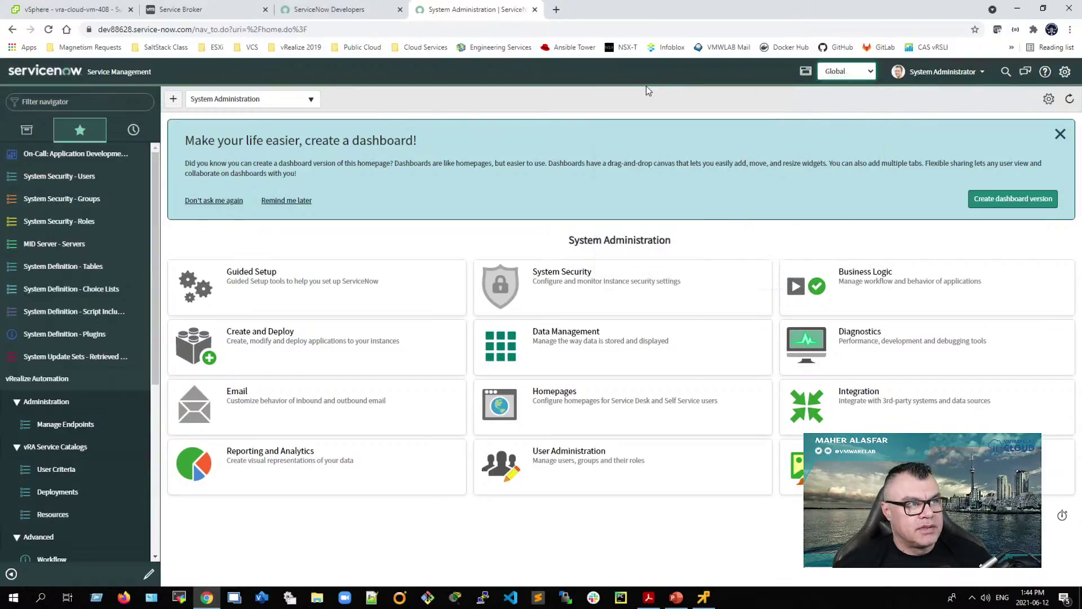
key(super+Right)
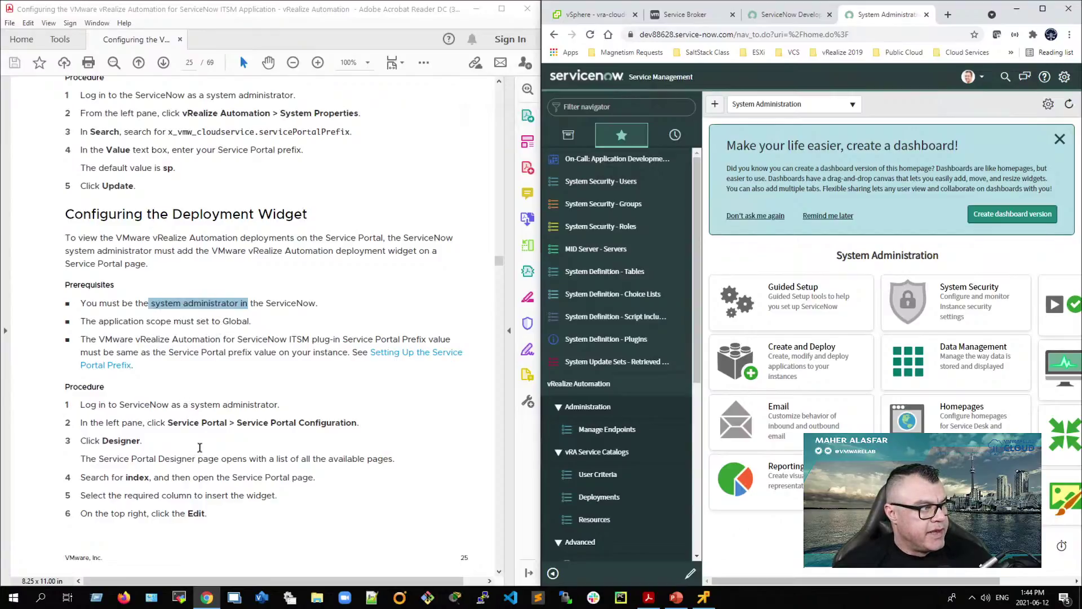
Step: Open Service Portal Configuration from the navigator Favorites and launch the Designer
click(588, 105)
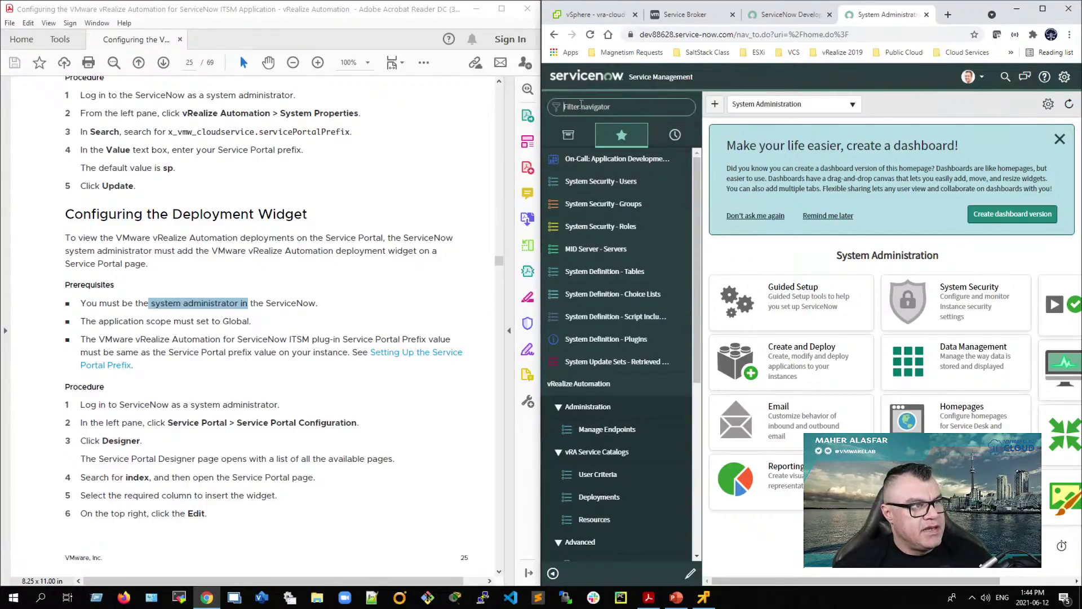
click(568, 135)
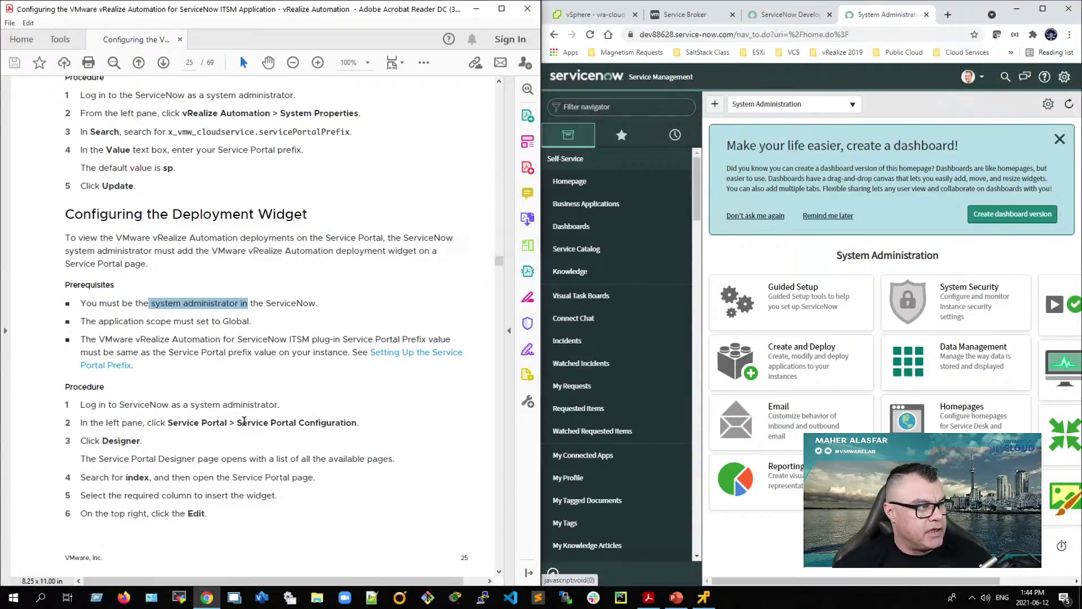
drag(240, 422, 359, 417)
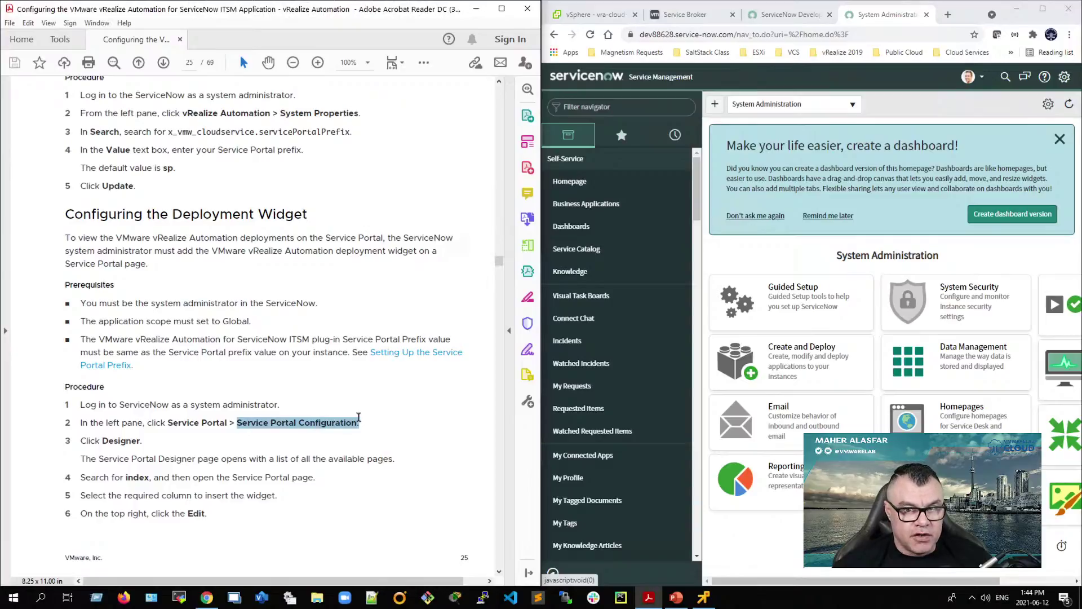
click(621, 135)
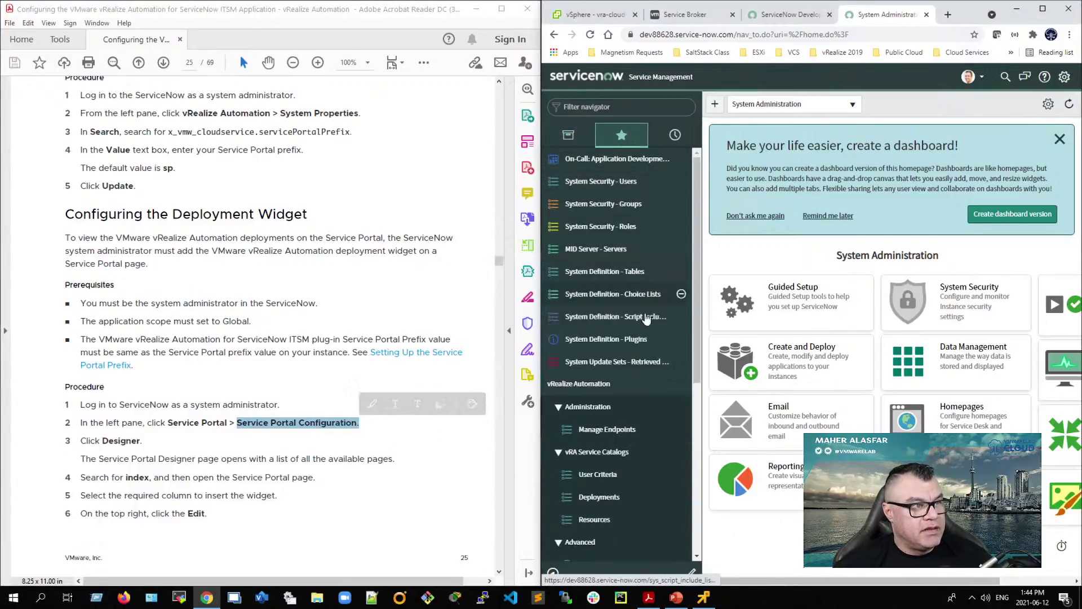
scroll(622, 484, down, 5)
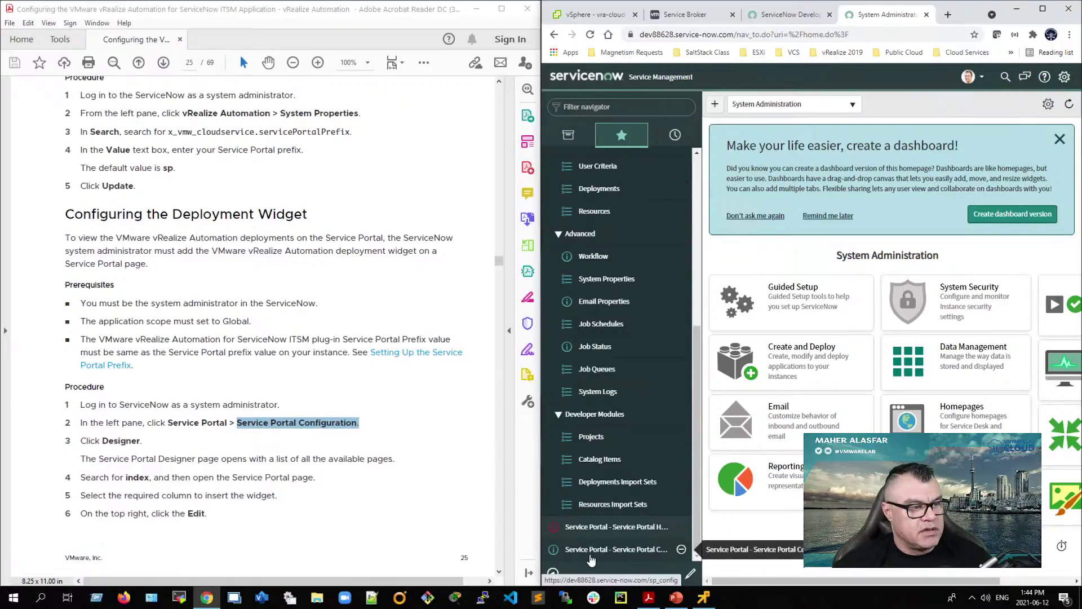
click(633, 550)
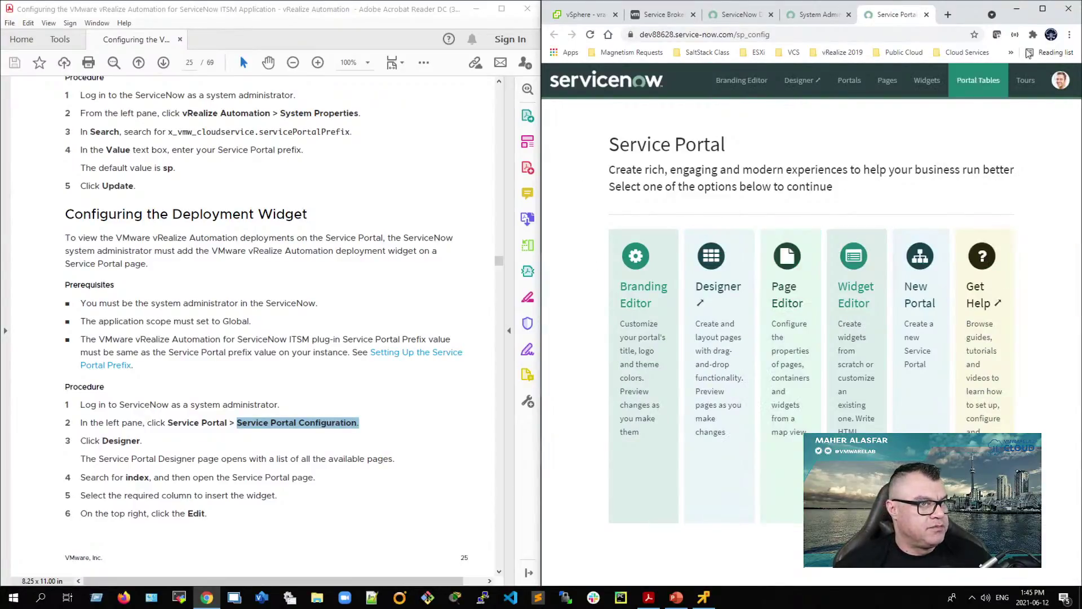
click(1043, 9)
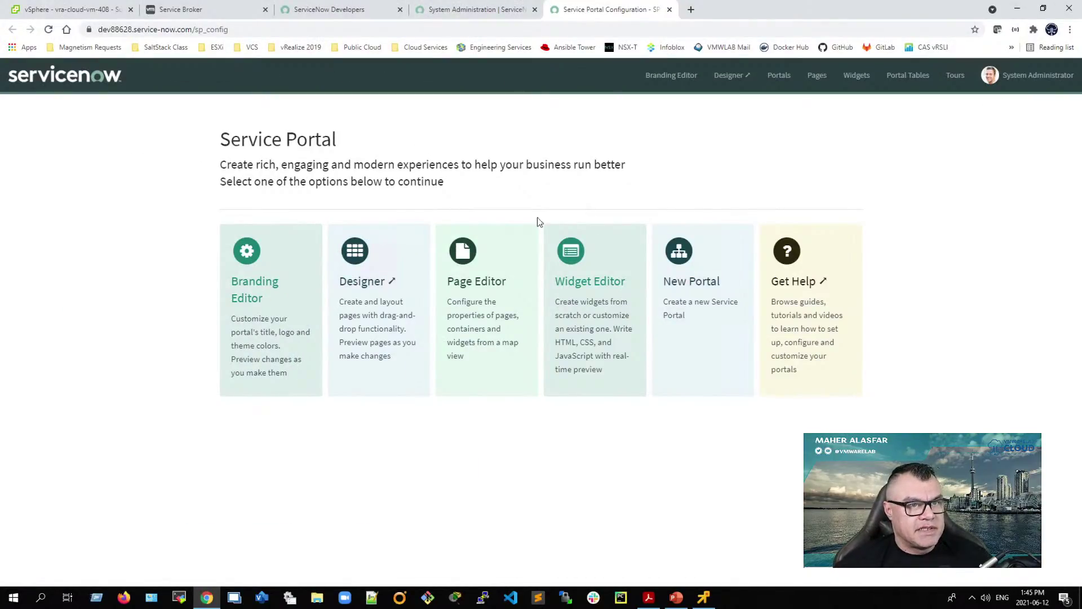
click(362, 299)
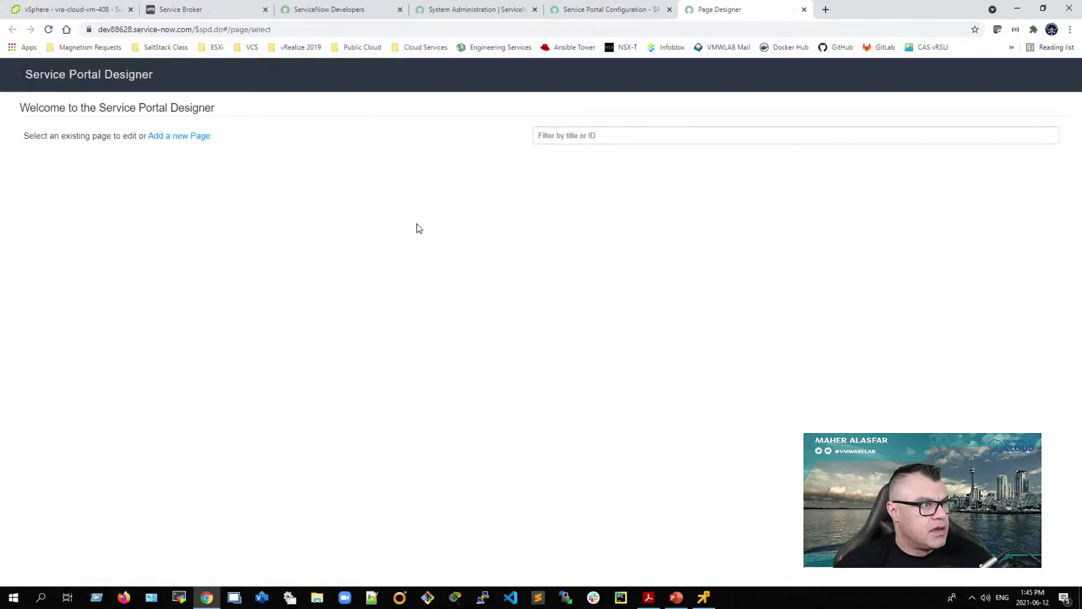
Step: Filter the designer pages by 'inde' and open the Service Portal index page
click(597, 136)
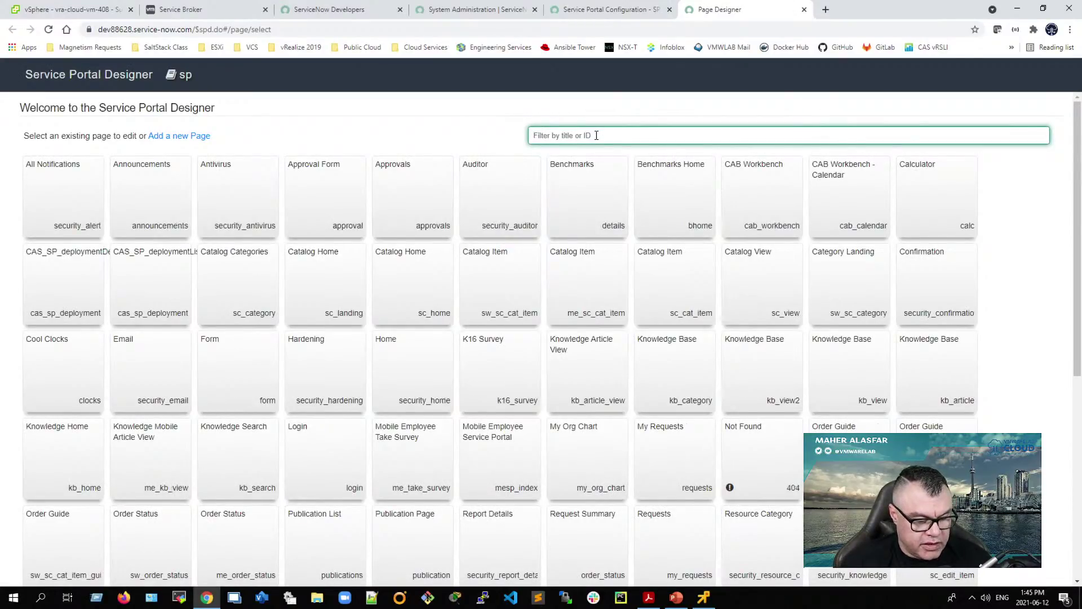
text(index)
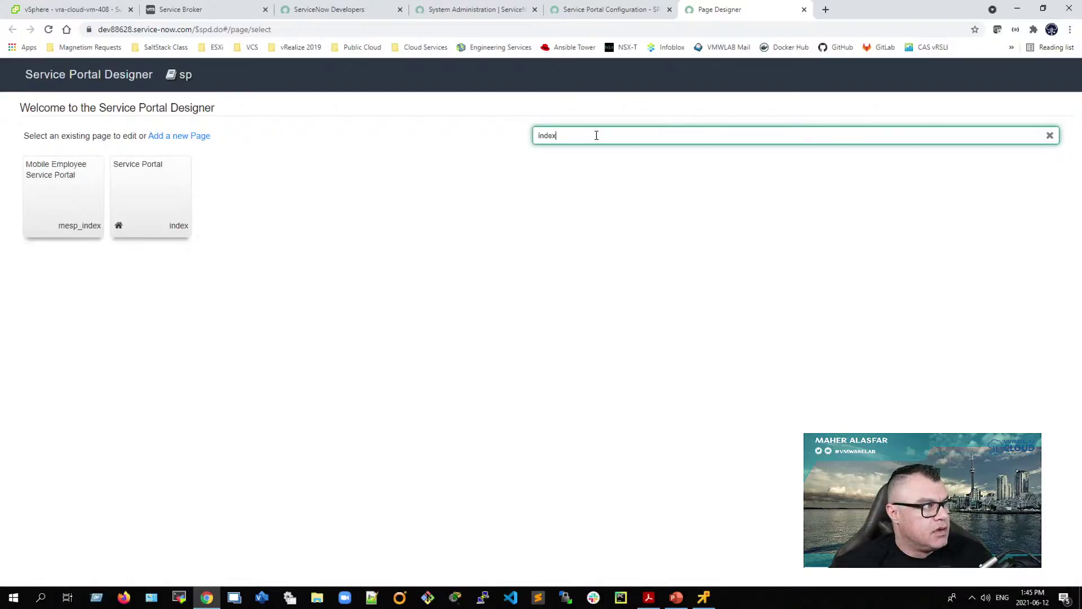
click(138, 183)
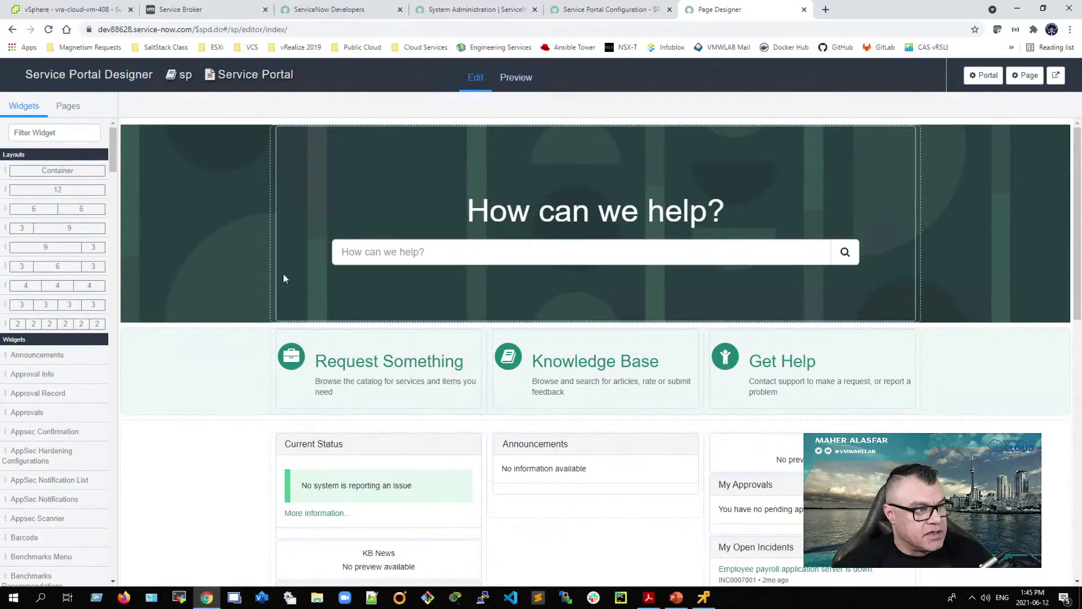
scroll(386, 443, down, 2)
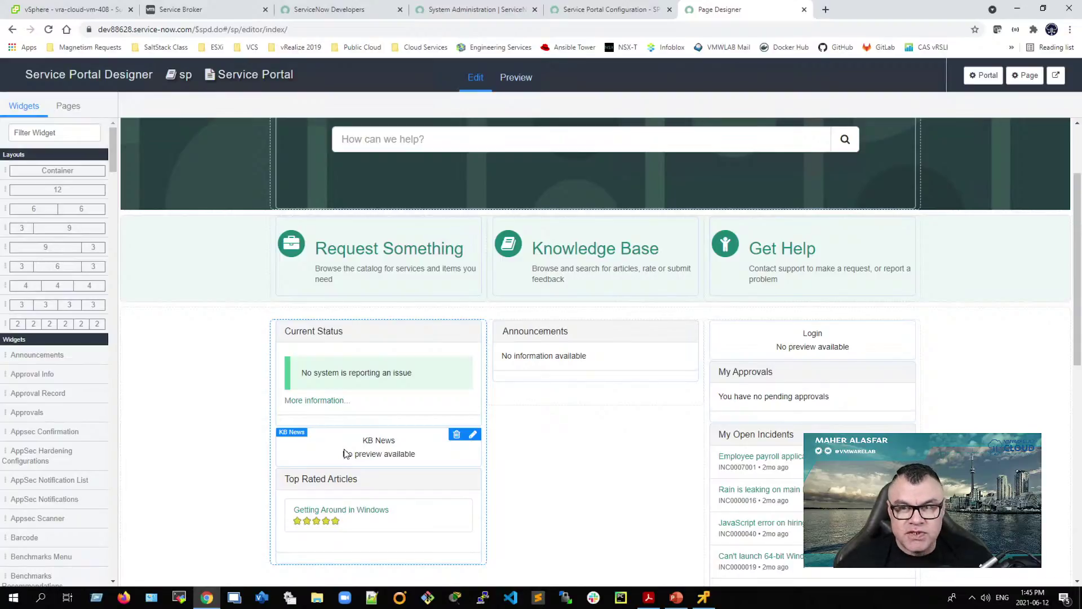
scroll(228, 384, up, 2)
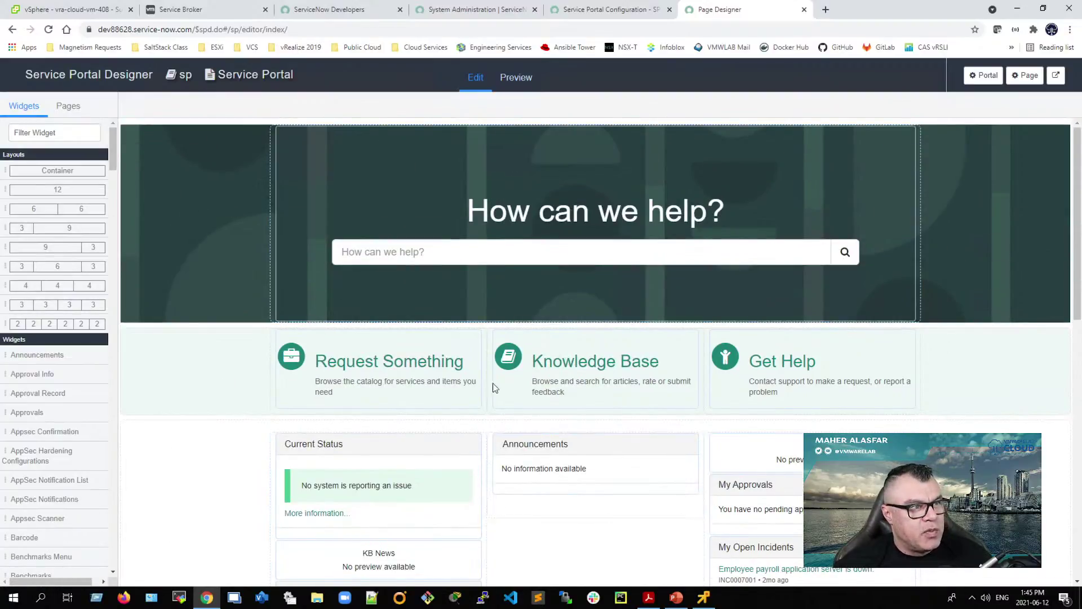
click(122, 375)
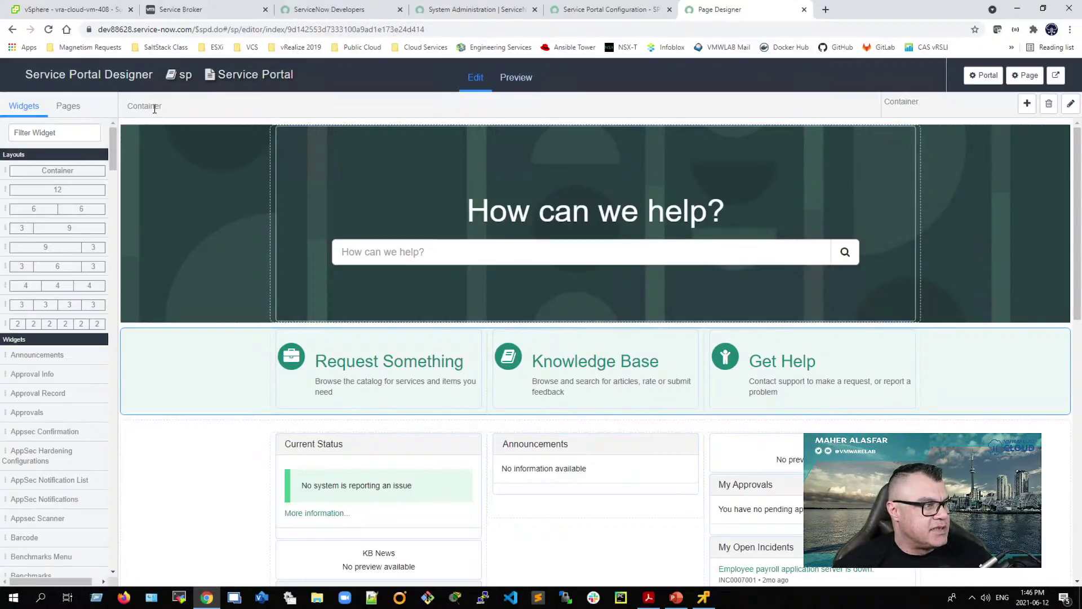
scroll(166, 467, down, 3)
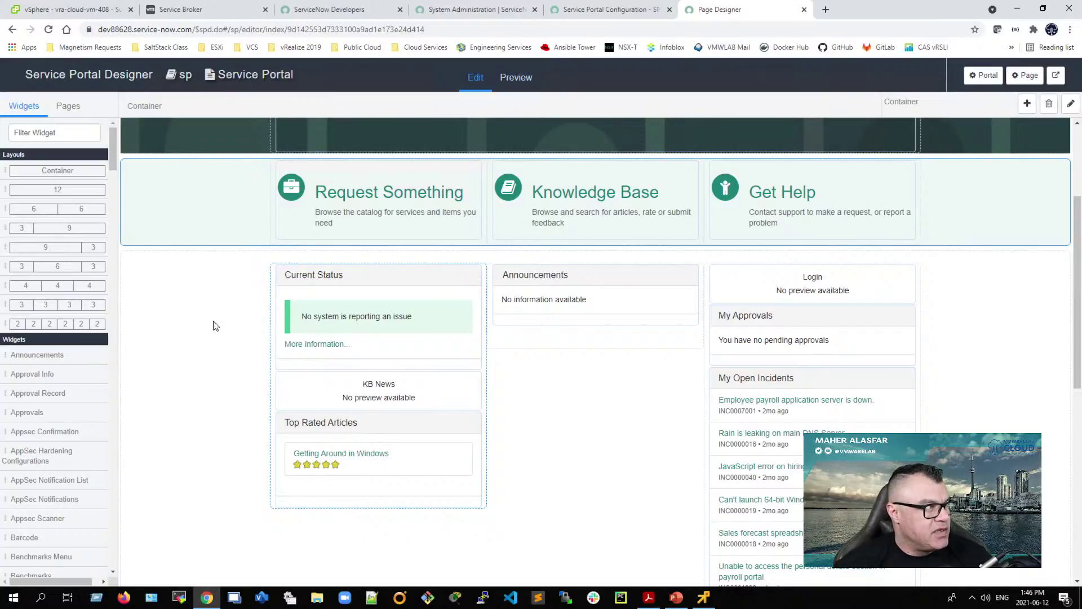
Step: Drop a Container below the portal cards and place a 12-column layout inside it
drag(20, 167, 578, 277)
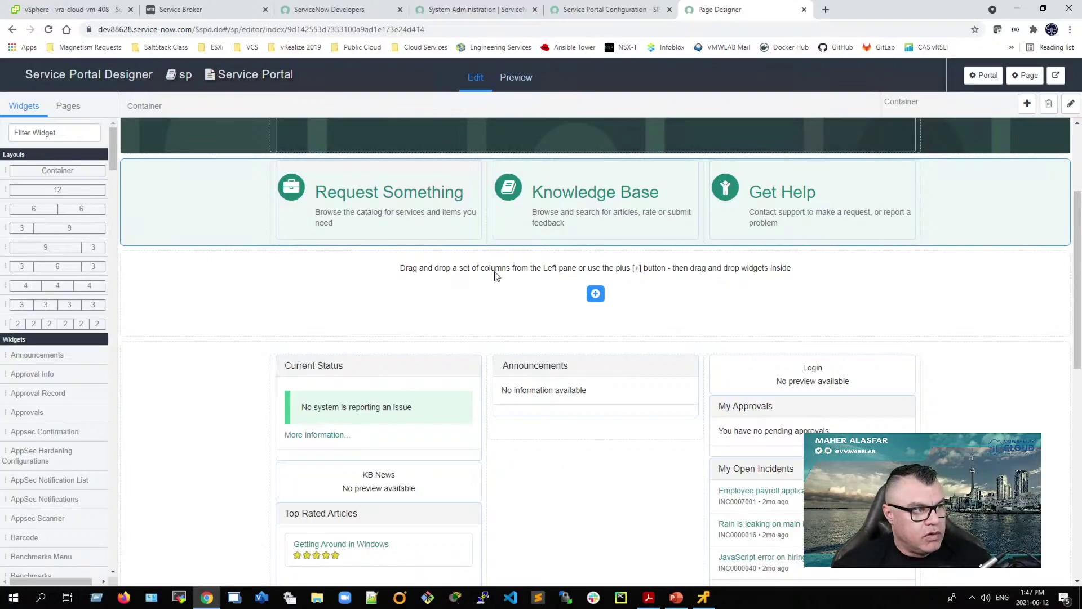
drag(58, 190, 572, 314)
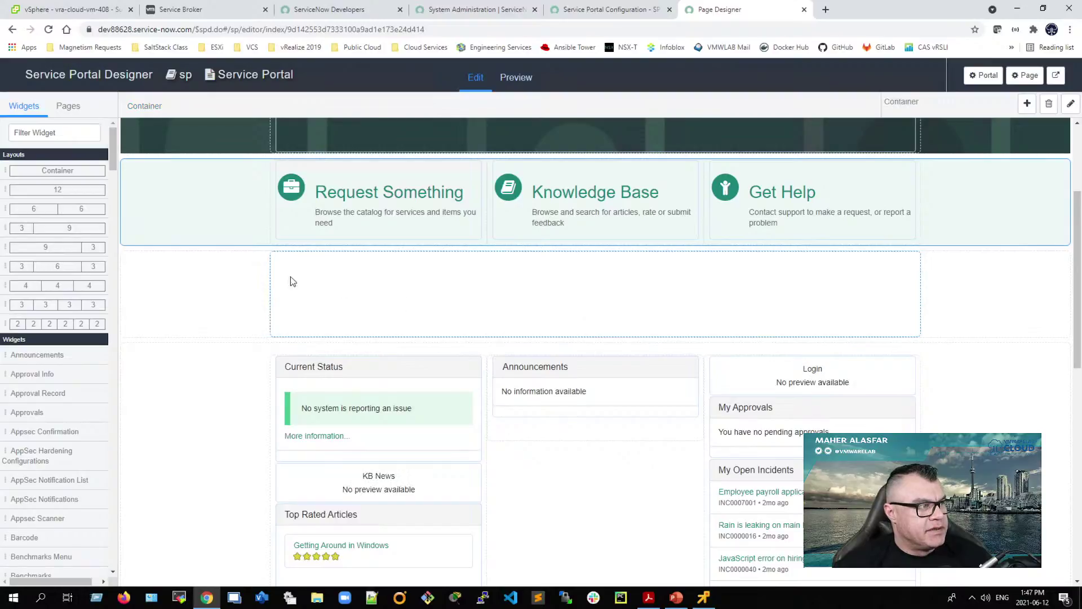
click(64, 131)
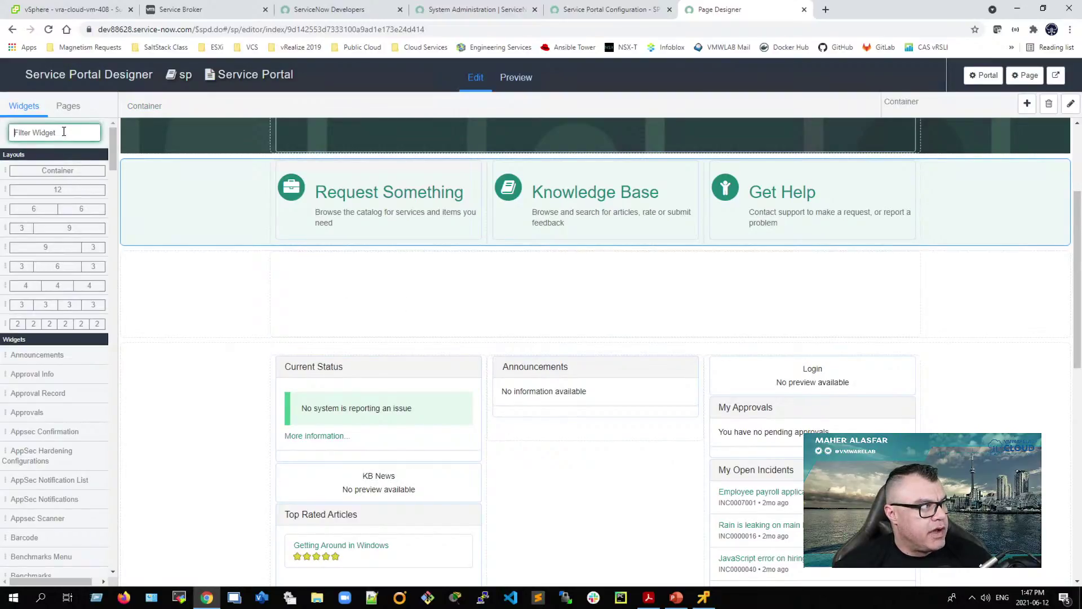
Step: Snap the designer beside the PDF guide and select the new container's empty column
key(super+Right)
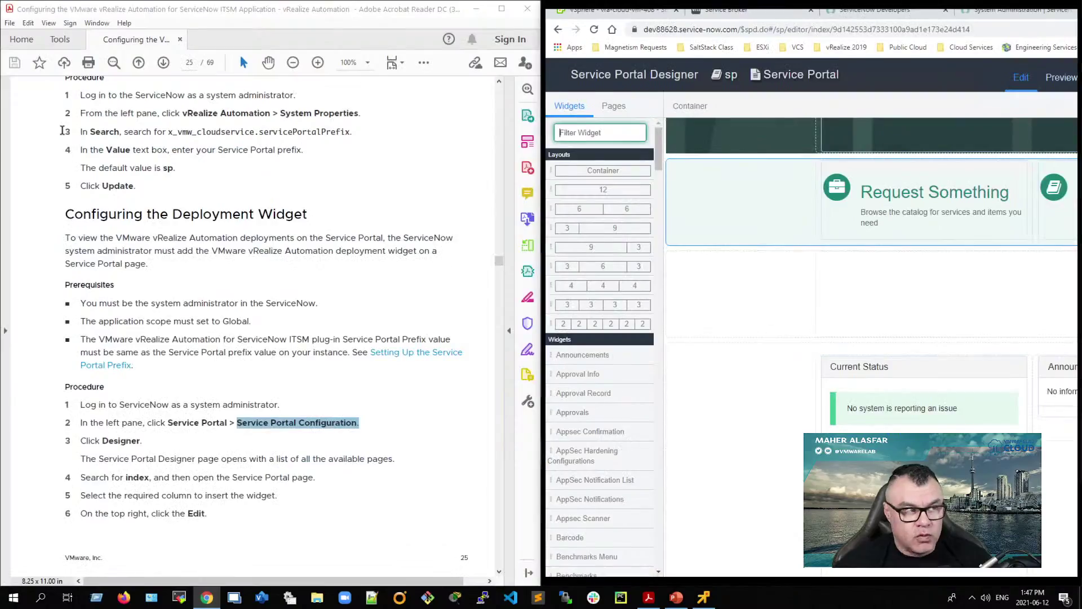
scroll(156, 395, down, 1)
scroll(157, 395, down, 2)
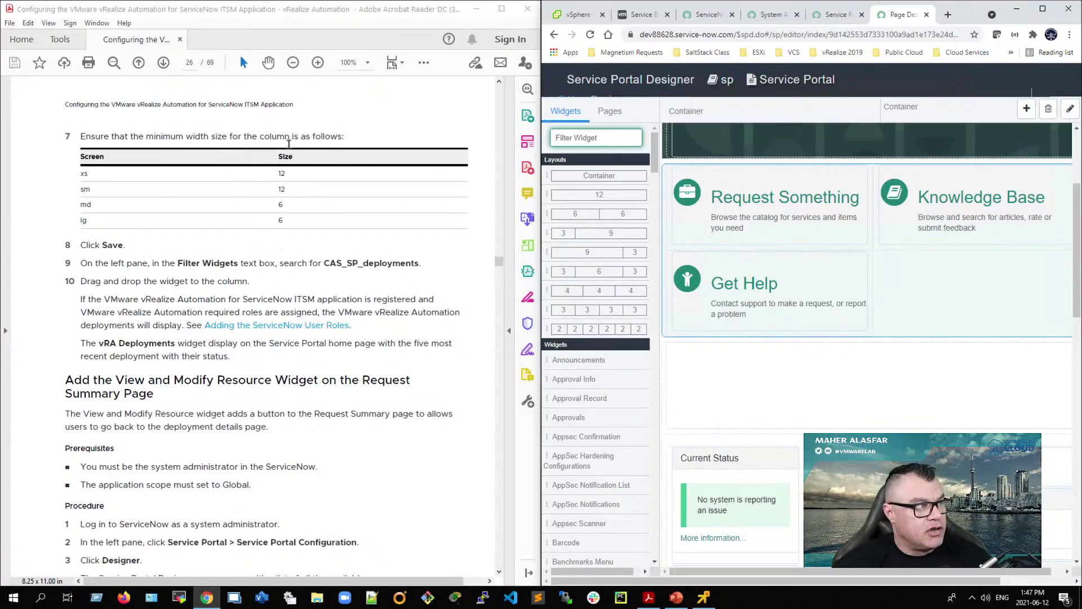
click(665, 366)
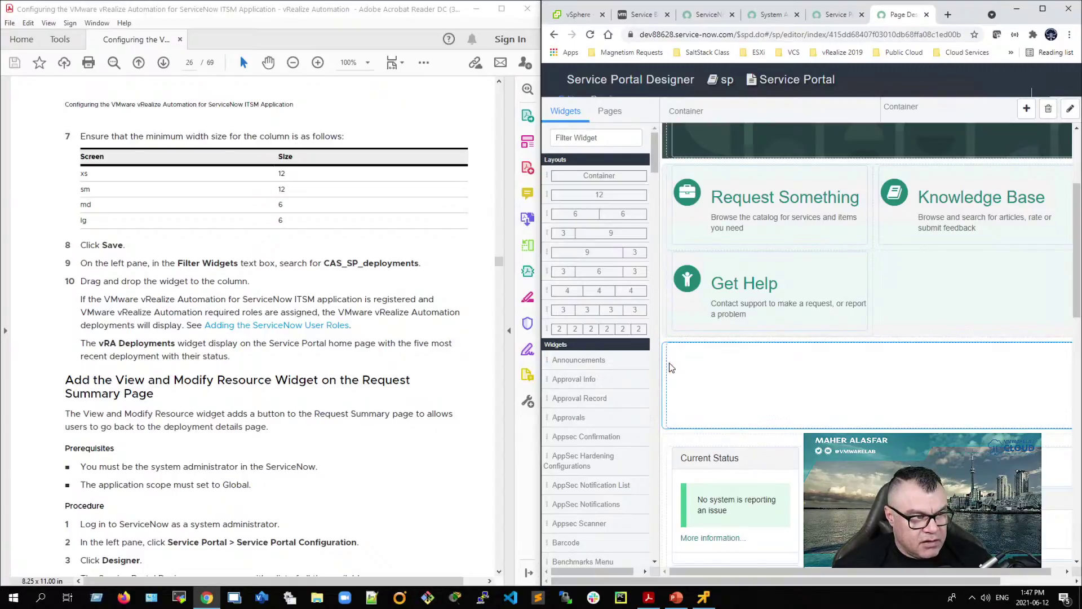
click(669, 368)
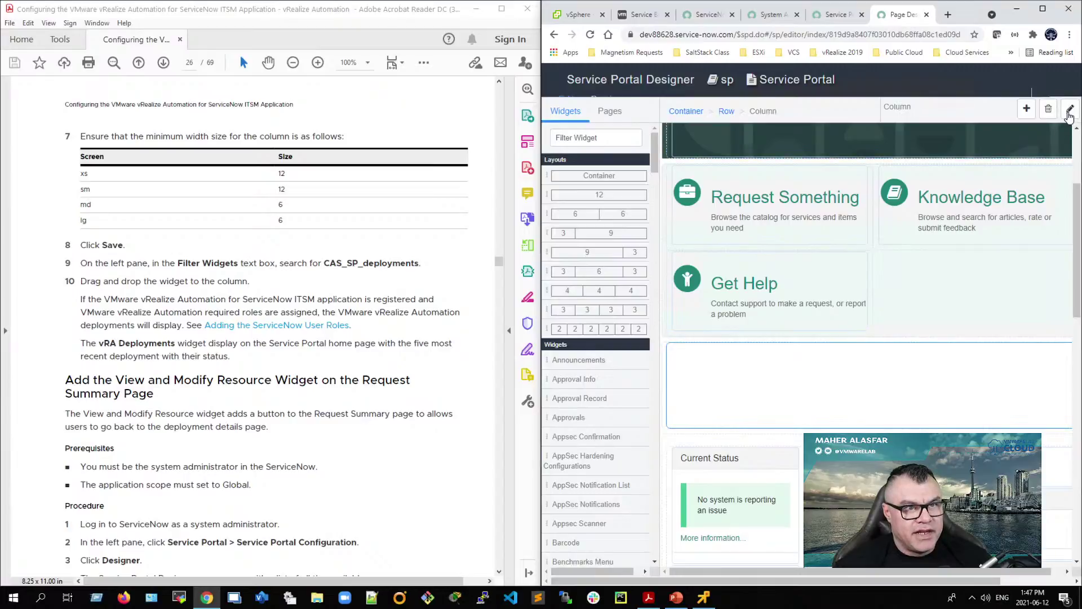
click(1070, 108)
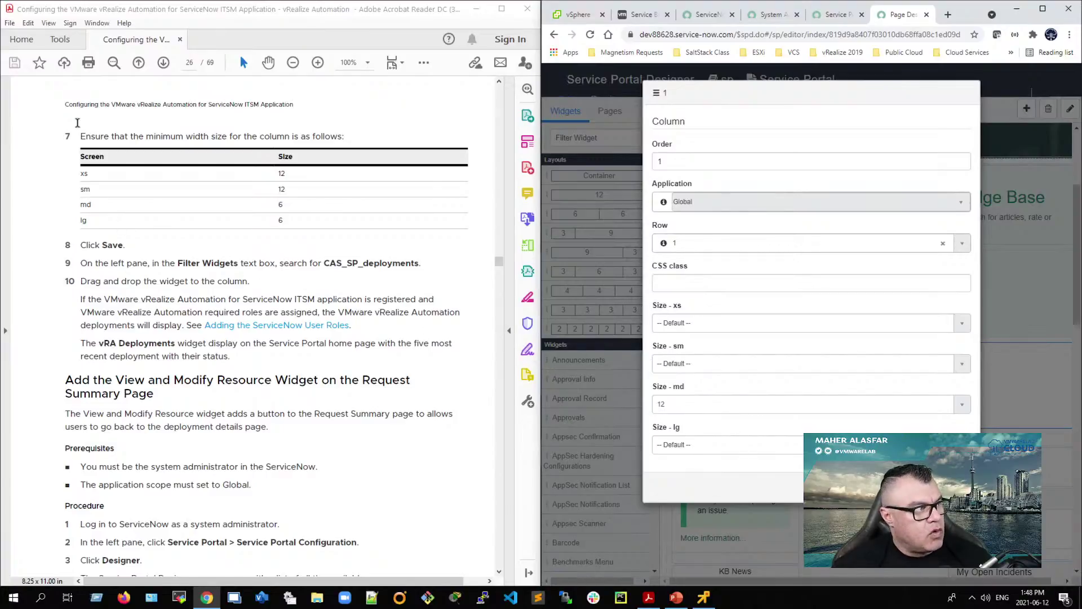
click(1039, 315)
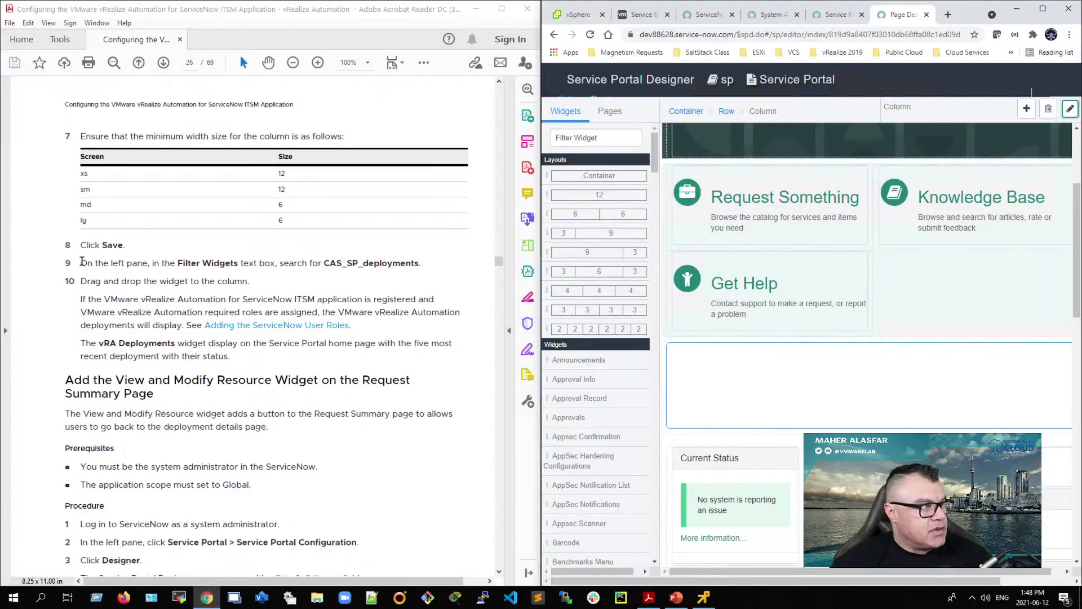
Step: Copy CAS_SP_deployments from the guide and paste it into the widget filter box
drag(324, 264, 418, 267)
right_click(419, 267)
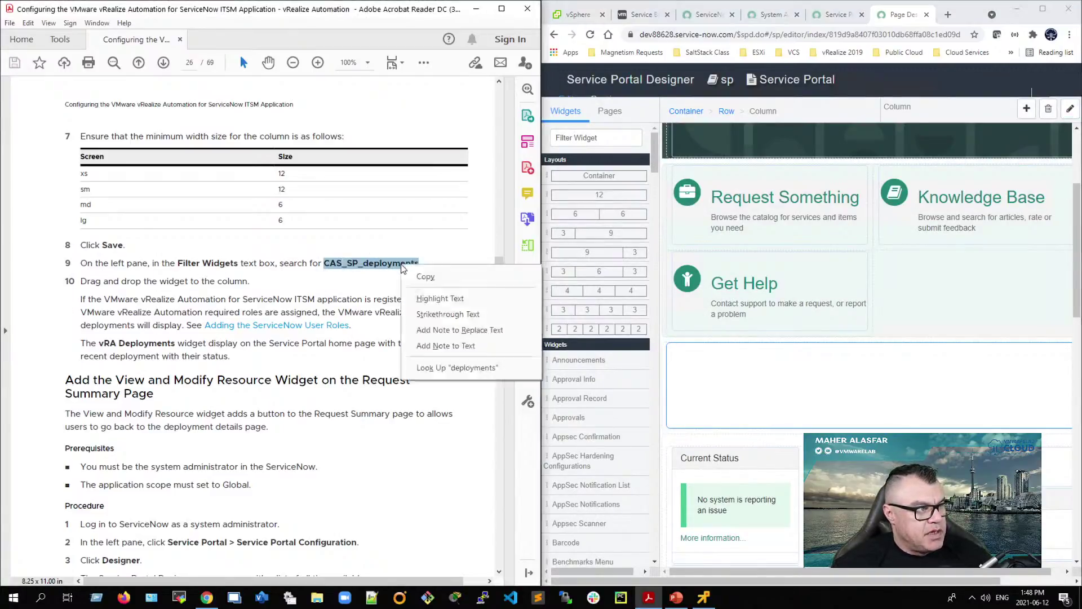
click(429, 280)
click(585, 142)
right_click(584, 142)
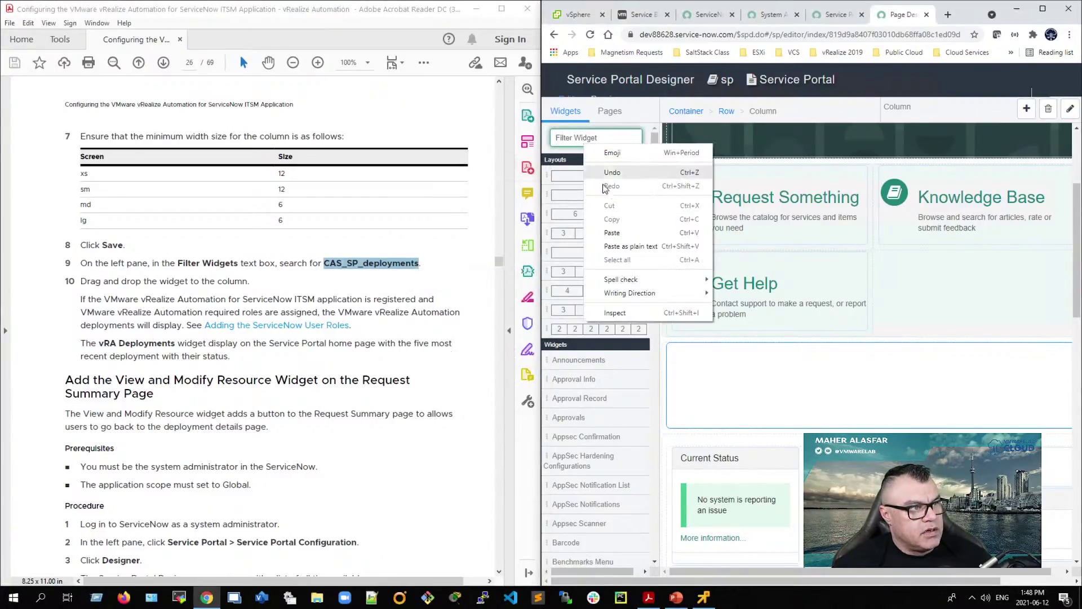
click(665, 231)
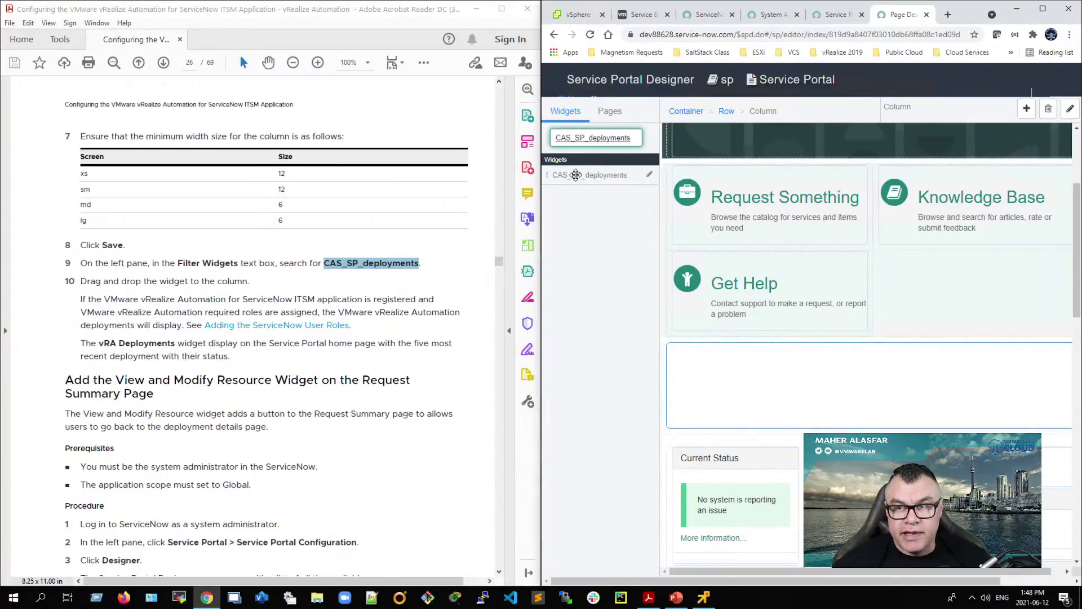
Step: Drop the CAS_SP_deployments widget into the new empty column of the portal index page
drag(575, 175, 901, 383)
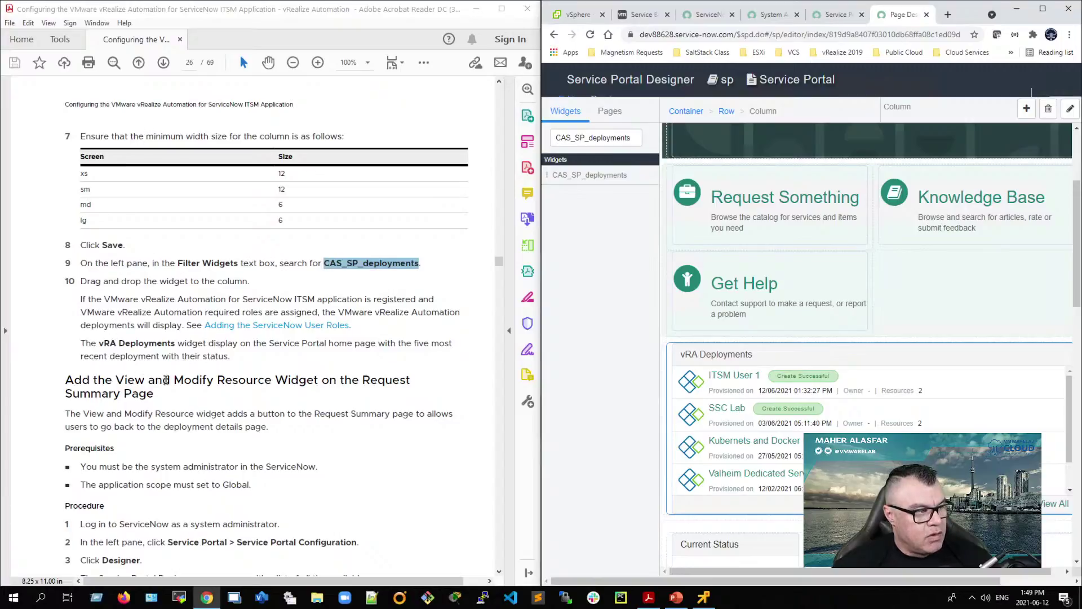
scroll(168, 389, down, 2)
scroll(167, 401, down, 1)
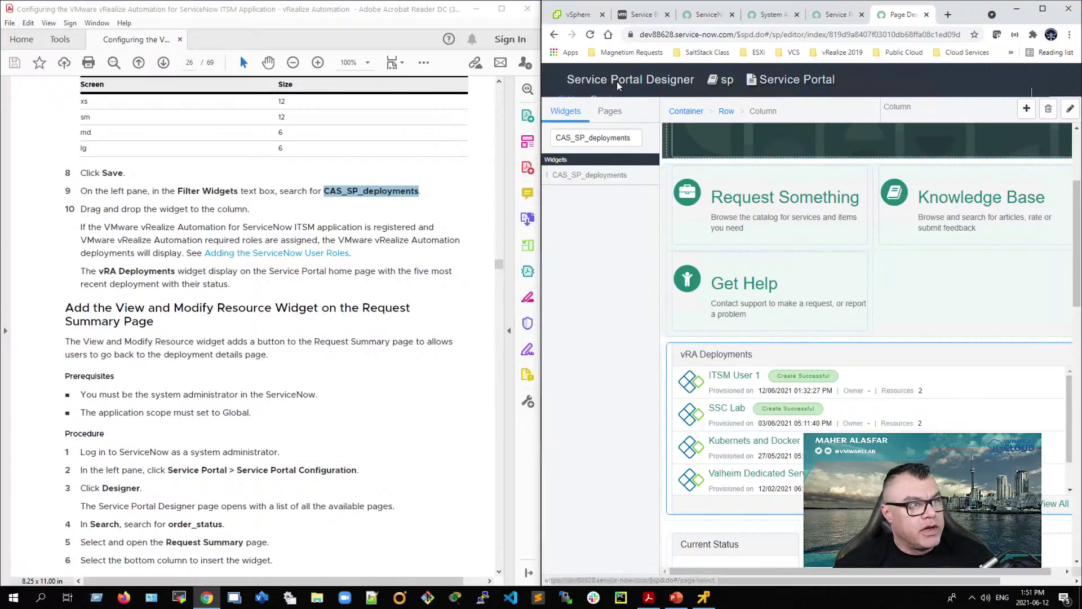
drag(630, 81, 728, 85)
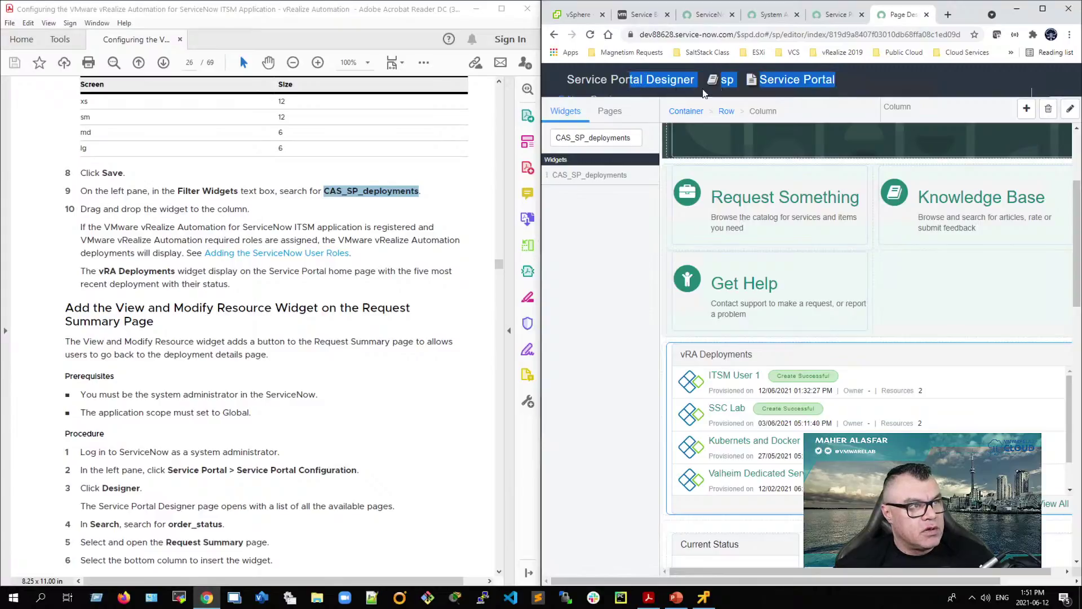
Step: Filter the portal pages for order_sta and open the Request Summary page in the designer
click(774, 80)
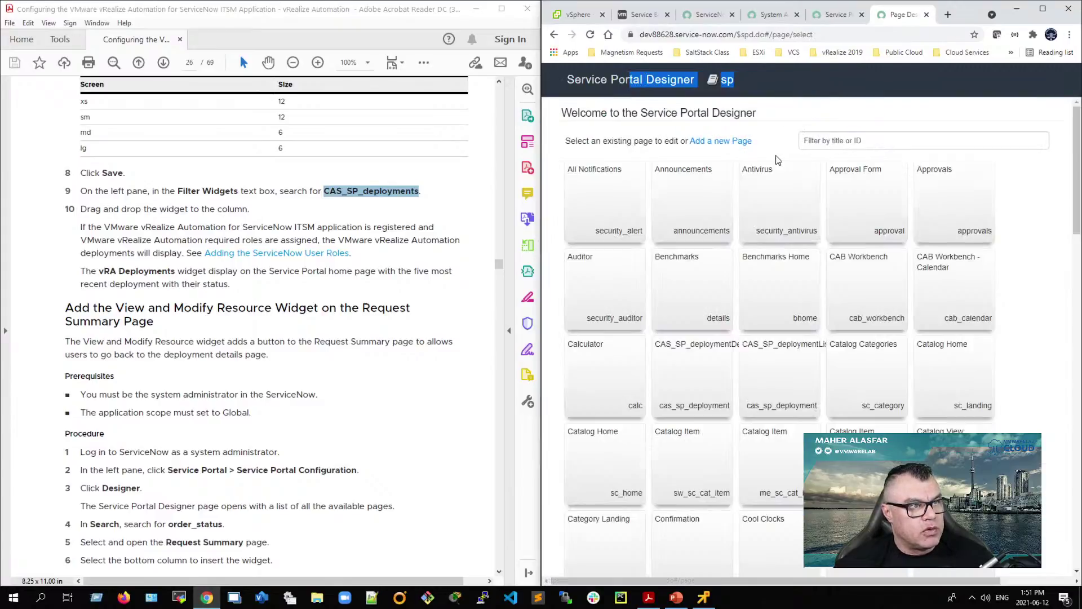
click(863, 141)
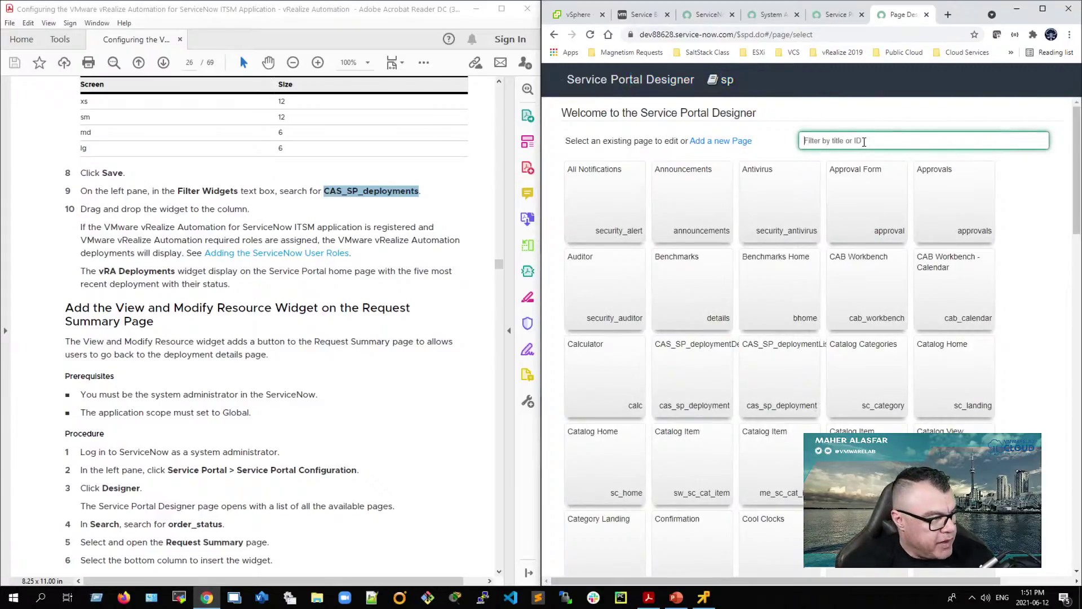
text(order)
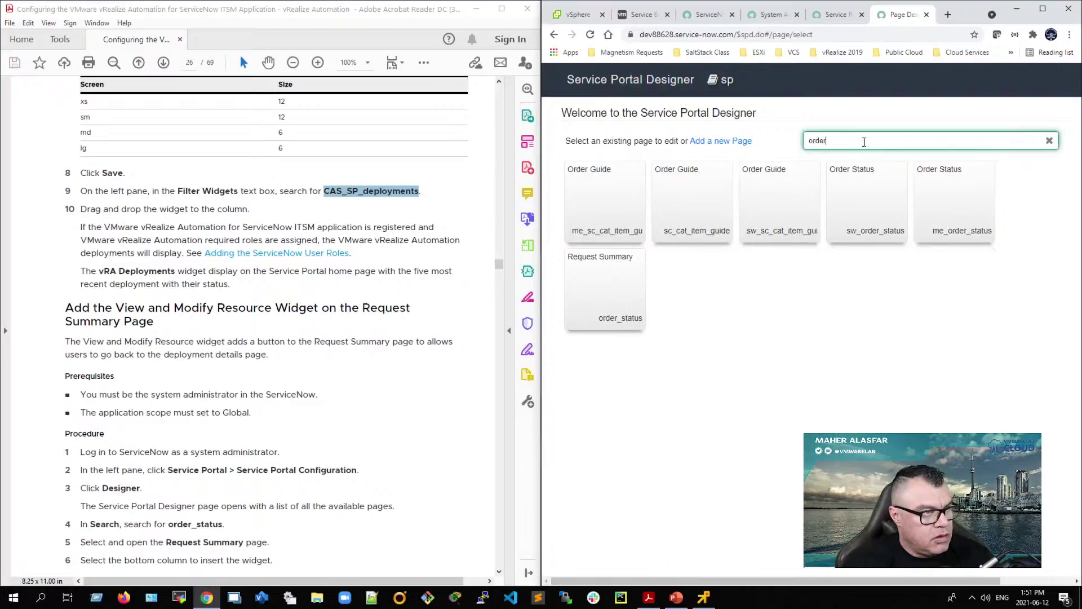
text(_s)
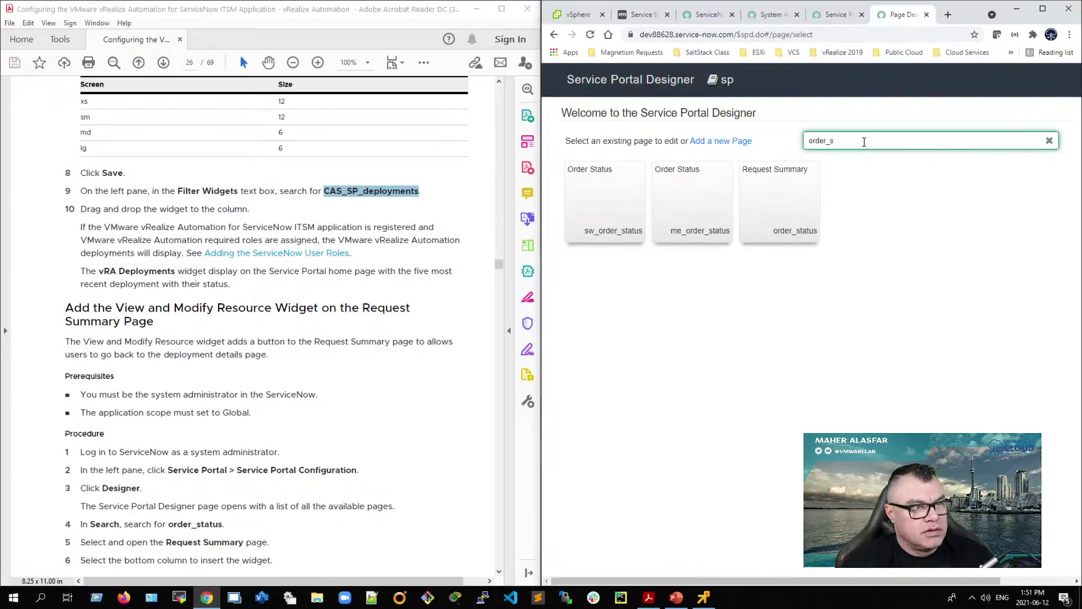
text(tau)
key(BackSpace)
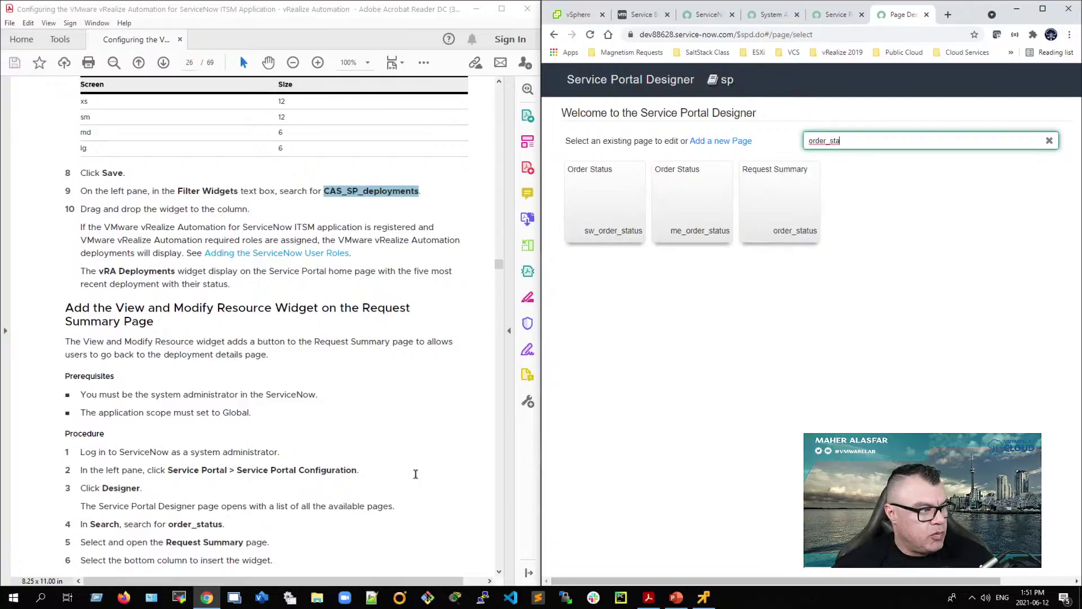
click(770, 184)
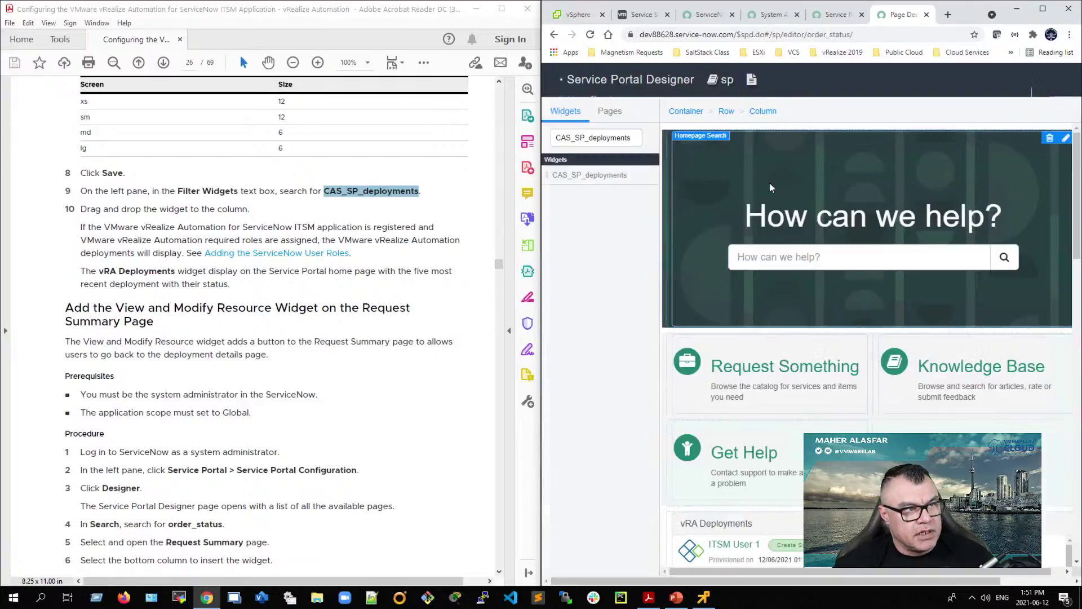
Step: Select the bottom container and its column on the Request Summary page
scroll(252, 434, down, 2)
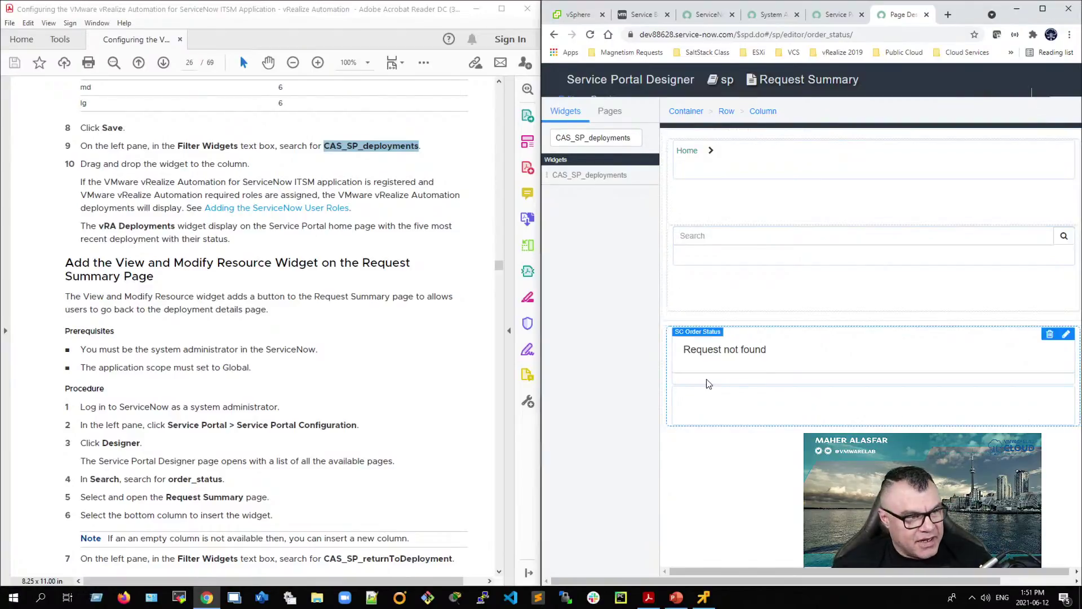
click(663, 396)
click(666, 395)
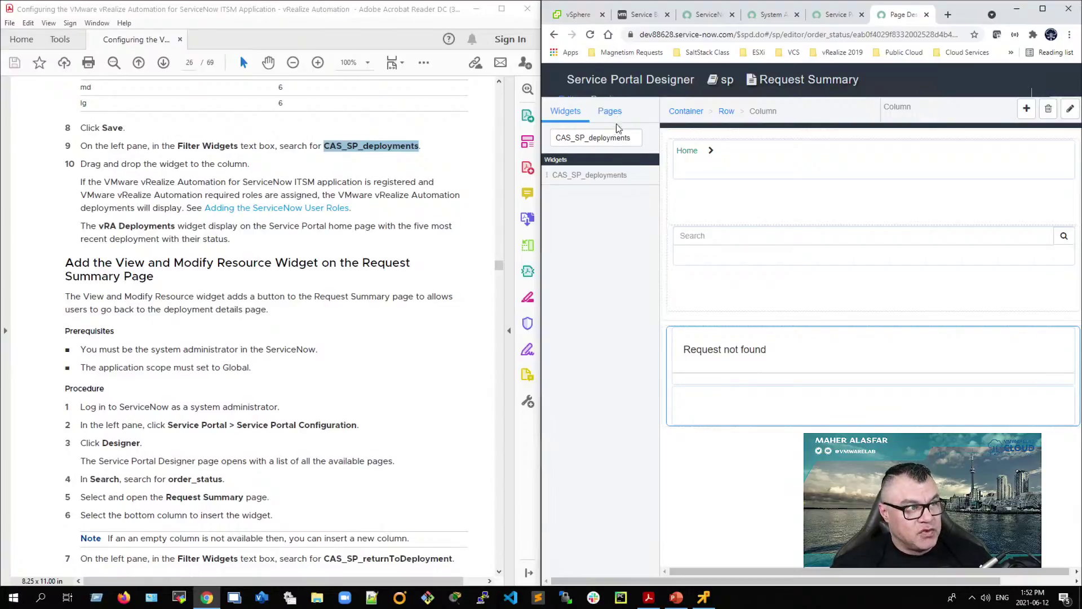
Step: Clear the CAS_SP_deployments widget filter and add a Container layout below the Request not found area
drag(634, 137, 781, 440)
key(BackSpace)
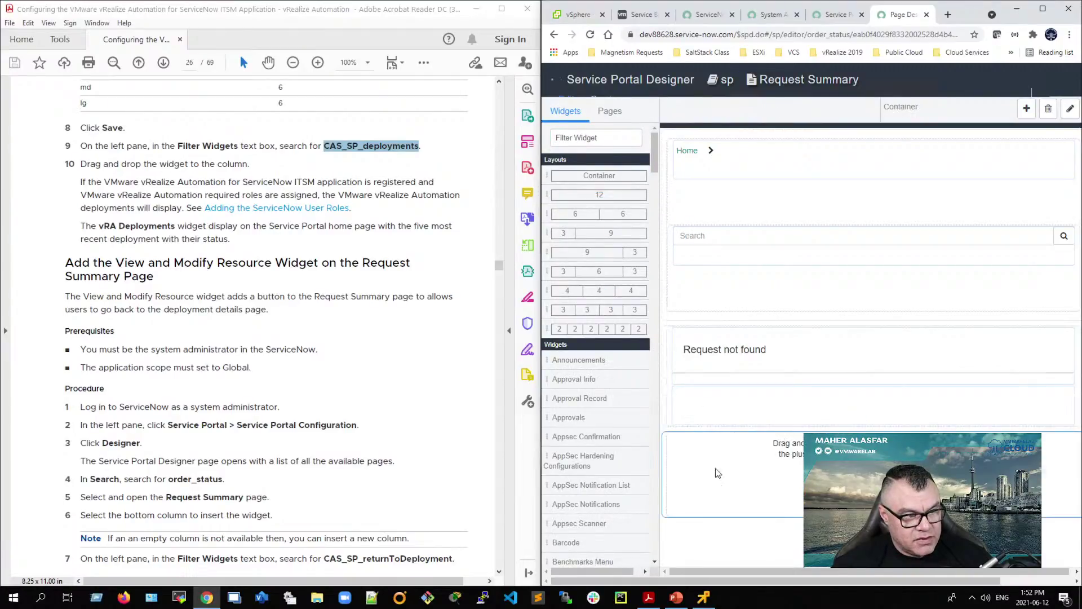
click(732, 395)
drag(597, 176, 726, 330)
drag(834, 489, 858, 530)
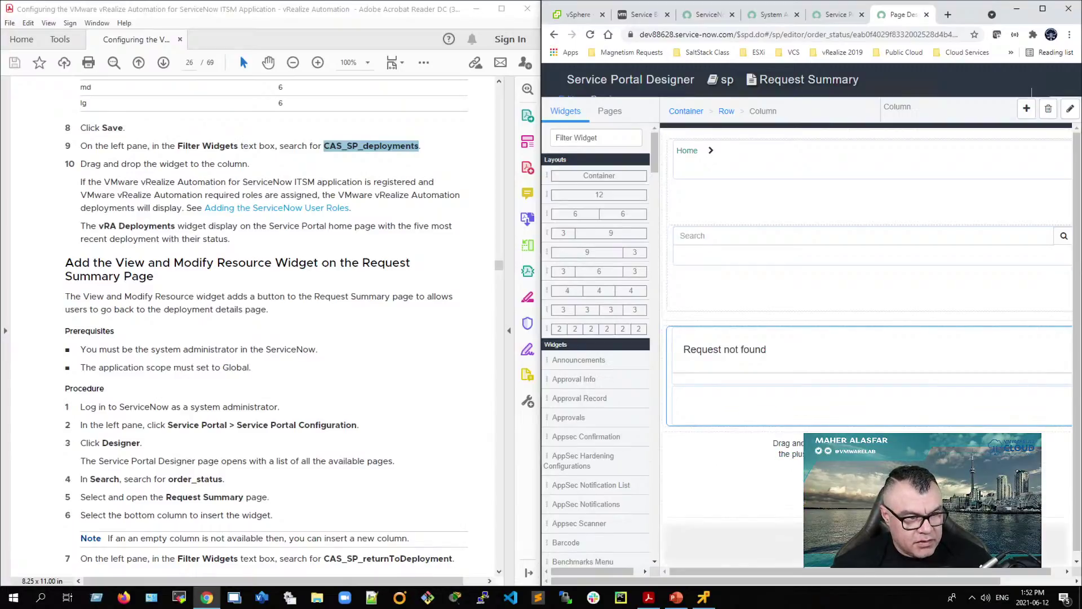
drag(858, 529, 595, 173)
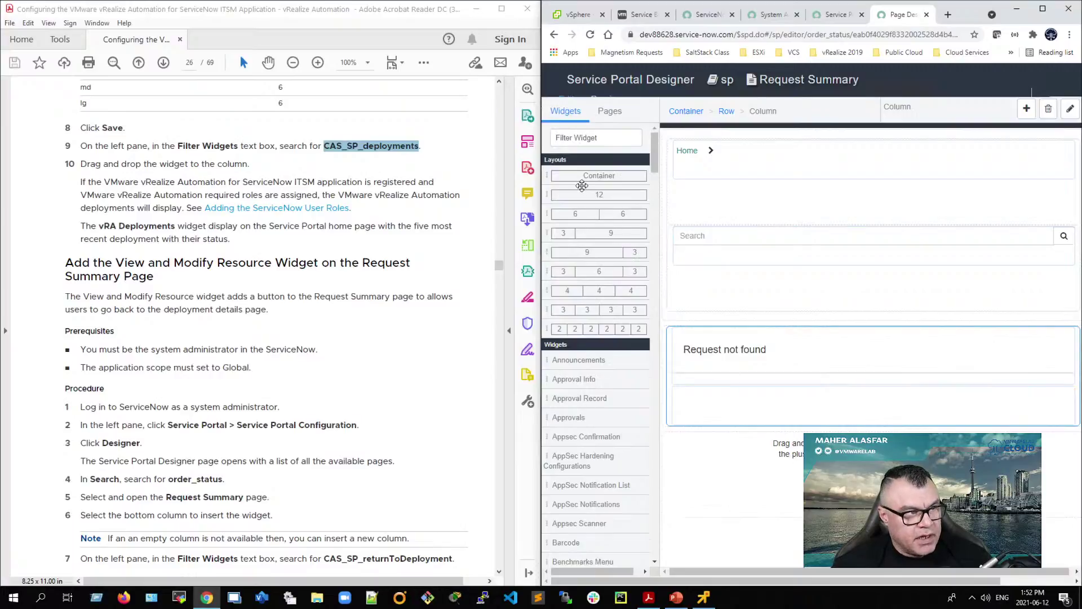
drag(581, 194, 788, 474)
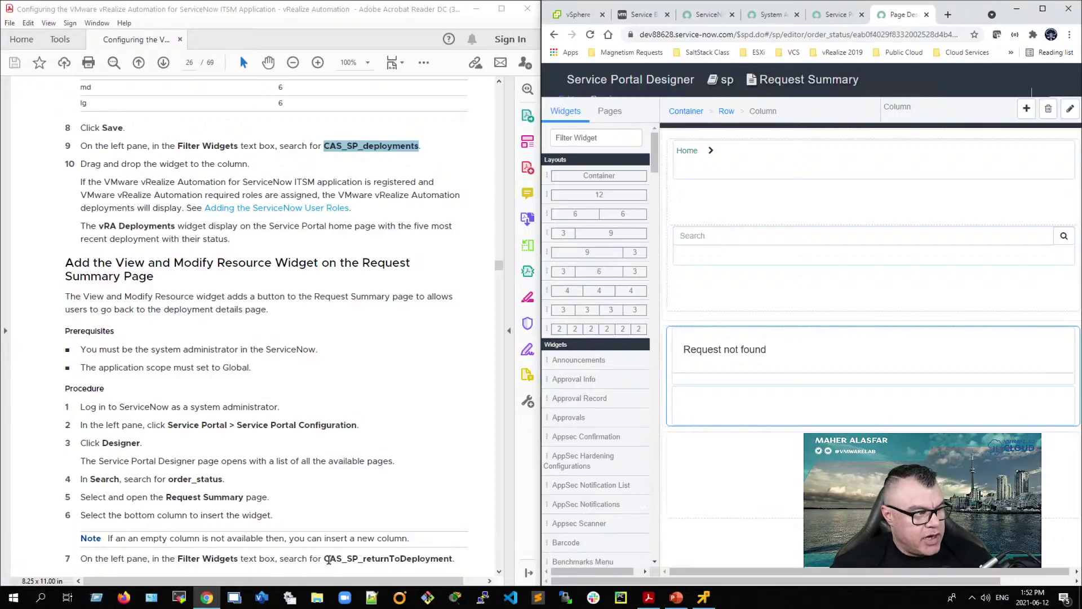
Step: Copy CAS_SP_returnToDeployment from the guide, filter widgets by it, and place it in the bottom column
double_click(433, 558)
right_click(441, 558)
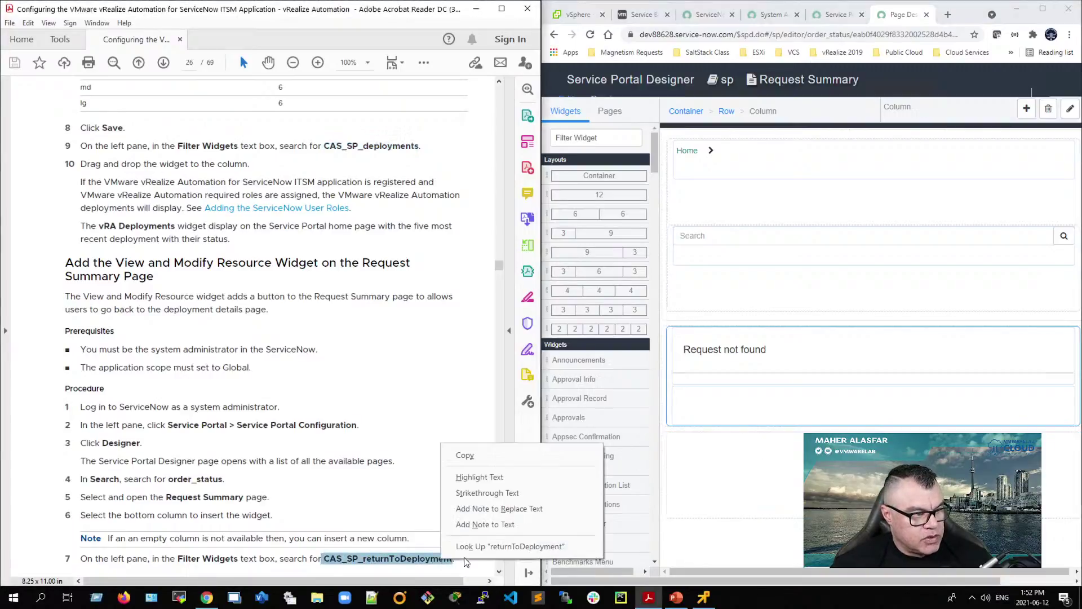
click(482, 453)
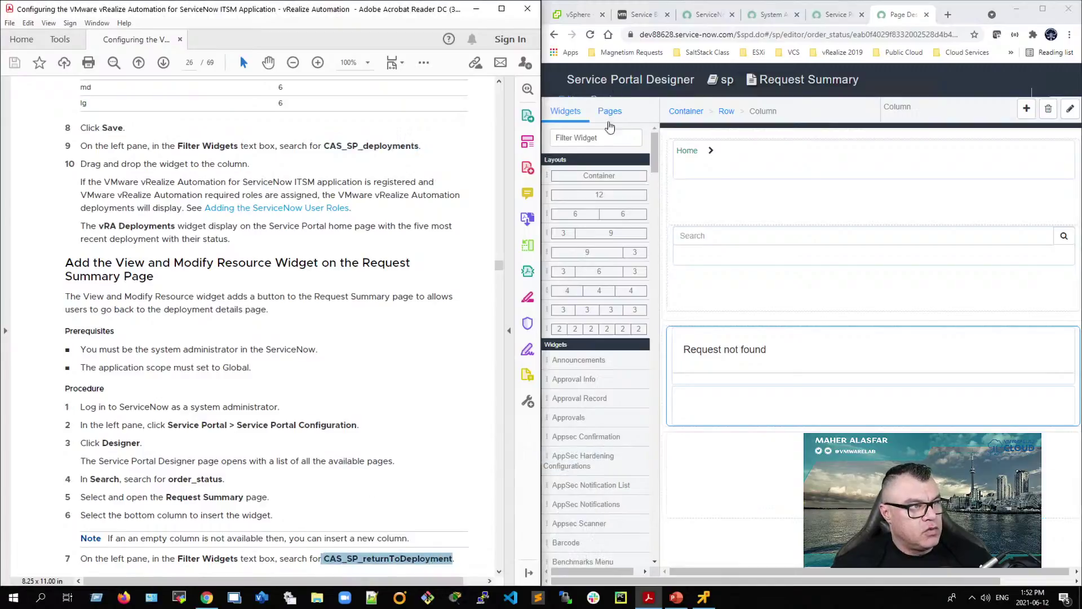
click(601, 138)
right_click(601, 138)
click(648, 224)
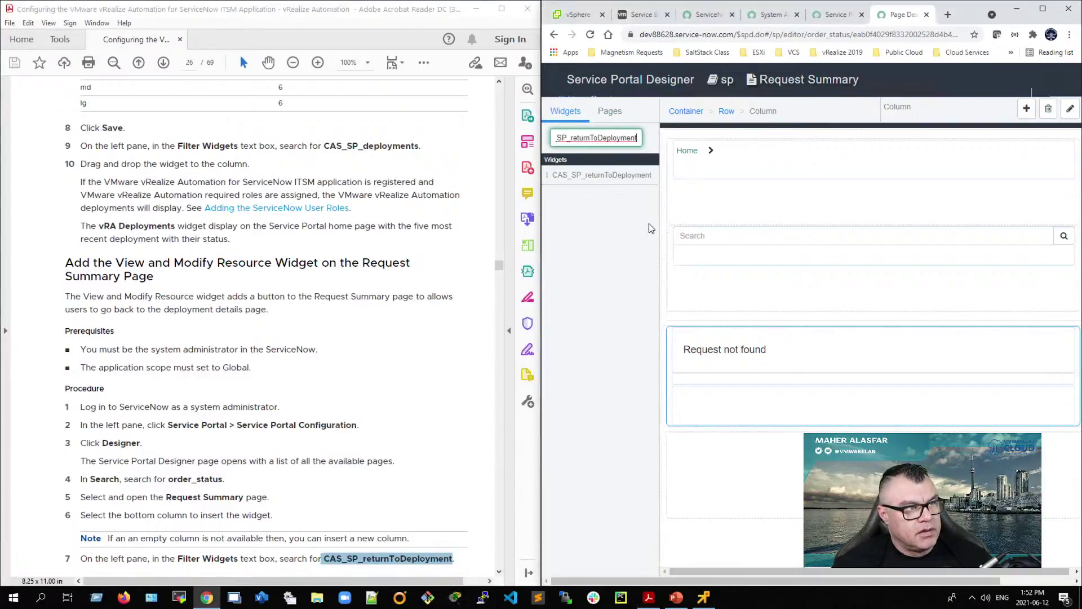
drag(572, 175, 801, 476)
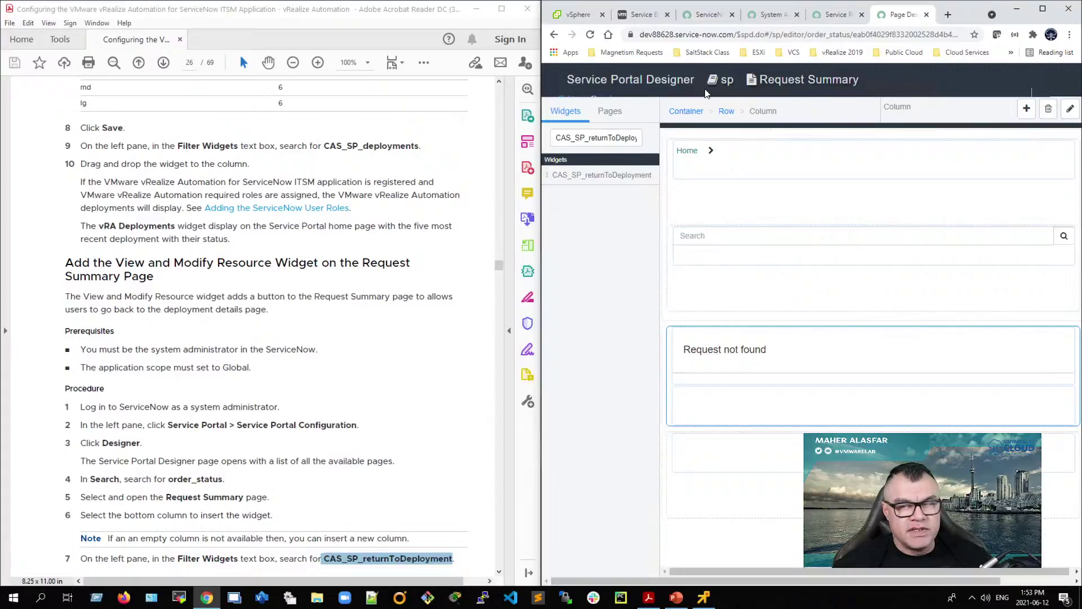
Step: Close the page designer and Service Portal configuration tabs, then maximize Chrome
click(925, 14)
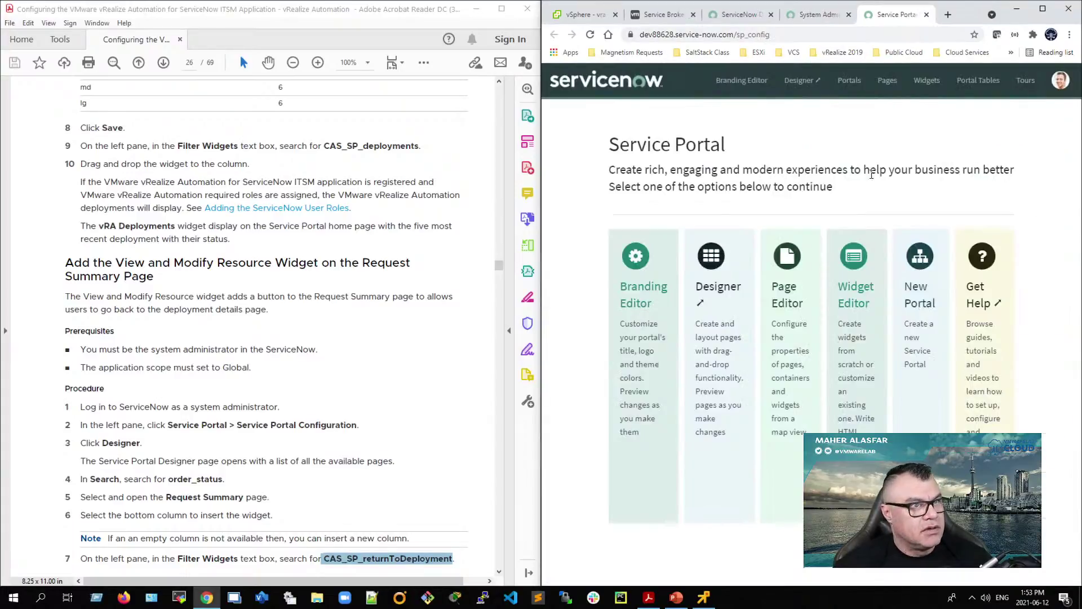
click(927, 15)
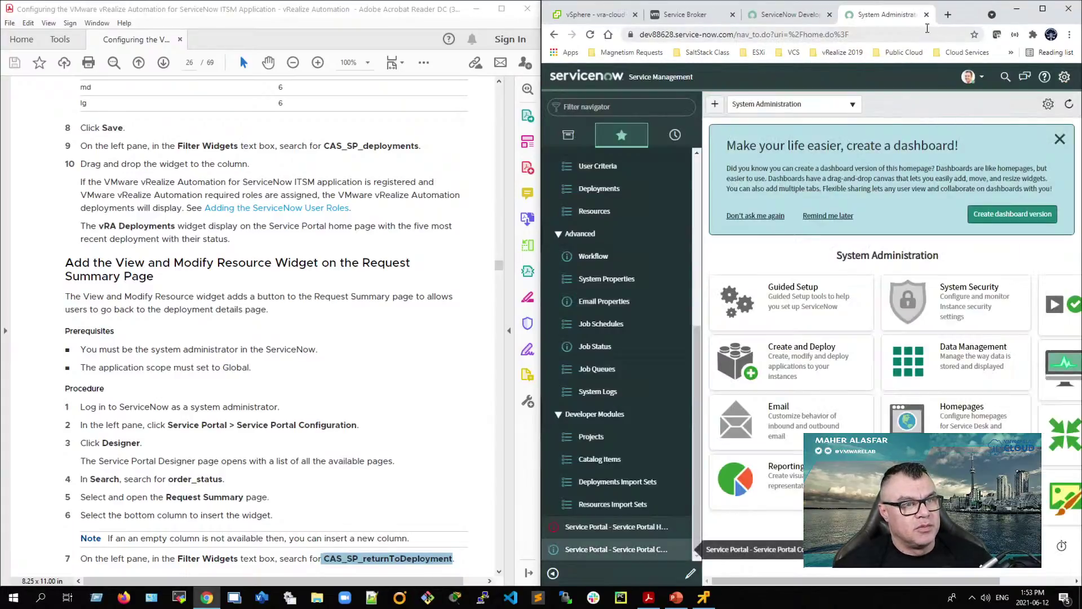
click(1042, 9)
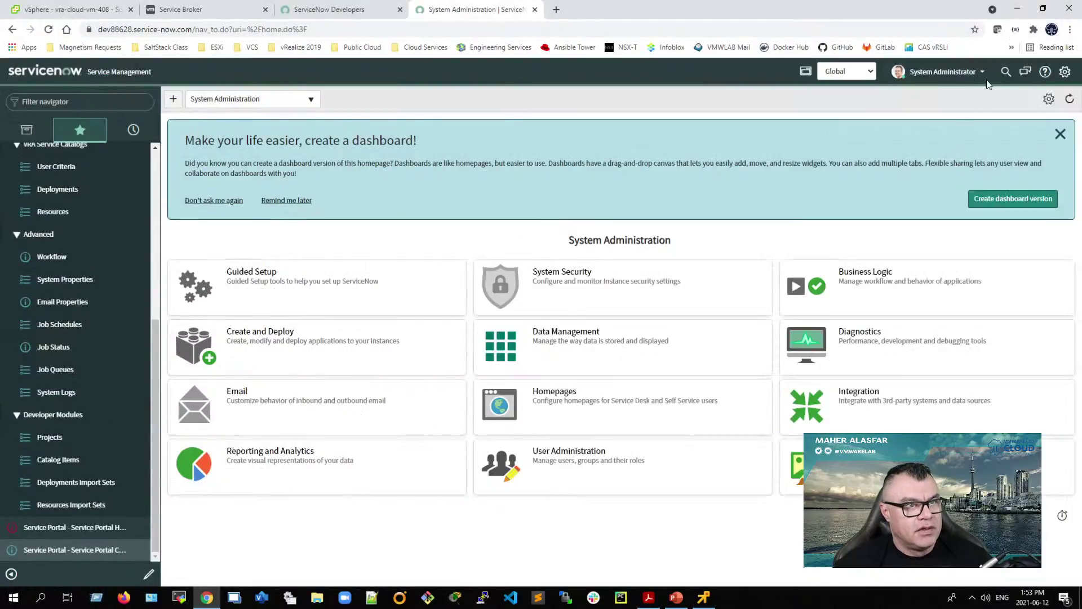
Step: Impersonate the ITSM test user from the administrator's user menu
click(954, 77)
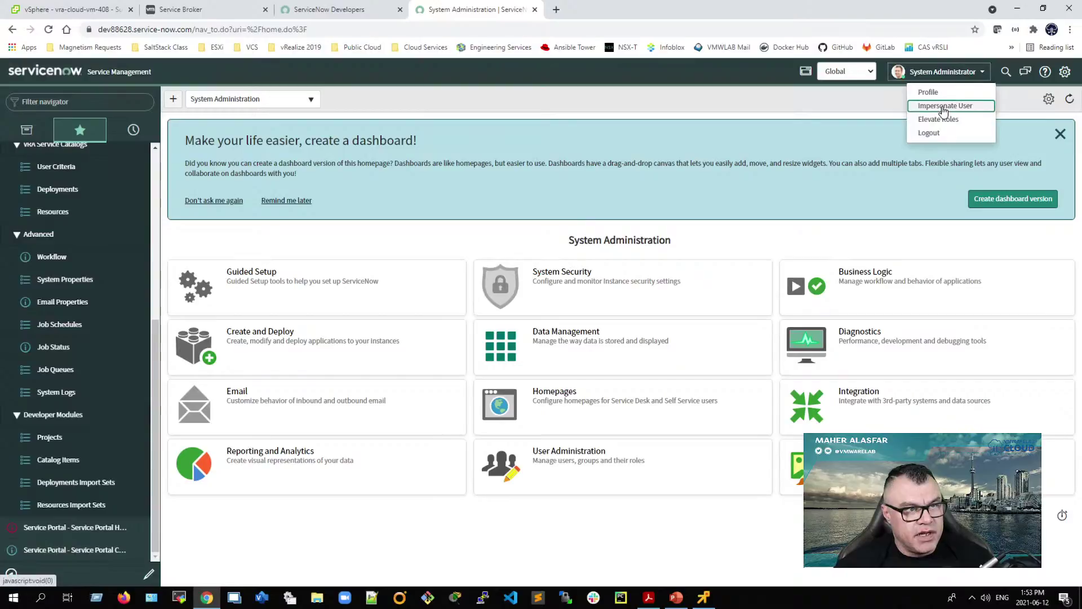
click(943, 107)
click(492, 198)
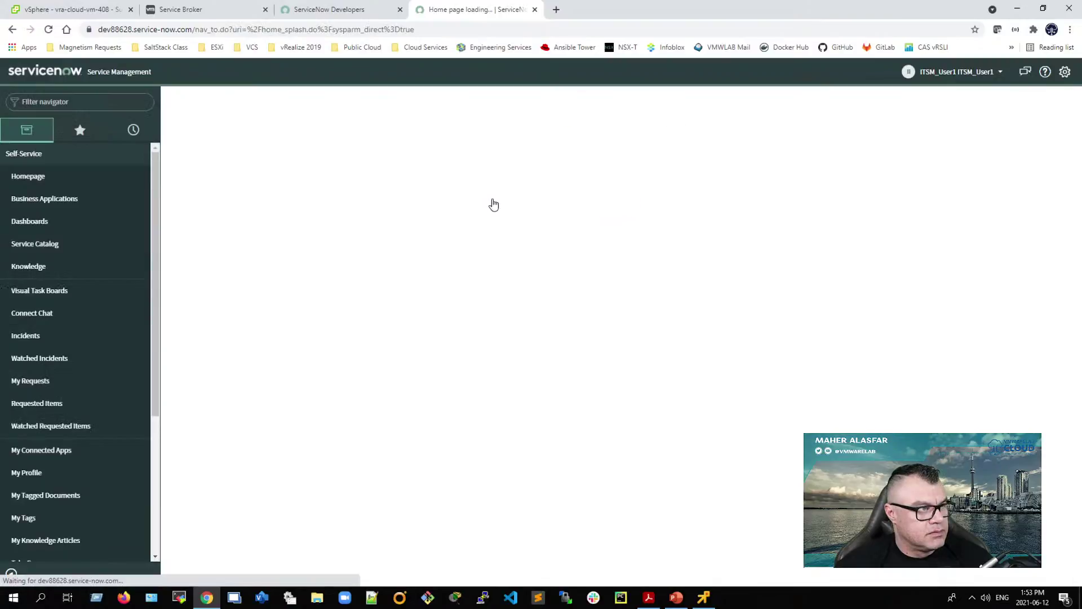
Step: Change the address path to /sp to load the Service Portal home
click(230, 34)
click(198, 30)
drag(220, 30, 435, 48)
text(service-now.com/sp)
key(Return)
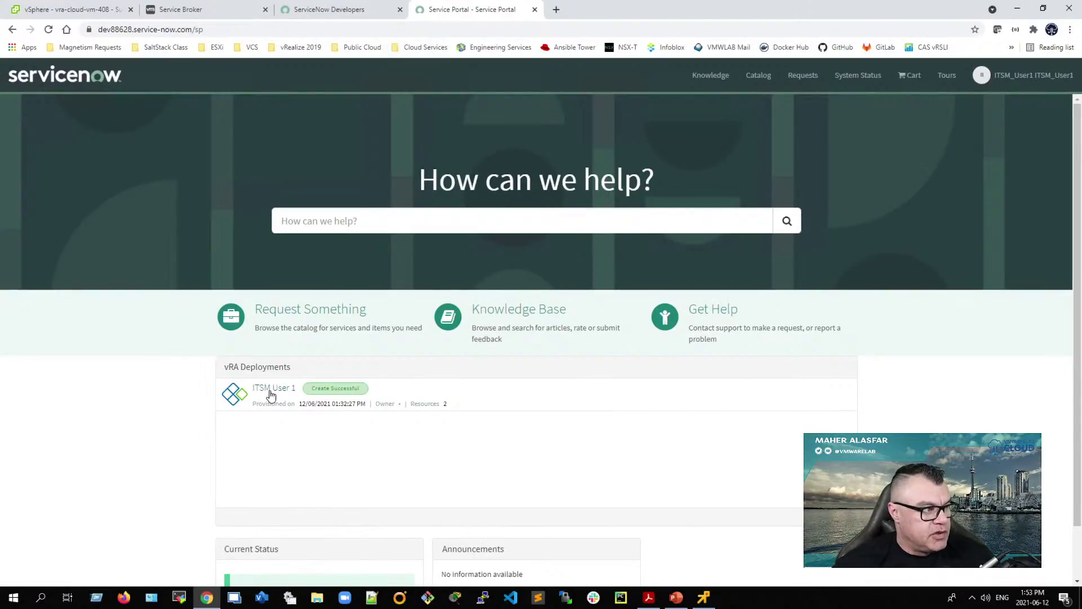
scroll(192, 446, down, 1)
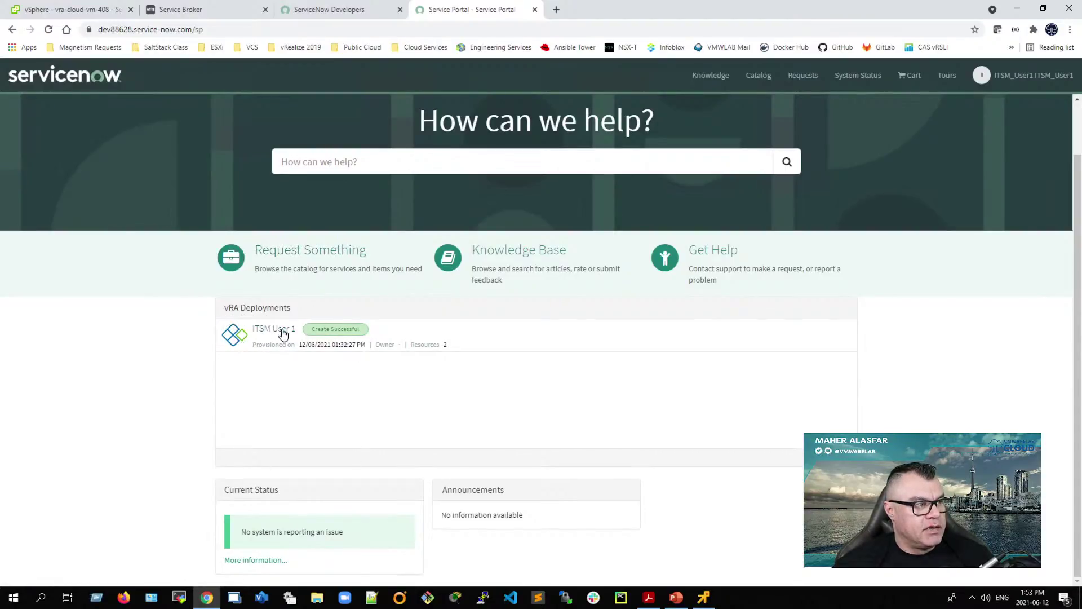
click(208, 13)
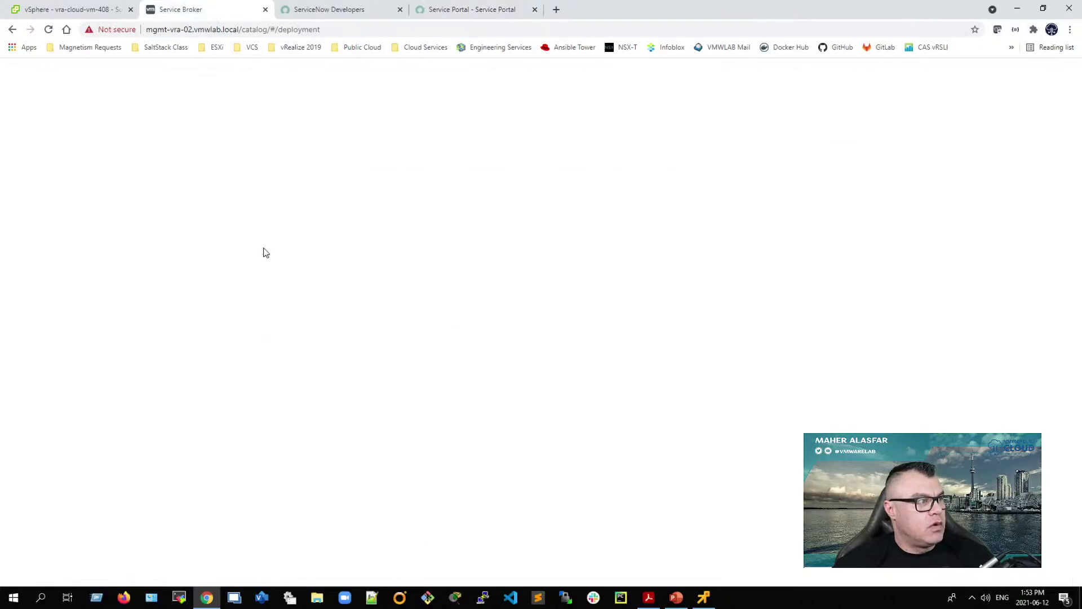
click(542, 184)
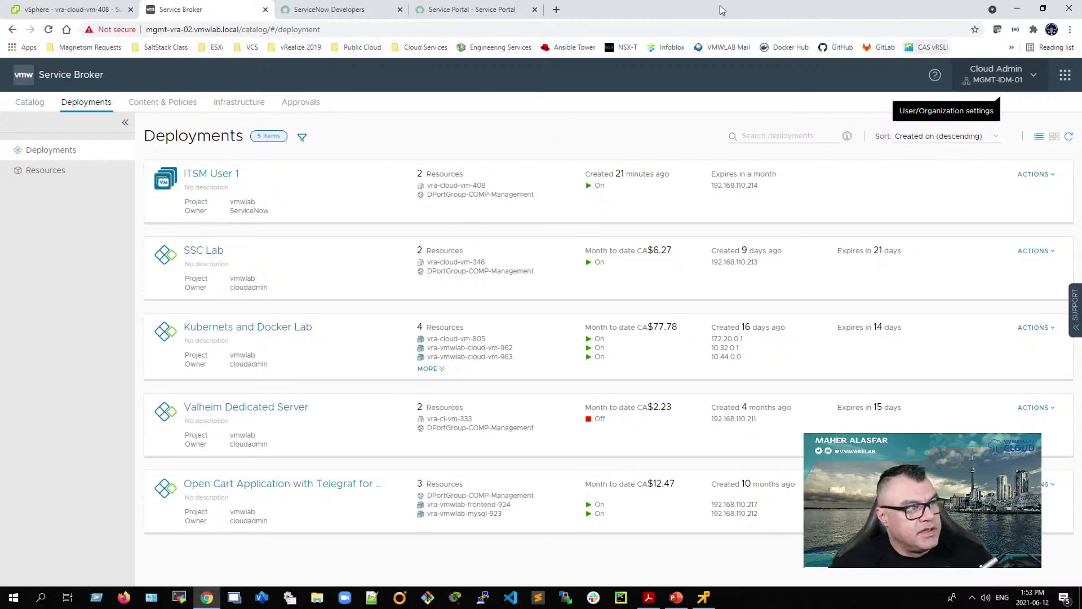
drag(226, 212, 277, 214)
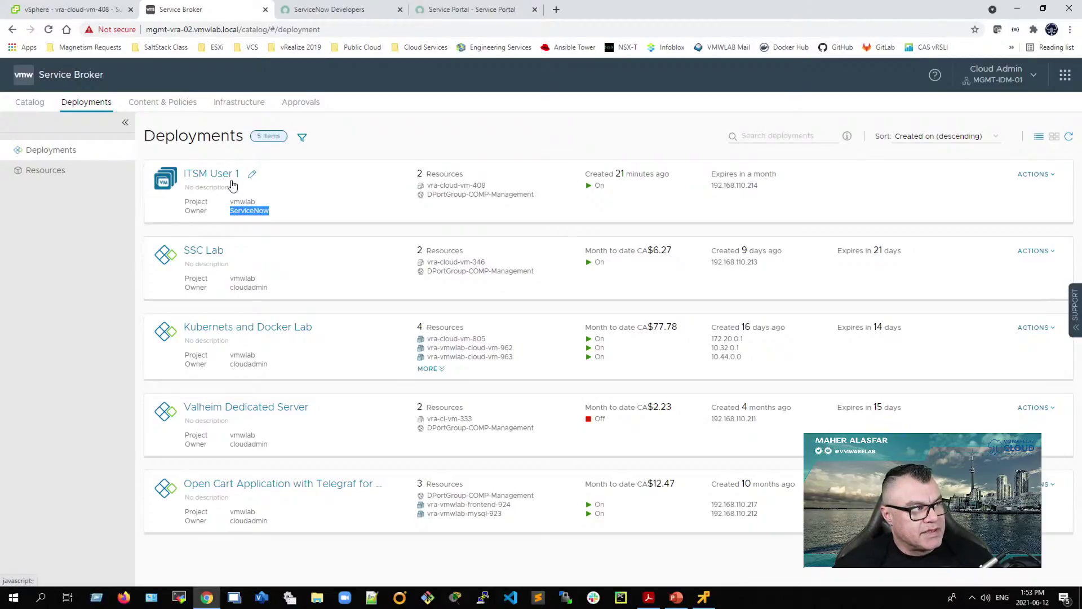
click(451, 10)
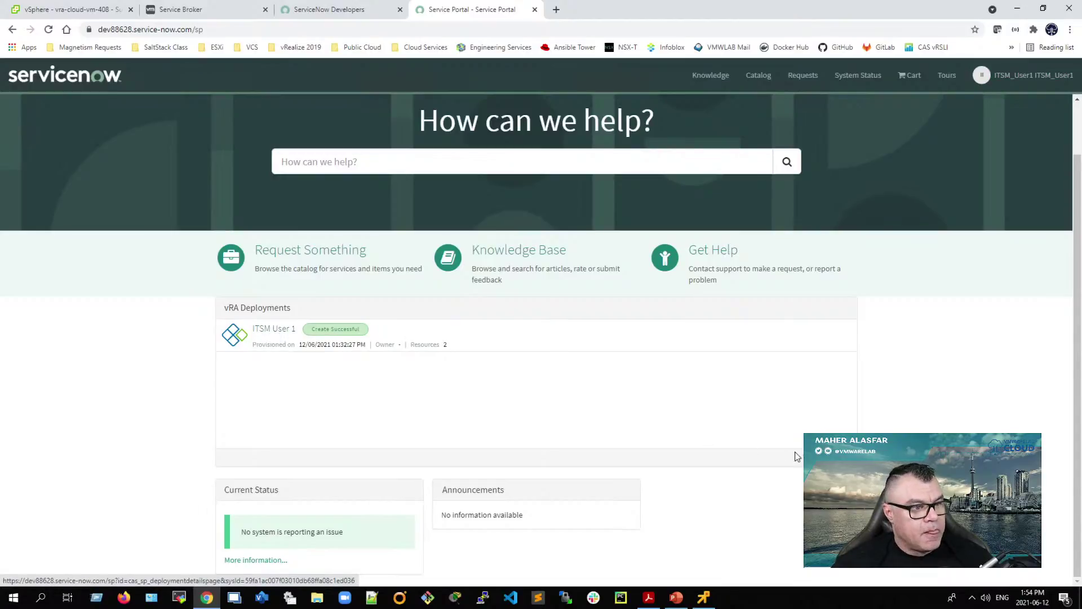
Step: Open the full Deployments list from the portal footer and select the ITSM User 1 deployment
click(831, 457)
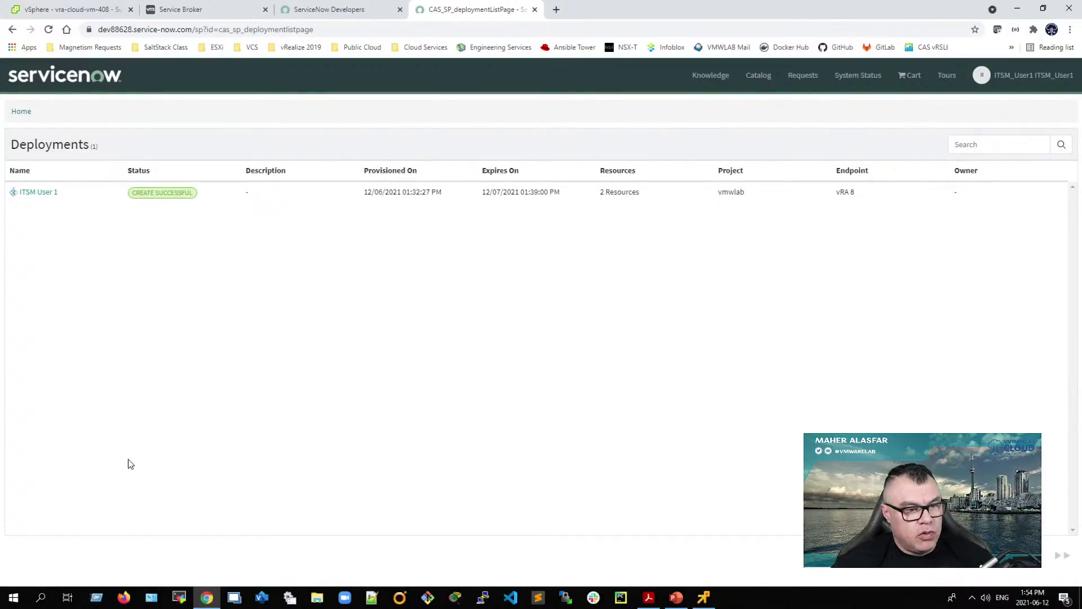
click(15, 114)
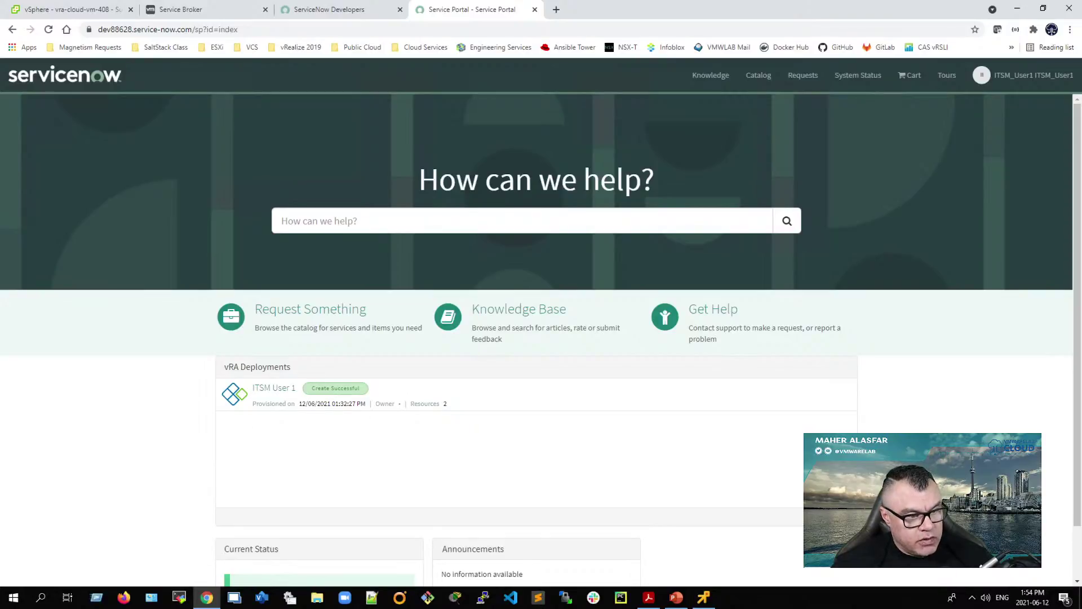
click(835, 517)
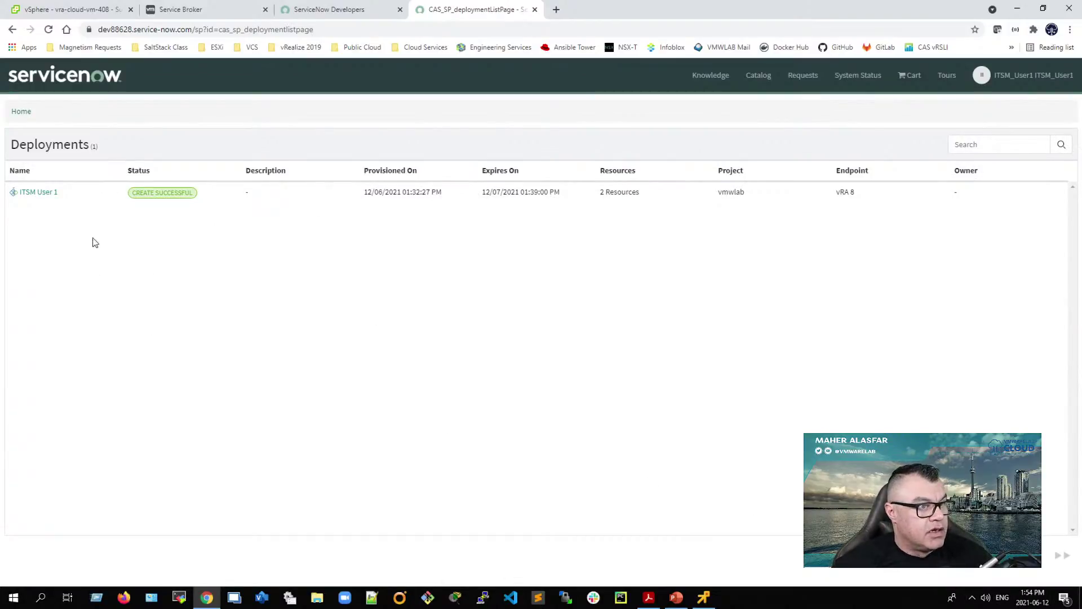
click(35, 193)
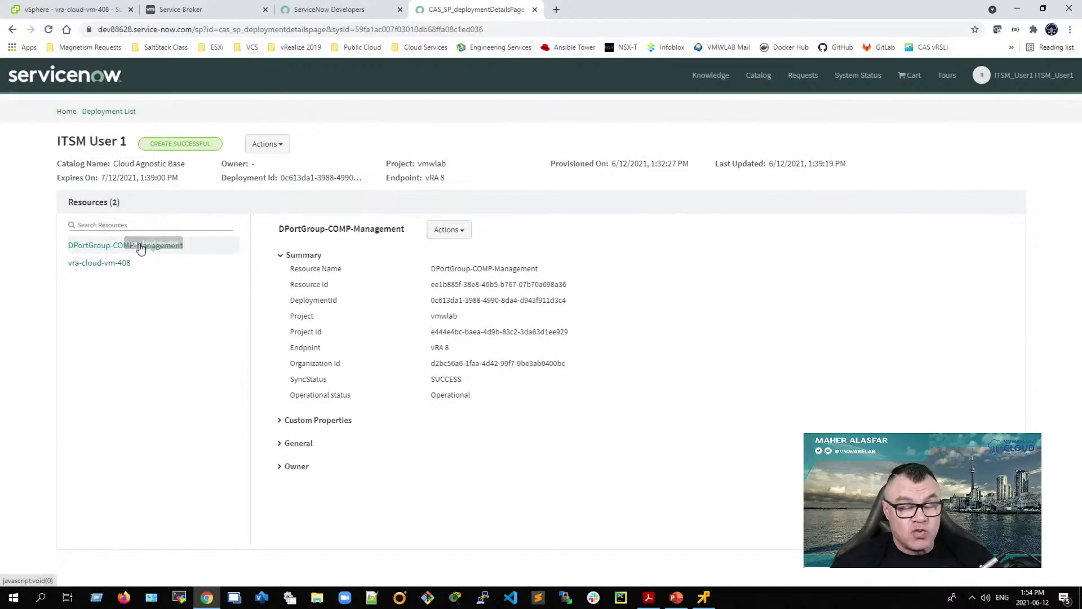
Step: Check the deployment's actions, then open vra-cloud-vm-408 and show its virtual machine actions
click(276, 145)
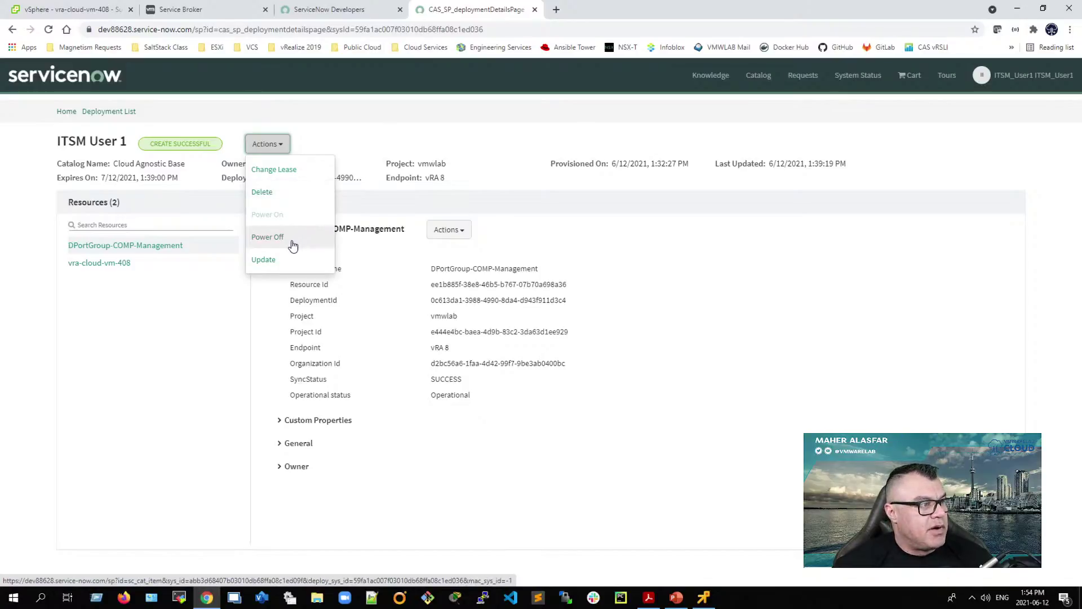
click(164, 265)
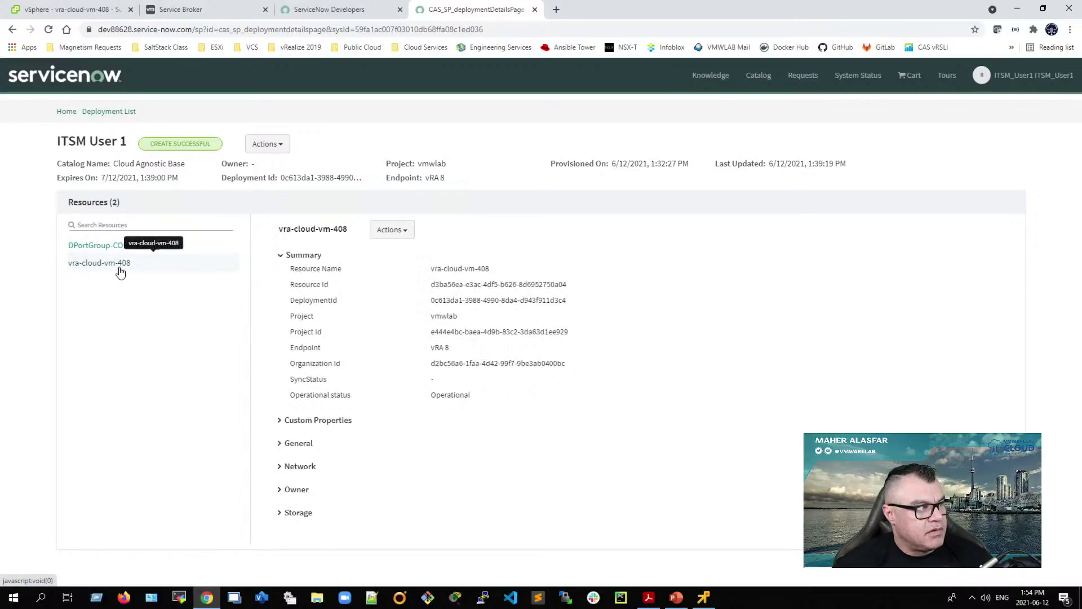
click(398, 231)
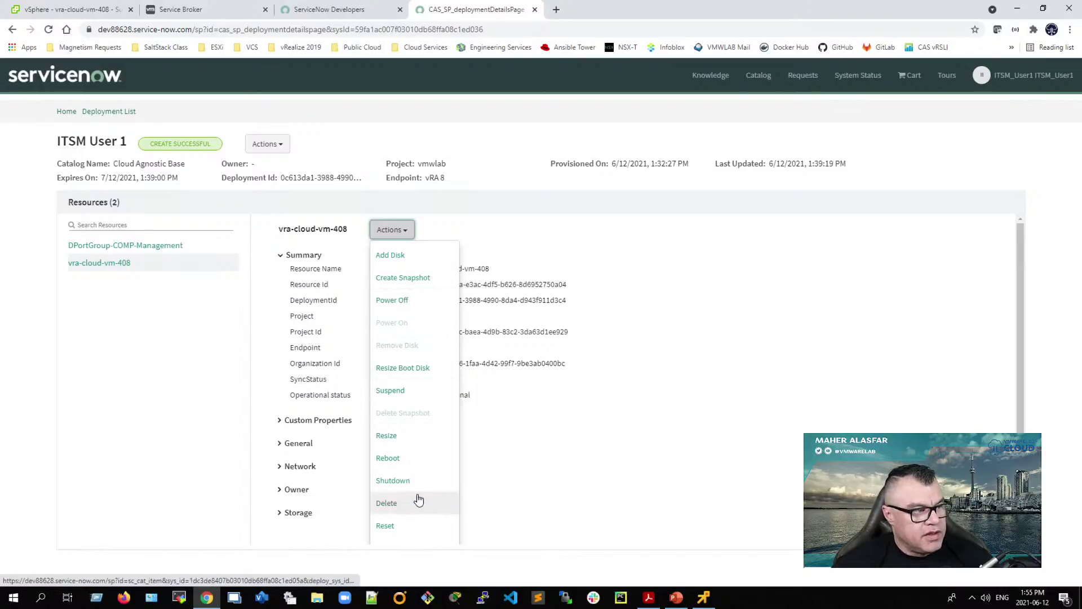
scroll(418, 500, down, 1)
Step: Expand vra-cloud-vm-408's custom and general properties, noting address 192.168.110.214 and account VCS-01
click(576, 437)
click(282, 421)
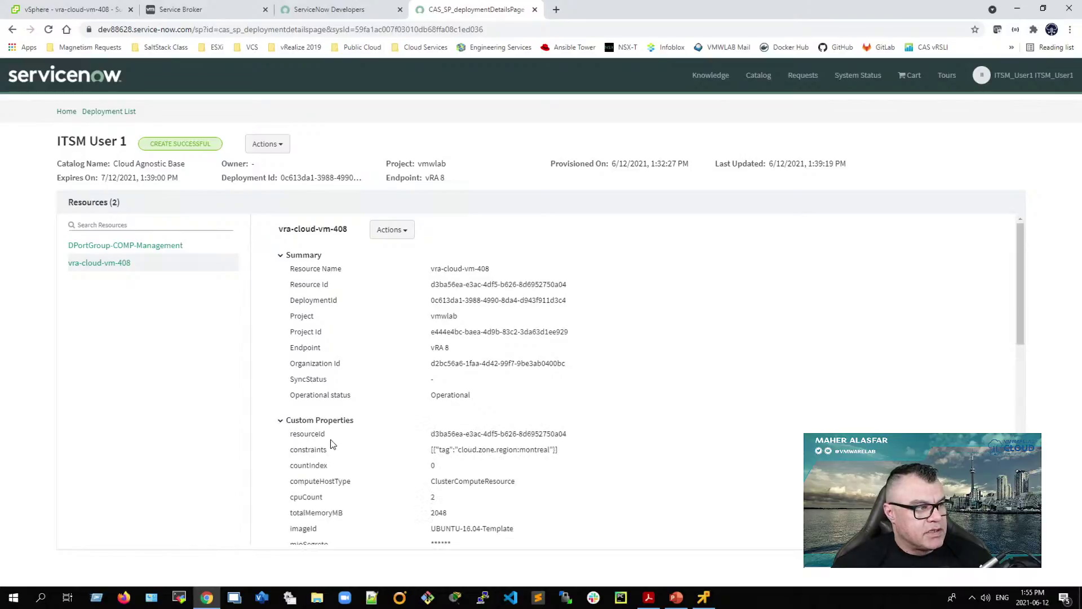
scroll(336, 449, down, 4)
scroll(367, 461, down, 4)
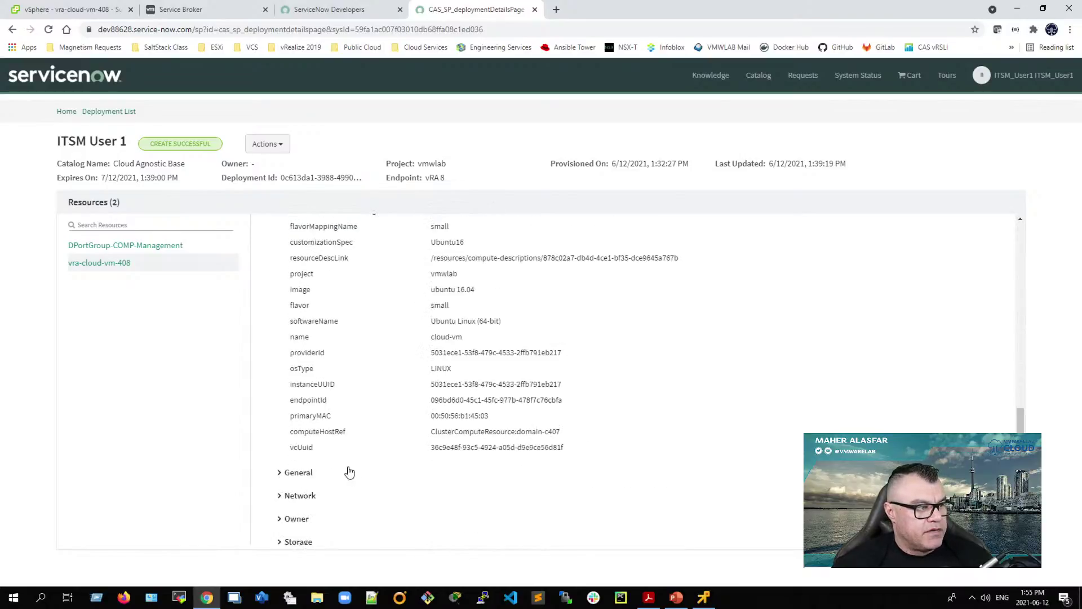
click(284, 473)
scroll(354, 482, down, 2)
scroll(354, 482, down, 2)
drag(430, 308, 523, 314)
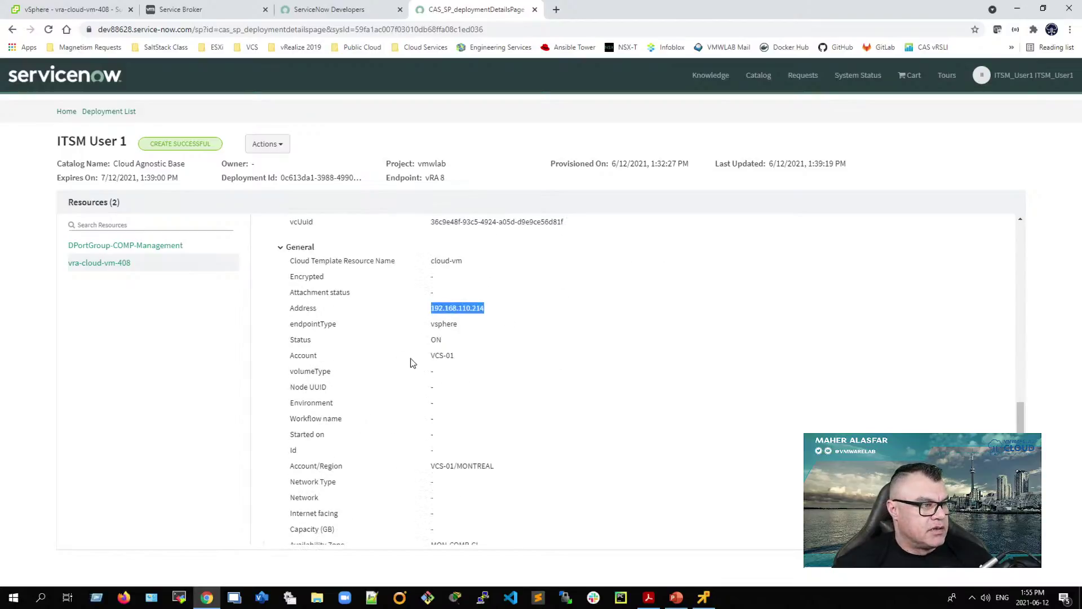
drag(408, 357, 492, 354)
drag(429, 466, 455, 465)
click(480, 461)
Step: Expand the Network (DPortGroup-COMP-Management), Owner (ServiceNow) and Storage sections of the resource
scroll(378, 465, down, 4)
click(286, 484)
scroll(396, 493, down, 1)
drag(345, 476, 605, 476)
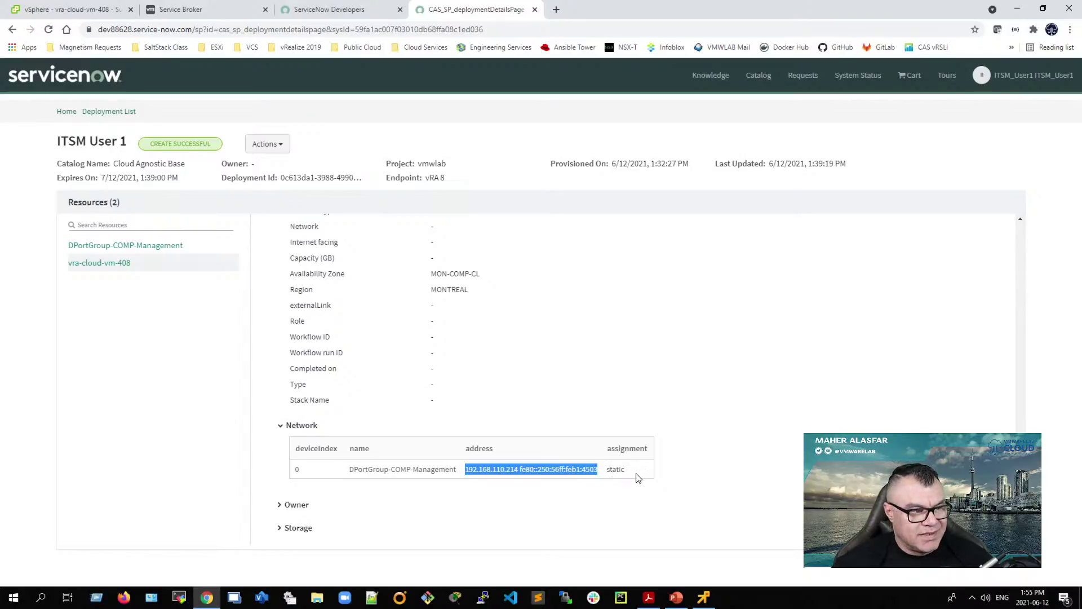
click(296, 505)
scroll(304, 505, down, 1)
drag(417, 457, 538, 452)
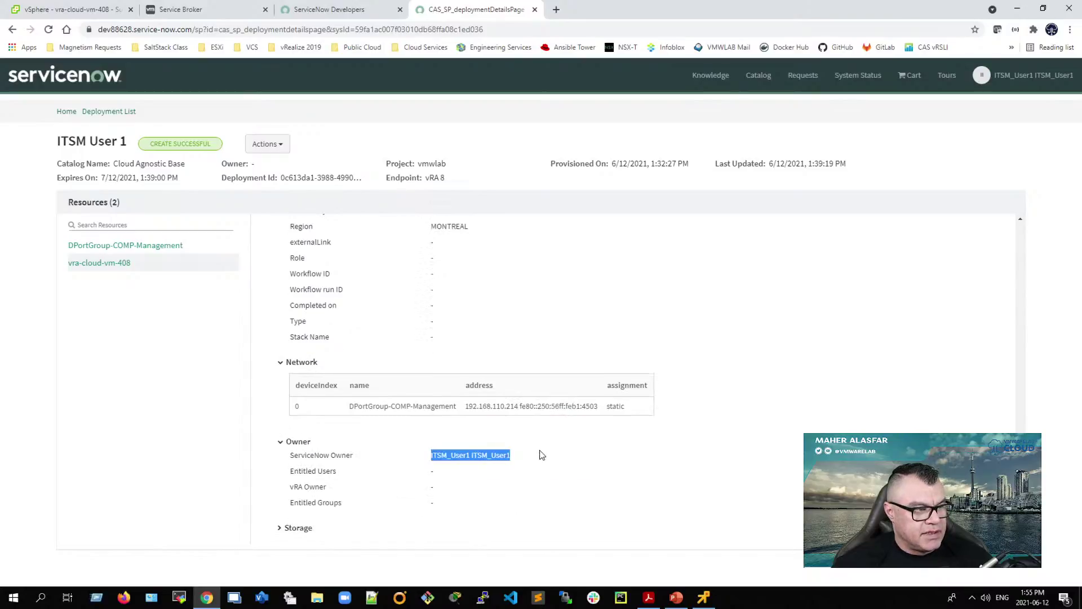
click(284, 529)
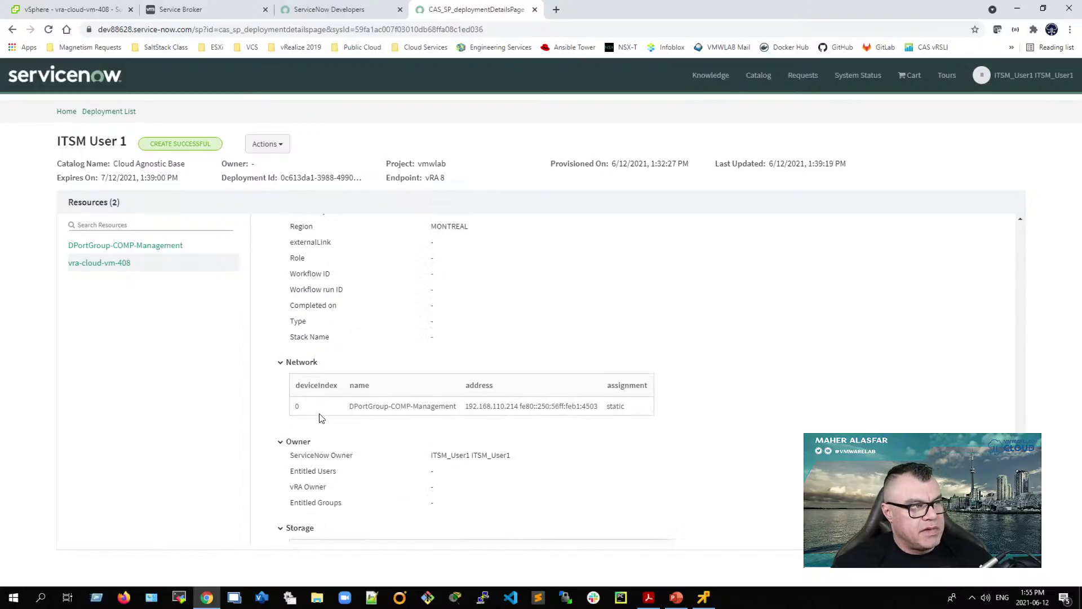
Step: Collapse the custom properties, summary and general sections and return to the Deployments list
scroll(319, 428, up, 15)
scroll(305, 417, up, 3)
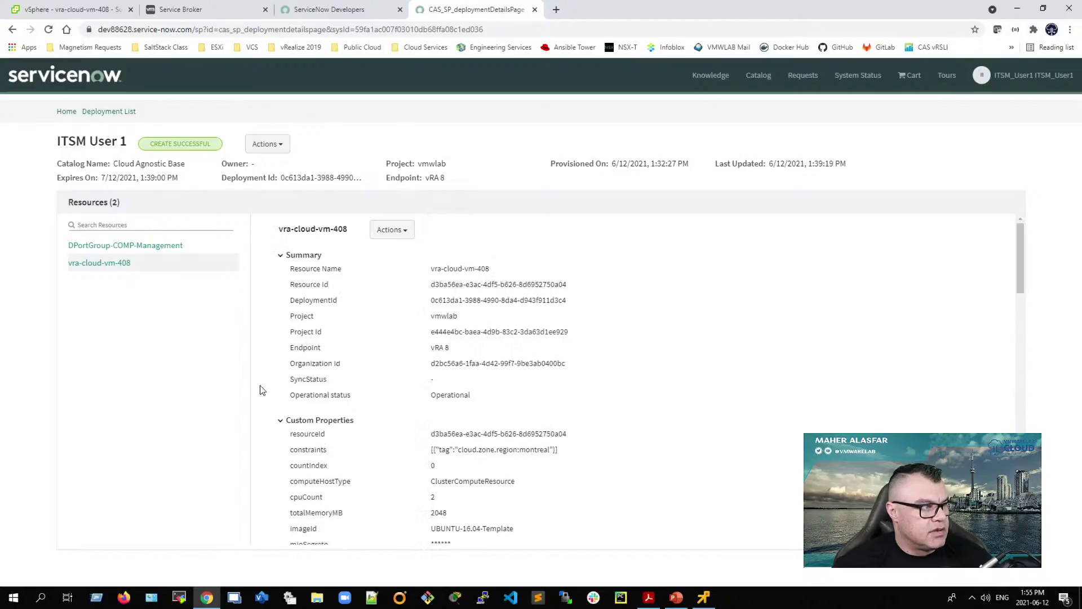
click(279, 420)
click(280, 257)
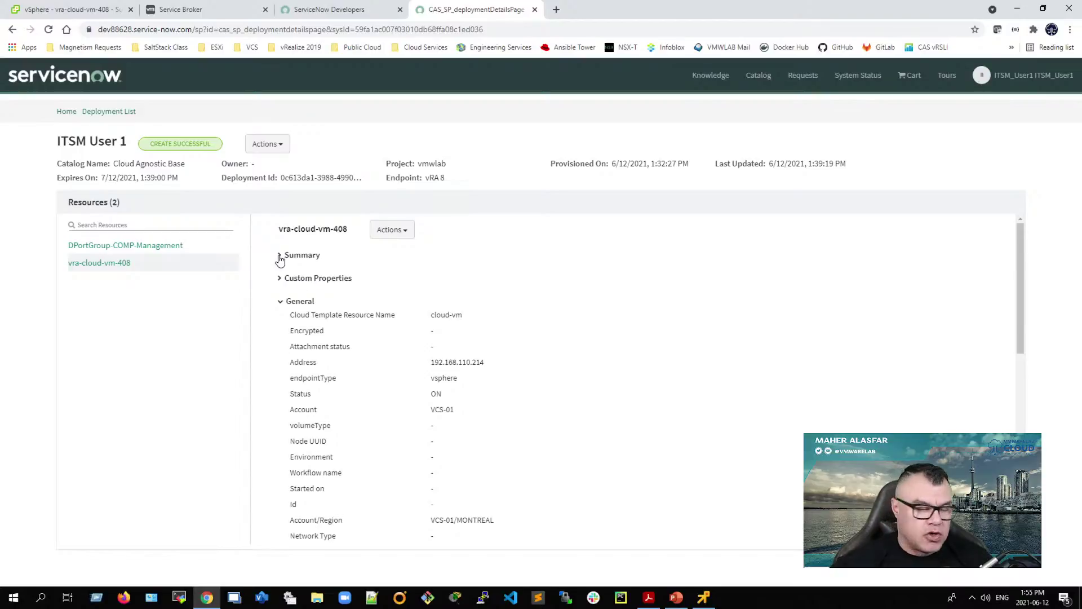
click(283, 307)
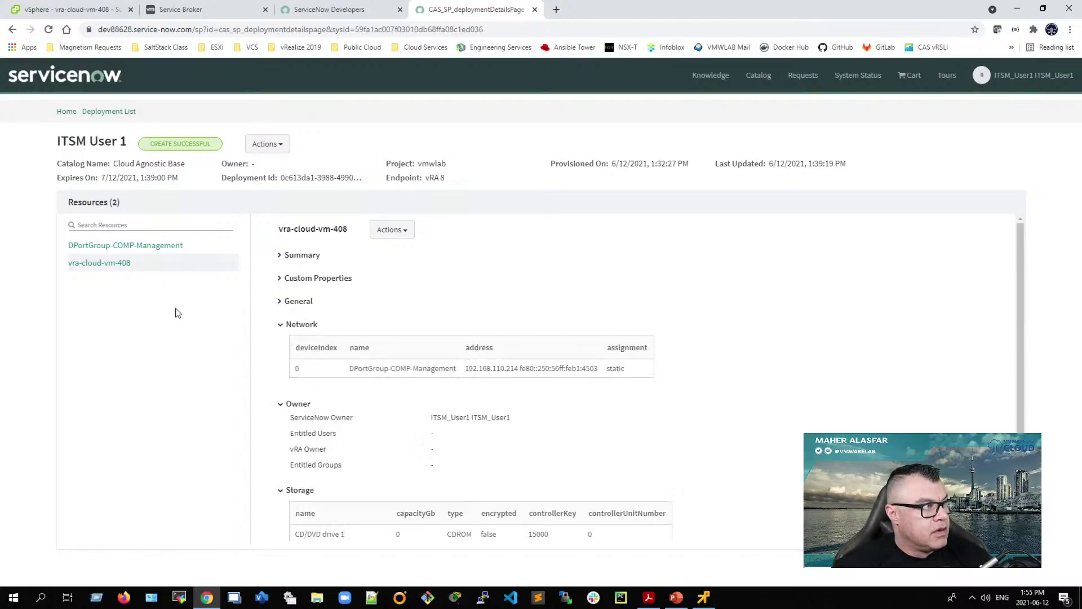
click(109, 115)
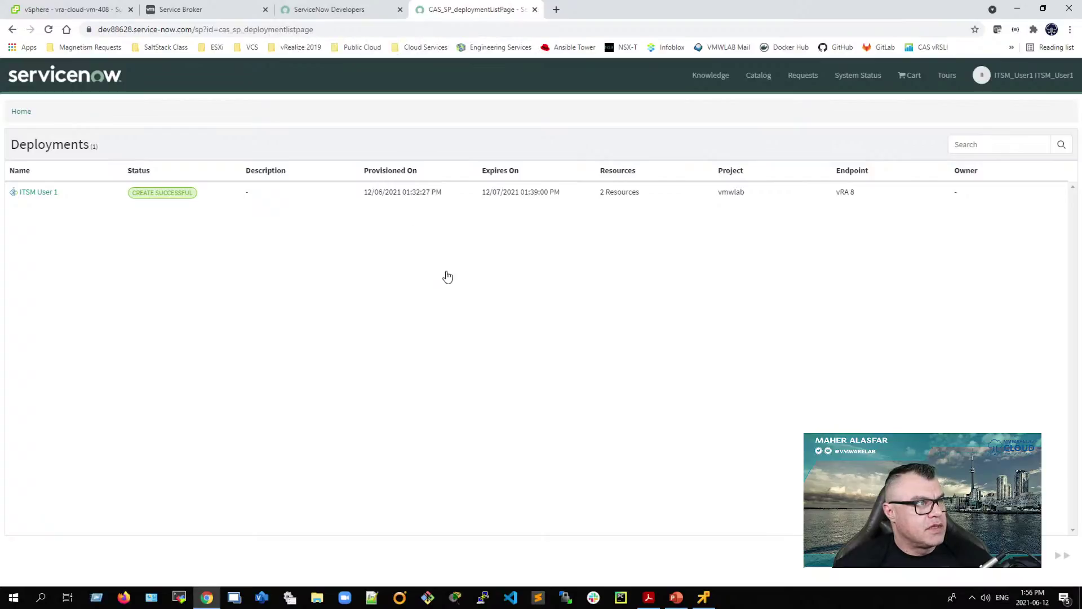
Step: Snap Chrome to the right half and scroll the PDF guide to page 27
key(super+Right)
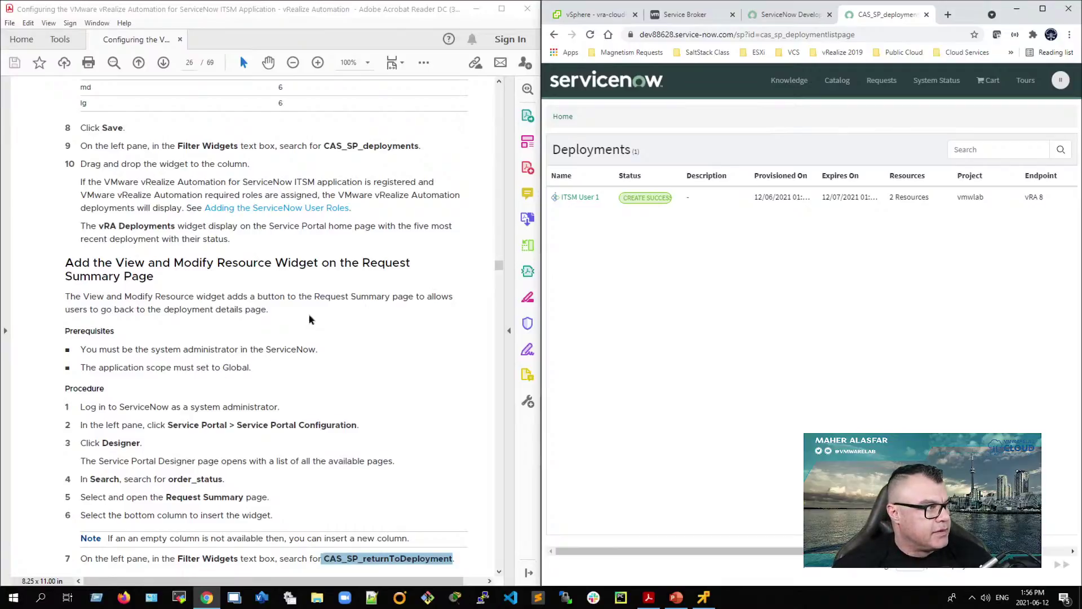
scroll(261, 332, down, 10)
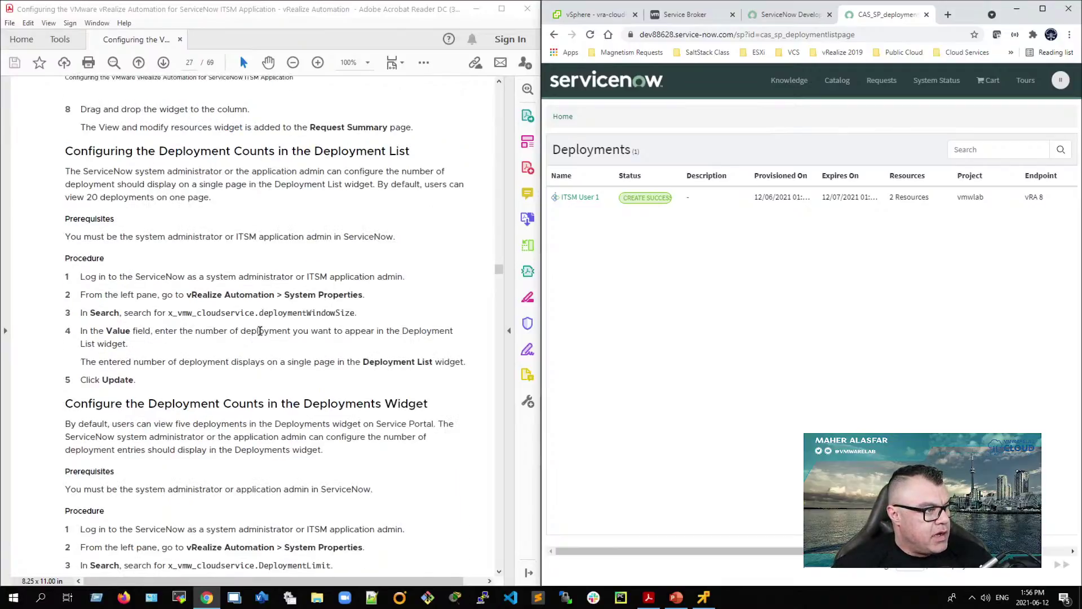
scroll(260, 331, down, 1)
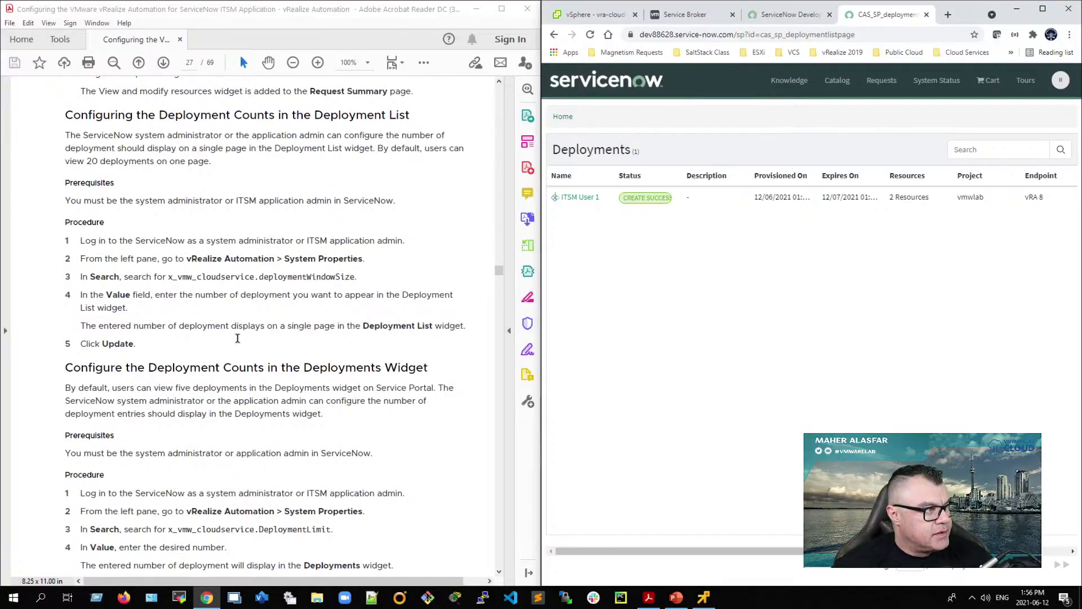
scroll(123, 367, down, 6)
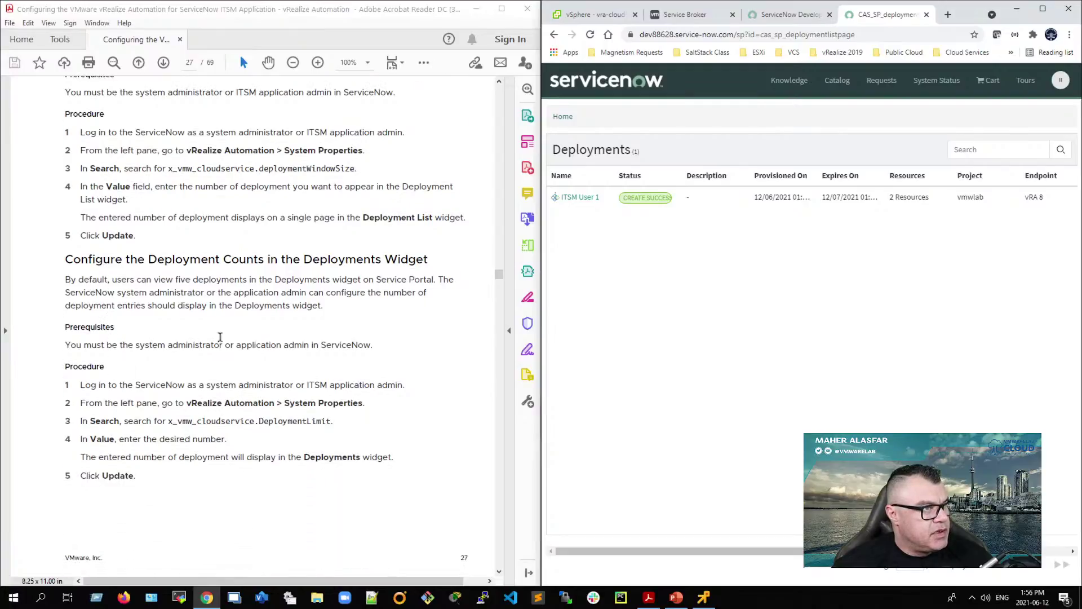
Step: Select the portal page path in Chrome's address bar
click(745, 35)
click(765, 35)
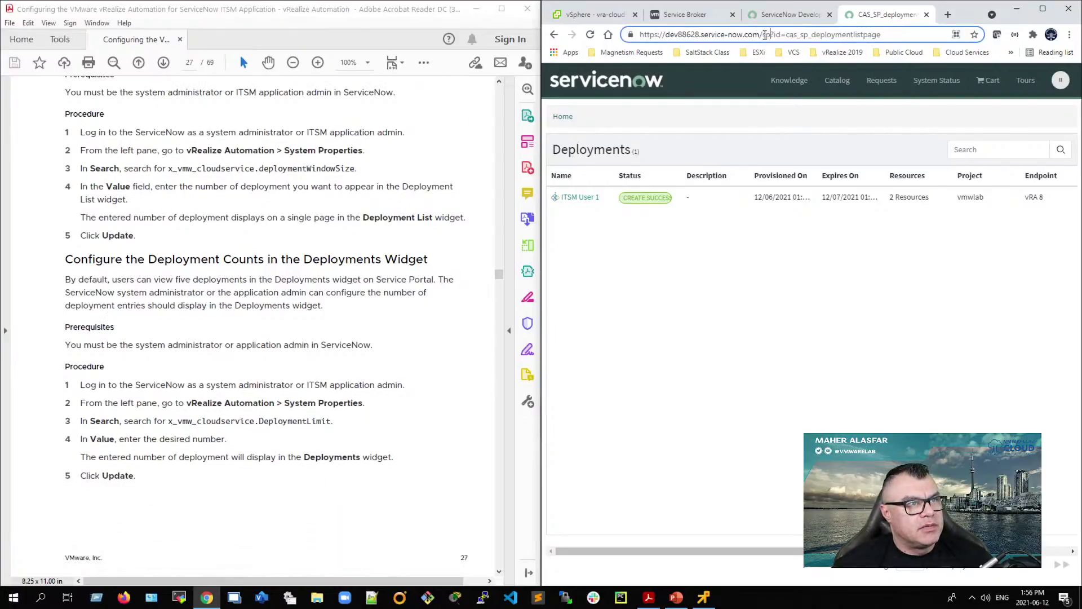
drag(763, 35, 888, 46)
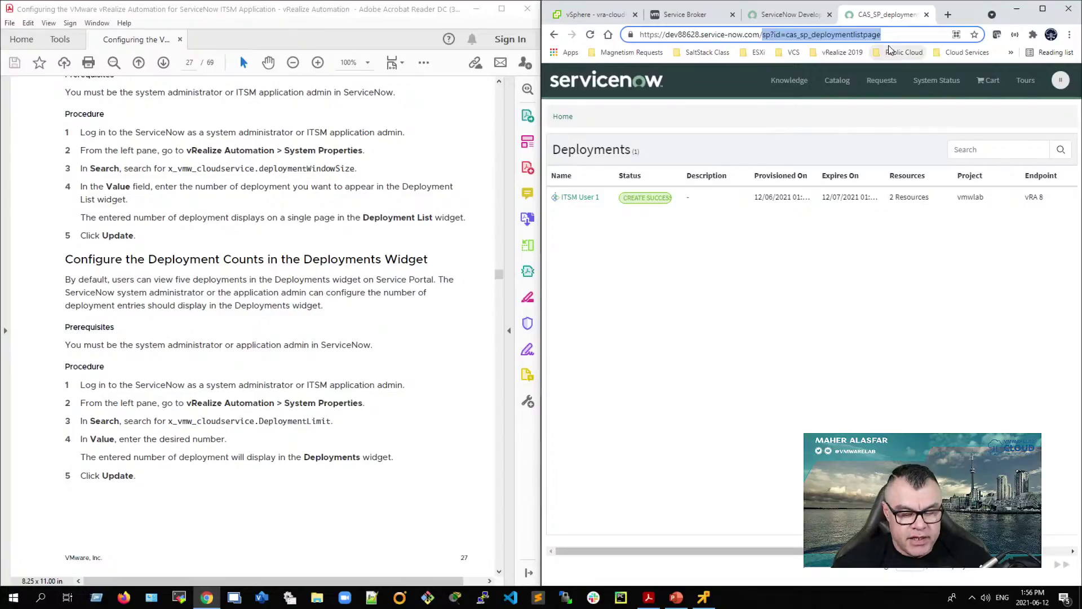
Step: Load the instance's root address and end impersonation, returning to the administrator account
key(BackSpace)
key(Return)
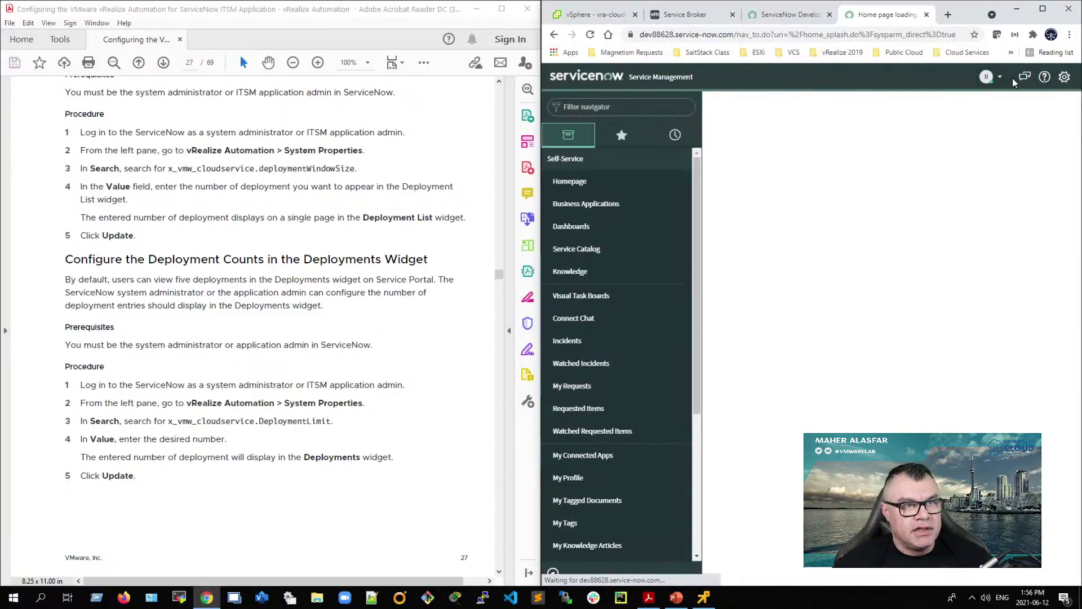
click(994, 78)
click(991, 77)
click(947, 129)
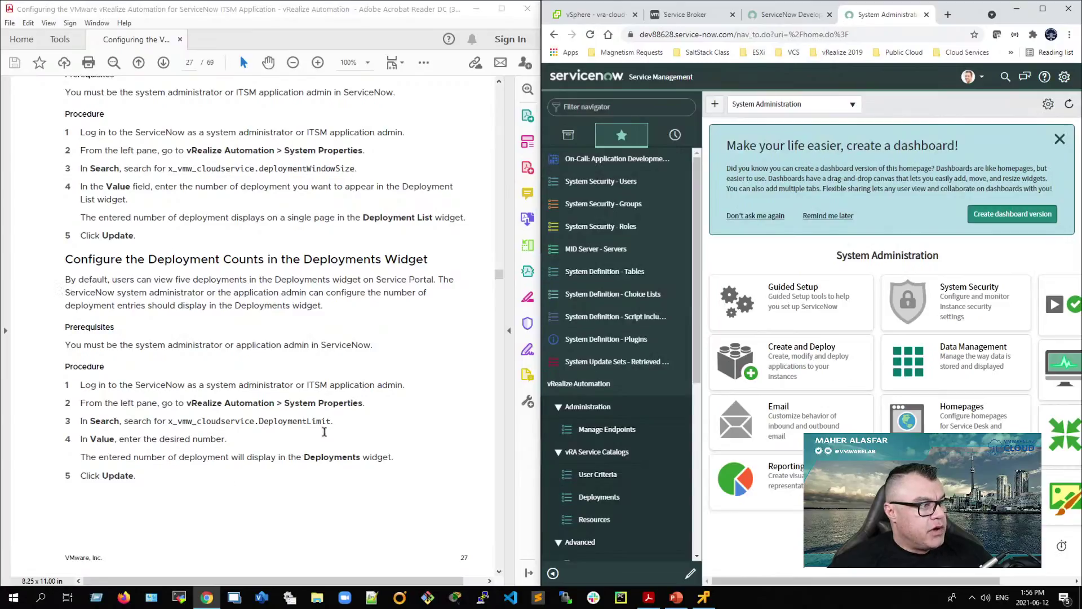
Step: Copy the DeploymentLimit property name from the guide and open the System Properties list
drag(283, 397, 363, 402)
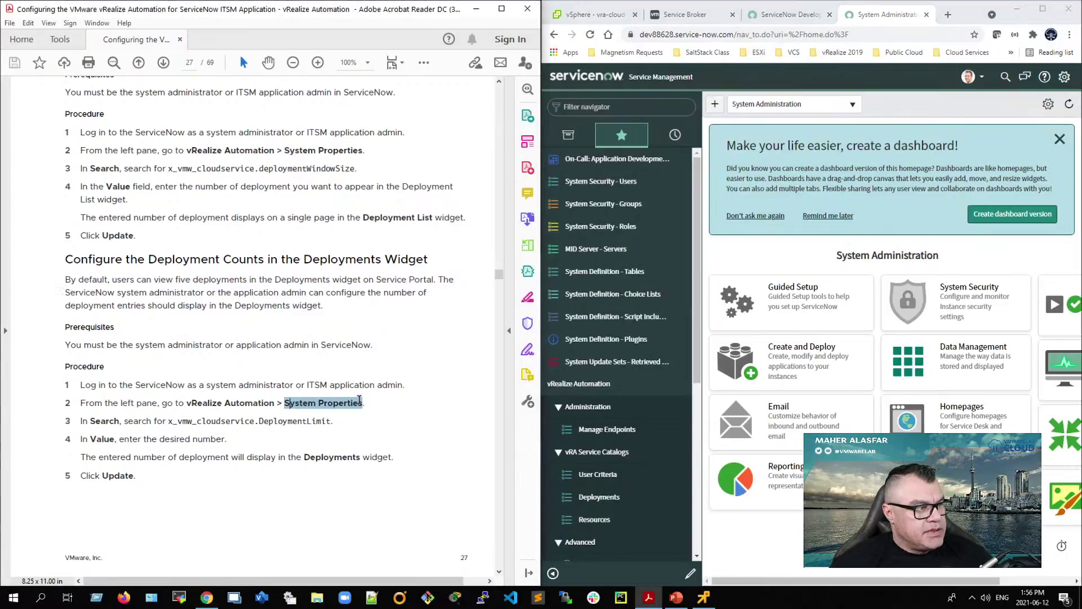
click(181, 421)
drag(172, 423, 331, 427)
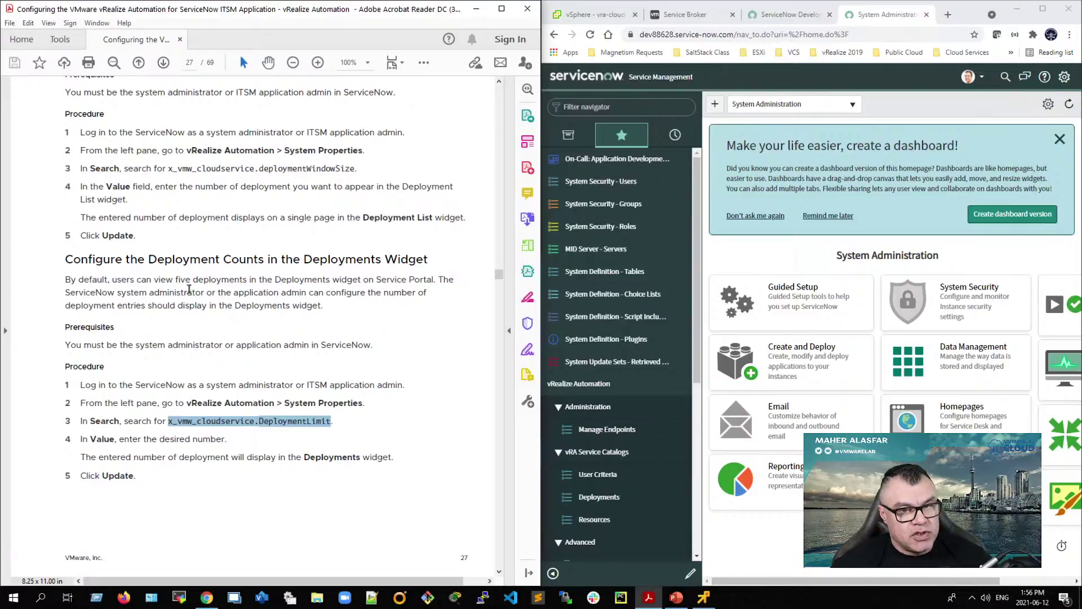
drag(173, 280, 256, 280)
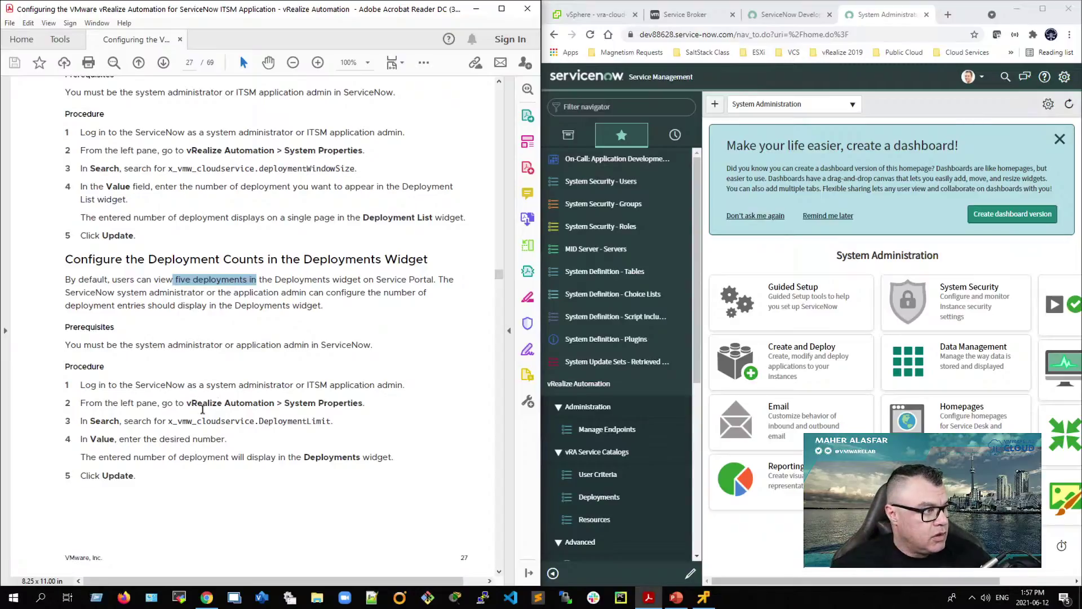
drag(167, 422, 330, 422)
right_click(315, 423)
click(338, 433)
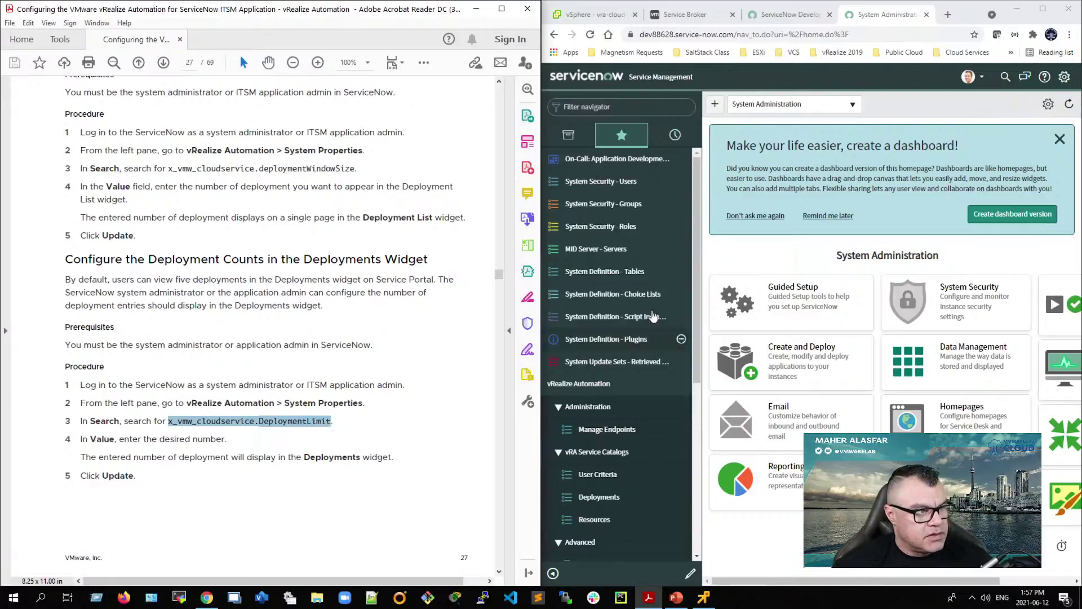
scroll(630, 248, down, 5)
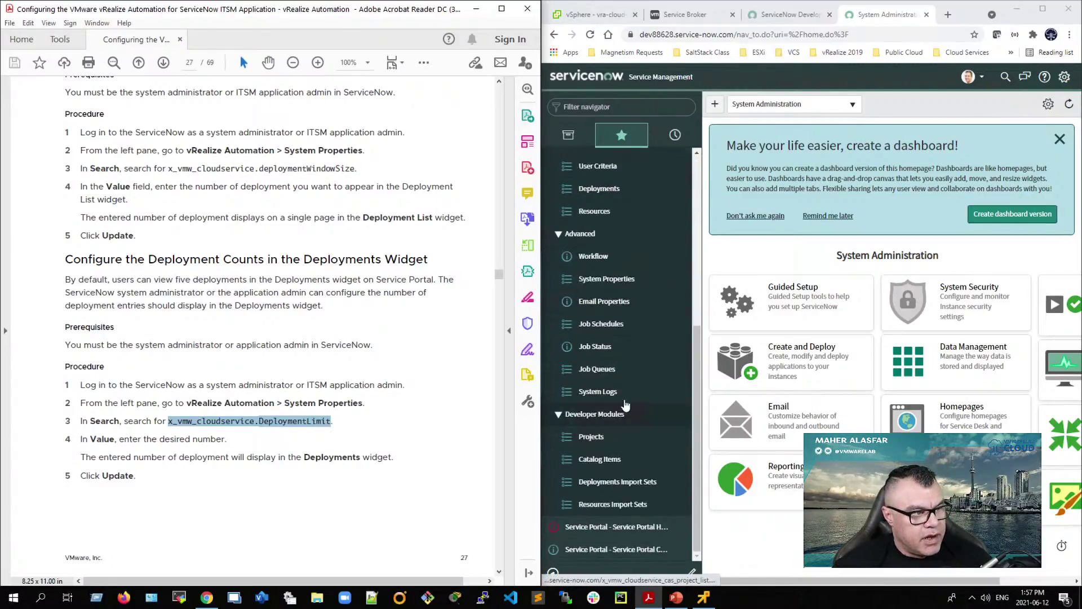
click(606, 278)
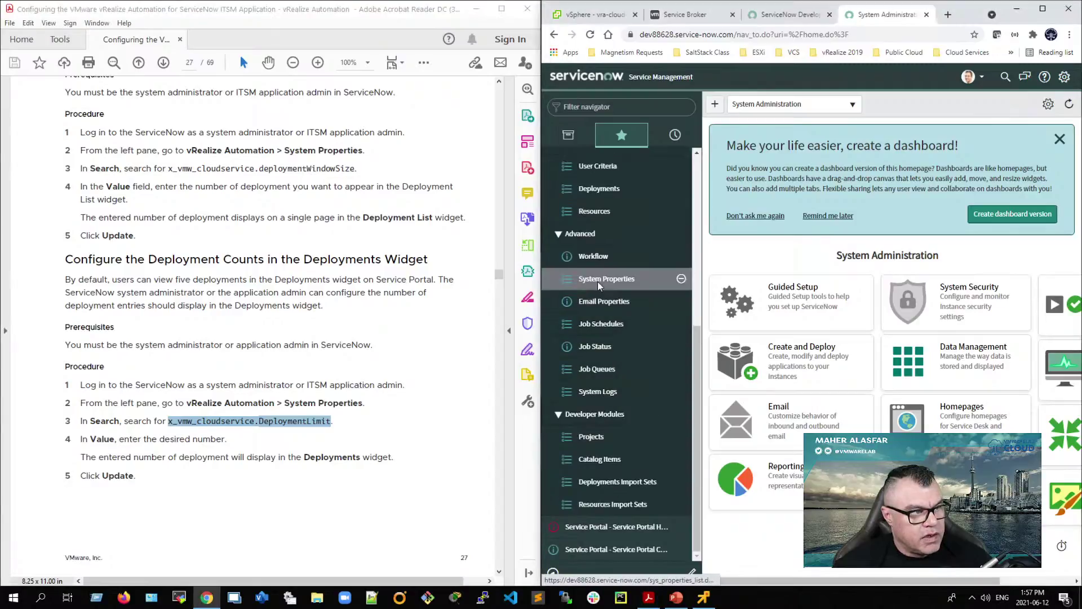
Step: Search System Properties for x_vmw_cloudservice.DeploymentLimit and start editing its value of 5
right_click(925, 104)
click(953, 195)
key(Return)
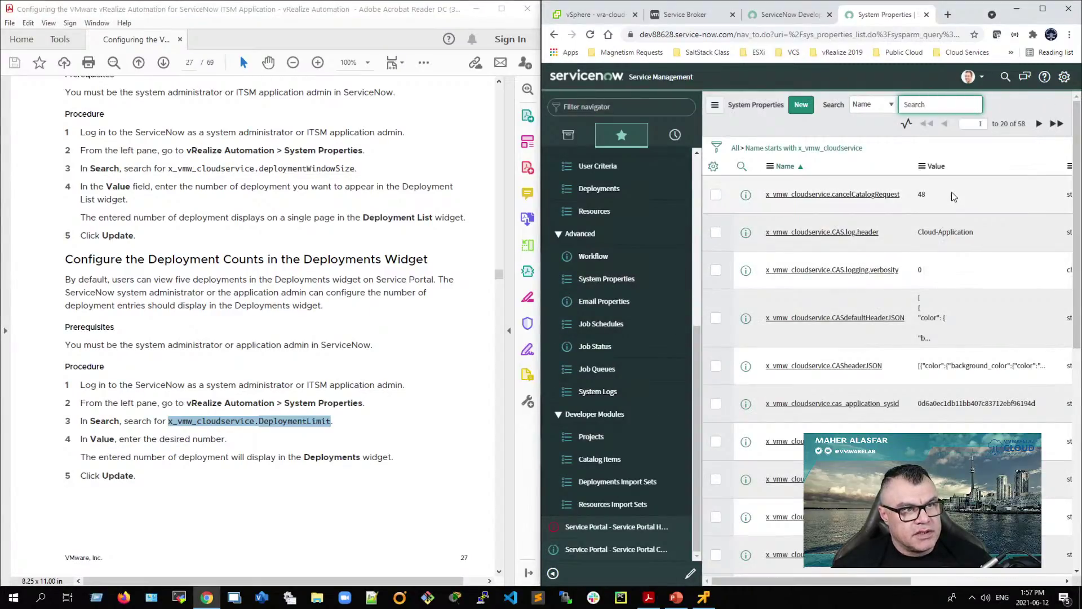
double_click(914, 220)
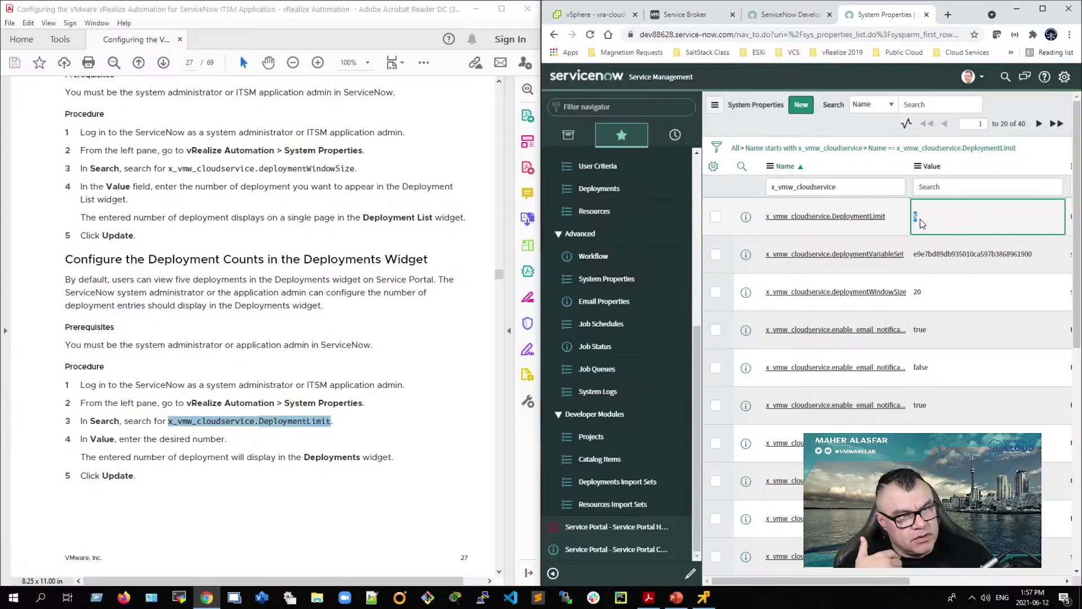
Step: In the PDF guide, highlight the default of 20 deployments per page and the deploymentWindowSize property name
click(245, 490)
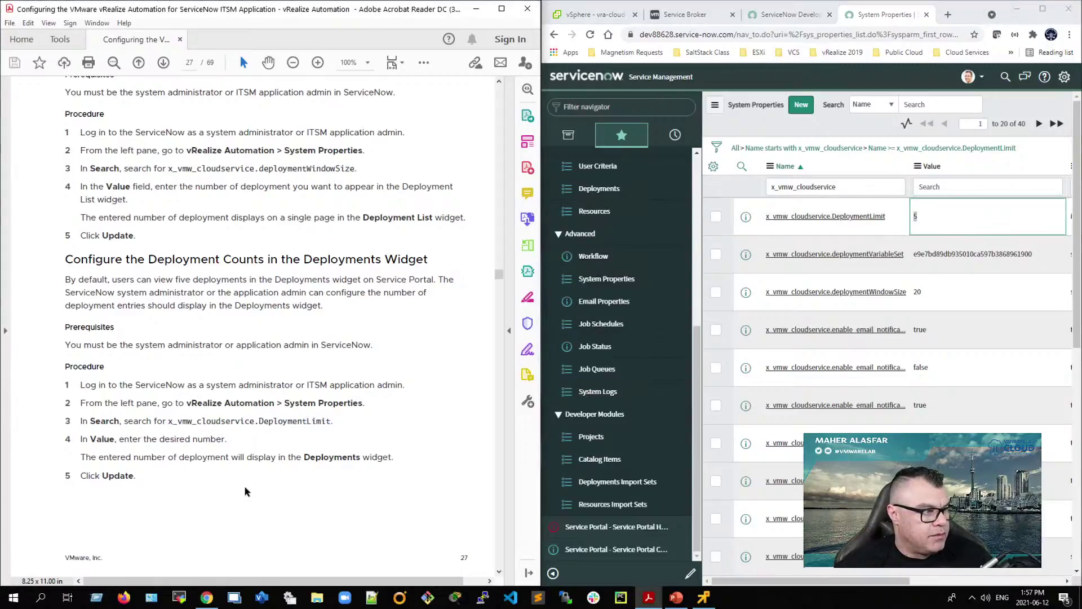
scroll(246, 491, down, 1)
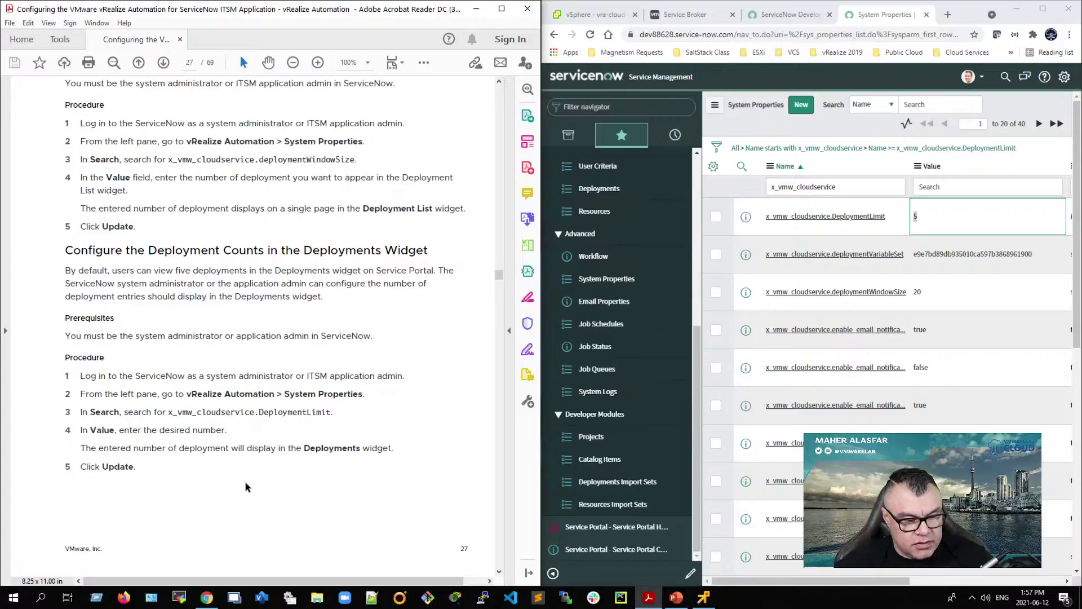
scroll(245, 488, down, 10)
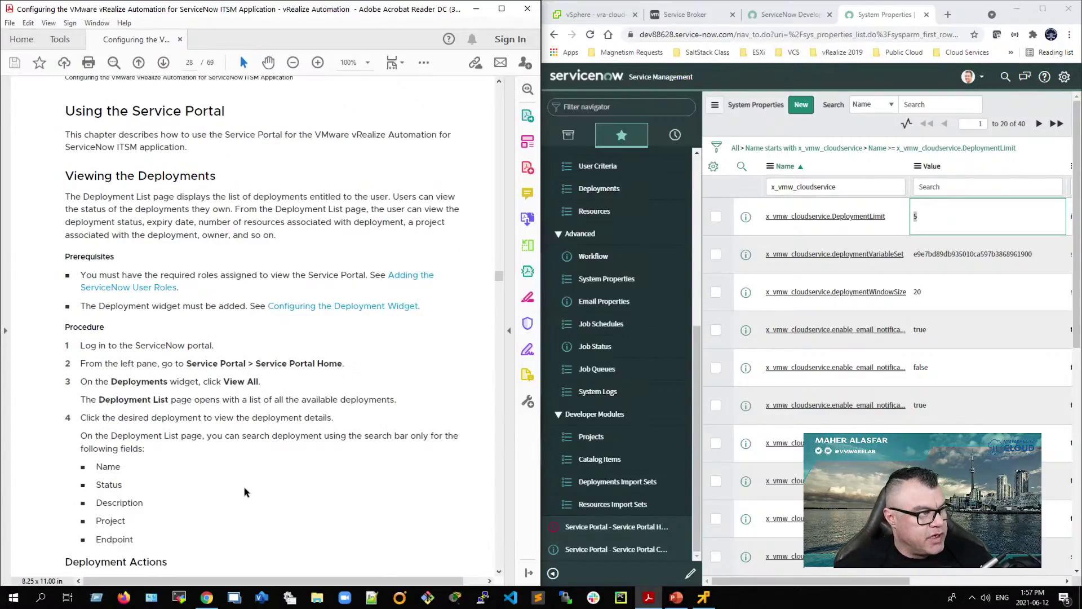
scroll(245, 491, up, 10)
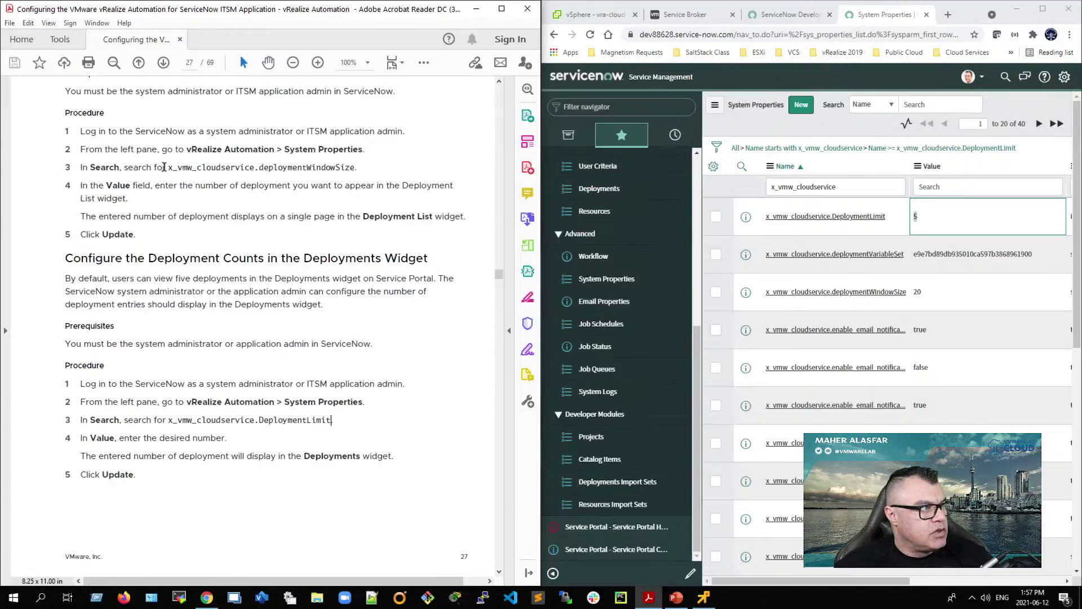
scroll(190, 304, up, 3)
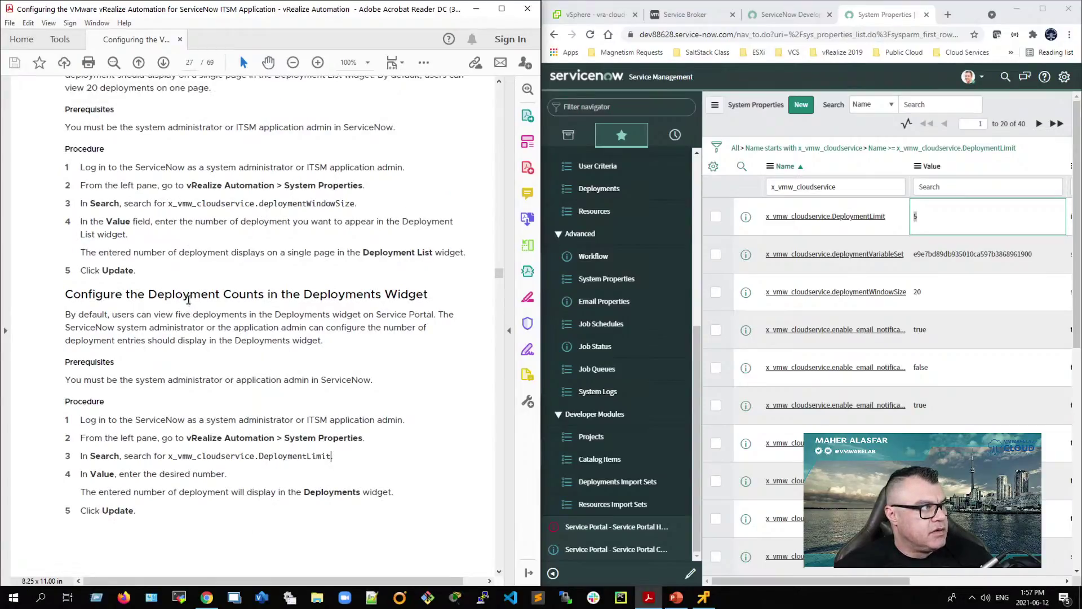
scroll(128, 189, up, 1)
drag(85, 125, 213, 125)
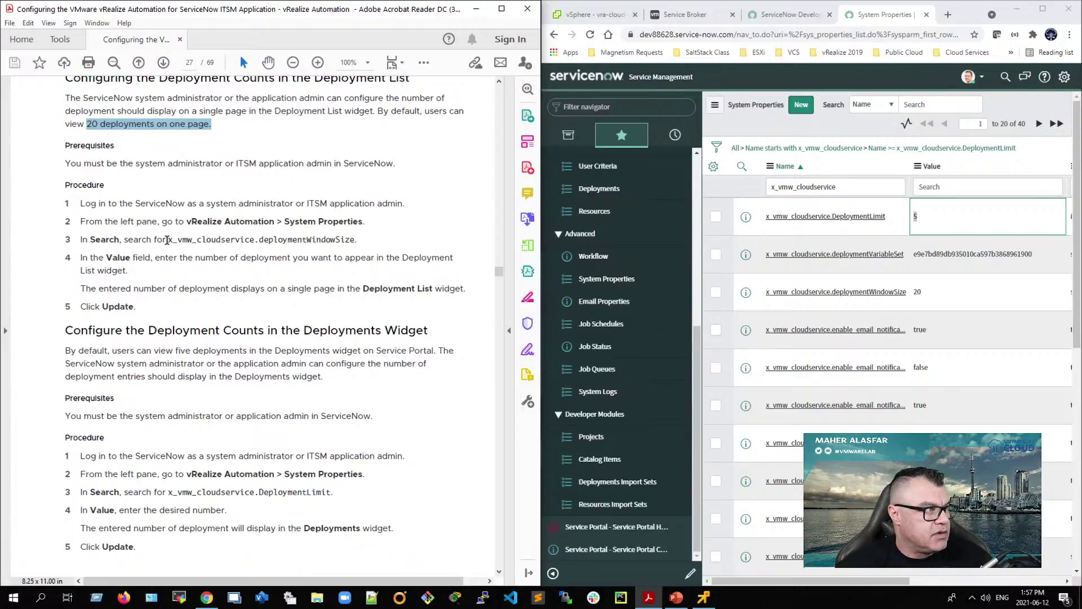
drag(168, 239, 349, 231)
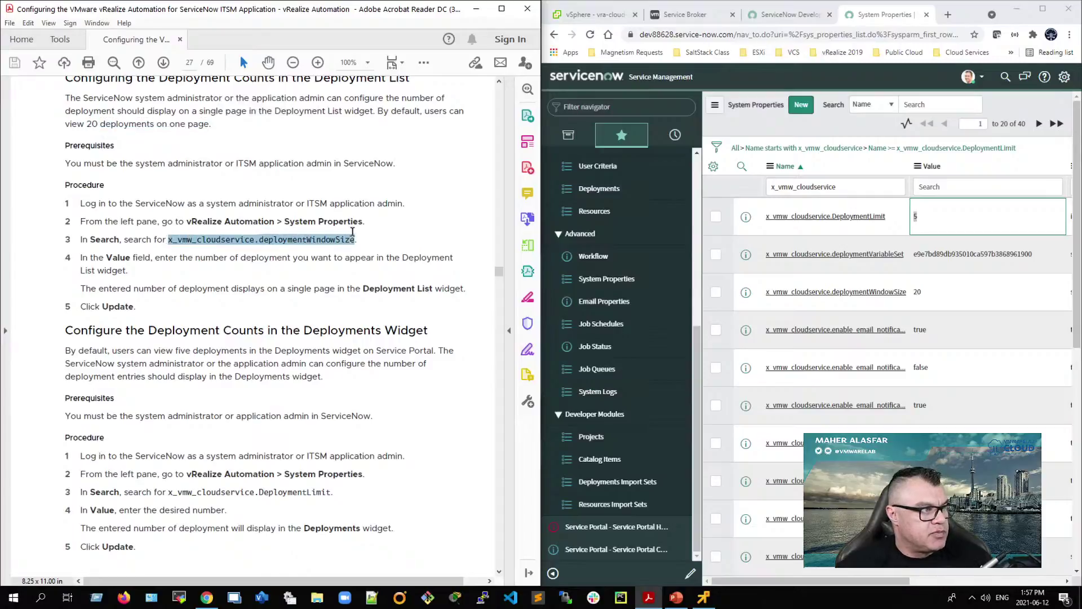
Step: Copy deploymentWindowSize from the guide, search System Properties for it, and open its record, valued 20
right_click(338, 244)
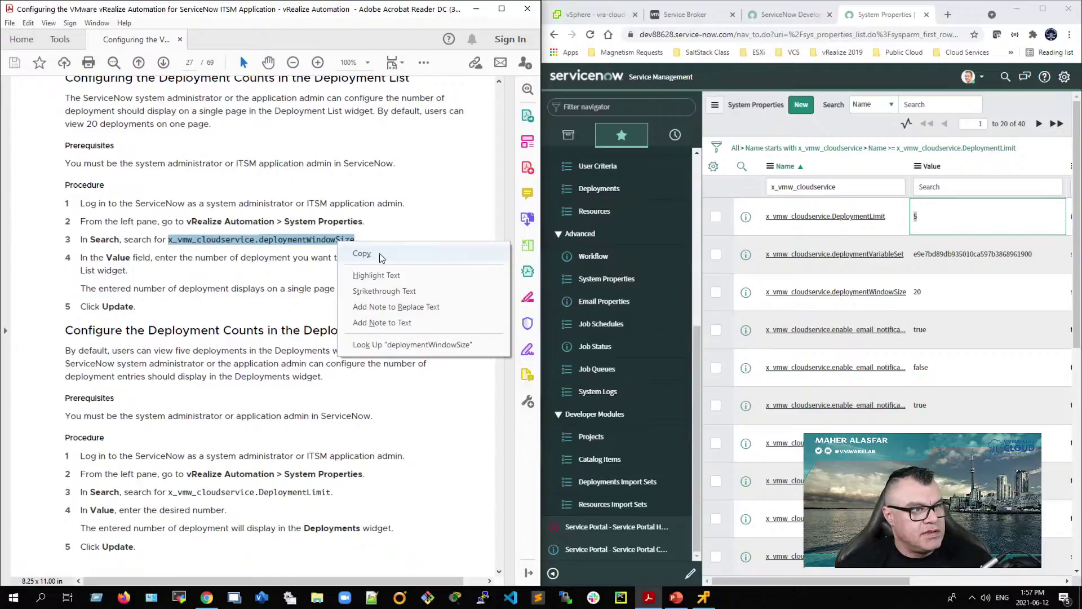
click(380, 252)
click(943, 105)
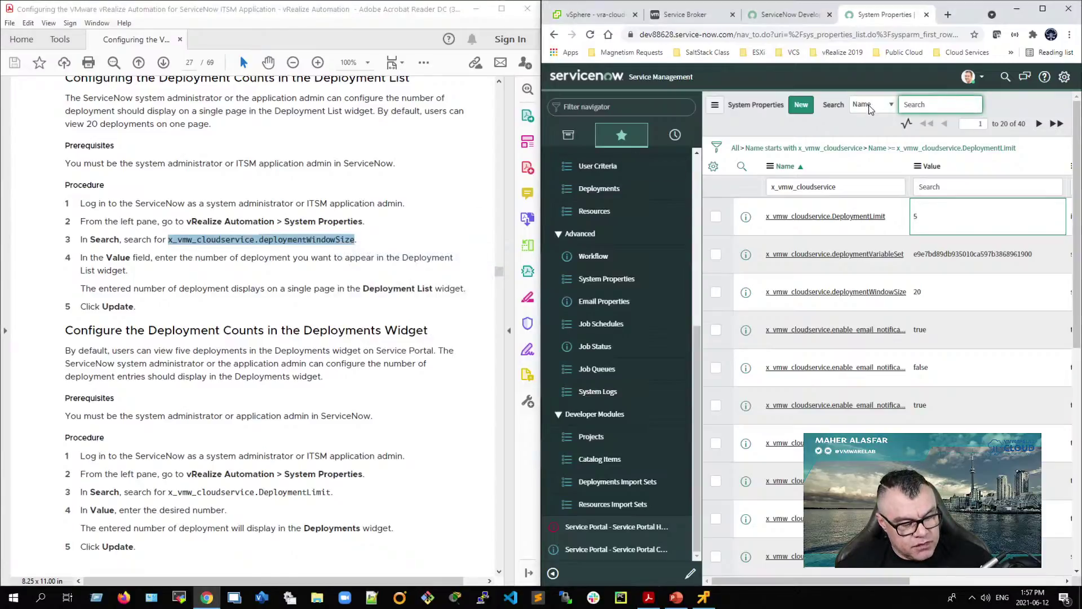
key(ctrl+v)
key(Return)
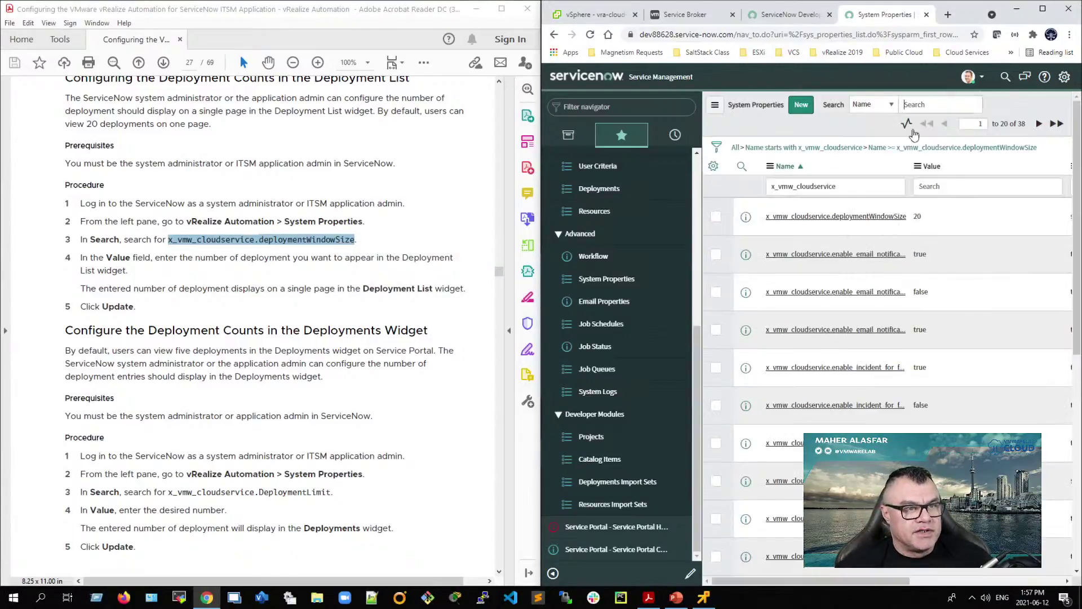
double_click(915, 220)
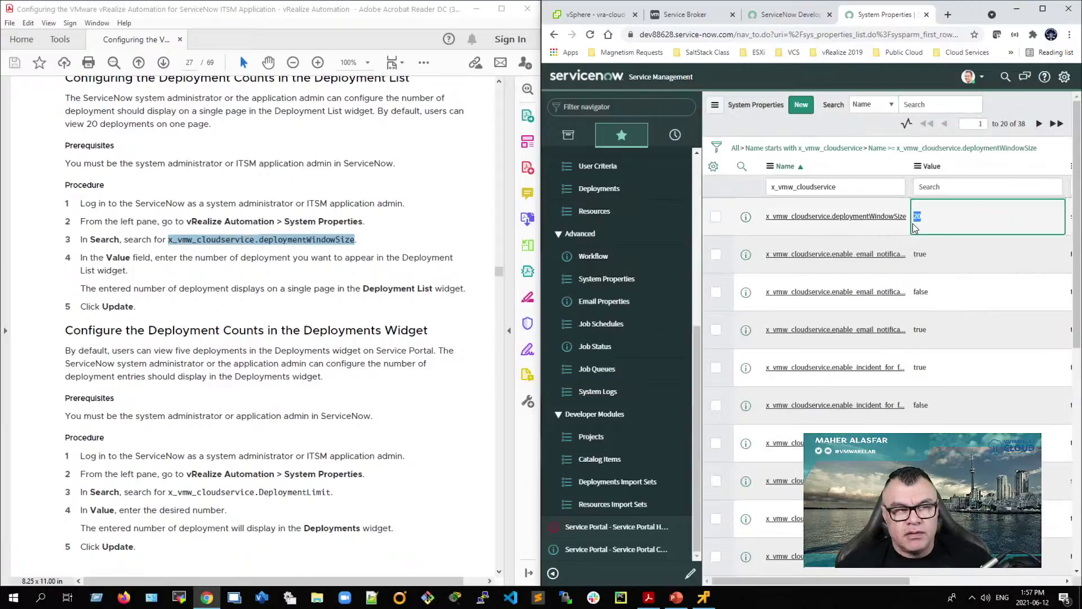
click(826, 219)
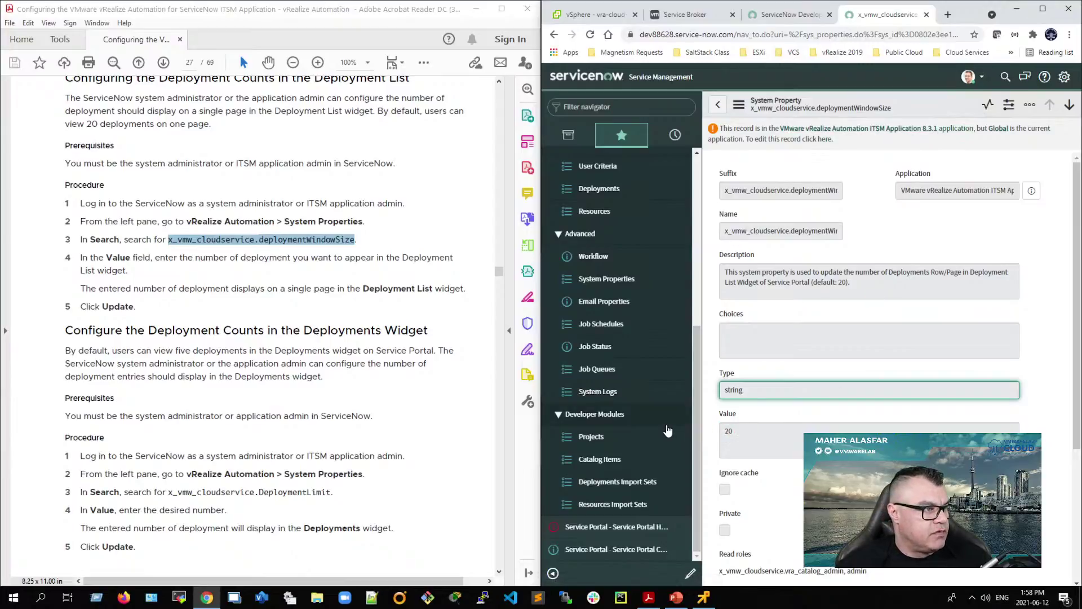
Step: In the PDF guide, highlight the Deployment List counts and Deployments Widget counts headings
click(225, 330)
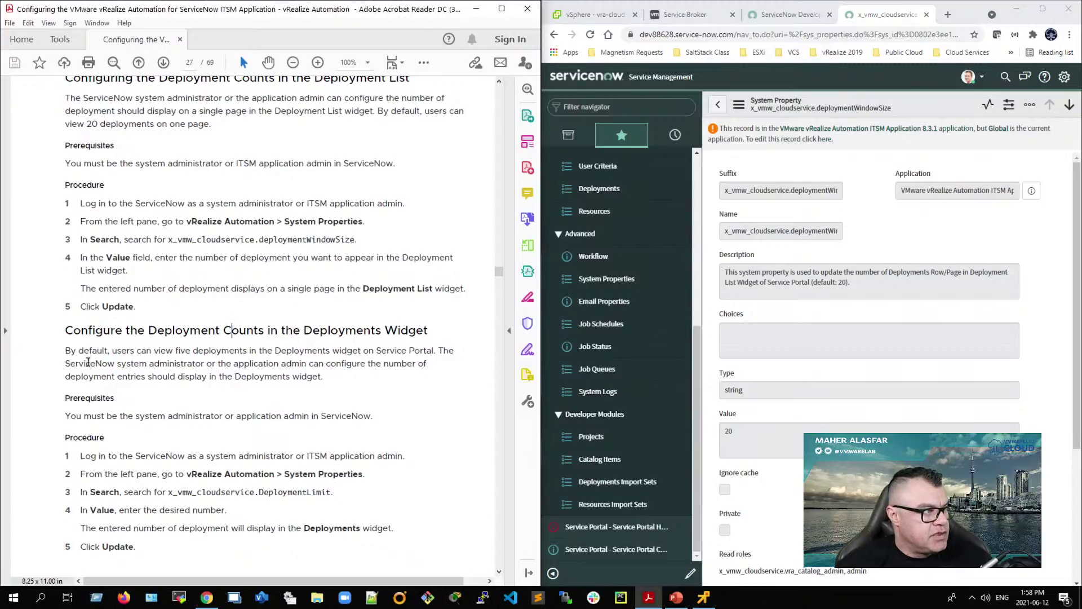
scroll(221, 365, up, 1)
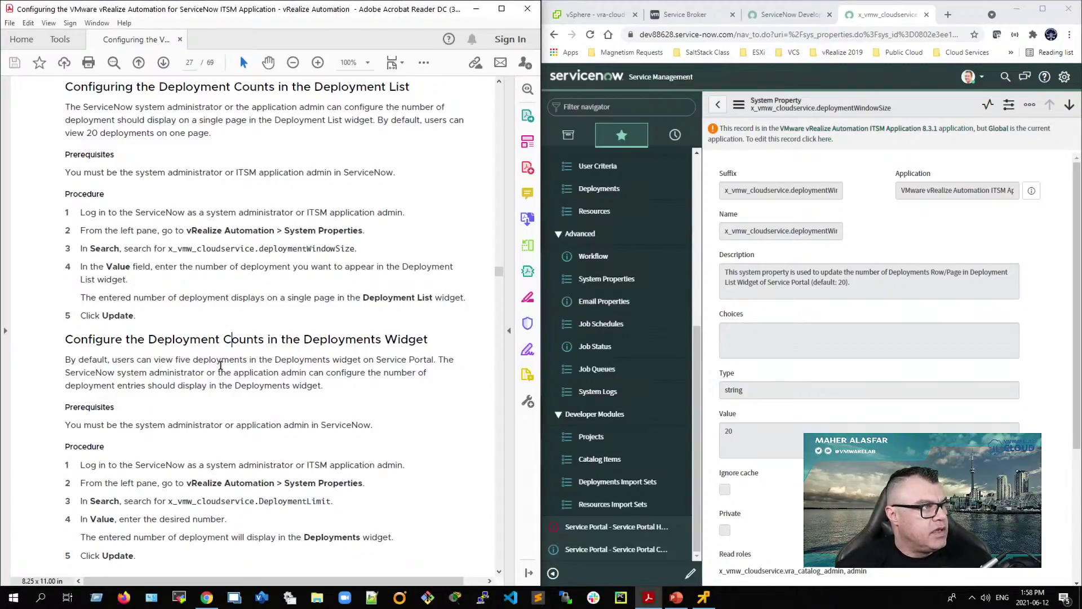
drag(158, 113, 422, 112)
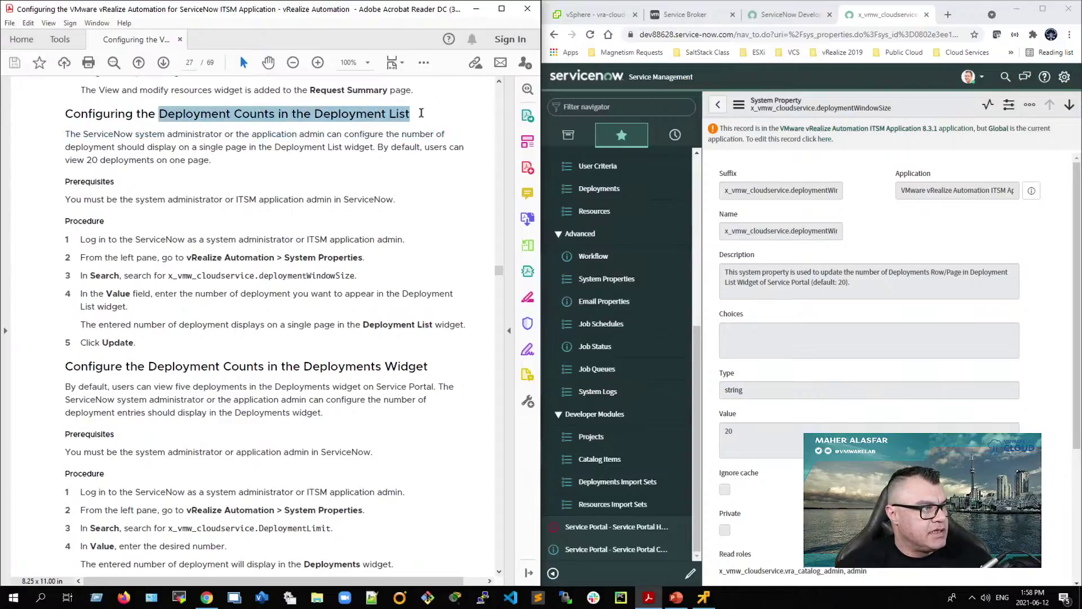
scroll(178, 439, down, 1)
drag(150, 349, 399, 346)
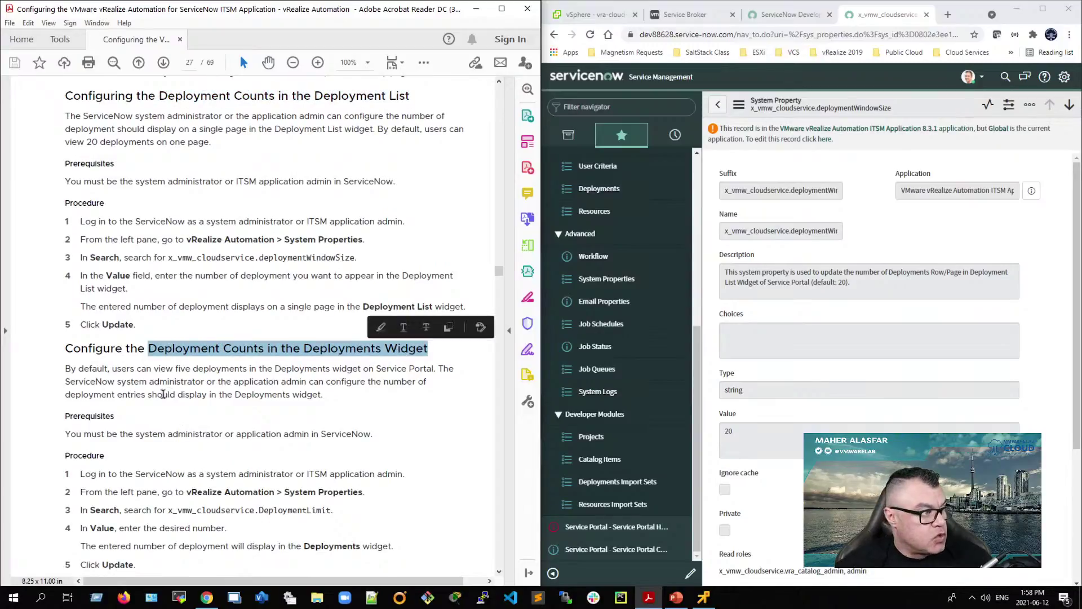
Step: Scroll ahead in the guide and highlight the Viewing the Deployments heading
scroll(164, 395, down, 3)
scroll(165, 398, down, 3)
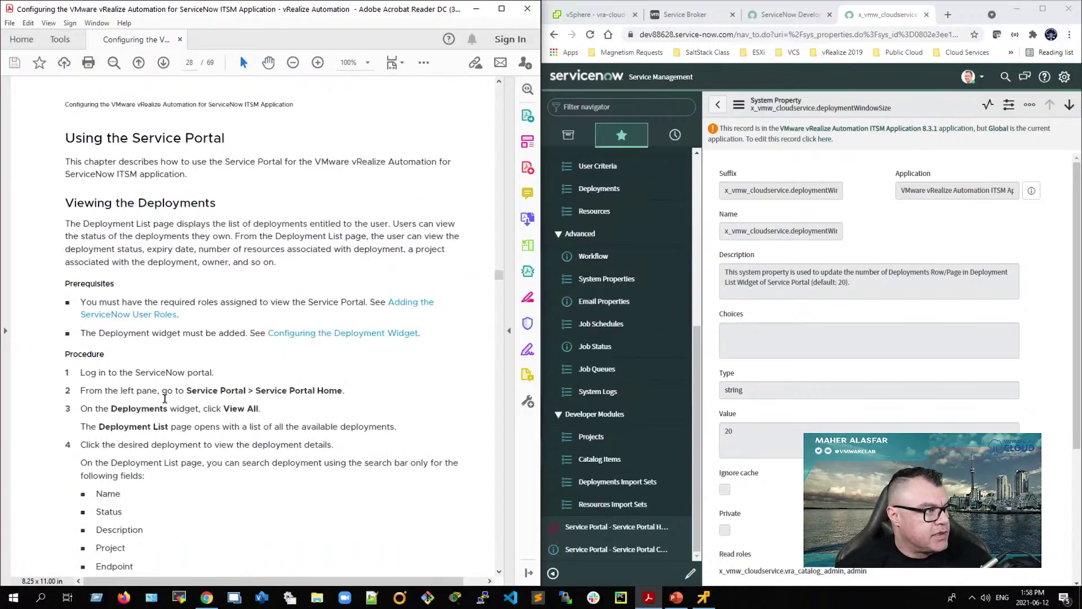
scroll(164, 398, down, 1)
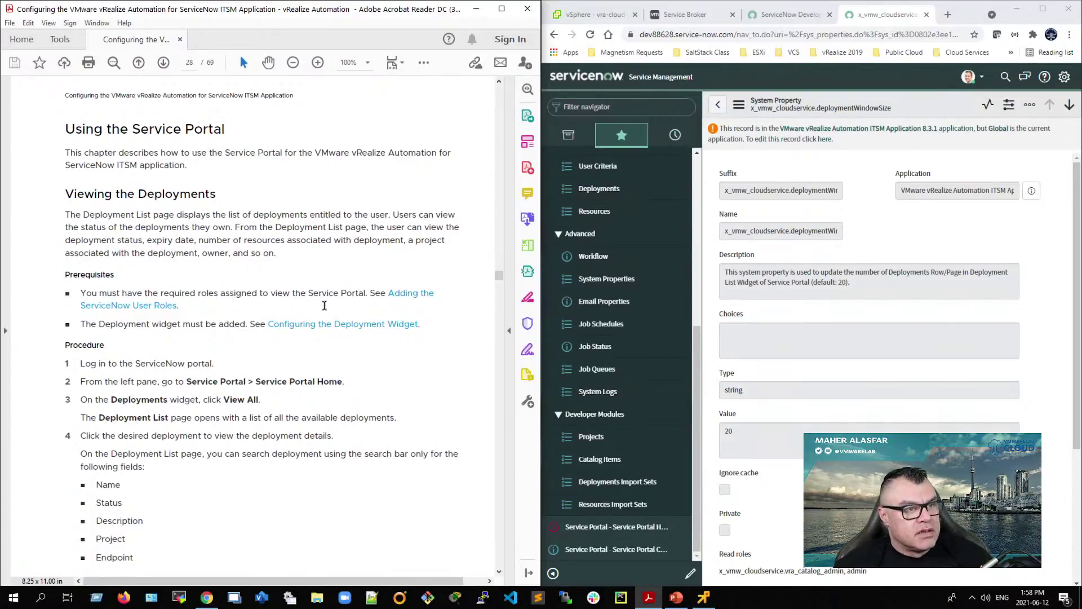
scroll(294, 419, down, 2)
scroll(295, 418, down, 15)
scroll(294, 422, down, 1)
scroll(294, 420, up, 12)
scroll(294, 418, up, 4)
drag(57, 110, 251, 133)
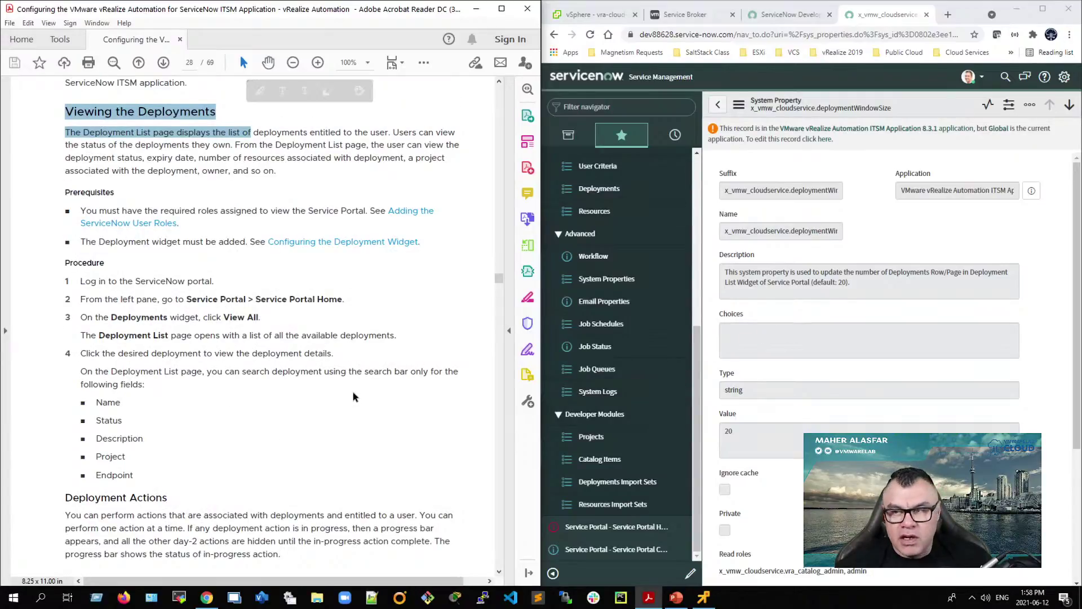
Step: Continue to page 30's Reconfiguring the Service Portal section on setting the vRA Servicenow UI property to true
scroll(314, 407, down, 10)
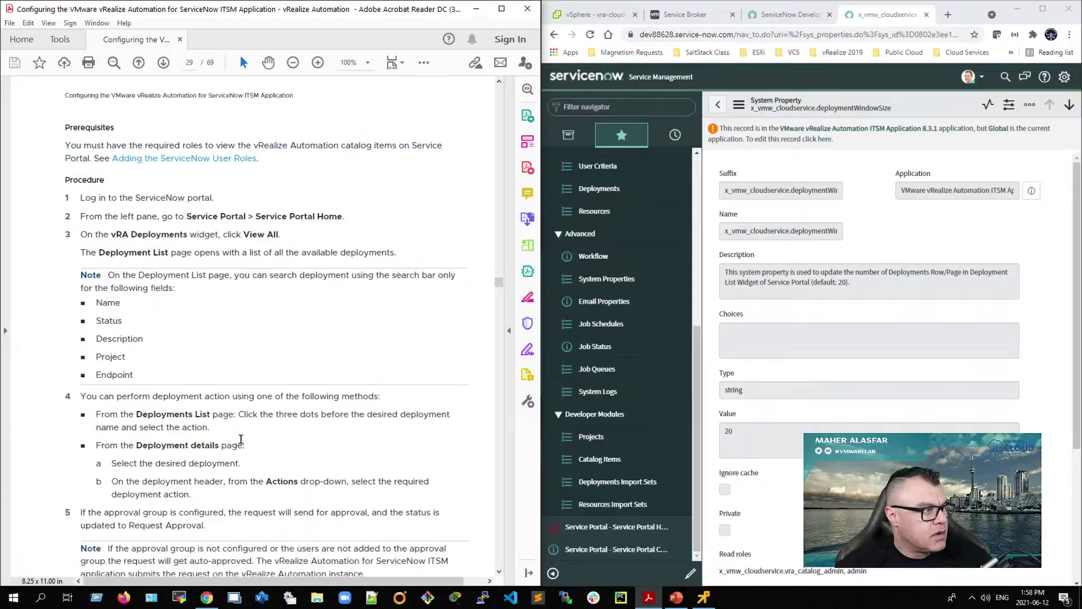
scroll(192, 467, down, 5)
scroll(190, 468, down, 12)
scroll(191, 469, down, 5)
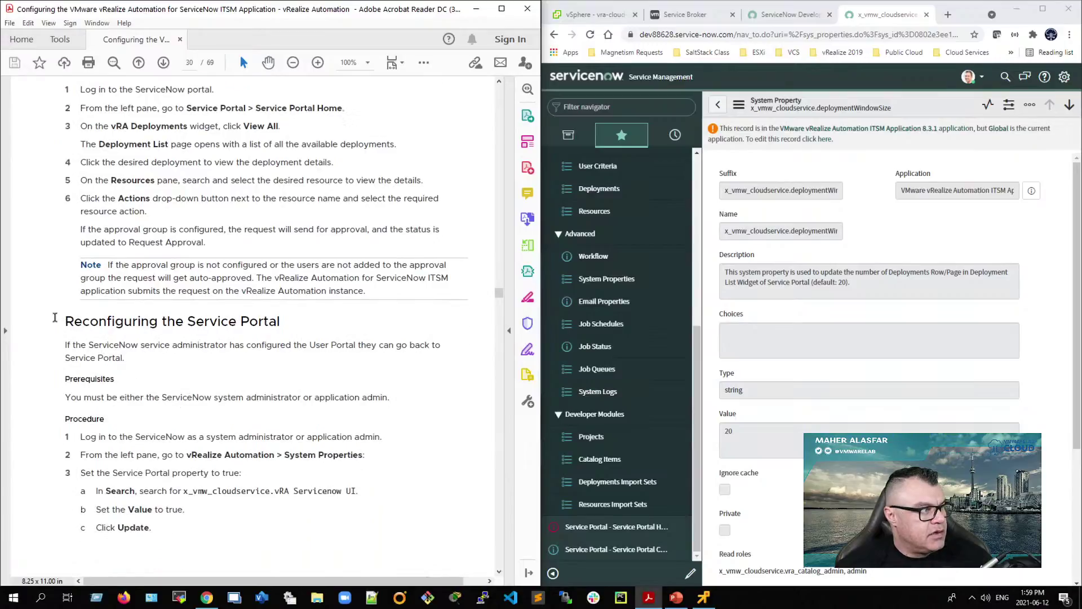
drag(57, 320, 299, 320)
scroll(286, 389, down, 3)
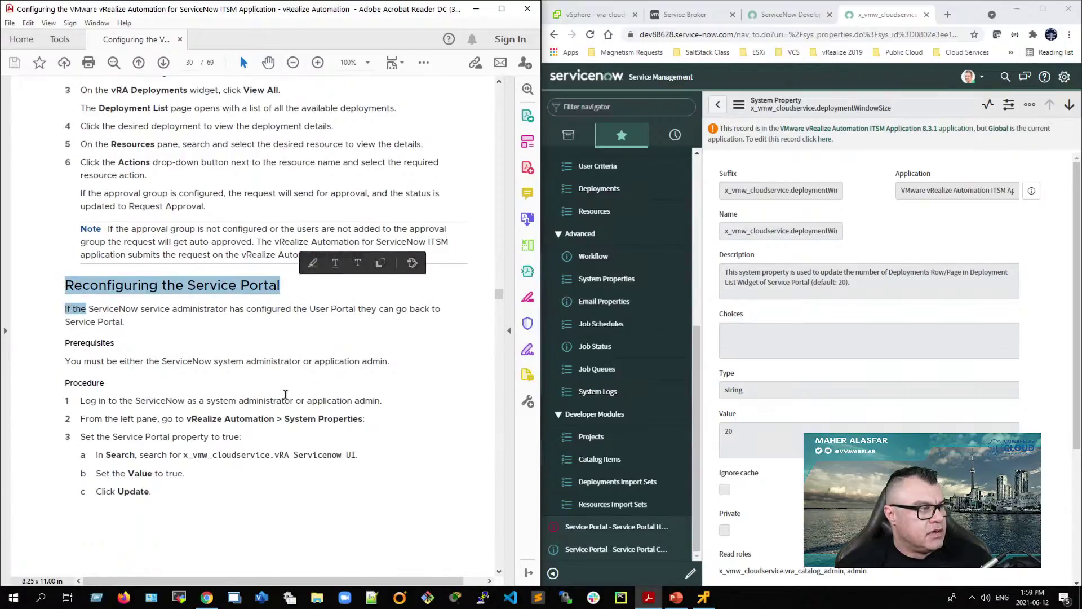
click(147, 315)
scroll(146, 316, down, 5)
scroll(146, 317, up, 5)
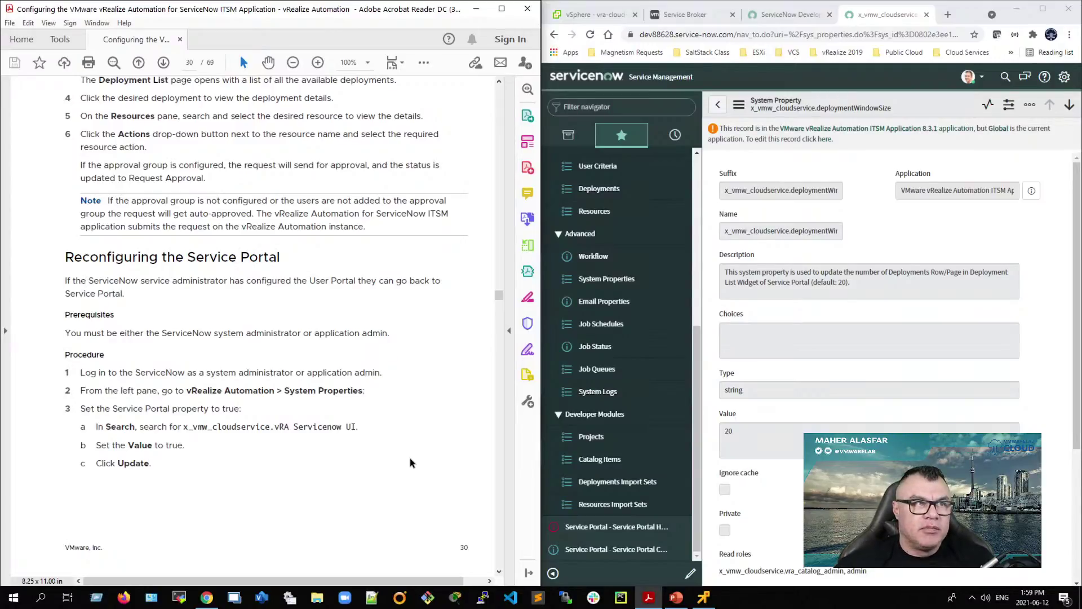
Step: Maximize Chrome and go to vmwarelab.org in a new tab
click(1042, 9)
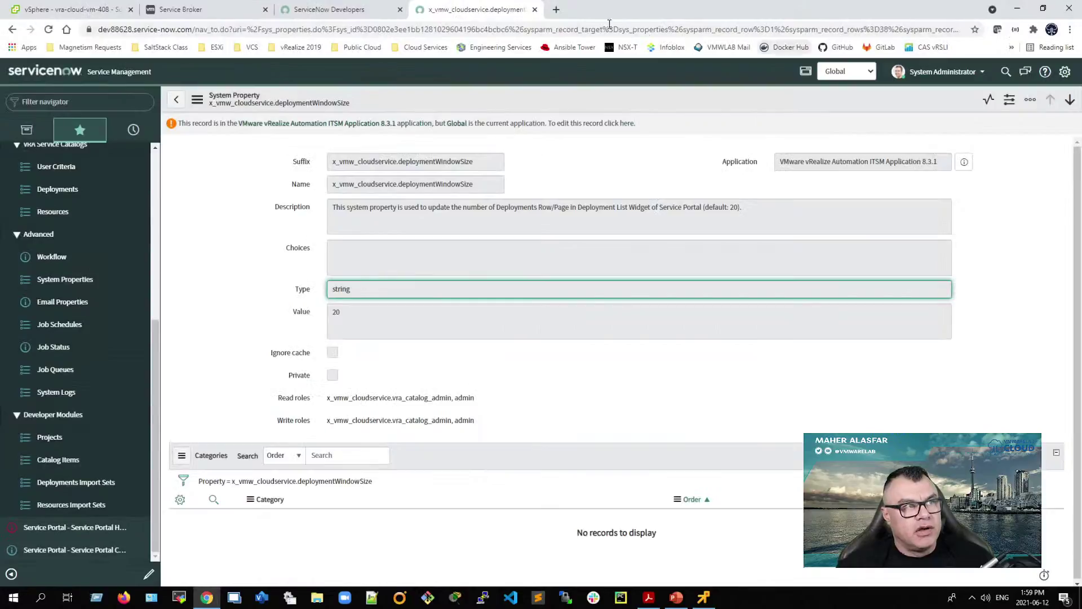
click(556, 9)
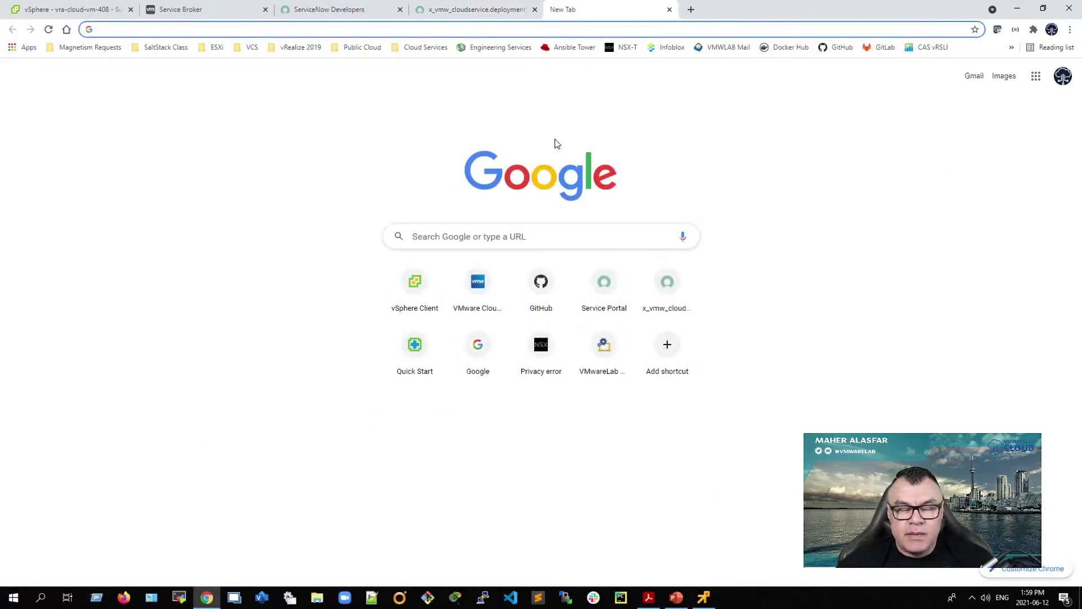
click(496, 31)
text(vmwar)
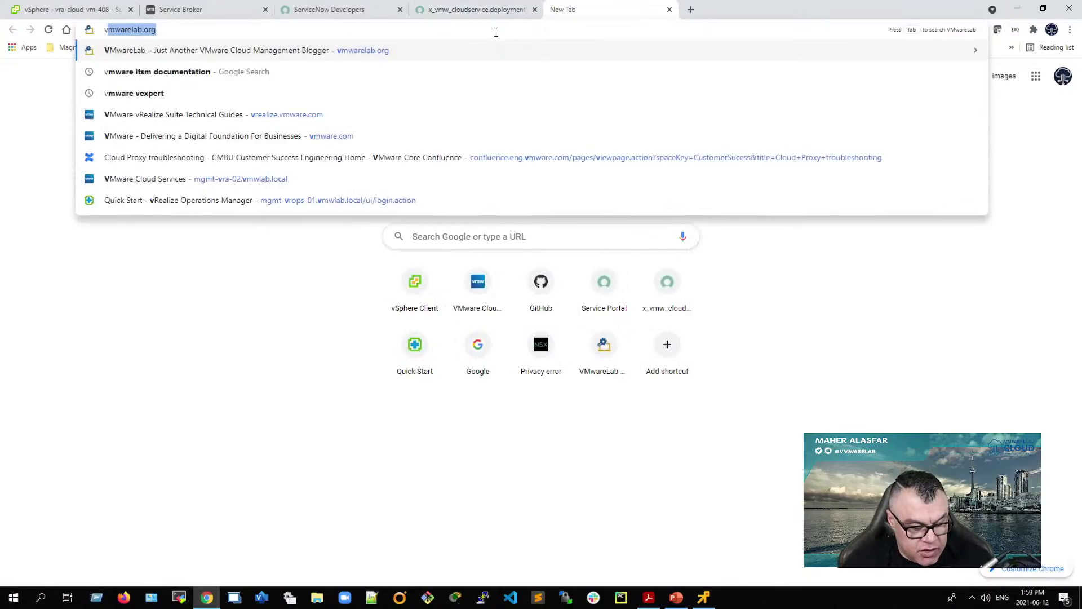
text(e)
key(Return)
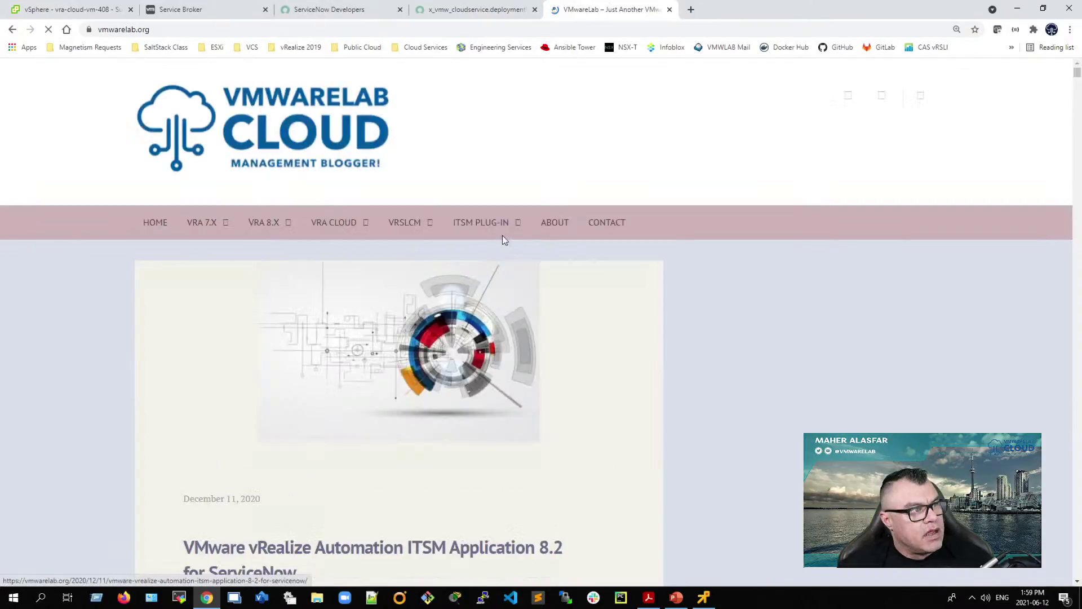
Step: From the ITSM PLUG-IN menu, open the ITSM Application 8.2 for ServiceNow post and view its video series list
mouse_move(426, 216)
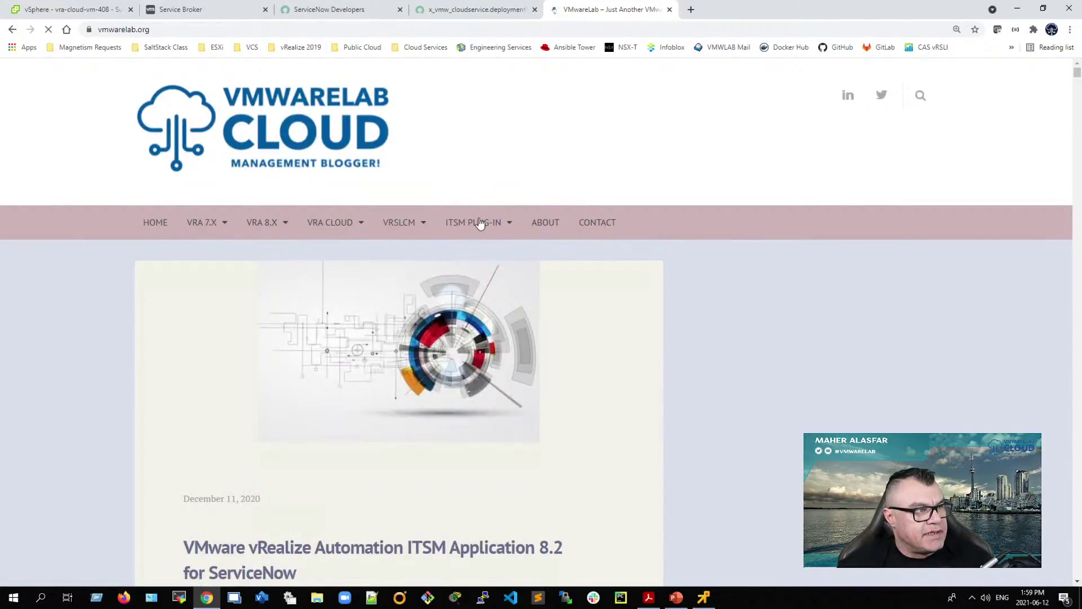
mouse_move(478, 222)
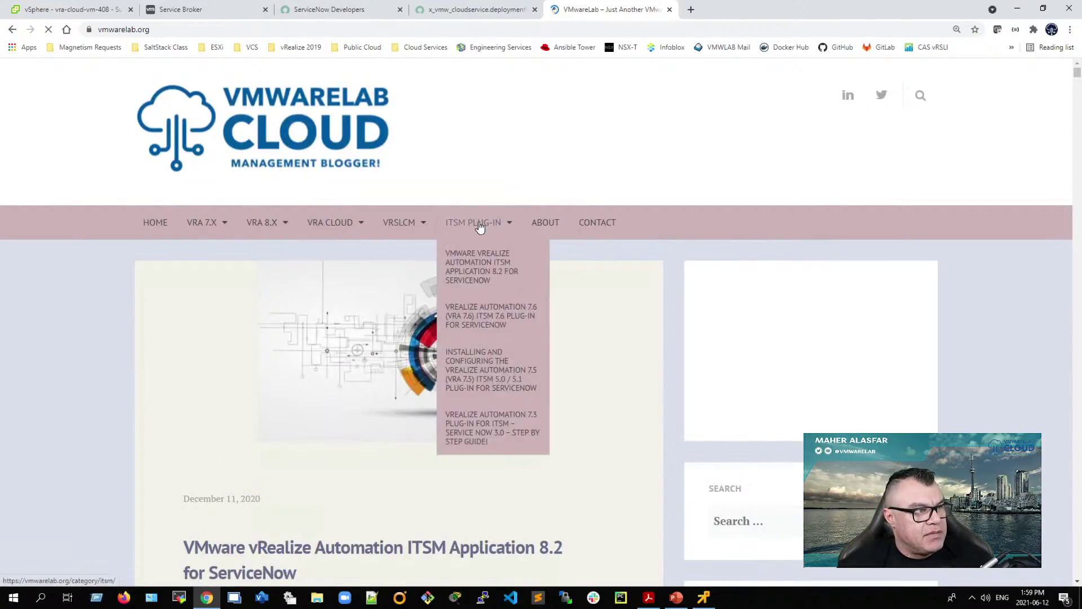
click(506, 267)
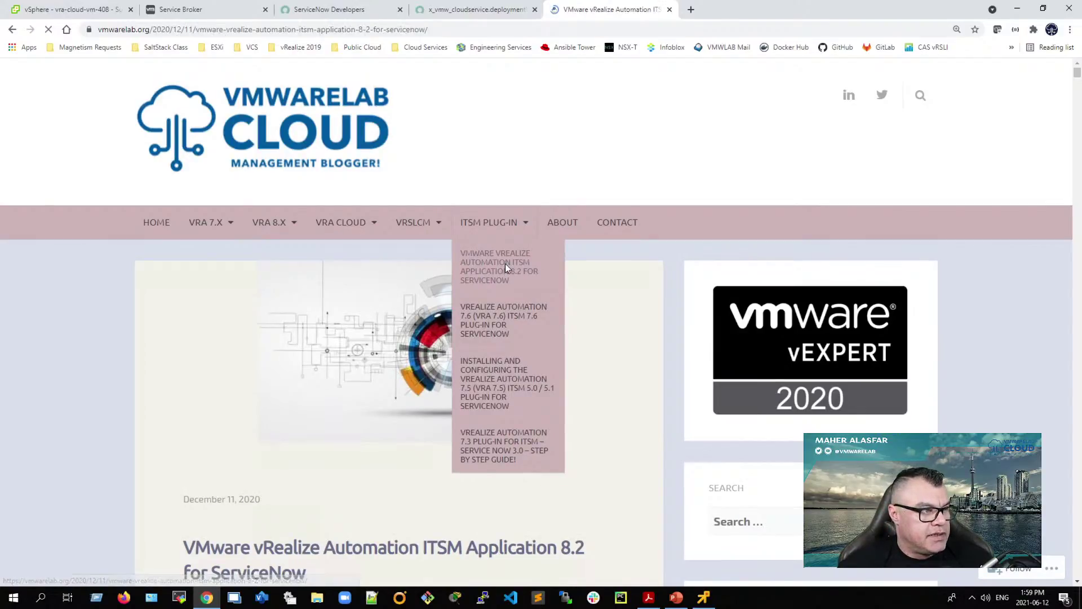
scroll(370, 343, down, 10)
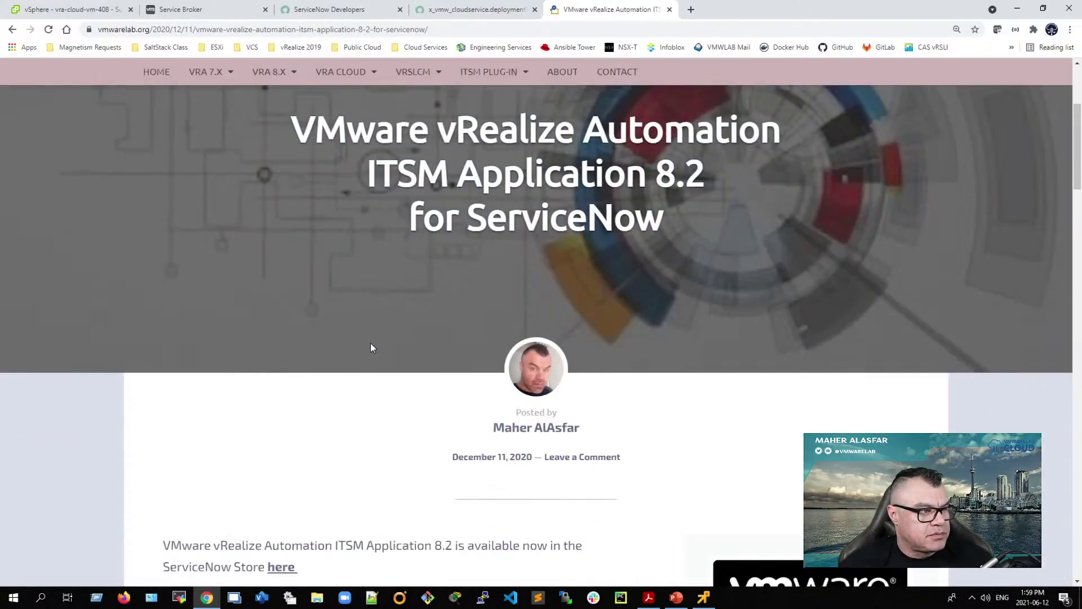
scroll(372, 349, down, 10)
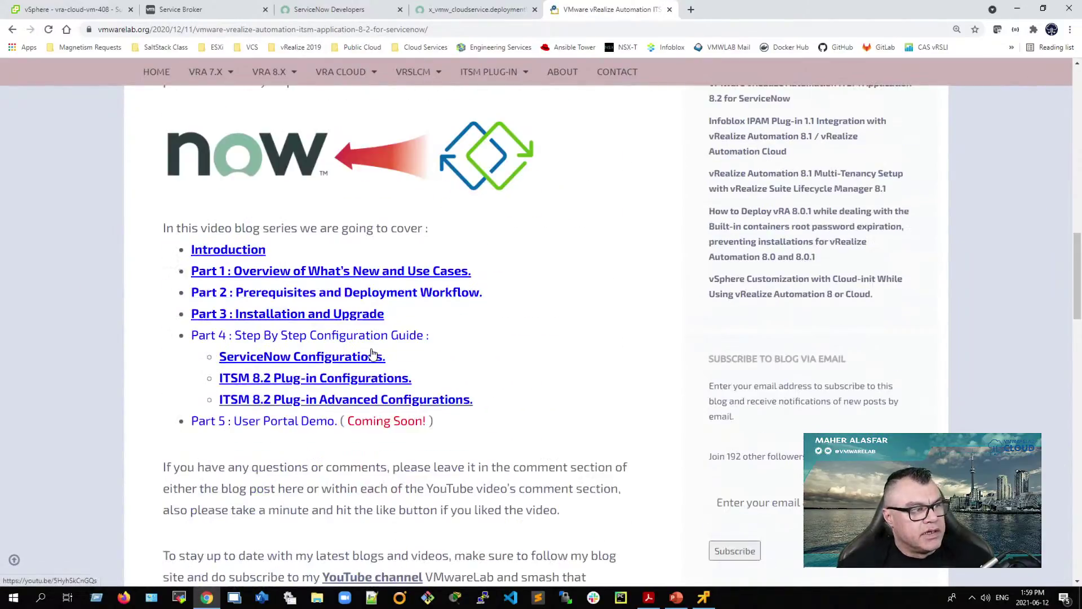
scroll(372, 348, up, 2)
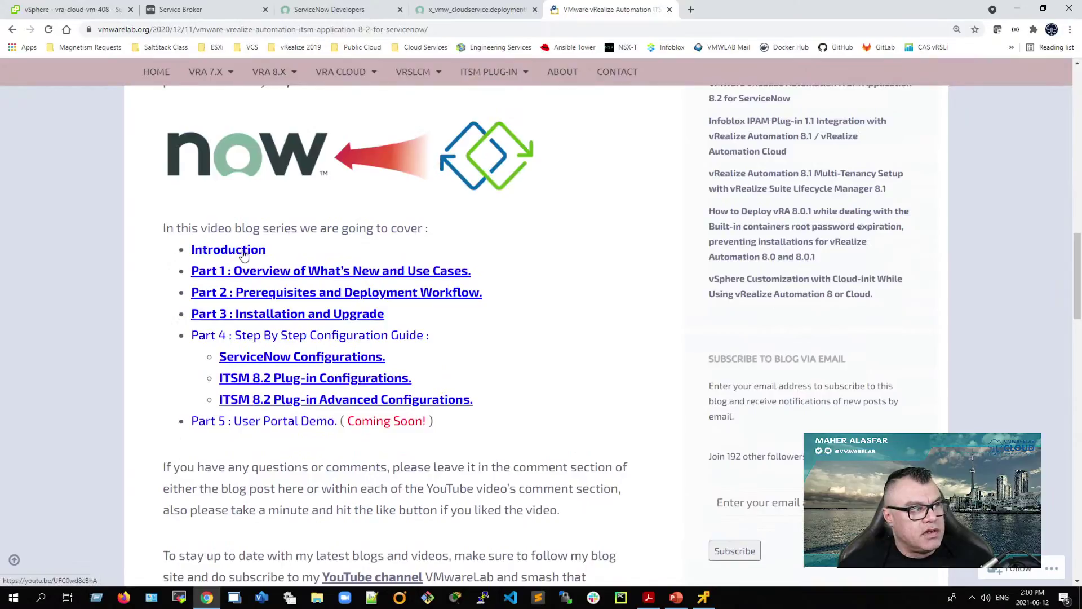
Step: Open the series Introduction video on YouTube and pause it
click(243, 254)
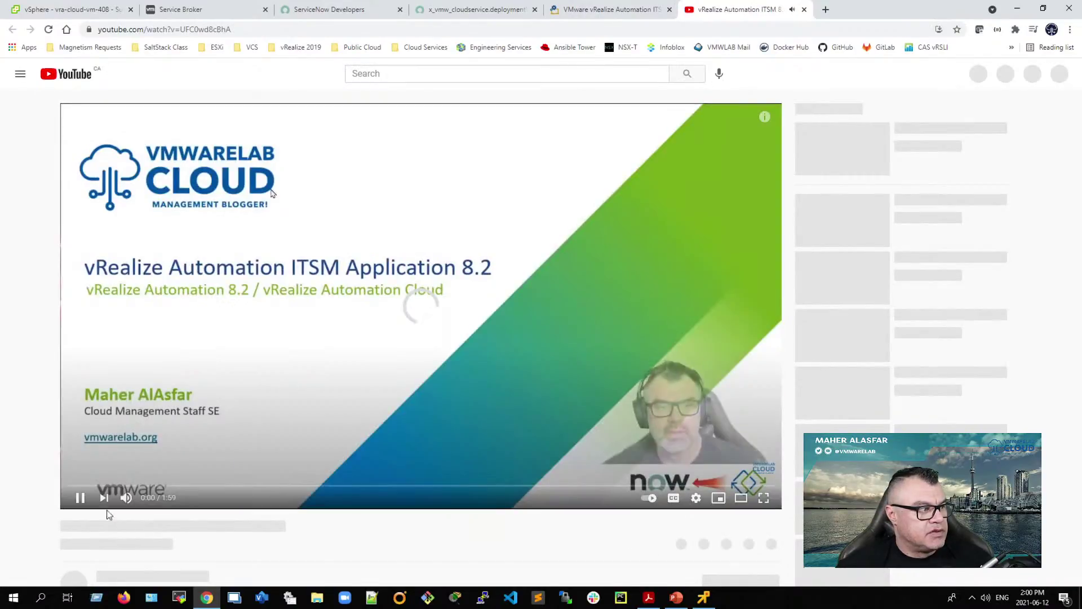
click(75, 495)
click(74, 496)
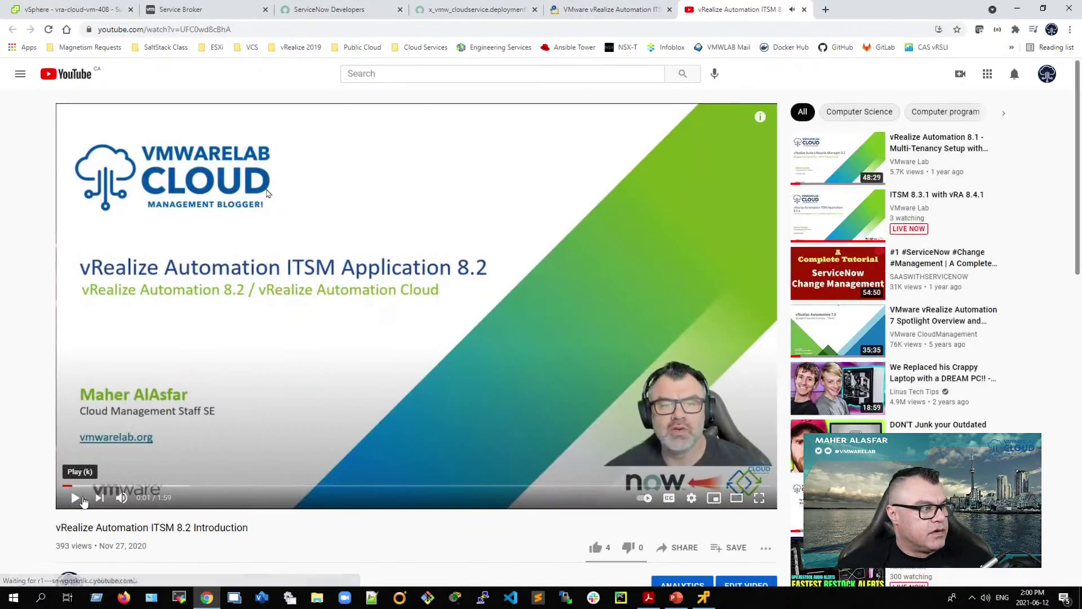
Step: Expand the video description to show the links to Parts 1 through 5
scroll(285, 332, down, 3)
scroll(342, 102, up, 1)
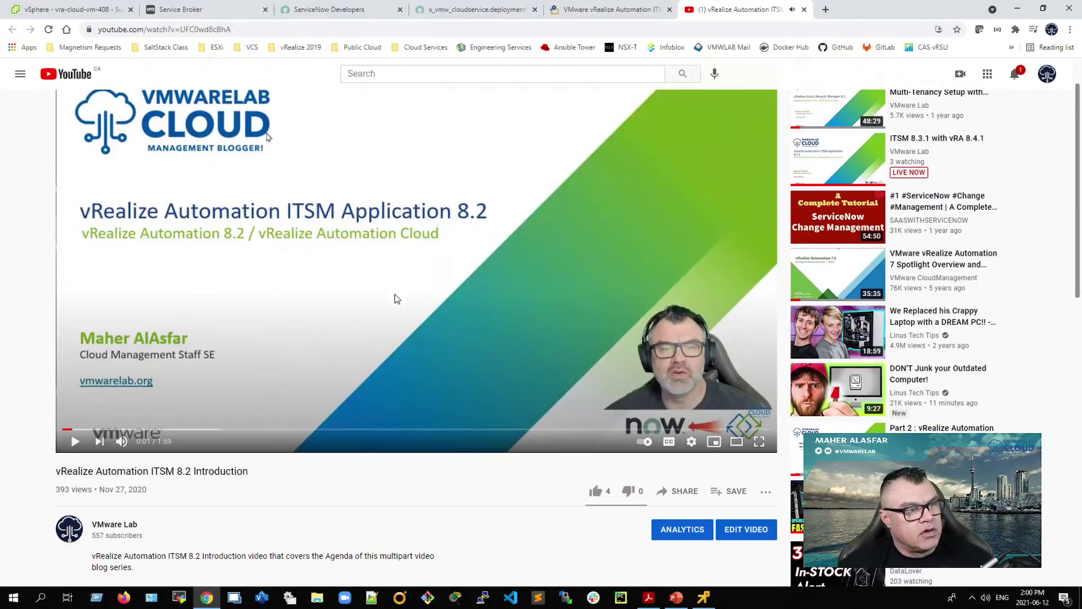
scroll(395, 297, down, 3)
scroll(395, 298, down, 2)
scroll(395, 299, up, 7)
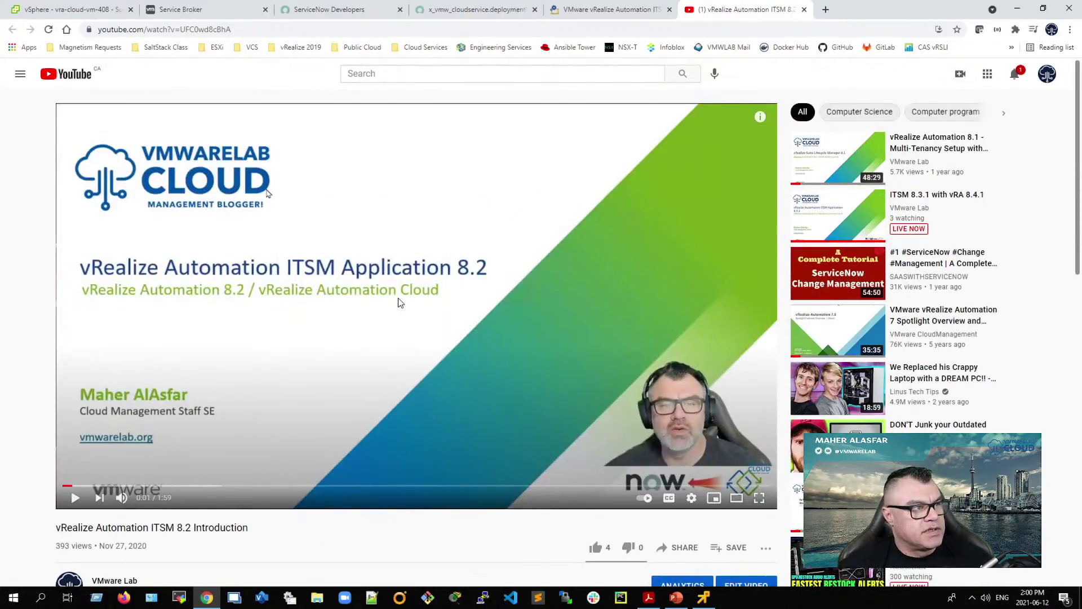
scroll(398, 301, down, 4)
click(130, 426)
scroll(309, 420, down, 2)
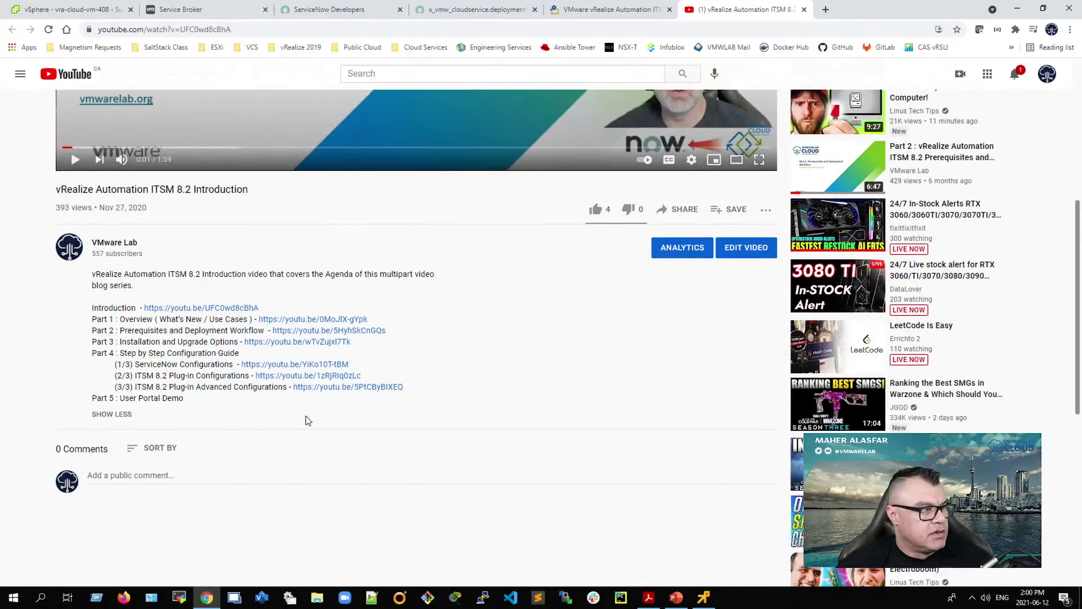
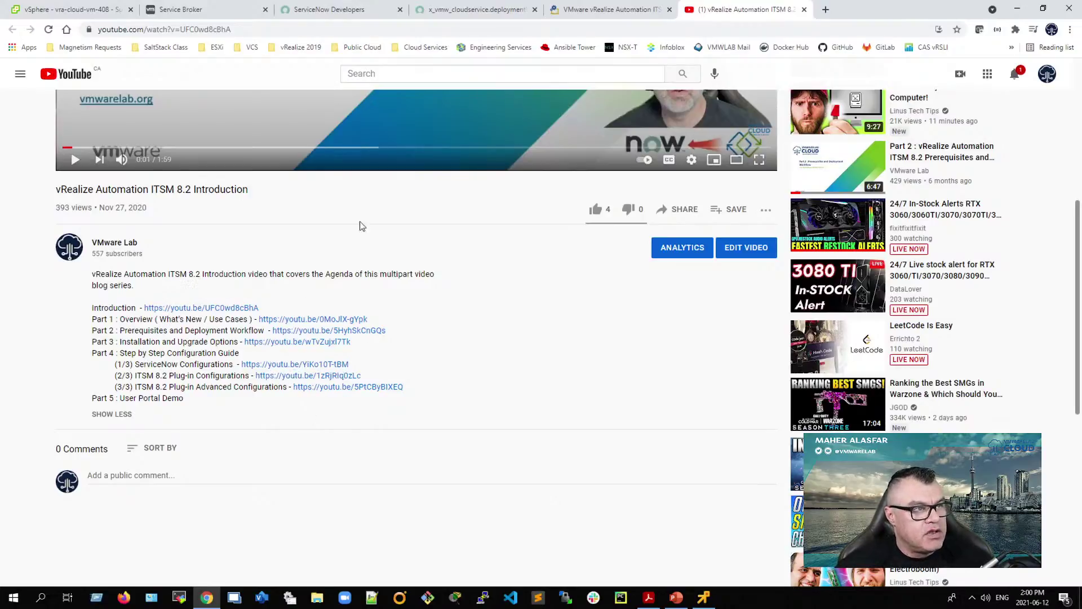
Step: Close the YouTube and vmwarelab blog tabs and snap Chrome to the right half beside Acrobat
click(804, 10)
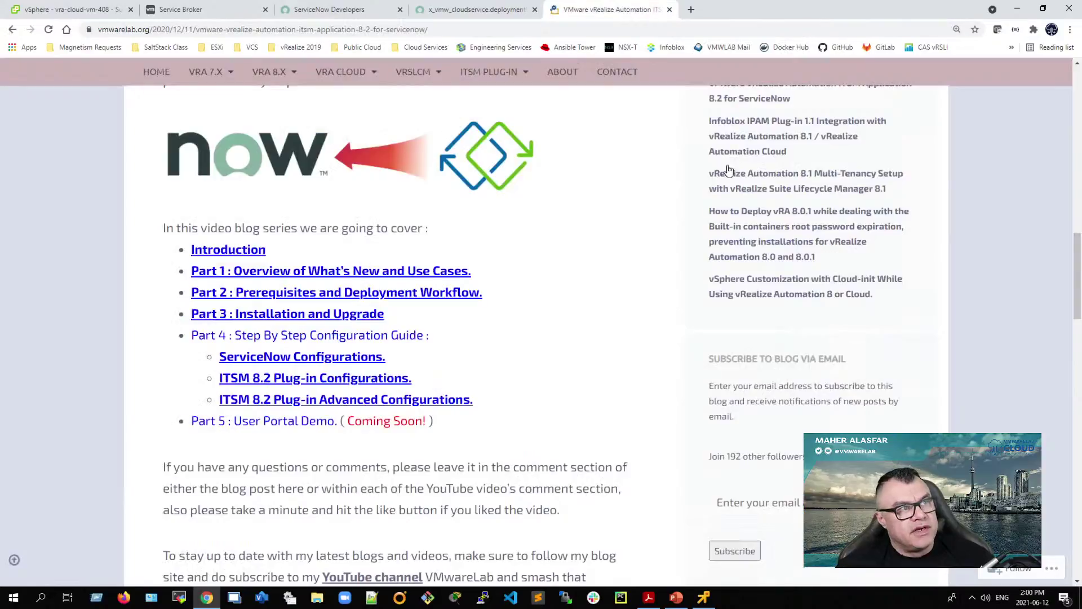
click(670, 10)
key(super+Right)
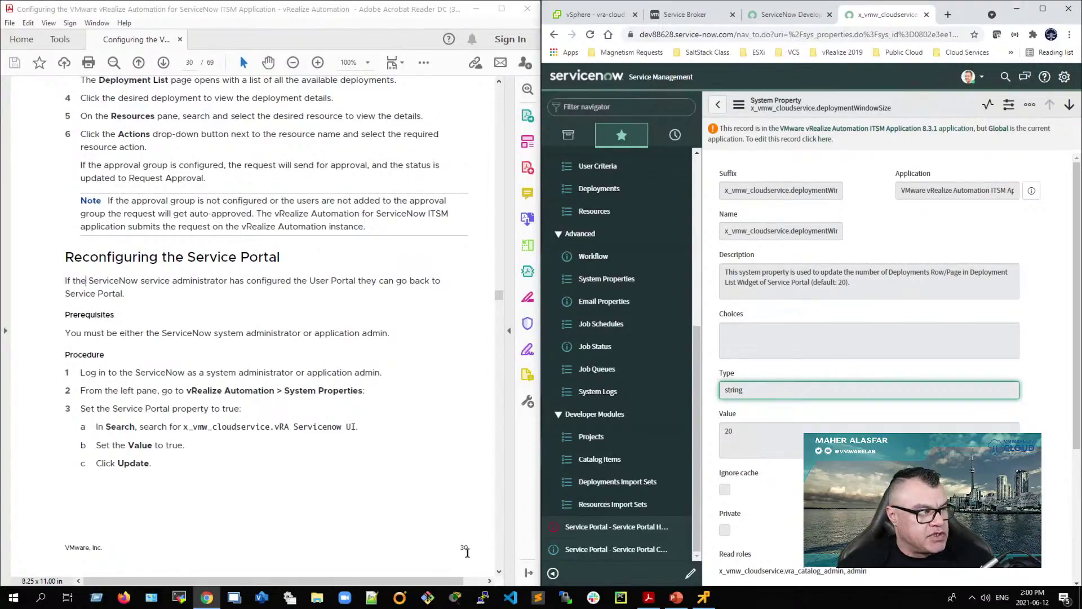
Step: Copy x_vmw_cloudservice.vRA Servicenow UI from step 3a and search the System Properties list for it
drag(63, 257, 275, 258)
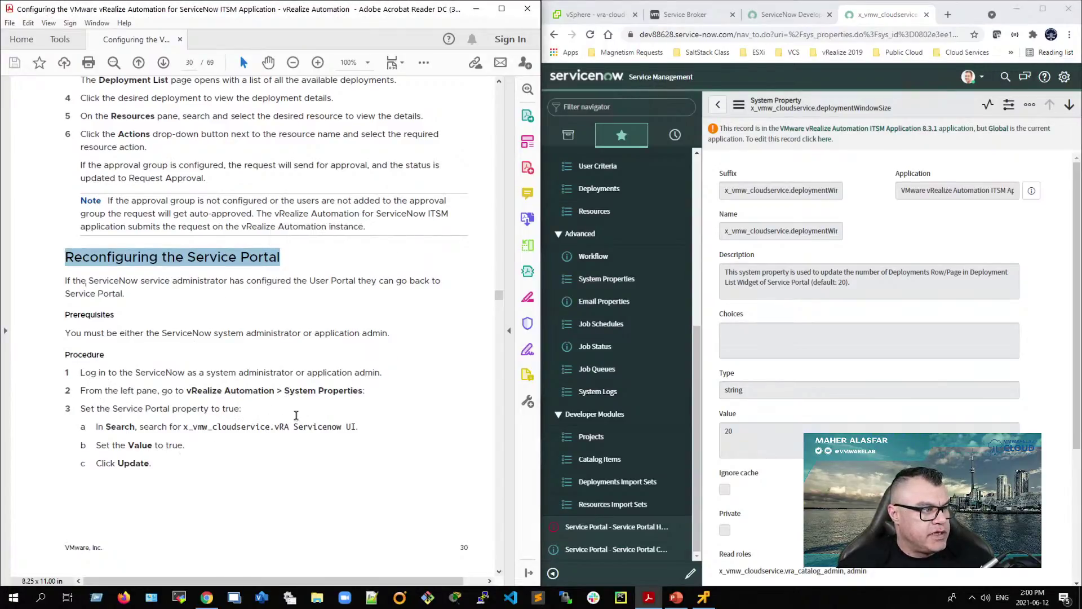
drag(183, 427, 350, 428)
right_click(347, 432)
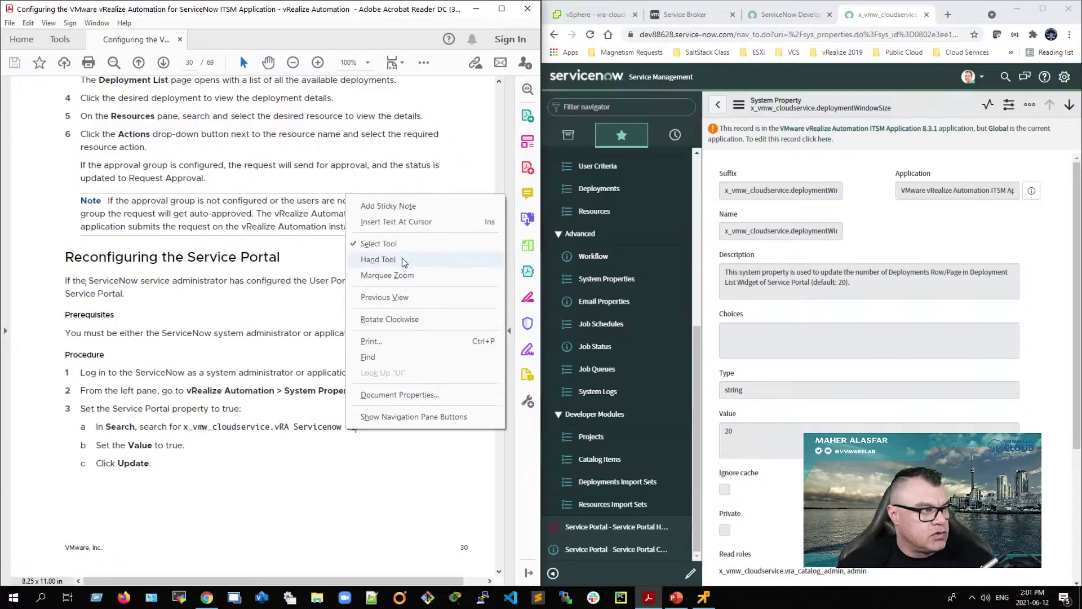
click(280, 439)
drag(183, 427, 348, 426)
right_click(349, 429)
click(369, 439)
click(608, 280)
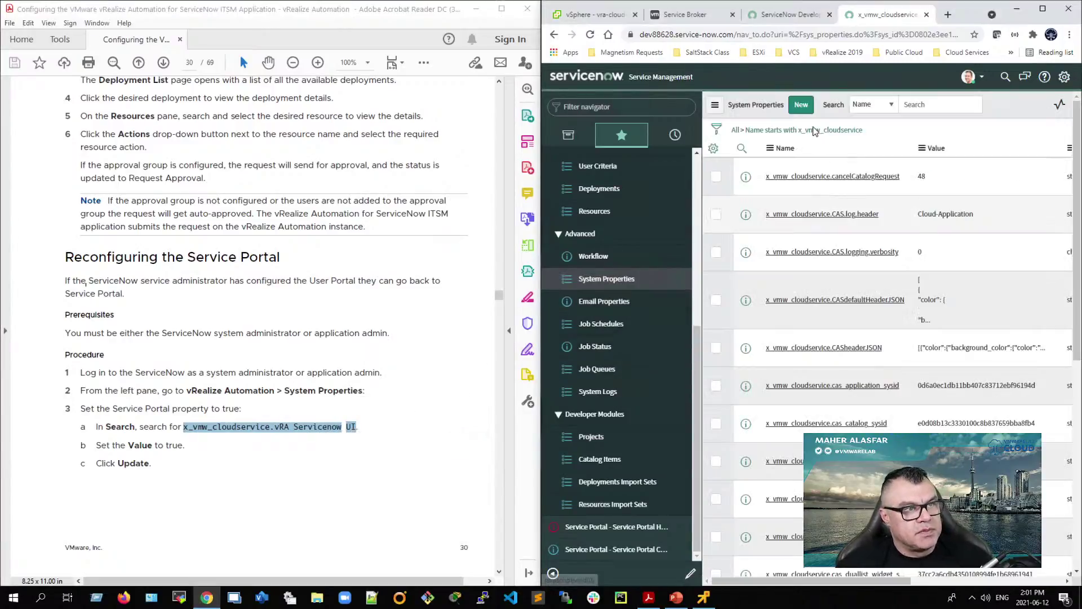
key(ctrl+v)
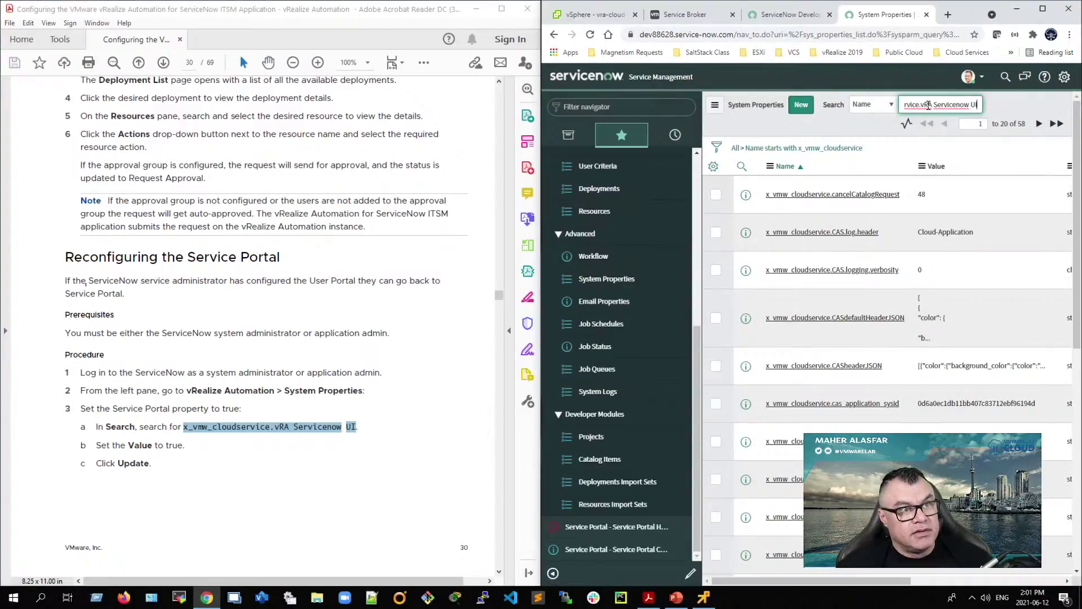
key(Return)
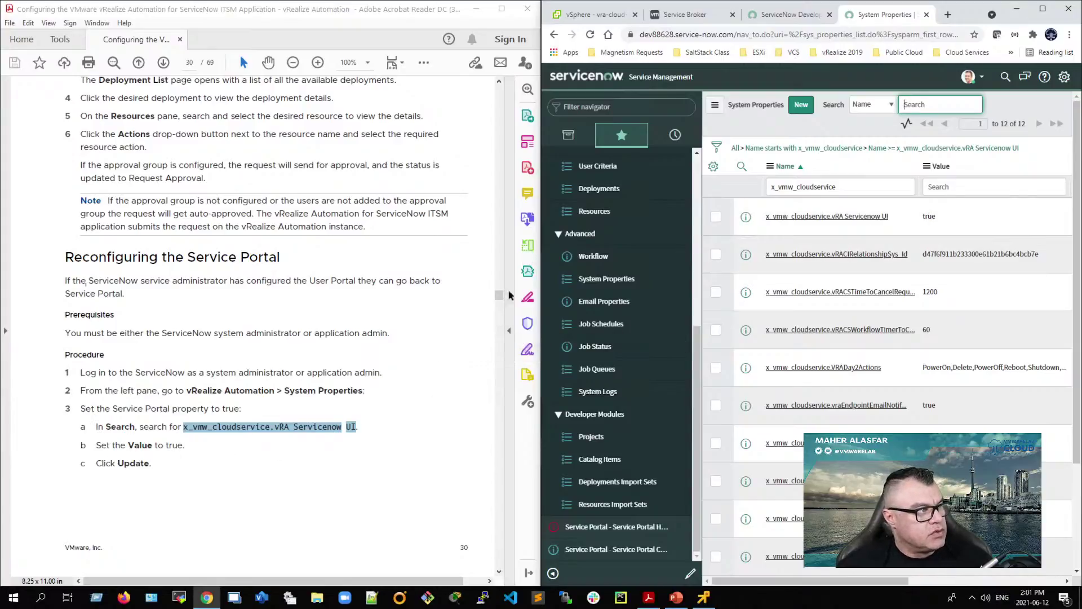
Step: Read through the Reconfiguring the Service Portal section, highlighting its heading, User Portal text and step 1
scroll(301, 260, down, 5)
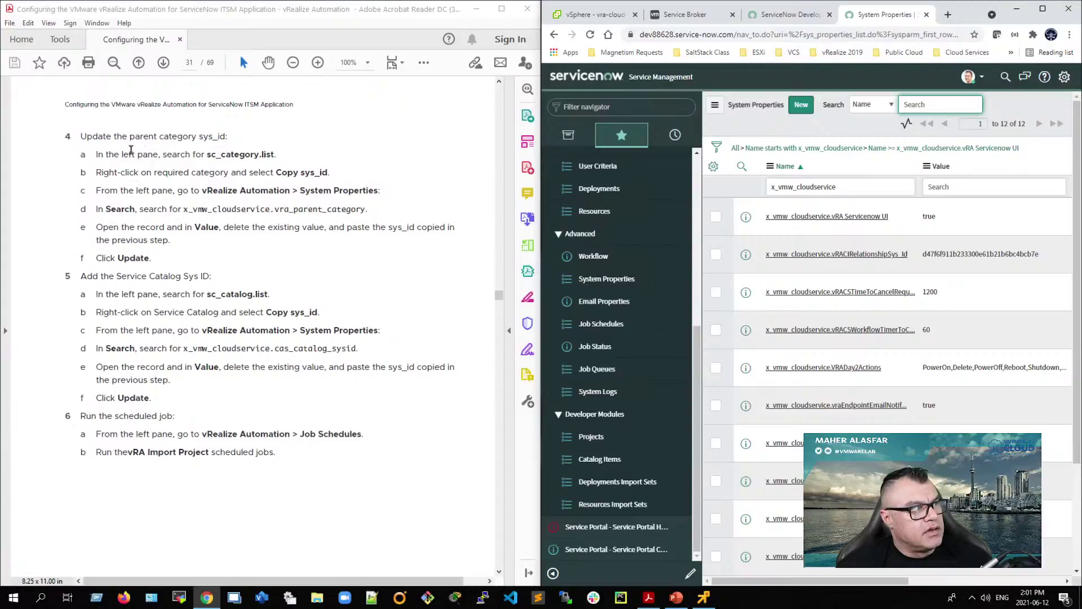
drag(499, 304, 499, 296)
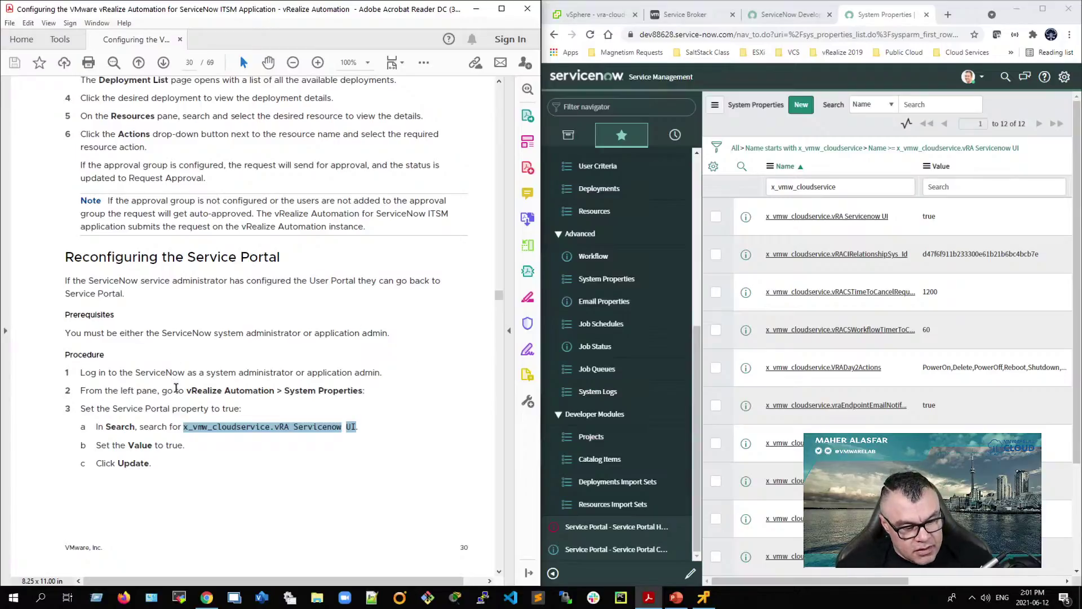
drag(64, 257, 324, 451)
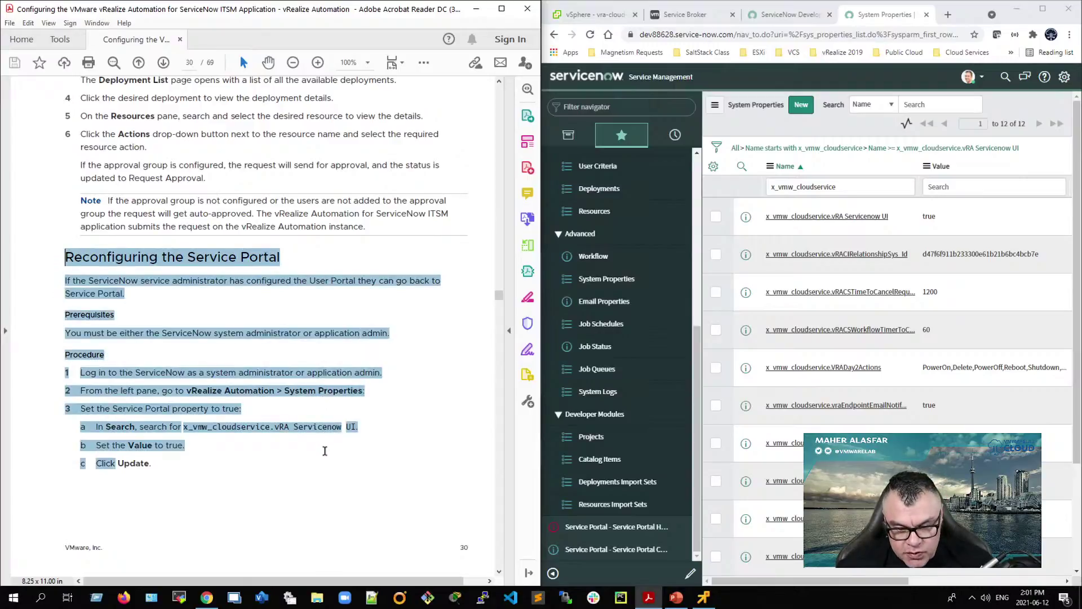
click(198, 333)
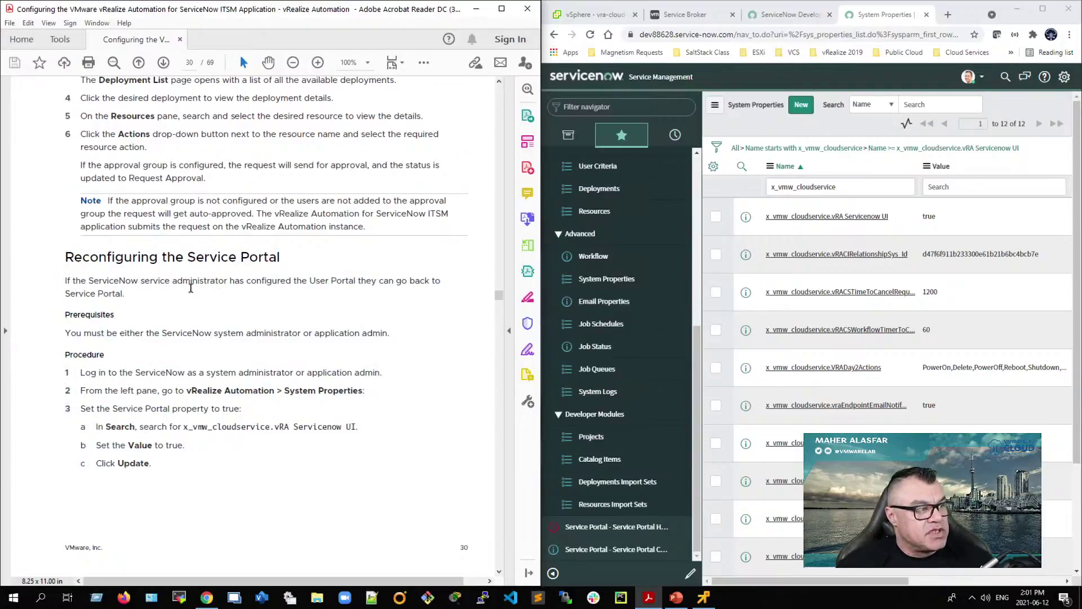
drag(307, 280, 376, 281)
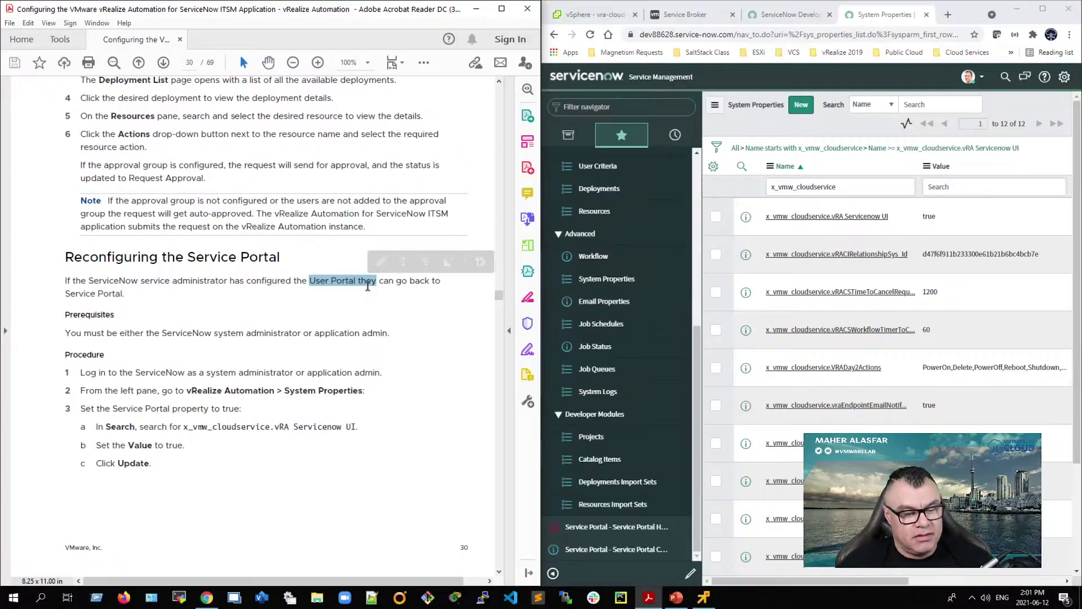
click(216, 309)
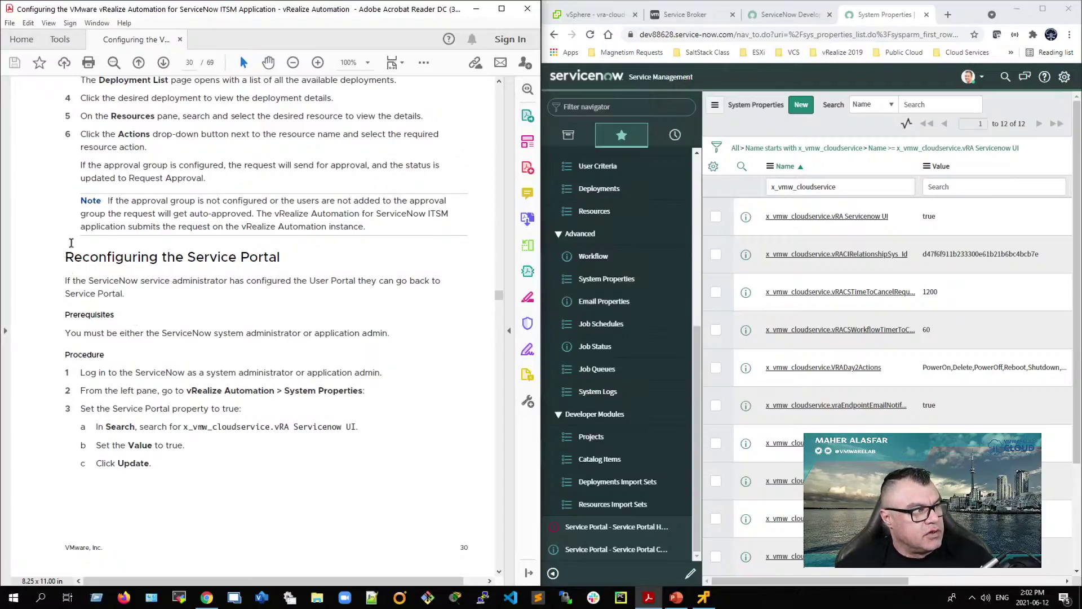
scroll(84, 319, down, 2)
scroll(88, 319, up, 2)
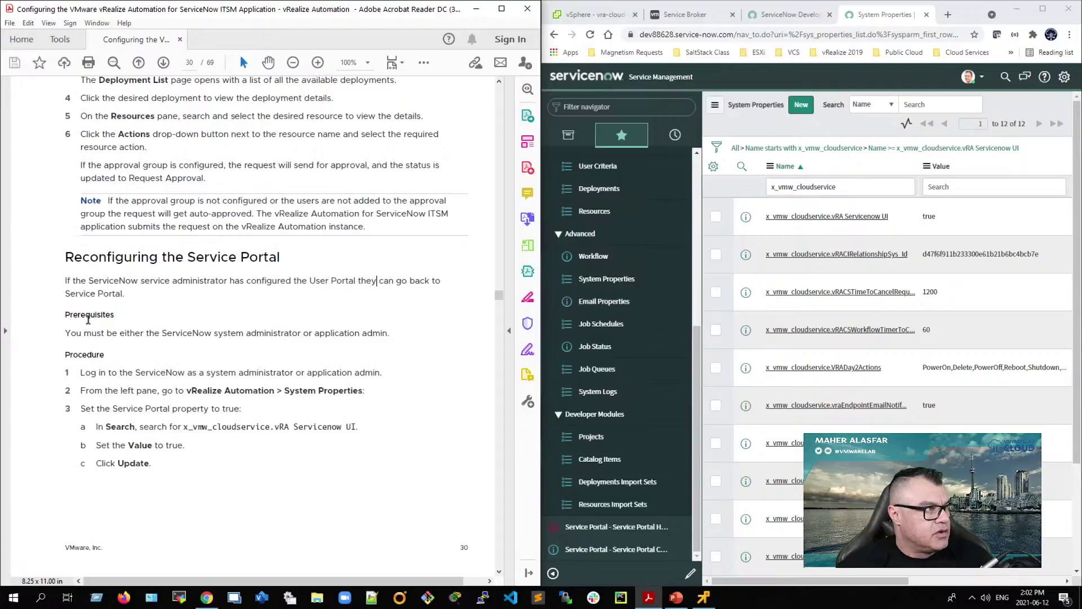
drag(65, 256, 323, 390)
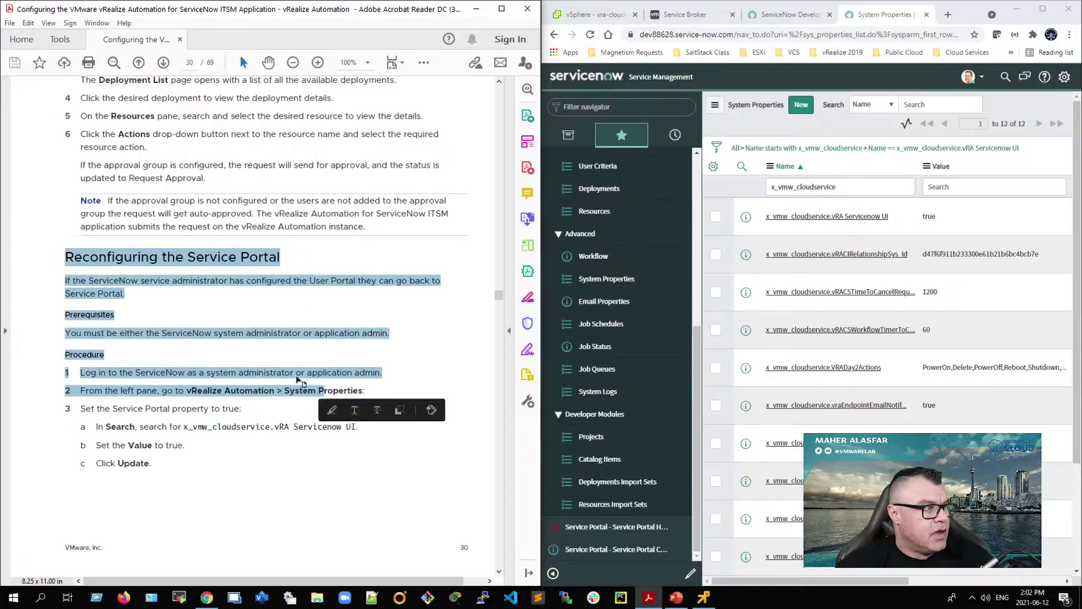
click(324, 390)
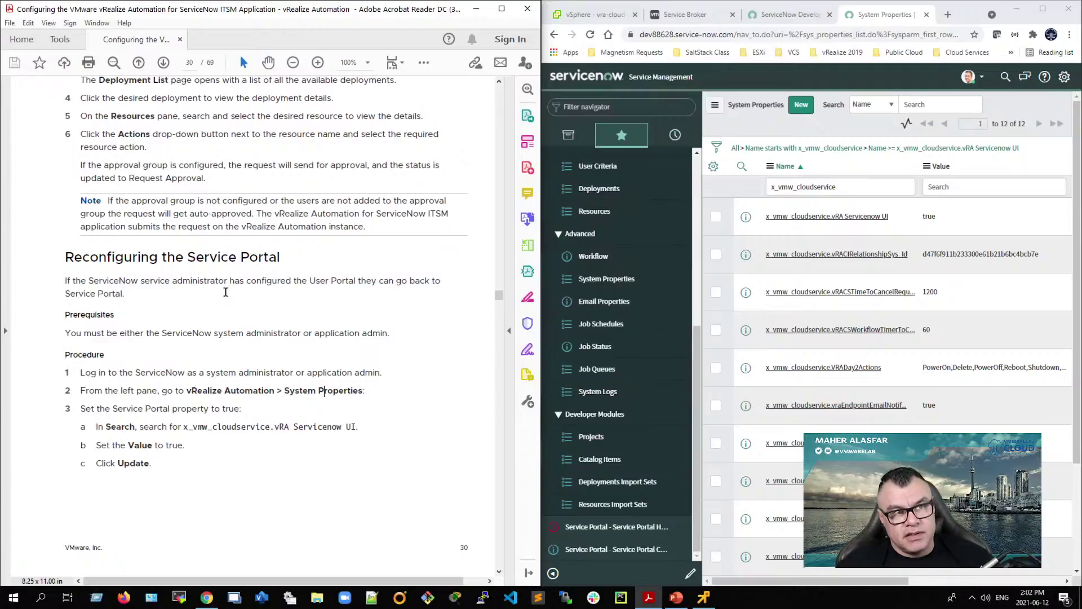
Step: Review the System Properties path, property name and value true, then scroll to page 32, chapter 7
scroll(318, 336, down, 10)
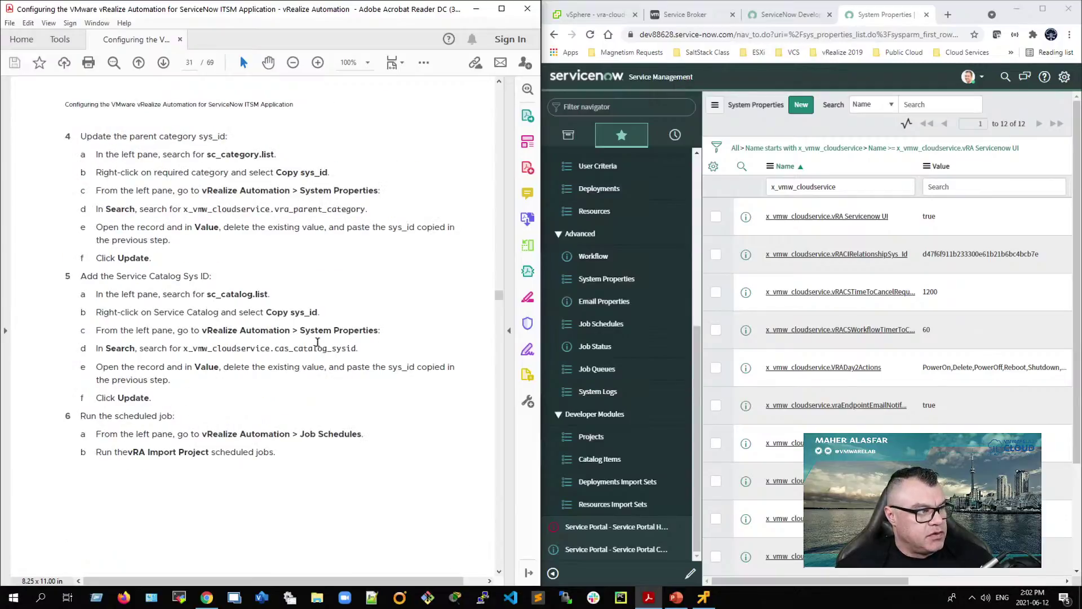
scroll(180, 429, up, 10)
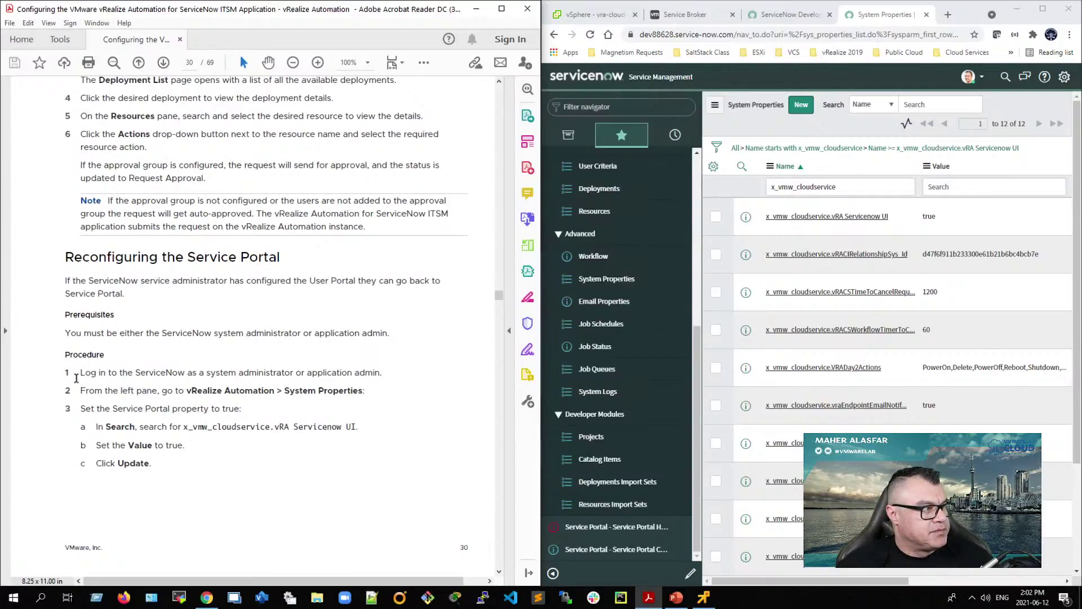
scroll(97, 419, down, 10)
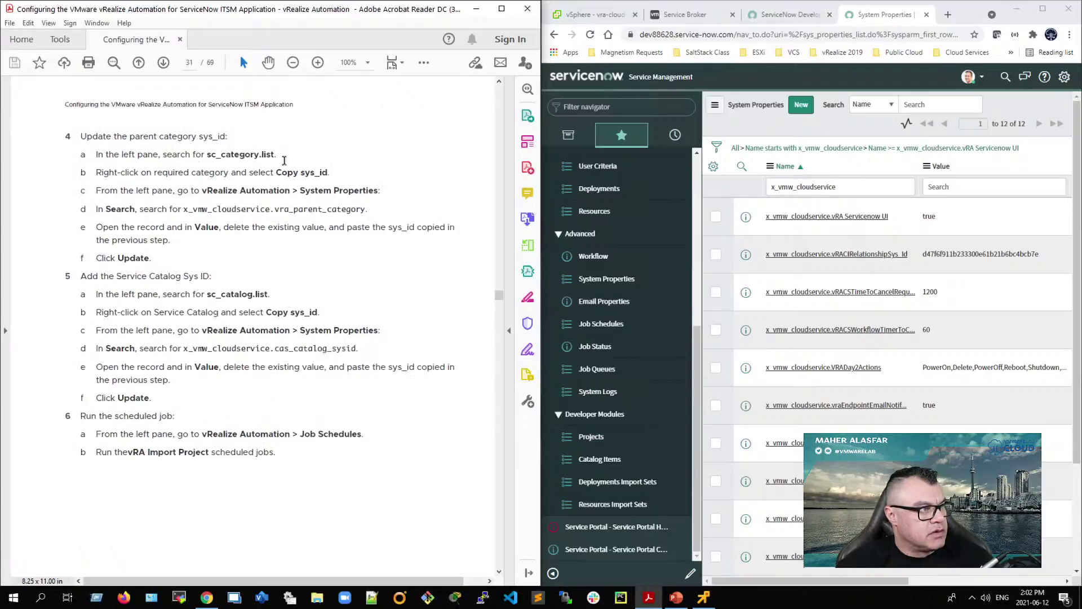
scroll(271, 226, up, 10)
drag(278, 397, 183, 436)
click(172, 458)
double_click(172, 458)
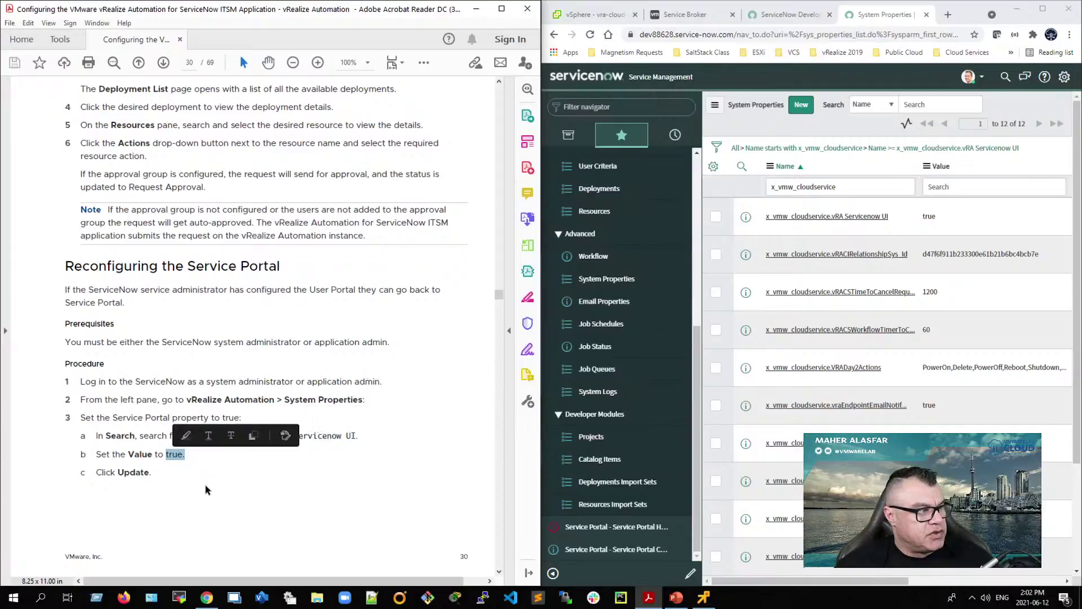
scroll(205, 484, down, 10)
scroll(162, 423, down, 5)
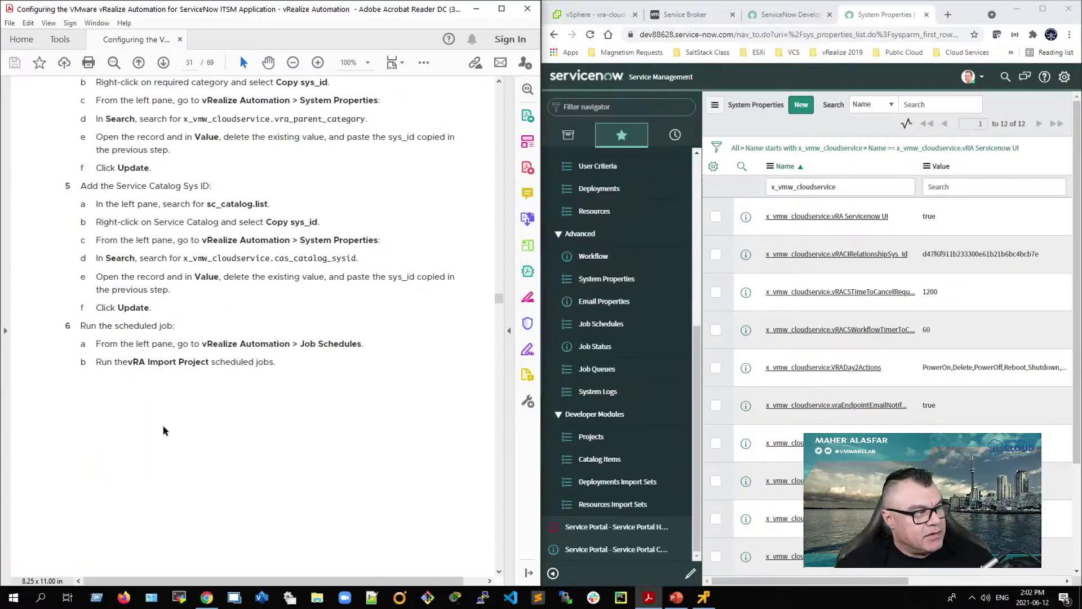
scroll(165, 430, down, 5)
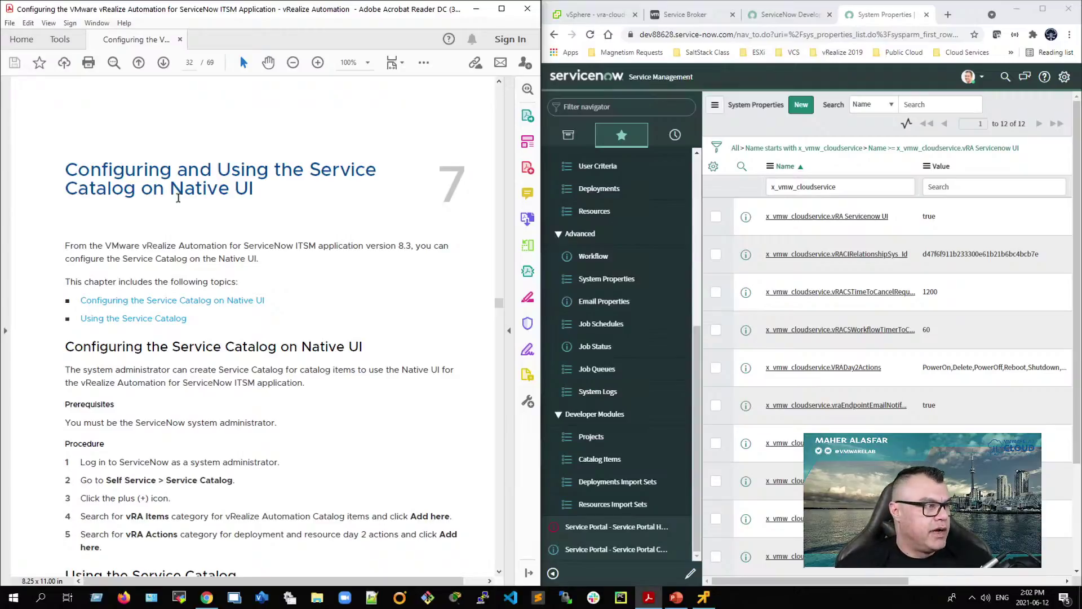
Step: Filter the application navigator to Service Catalog, add it to favorites and open it
scroll(127, 463, down, 2)
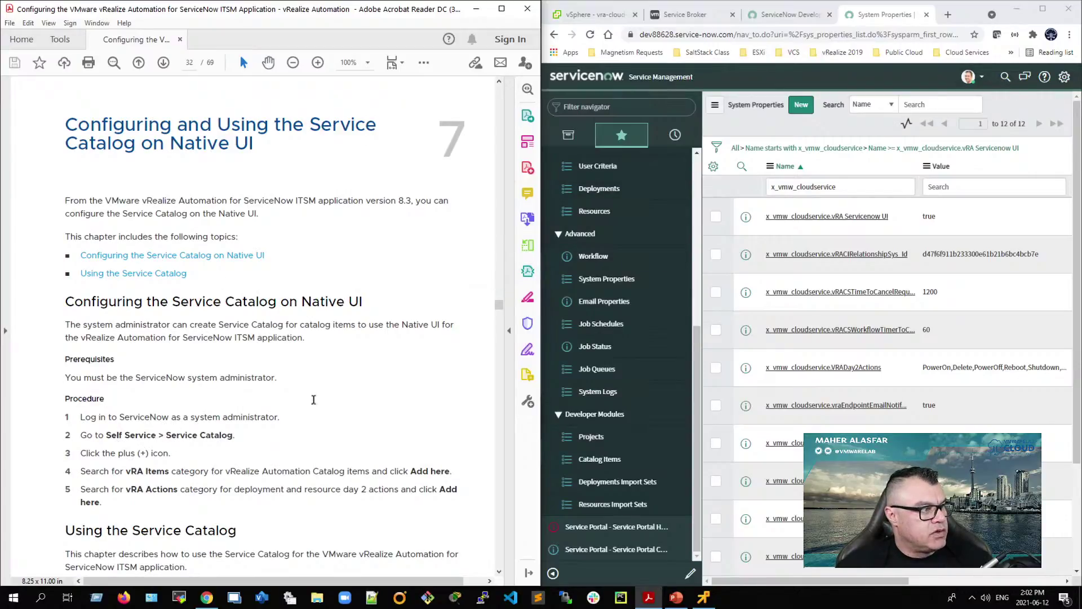
click(593, 107)
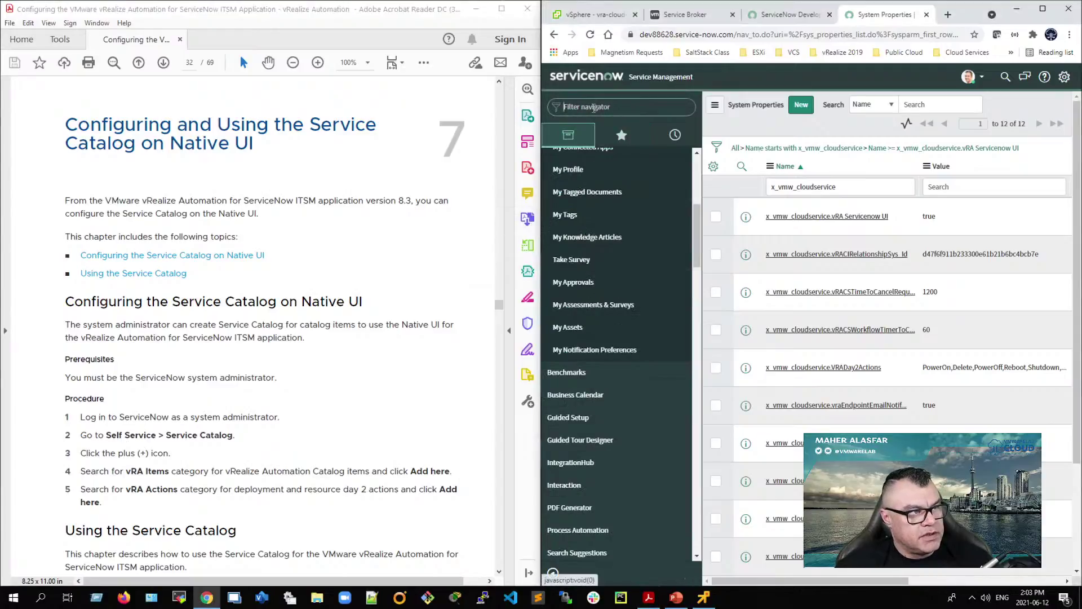
text(serl)
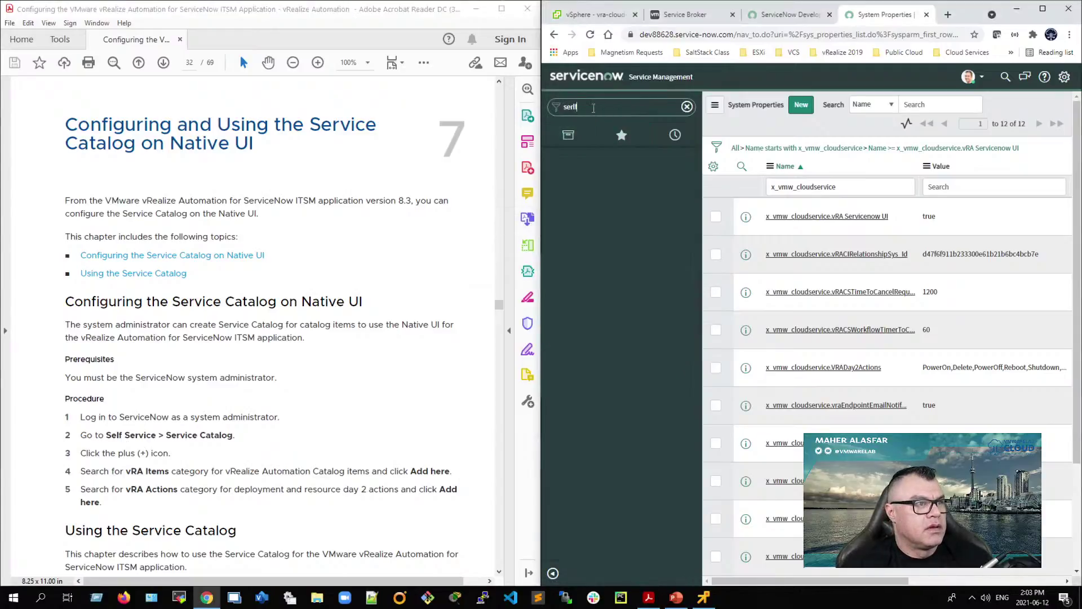
key(BackSpace)
text(lf)
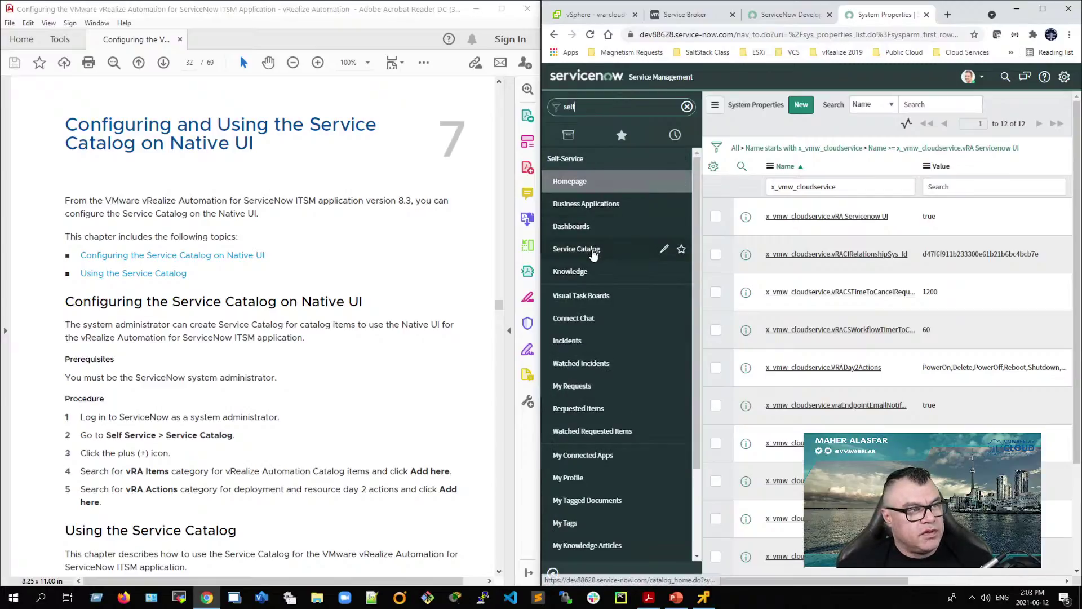
click(680, 248)
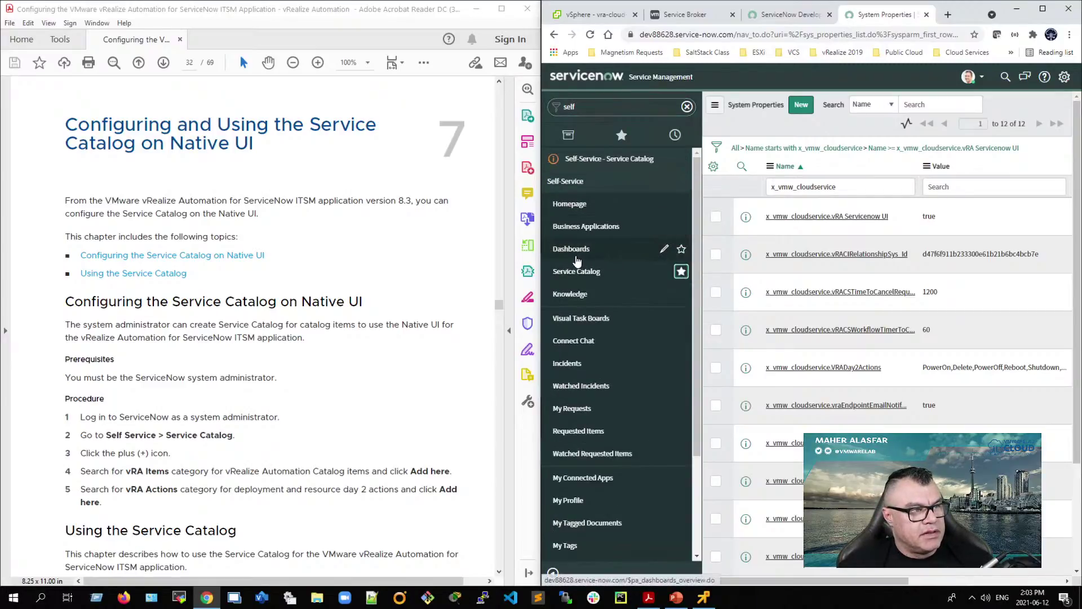
click(584, 275)
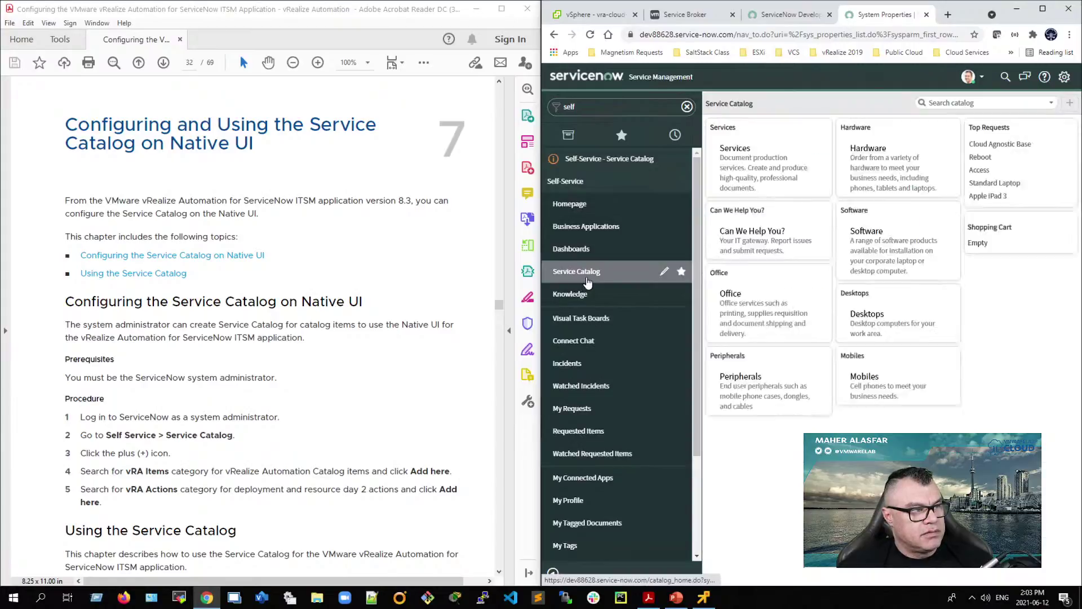
Step: In the section chooser, preview the vRA Items and vRA Resource Actions categories in turn
click(1069, 105)
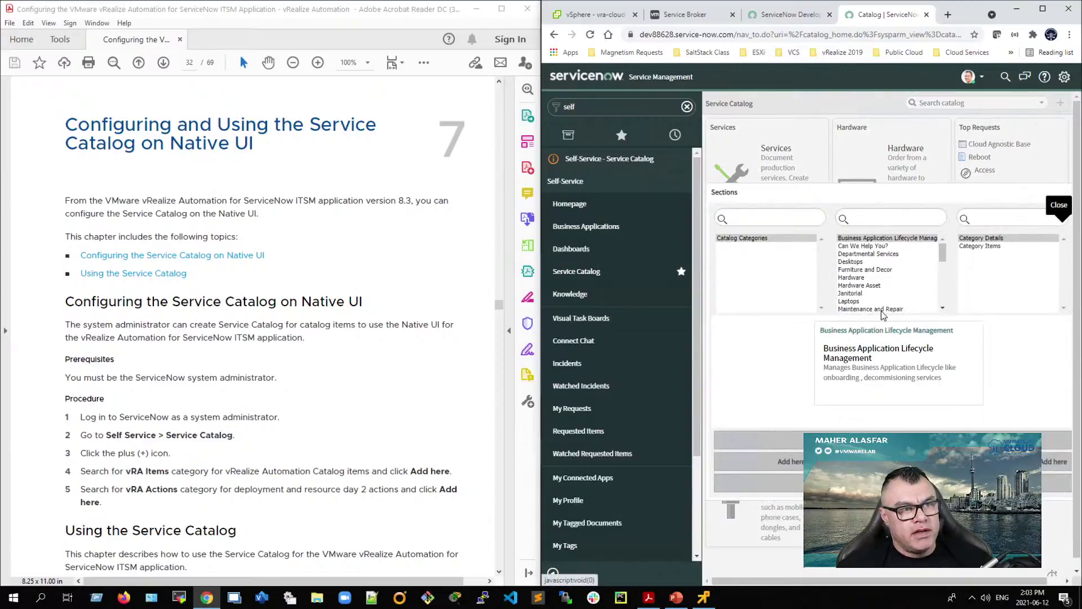
scroll(924, 290, down, 10)
click(852, 302)
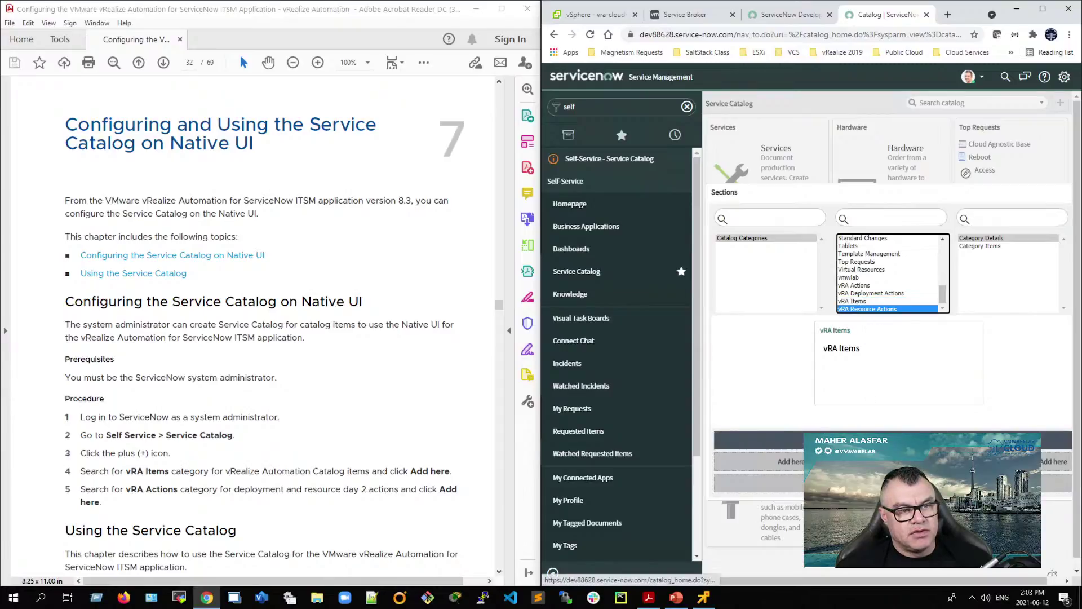
click(861, 309)
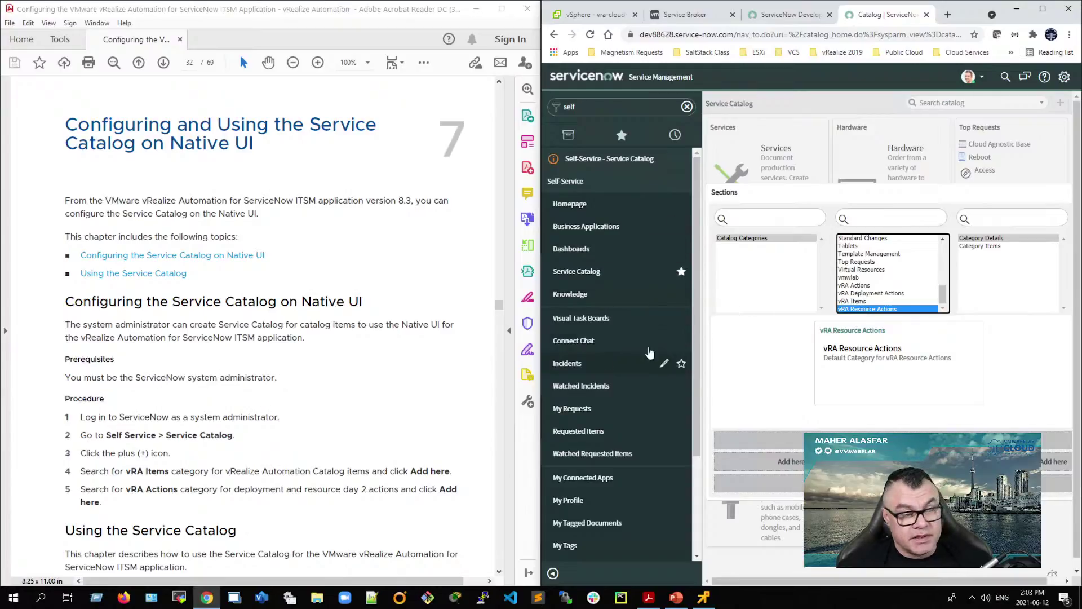
click(860, 302)
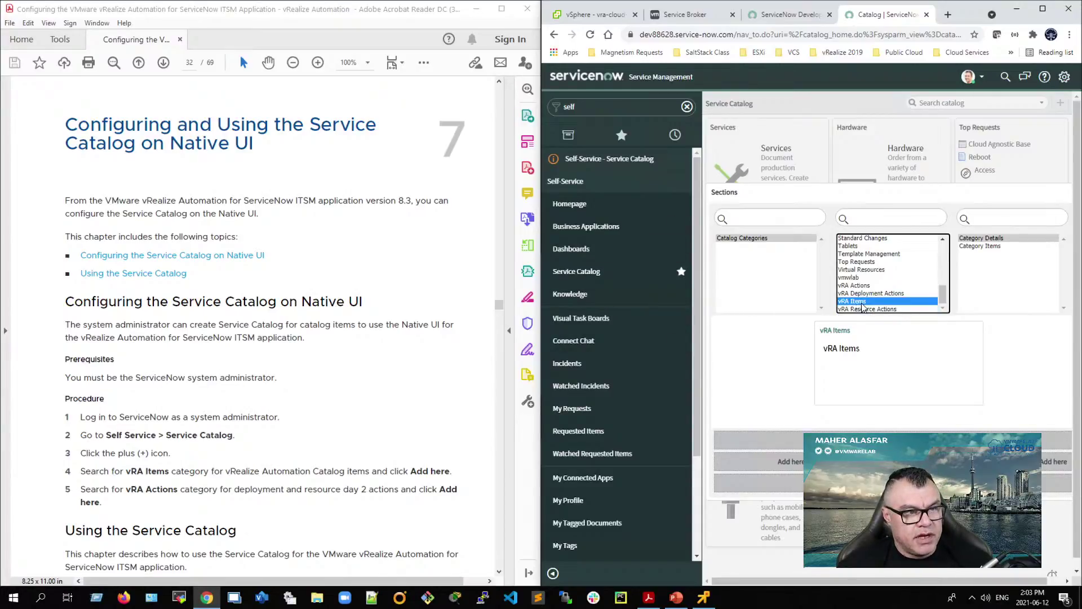
click(865, 309)
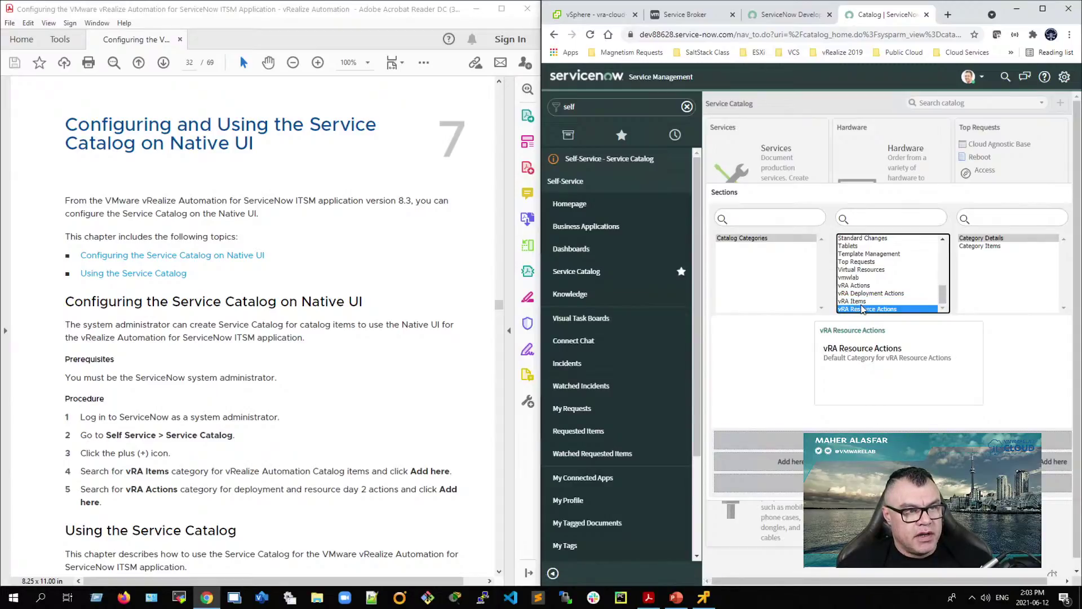
scroll(861, 309, down, 1)
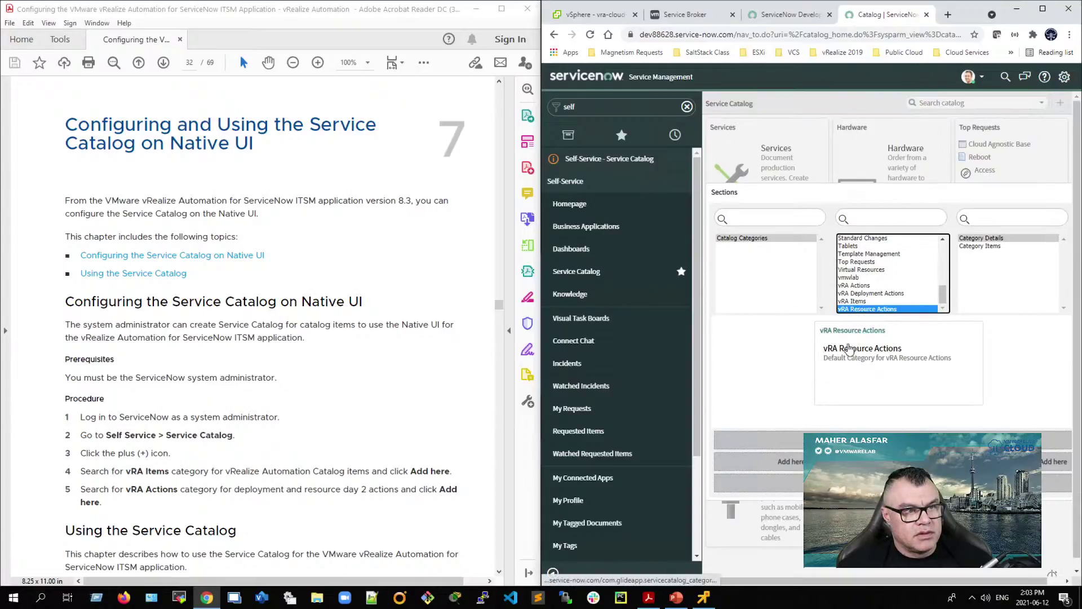
click(861, 293)
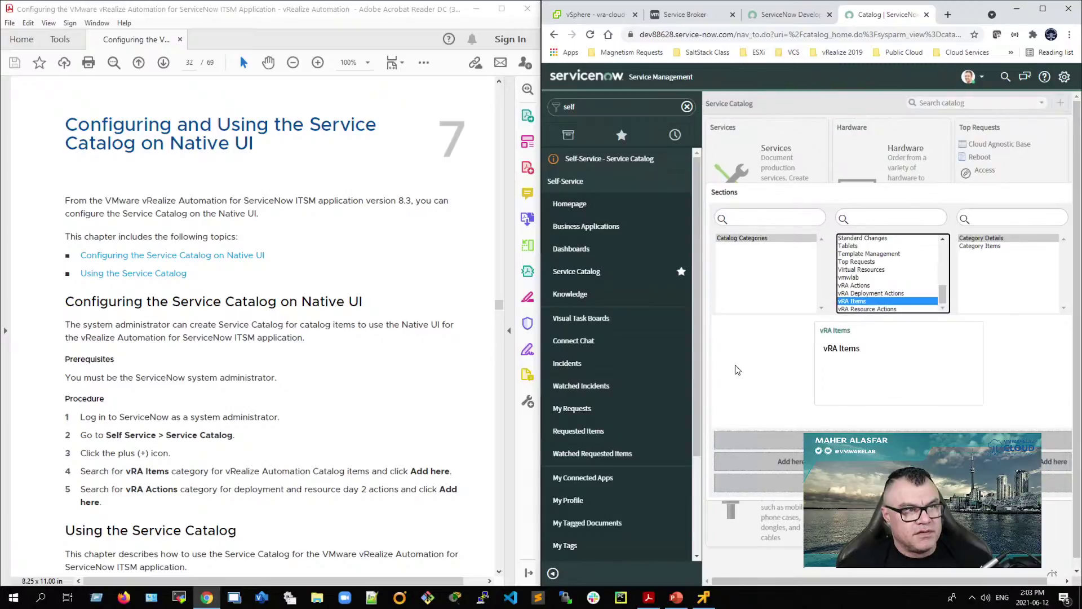
Step: Maximize Chrome, then add vRA Resource Actions and vRA Items as catalog sections and close the editor
click(1042, 8)
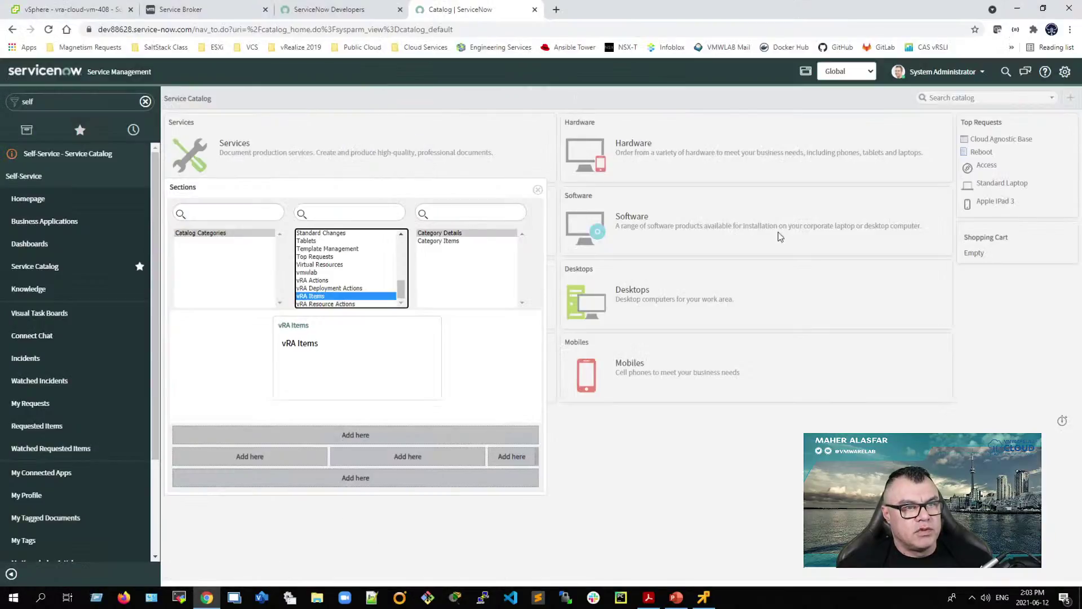
click(538, 189)
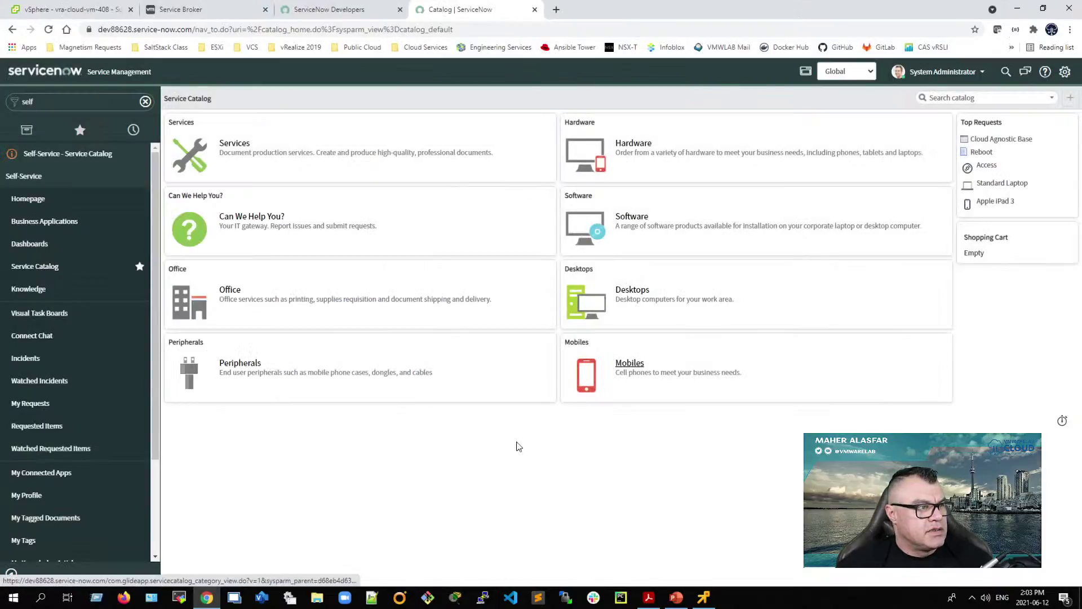
click(1070, 98)
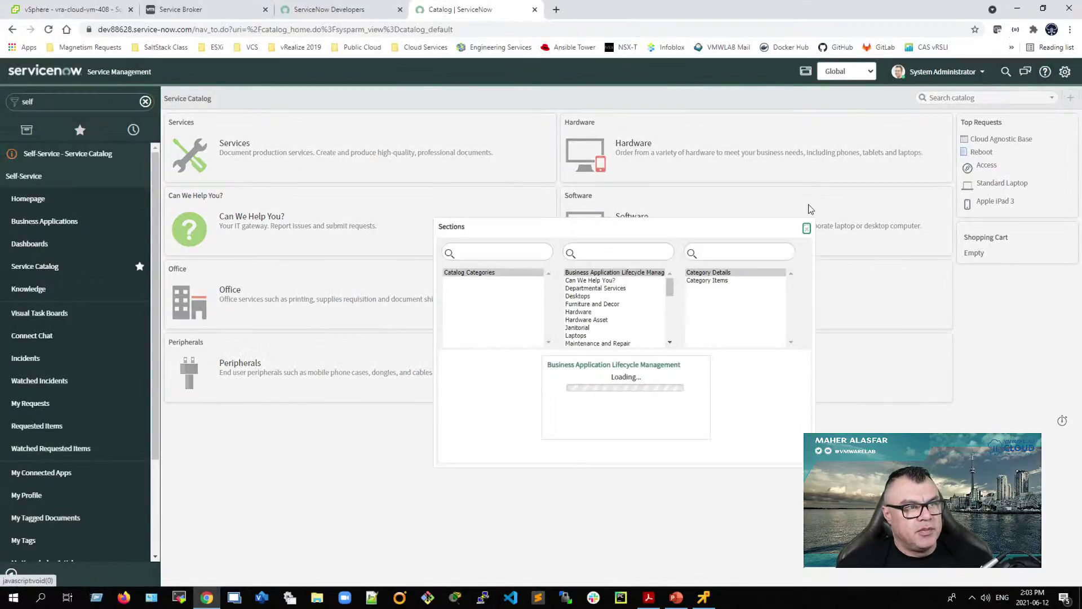
scroll(607, 287, down, 5)
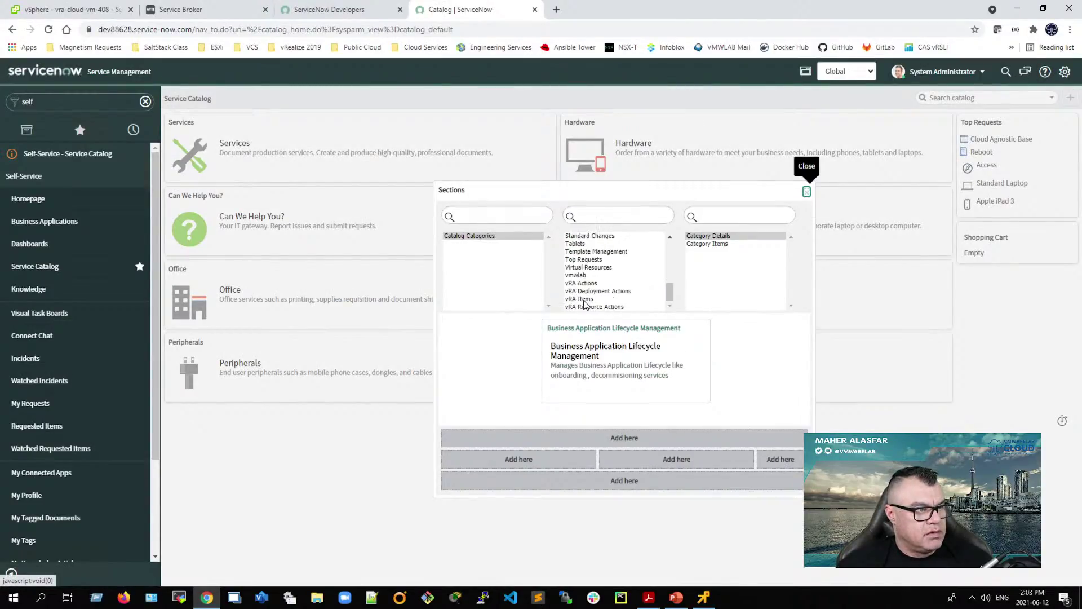
click(584, 299)
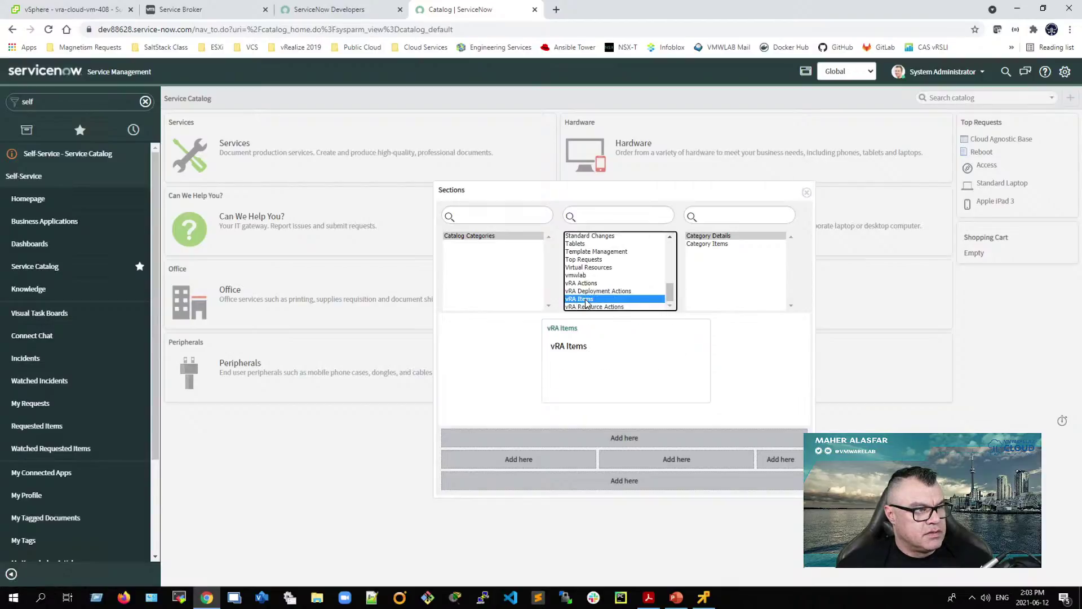
click(586, 306)
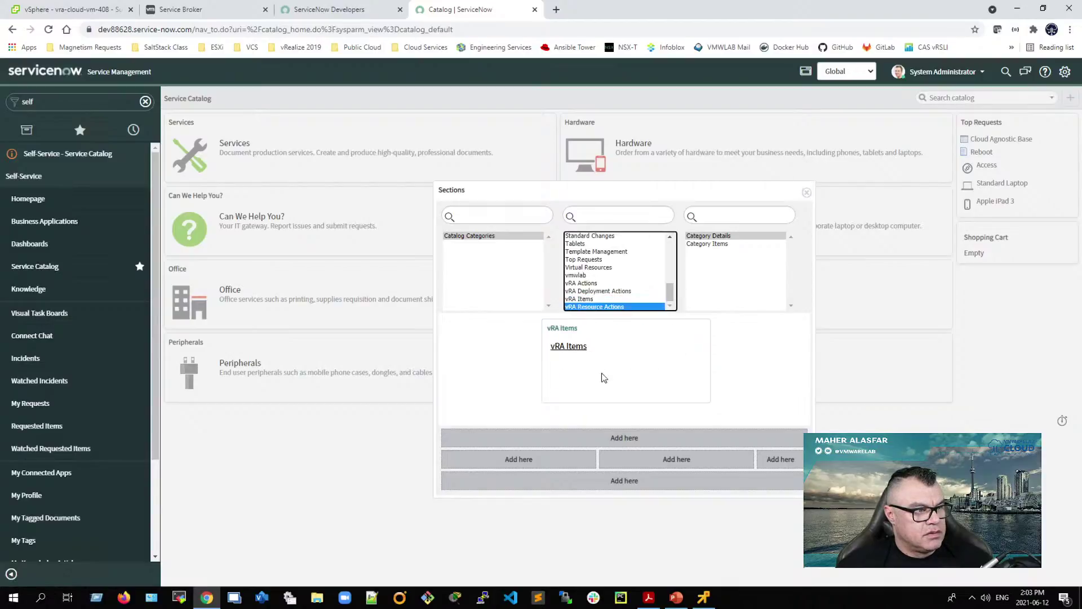
click(620, 439)
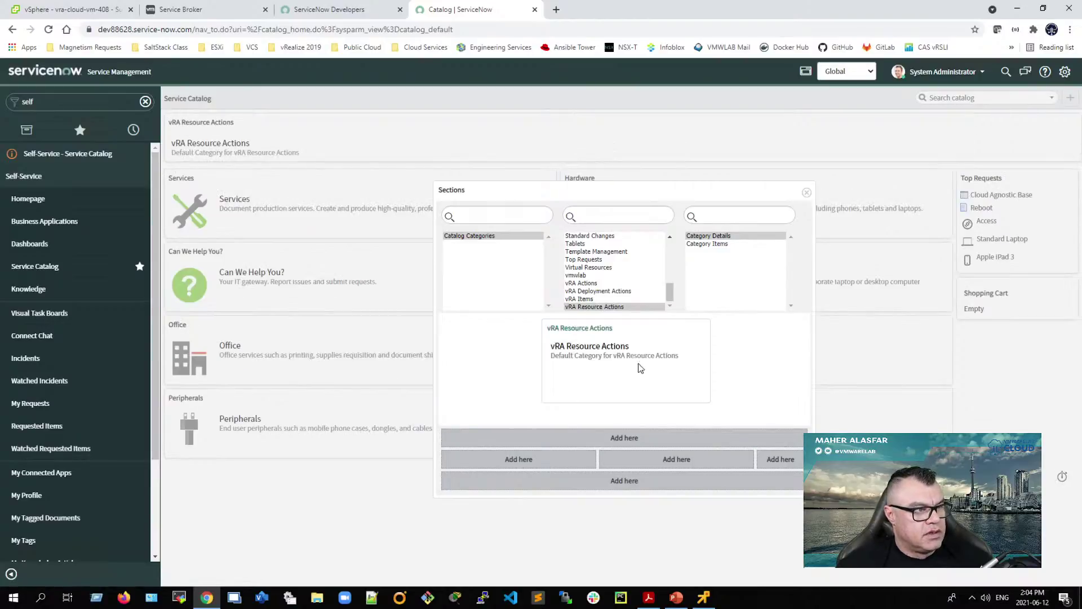
click(586, 299)
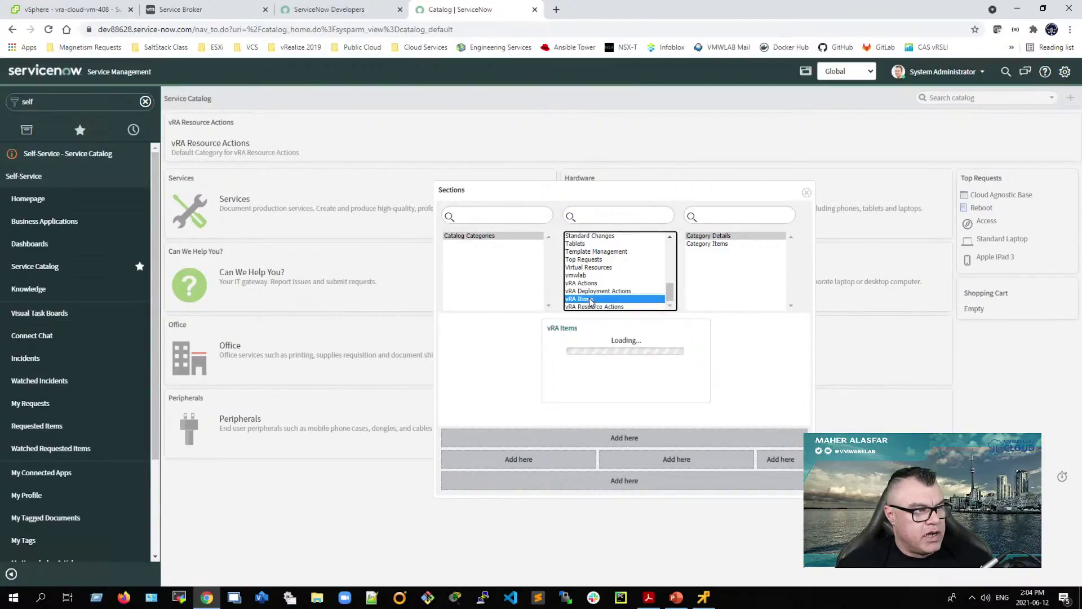
click(619, 442)
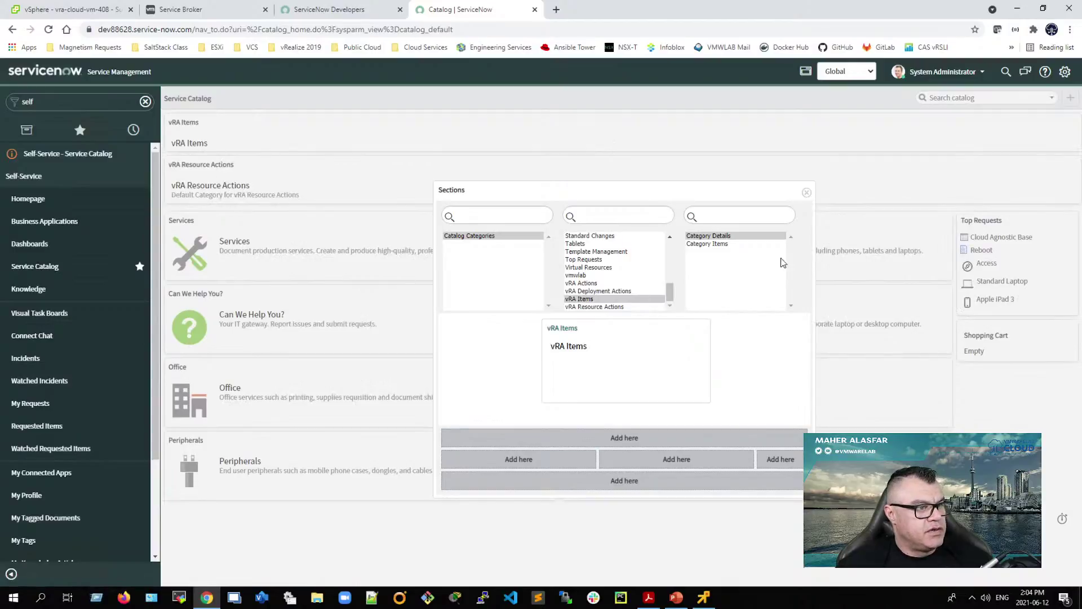
click(807, 193)
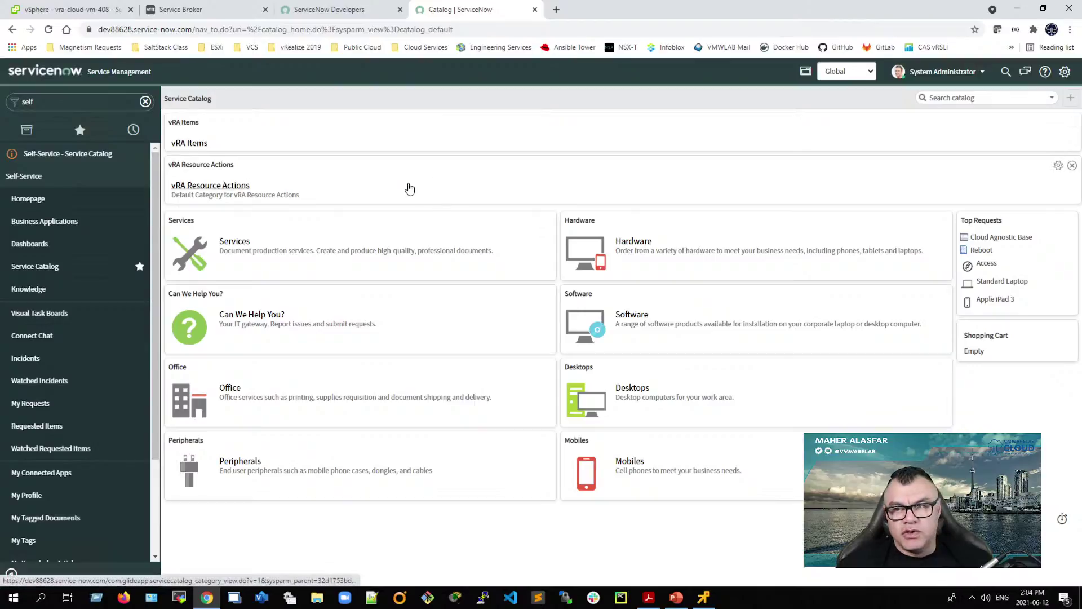
click(188, 146)
click(181, 184)
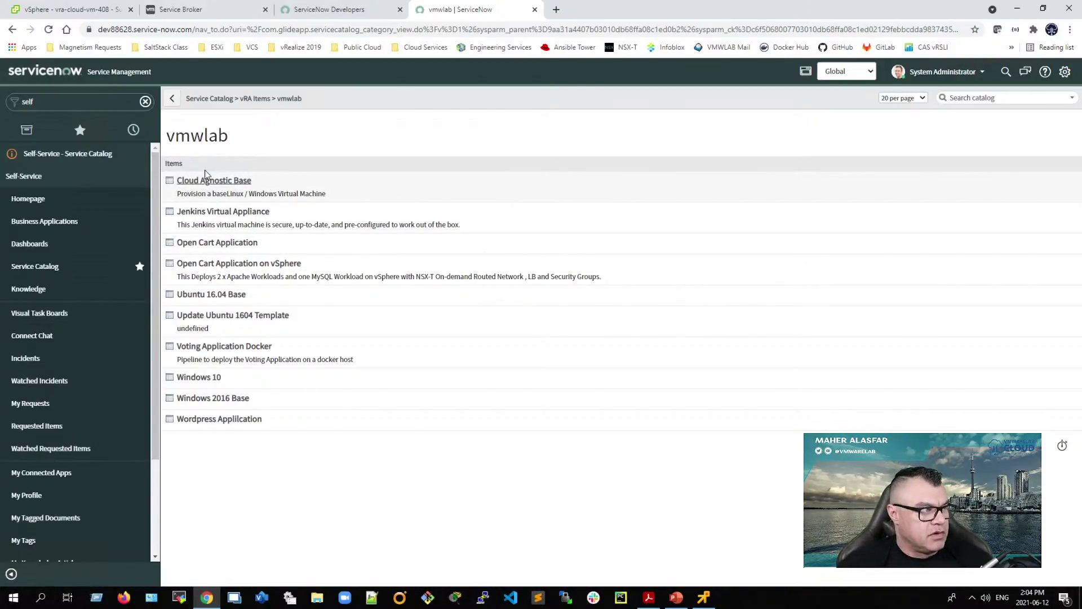
click(173, 104)
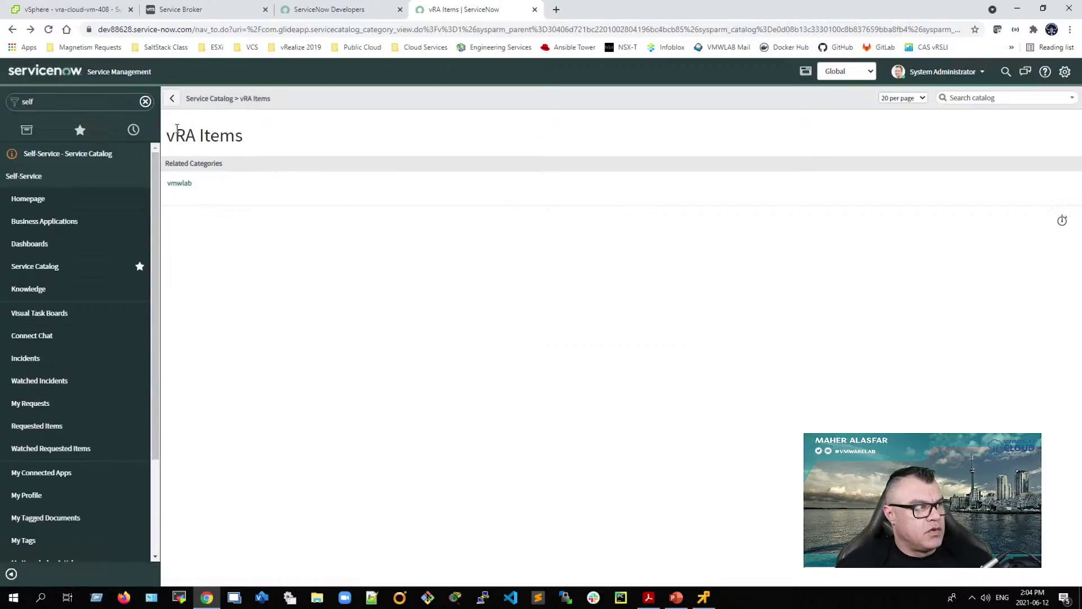
click(172, 100)
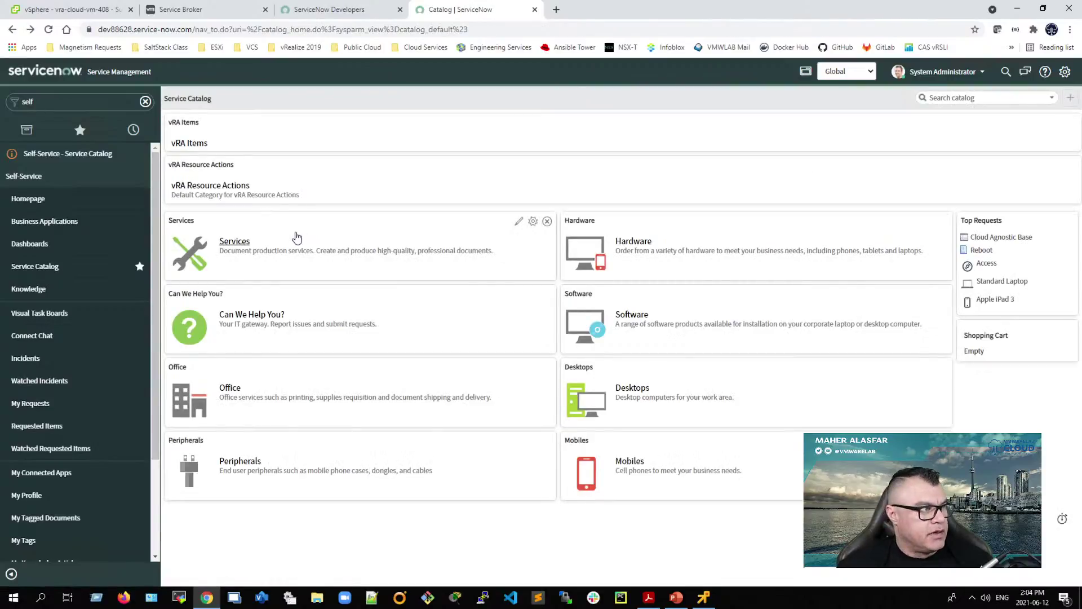
click(204, 187)
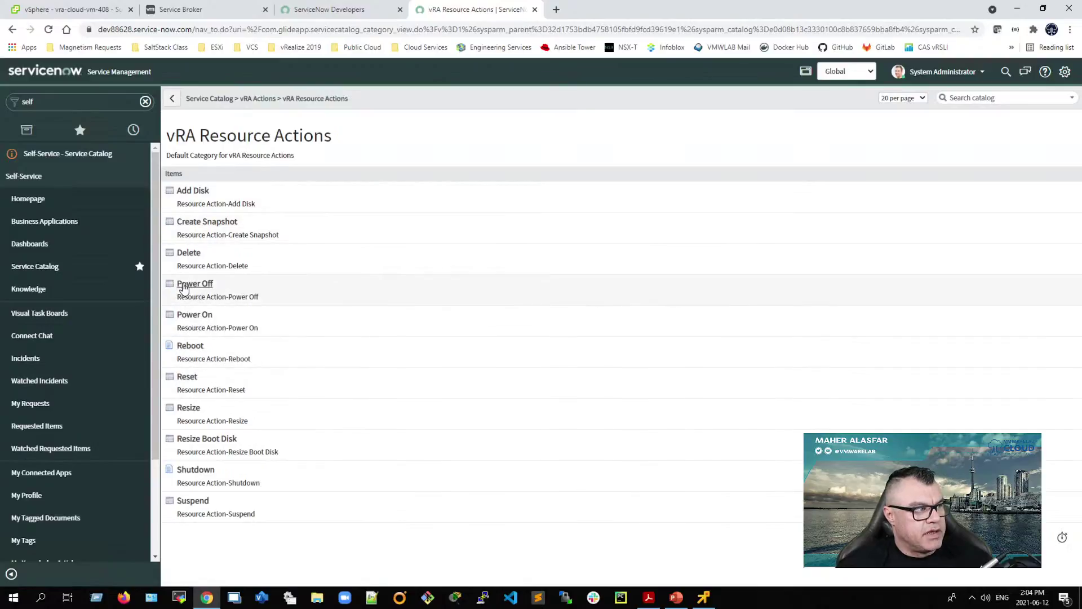
click(173, 100)
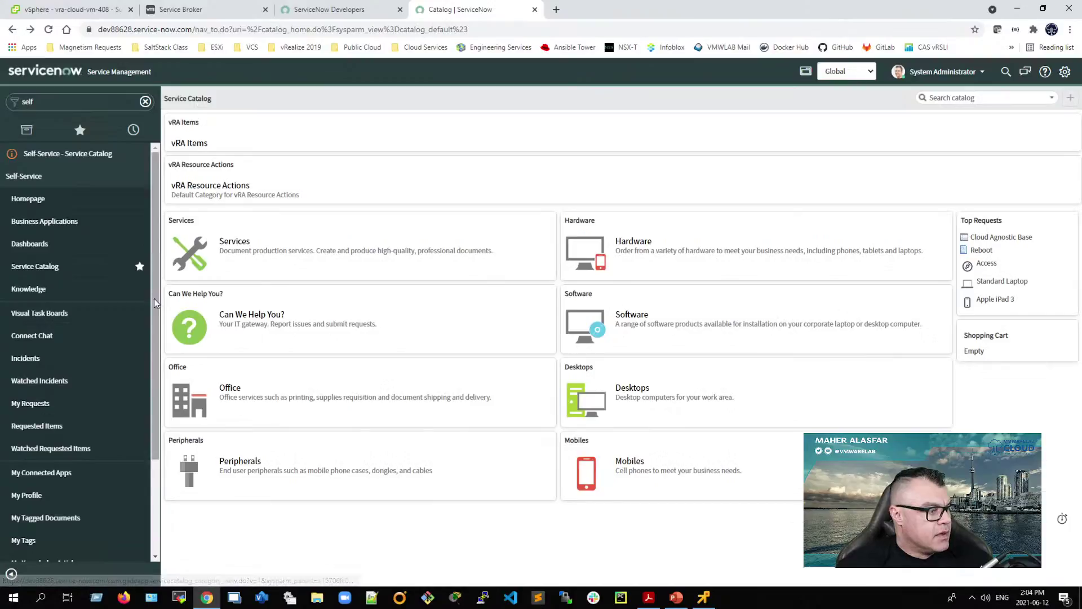
scroll(156, 299, down, 1)
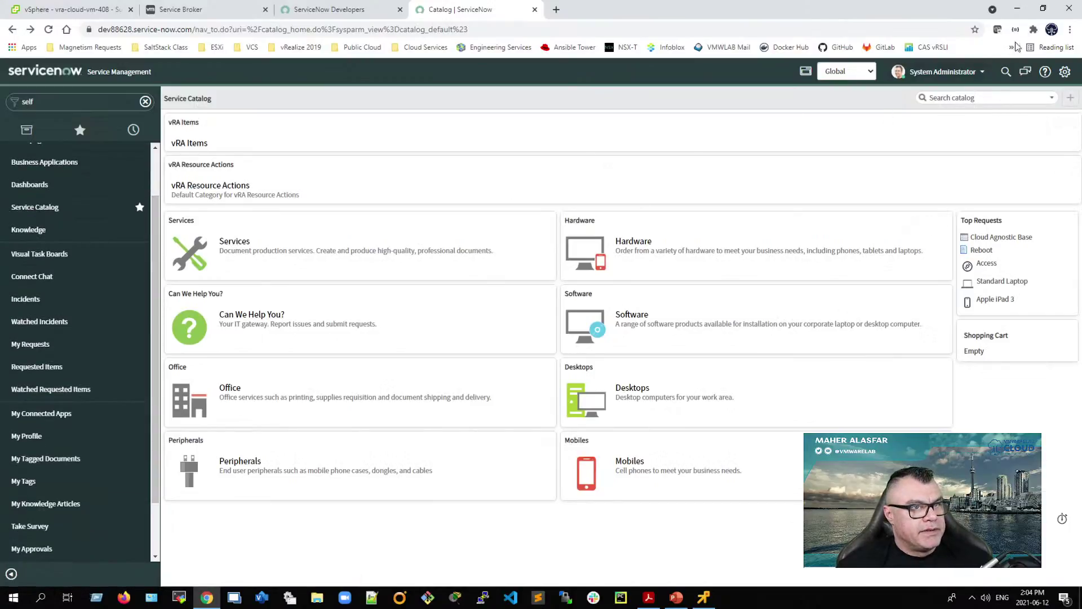
Step: Snap the browser back beside the guide and scroll the PDF down to page 35
key(super+Right)
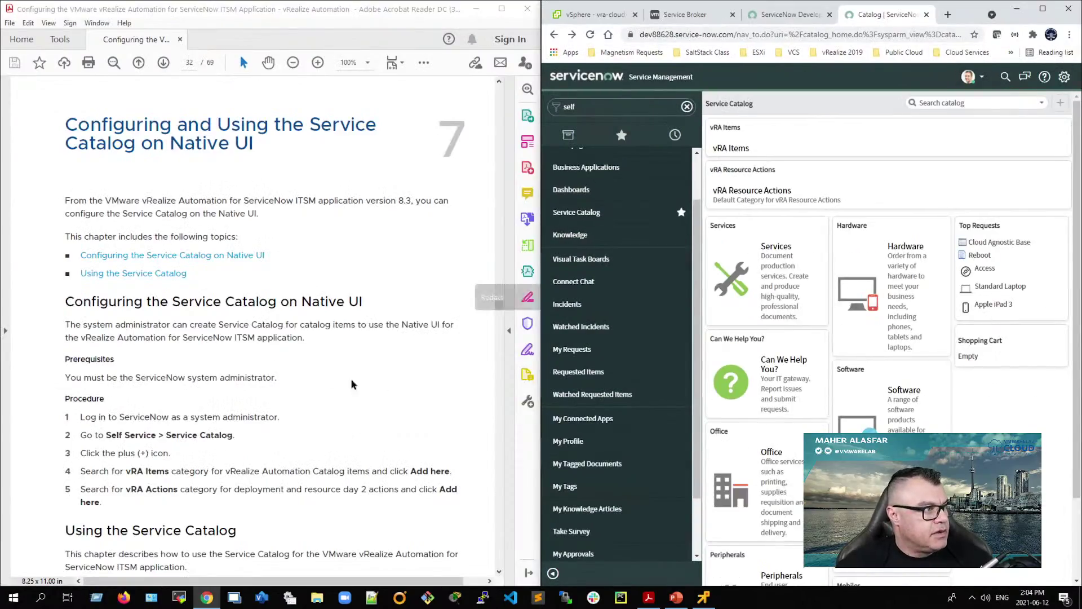
scroll(66, 332, down, 1)
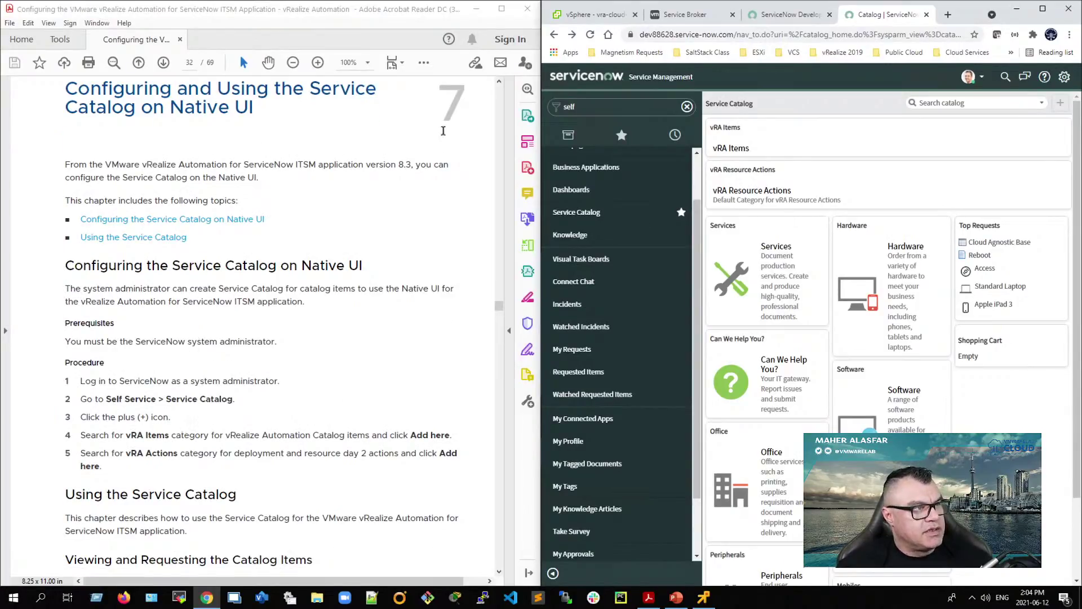
scroll(163, 336, down, 15)
scroll(162, 385, down, 10)
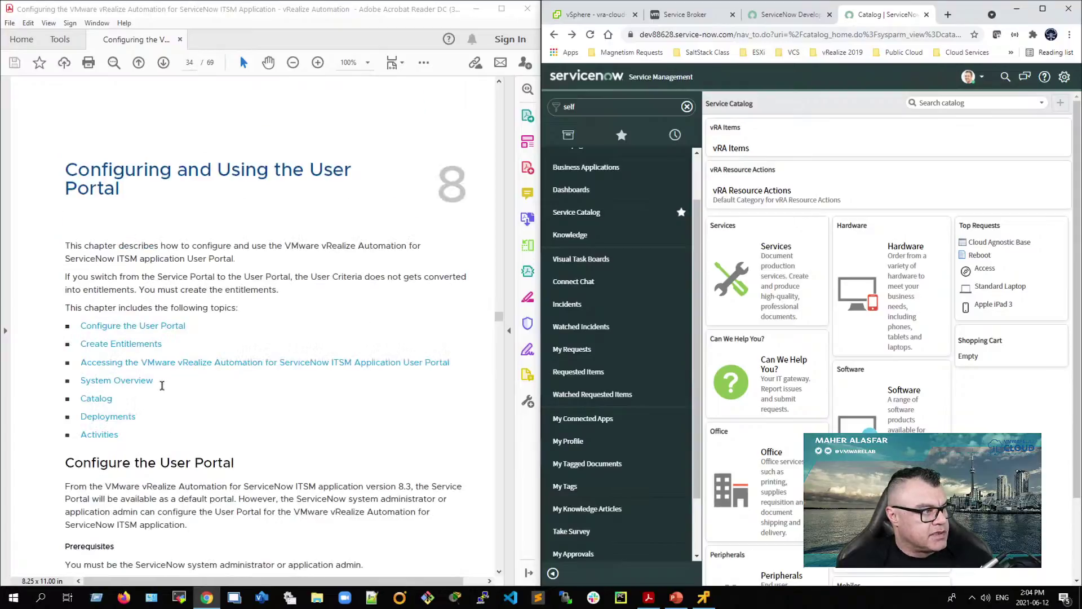
scroll(163, 384, down, 1)
drag(65, 134, 130, 162)
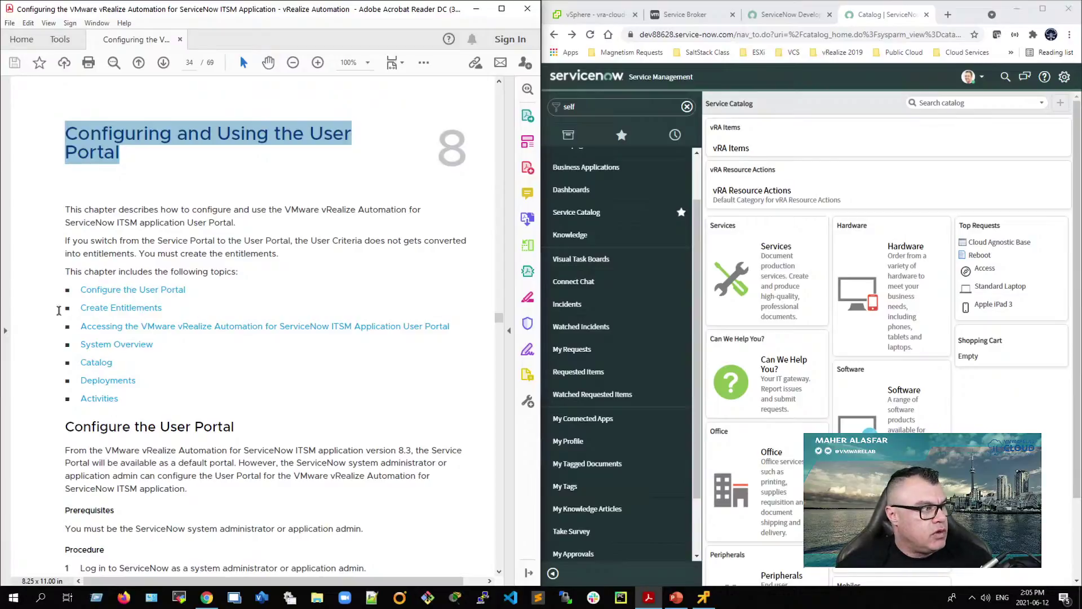
scroll(39, 321, down, 4)
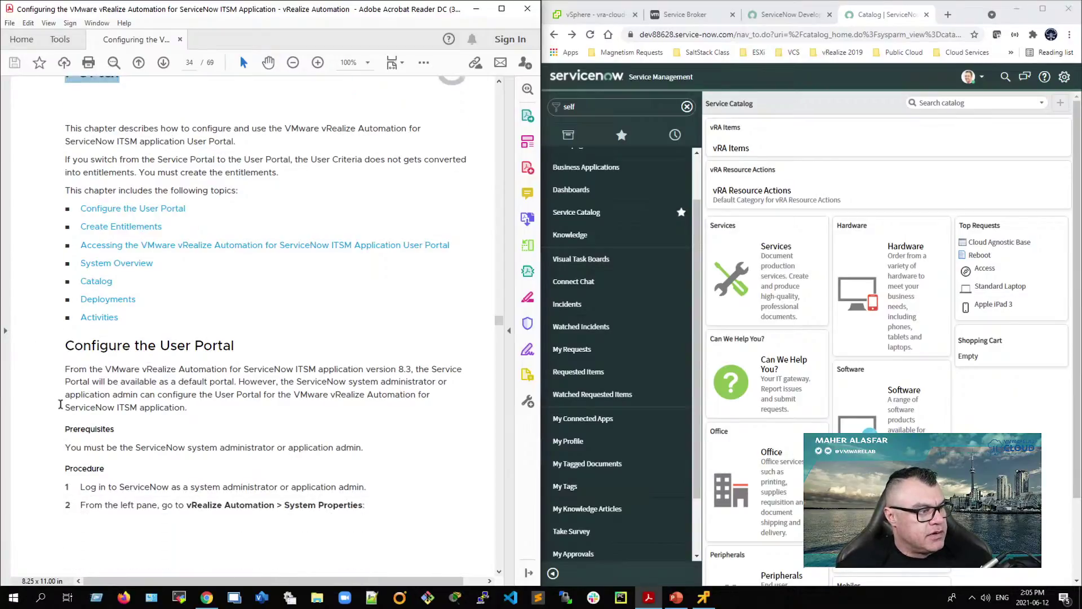
scroll(60, 404, down, 12)
scroll(60, 404, up, 12)
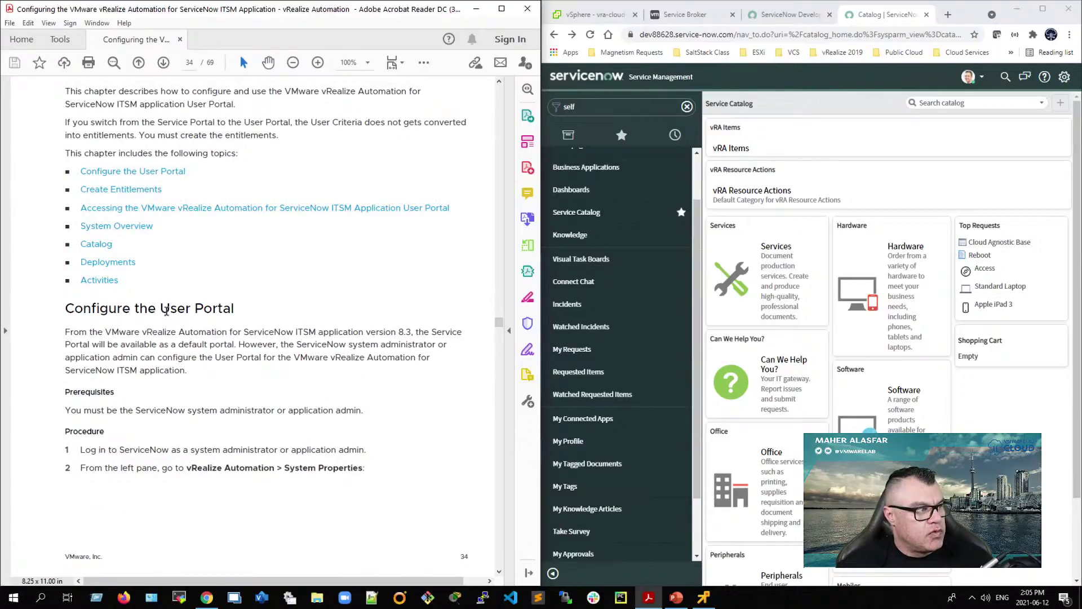
Step: Highlight the User Portal heading, System Properties path, vRA Servicenow UI property name and value false
drag(161, 309, 254, 306)
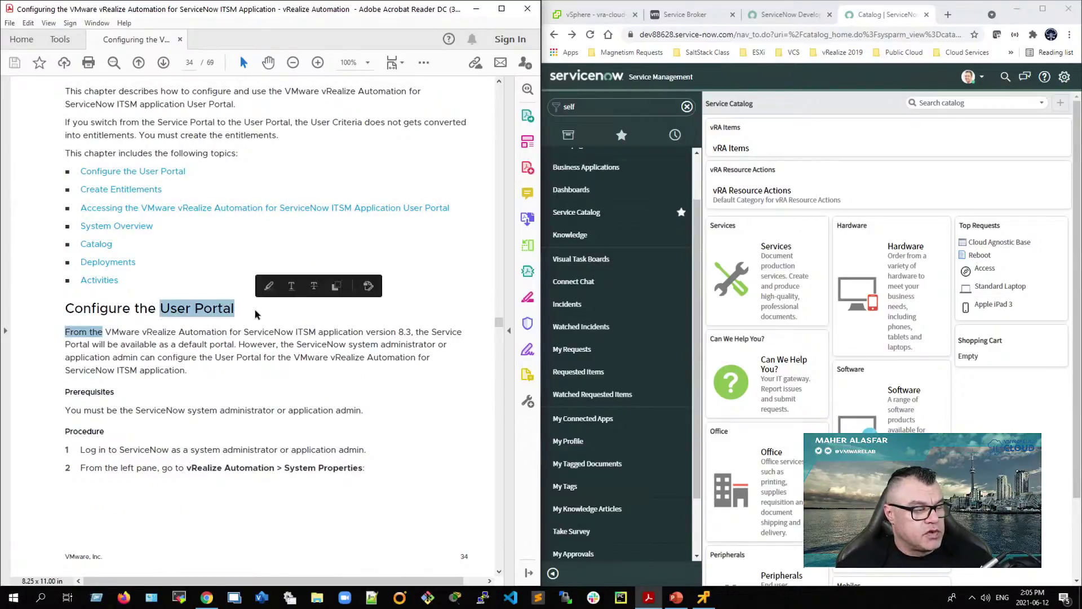
scroll(265, 469, down, 10)
scroll(265, 470, up, 10)
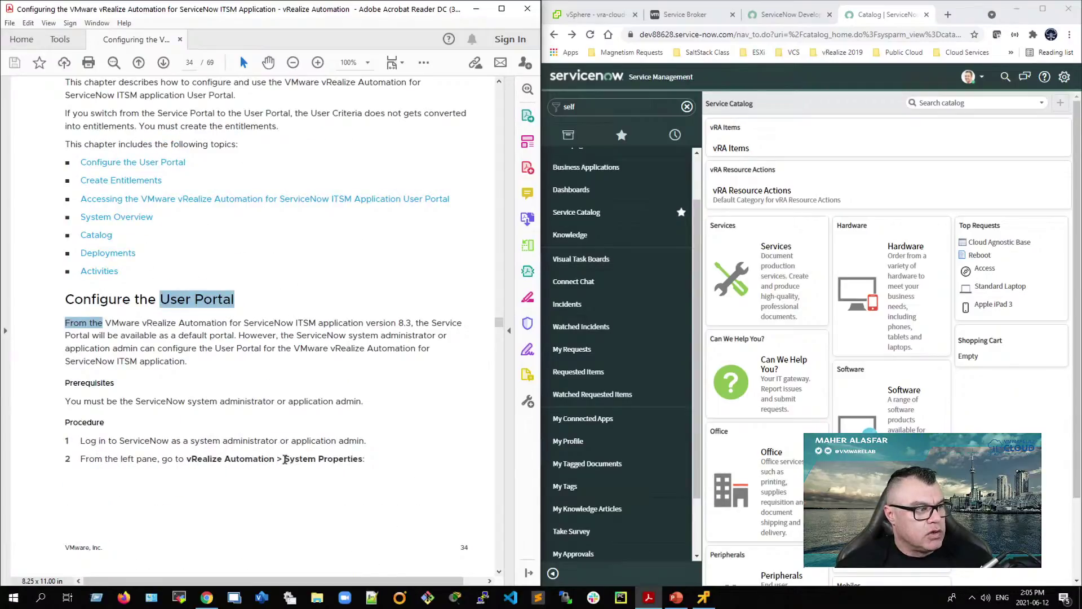
drag(285, 460, 363, 460)
scroll(260, 482, down, 10)
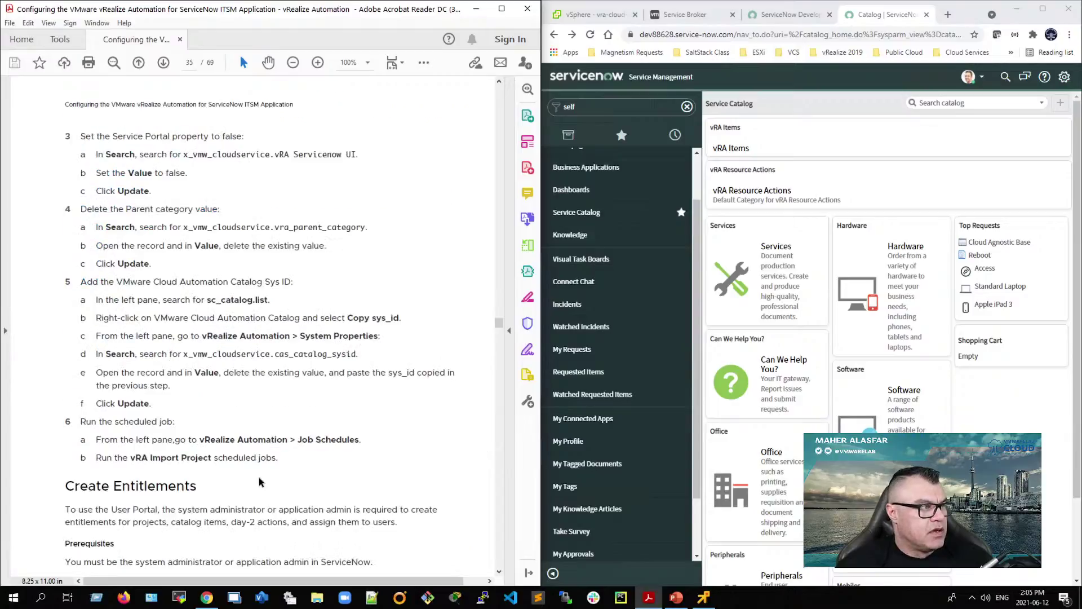
drag(182, 154, 361, 157)
double_click(171, 172)
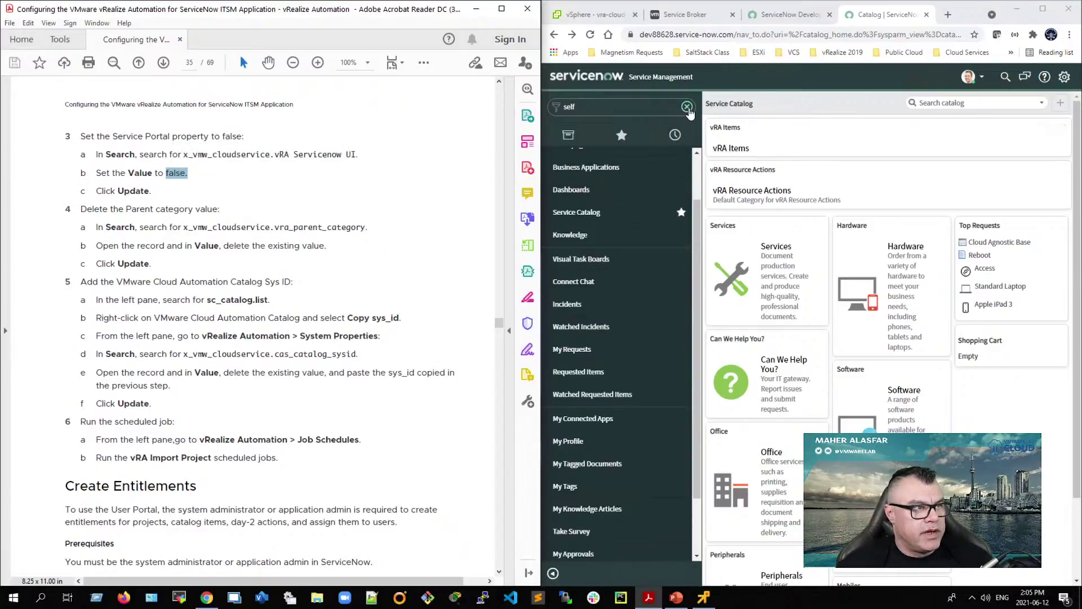
Step: Open System Properties from favorites and copy the vRA Servicenow UI property name from the guide
click(622, 138)
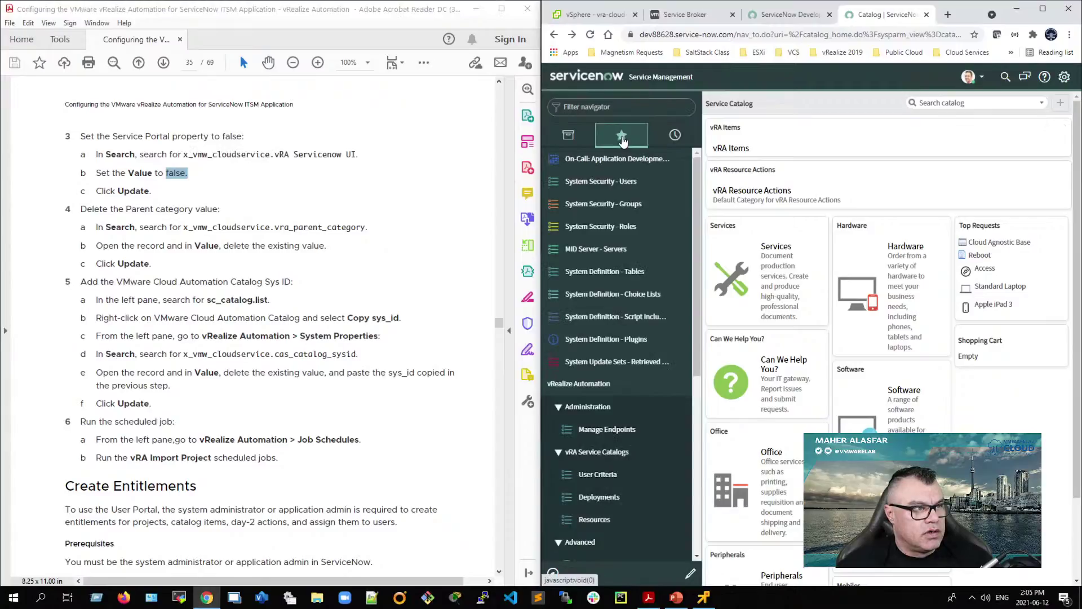
scroll(619, 367, down, 3)
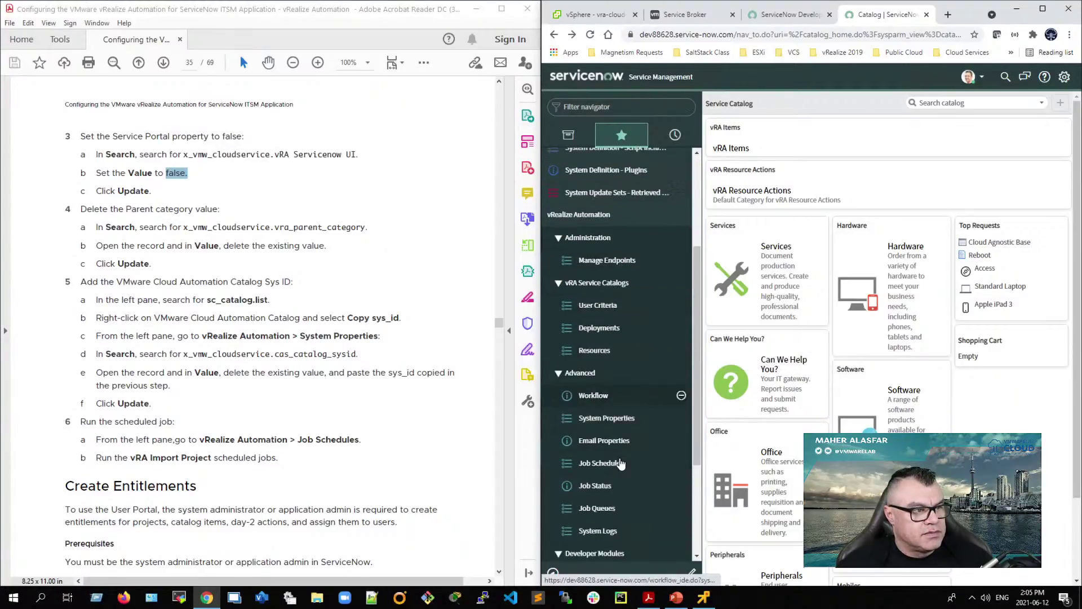
click(614, 418)
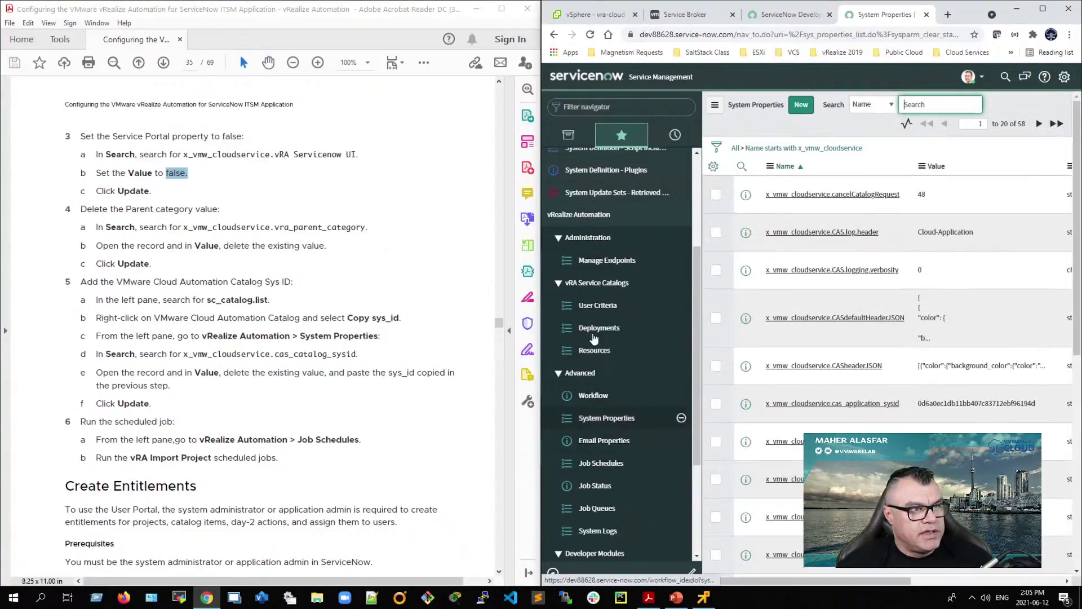
drag(184, 154, 350, 155)
right_click(355, 157)
click(375, 167)
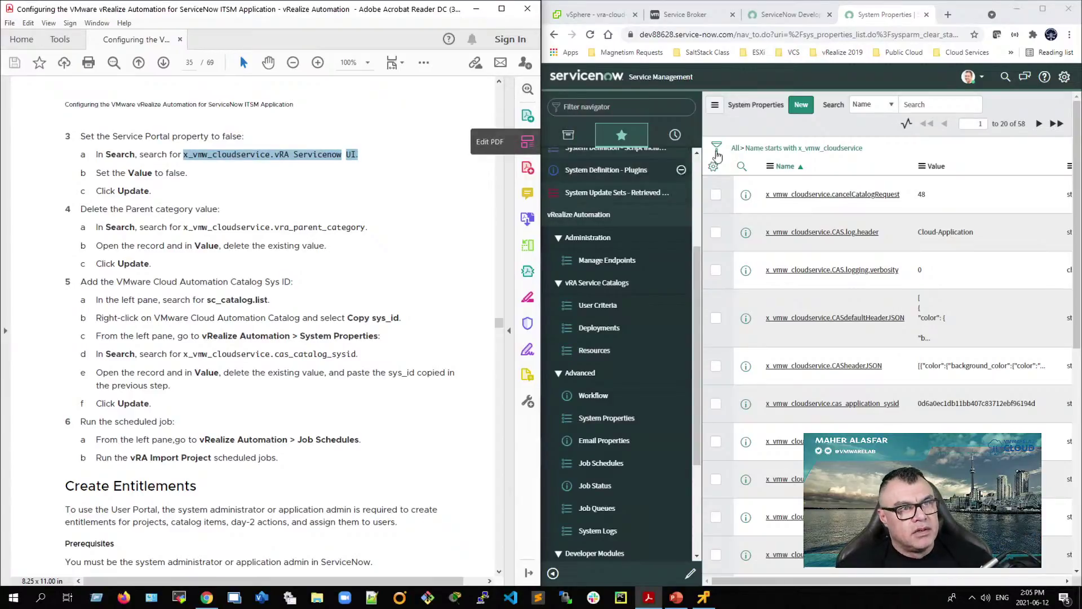
Step: Search the system properties list for x_vmw_cloudservice.vRA Servicenow UI
click(938, 104)
right_click(938, 105)
click(967, 203)
key(Return)
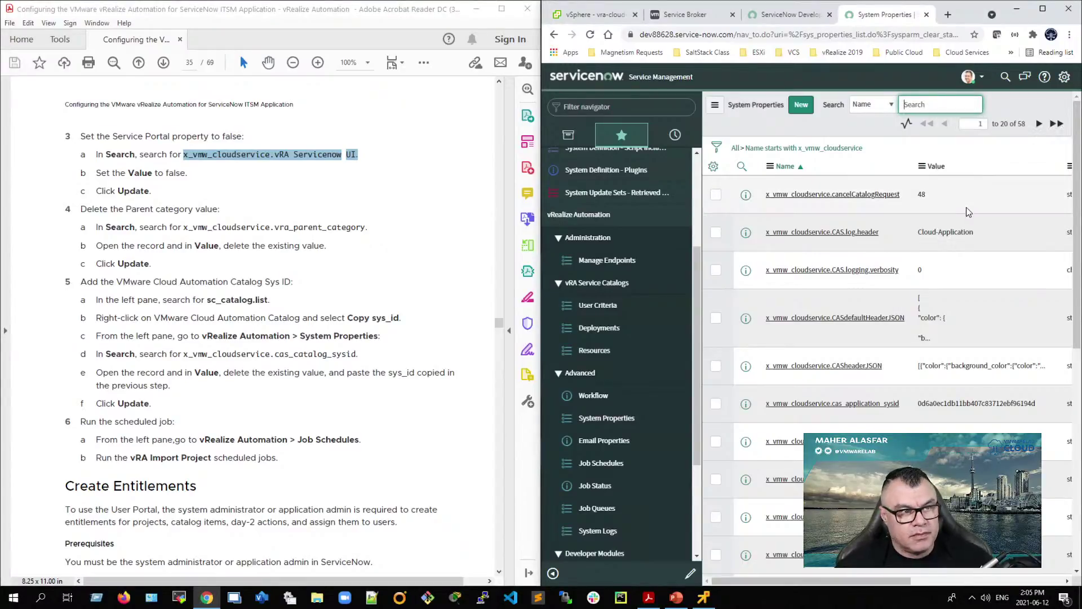
right_click(930, 106)
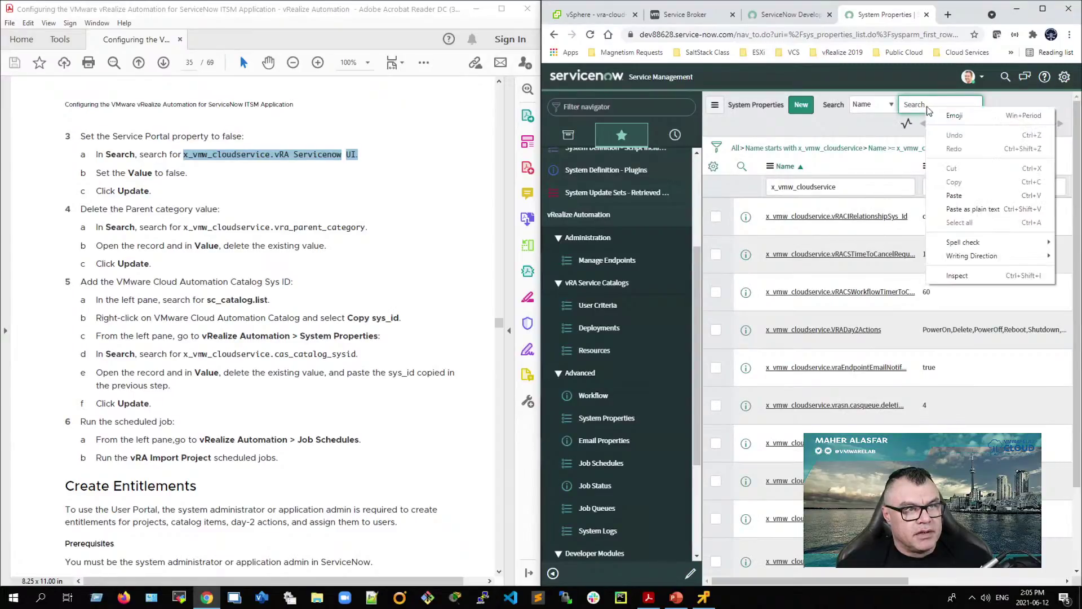
click(963, 196)
key(Home)
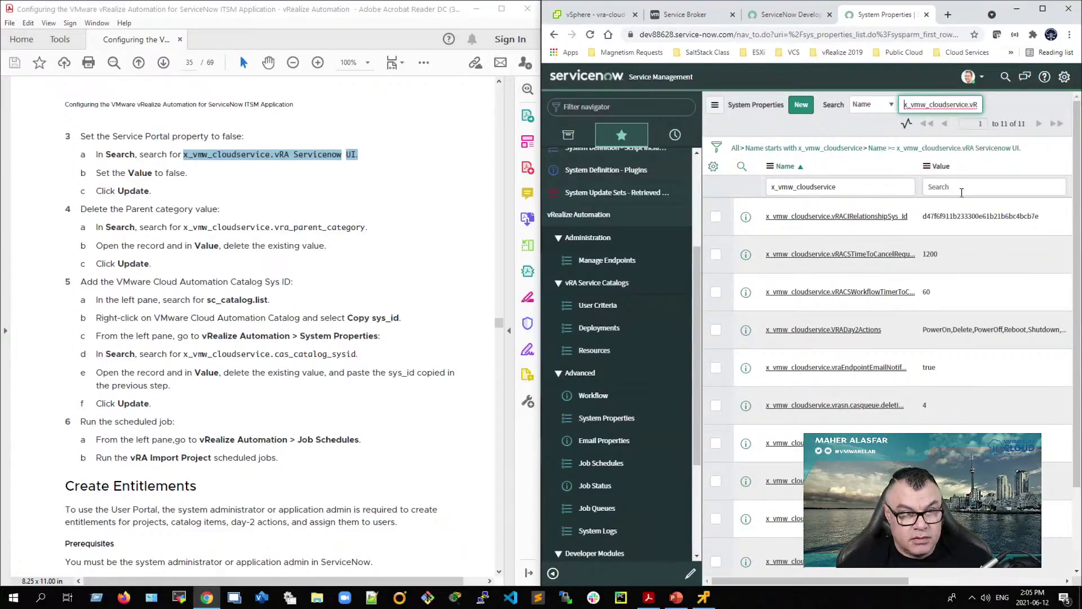
key(End)
key(BackSpace)
key(Return)
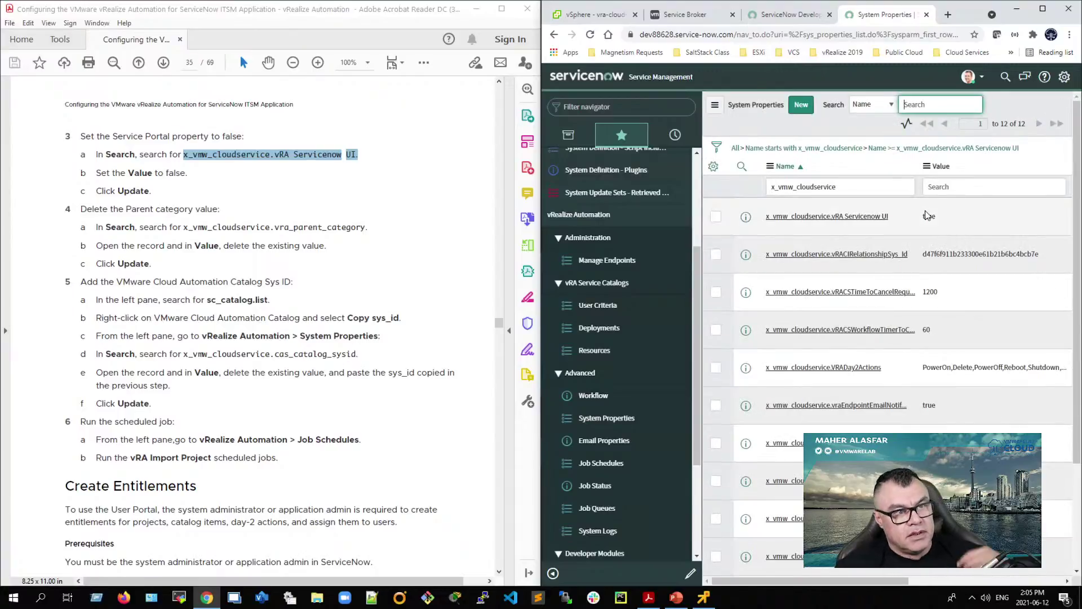
Step: Open the property, switch to the vRealize Automation ITSM application, and save its value as false
click(868, 218)
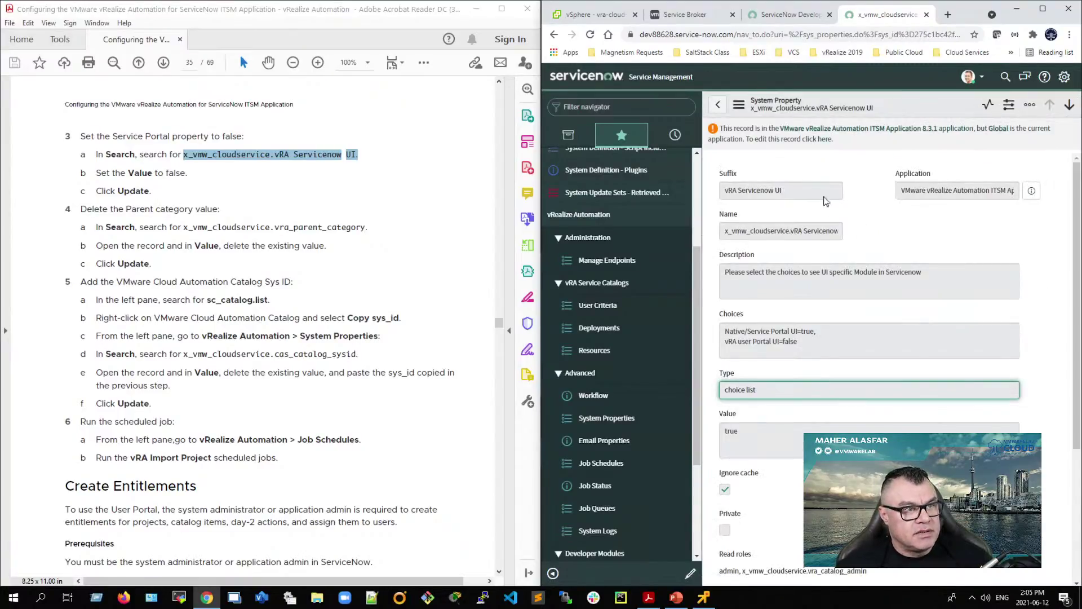
click(1042, 8)
click(846, 71)
scroll(839, 262, down, 5)
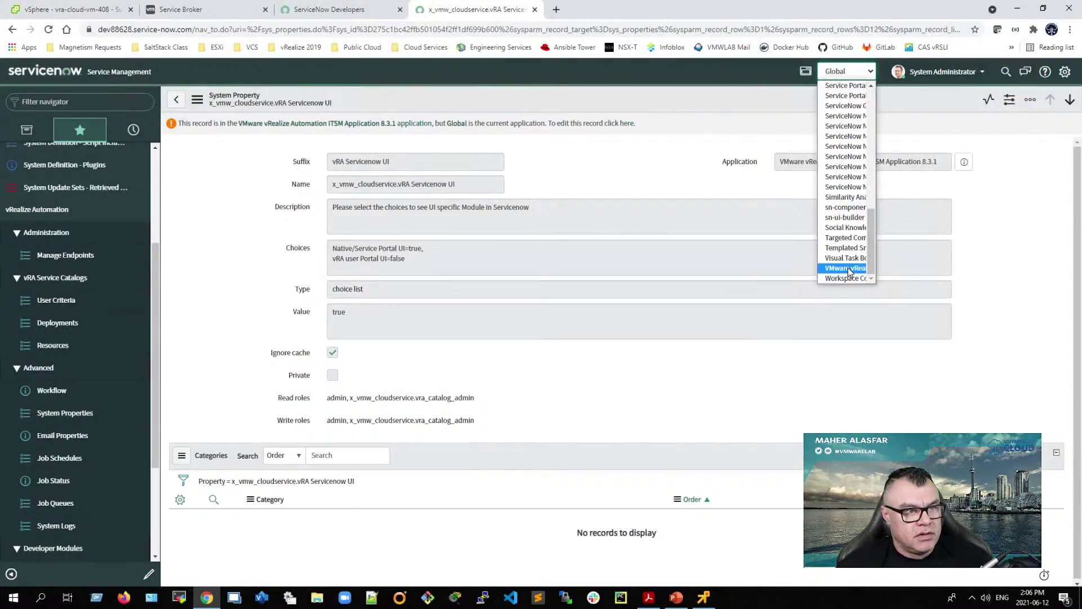
click(844, 269)
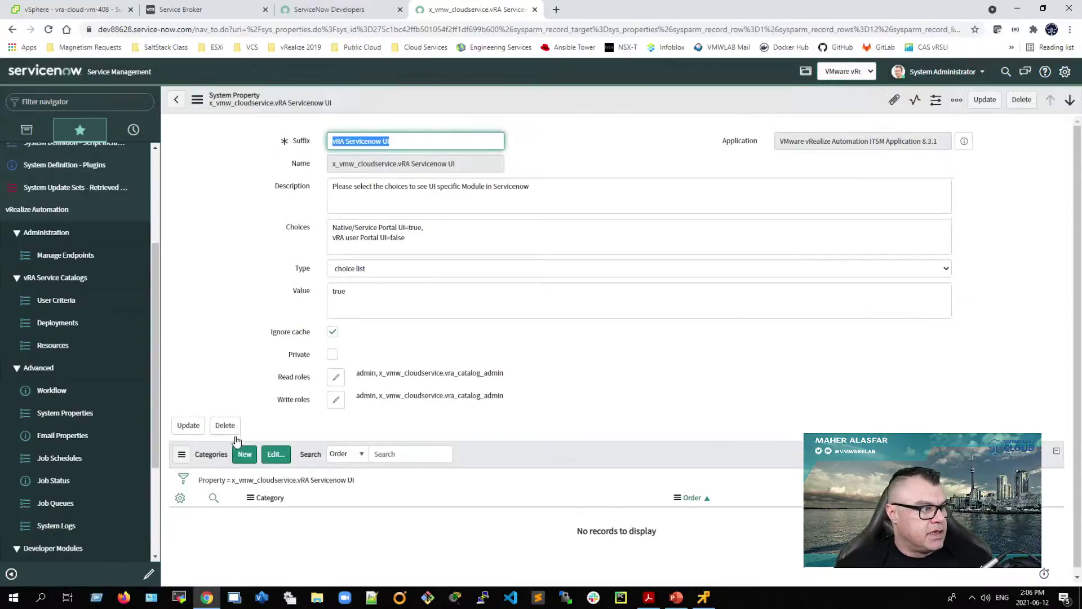
double_click(359, 286)
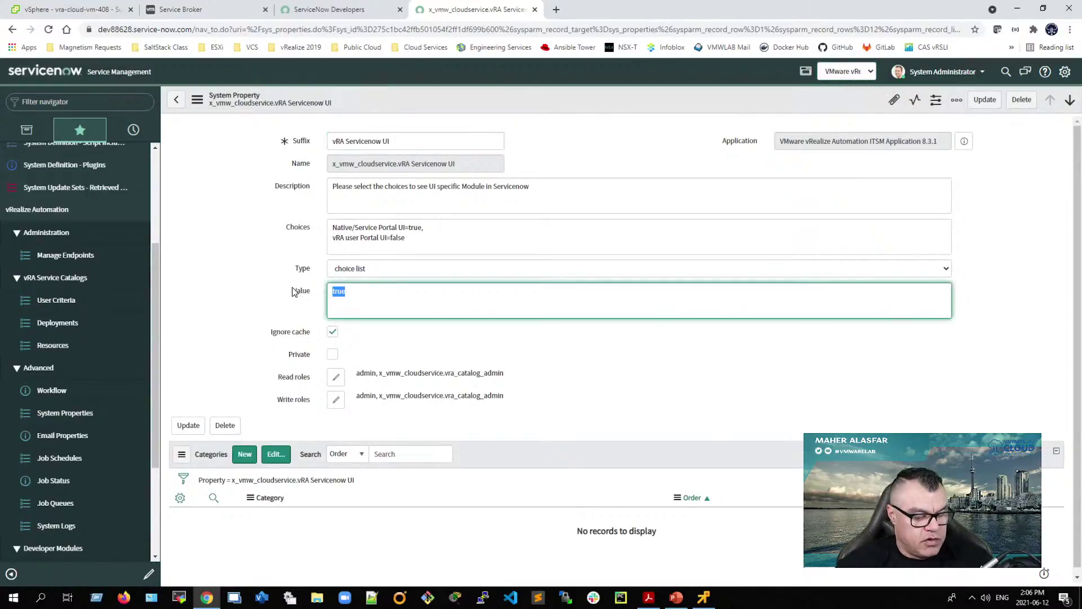
text(fla)
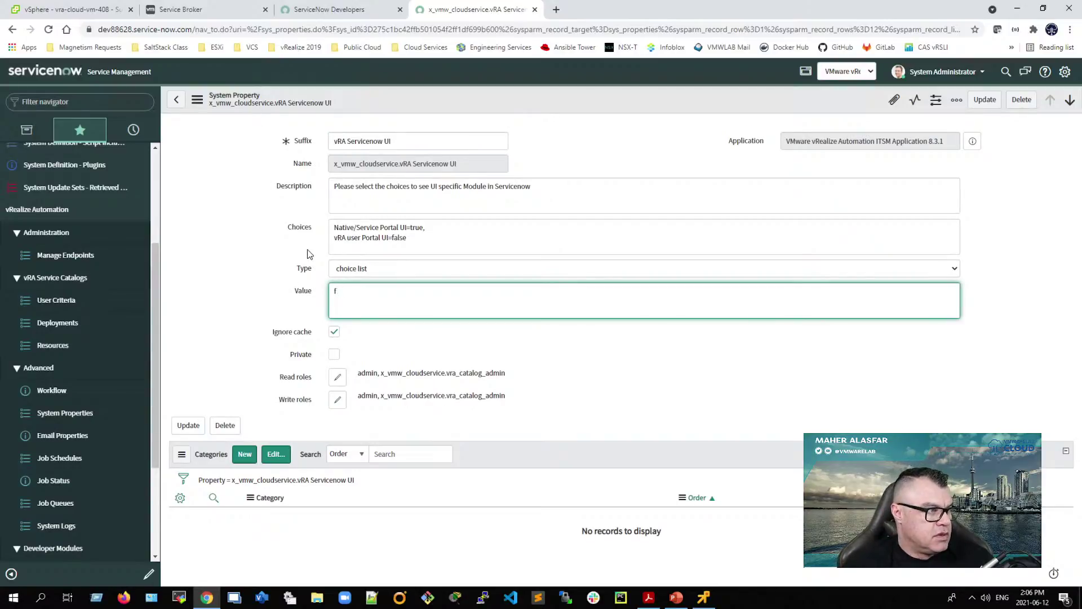
click(188, 425)
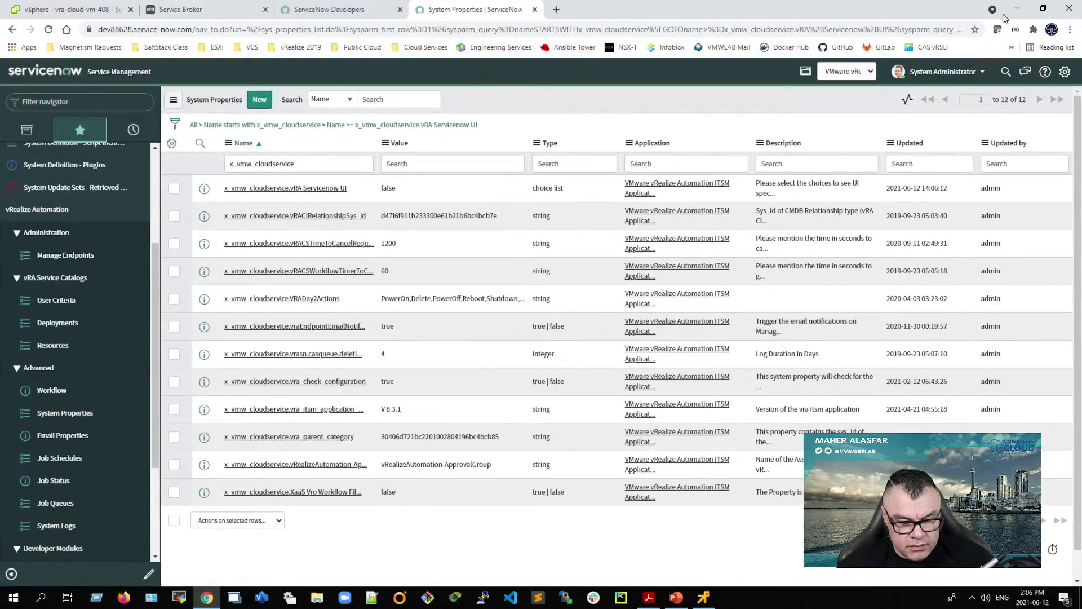
Step: Copy x_vmw_cloudservice.vra_parent_category from the guide and search System Properties for it
click(1042, 8)
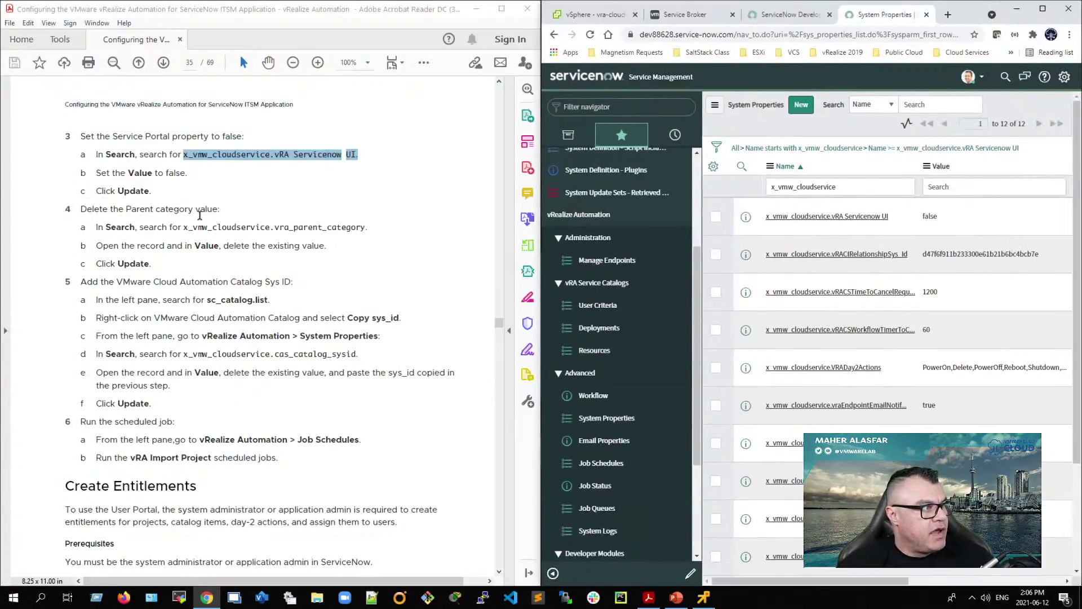
drag(185, 228, 365, 228)
right_click(351, 233)
click(374, 244)
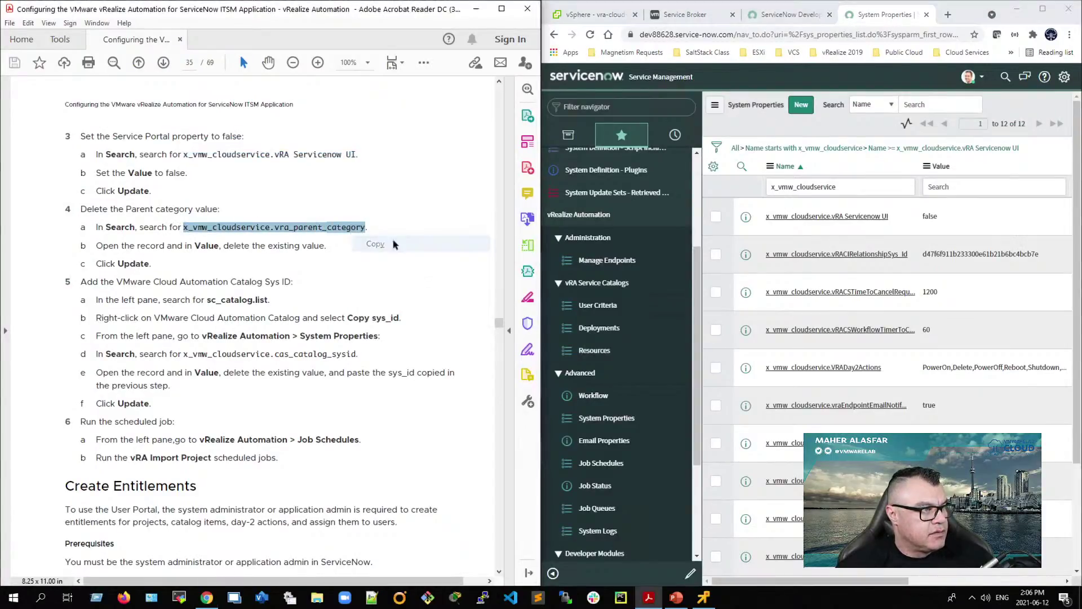
click(933, 104)
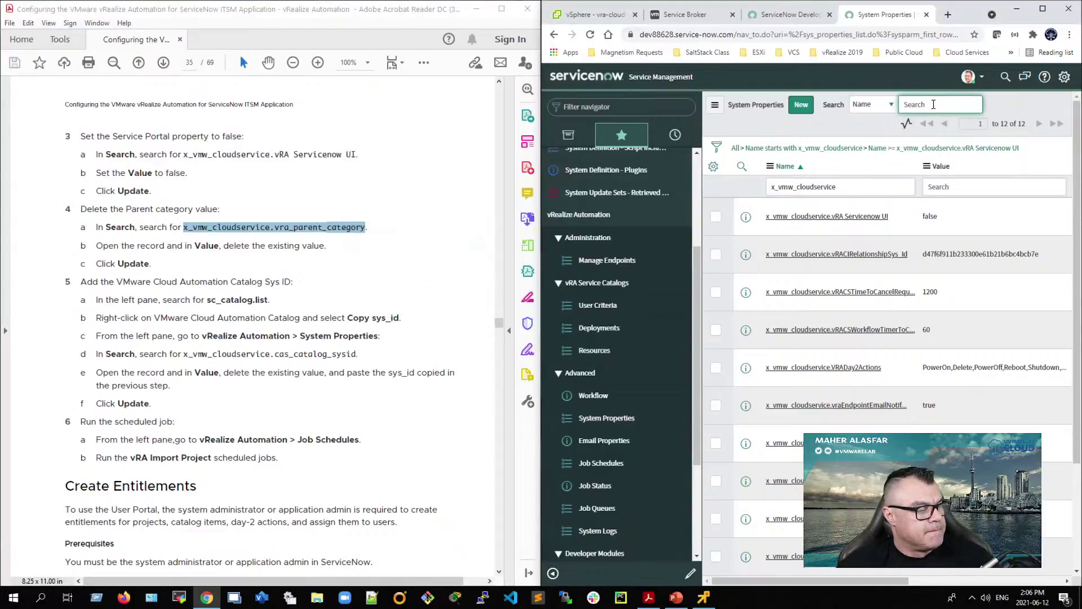
key(ctrl+v)
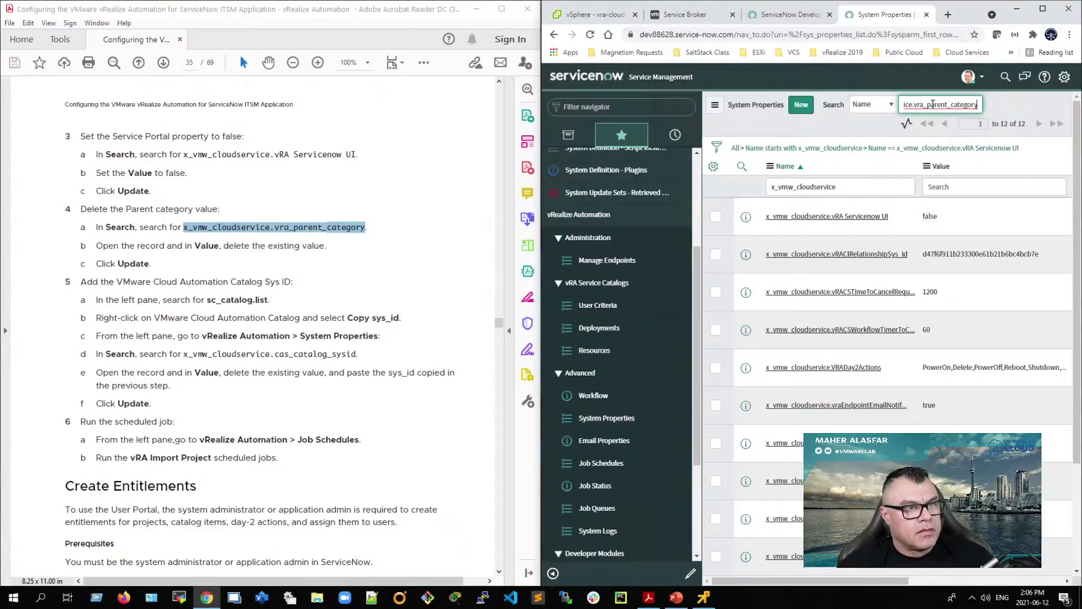
key(Return)
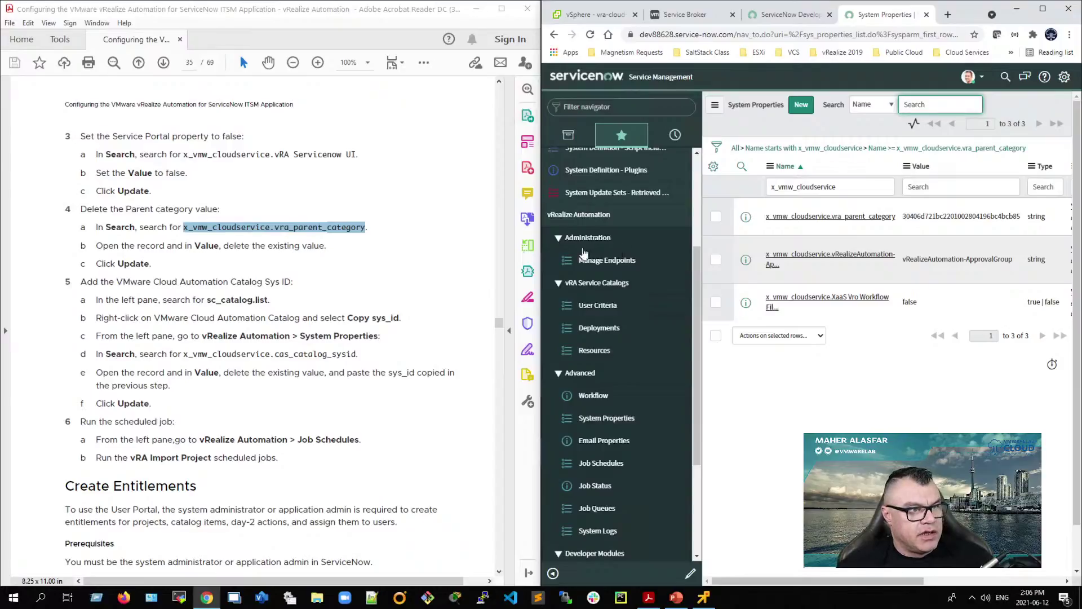
Step: Open the vra_parent_category property, delete its category sys_id value and save it empty
click(862, 220)
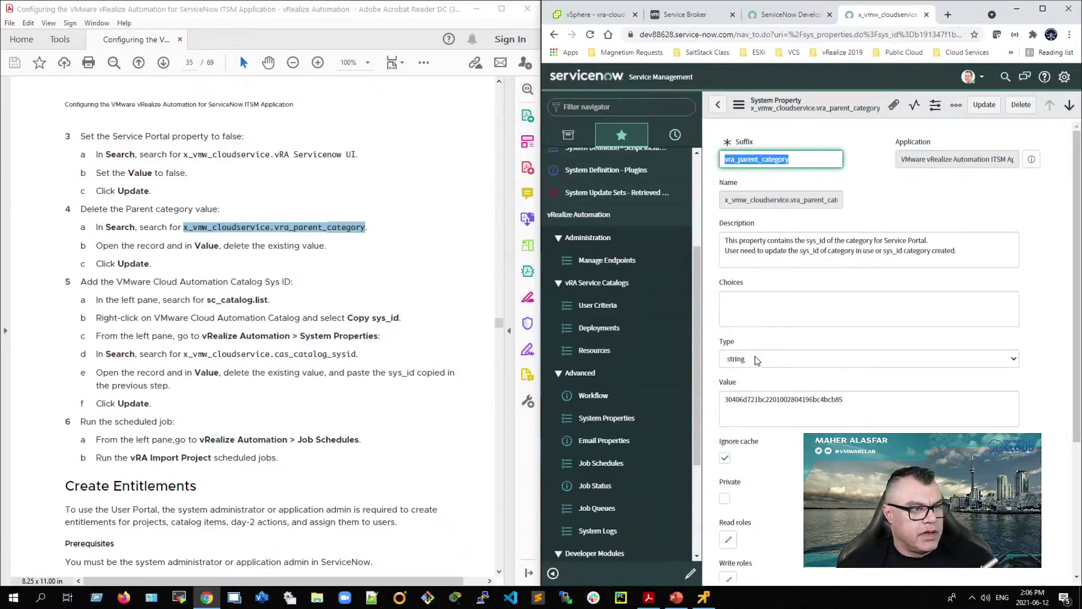
double_click(772, 399)
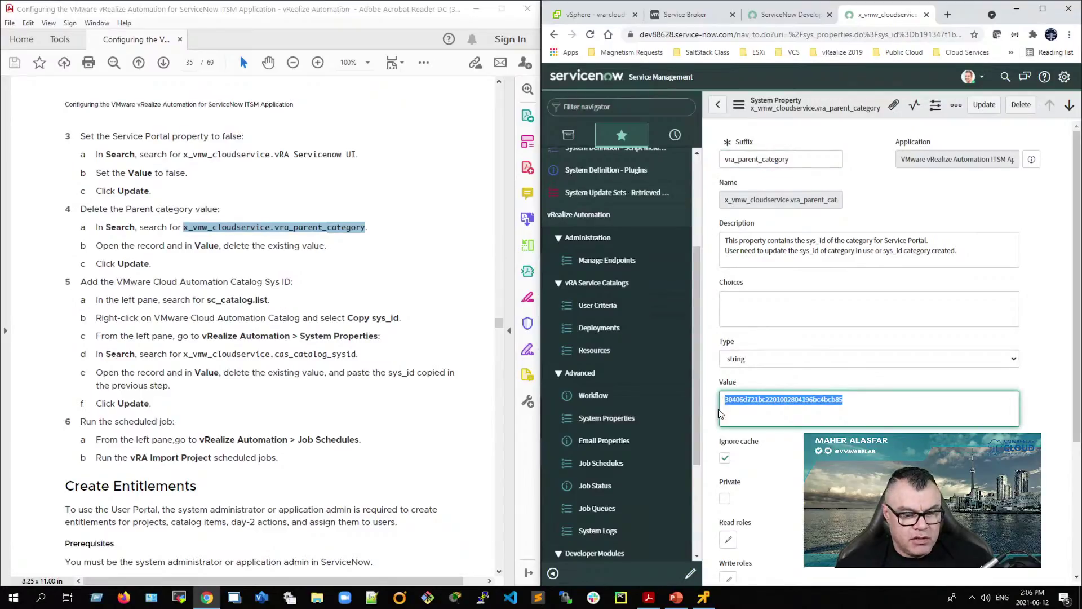
key(Delete)
click(984, 105)
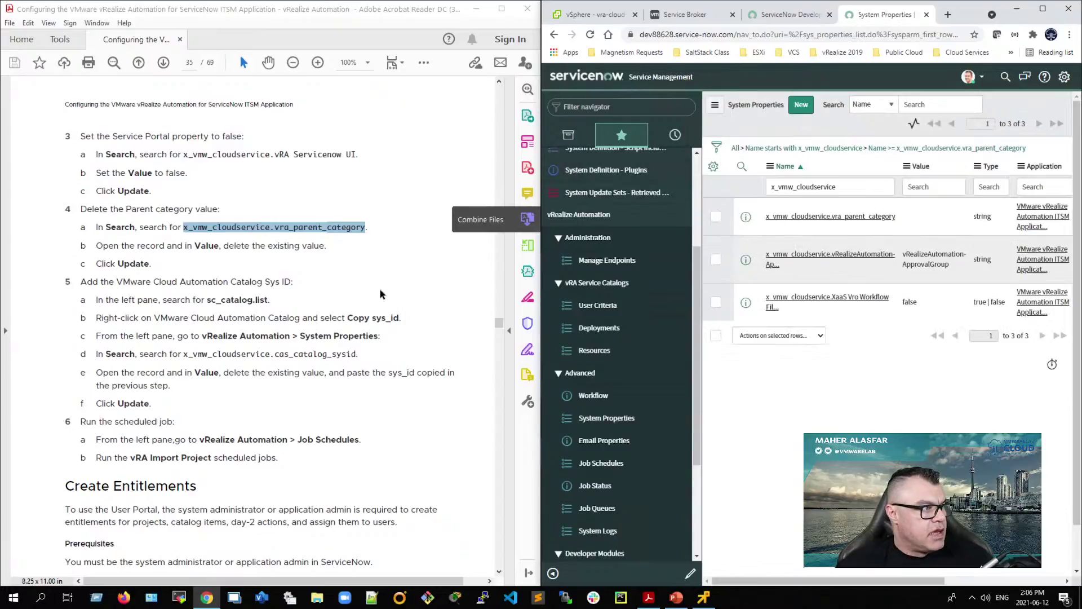
Step: Copy sc_catalog.list from step 5a and open the Catalogs list through the navigator filter
drag(207, 303, 265, 305)
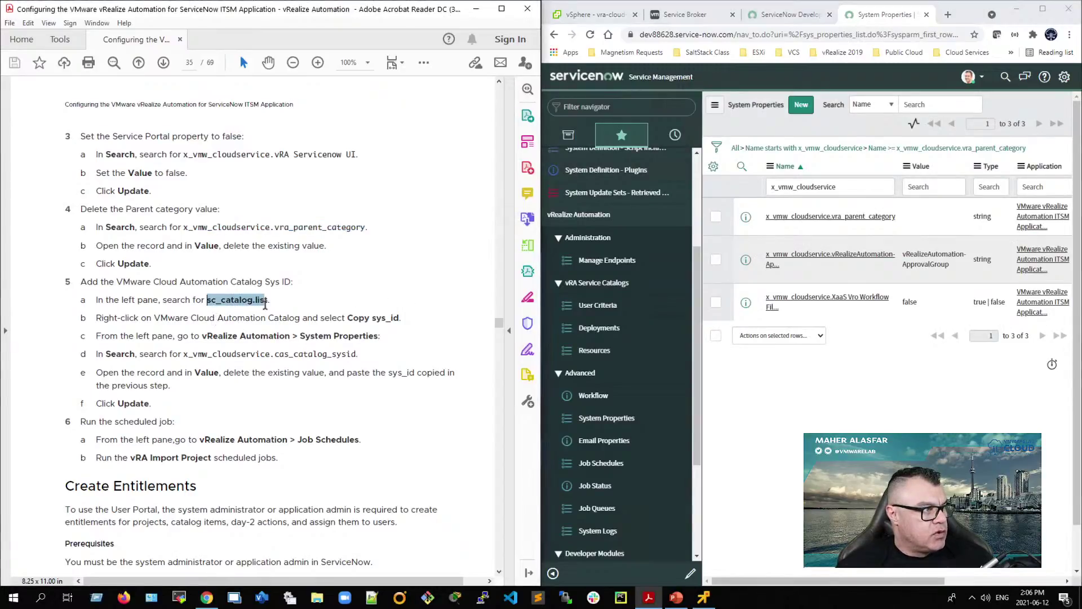
right_click(253, 308)
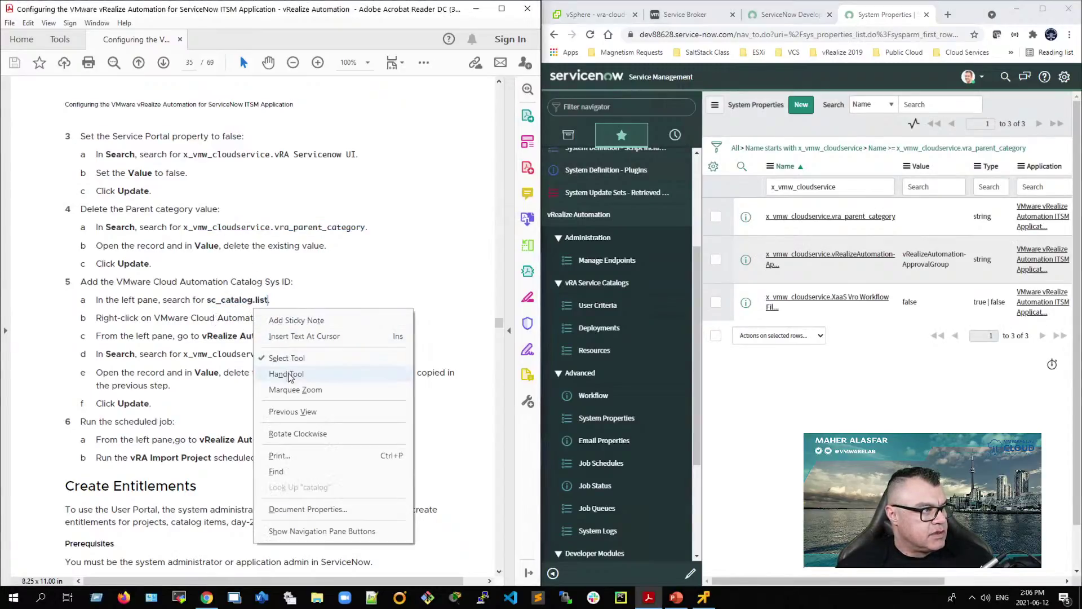
click(229, 302)
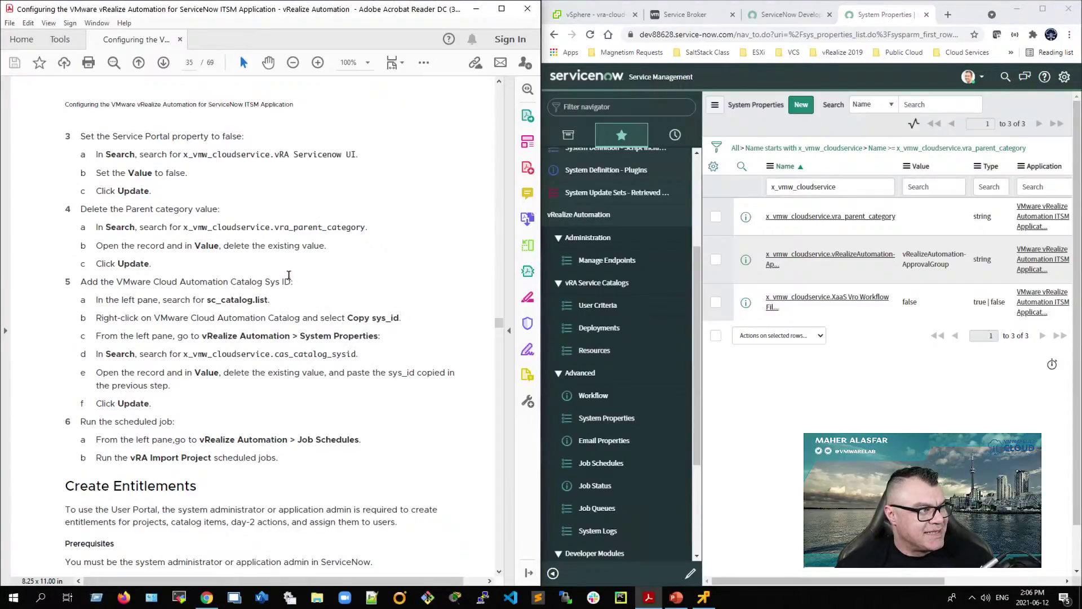
drag(209, 302, 268, 301)
right_click(263, 305)
click(285, 318)
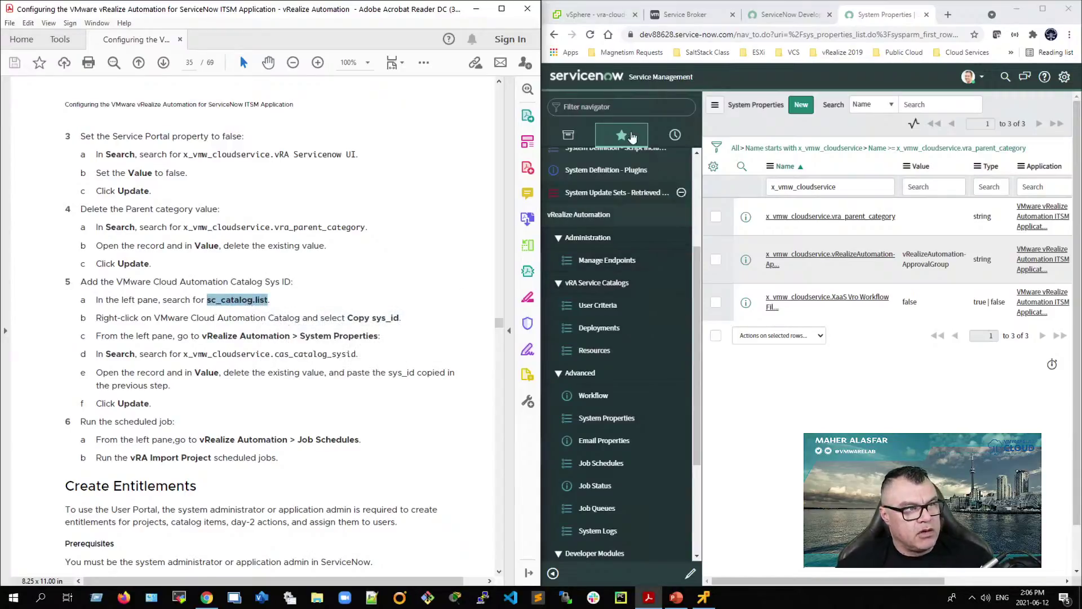
click(568, 134)
click(584, 112)
right_click(592, 108)
click(623, 198)
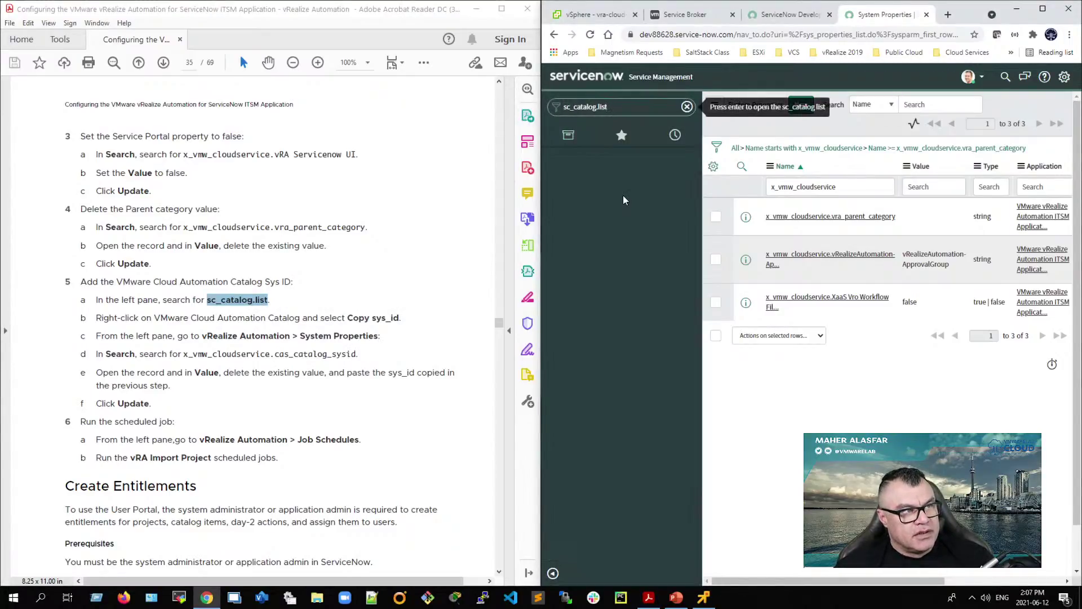
key(Return)
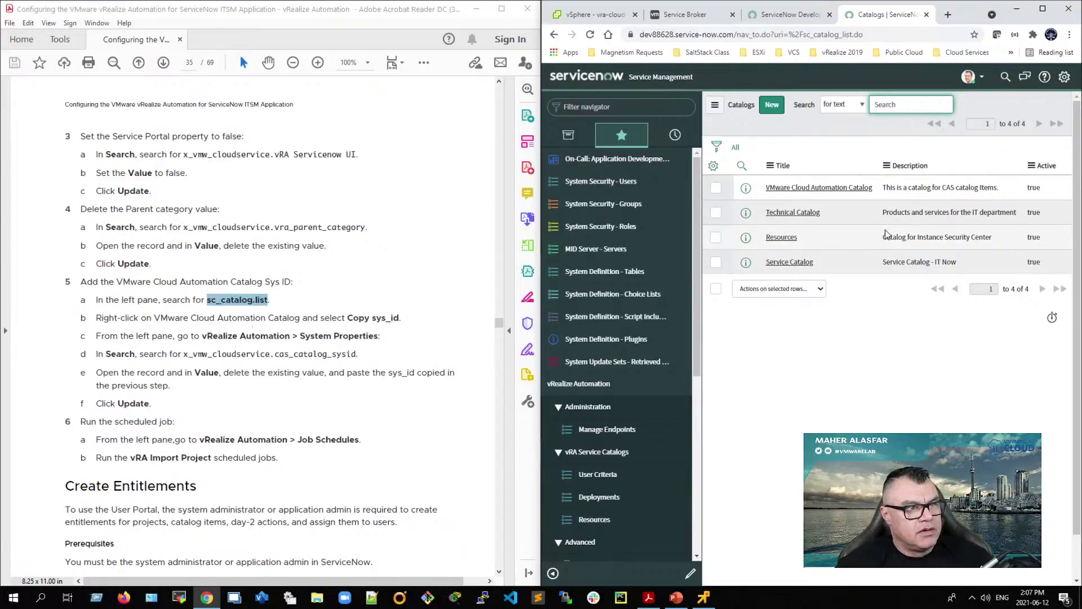
Step: Copy the sys_id of the VMware Cloud Automation Catalog record
click(882, 188)
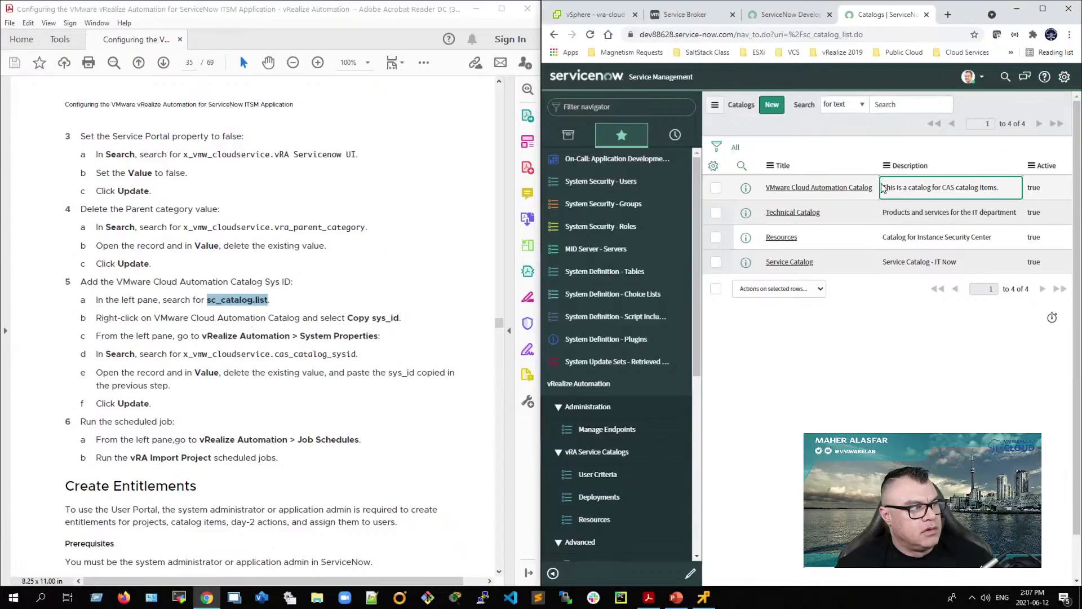
right_click(875, 187)
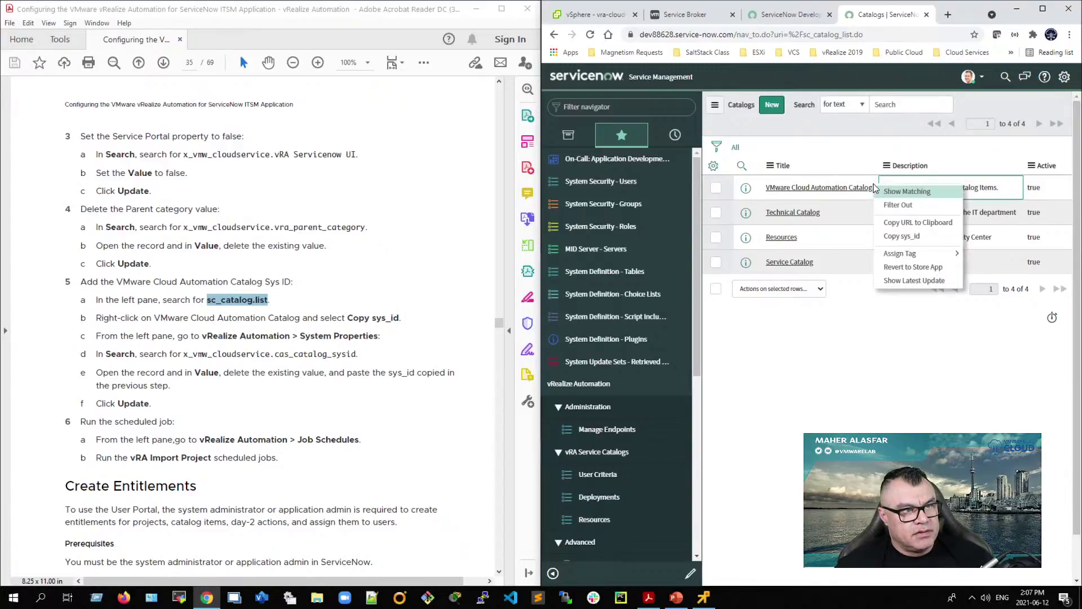
click(905, 239)
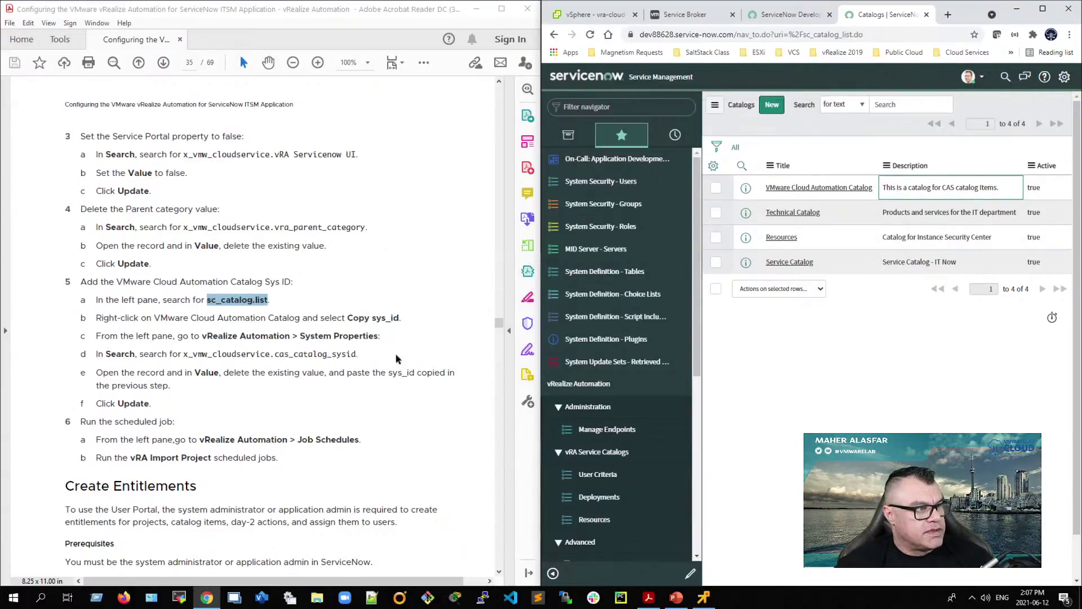
scroll(642, 395, down, 6)
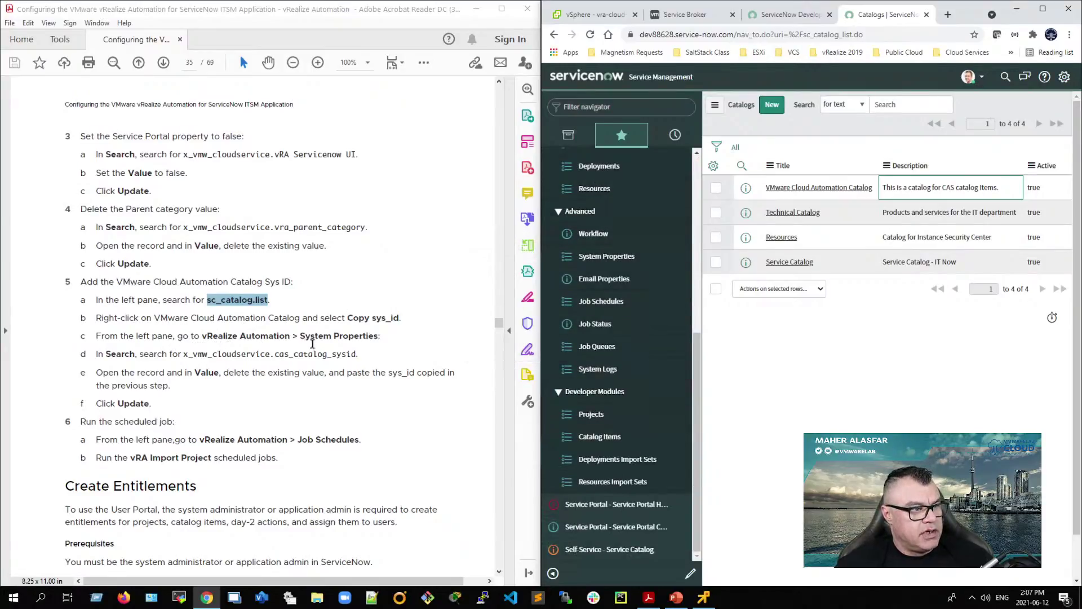
click(634, 255)
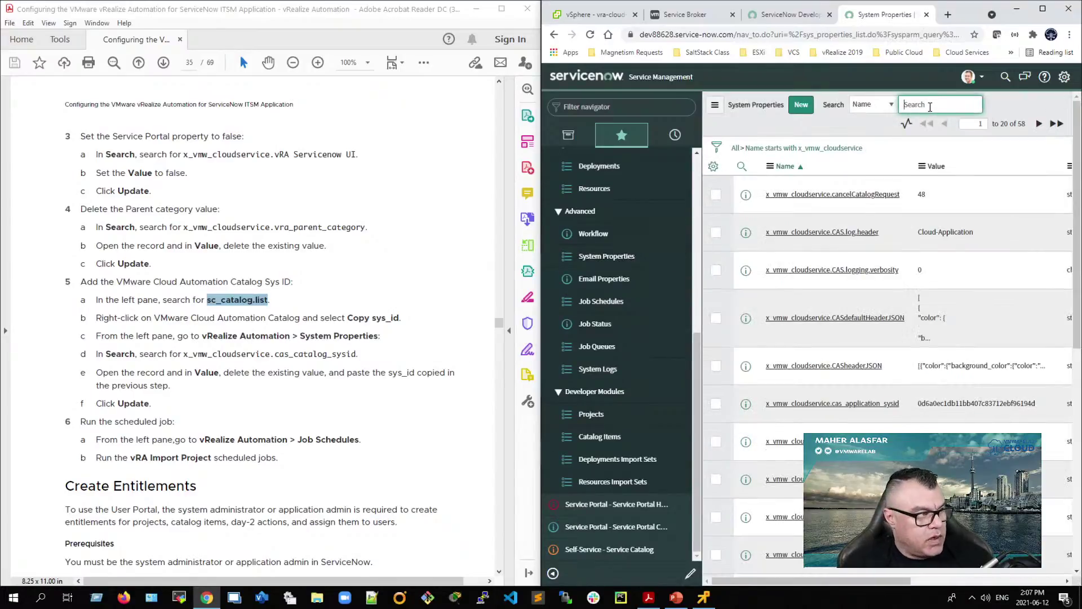
text(x_vmw_cloud)
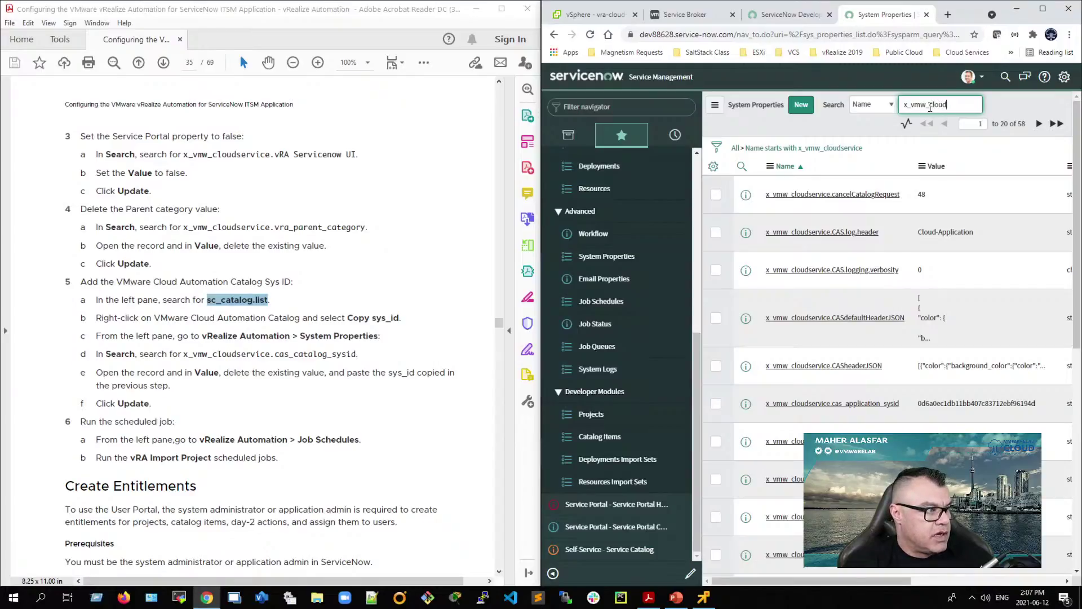
text(service.cas)
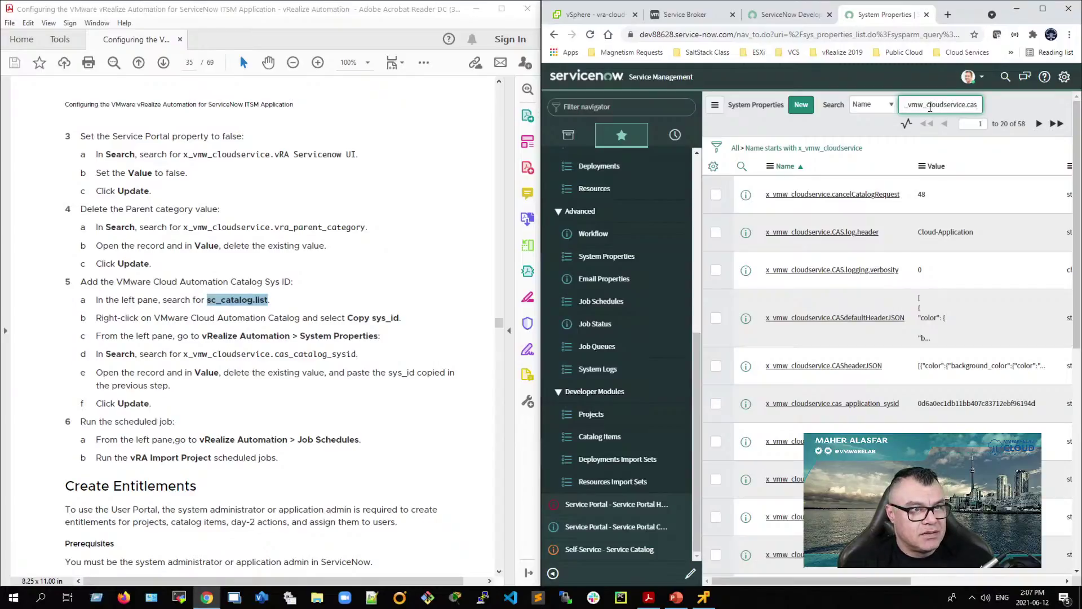
text(_)
text(cata)
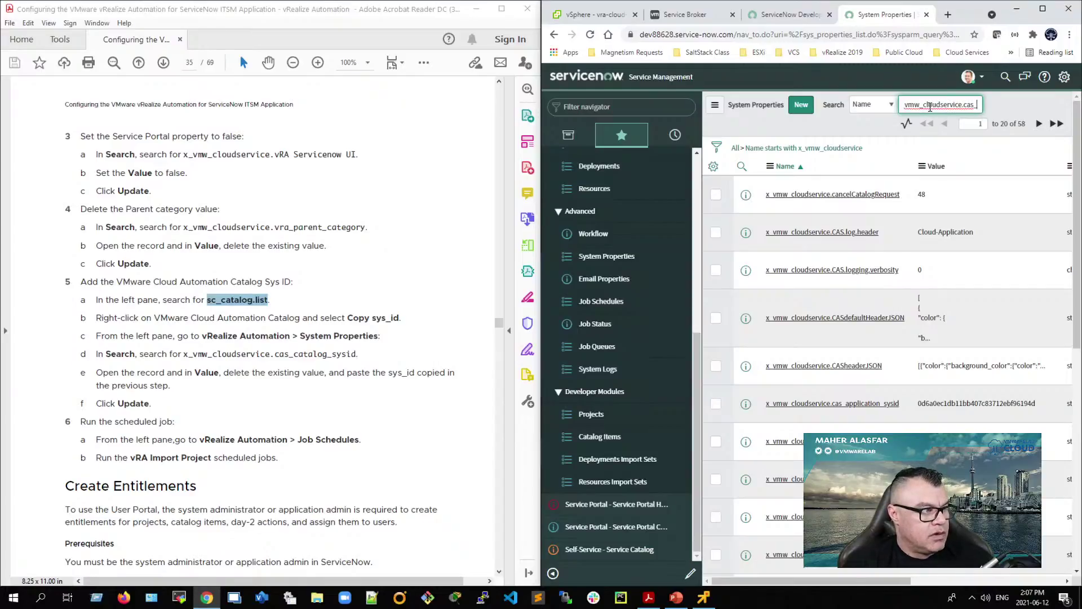
text(log_sysid)
key(Return)
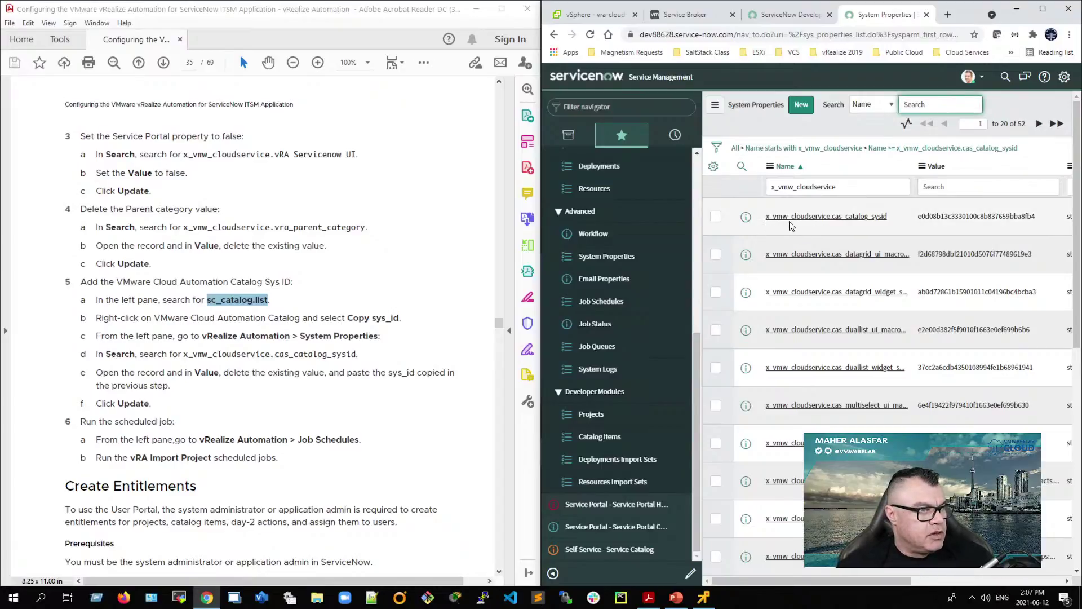
click(867, 220)
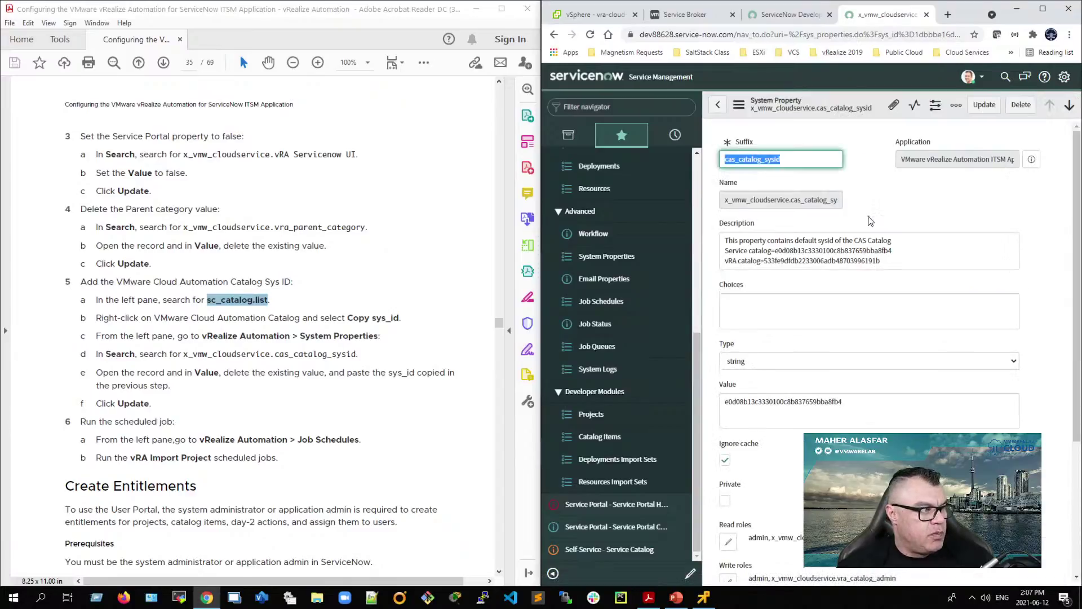
drag(862, 402, 719, 418)
key(BackSpace)
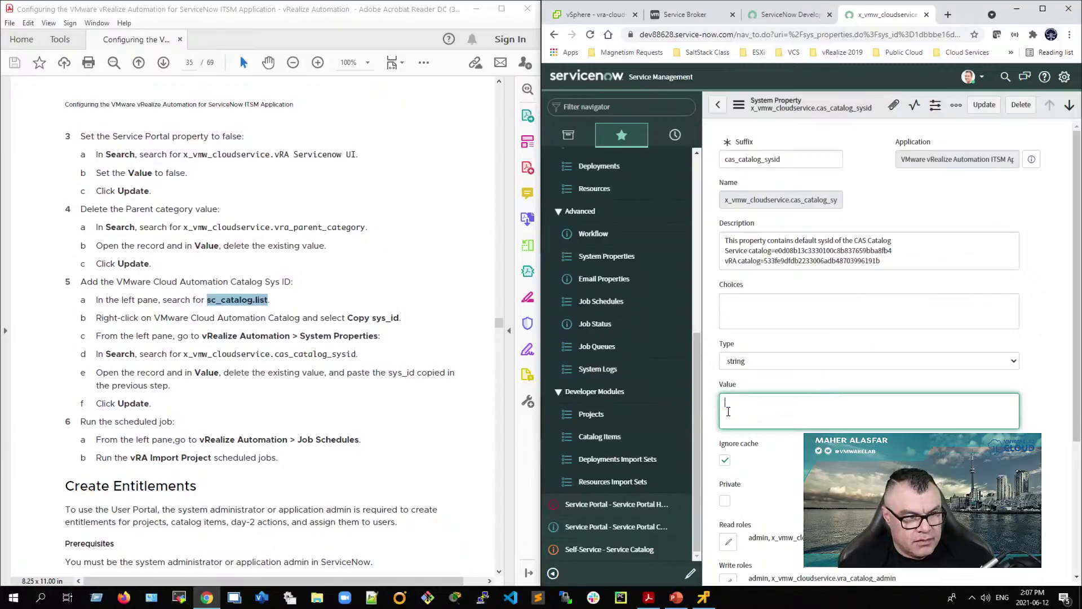
key(ctrl+v)
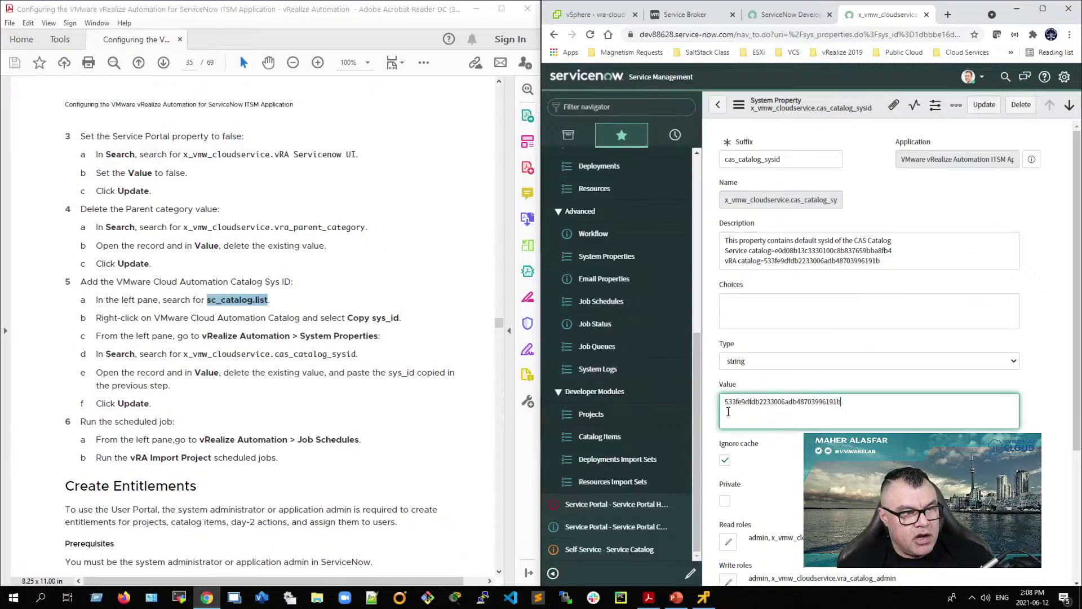
click(984, 106)
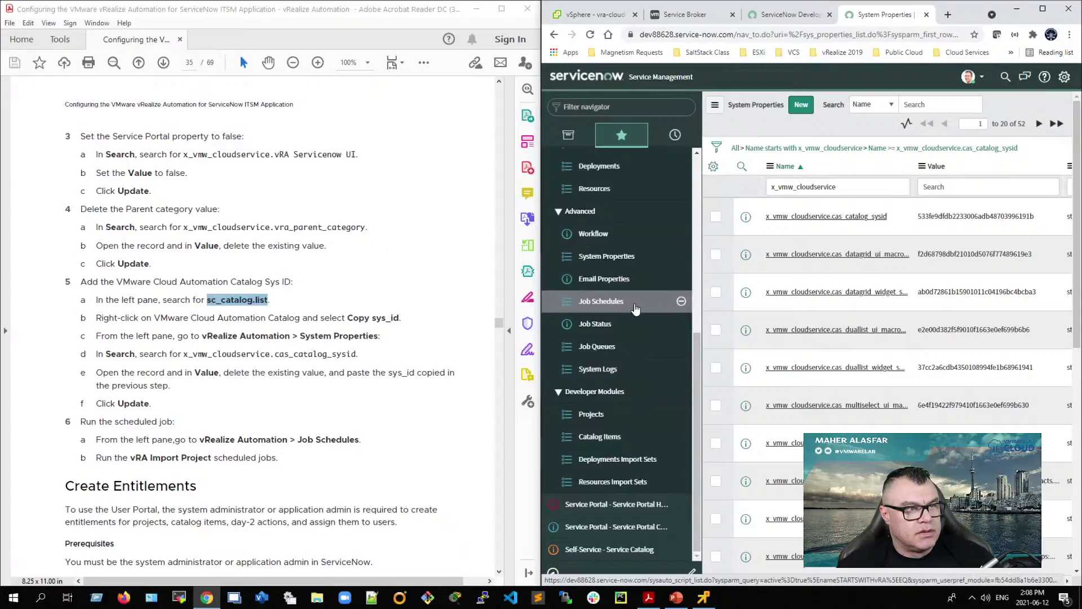
Step: Run the vRA Import Project scheduled job immediately with Execute Now
click(600, 302)
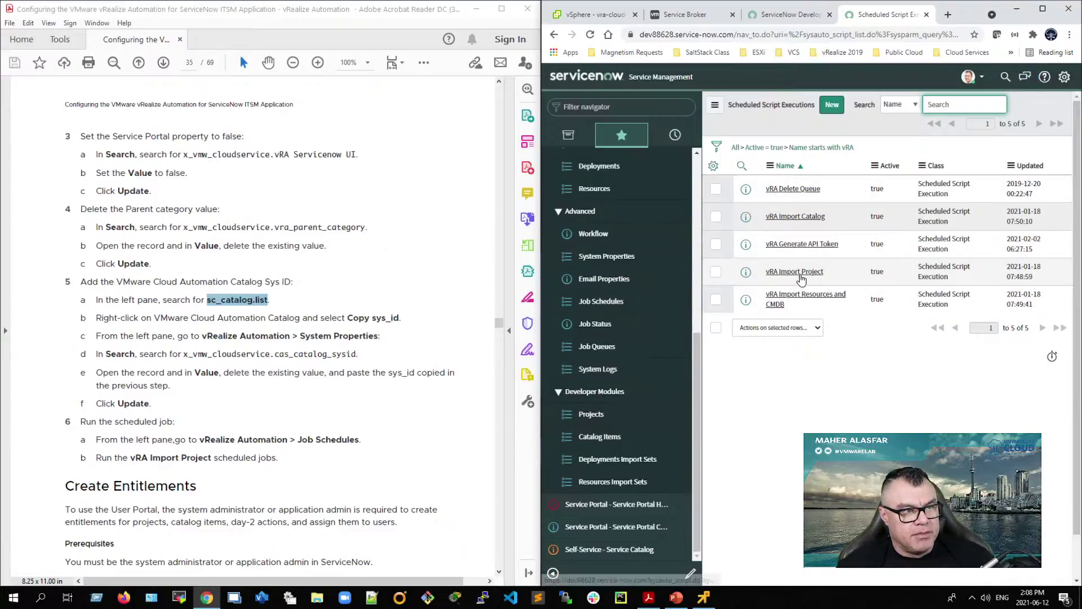
click(802, 273)
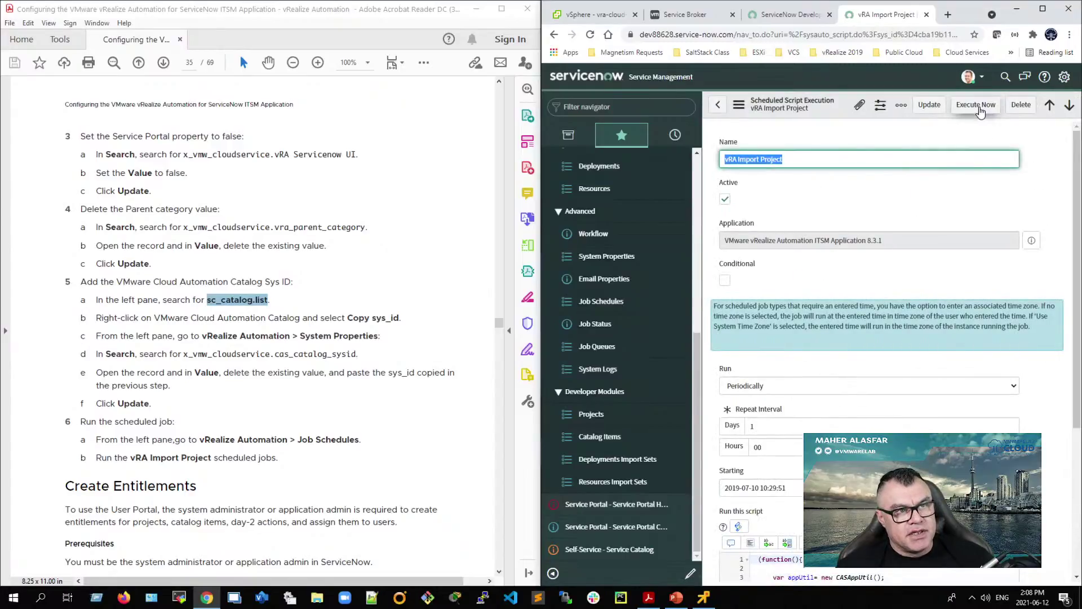
click(979, 110)
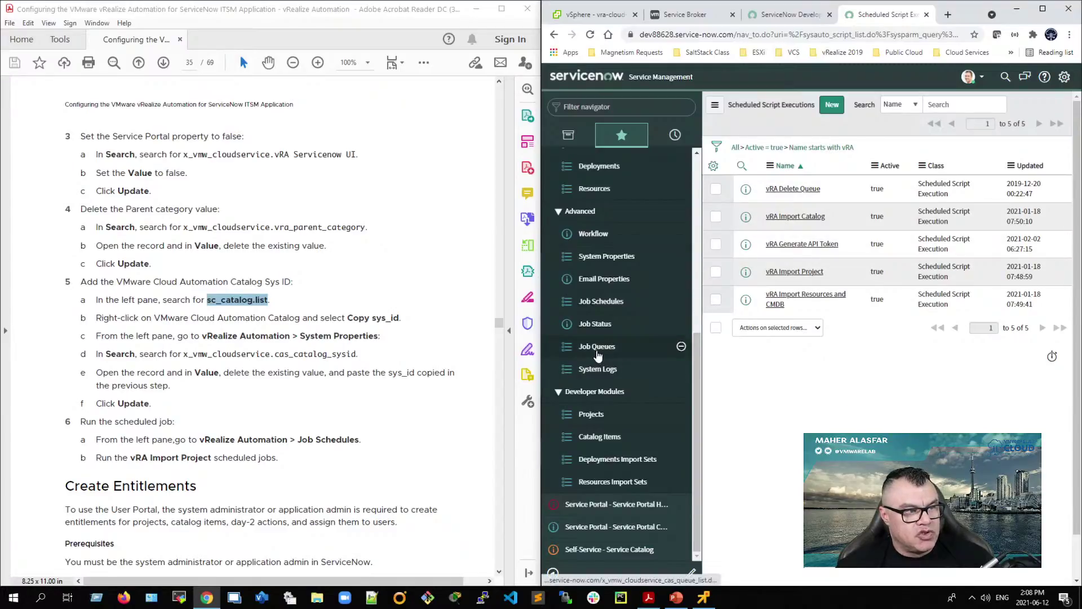
Step: Refresh the uncompleted Job Queues list until no records remain to display
click(598, 350)
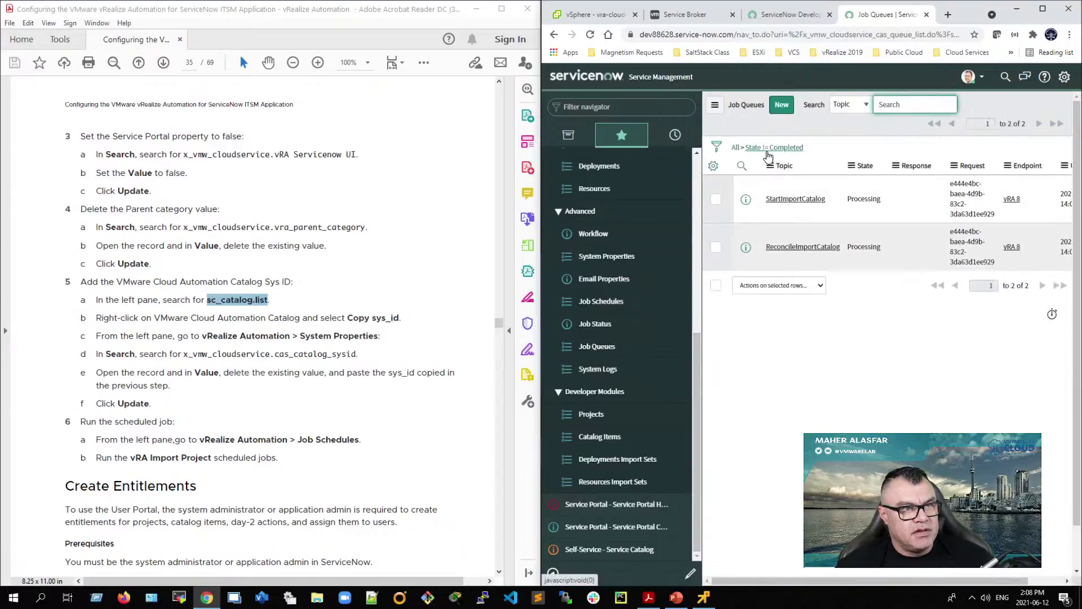
click(768, 148)
click(769, 151)
click(777, 148)
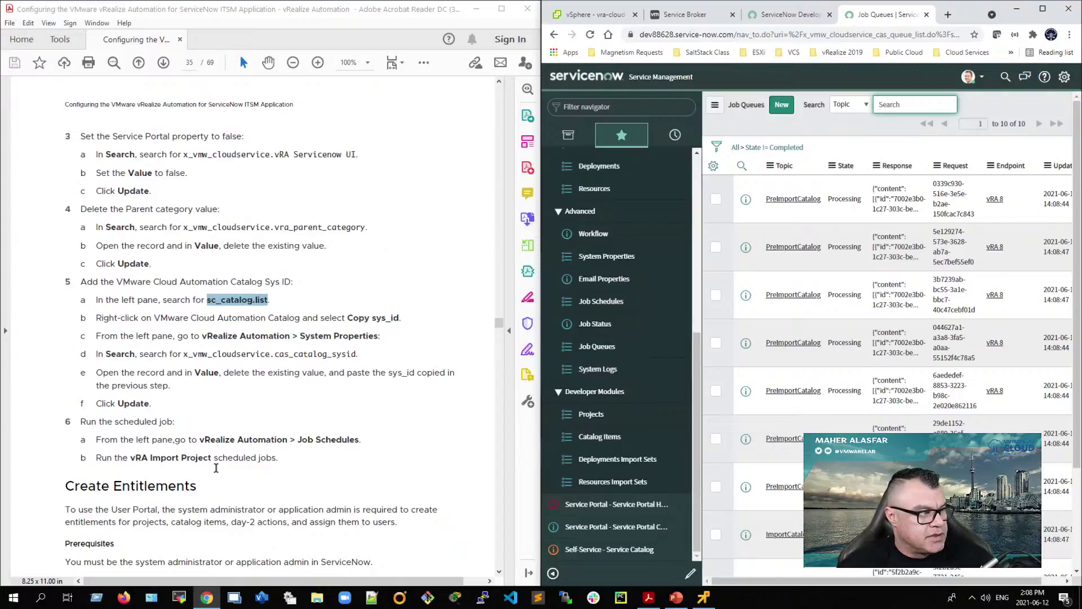
scroll(216, 467, down, 3)
scroll(180, 515, down, 4)
scroll(167, 509, down, 18)
scroll(166, 509, up, 19)
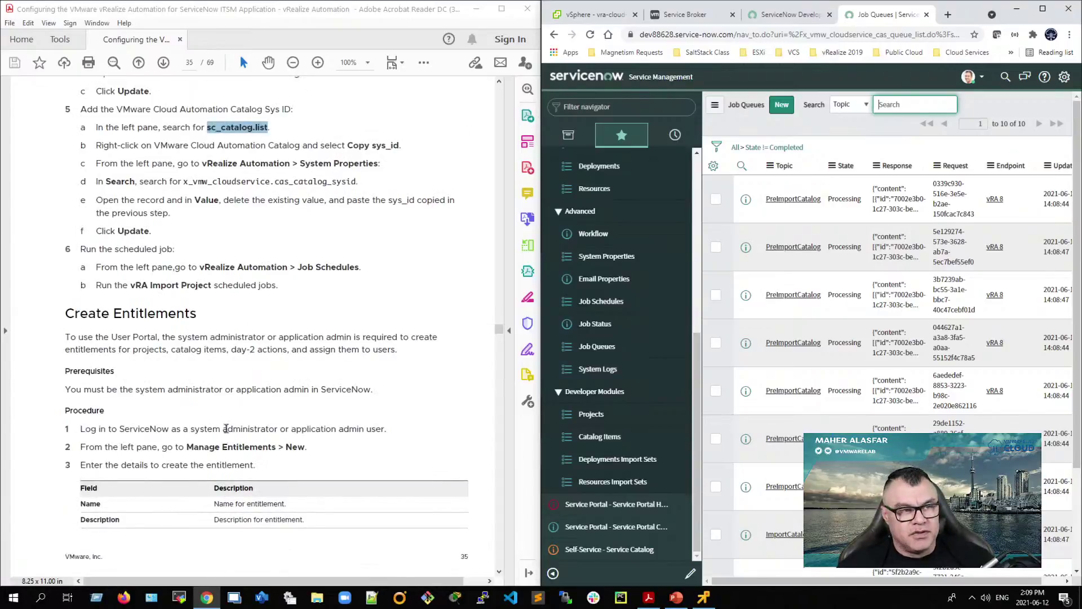
click(767, 149)
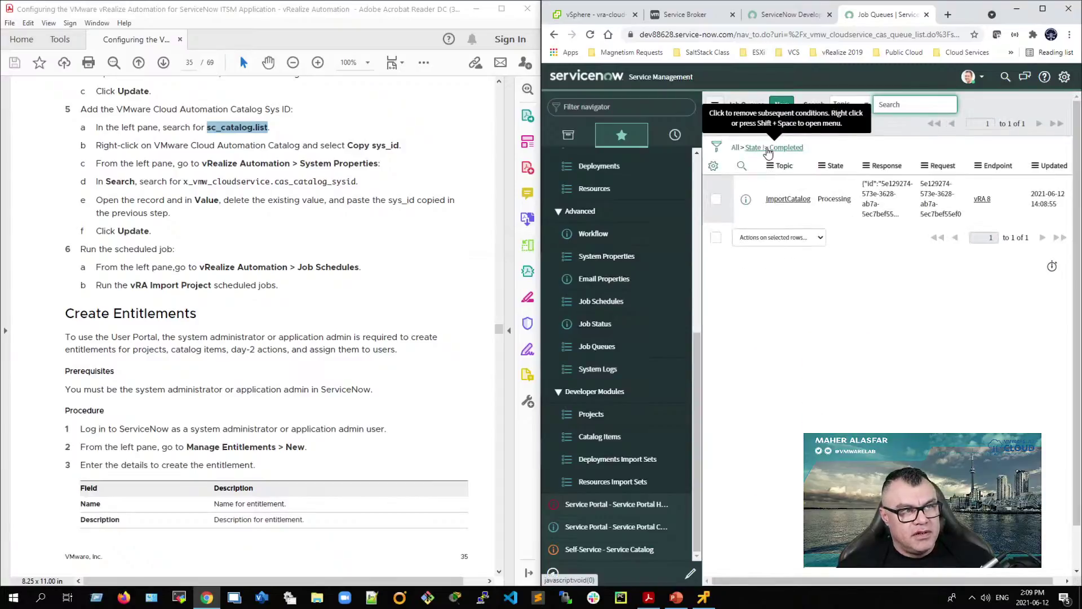
click(776, 149)
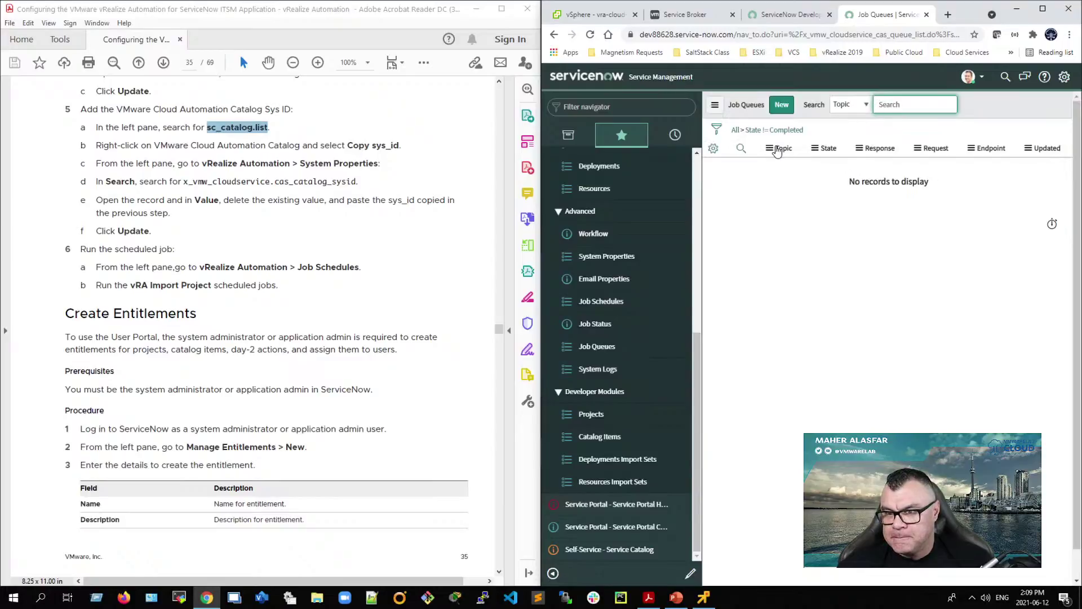
click(779, 149)
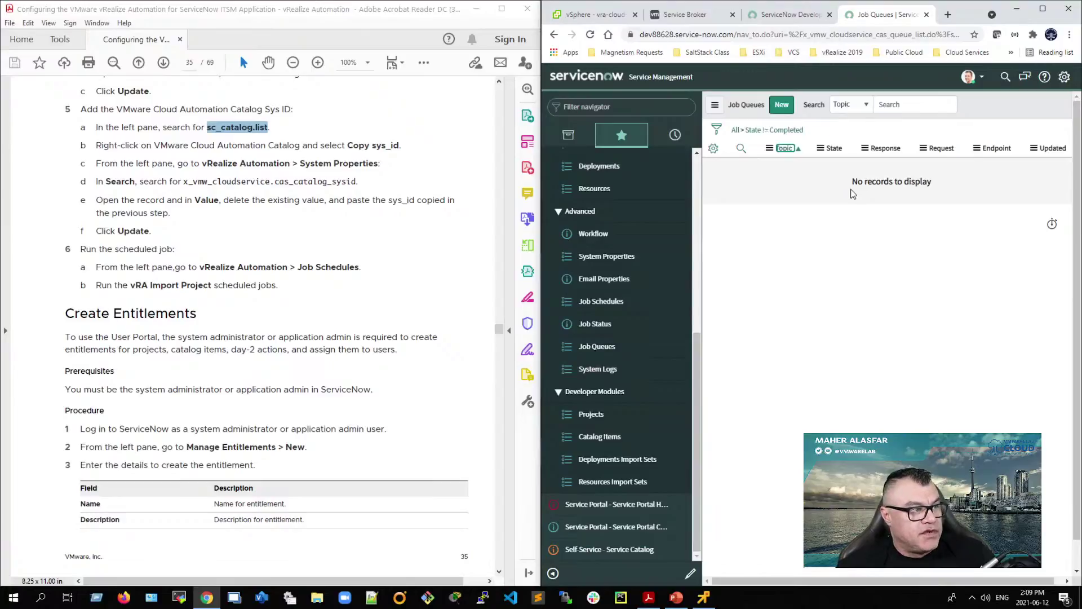
scroll(619, 293, up, 5)
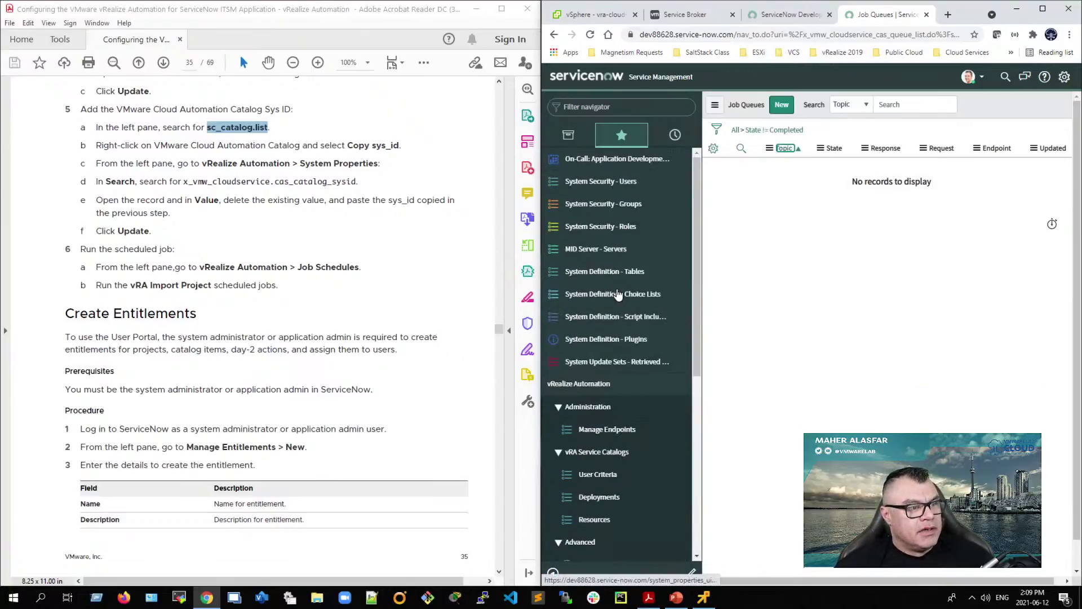
scroll(619, 294, down, 3)
scroll(613, 338, up, 1)
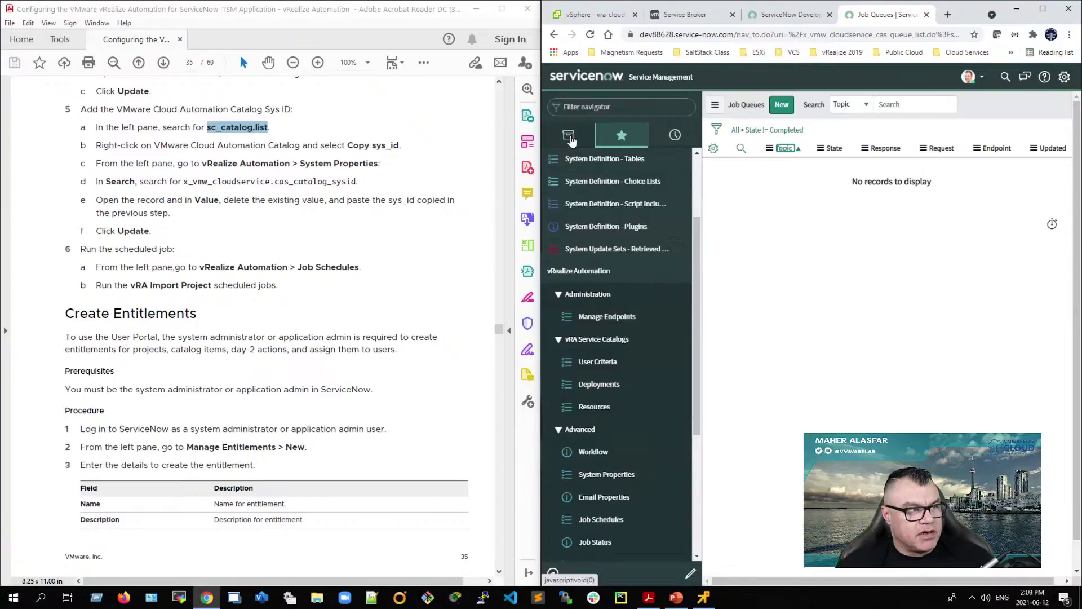
click(585, 138)
click(620, 106)
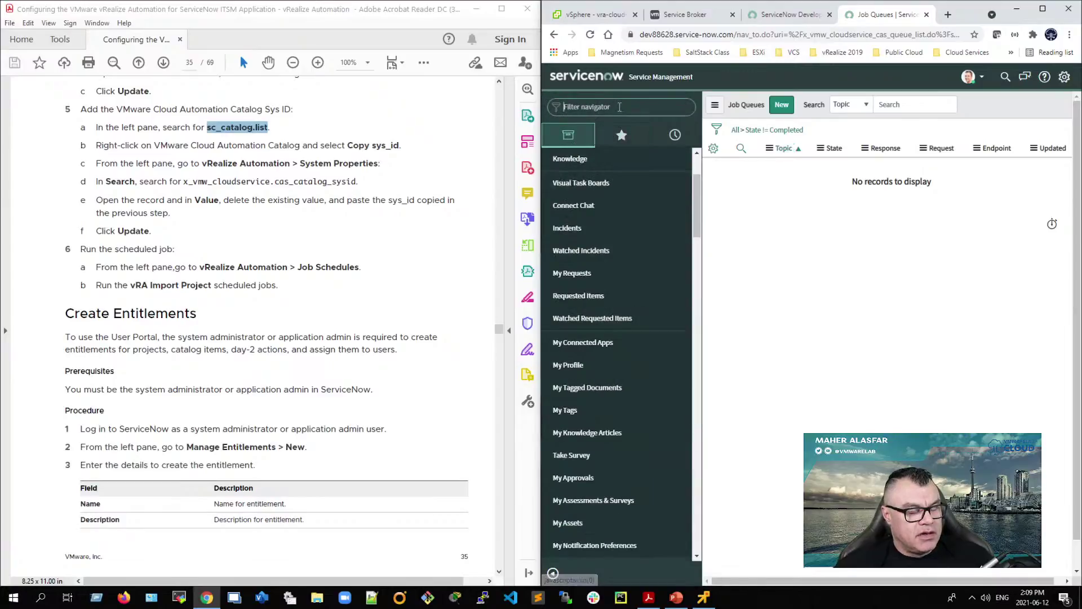
text(vrealize)
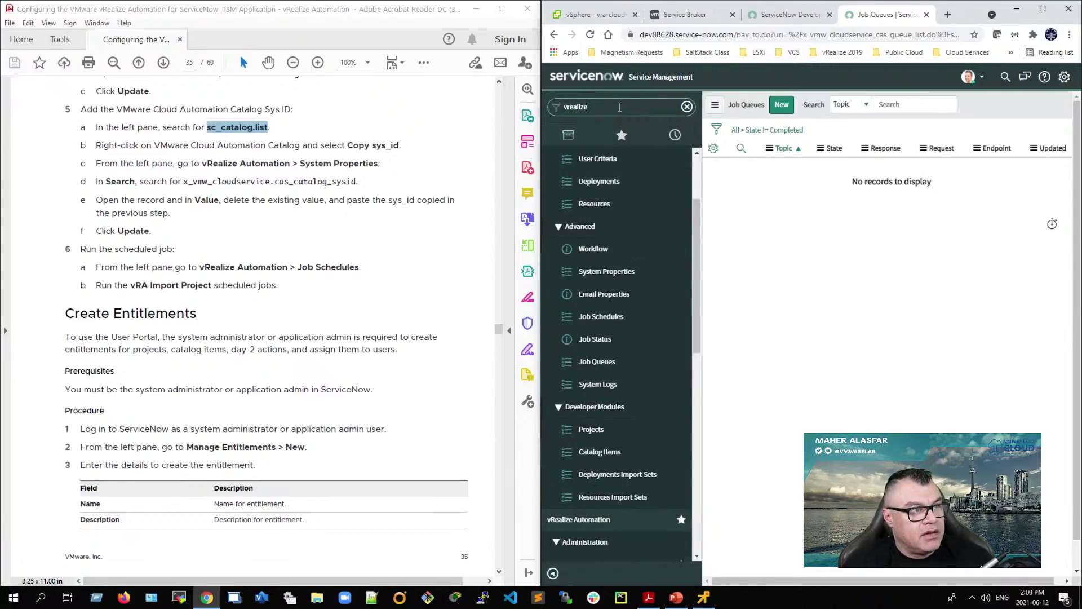
scroll(620, 293, down, 4)
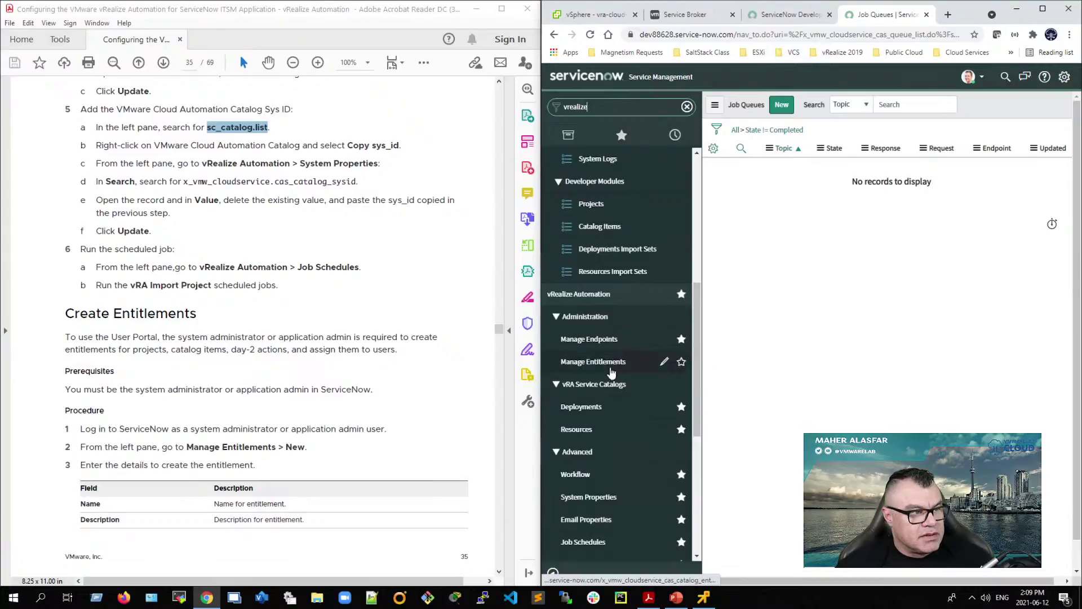
click(680, 361)
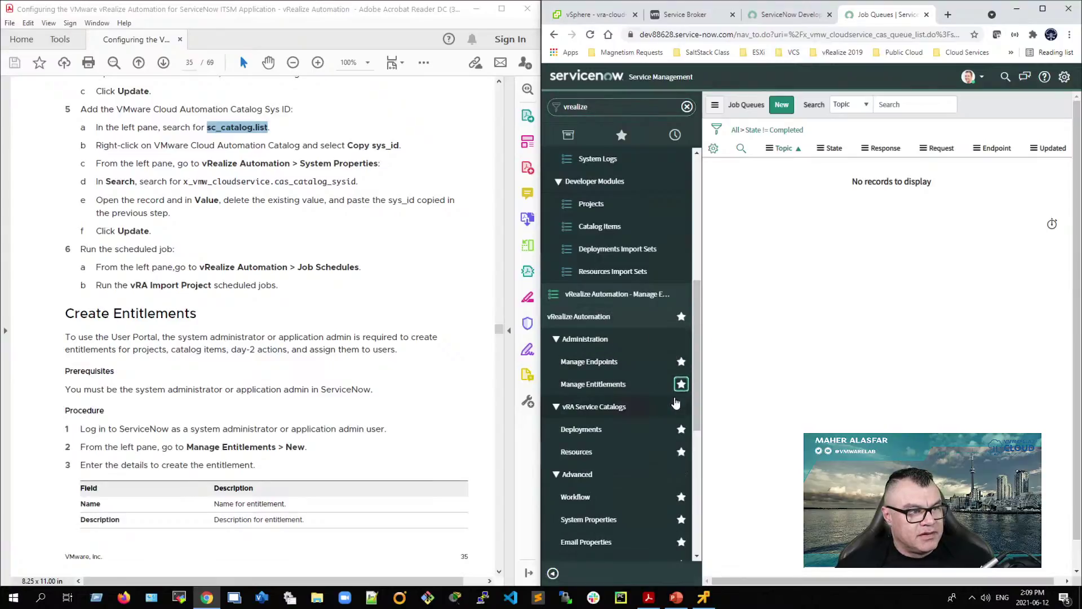
scroll(589, 329, up, 6)
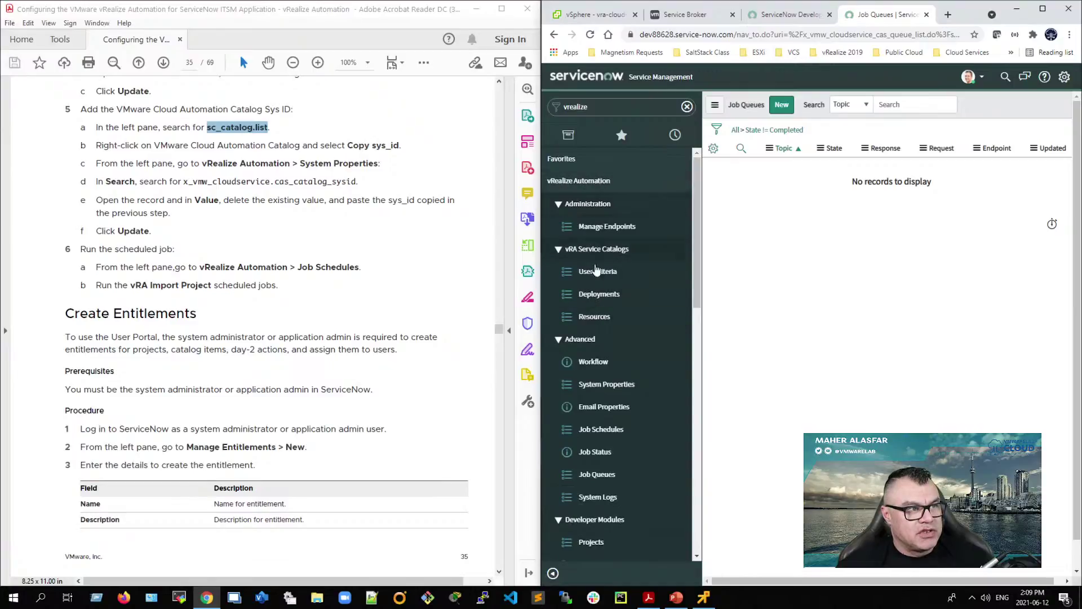
scroll(598, 394, down, 5)
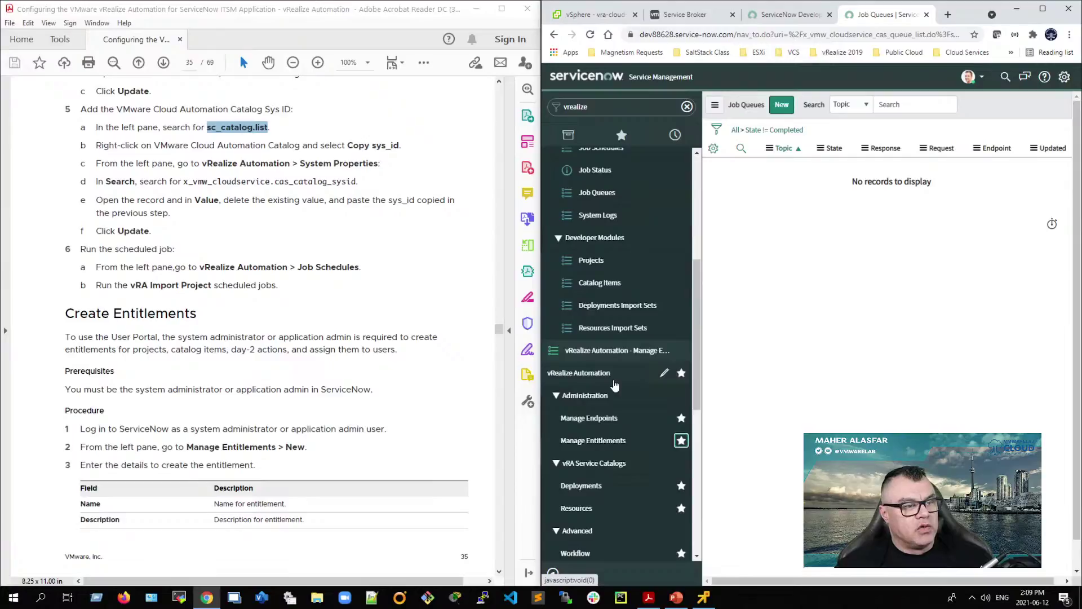
scroll(615, 385, up, 5)
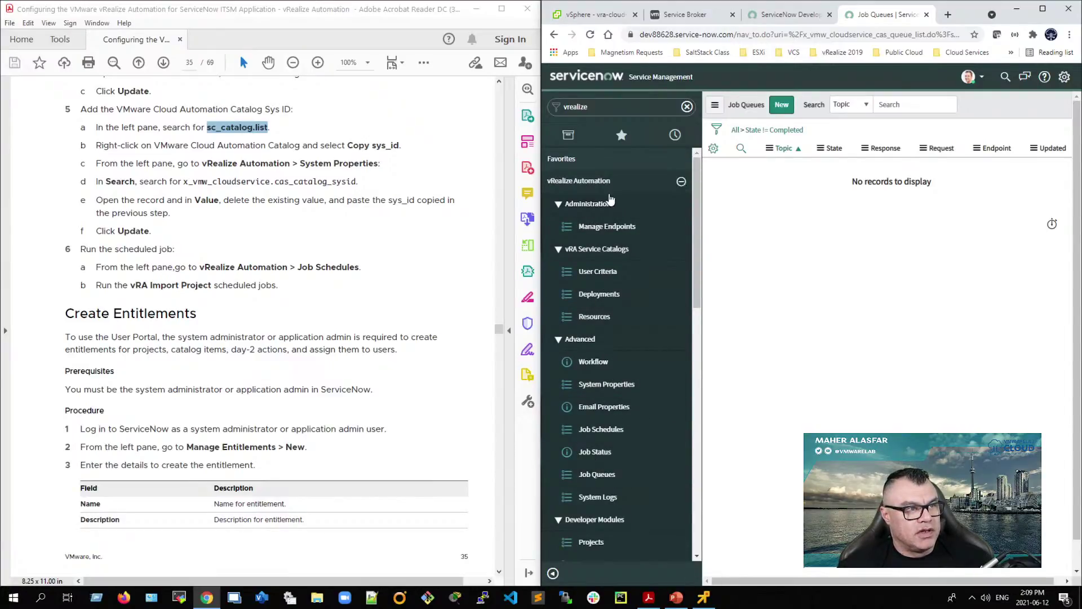
scroll(595, 458, down, 7)
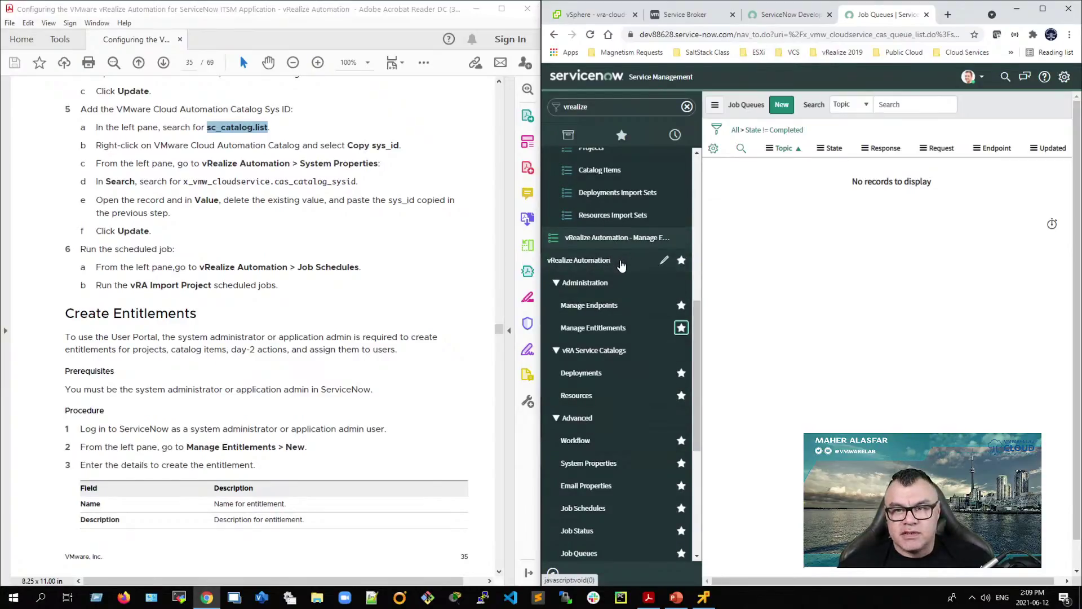
scroll(614, 276, down, 1)
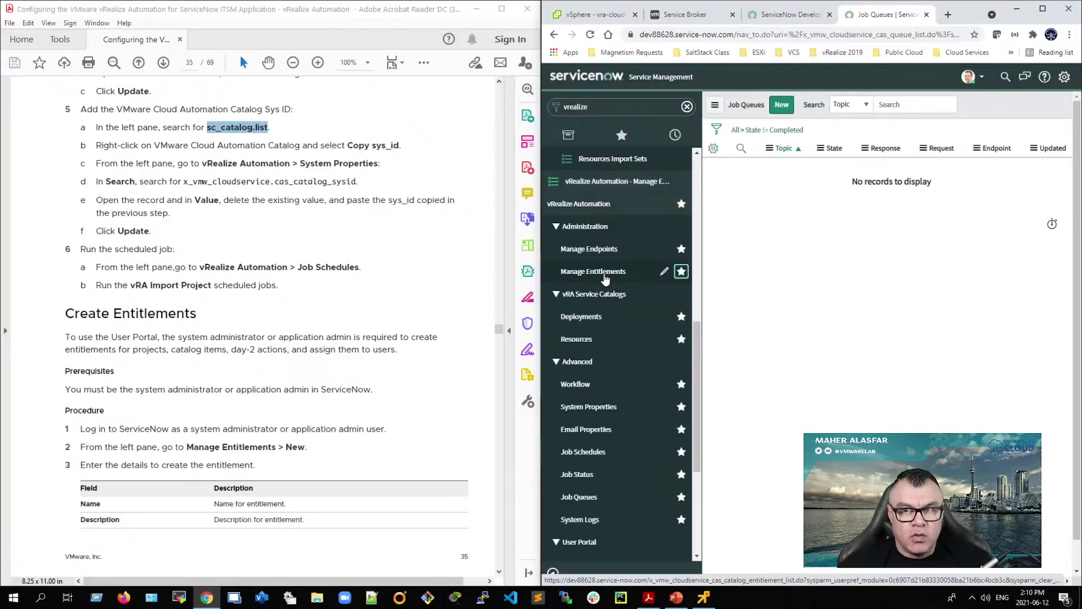
Step: Start a new entitlement record and set its endpoint to vRA 8
click(604, 275)
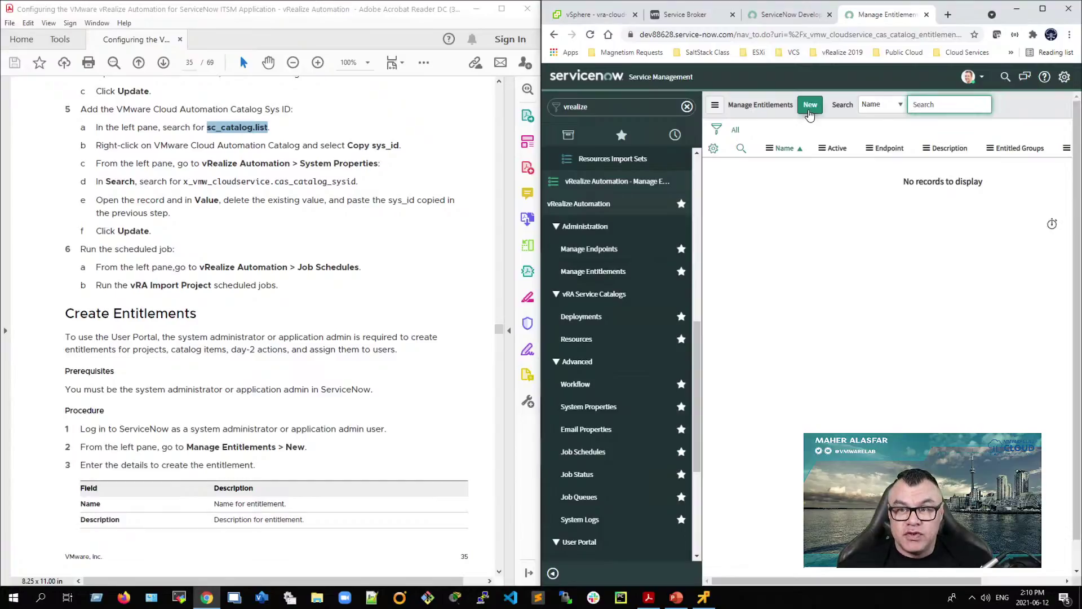
click(811, 106)
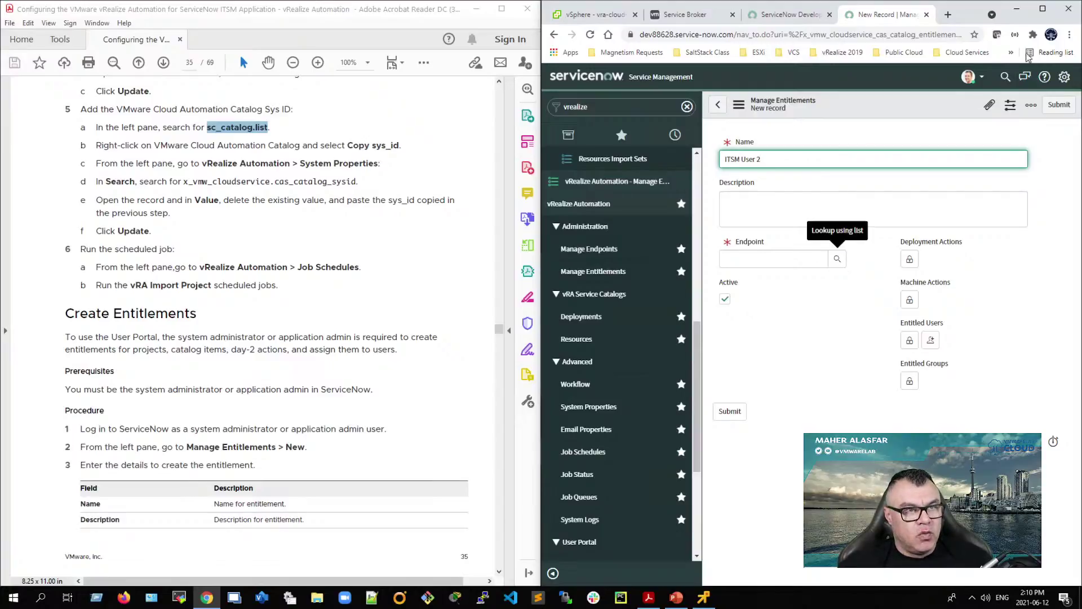
click(1042, 8)
click(506, 207)
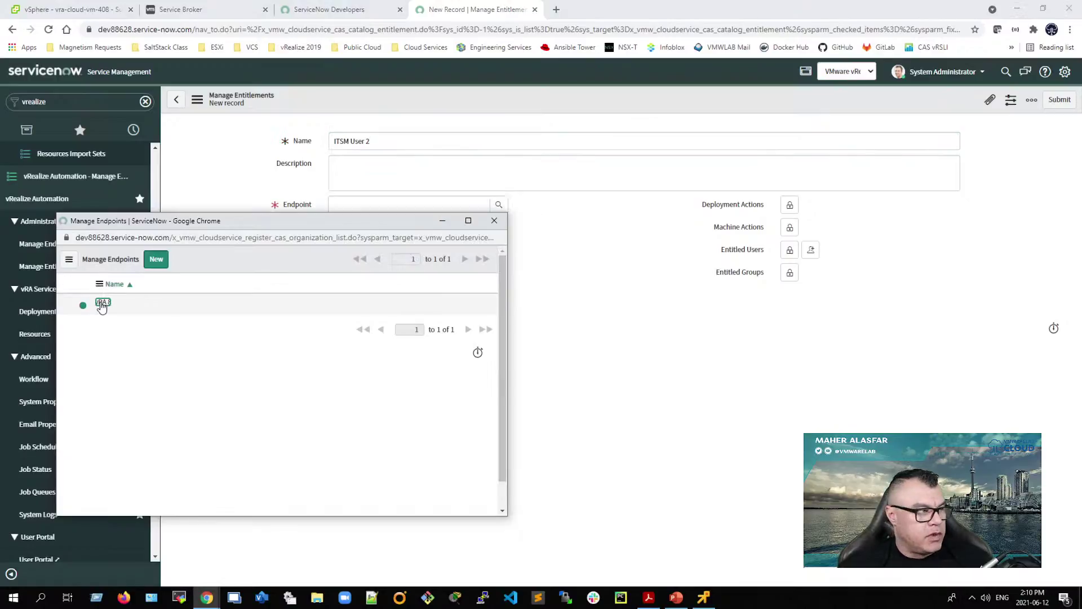
click(102, 304)
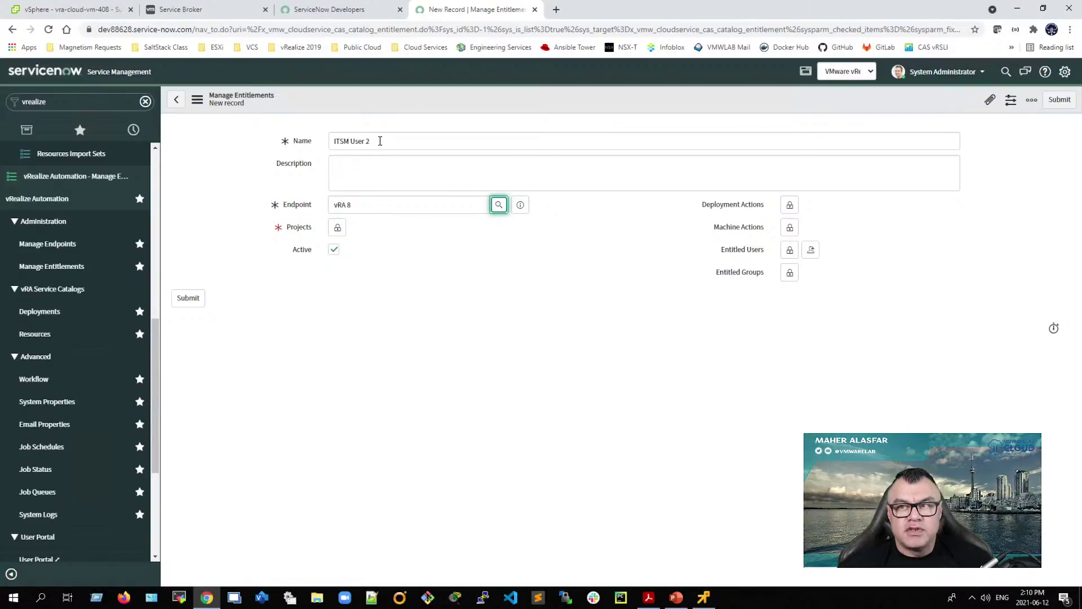
Step: Add project vmwlab and catalog item Cloud Agnostic Base to the entitlement
click(337, 228)
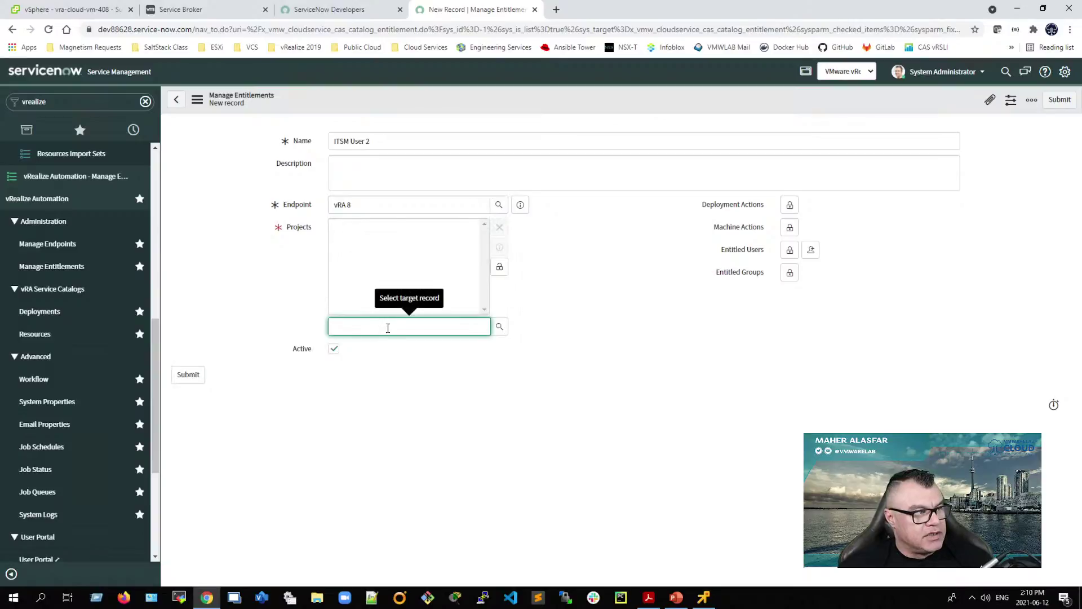
click(499, 327)
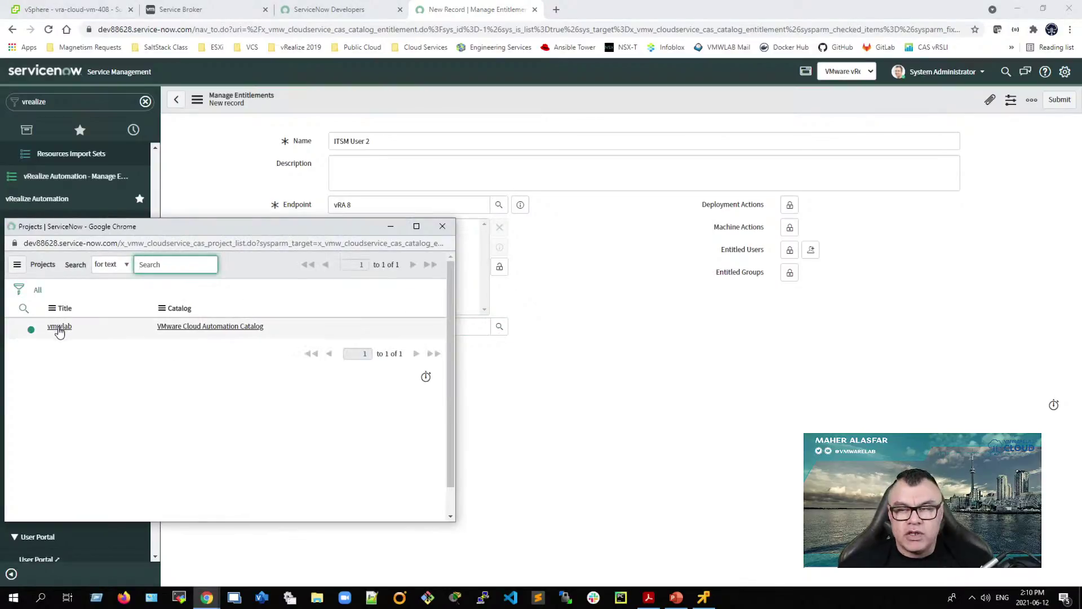
click(59, 328)
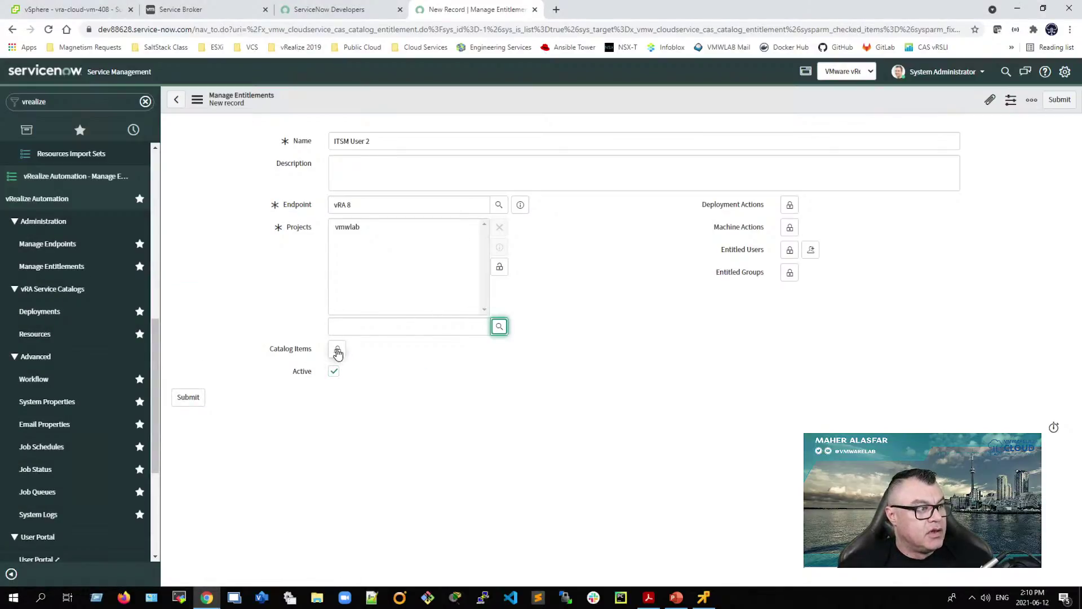
click(337, 349)
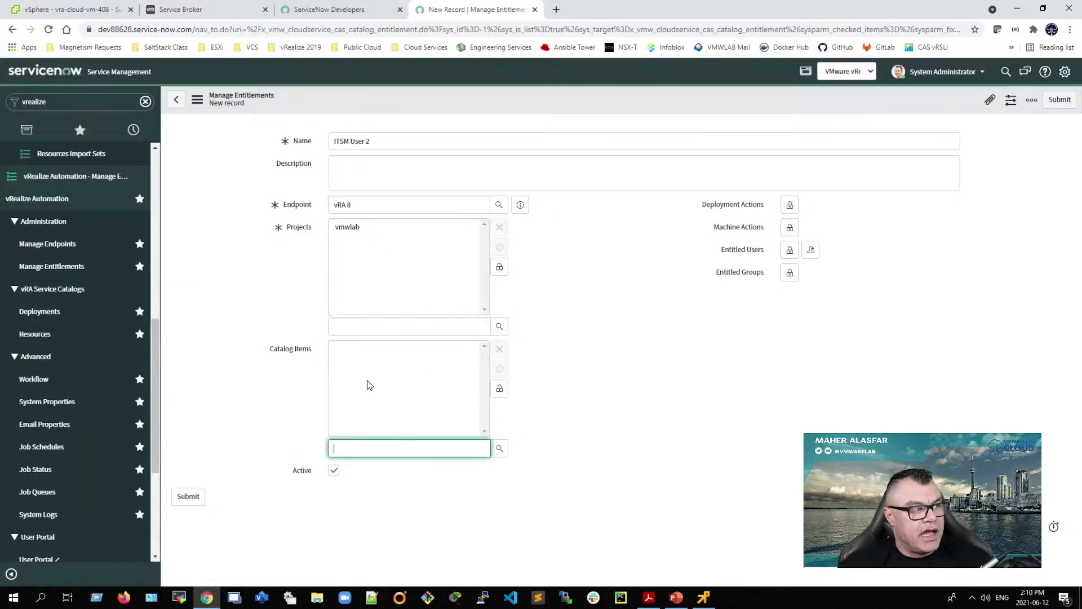
click(500, 449)
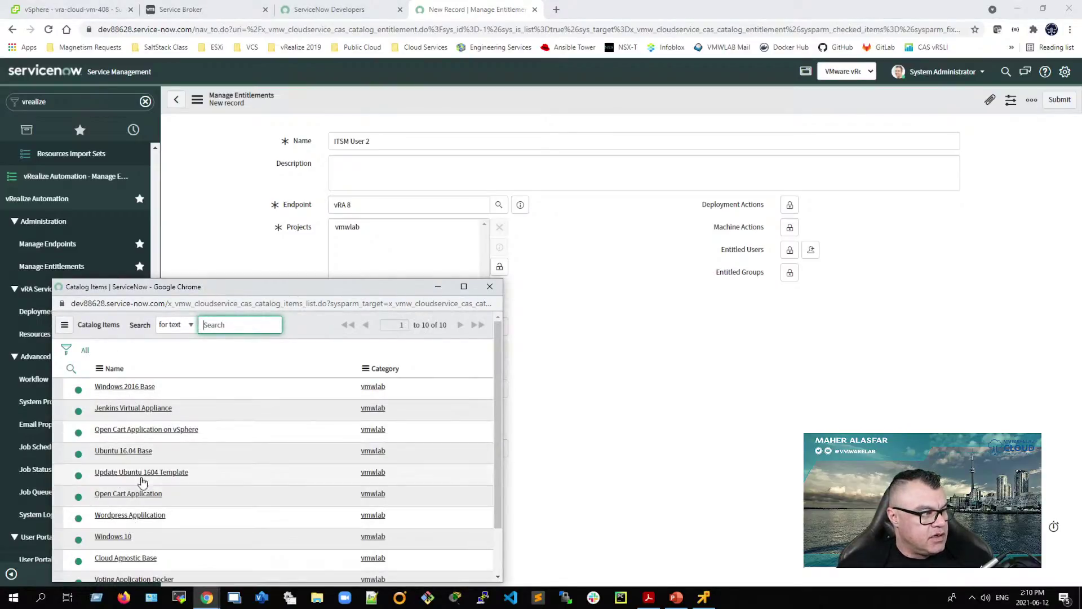
scroll(141, 510, down, 2)
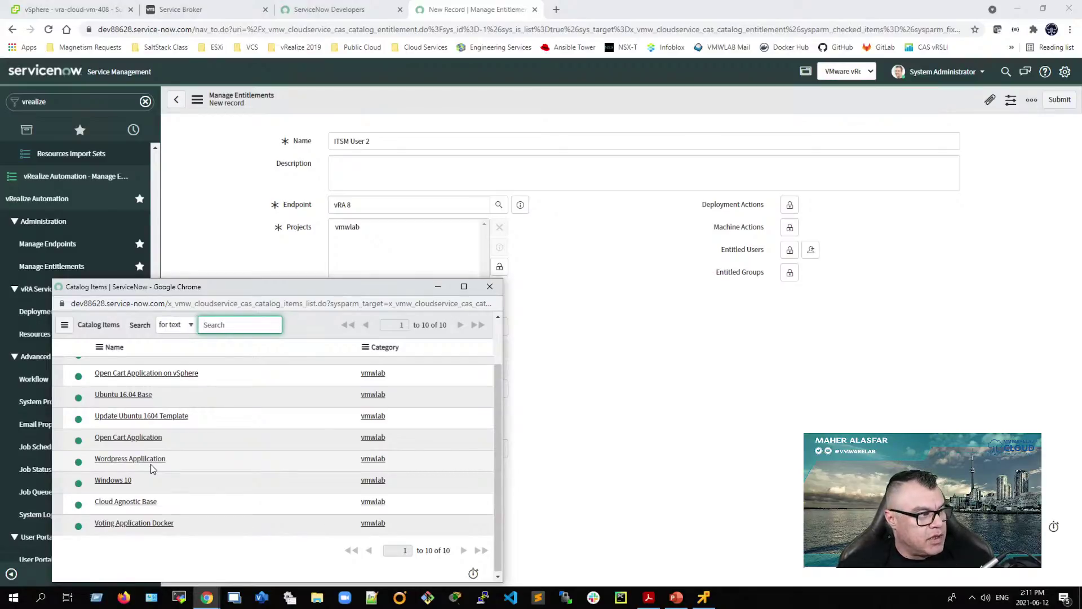
click(125, 501)
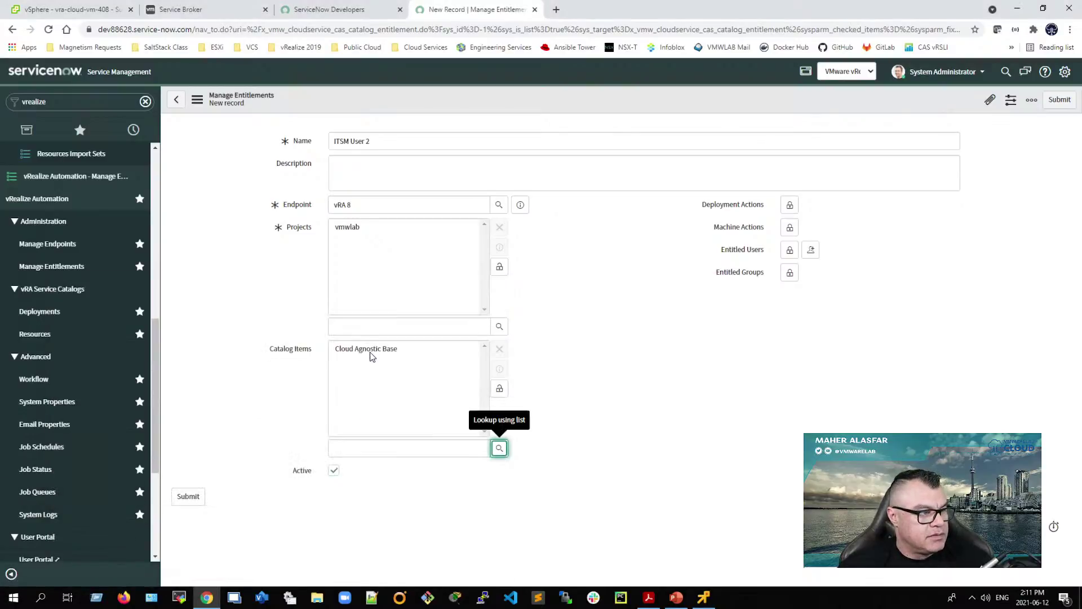
Step: Add deployment actions Update, PowerOff, Delete, ChangeLease and PowerOn
click(789, 205)
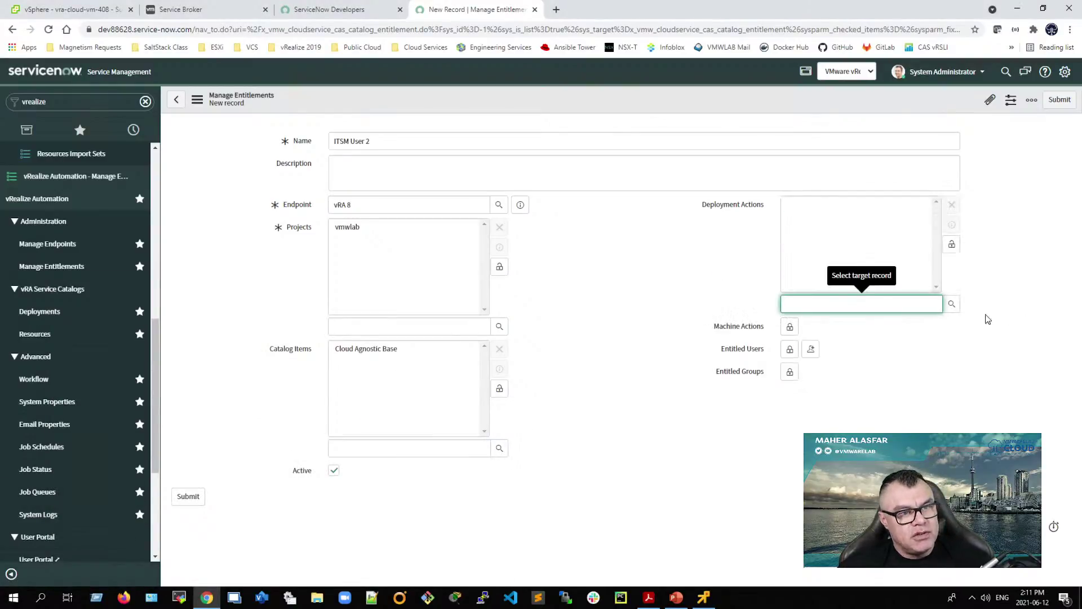
click(951, 305)
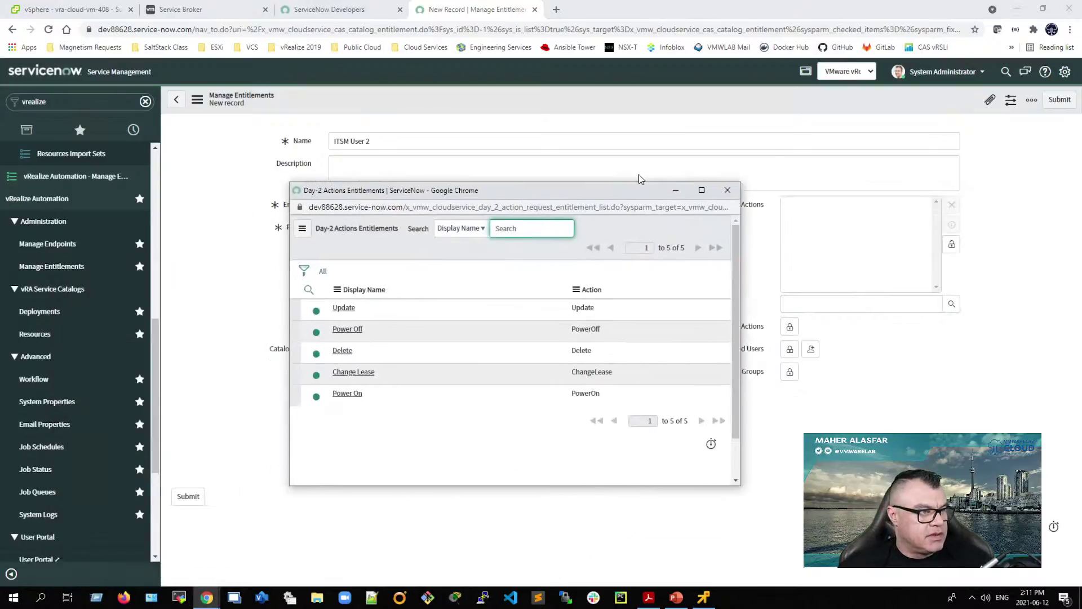
click(375, 272)
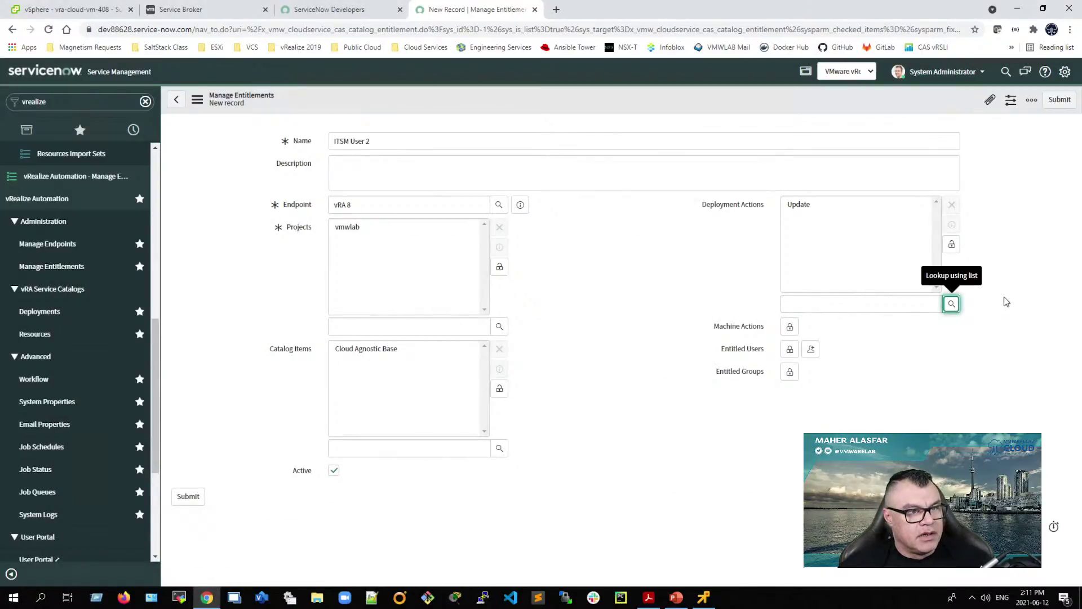
click(950, 306)
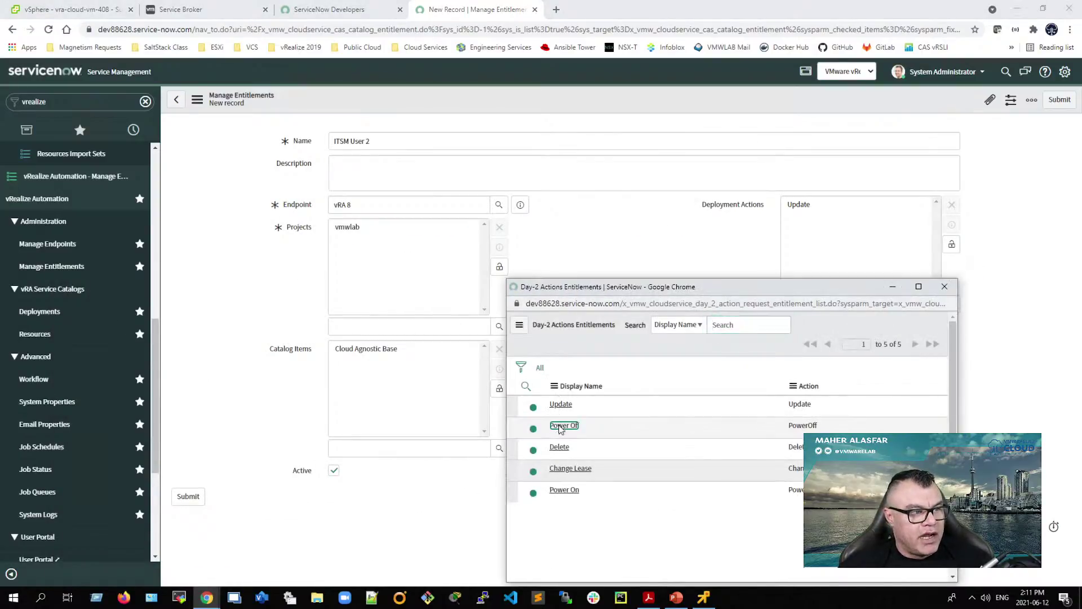
click(561, 424)
click(950, 305)
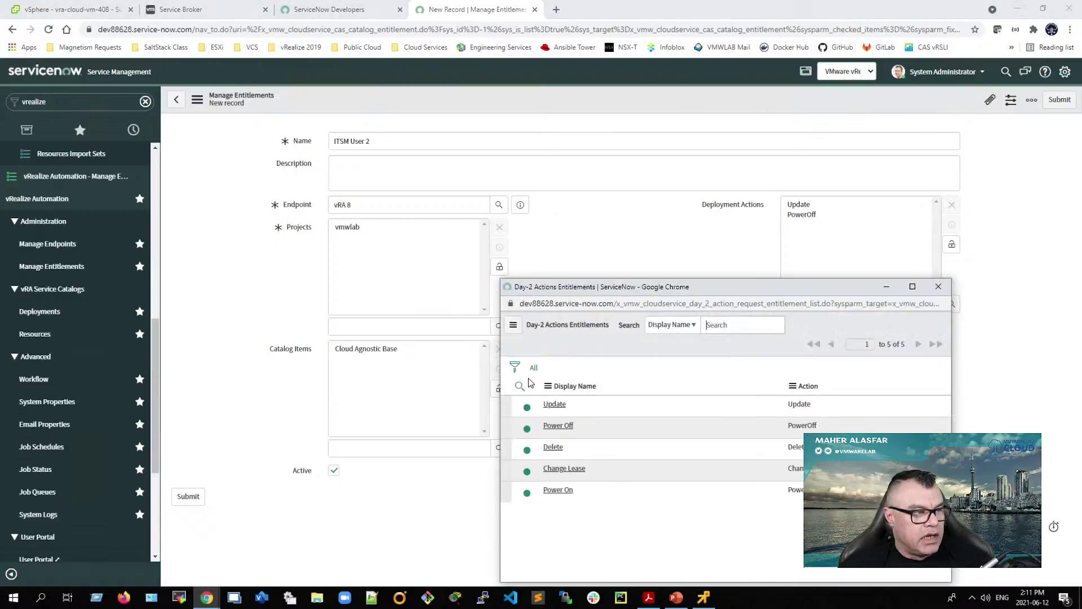
click(551, 449)
click(951, 305)
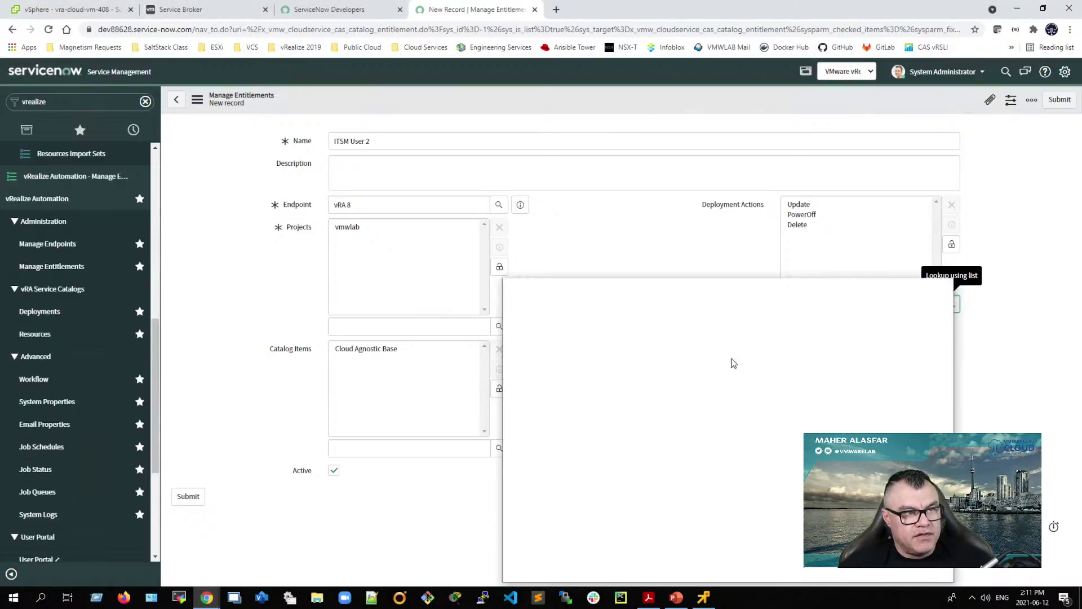
click(566, 468)
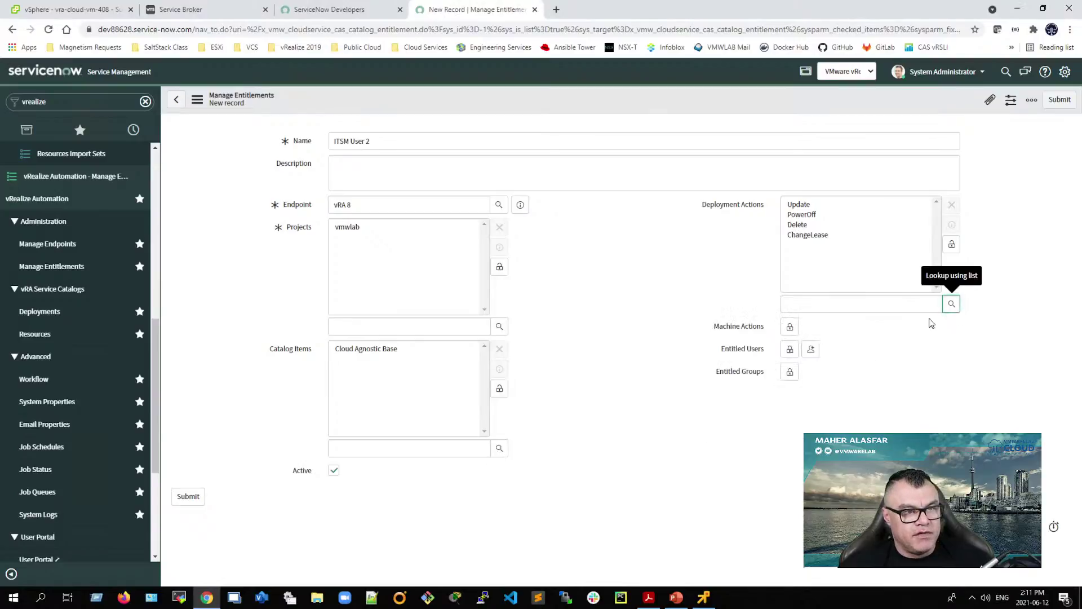
click(950, 305)
click(552, 491)
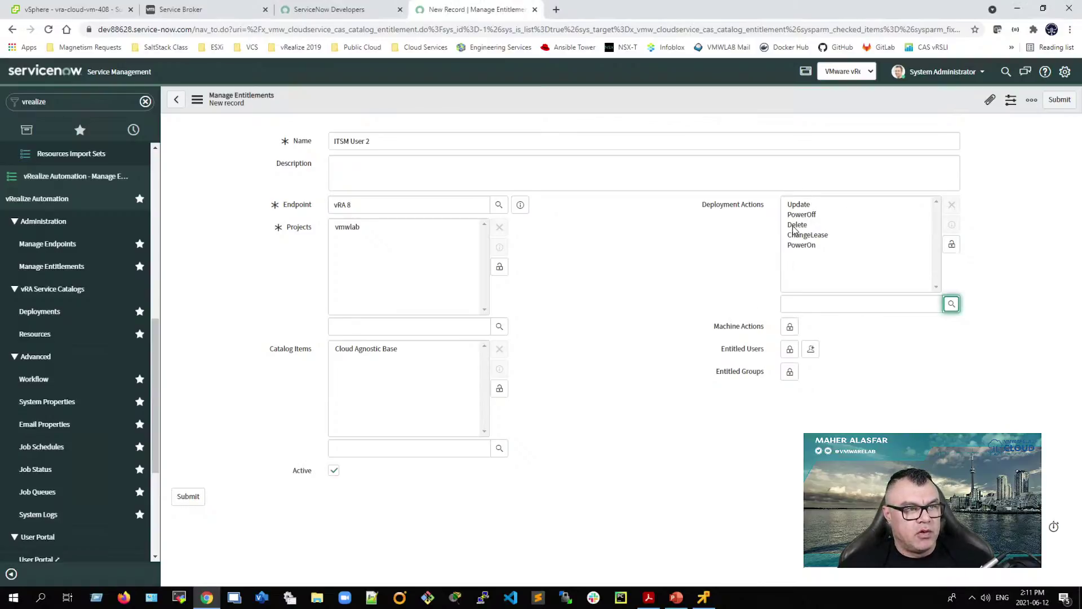
click(789, 328)
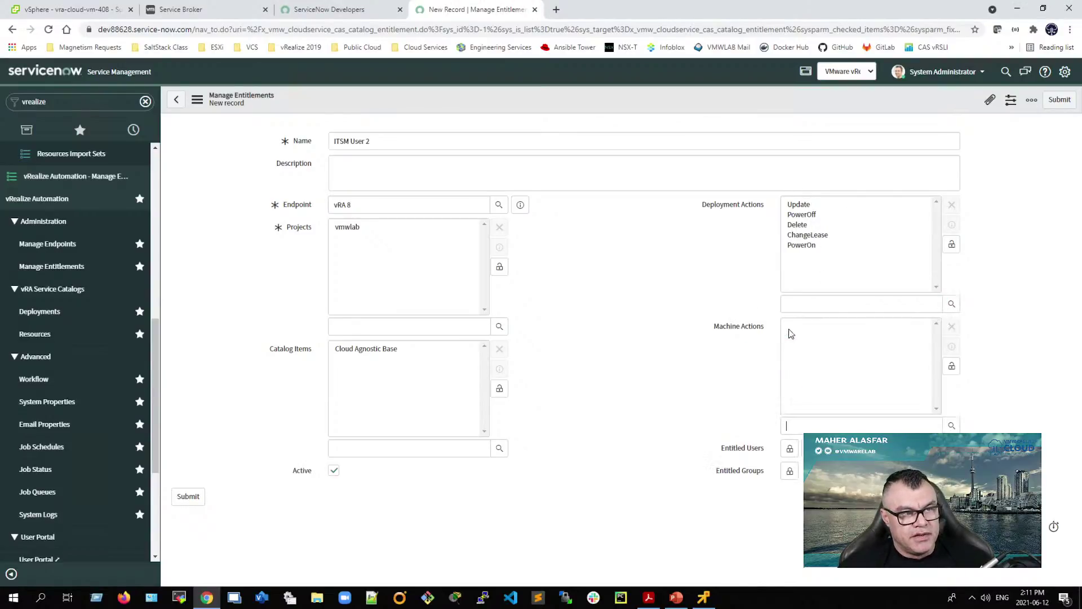
Step: Add machine actions Compute.Relocate, Add.Disk, PowerOn, Suspend and Create Snapshot
click(952, 425)
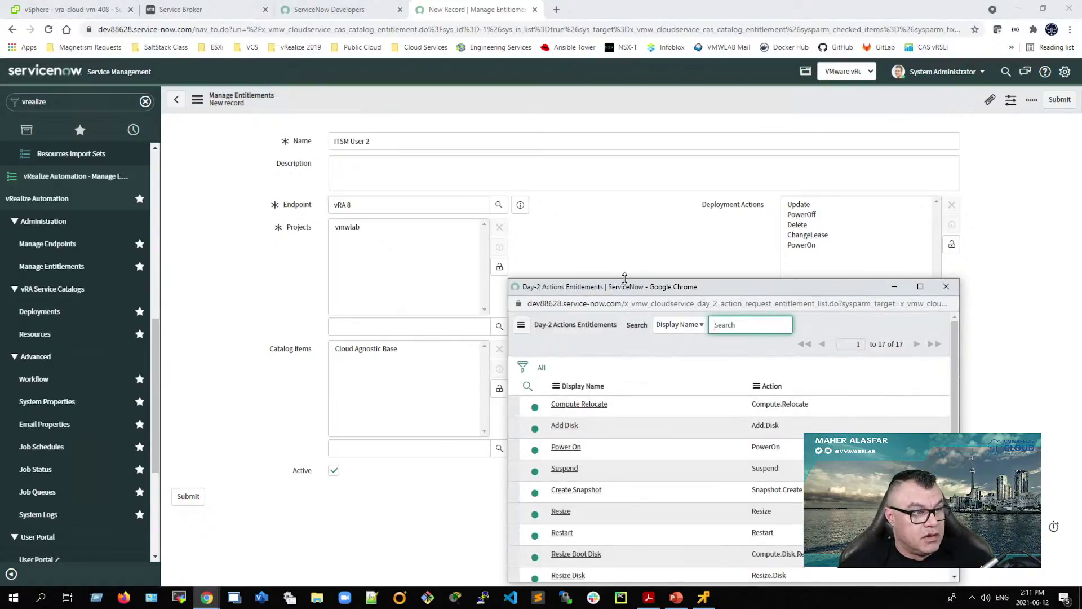
drag(616, 433, 632, 572)
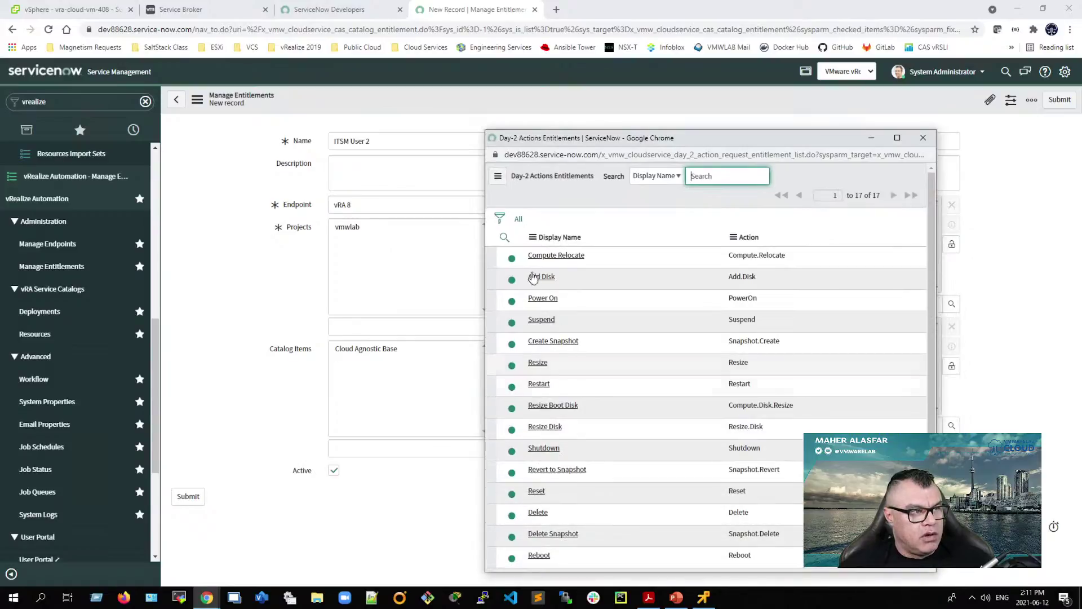
scroll(536, 379, down, 2)
scroll(620, 406, up, 2)
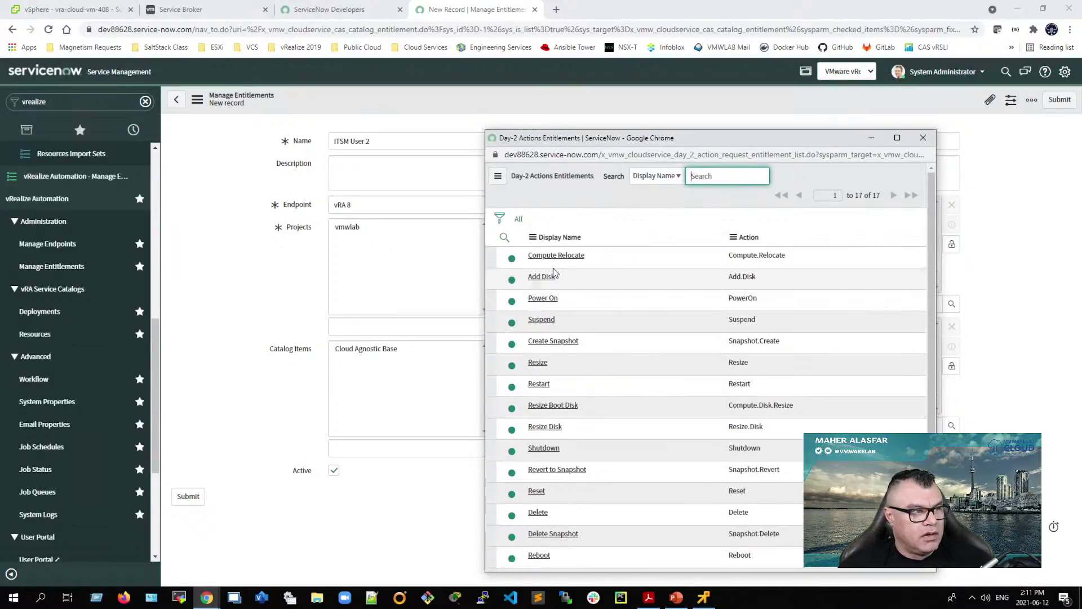
click(545, 255)
click(951, 425)
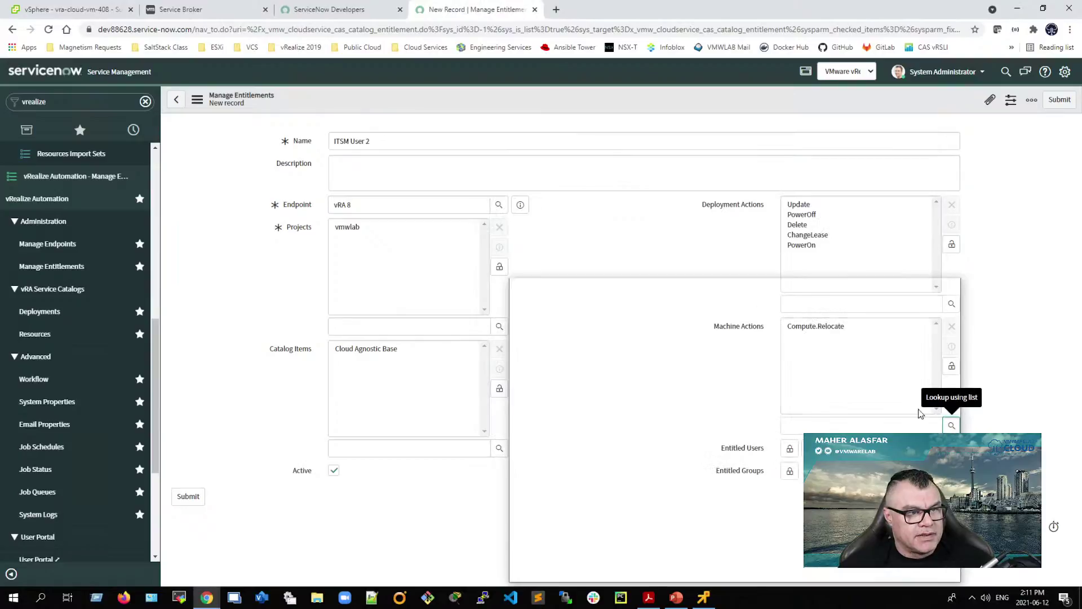
click(951, 424)
click(572, 454)
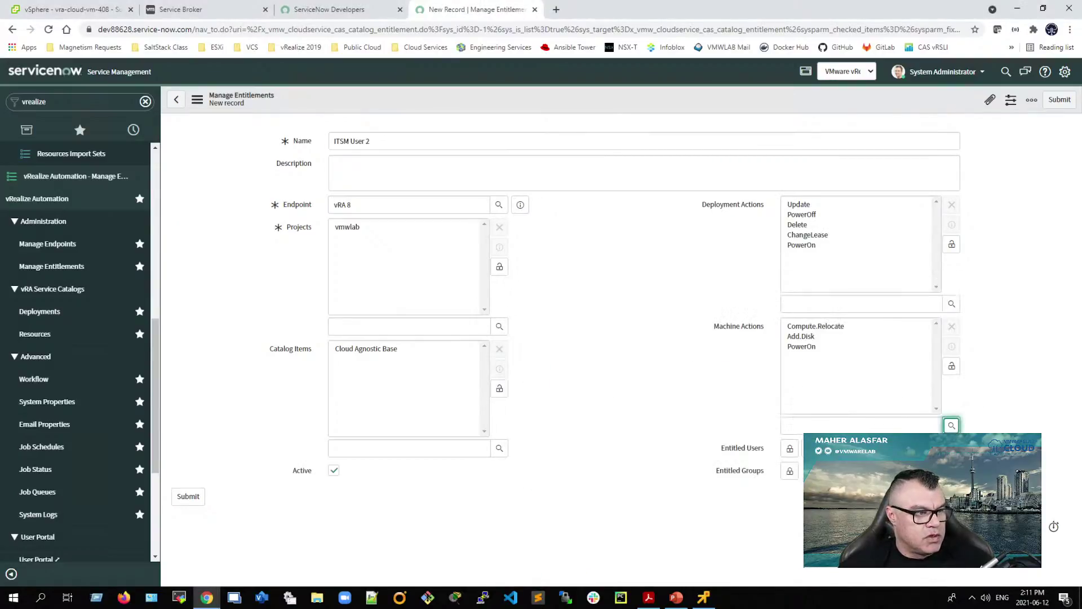
click(952, 426)
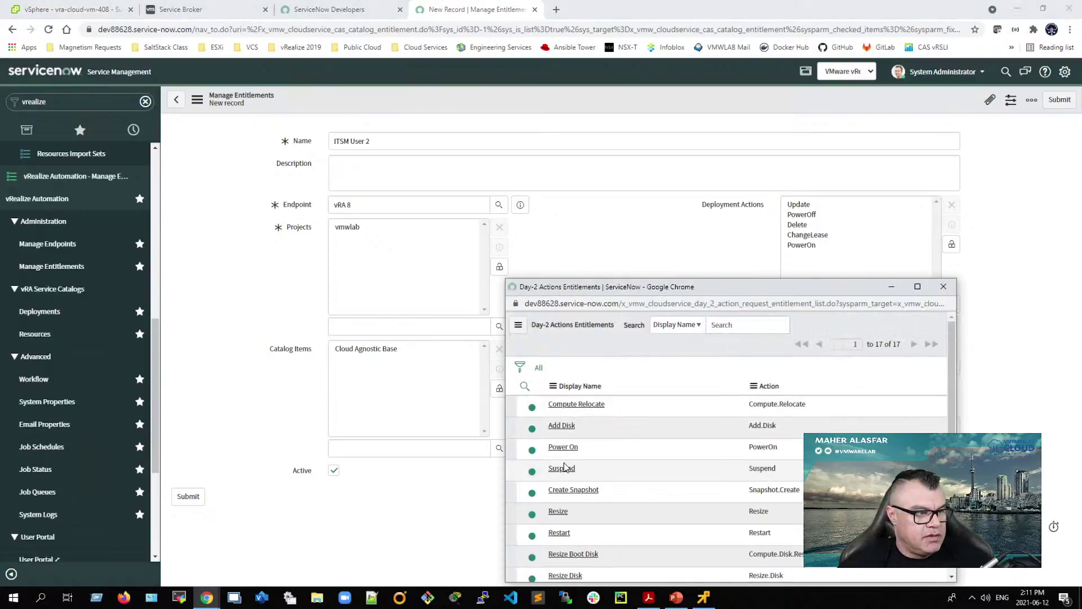
click(567, 469)
click(951, 426)
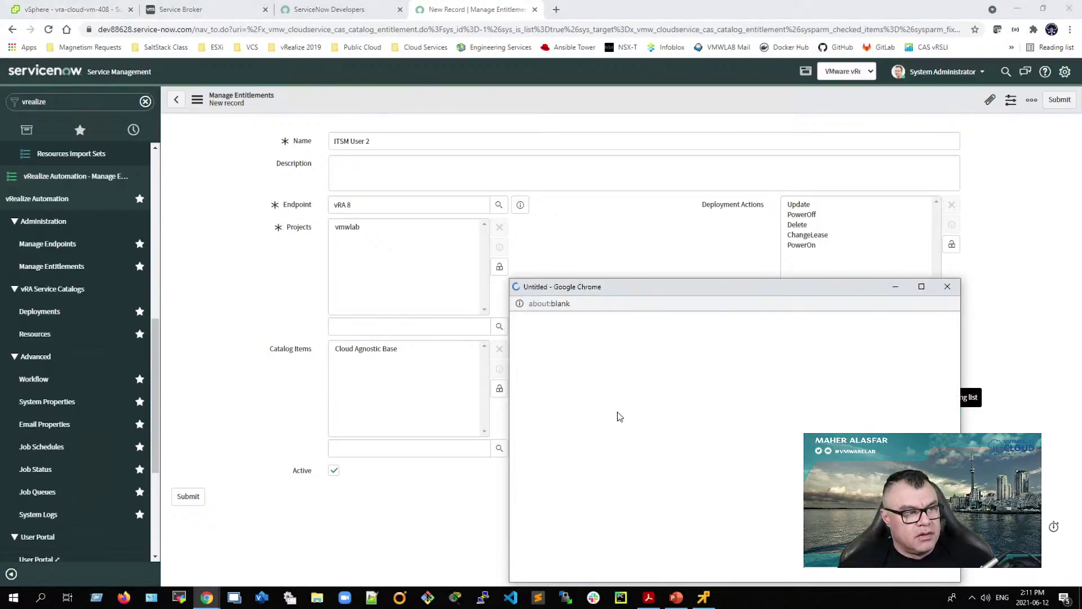
click(568, 488)
Step: Add machine actions Restart, Resize Boot Disk and Resize Disk
click(951, 426)
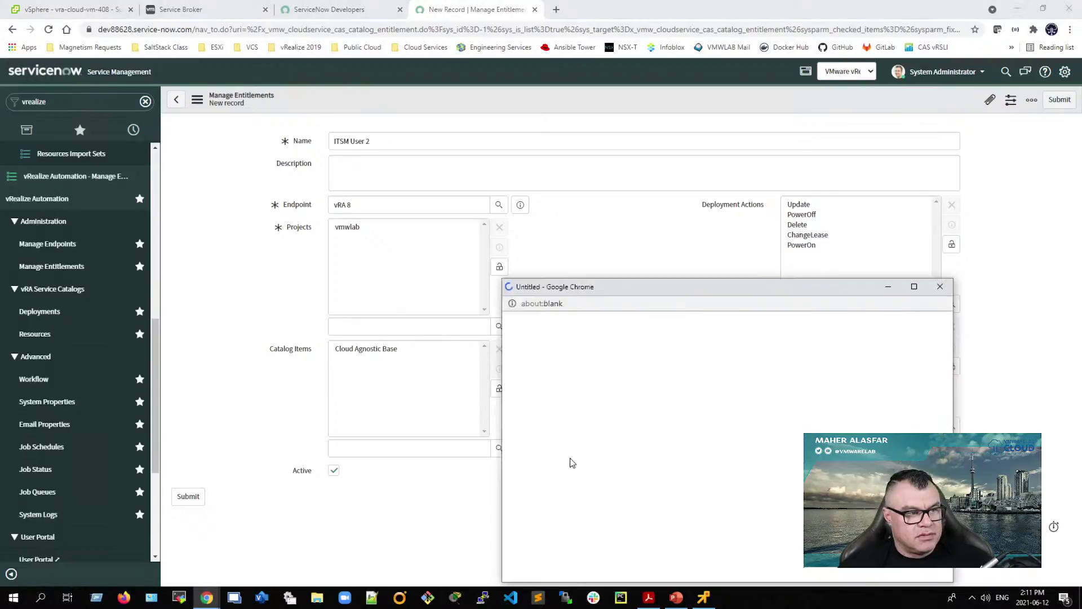
click(555, 512)
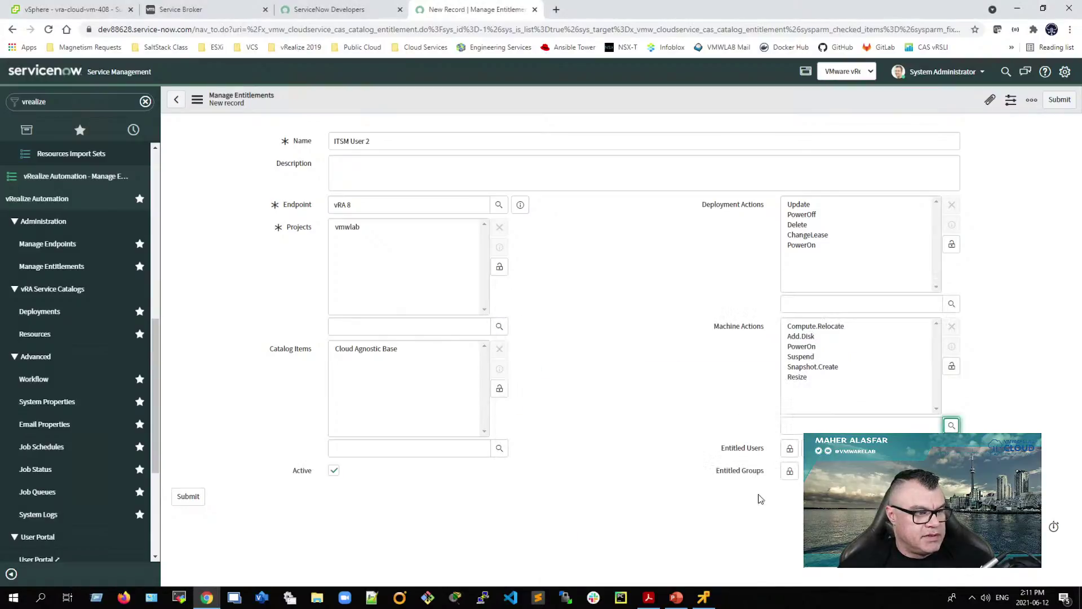
click(951, 426)
click(551, 533)
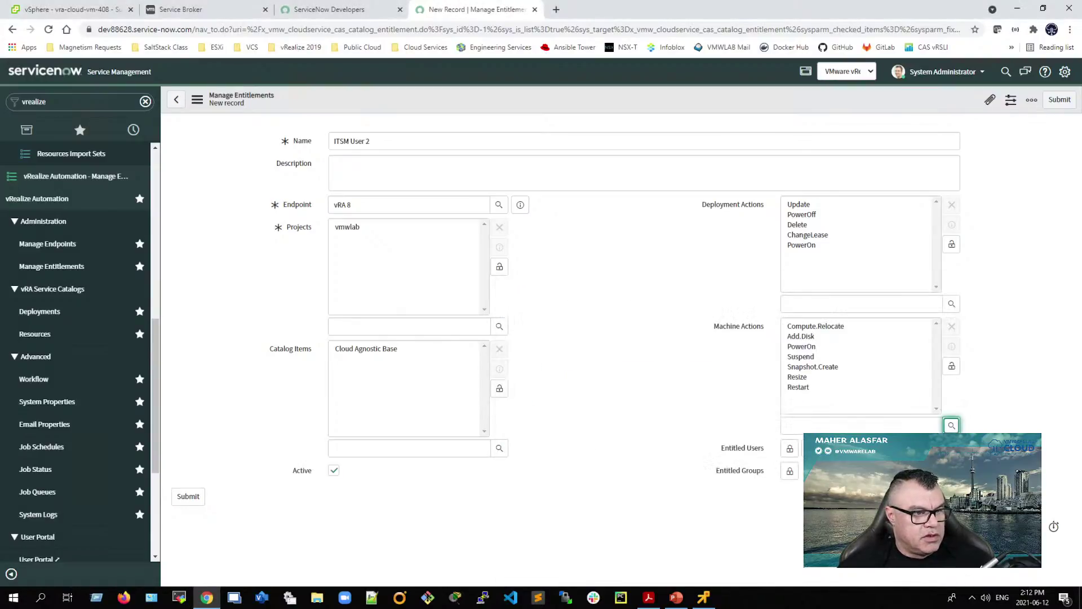
click(949, 427)
drag(655, 280, 504, 125)
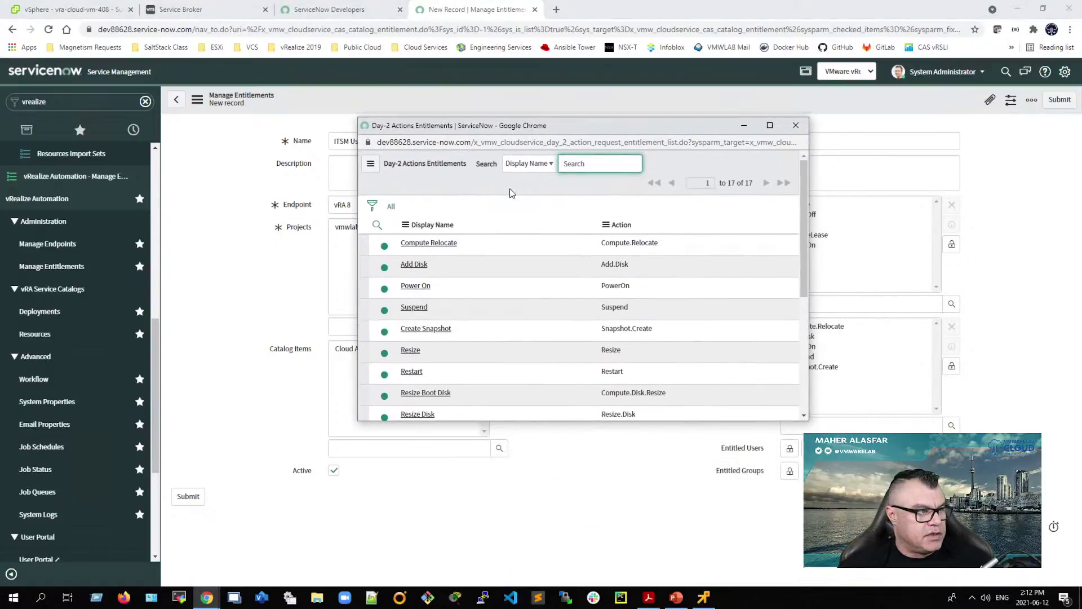
click(409, 393)
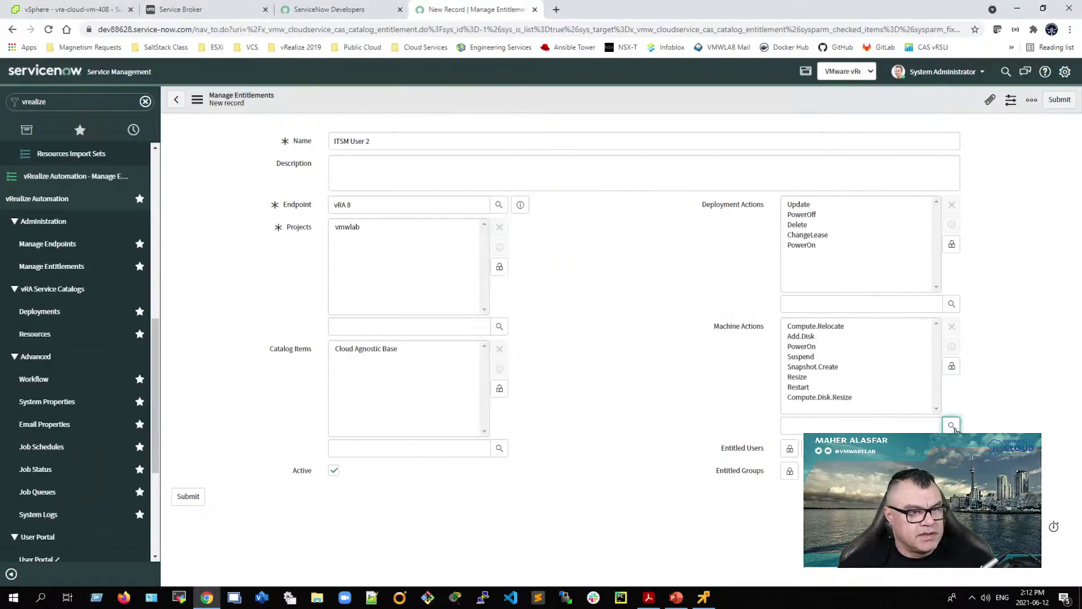
click(952, 427)
scroll(572, 443, down, 1)
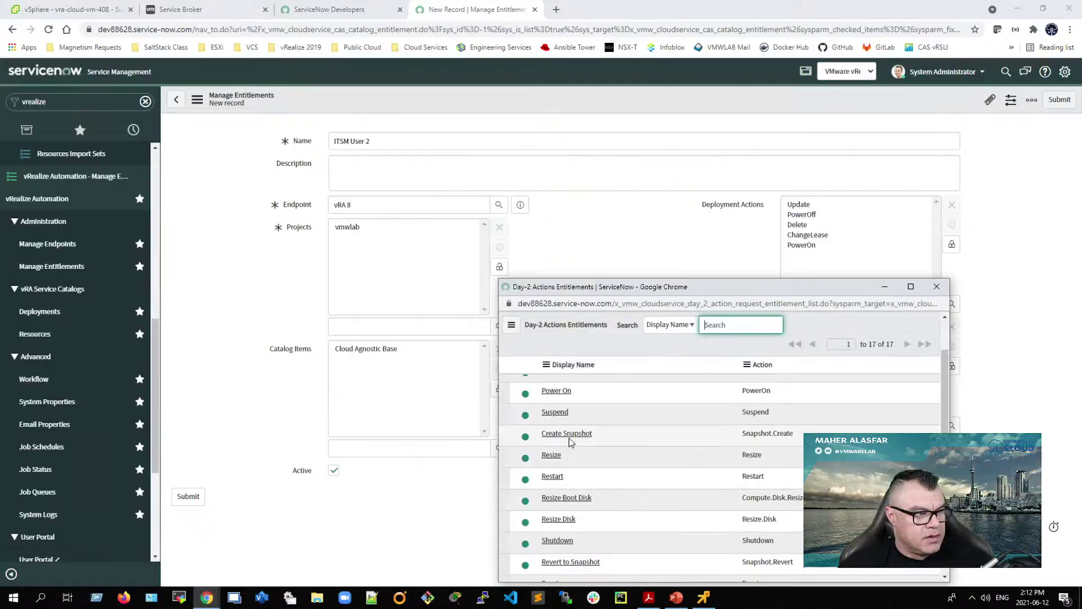
scroll(570, 436, up, 1)
scroll(581, 467, down, 1)
click(569, 517)
Step: Add further machine actions including Revert to Snapshot, Reset and Delete
click(951, 426)
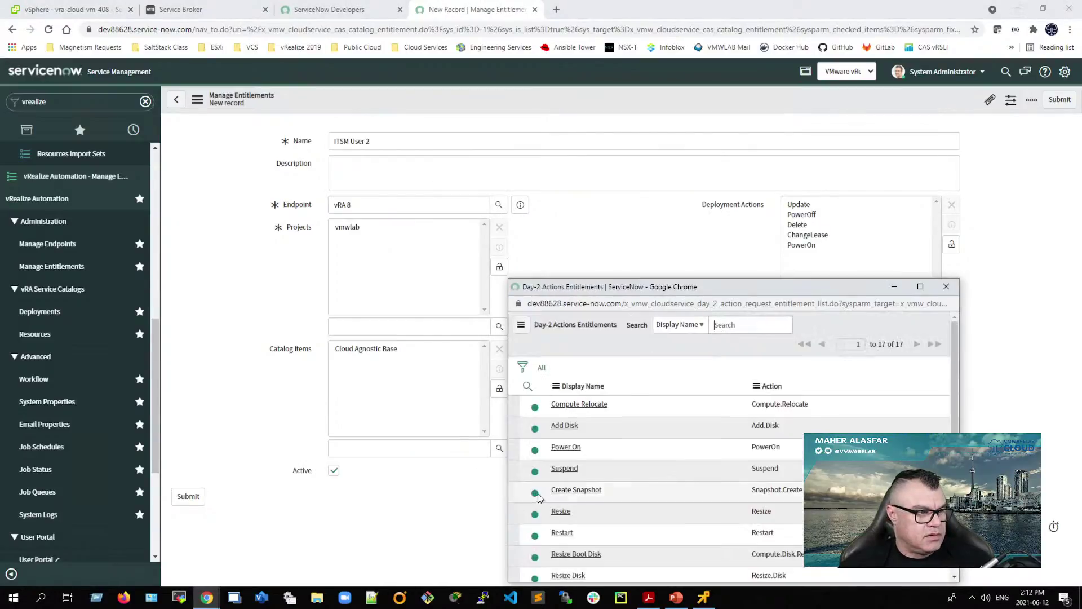
click(569, 495)
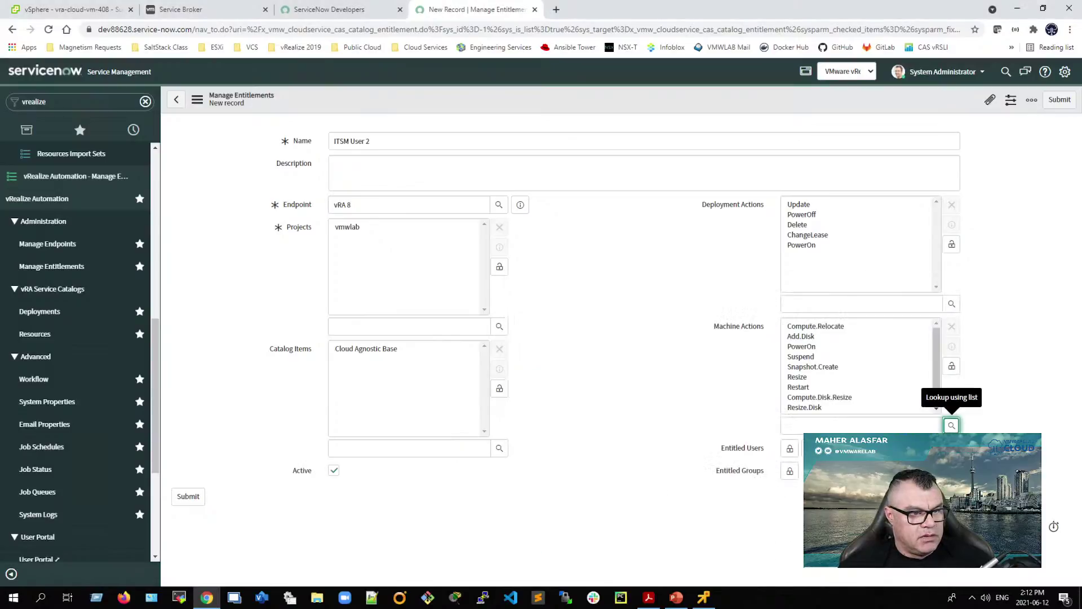
click(951, 426)
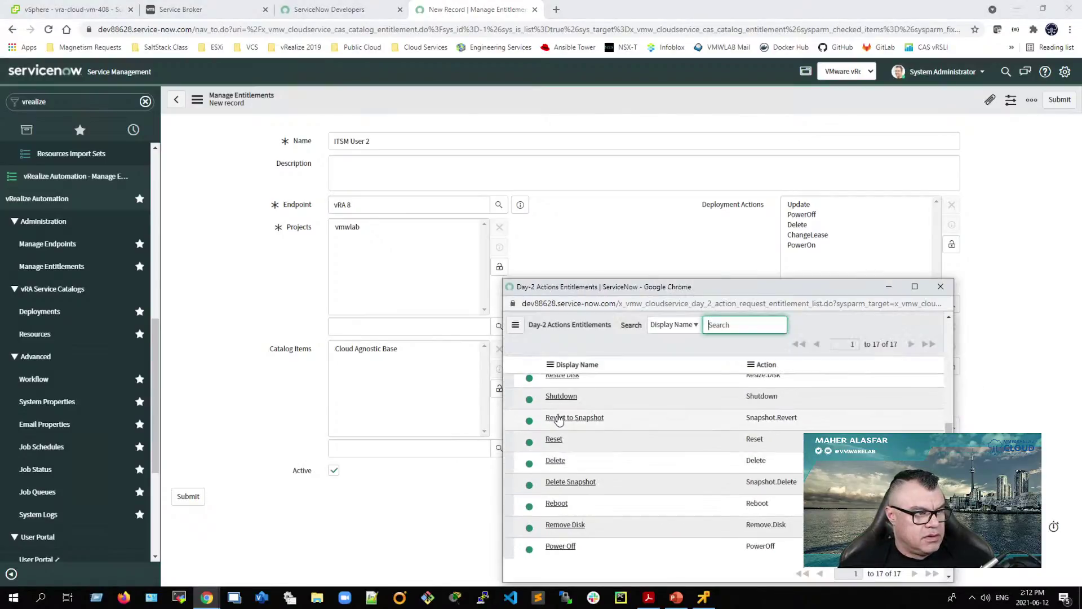
click(560, 418)
click(950, 424)
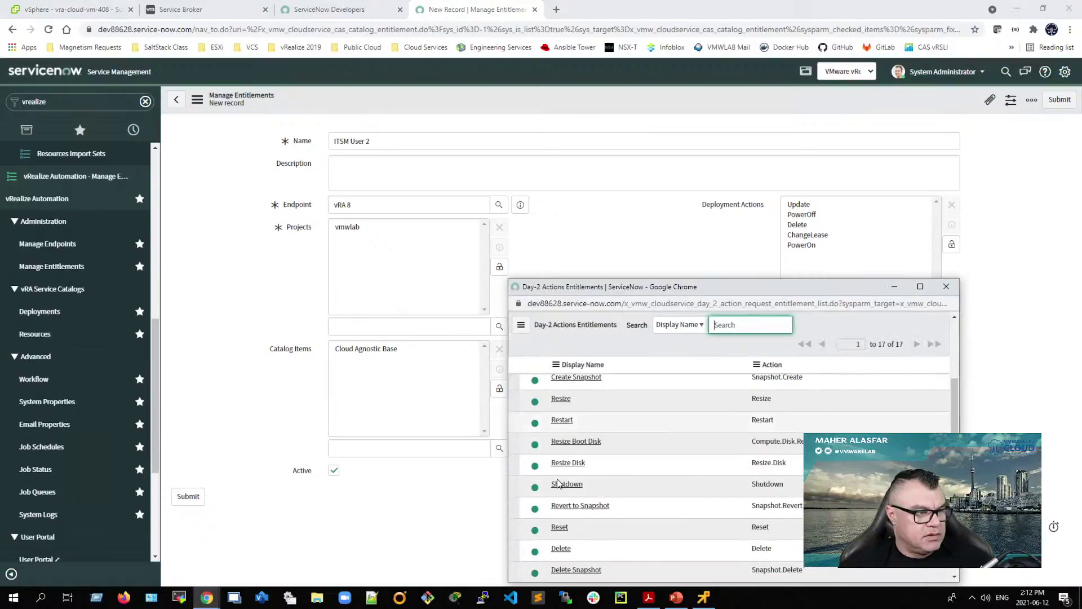
scroll(578, 500, down, 1)
click(555, 475)
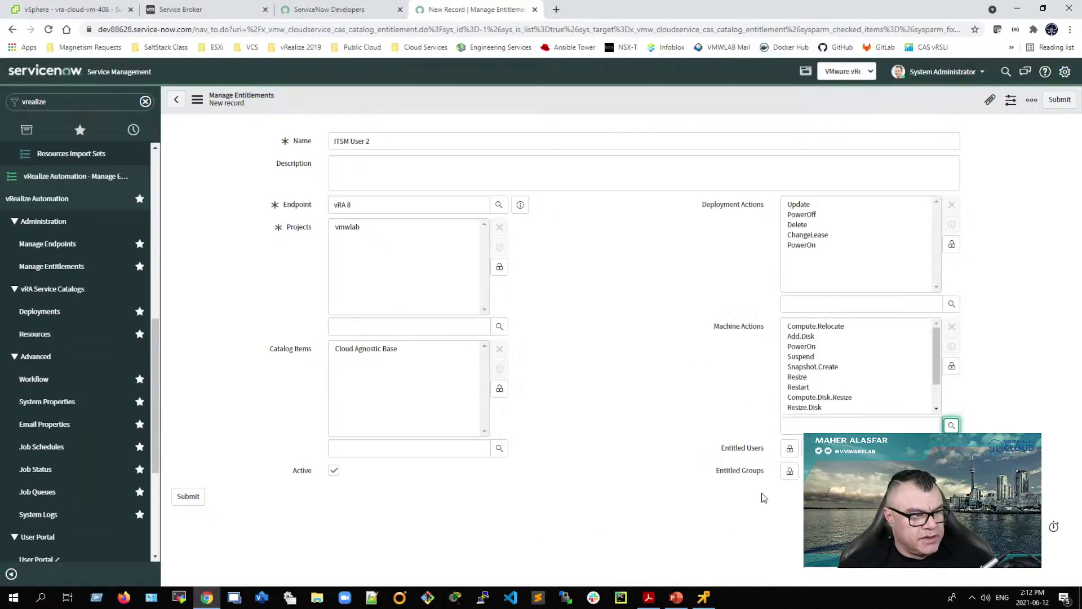
click(950, 423)
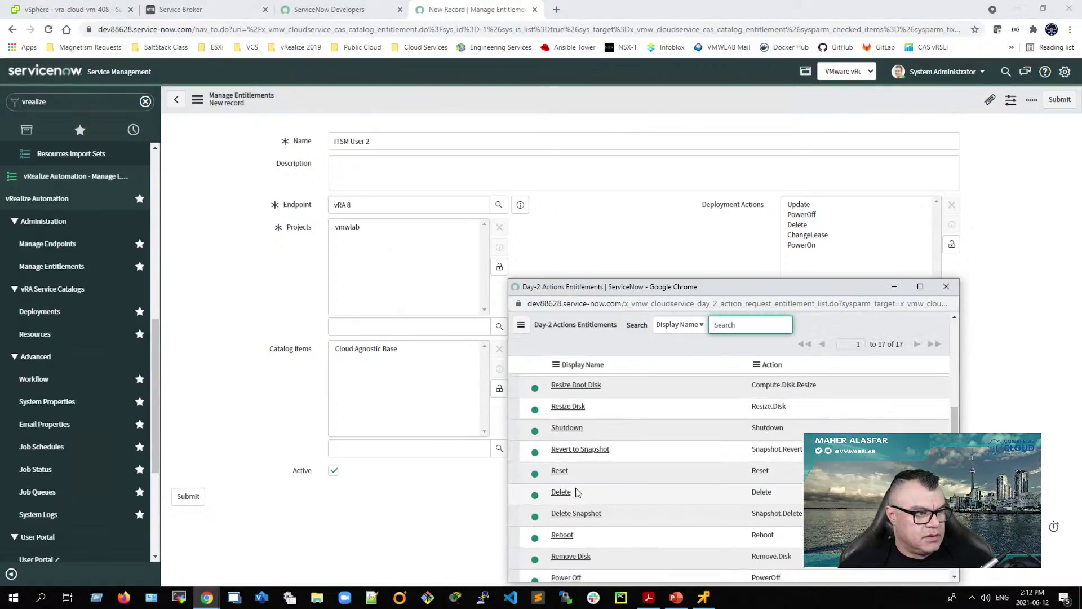
click(560, 493)
click(950, 423)
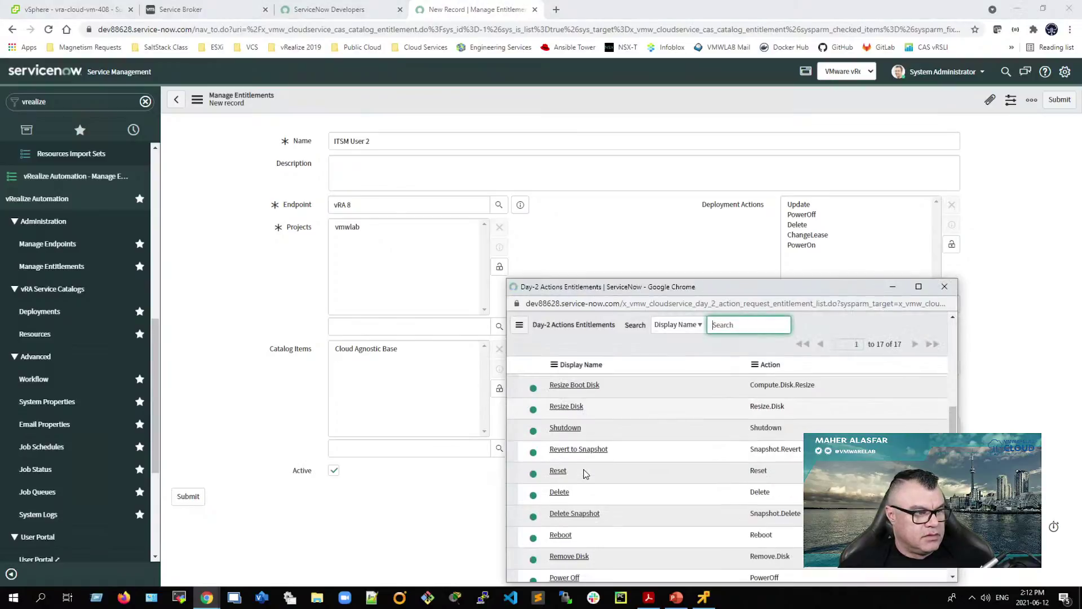
click(580, 514)
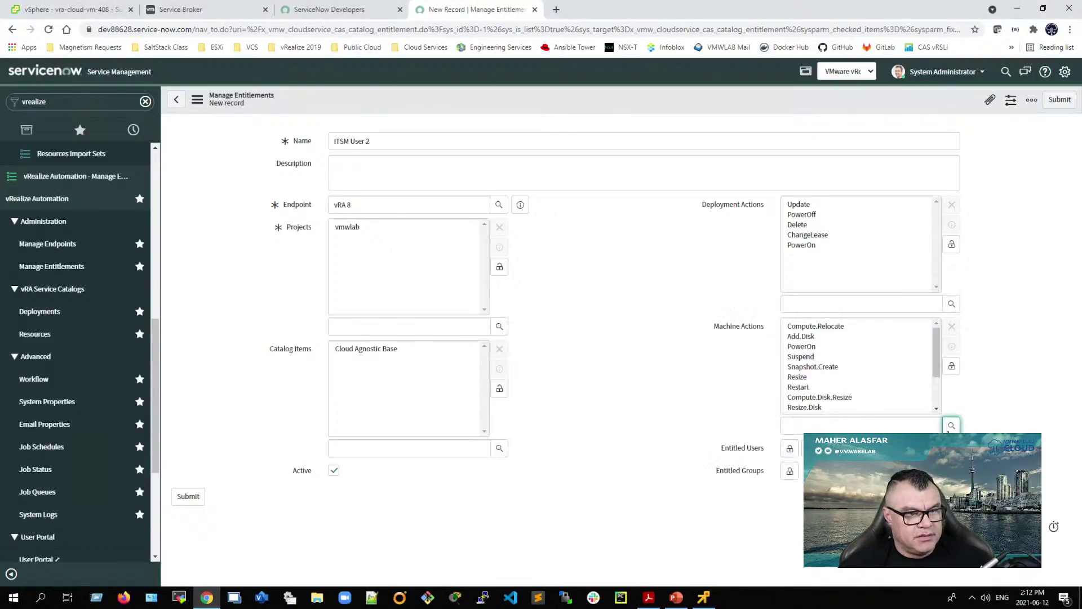
click(950, 425)
click(558, 478)
click(951, 426)
click(560, 522)
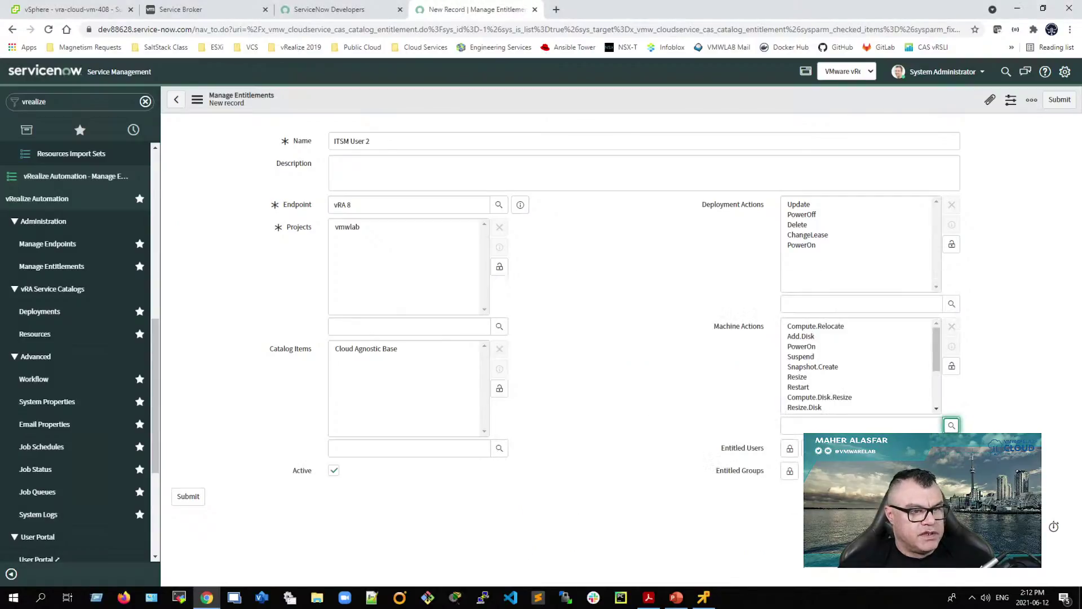
click(951, 426)
click(574, 553)
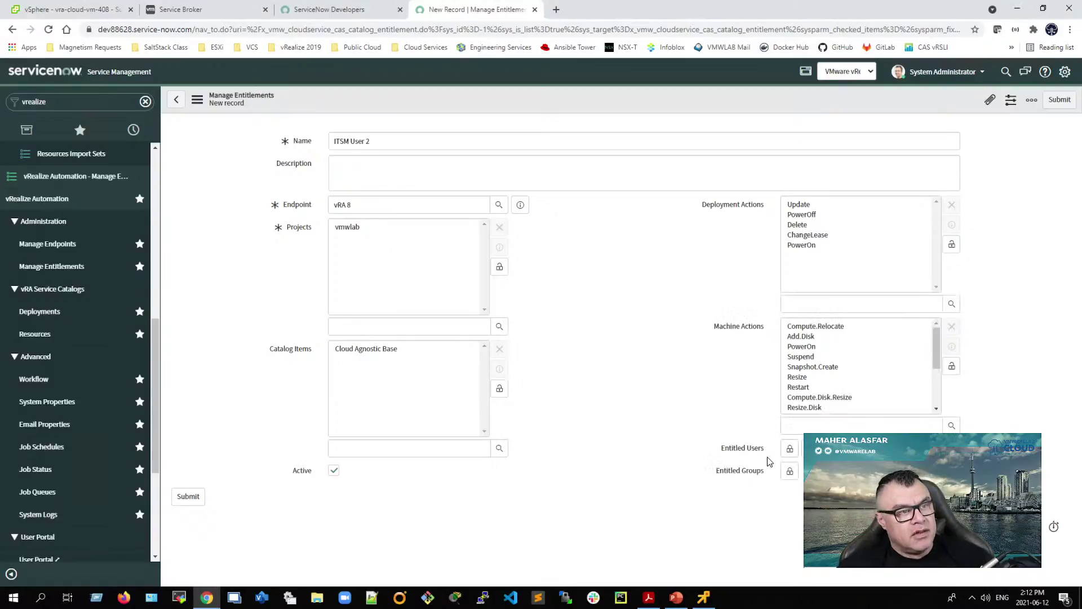
click(288, 147)
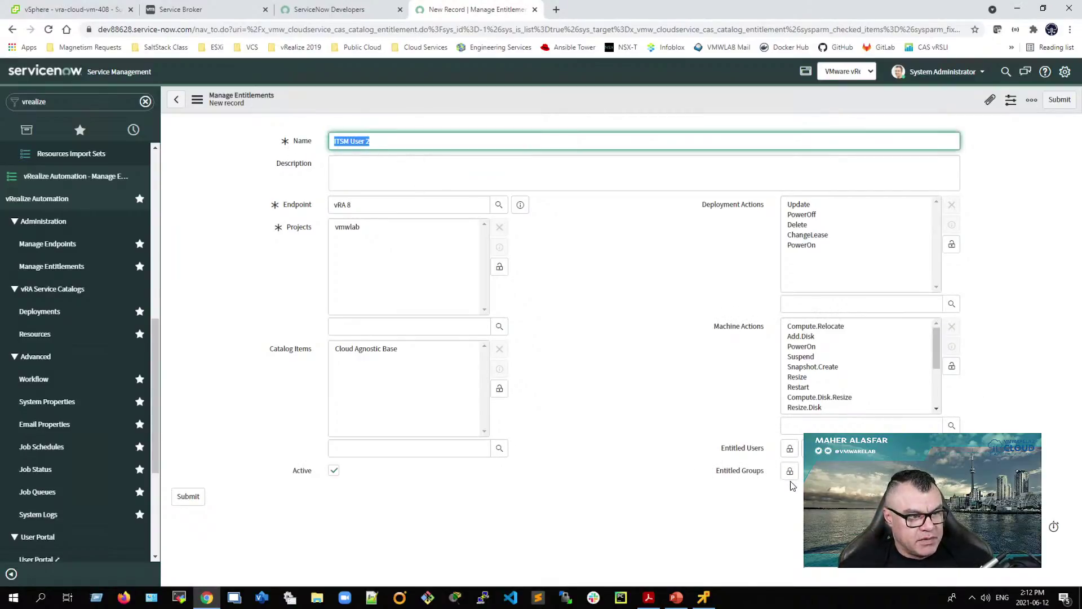
Step: Add ITSM_User2 as an entitled user and submit the ITSM User 2 entitlement
click(791, 450)
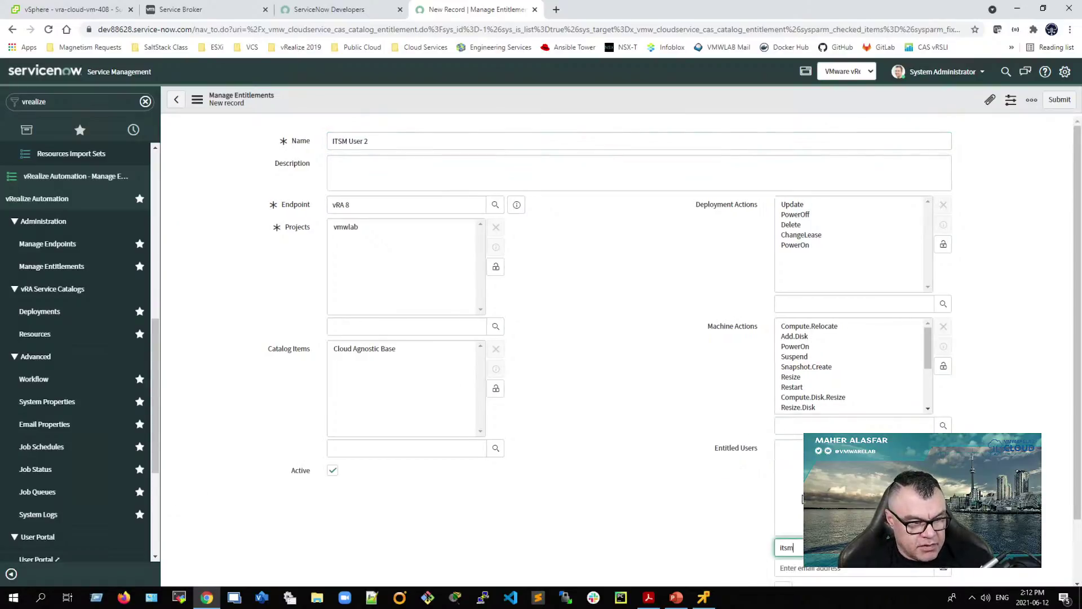
click(776, 561)
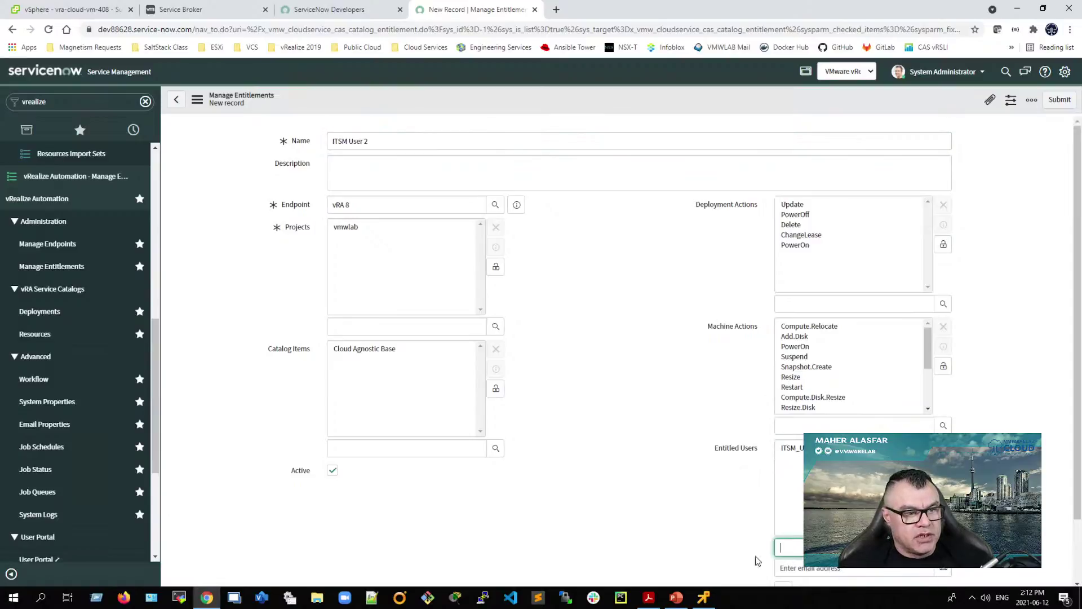
scroll(706, 544, down, 1)
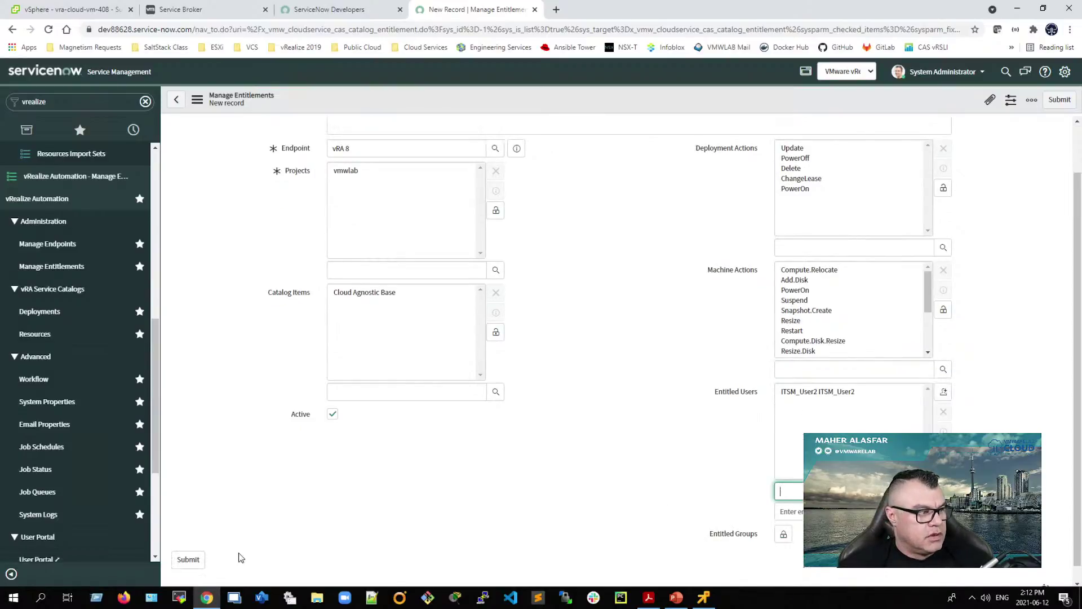
click(187, 560)
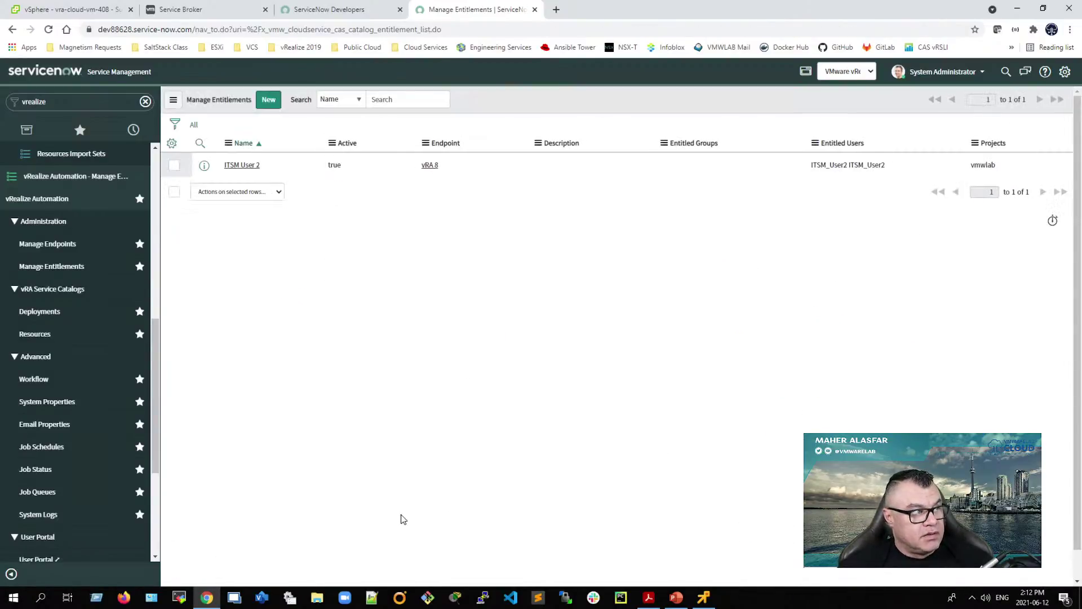
scroll(78, 360, down, 1)
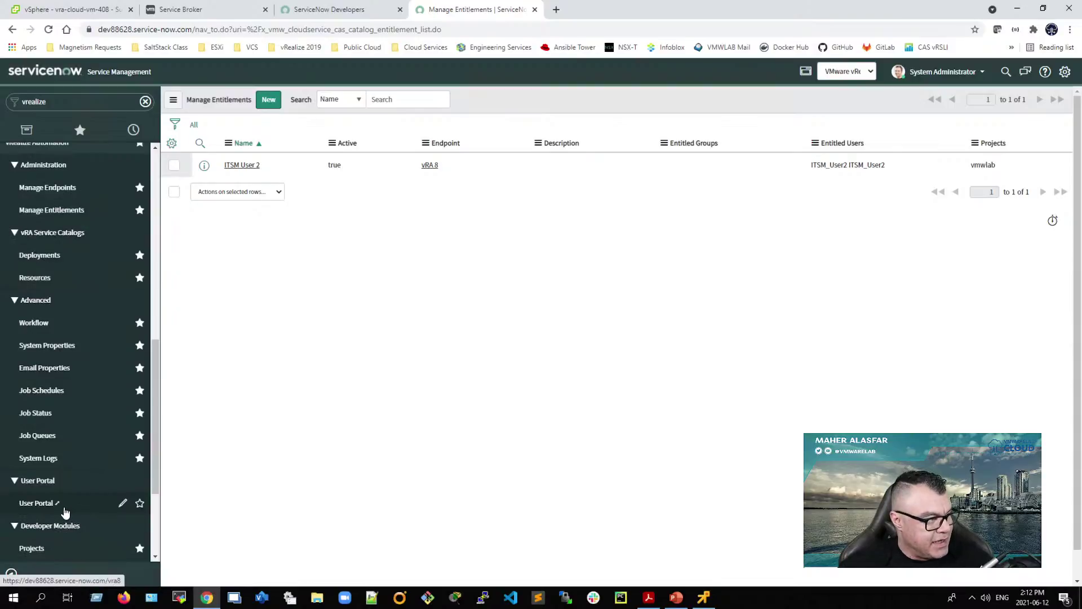
Step: Impersonate the ITSM_User2 account from the administrator's user menu
click(941, 71)
click(948, 110)
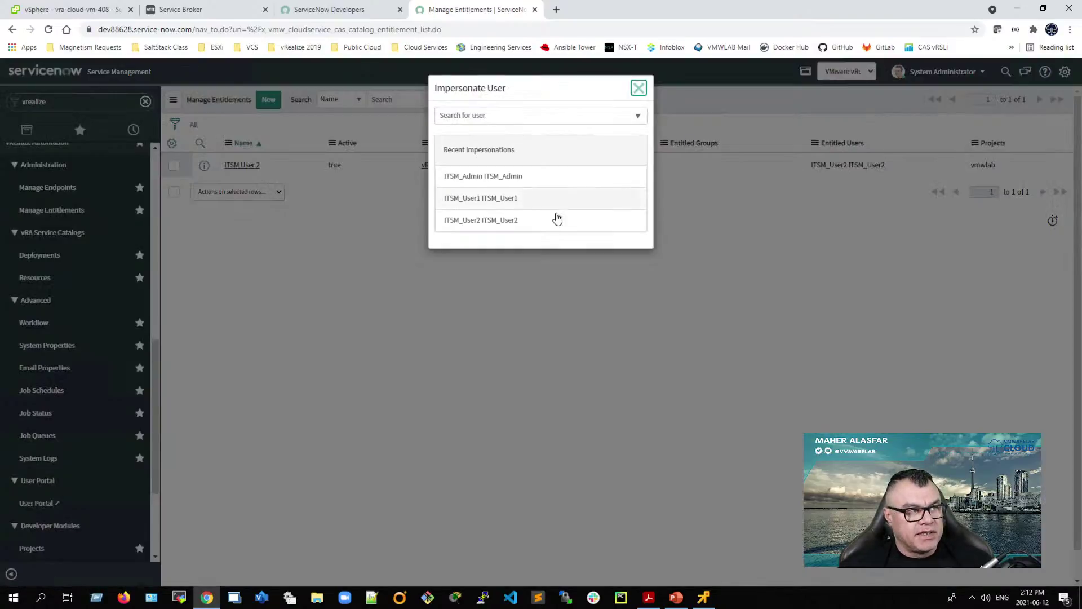
click(487, 226)
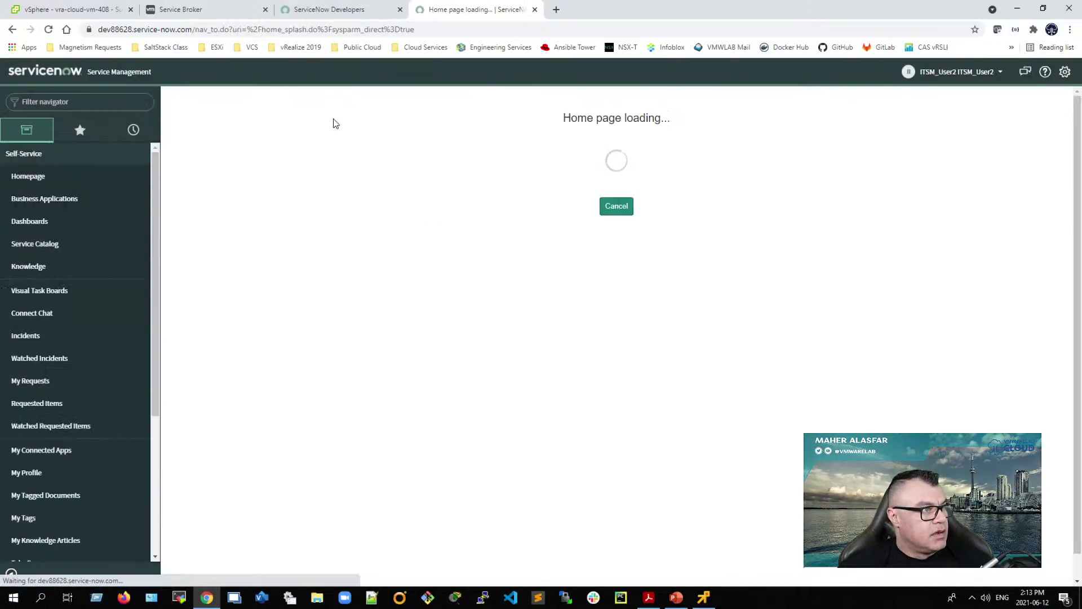
Step: Filter the navigator for 'vreal' and open the vRealize Automation User Portal
click(69, 102)
text(vreali)
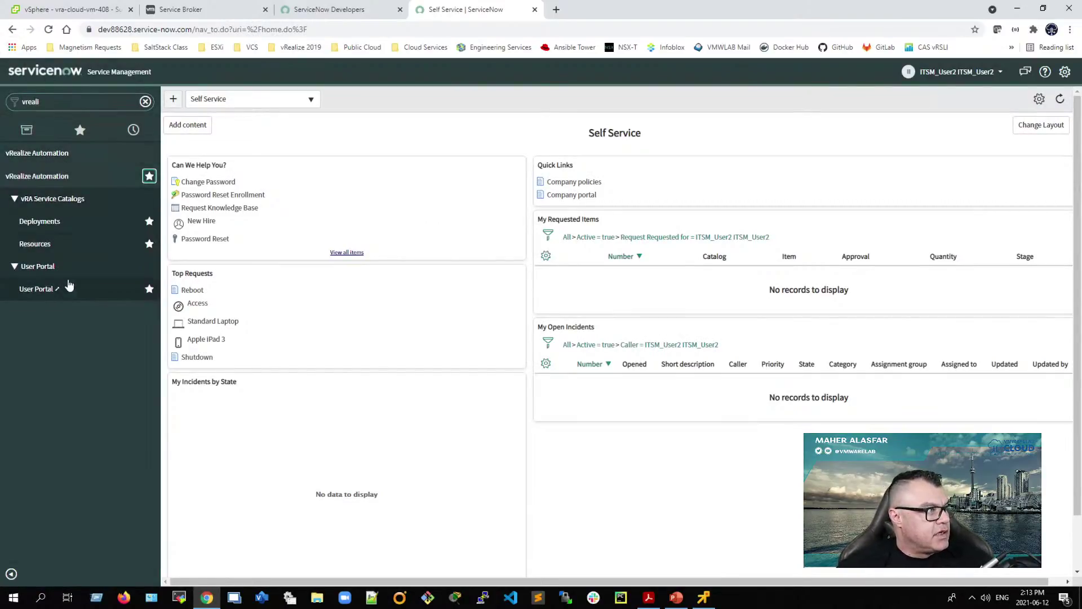
click(74, 131)
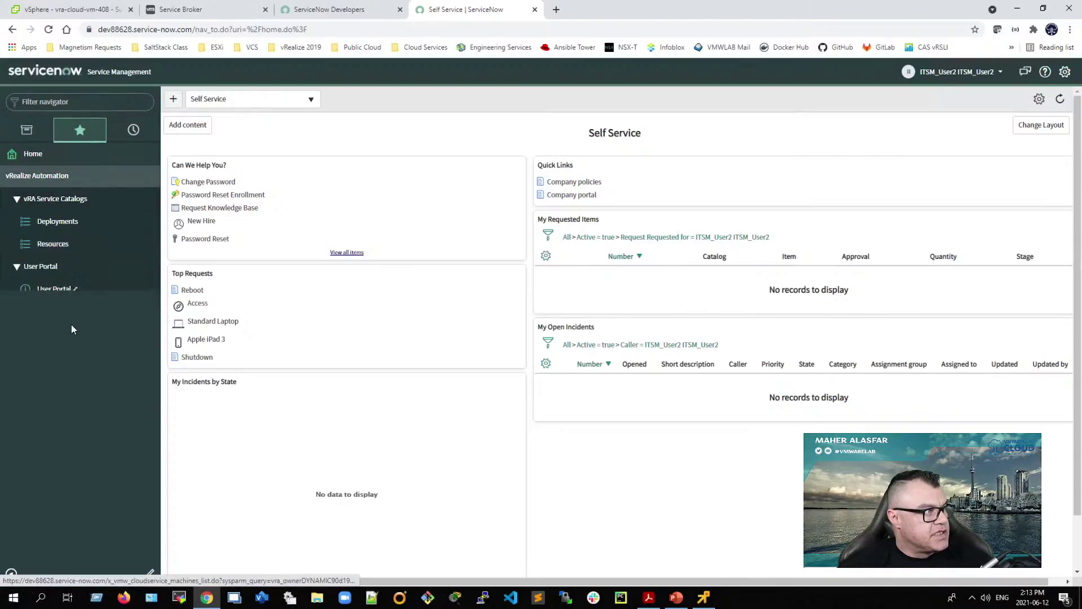
click(66, 291)
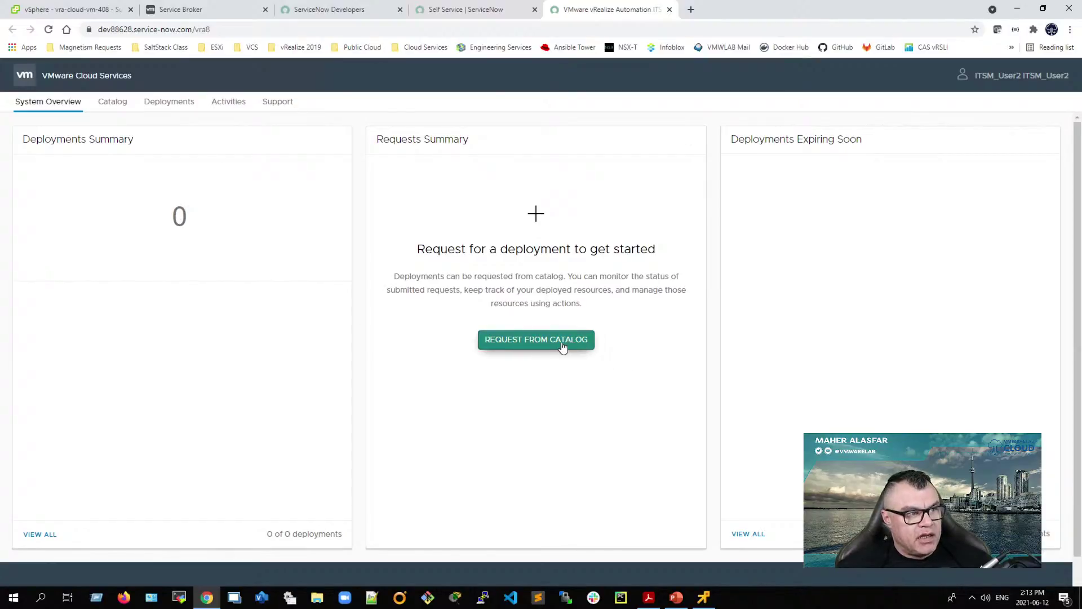
Step: Start a Cloud Agnostic Base catalog request with deployment name 'ITSM User 2'
click(106, 105)
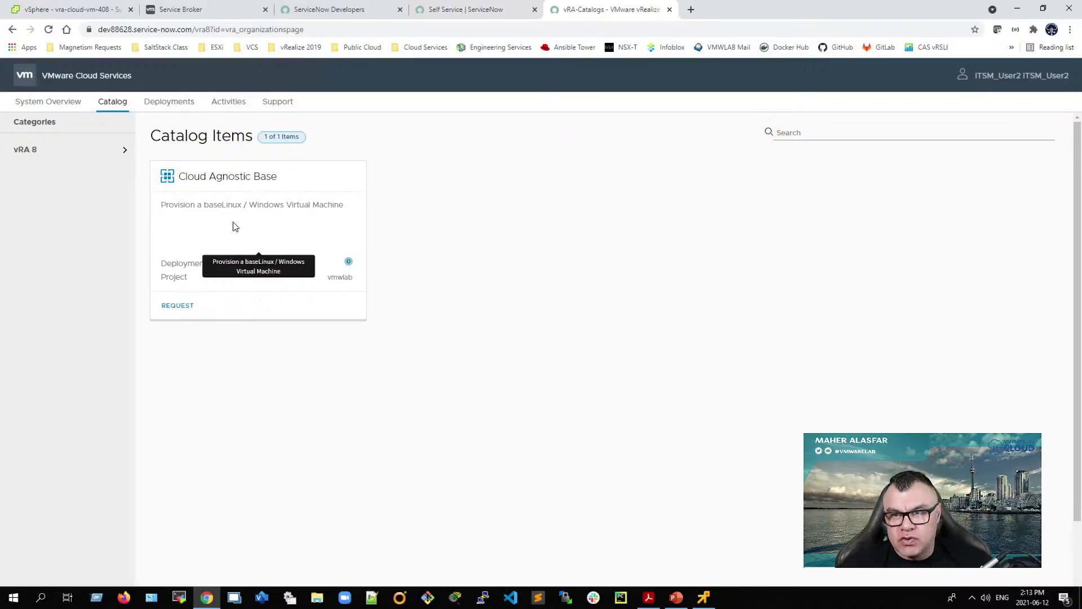
click(178, 307)
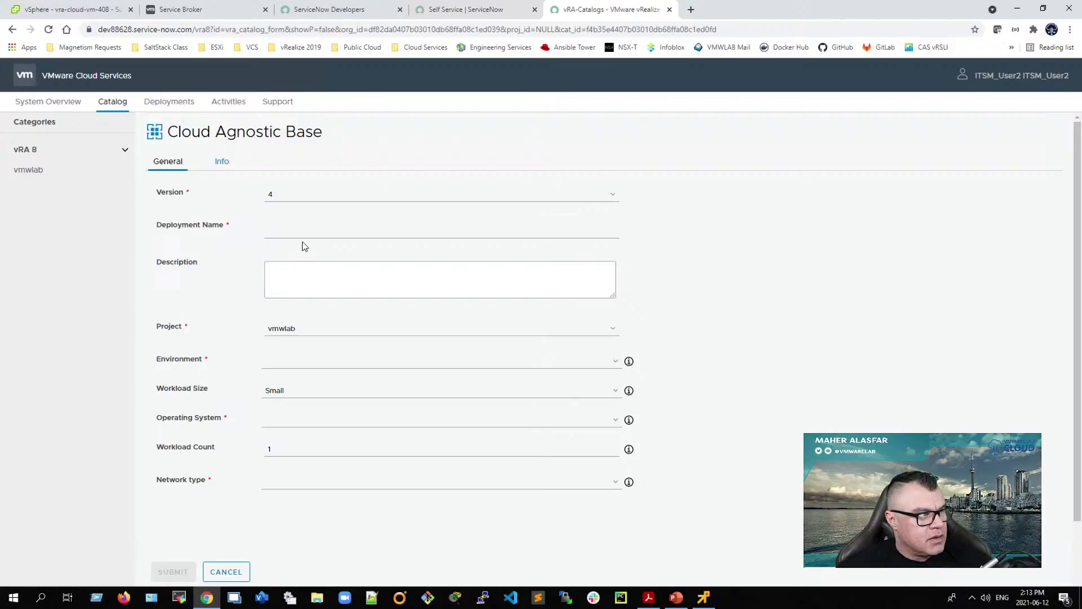
click(302, 233)
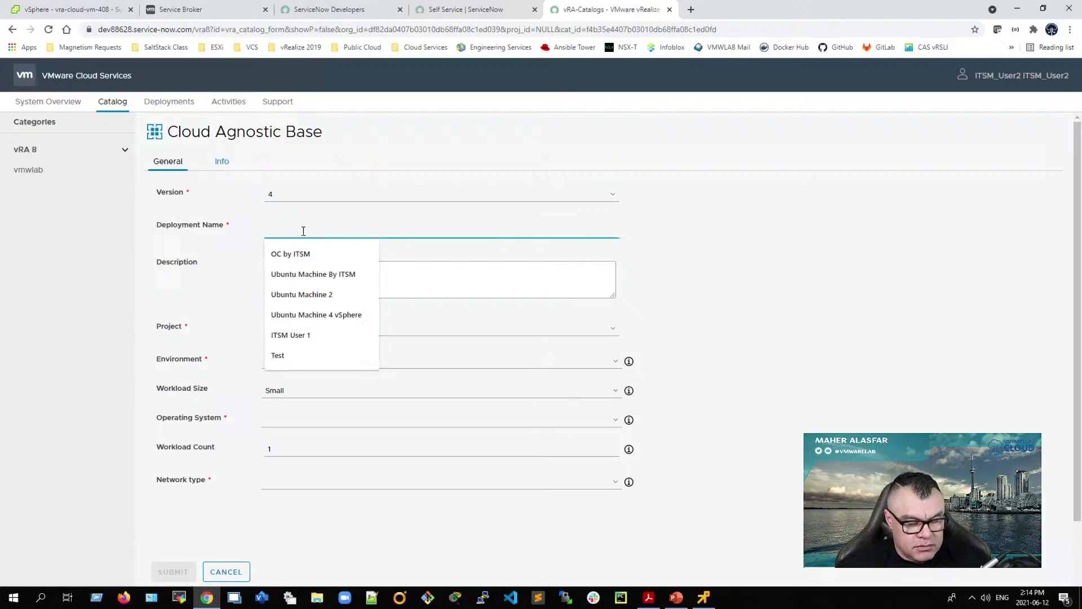
text(US)
text(ITSM)
text( User 2)
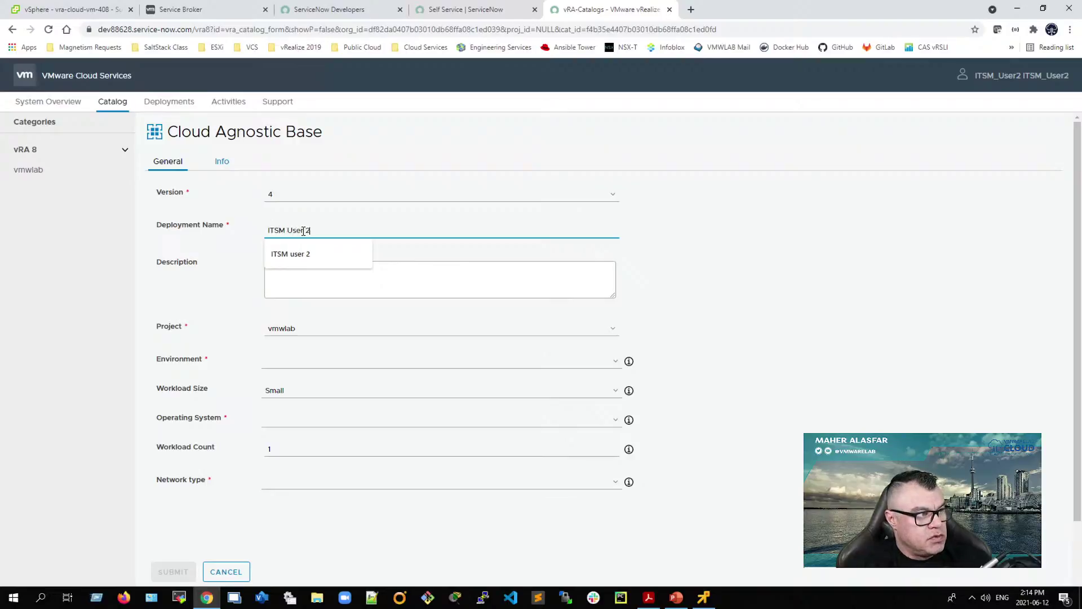
click(260, 350)
click(313, 334)
click(313, 333)
Step: Set environment Production - Montreal, operating system Linux and network type Existing
click(288, 361)
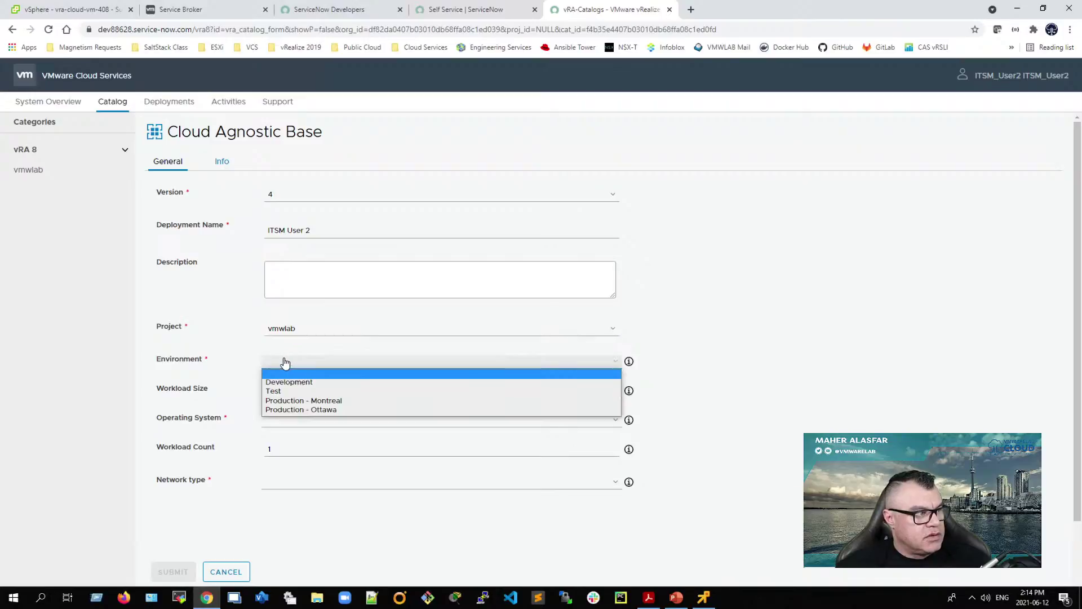
click(304, 403)
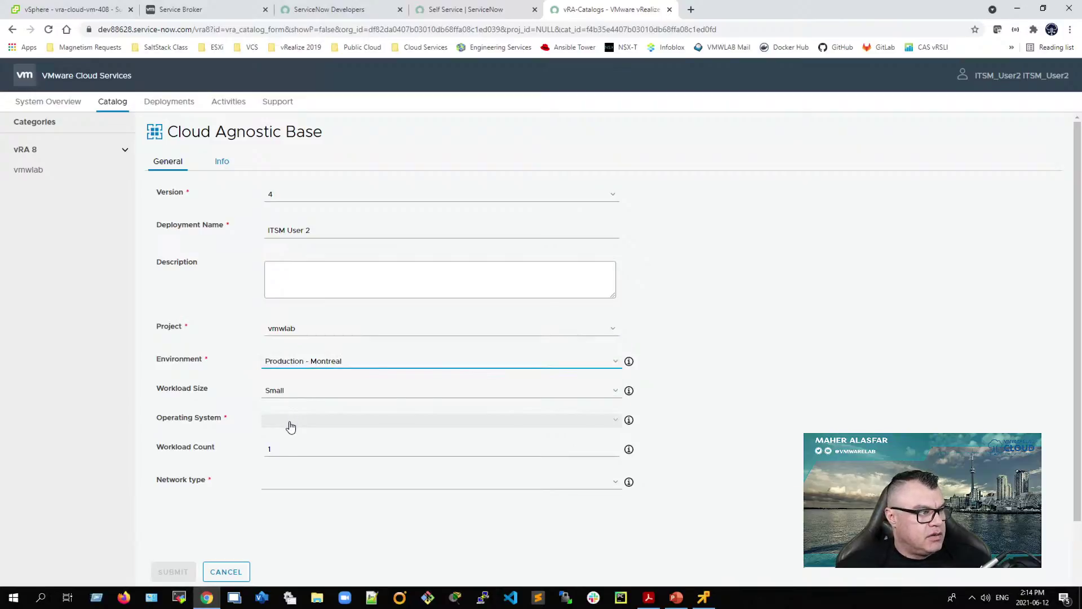
click(290, 423)
click(296, 441)
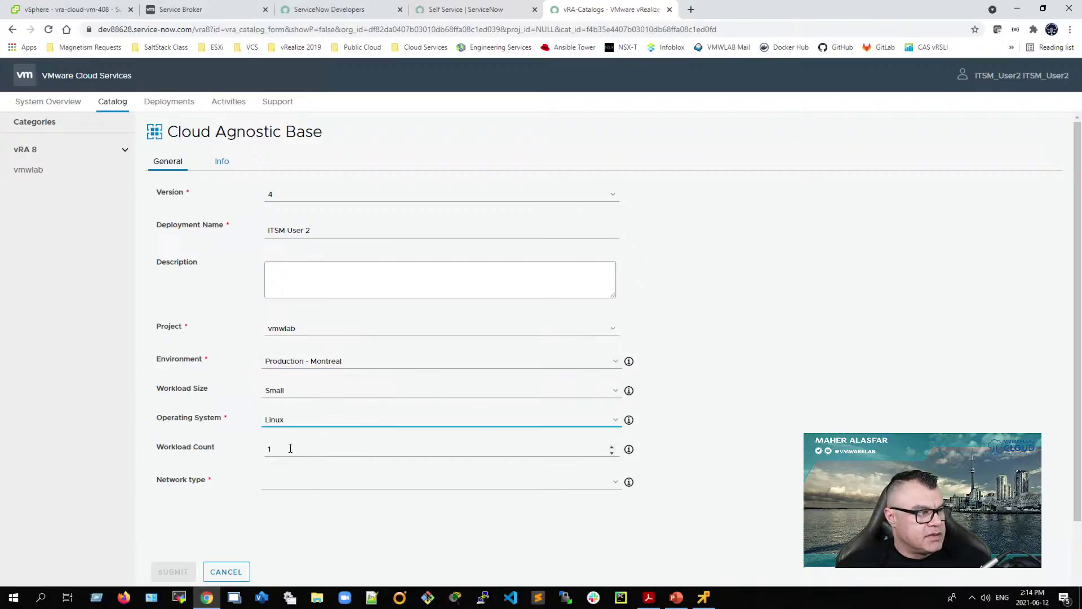
click(304, 483)
click(297, 499)
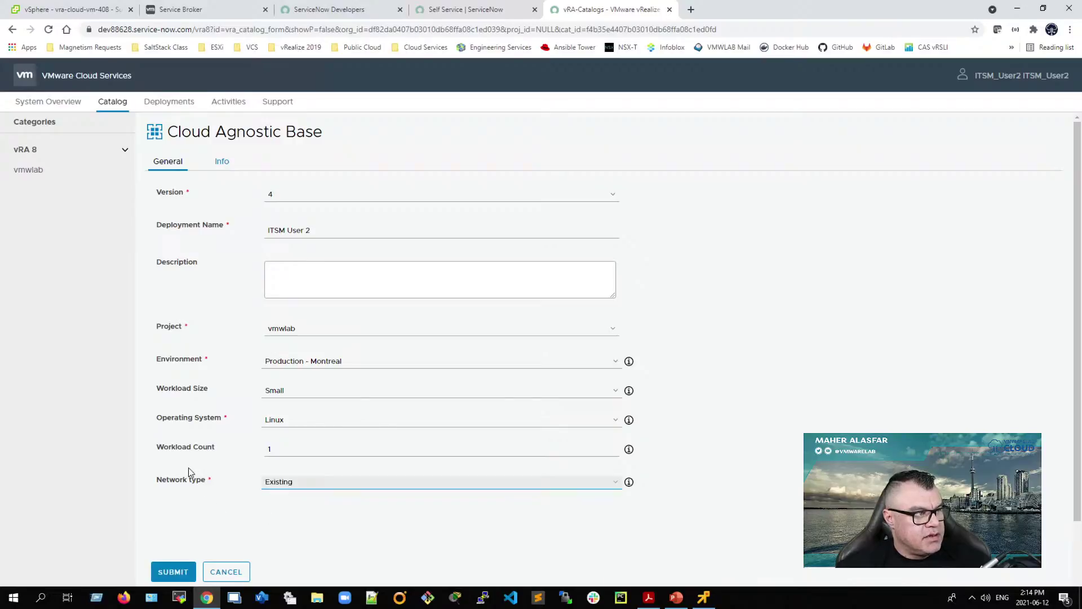
click(223, 165)
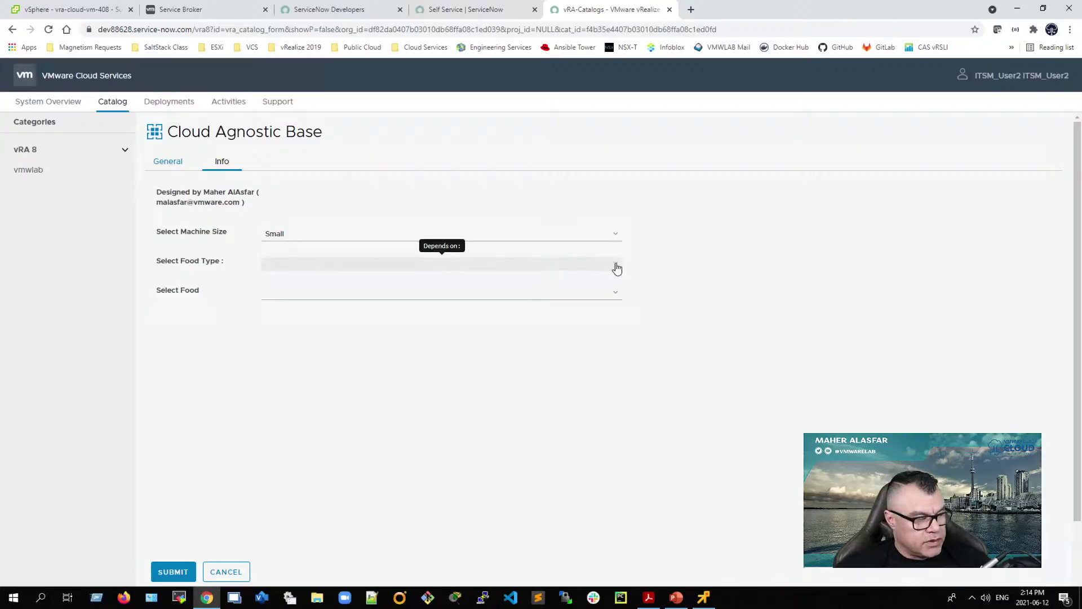
Step: On the Info fields, choose food type Vegetables with Peas
click(617, 269)
click(317, 282)
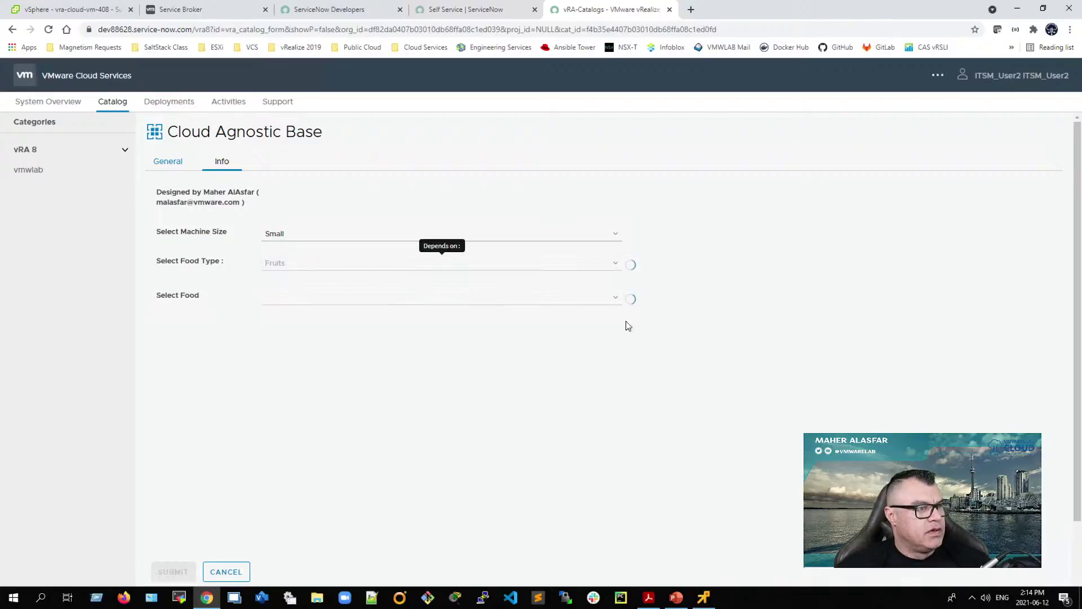
click(619, 298)
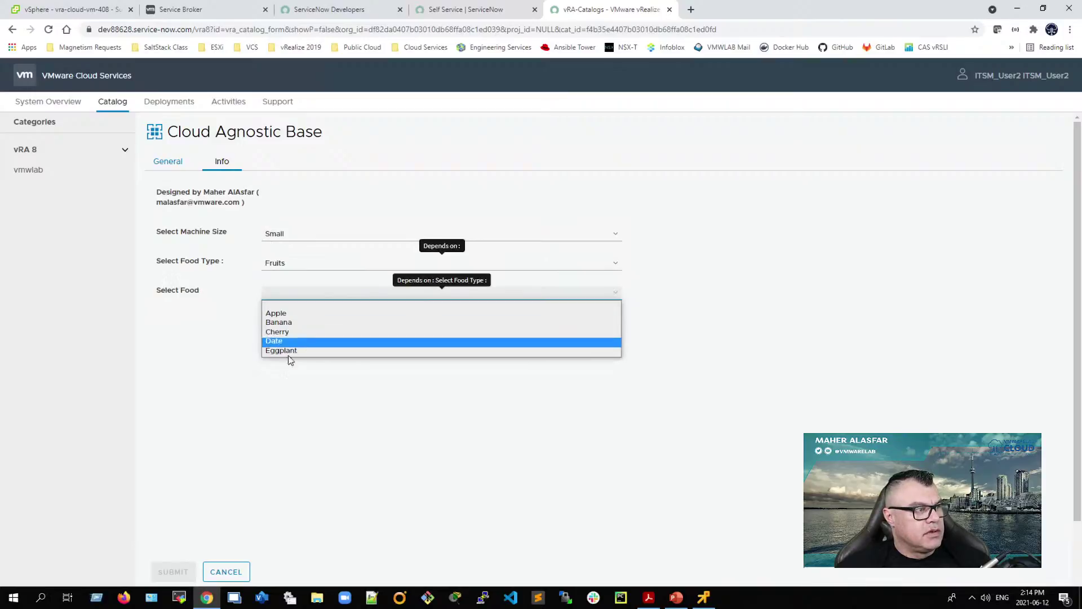
click(278, 322)
click(617, 269)
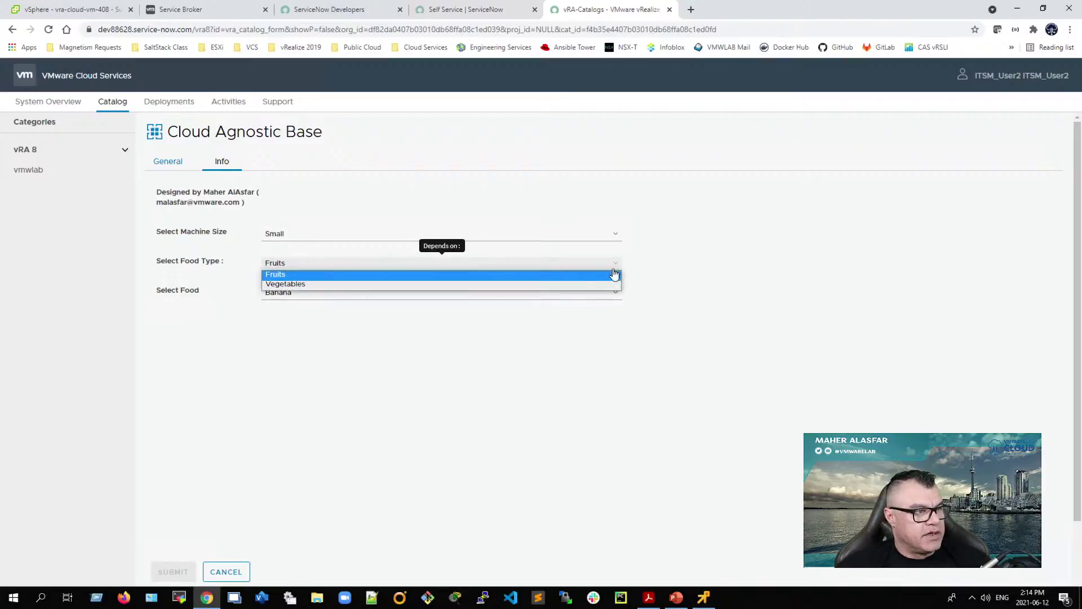
click(315, 284)
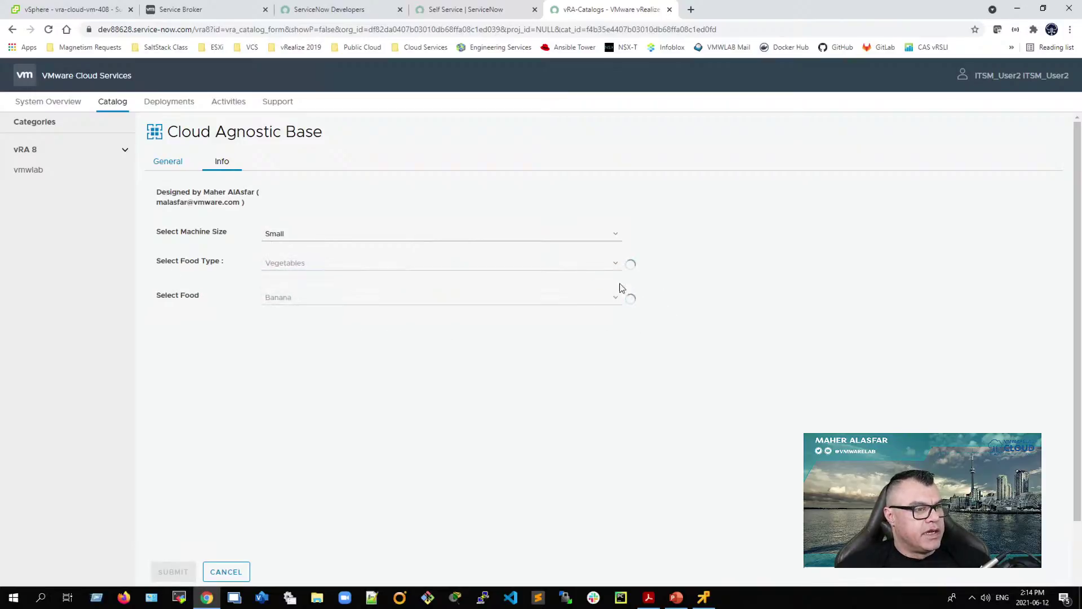
click(615, 300)
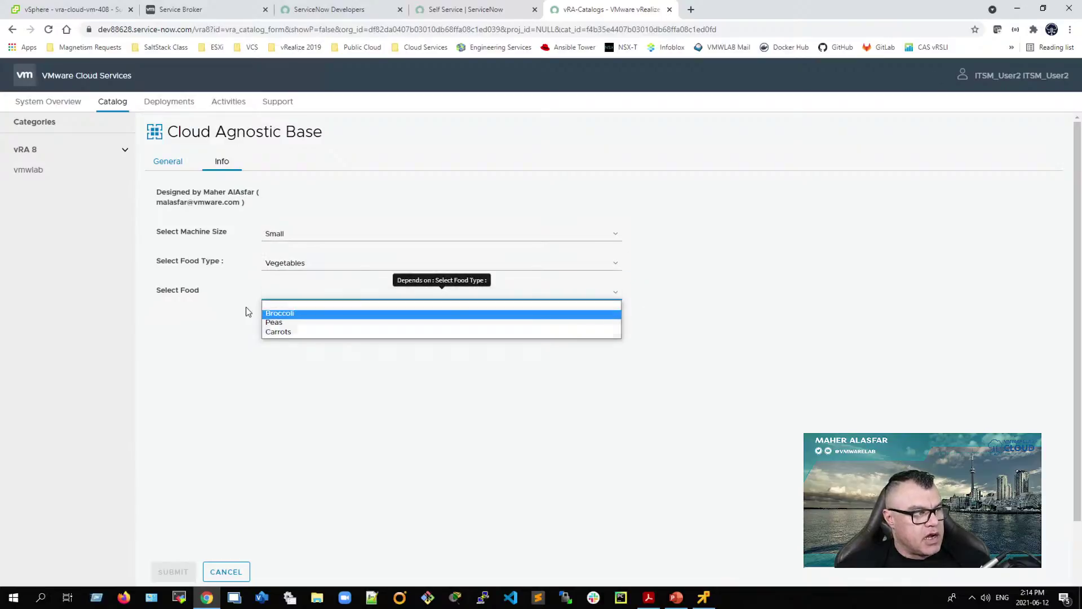
click(282, 321)
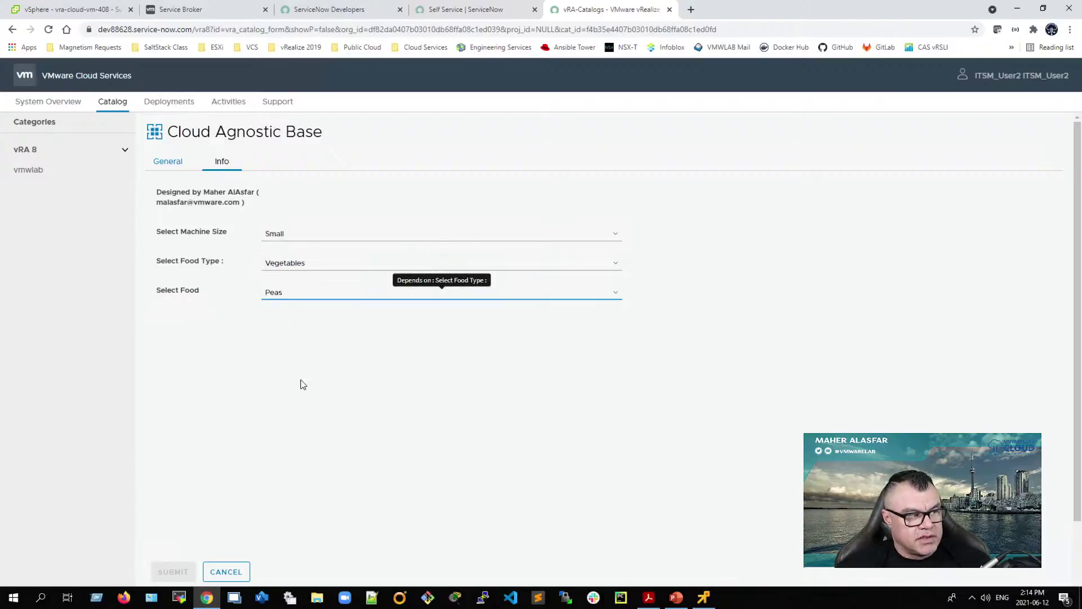
click(169, 164)
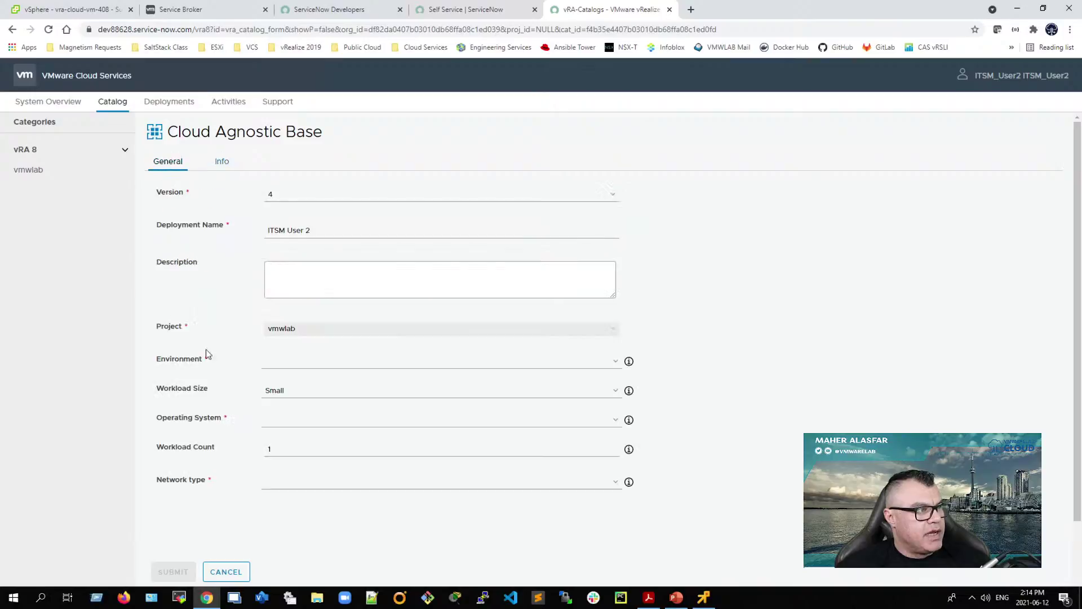
Step: Reselect Existing network, Production - Montreal and Linux, then submit the request
scroll(285, 439, down, 2)
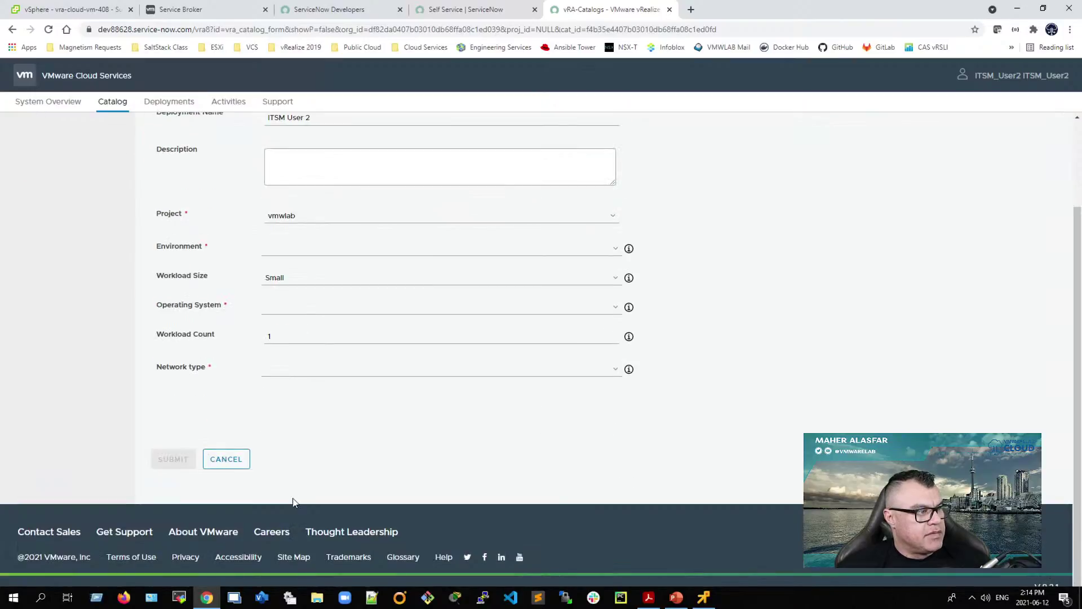
click(271, 370)
click(279, 387)
scroll(275, 439, up, 2)
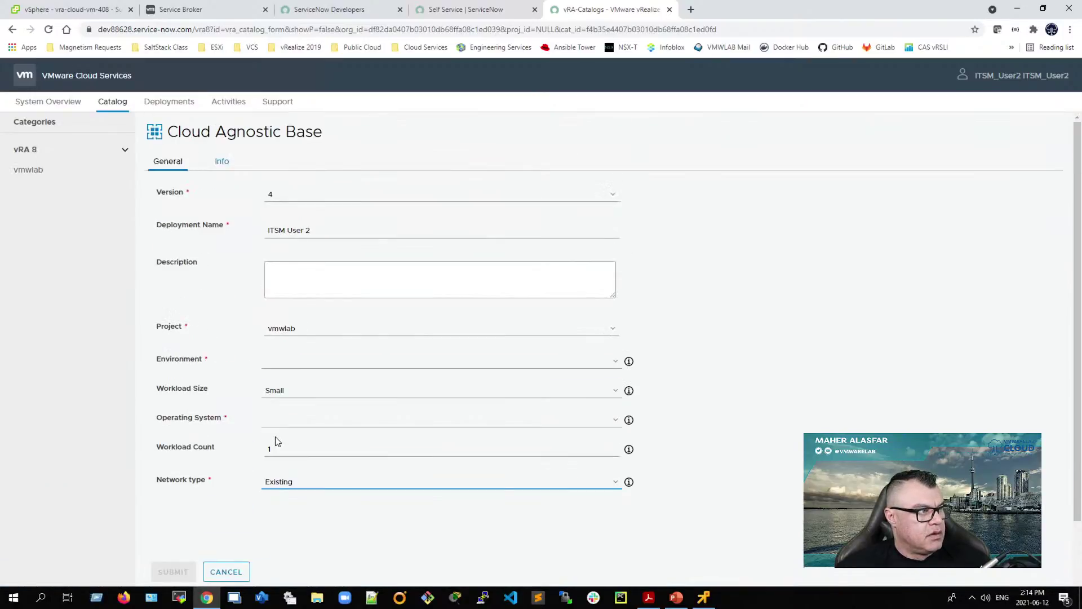
click(282, 361)
click(284, 401)
scroll(213, 464, down, 2)
click(297, 306)
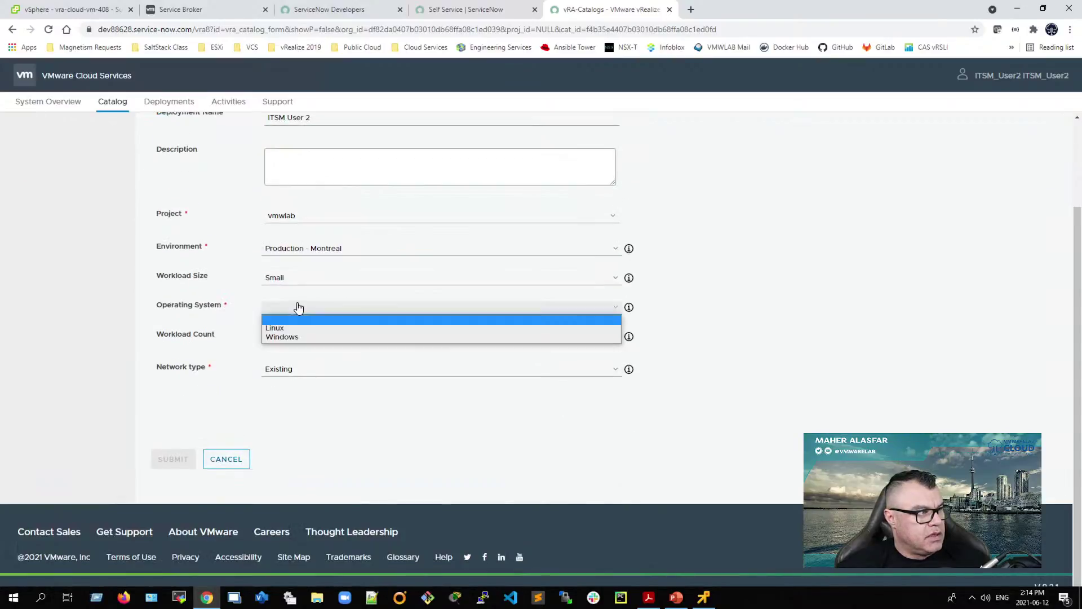
click(282, 326)
click(170, 464)
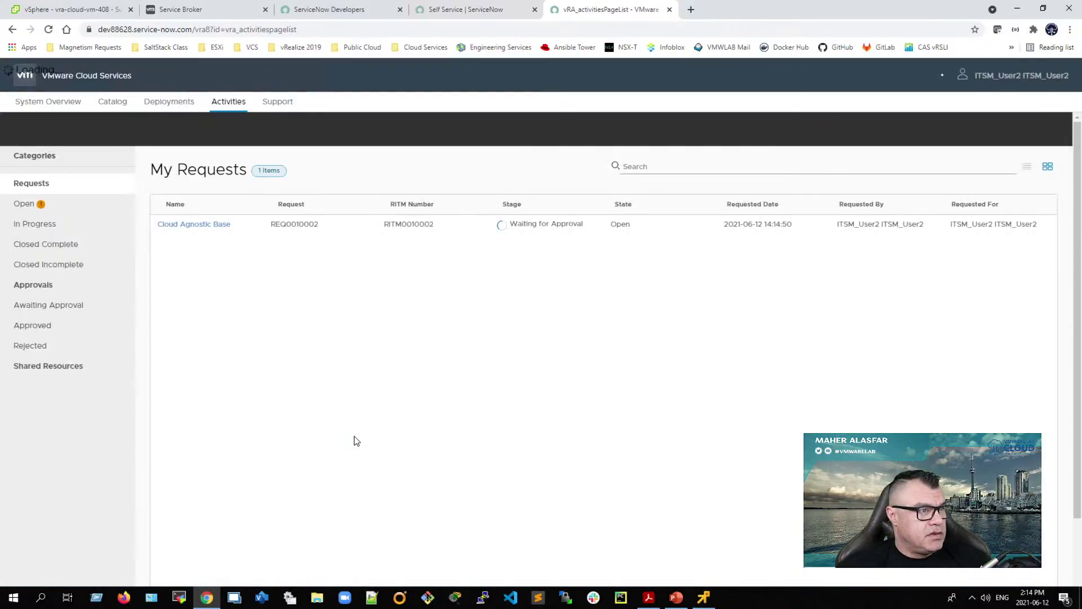
Step: Highlight the Waiting for Approval stage, My Requests heading and request numbers
drag(536, 189, 581, 192)
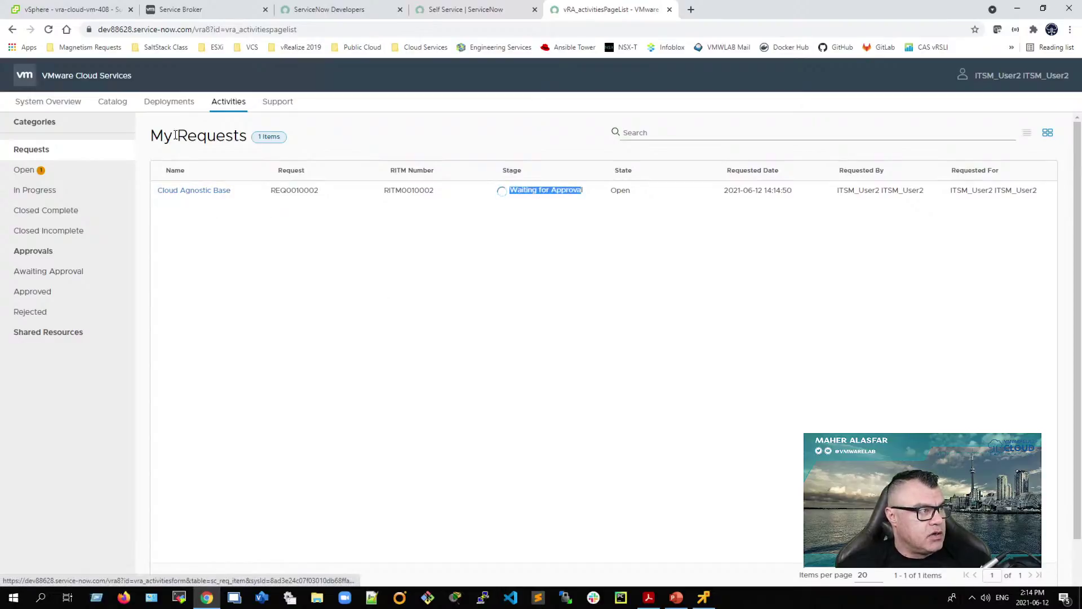
drag(147, 136, 266, 136)
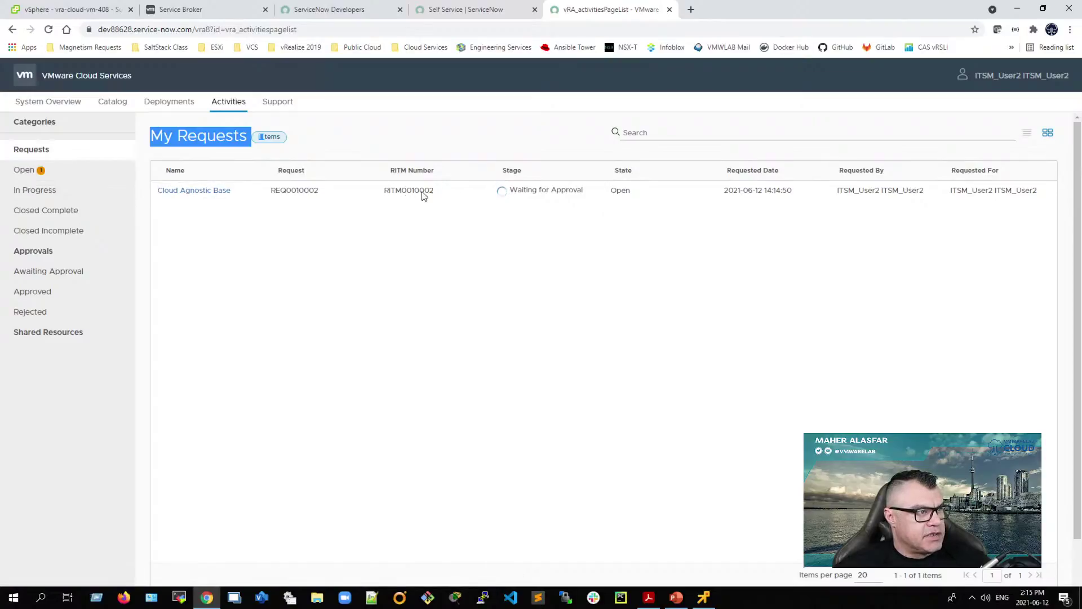
double_click(402, 191)
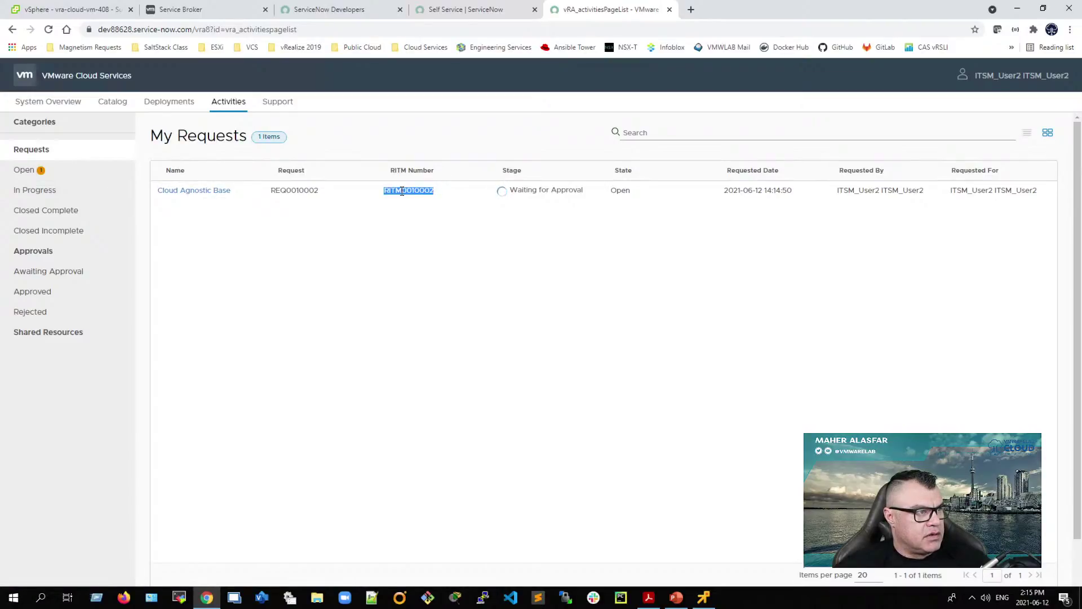
double_click(286, 191)
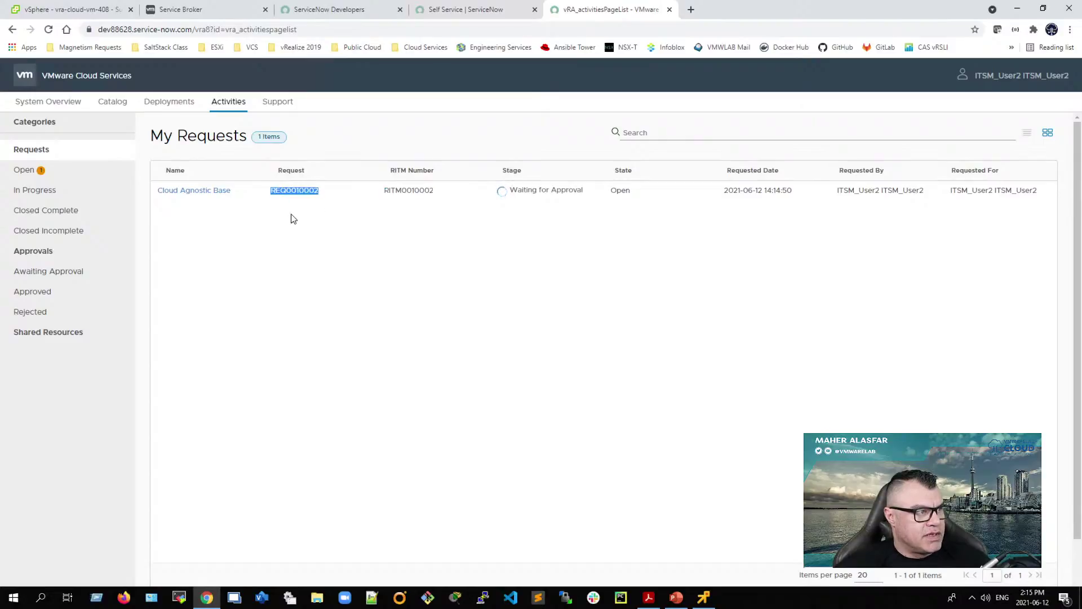
Step: Open the Cloud Agnostic Base request, review its Info and General details, then go back
click(549, 189)
click(222, 192)
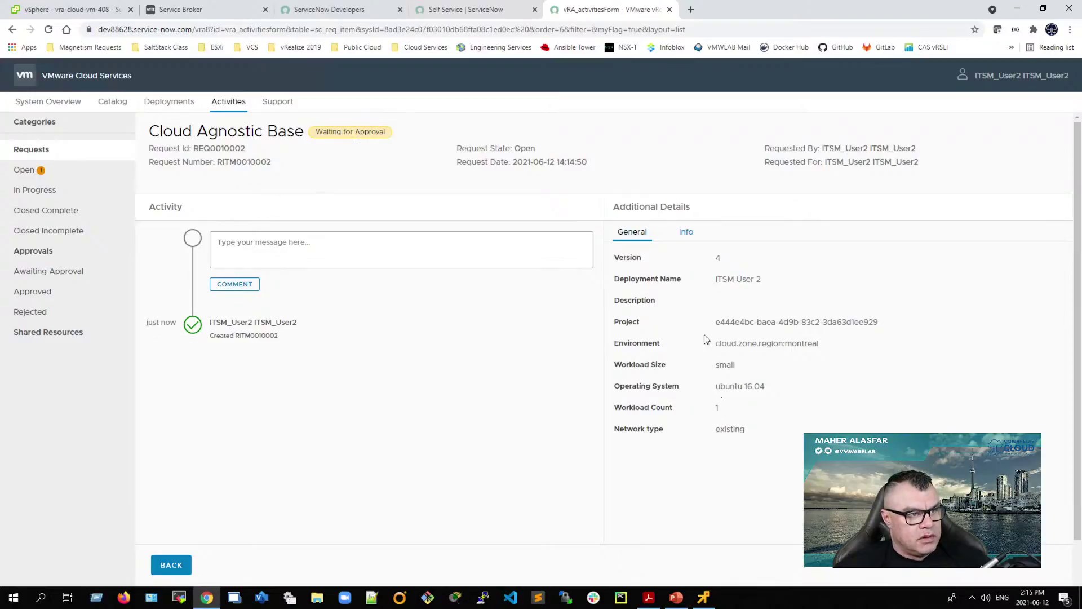
click(680, 241)
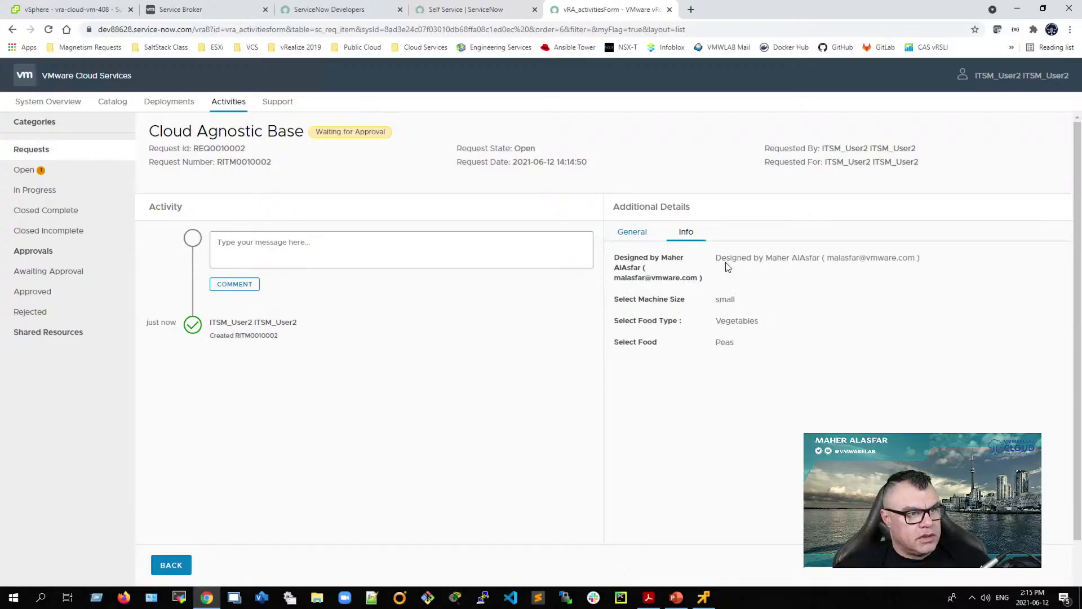
click(633, 231)
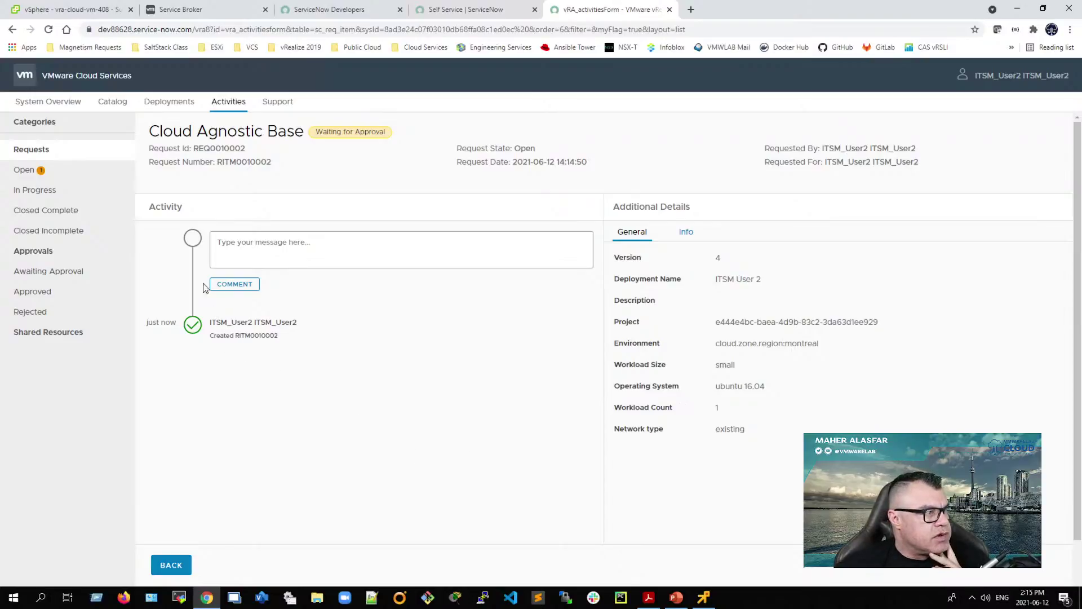
click(180, 566)
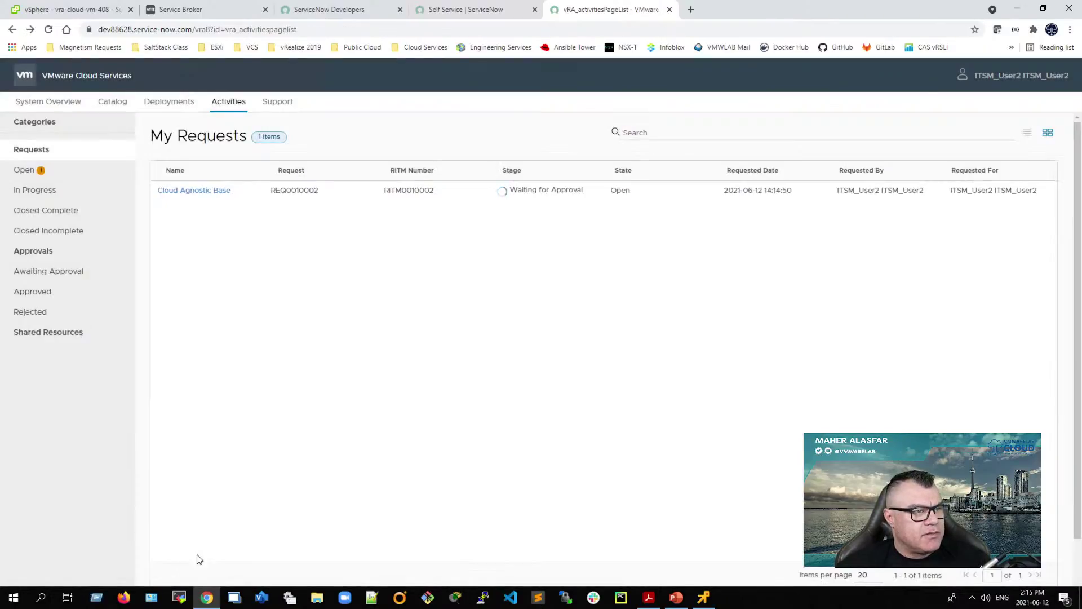
Step: Close the vRA requests page, end the current impersonation, and impersonate the ITSM admin user
click(669, 10)
click(952, 72)
click(940, 107)
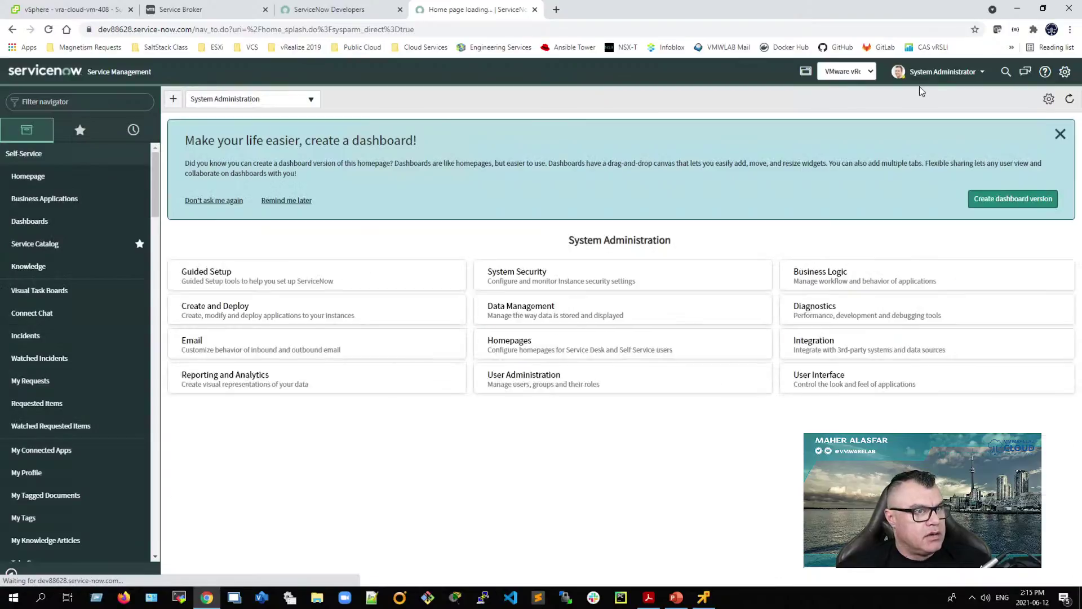
click(952, 72)
click(946, 105)
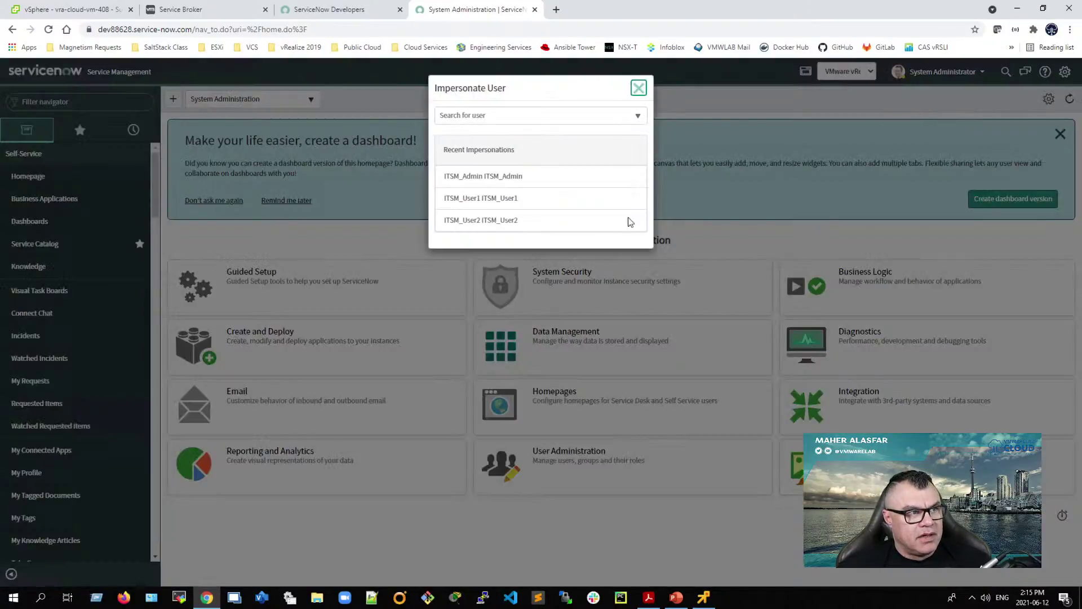
click(473, 179)
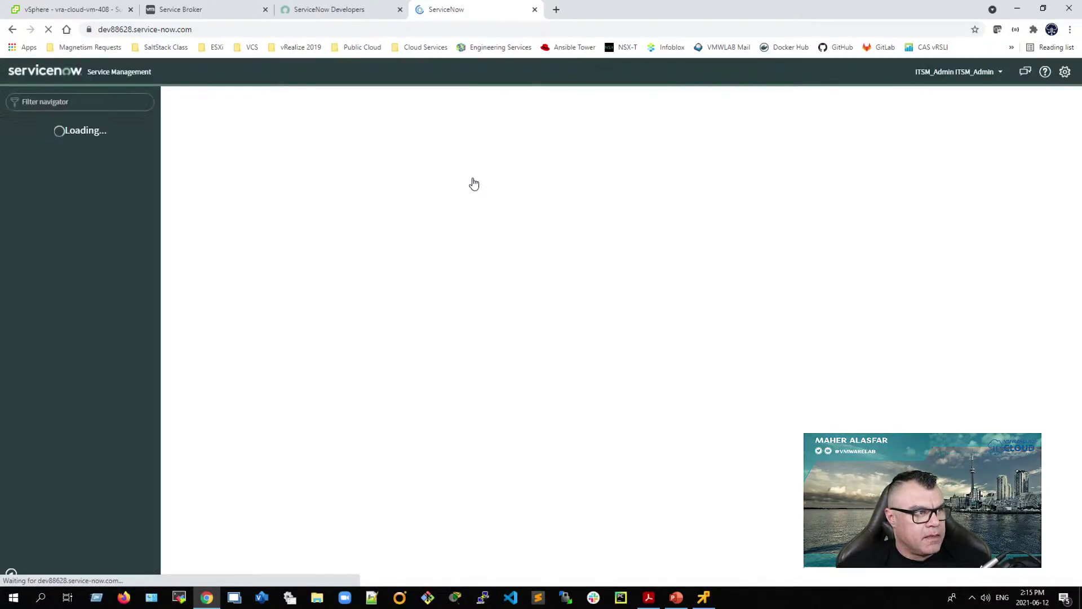
Step: Filter the navigator for 'vrealize' and open User Portal from the vRealize Automation favorites
click(68, 101)
text(vrealize)
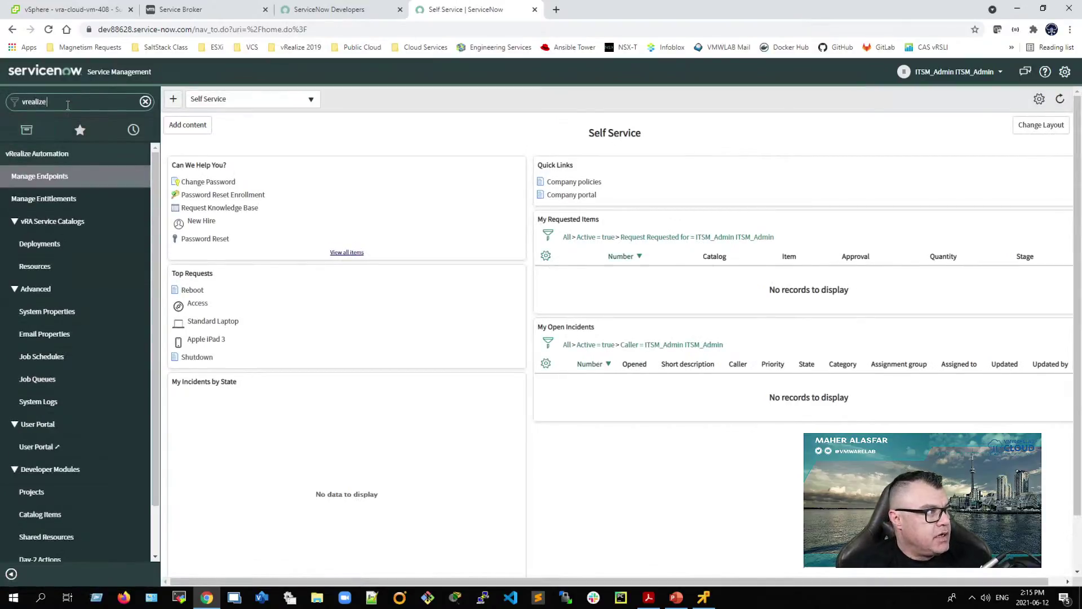
click(80, 131)
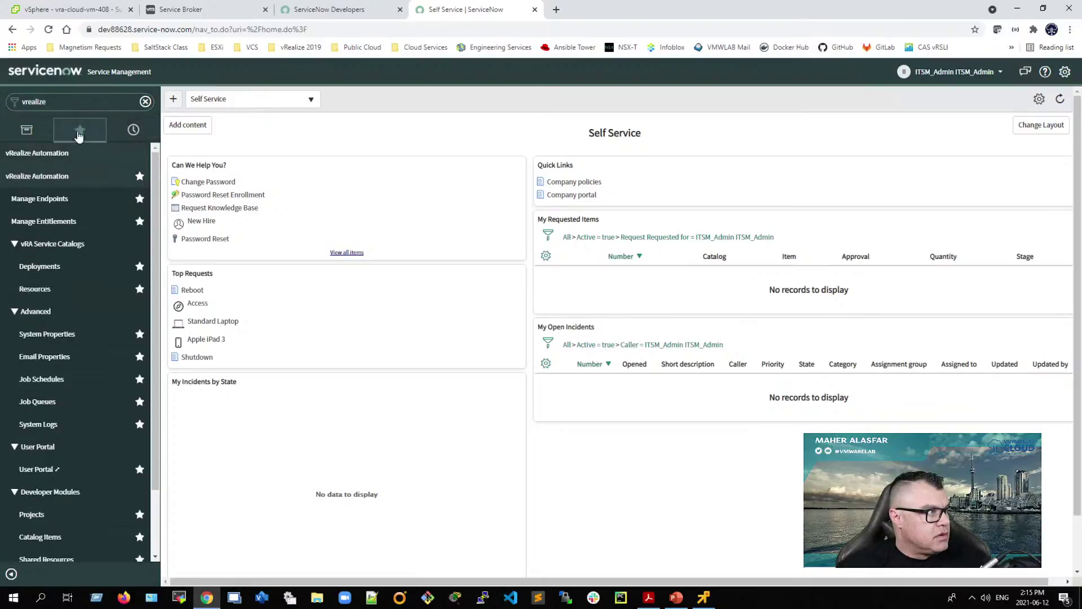
click(80, 135)
click(37, 175)
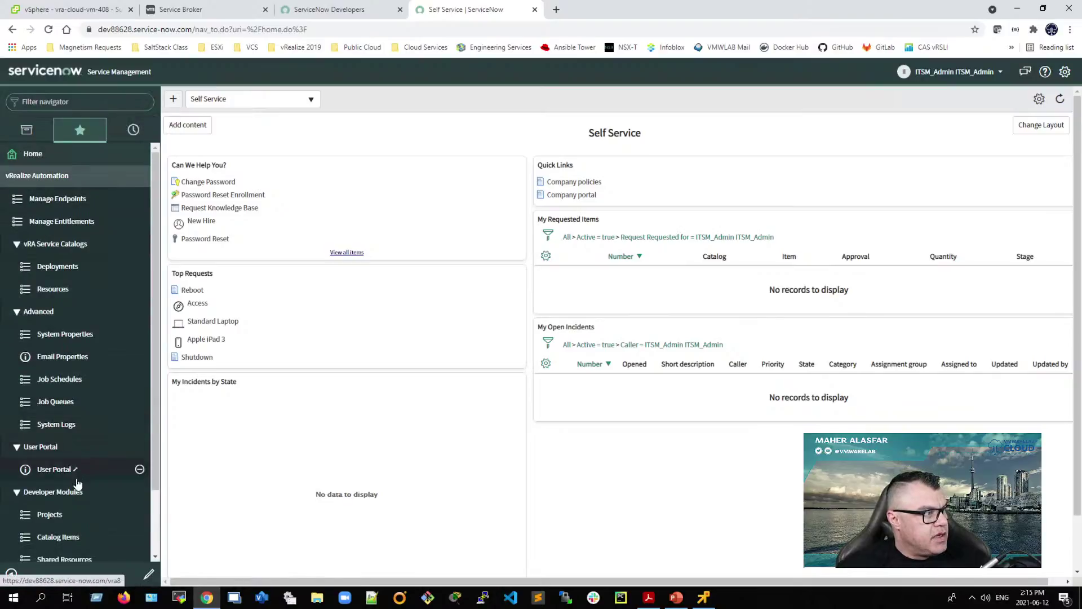
scroll(52, 395, down, 1)
click(52, 393)
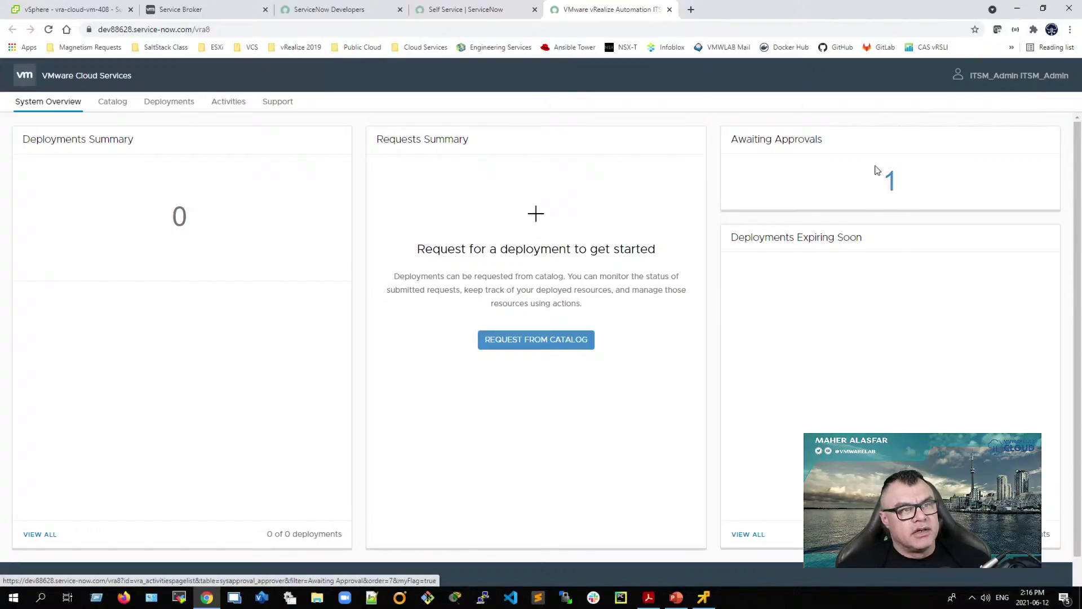
Step: From Awaiting Approvals, open Cloud Agnostic Base and approve it with the comment 'looks good'
click(889, 183)
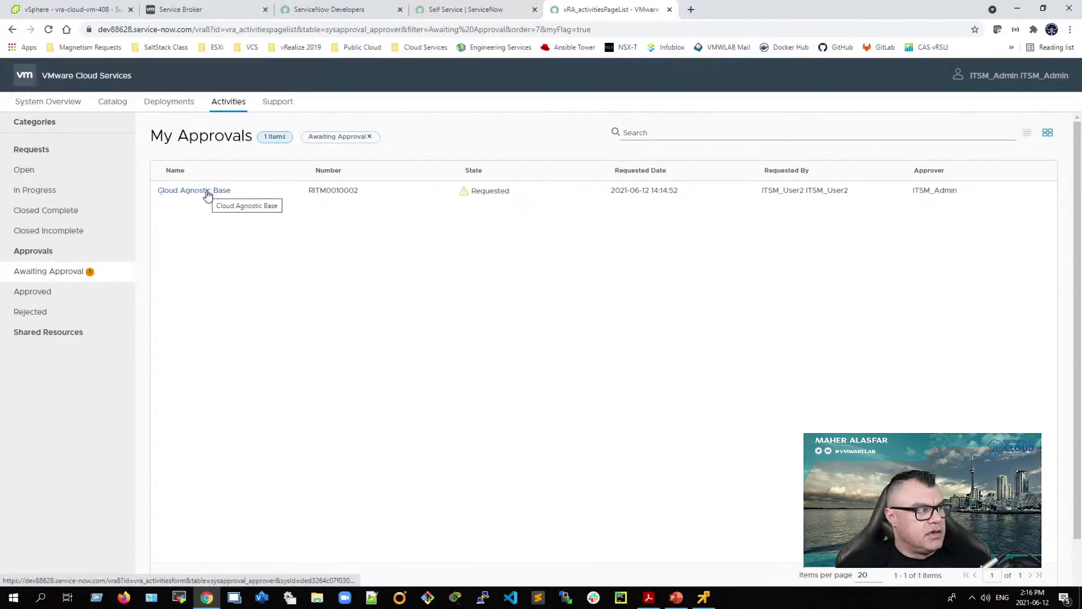
click(206, 193)
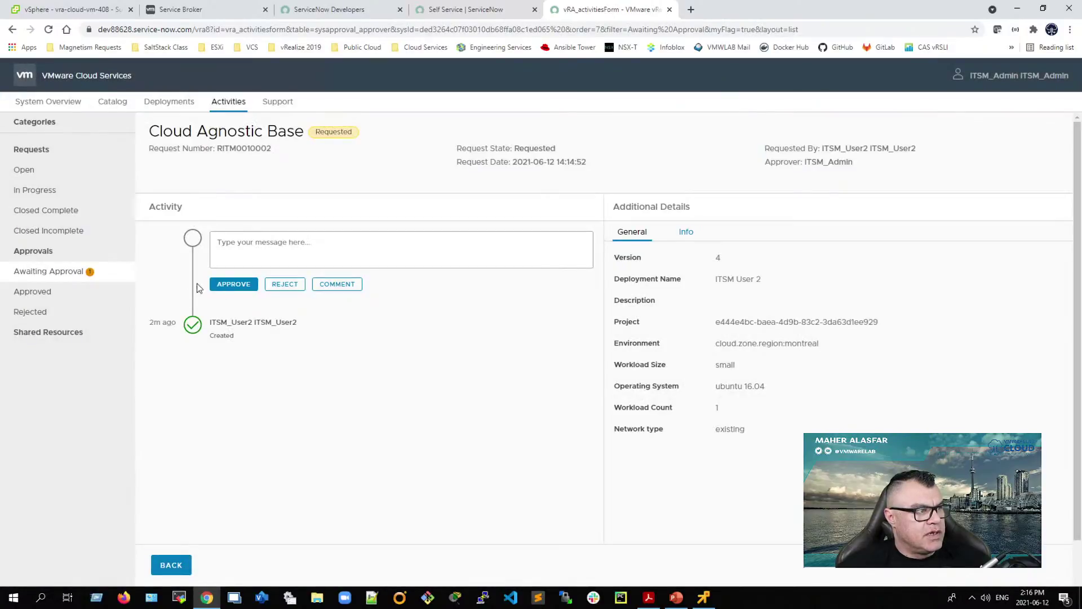
click(248, 245)
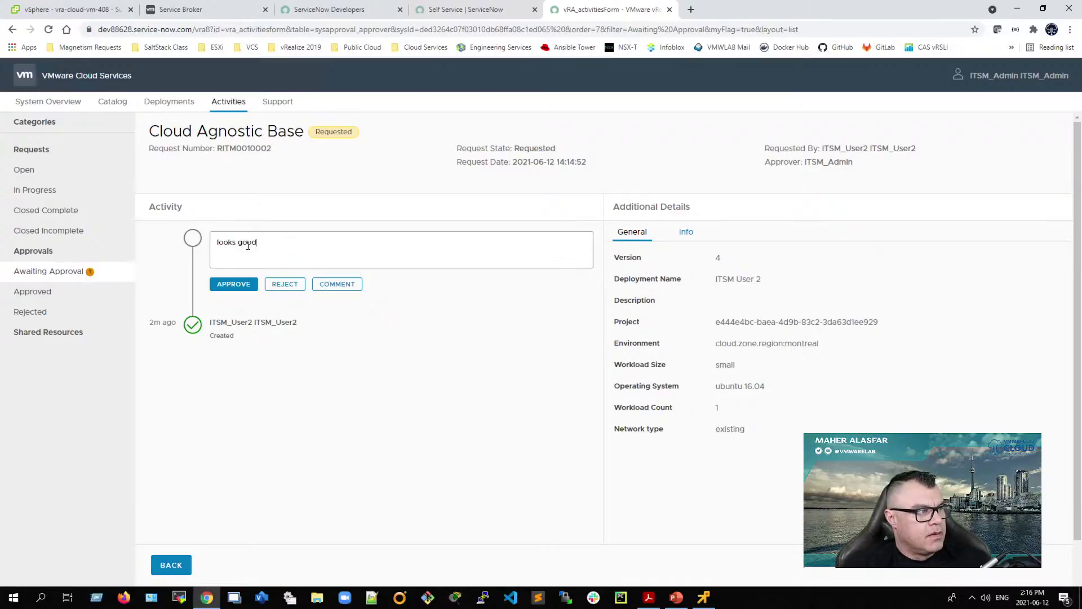
click(228, 284)
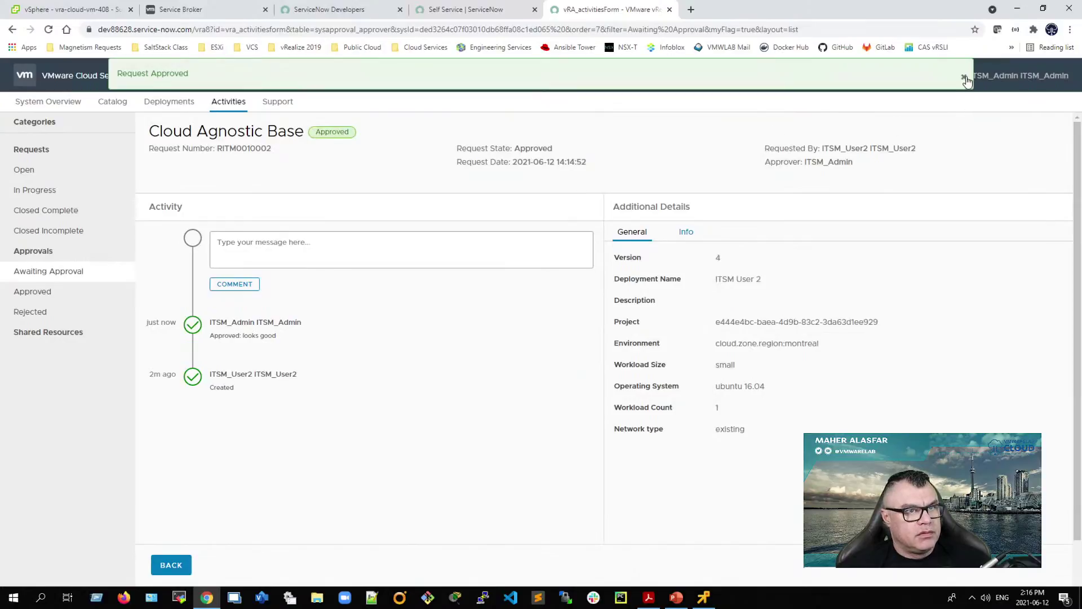
Step: Close the request page, end the admin impersonation, and impersonate the user who made the request
click(670, 10)
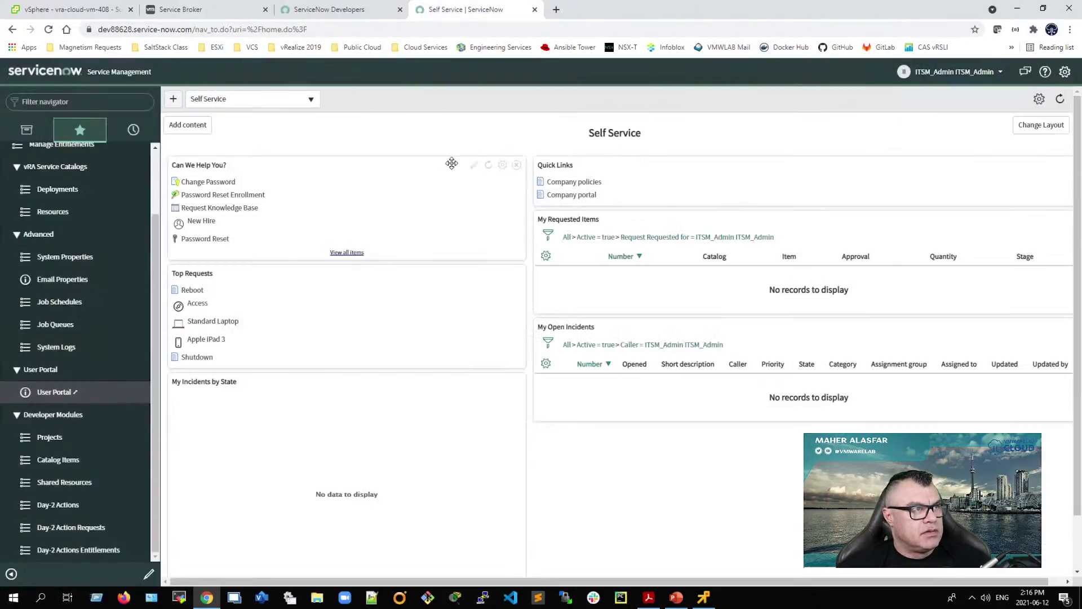
click(953, 72)
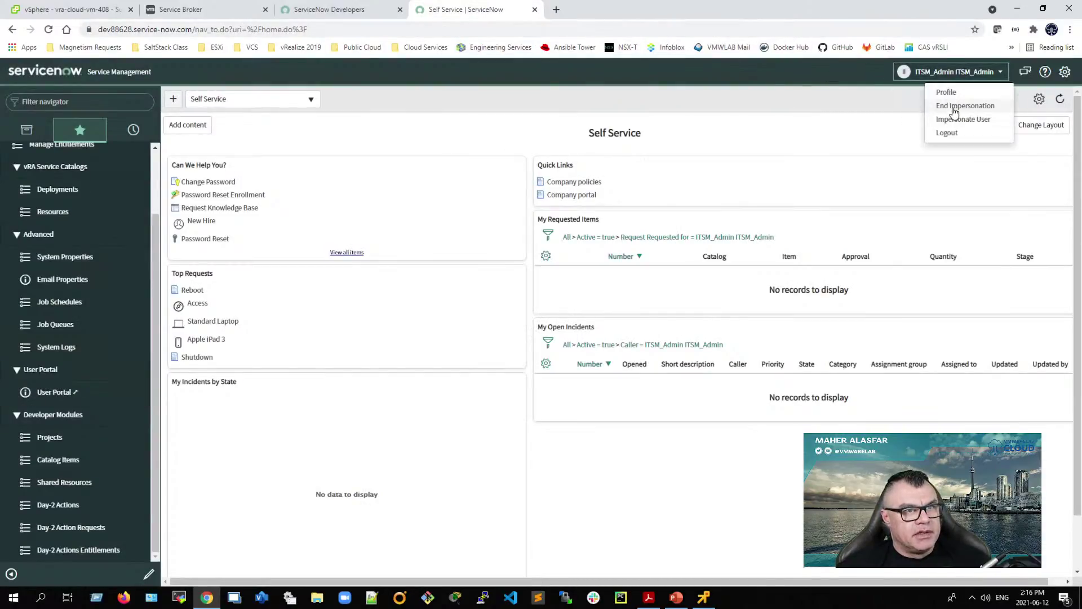
click(952, 107)
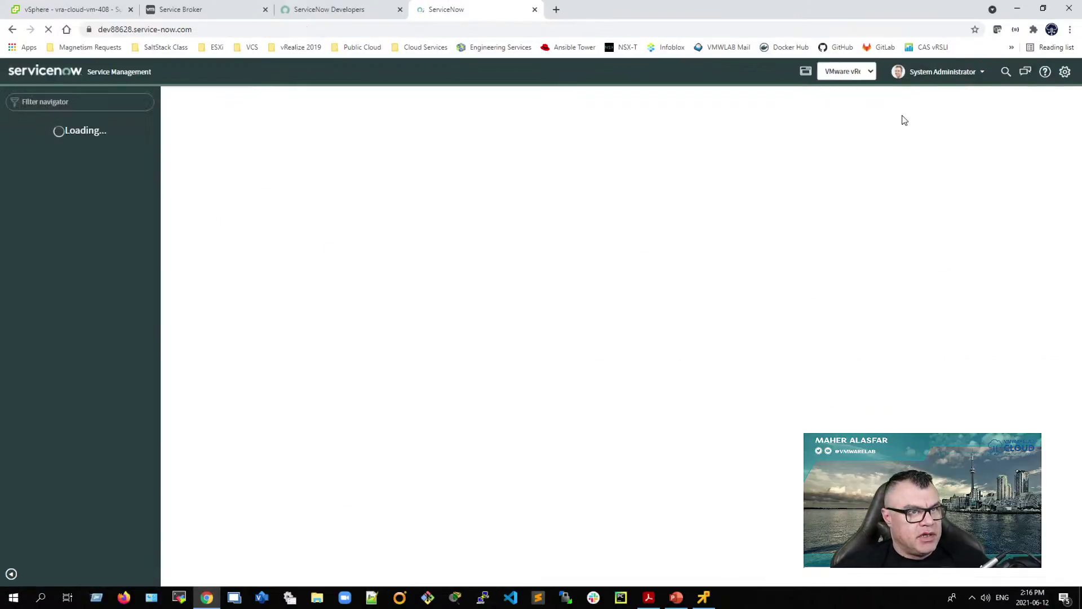
click(938, 72)
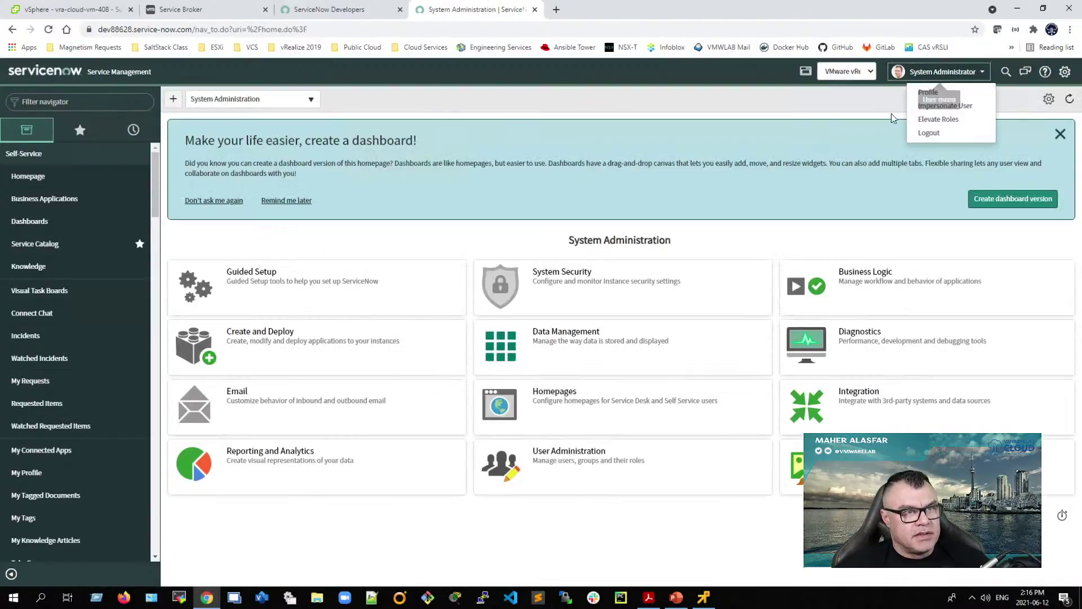
click(941, 107)
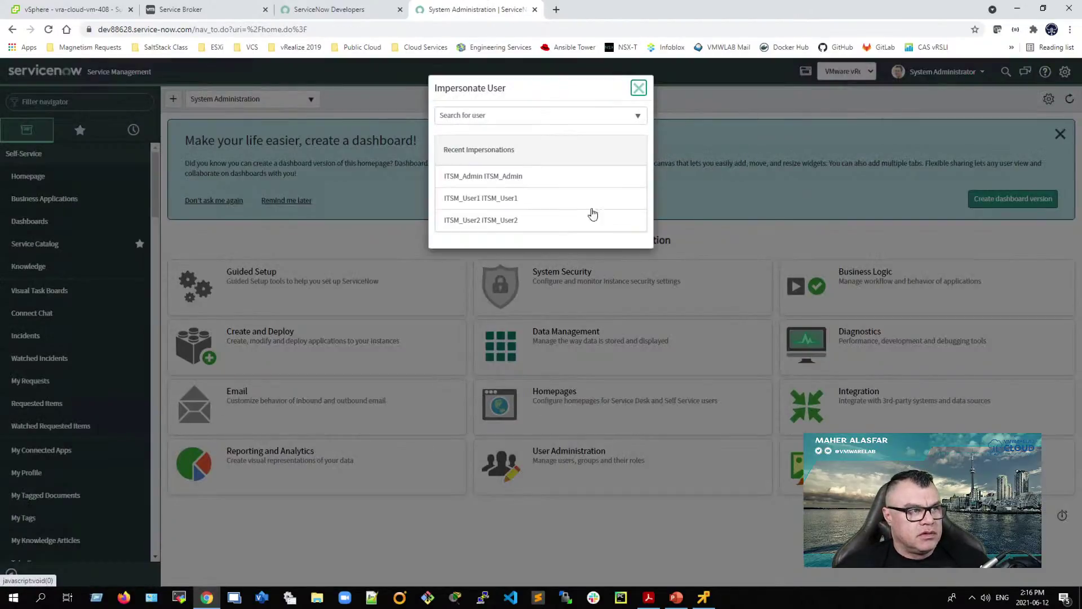
click(505, 225)
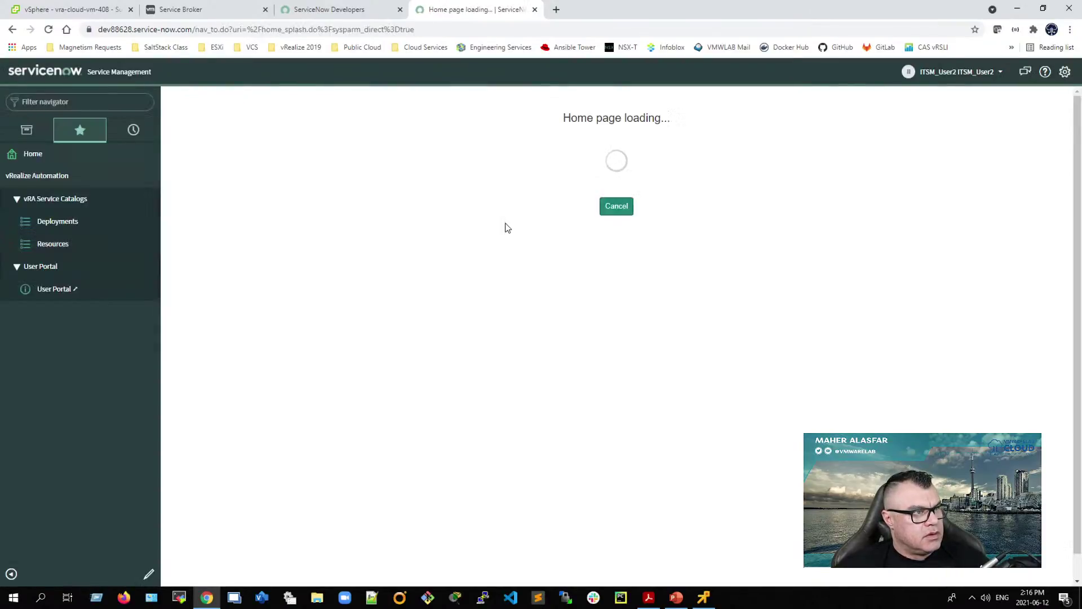
Step: Open the requester's vRA request list, highlight the Request Approved and Work in Progress status, then check Service Broker
click(54, 288)
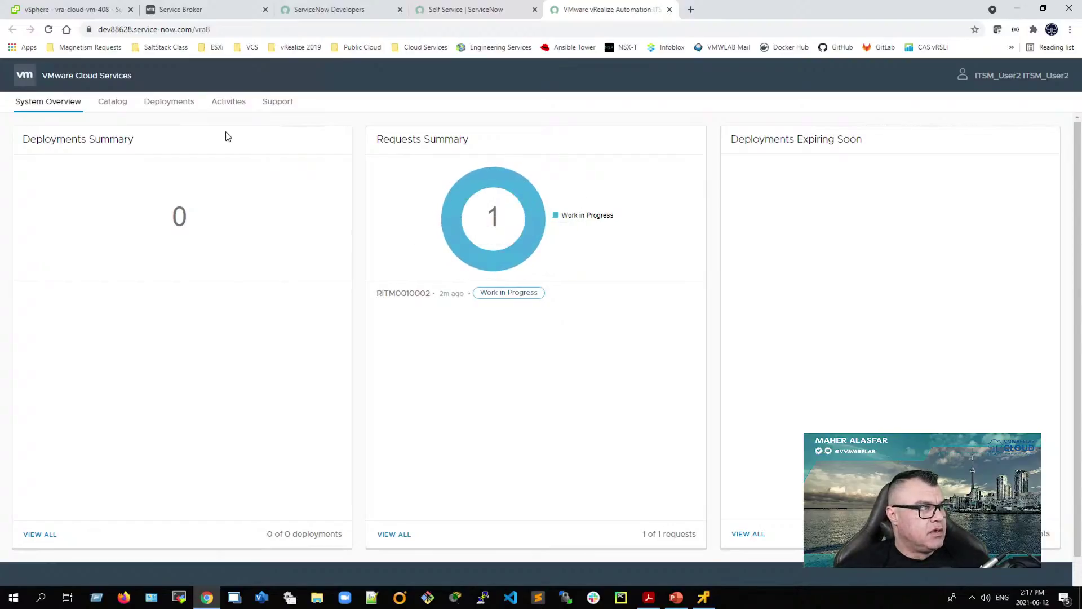
click(230, 102)
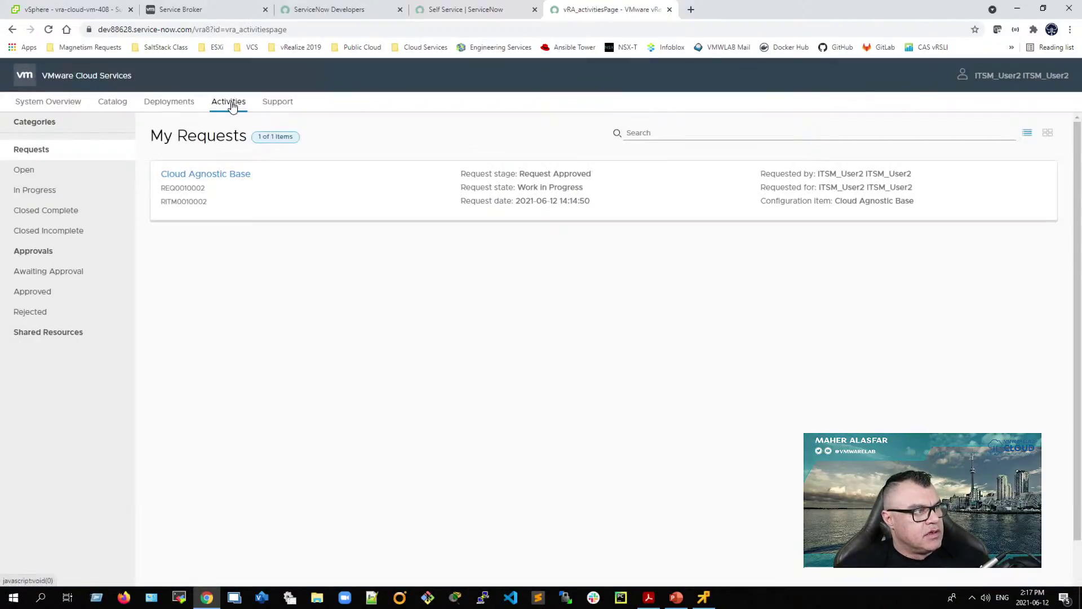
drag(592, 173, 596, 198)
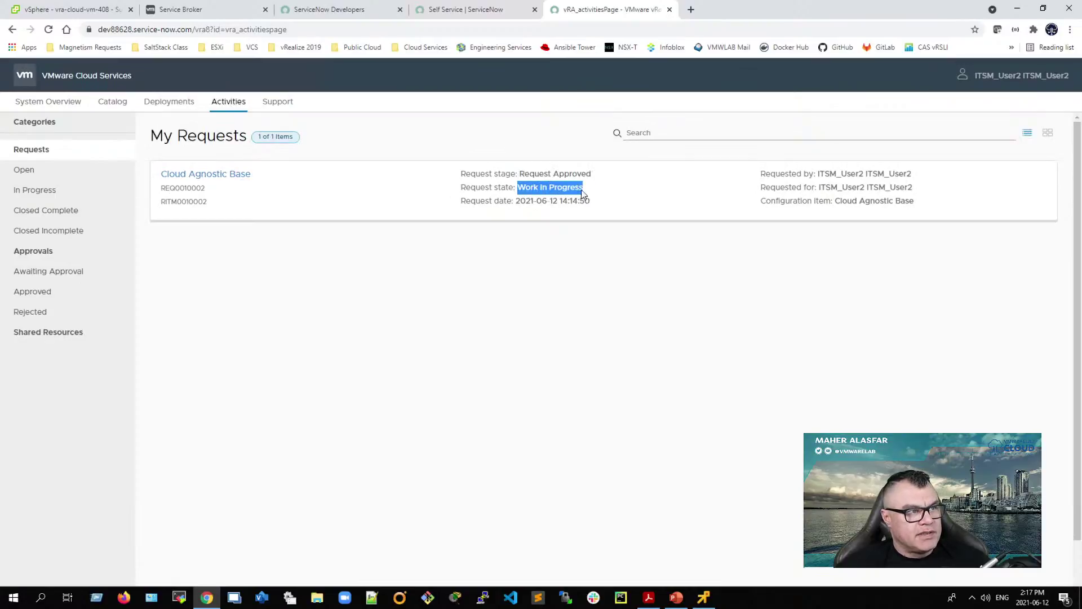
drag(516, 174, 589, 178)
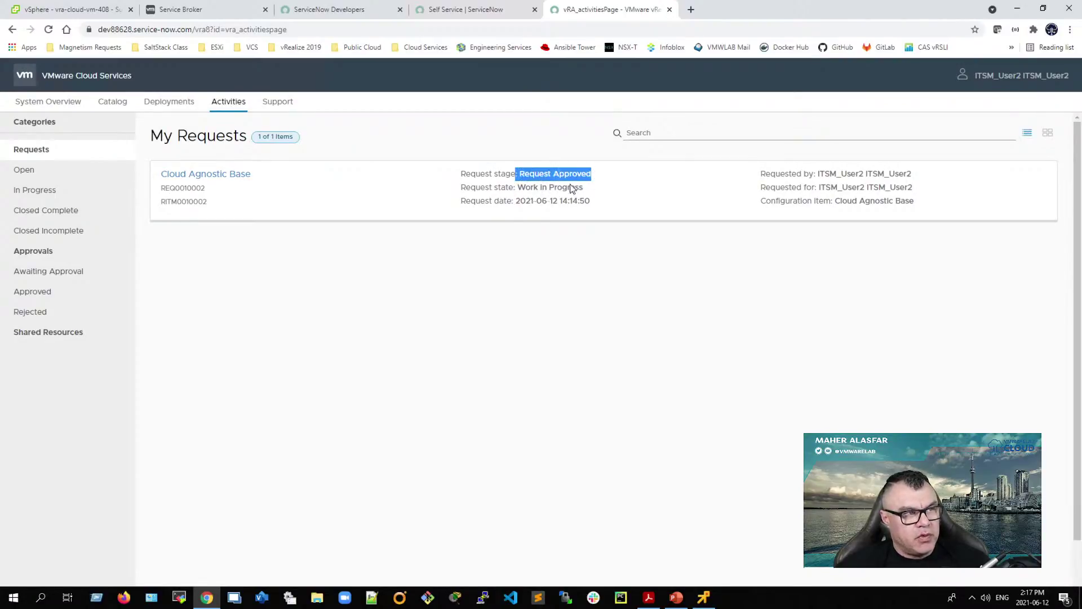
drag(509, 187, 595, 193)
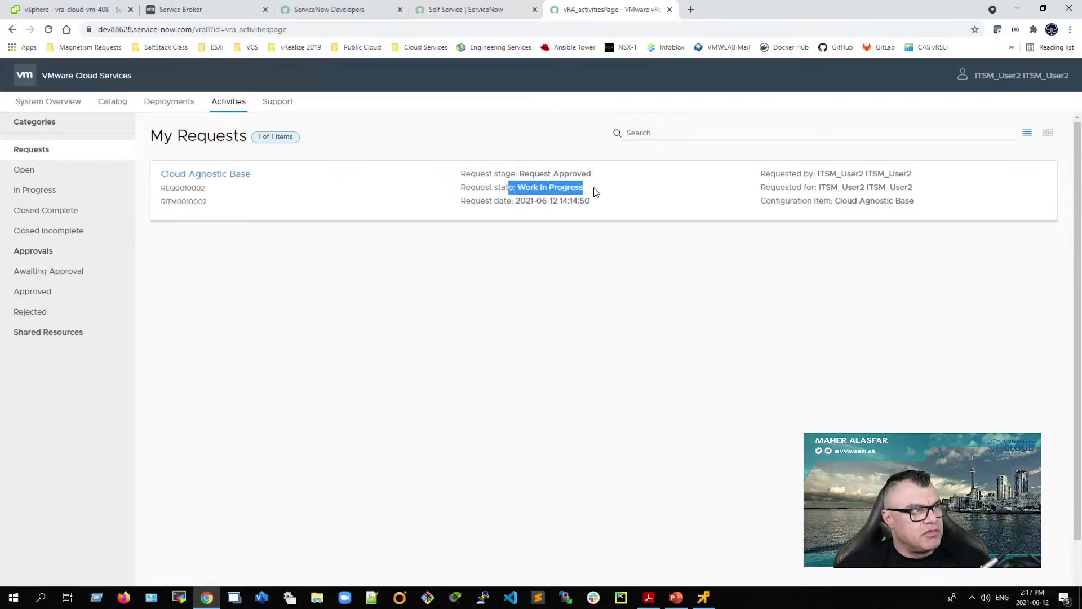
click(186, 10)
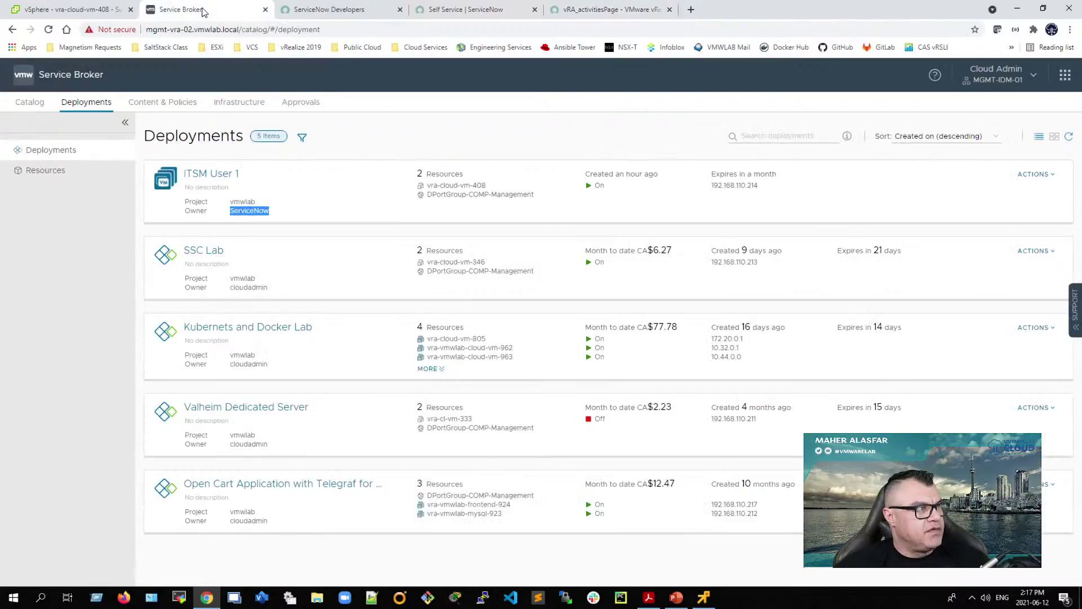
Step: Refresh Service Broker Deployments to show the new ITSM User 2 deployment, then return to the request list
click(1068, 136)
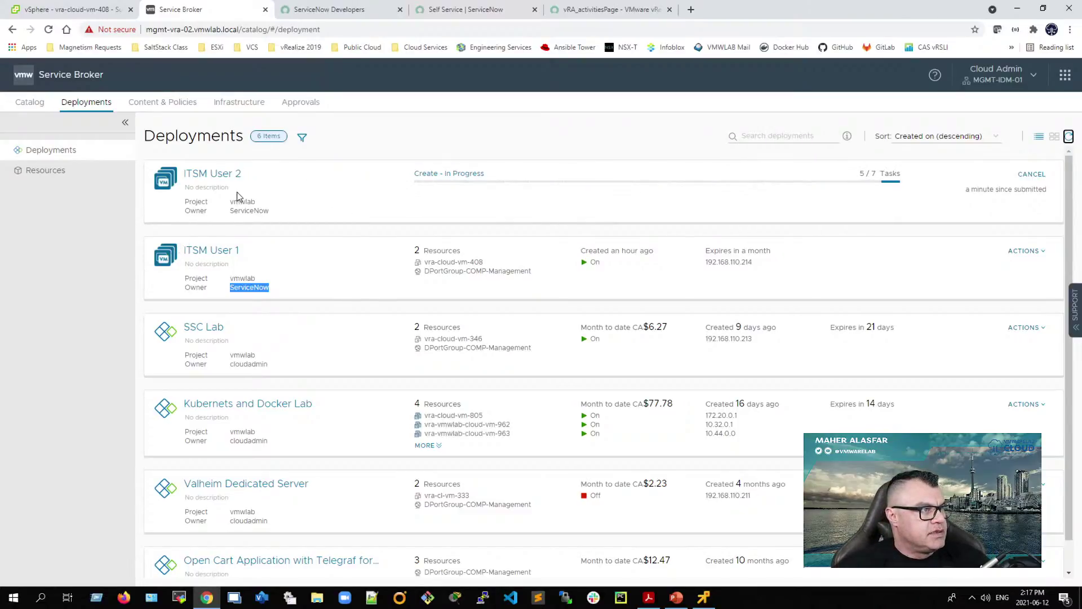
click(611, 16)
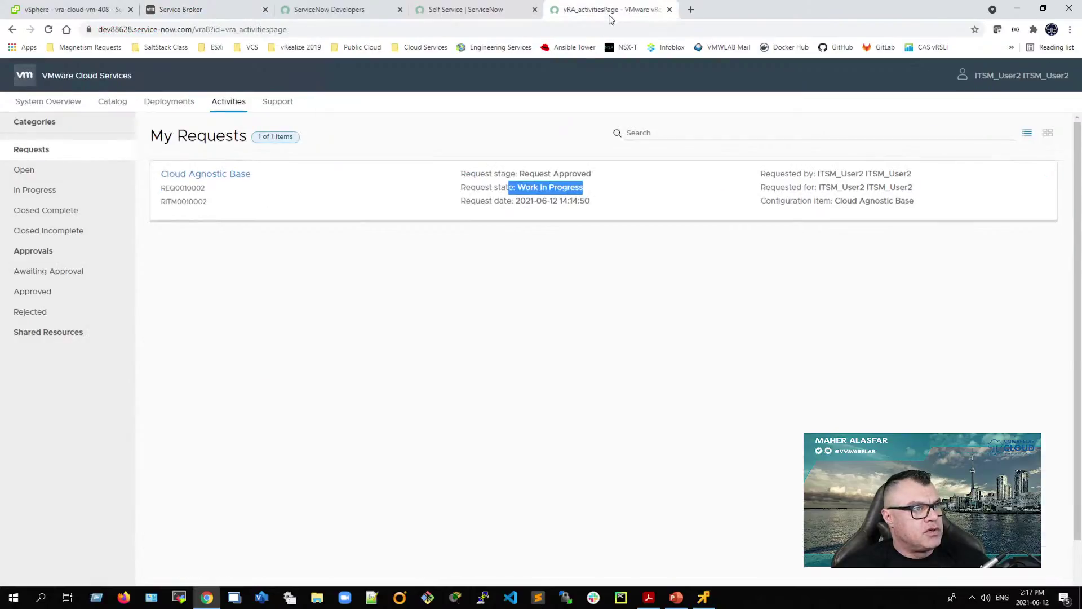
Step: Load the Service Portal at /sp and browse the service catalog by categories
click(550, 262)
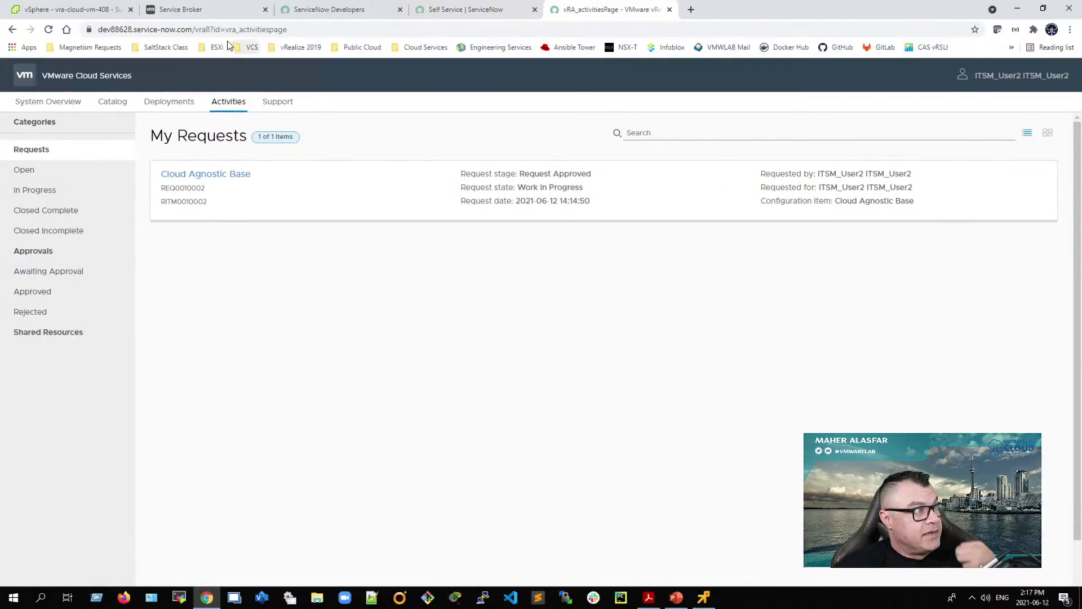
click(208, 33)
click(197, 31)
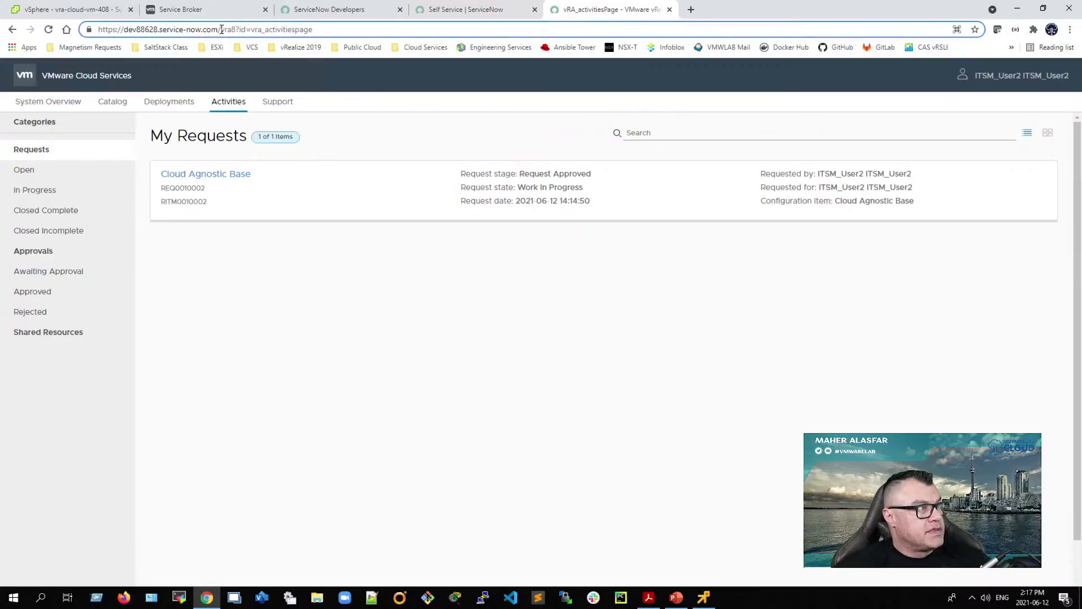
drag(220, 29, 427, 41)
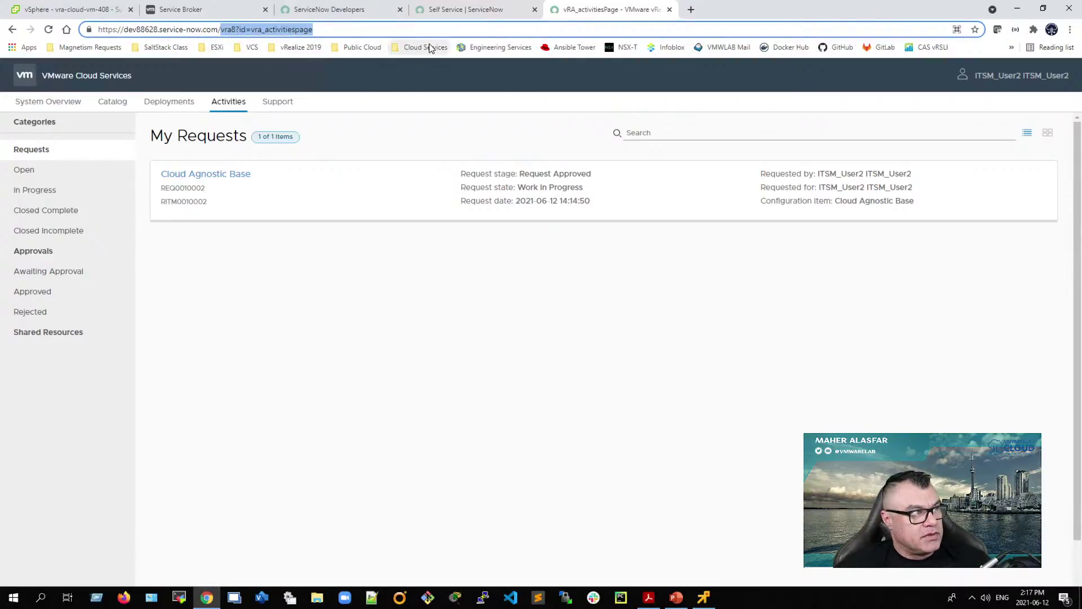
text(sp)
key(Return)
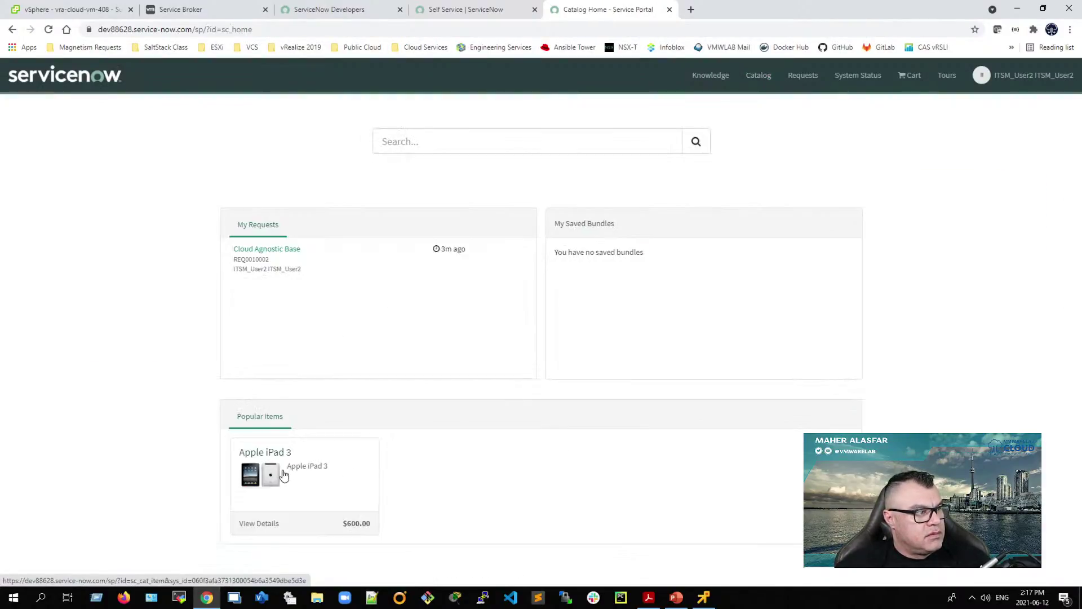
click(548, 174)
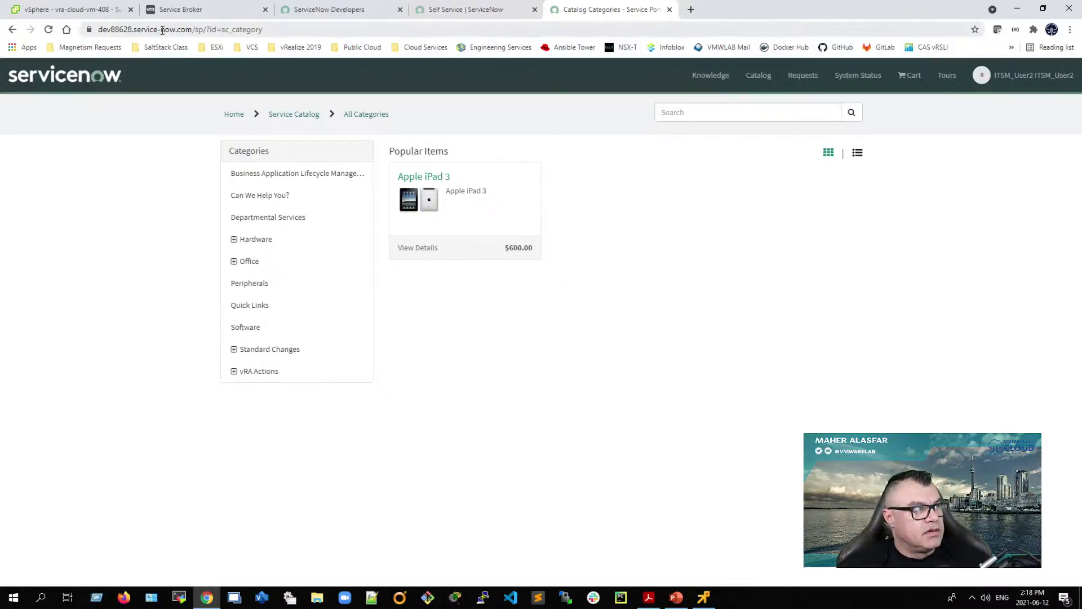
Step: Return to the instance home page, reopen the vRealize Automation User Portal, then switch to vSphere Client
drag(196, 32, 262, 32)
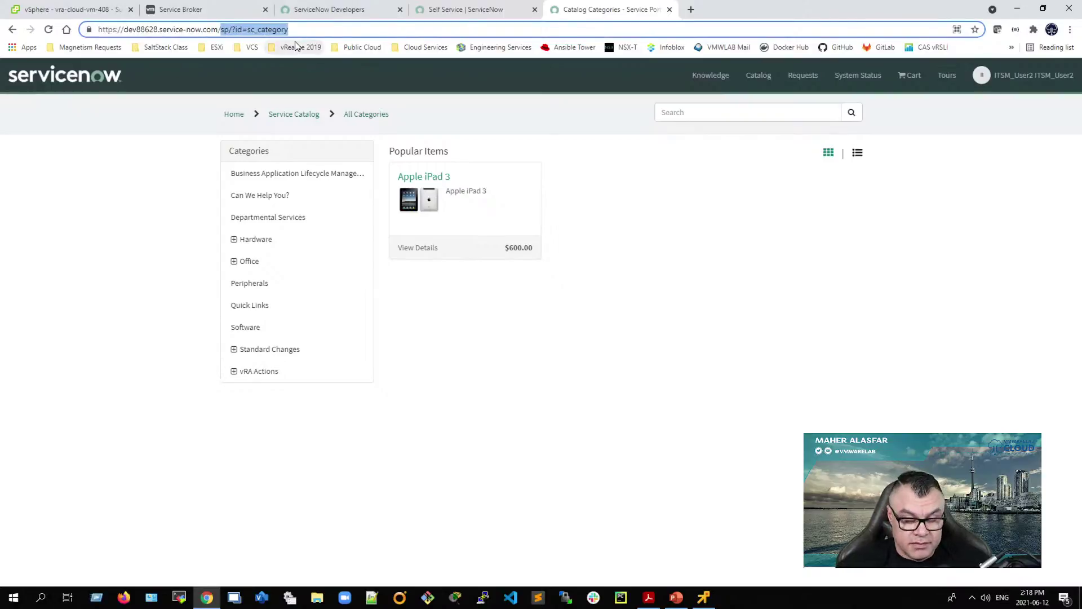
key(BackSpace)
key(Return)
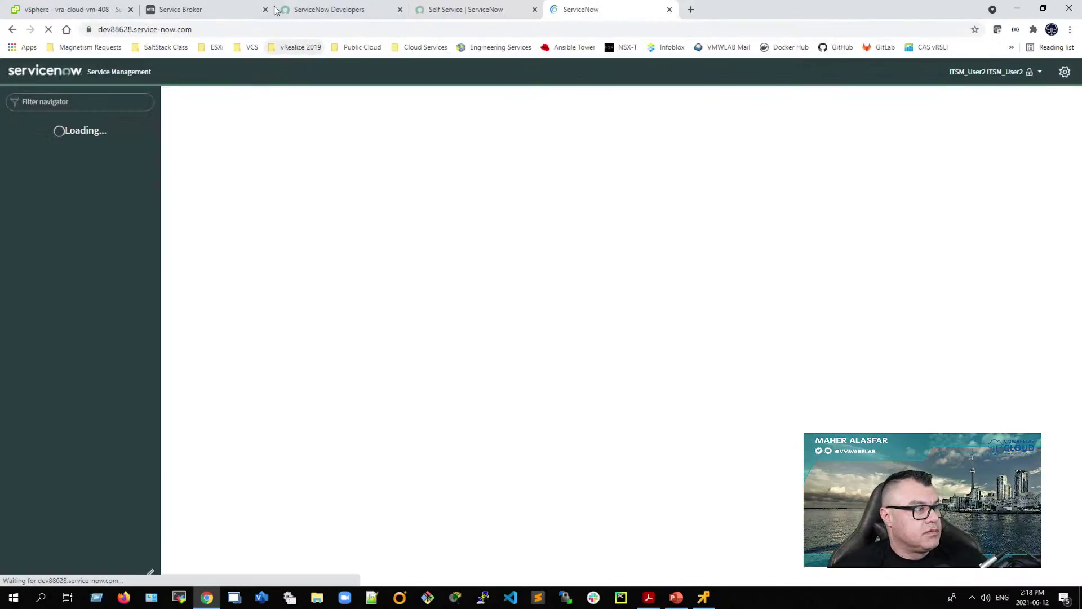
click(50, 289)
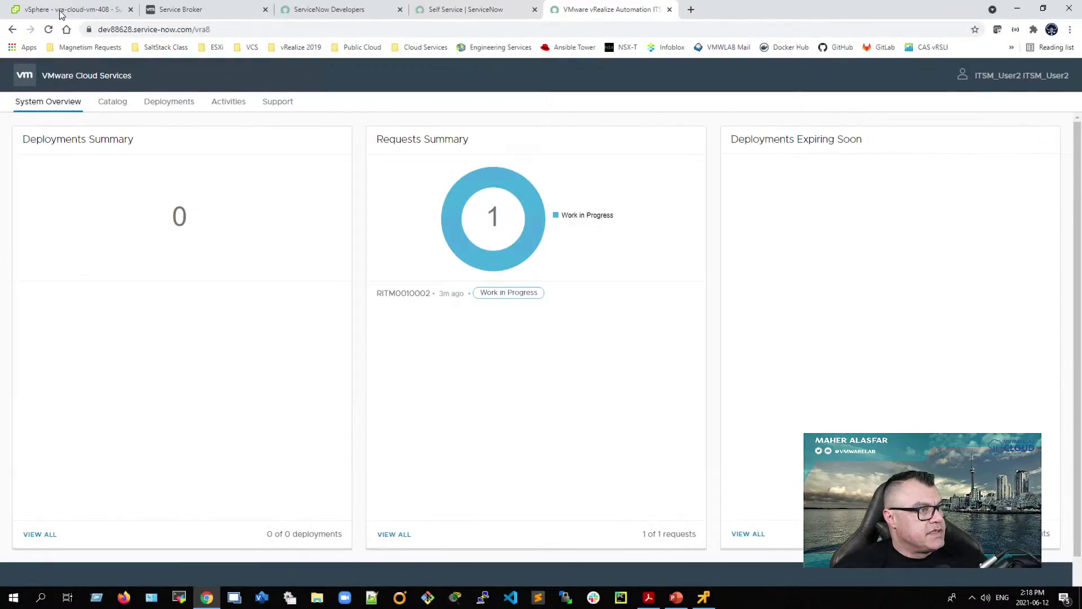
click(65, 10)
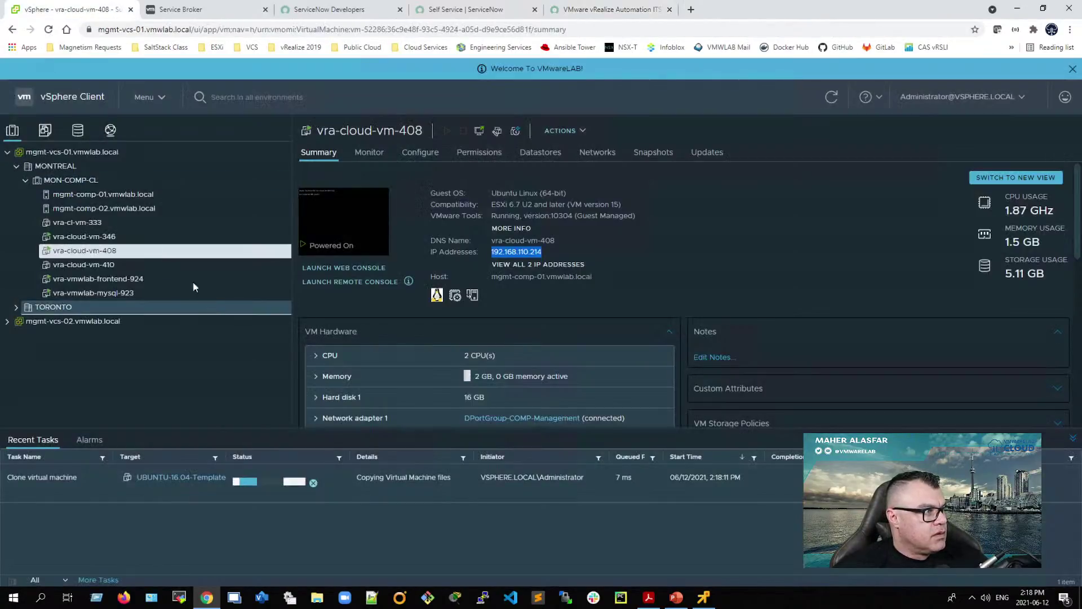
Step: Check the vra-cloud-vm-410 clone in vSphere Client, then bring up ServiceNow Self Service and the PDF guide
click(122, 265)
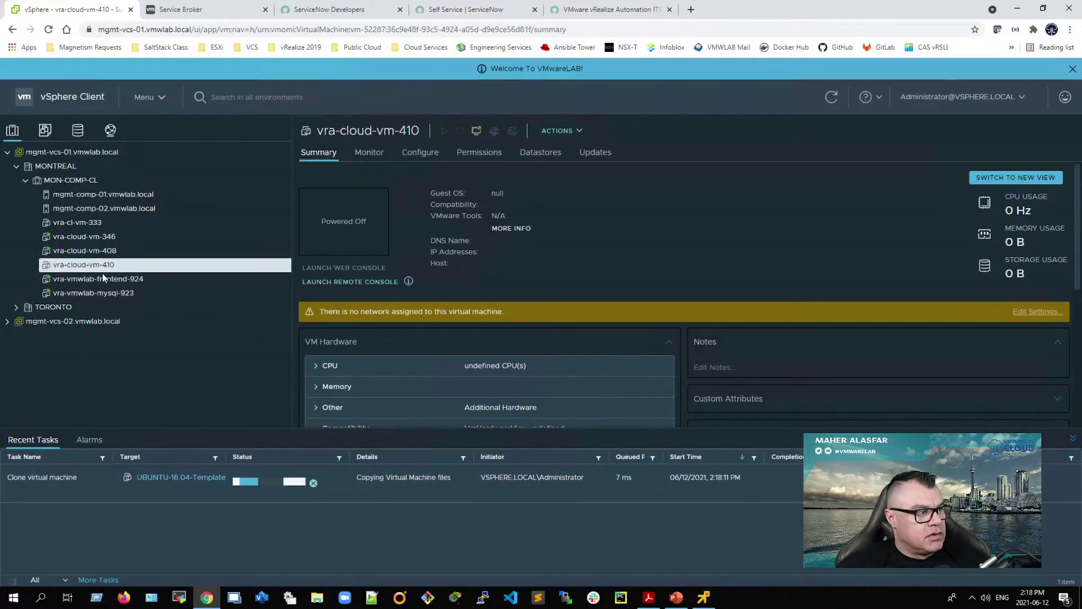
click(600, 11)
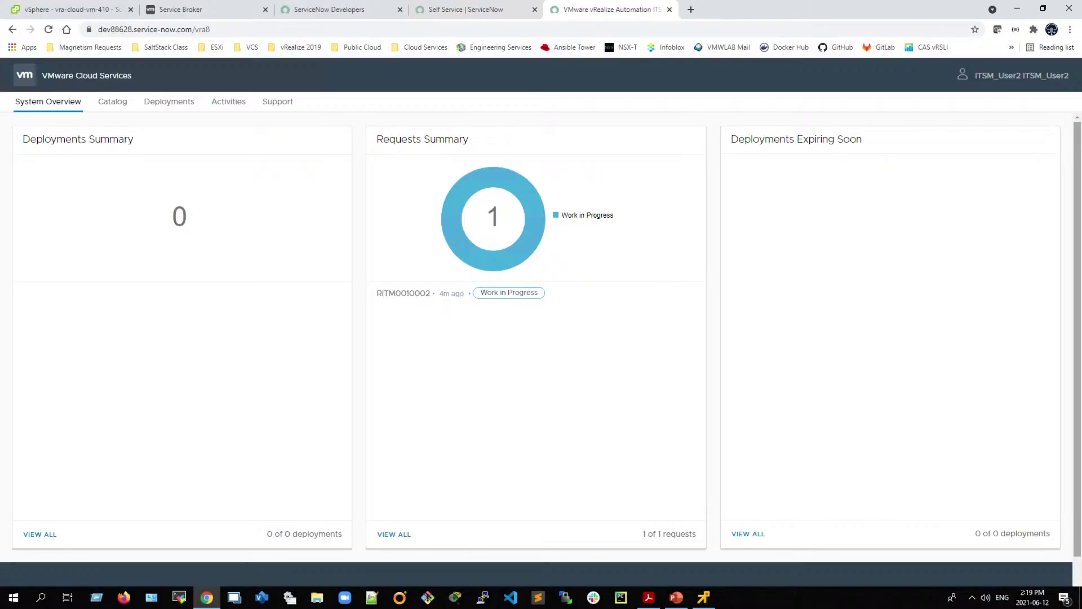
click(80, 10)
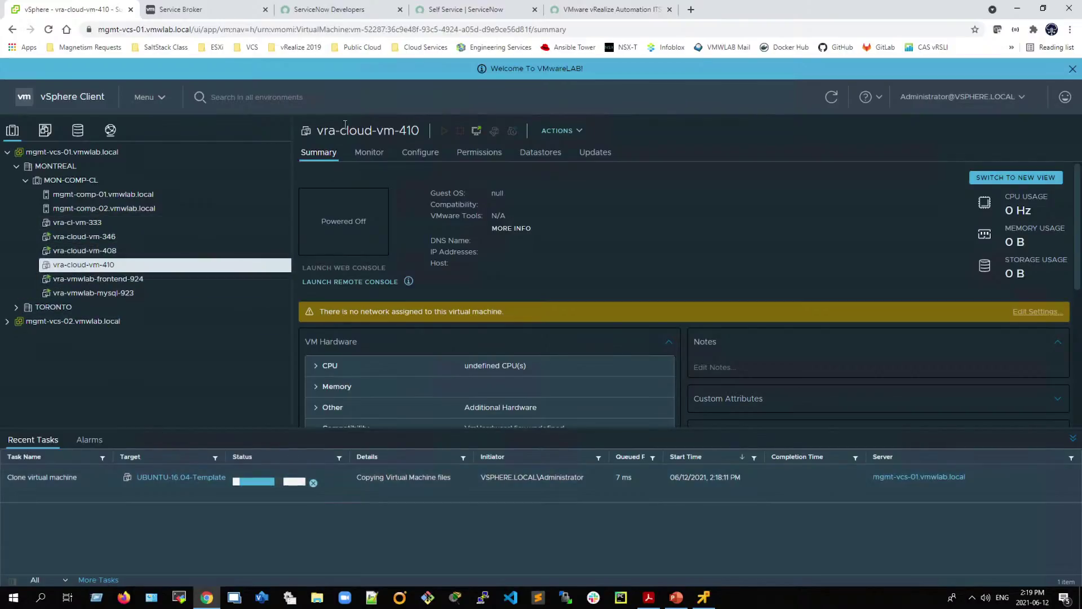
click(468, 10)
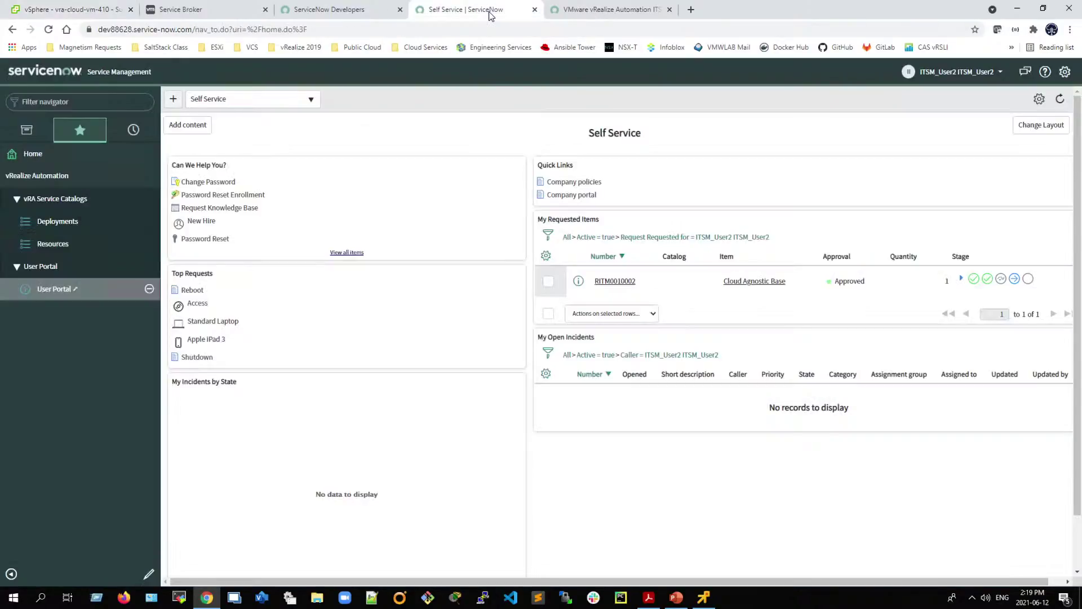
click(649, 597)
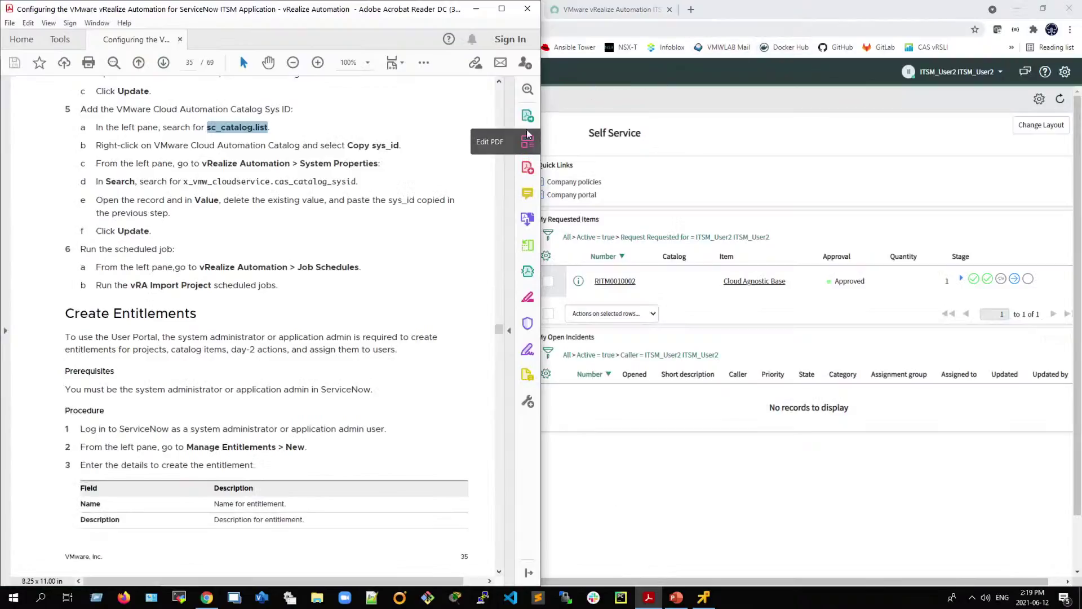
Step: Maximize the Acrobat window and highlight the deployment actions from Change Lease to Power off
click(501, 9)
scroll(341, 383, down, 10)
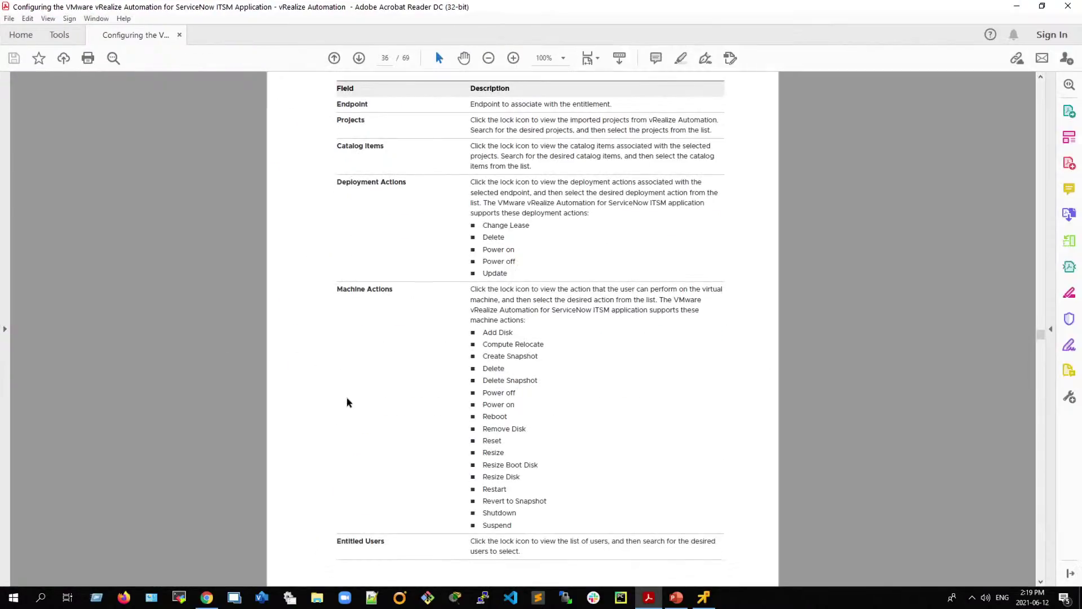
scroll(360, 395, up, 1)
drag(467, 243, 517, 281)
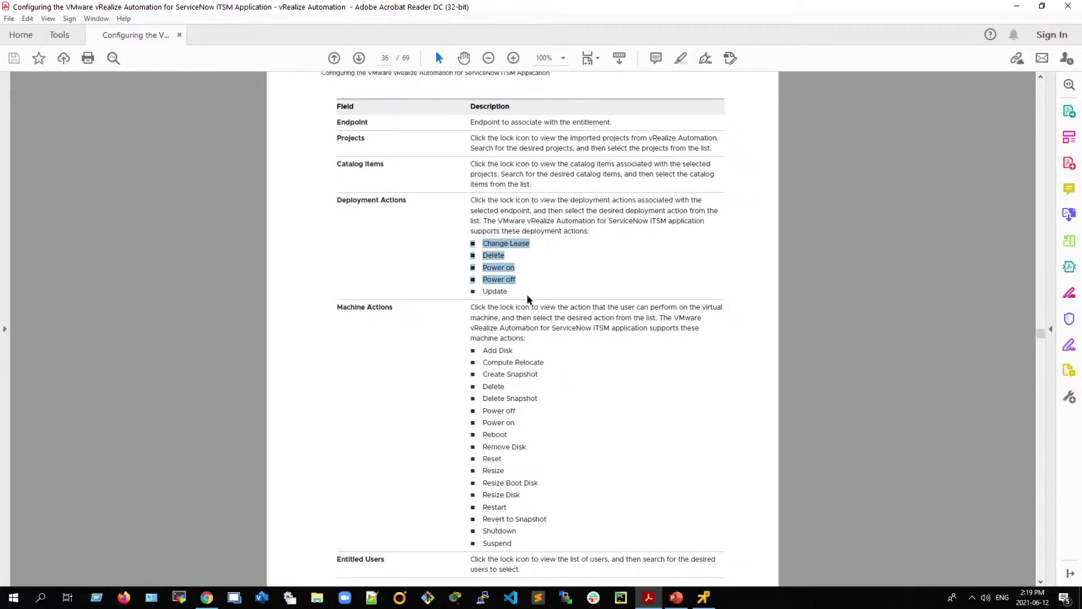
click(450, 345)
Step: Highlight the User Portal procedure steps and scroll on to the System Overview description on page 38
scroll(363, 462, down, 10)
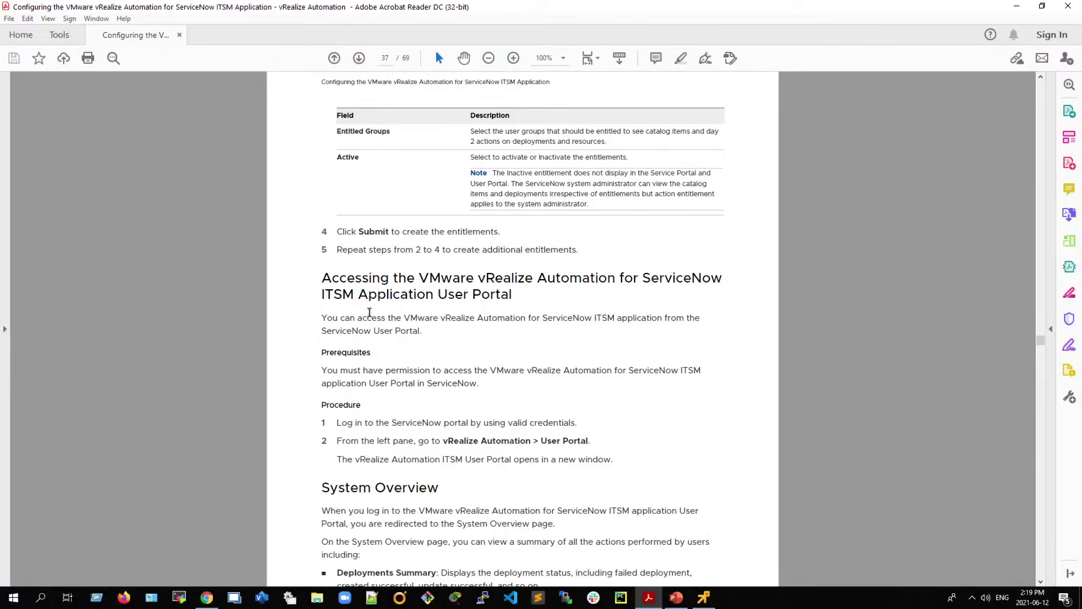
click(313, 283)
drag(723, 278, 590, 278)
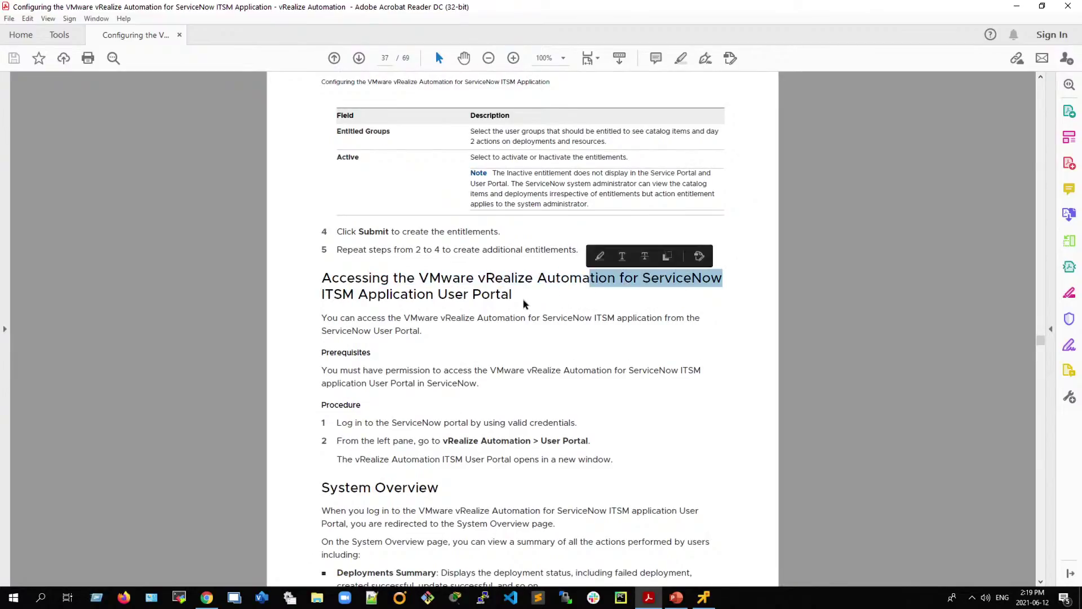
drag(590, 441, 538, 444)
drag(336, 459, 462, 459)
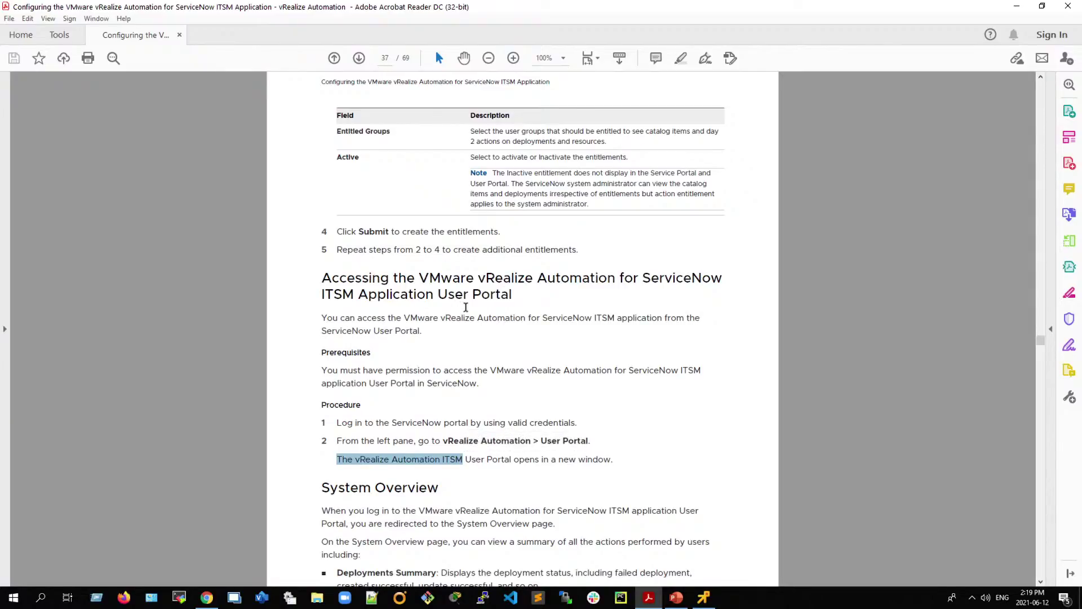
drag(444, 441, 587, 444)
scroll(414, 449, down, 2)
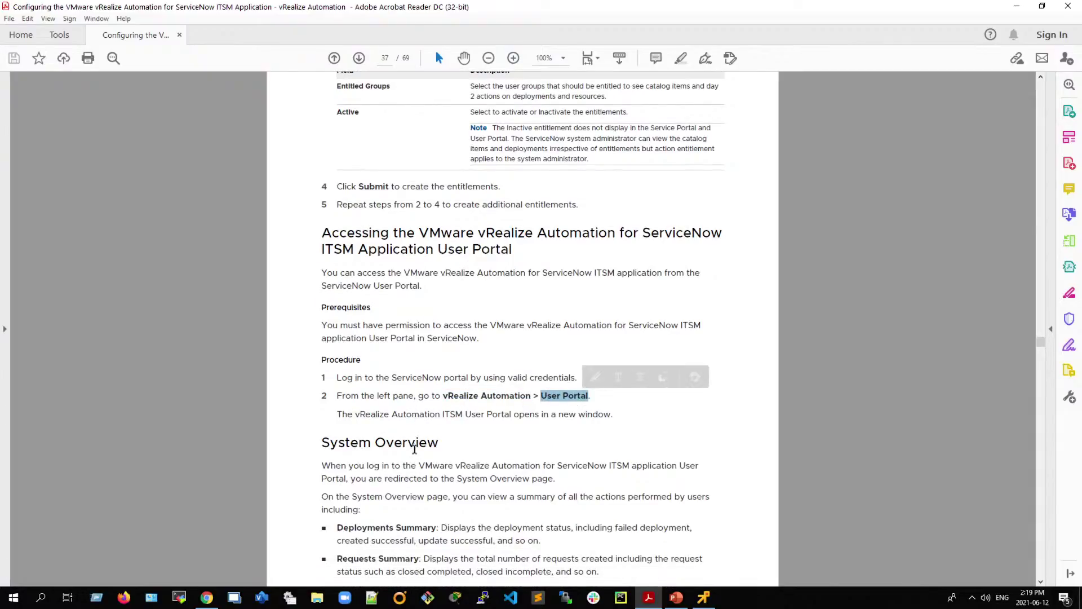
scroll(450, 473, down, 4)
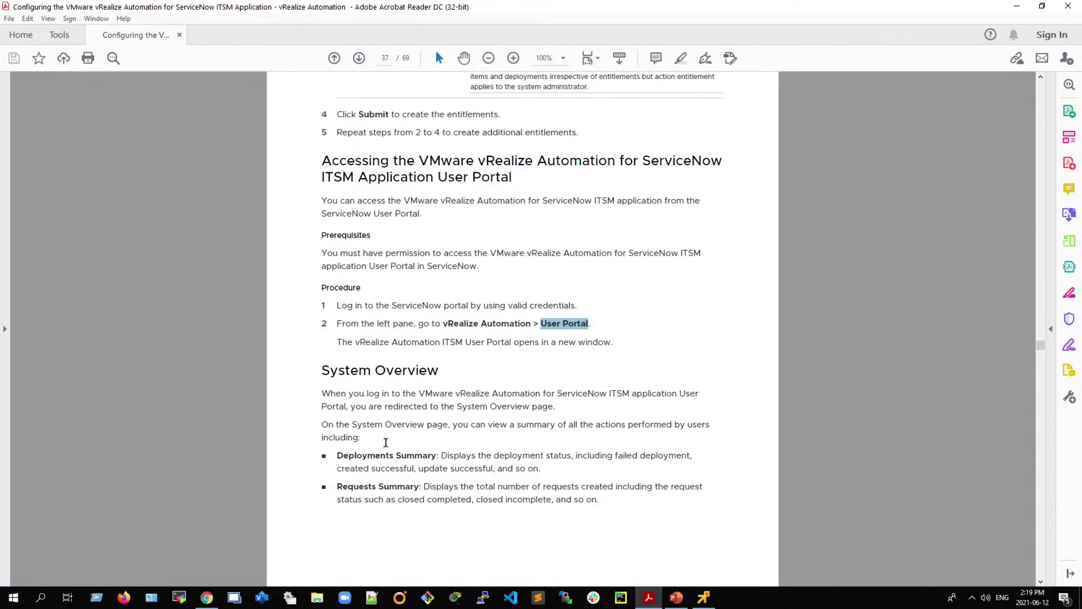
scroll(366, 435, down, 1)
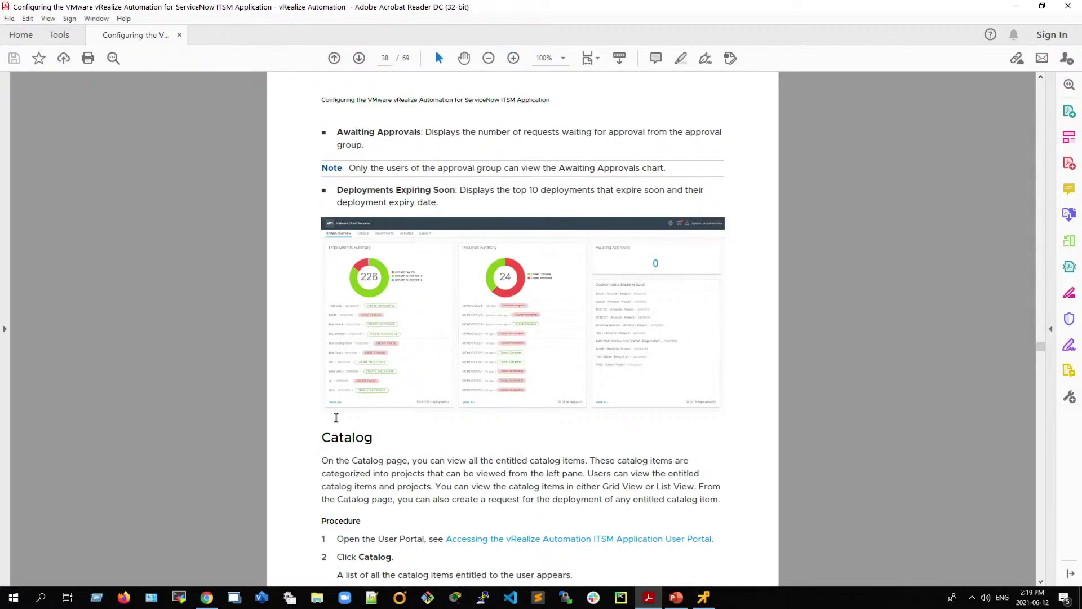
scroll(336, 417, up, 1)
scroll(336, 418, down, 1)
scroll(337, 417, down, 1)
Step: Zoom the guide to 150% and scroll down through the Catalog and Deployments sections
click(515, 60)
click(518, 62)
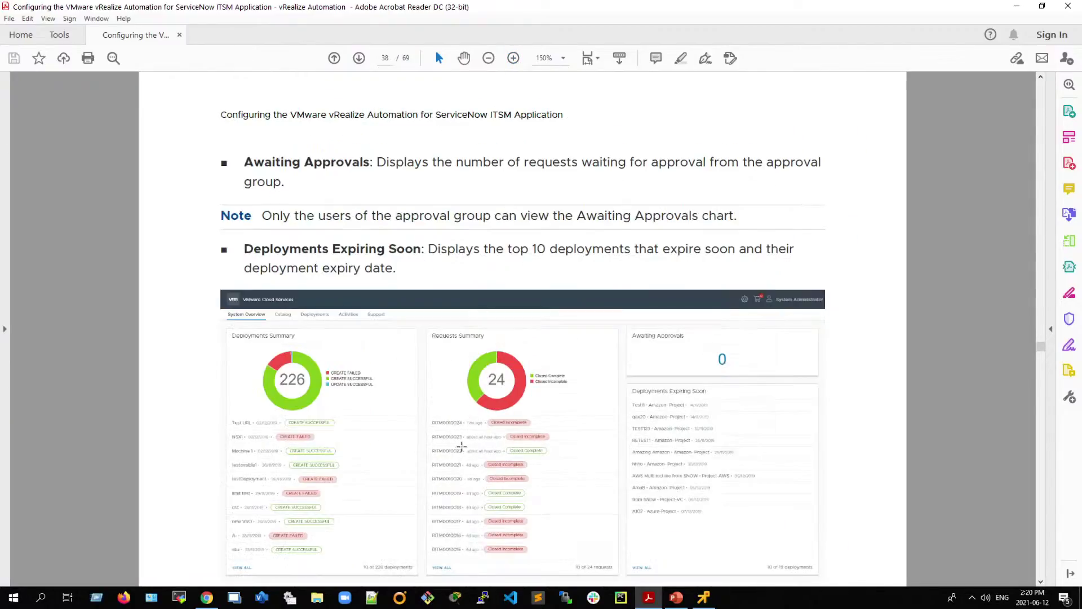
scroll(438, 459, down, 3)
scroll(439, 460, down, 5)
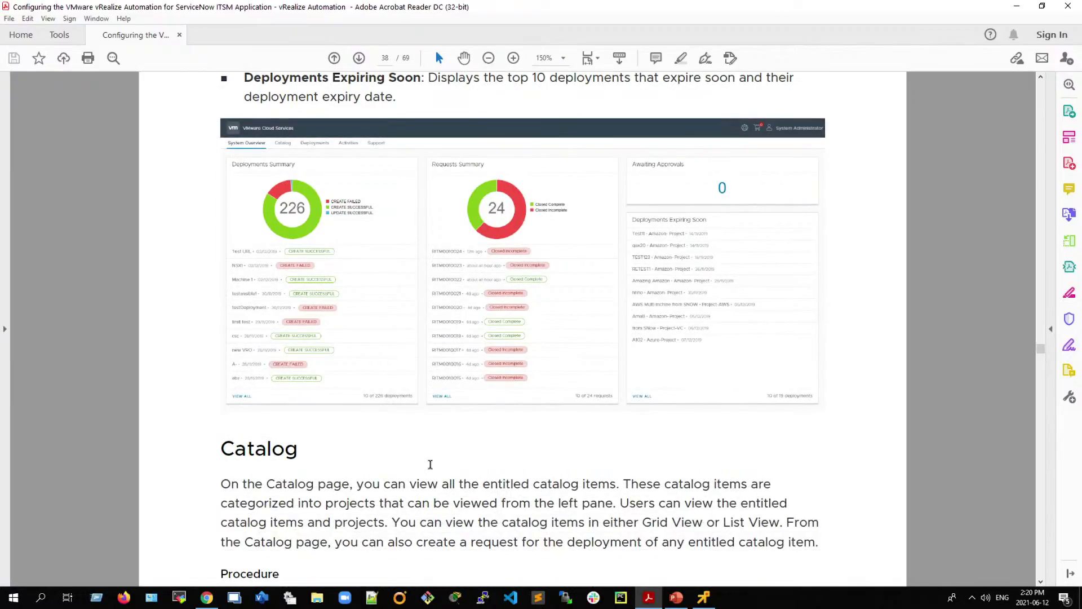
scroll(379, 463, down, 1)
drag(470, 393, 620, 393)
scroll(386, 451, down, 5)
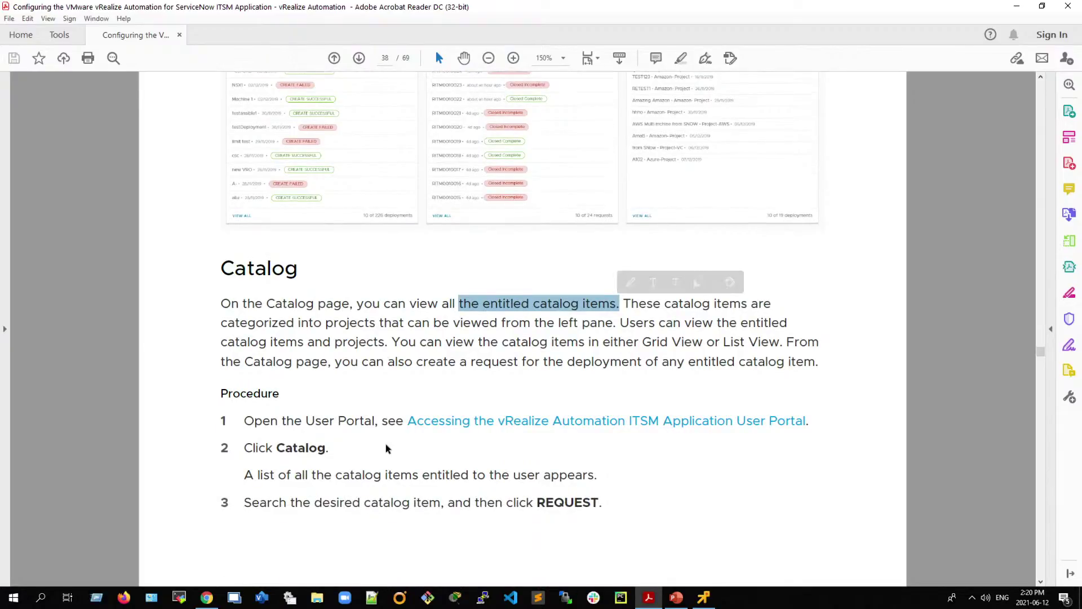
scroll(387, 450, down, 10)
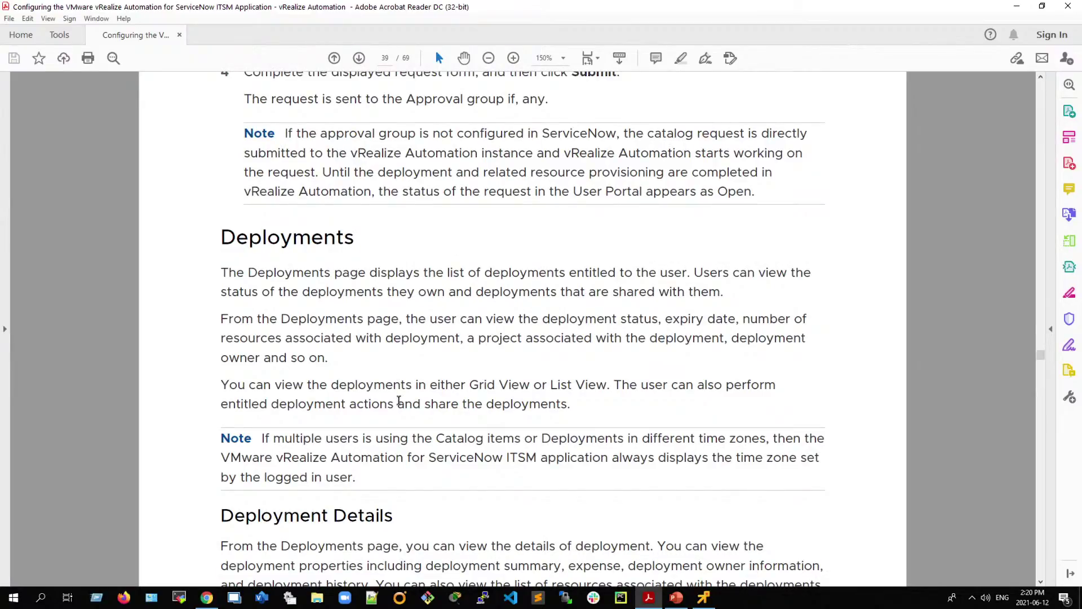
scroll(389, 417, down, 4)
scroll(387, 437, down, 5)
scroll(386, 439, down, 10)
scroll(385, 440, down, 4)
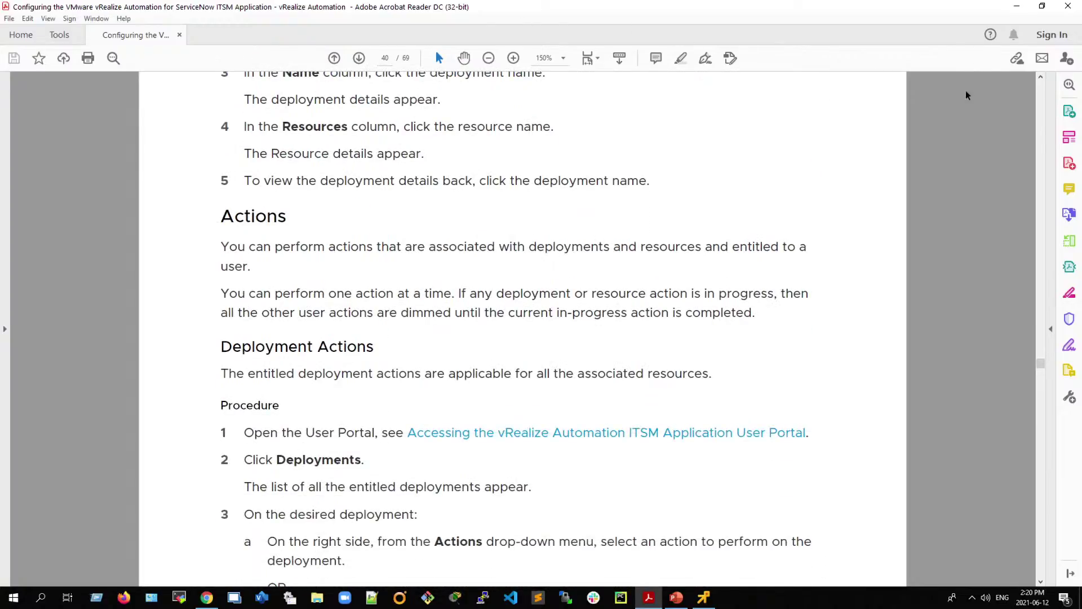
scroll(360, 457, down, 3)
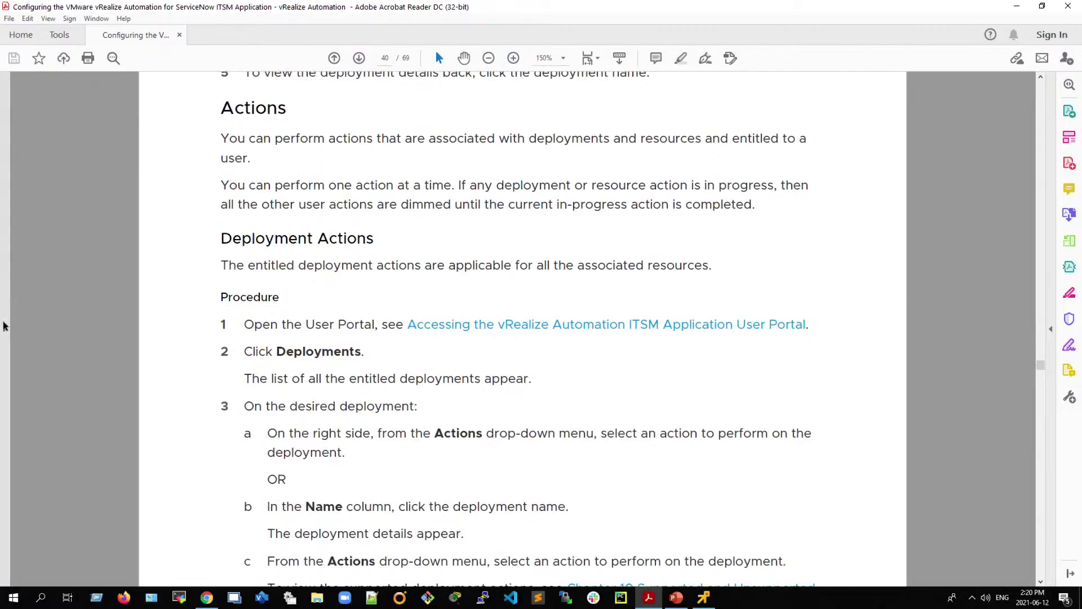
Step: Open the navigation pane and scroll on to the Activities section on page 41
click(4, 328)
scroll(371, 445, down, 1)
scroll(372, 446, down, 15)
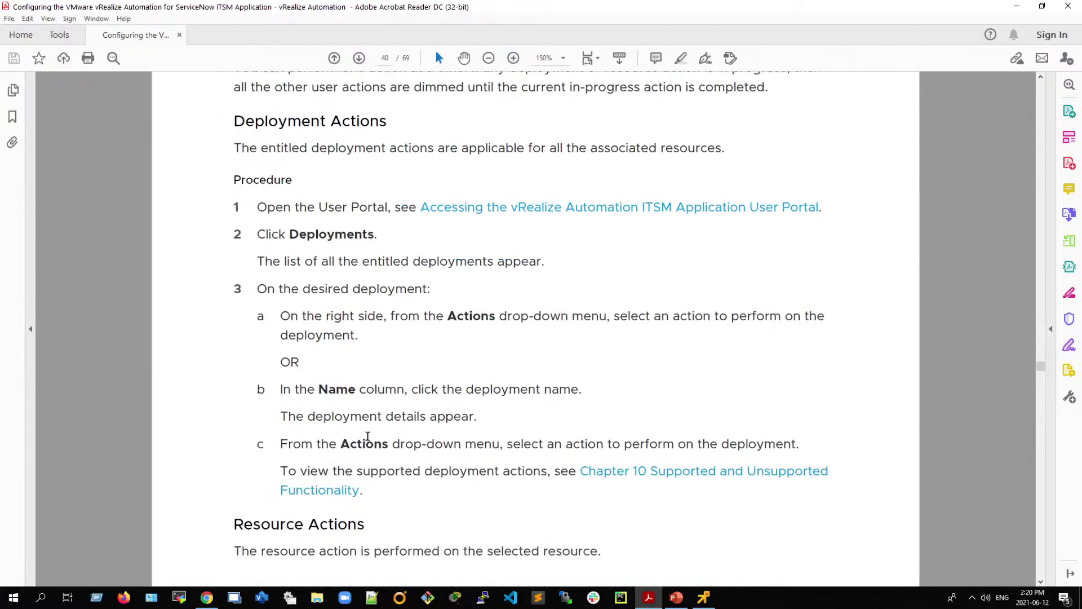
scroll(399, 480, up, 15)
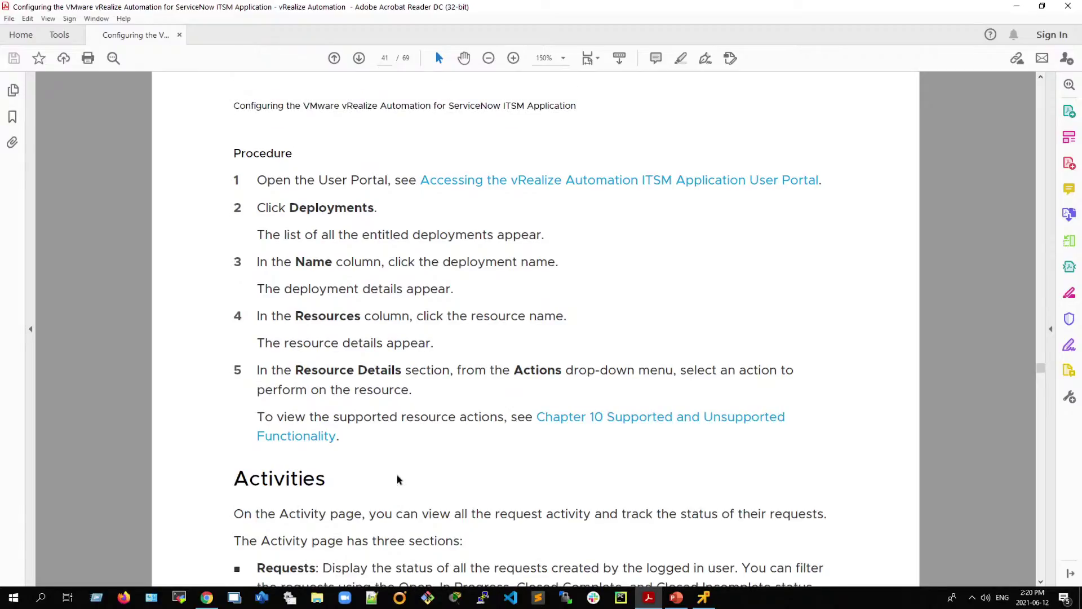
drag(284, 461, 509, 508)
scroll(510, 507, down, 15)
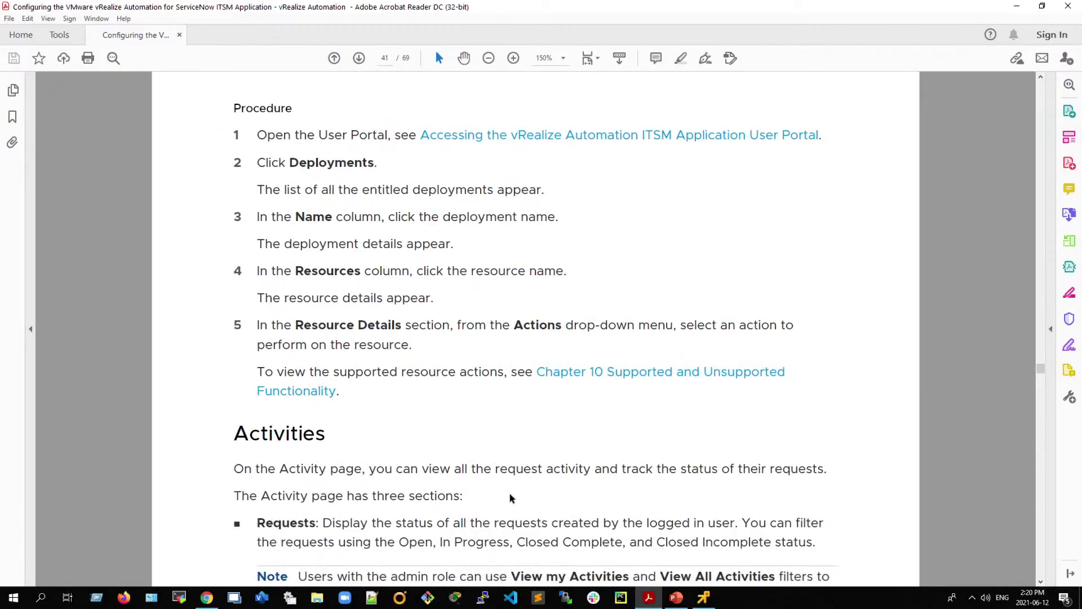
scroll(508, 494, down, 2)
scroll(508, 495, down, 5)
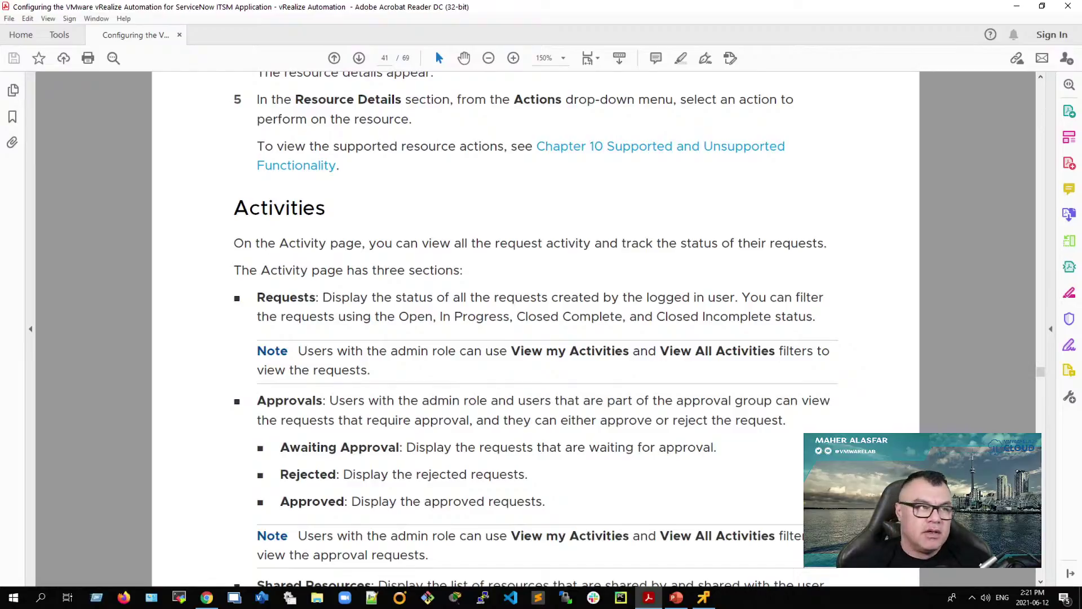
Step: Restore the Acrobat window, return to the vRA portal tab, and open its Activities page
click(1042, 6)
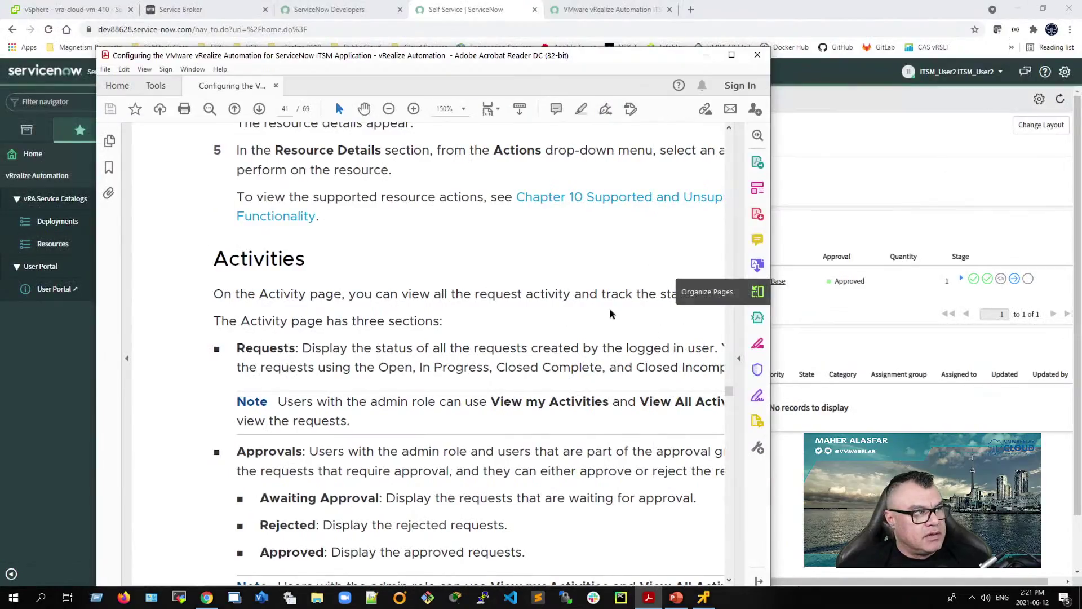
click(584, 10)
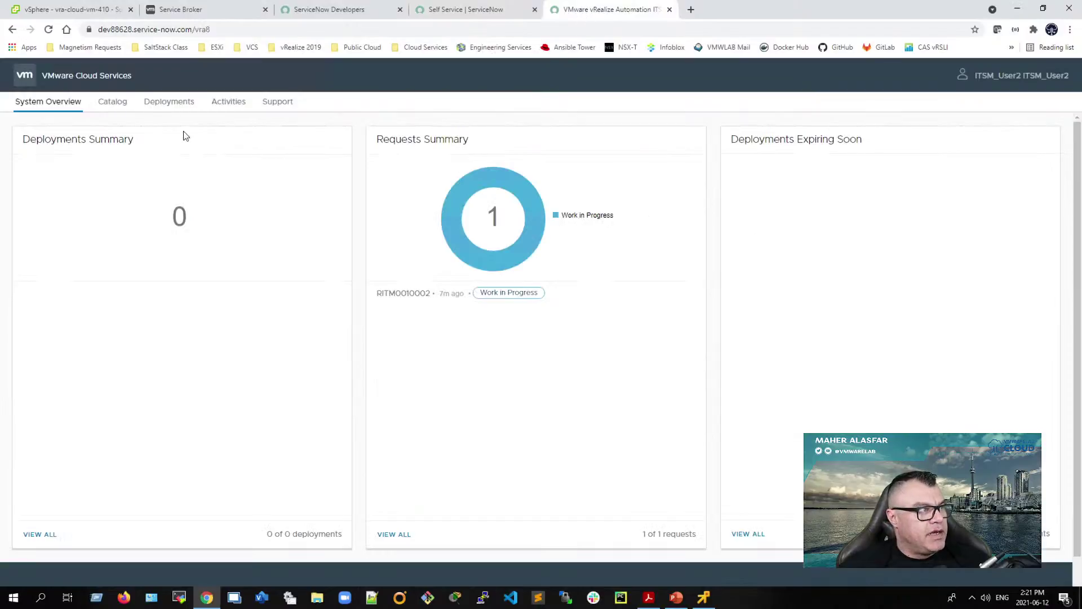
click(225, 106)
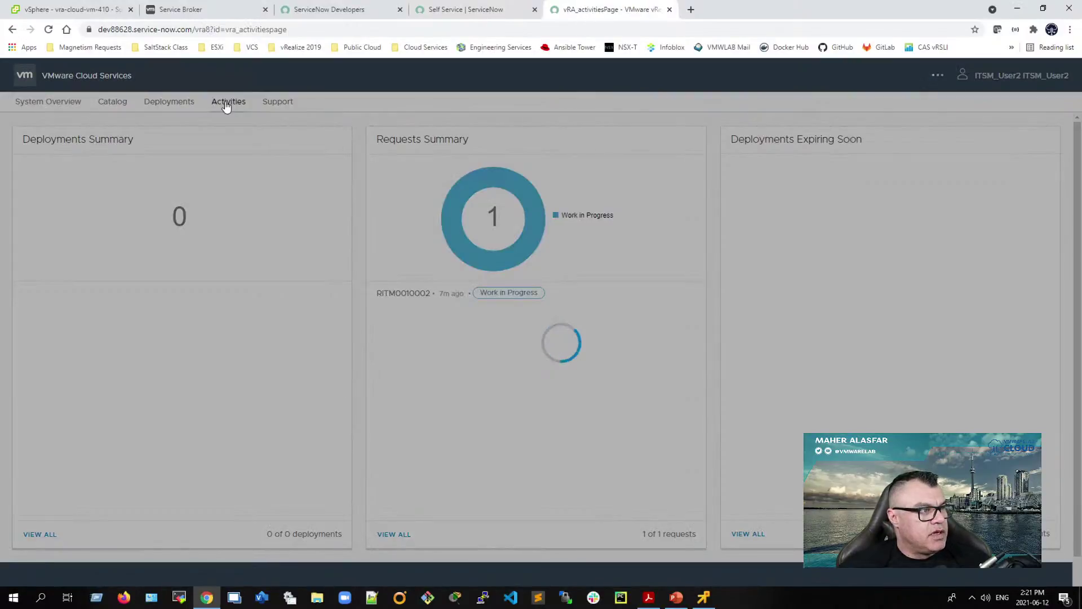
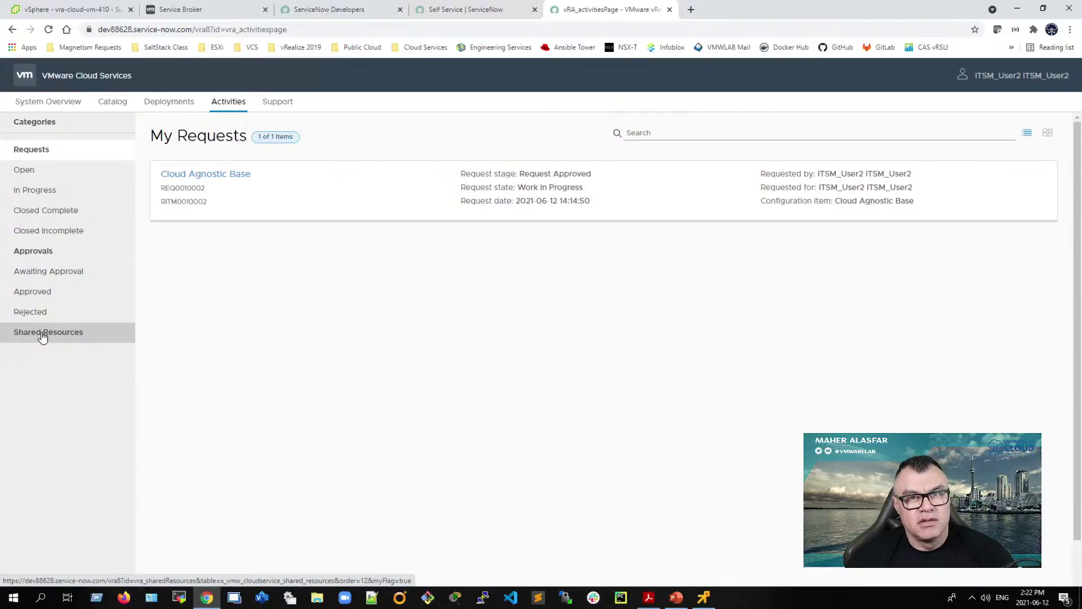
Step: Check vra-cloud-vm-410's IP 192.168.110.219 and DNS name in vSphere, then show the portal's empty Deployments list
click(101, 10)
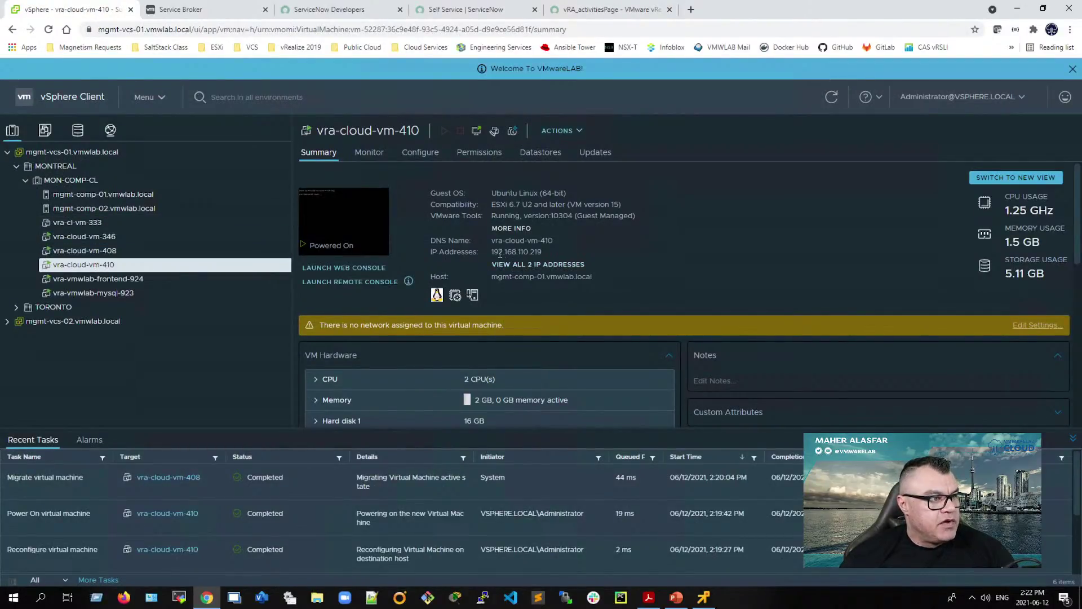
drag(494, 252, 573, 260)
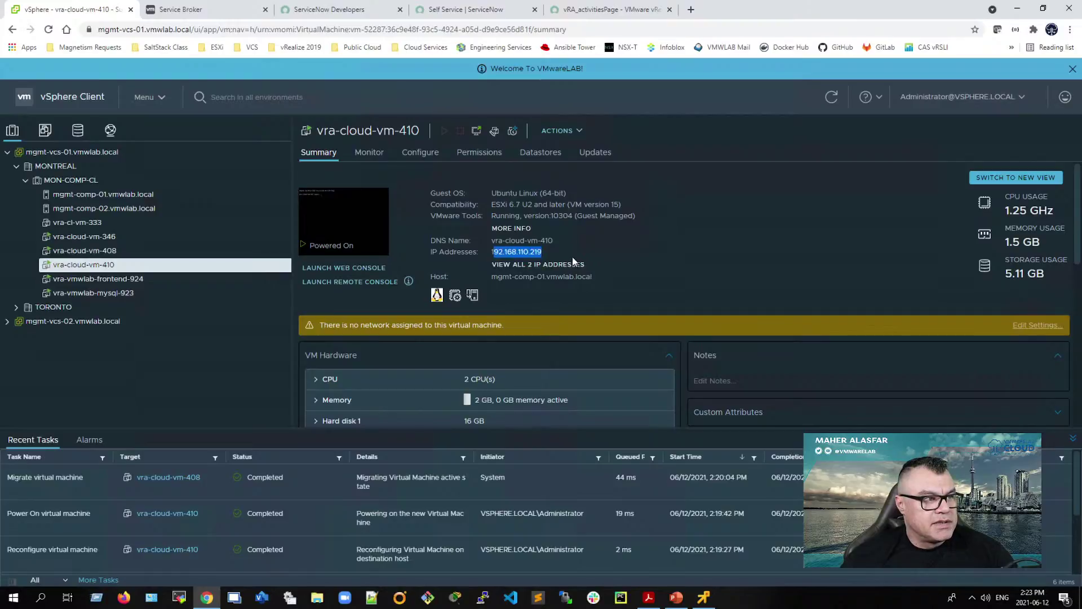
click(539, 243)
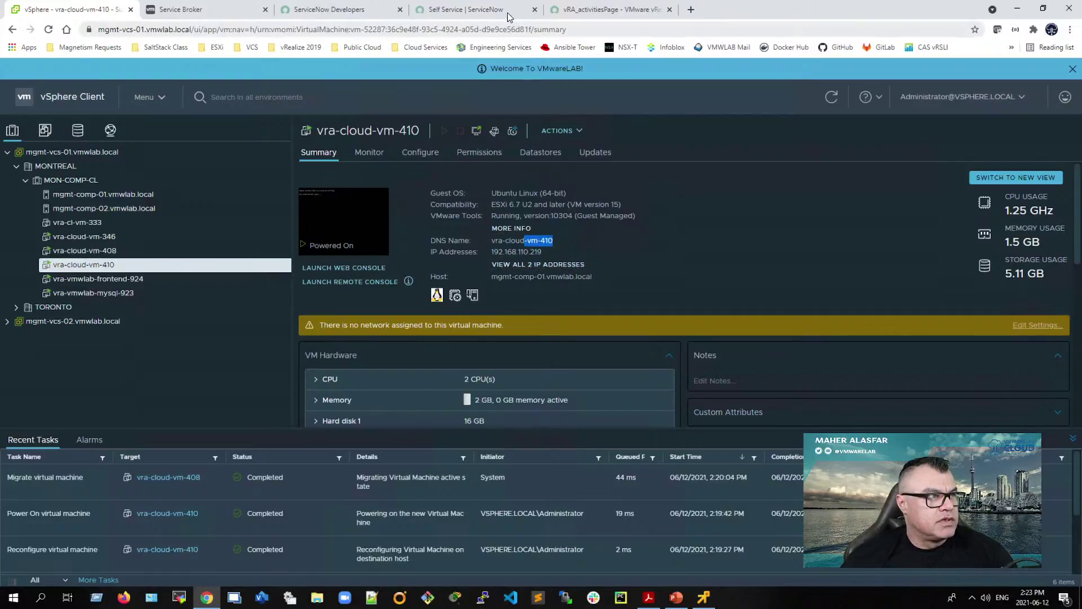
click(583, 12)
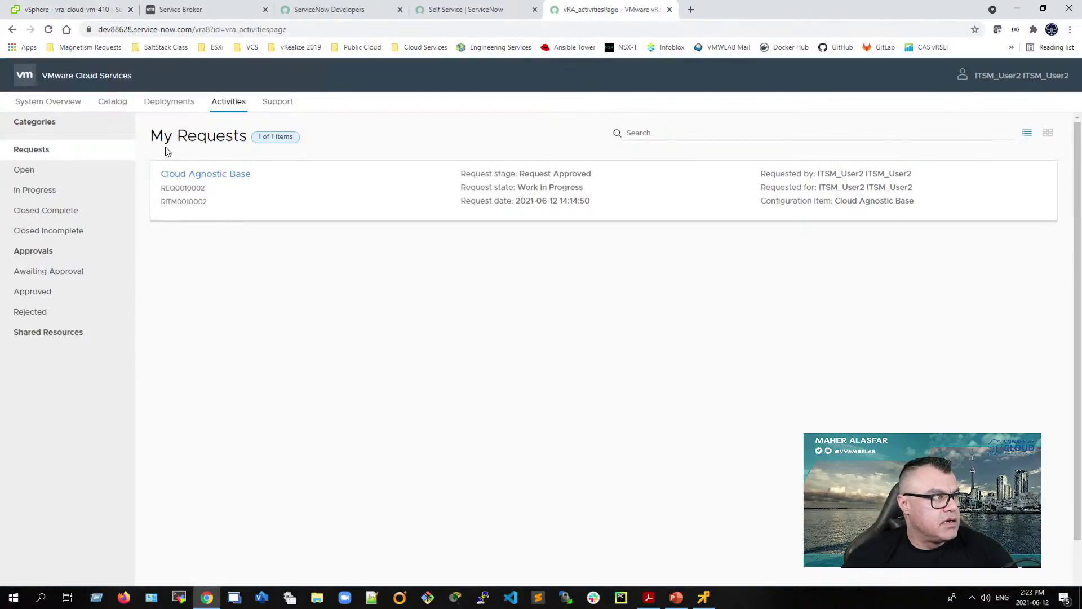
click(163, 102)
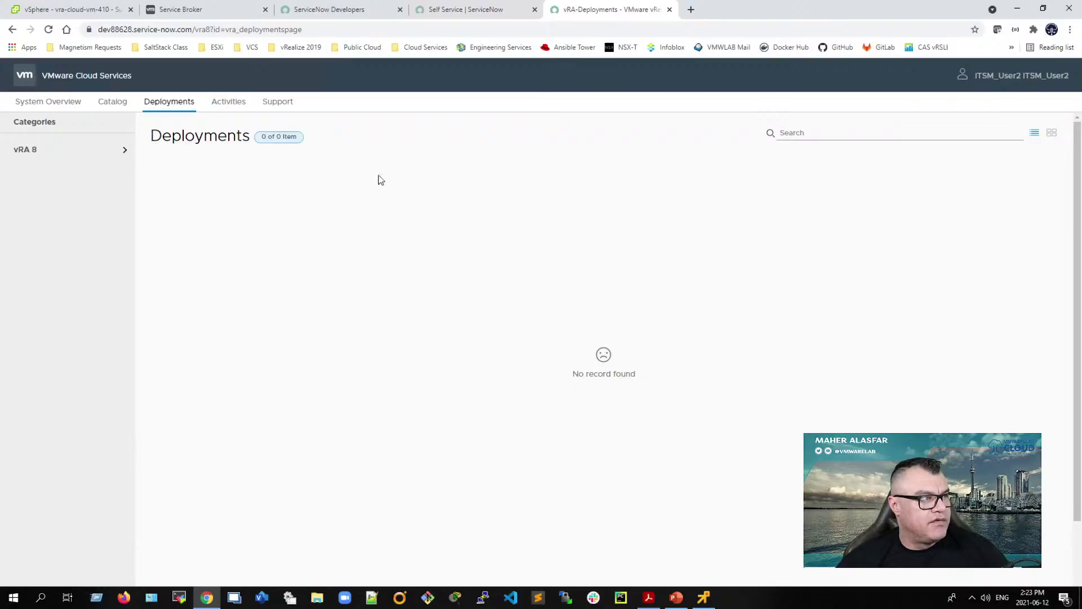
Step: Reload the empty vRA-Deployments list, then switch to Service Broker's Deployments, which still lists ITSM User 2
click(48, 29)
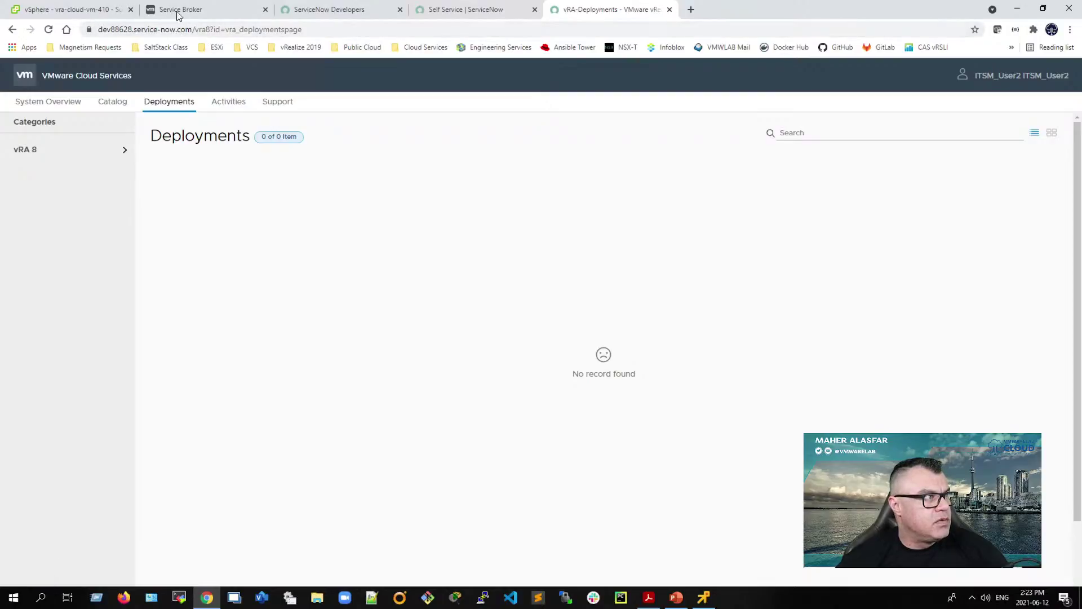
click(211, 9)
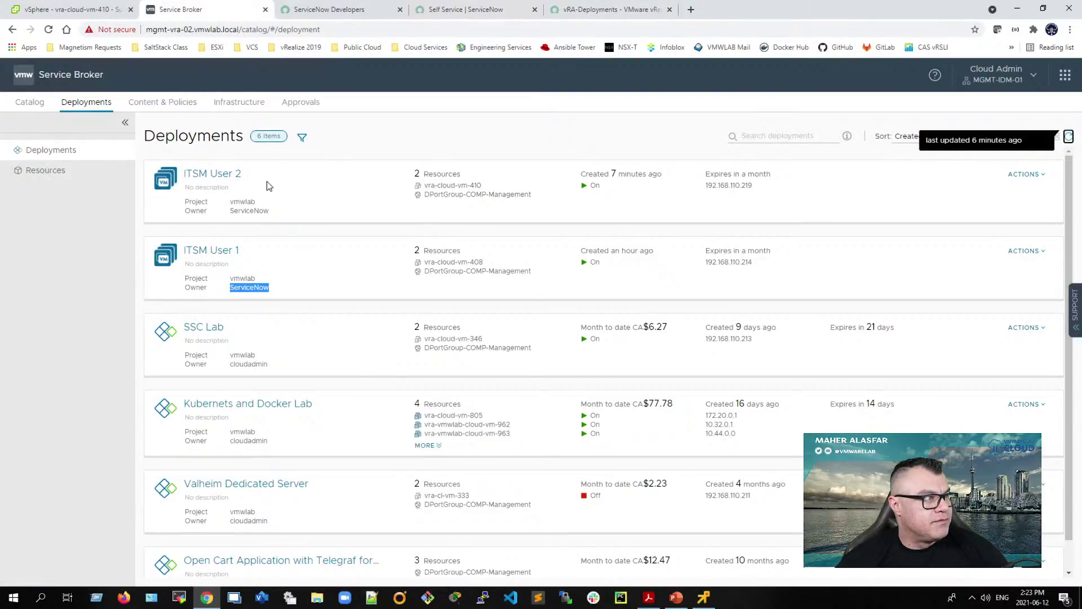
Step: Review ITSM User 2's VM name and IP in Service Broker, then check the vSphere and Self Service tabs
drag(777, 187, 719, 193)
click(491, 182)
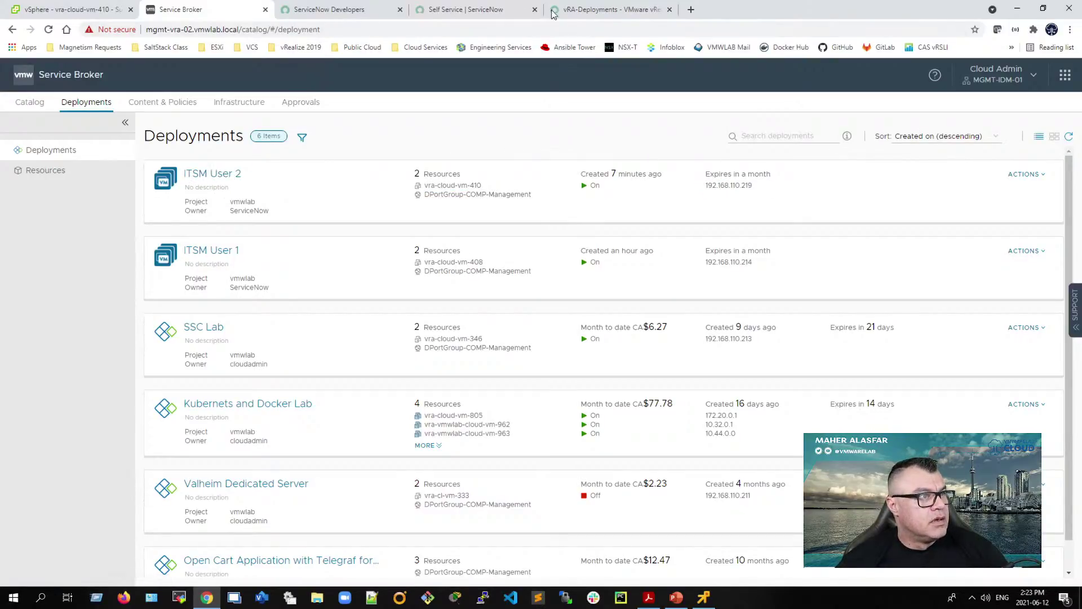
click(82, 15)
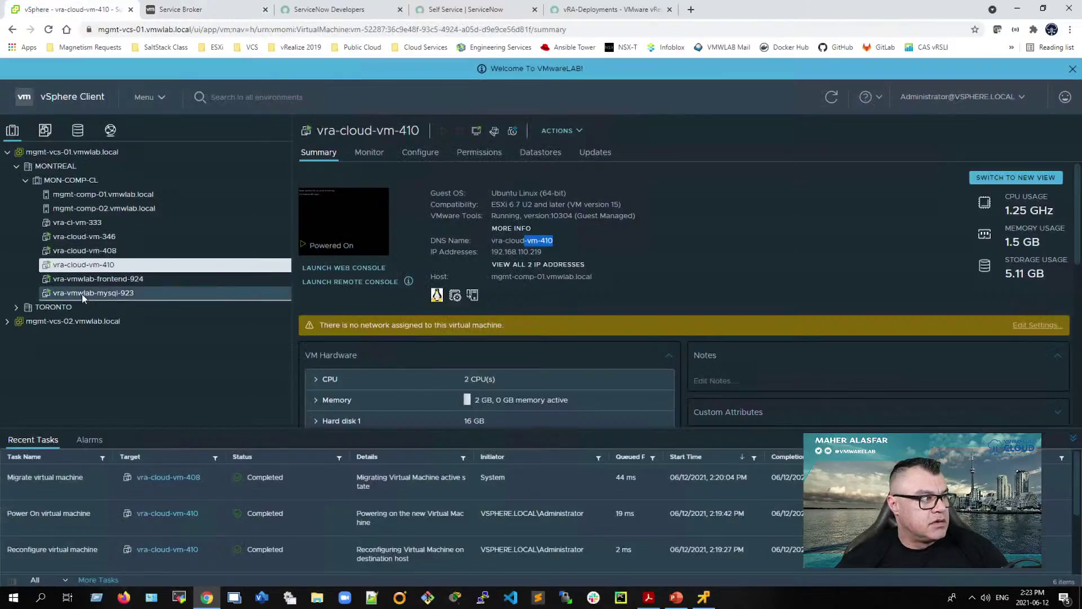
click(499, 11)
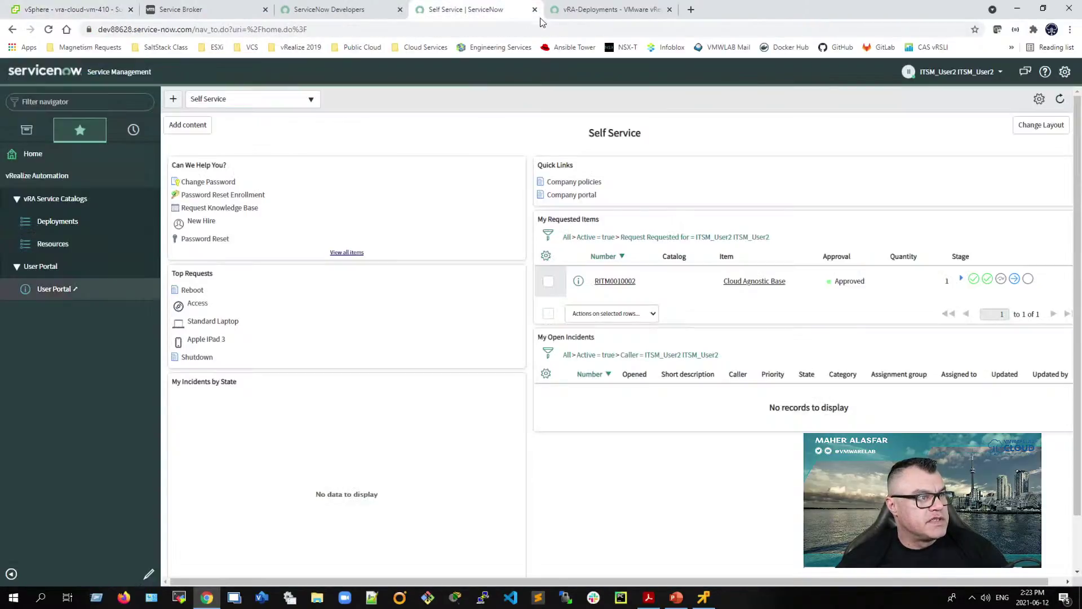
Step: Reload the empty vRA-Deployments page once more, then close that tab
click(592, 11)
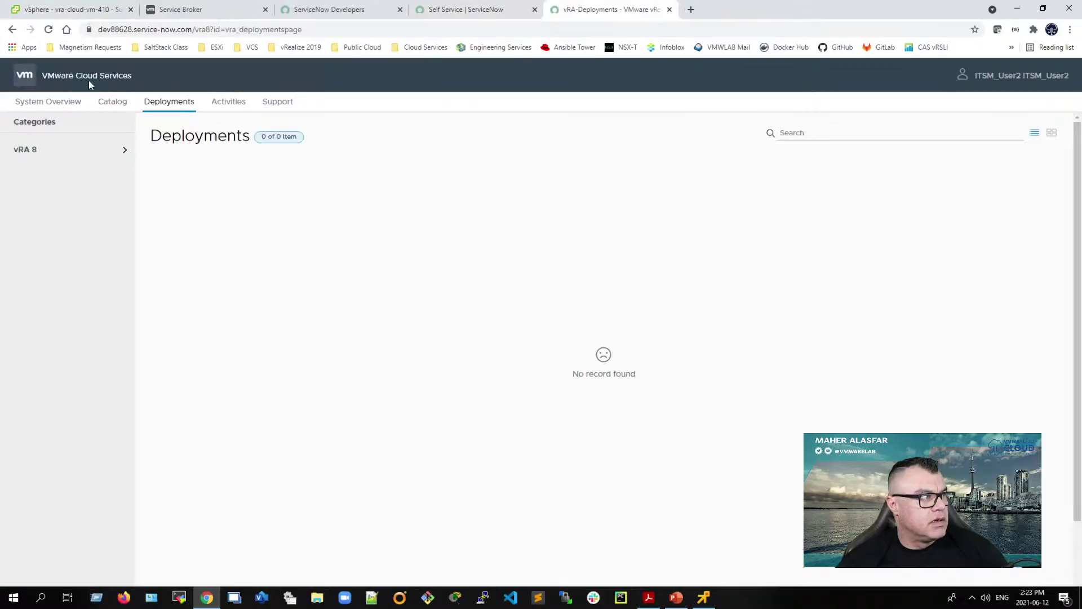
click(49, 30)
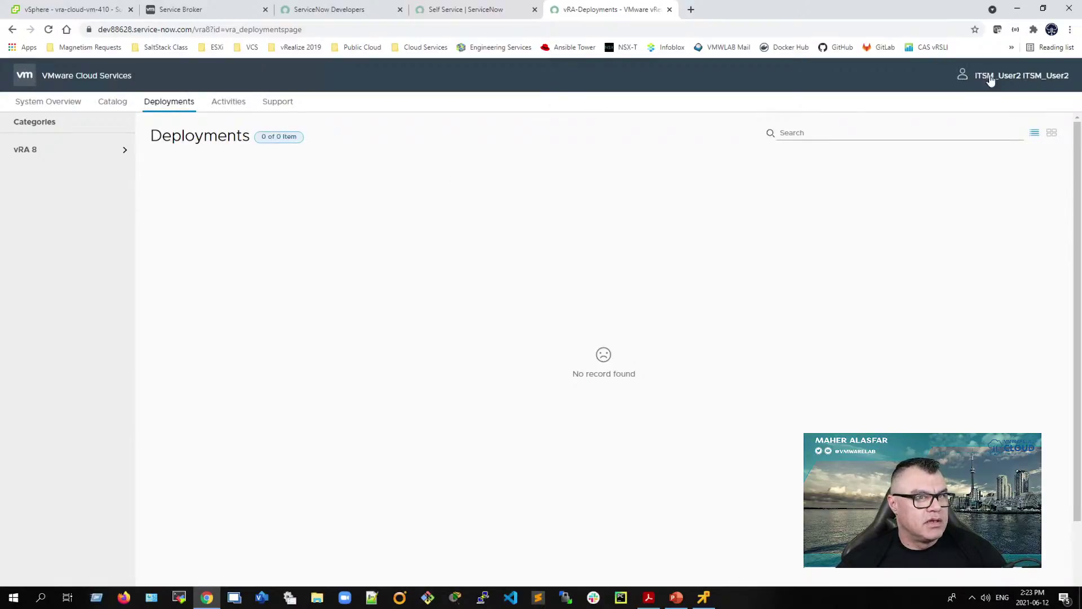
click(669, 10)
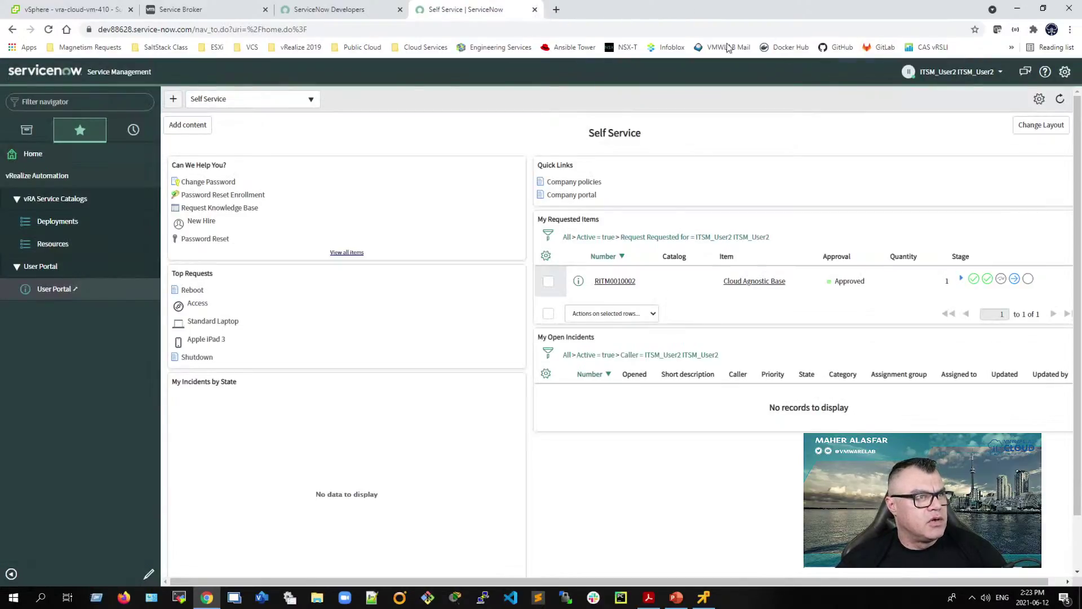
Step: End the ITSM_User2 impersonation and impersonate ITSM_User1 instead
click(989, 72)
click(942, 110)
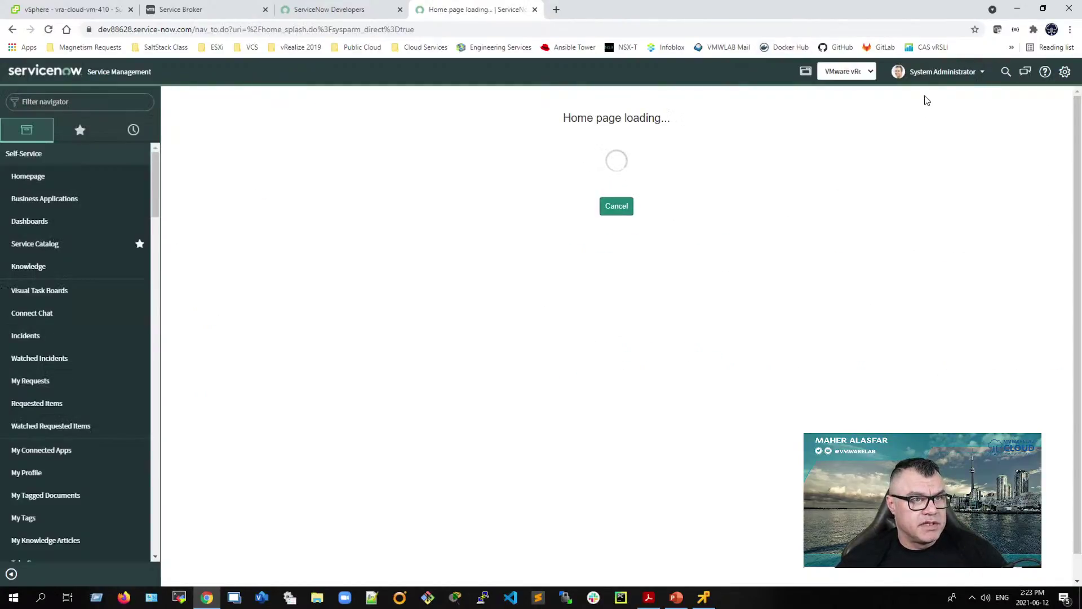
click(941, 76)
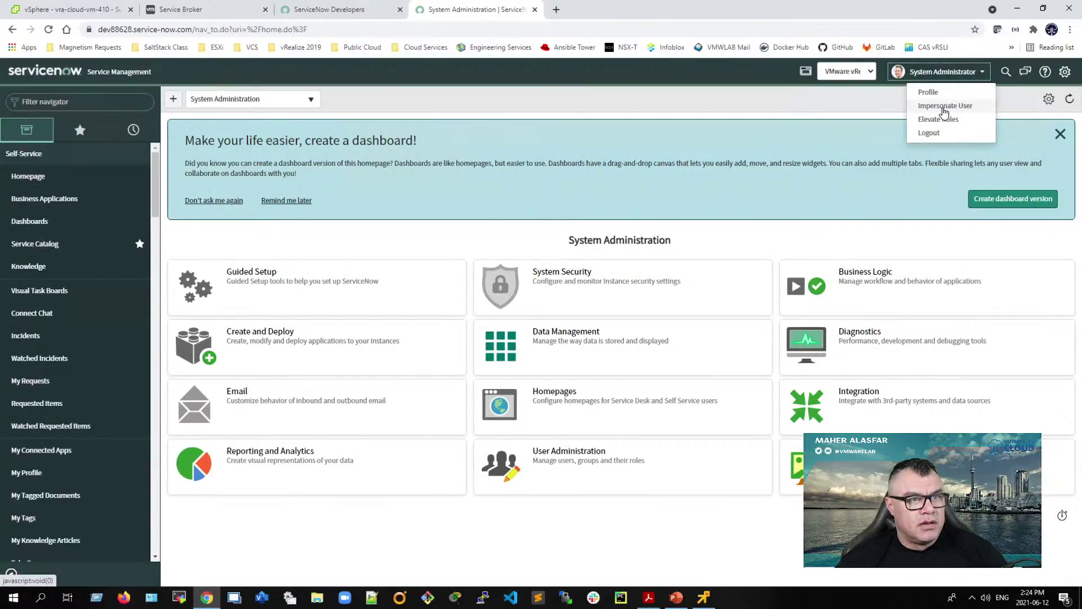
click(944, 107)
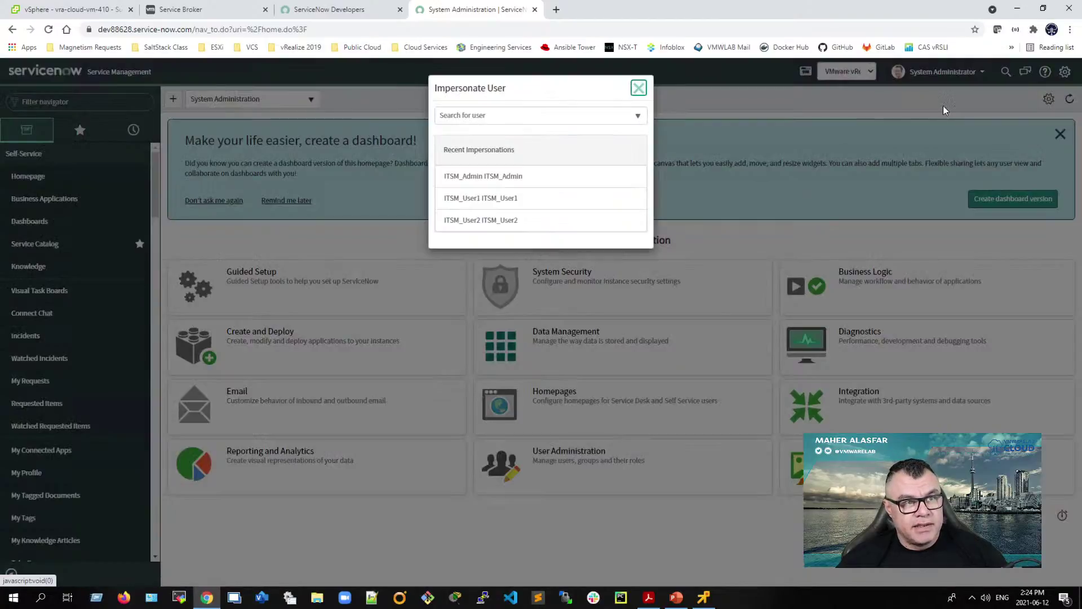
click(473, 200)
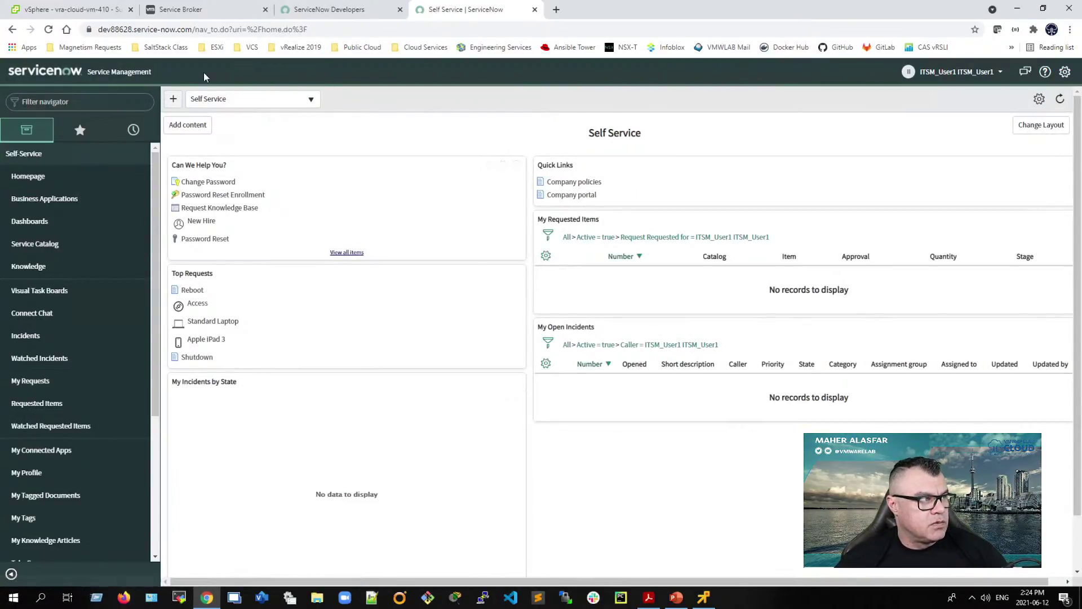
Step: Filter the navigator for 'vrealize', favorite vRealize Automation, and open its User Portal
click(59, 101)
text(v)
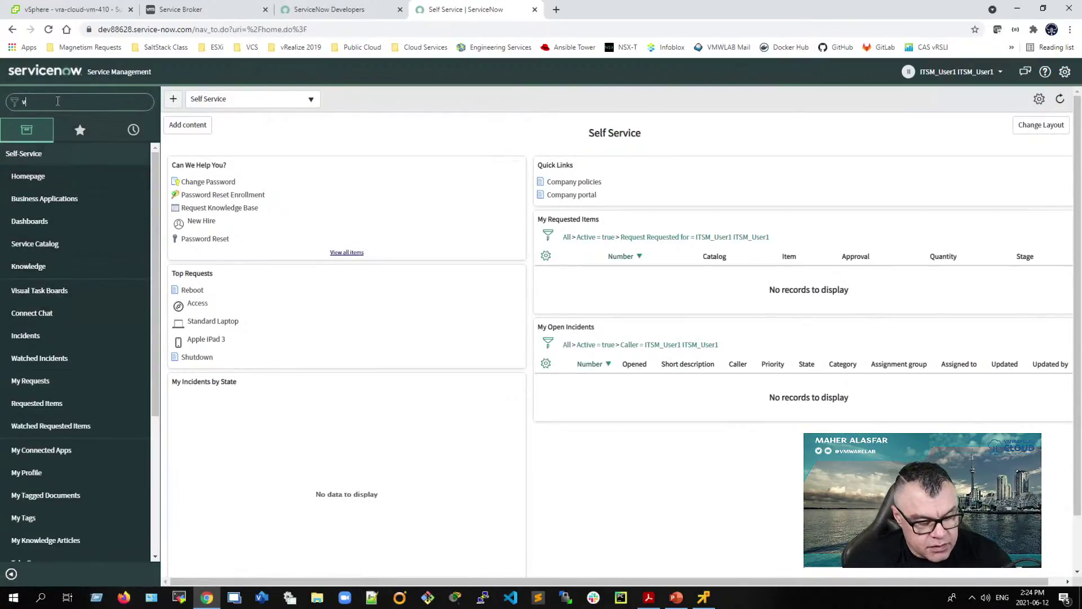
text(real9ize)
key(BackSpace)
key(BackSpace)
key(BackSpace)
key(BackSpace)
text(ize)
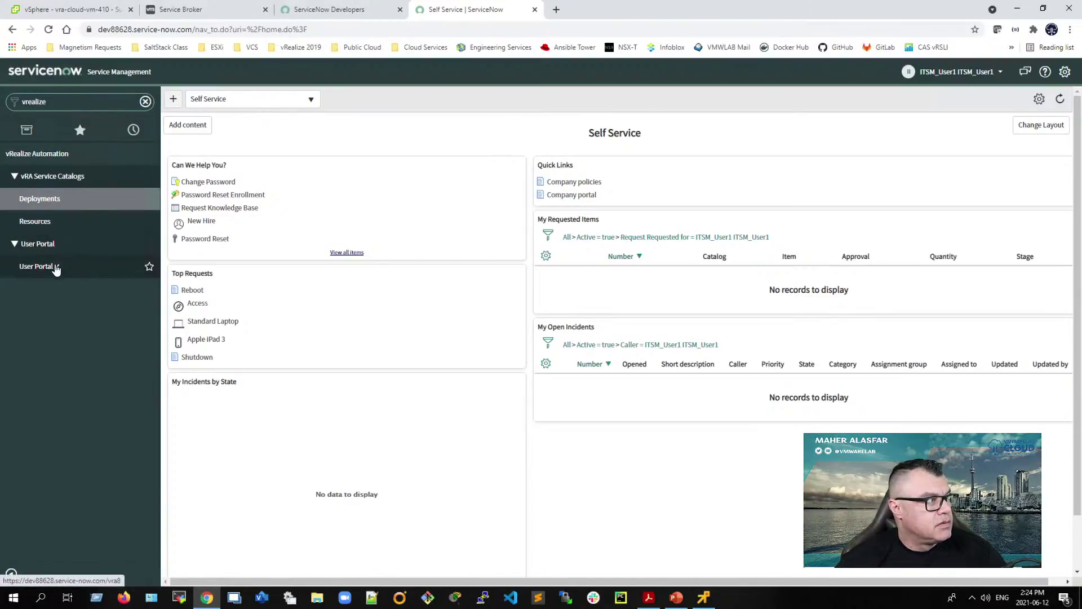
click(149, 153)
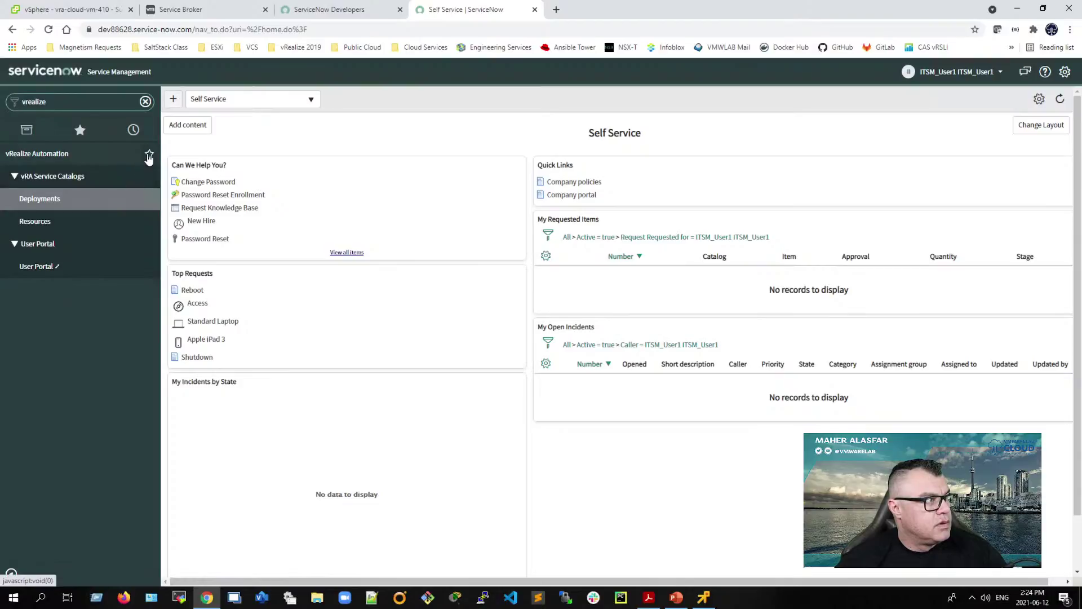
click(60, 290)
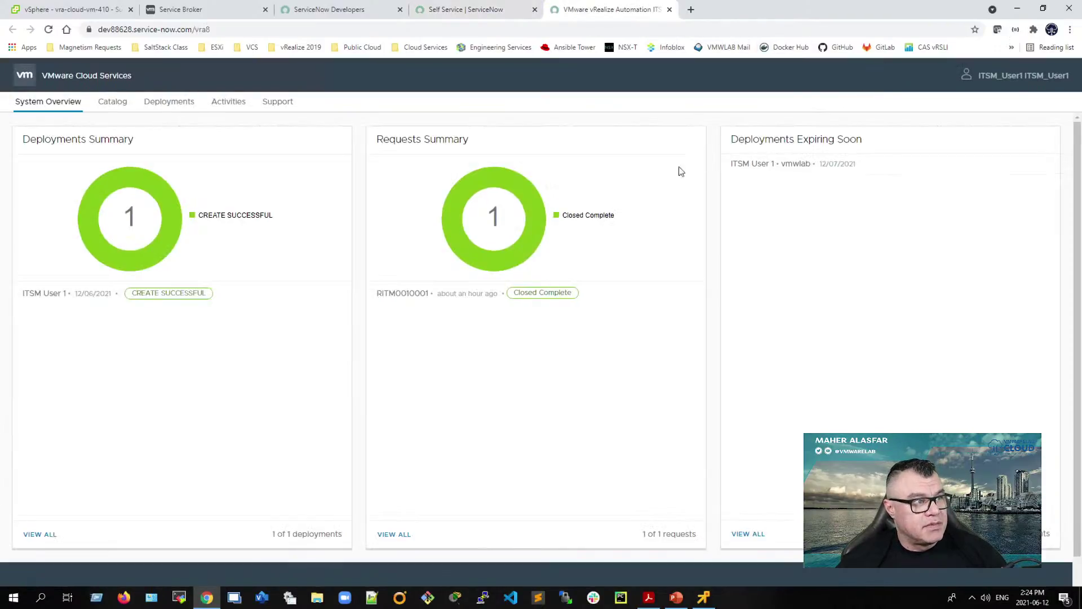
Step: Check ITSM User 1's actions in the Deployments list, then open its details showing vra-cloud-vm-408 and DPortGroup-COMP-Management
click(163, 104)
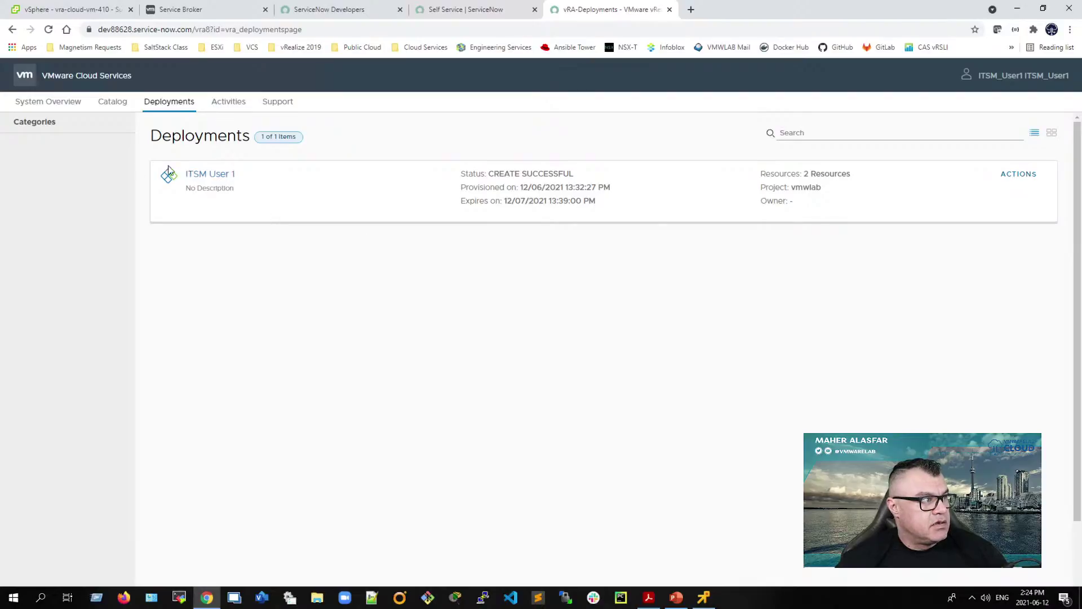
click(1022, 175)
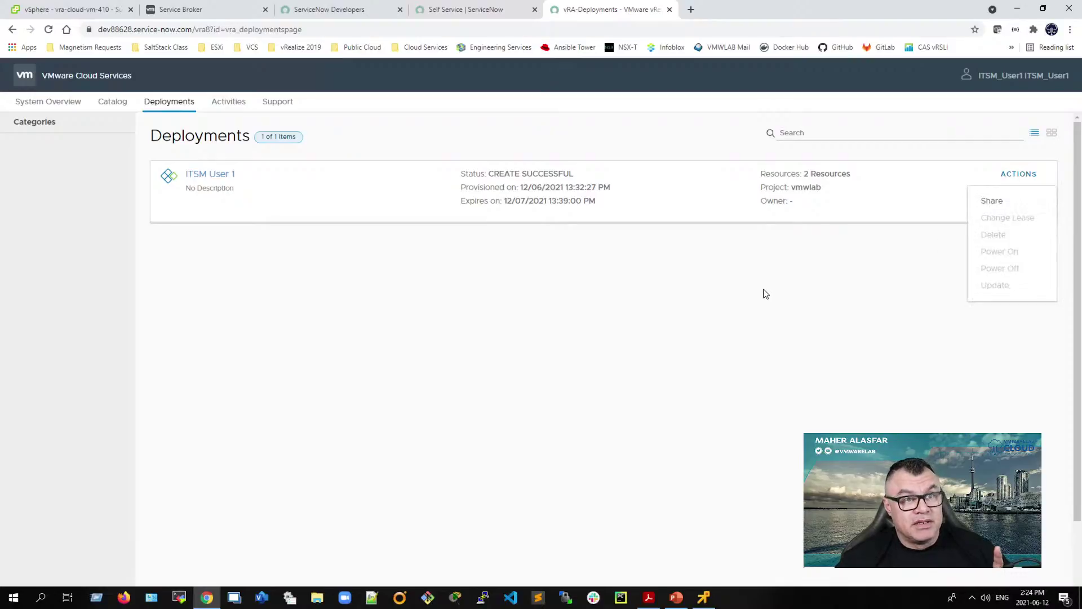
click(202, 175)
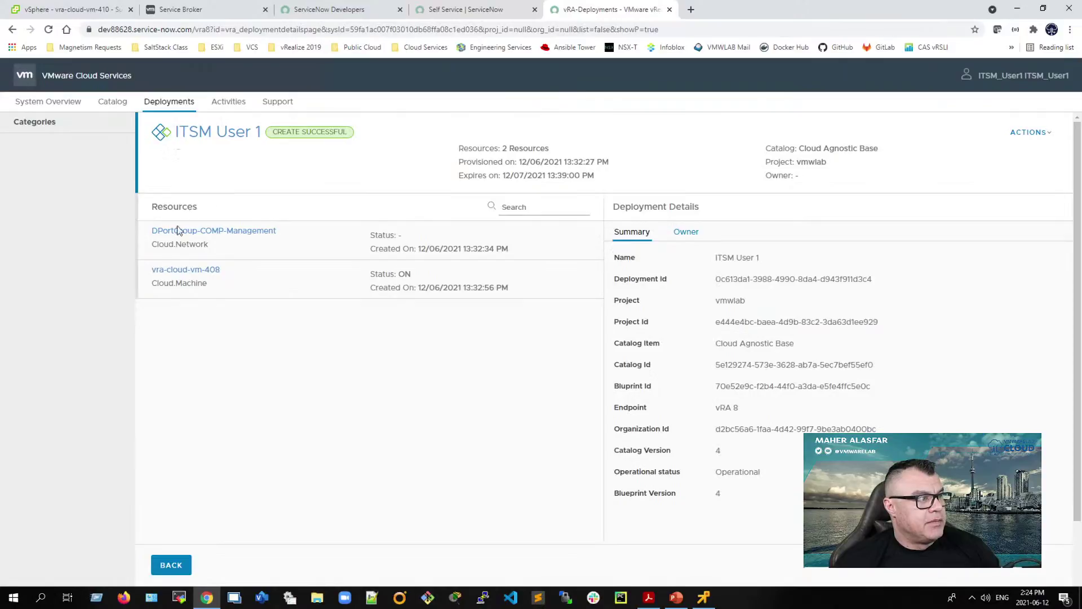
Step: Review vra-cloud-vm-408's details and actions, then return to the Deployments list showing ITSM User 1
click(208, 269)
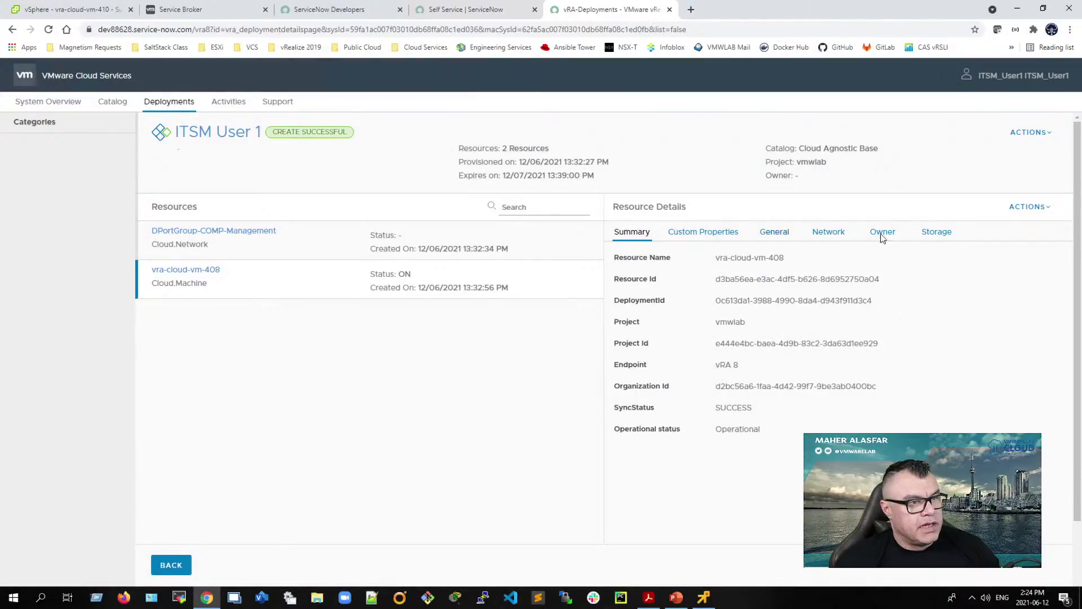
click(1041, 207)
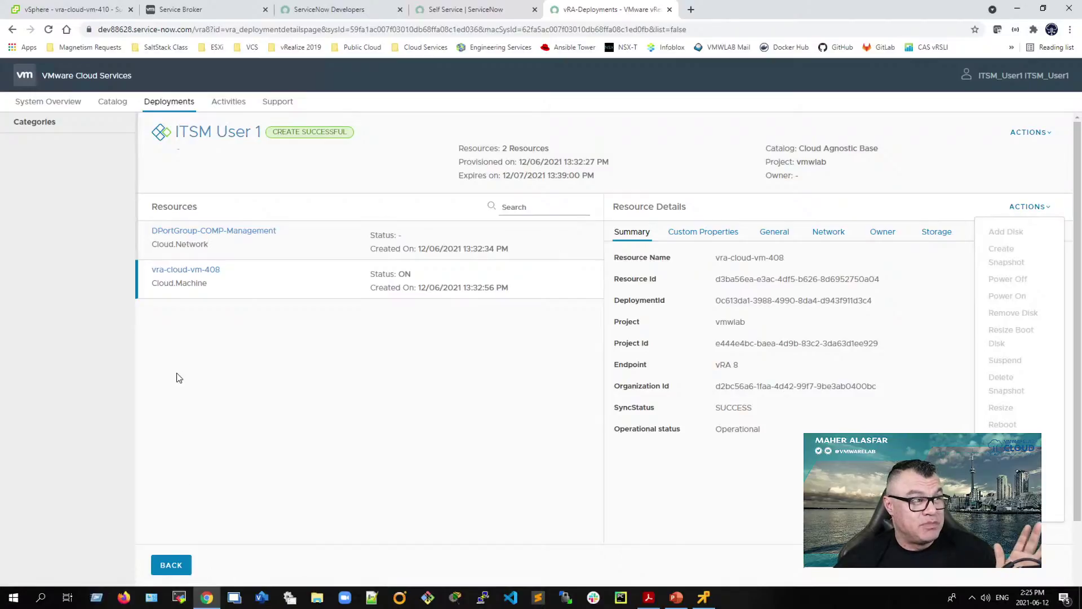
click(163, 568)
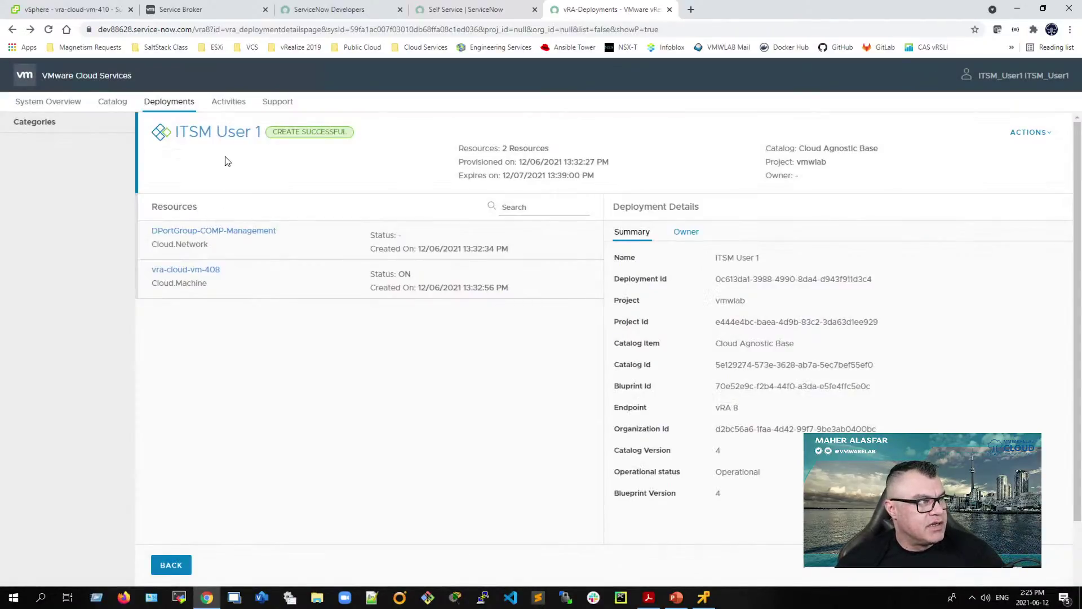
click(214, 133)
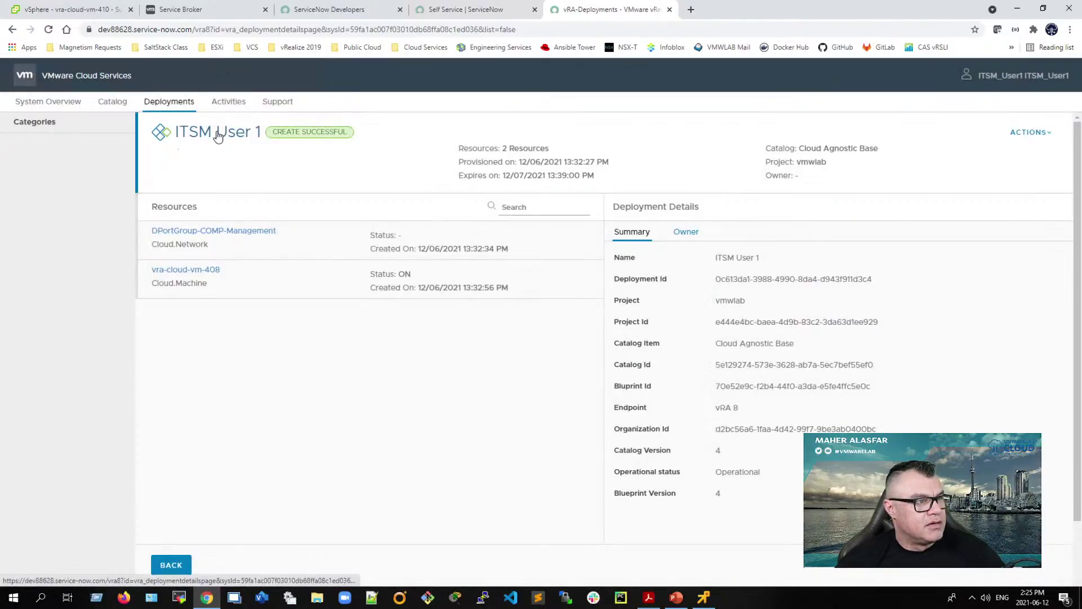
click(167, 109)
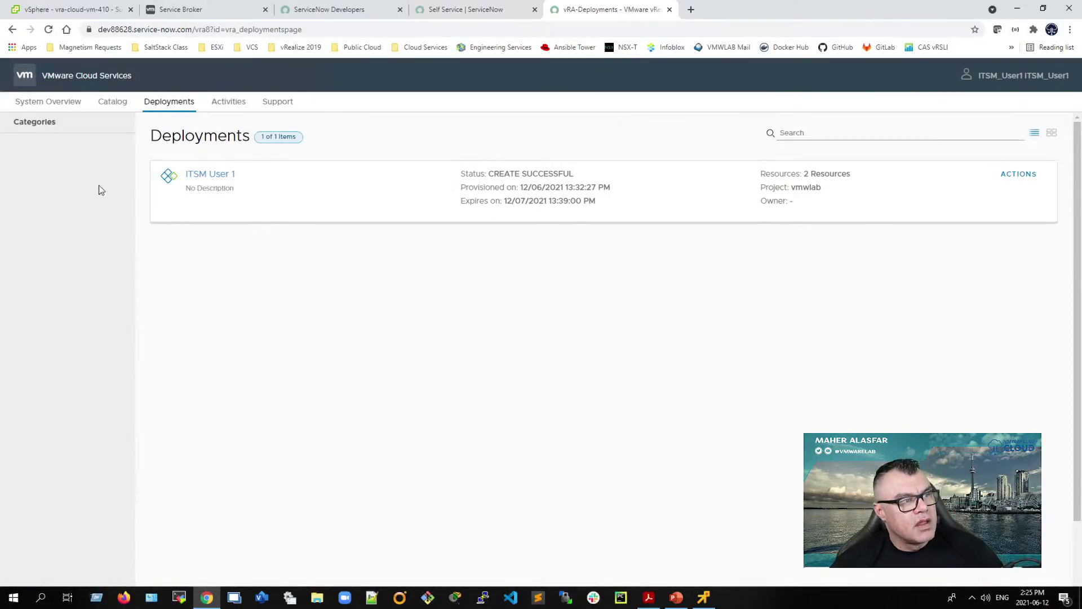
Step: Check ITSM User 1's actions, close the vRA-Deployments tab, and end the ITSM_User1 impersonation
click(1017, 175)
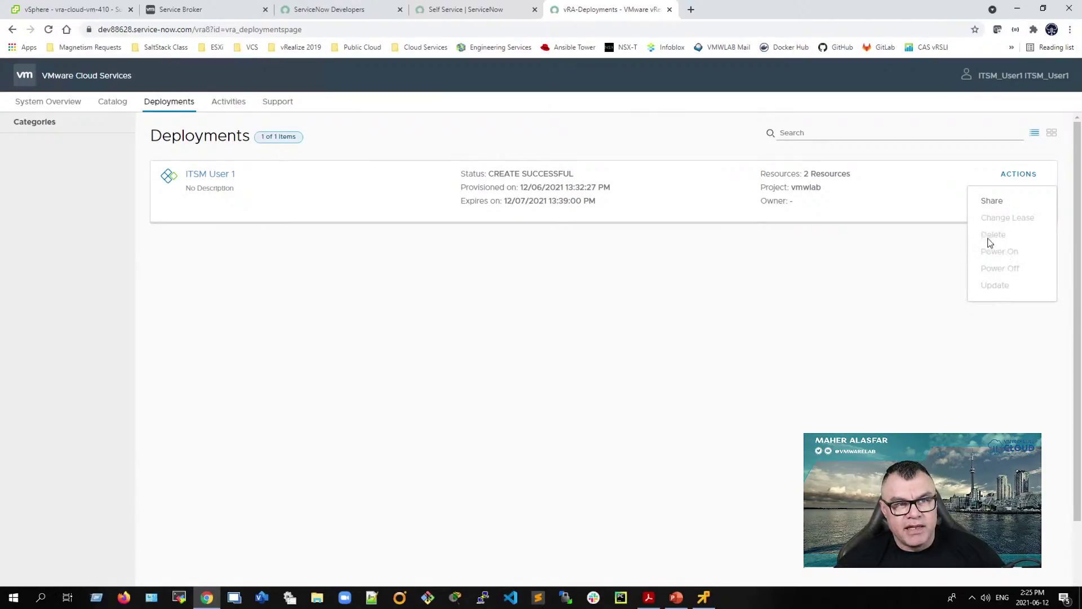
click(832, 216)
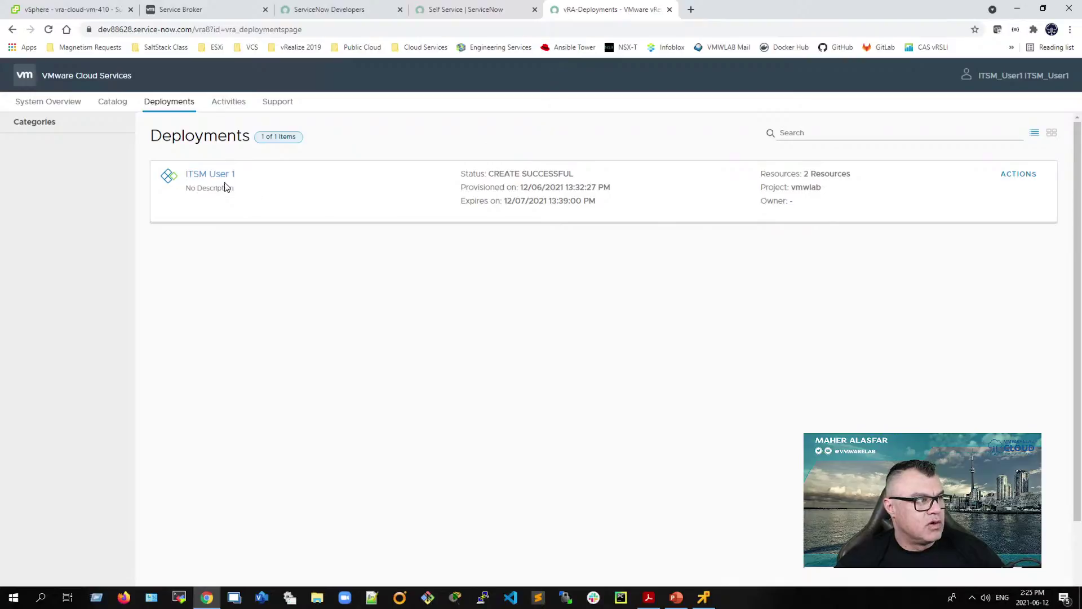
click(668, 10)
click(991, 79)
click(951, 114)
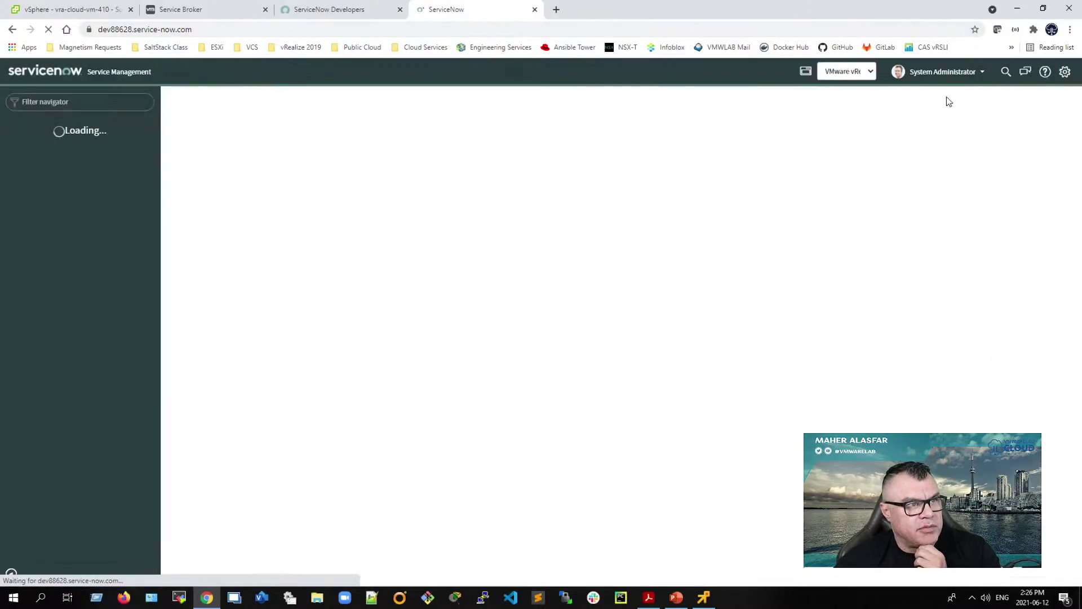
Step: Impersonate ITSM_User2 and open its vRA User Portal overview
click(949, 76)
click(940, 107)
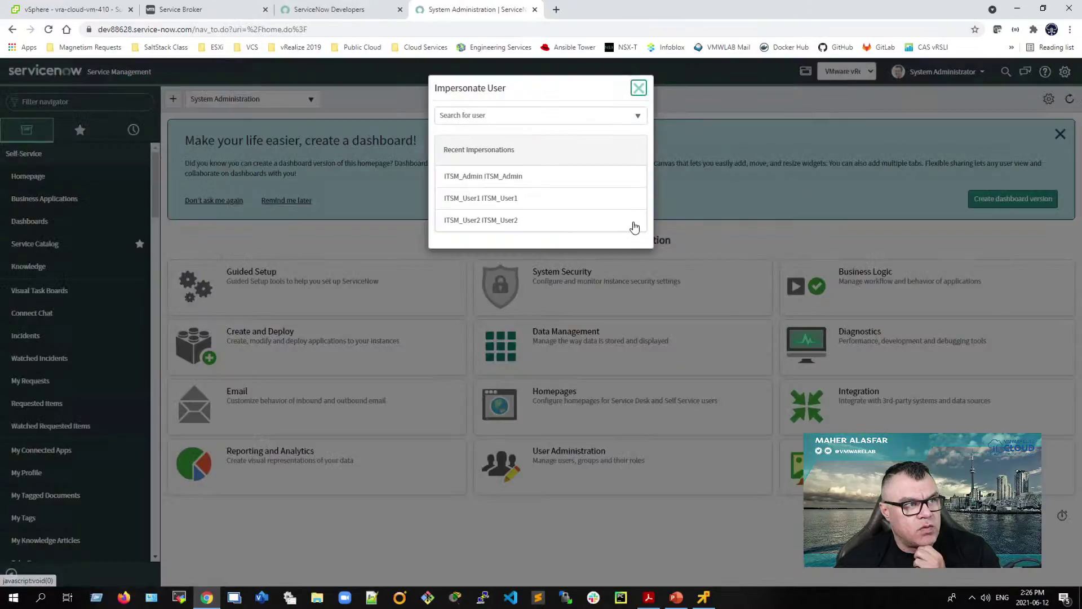
click(514, 224)
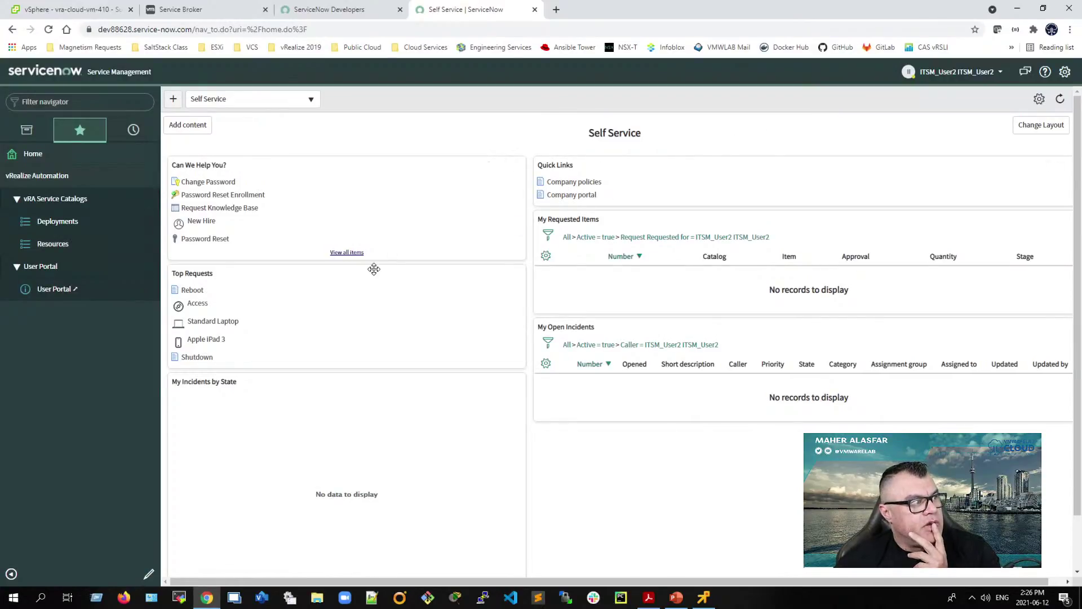
click(73, 291)
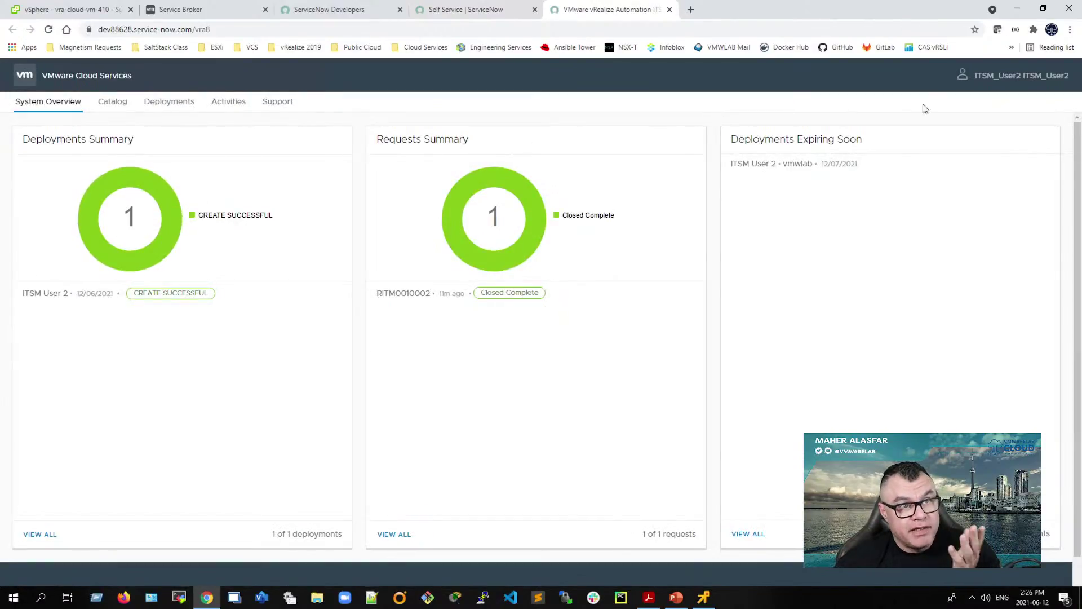
Step: List ITSM_User2's deployments, check ITSM User 2's actions, and open its details
click(167, 103)
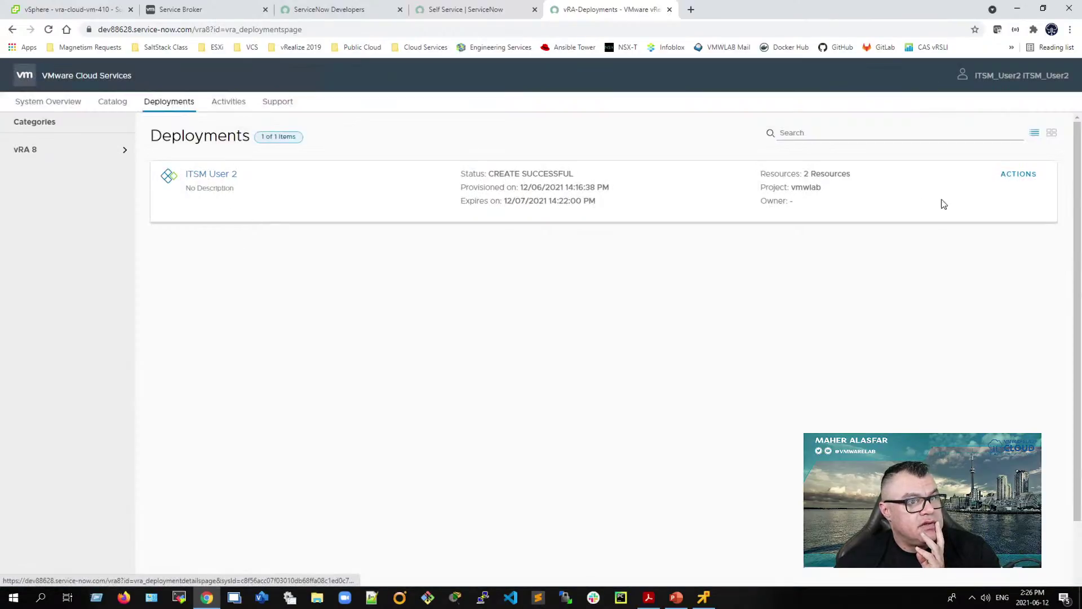
click(1019, 175)
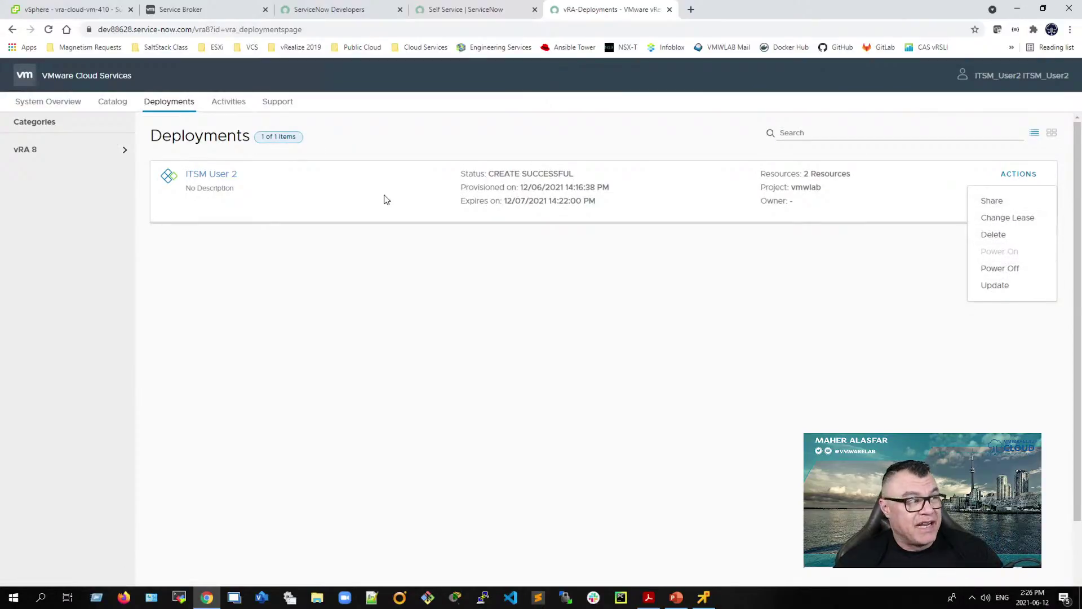
click(204, 174)
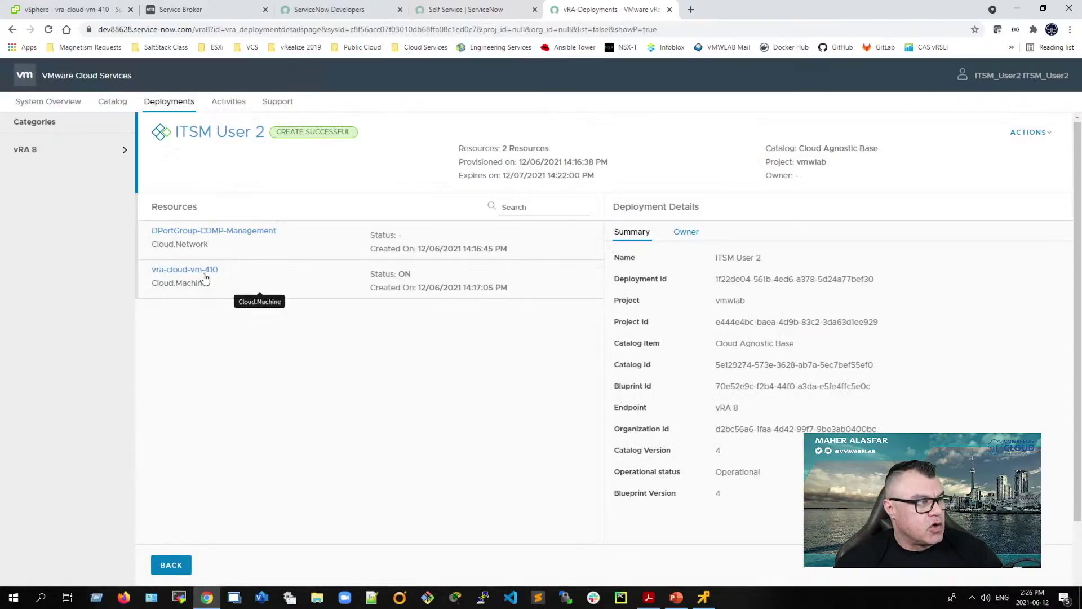
Step: Review vra-cloud-vm-410's details and its deployment and VM action menus, then return to the Deployments list
click(201, 271)
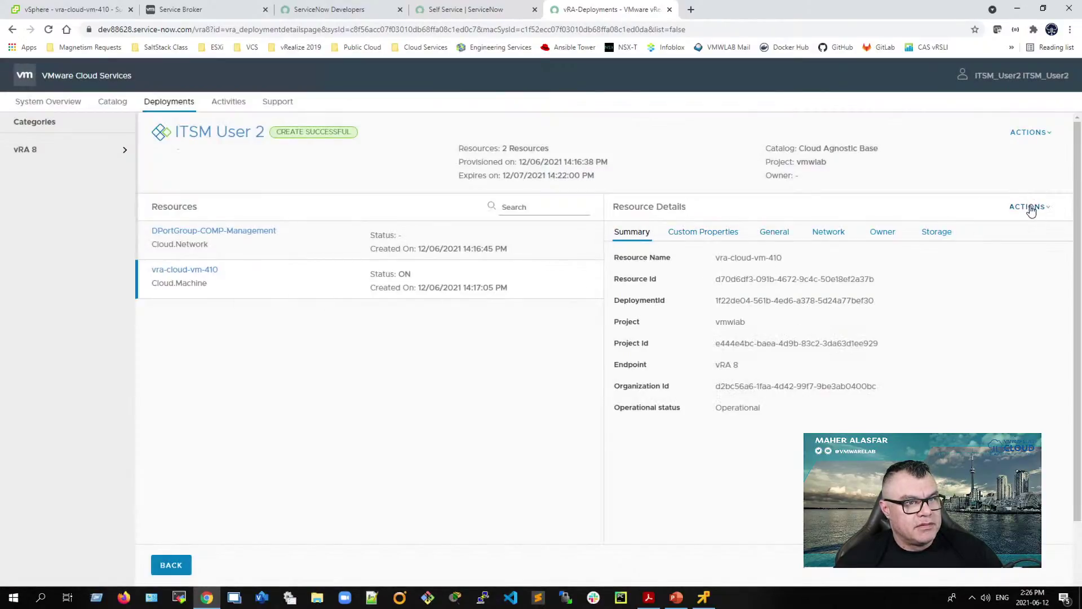
click(1035, 138)
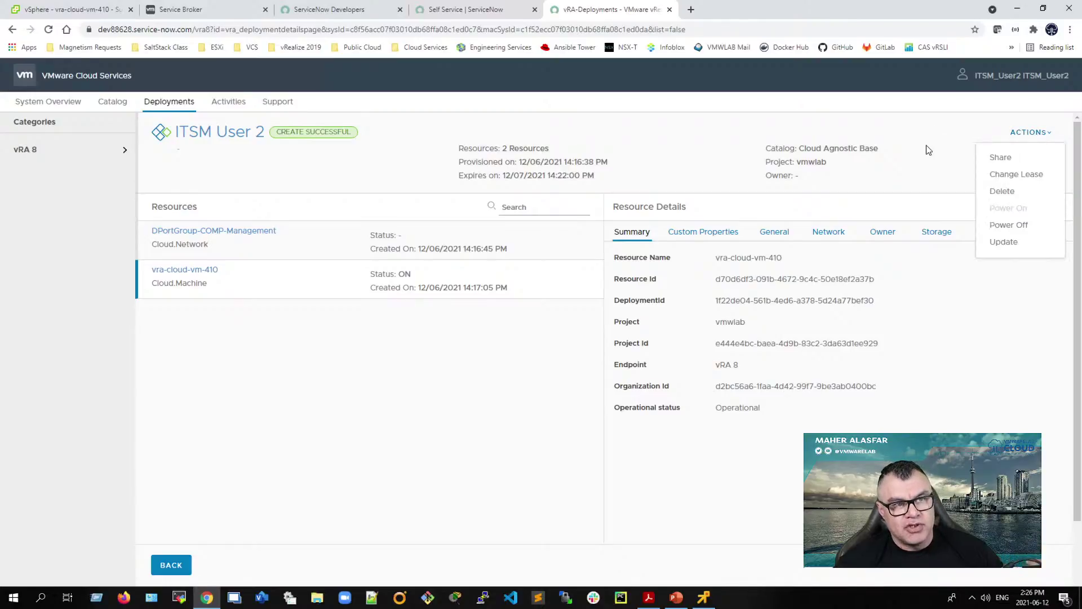
click(945, 317)
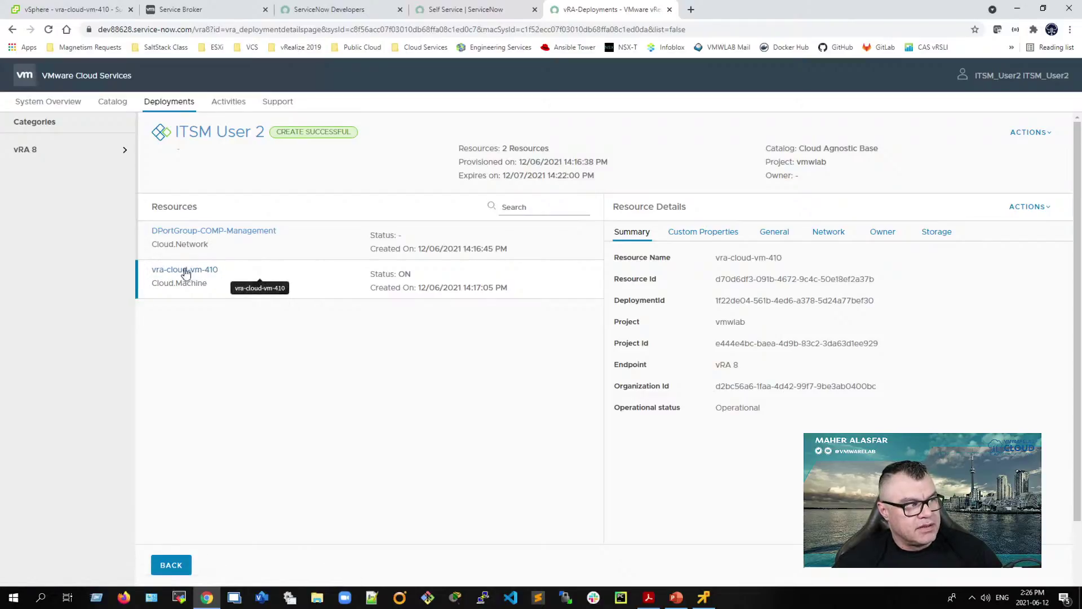
click(1036, 207)
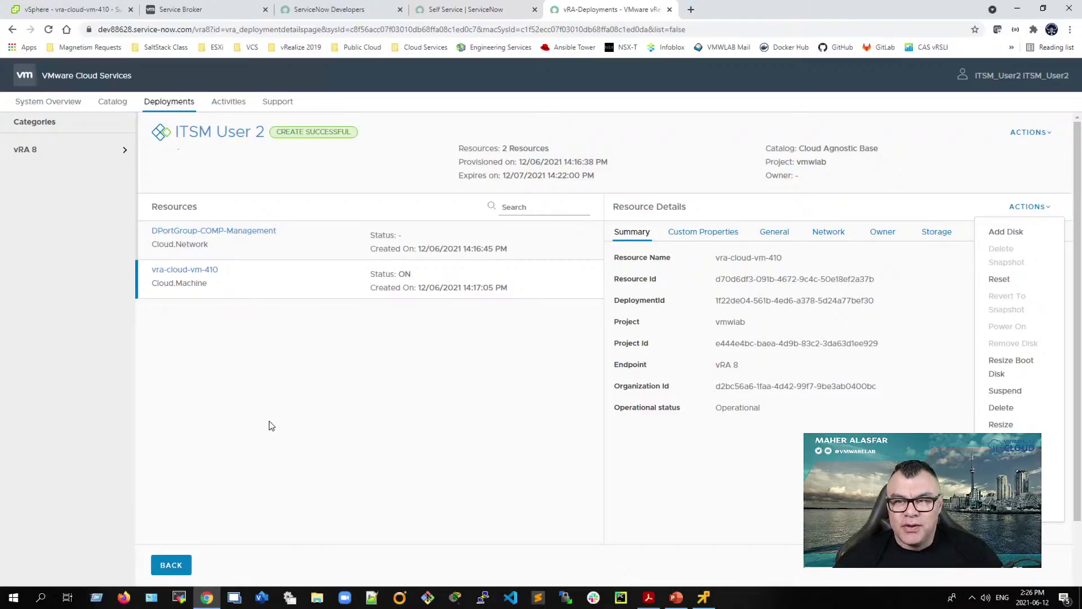
click(168, 562)
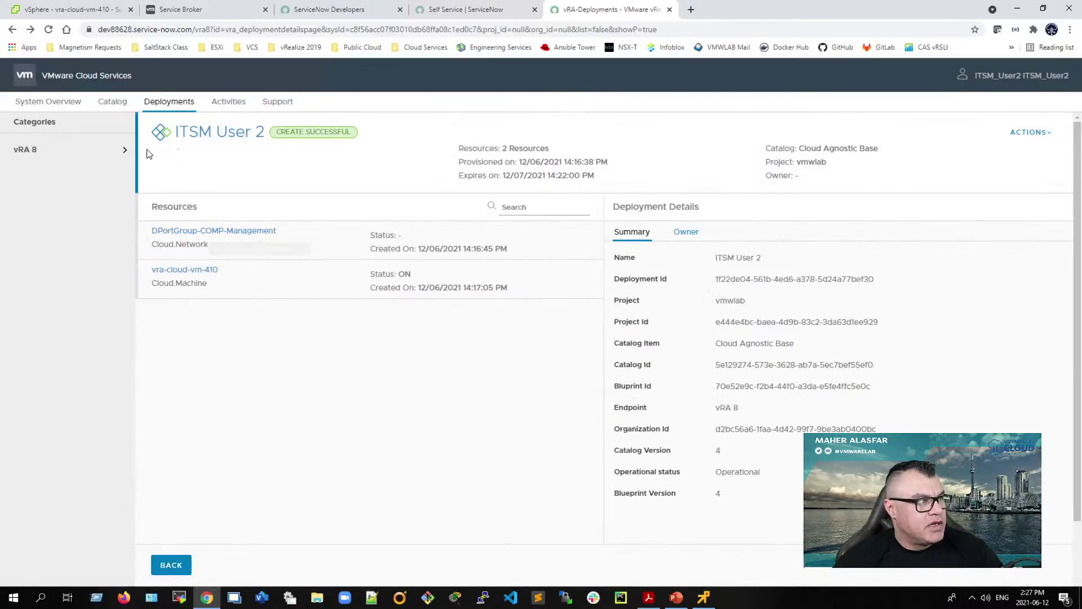
click(164, 106)
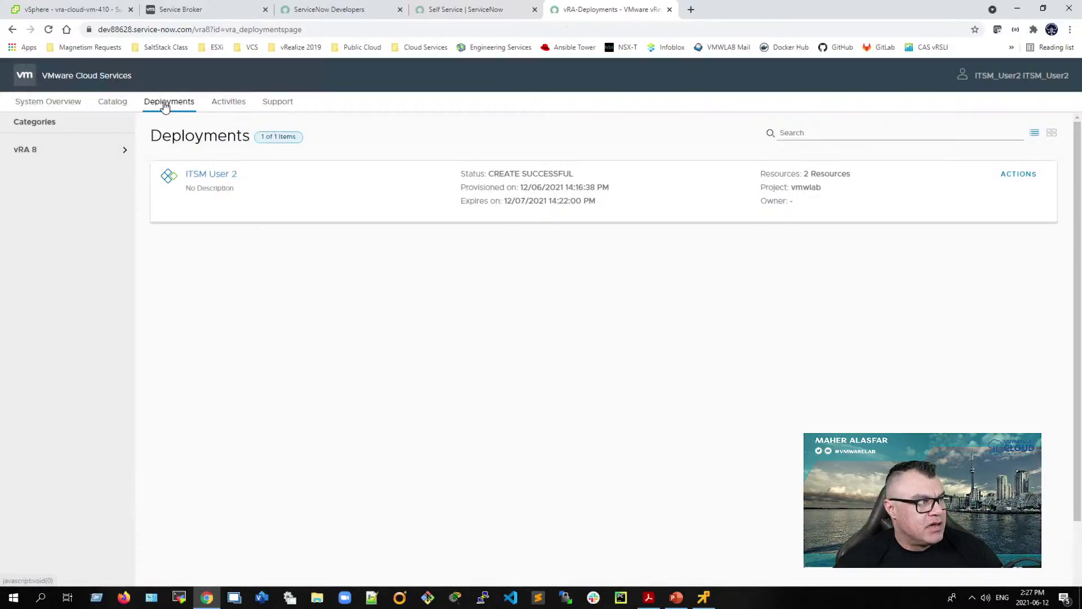
Step: Delete the ITSM User 2 deployment from its Actions menu, submitting the reason 'Thank you'
click(1019, 176)
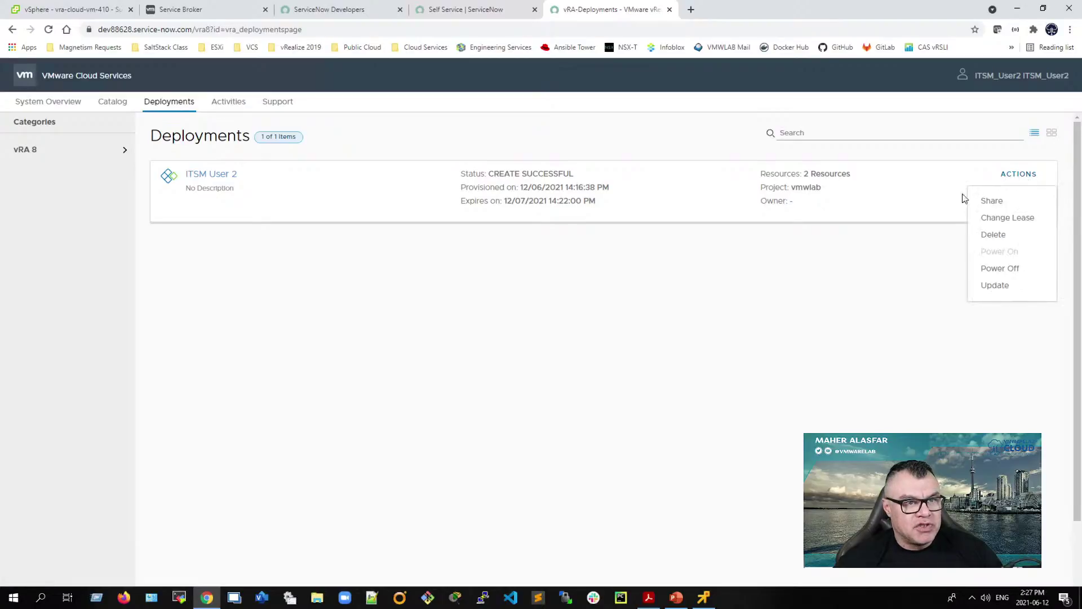
click(997, 236)
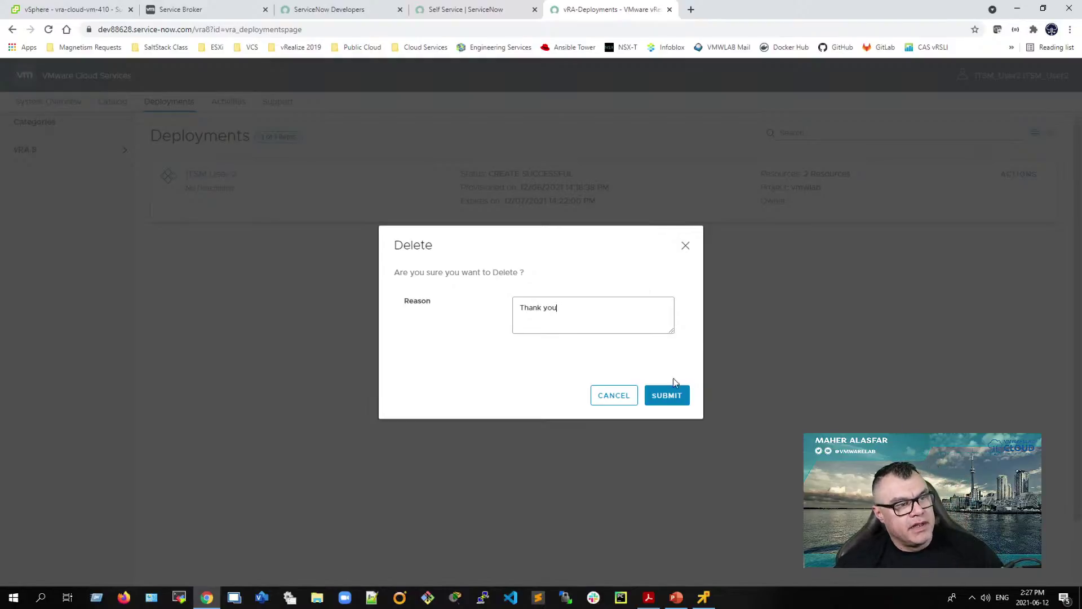
click(667, 396)
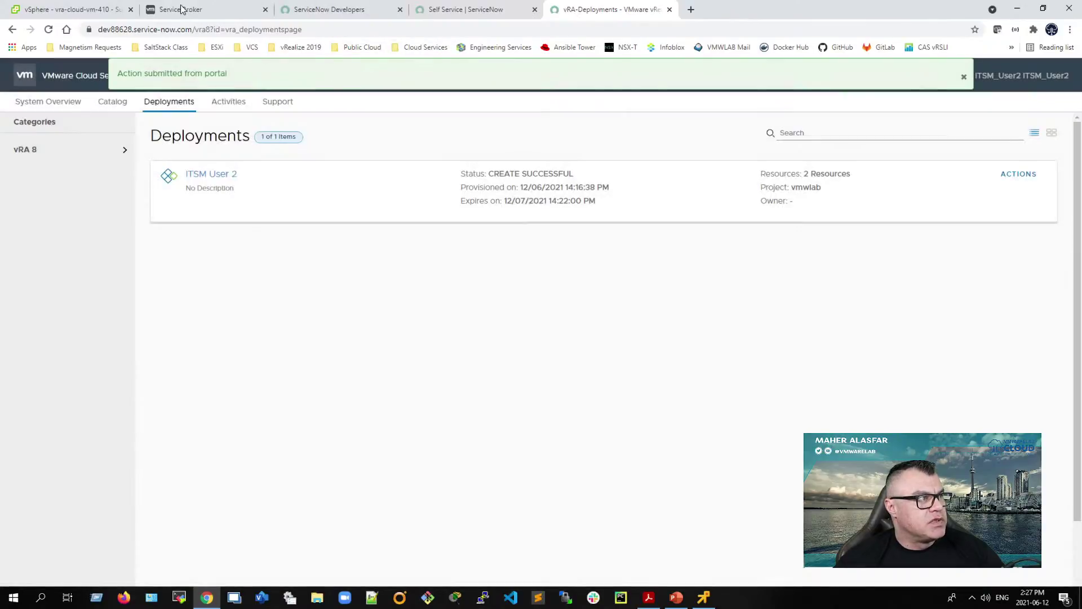
Step: Refresh Service Broker deployments to see ITSM User 2 deleting, then view vra-cloud-vm-408 in vSphere
click(181, 9)
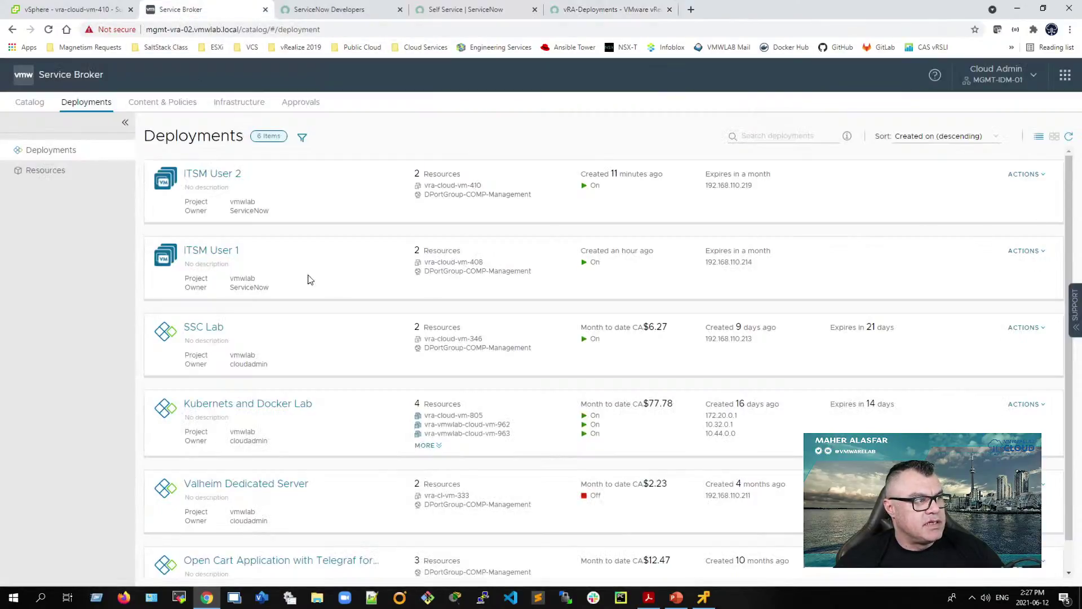
click(1069, 137)
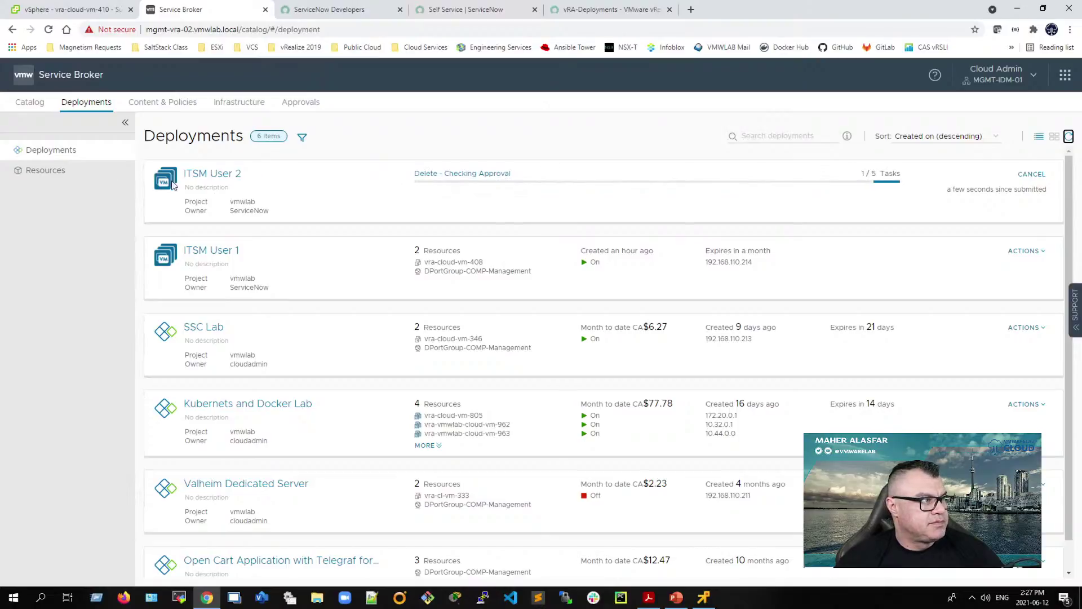
click(63, 12)
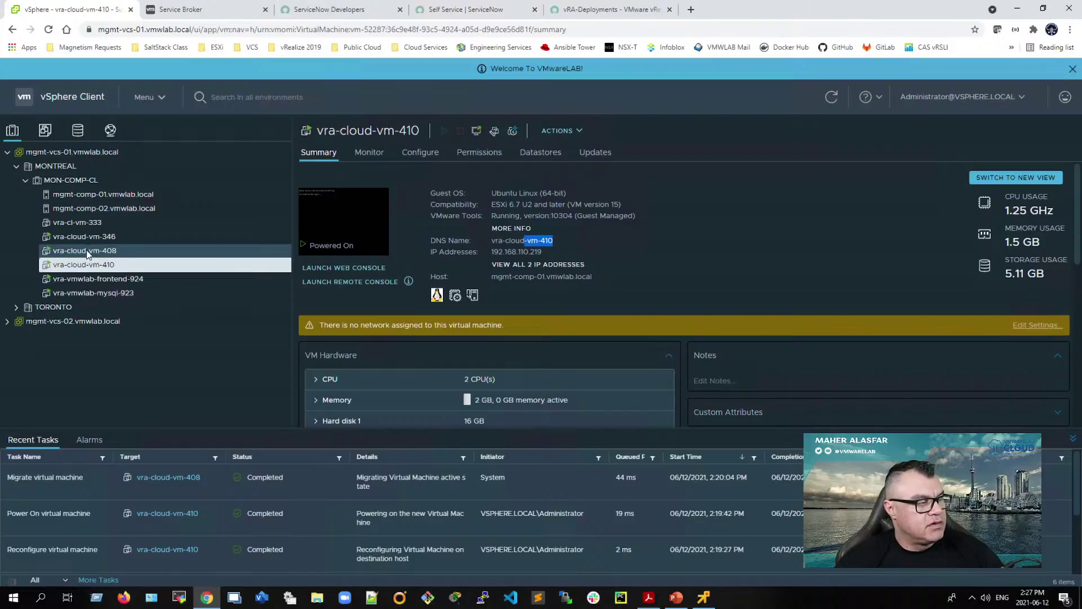
click(138, 251)
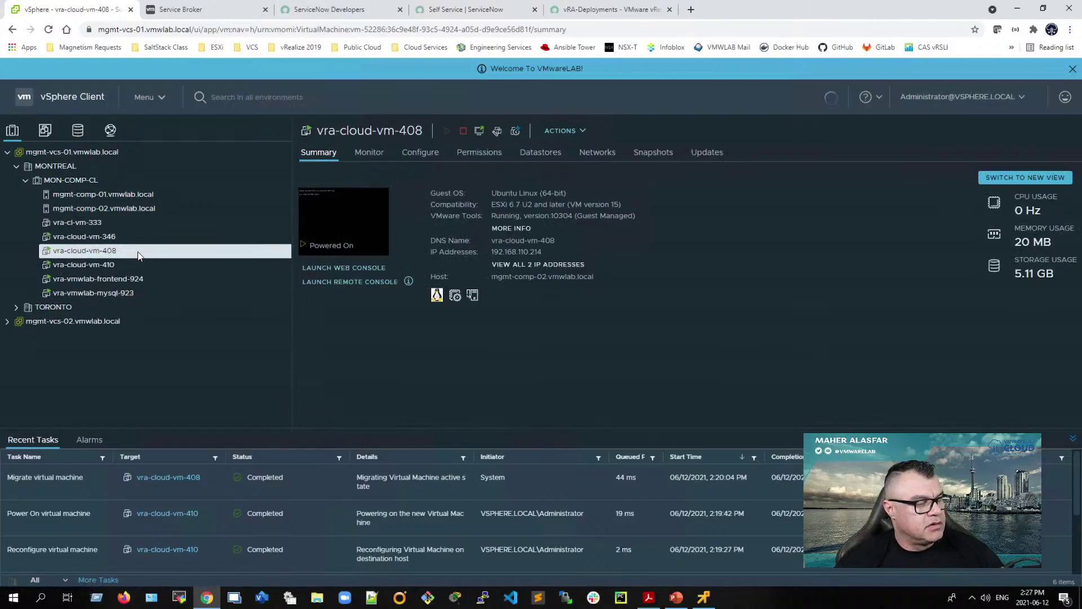
Step: Recheck Service Broker and confirm vSphere's completed Delete virtual machine task, then return to vRA Deployments
click(495, 15)
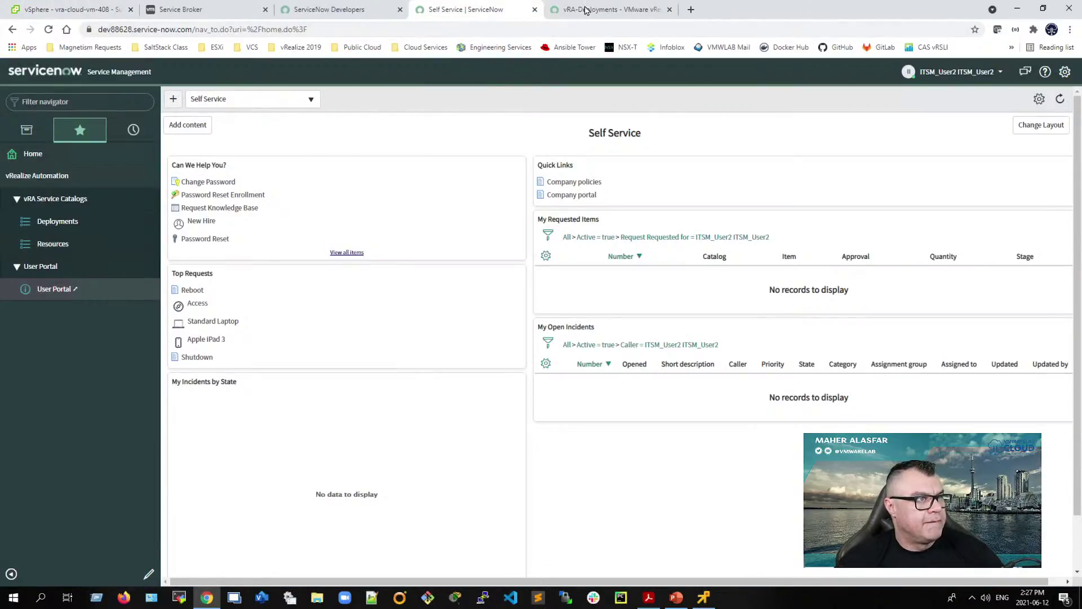
click(598, 17)
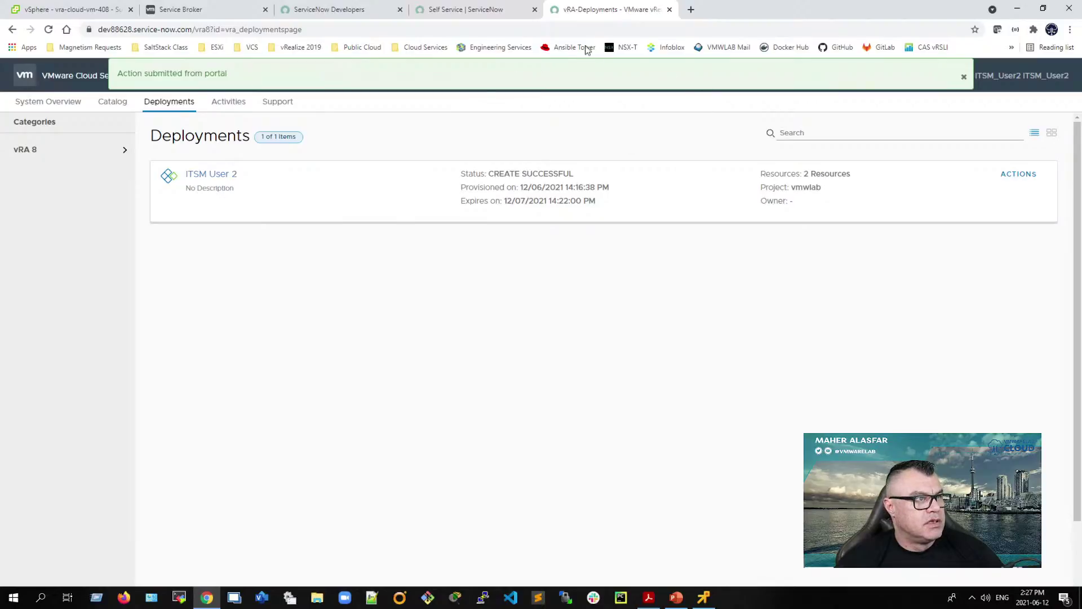
click(189, 12)
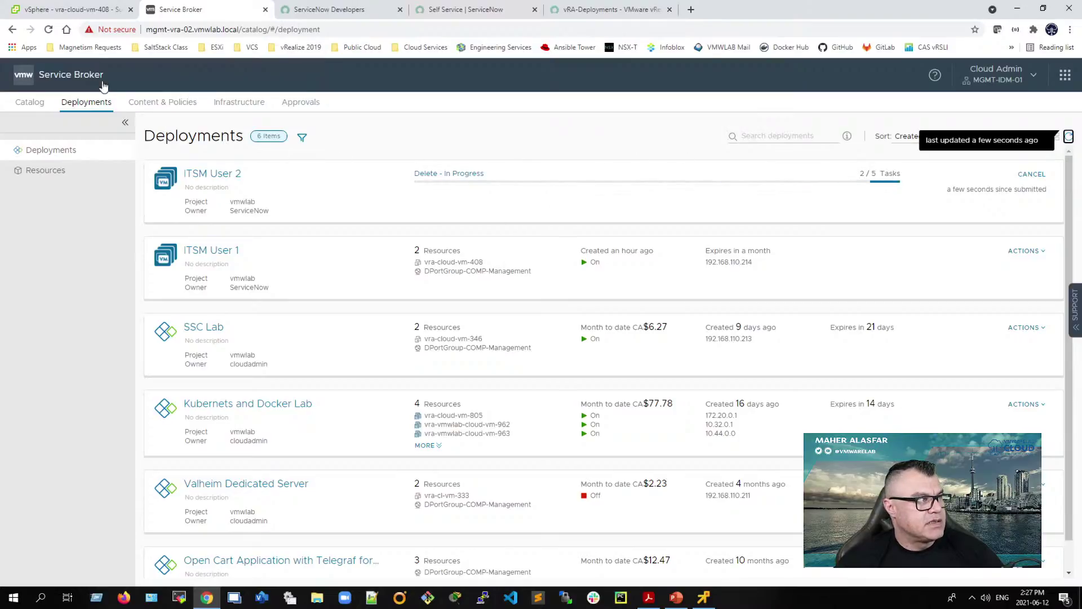
click(86, 12)
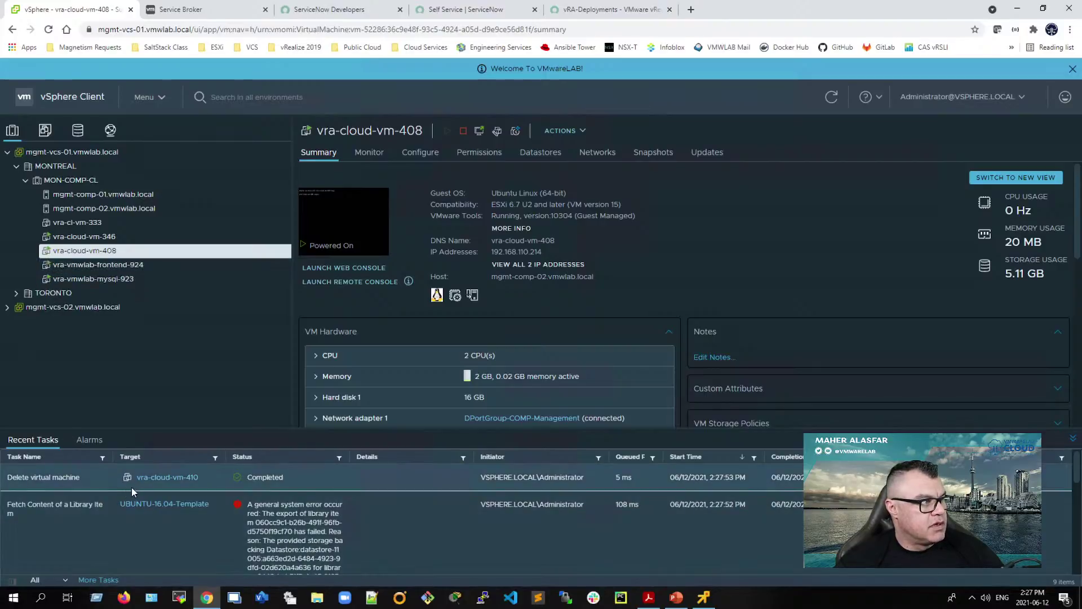
drag(205, 480, 7, 494)
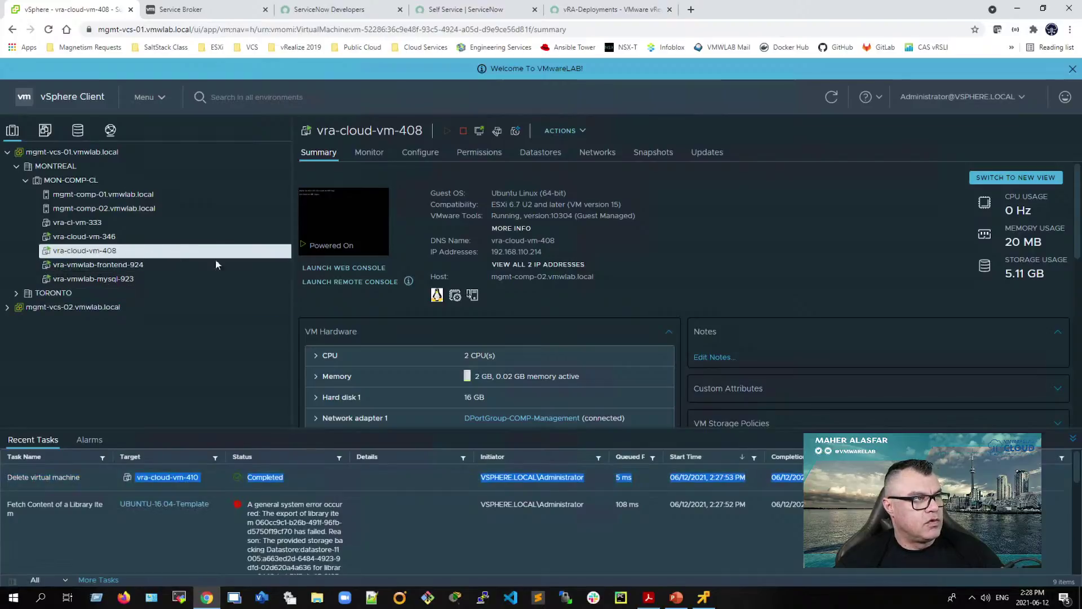
click(618, 12)
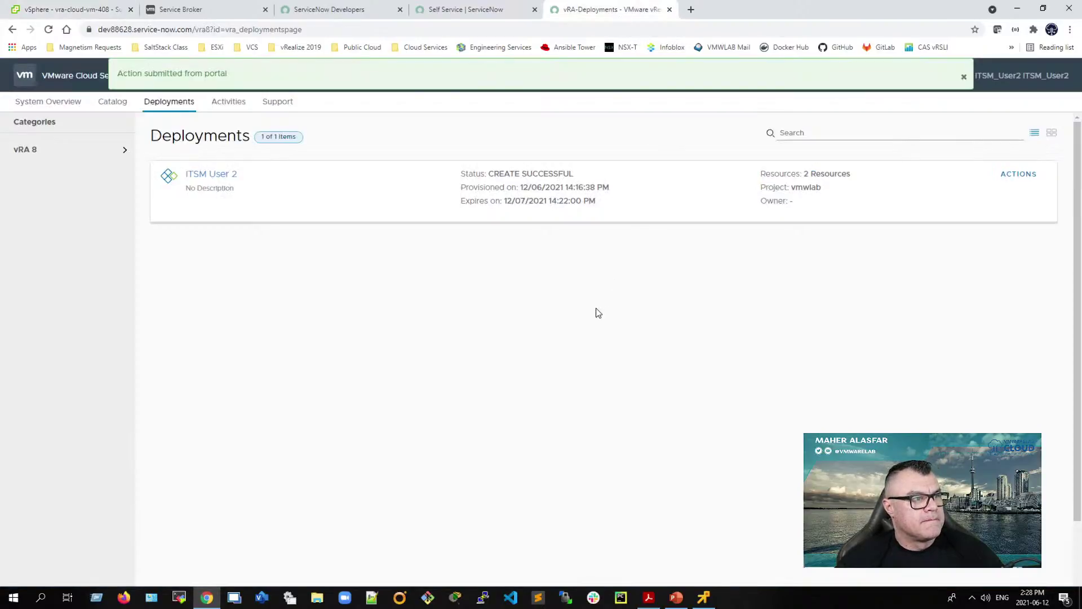
Step: Open the vRA portal's System Overview, then bring the ITSM guide PDF in Acrobat Reader forward
click(29, 103)
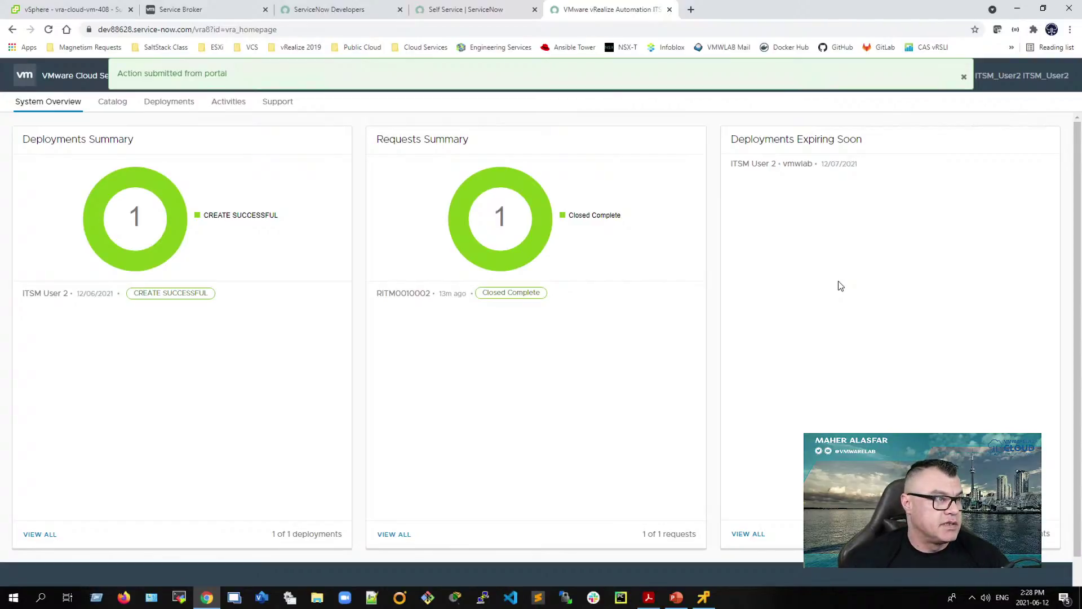
click(649, 596)
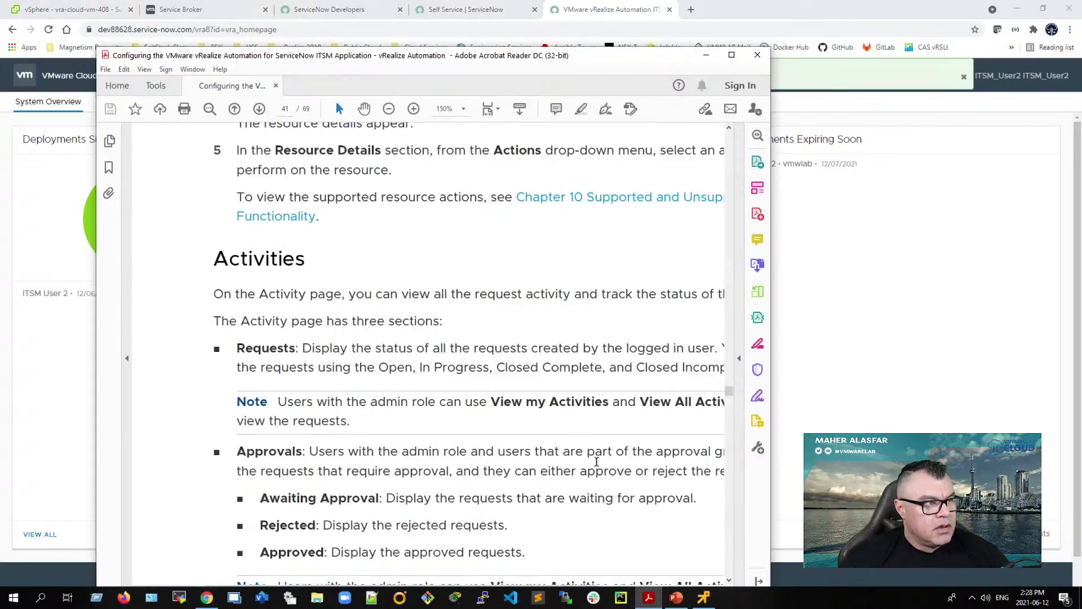
Step: Maximize the Acrobat Reader window and zoom the guide out to 125%
click(732, 55)
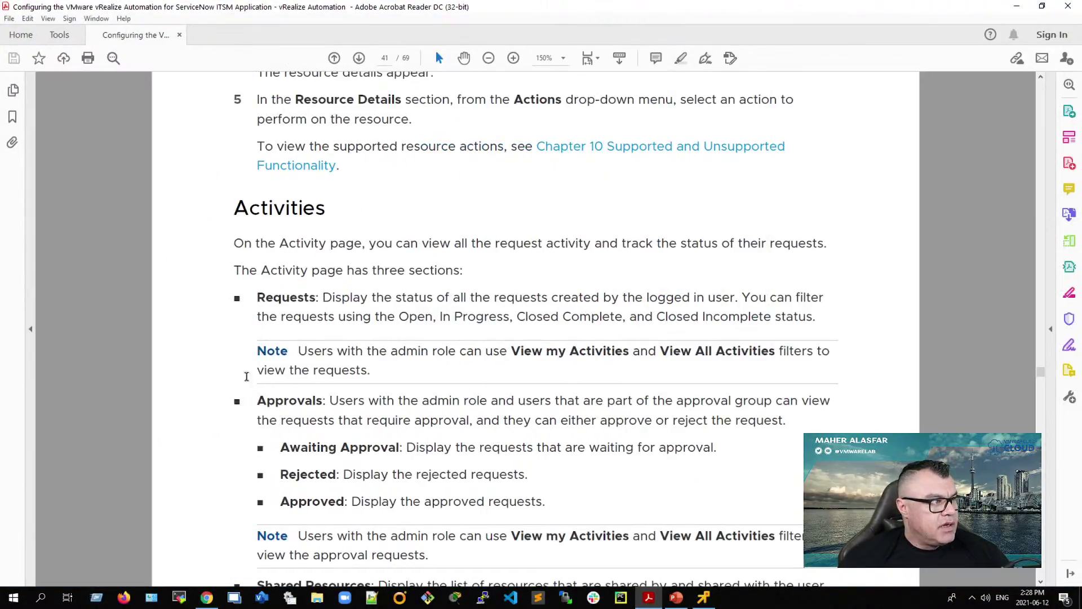
click(489, 58)
scroll(441, 449, down, 5)
scroll(441, 449, down, 6)
scroll(436, 479, up, 7)
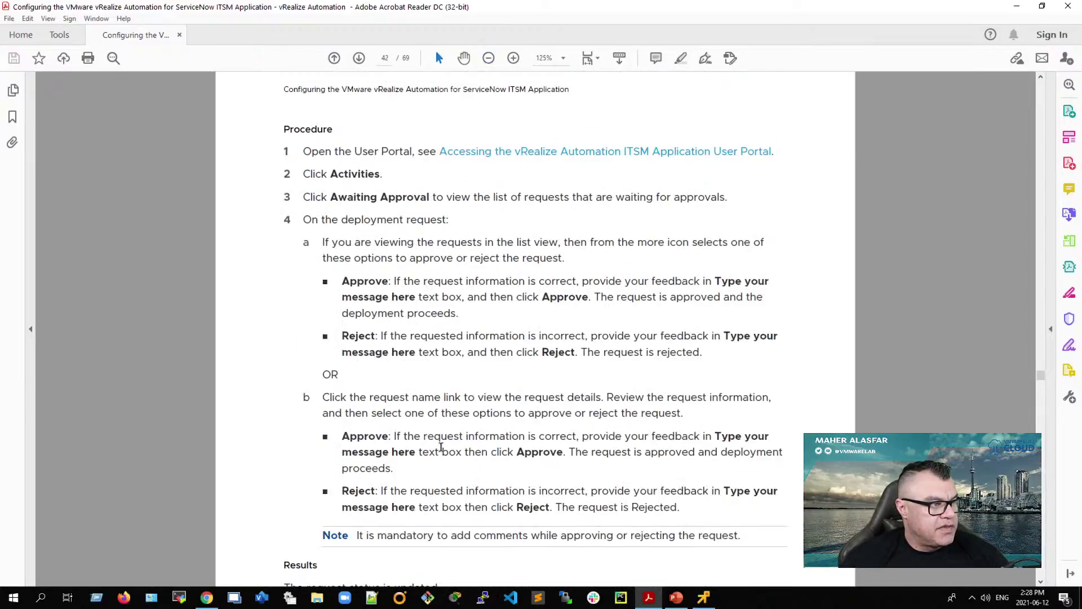
scroll(545, 441, down, 10)
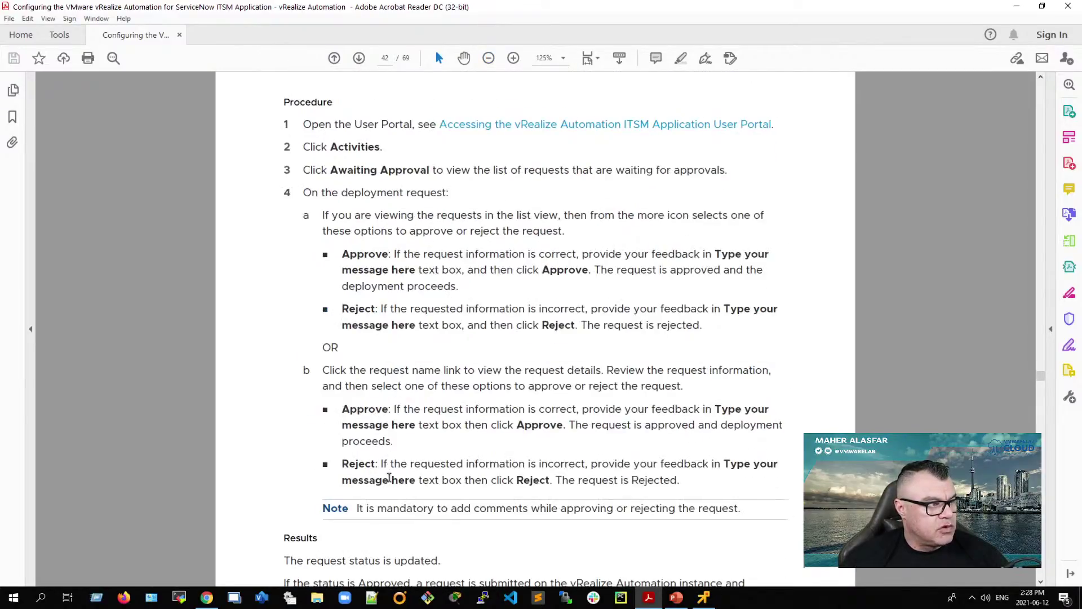
scroll(391, 479, down, 4)
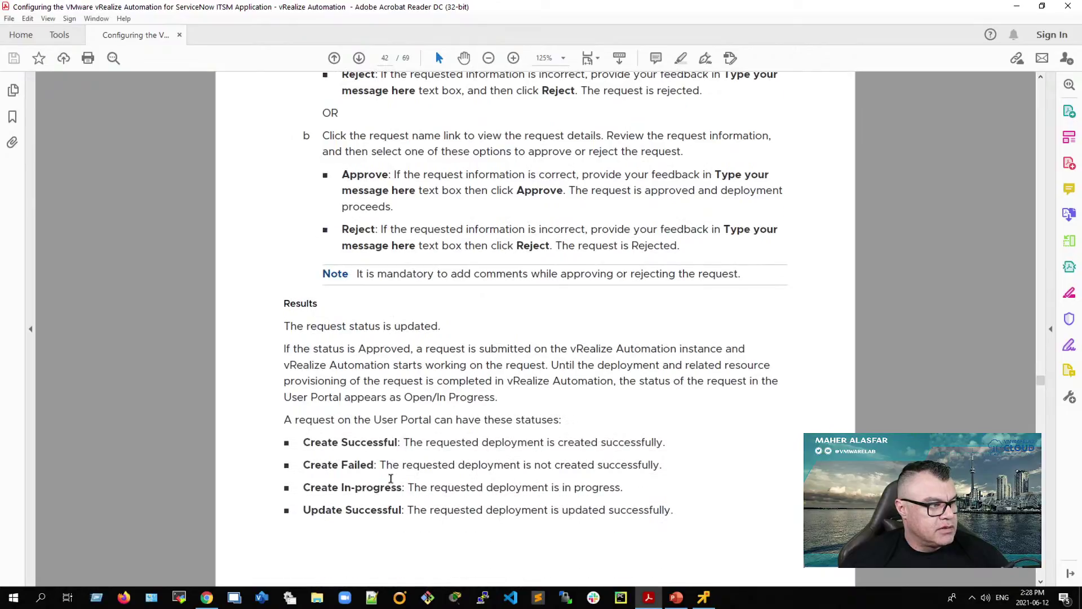
Step: Using the Bookmarks outline, open Advanced Configuration > Enable the Two-Way Check-Out and select its steps
click(12, 120)
scroll(90, 412, down, 2)
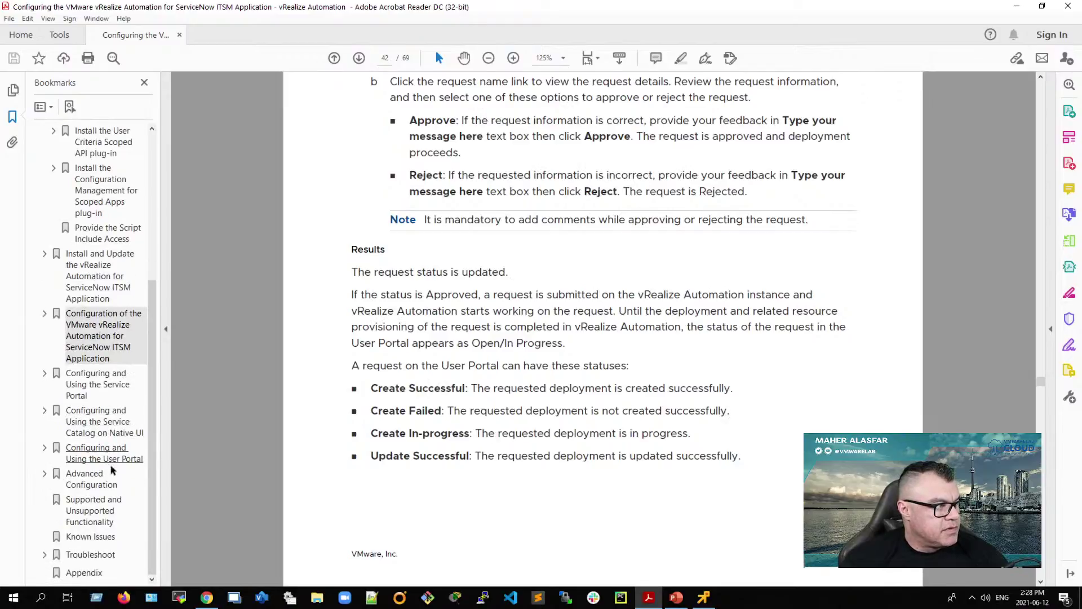
click(44, 474)
scroll(85, 433, down, 3)
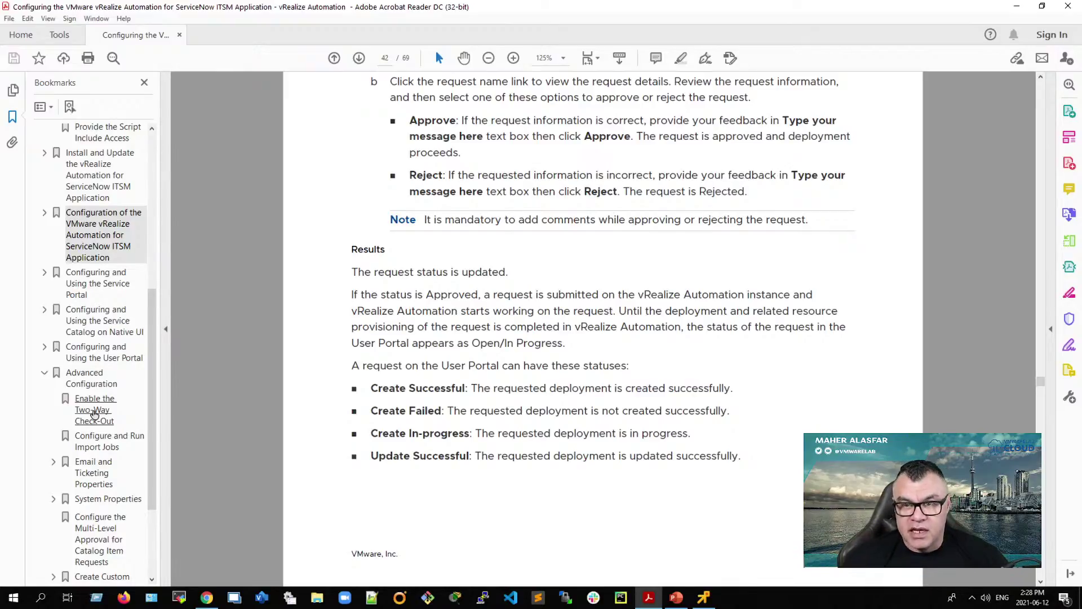
click(91, 412)
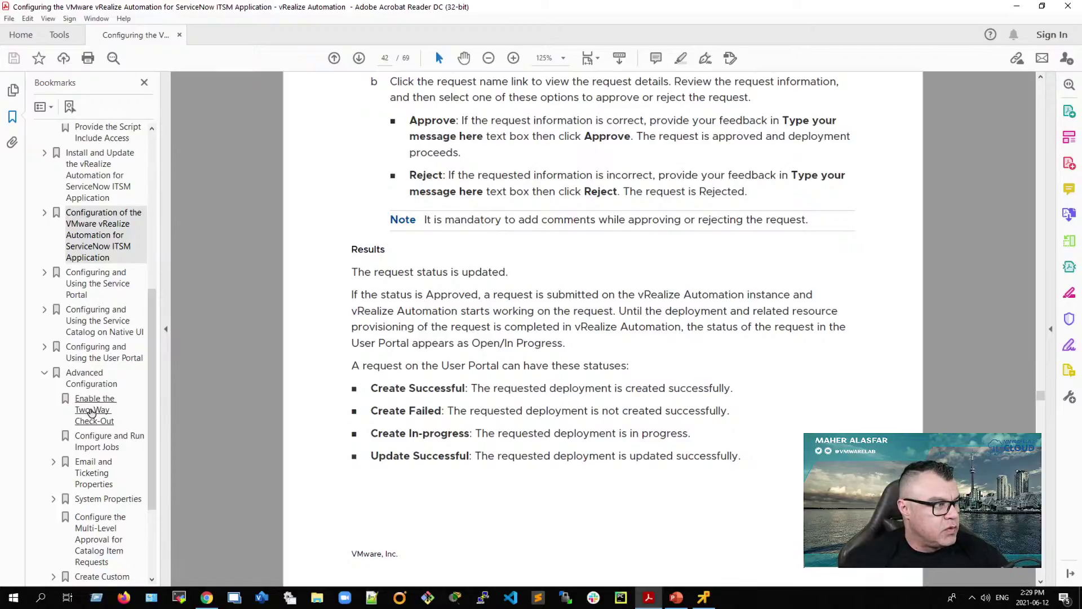
drag(479, 359, 682, 437)
click(529, 477)
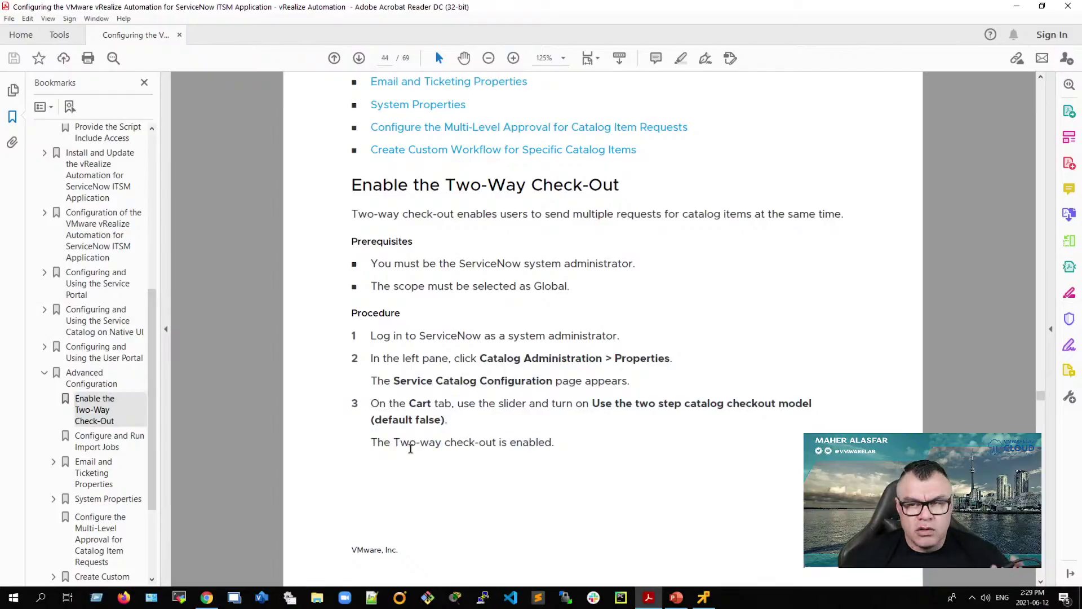
Step: Jump to Configure and Run Import Jobs and scroll through the import jobs table to page 46
click(116, 445)
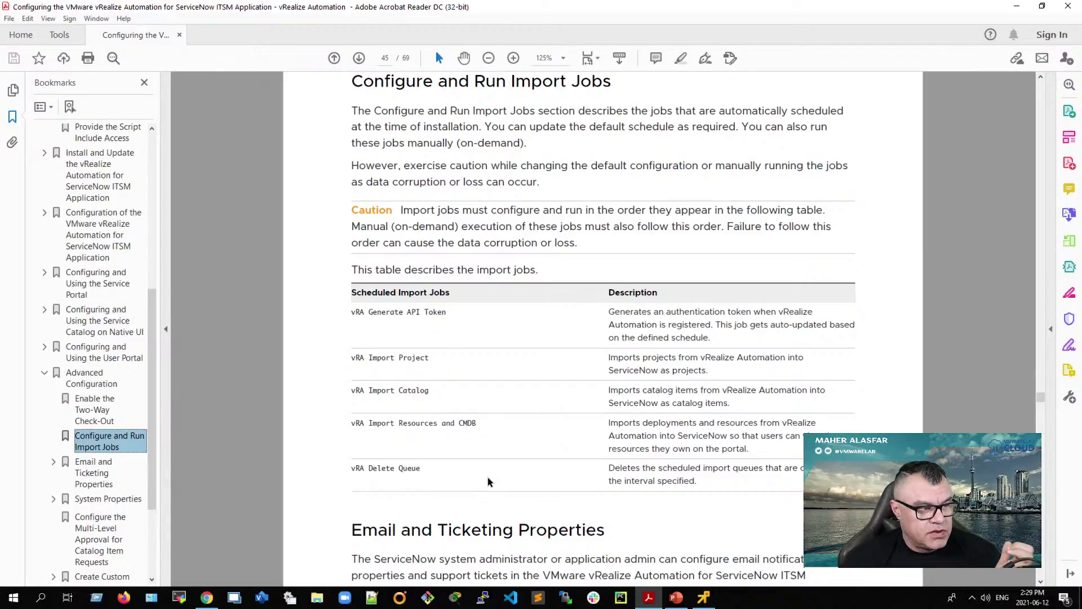
scroll(487, 480, down, 1)
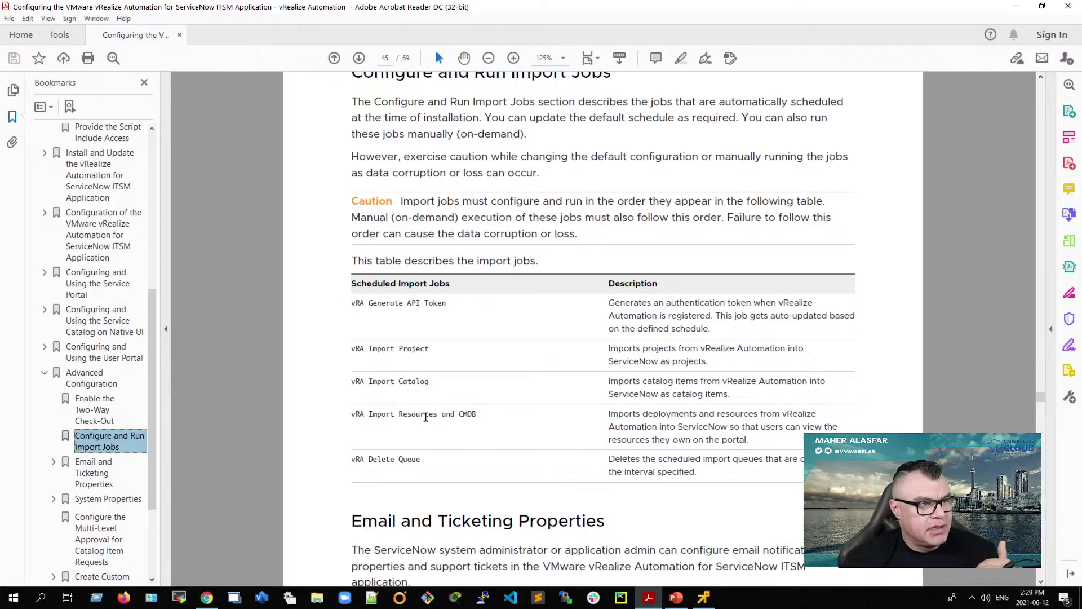
scroll(397, 525, down, 4)
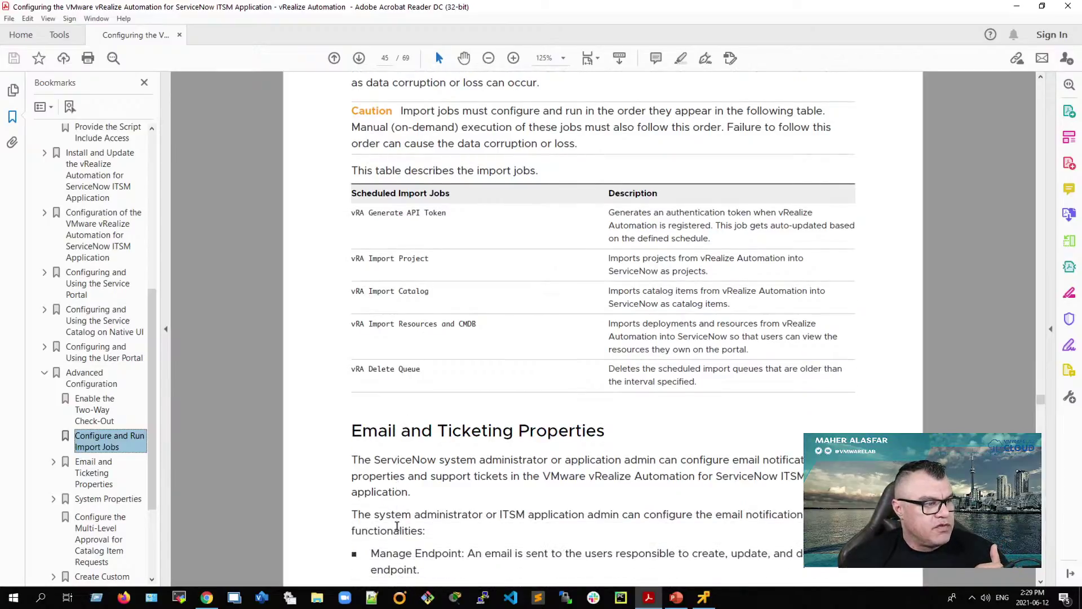
scroll(426, 495, down, 2)
scroll(428, 508, down, 15)
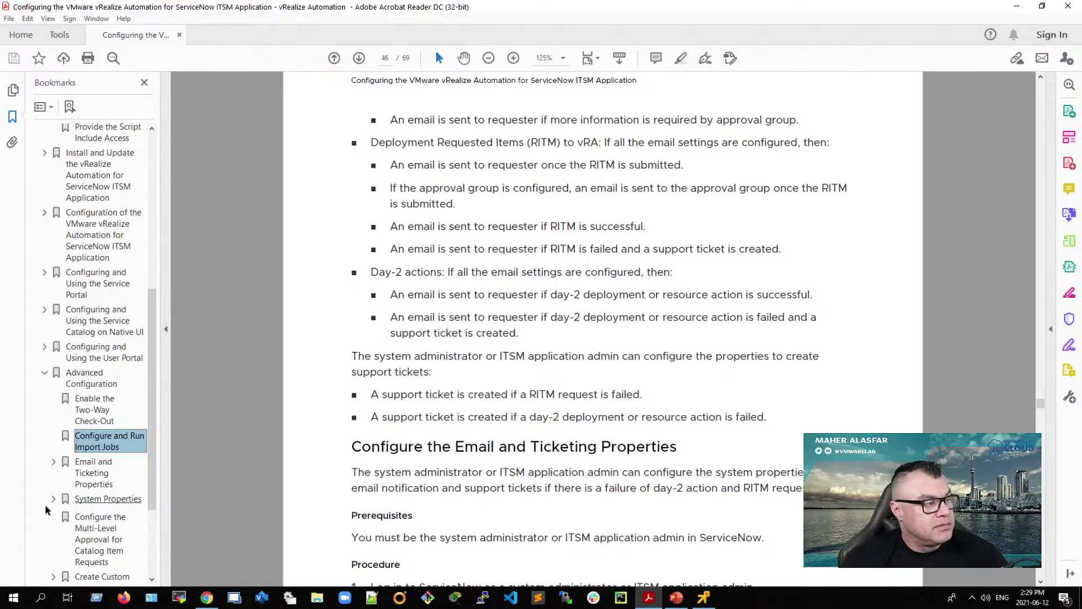
scroll(151, 476, down, 1)
drag(151, 477, 150, 509)
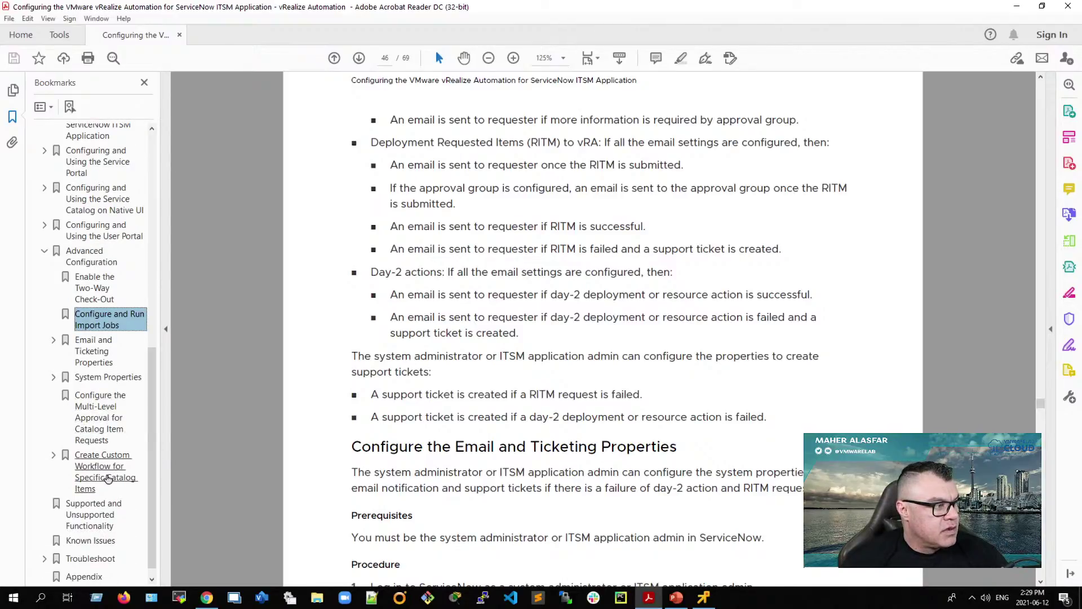
scroll(108, 486, down, 1)
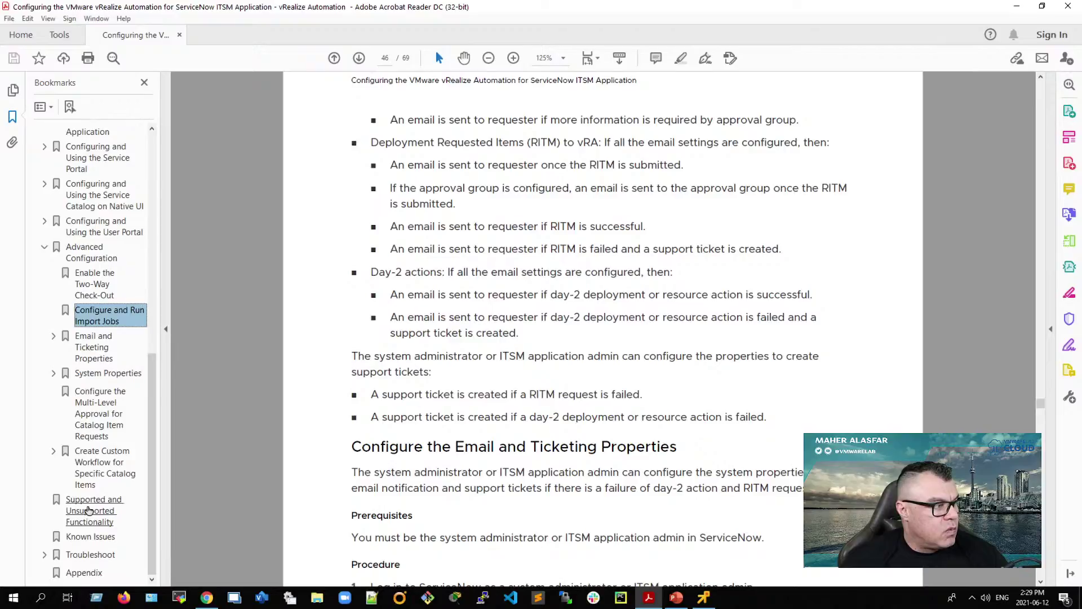
Step: Jump to the Supported and Unsupported Functionality chapter and read through pages 55–56
click(88, 511)
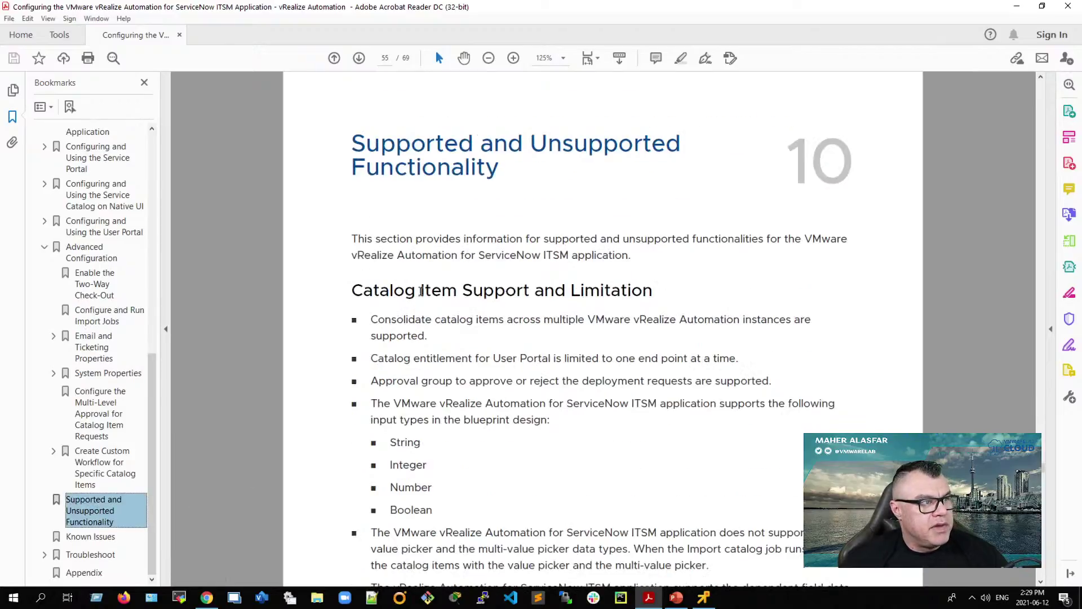
drag(355, 138, 639, 179)
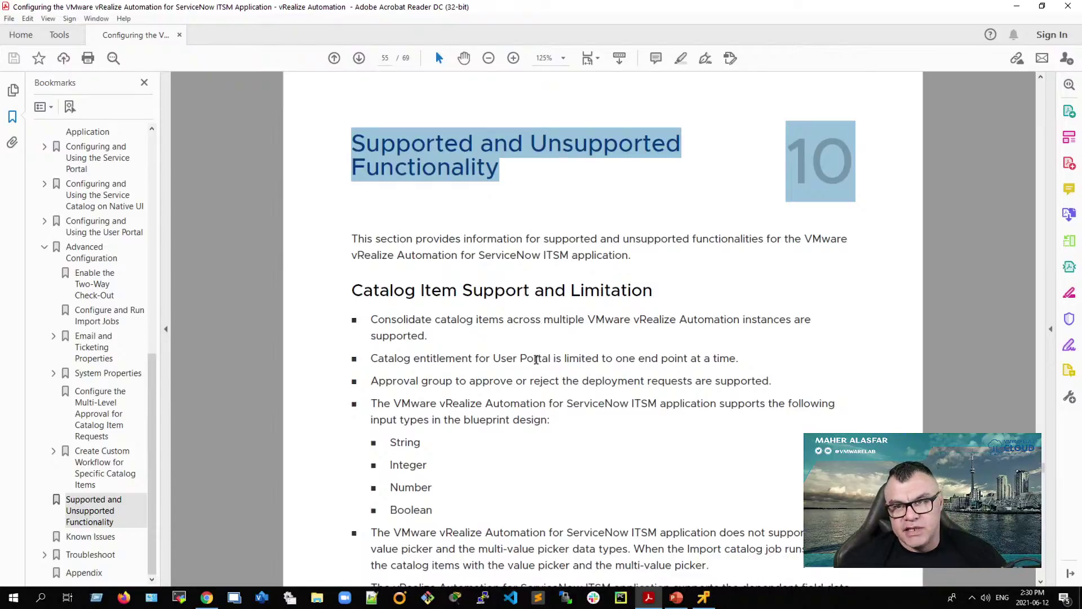
scroll(527, 413, down, 4)
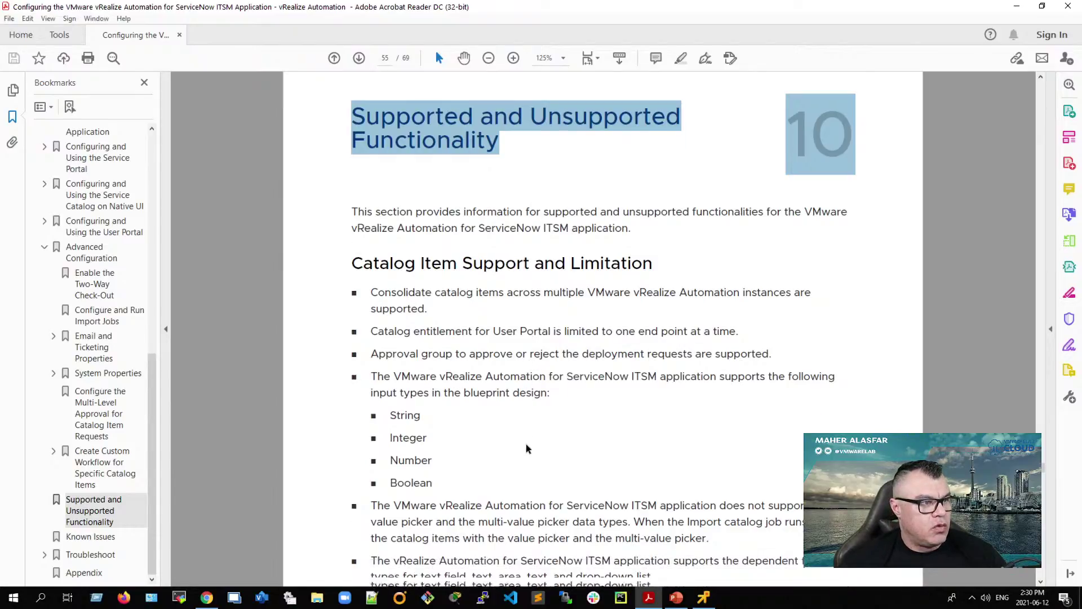
scroll(524, 448, down, 15)
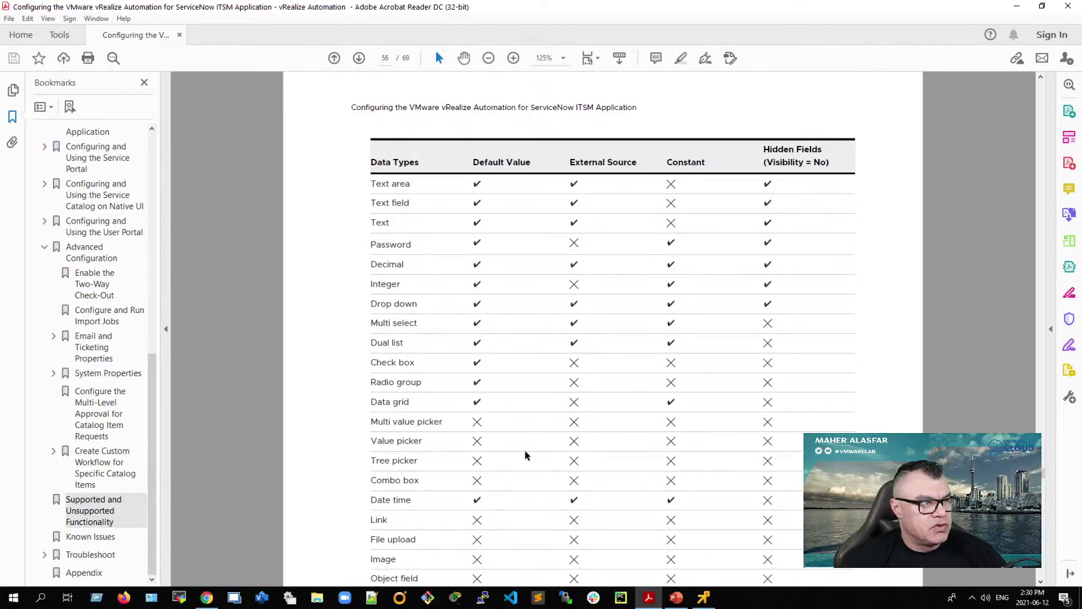
scroll(524, 451, up, 10)
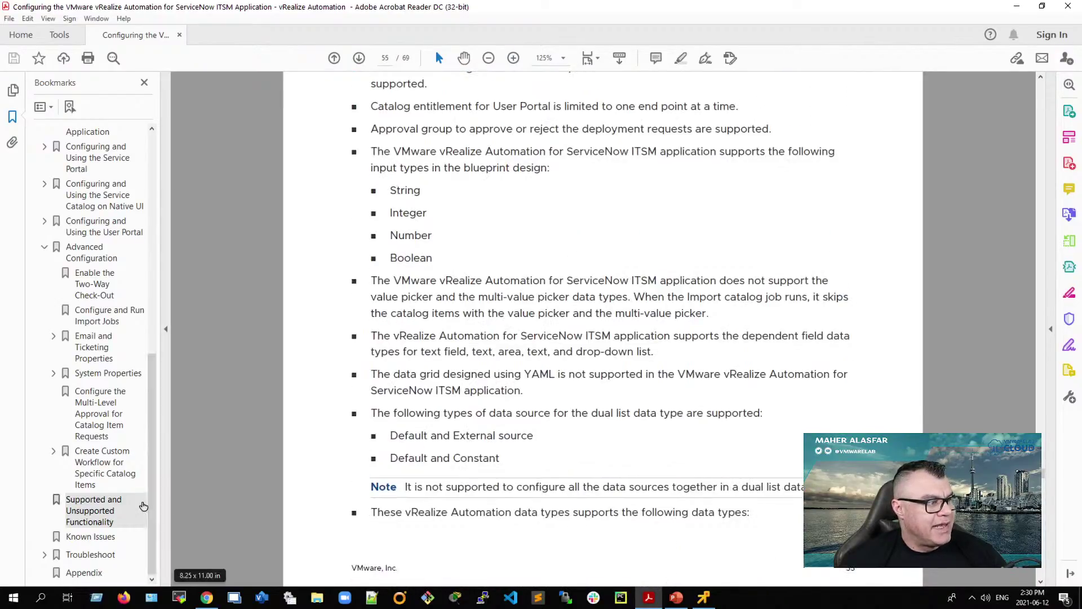
Step: Expand the Troubleshoot topics in the bookmark outline
click(46, 555)
scroll(51, 552, down, 3)
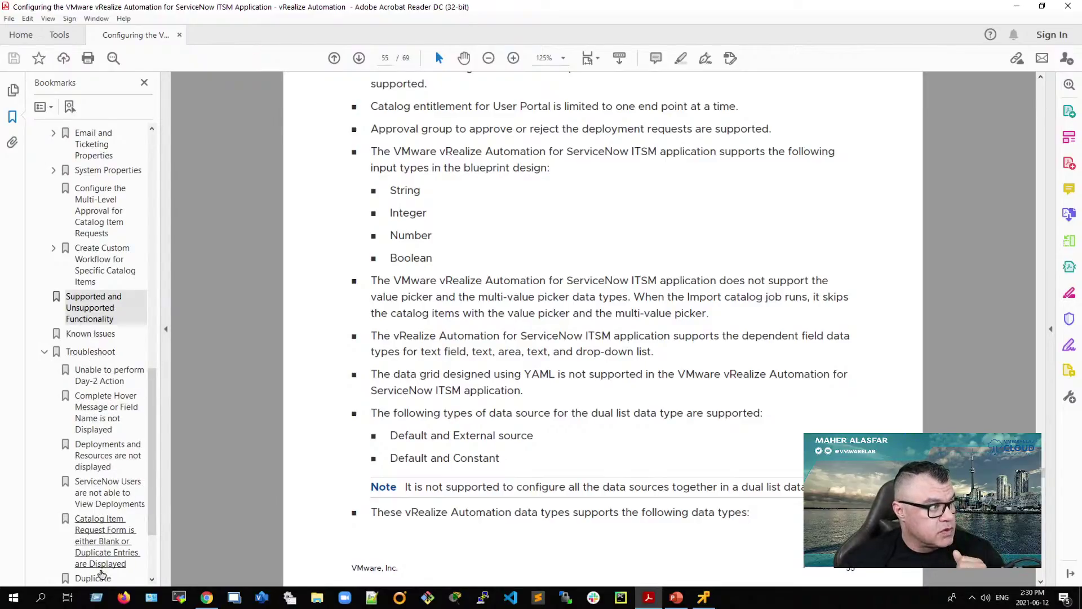
scroll(103, 534, down, 2)
scroll(103, 534, down, 1)
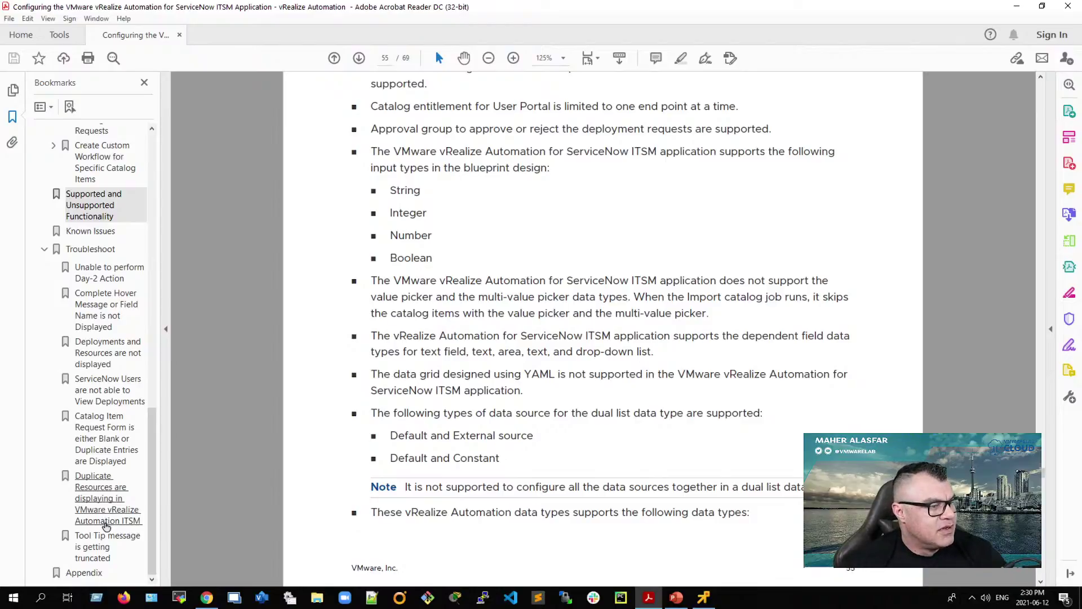
Step: Jump to the Appendix and scroll through the custom tables list to page 65's CMDB Tables
click(85, 573)
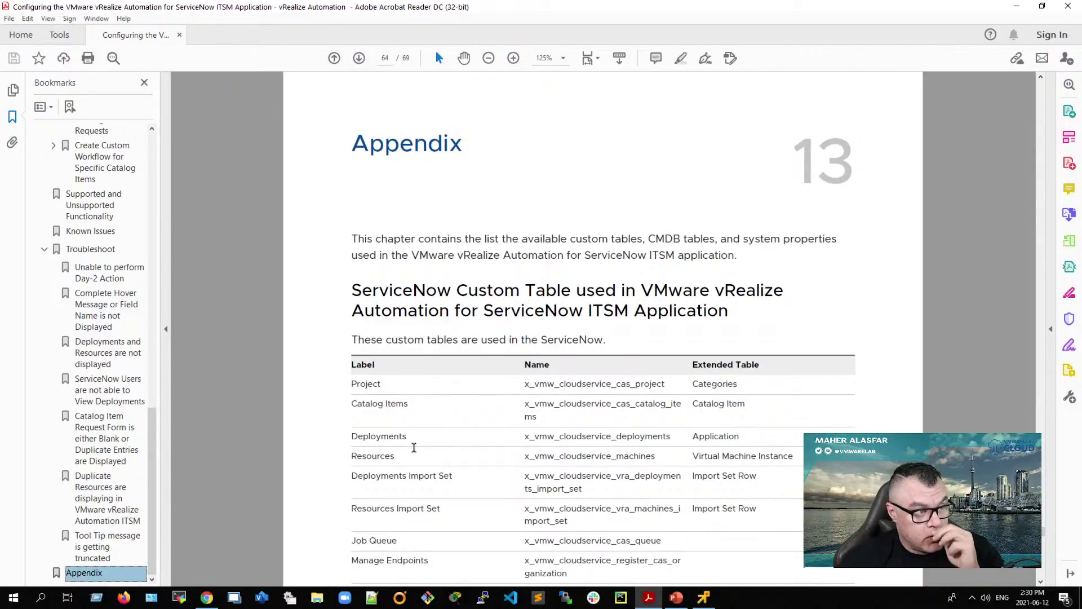
scroll(414, 446, down, 2)
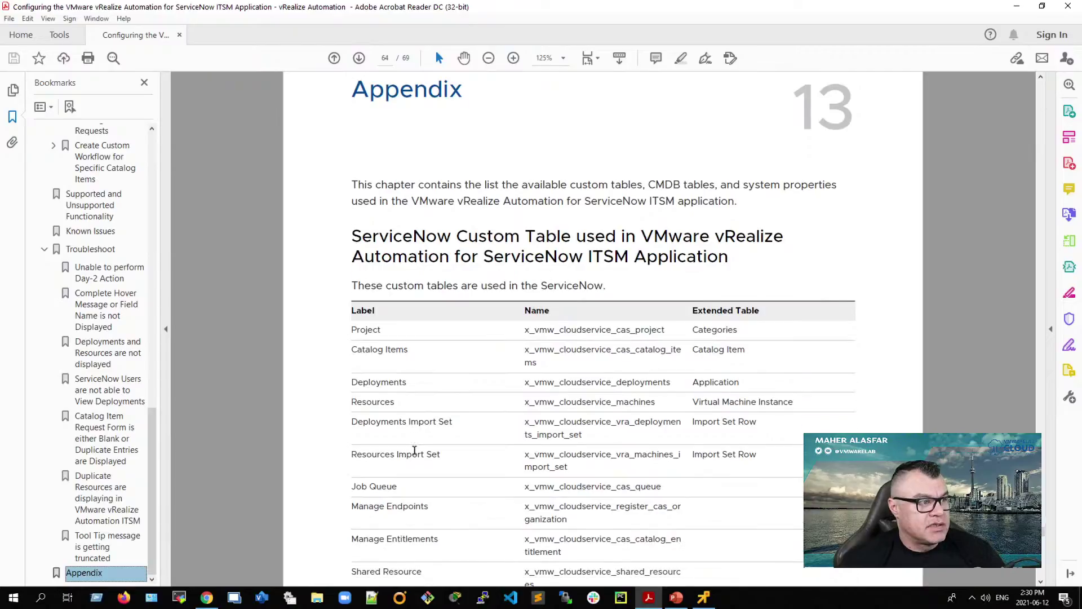
scroll(414, 451, down, 2)
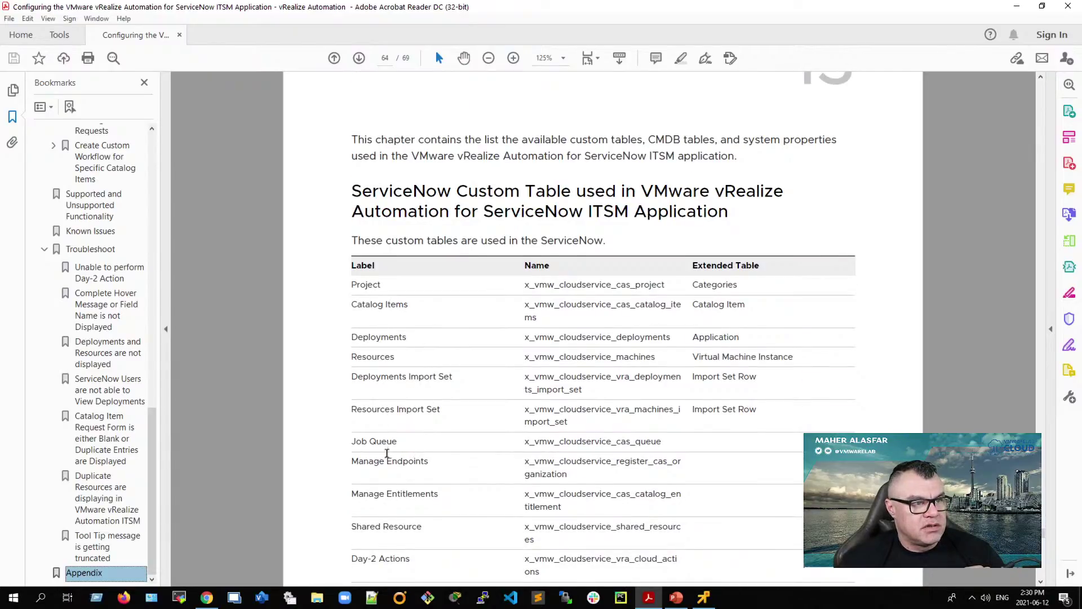
scroll(387, 446, down, 2)
scroll(338, 447, down, 2)
scroll(341, 458, down, 5)
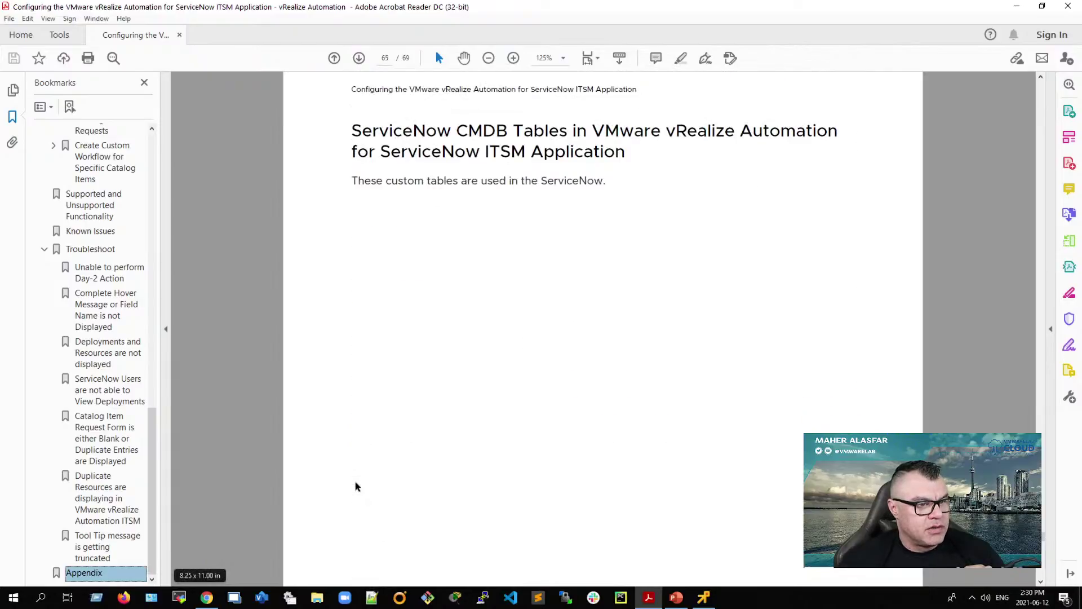
scroll(355, 485, down, 3)
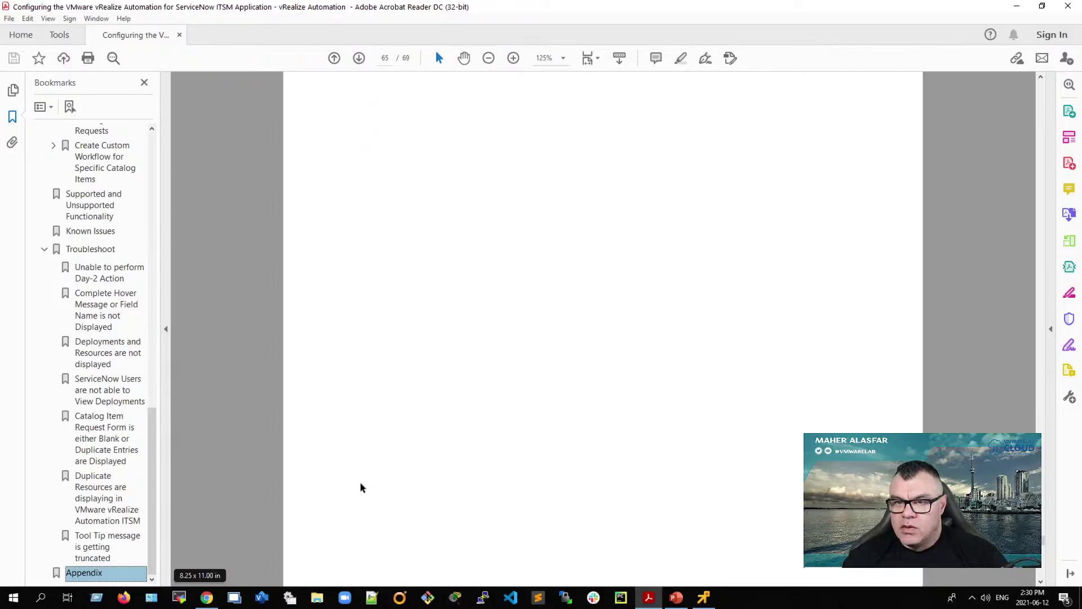
scroll(423, 514, down, 2)
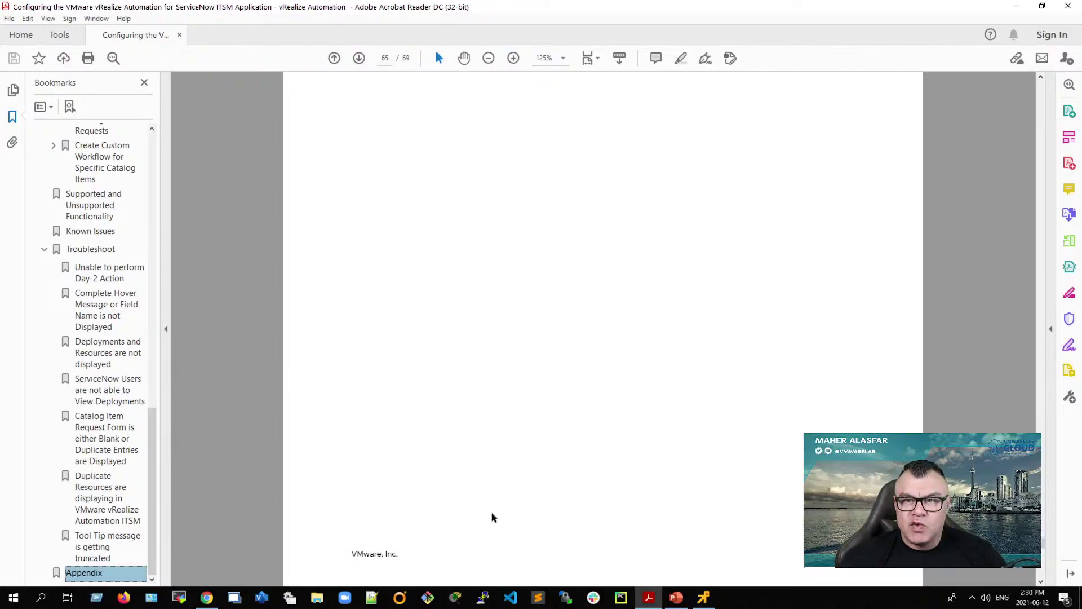